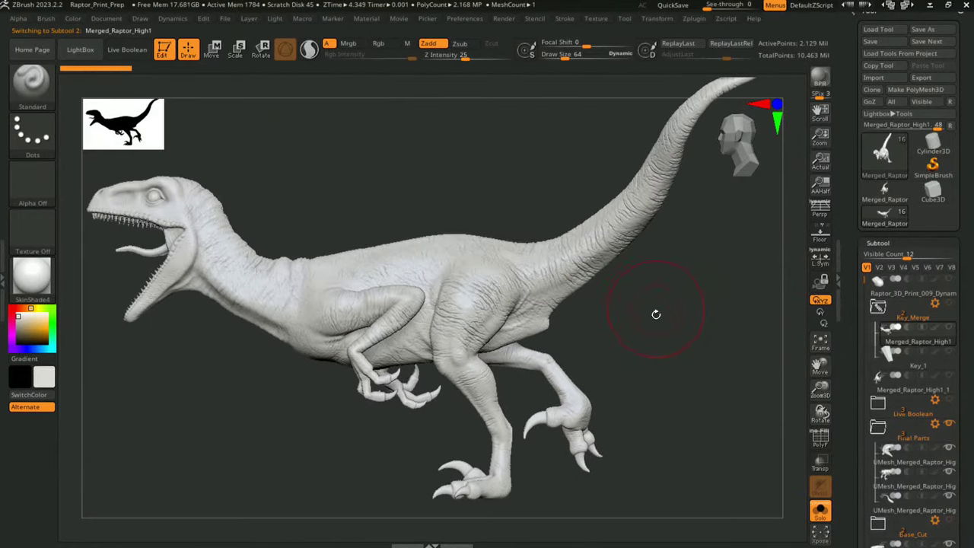
Turn on the polygon wireframe display for the raptor and examine the mesh density over its body, legs and tail.
{"action": "key", "text": "shift+f"}
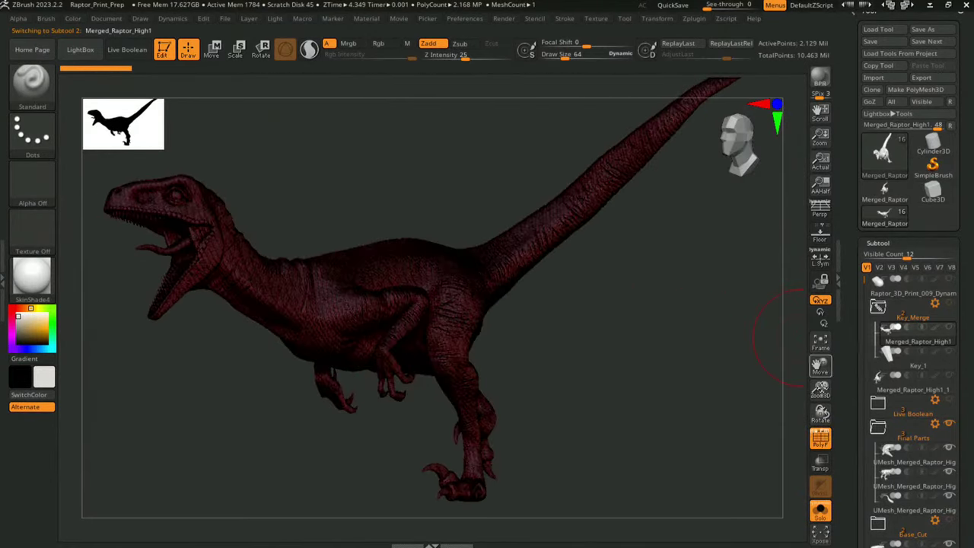
{"action": "left_click_drag", "start_coordinate": [410, 261], "coordinate": [439, 243], "text": "alt"}
{"action": "left_click_drag", "start_coordinate": [446, 278], "coordinate": [384, 198], "text": "alt"}
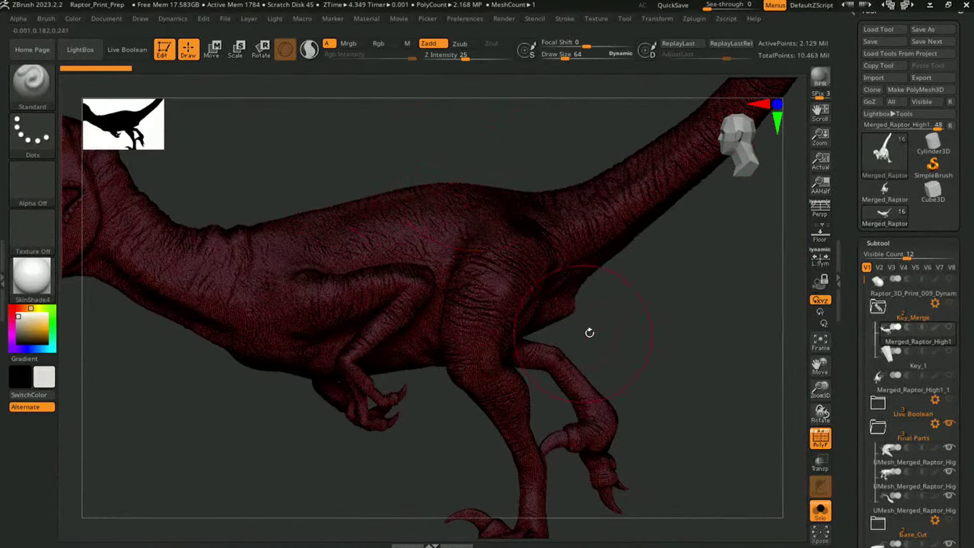
{"action": "left_click_drag", "start_coordinate": [589, 332], "coordinate": [622, 287]}
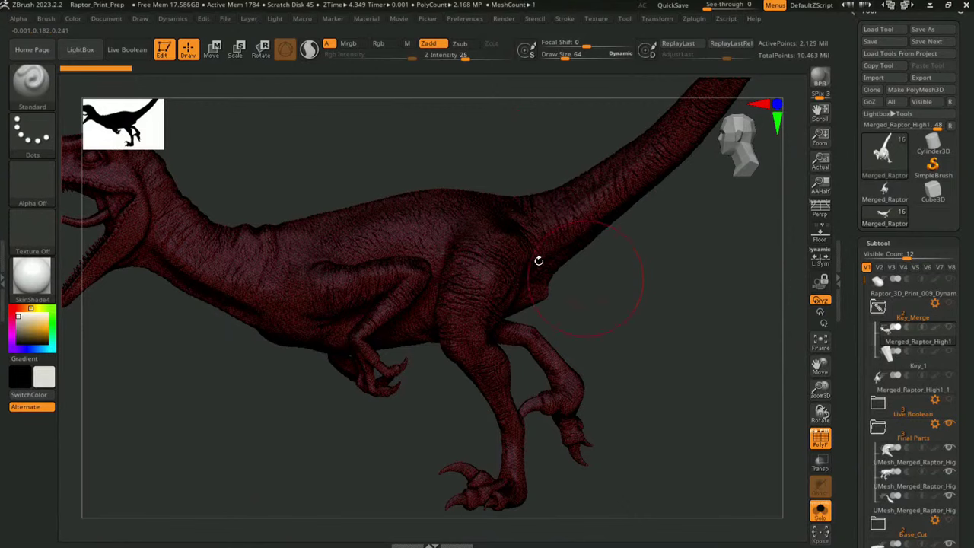
{"action": "left_click_drag", "start_coordinate": [699, 311], "coordinate": [781, 301]}
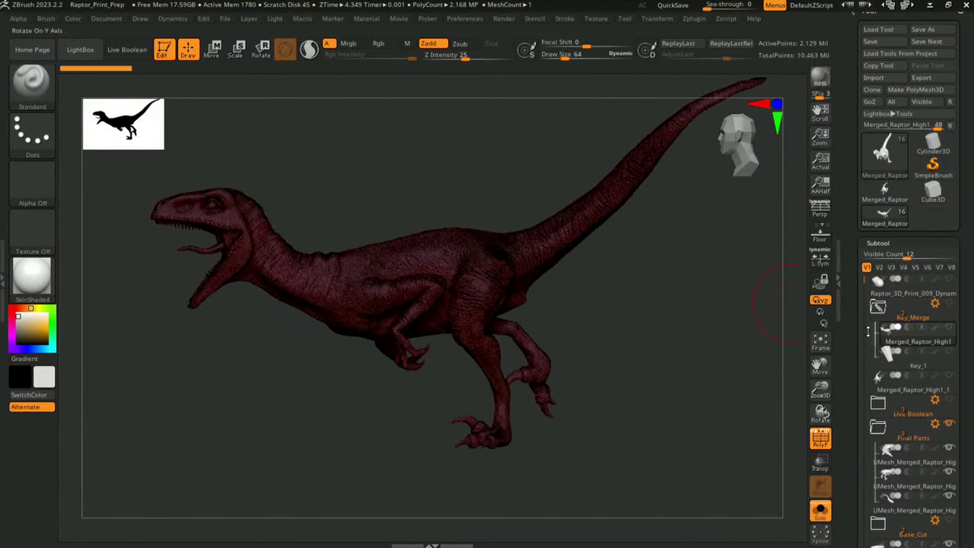
Open the DynaMesh settings in the raptor's geometry options and read the description of the DynaMesh option.
{"action": "left_click", "coordinate": [879, 242]}
{"action": "scroll", "coordinate": [930, 125], "scroll_direction": "up", "scroll_amount": 5}
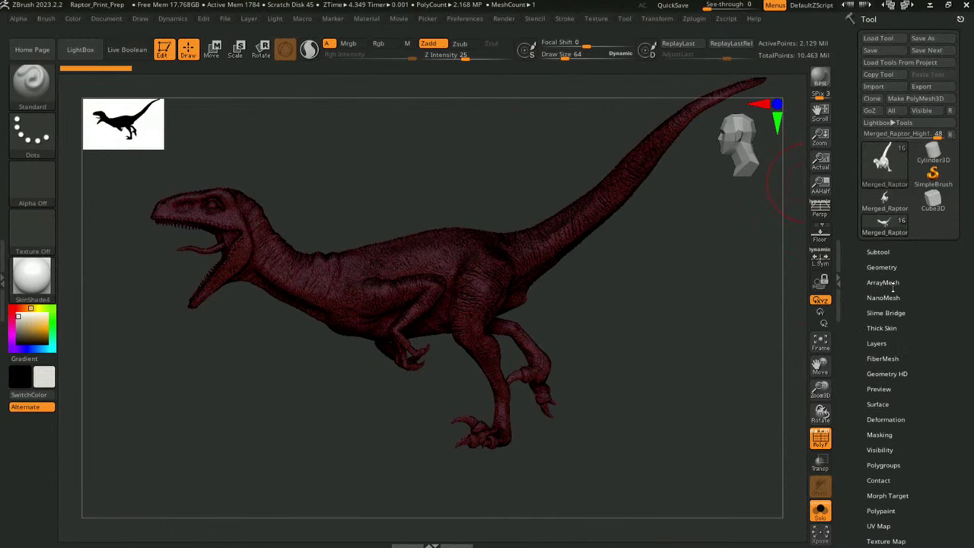
{"action": "left_click", "coordinate": [889, 267]}
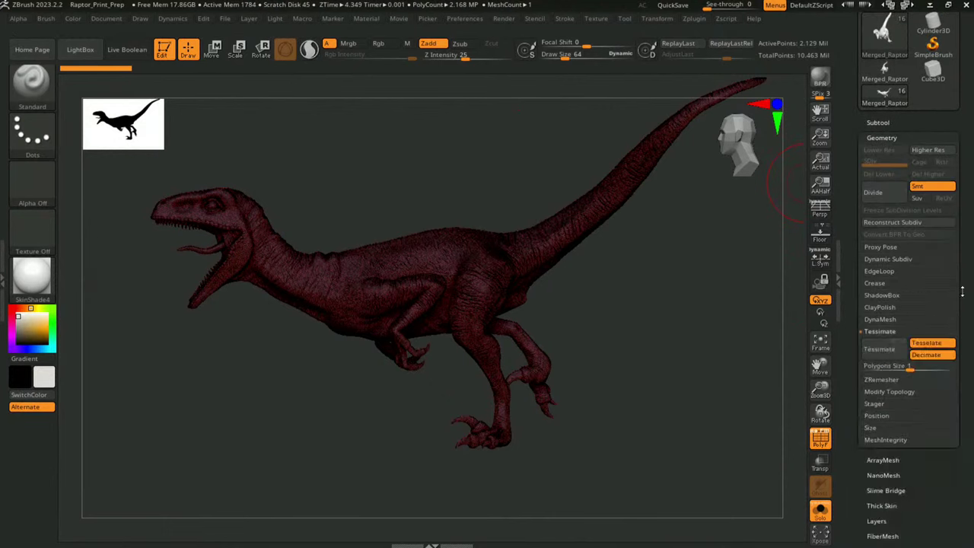
{"action": "left_click_drag", "start_coordinate": [962, 292], "coordinate": [966, 248]}
{"action": "left_click", "coordinate": [883, 258]}
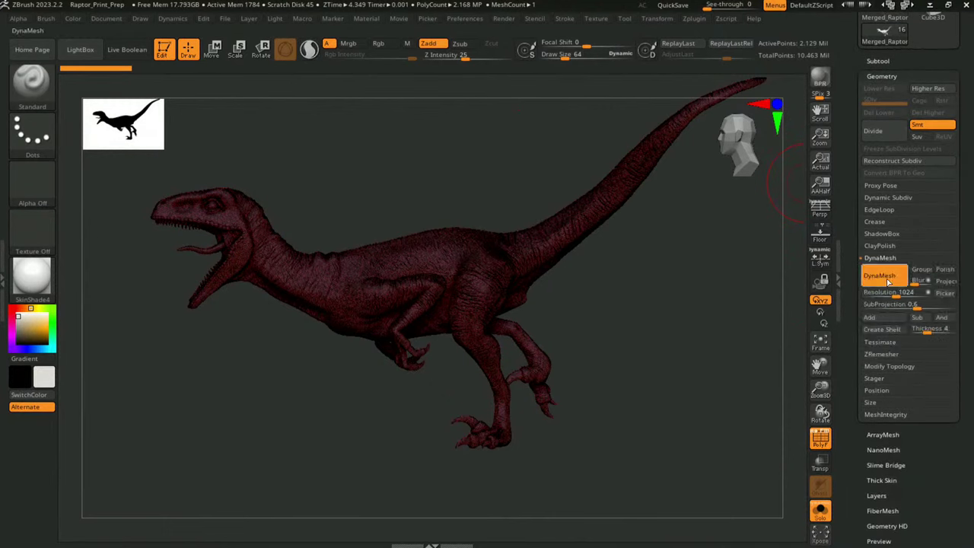
{"action": "key", "text": "ctrl"}
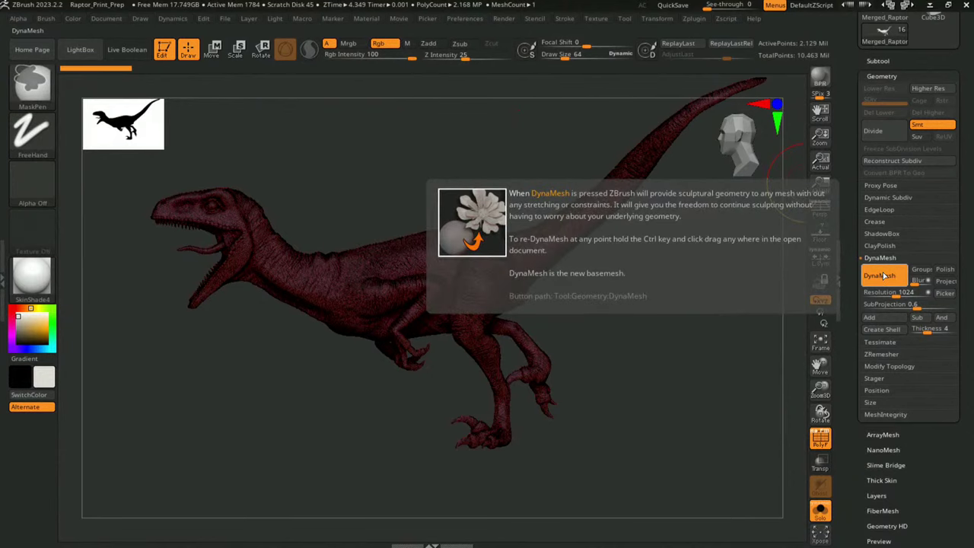
{"action": "scroll", "coordinate": [639, 289], "scroll_direction": "up", "scroll_amount": 4}
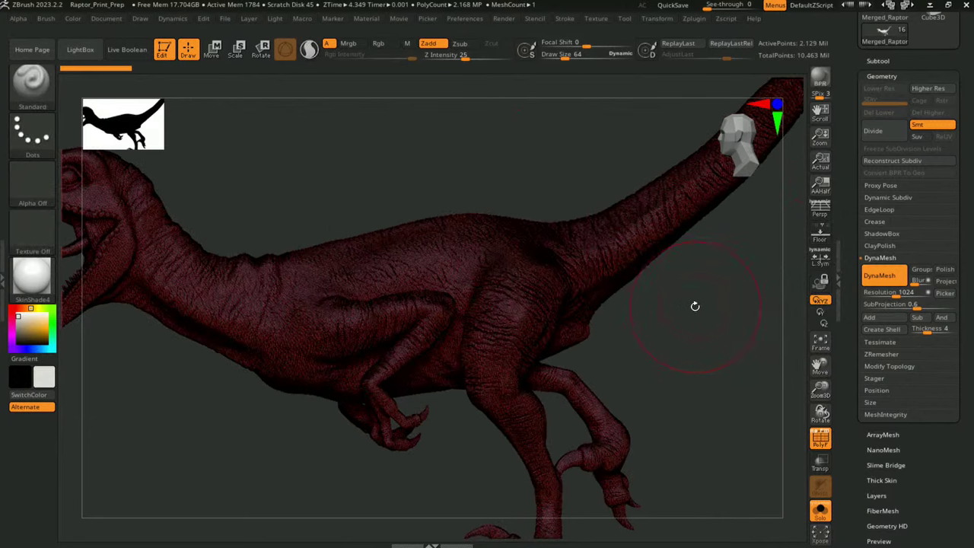
With the Move brush, pull a tall spike of stretched surface out of the upper side of the raptor's tail base.
{"action": "key", "text": "b"}
{"action": "key", "text": "m"}
{"action": "key", "text": "v"}
{"action": "mouse_move", "coordinate": [624, 220]}
{"action": "left_mouse_down"}
{"action": "mouse_move", "coordinate": [662, 152]}
{"action": "mouse_move", "coordinate": [655, 133]}
{"action": "left_mouse_up"}
{"action": "scroll", "coordinate": [561, 151], "scroll_direction": "up", "scroll_amount": 2}
{"action": "scroll", "coordinate": [562, 150], "scroll_direction": "up", "scroll_amount": 2}
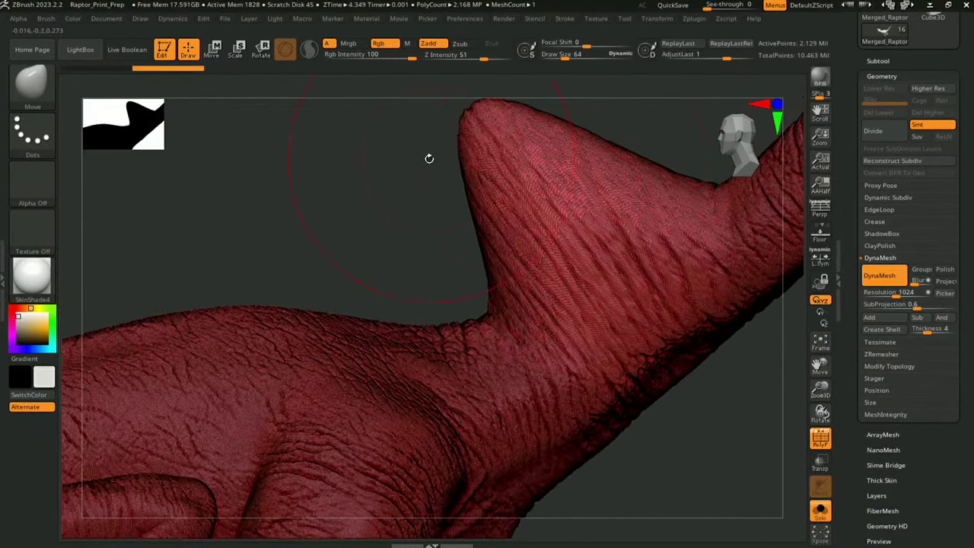
{"action": "left_click_drag", "start_coordinate": [430, 158], "coordinate": [452, 287], "text": "alt"}
{"action": "mouse_move", "coordinate": [560, 322]}
{"action": "left_mouse_down"}
{"action": "mouse_move", "coordinate": [506, 246]}
{"action": "mouse_move", "coordinate": [440, 196]}
{"action": "mouse_move", "coordinate": [467, 218]}
{"action": "left_mouse_up"}
{"action": "mouse_move", "coordinate": [503, 190]}
{"action": "left_mouse_down"}
{"action": "mouse_move", "coordinate": [558, 200]}
{"action": "mouse_move", "coordinate": [657, 169]}
{"action": "mouse_move", "coordinate": [621, 185]}
{"action": "left_mouse_up"}
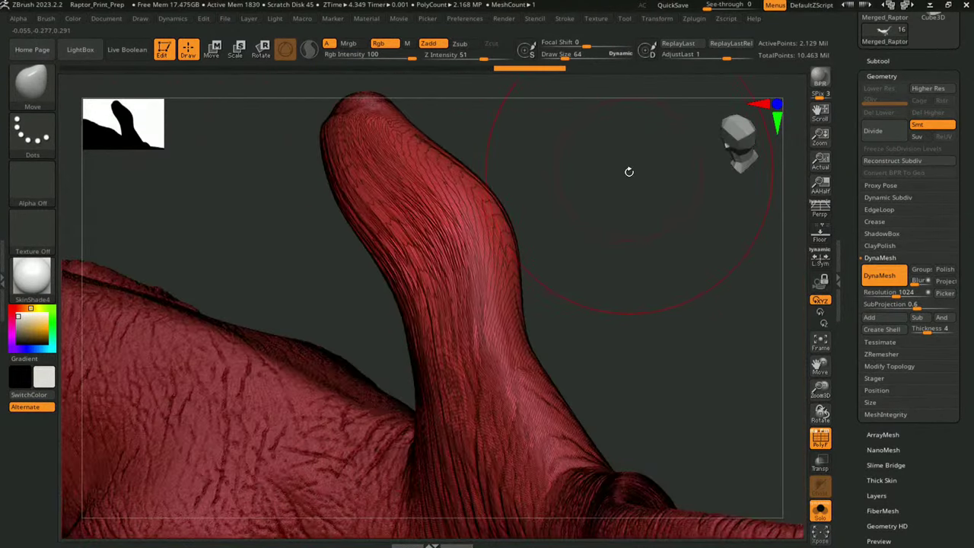
Try re-running DynaMesh at resolution 1024 on the stretched spike at the raptor's tail base.
{"action": "left_click_drag", "start_coordinate": [602, 221], "coordinate": [744, 276], "text": "ctrl"}
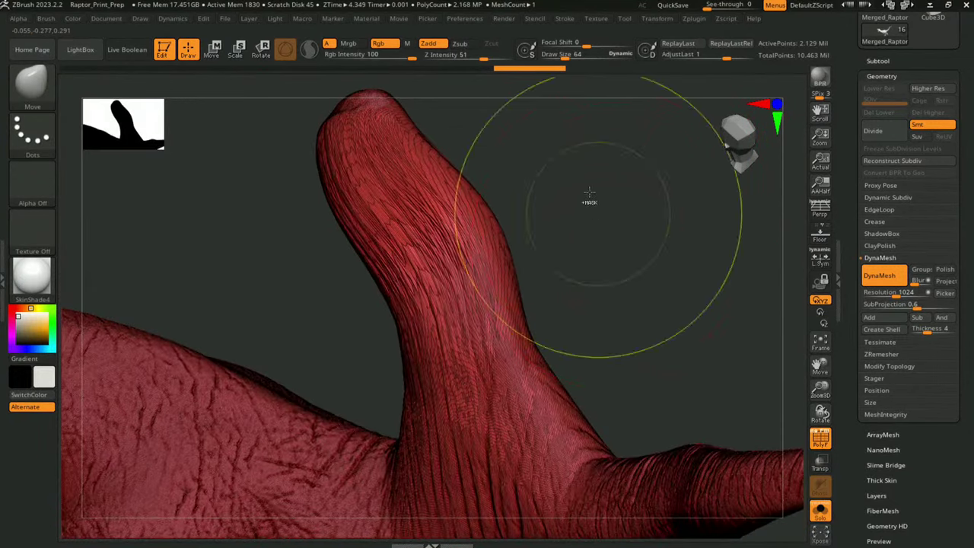
{"action": "left_click_drag", "start_coordinate": [586, 200], "coordinate": [609, 244], "text": "ctrl"}
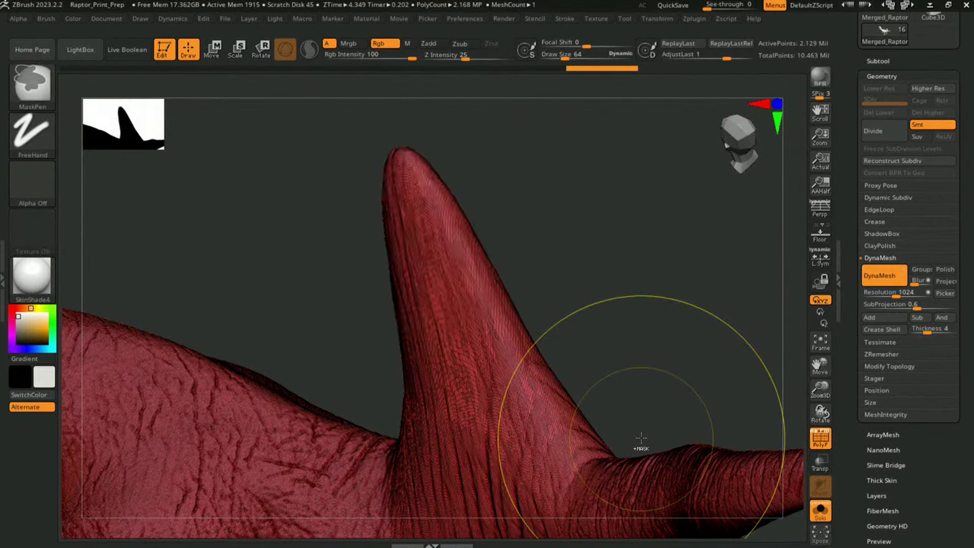
{"action": "key", "text": "f"}
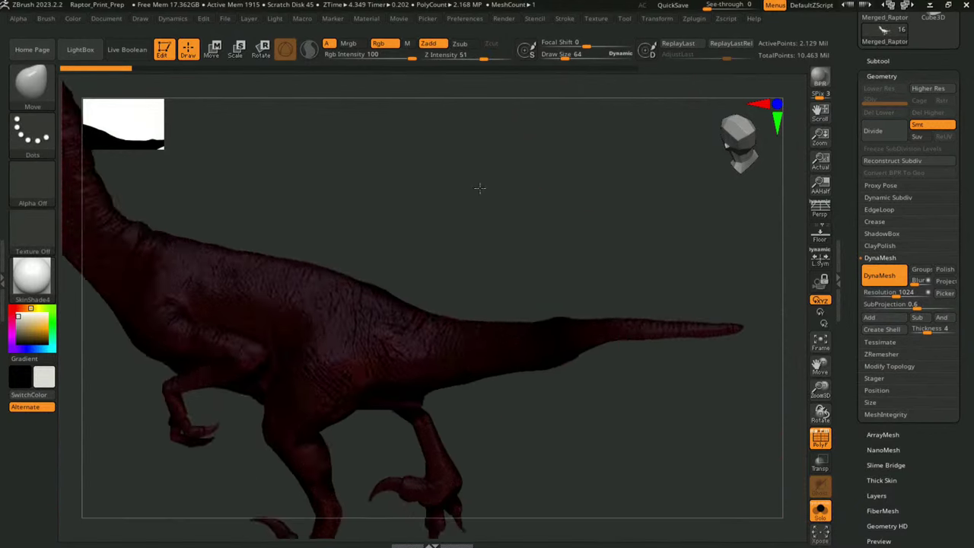
{"action": "left_click_drag", "start_coordinate": [496, 228], "coordinate": [566, 189]}
Select the Base_Cut subtool, examine the rock base from above, and turn off Solo mode.
{"action": "left_click", "coordinate": [883, 62]}
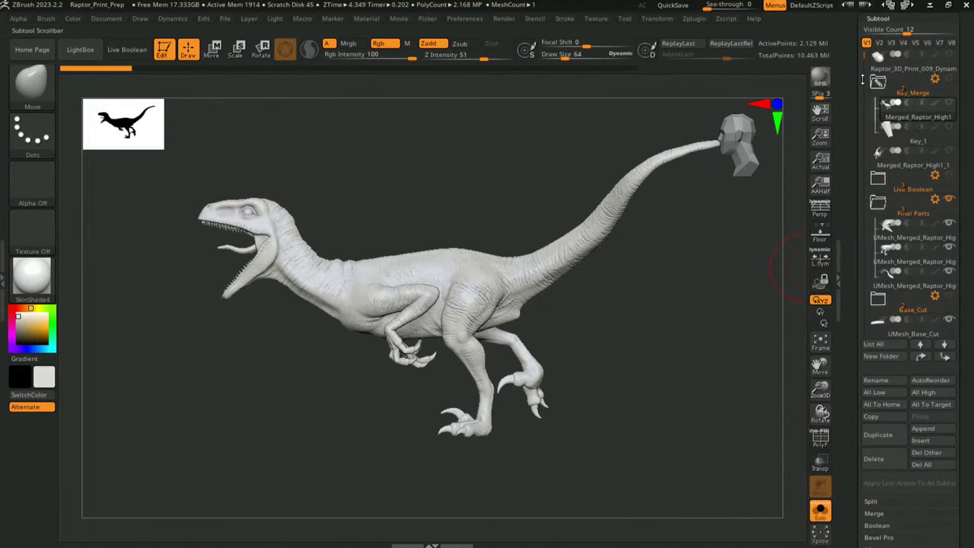
{"action": "left_click_drag", "start_coordinate": [865, 67], "coordinate": [881, 217]}
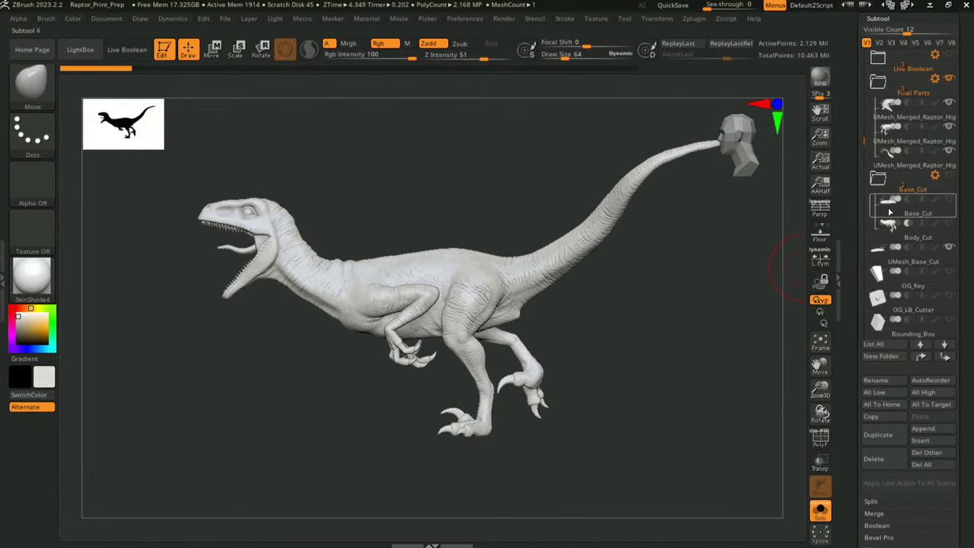
{"action": "left_click", "coordinate": [890, 214]}
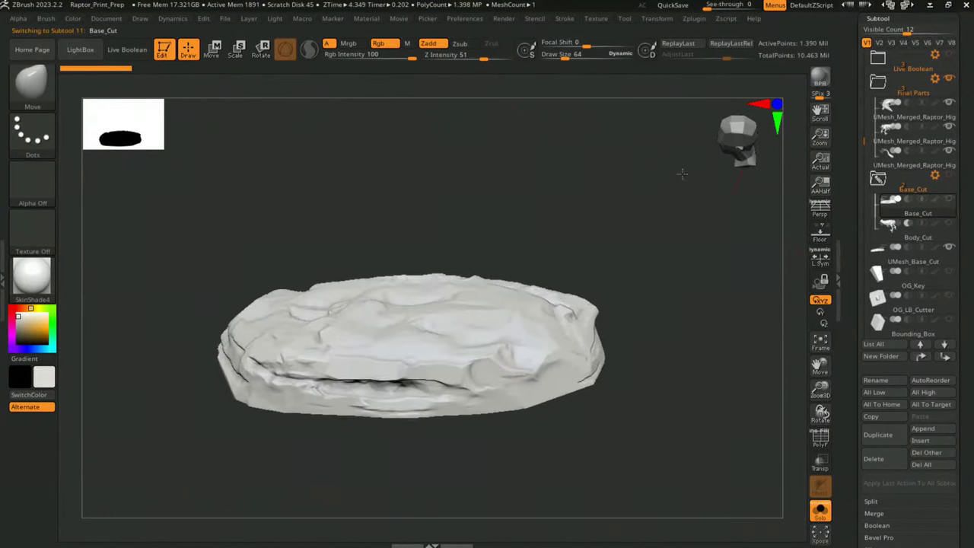
{"action": "left_click_drag", "start_coordinate": [683, 175], "coordinate": [758, 330]}
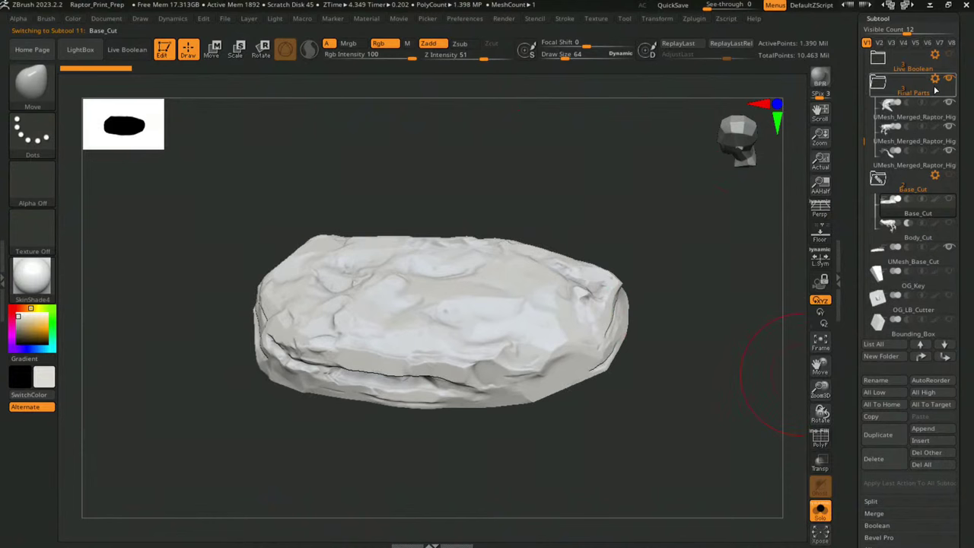
{"action": "scroll", "coordinate": [863, 127], "scroll_direction": "up", "scroll_amount": 3}
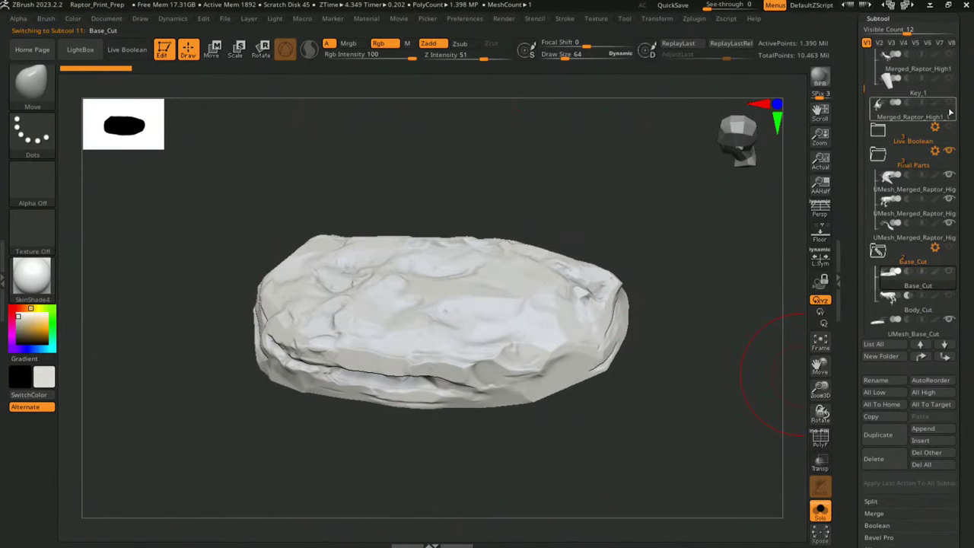
{"action": "left_click", "coordinate": [820, 510]}
{"action": "left_click_drag", "start_coordinate": [709, 385], "coordinate": [642, 304]}
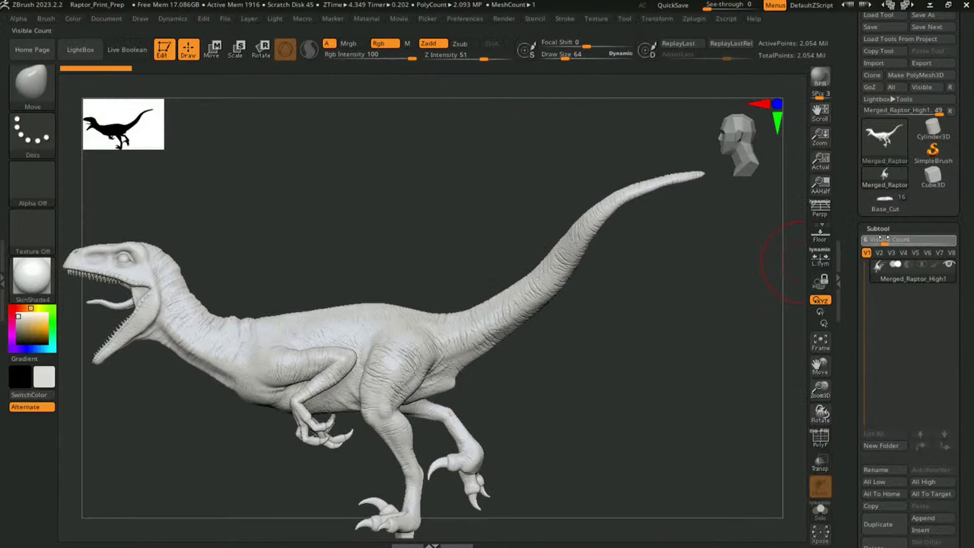
Reduce the subtool list's visible count to 3 and insert a Cube3D as a new subtool under the raptor.
{"action": "left_click_drag", "start_coordinate": [885, 239], "coordinate": [872, 239]}
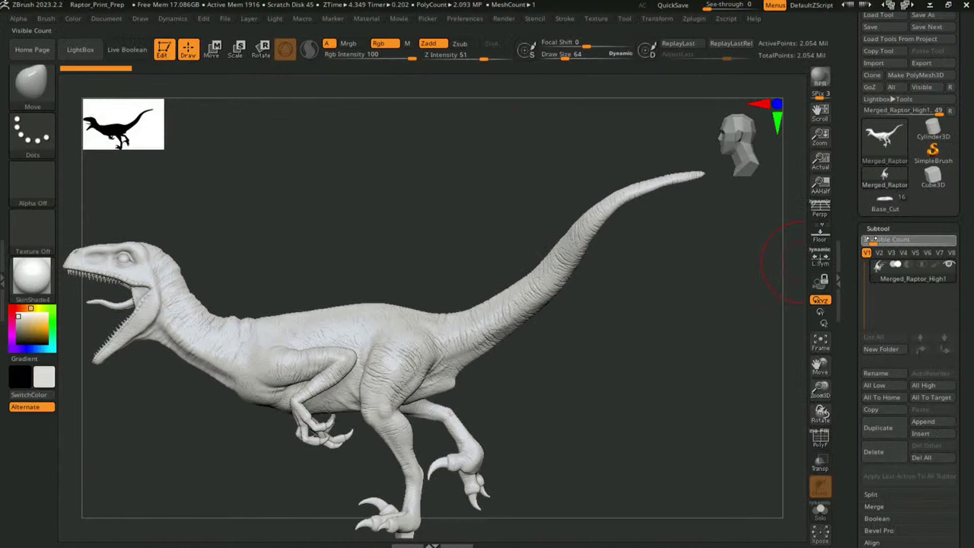
{"action": "left_click", "coordinate": [932, 435]}
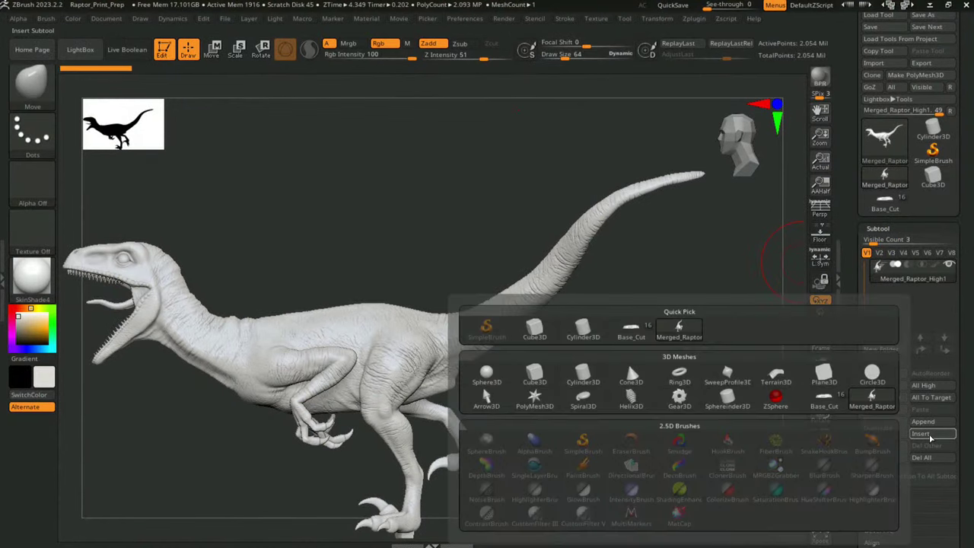
{"action": "left_click", "coordinate": [530, 379]}
Scale the cube down and flatten it into a thin slab running lengthwise along the raptor's back.
{"action": "key", "text": "w"}
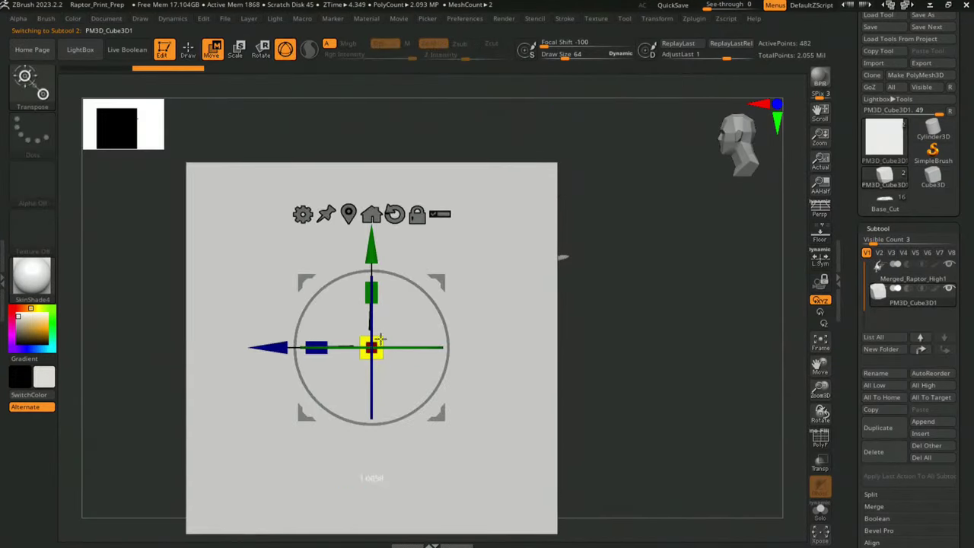
{"action": "left_click_drag", "start_coordinate": [370, 348], "coordinate": [400, 333]}
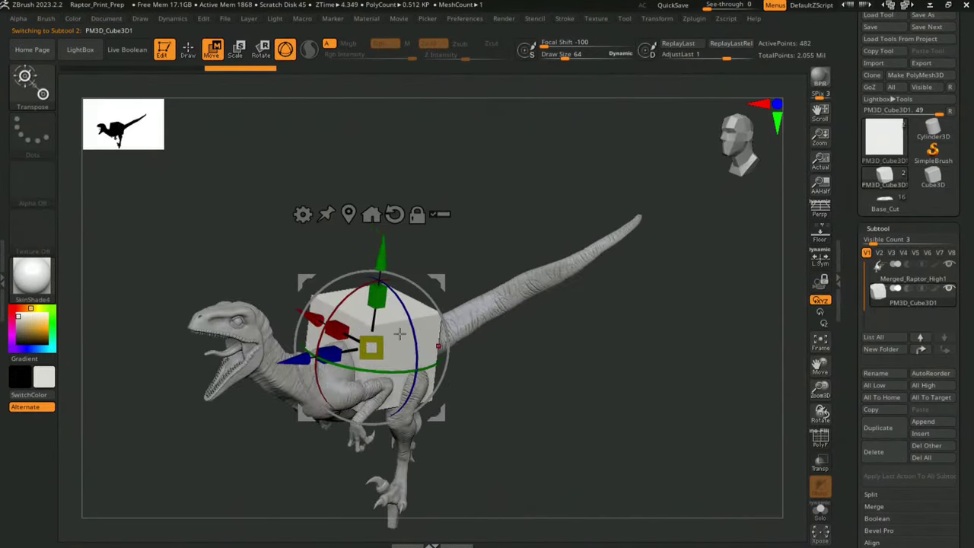
{"action": "left_click_drag", "start_coordinate": [340, 328], "coordinate": [359, 324]}
{"action": "left_click_drag", "start_coordinate": [561, 363], "coordinate": [535, 411]}
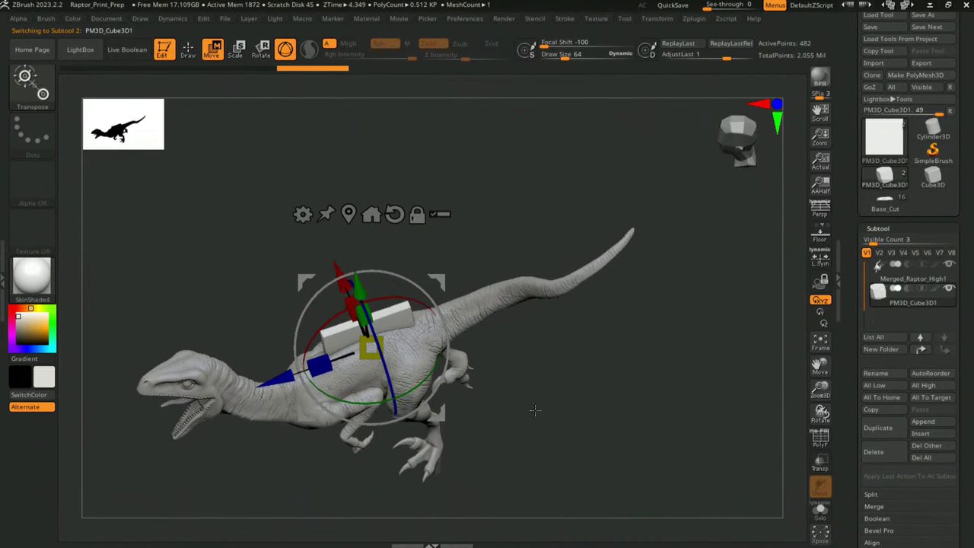
{"action": "left_click_drag", "start_coordinate": [486, 239], "coordinate": [396, 342]}
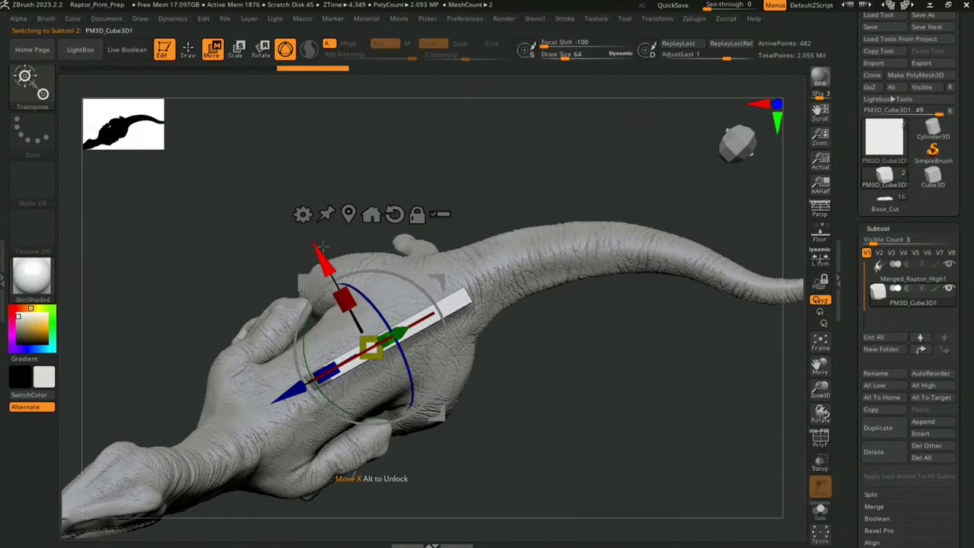
{"action": "left_click_drag", "start_coordinate": [349, 292], "coordinate": [532, 352]}
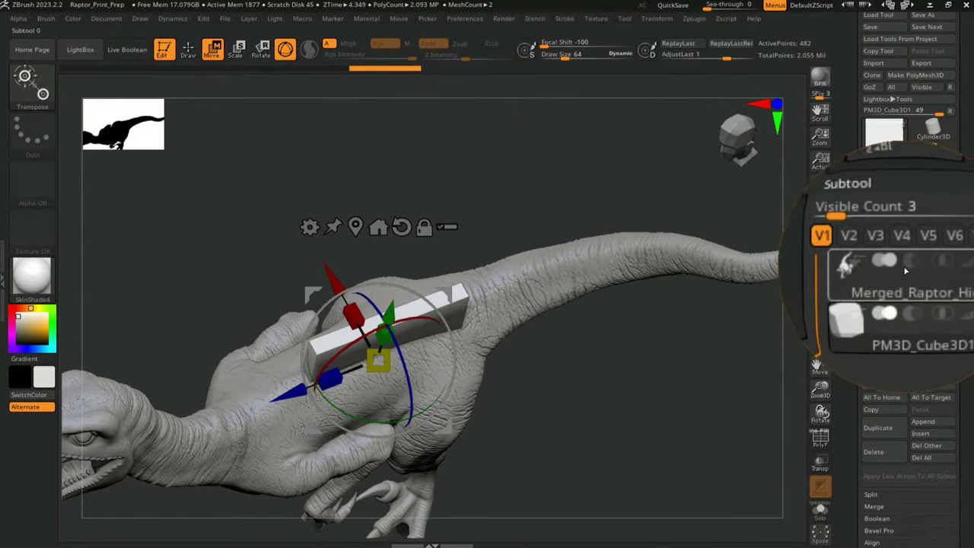
Set the PM3D_Cube3D1 subtool to boolean subtraction while keeping Merged_Raptor_High1 as addition.
{"action": "left_click", "coordinate": [925, 278]}
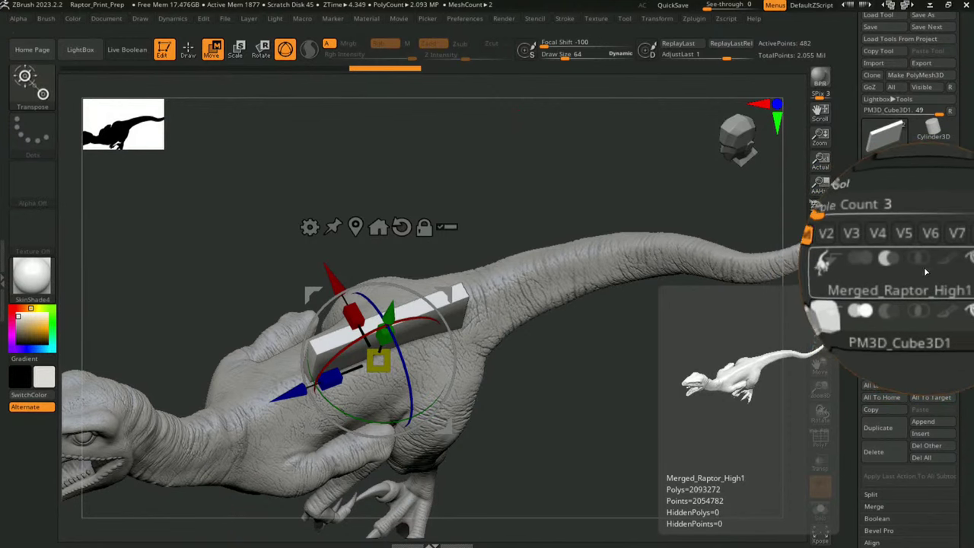
{"action": "left_click", "coordinate": [887, 284]}
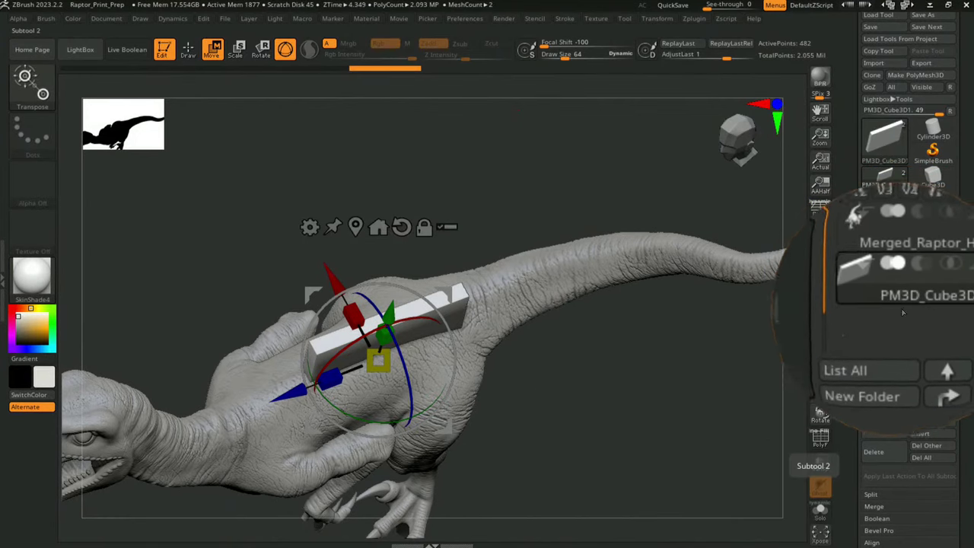
{"action": "left_click", "coordinate": [897, 274]}
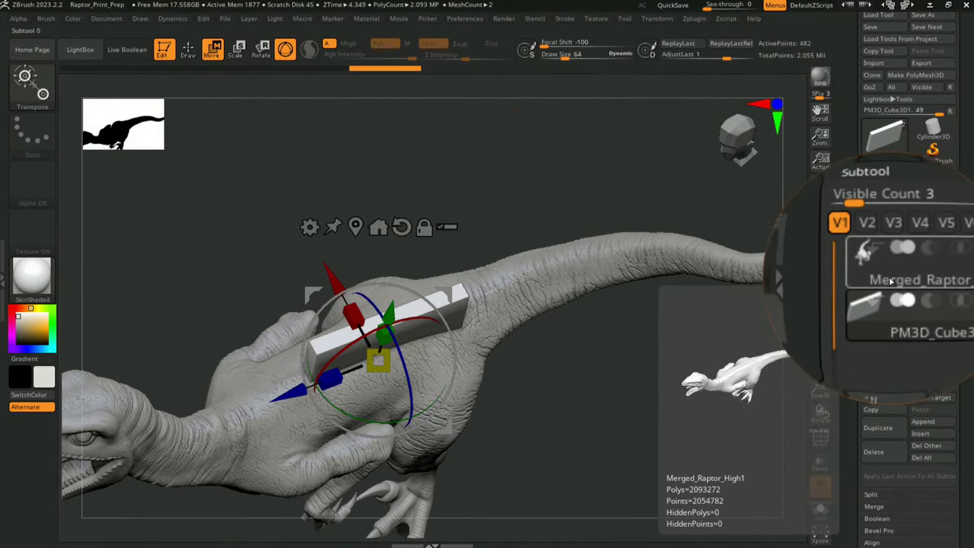
{"action": "left_click", "coordinate": [912, 303]}
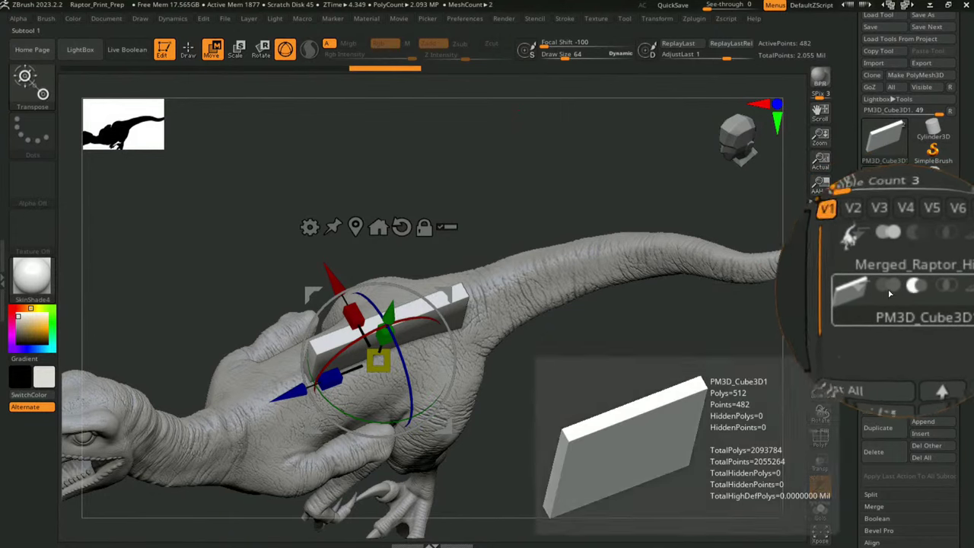
Enable Live Boolean, return to Draw mode, and inspect the slot cut into the raptor's back from several angles.
{"action": "left_click", "coordinate": [127, 49]}
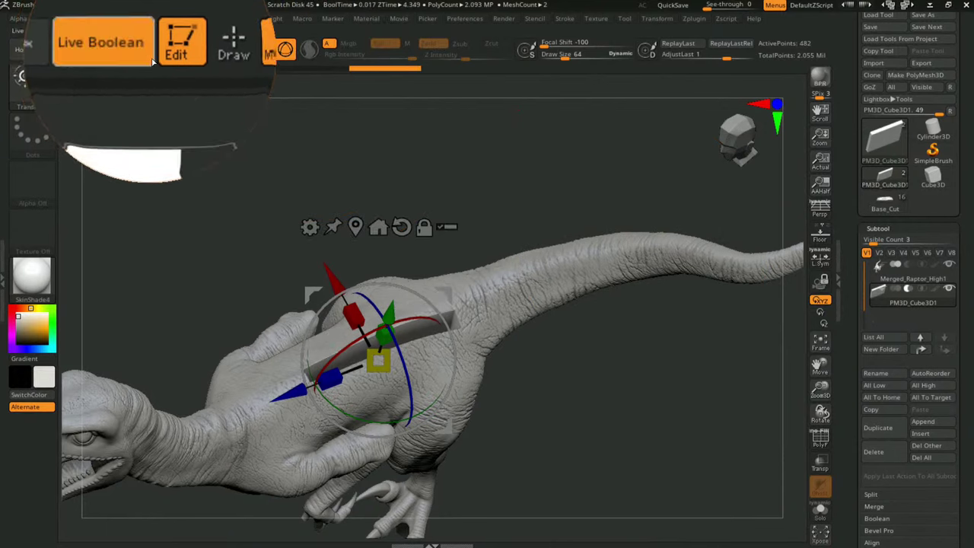
{"action": "key", "text": "q"}
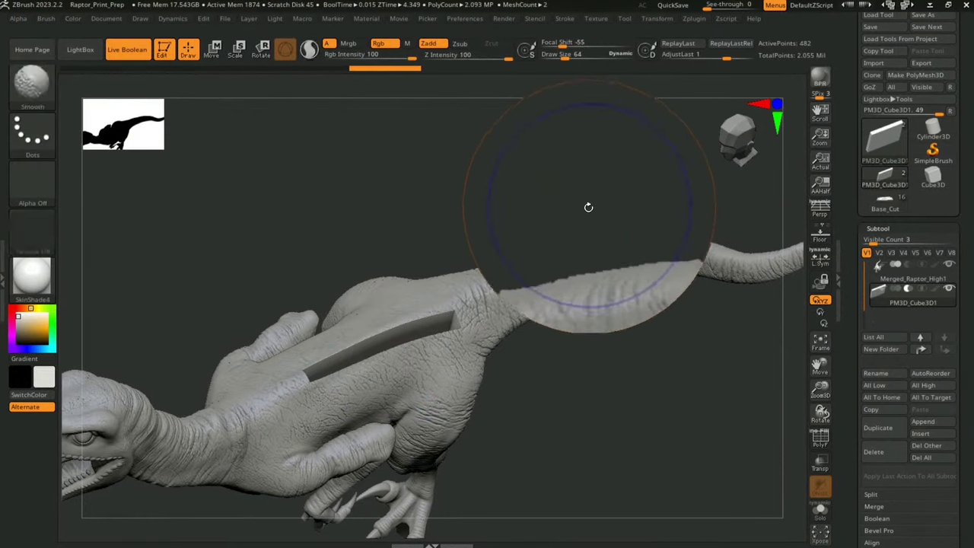
{"action": "mouse_move", "coordinate": [587, 200]}
{"action": "left_mouse_down"}
{"action": "mouse_move", "coordinate": [570, 242]}
{"action": "mouse_move", "coordinate": [548, 244]}
{"action": "left_mouse_up"}
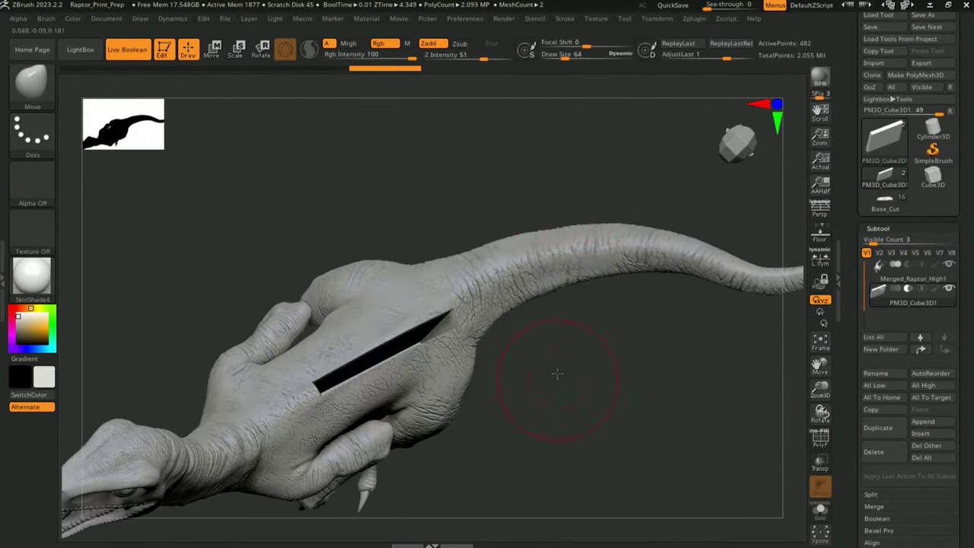
{"action": "left_click_drag", "start_coordinate": [526, 370], "coordinate": [581, 300]}
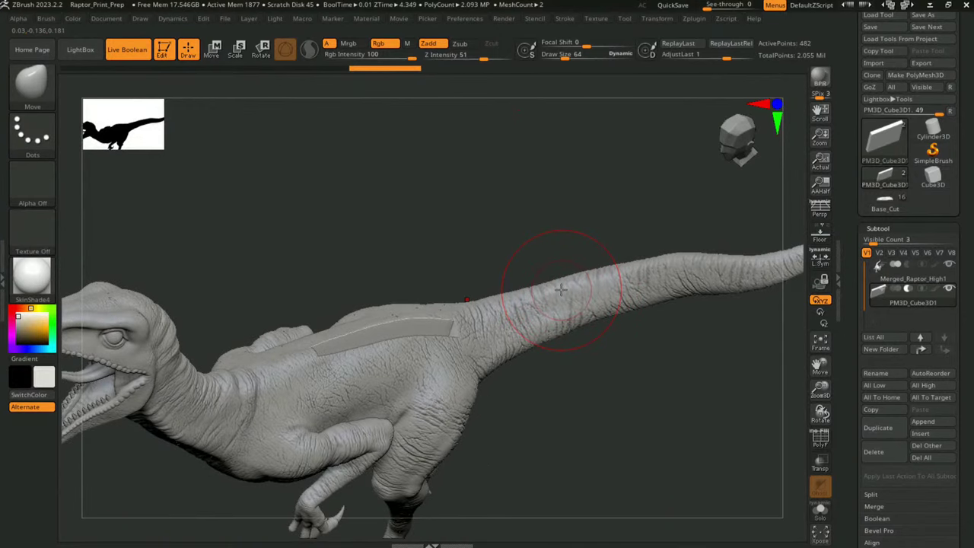
Move the subtracting slab toward the base of the tail and raise it, then undo the moves and return to Draw mode.
{"action": "key", "text": "w"}
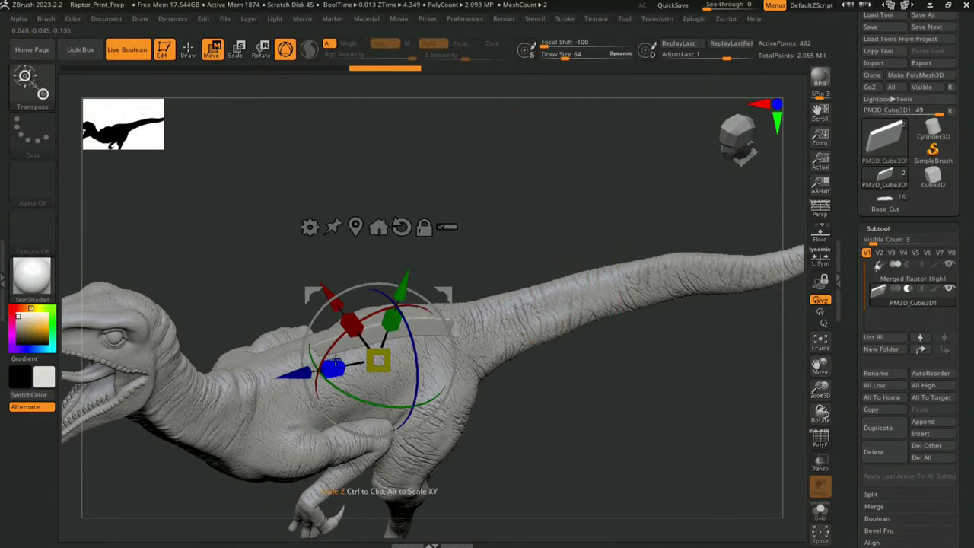
{"action": "left_click_drag", "start_coordinate": [299, 373], "coordinate": [425, 356]}
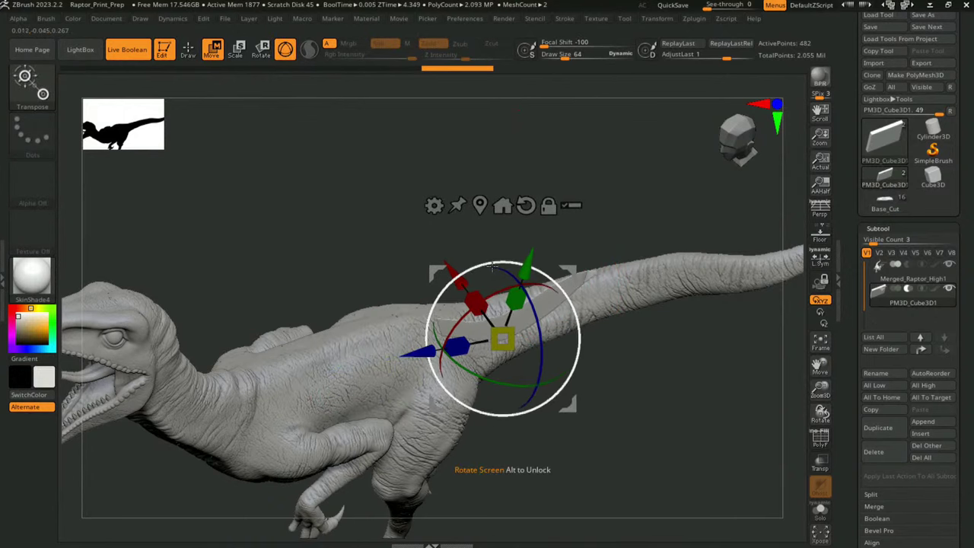
{"action": "left_click_drag", "start_coordinate": [525, 268], "coordinate": [542, 199]}
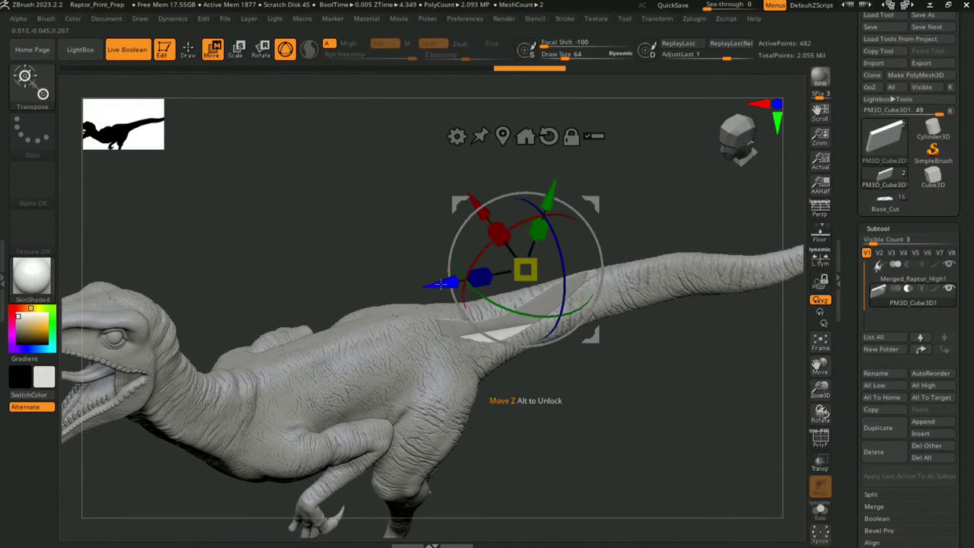
{"action": "left_click_drag", "start_coordinate": [481, 280], "coordinate": [449, 251]}
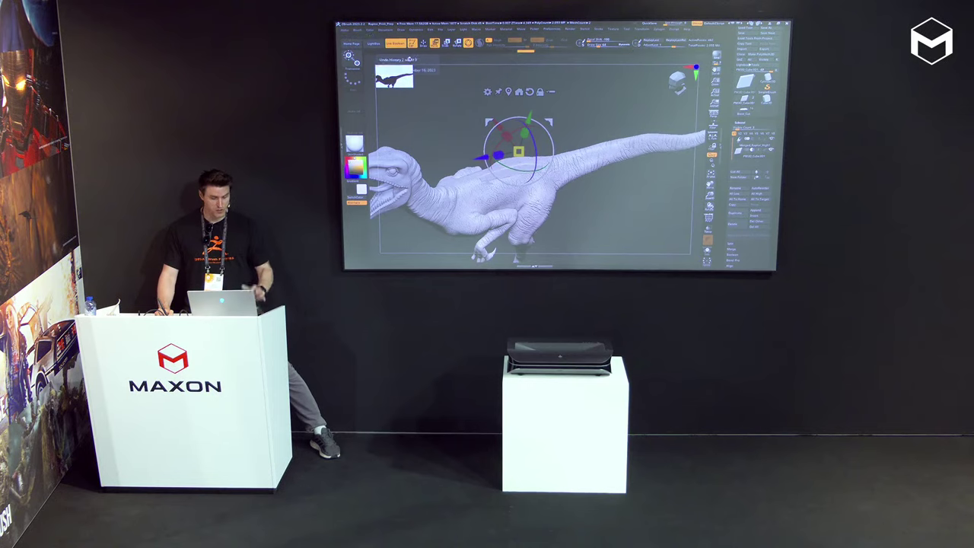
{"action": "key", "text": "q"}
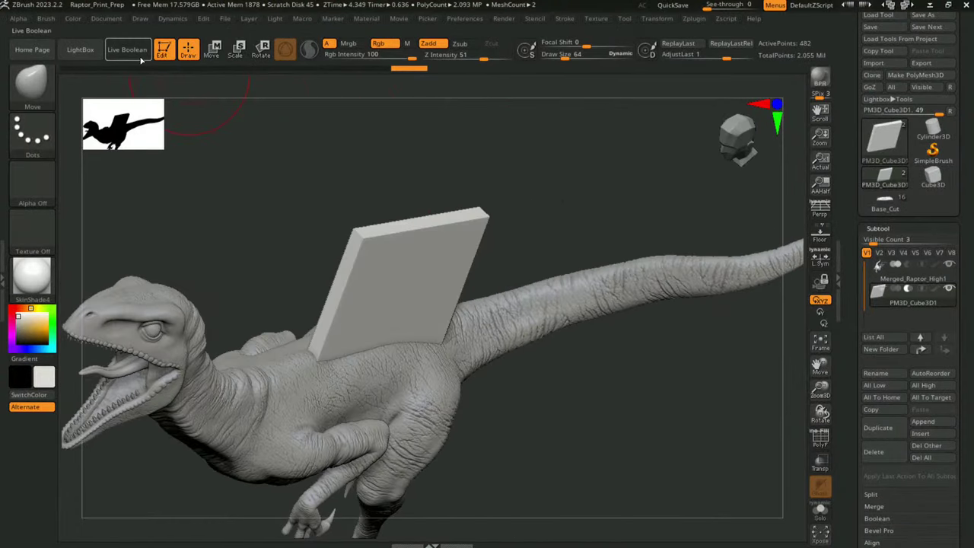
Compare the slot in the raptor's back with Live Boolean on and off while showing the slab's PolyFrame.
{"action": "left_click", "coordinate": [137, 53]}
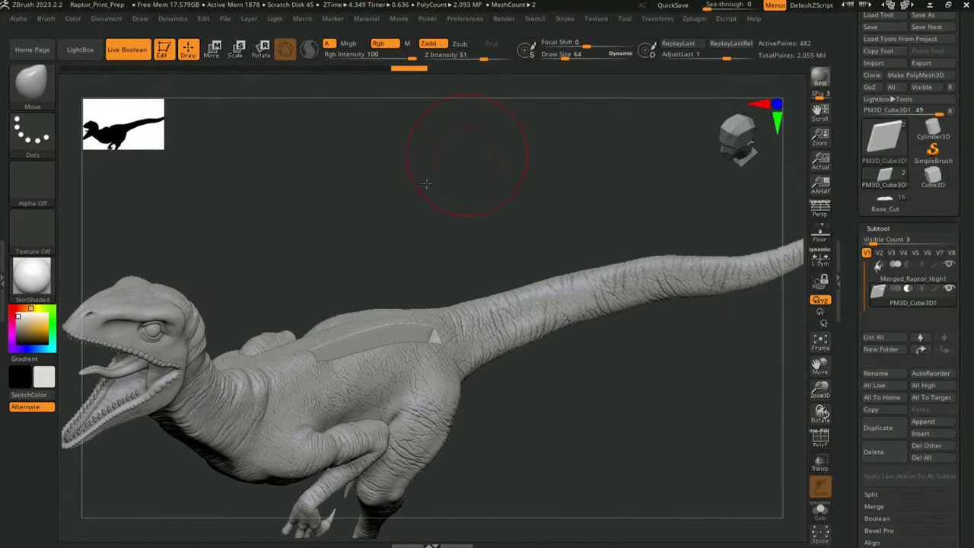
{"action": "left_click_drag", "start_coordinate": [426, 183], "coordinate": [446, 178]}
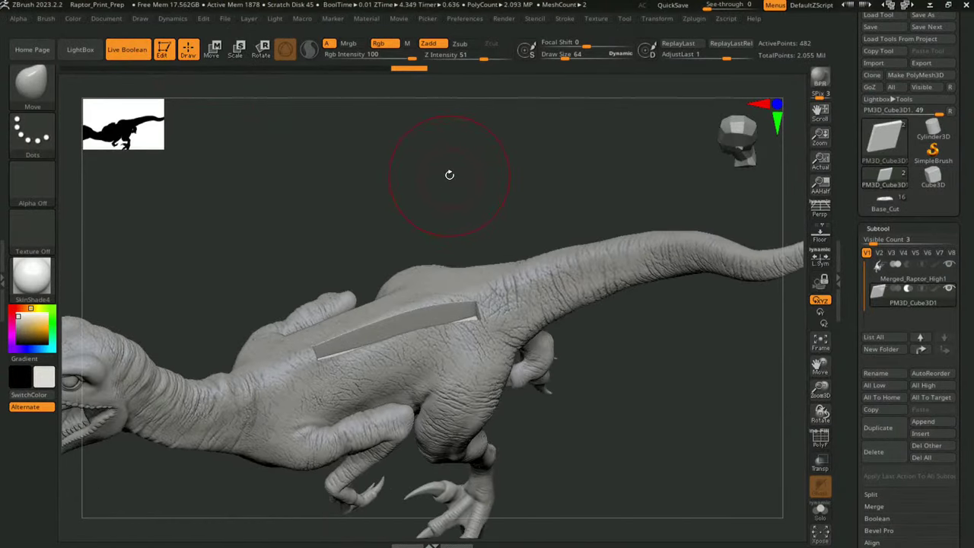
{"action": "key", "text": "shift+f"}
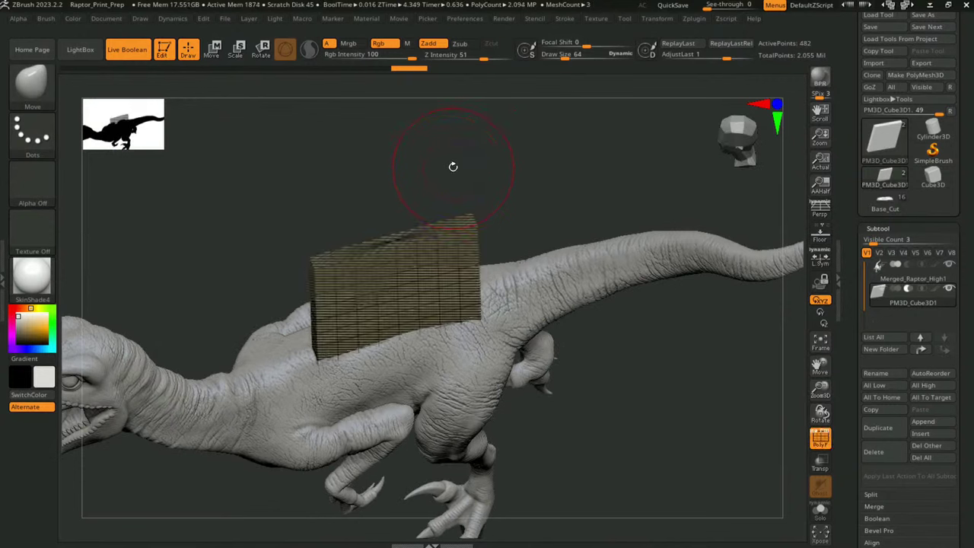
{"action": "left_click", "coordinate": [140, 50]}
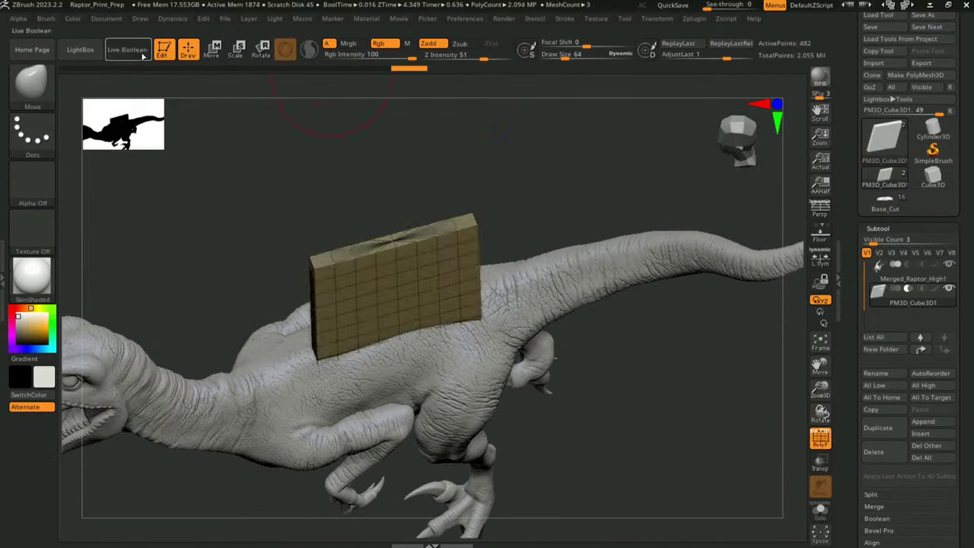
{"action": "left_click", "coordinate": [131, 50]}
{"action": "left_click_drag", "start_coordinate": [351, 178], "coordinate": [376, 156]}
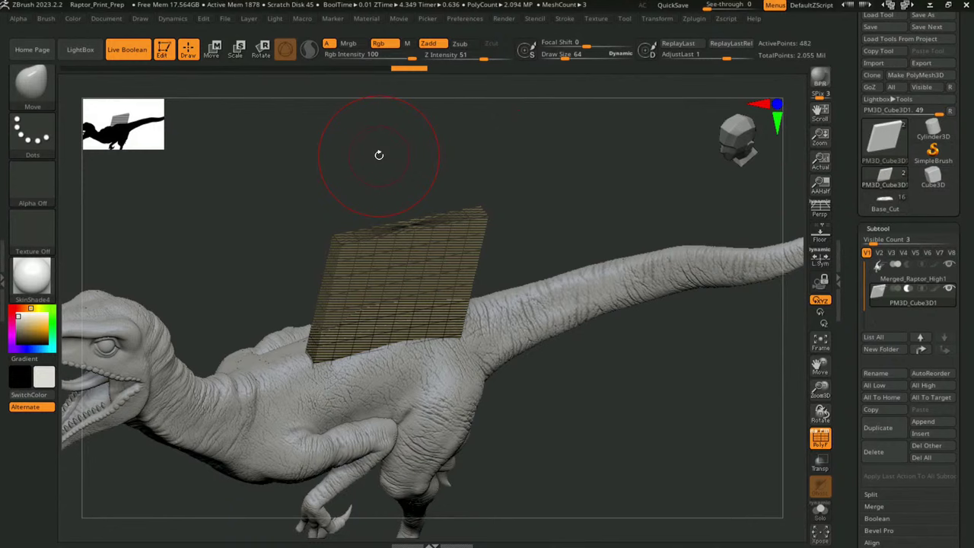
{"action": "left_click_drag", "start_coordinate": [581, 203], "coordinate": [615, 251]}
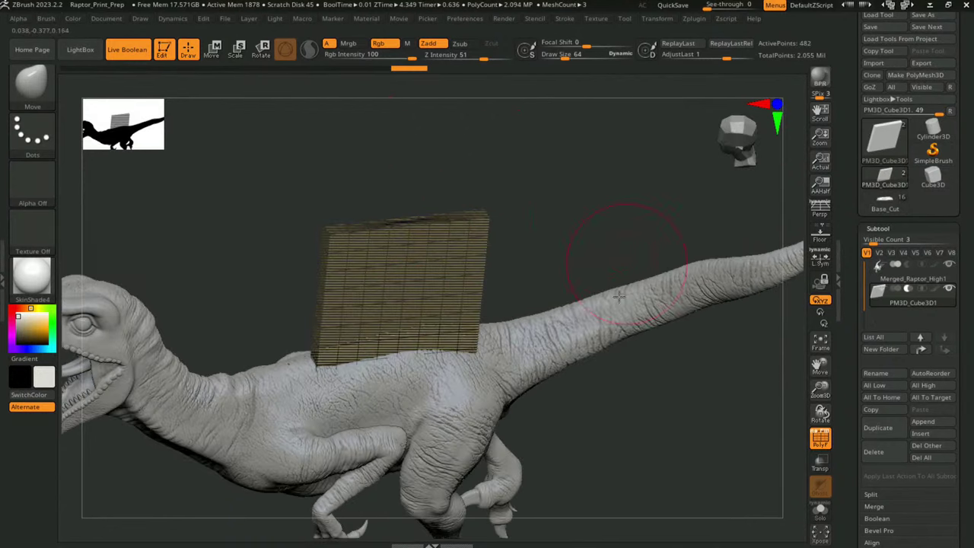
Try reshaping the back of Merged_Raptor_High1 around the slot using the Move brush at a draw size of about 175.
{"action": "left_click", "coordinate": [592, 240], "text": "alt"}
{"action": "left_click_drag", "start_coordinate": [584, 218], "coordinate": [549, 262]}
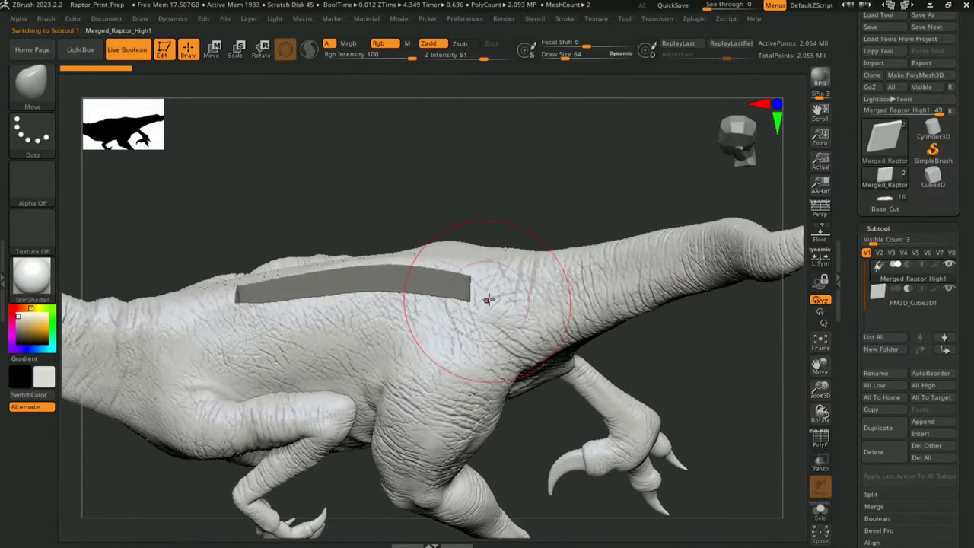
{"action": "key", "text": "b"}
{"action": "key", "text": "m"}
{"action": "key", "text": "Escape"}
{"action": "key", "text": "s"}
{"action": "left_click_drag", "start_coordinate": [518, 202], "coordinate": [548, 207]}
{"action": "mouse_move", "coordinate": [466, 251]}
{"action": "right_mouse_down"}
{"action": "mouse_move", "coordinate": [437, 259]}
{"action": "mouse_move", "coordinate": [479, 257]}
{"action": "mouse_move", "coordinate": [387, 282]}
{"action": "mouse_move", "coordinate": [442, 312]}
{"action": "mouse_move", "coordinate": [457, 218]}
{"action": "mouse_move", "coordinate": [403, 219]}
{"action": "mouse_move", "coordinate": [376, 254]}
{"action": "mouse_move", "coordinate": [400, 248]}
{"action": "mouse_move", "coordinate": [409, 226]}
{"action": "mouse_move", "coordinate": [444, 199]}
{"action": "right_mouse_up"}
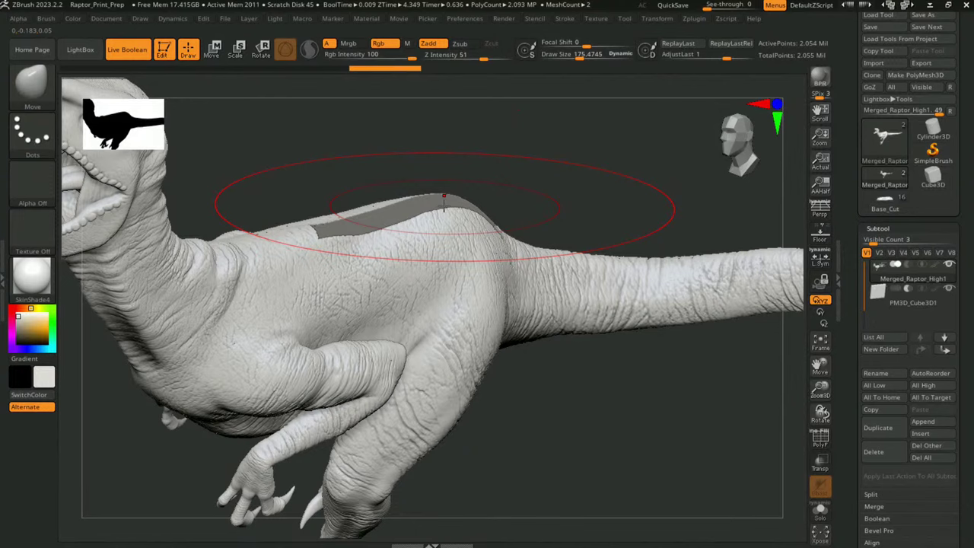
{"action": "key", "text": "ctrl"}
{"action": "right_click_drag", "start_coordinate": [444, 199], "coordinate": [442, 213]}
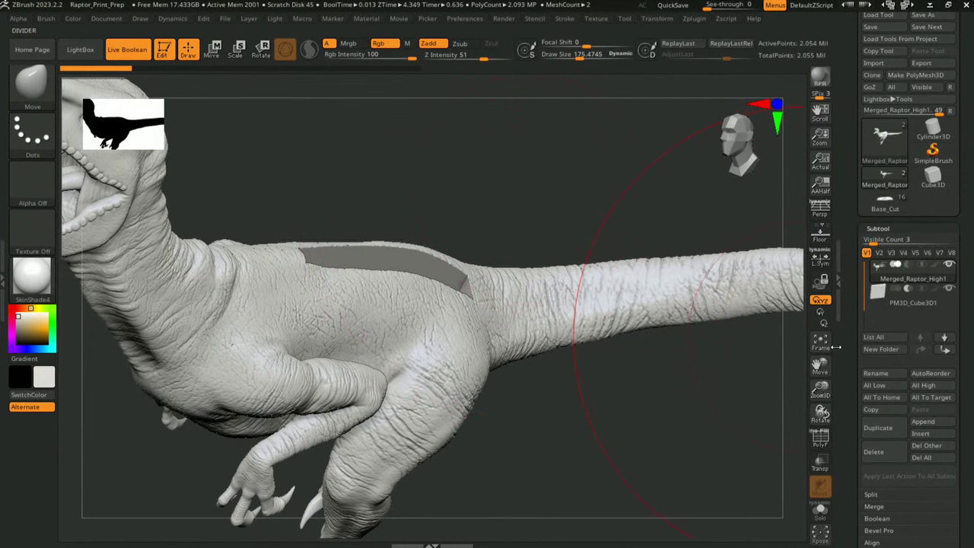
Delete the PM3D_Cube3D1 subtool and frame the intact raptor.
{"action": "left_click", "coordinate": [873, 303]}
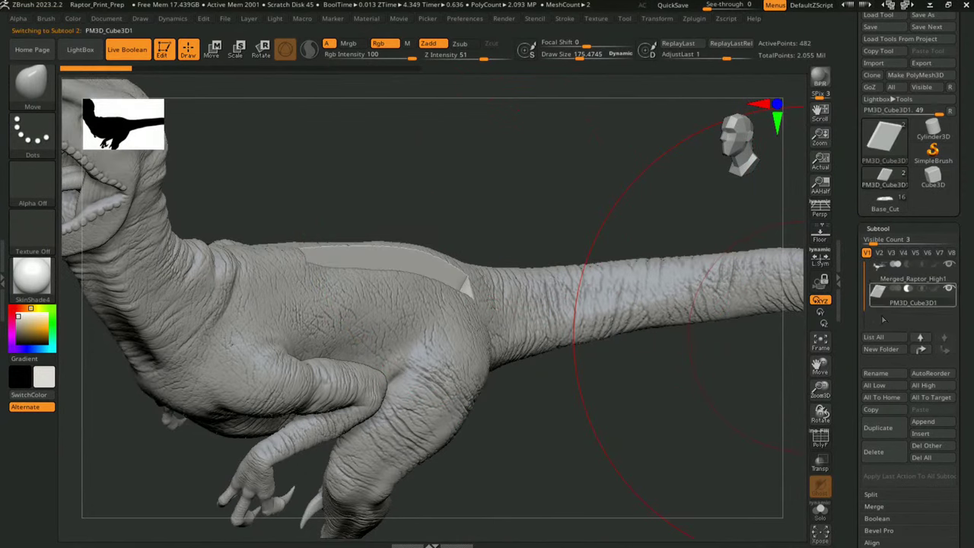
{"action": "left_click", "coordinate": [879, 457]}
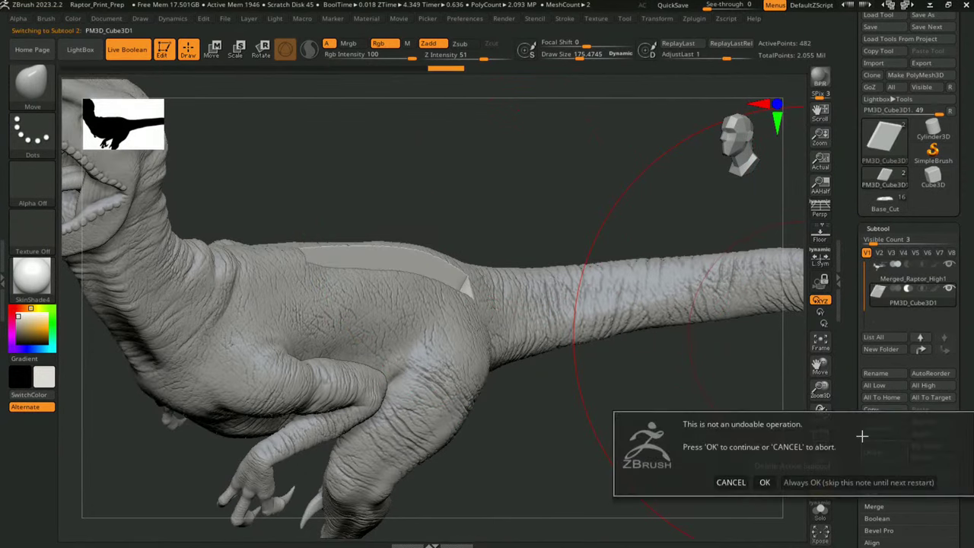
{"action": "left_click", "coordinate": [764, 481]}
{"action": "key", "text": "f"}
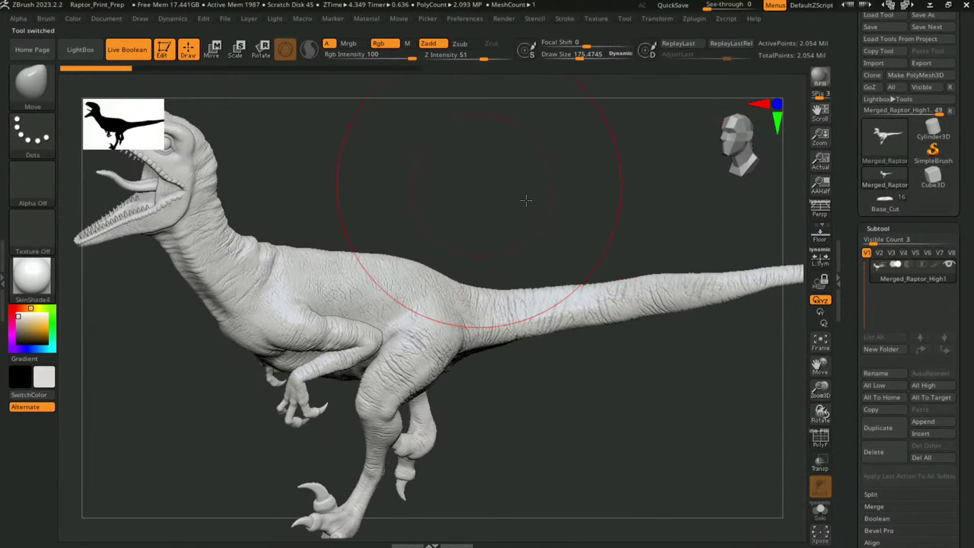
{"action": "left_click_drag", "start_coordinate": [525, 199], "coordinate": [456, 176]}
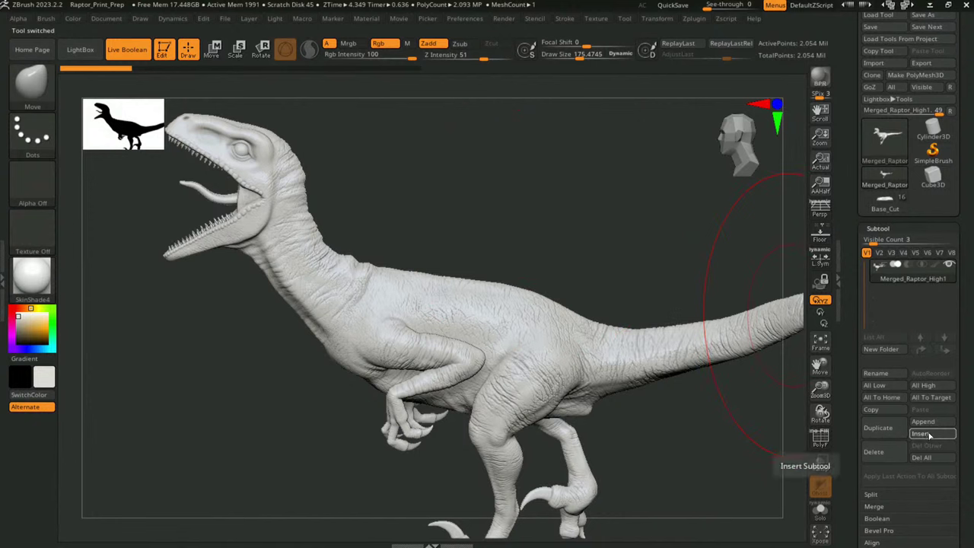
Insert a Plane3D as a new subtool and isolate it in Solo mode, facing the front.
{"action": "left_click", "coordinate": [931, 435]}
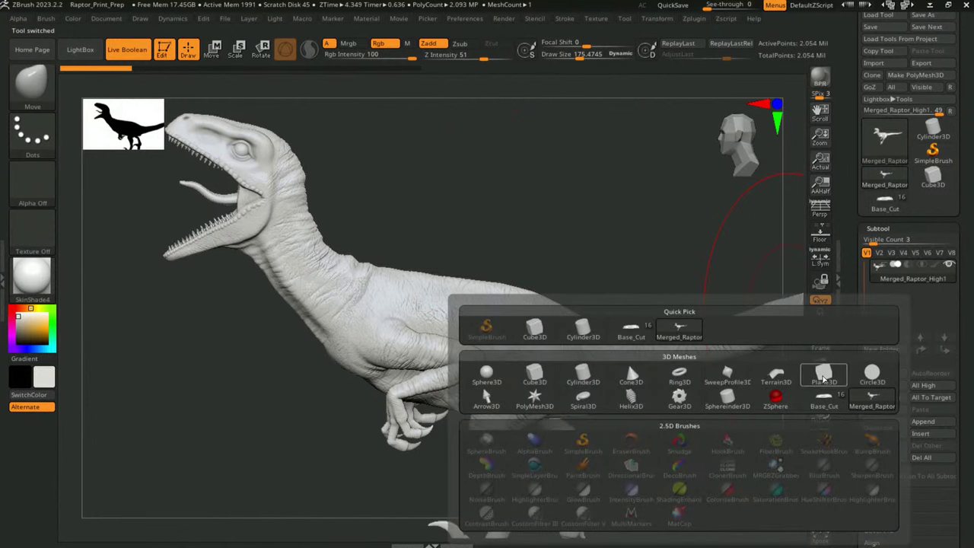
{"action": "left_click", "coordinate": [825, 381]}
{"action": "left_click_drag", "start_coordinate": [685, 228], "coordinate": [640, 283]}
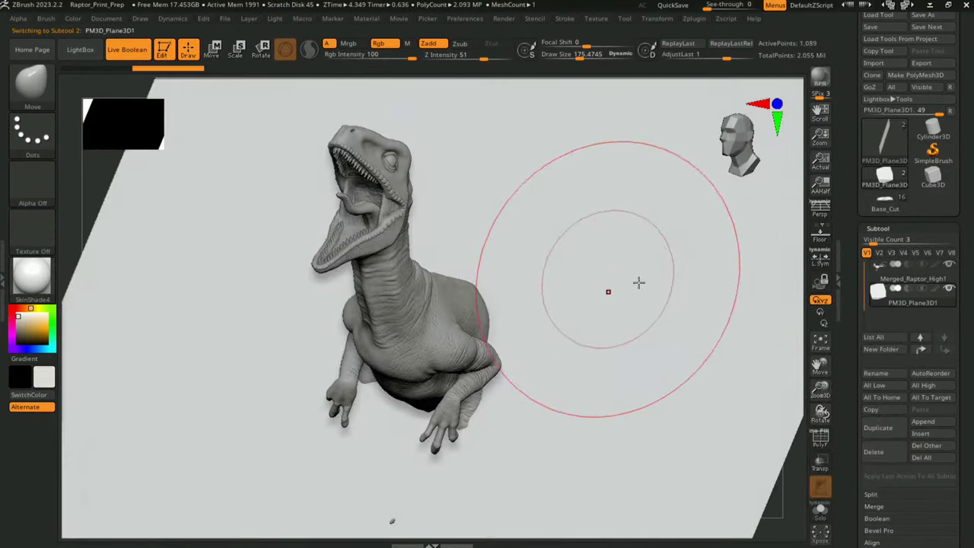
{"action": "left_click", "coordinate": [820, 508]}
{"action": "mouse_move", "coordinate": [761, 420]}
{"action": "left_mouse_down"}
{"action": "mouse_move", "coordinate": [674, 359]}
{"action": "mouse_move", "coordinate": [695, 325]}
{"action": "mouse_move", "coordinate": [671, 297]}
{"action": "left_mouse_up"}
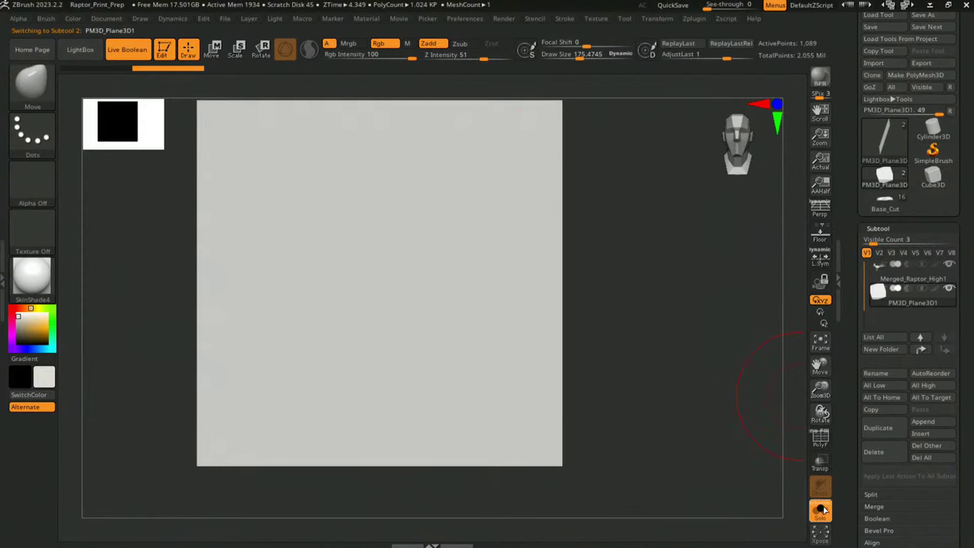
Show the plane's PolyFrame and reconstruct its lower subdivision levels down to an 8 by 8 polygon grid.
{"action": "key", "text": "shift+f"}
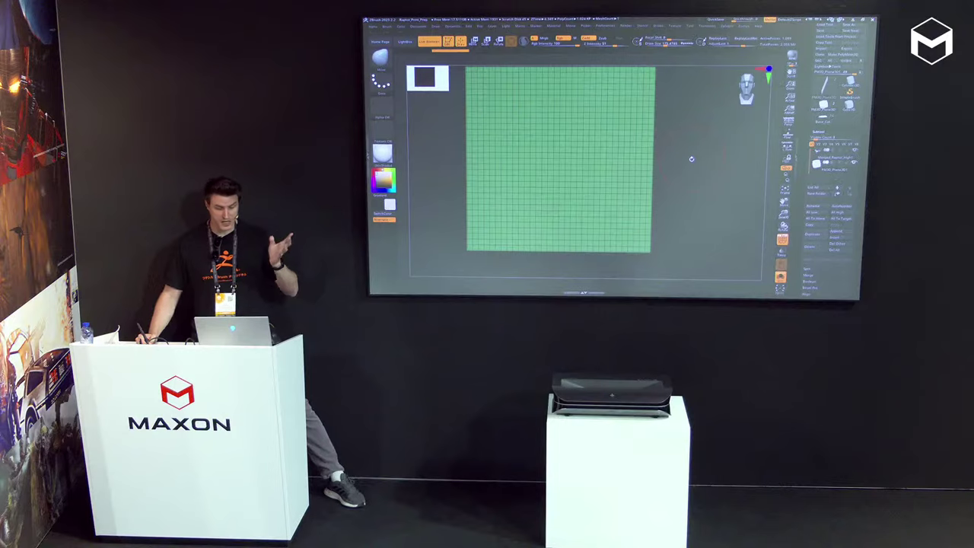
{"action": "key", "text": "f"}
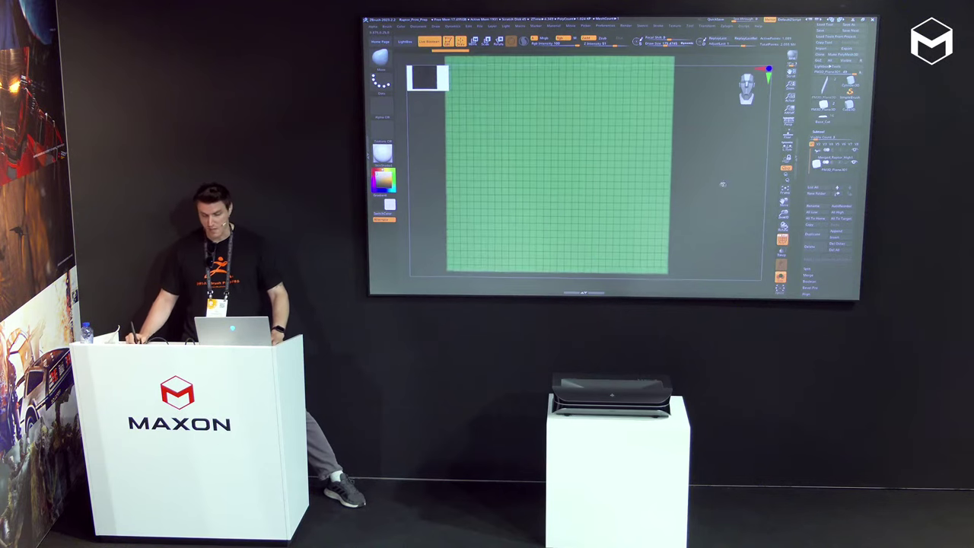
{"action": "left_click", "coordinate": [818, 131]}
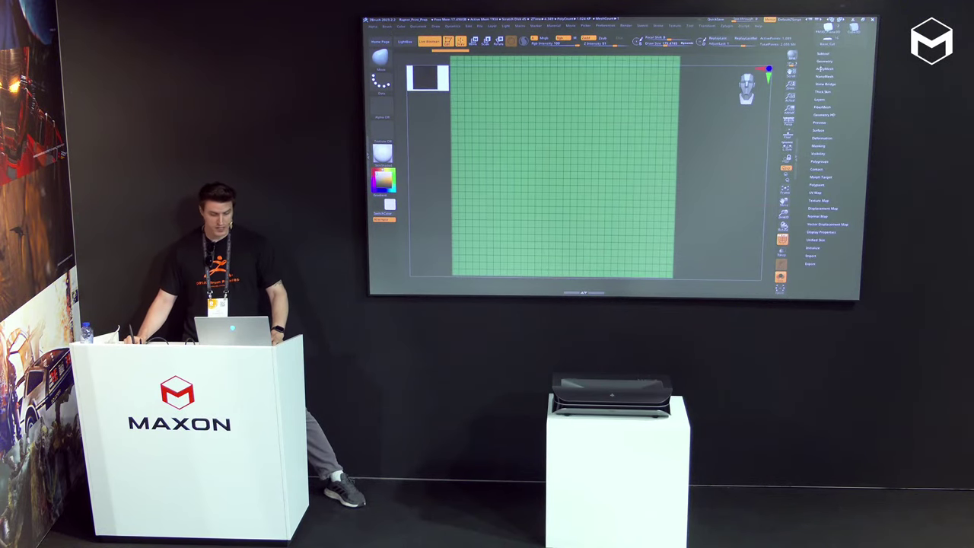
{"action": "left_click", "coordinate": [825, 61]}
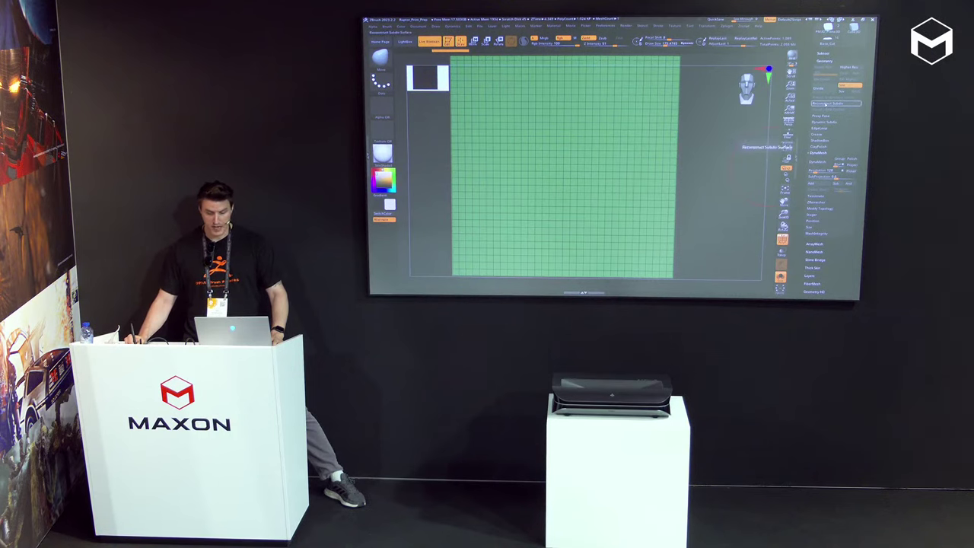
{"action": "left_click", "coordinate": [828, 103]}
{"action": "key", "text": "shift+d"}
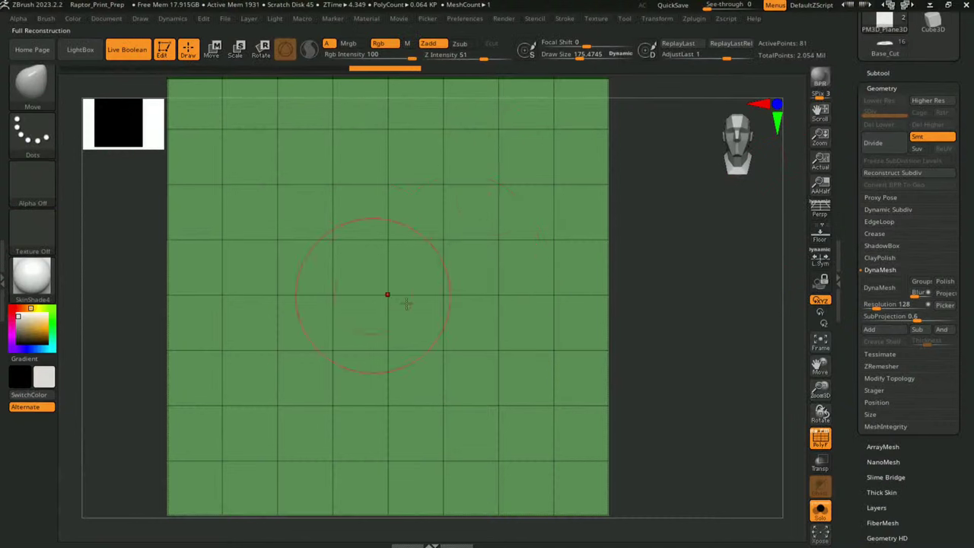
{"action": "key", "text": "f"}
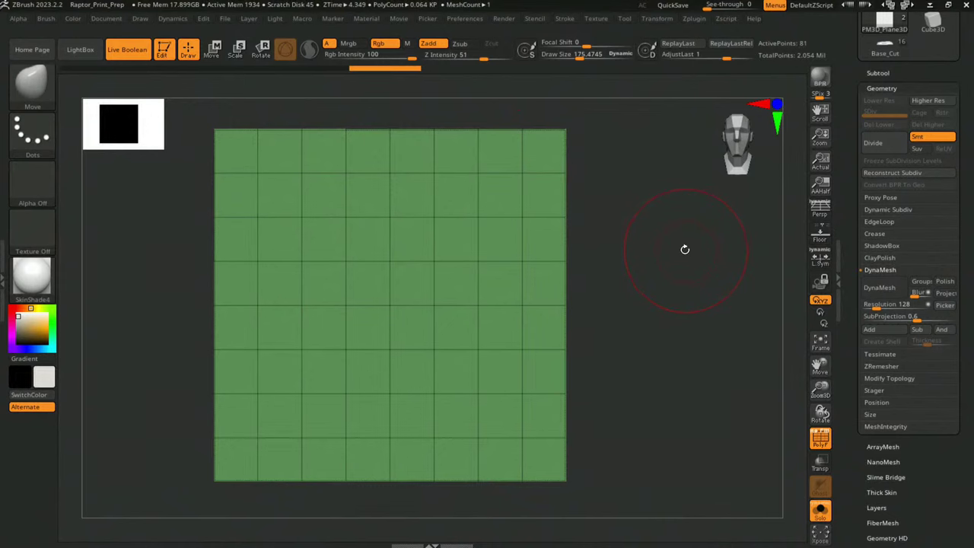
With the ZModeler brush, mark the four polygons at the plane's centre as a temporary group and open the polygon actions.
{"action": "key", "text": "b"}
{"action": "key", "text": "z"}
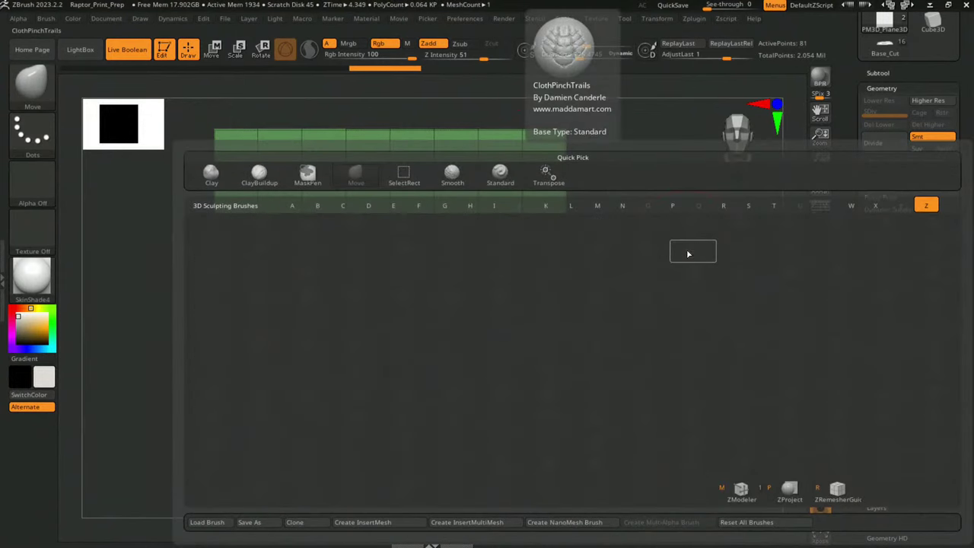
{"action": "key", "text": "m"}
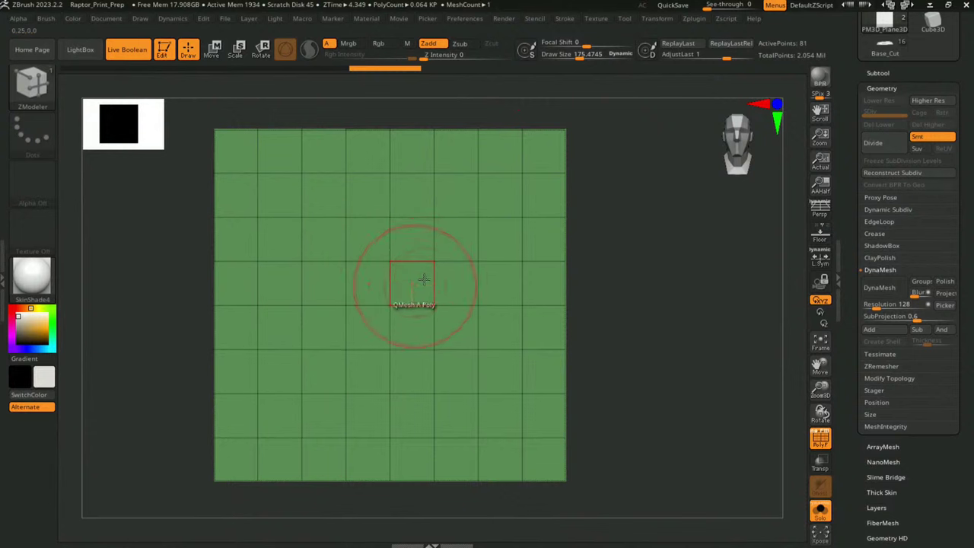
{"action": "left_click", "coordinate": [418, 287]}
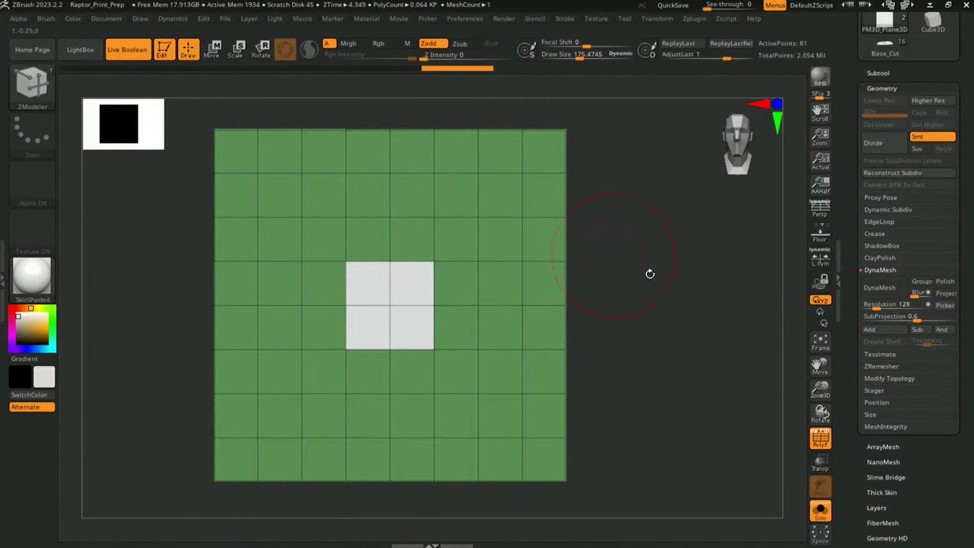
{"action": "left_click_drag", "start_coordinate": [647, 271], "coordinate": [633, 297], "text": "alt"}
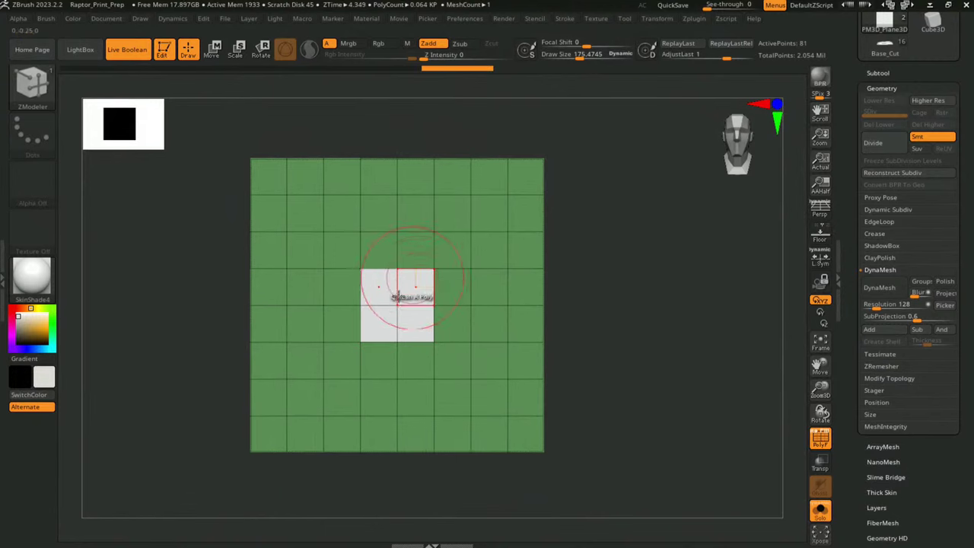
{"action": "left_click_drag", "start_coordinate": [659, 265], "coordinate": [500, 279]}
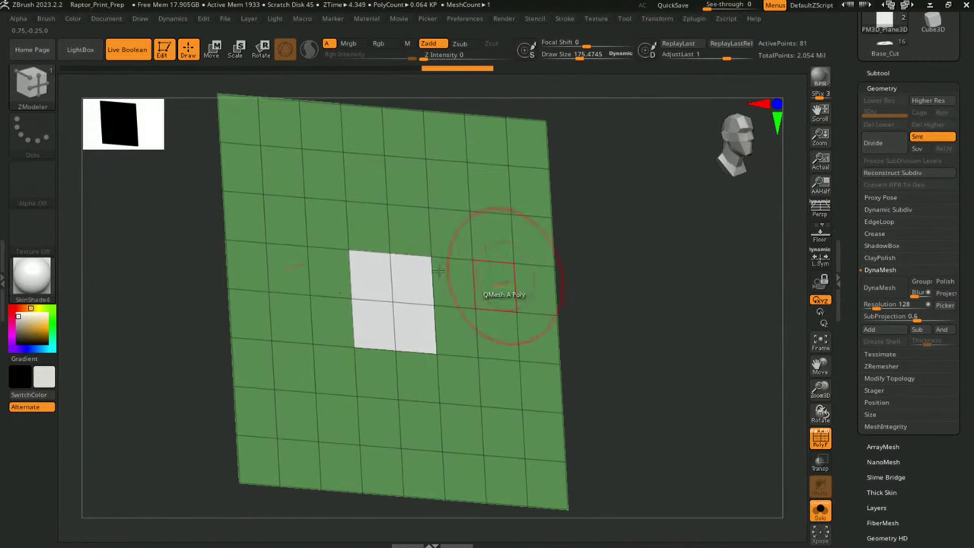
{"action": "key", "text": "space"}
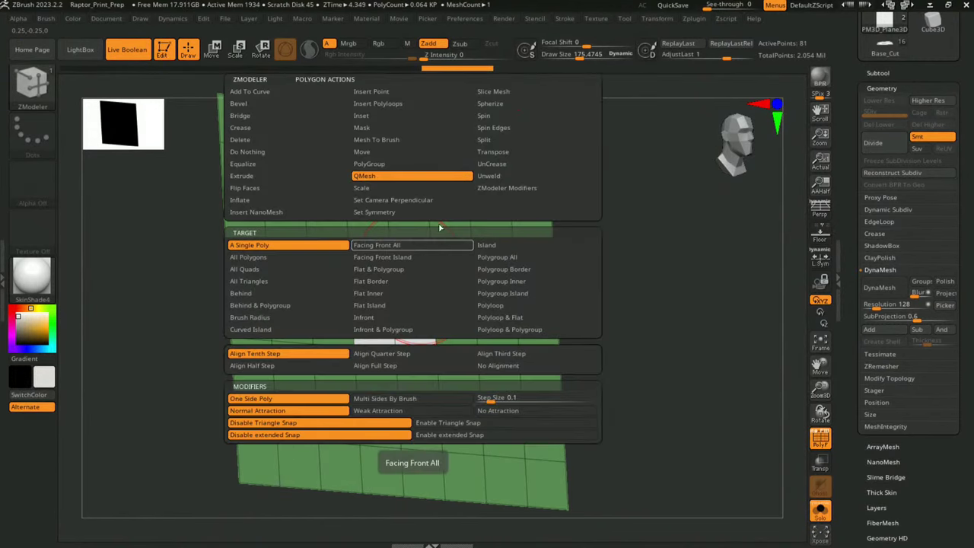
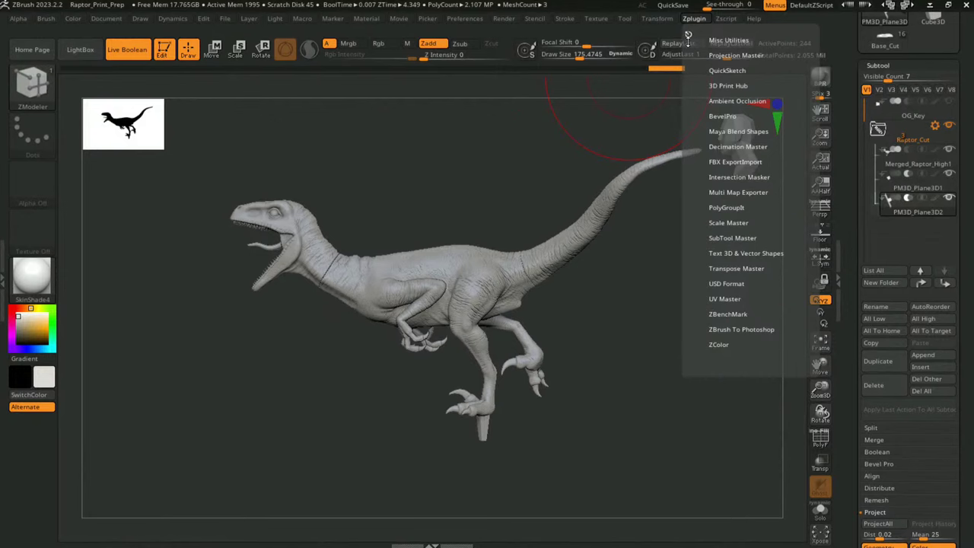
Dock the Zplugin palette beside the canvas to keep its plugin list open.
{"action": "left_click", "coordinate": [687, 34]}
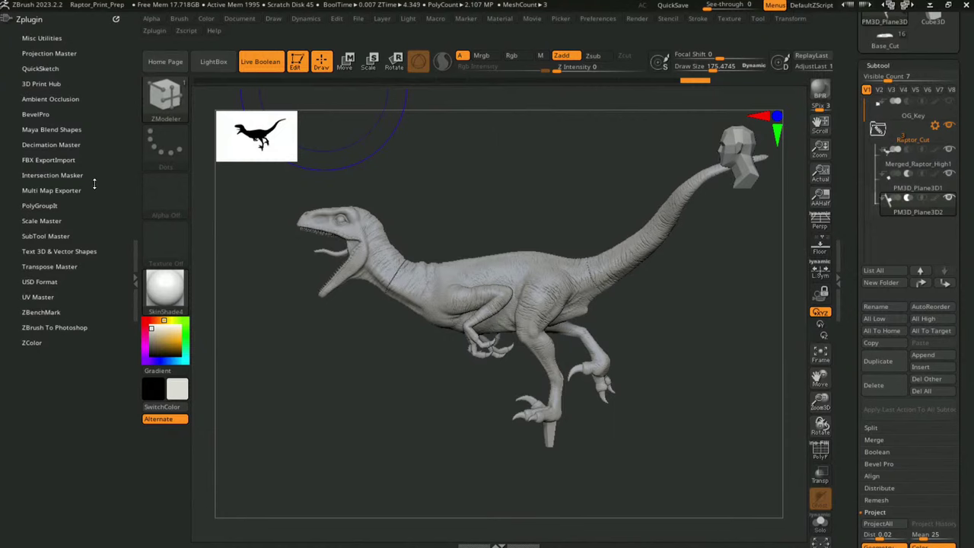
Open Scale Master and create a new bounding box subtool around the visible raptor subtools.
{"action": "left_click", "coordinate": [61, 221]}
{"action": "left_click_drag", "start_coordinate": [119, 226], "coordinate": [124, 156]}
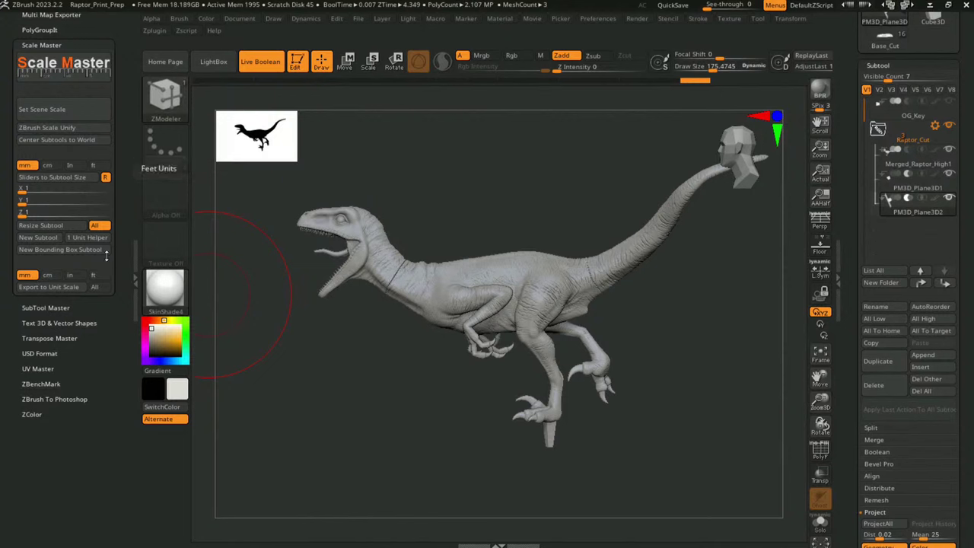
{"action": "left_click", "coordinate": [64, 251]}
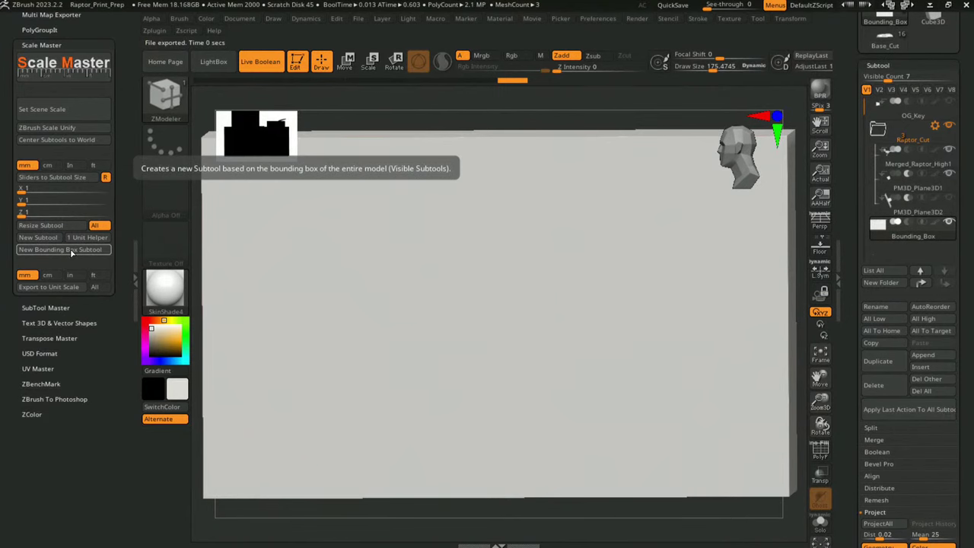
Turn on transparency and examine how the bounding box encloses the raptor's head, foot and body from the side and front.
{"action": "left_click_drag", "start_coordinate": [500, 278], "coordinate": [676, 255]}
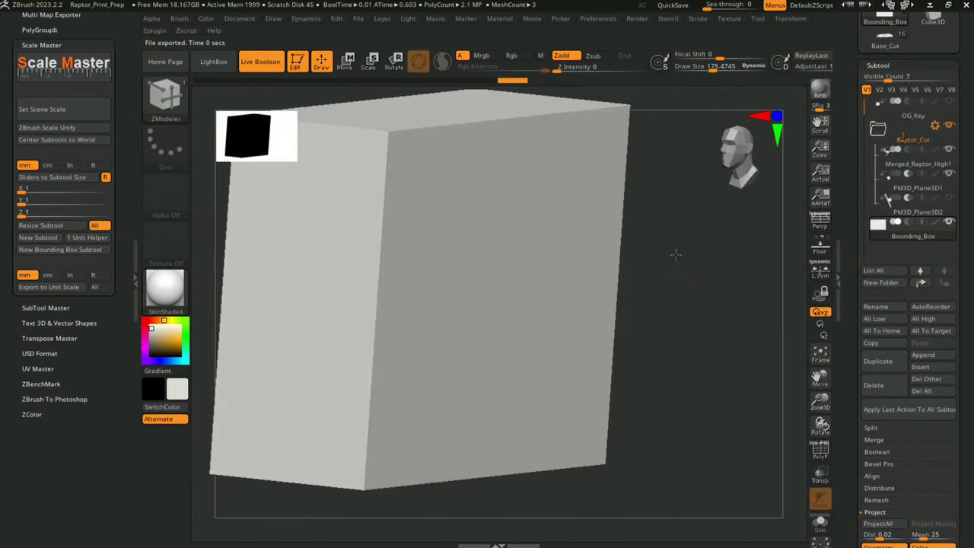
{"action": "scroll", "coordinate": [670, 262], "scroll_direction": "down", "scroll_amount": 3}
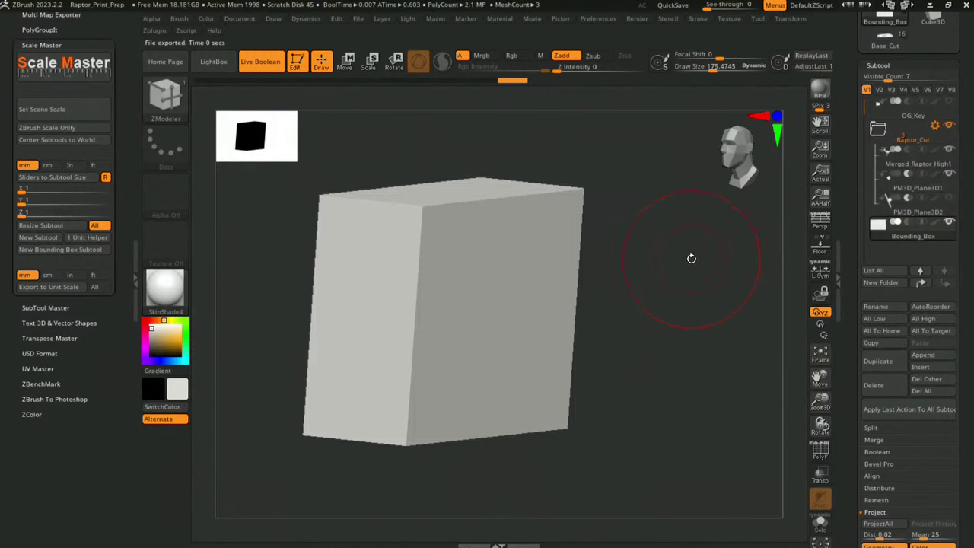
{"action": "left_click", "coordinate": [821, 475]}
{"action": "left_click_drag", "start_coordinate": [682, 379], "coordinate": [825, 434]}
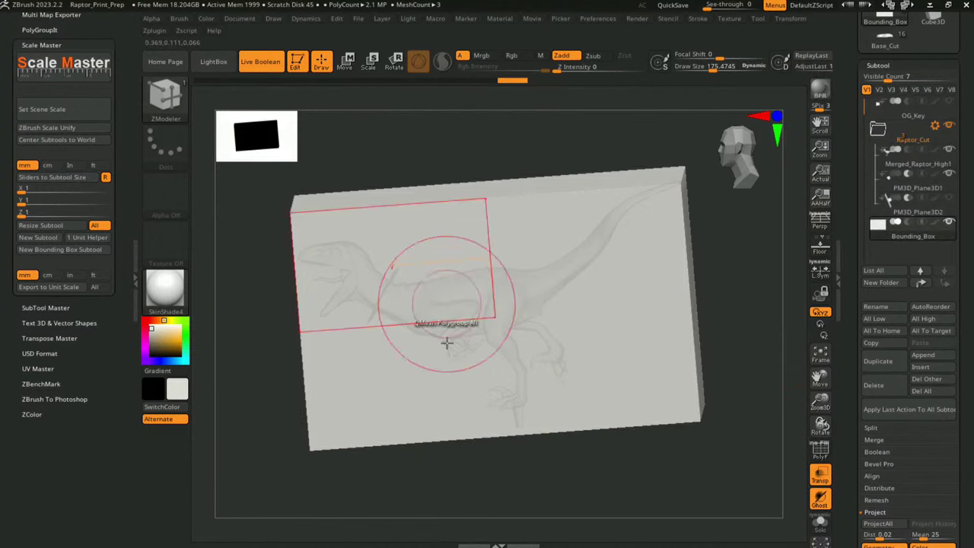
{"action": "left_click_drag", "start_coordinate": [563, 457], "coordinate": [565, 444], "text": "shift"}
{"action": "scroll", "coordinate": [361, 265], "scroll_direction": "up", "scroll_amount": 10}
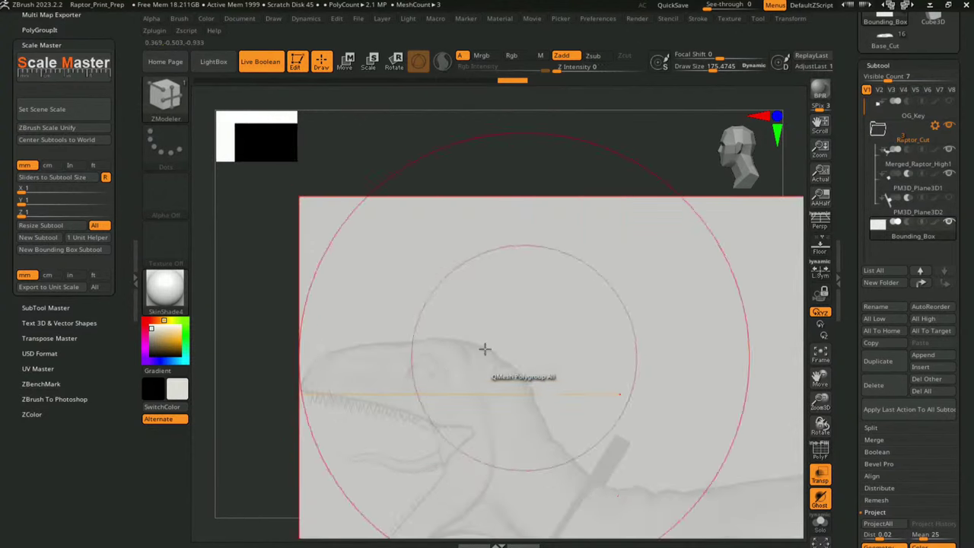
{"action": "scroll", "coordinate": [601, 285], "scroll_direction": "down", "scroll_amount": 6}
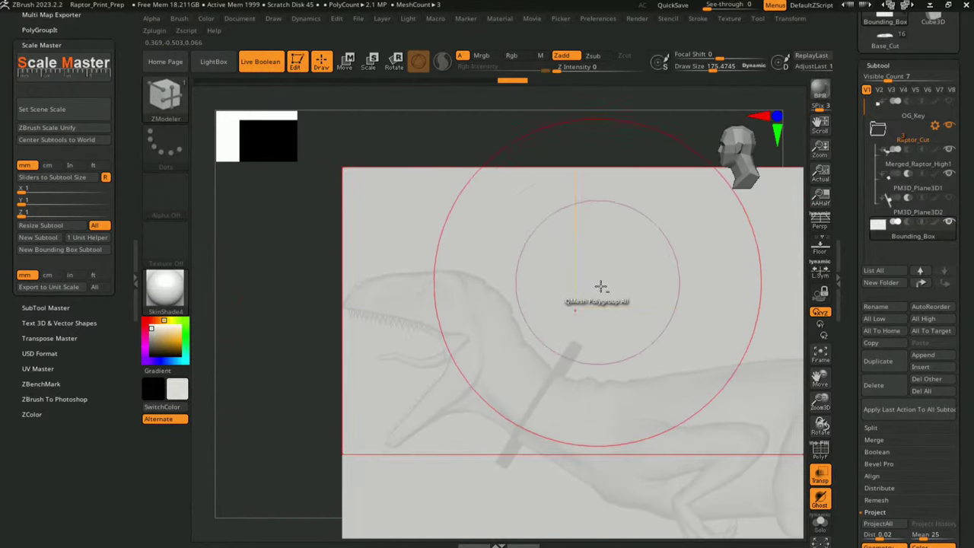
{"action": "scroll", "coordinate": [452, 287], "scroll_direction": "up", "scroll_amount": 5}
{"action": "scroll", "coordinate": [467, 262], "scroll_direction": "down", "scroll_amount": 8}
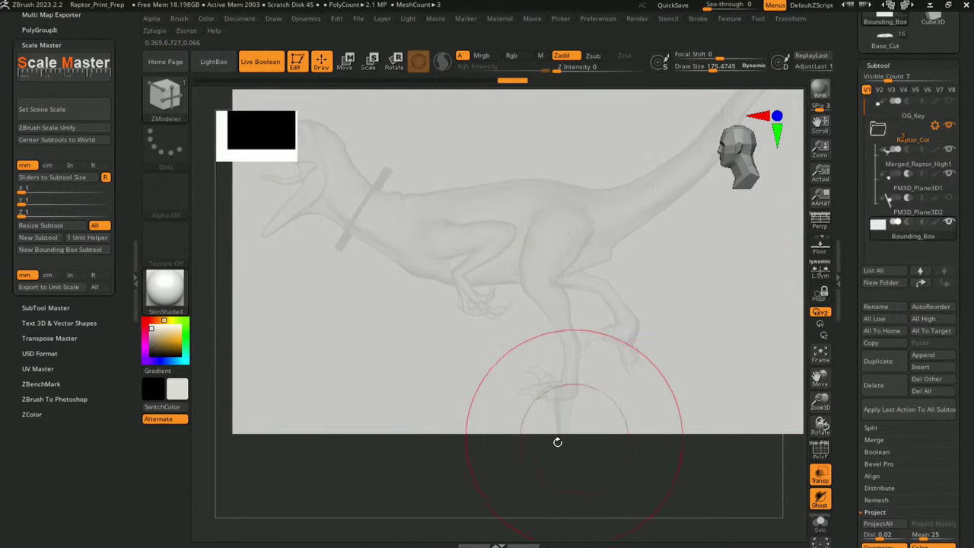
{"action": "right_click_drag", "start_coordinate": [526, 383], "coordinate": [544, 176]}
{"action": "right_click_drag", "start_coordinate": [530, 211], "coordinate": [528, 170]}
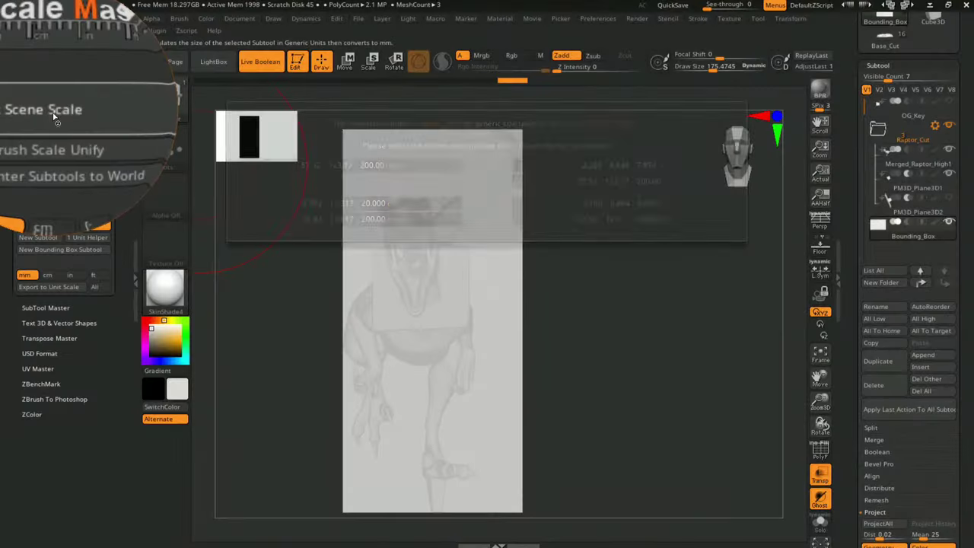
Set the scene scale to 57.92 x 123.17 x 200.00 mm from the bounding box and resize all subtools to 150 mm in Z.
{"action": "left_click", "coordinate": [58, 121]}
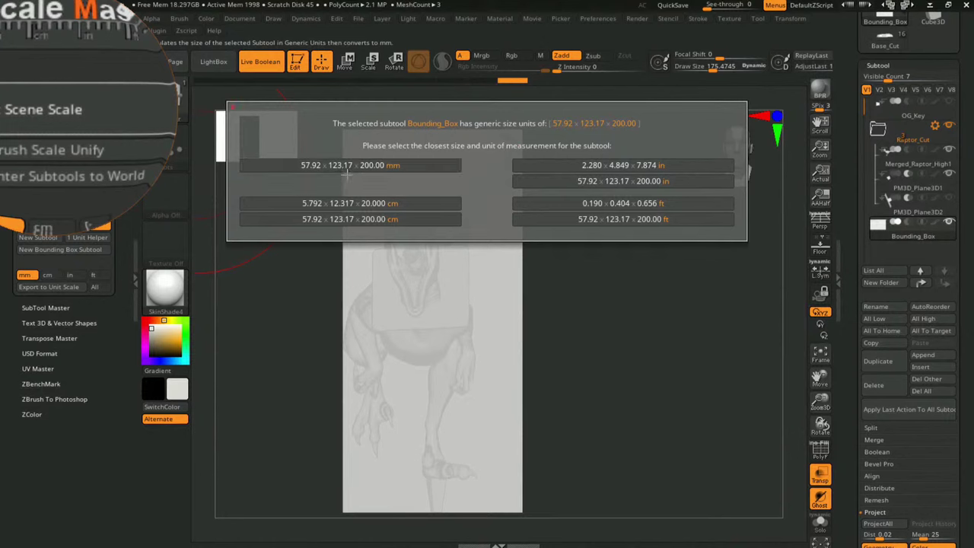
{"action": "left_click", "coordinate": [364, 168]}
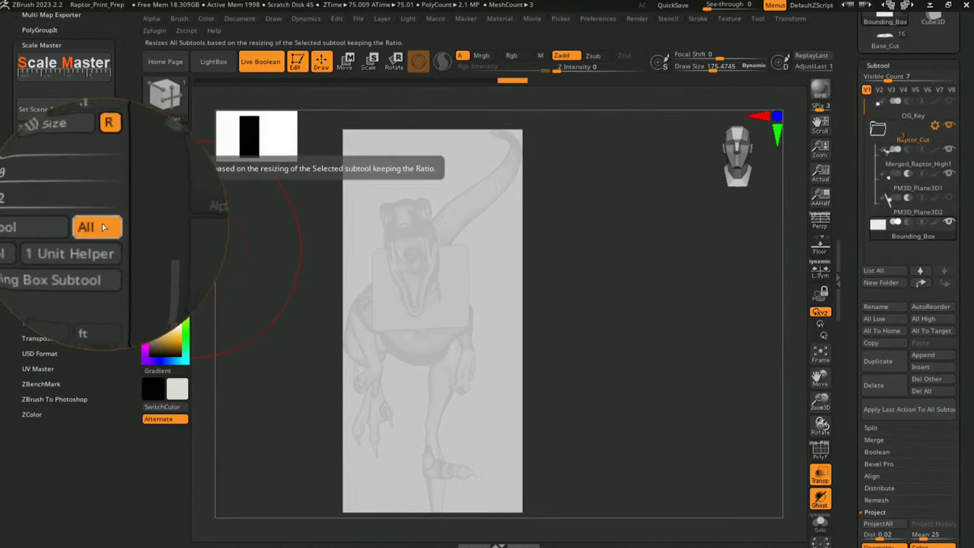
{"action": "left_click", "coordinate": [36, 212]}
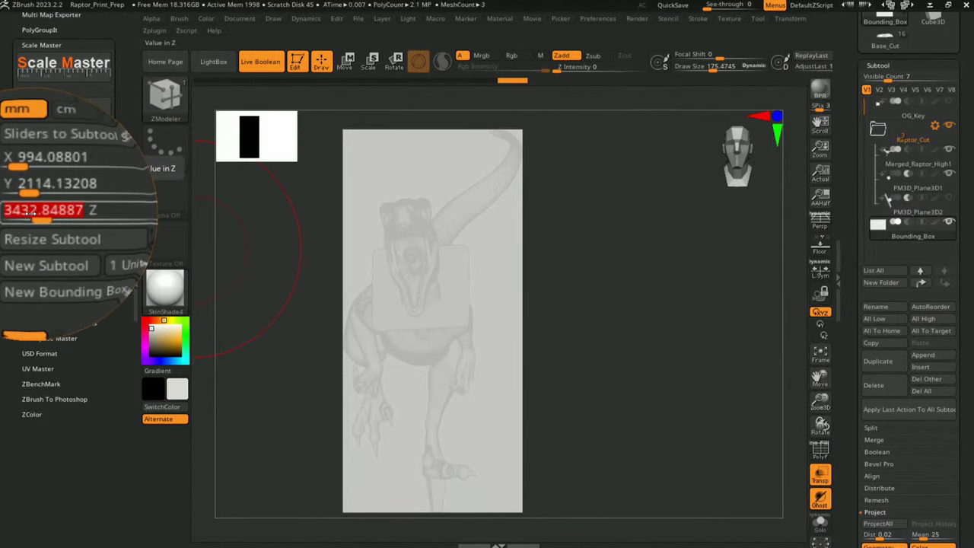
{"action": "type", "text": "150"}
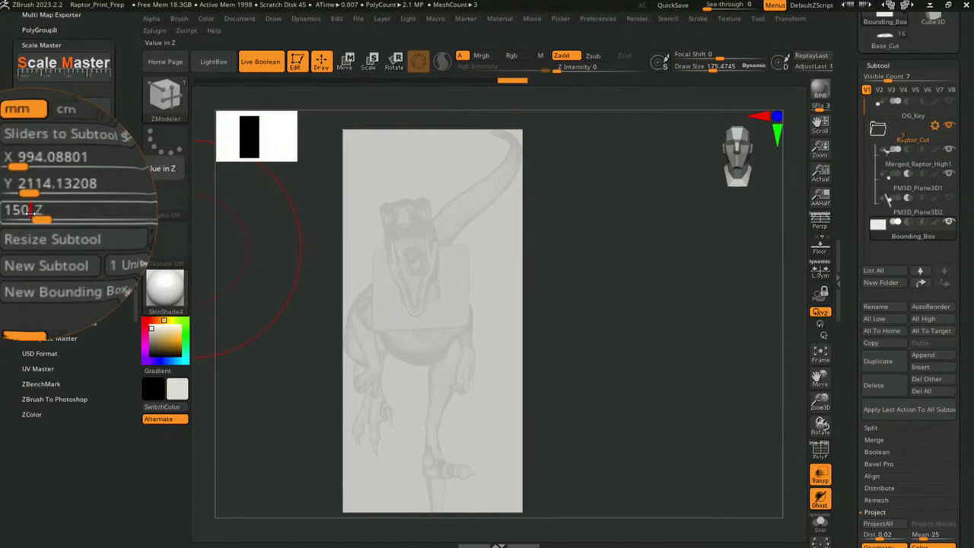
{"action": "key", "text": "Return"}
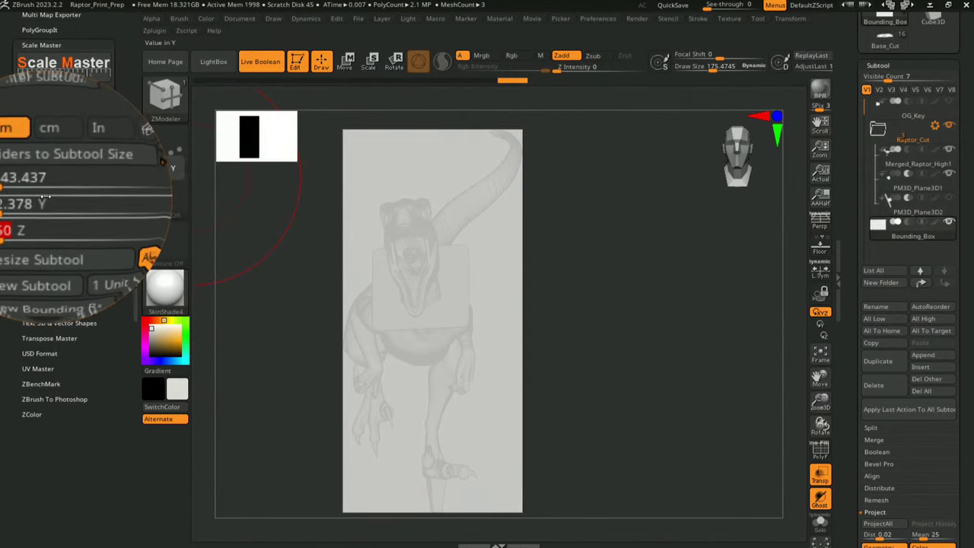
{"action": "left_click", "coordinate": [38, 230]}
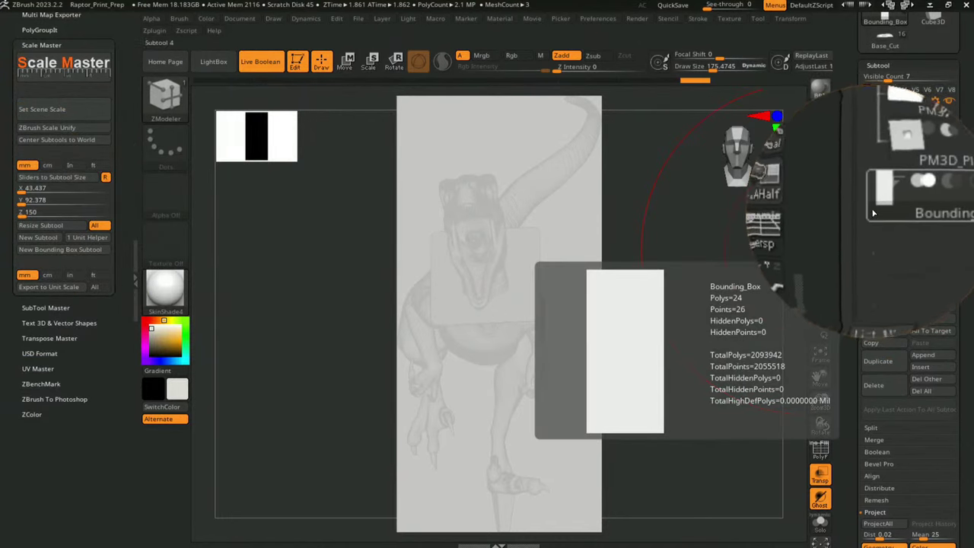
Set the scene scale again from the resized bounding box, choosing 43.44 x 92.38 x 150.00 mm.
{"action": "left_click", "coordinate": [61, 115]}
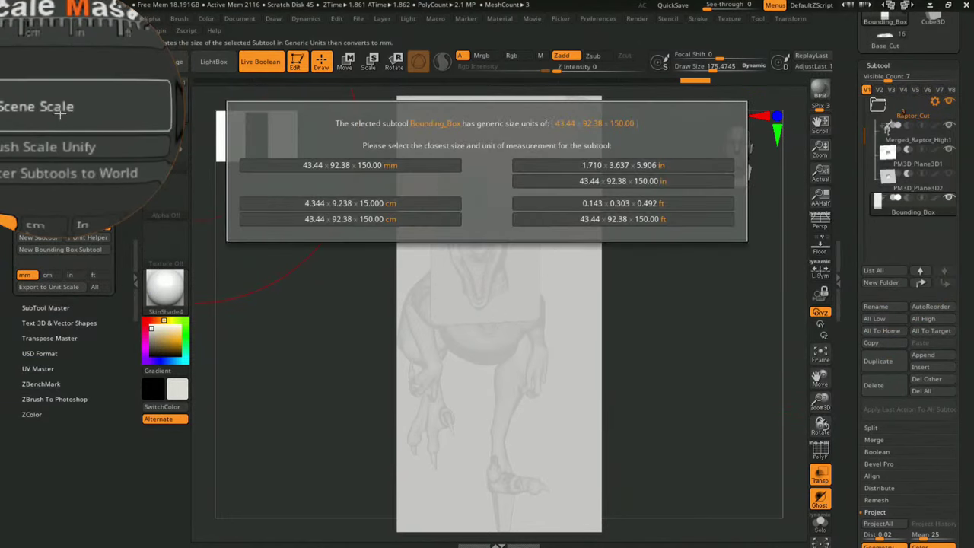
{"action": "left_click", "coordinate": [358, 165]}
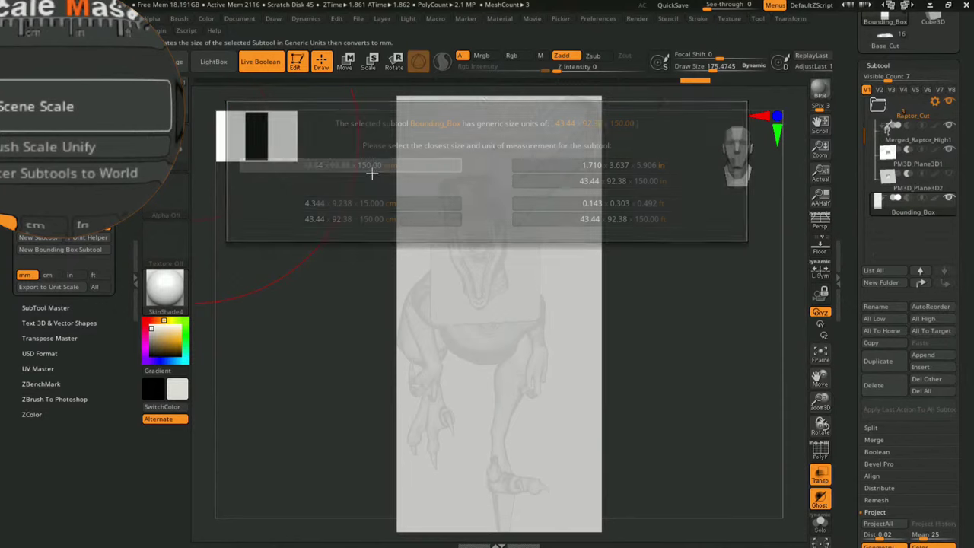
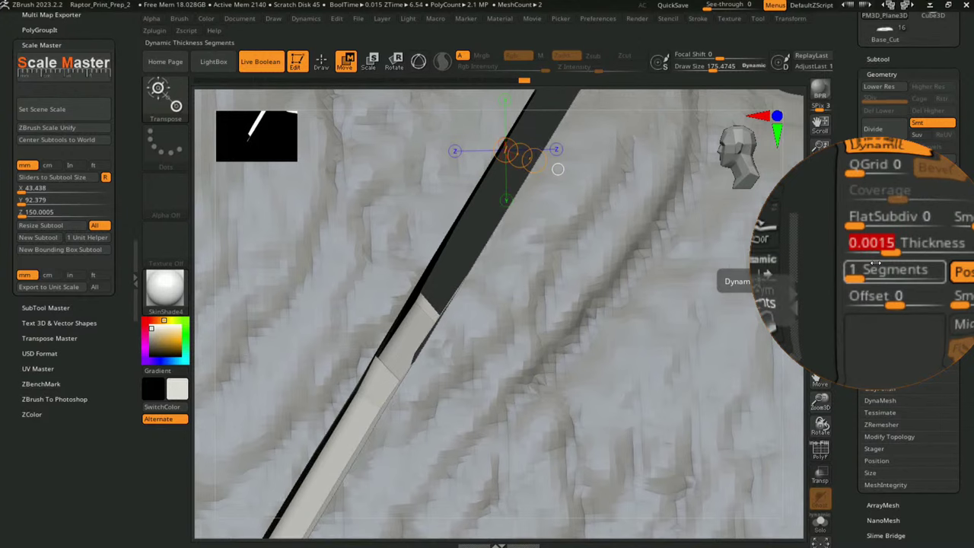
Measure the gap of the neck cut with the transpose line and set the cutting plane's dynamic thickness to 0.001.
{"action": "left_click", "coordinate": [451, 222]}
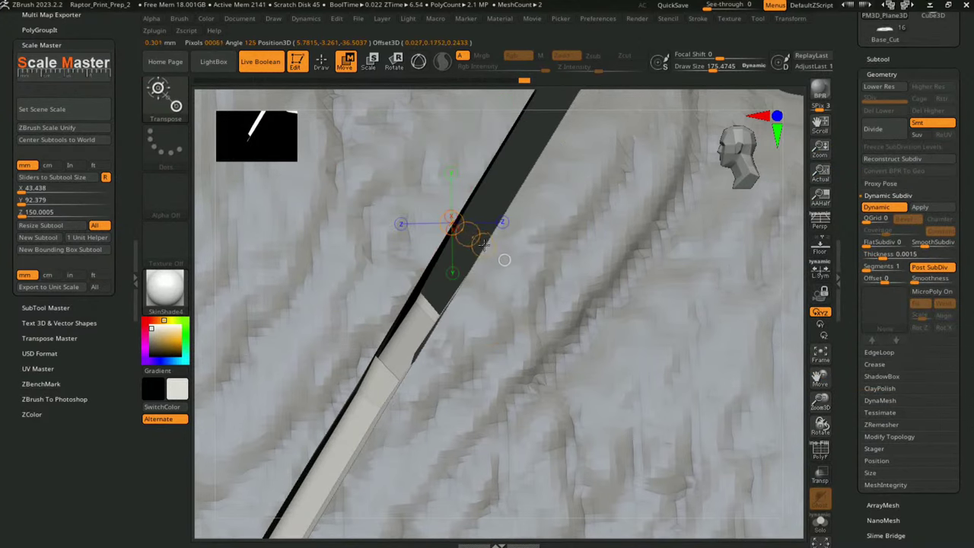
{"action": "left_click", "coordinate": [478, 186]}
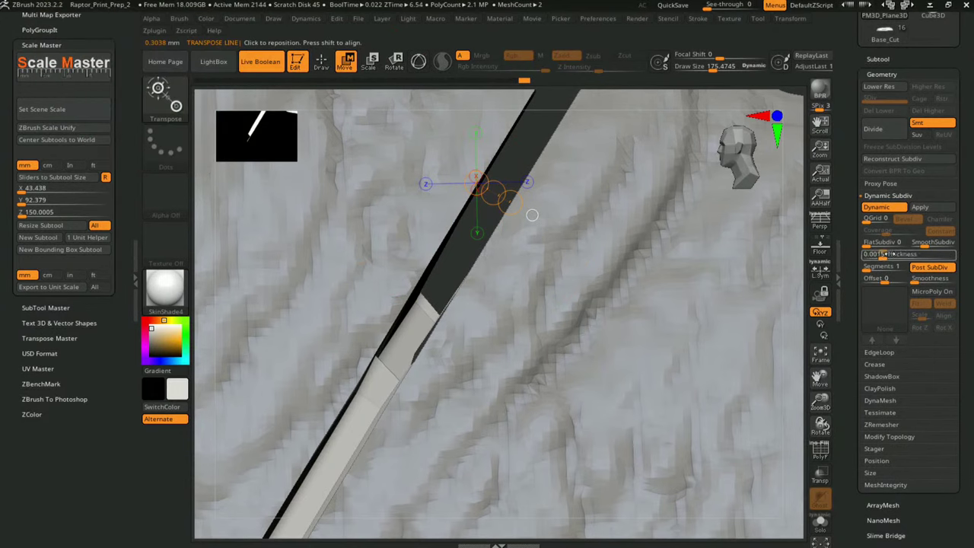
{"action": "left_click_drag", "start_coordinate": [875, 254], "coordinate": [888, 268]}
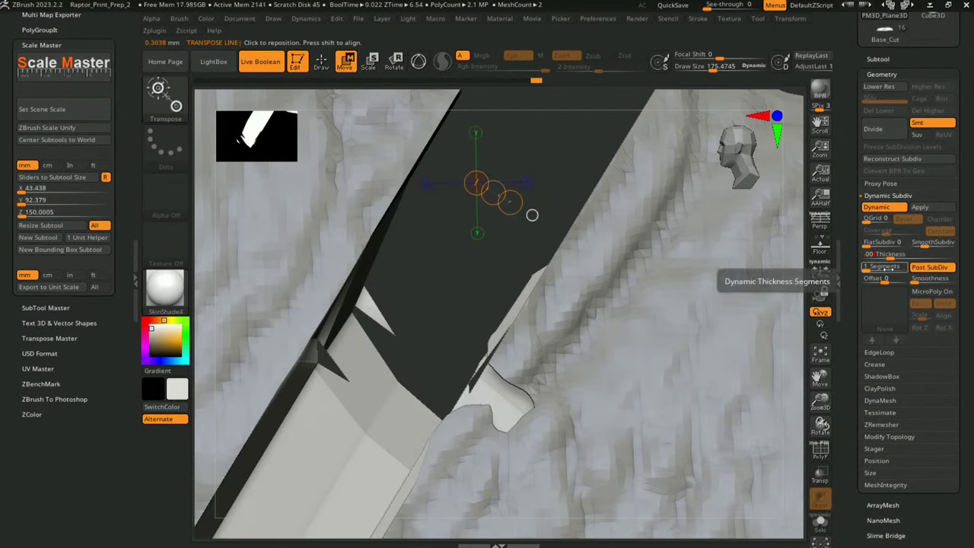
{"action": "left_click_drag", "start_coordinate": [883, 254], "coordinate": [866, 254]}
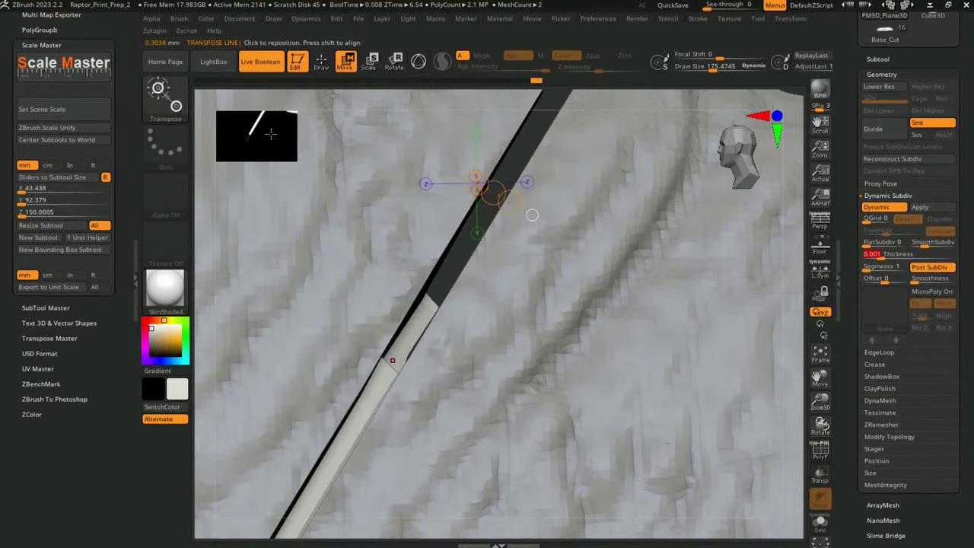
{"action": "left_click_drag", "start_coordinate": [507, 142], "coordinate": [542, 162]}
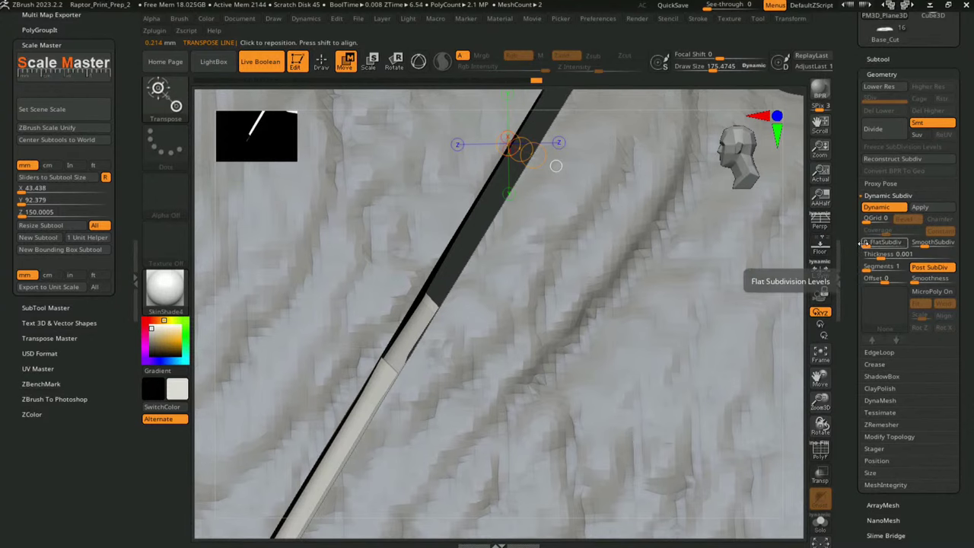
Show the PolyFrame, select the PM3D_Plane3D2 cutter at the tail base and set its dynamic thickness to 0.001.
{"action": "key", "text": "f"}
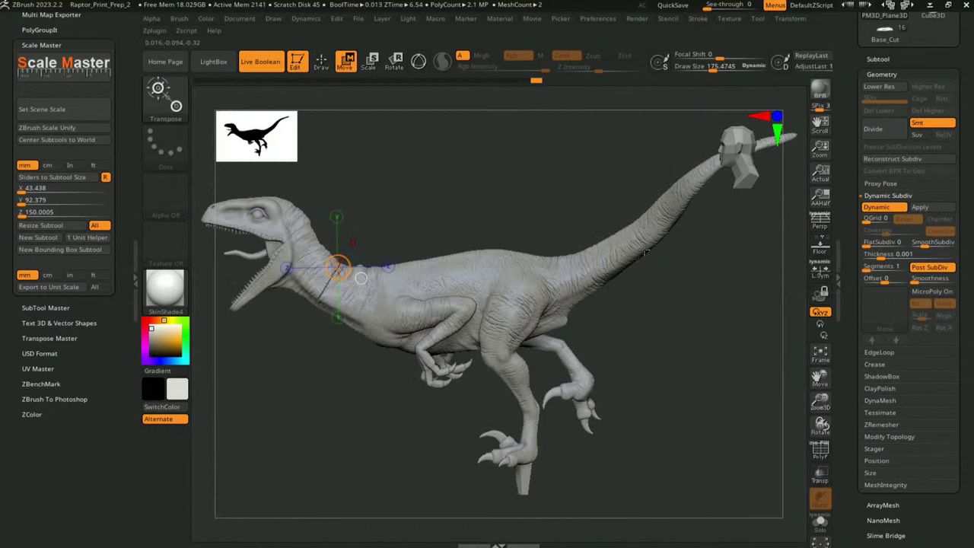
{"action": "key", "text": "shift+f"}
{"action": "key", "text": "alt+Down"}
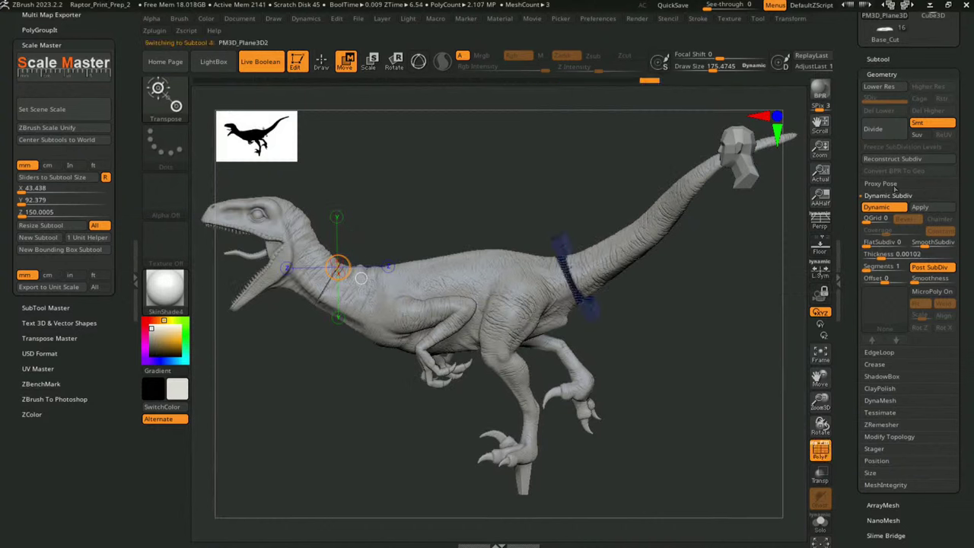
{"action": "left_click_drag", "start_coordinate": [896, 253], "coordinate": [889, 258]}
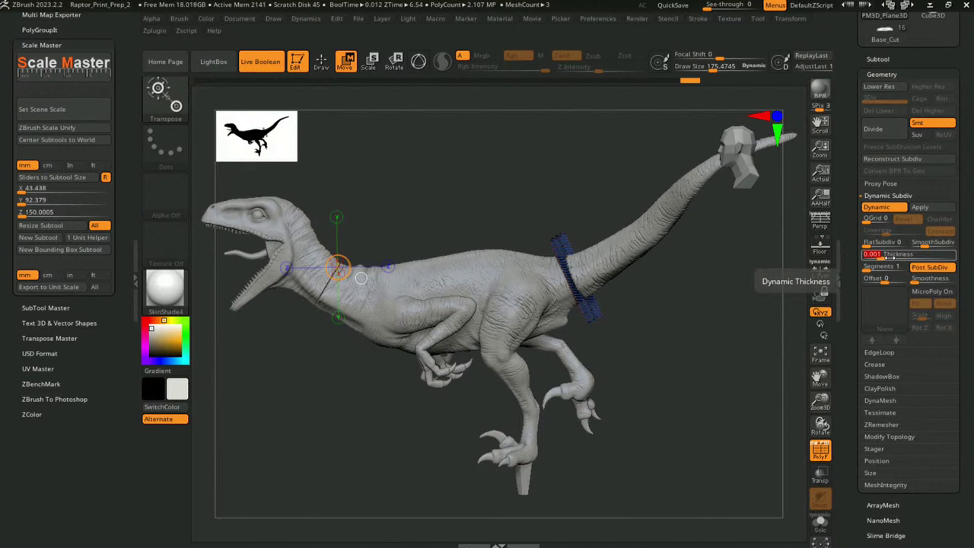
Apply Dynamic Subdiv to the tail cutting plane and to the neck cutting plane PM3D_Plane3D1, making their thickness real geometry.
{"action": "key", "text": "q"}
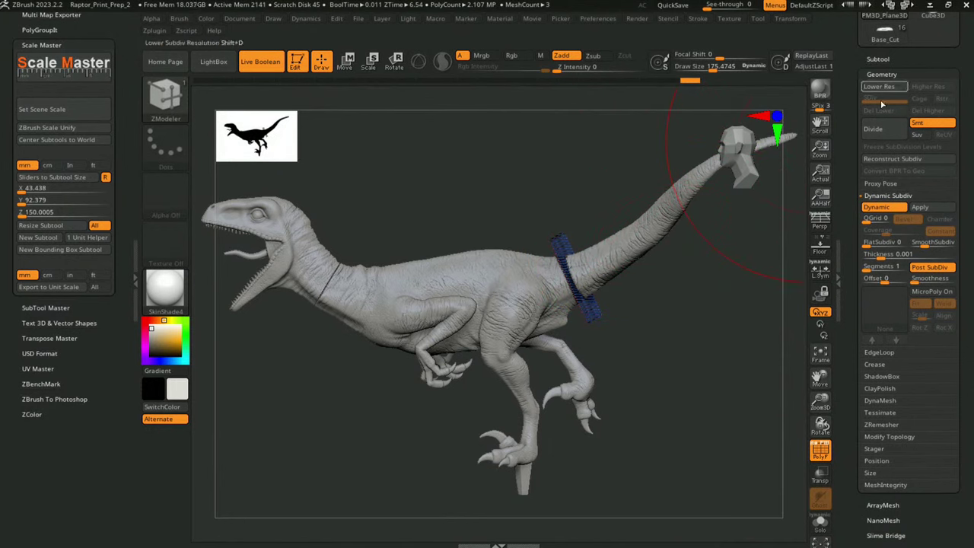
{"action": "left_click", "coordinate": [922, 209]}
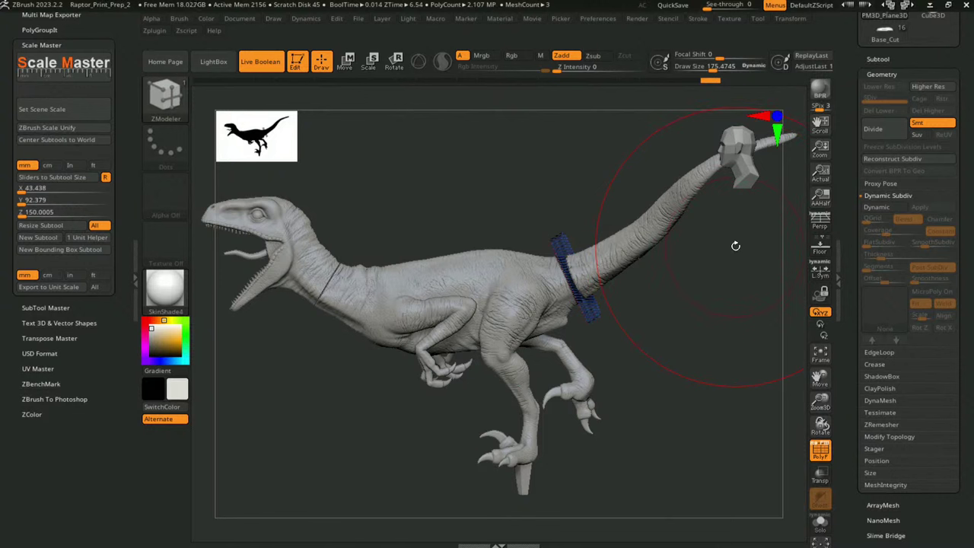
{"action": "key", "text": "ctrl+z"}
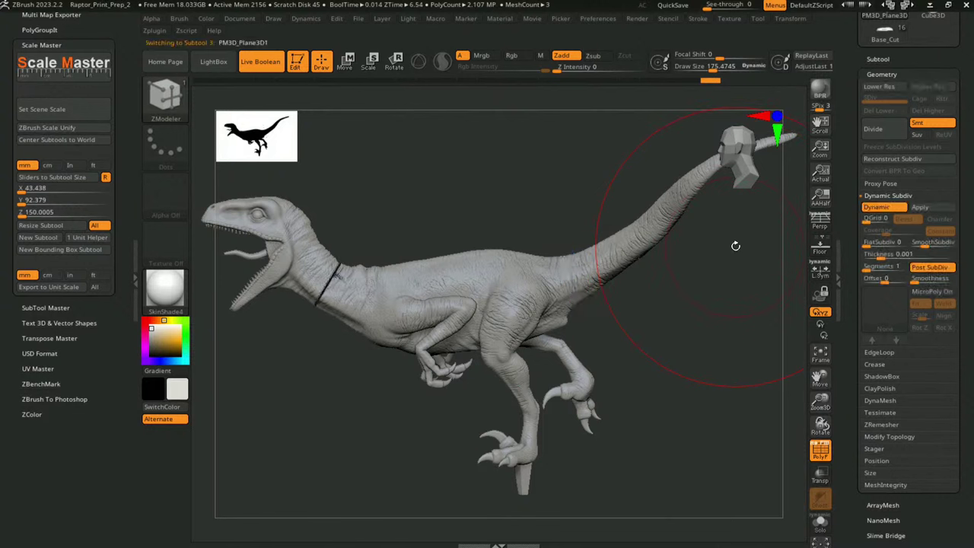
{"action": "key", "text": "ctrl+z"}
{"action": "key", "text": "ctrl+z"}
{"action": "key", "text": "ctrl+z"}
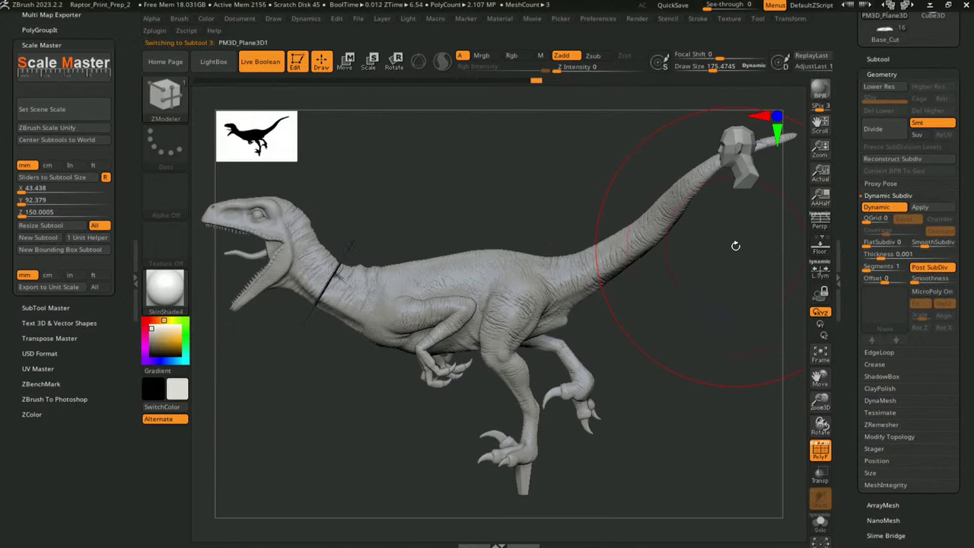
{"action": "left_click", "coordinate": [923, 208]}
Convert the Raptor_Cut folder into a single boolean mesh subtool and show its PolyFrame close up at the neck cut.
{"action": "left_click", "coordinate": [878, 59]}
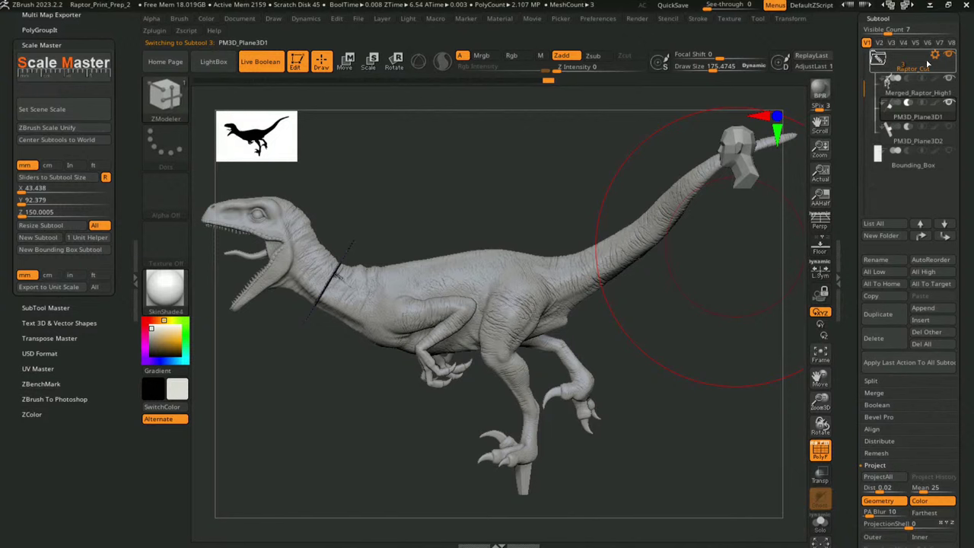
{"action": "scroll", "coordinate": [867, 79], "scroll_direction": "down", "scroll_amount": 3}
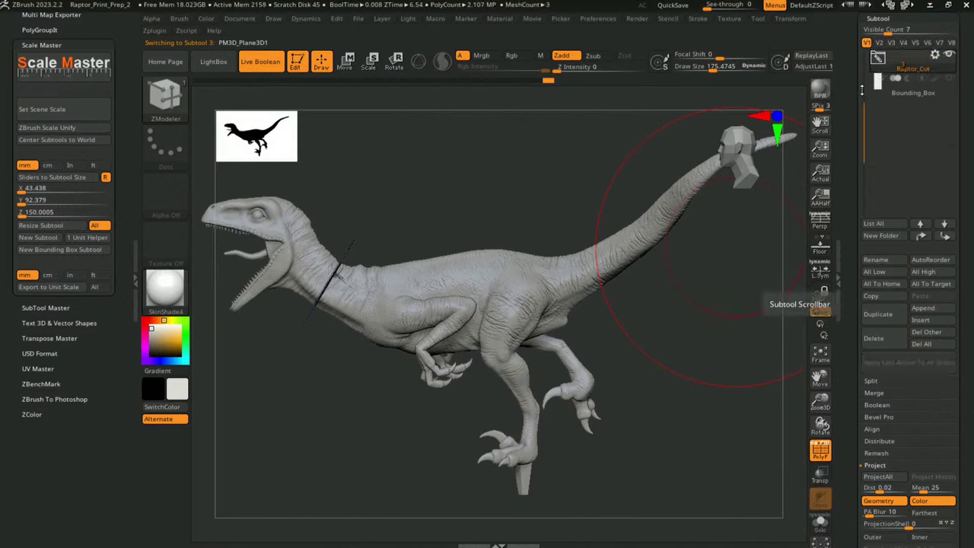
{"action": "left_click", "coordinate": [936, 56]}
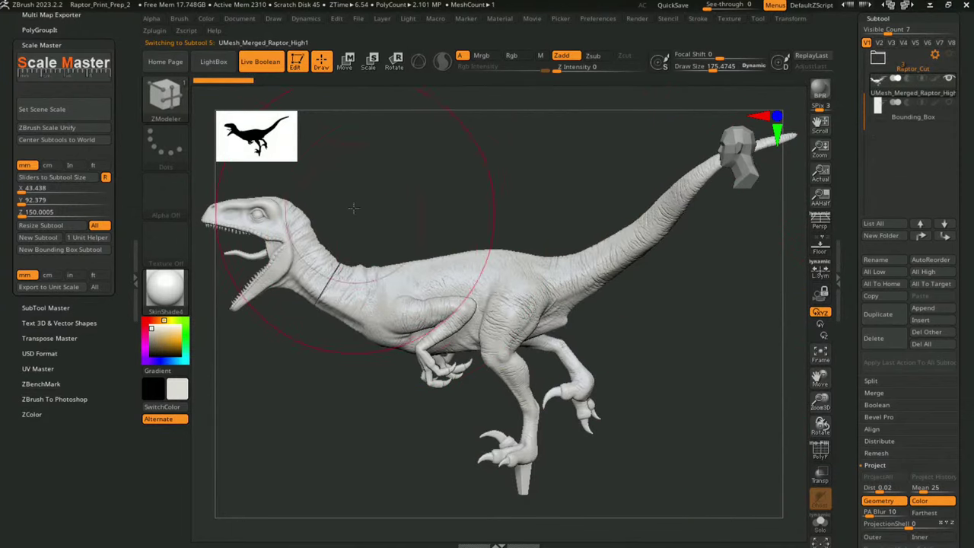
{"action": "scroll", "coordinate": [437, 340], "scroll_direction": "up", "scroll_amount": 10}
{"action": "key", "text": "shift+f"}
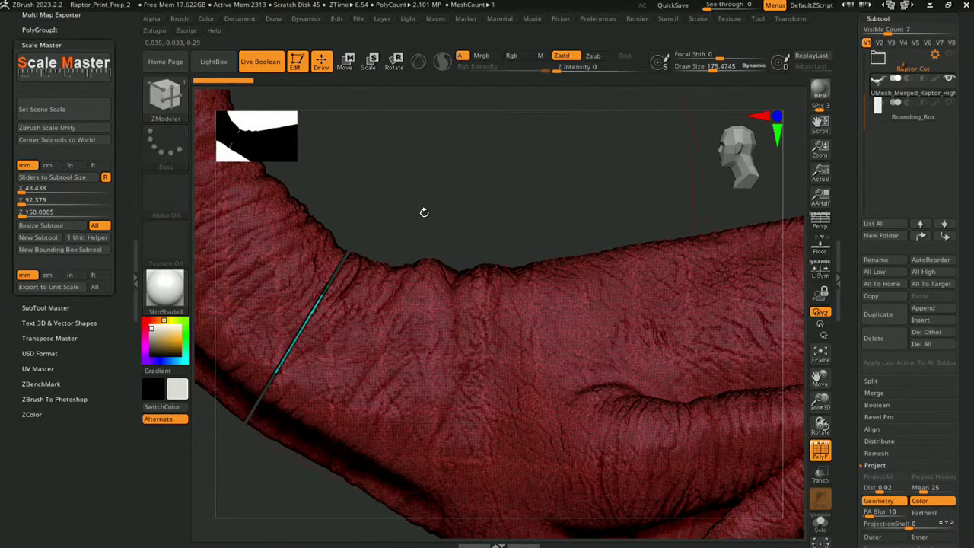
{"action": "scroll", "coordinate": [499, 210], "scroll_direction": "down", "scroll_amount": 5}
{"action": "scroll", "coordinate": [480, 228], "scroll_direction": "up", "scroll_amount": 7}
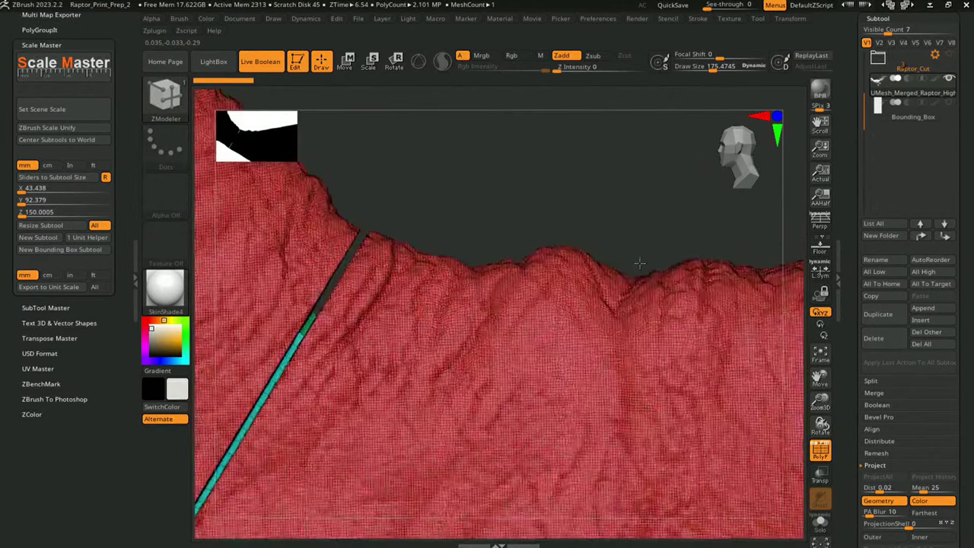
Apply Auto Groups to the boolean mesh and isolate the body's polygroup to check whether the neck and tail pieces are separate.
{"action": "scroll", "coordinate": [471, 237], "scroll_direction": "up", "scroll_amount": 6}
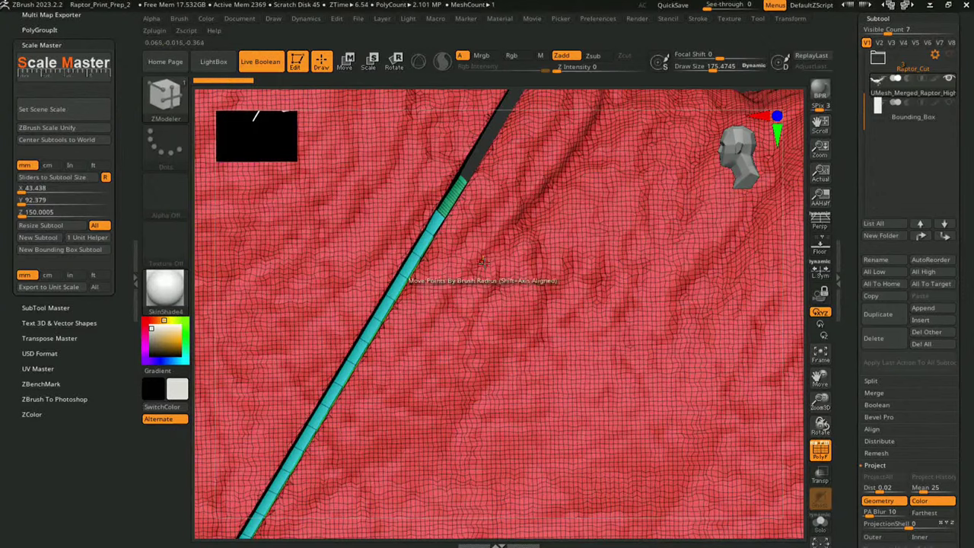
{"action": "scroll", "coordinate": [533, 275], "scroll_direction": "down", "scroll_amount": 5}
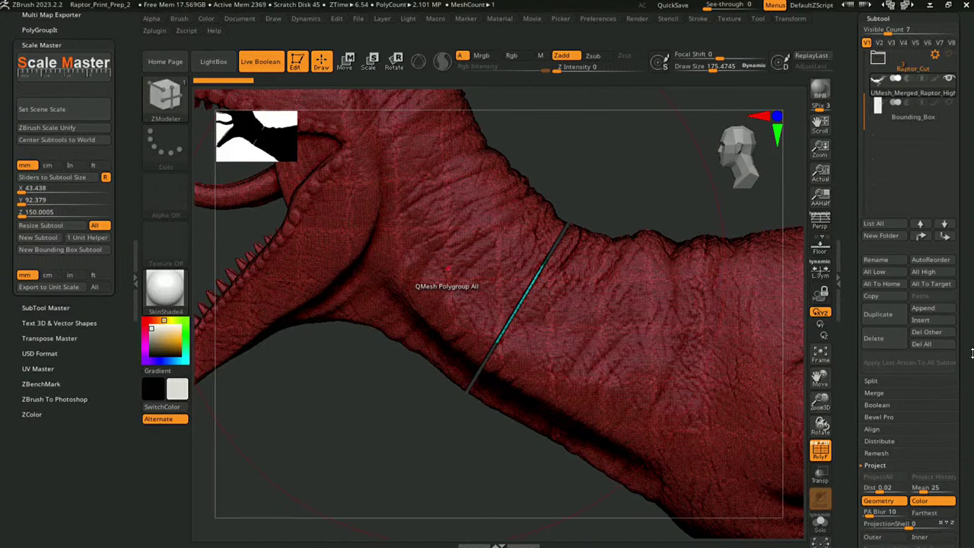
{"action": "left_click_drag", "start_coordinate": [965, 367], "coordinate": [898, 204]}
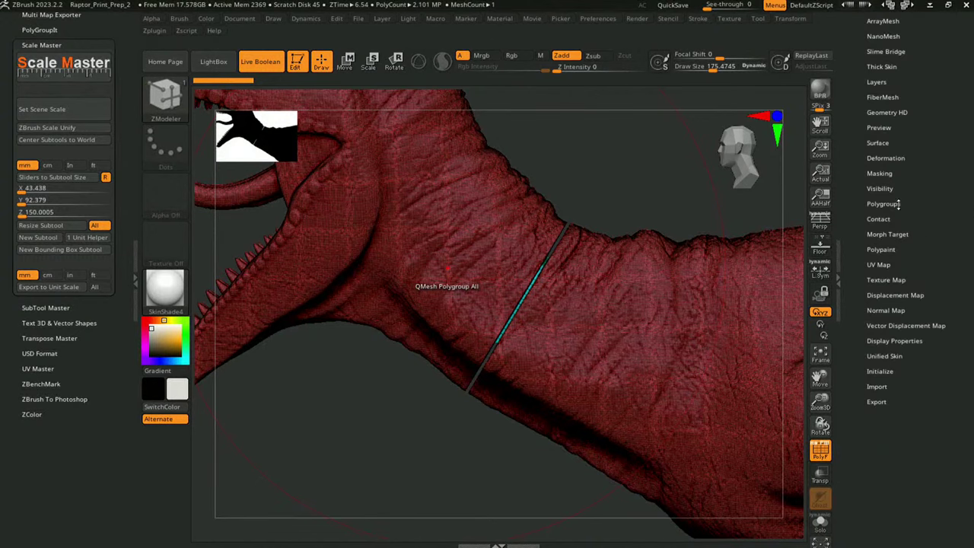
{"action": "left_click", "coordinate": [881, 203]}
{"action": "key", "text": "f"}
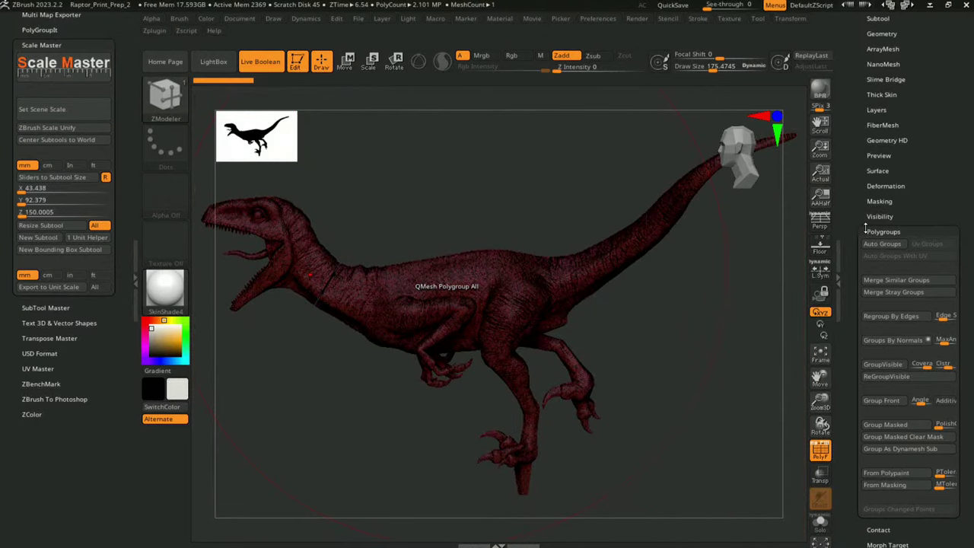
{"action": "left_click", "coordinate": [820, 449]}
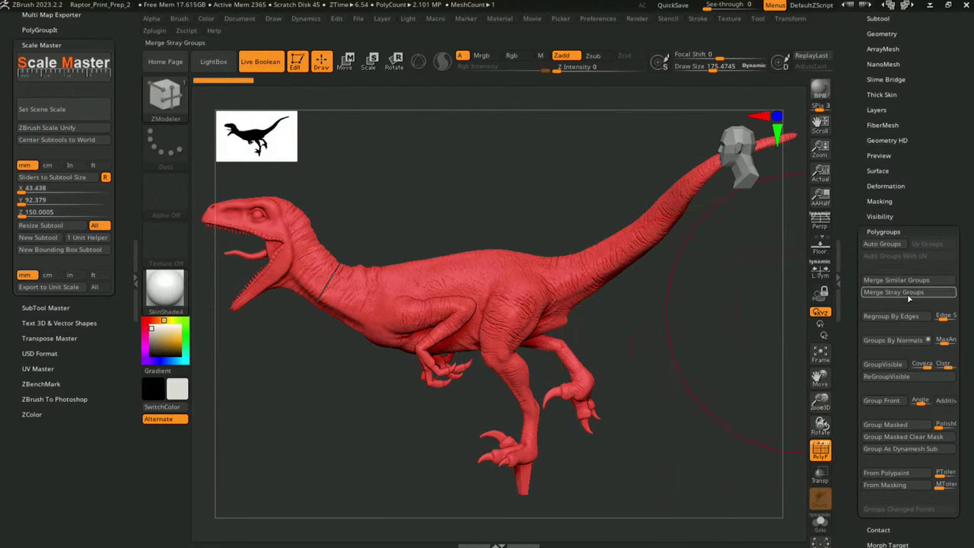
{"action": "left_click", "coordinate": [882, 243]}
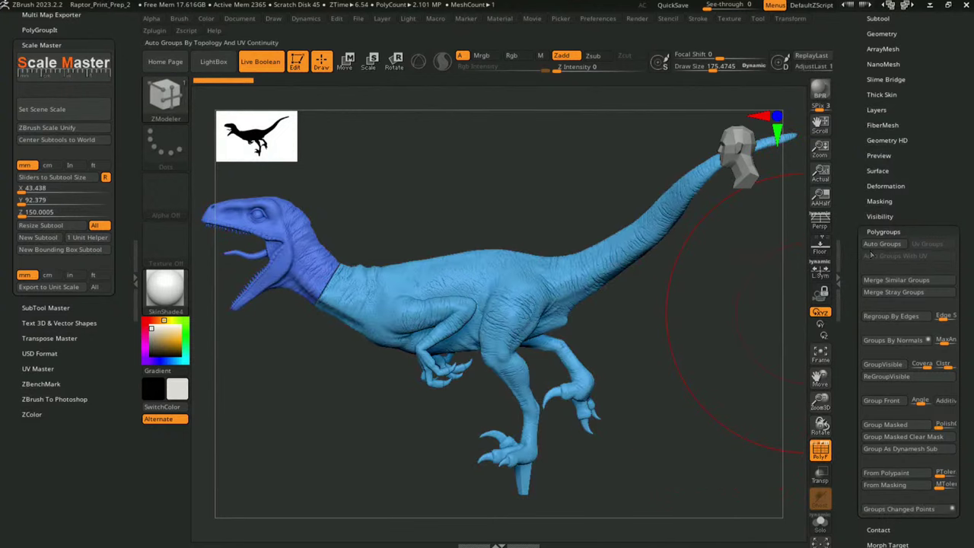
{"action": "left_click", "coordinate": [660, 217], "text": "ctrl+shift"}
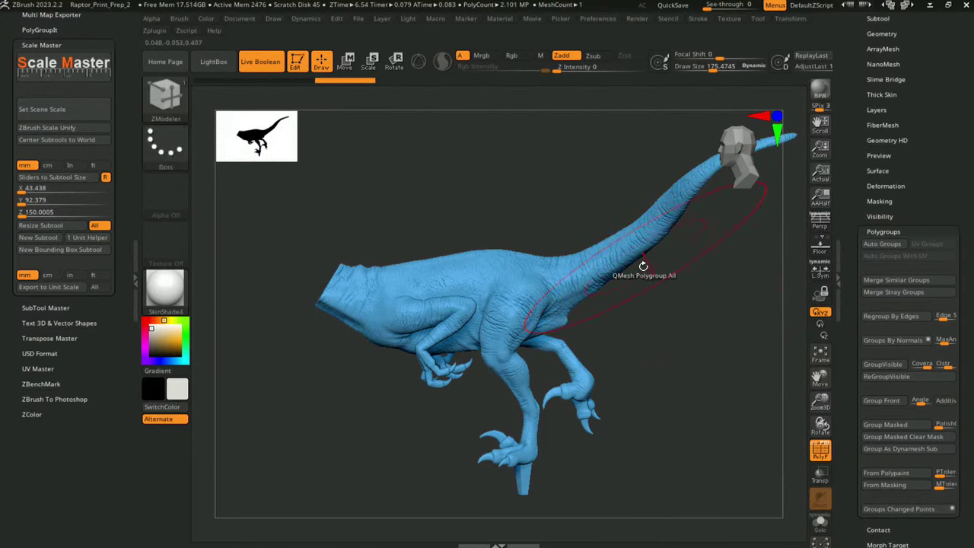
{"action": "mouse_move", "coordinate": [667, 311]}
{"action": "left_mouse_down"}
{"action": "mouse_move", "coordinate": [676, 392]}
{"action": "mouse_move", "coordinate": [670, 350]}
{"action": "mouse_move", "coordinate": [689, 337]}
{"action": "left_mouse_up"}
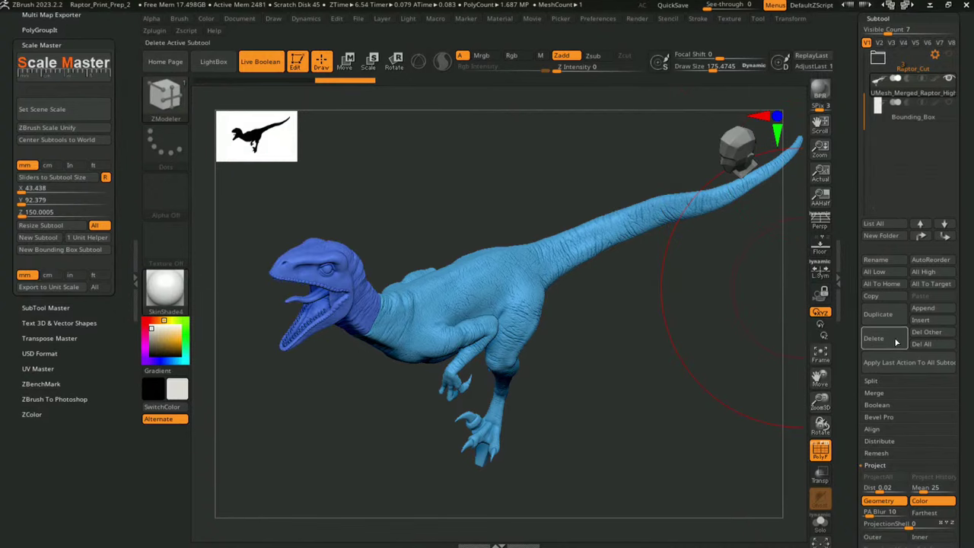
Delete the boolean result subtool and select the PM3D_Plane3D2 cutter at the tail base.
{"action": "left_click", "coordinate": [897, 342]}
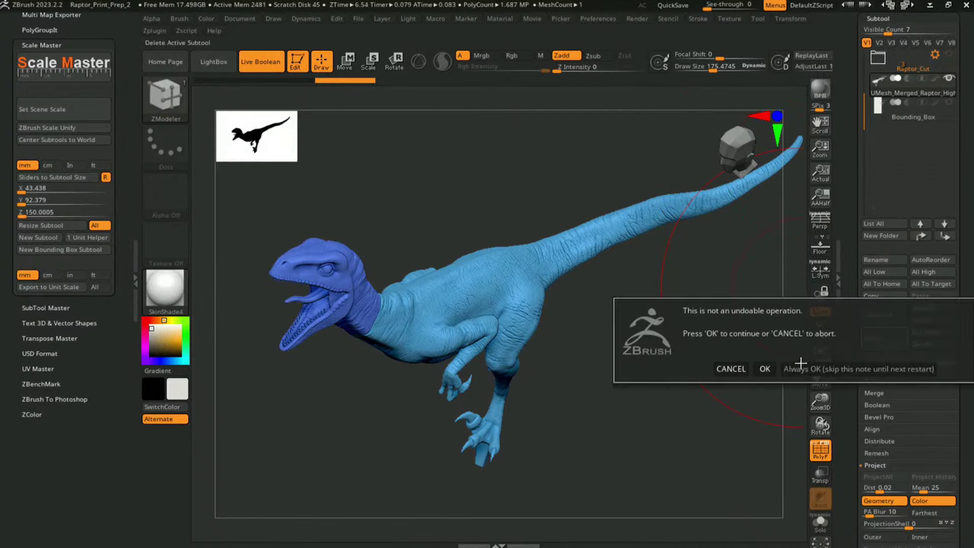
{"action": "left_click", "coordinate": [765, 369]}
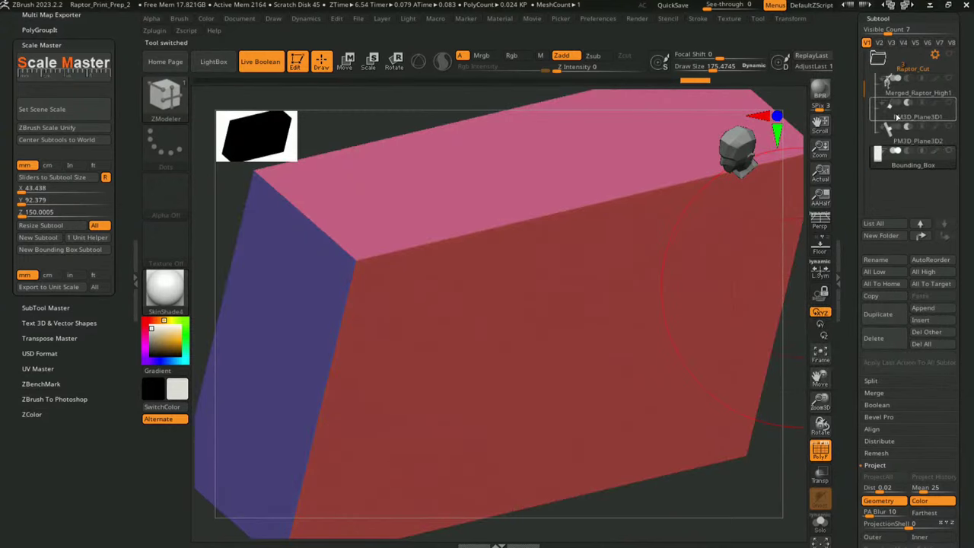
{"action": "left_click", "coordinate": [889, 141]}
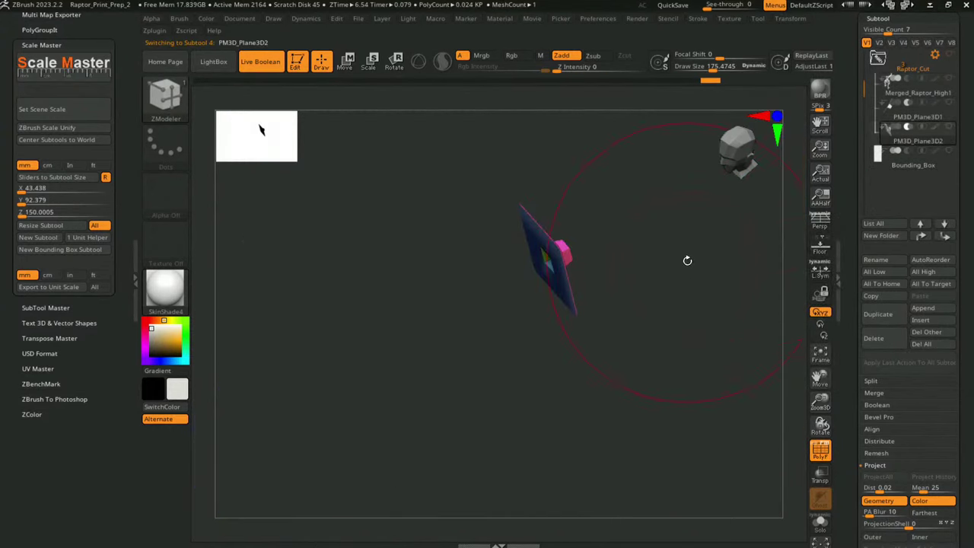
{"action": "left_click_drag", "start_coordinate": [687, 260], "coordinate": [655, 251]}
Show the Raptor_Cut folder and examine the tail cutter's intersection with the body and its Dynamic Subdiv settings.
{"action": "left_click", "coordinate": [879, 18]}
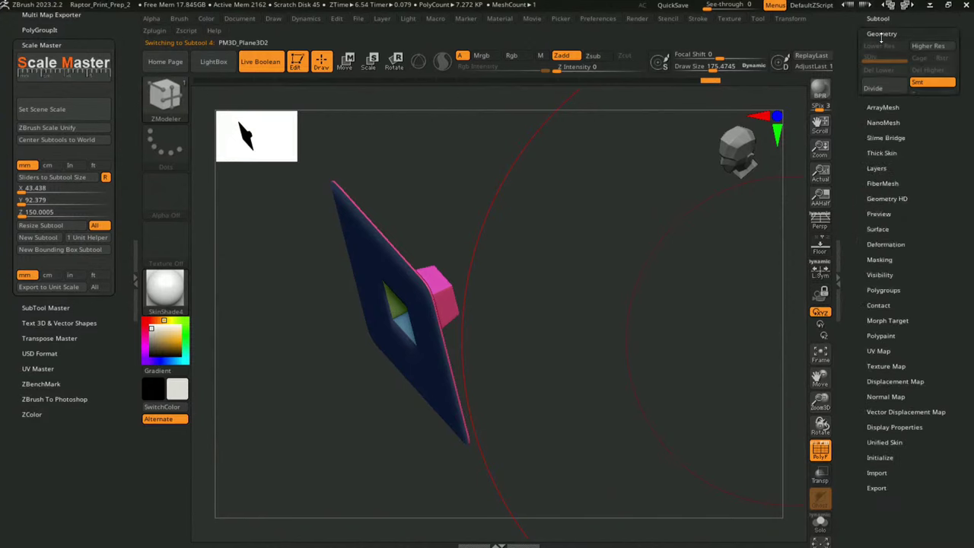
{"action": "left_click", "coordinate": [882, 34]}
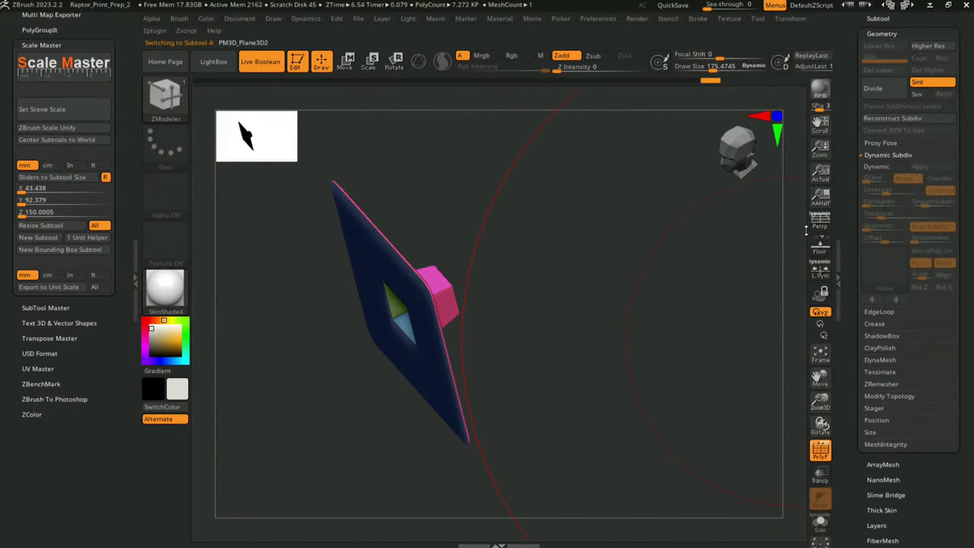
{"action": "left_click", "coordinate": [822, 475]}
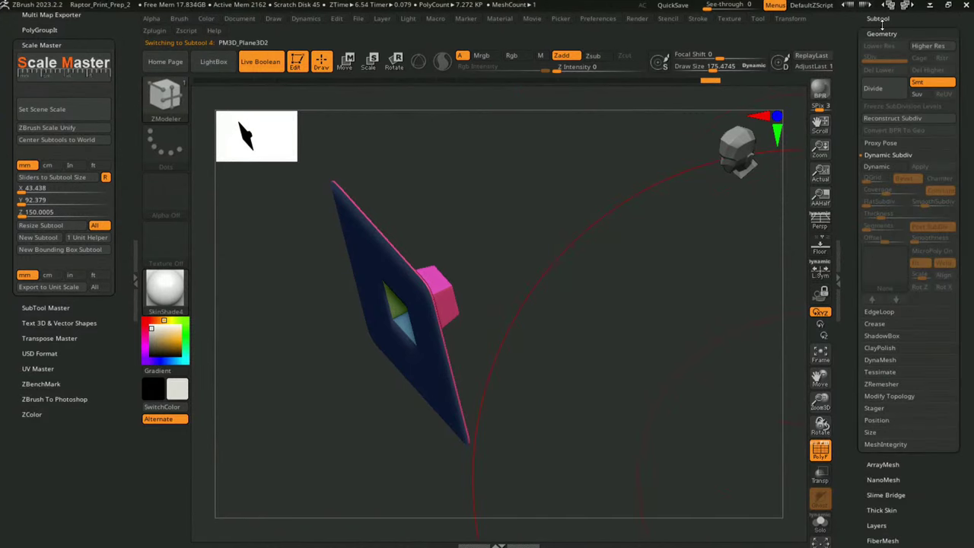
{"action": "left_click", "coordinate": [880, 20]}
{"action": "left_click", "coordinate": [946, 60]}
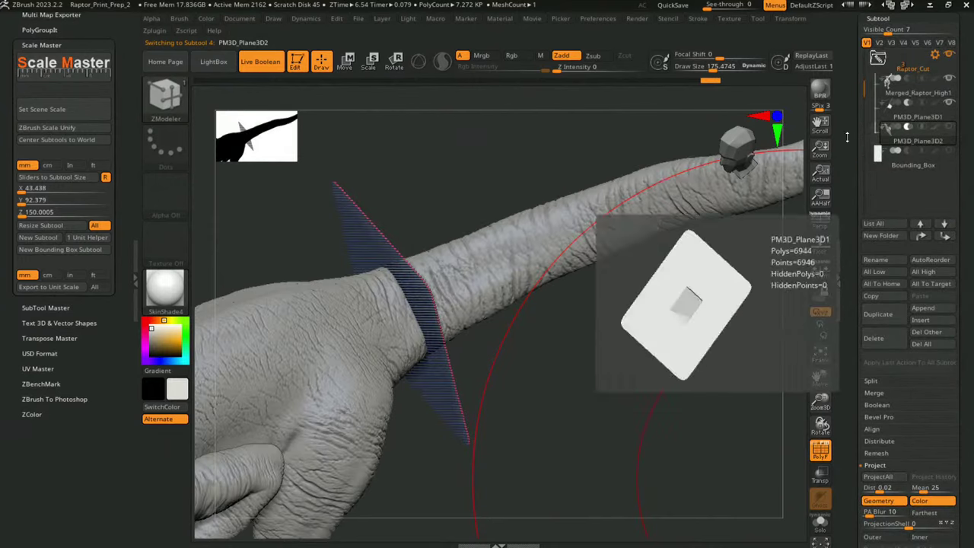
{"action": "left_click_drag", "start_coordinate": [597, 344], "coordinate": [535, 293]}
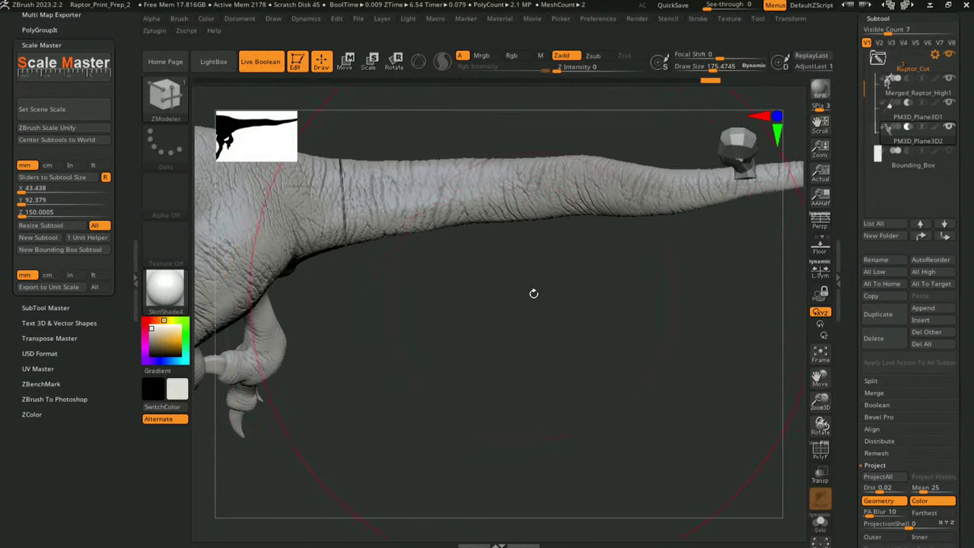
{"action": "scroll", "coordinate": [962, 288], "scroll_direction": "down", "scroll_amount": 10}
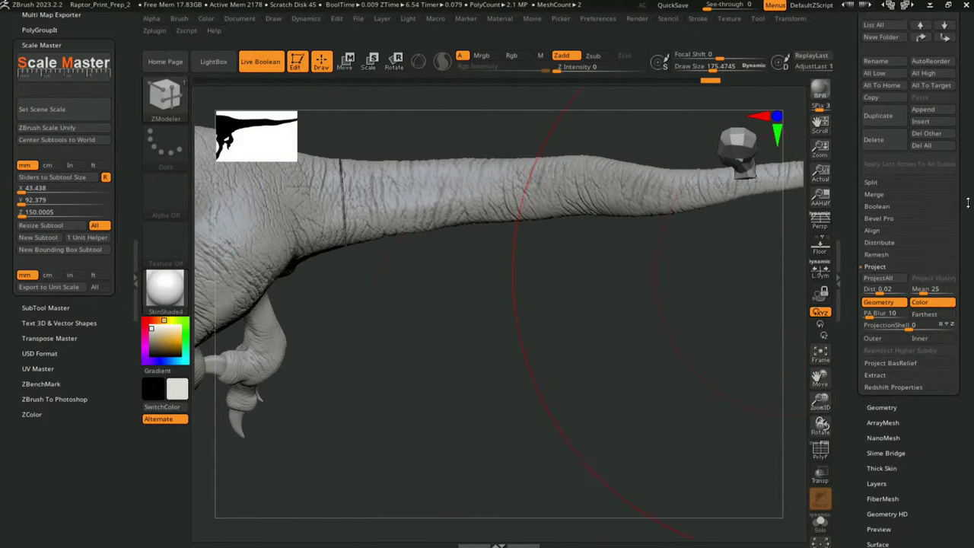
{"action": "key", "text": "shift+f"}
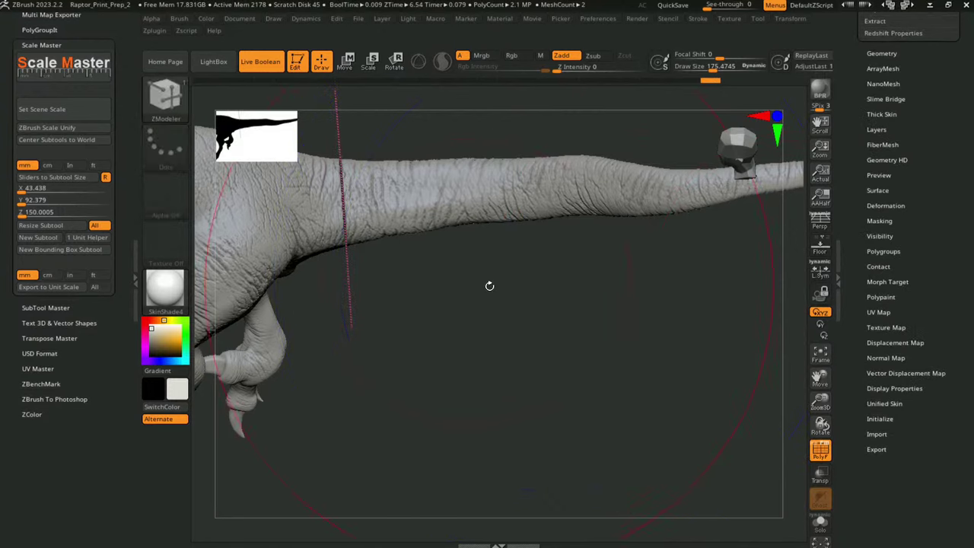
{"action": "left_click_drag", "start_coordinate": [489, 285], "coordinate": [495, 324]}
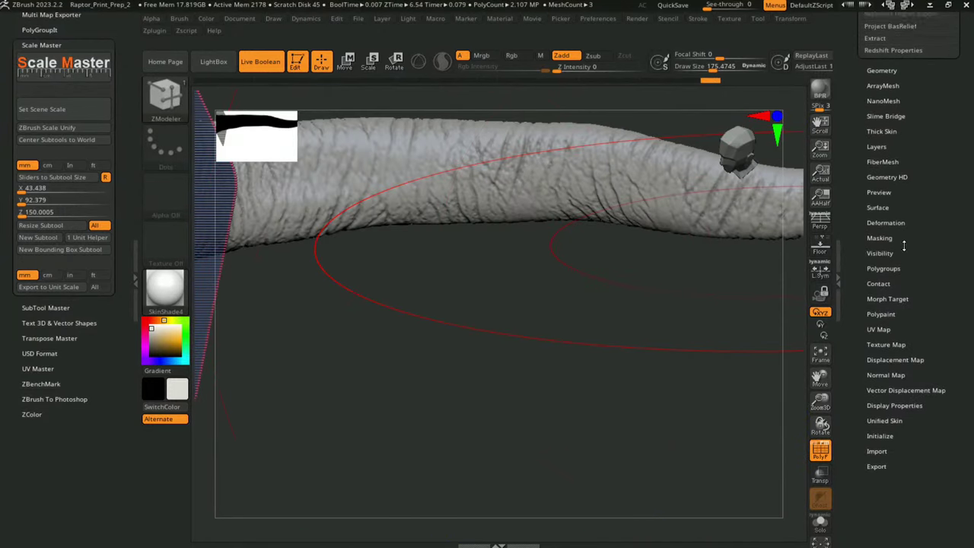
{"action": "left_click", "coordinate": [883, 53]}
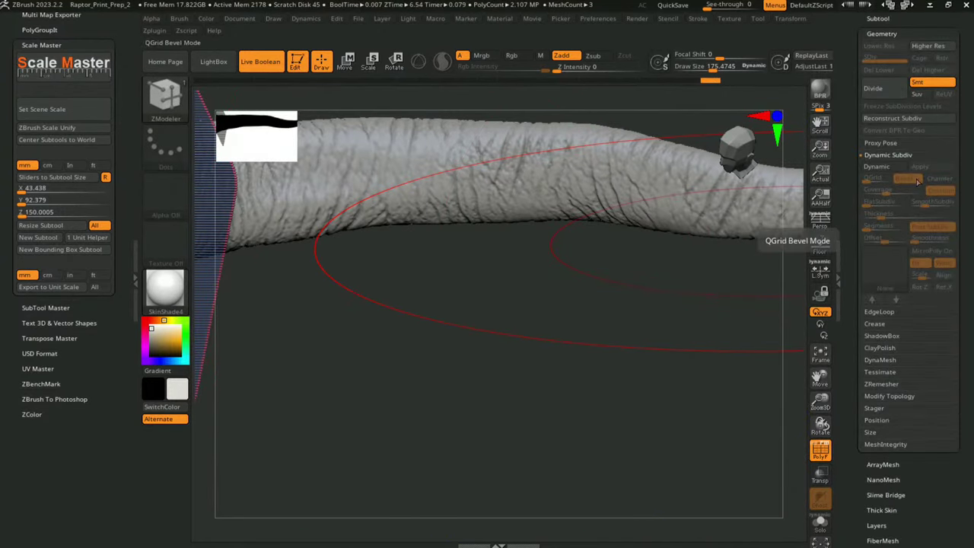
{"action": "left_click_drag", "start_coordinate": [638, 332], "coordinate": [603, 322], "text": "alt"}
{"action": "left_click", "coordinate": [878, 19]}
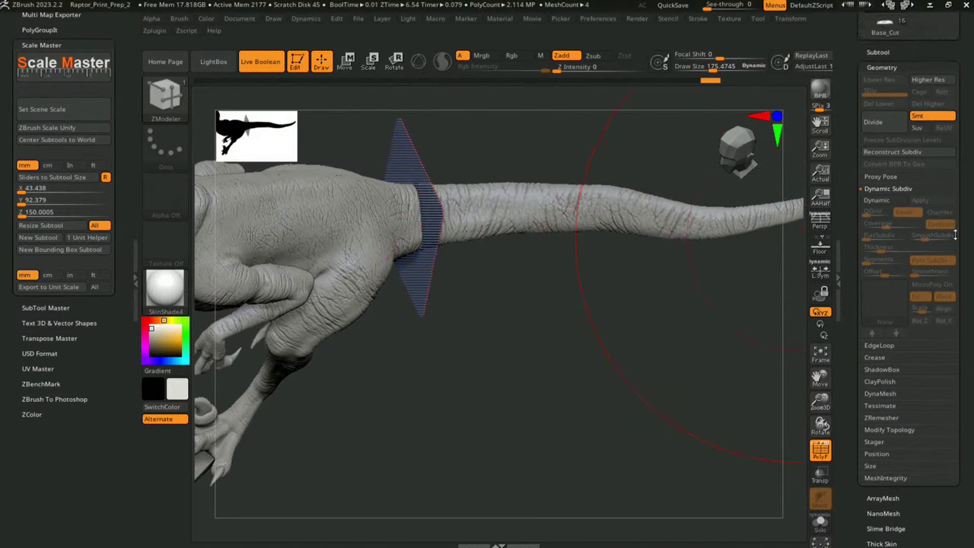
Run Boolean Folder on Raptor_Cut to generate a new cut mesh.
{"action": "mouse_move", "coordinate": [934, 120]}
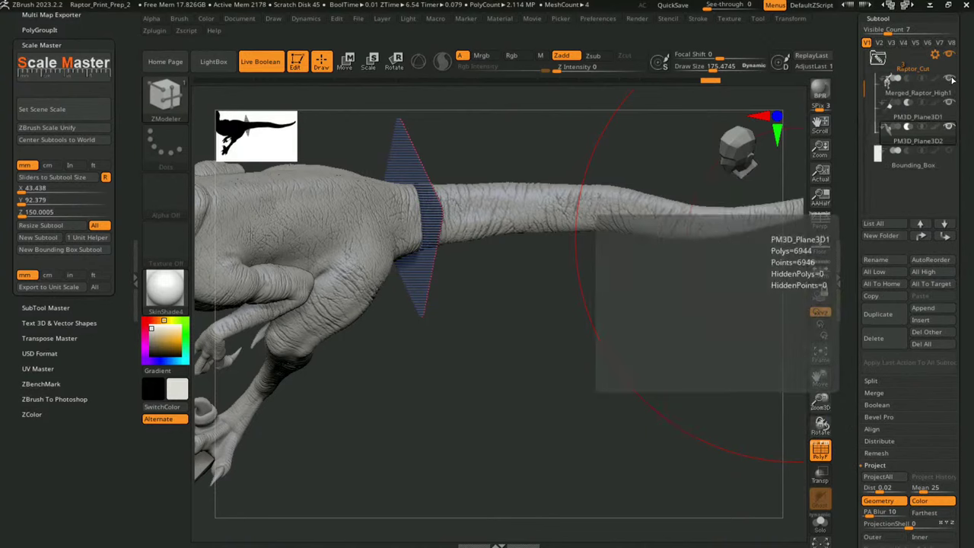
{"action": "left_click", "coordinate": [936, 55]}
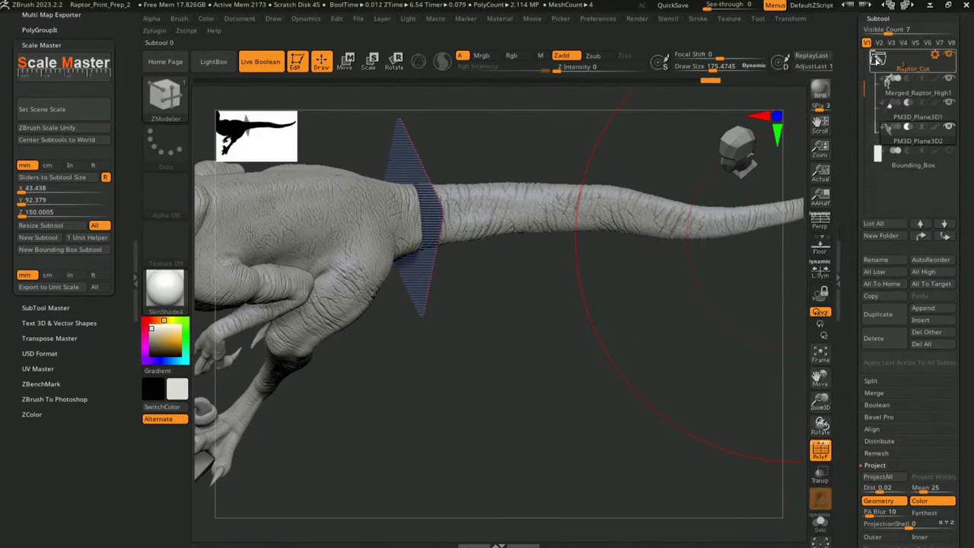
{"action": "left_click", "coordinate": [936, 56]}
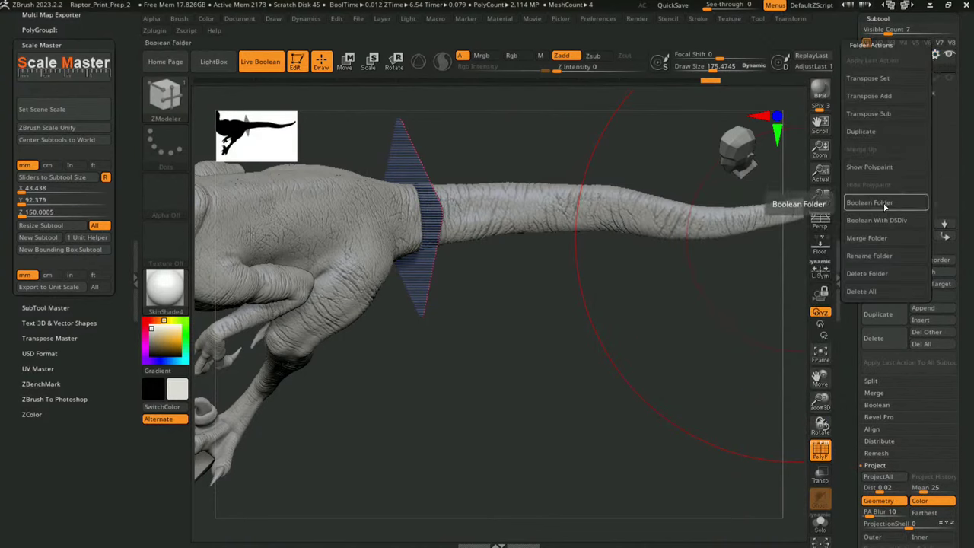
{"action": "left_click", "coordinate": [883, 203]}
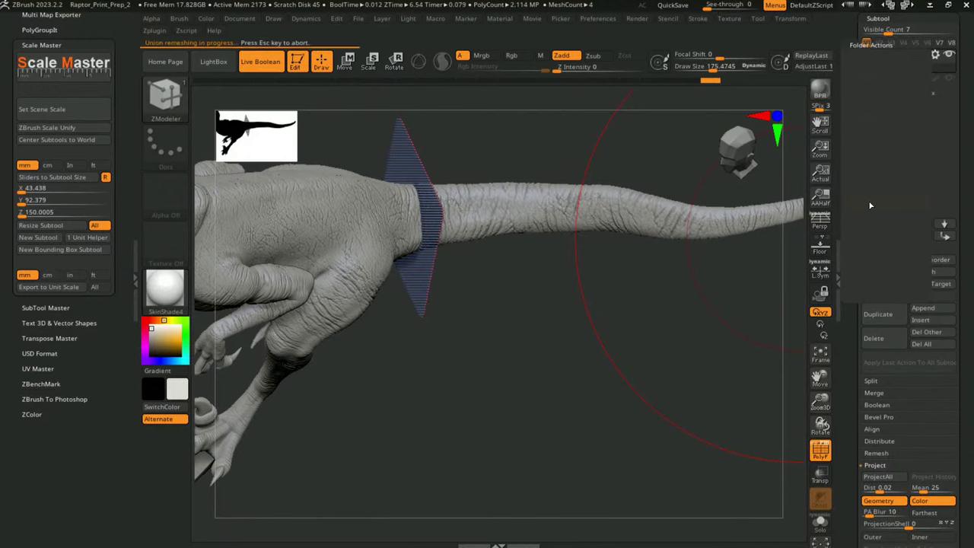
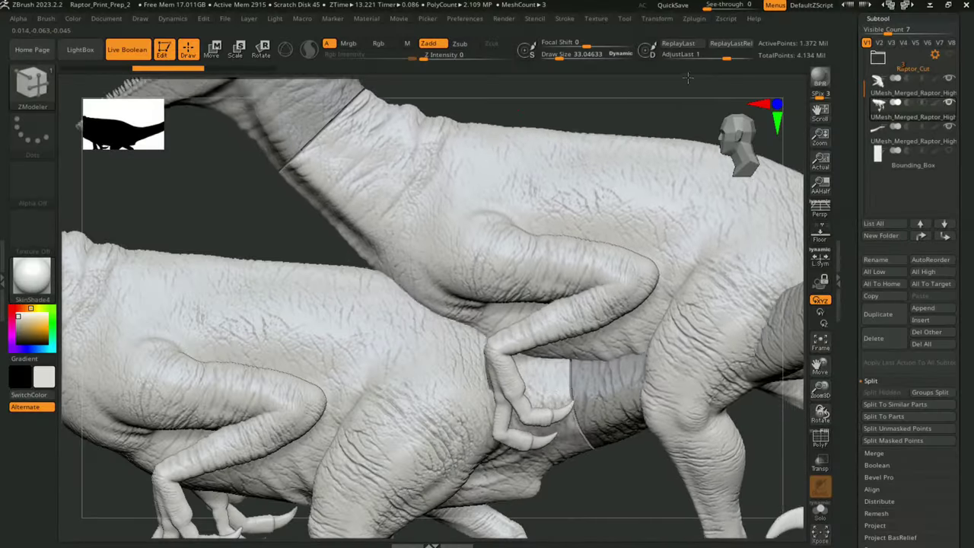
Decimate the raptor's body piece to 150 k points with Decimation Master and check the remaining surface detail.
{"action": "left_click_drag", "start_coordinate": [687, 77], "coordinate": [696, 93]}
{"action": "key", "text": "ctrl+shift"}
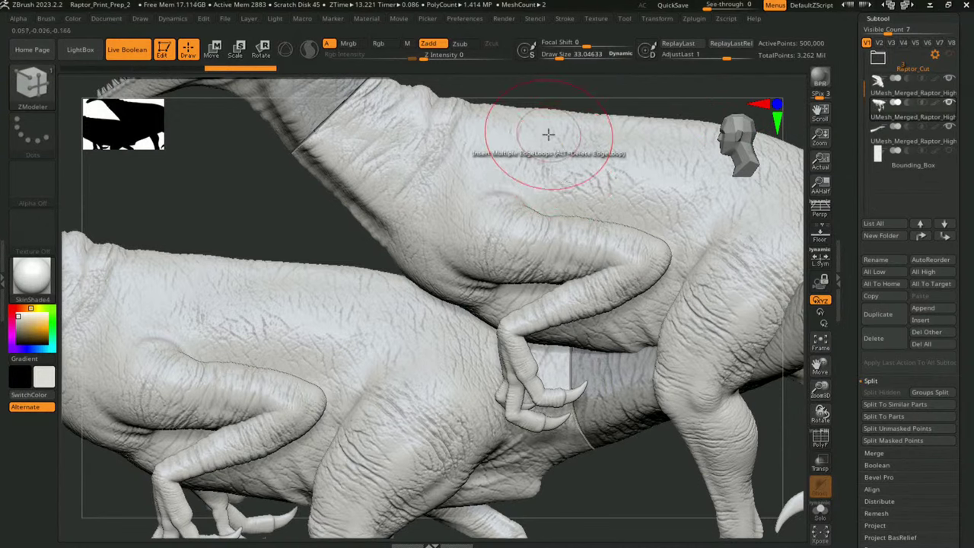
{"action": "left_click", "coordinate": [691, 20]}
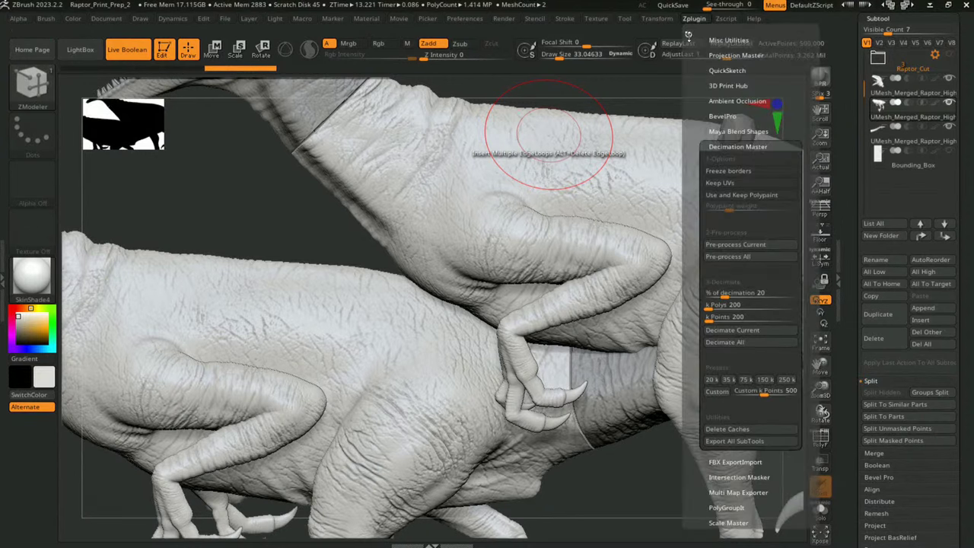
{"action": "left_click", "coordinate": [764, 379]}
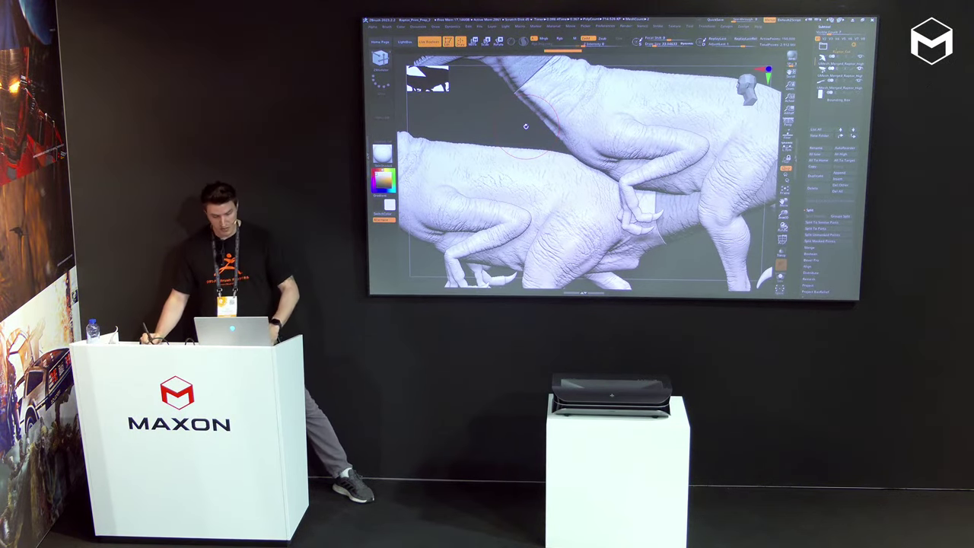
{"action": "left_click_drag", "start_coordinate": [526, 126], "coordinate": [563, 131]}
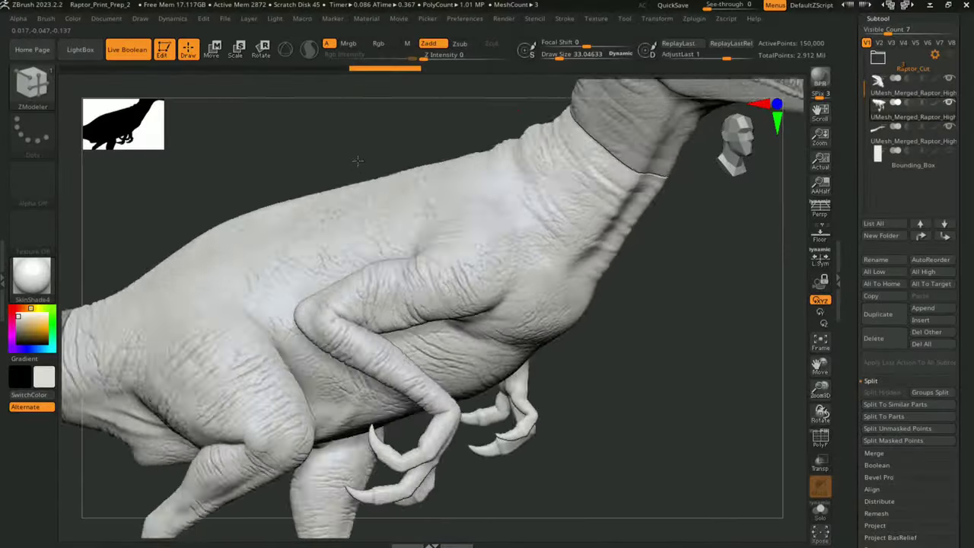
{"action": "left_click_drag", "start_coordinate": [358, 160], "coordinate": [351, 172]}
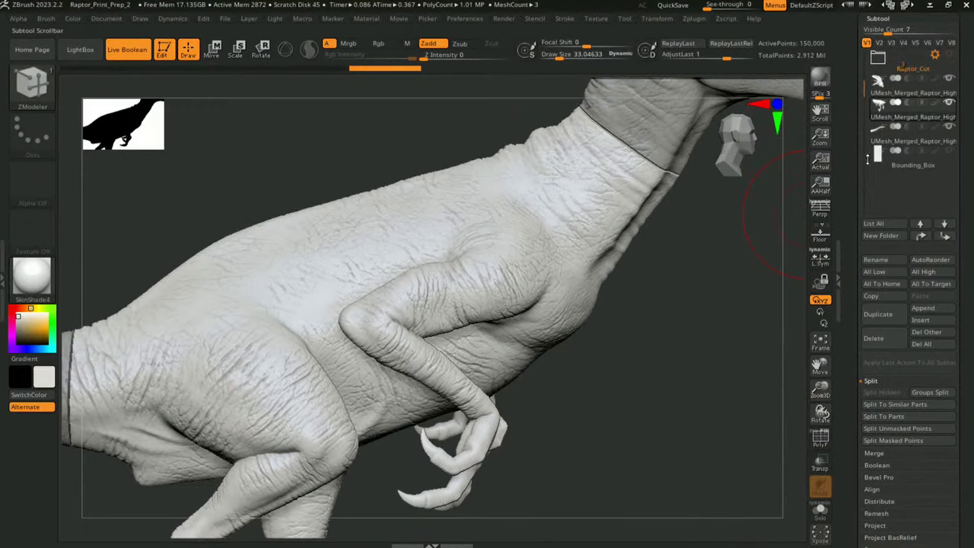
Open the 3D Print Hub options, dock the Zplugin palette beside the canvas, and make Bounding_Box the active subtool.
{"action": "left_click", "coordinate": [868, 157]}
{"action": "right_click_drag", "start_coordinate": [729, 242], "coordinate": [702, 254]}
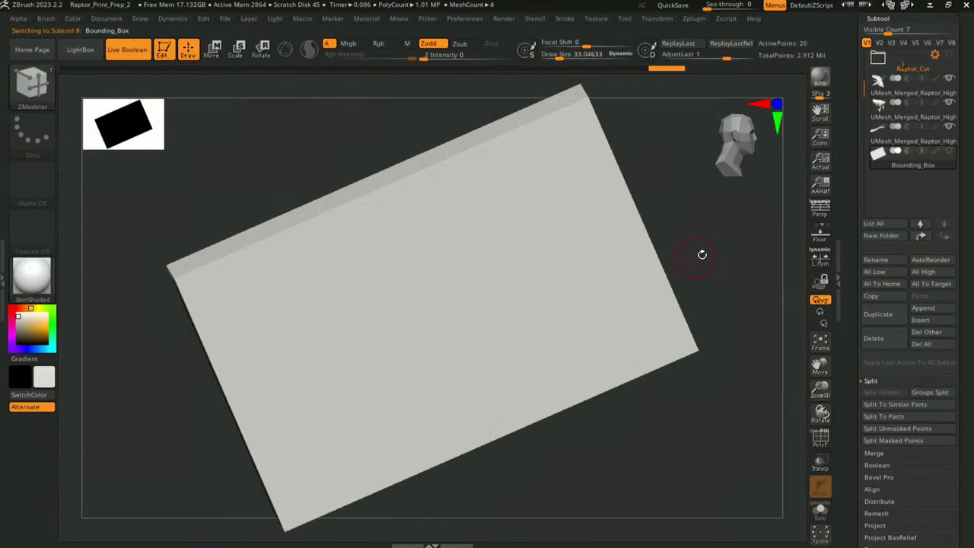
{"action": "left_click", "coordinate": [696, 19]}
{"action": "left_click", "coordinate": [879, 88]}
{"action": "left_click", "coordinate": [694, 20]}
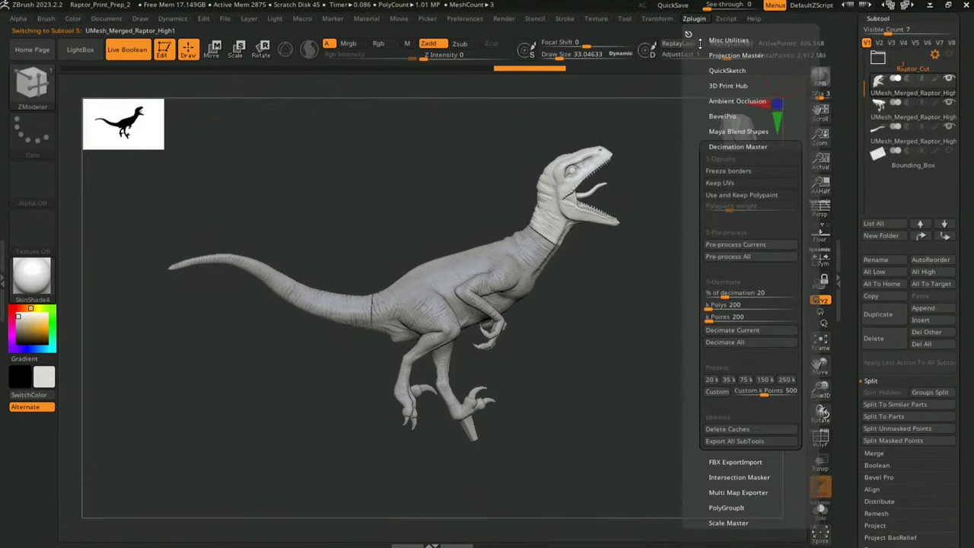
{"action": "left_click", "coordinate": [727, 86]}
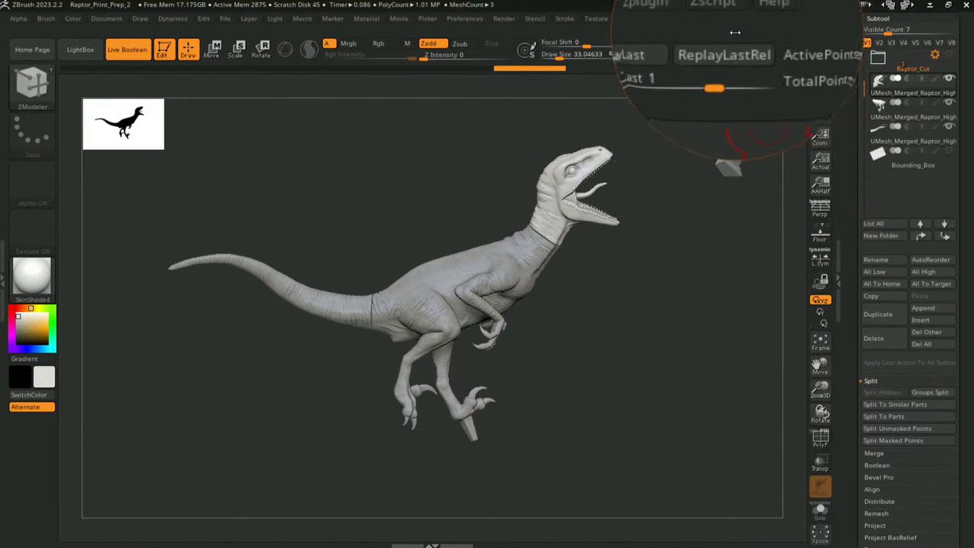
{"action": "left_click", "coordinate": [725, 19]}
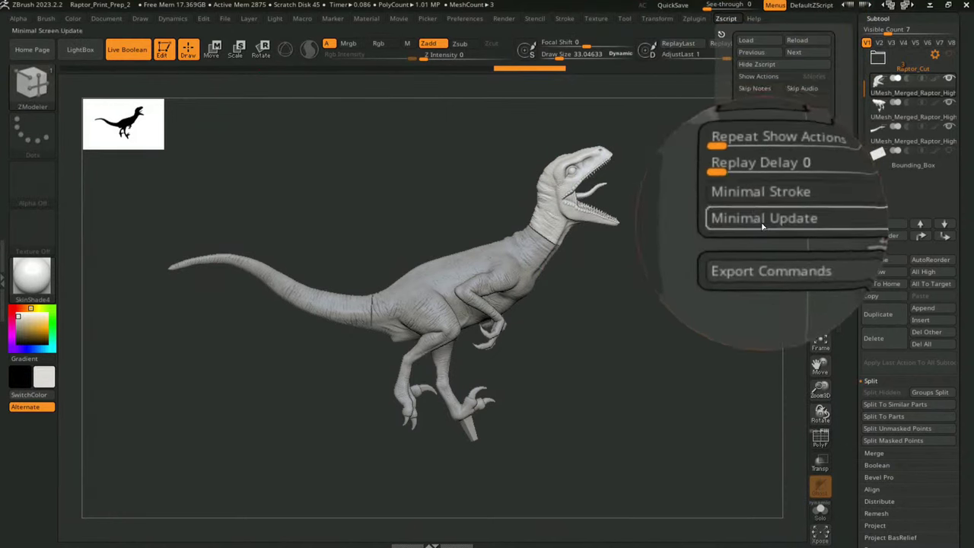
{"action": "left_click", "coordinate": [694, 18]}
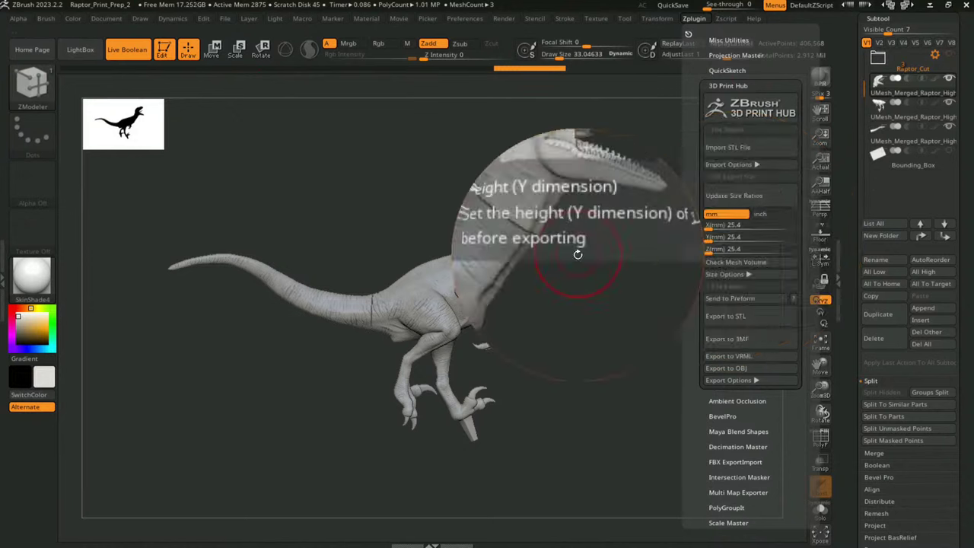
{"action": "key", "text": "shift"}
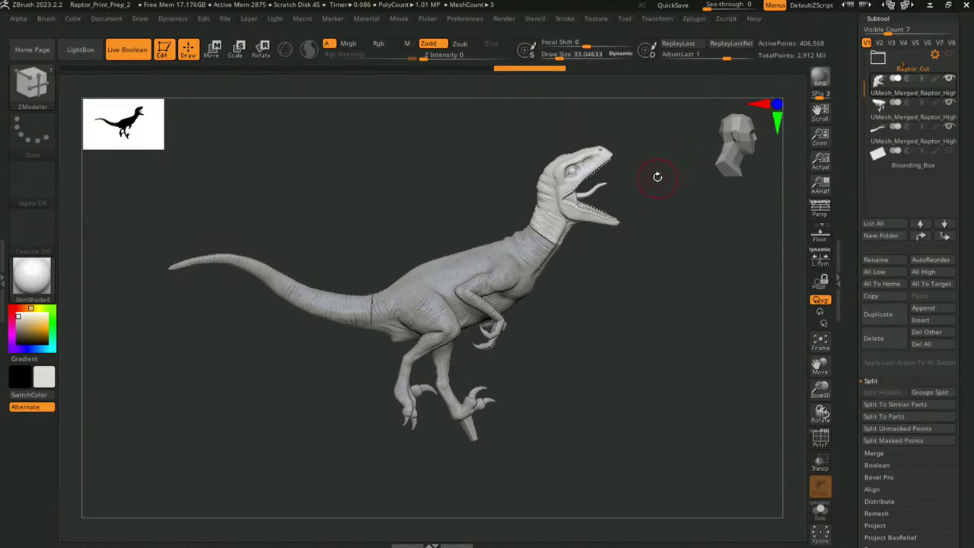
{"action": "left_click", "coordinate": [724, 20]}
{"action": "mouse_move", "coordinate": [694, 19]}
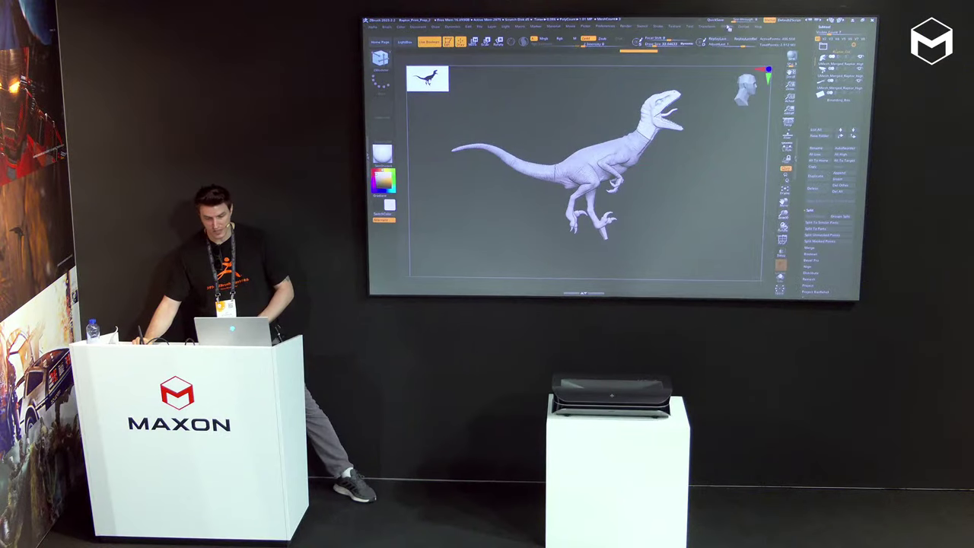
{"action": "left_click_drag", "start_coordinate": [373, 122], "coordinate": [428, 123]}
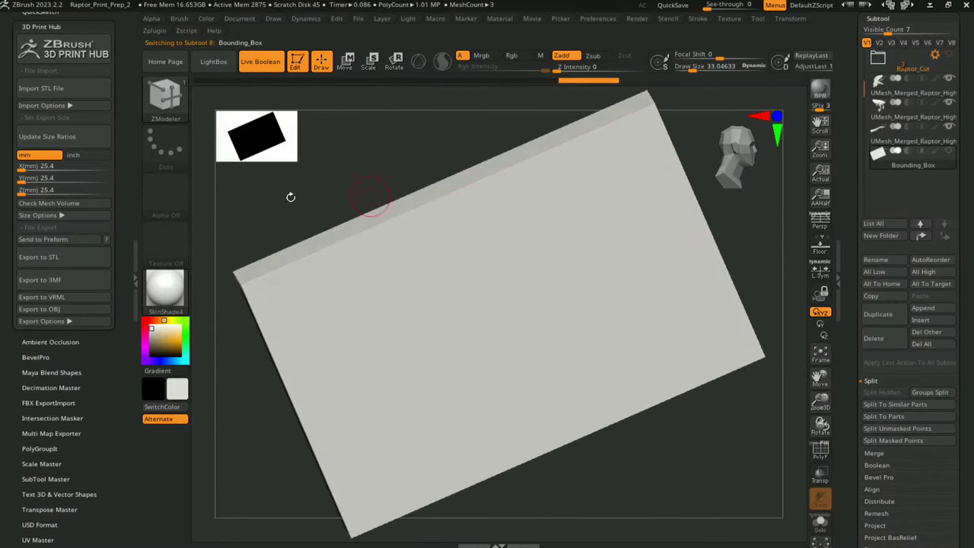
Update the size ratios in 3D Print Hub, choosing 43.44 x 92.38 x 150.00 mm as the Bounding_Box size.
{"action": "left_click", "coordinate": [64, 141]}
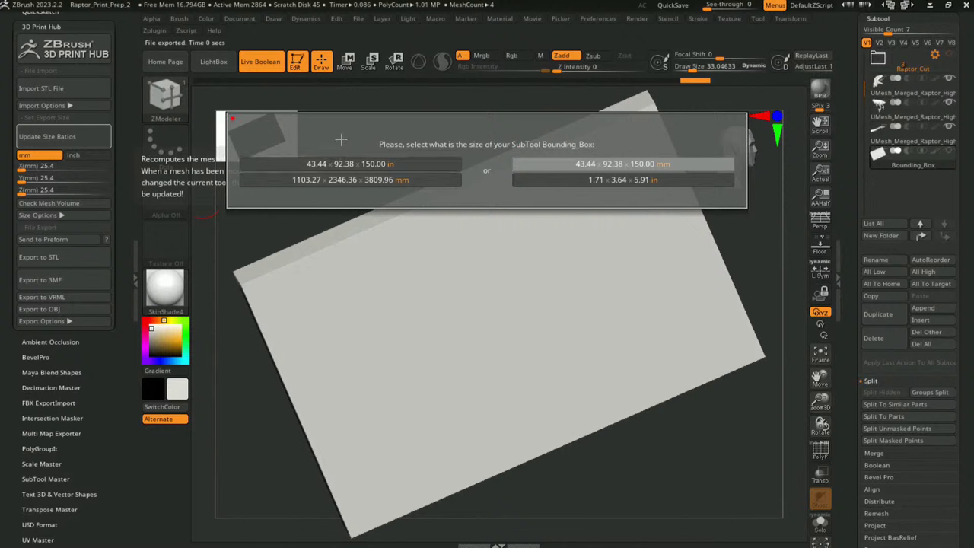
{"action": "left_click", "coordinate": [697, 166]}
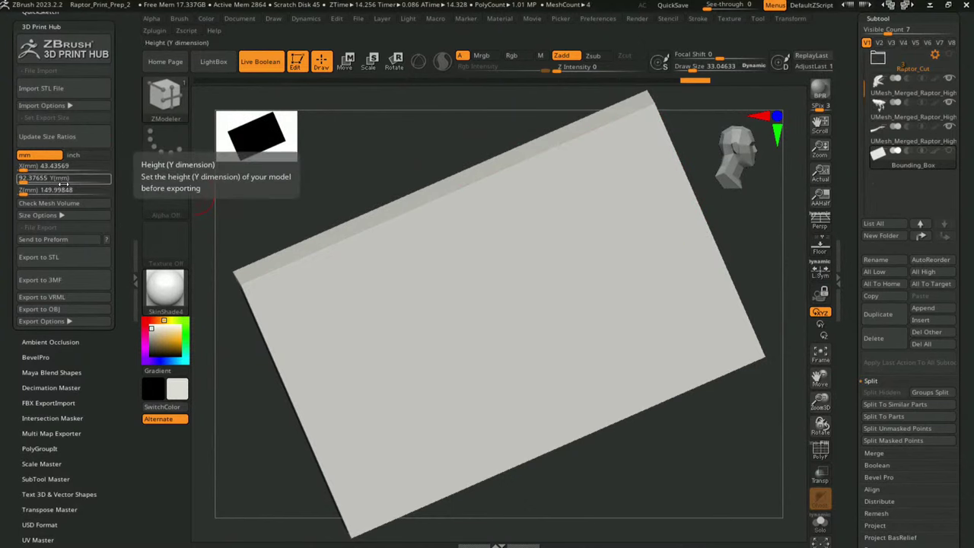
{"action": "key", "text": "shift"}
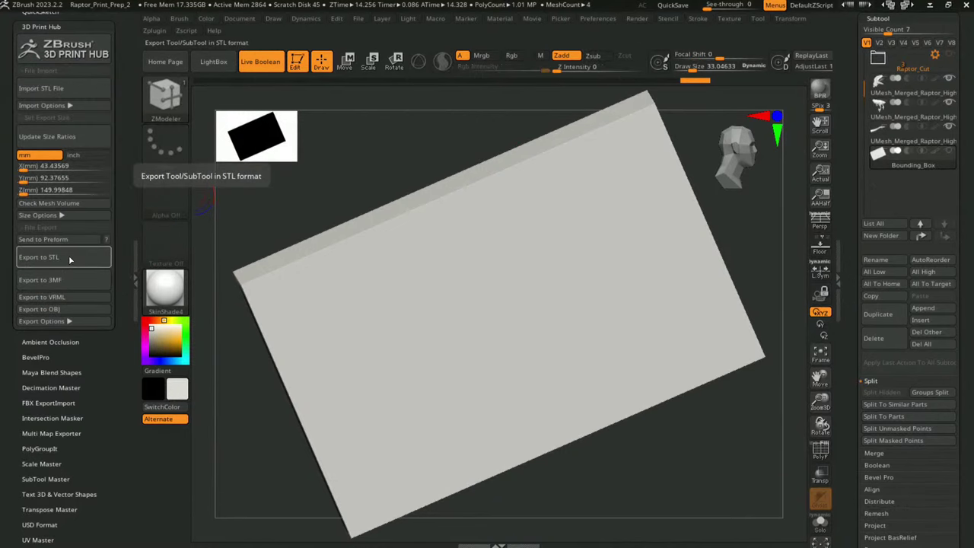
Export all subtools to STL in a new STL_Raptor_Is_Cool folder inside Raptor_Project, using each subtool's name as its file name.
{"action": "left_click", "coordinate": [69, 260]}
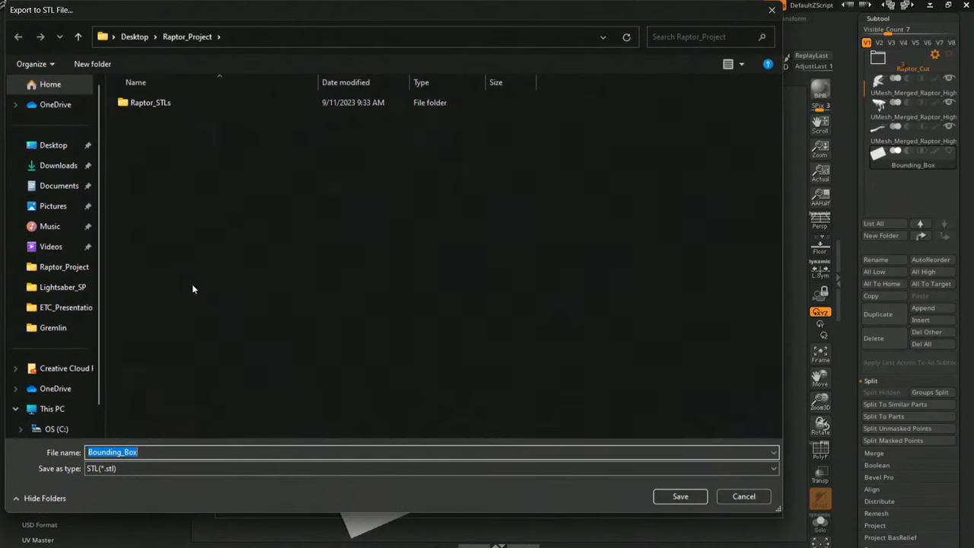
{"action": "key", "text": "ctrl+shift+n"}
{"action": "type", "text": "STL_Raptor_"}
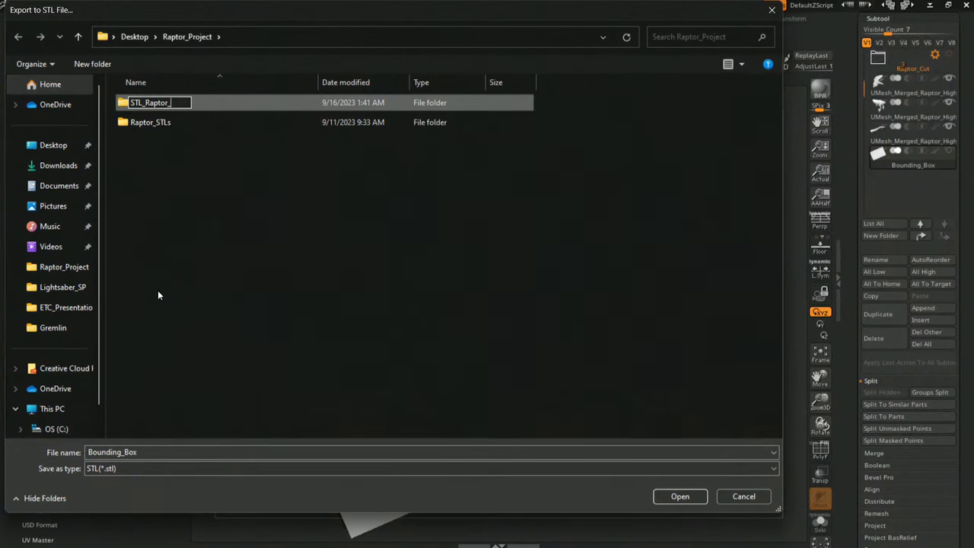
{"action": "type", "text": "Is_Coo"}
{"action": "type", "text": "l"}
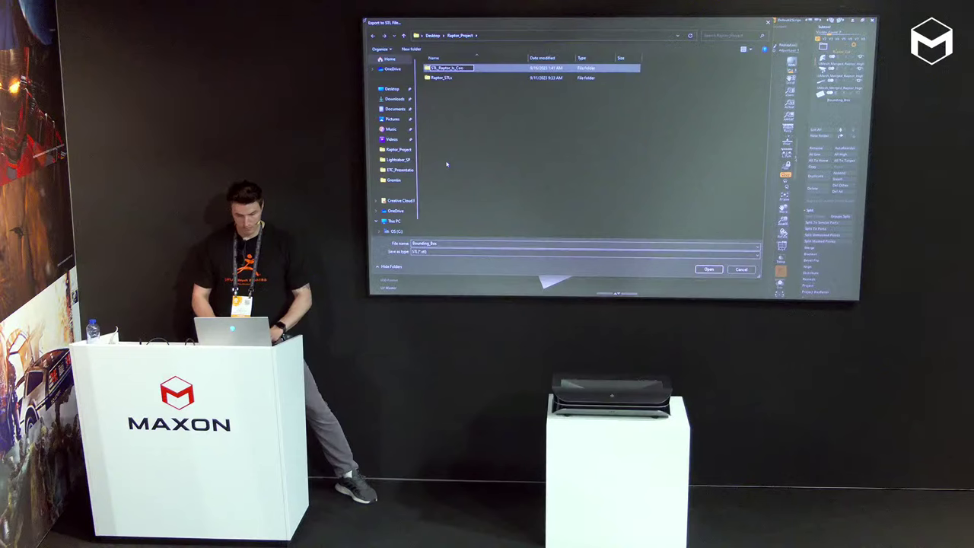
{"action": "key", "text": "Return"}
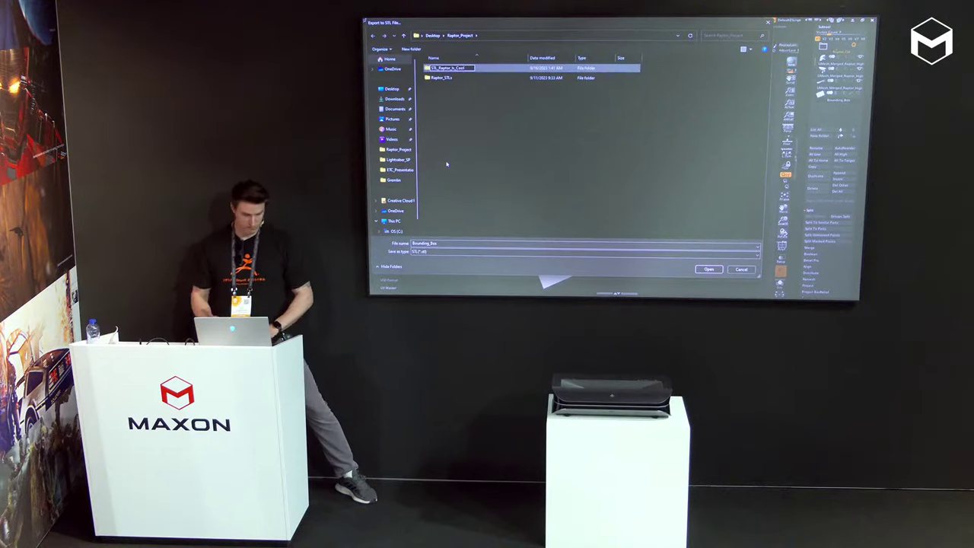
{"action": "key", "text": "Return"}
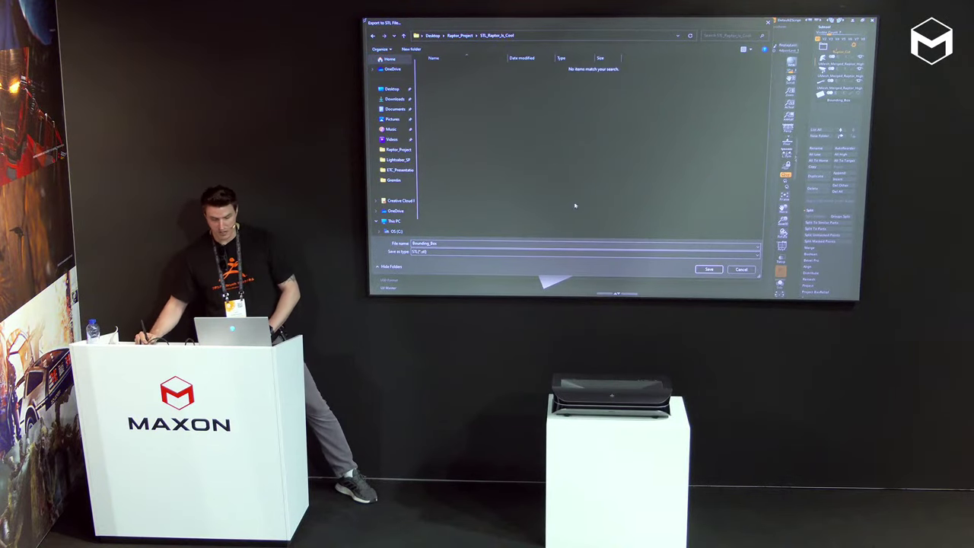
{"action": "key", "text": "Return"}
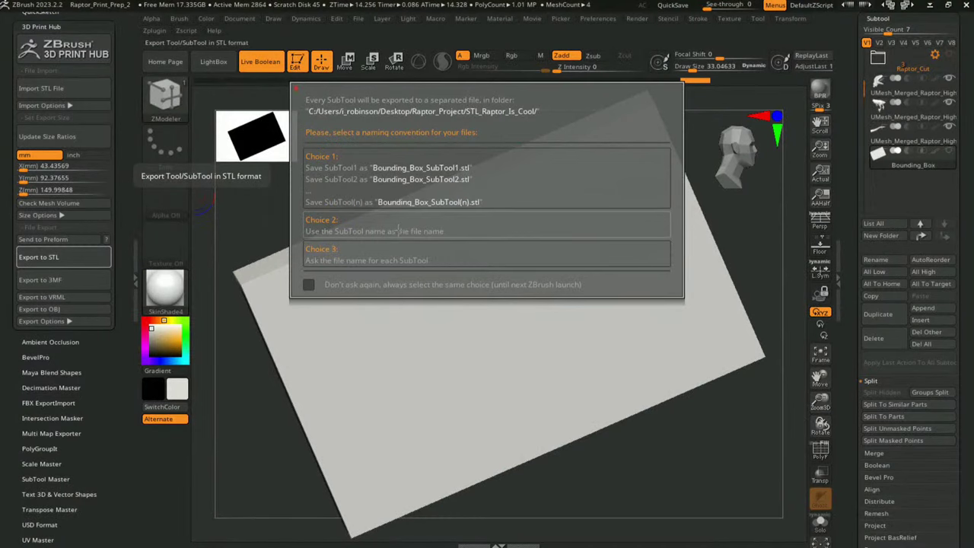
{"action": "left_click", "coordinate": [397, 230]}
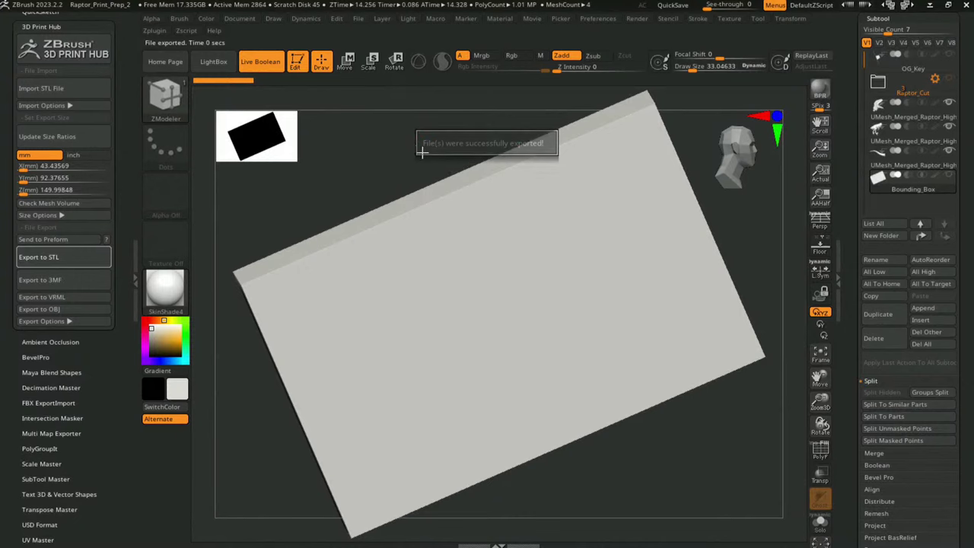
Switch to File Explorer, open the STL_Raptor_Is_Cool folder and examine the exported STL files and their sizes.
{"action": "key", "text": "alt+Tab"}
{"action": "key", "text": "alt+Tab"}
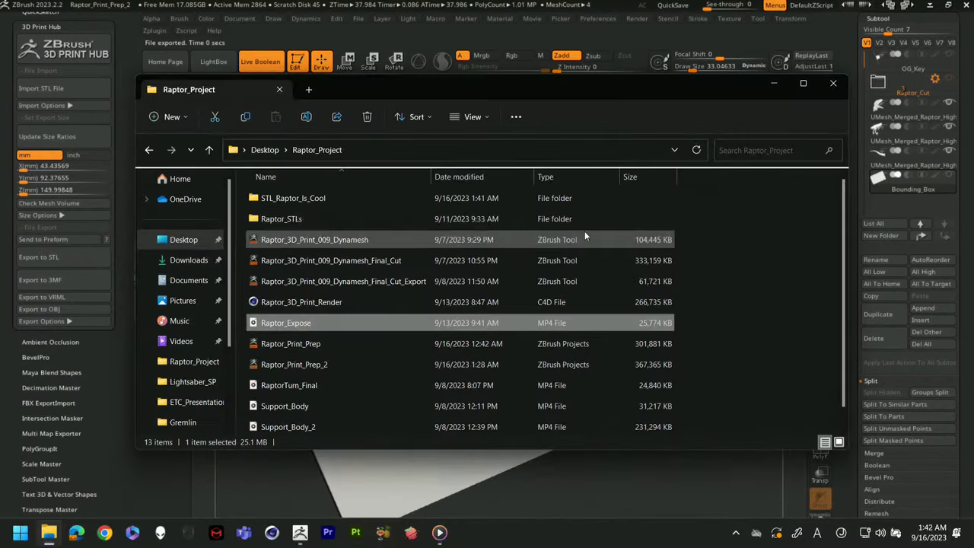
{"action": "double_click", "coordinate": [320, 199]}
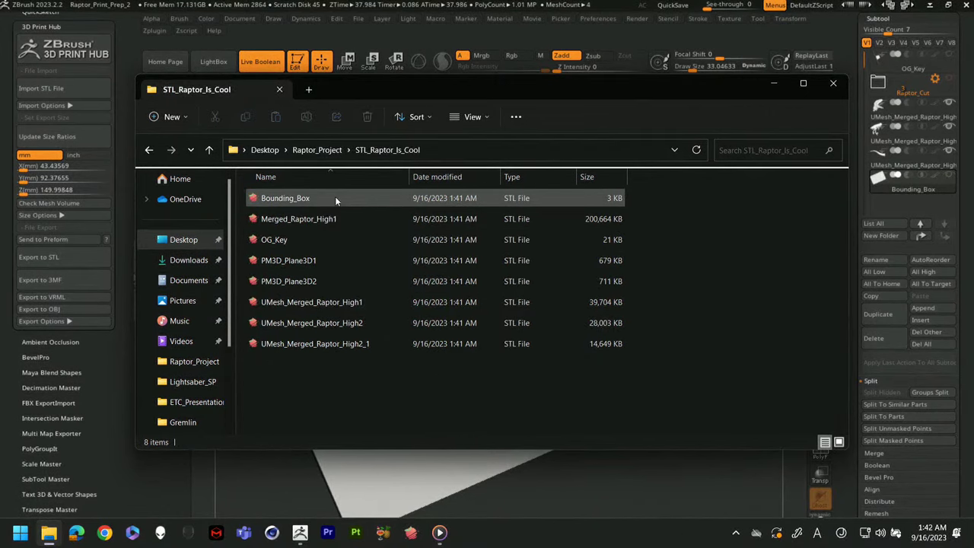
{"action": "left_click", "coordinate": [321, 239]}
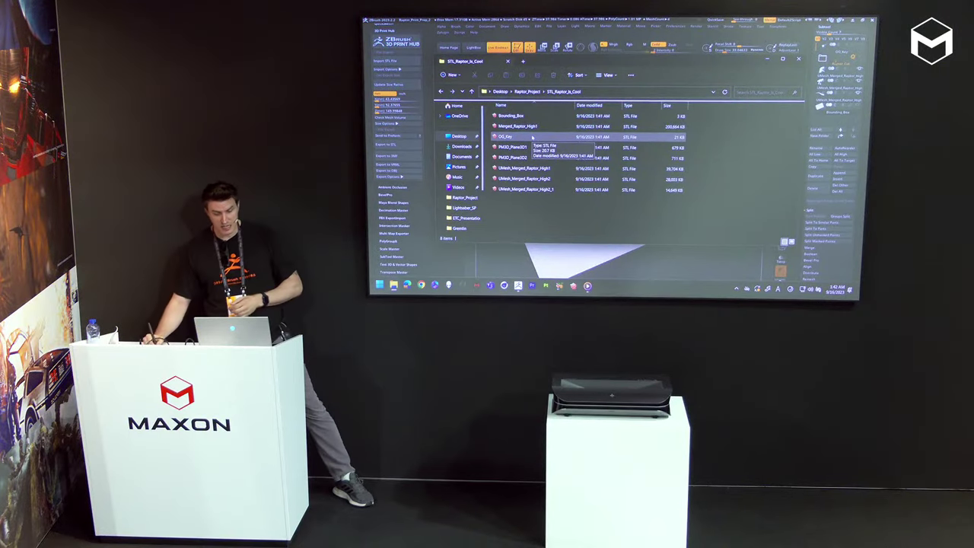
{"action": "left_click", "coordinate": [735, 119]}
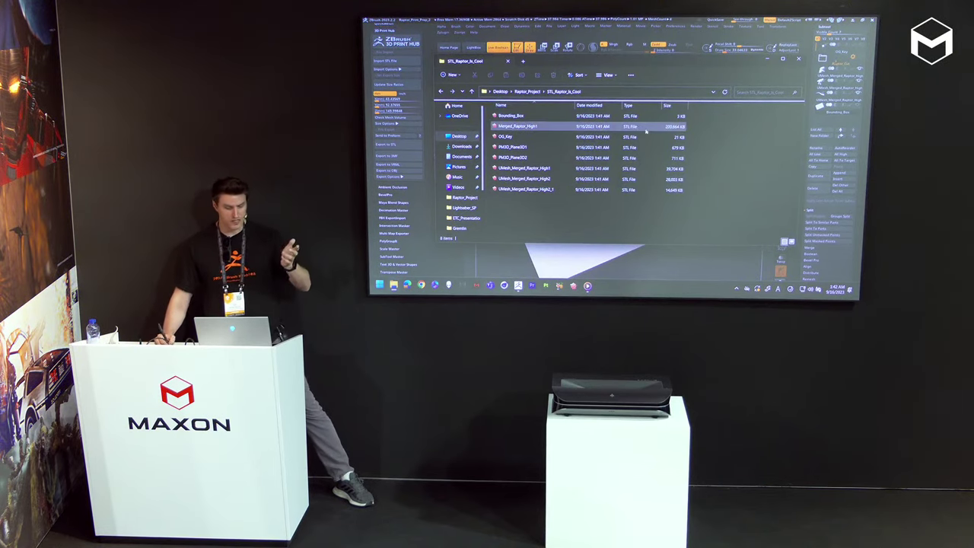
{"action": "left_click", "coordinate": [525, 167]}
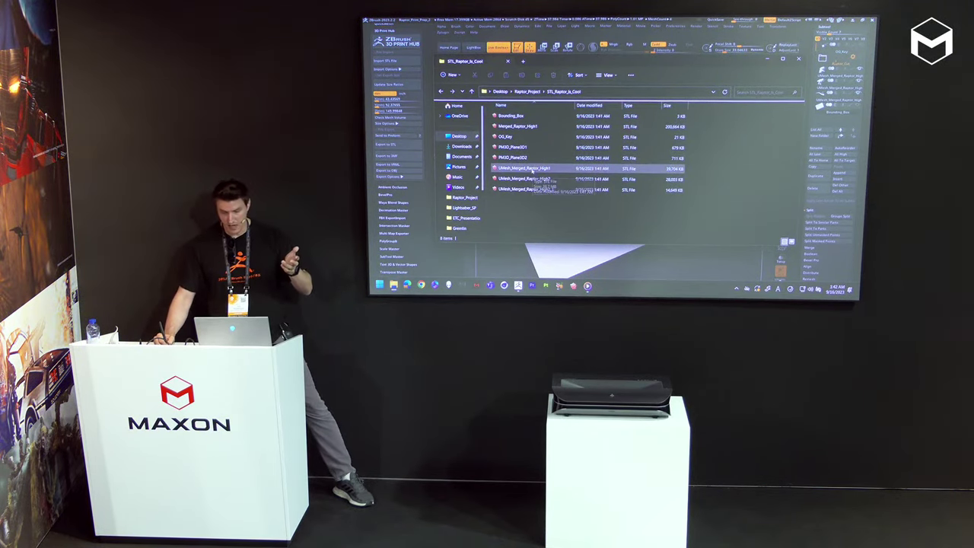
{"action": "left_click", "coordinate": [520, 116]}
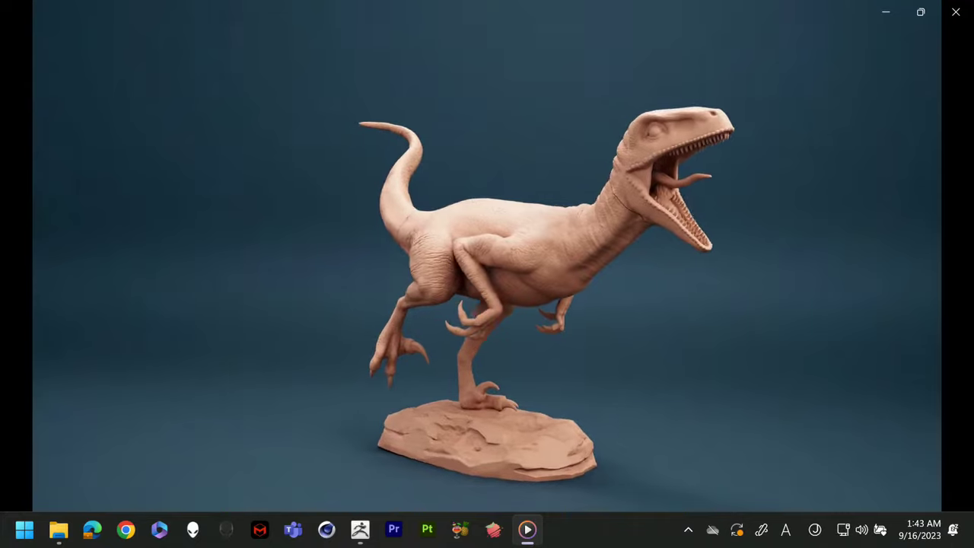
Switch back to ZBrush, select the raptor's body piece and view the tool containing the raptor on its base.
{"action": "mouse_move", "coordinate": [531, 18]}
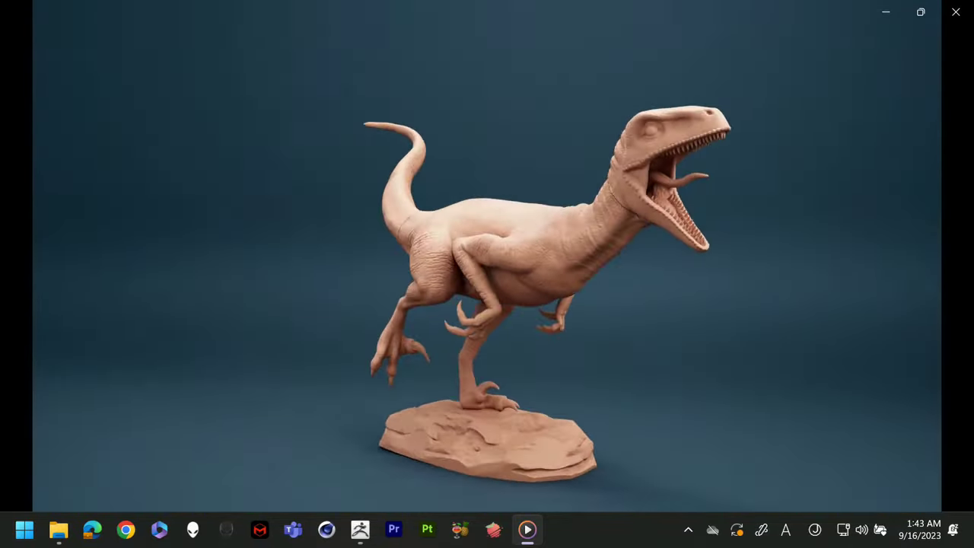
{"action": "key", "text": "alt+Tab"}
{"action": "key", "text": "alt+Tab"}
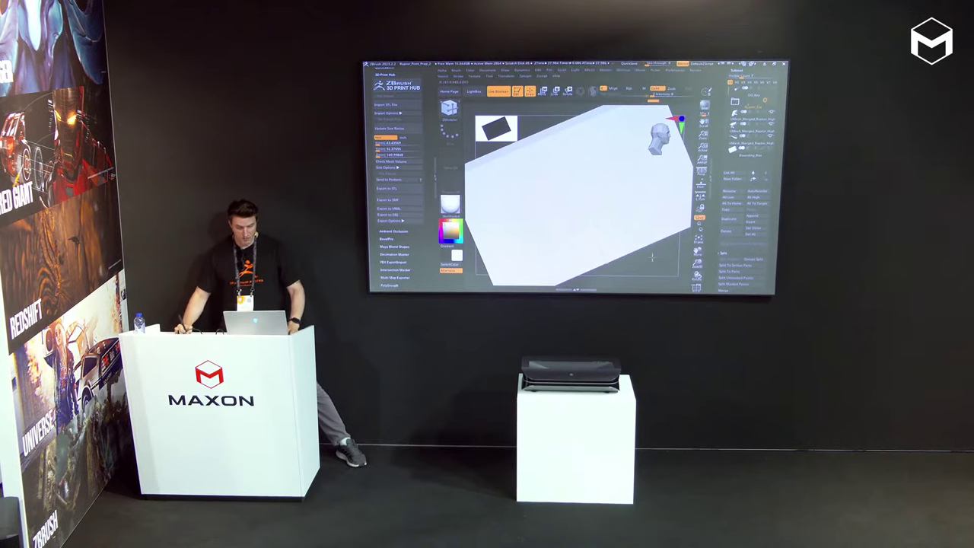
{"action": "left_click_drag", "start_coordinate": [652, 257], "coordinate": [616, 229]}
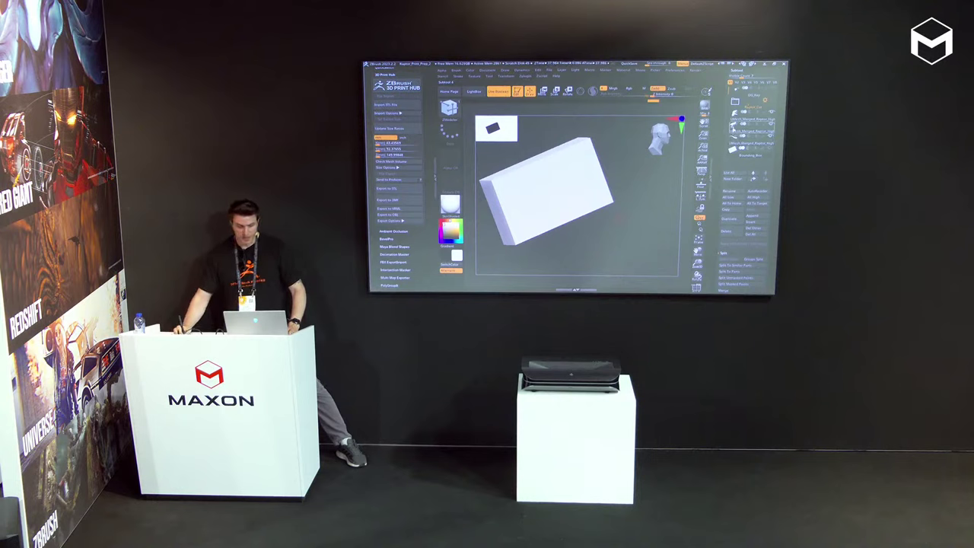
{"action": "left_click", "coordinate": [750, 119]}
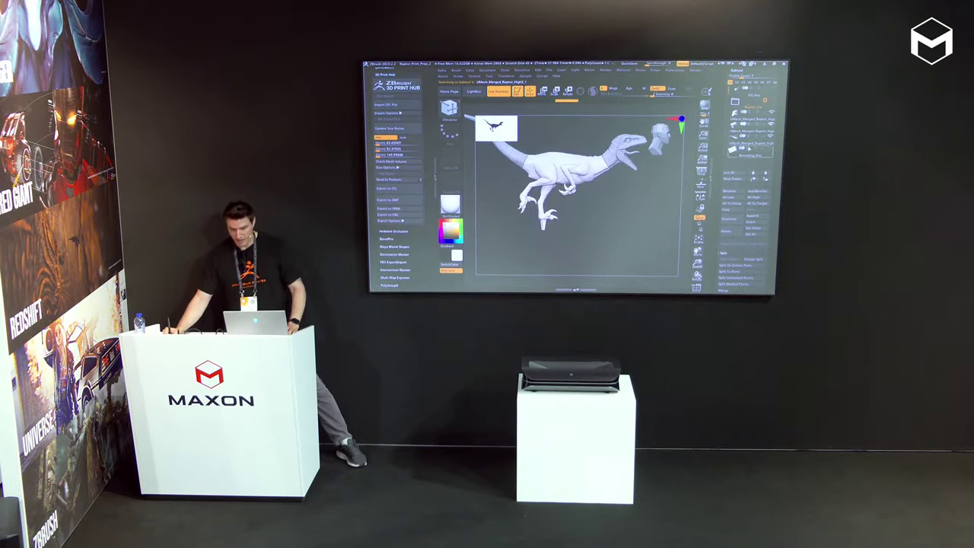
{"action": "left_click", "coordinate": [739, 90]}
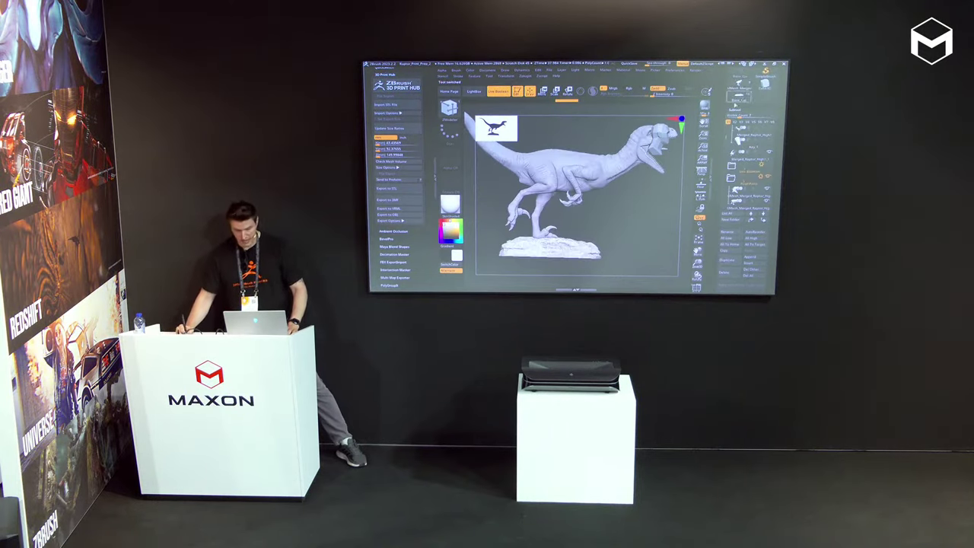
{"action": "left_click_drag", "start_coordinate": [641, 214], "coordinate": [620, 216]}
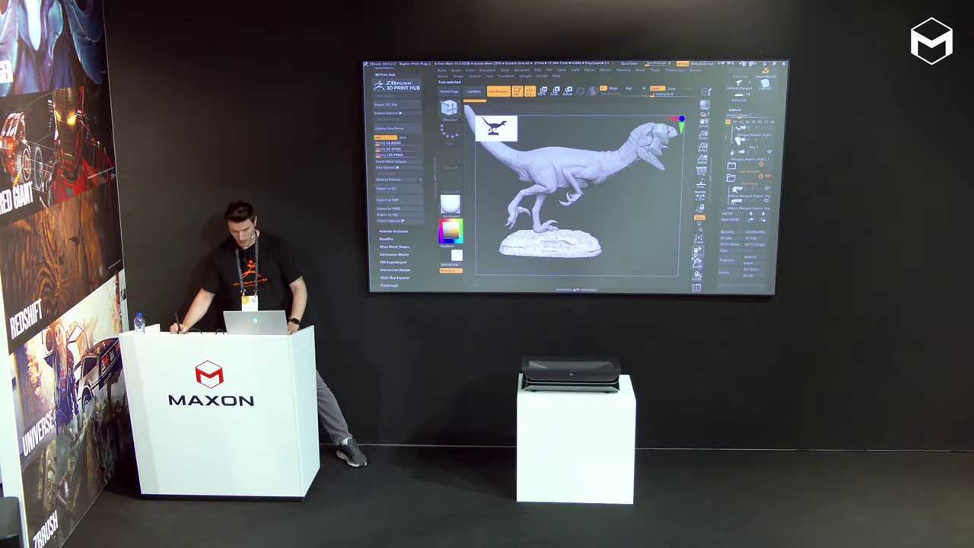
Delete the OG_Key subtool and the Raptor_Cut folder with its contents from the tool holding the separate raptor pieces.
{"action": "scroll", "coordinate": [746, 183], "scroll_direction": "down", "scroll_amount": 1}
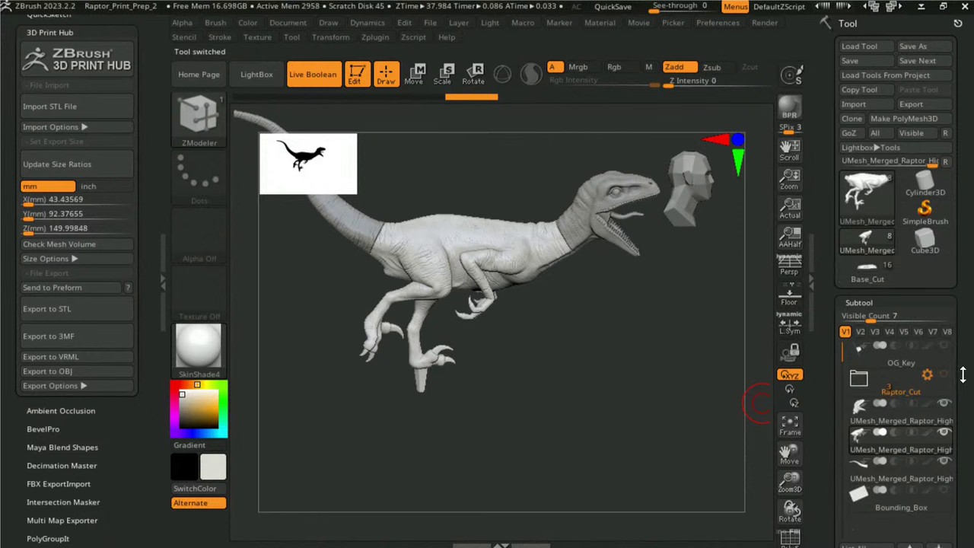
{"action": "scroll", "coordinate": [963, 375], "scroll_direction": "down", "scroll_amount": 3}
{"action": "left_click", "coordinate": [922, 302]}
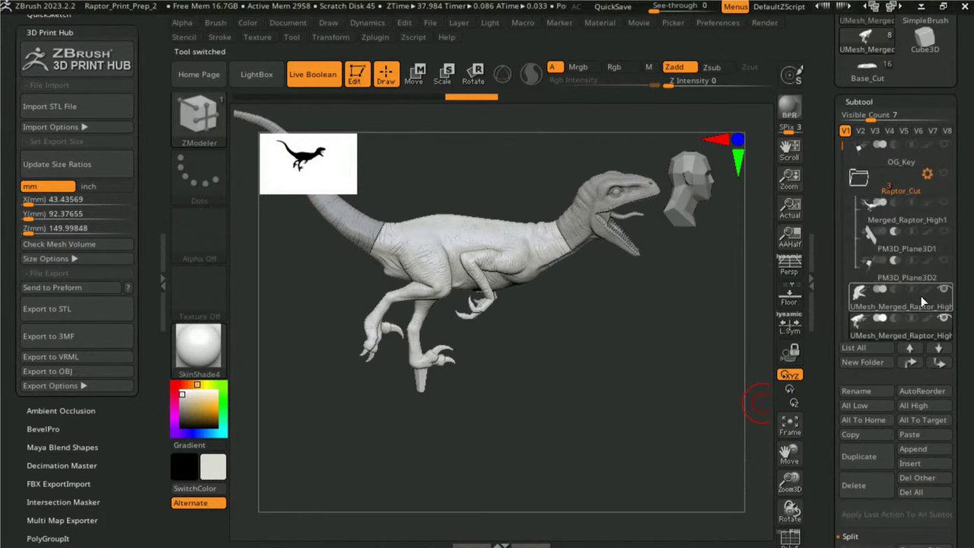
{"action": "left_click", "coordinate": [858, 176]}
{"action": "left_click", "coordinate": [866, 487]}
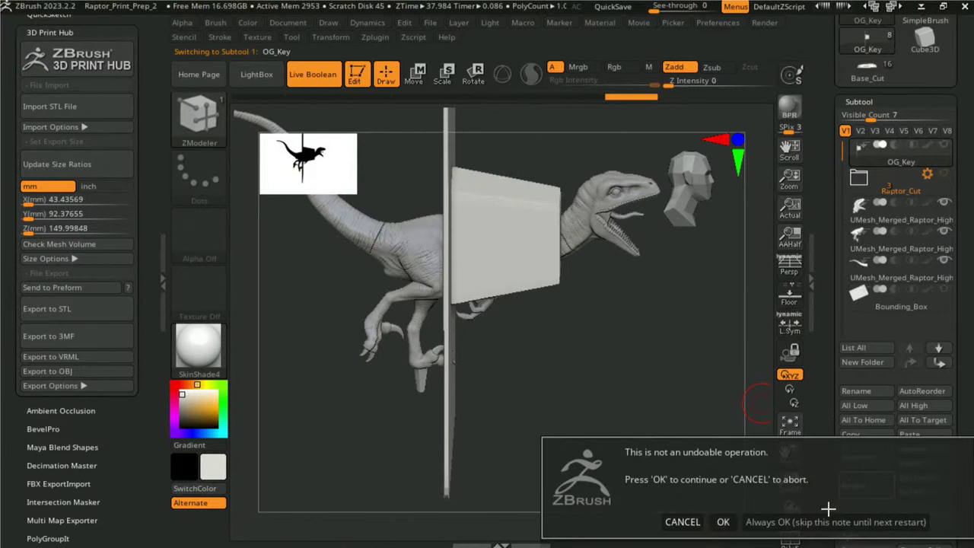
{"action": "left_click", "coordinate": [720, 522]}
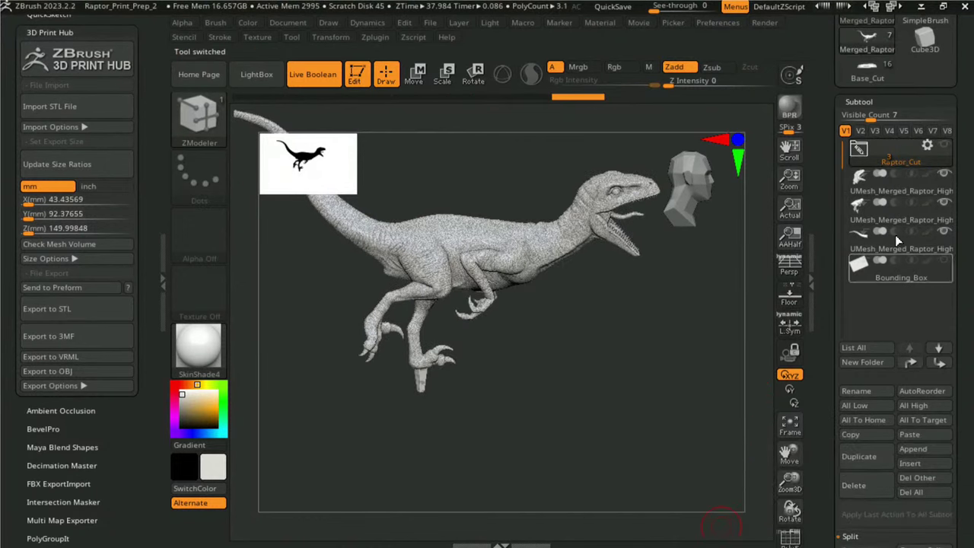
{"action": "left_click", "coordinate": [858, 494]}
{"action": "left_click", "coordinate": [723, 532]}
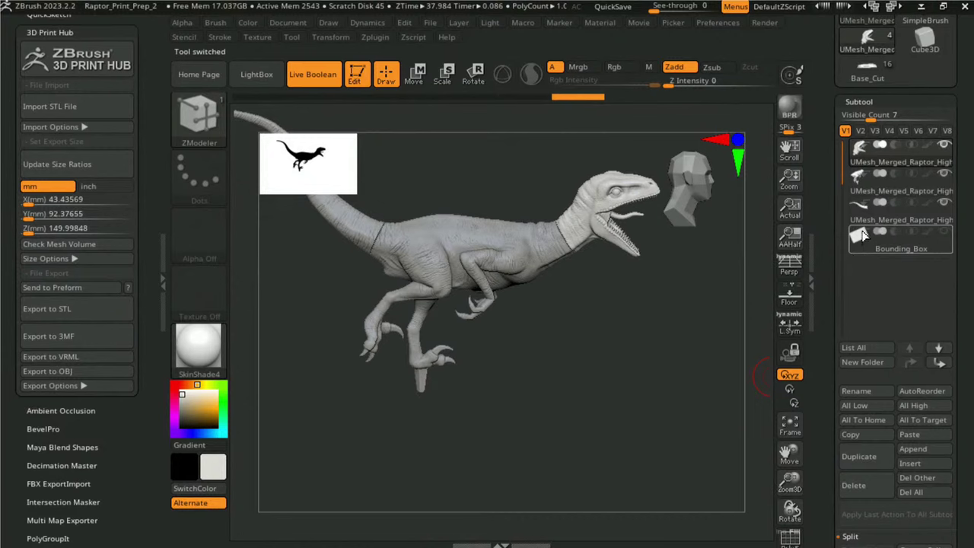
Paste the copied Base_Cut1 subtool beneath the head piece and check how the base lines up under the raptor.
{"action": "left_click", "coordinate": [910, 434]}
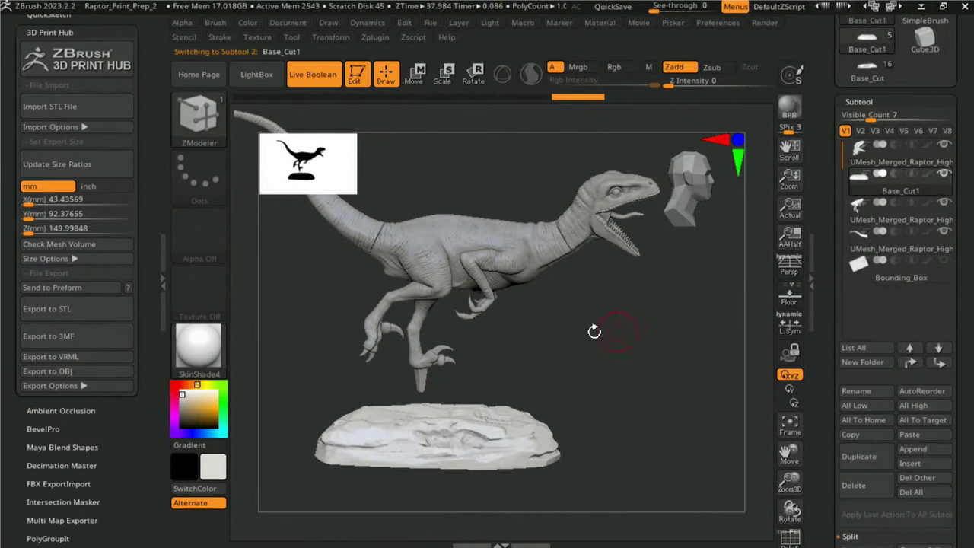
{"action": "left_click_drag", "start_coordinate": [591, 330], "coordinate": [612, 335], "text": "shift"}
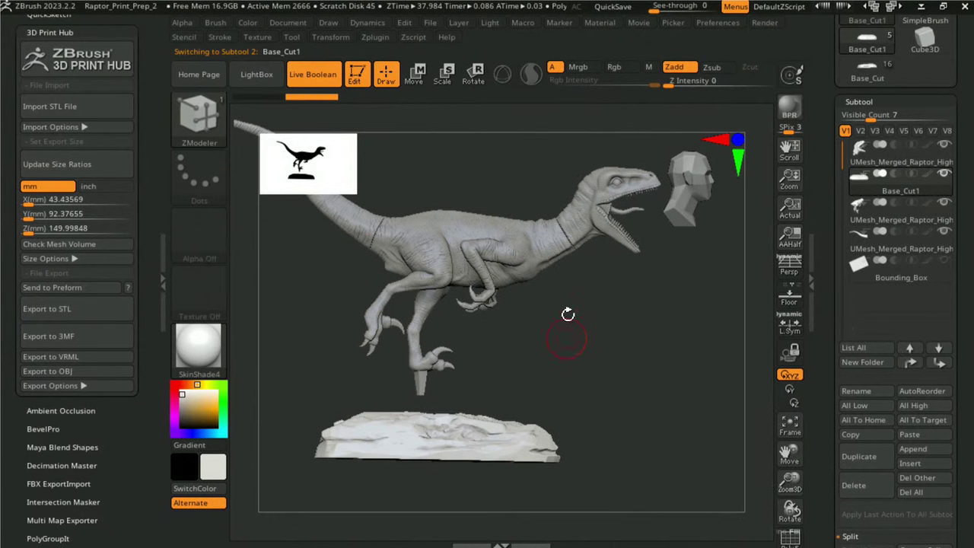
{"action": "key", "text": "w"}
{"action": "key", "text": "y"}
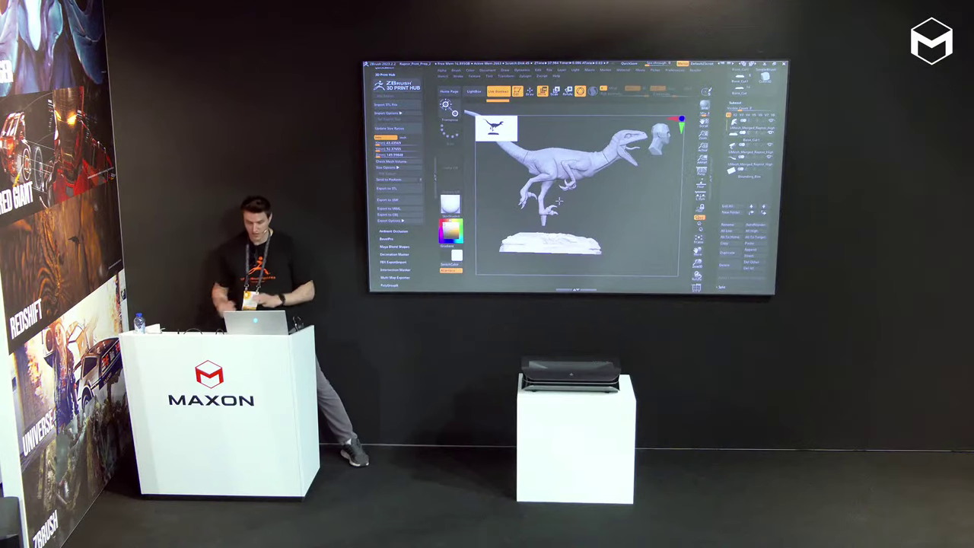
Select the raptor's body piece and rename its subtool as MAin_Final_Final_Fainl_cut.
{"action": "left_click", "coordinate": [560, 159], "text": "alt"}
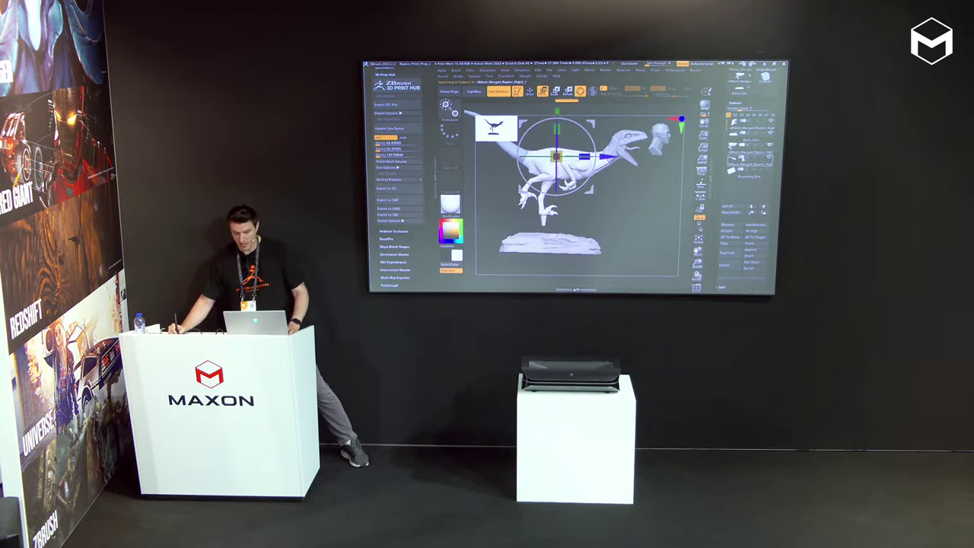
{"action": "left_click", "coordinate": [731, 225]}
{"action": "type", "text": "MAin_Final_"}
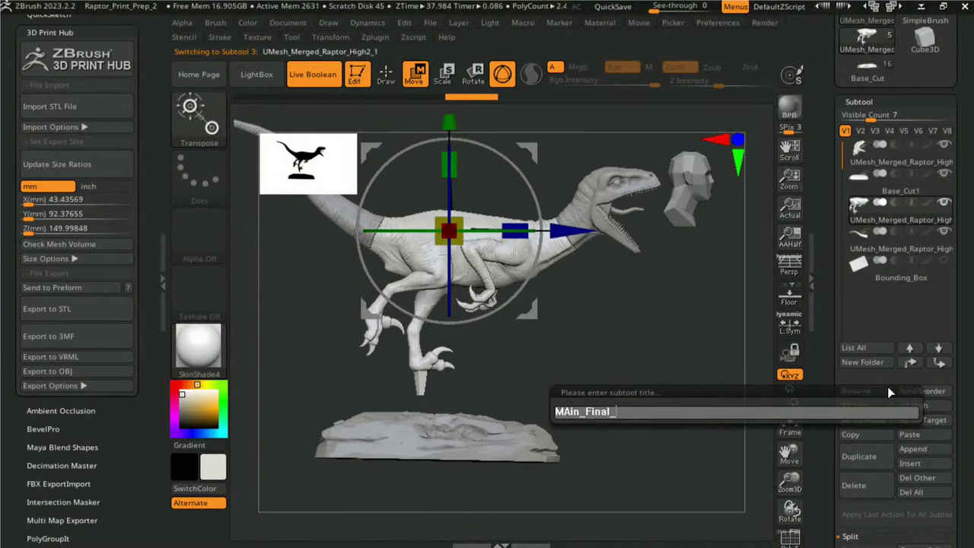
{"action": "type", "text": "Final_Fa"}
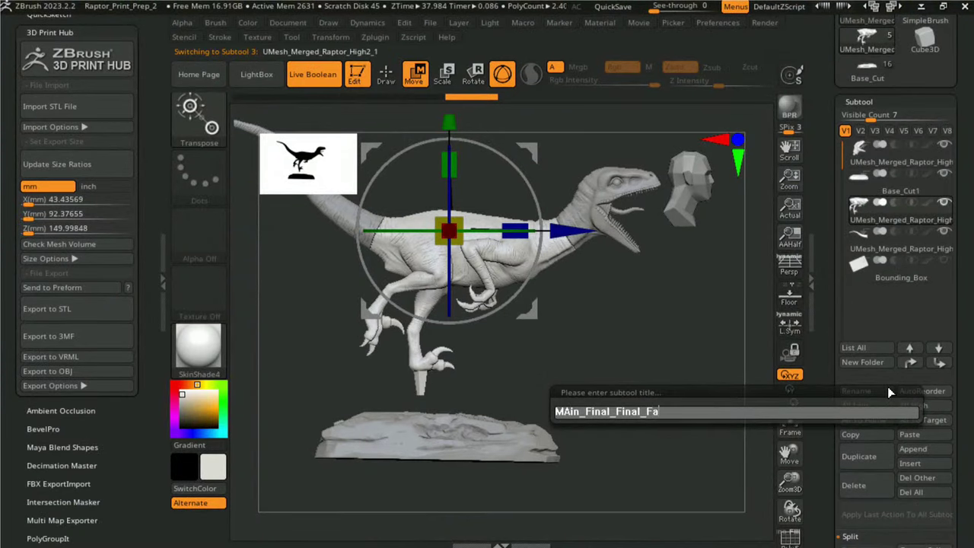
{"action": "type", "text": "inl_cut"}
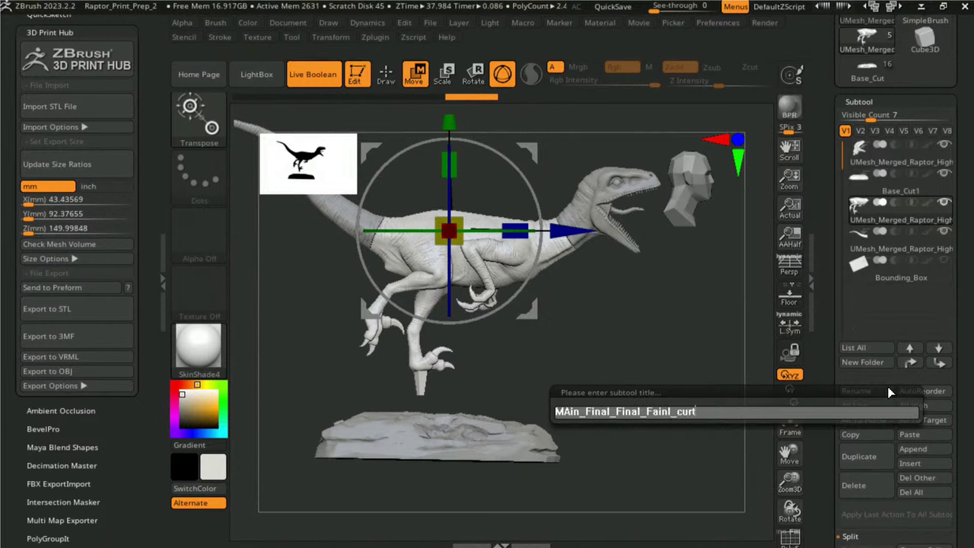
{"action": "key", "text": "Return"}
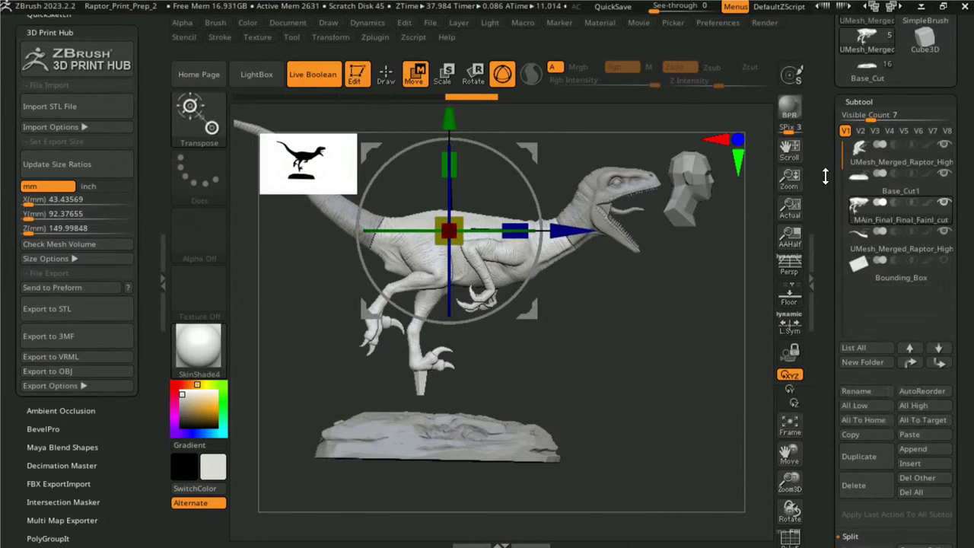
Duplicate the MAin_Final_Final_Fainl_cut body subtool and reorder the copy below the tail piece.
{"action": "key", "text": "q"}
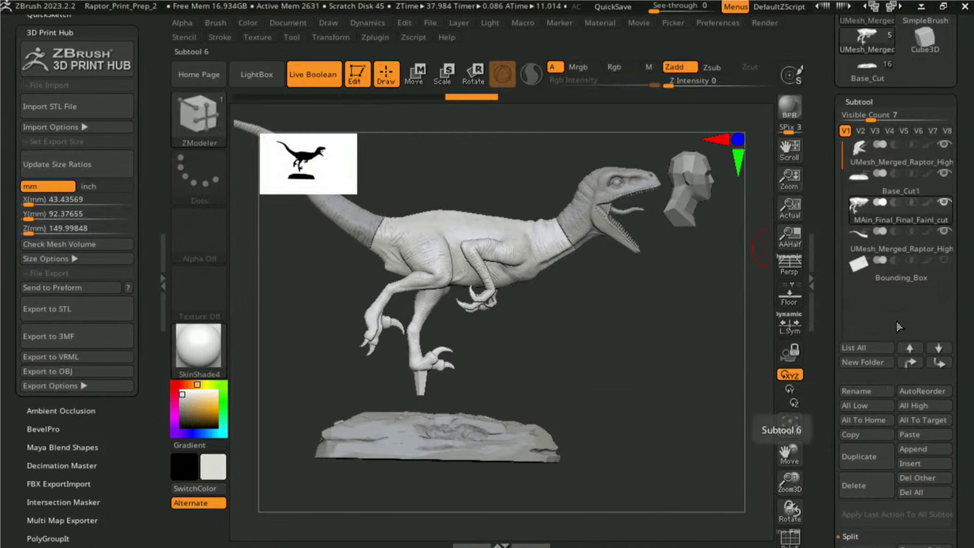
{"action": "key", "text": "ctrl"}
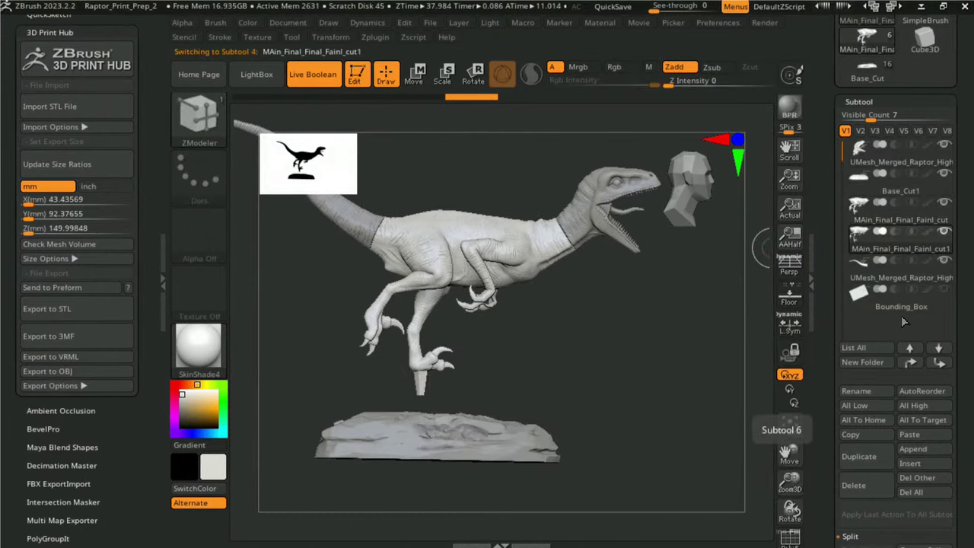
{"action": "mouse_move", "coordinate": [895, 284]}
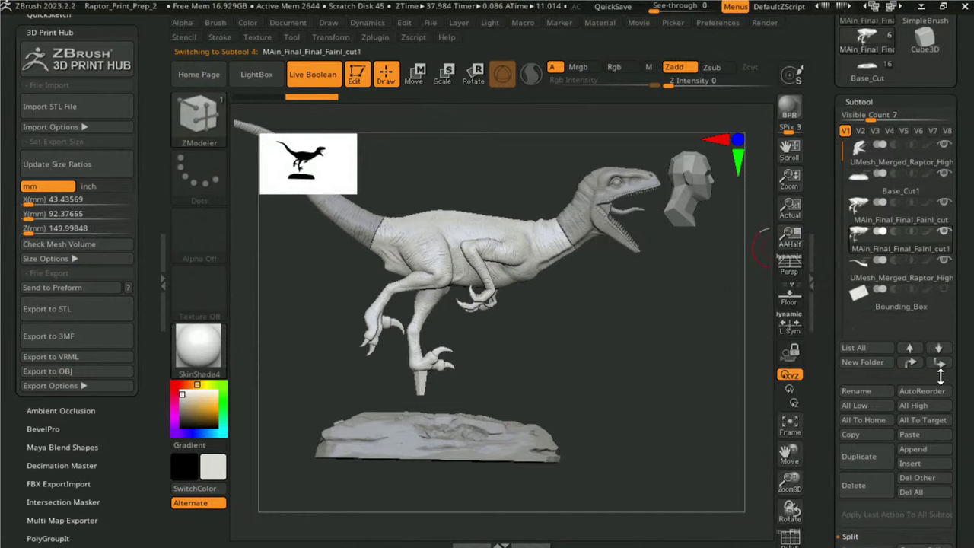
{"action": "left_click", "coordinate": [939, 362]}
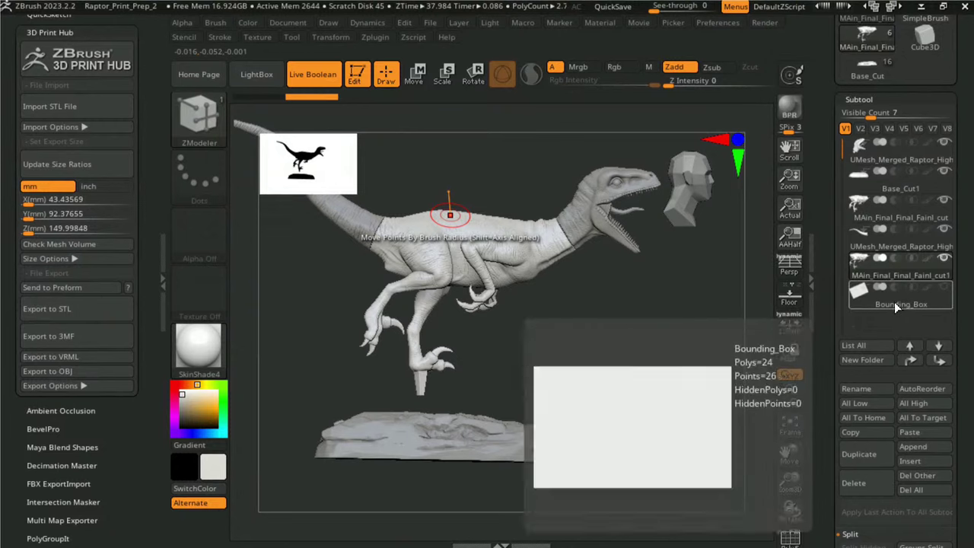
Create a new subtool folder named Cut_Base that holds the duplicated body piece.
{"action": "left_click", "coordinate": [899, 295]}
{"action": "type", "text": "Cu"}
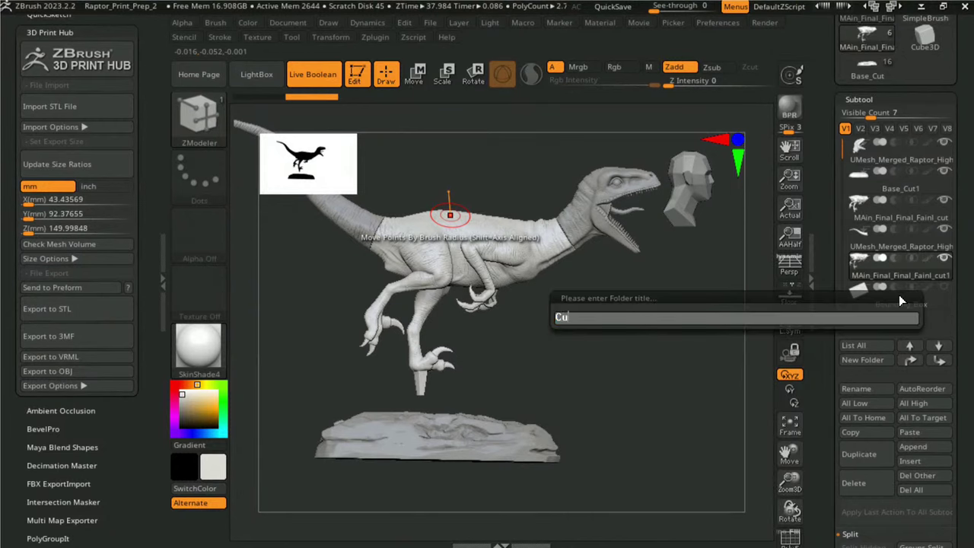
{"action": "type", "text": "t_Bacse"}
{"action": "key", "text": "Return"}
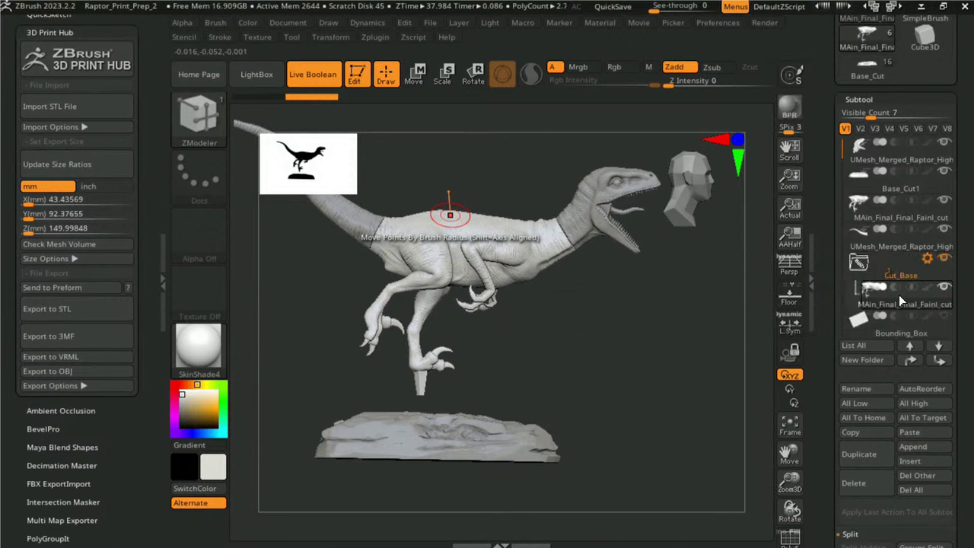
Hide the head, base, original body and tail subtools, leaving only the body copy in the Cut_Base folder visible.
{"action": "left_click", "coordinate": [946, 144]}
{"action": "mouse_move", "coordinate": [949, 238]}
{"action": "key", "text": "shift"}
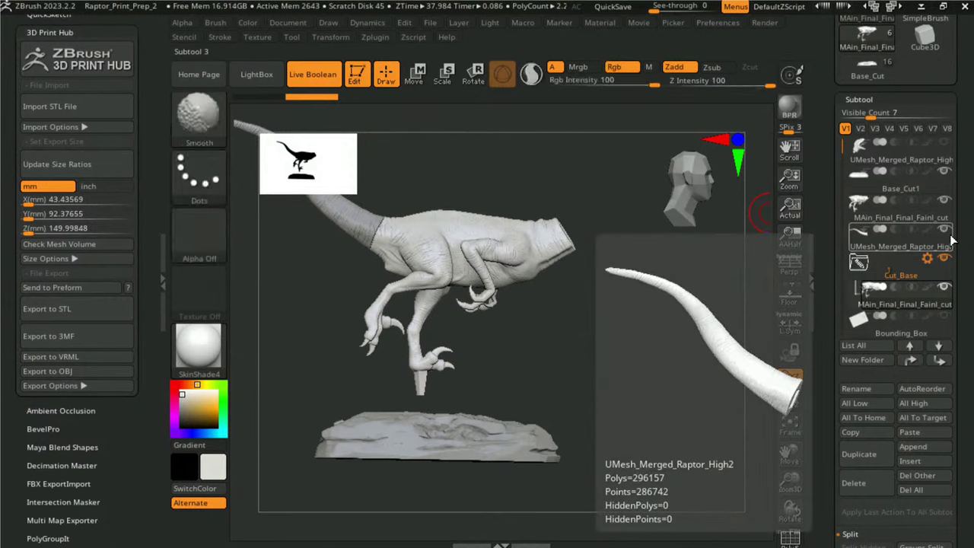
{"action": "left_click", "coordinate": [944, 231], "text": "shift"}
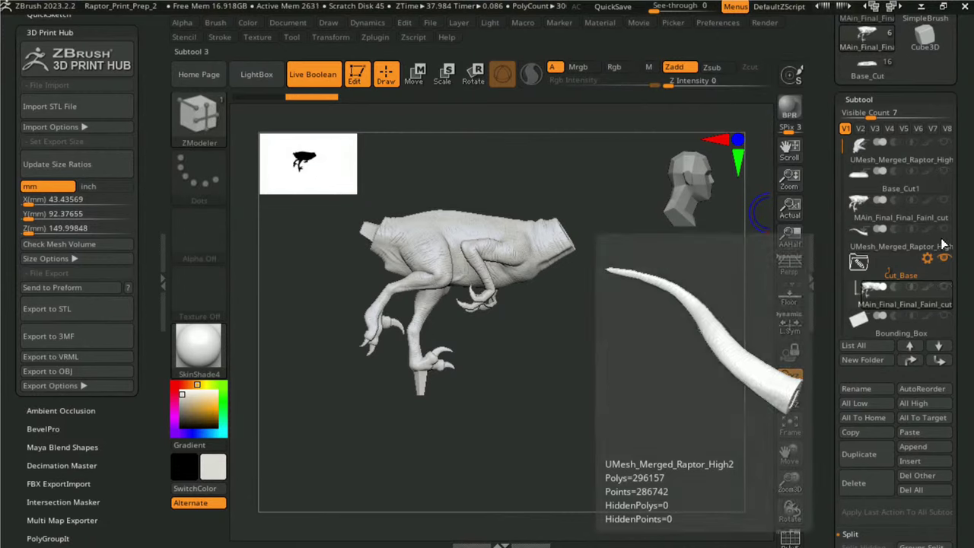
{"action": "left_click", "coordinate": [949, 302]}
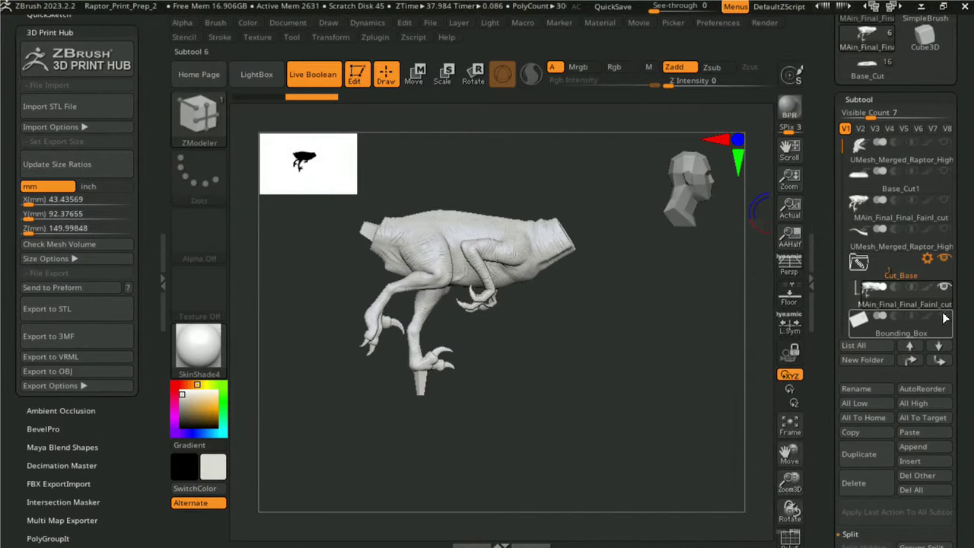
{"action": "mouse_move", "coordinate": [906, 337]}
{"action": "left_click", "coordinate": [949, 318]}
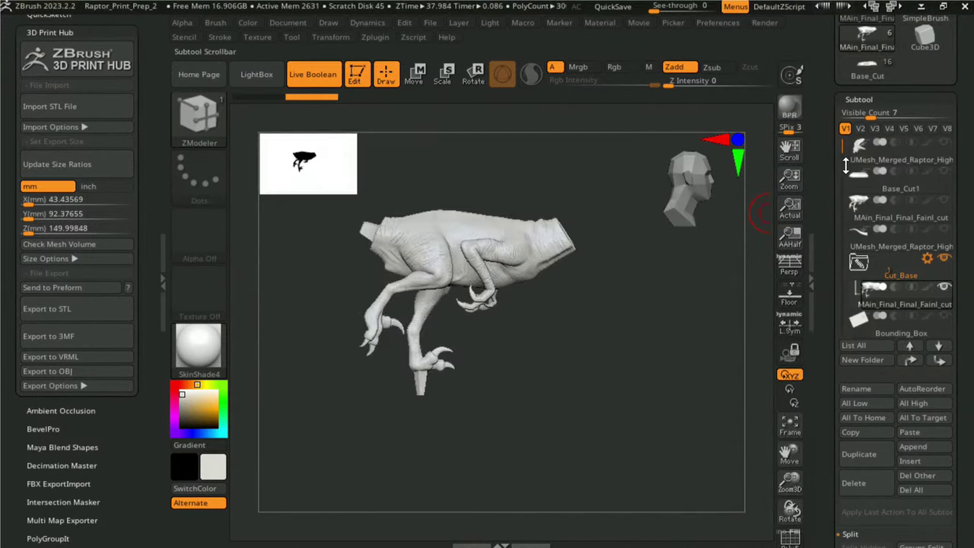
Select Base_Cut1 and move it down the subtool list into the Cut_Base folder above the body copy.
{"action": "left_click", "coordinate": [872, 181]}
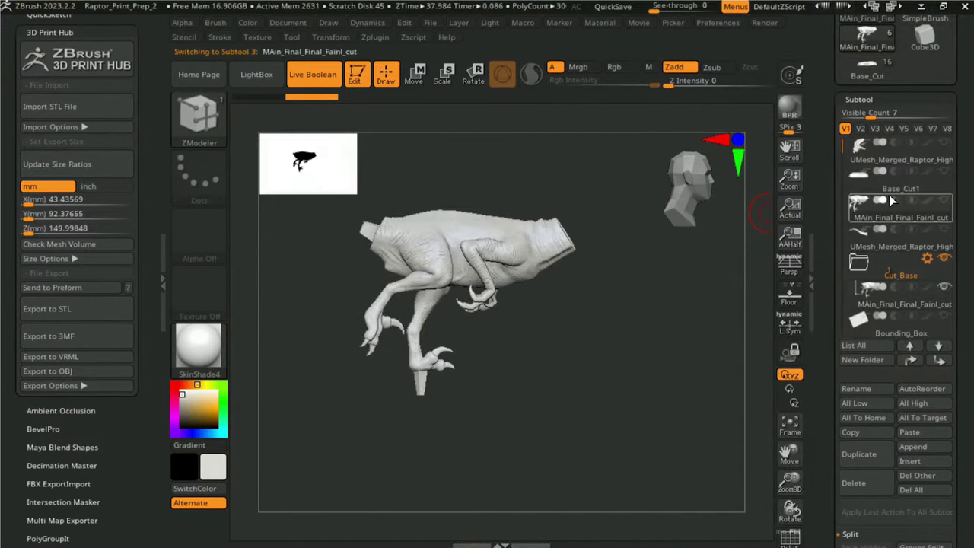
{"action": "left_click", "coordinate": [944, 359]}
{"action": "left_click", "coordinate": [944, 360]}
{"action": "left_click", "coordinate": [943, 360]}
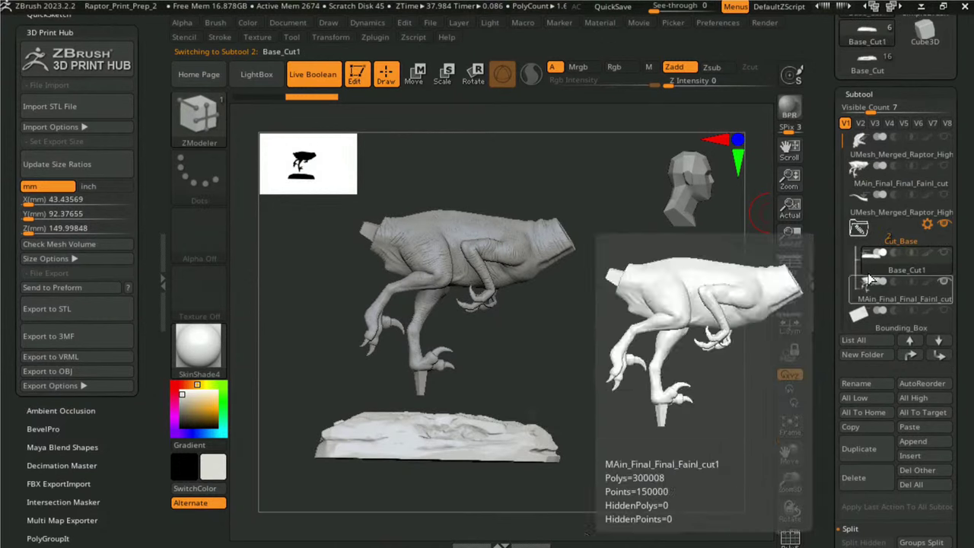
{"action": "mouse_move", "coordinate": [890, 268]}
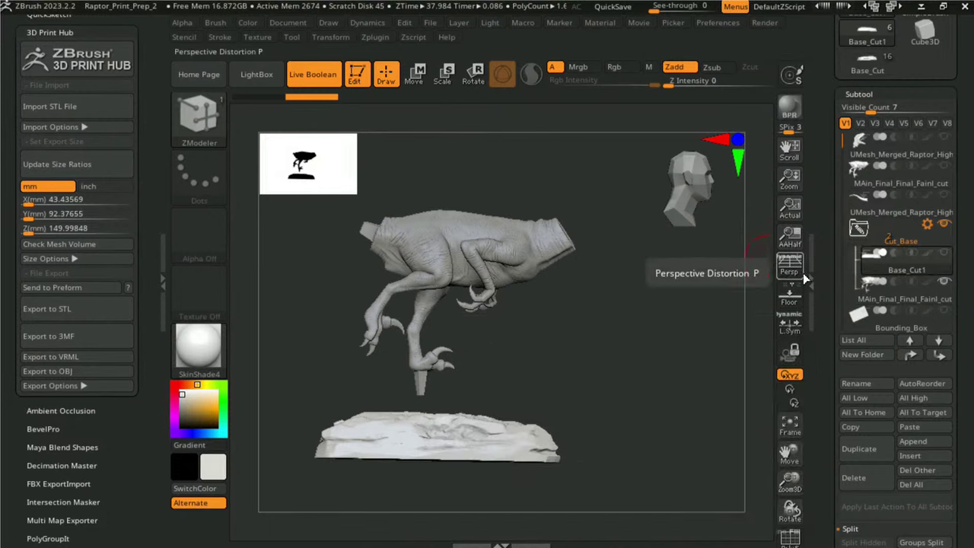
Show the transform gizmo for Base_Cut1 and centre it on the base mesh with its axes aligned.
{"action": "left_click_drag", "start_coordinate": [594, 337], "coordinate": [520, 403]}
{"action": "key", "text": "w"}
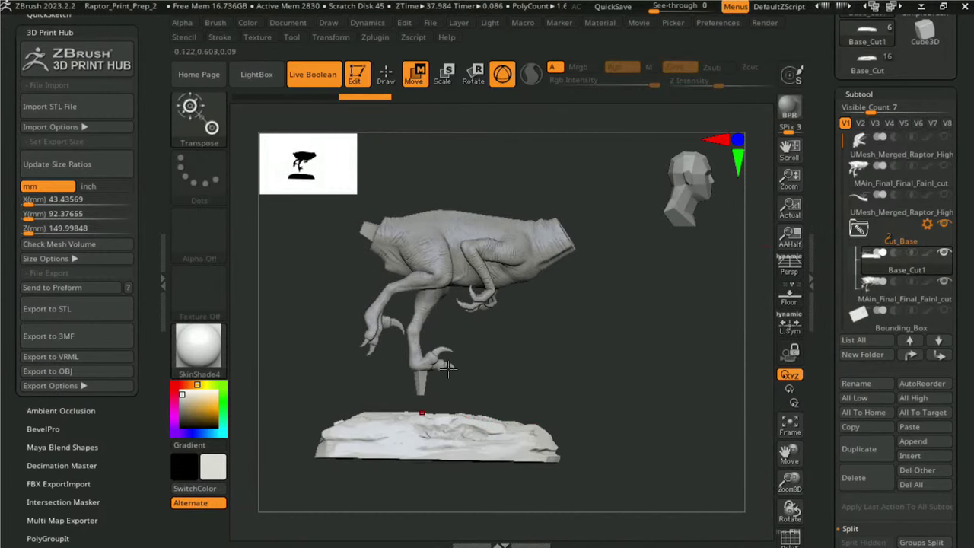
{"action": "left_click", "coordinate": [457, 419]}
{"action": "left_click", "coordinate": [487, 260]}
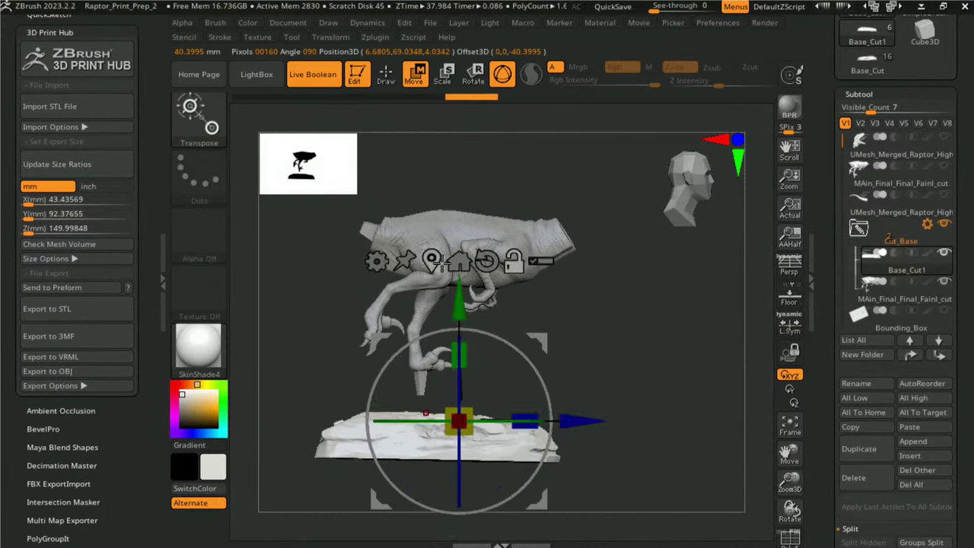
{"action": "left_click", "coordinate": [458, 259]}
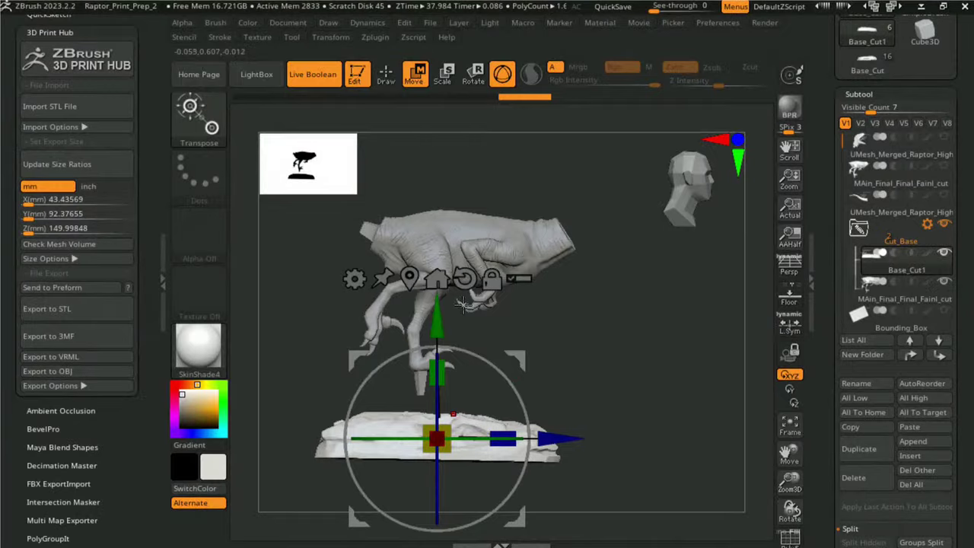
Raise Base_Cut1 vertically by about 0.0084 so it sits slightly closer to the raptor's foot.
{"action": "left_click_drag", "start_coordinate": [462, 305], "coordinate": [707, 407]}
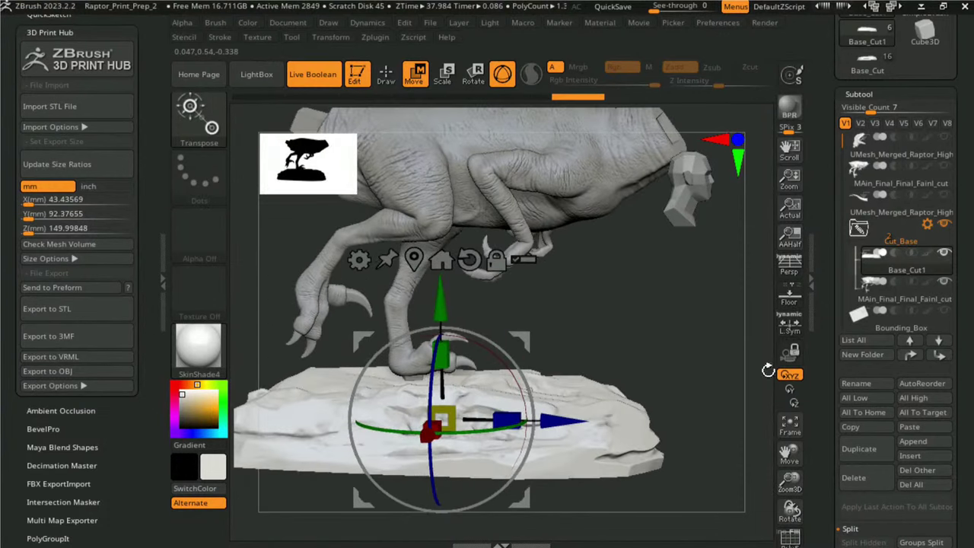
{"action": "left_click_drag", "start_coordinate": [773, 457], "coordinate": [583, 341]}
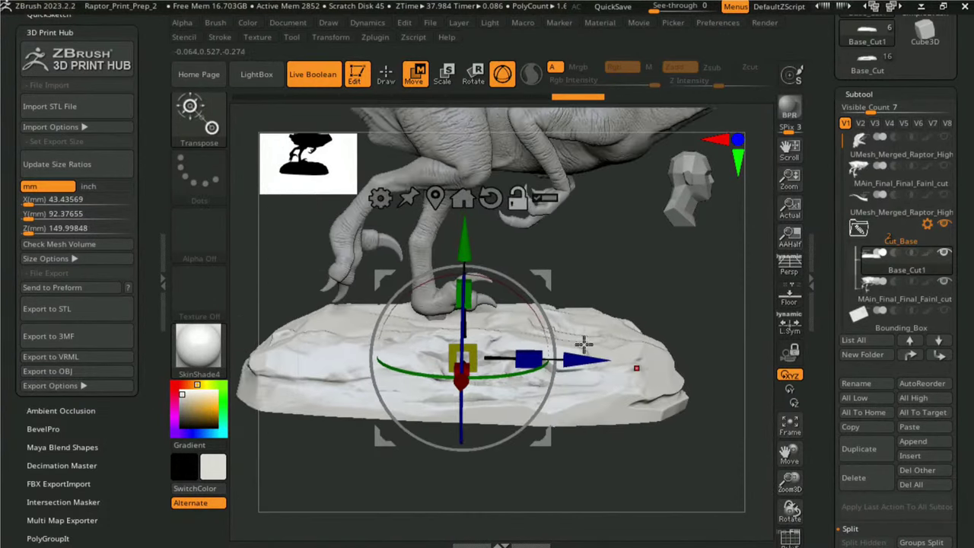
{"action": "left_click_drag", "start_coordinate": [465, 232], "coordinate": [464, 229]}
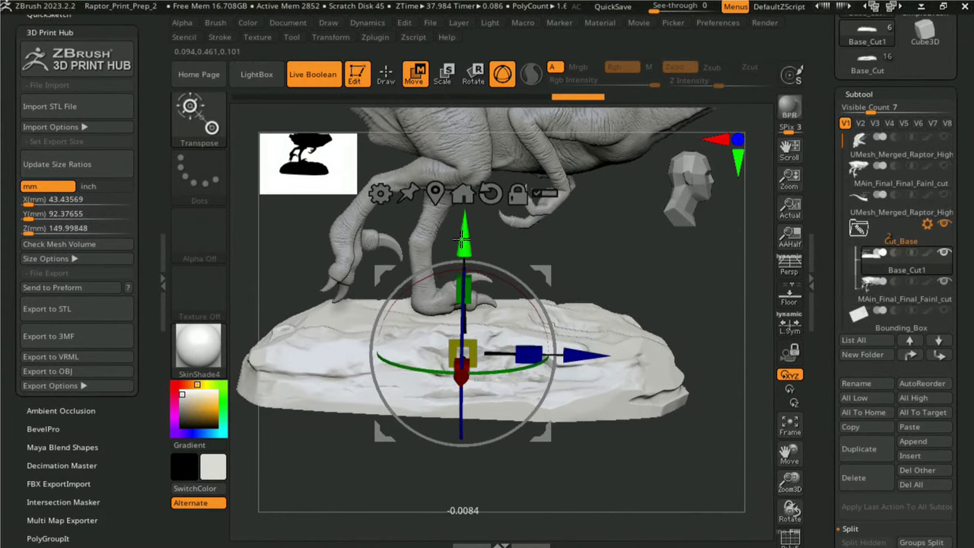
{"action": "left_click", "coordinate": [163, 283]}
{"action": "mouse_move", "coordinate": [491, 259]}
{"action": "left_mouse_down"}
{"action": "mouse_move", "coordinate": [541, 244]}
{"action": "mouse_move", "coordinate": [535, 236]}
{"action": "mouse_move", "coordinate": [541, 241]}
{"action": "mouse_move", "coordinate": [557, 205]}
{"action": "mouse_move", "coordinate": [529, 250]}
{"action": "left_mouse_up"}
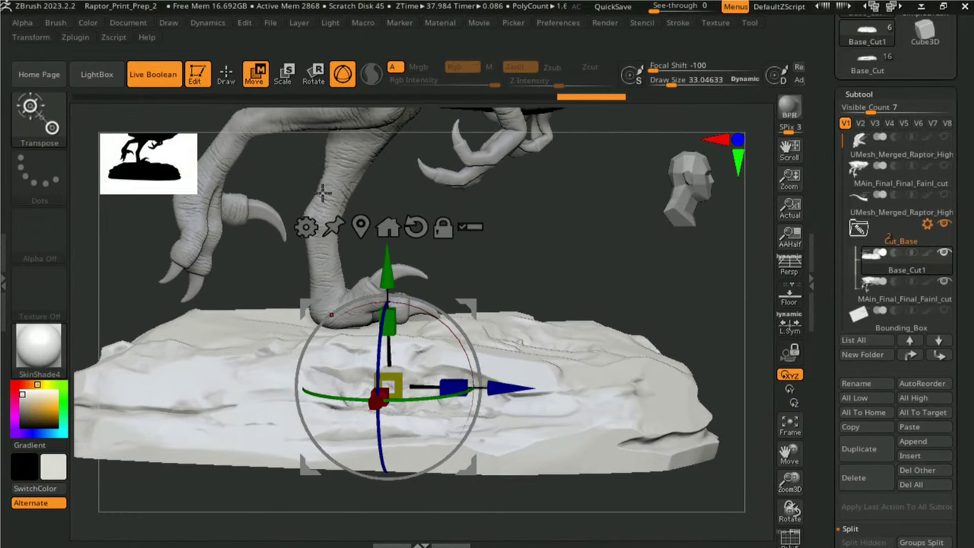
Select the body copy in the Cut_Base folder with the ZModeler brush active and apply a slight Inflate deformation to it.
{"action": "key", "text": "b"}
{"action": "key", "text": "z"}
{"action": "key", "text": "m"}
{"action": "left_click", "coordinate": [345, 190], "text": "alt"}
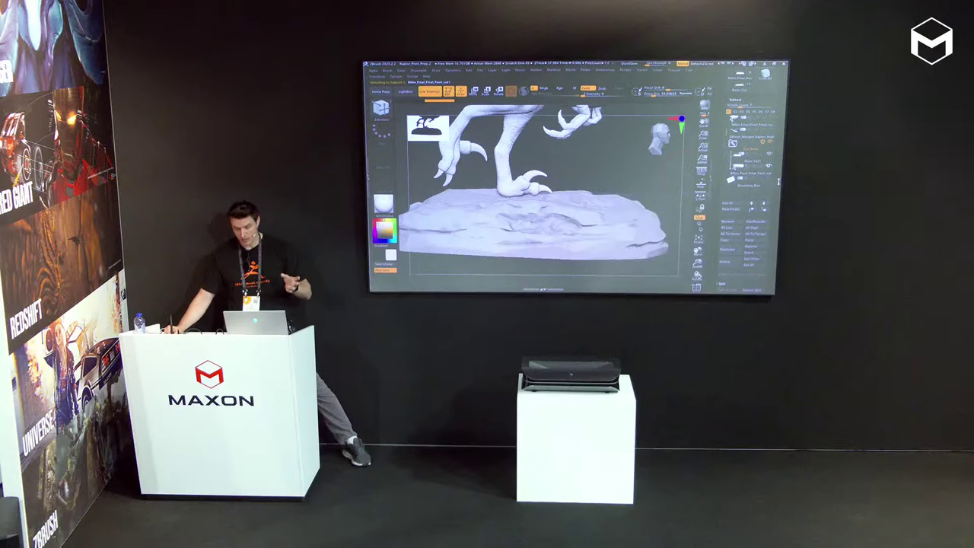
{"action": "scroll", "coordinate": [761, 190], "scroll_direction": "down", "scroll_amount": 5}
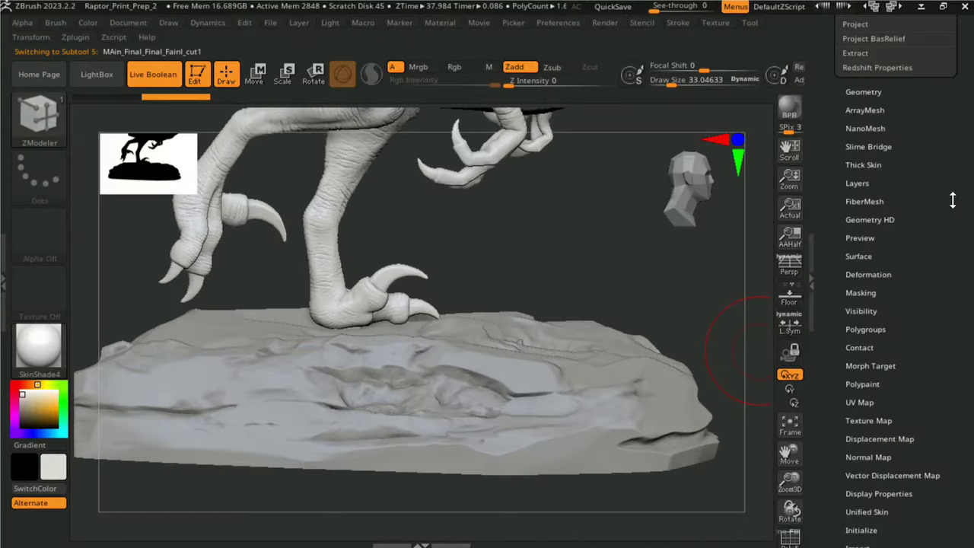
{"action": "scroll", "coordinate": [905, 320], "scroll_direction": "down", "scroll_amount": 3}
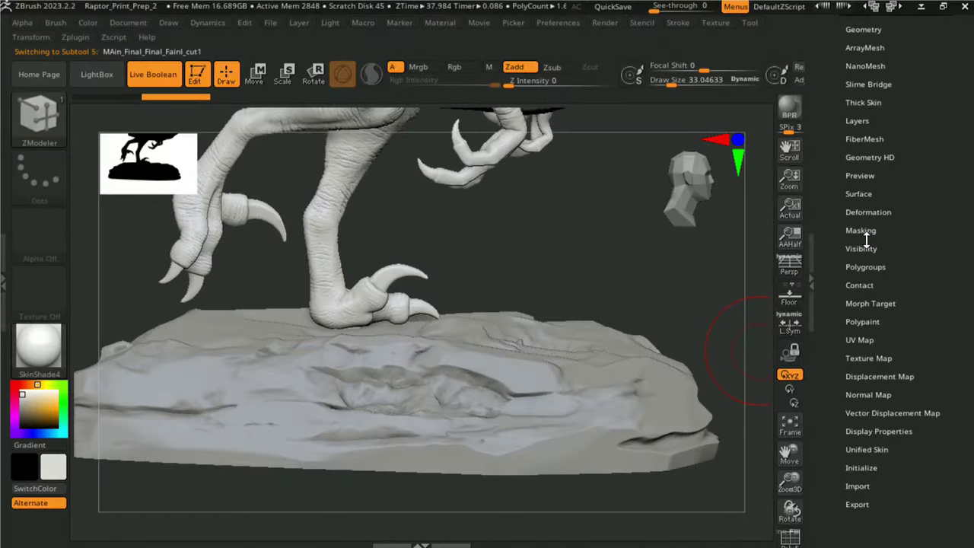
{"action": "left_click", "coordinate": [868, 212]}
{"action": "key", "text": "shift"}
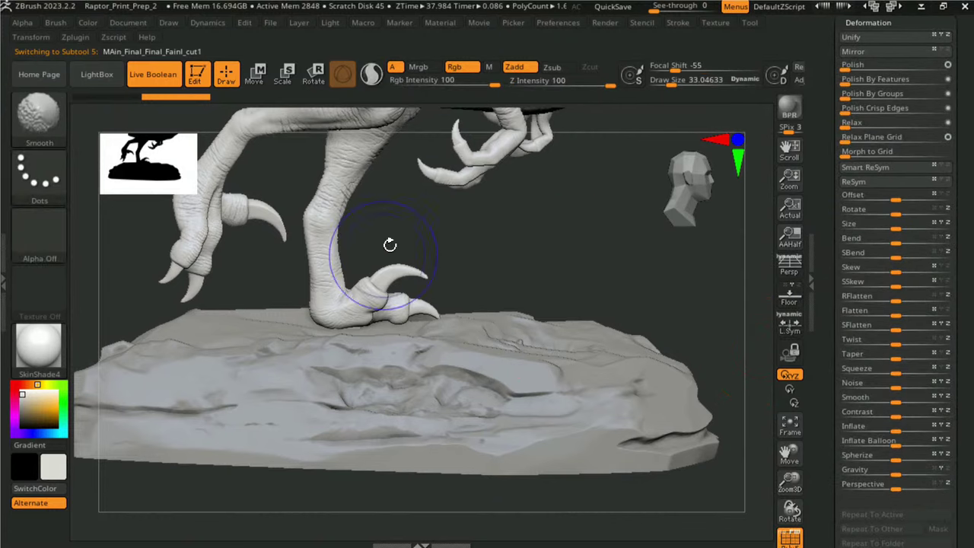
{"action": "scroll", "coordinate": [587, 300], "scroll_direction": "up", "scroll_amount": 4}
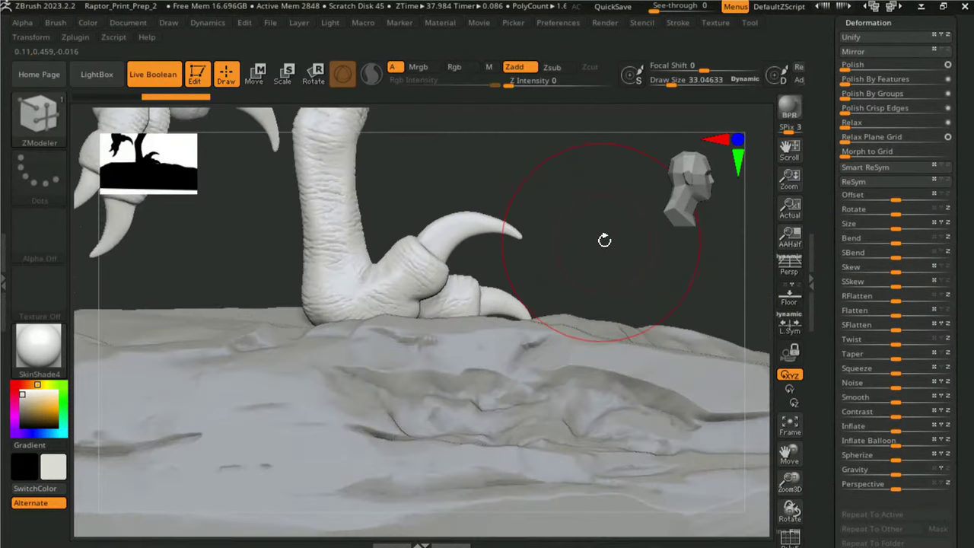
{"action": "scroll", "coordinate": [593, 242], "scroll_direction": "up", "scroll_amount": 2}
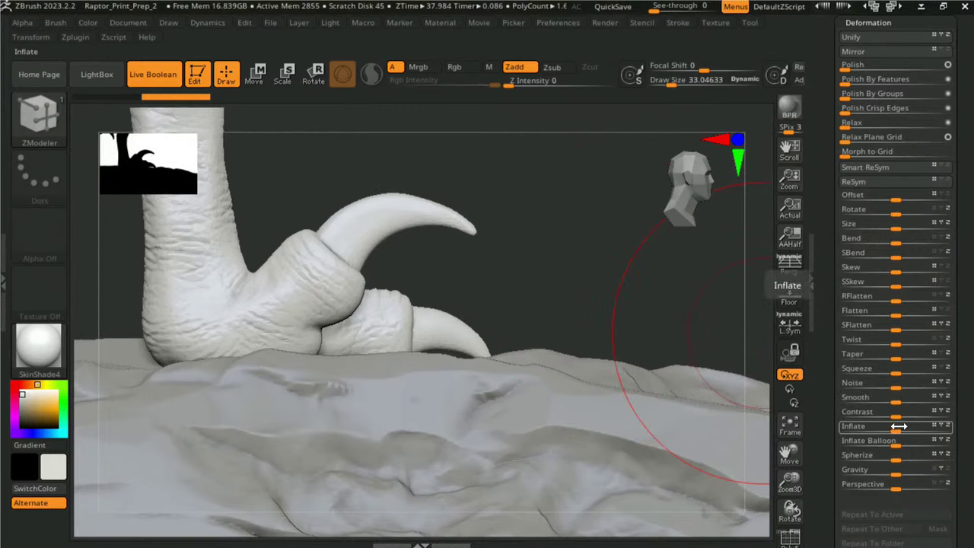
{"action": "left_click_drag", "start_coordinate": [896, 426], "coordinate": [895, 426]}
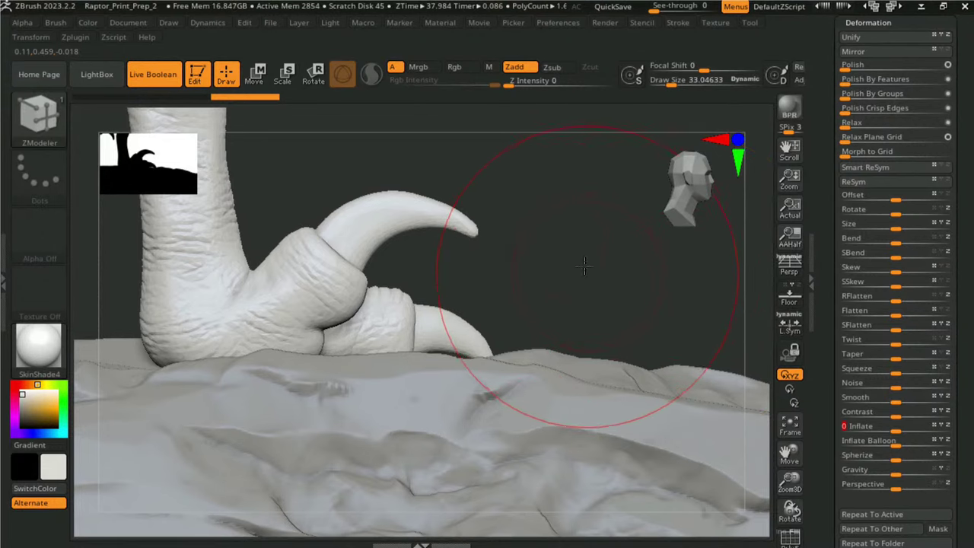
Set the body copy in the Cut_Base folder to subtract from the base and inspect the previewed foot socket.
{"action": "scroll", "coordinate": [571, 251], "scroll_direction": "down", "scroll_amount": 3}
{"action": "scroll", "coordinate": [567, 249], "scroll_direction": "down", "scroll_amount": 2}
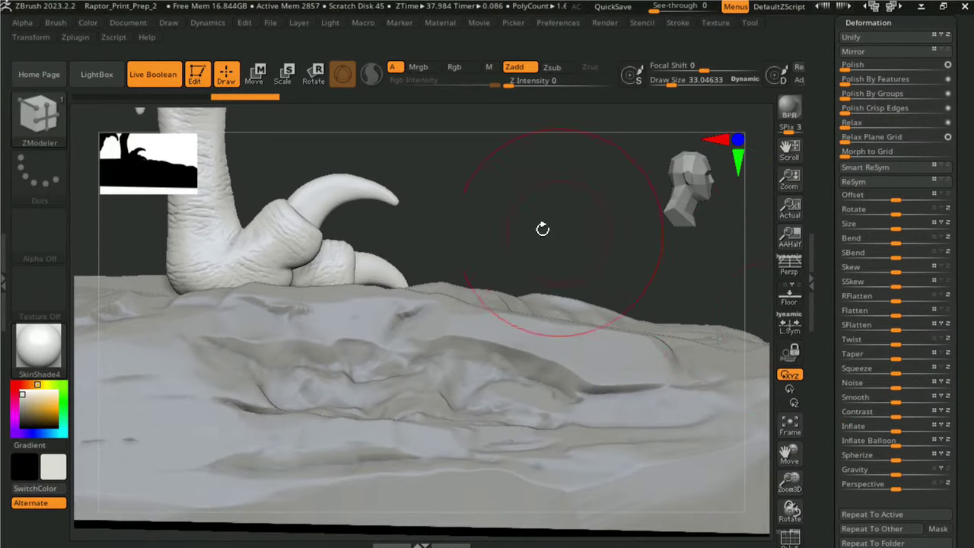
{"action": "left_click_drag", "start_coordinate": [541, 228], "coordinate": [615, 209]}
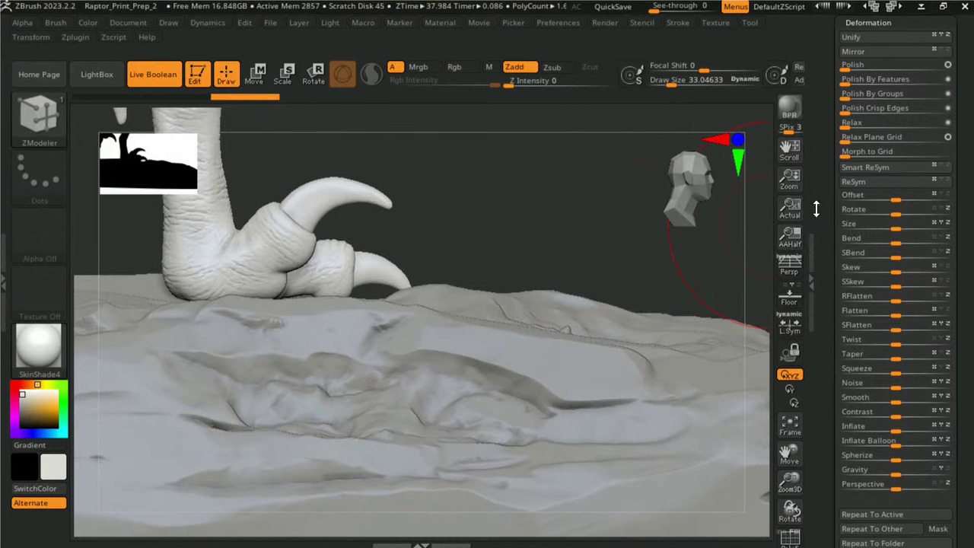
{"action": "scroll", "coordinate": [594, 230], "scroll_direction": "down", "scroll_amount": 1}
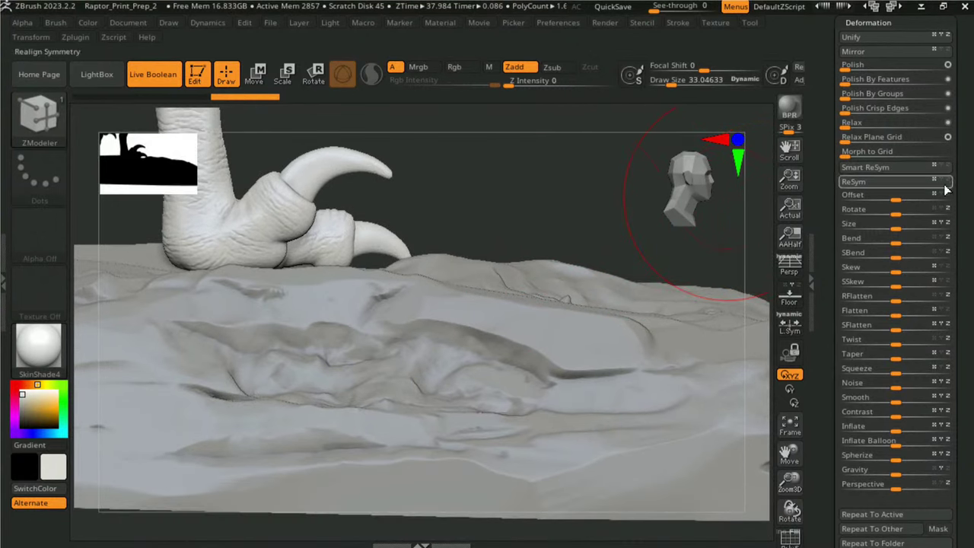
{"action": "scroll", "coordinate": [854, 110], "scroll_direction": "up", "scroll_amount": 5}
{"action": "left_click", "coordinate": [859, 87]}
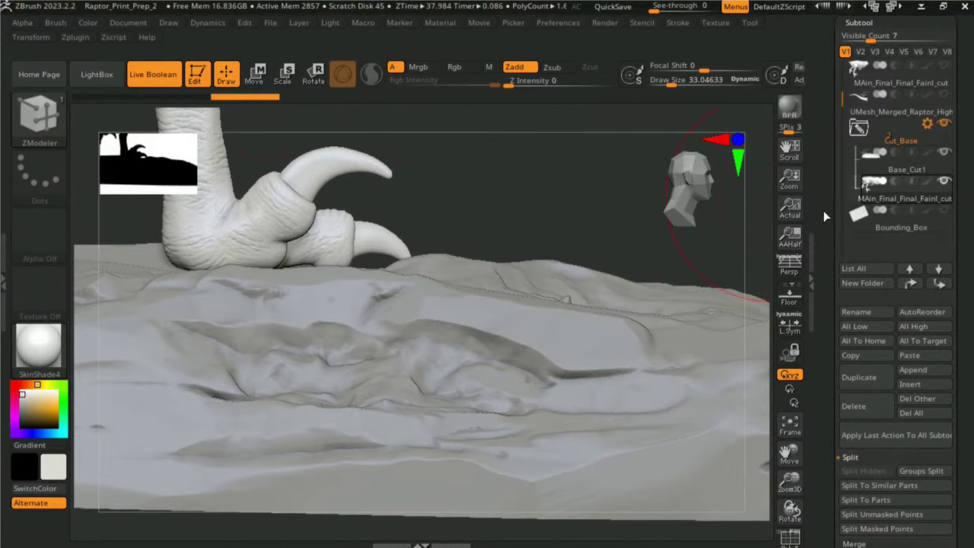
{"action": "left_click", "coordinate": [895, 181]}
{"action": "left_click_drag", "start_coordinate": [467, 226], "coordinate": [282, 300]}
{"action": "right_click_drag", "start_coordinate": [282, 299], "coordinate": [344, 280]}
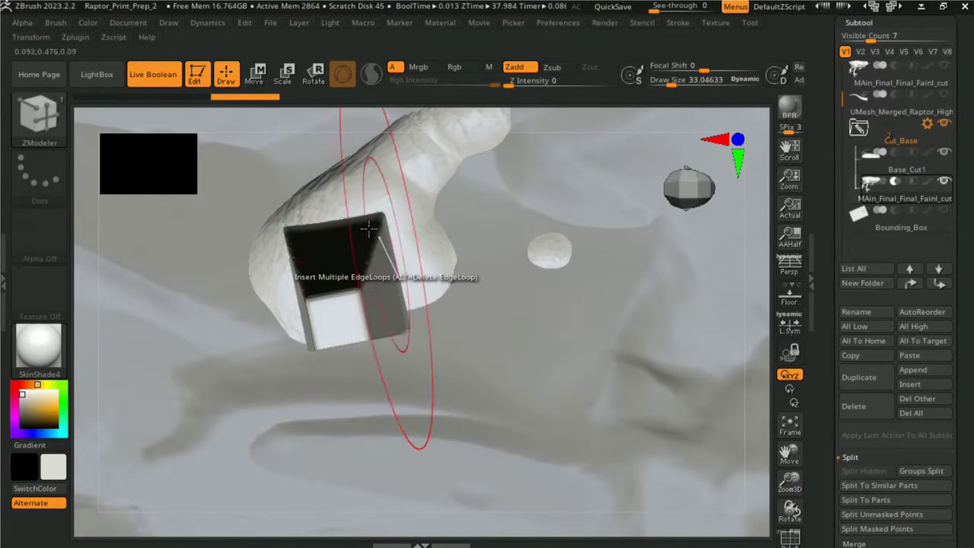
{"action": "right_click_drag", "start_coordinate": [394, 237], "coordinate": [455, 199]}
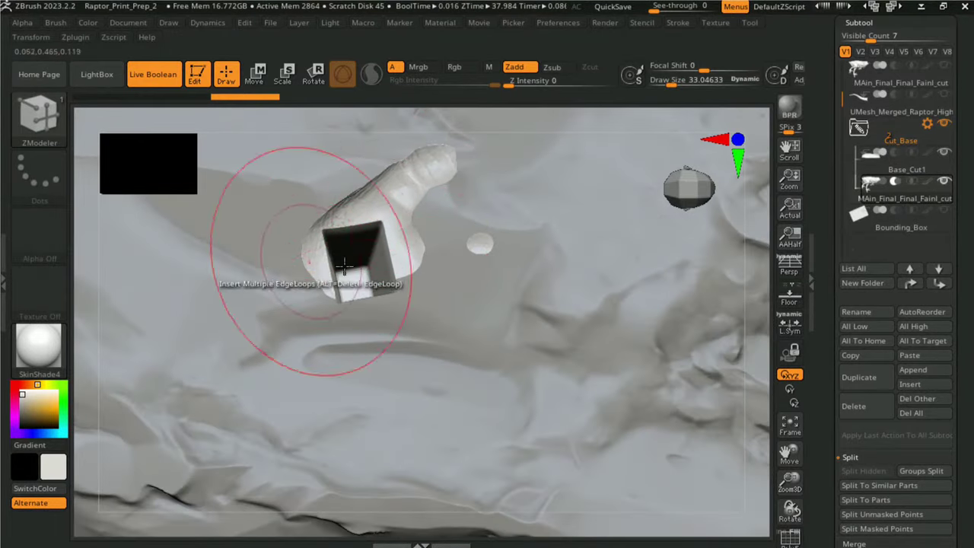
{"action": "mouse_move", "coordinate": [379, 236]}
{"action": "right_mouse_down"}
{"action": "mouse_move", "coordinate": [402, 229]}
{"action": "mouse_move", "coordinate": [429, 246]}
{"action": "mouse_move", "coordinate": [446, 385]}
{"action": "mouse_move", "coordinate": [502, 301]}
{"action": "mouse_move", "coordinate": [487, 221]}
{"action": "mouse_move", "coordinate": [714, 191]}
{"action": "right_mouse_up"}
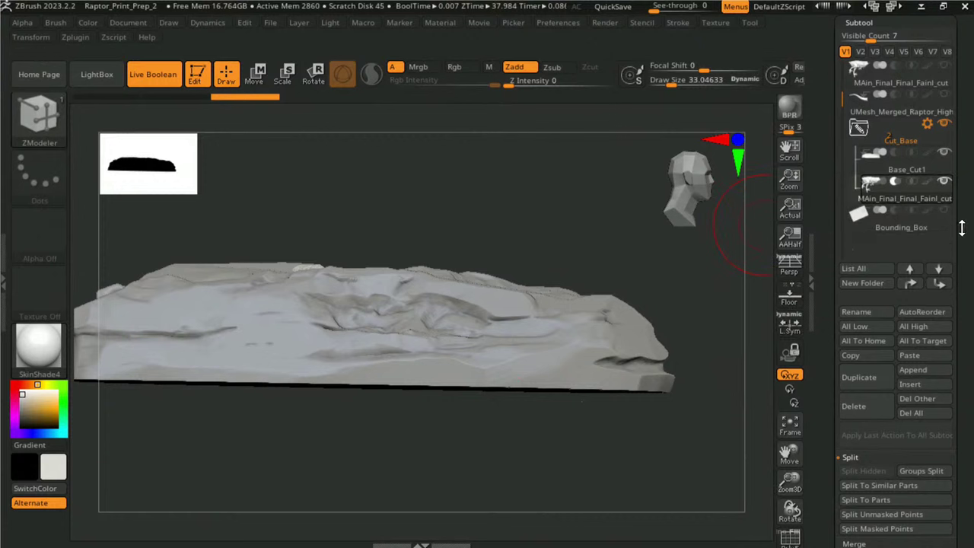
Run Boolean Folder on Cut_Base, select the resulting base mesh and inspect its square socket.
{"action": "scroll", "coordinate": [906, 182], "scroll_direction": "up", "scroll_amount": 1}
{"action": "left_click", "coordinate": [928, 139]}
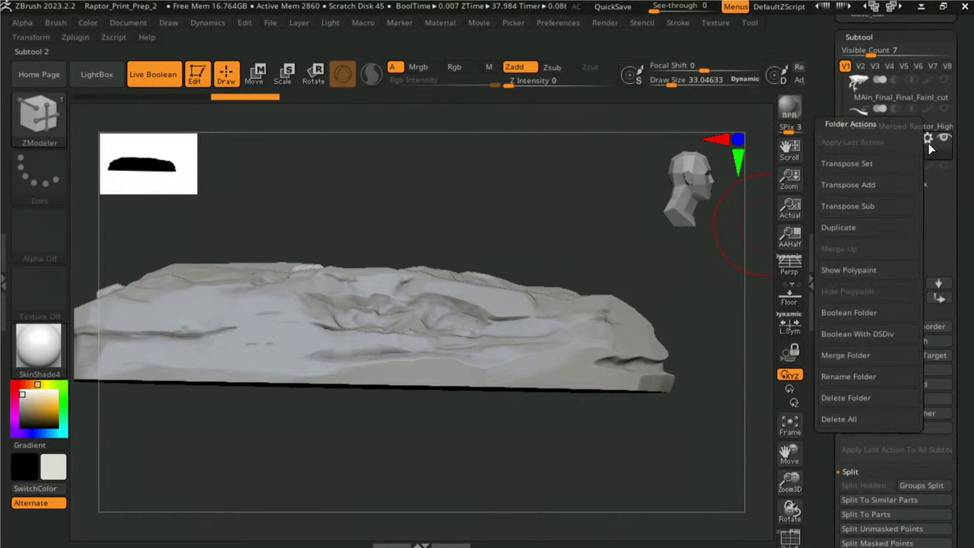
{"action": "left_click", "coordinate": [875, 313]}
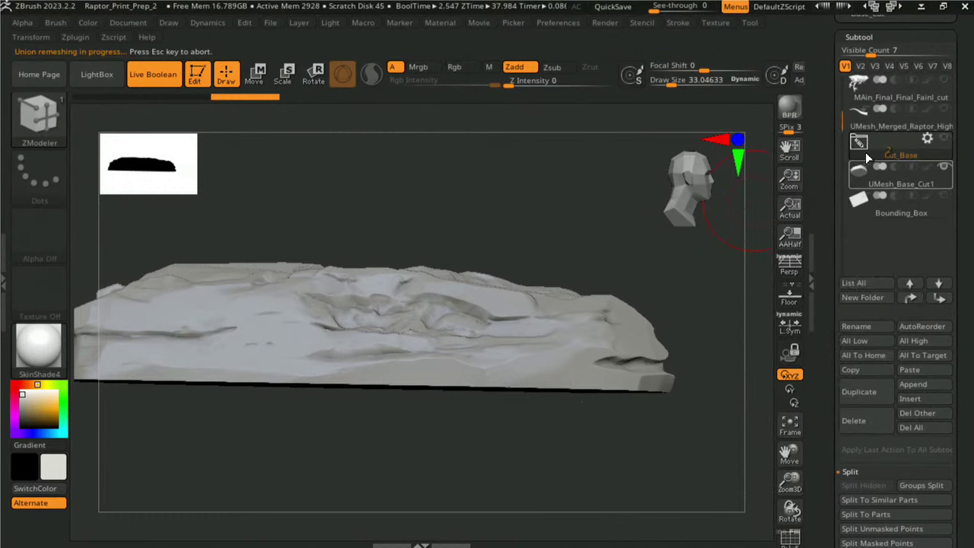
{"action": "left_click_drag", "start_coordinate": [594, 213], "coordinate": [448, 264]}
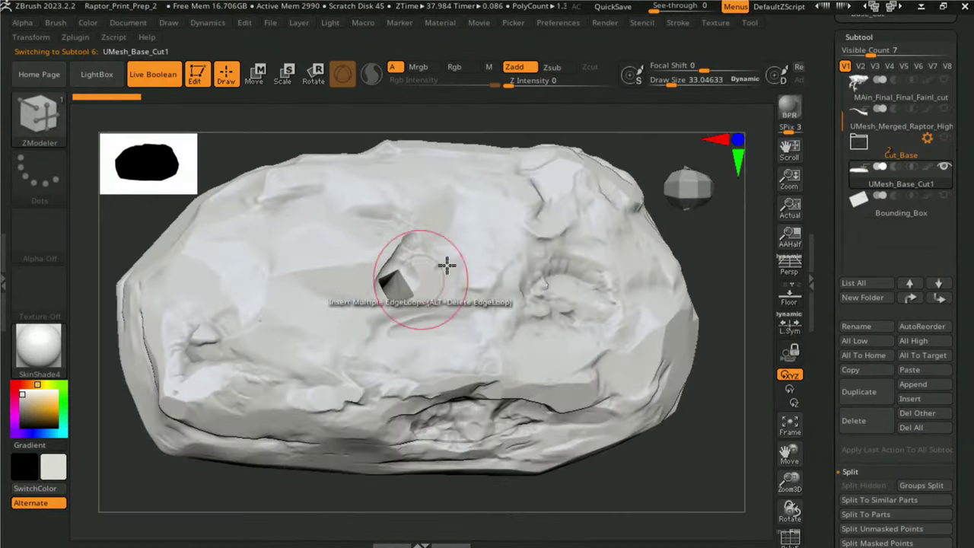
{"action": "left_click_drag", "start_coordinate": [680, 356], "coordinate": [563, 244]}
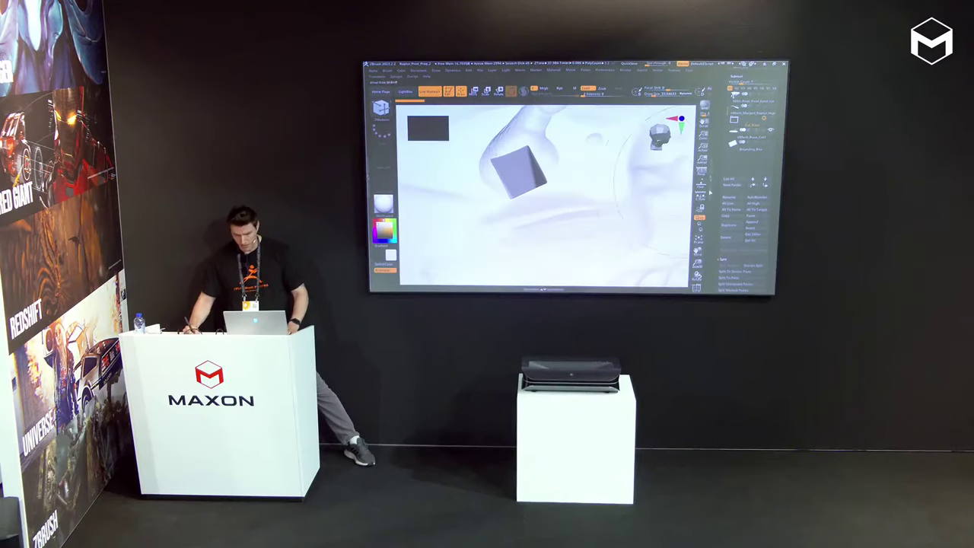
{"action": "key", "text": "f"}
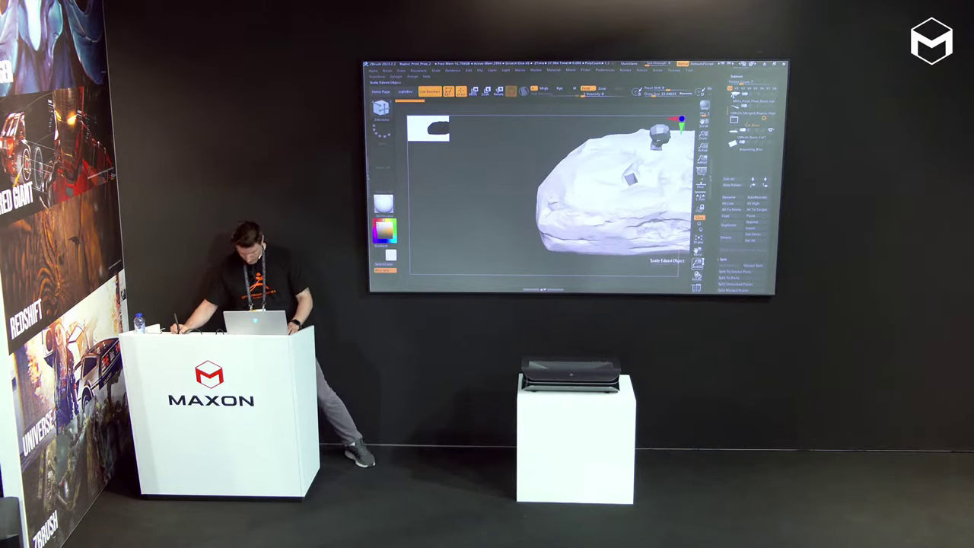
{"action": "left_click", "coordinate": [603, 23]}
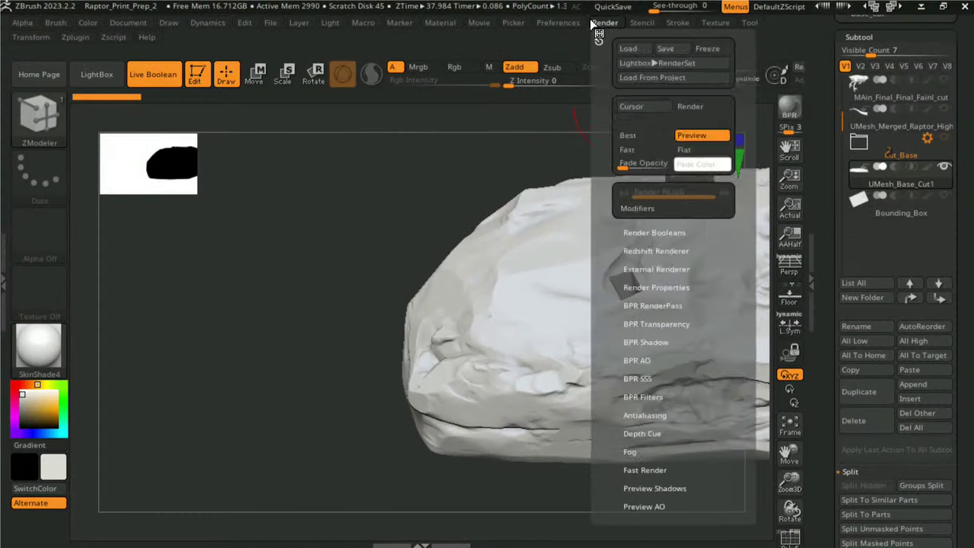
{"action": "left_click", "coordinate": [571, 21]}
{"action": "left_click", "coordinate": [603, 22]}
Show the main raptor body and examine the clearance between its foot peg and the socket in the base.
{"action": "left_click_drag", "start_coordinate": [360, 265], "coordinate": [651, 419]}
{"action": "scroll", "coordinate": [972, 273], "scroll_direction": "down", "scroll_amount": 1}
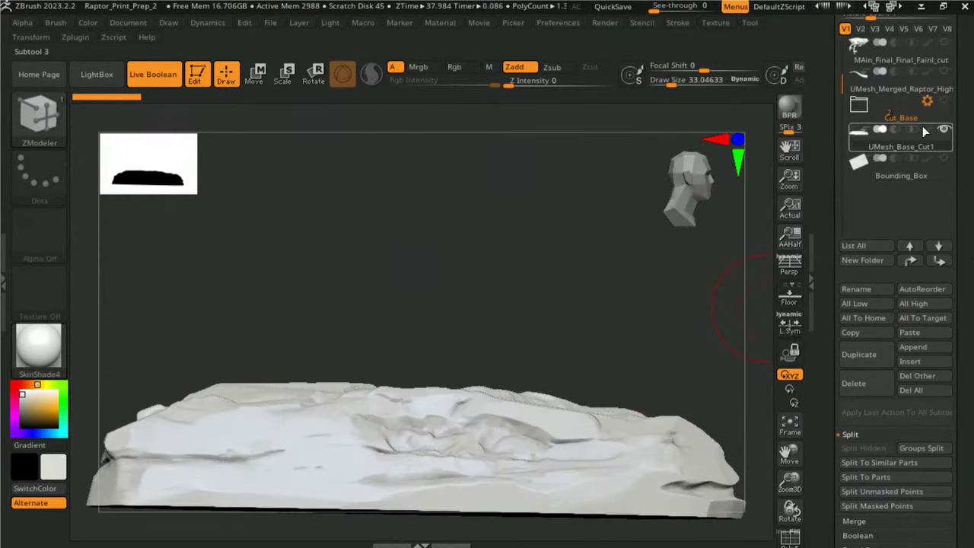
{"action": "left_click", "coordinate": [943, 43]}
{"action": "mouse_move", "coordinate": [526, 282]}
{"action": "left_mouse_down"}
{"action": "mouse_move", "coordinate": [554, 180]}
{"action": "mouse_move", "coordinate": [526, 246]}
{"action": "mouse_move", "coordinate": [560, 306]}
{"action": "mouse_move", "coordinate": [387, 266]}
{"action": "mouse_move", "coordinate": [280, 283]}
{"action": "mouse_move", "coordinate": [448, 350]}
{"action": "mouse_move", "coordinate": [499, 305]}
{"action": "mouse_move", "coordinate": [414, 365]}
{"action": "mouse_move", "coordinate": [294, 298]}
{"action": "mouse_move", "coordinate": [342, 285]}
{"action": "mouse_move", "coordinate": [332, 265]}
{"action": "mouse_move", "coordinate": [337, 279]}
{"action": "left_mouse_up"}
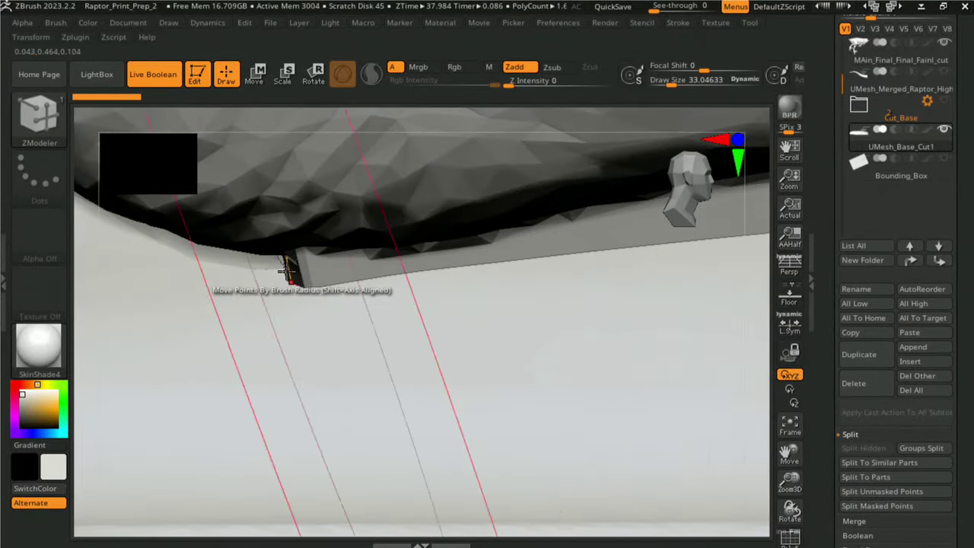
{"action": "scroll", "coordinate": [294, 272], "scroll_direction": "up", "scroll_amount": 5}
{"action": "left_click_drag", "start_coordinate": [352, 338], "coordinate": [272, 253]}
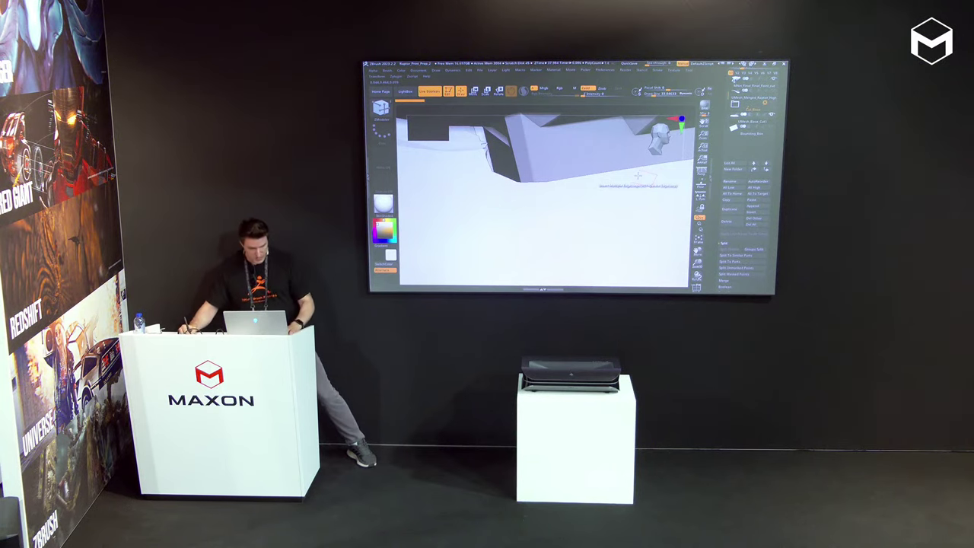
{"action": "left_click_drag", "start_coordinate": [533, 169], "coordinate": [497, 247]}
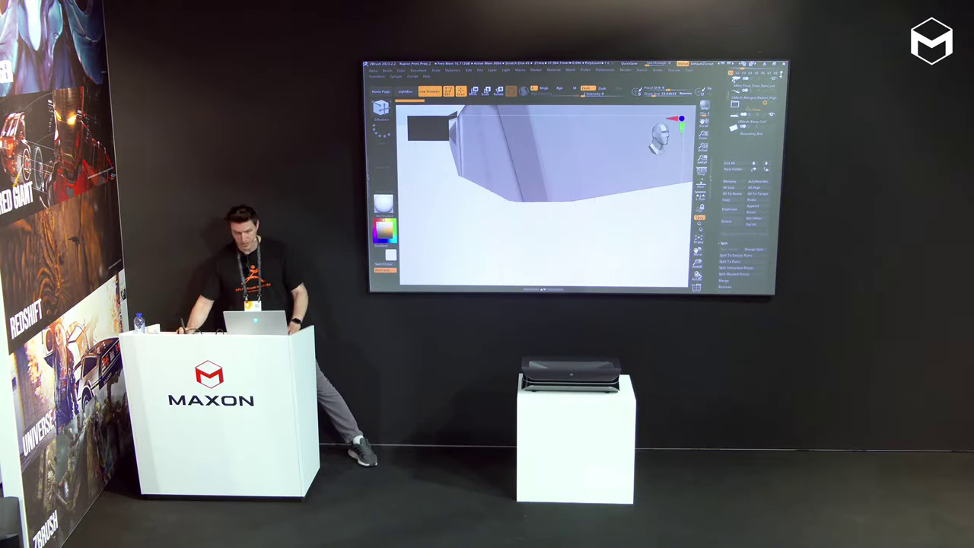
{"action": "left_click", "coordinate": [603, 70]}
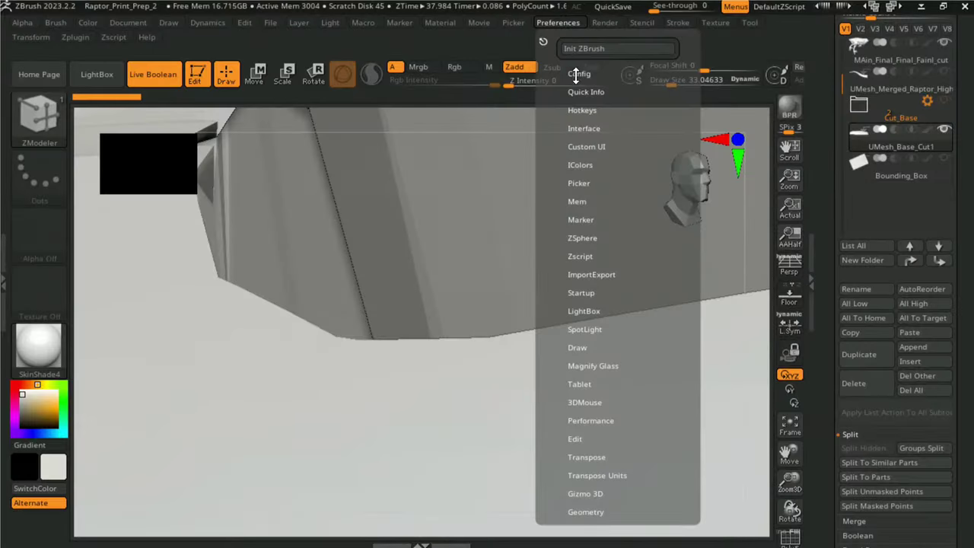
{"action": "left_click", "coordinate": [577, 74]}
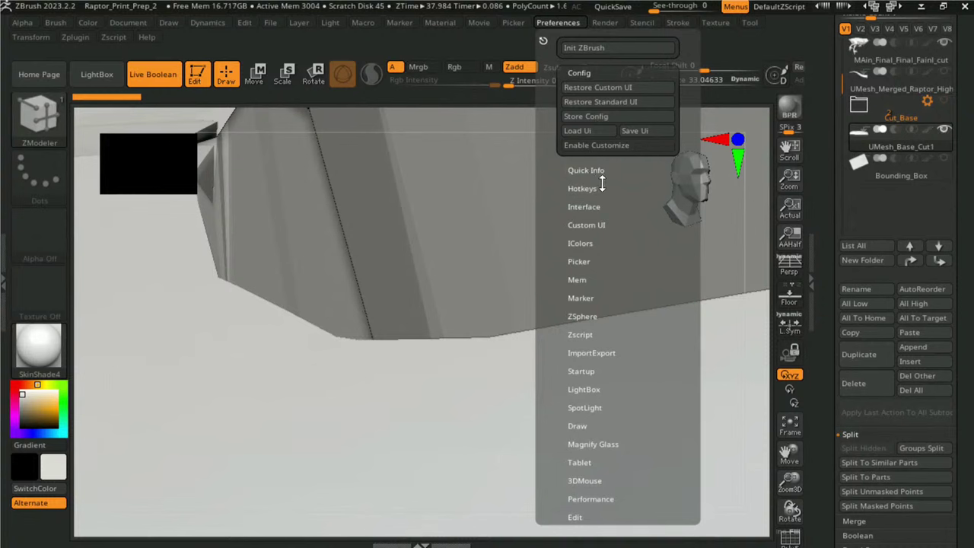
{"action": "left_click", "coordinate": [586, 142]}
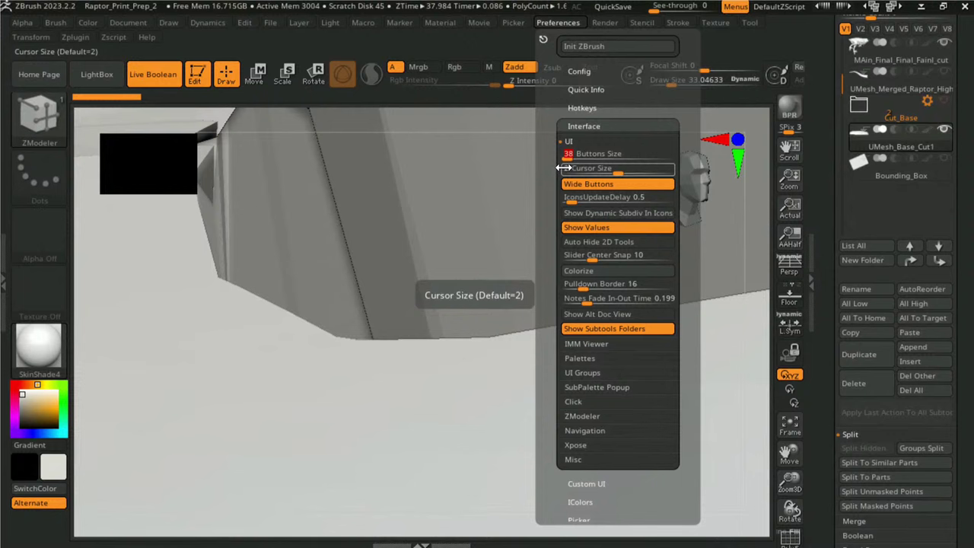
{"action": "left_click", "coordinate": [609, 25]}
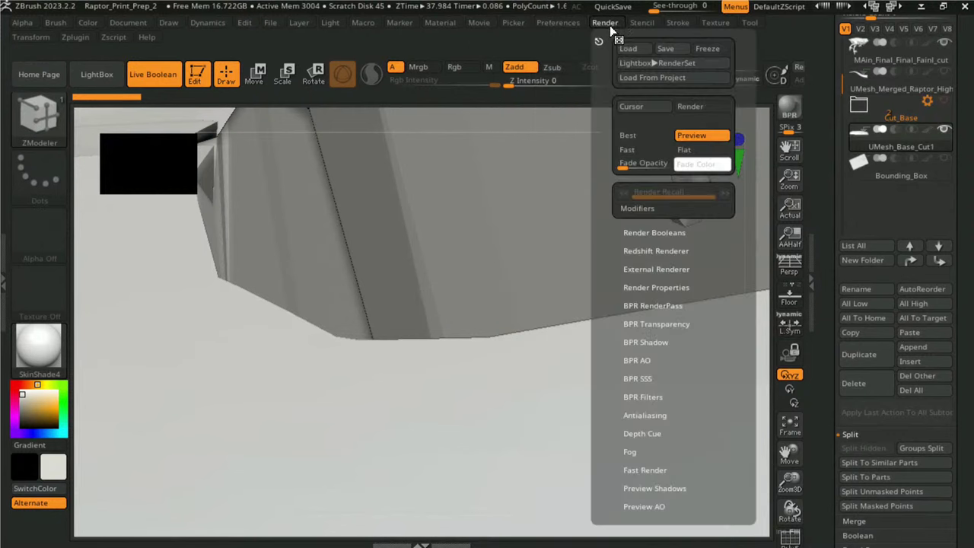
Measure the gap between the foot peg and the socket edge with the Transpose line.
{"action": "left_click_drag", "start_coordinate": [279, 316], "coordinate": [399, 208]}
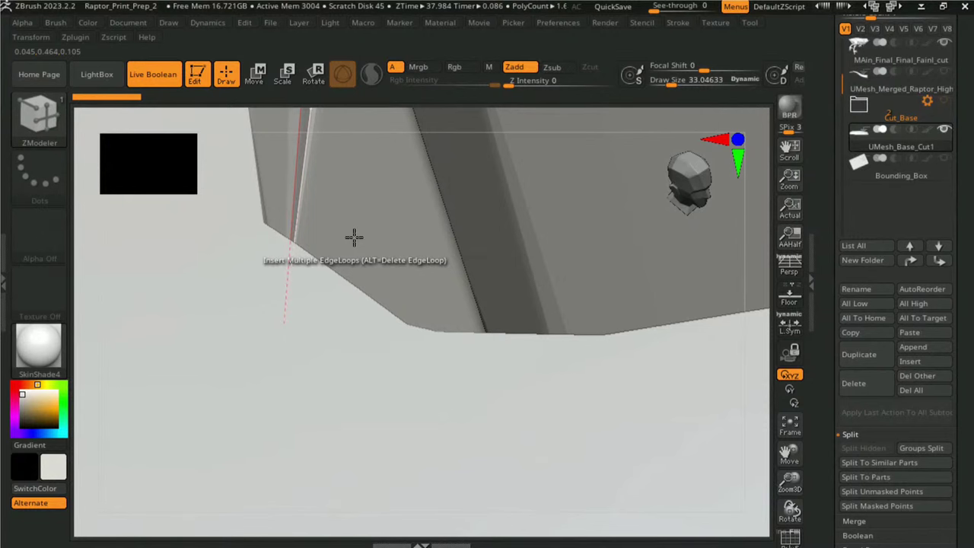
{"action": "left_click_drag", "start_coordinate": [354, 237], "coordinate": [353, 157]}
{"action": "key", "text": "w"}
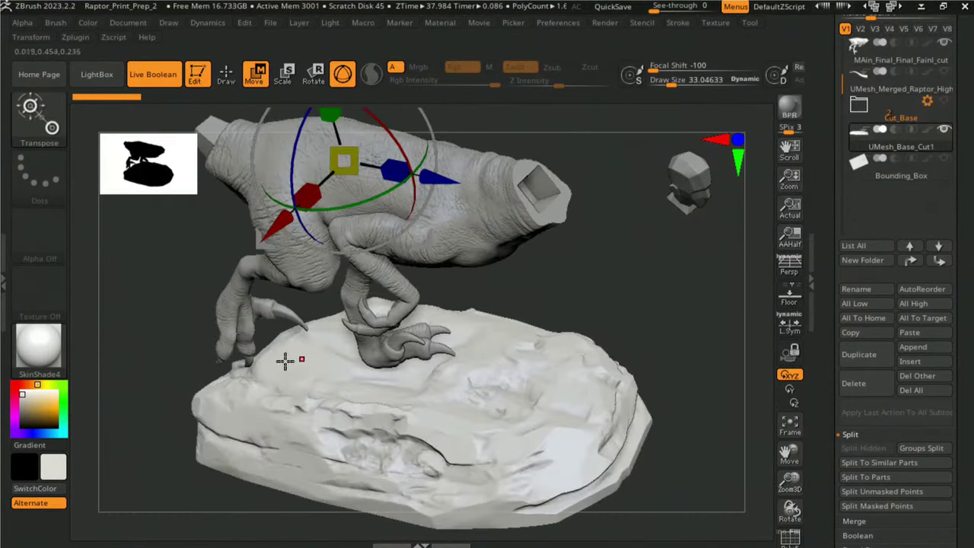
{"action": "right_click_drag", "start_coordinate": [286, 362], "coordinate": [319, 335], "text": "ctrl"}
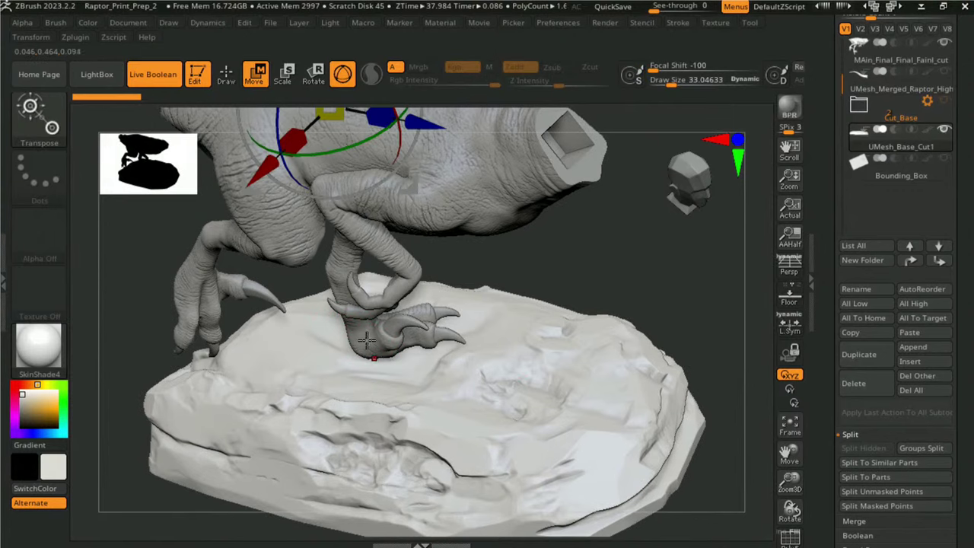
{"action": "left_click_drag", "start_coordinate": [381, 398], "coordinate": [587, 413]}
{"action": "mouse_move", "coordinate": [406, 426]}
{"action": "right_mouse_down", "text": "ctrl"}
{"action": "mouse_move", "coordinate": [405, 401]}
{"action": "mouse_move", "coordinate": [635, 353]}
{"action": "mouse_move", "coordinate": [232, 298]}
{"action": "mouse_move", "coordinate": [399, 246]}
{"action": "mouse_move", "coordinate": [416, 303]}
{"action": "right_mouse_up", "text": "ctrl"}
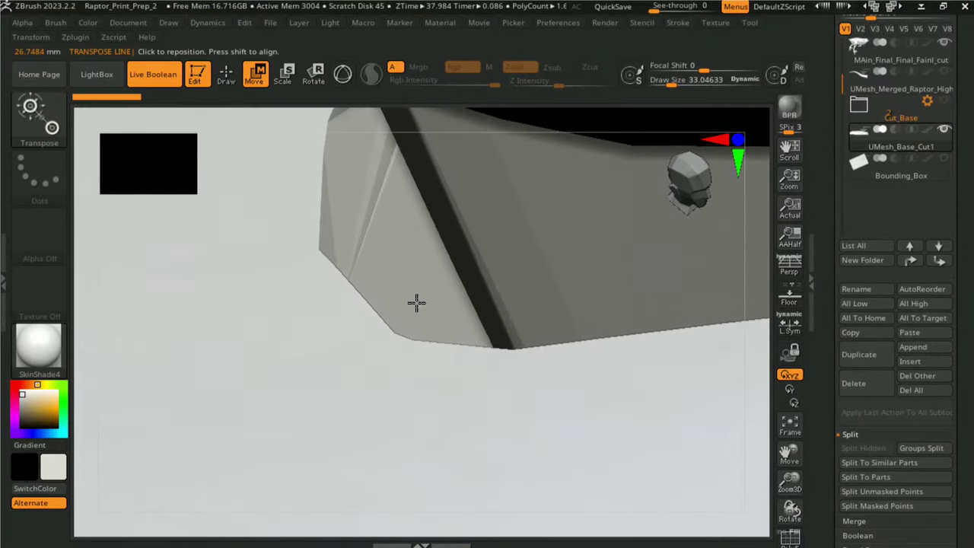
{"action": "left_click", "coordinate": [324, 247]}
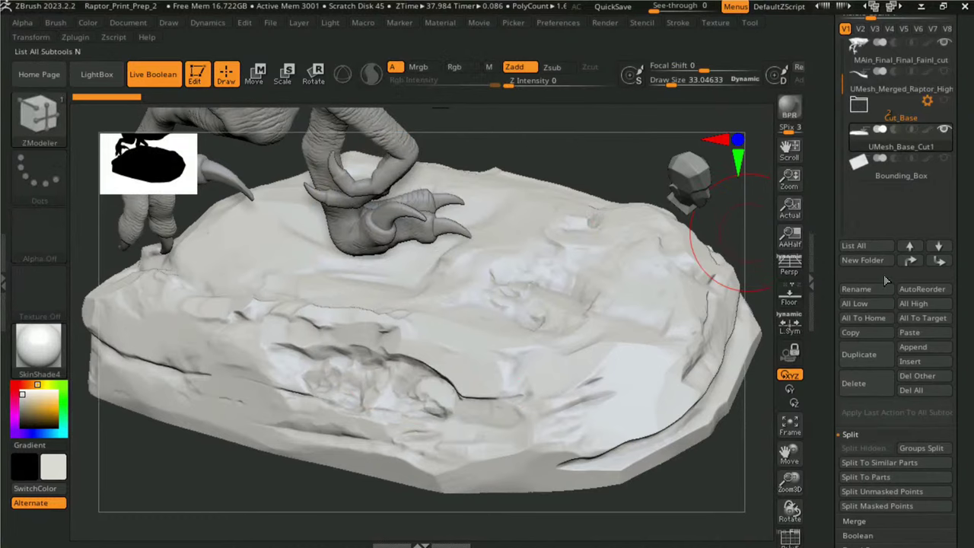
Delete the merged base mesh and make the Cut_Base folder visible again.
{"action": "left_click", "coordinate": [864, 390]}
{"action": "left_click", "coordinate": [720, 420]}
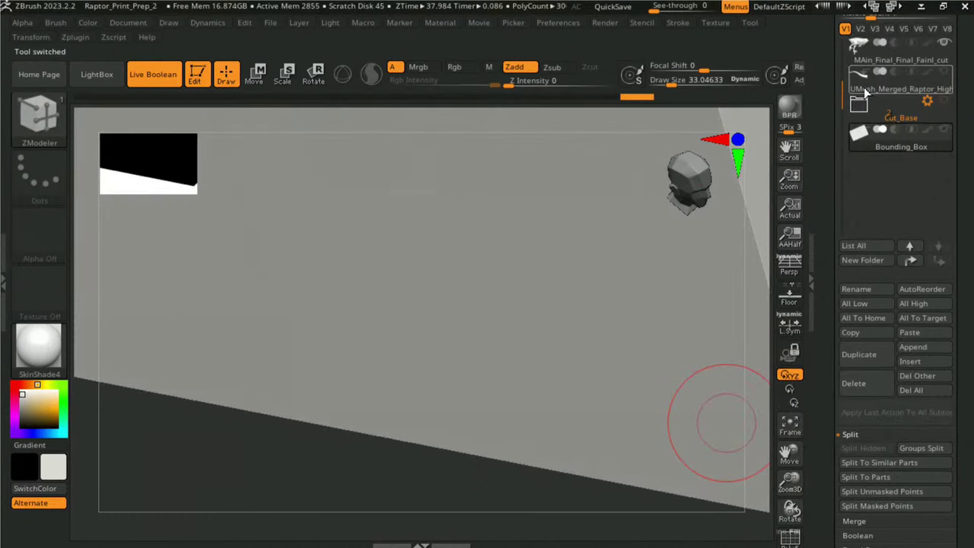
{"action": "left_click", "coordinate": [927, 132]}
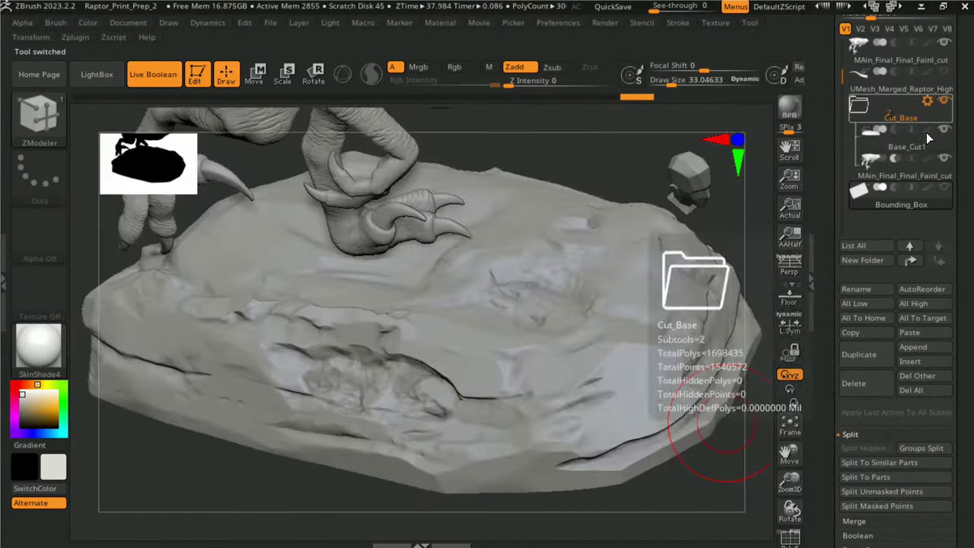
Select the body copy in the Cut_Base folder, apply another slight Inflate deformation and return to the subtool list.
{"action": "left_click", "coordinate": [905, 160]}
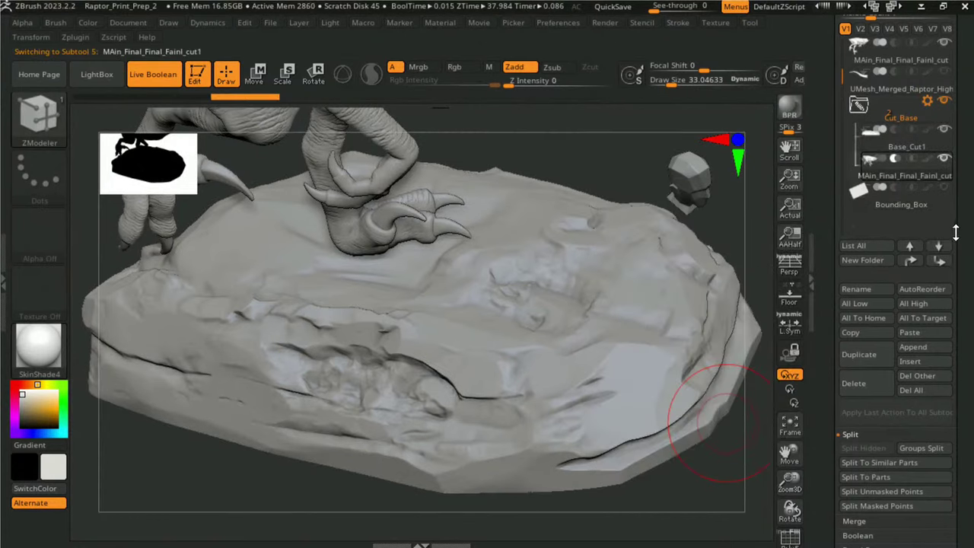
{"action": "left_click_drag", "start_coordinate": [958, 228], "coordinate": [958, 79]}
{"action": "scroll", "coordinate": [957, 79], "scroll_direction": "down", "scroll_amount": 5}
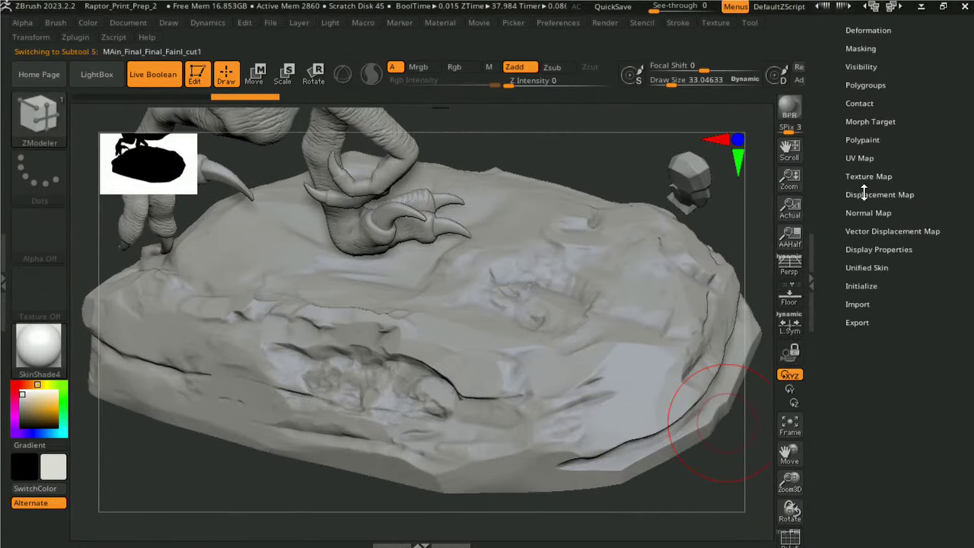
{"action": "left_click", "coordinate": [882, 34]}
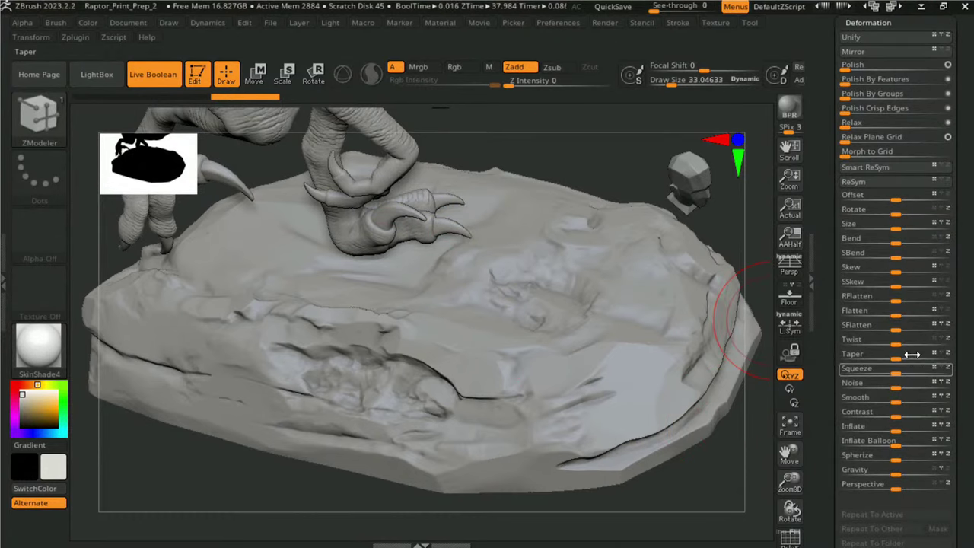
{"action": "scroll", "coordinate": [965, 354], "scroll_direction": "down", "scroll_amount": 3}
{"action": "left_click", "coordinate": [891, 331]}
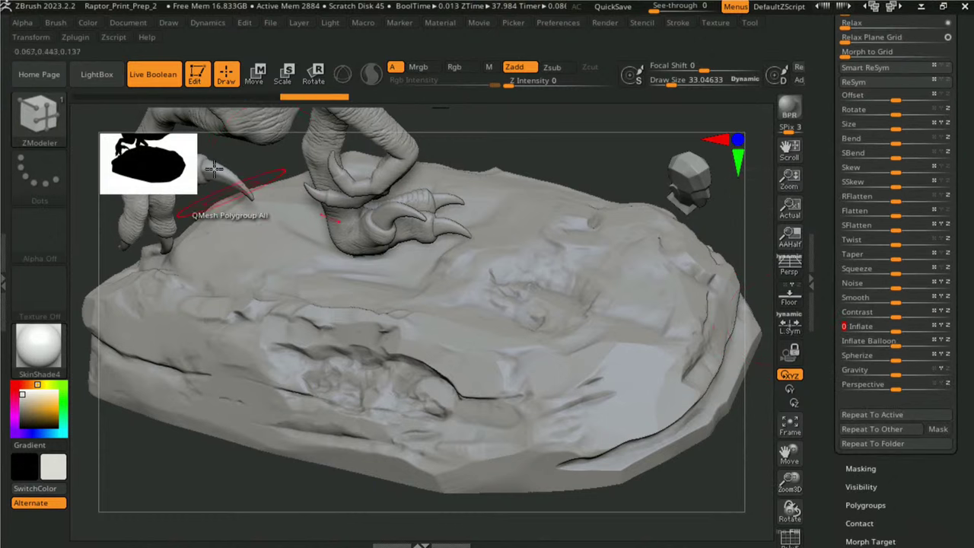
{"action": "scroll", "coordinate": [856, 217], "scroll_direction": "up", "scroll_amount": 5}
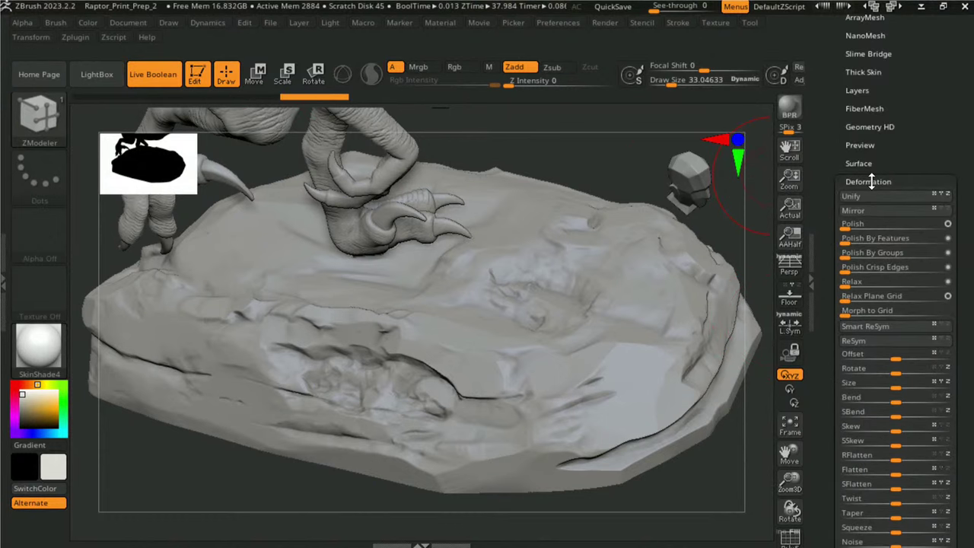
{"action": "scroll", "coordinate": [906, 234], "scroll_direction": "up", "scroll_amount": 5}
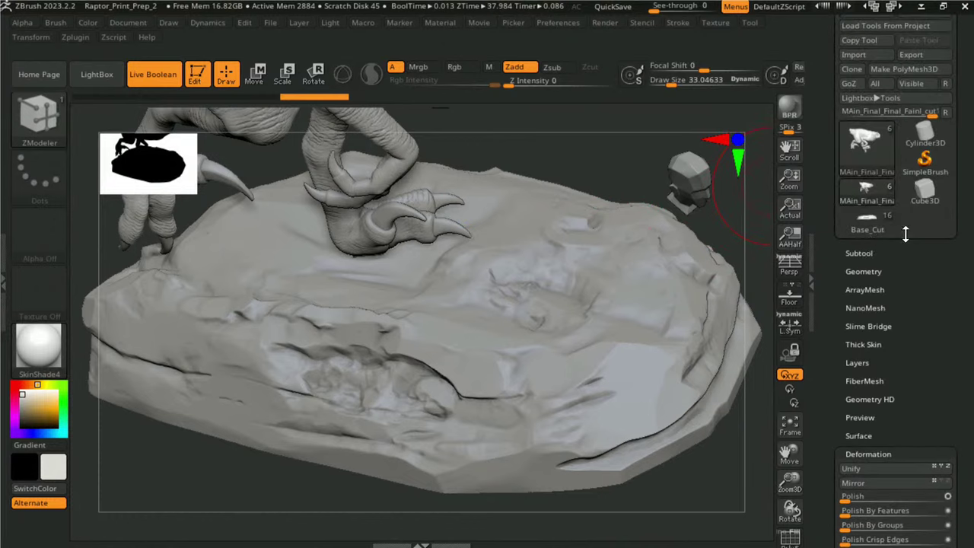
{"action": "left_click", "coordinate": [859, 252]}
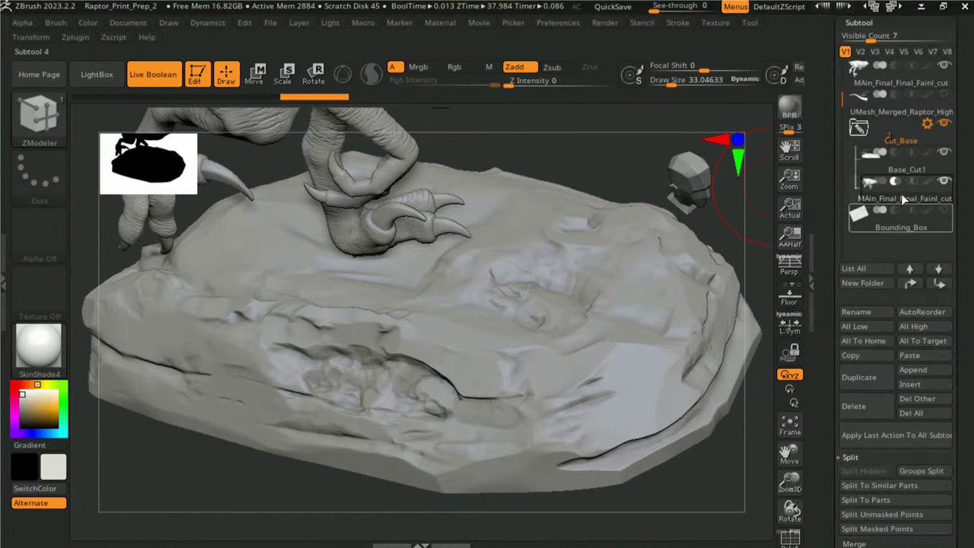
Convert the Cut_Base folder into a single mesh with the Boolean folder operation and select the resulting base.
{"action": "left_click", "coordinate": [927, 125]}
{"action": "left_click", "coordinate": [859, 294]}
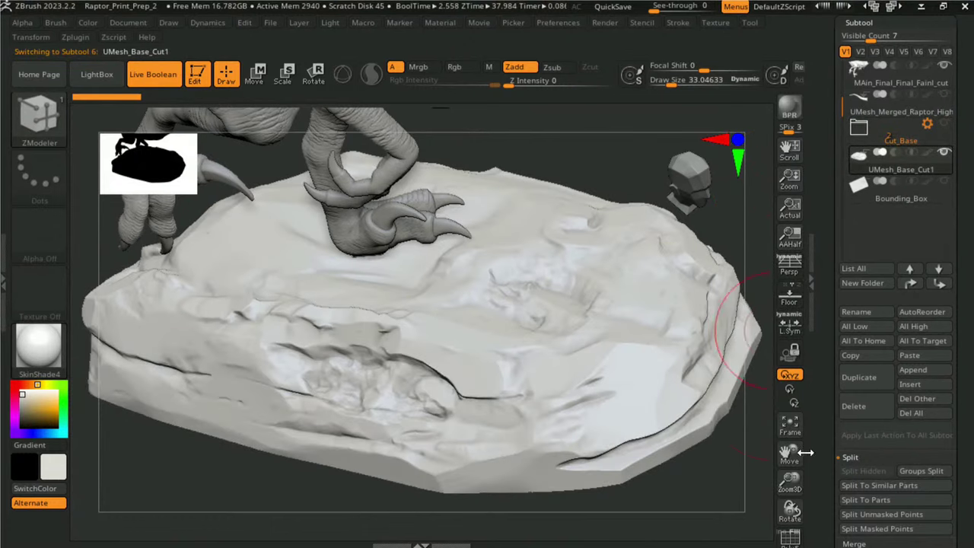
Measure the clearance between the foot peg and the socket of the newly cut base with the Transpose line.
{"action": "left_click", "coordinate": [948, 69]}
{"action": "scroll", "coordinate": [509, 313], "scroll_direction": "up", "scroll_amount": 8}
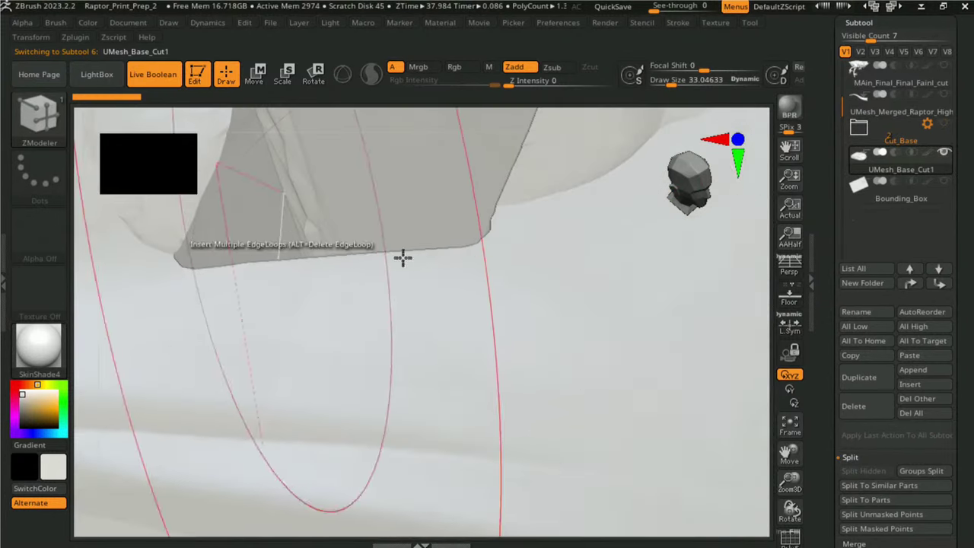
{"action": "mouse_move", "coordinate": [402, 258]}
{"action": "left_mouse_down"}
{"action": "mouse_move", "coordinate": [337, 257]}
{"action": "mouse_move", "coordinate": [381, 256]}
{"action": "mouse_move", "coordinate": [385, 268]}
{"action": "mouse_move", "coordinate": [354, 326]}
{"action": "mouse_move", "coordinate": [377, 267]}
{"action": "mouse_move", "coordinate": [333, 166]}
{"action": "mouse_move", "coordinate": [557, 274]}
{"action": "mouse_move", "coordinate": [461, 402]}
{"action": "mouse_move", "coordinate": [434, 402]}
{"action": "mouse_move", "coordinate": [344, 324]}
{"action": "left_mouse_up"}
{"action": "key", "text": "s"}
{"action": "key", "text": "w"}
{"action": "left_click", "coordinate": [944, 66]}
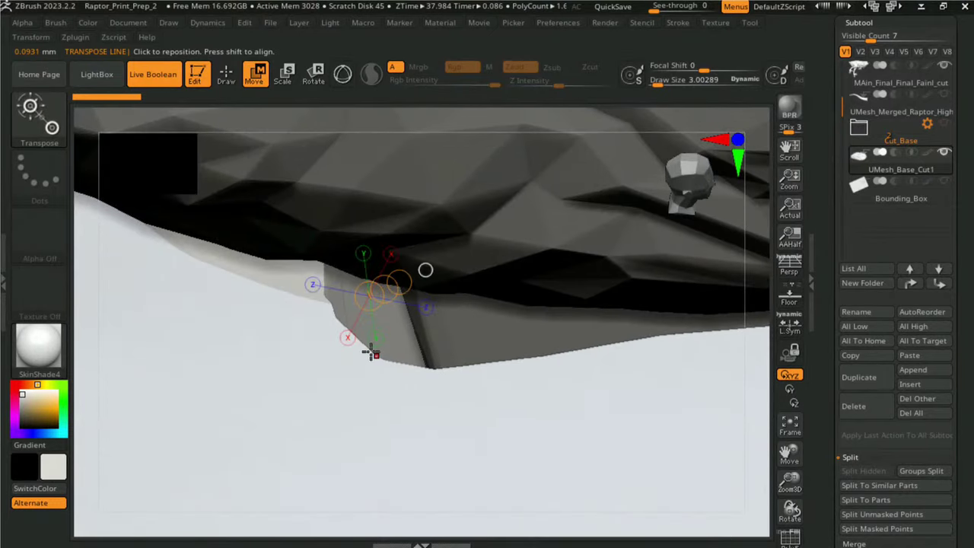
{"action": "left_click", "coordinate": [371, 352]}
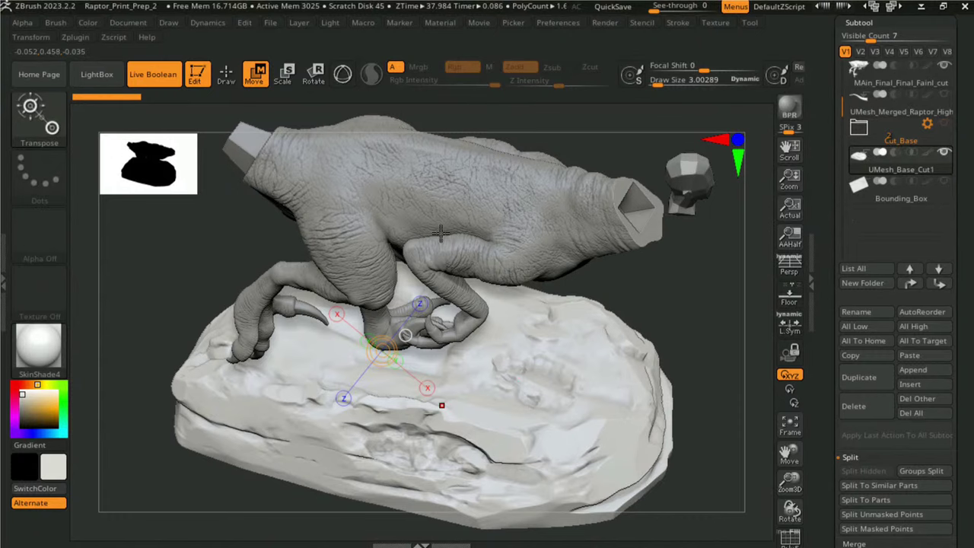
{"action": "left_click_drag", "start_coordinate": [303, 168], "coordinate": [317, 194]}
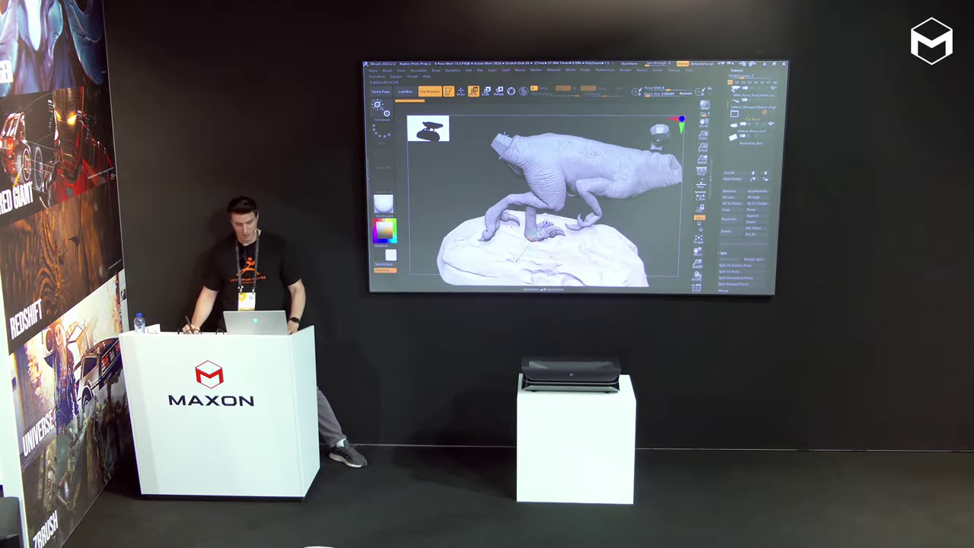
{"action": "left_click_drag", "start_coordinate": [660, 218], "coordinate": [729, 156]}
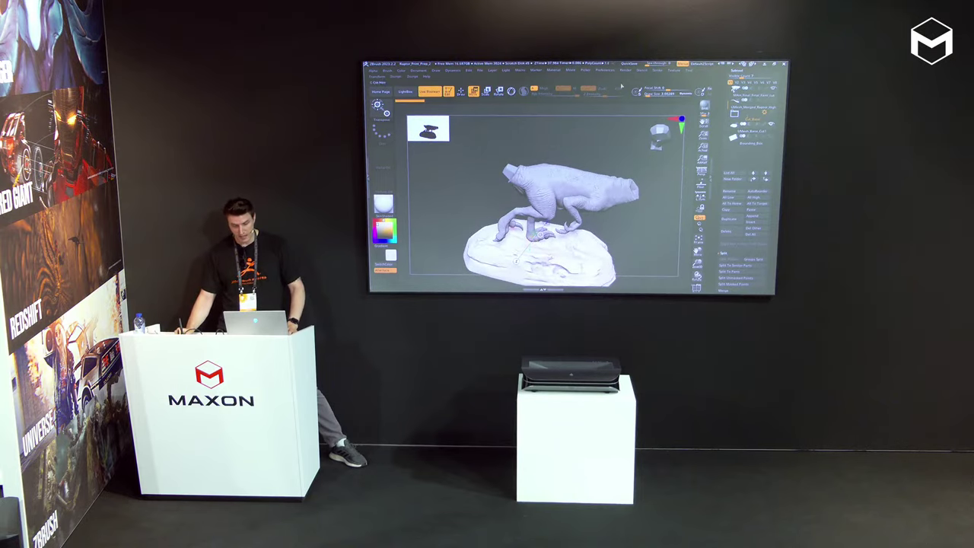
{"action": "left_click", "coordinate": [659, 73]}
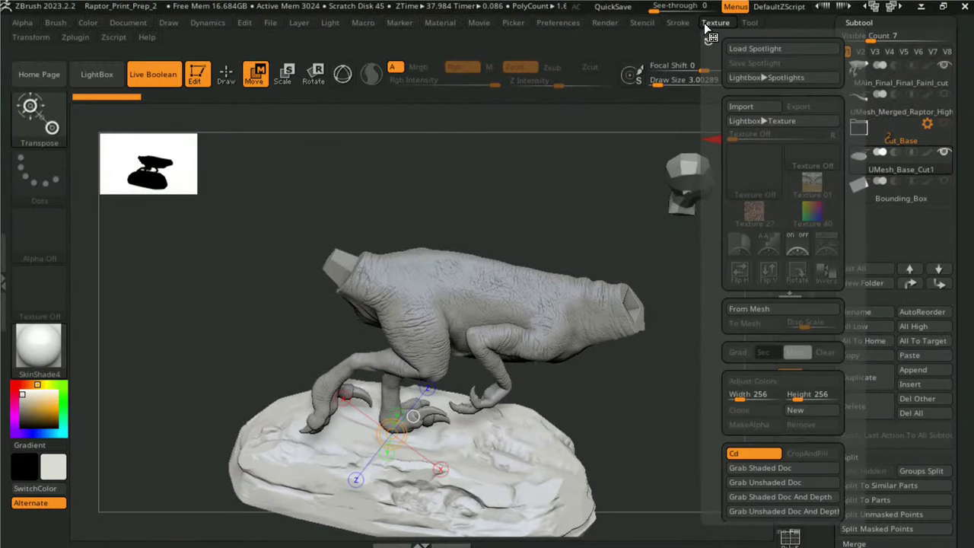
{"action": "left_click", "coordinate": [76, 38]}
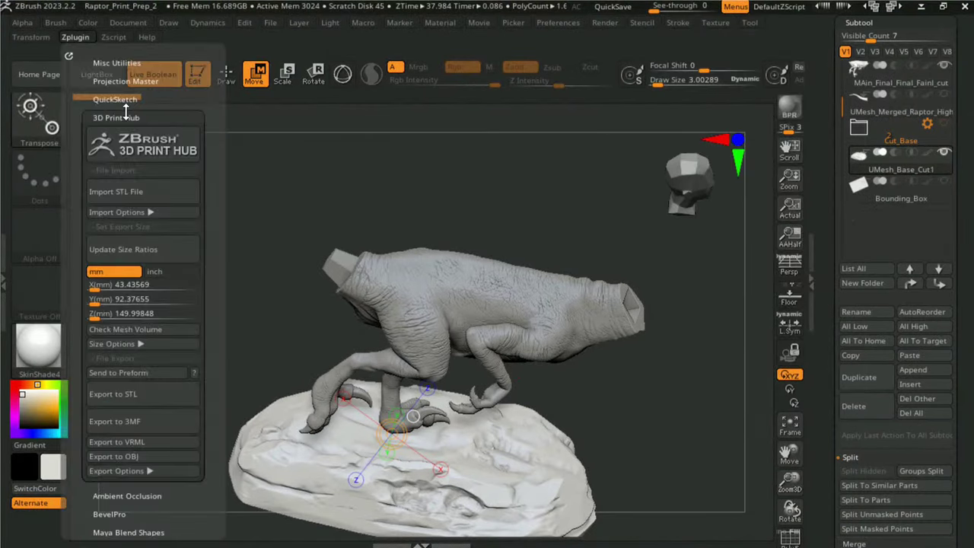
{"action": "left_click_drag", "start_coordinate": [220, 273], "coordinate": [204, 228]}
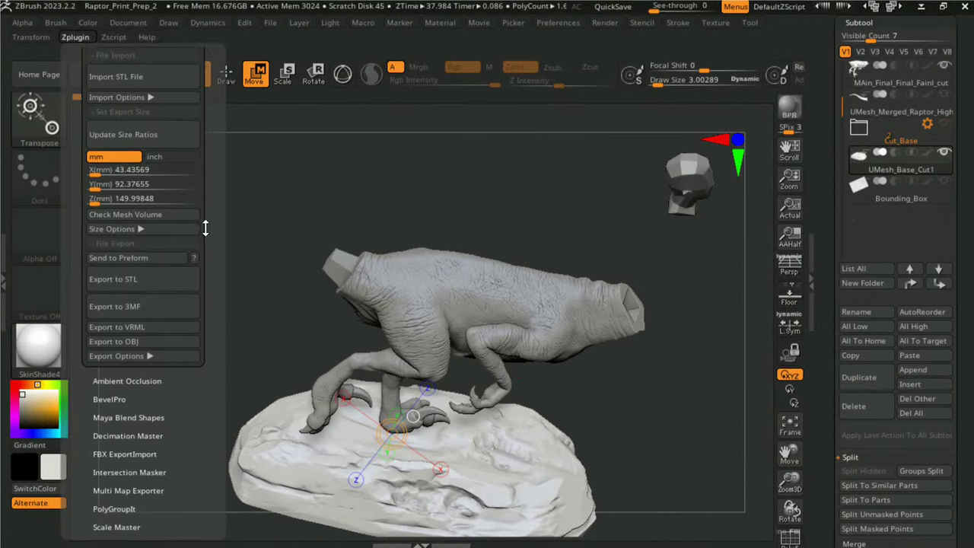
{"action": "left_click", "coordinate": [173, 286]}
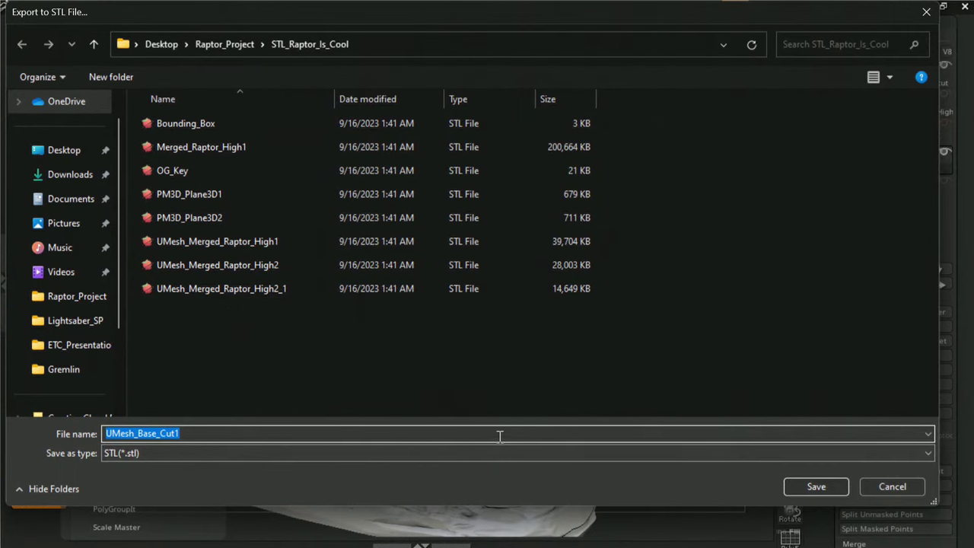
{"action": "type", "text": "BASE"}
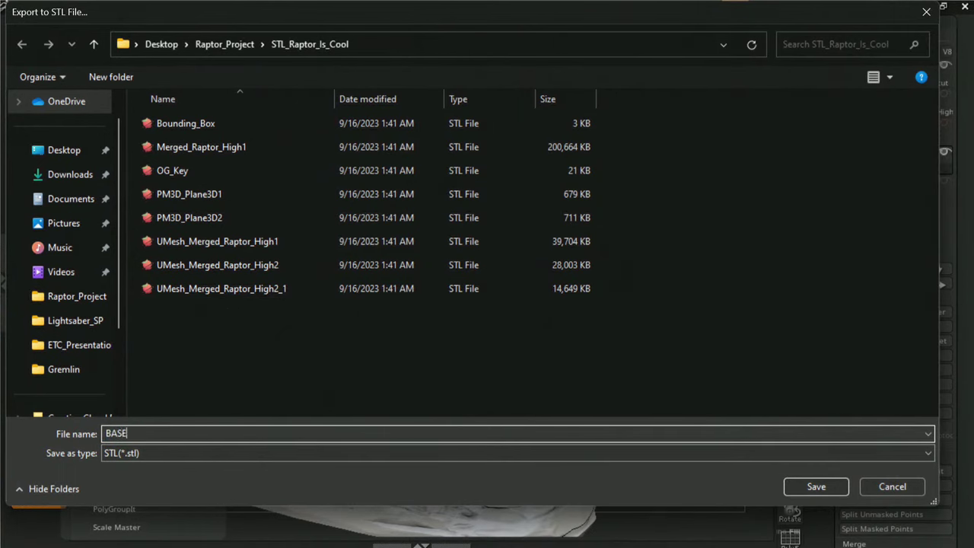
{"action": "key", "text": "Return"}
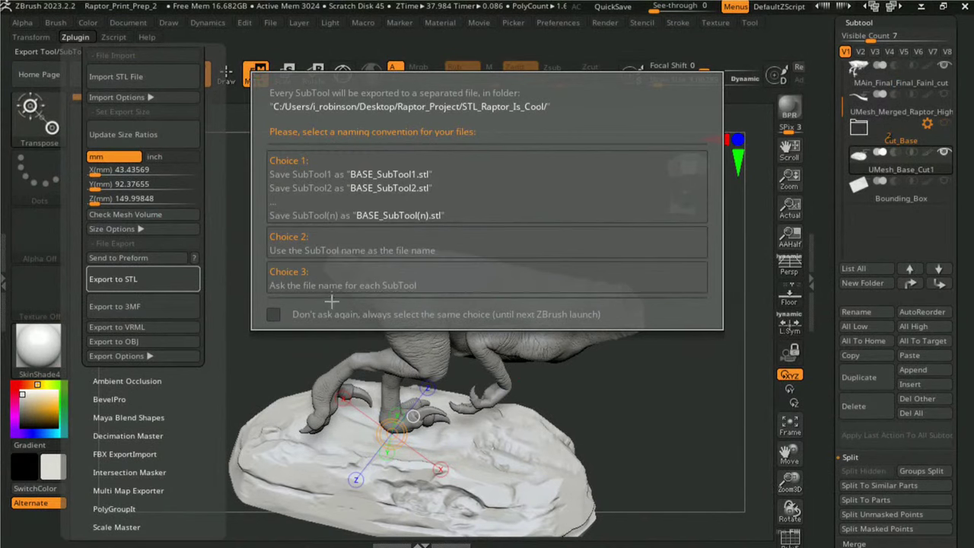
{"action": "left_click", "coordinate": [383, 244]}
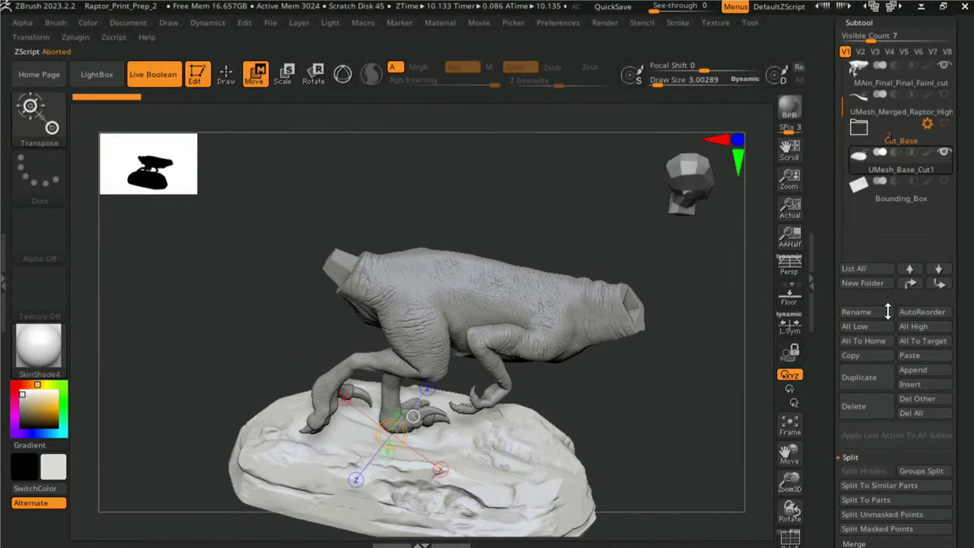
Clone the merged base subtool as a separate tool and make that standalone base the active tool.
{"action": "scroll", "coordinate": [906, 190], "scroll_direction": "up", "scroll_amount": 4}
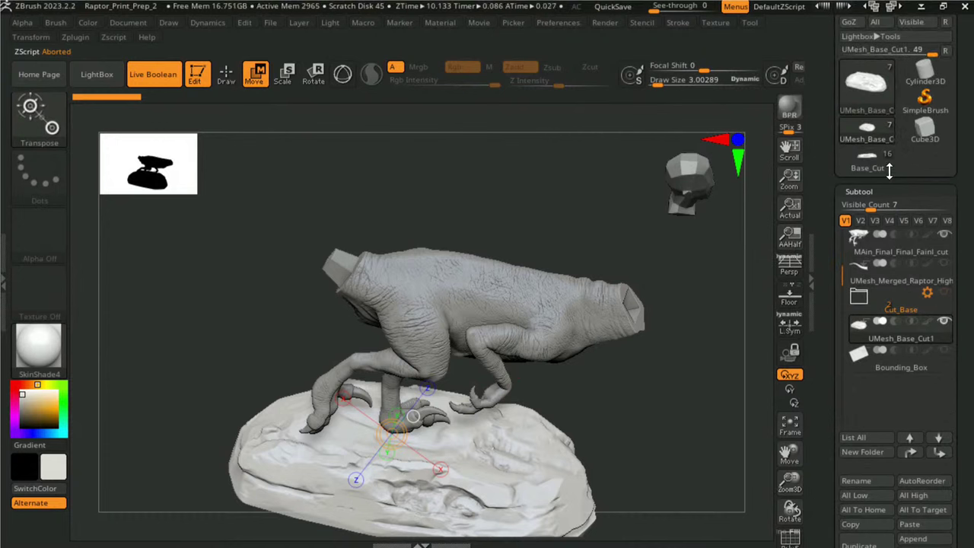
{"action": "scroll", "coordinate": [966, 128], "scroll_direction": "up", "scroll_amount": 2}
{"action": "left_click", "coordinate": [854, 103]}
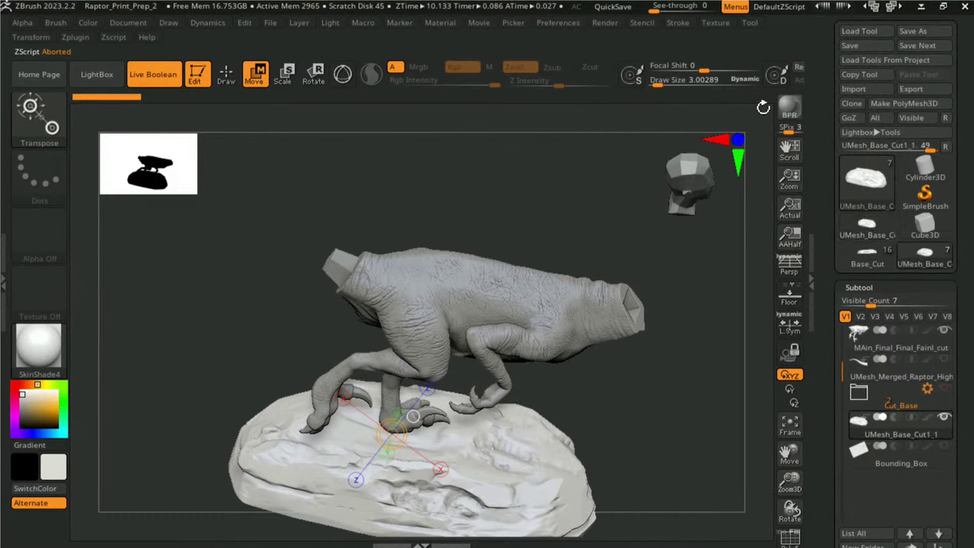
{"action": "left_click", "coordinate": [870, 236]}
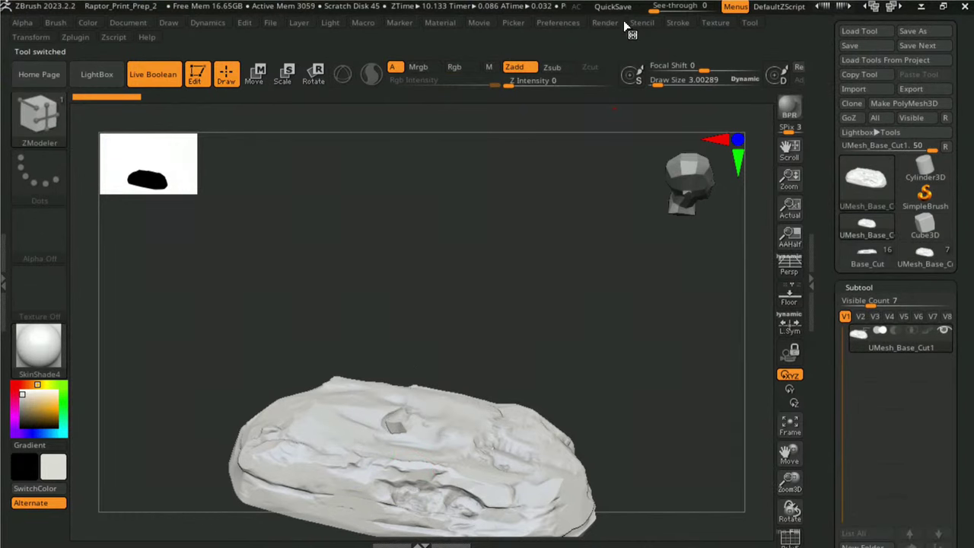
Export the standalone base to the STL_Raptor_Is_Cool folder as an STL file named UMesh_Base_Cut1.
{"action": "left_click", "coordinate": [78, 38]}
{"action": "scroll", "coordinate": [178, 242], "scroll_direction": "down", "scroll_amount": 3}
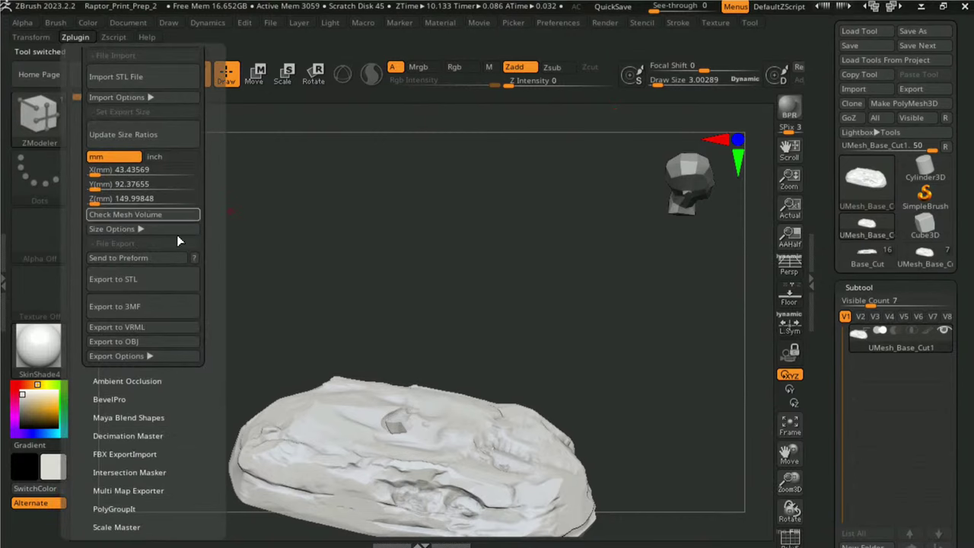
{"action": "left_click", "coordinate": [140, 279]}
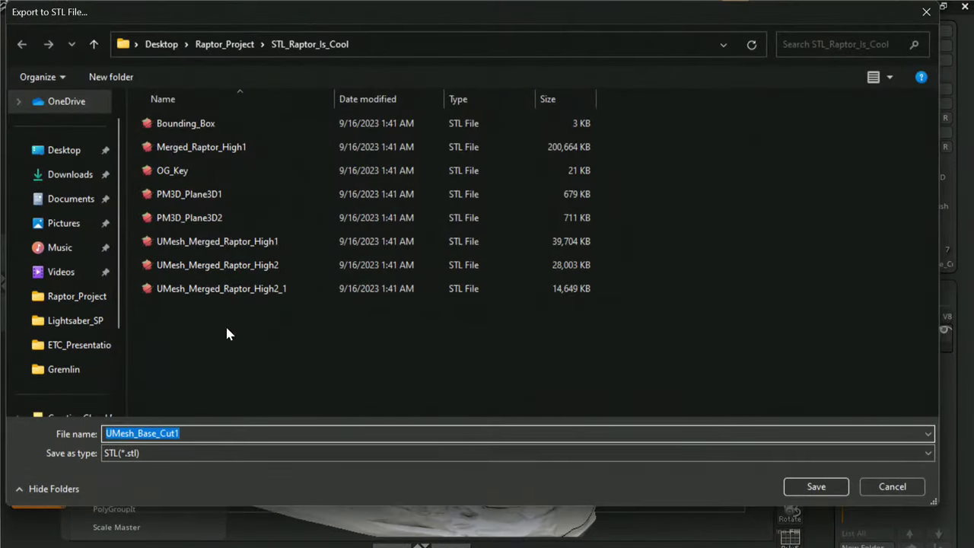
{"action": "left_click", "coordinate": [789, 480]}
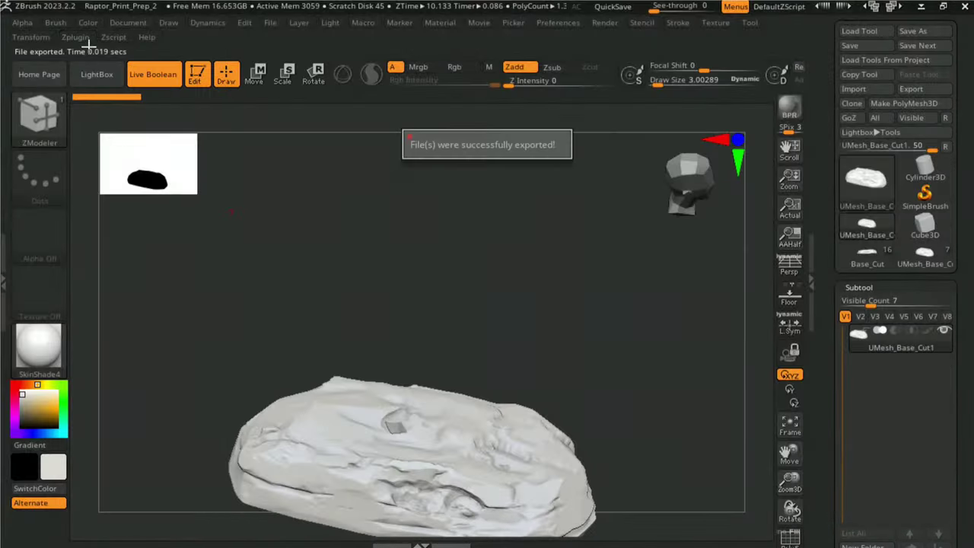
Check the base's size options with Update Size Ratios, leave without choosing one, and inspect the standalone base.
{"action": "left_click", "coordinate": [76, 38]}
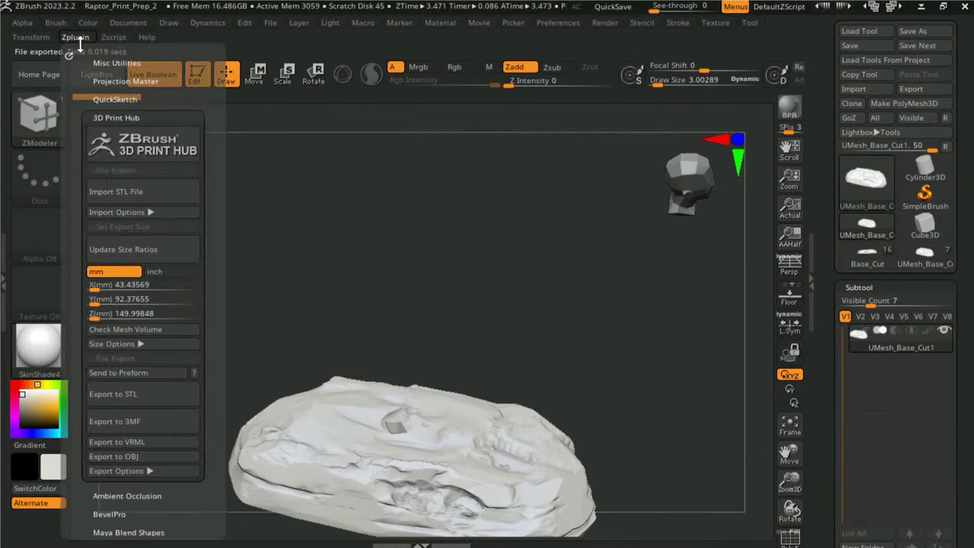
{"action": "left_click", "coordinate": [140, 257]}
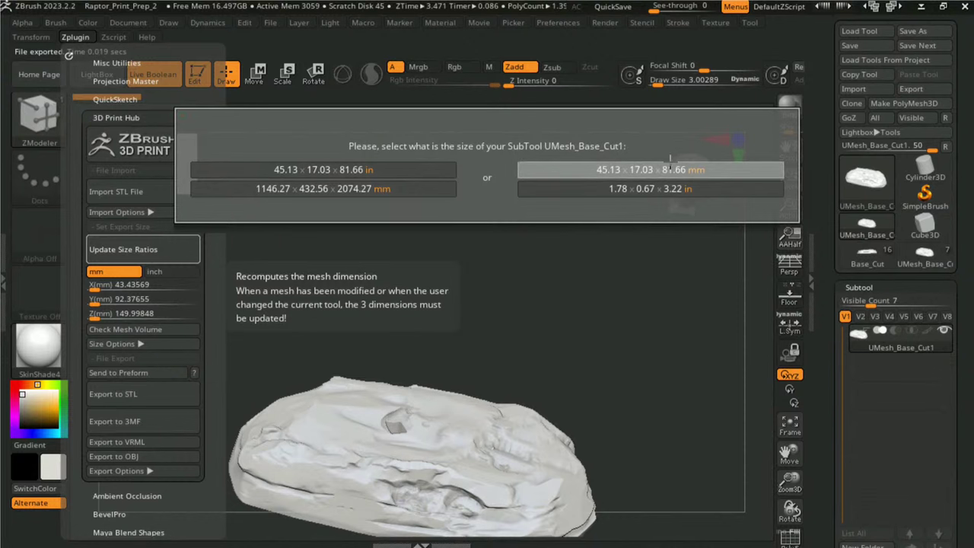
{"action": "left_click", "coordinate": [635, 225]}
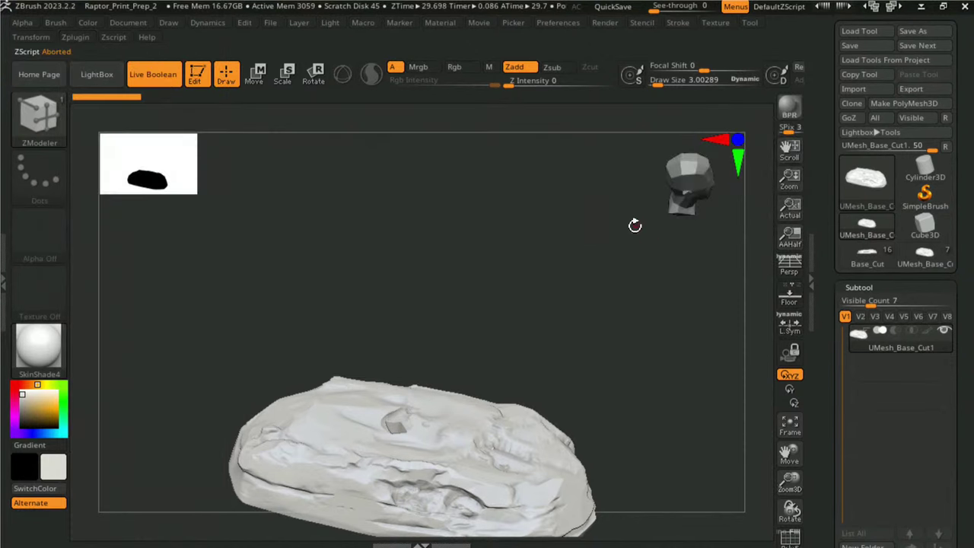
{"action": "mouse_move", "coordinate": [531, 281]}
{"action": "left_mouse_down"}
{"action": "mouse_move", "coordinate": [568, 247]}
{"action": "mouse_move", "coordinate": [593, 241]}
{"action": "left_mouse_up"}
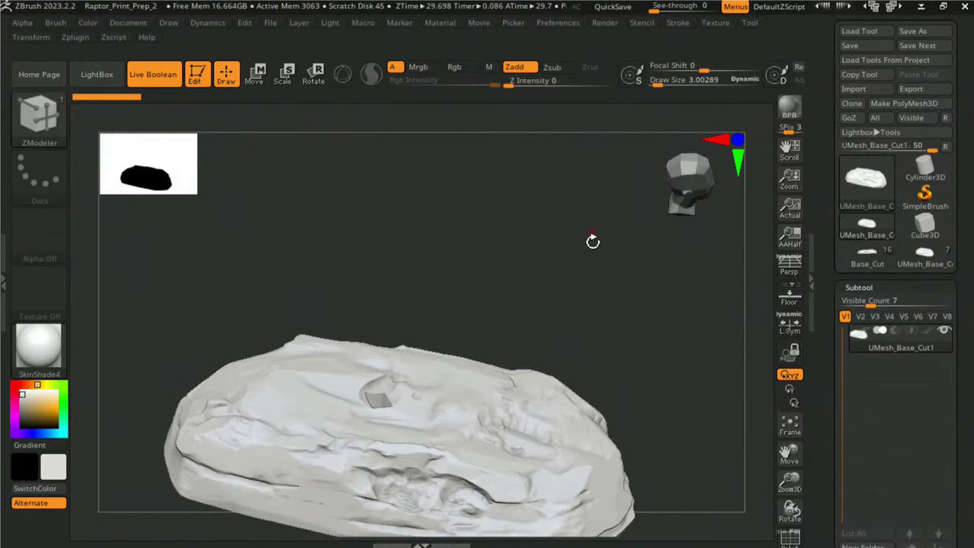
{"action": "mouse_move", "coordinate": [893, 187]}
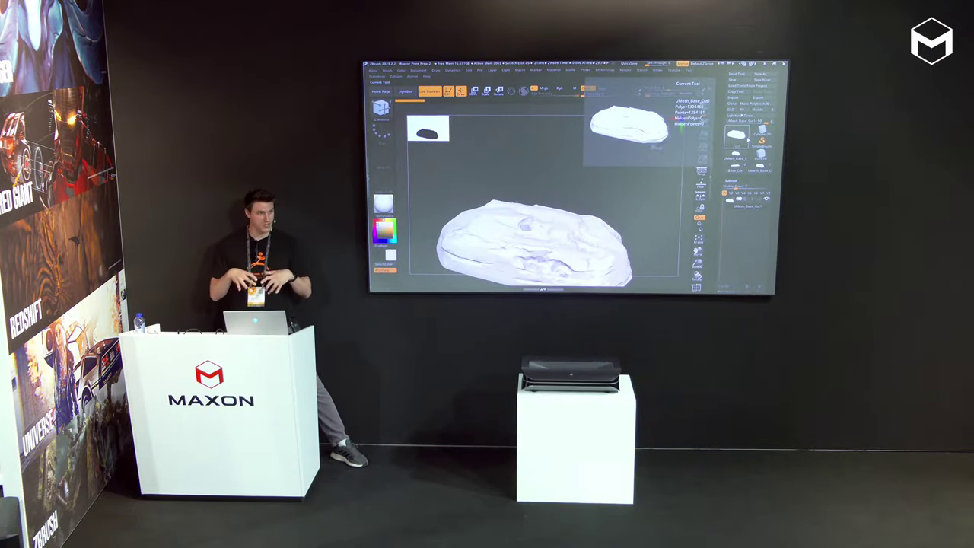
Switch to Media Player and close the Raptor_Expose video.
{"action": "key", "text": "alt+Tab"}
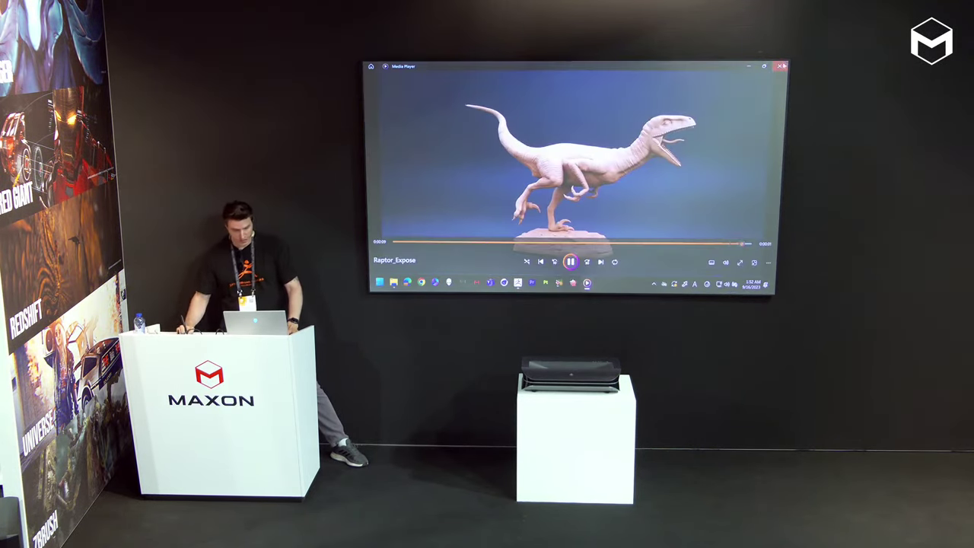
{"action": "key", "text": "alt+F4"}
{"action": "key", "text": "alt+Tab"}
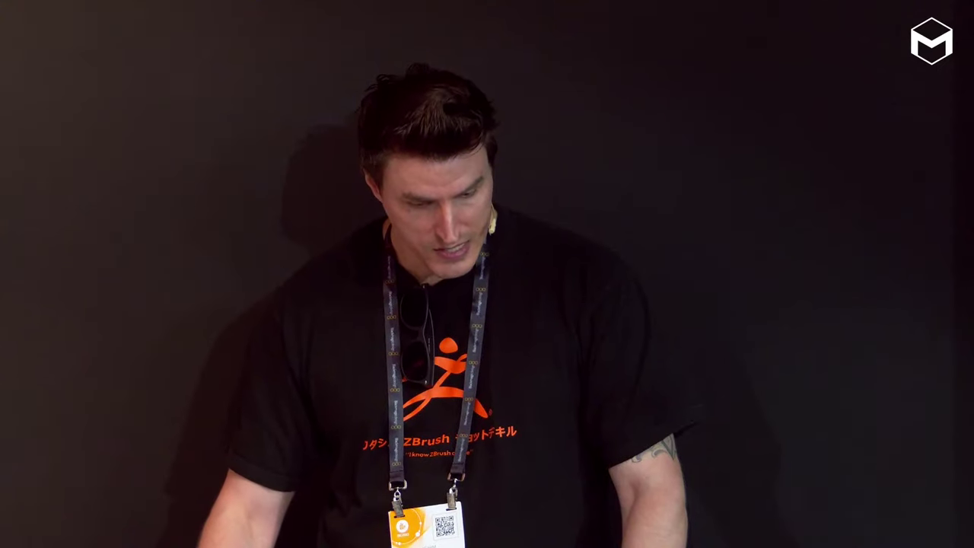
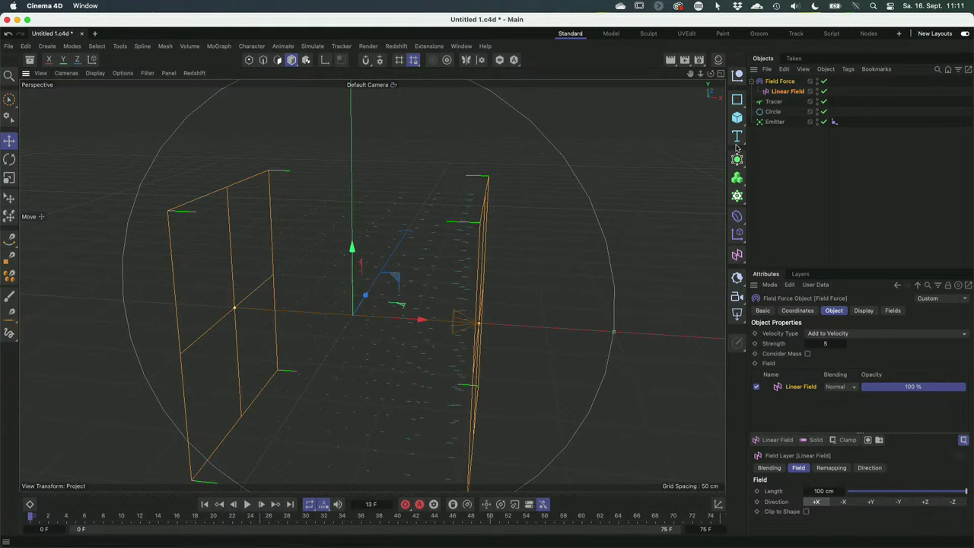
Select the Linear Field and slide it along the X axis beyond both sides of the circle, returning it to the centre during playback.
{"action": "scroll", "coordinate": [457, 320], "scroll_direction": "down", "scroll_amount": 3}
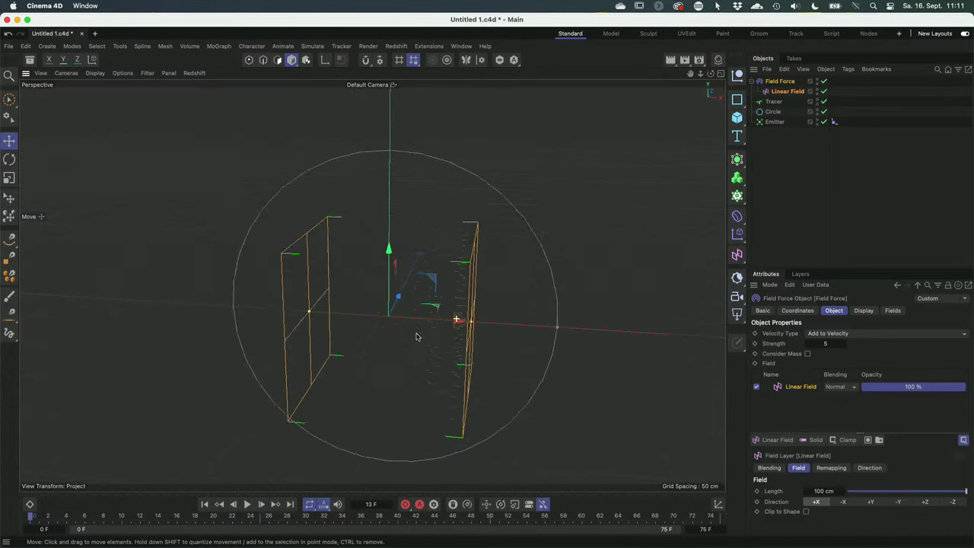
{"action": "scroll", "coordinate": [416, 337], "scroll_direction": "down", "scroll_amount": 3}
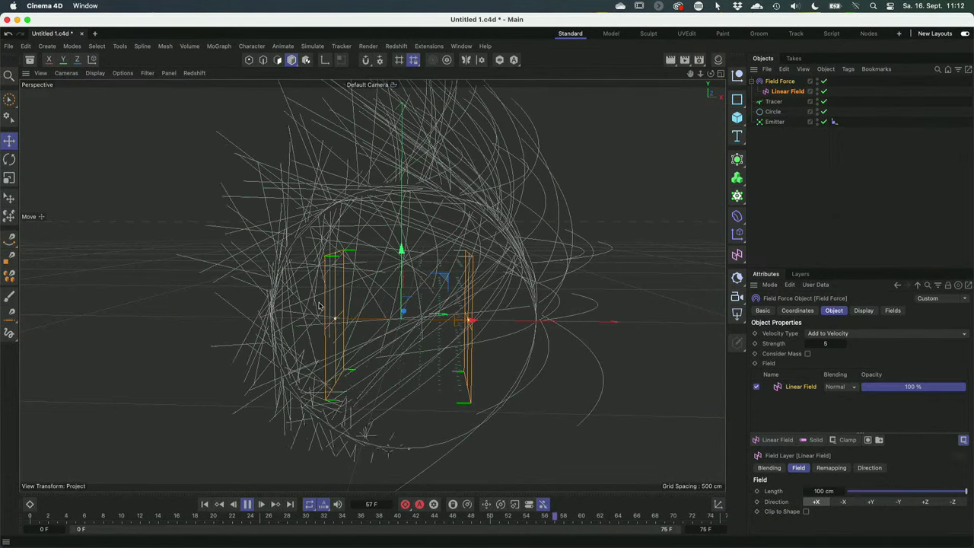
{"action": "left_click", "coordinate": [784, 91]}
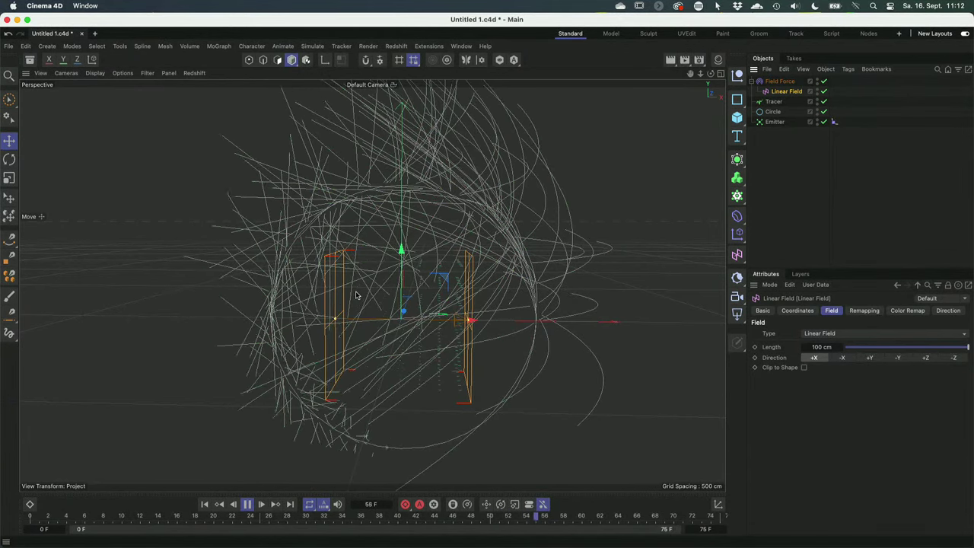
{"action": "left_click_drag", "start_coordinate": [445, 324], "coordinate": [717, 318]}
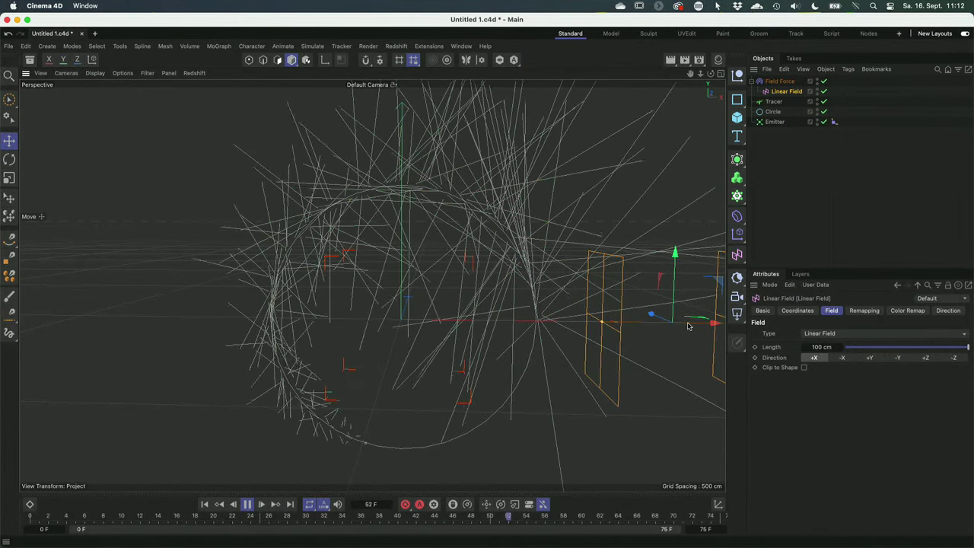
{"action": "left_click_drag", "start_coordinate": [717, 319], "coordinate": [104, 308]}
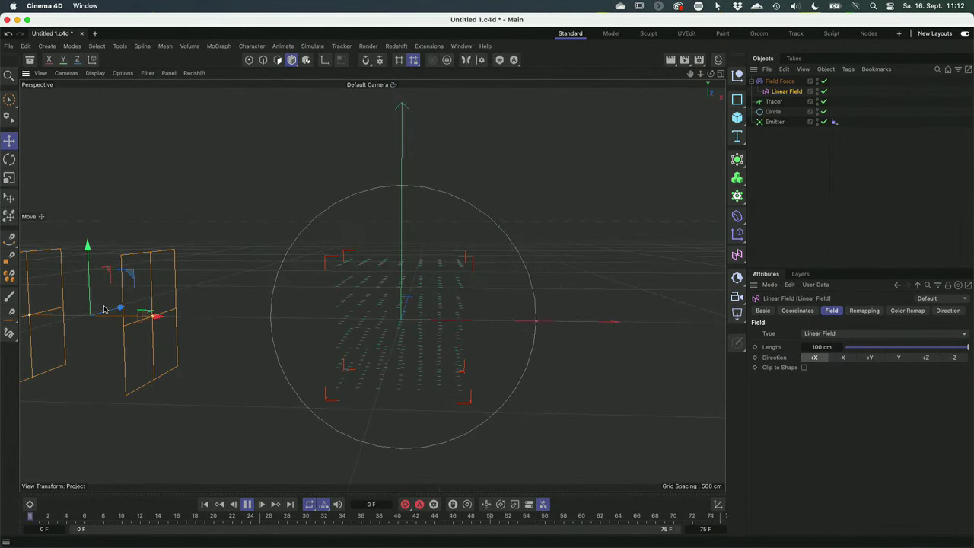
{"action": "left_click_drag", "start_coordinate": [106, 309], "coordinate": [422, 326]}
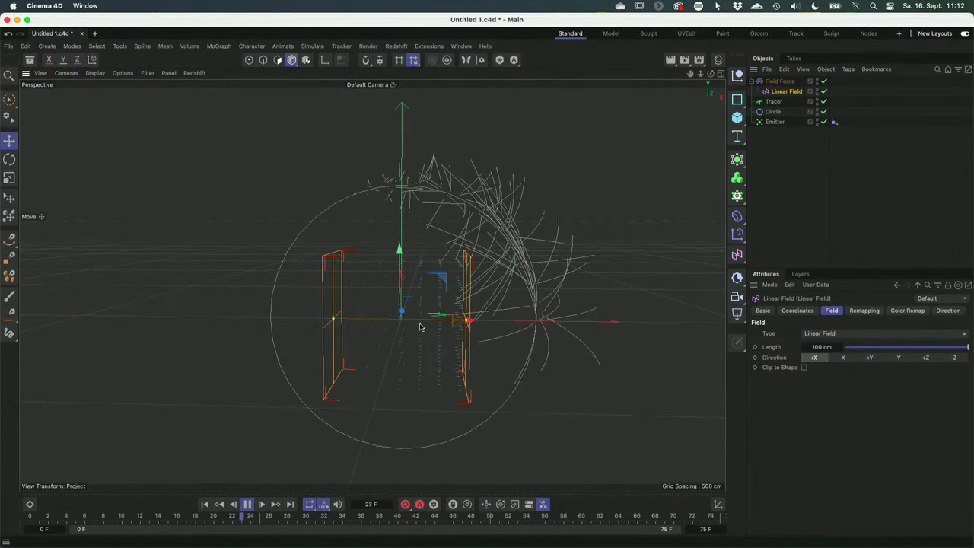
Change the Field Force's velocity type to Set Absolute Velocity and set its strength to 50.
{"action": "left_click", "coordinate": [779, 81]}
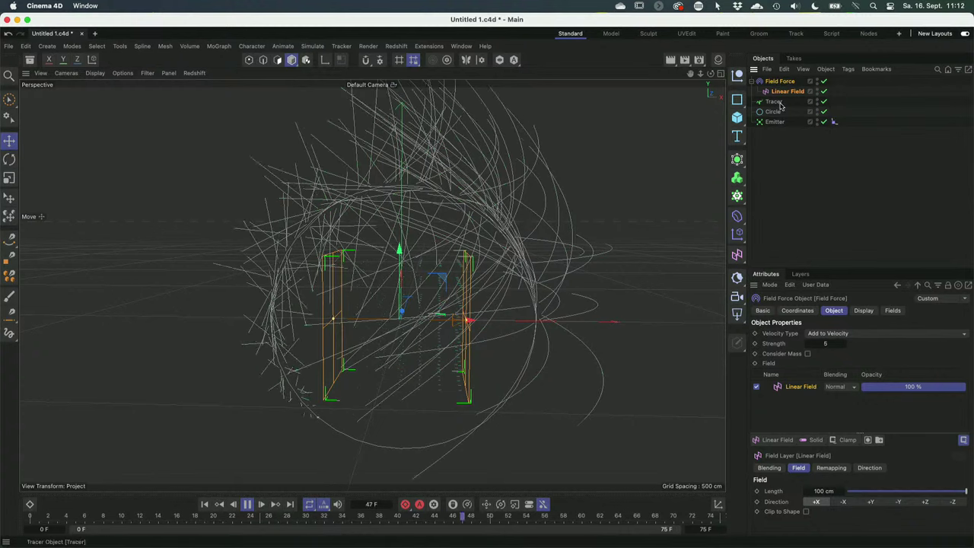
{"action": "left_click", "coordinate": [858, 335]}
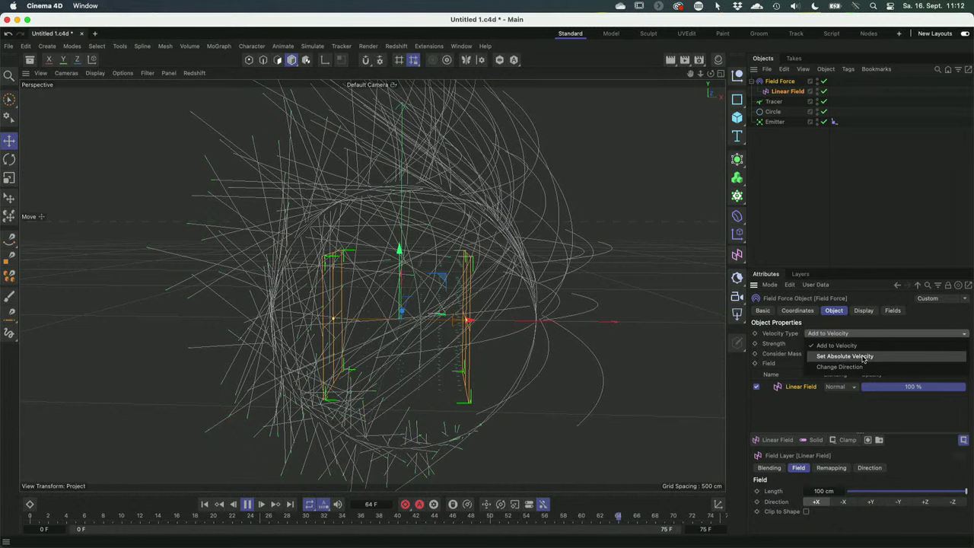
{"action": "left_click", "coordinate": [863, 357]}
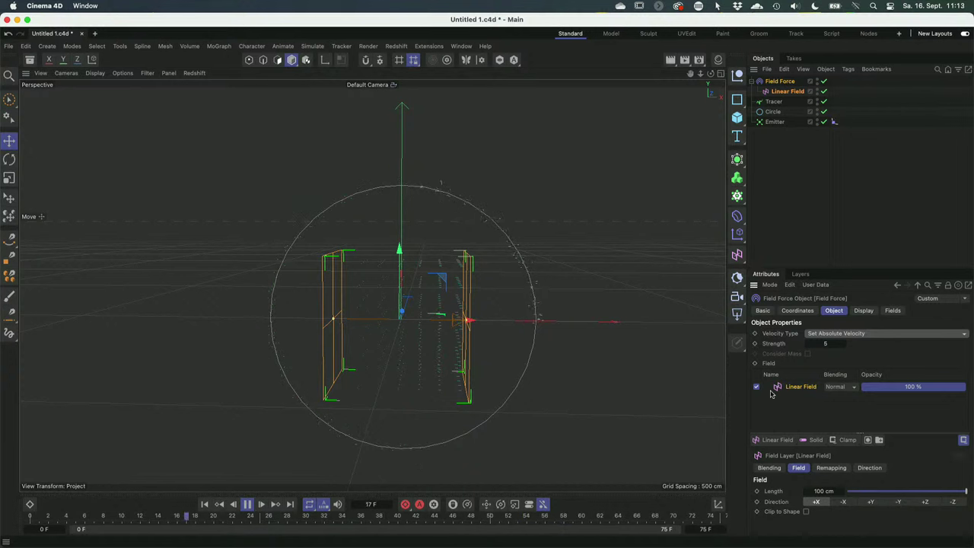
{"action": "double_click", "coordinate": [828, 345]}
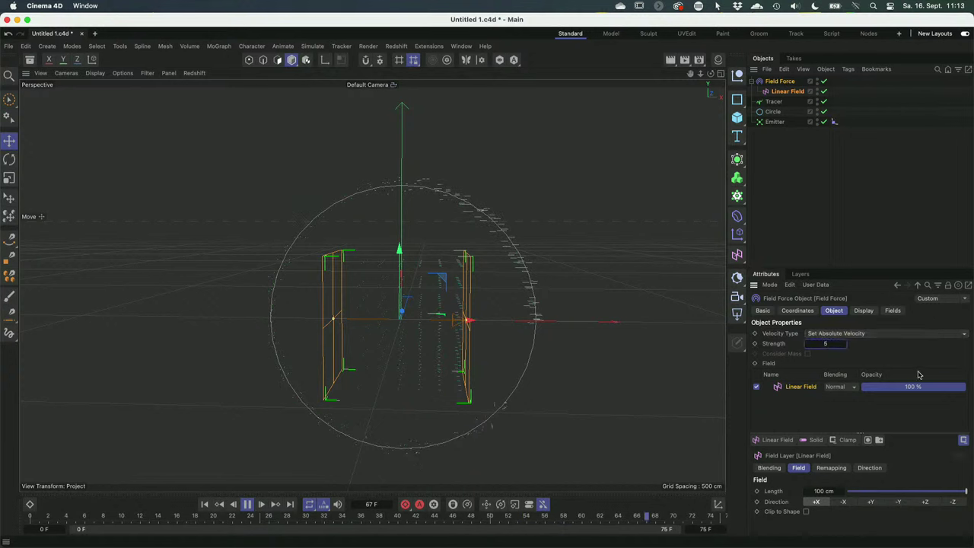
{"action": "type", "text": "50"}
{"action": "key", "text": "Return"}
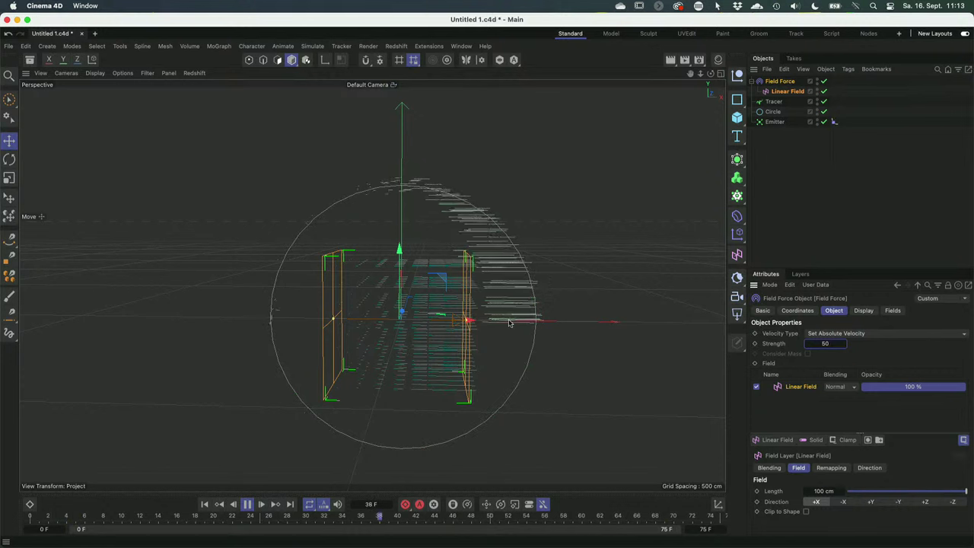
Try the Change Direction velocity type on the Field Force and switch back to Set Absolute Velocity.
{"action": "left_click", "coordinate": [841, 334]}
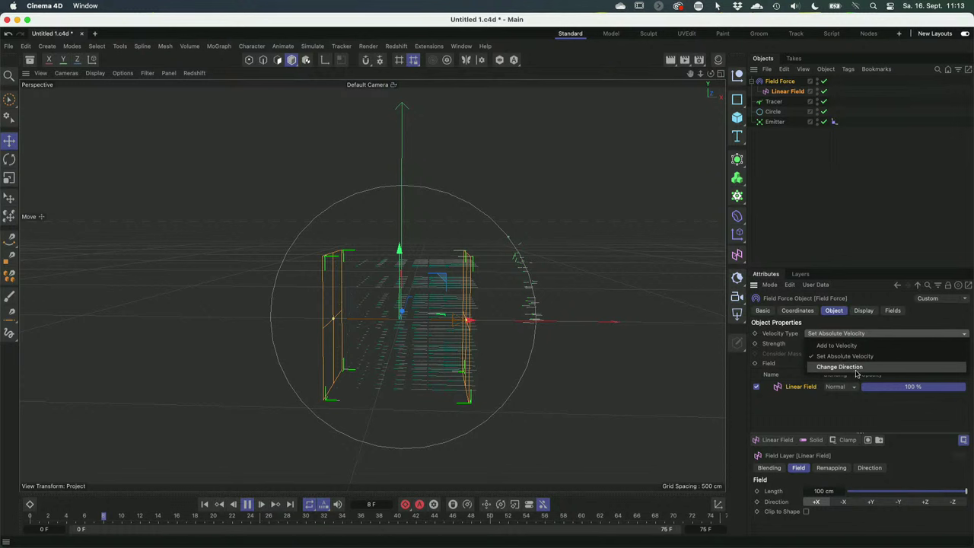
{"action": "left_click", "coordinate": [856, 369]}
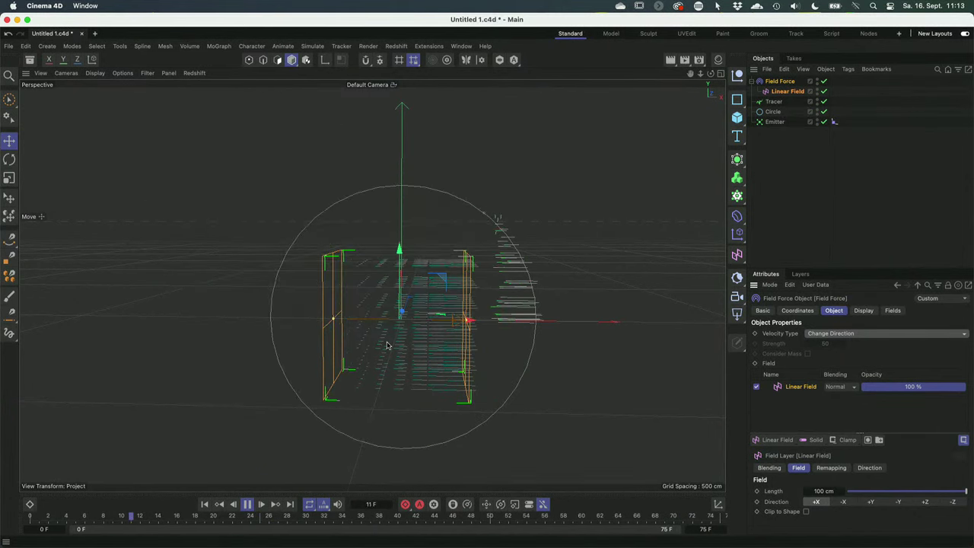
{"action": "left_click", "coordinate": [840, 335]}
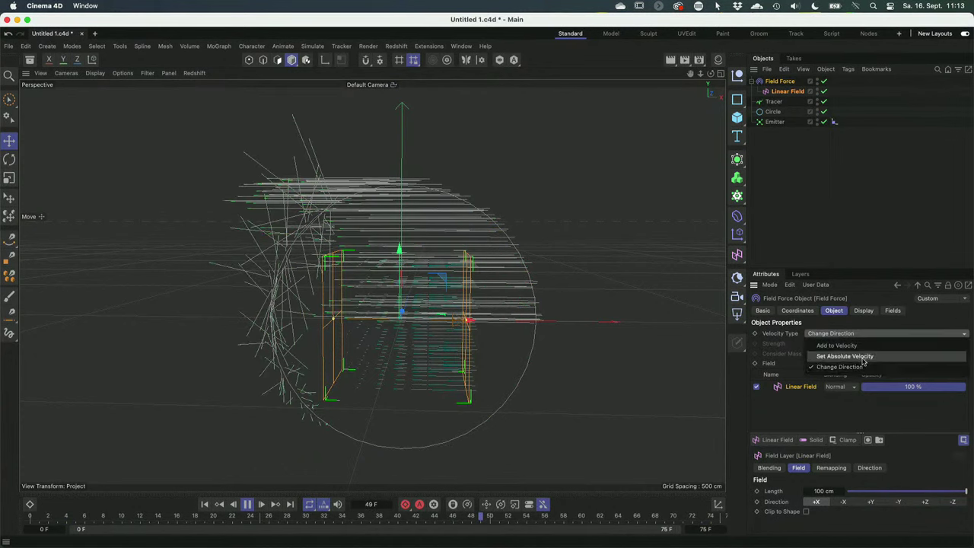
{"action": "left_click", "coordinate": [845, 356]}
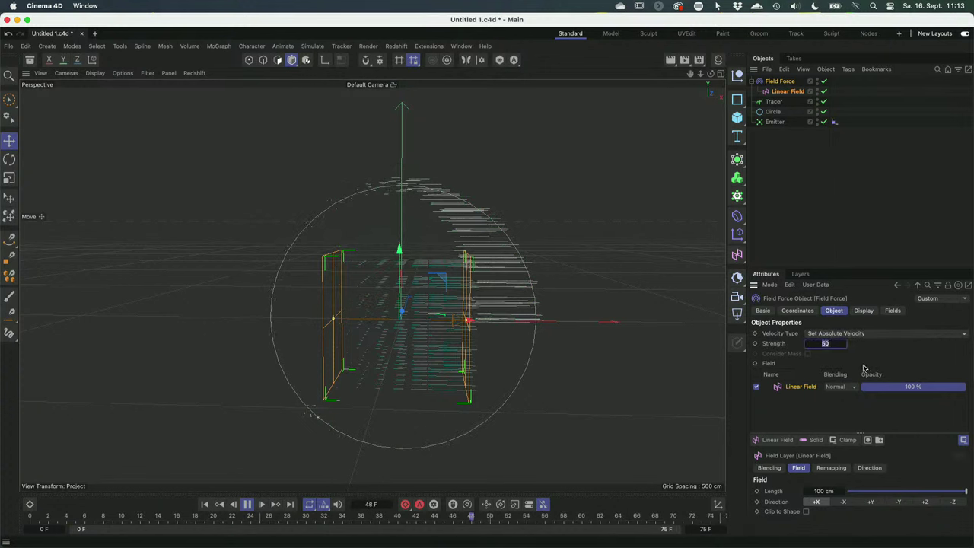
Set the Field Force's strength to 200, stop the playback and return to the start of the animation.
{"action": "type", "text": "200"}
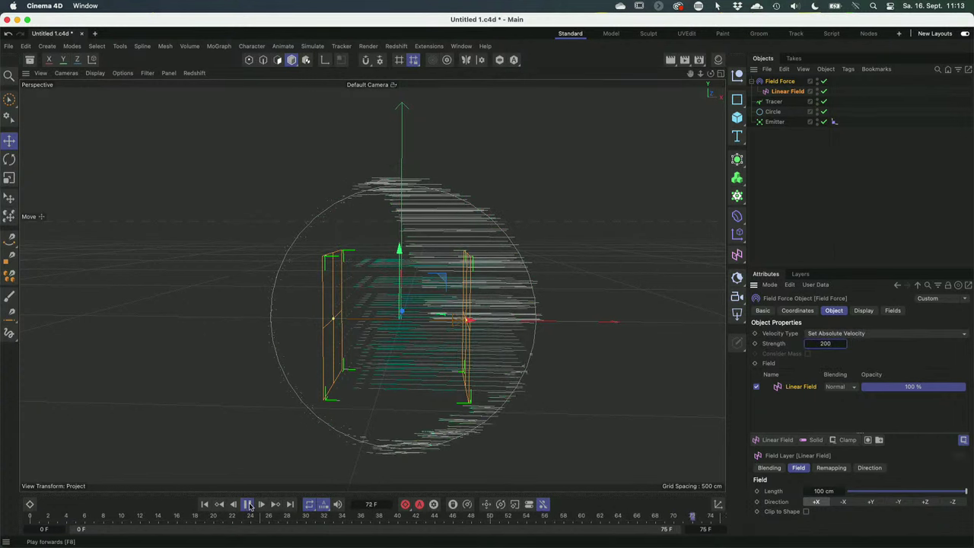
{"action": "left_click", "coordinate": [204, 504]}
{"action": "left_click", "coordinate": [205, 505]}
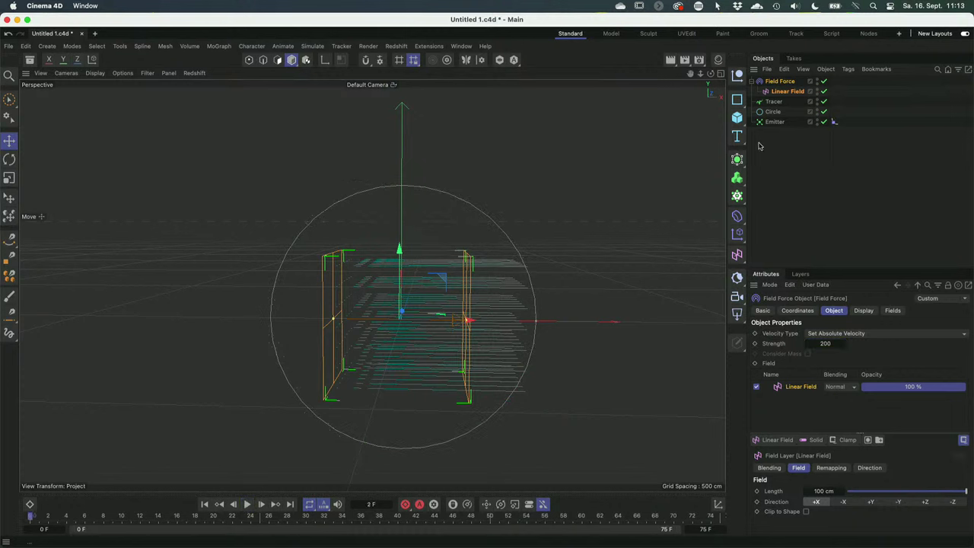
Delete the Linear Field, create a Random Field and assign it to the Field Force's field list.
{"action": "left_click", "coordinate": [769, 92]}
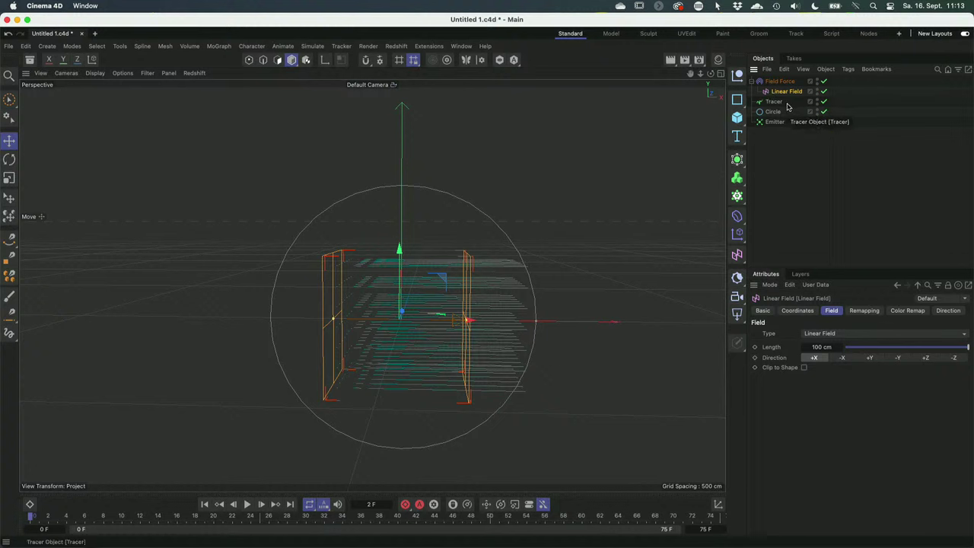
{"action": "key", "text": "Delete"}
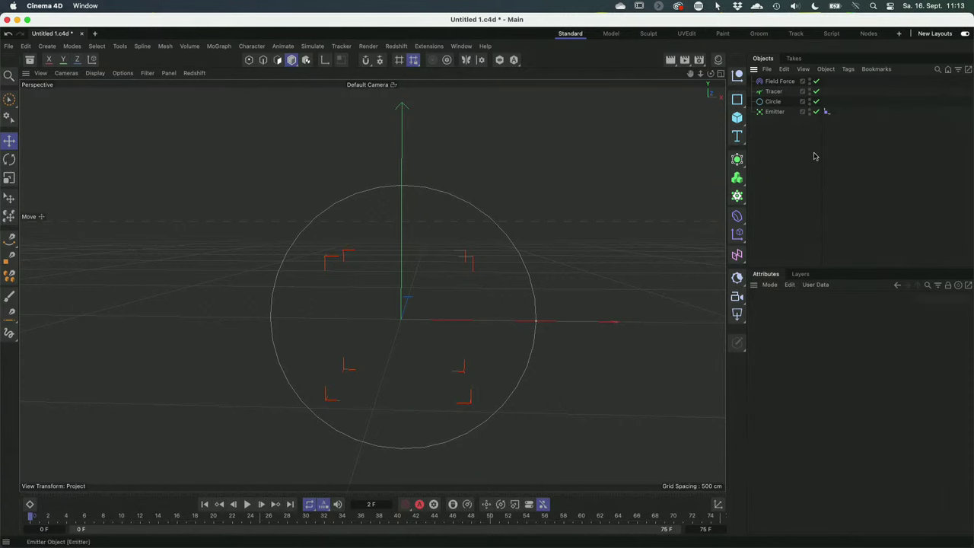
{"action": "left_click", "coordinate": [743, 261]}
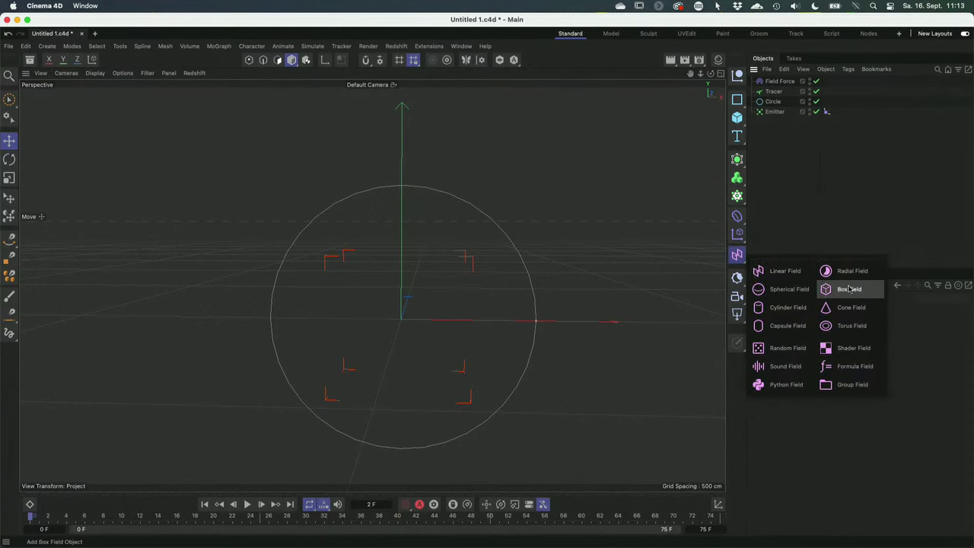
{"action": "left_click", "coordinate": [780, 350]}
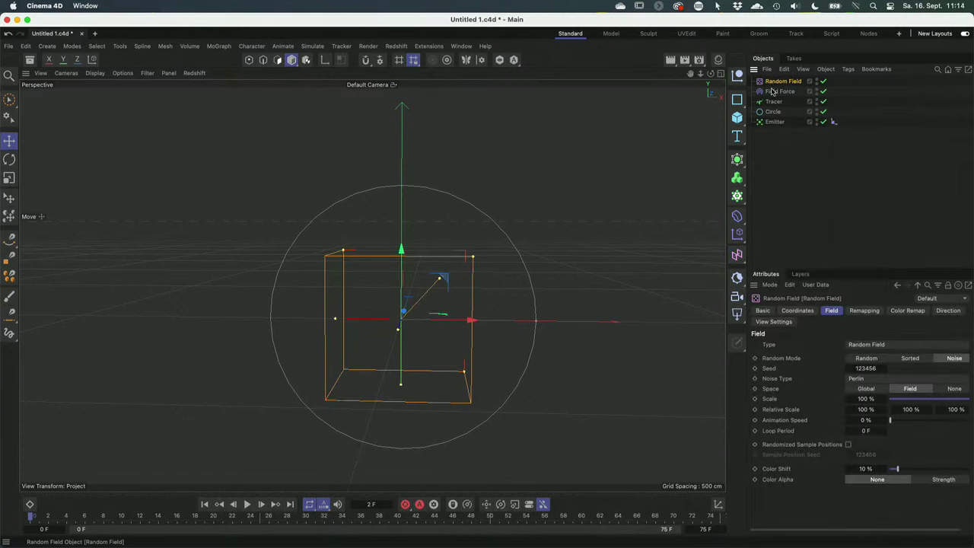
{"action": "left_click", "coordinate": [777, 92]}
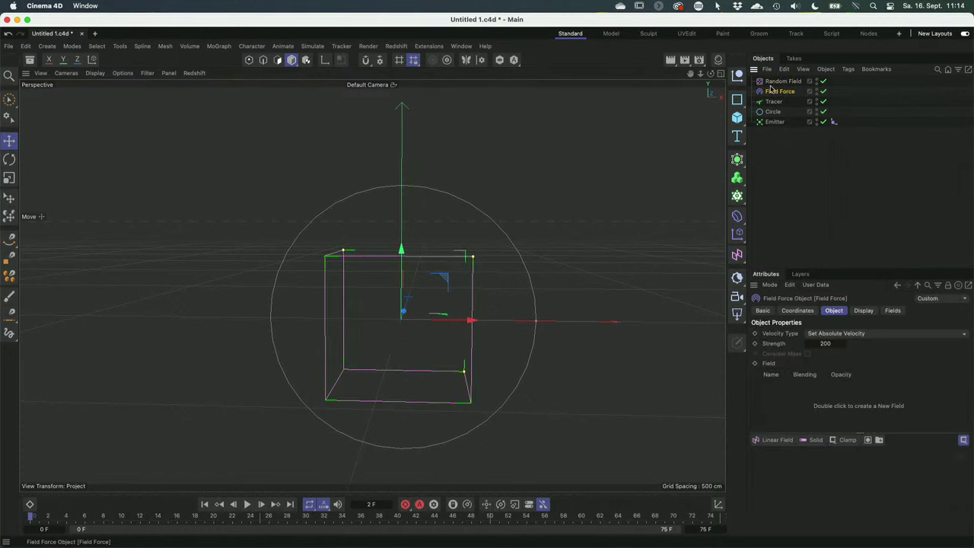
{"action": "left_click_drag", "start_coordinate": [808, 361], "coordinate": [817, 404]}
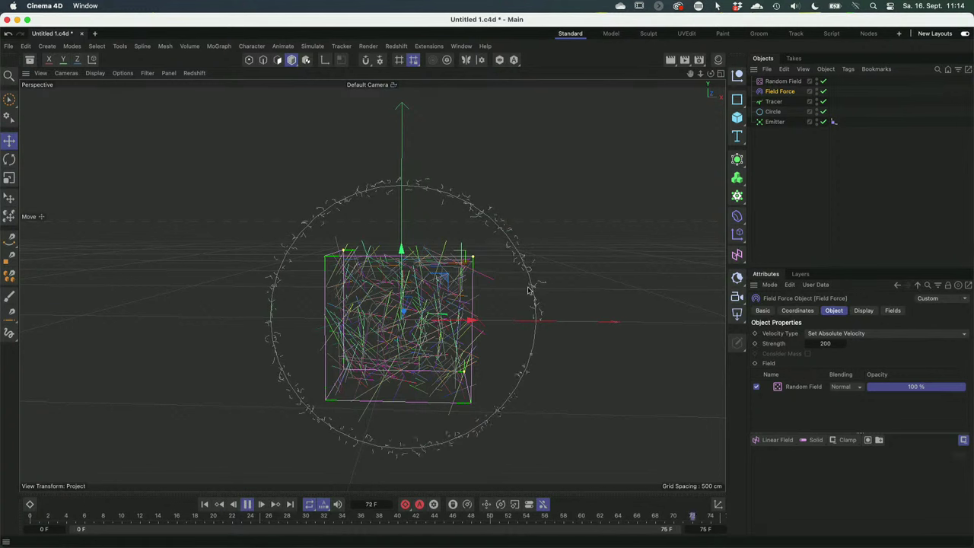
Set the Random Field's noise scale to 3000 %.
{"action": "key", "text": "Up"}
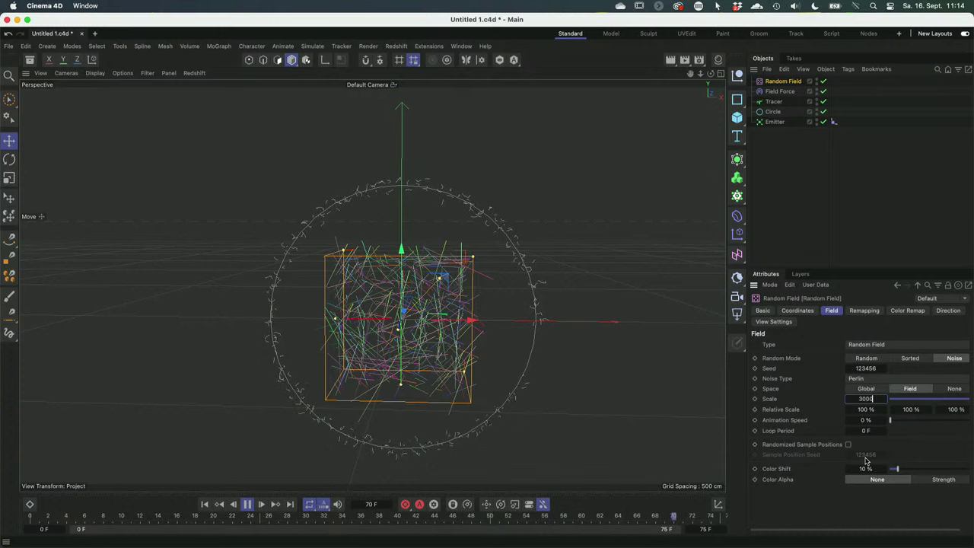
{"action": "type", "text": "3000"}
{"action": "key", "text": "Return"}
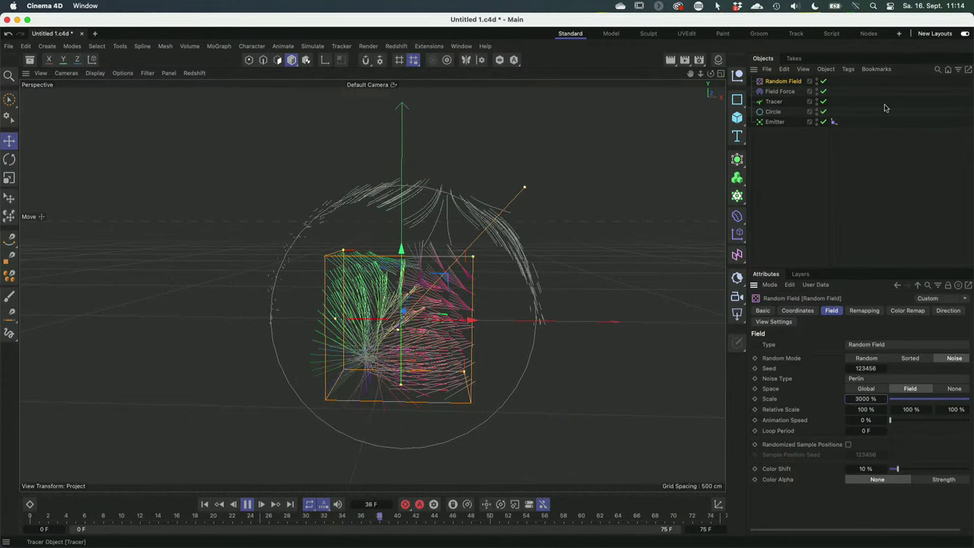
Set the Field Force's display box size to 800 × 800 × 1 cm.
{"action": "left_click", "coordinate": [773, 93]}
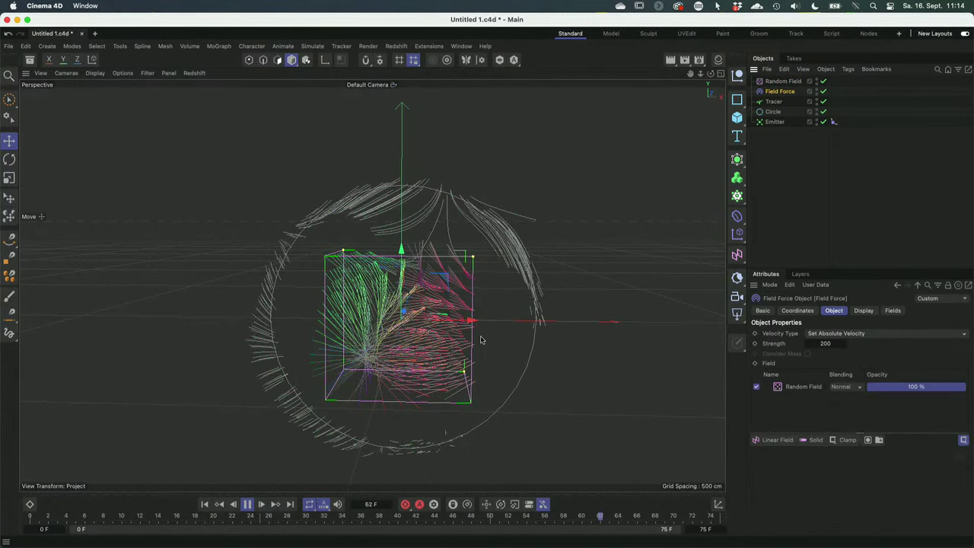
{"action": "left_click", "coordinate": [864, 311]}
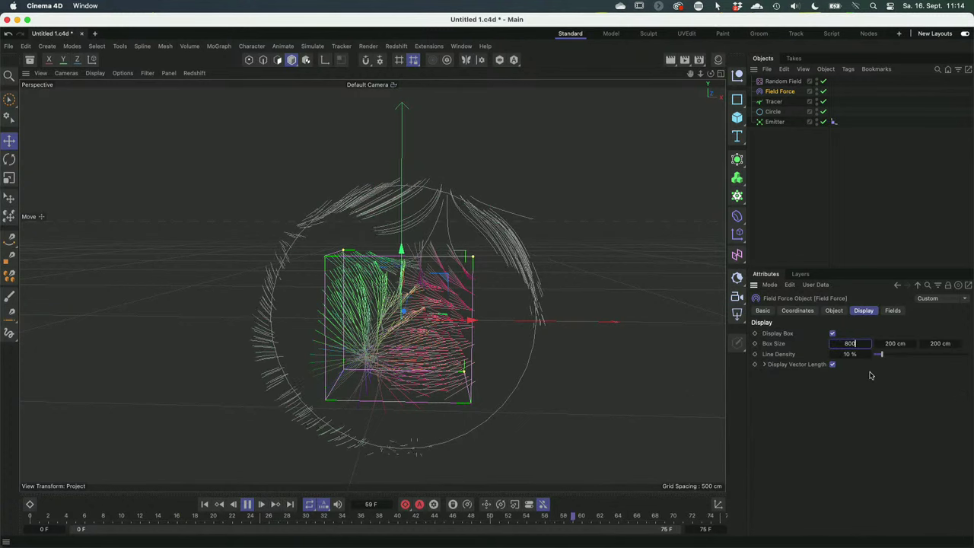
{"action": "key", "text": "Tab"}
{"action": "type", "text": "800"}
{"action": "key", "text": "Tab"}
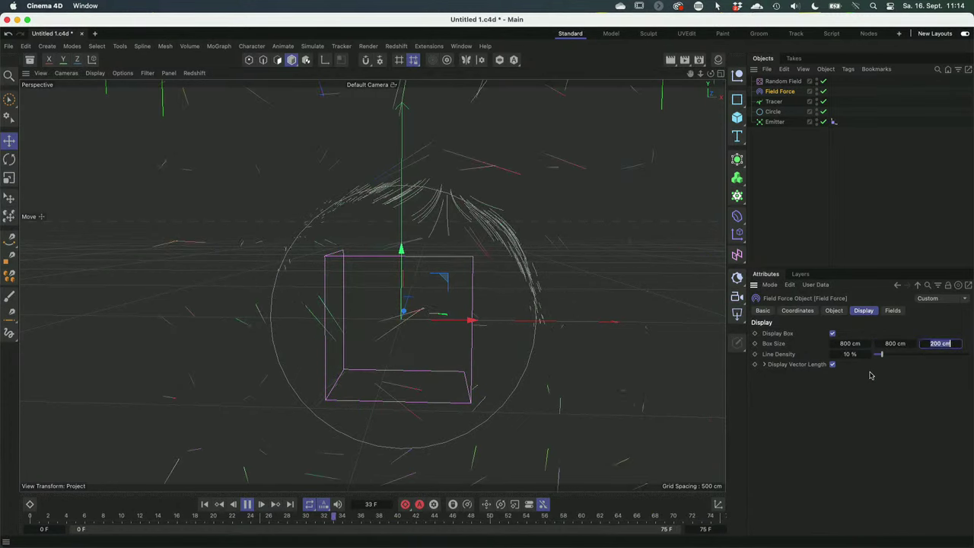
{"action": "type", "text": "1"}
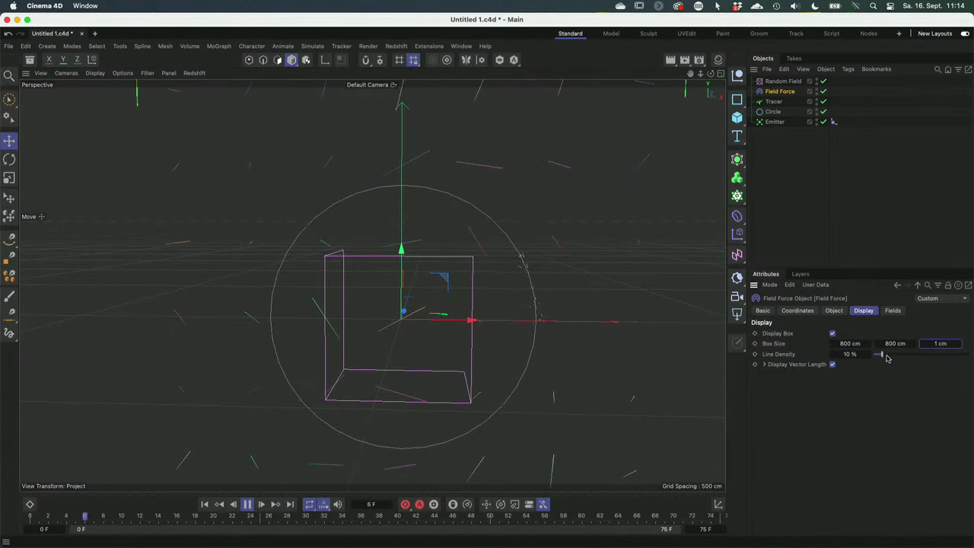
Raise the Field Force's display line density to 100 % and turn off Display Vector Length.
{"action": "left_click_drag", "start_coordinate": [882, 354], "coordinate": [968, 356]}
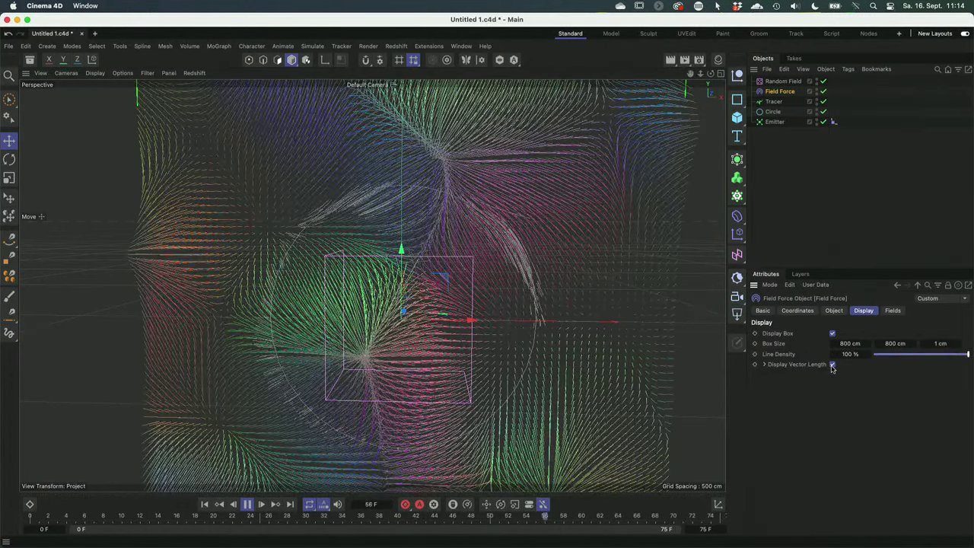
{"action": "left_click", "coordinate": [832, 365]}
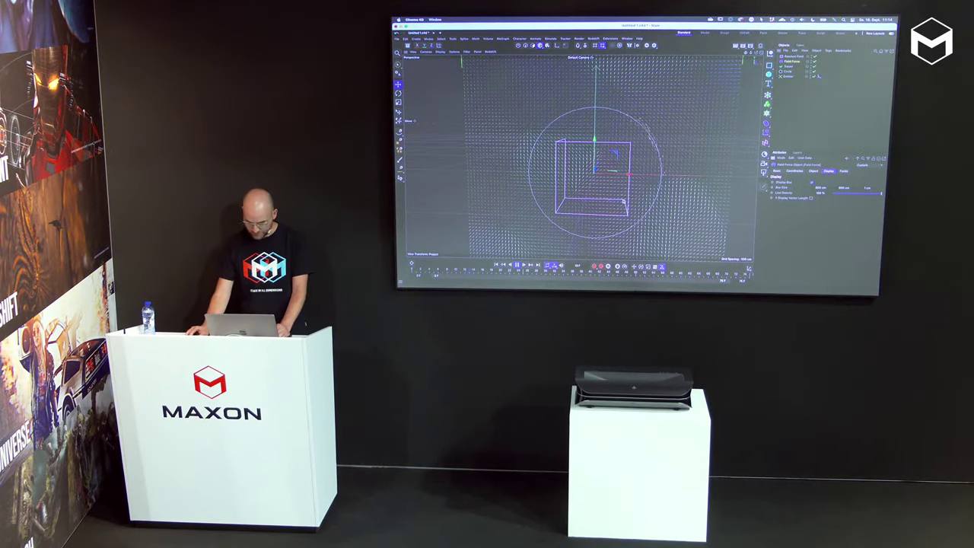
{"action": "left_click_drag", "start_coordinate": [596, 192], "coordinate": [629, 191], "text": "alt"}
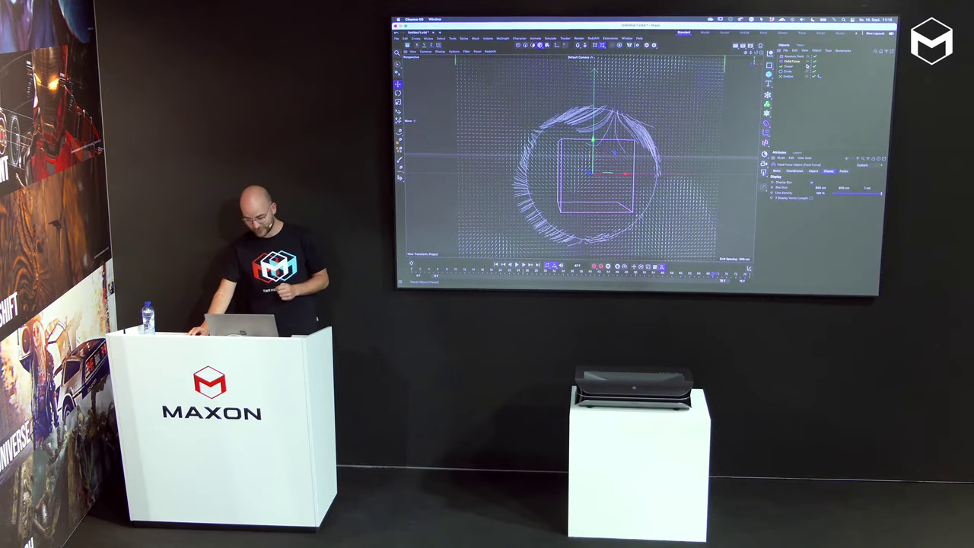
Add a Volume Builder and make the Random Field its child.
{"action": "left_click", "coordinate": [795, 57]}
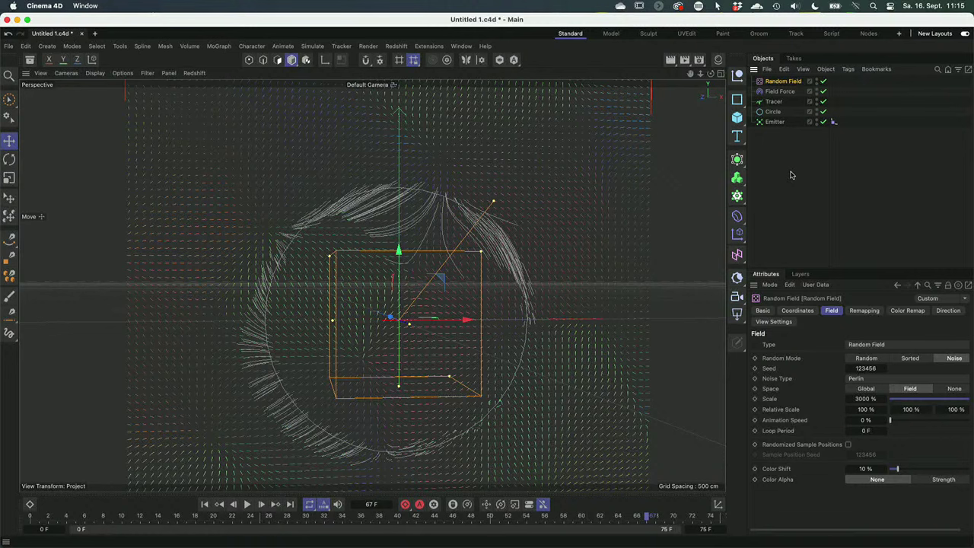
{"action": "left_click", "coordinate": [738, 179]}
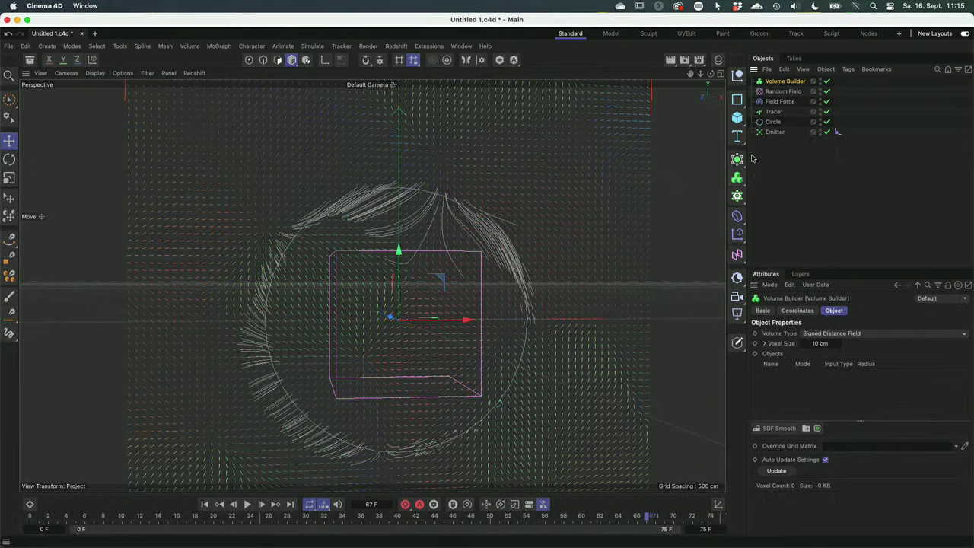
{"action": "left_click_drag", "start_coordinate": [770, 93], "coordinate": [778, 83]}
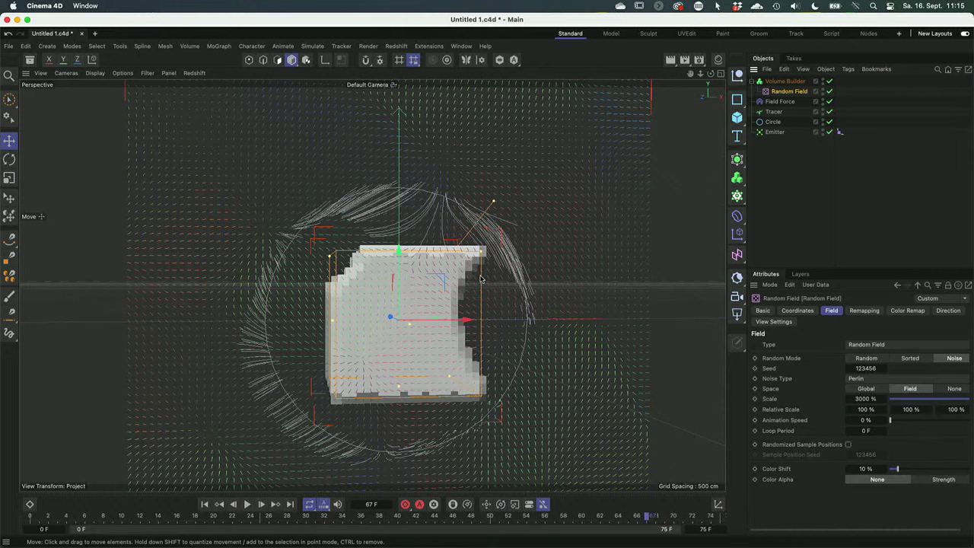
Set the Volume Builder's volume type to Vector and inspect the resulting volume from several angles.
{"action": "left_click", "coordinate": [785, 80]}
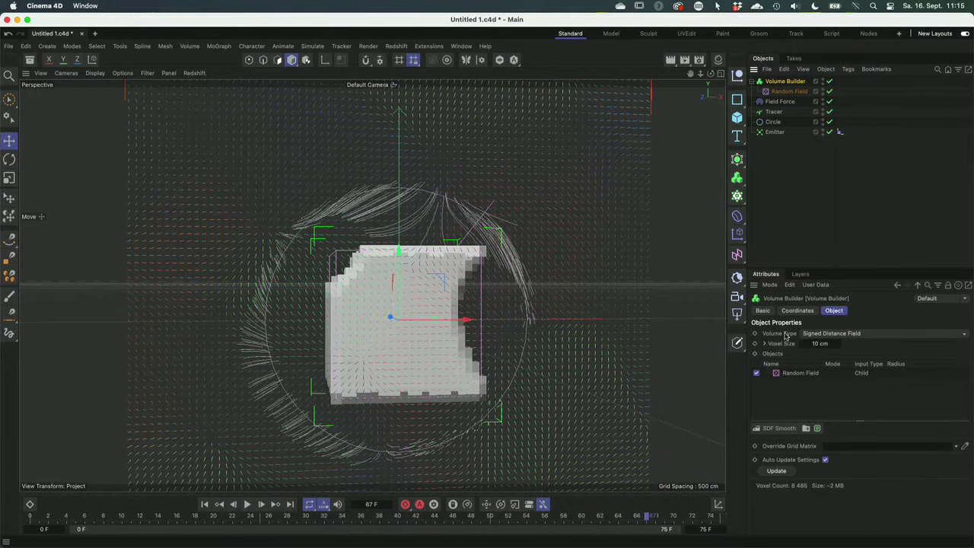
{"action": "left_click", "coordinate": [858, 335]}
{"action": "left_click", "coordinate": [847, 371]}
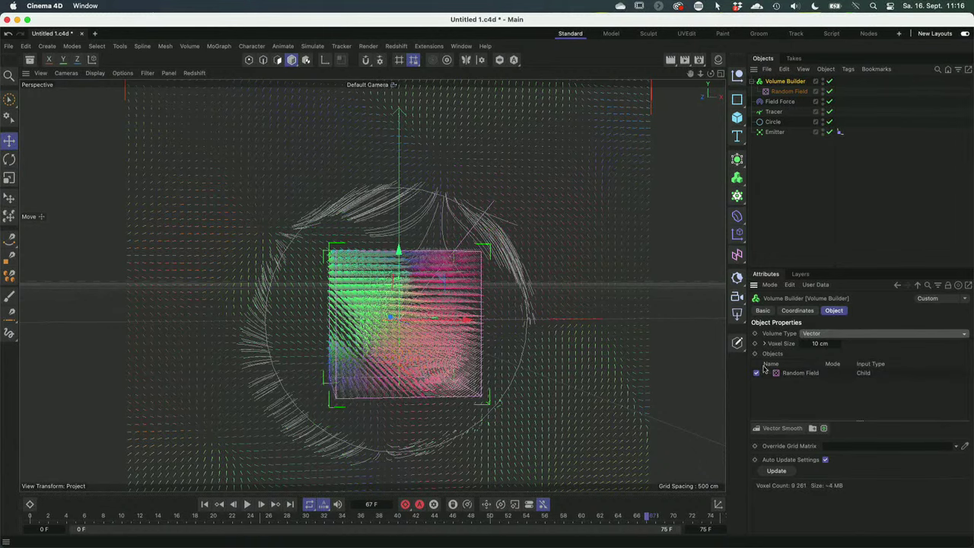
{"action": "left_click_drag", "start_coordinate": [446, 322], "coordinate": [322, 348], "text": "alt"}
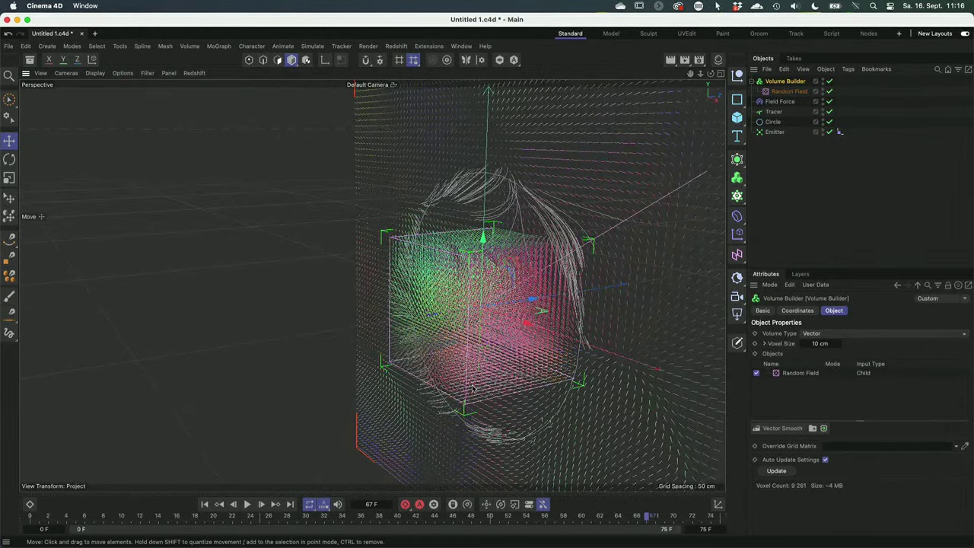
{"action": "left_click_drag", "start_coordinate": [403, 310], "coordinate": [508, 315], "text": "alt"}
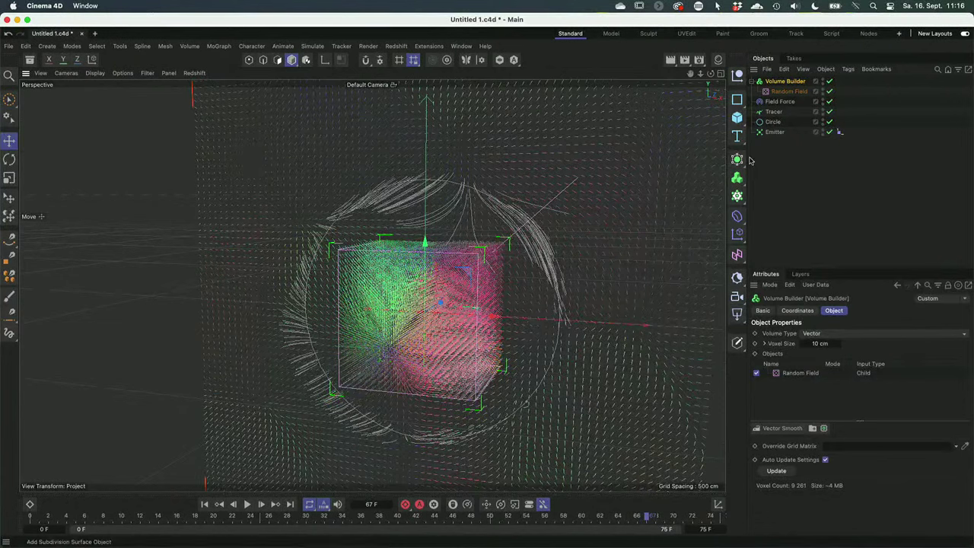
Remove the Random Field from the Field Force's field list.
{"action": "left_click", "coordinate": [780, 102]}
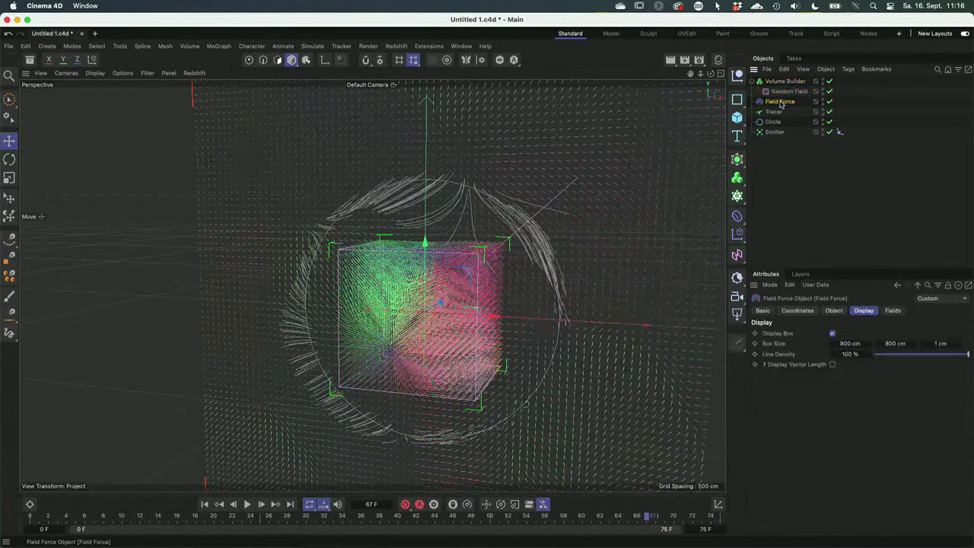
{"action": "left_click", "coordinate": [835, 310]}
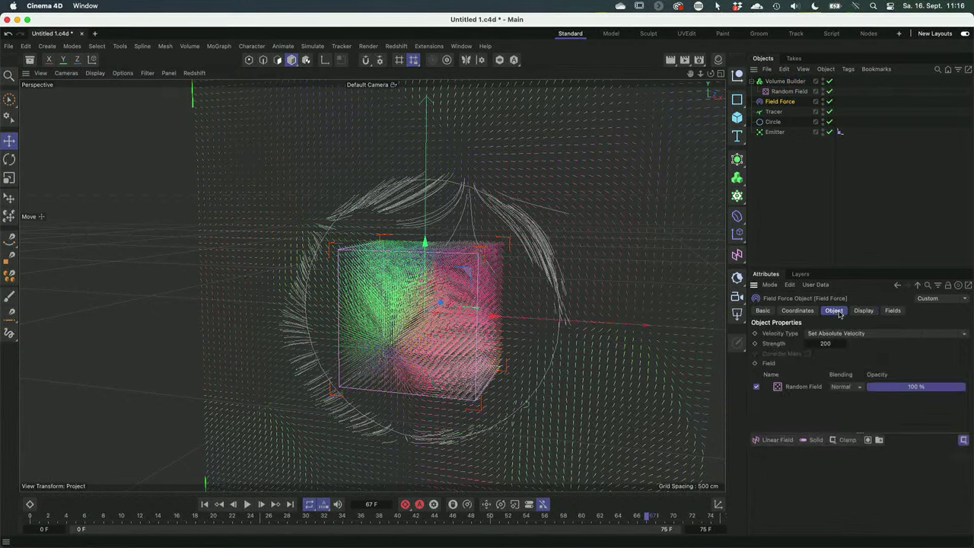
{"action": "left_click", "coordinate": [801, 388]}
{"action": "key", "text": "Delete"}
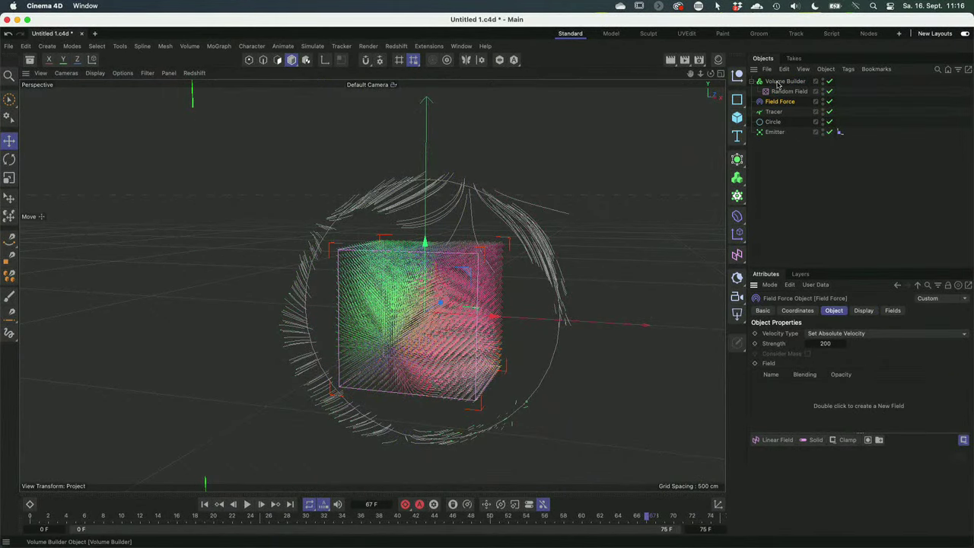
Add the Volume Builder to the Field Force's field list as a Volume Object and hide the Volume Builder in the editor and renderer.
{"action": "left_click_drag", "start_coordinate": [778, 84], "coordinate": [802, 402]}
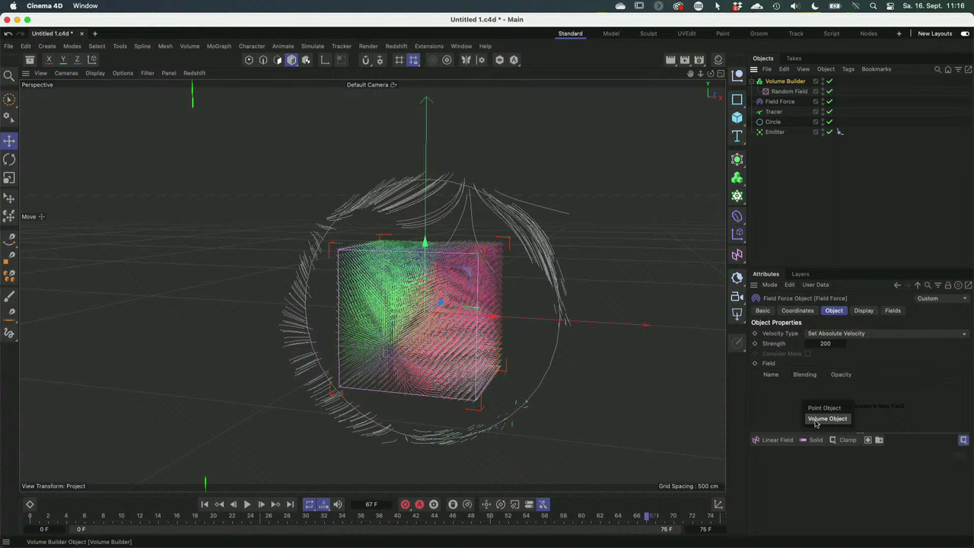
{"action": "left_click", "coordinate": [827, 419]}
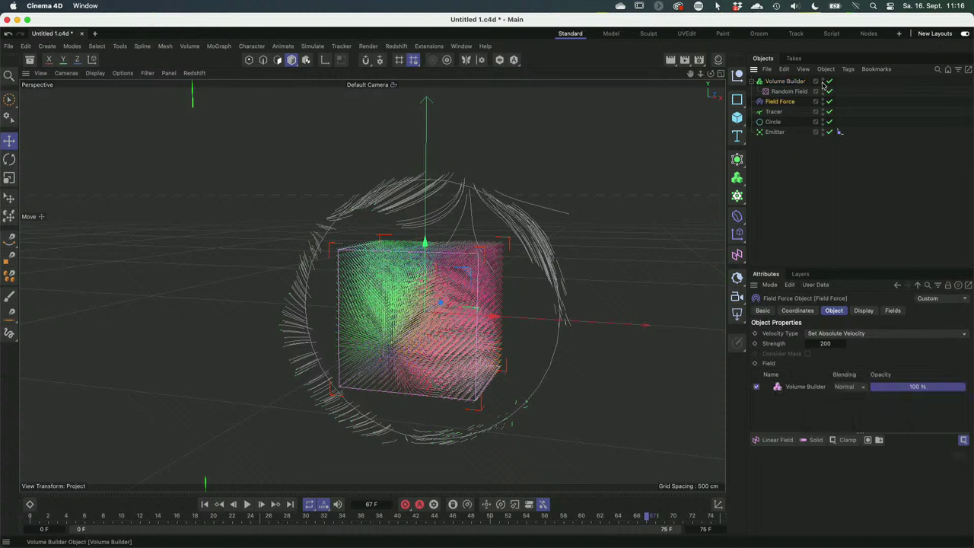
{"action": "left_click", "coordinate": [823, 86]}
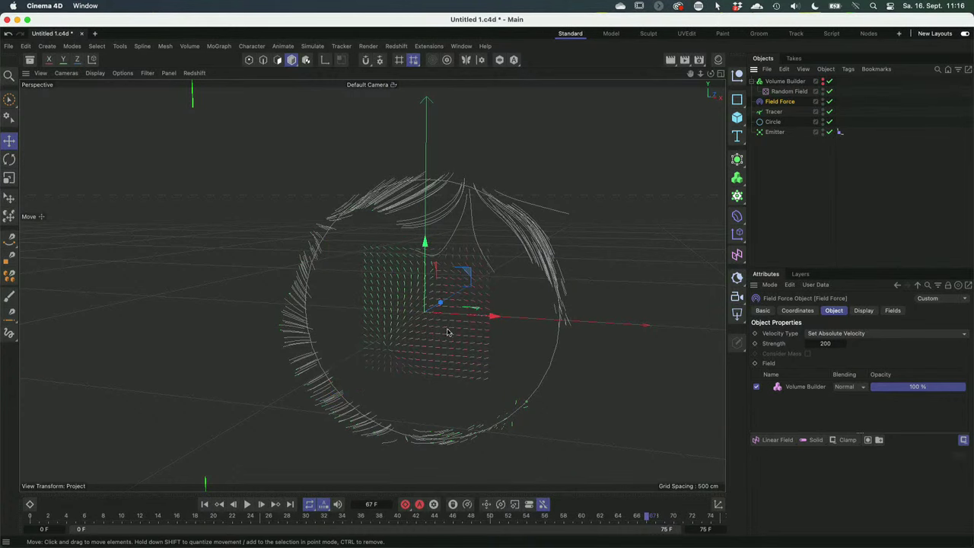
{"action": "left_click_drag", "start_coordinate": [448, 332], "coordinate": [477, 314], "text": "alt"}
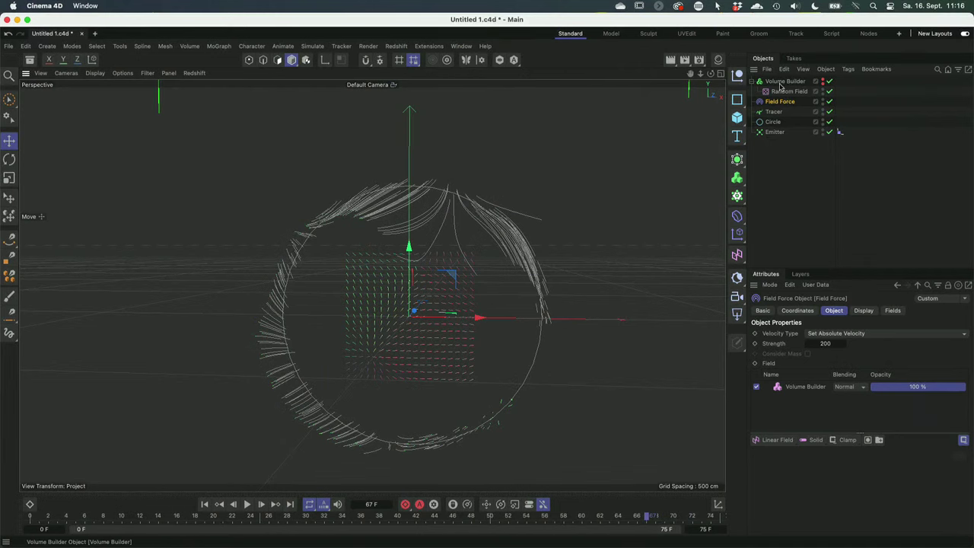
Set the Random Field's creation box in the Volume Builder to 800 × 800 × 400 cm.
{"action": "left_click", "coordinate": [785, 81]}
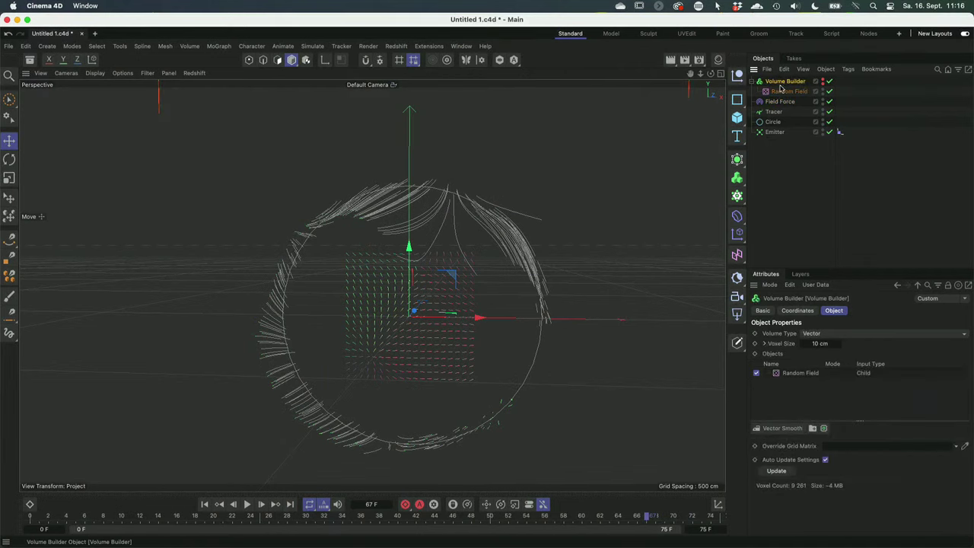
{"action": "left_click", "coordinate": [801, 374]}
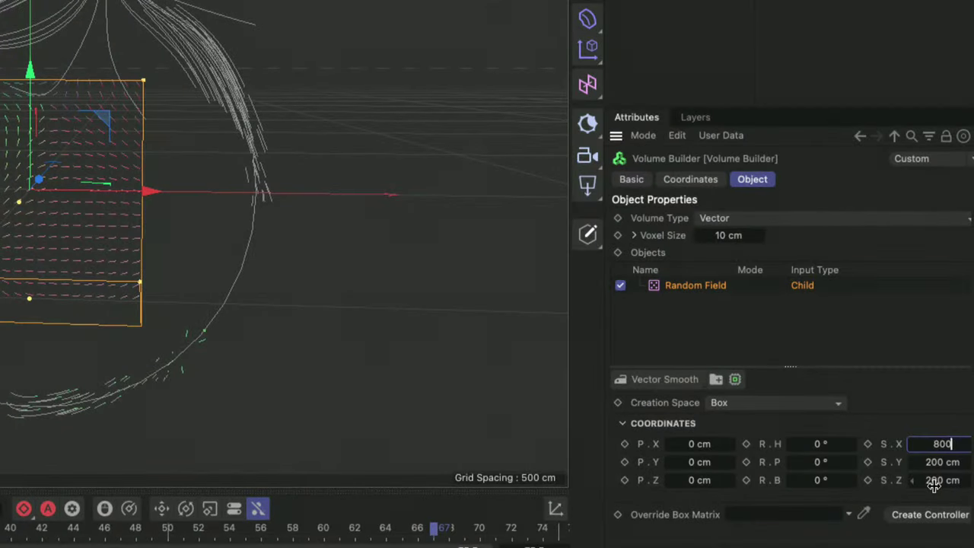
{"action": "key", "text": "Tab"}
{"action": "type", "text": "800"}
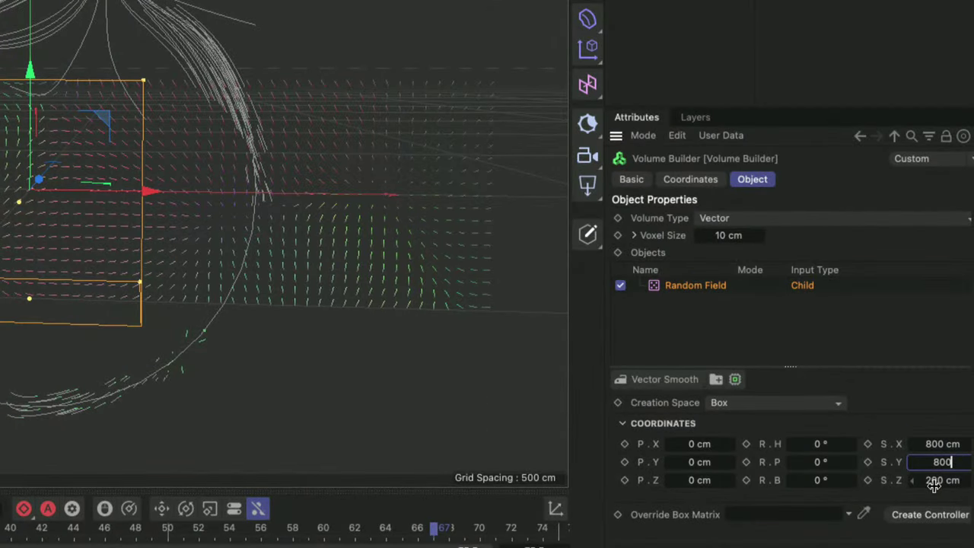
{"action": "key", "text": "Tab"}
{"action": "type", "text": "4"}
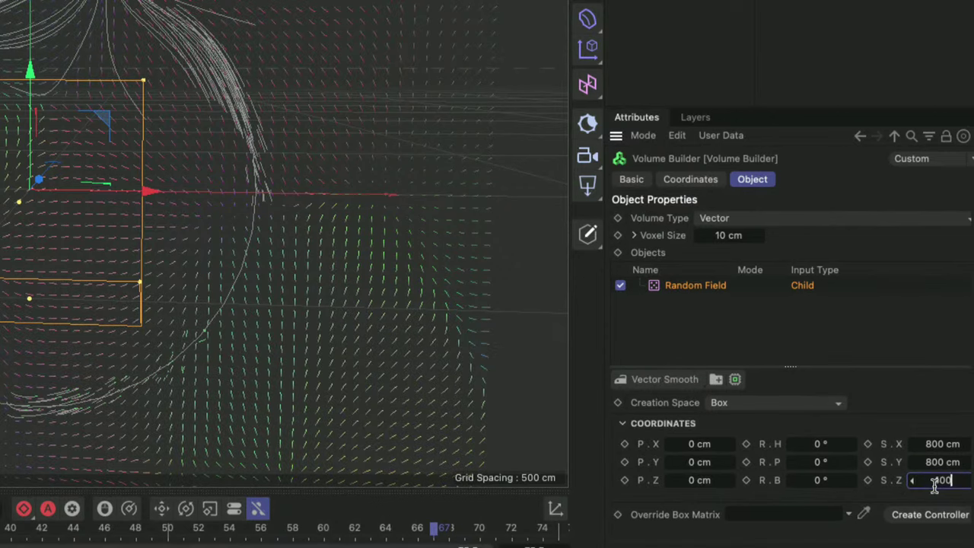
{"action": "key", "text": "Return"}
Replay the particle animation from the first frame with the whole vector field in view, and stop playback.
{"action": "scroll", "coordinate": [312, 323], "scroll_direction": "down", "scroll_amount": 5}
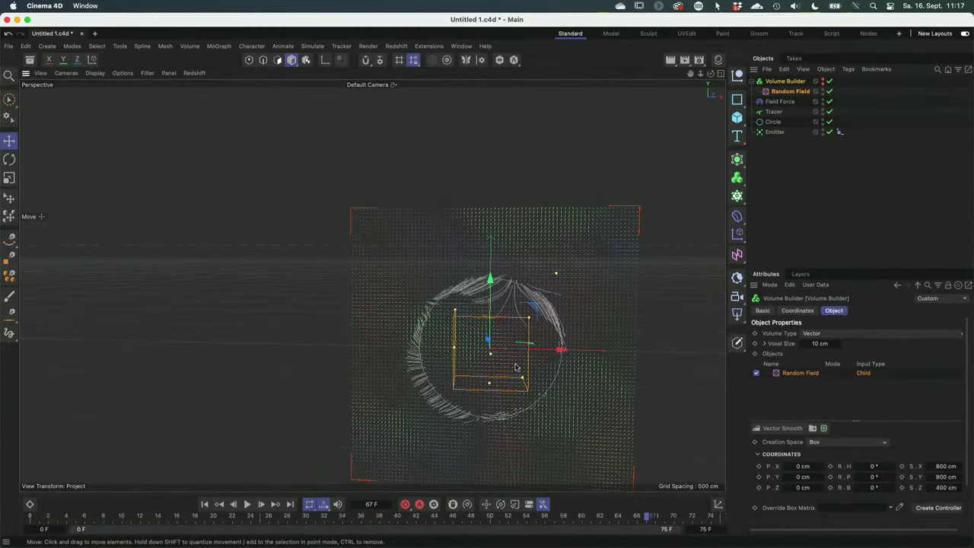
{"action": "left_click_drag", "start_coordinate": [515, 367], "coordinate": [518, 221], "text": "alt"}
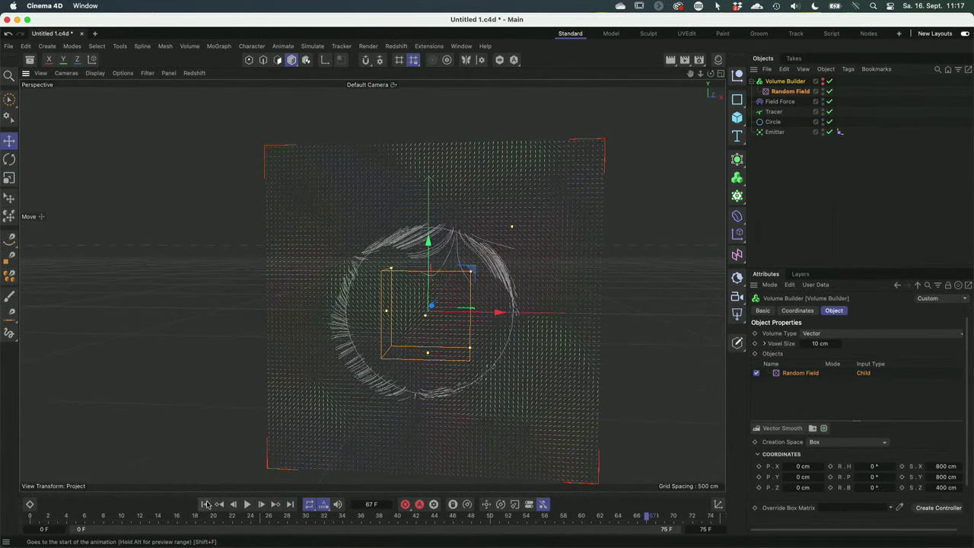
{"action": "left_click", "coordinate": [207, 506]}
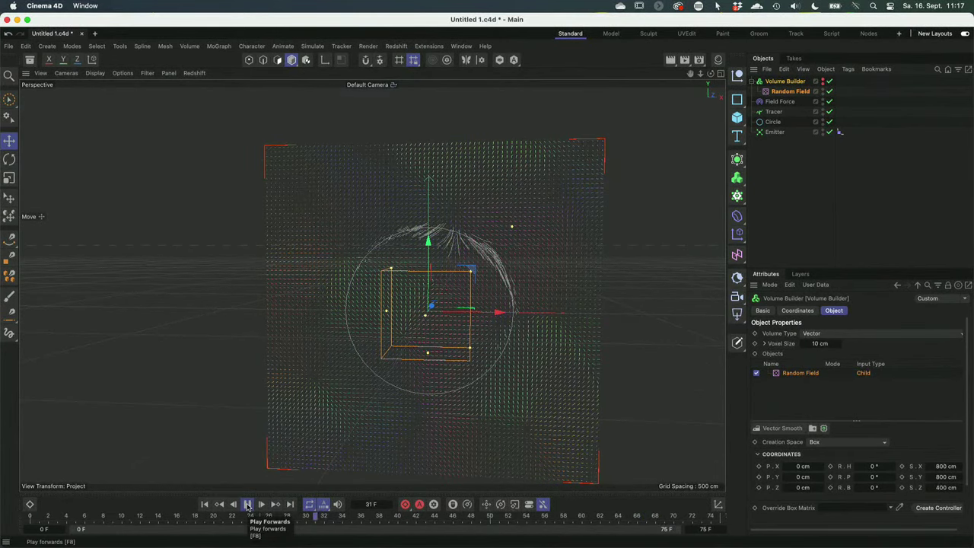
{"action": "left_click", "coordinate": [247, 505]}
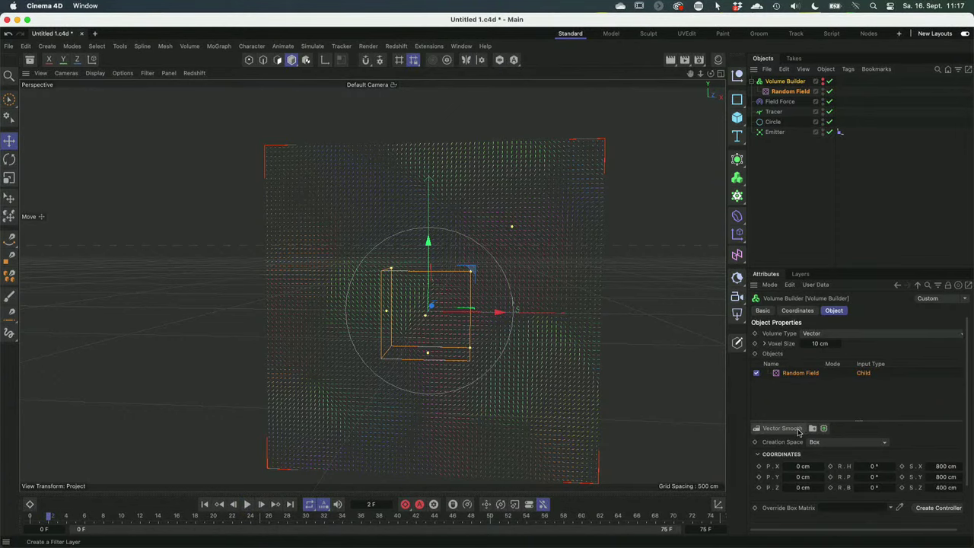
Add a Vector Curl filter and a Vector Normalize filter above the Random Field in the Volume Builder's object list.
{"action": "left_click", "coordinate": [790, 431]}
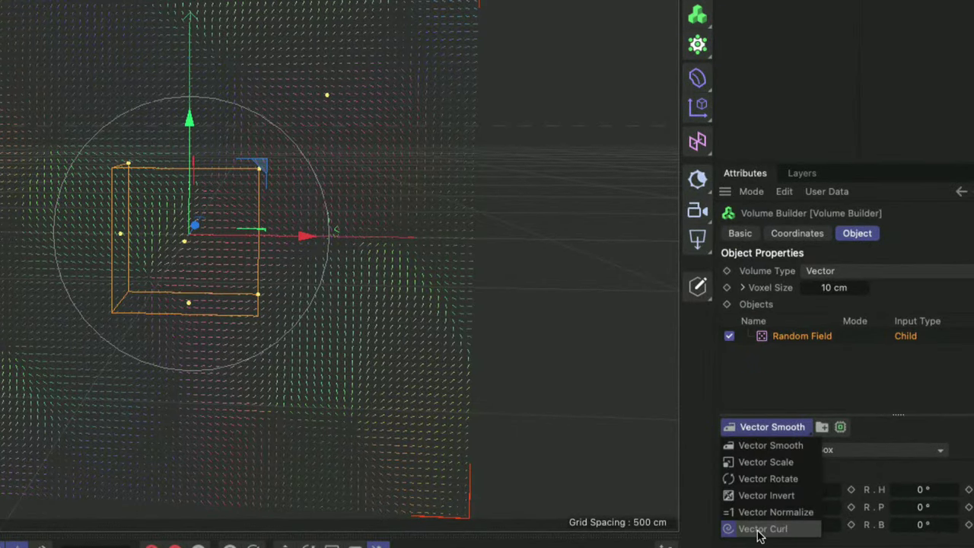
{"action": "key", "text": "Escape"}
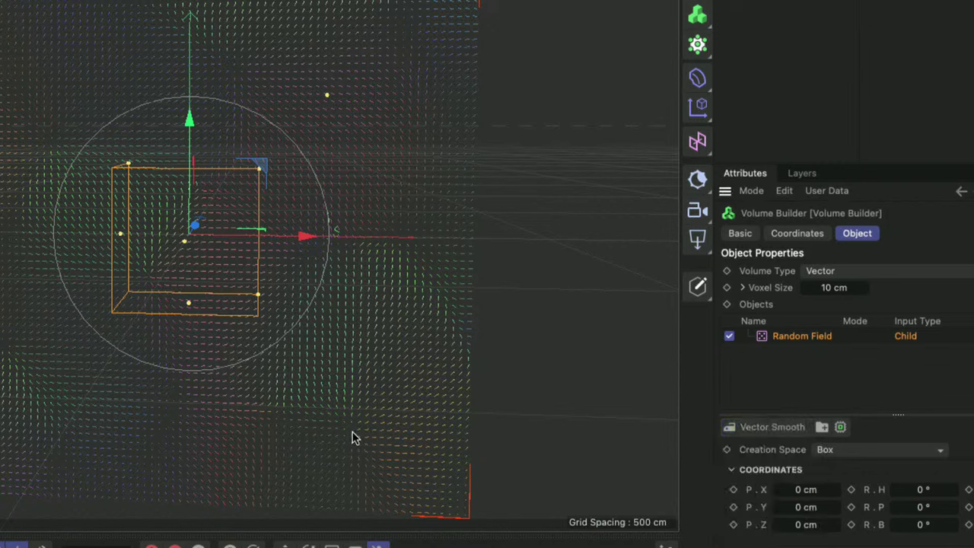
{"action": "left_click", "coordinate": [775, 427]}
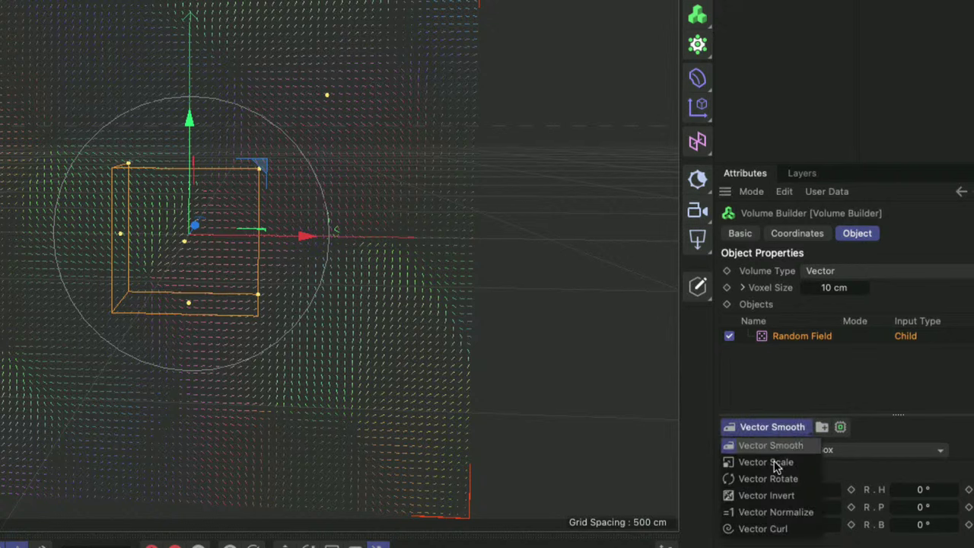
{"action": "left_click", "coordinate": [765, 528]}
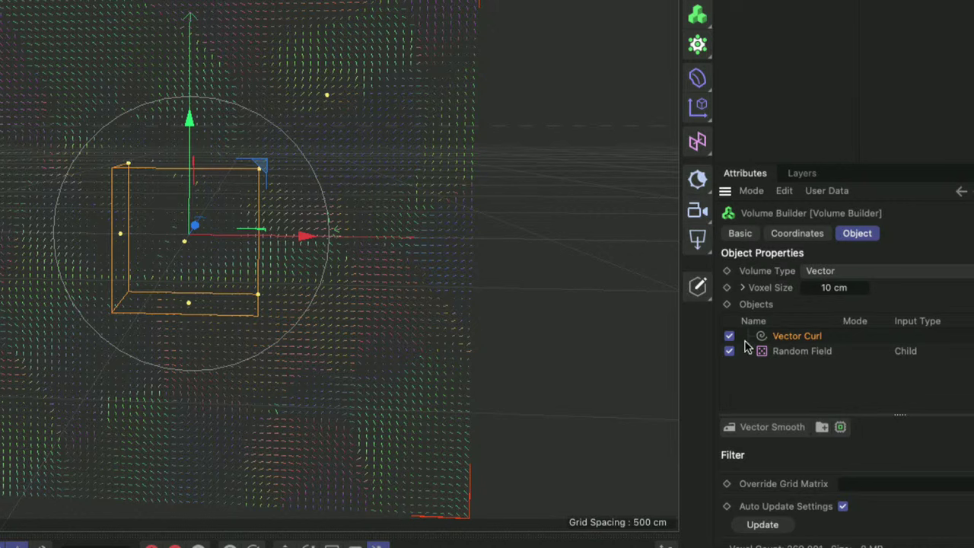
{"action": "left_click", "coordinate": [770, 428]}
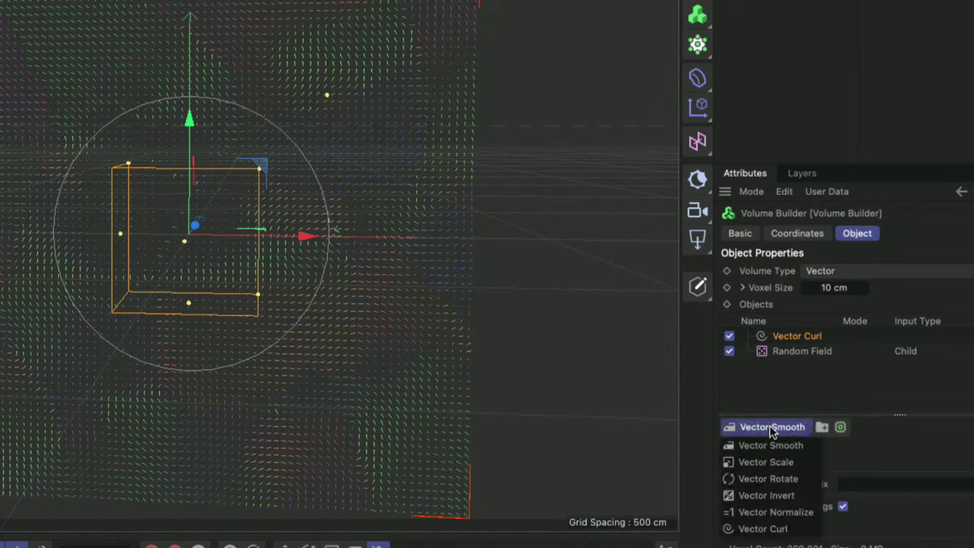
{"action": "left_click", "coordinate": [769, 512]}
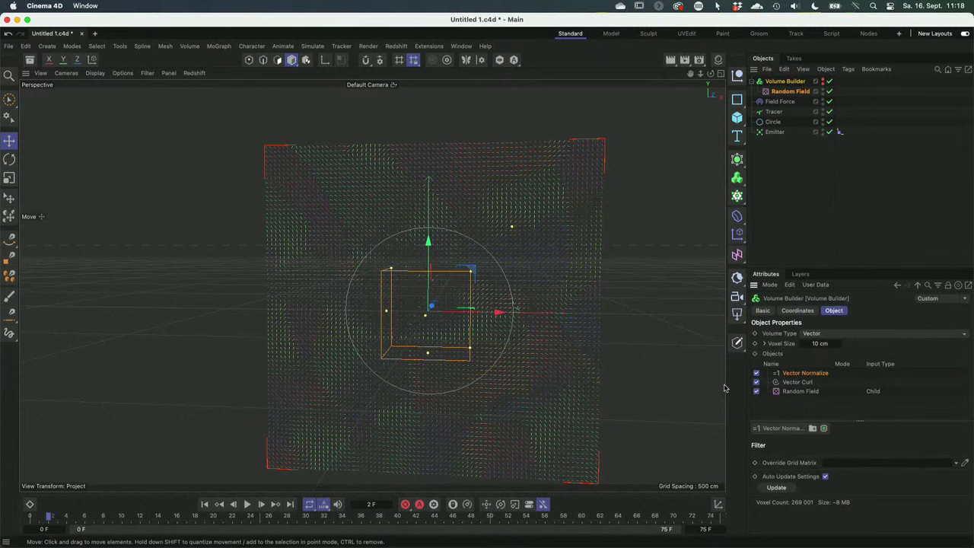
Hide the Field Force's display box and play the animation to preview the emitter's particle trails.
{"action": "left_click", "coordinate": [778, 102]}
{"action": "left_click", "coordinate": [863, 311]}
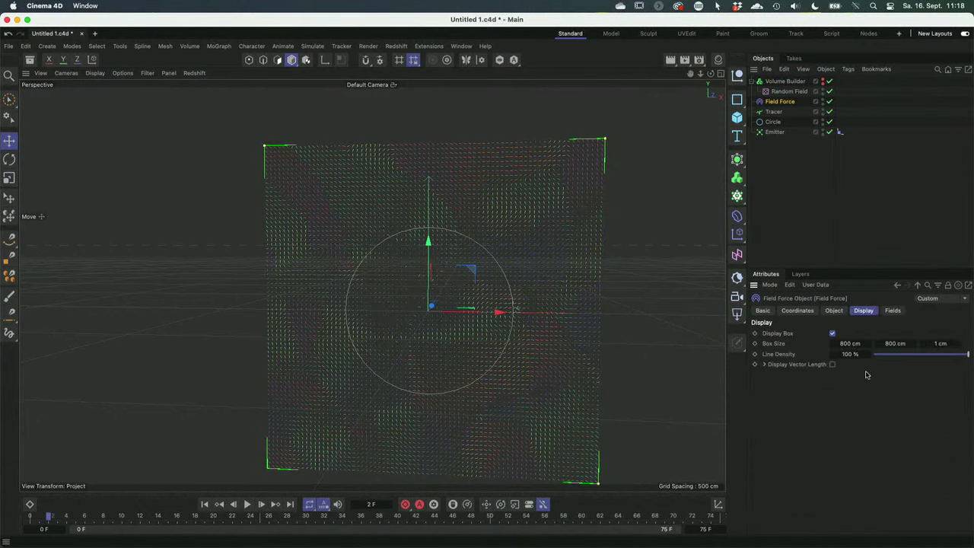
{"action": "left_click", "coordinate": [832, 333]}
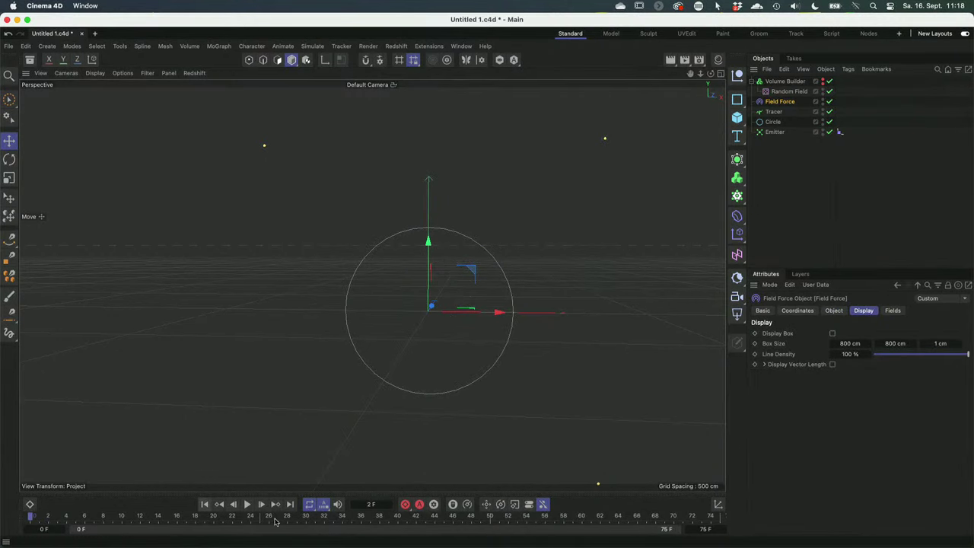
{"action": "left_click", "coordinate": [246, 505]}
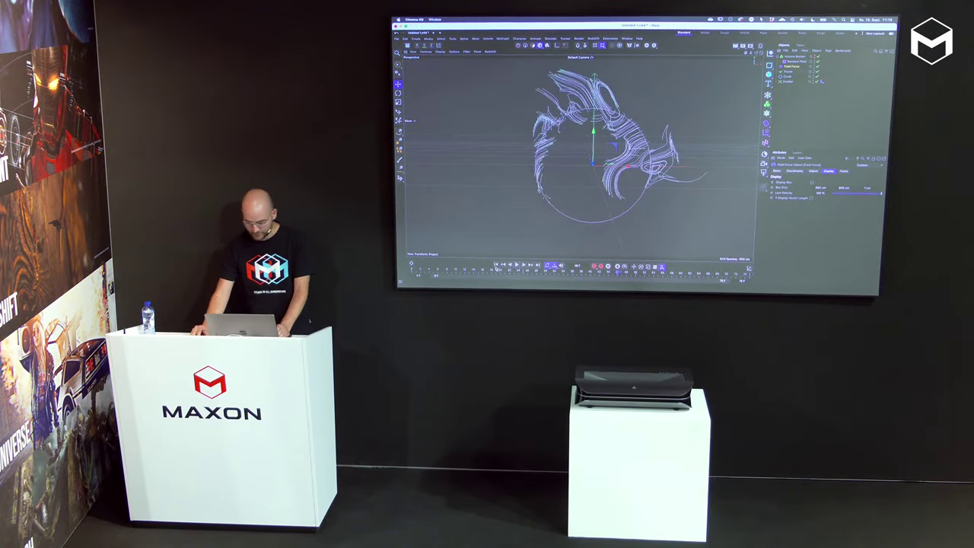
{"action": "left_click", "coordinate": [518, 265]}
Delete the Tracer object and add a Pyro Emitter simulation tag to the Emitter.
{"action": "left_click", "coordinate": [801, 94]}
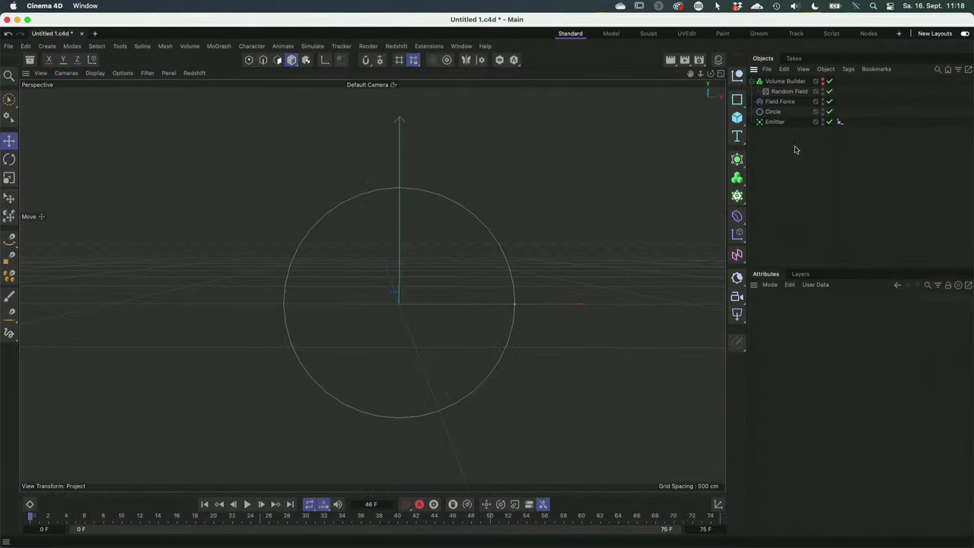
{"action": "left_click", "coordinate": [772, 124]}
{"action": "right_click", "coordinate": [770, 124]}
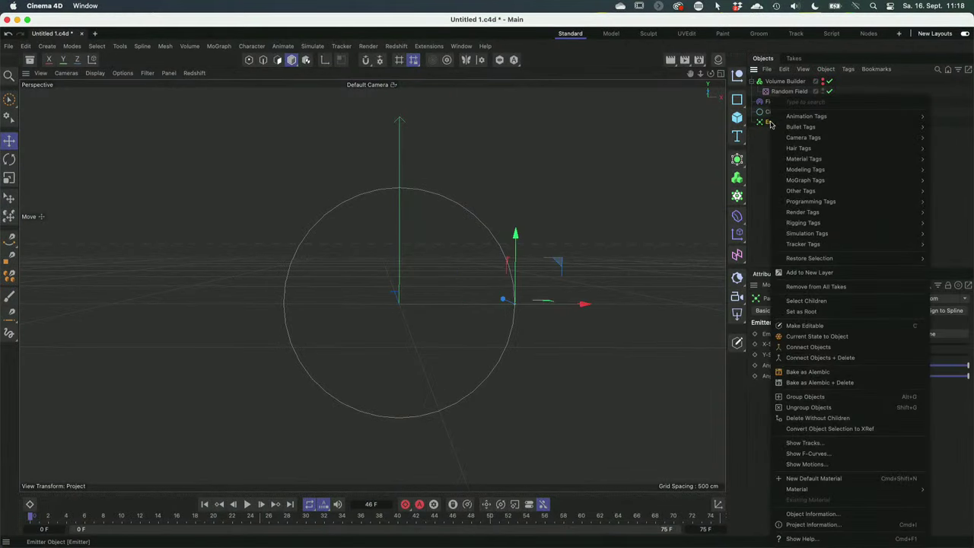
{"action": "mouse_move", "coordinate": [811, 234]}
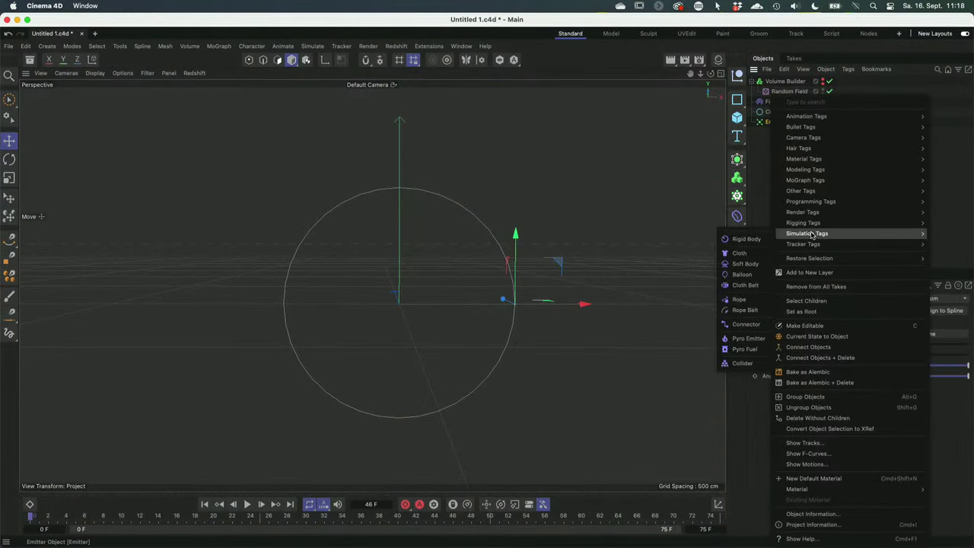
{"action": "left_click", "coordinate": [750, 339]}
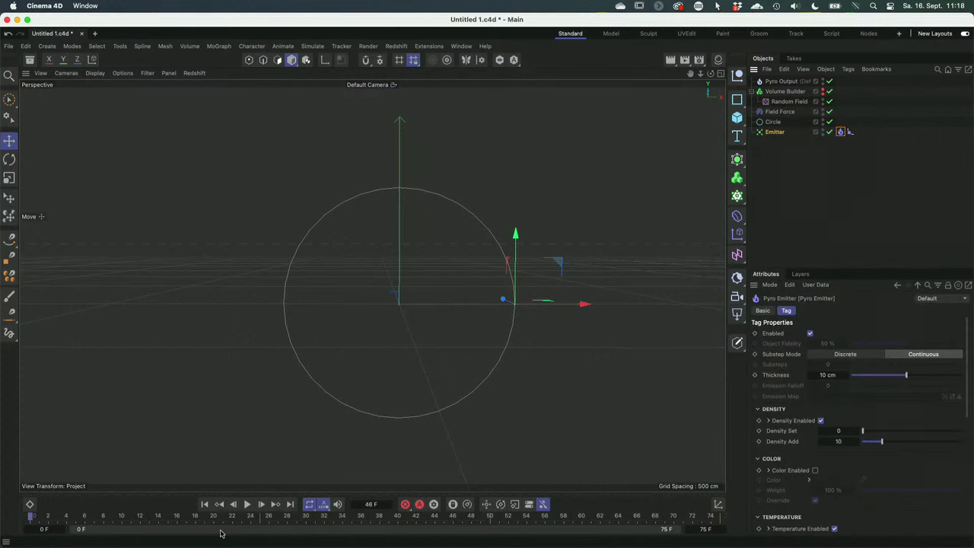
Play the pyro simulation and set the Pyro Emitter tag's thickness to 2 cm.
{"action": "left_click", "coordinate": [248, 507]}
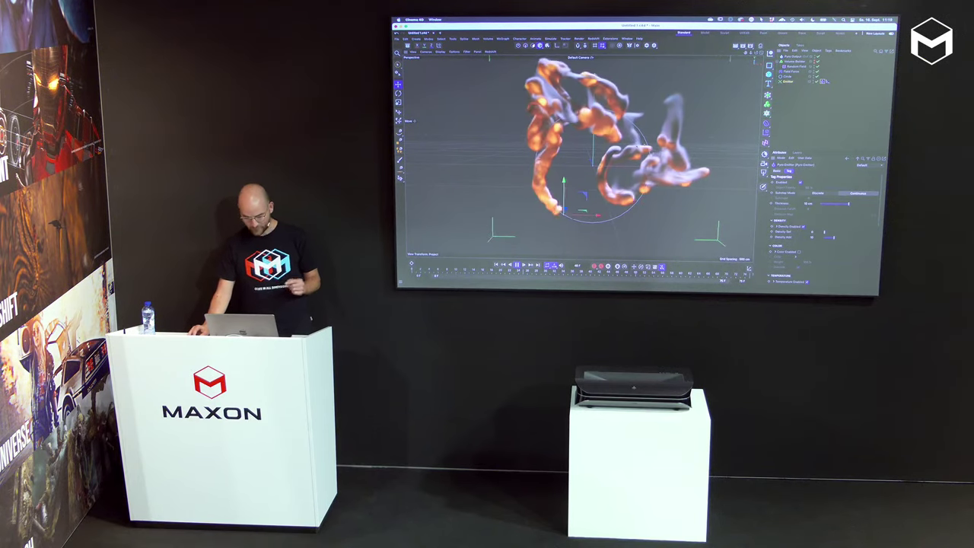
{"action": "left_click_drag", "start_coordinate": [671, 145], "coordinate": [622, 154], "text": "alt"}
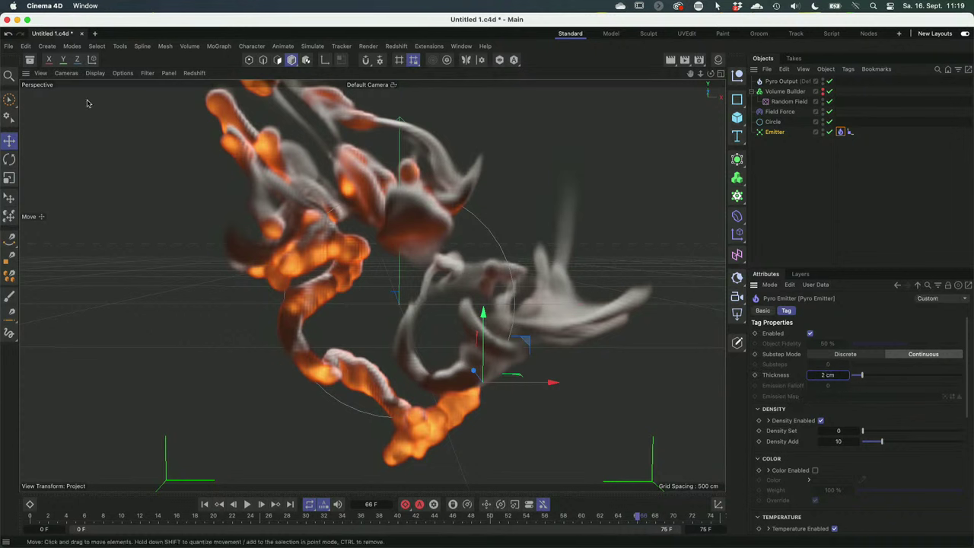
Set the voxel size in the project's Pyro simulation settings to 2 cm and bring up the Forces list.
{"action": "left_click", "coordinate": [26, 46]}
{"action": "left_click", "coordinate": [71, 183]}
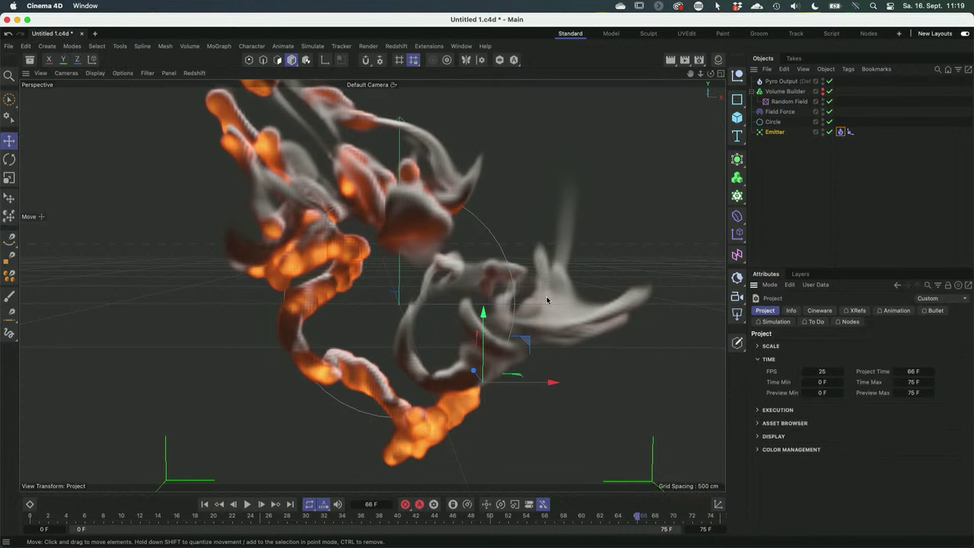
{"action": "left_click", "coordinate": [776, 322]}
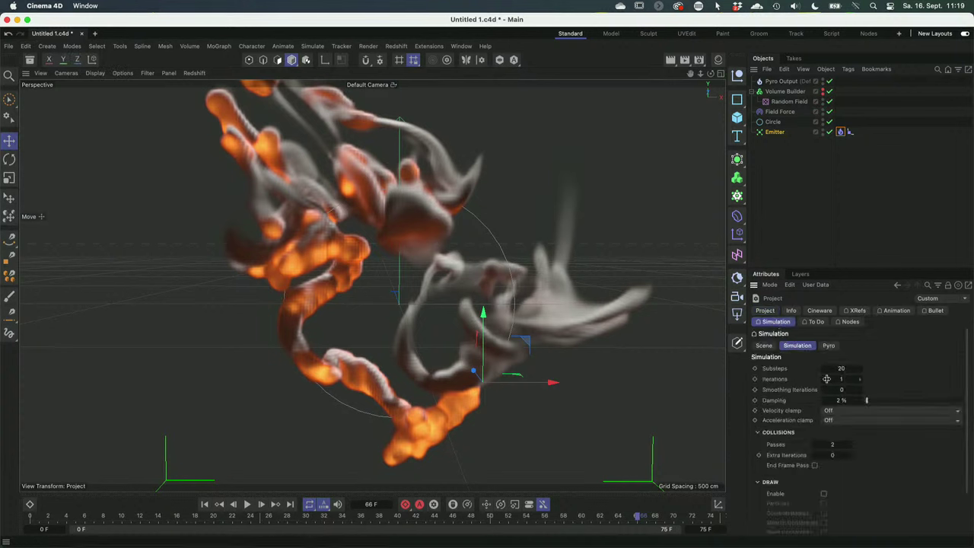
{"action": "left_click", "coordinate": [829, 347]}
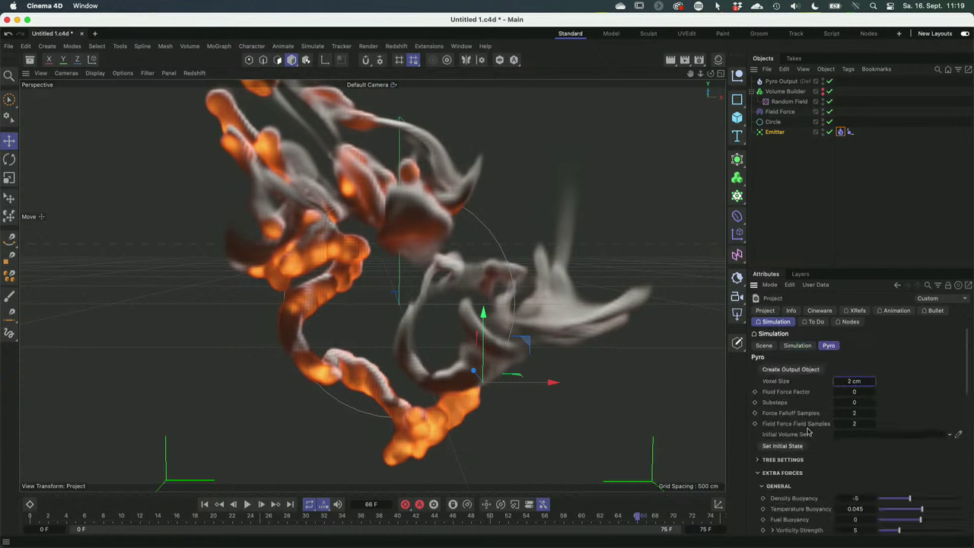
{"action": "scroll", "coordinate": [830, 465], "scroll_direction": "down", "scroll_amount": 10}
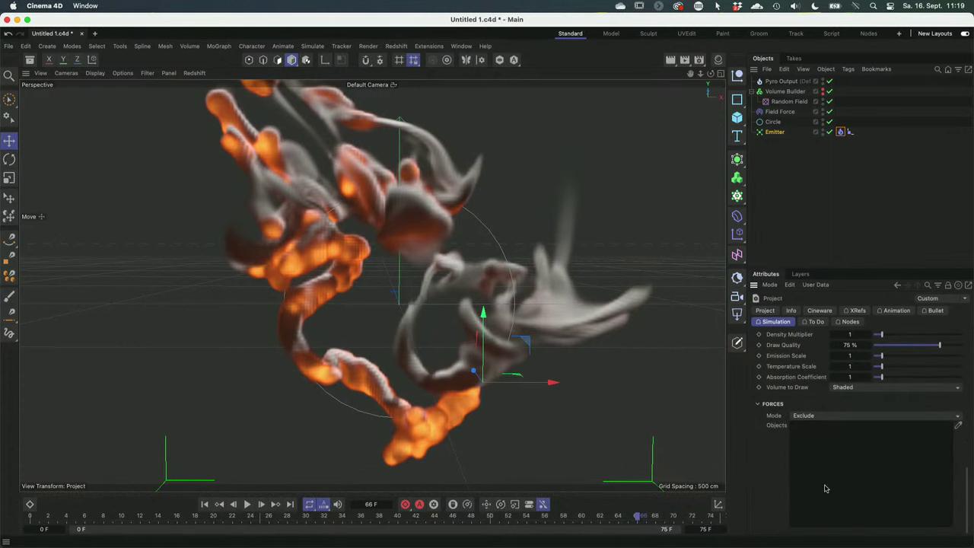
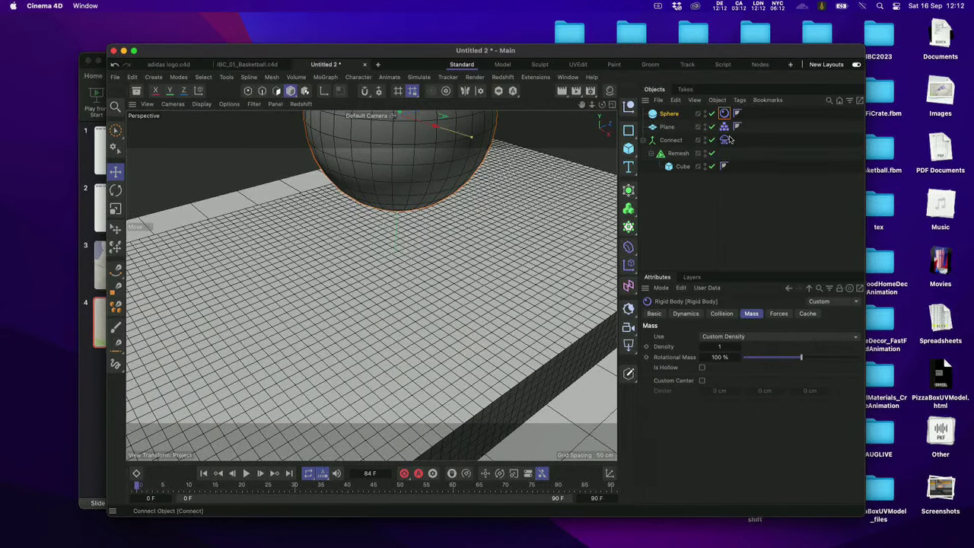
Set the Remesh object's polygon count to 15000 for the soft-body slab.
{"action": "left_click", "coordinate": [725, 140]}
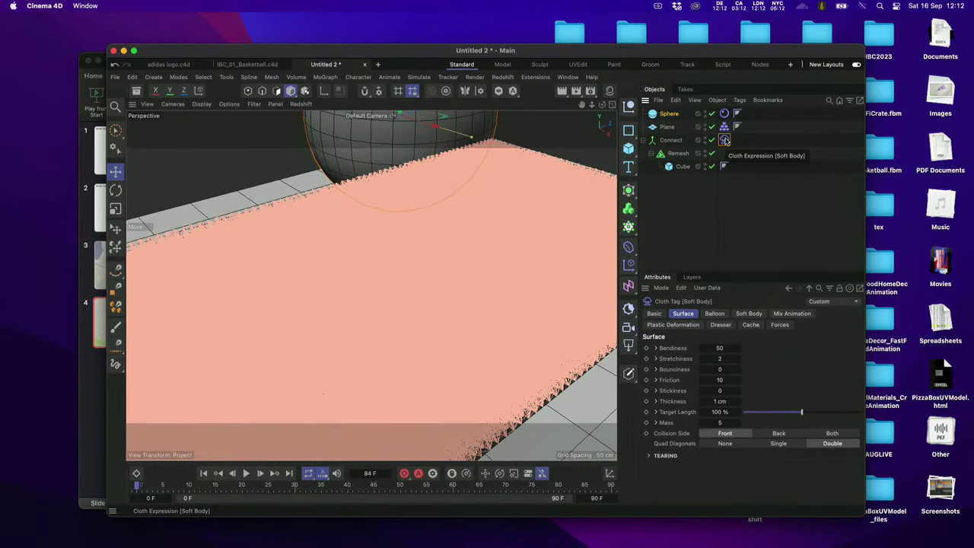
{"action": "left_click", "coordinate": [677, 154]}
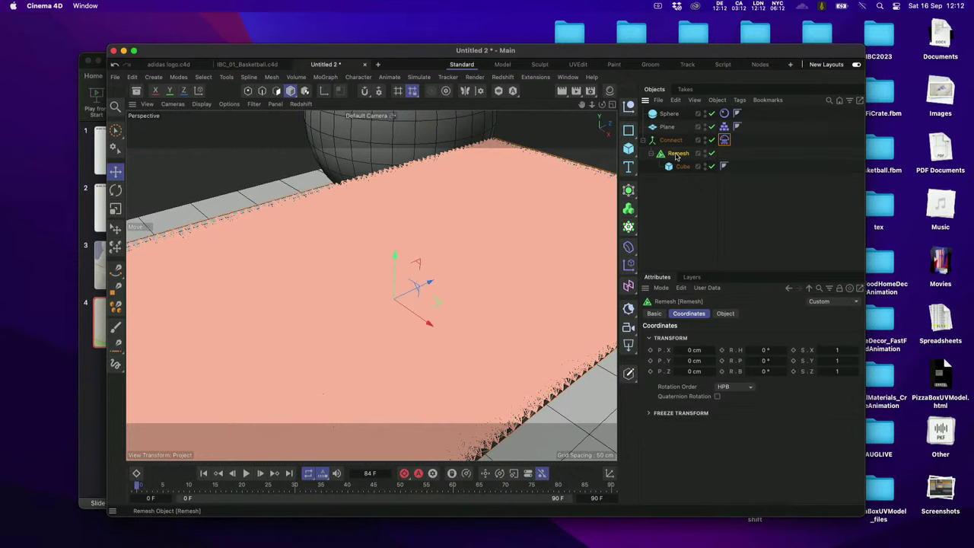
{"action": "left_click", "coordinate": [727, 313]}
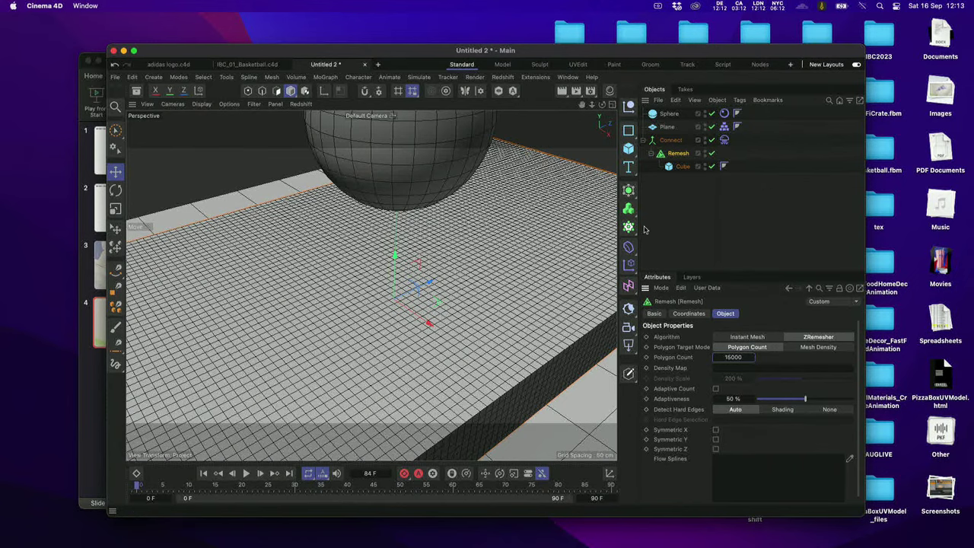
{"action": "scroll", "coordinate": [532, 262], "scroll_direction": "down", "scroll_amount": 5}
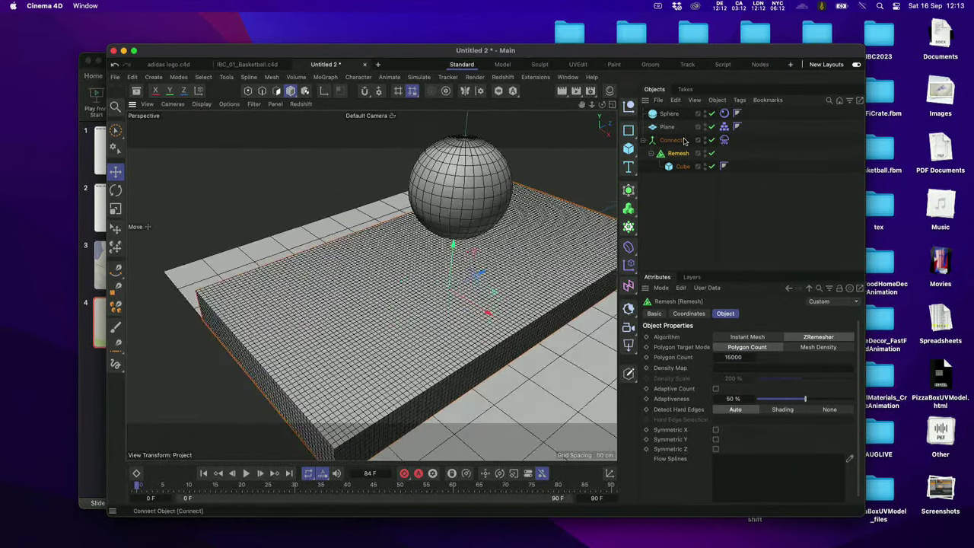
Set the softness of the Connect object's Soft Body tag to 999.
{"action": "left_click", "coordinate": [724, 142]}
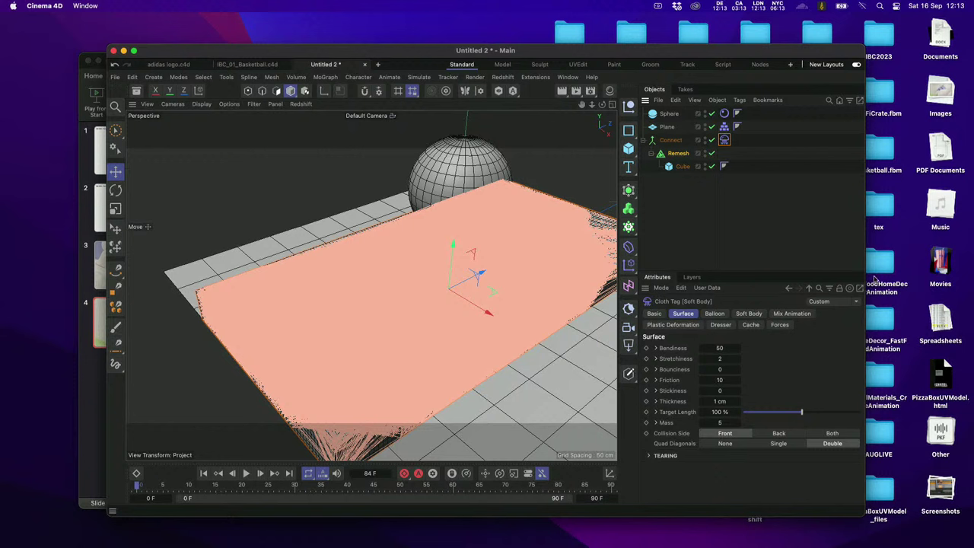
{"action": "left_click", "coordinate": [748, 314]}
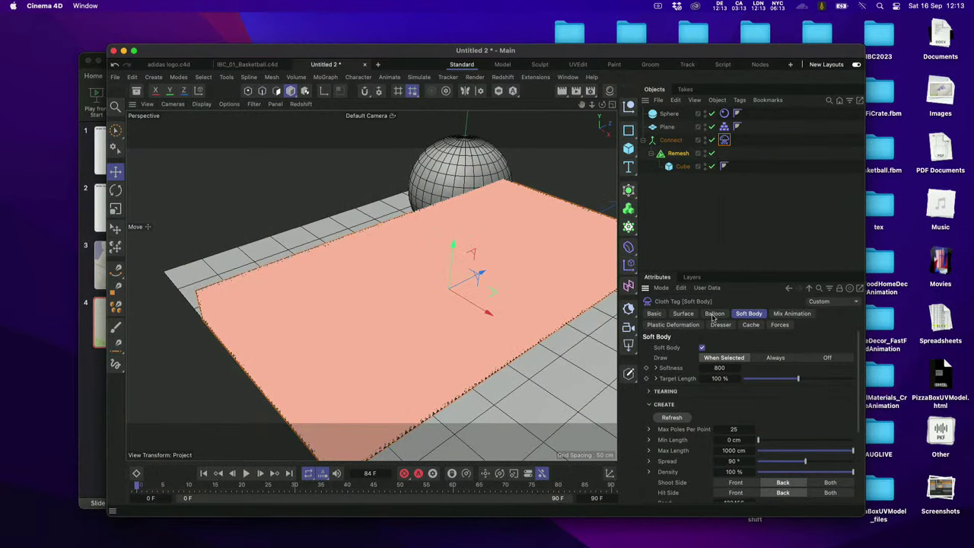
{"action": "double_click", "coordinate": [719, 368]}
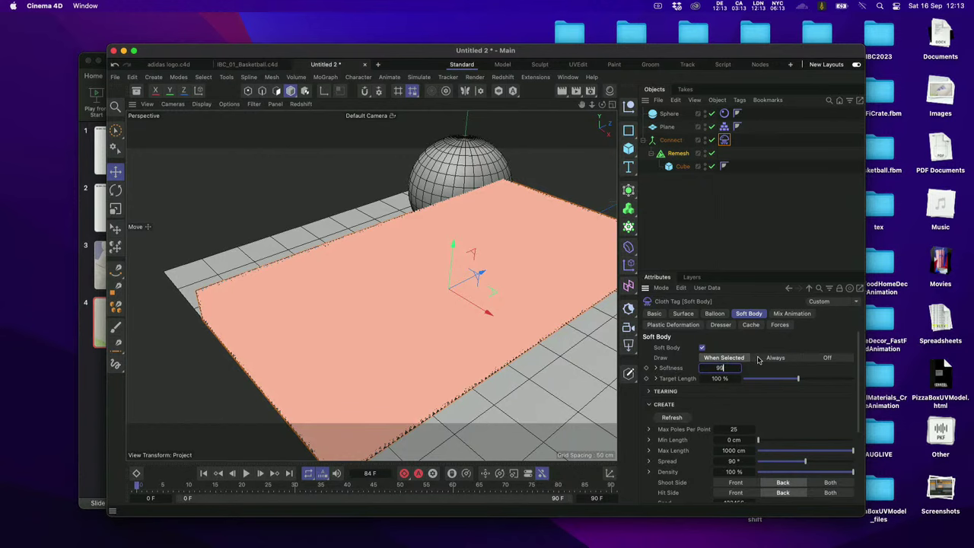
{"action": "type", "text": "999"}
{"action": "left_click", "coordinate": [253, 452]}
{"action": "left_click_drag", "start_coordinate": [145, 278], "coordinate": [251, 456]}
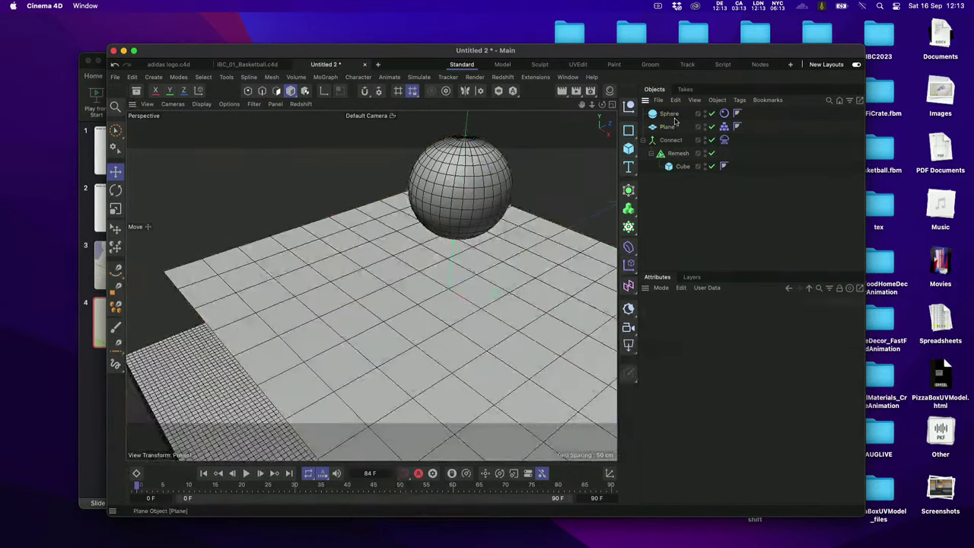
{"action": "left_click", "coordinate": [355, 396]}
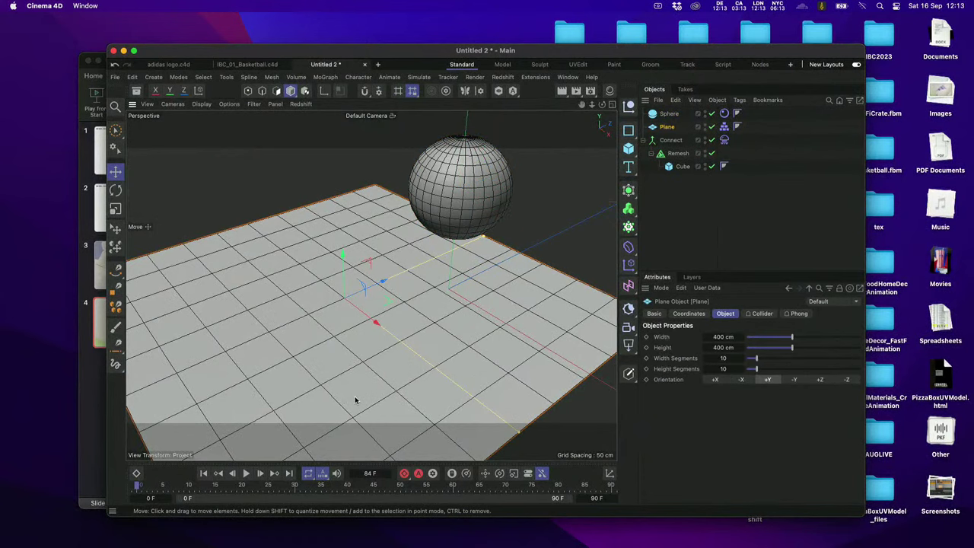
{"action": "key", "text": "super+z"}
{"action": "key", "text": "super+z"}
{"action": "key", "text": "super+z"}
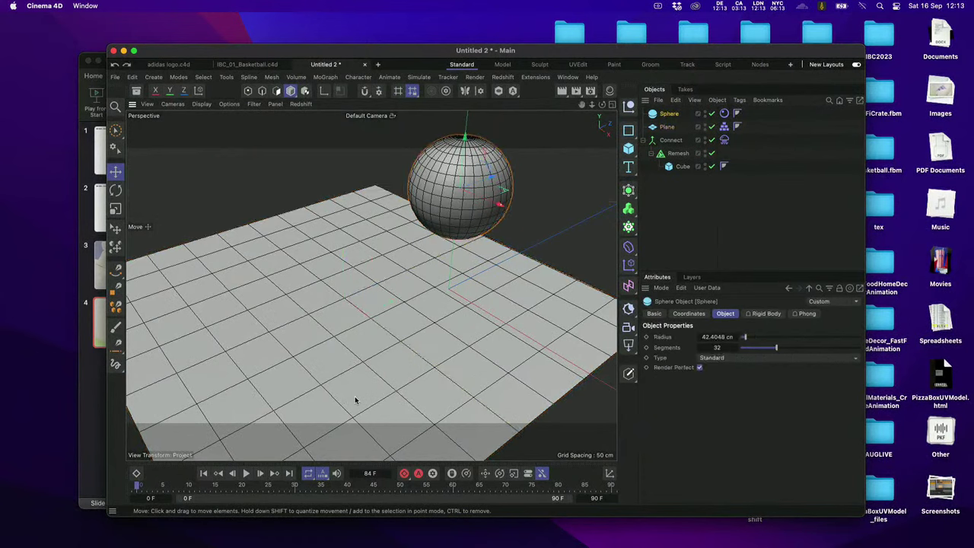
{"action": "key", "text": "super+z"}
{"action": "key", "text": "super+z"}
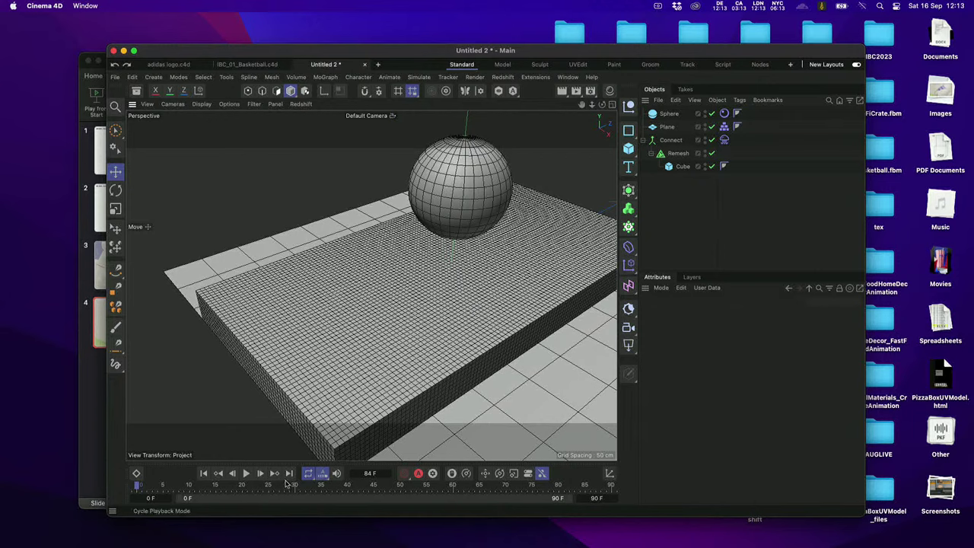
Play the simulation to examine the sphere's impact on the soft-body slab, and return to the first frame.
{"action": "left_click", "coordinate": [246, 474]}
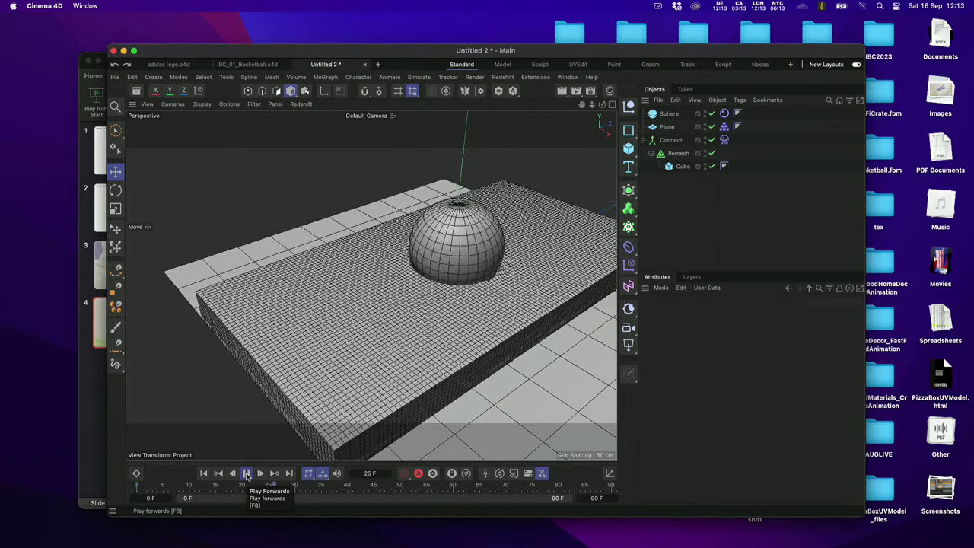
{"action": "scroll", "coordinate": [480, 275], "scroll_direction": "up", "scroll_amount": 2}
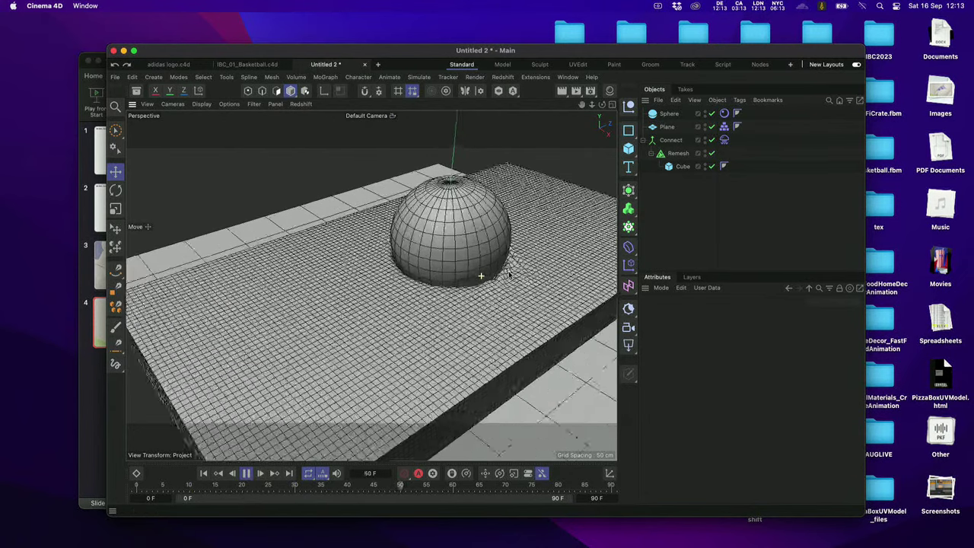
{"action": "scroll", "coordinate": [487, 273], "scroll_direction": "up", "scroll_amount": 2}
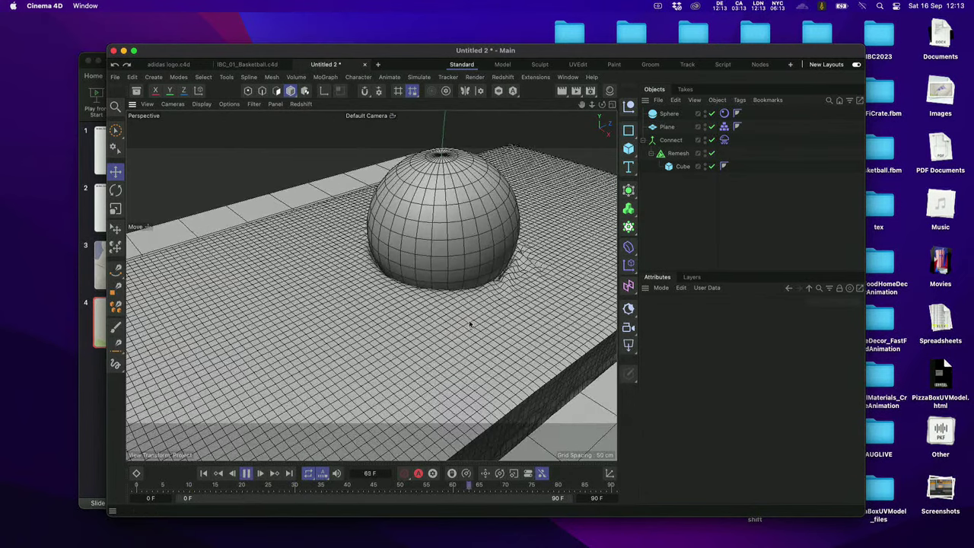
{"action": "left_click", "coordinate": [248, 473]}
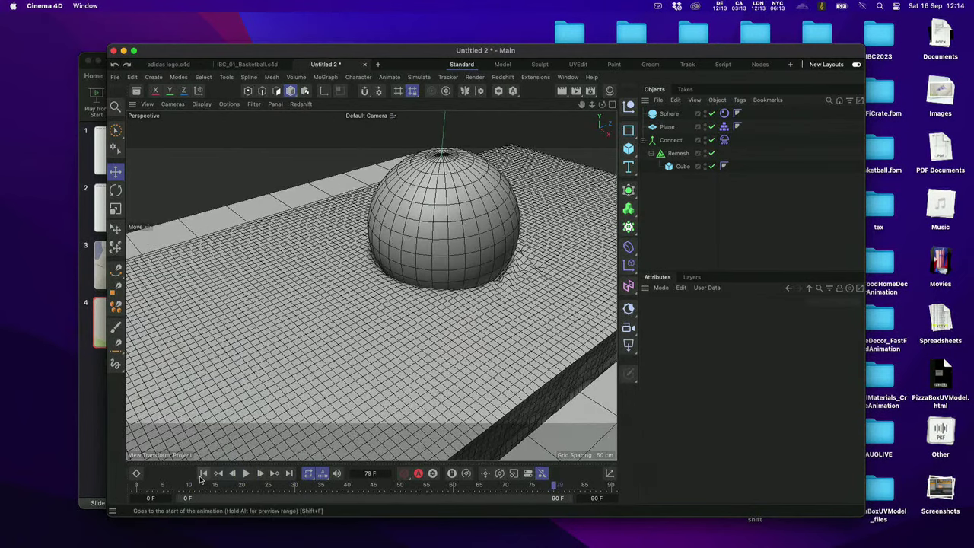
{"action": "left_click", "coordinate": [204, 473]}
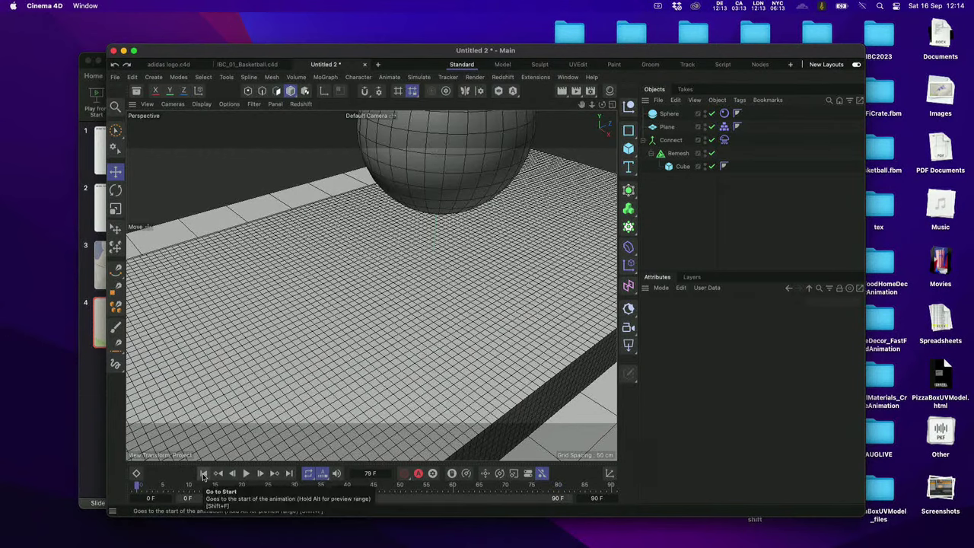
Set the Remesh object's polygon count to 25000.
{"action": "left_click", "coordinate": [679, 153]}
{"action": "left_click", "coordinate": [734, 357]}
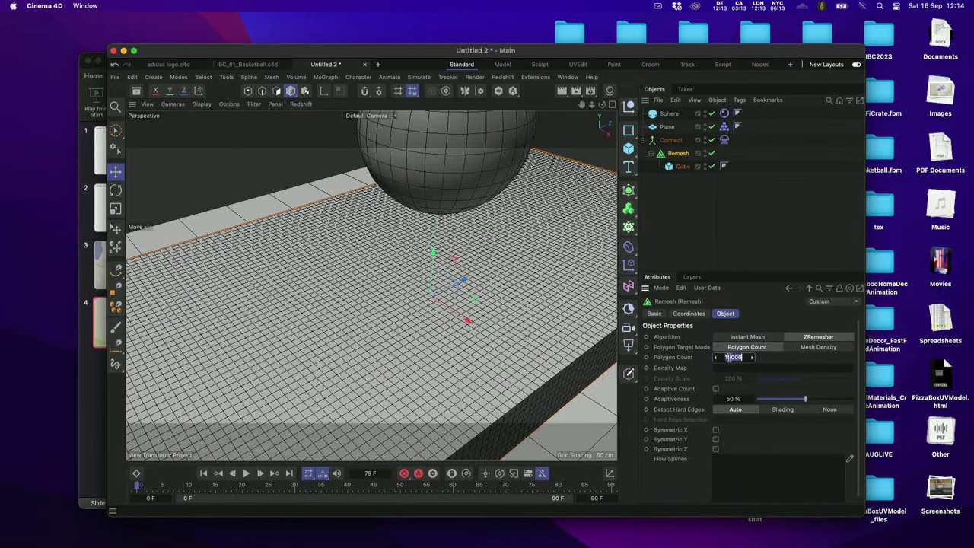
{"action": "left_click", "coordinate": [724, 358]}
{"action": "key", "text": "Return"}
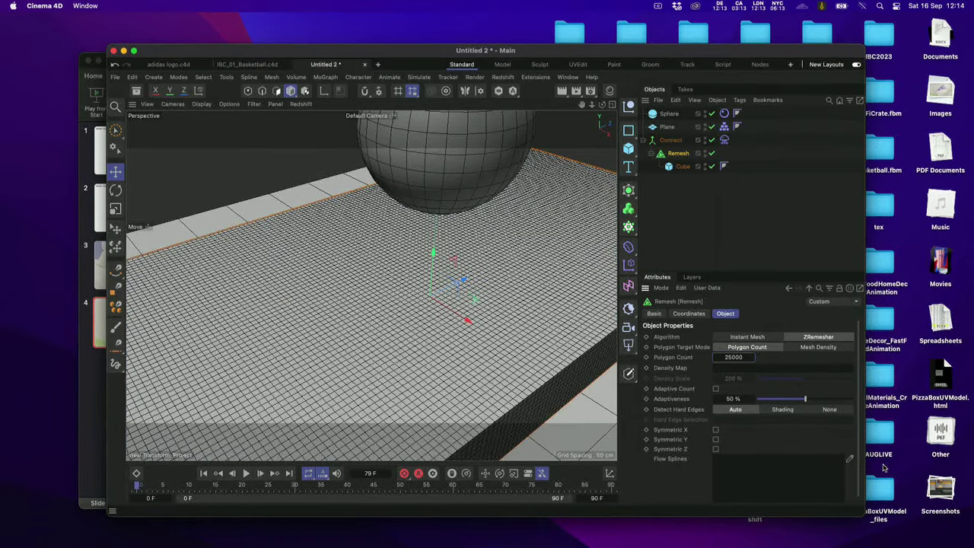
{"action": "scroll", "coordinate": [542, 272], "scroll_direction": "down", "scroll_amount": 5}
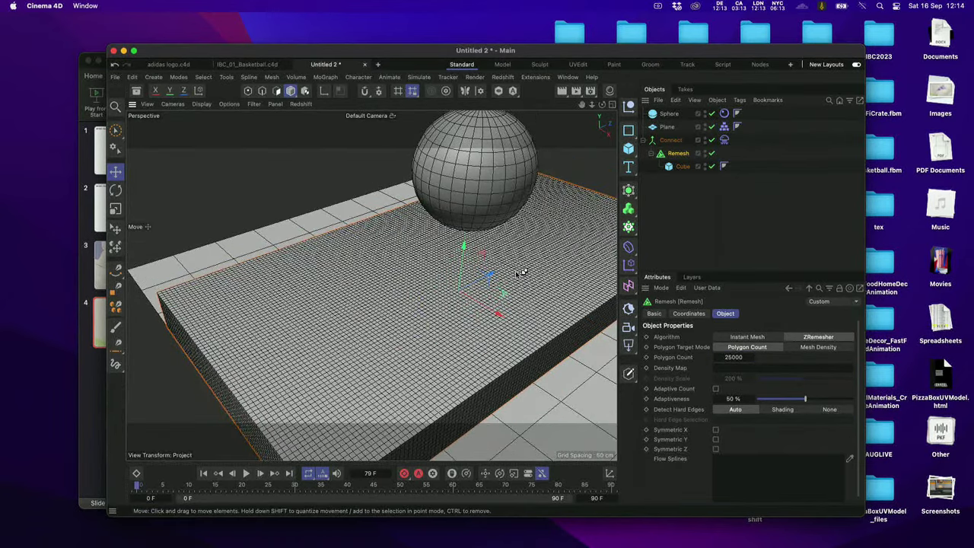
Save the project as ibcccc.c4d in the IBC2023 folder.
{"action": "key", "text": "super+s"}
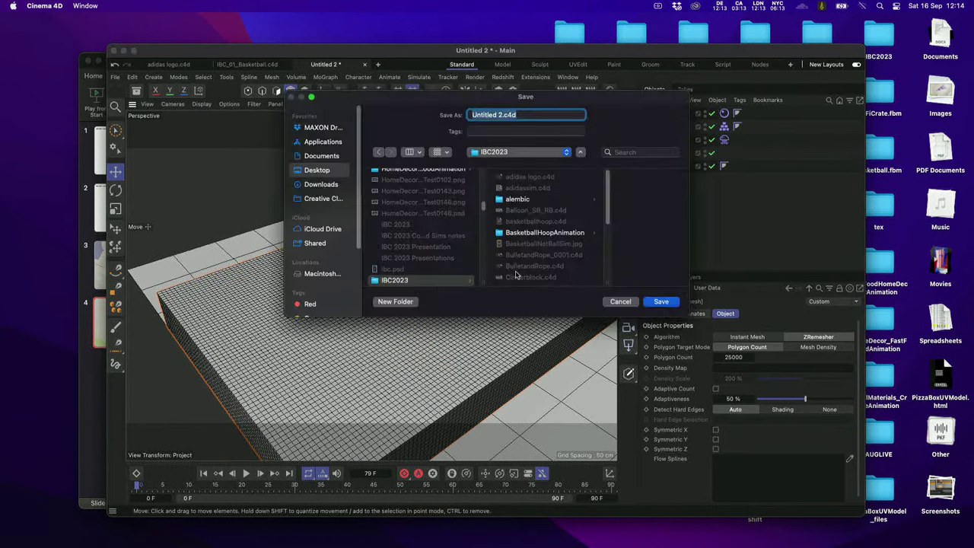
{"action": "type", "text": "ibccc"}
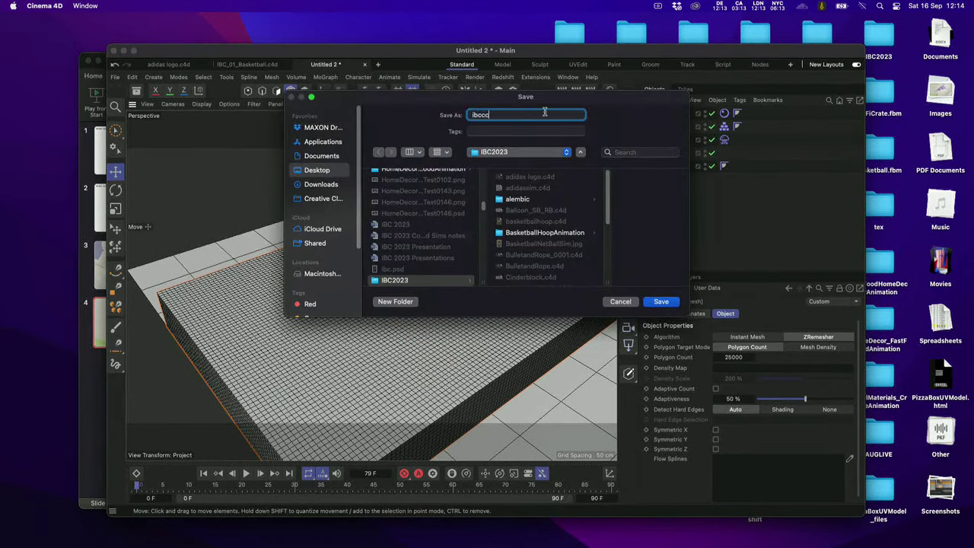
{"action": "type", "text": "c"}
{"action": "key", "text": "Return"}
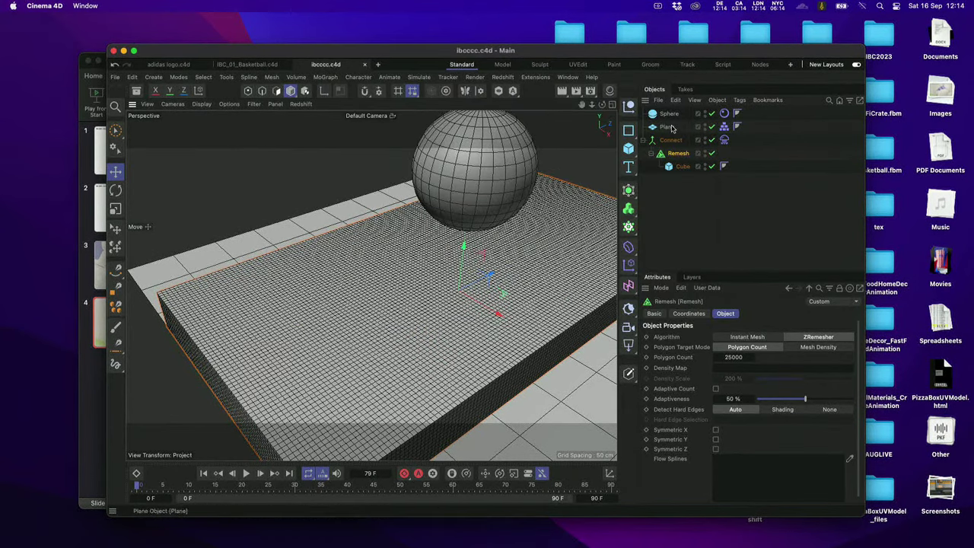
Copy the adidas object from adidas logo.c4d into ibcccc.c4d and raise it above the slab near the sphere.
{"action": "left_click", "coordinate": [168, 64]}
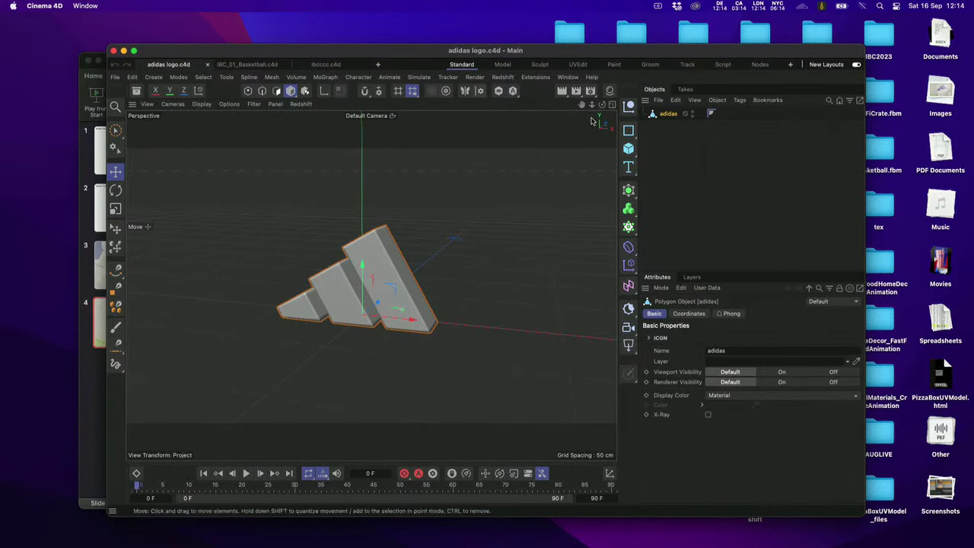
{"action": "left_click", "coordinate": [667, 114]}
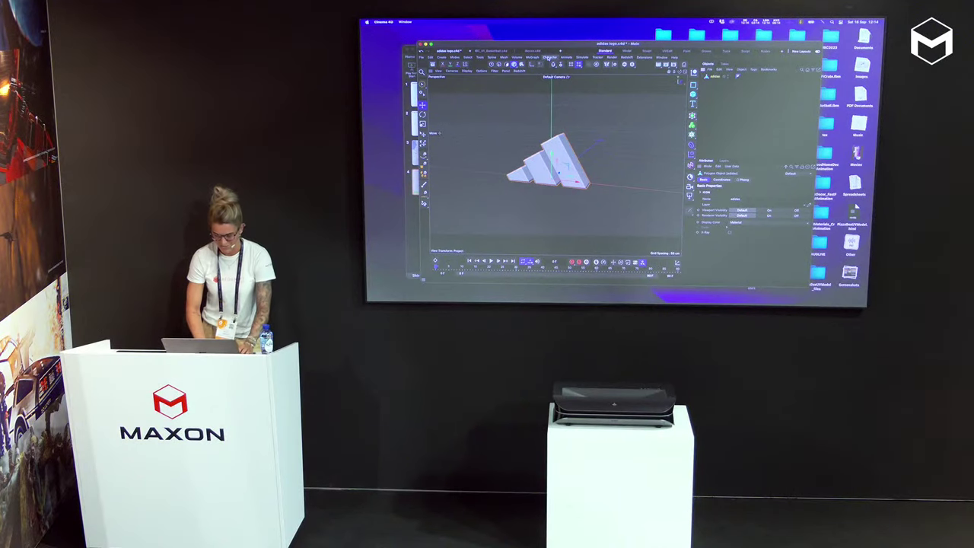
{"action": "left_click", "coordinate": [533, 51]}
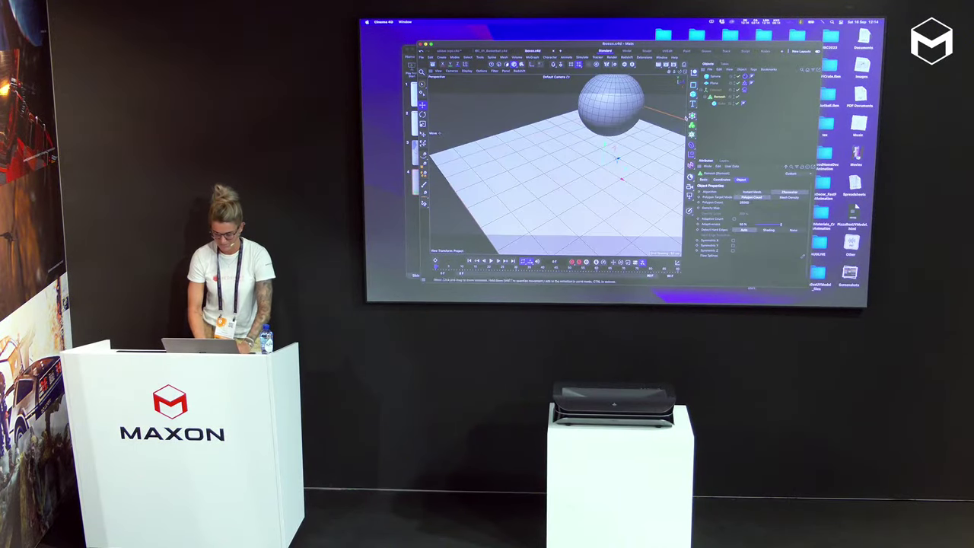
{"action": "key", "text": "super+v"}
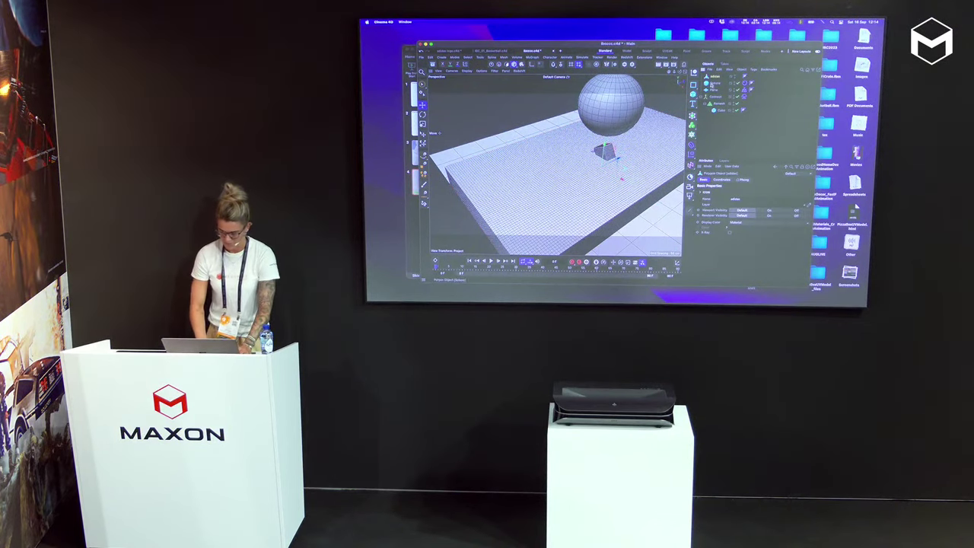
{"action": "left_click_drag", "start_coordinate": [606, 151], "coordinate": [609, 137]}
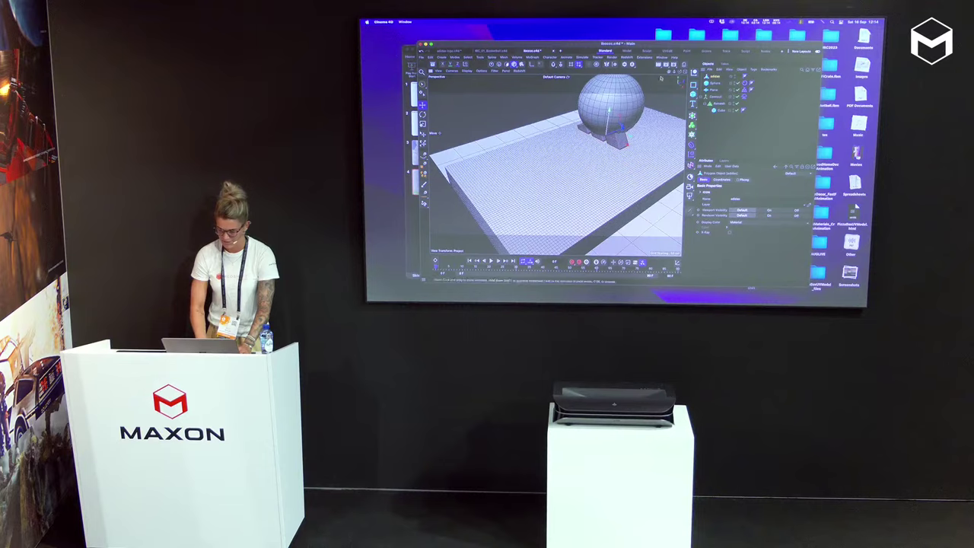
Place the adidas object in a new grid Cloner with a count of 2 × 1 × 2.
{"action": "left_click", "coordinate": [624, 64], "text": "alt"}
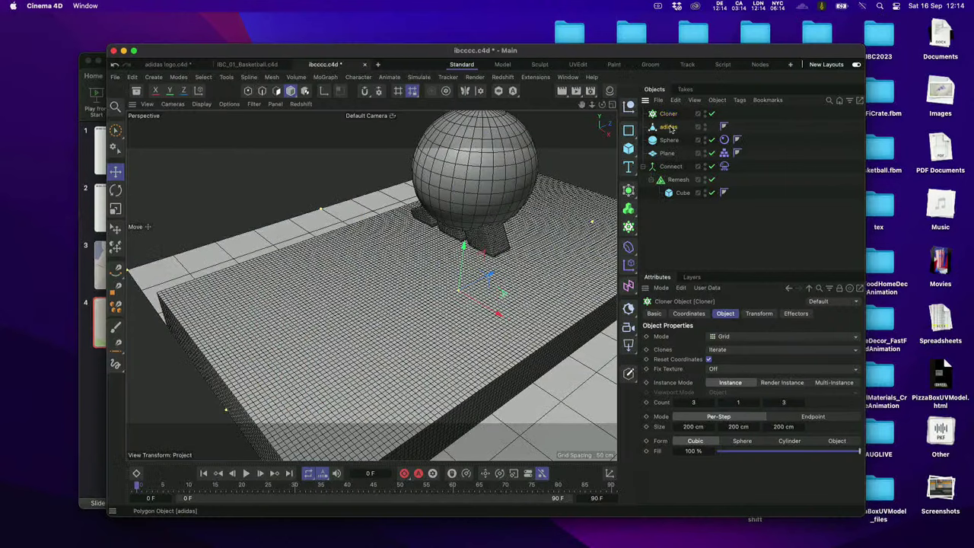
{"action": "left_click_drag", "start_coordinate": [677, 127], "coordinate": [674, 115]}
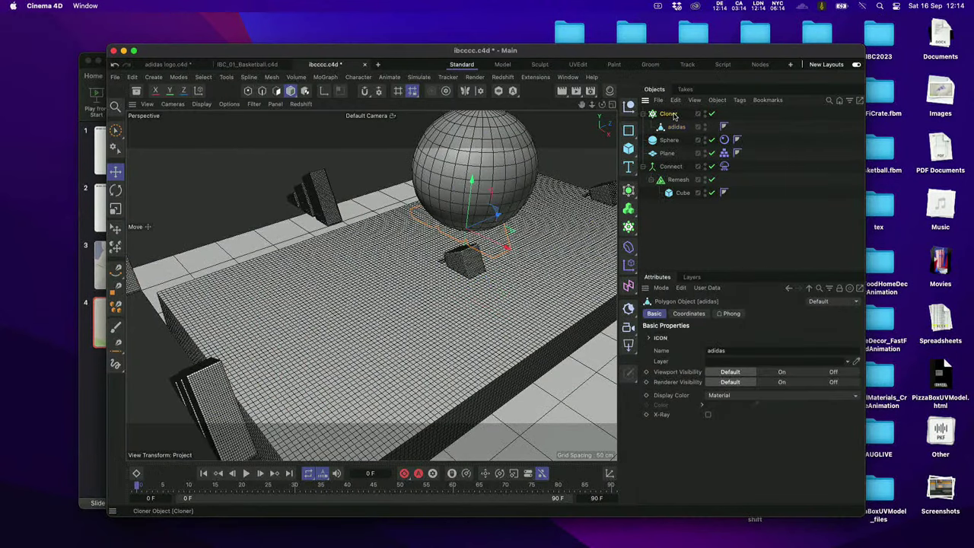
{"action": "left_click", "coordinate": [670, 114]}
{"action": "left_click", "coordinate": [677, 408]}
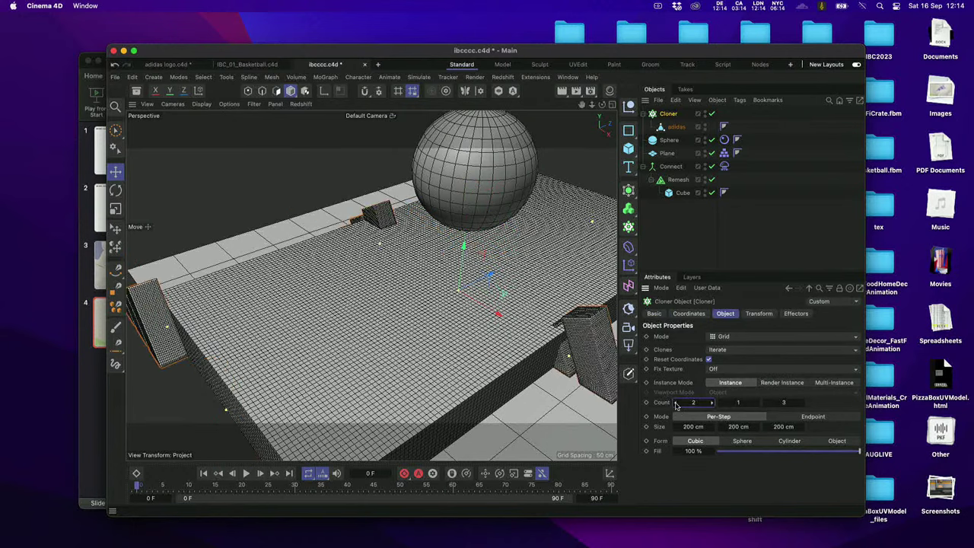
{"action": "left_click", "coordinate": [765, 406]}
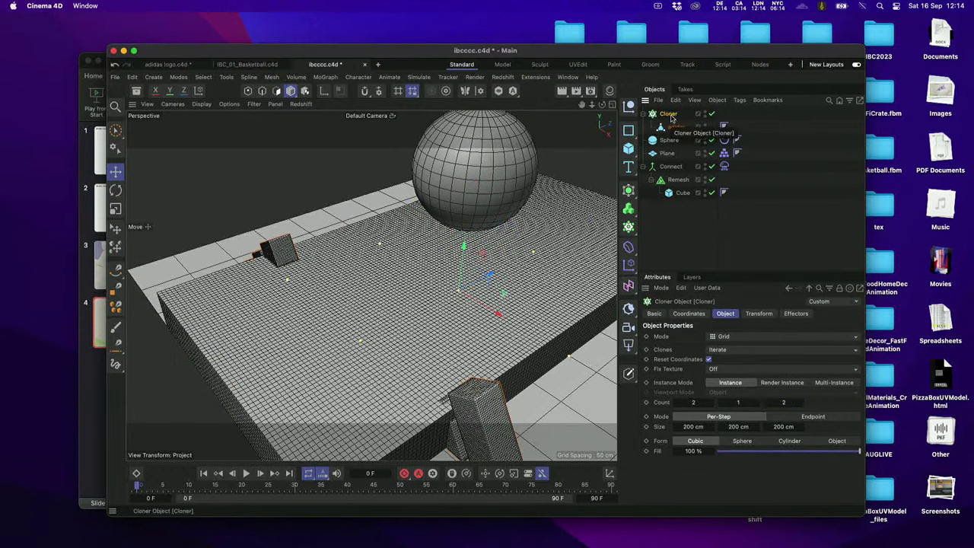
Raise the Cloner above the slab and reduce its grid size to 102 cm in X and 71 cm in Z.
{"action": "left_click_drag", "start_coordinate": [462, 246], "coordinate": [464, 152]}
{"action": "left_click_drag", "start_coordinate": [693, 426], "coordinate": [670, 426]}
{"action": "left_click_drag", "start_coordinate": [784, 426], "coordinate": [761, 426]}
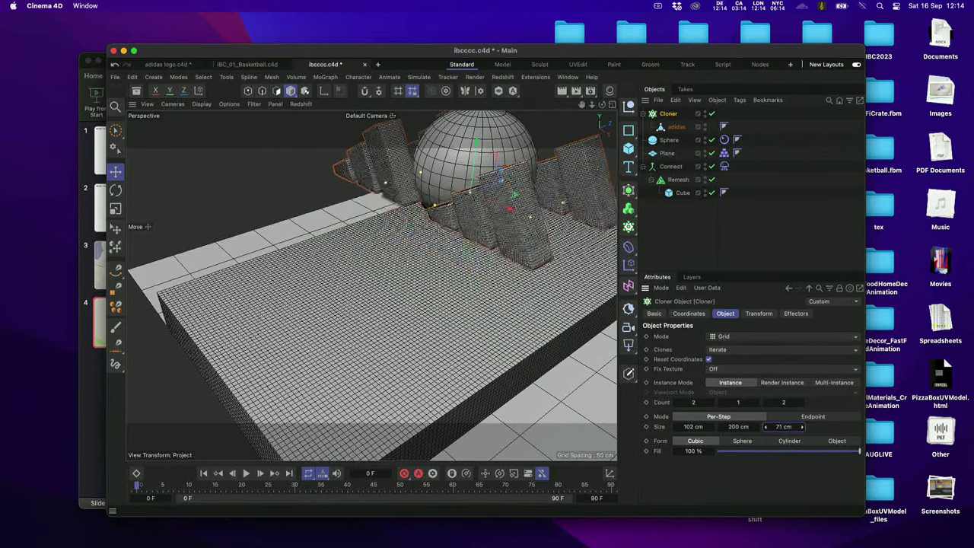
Lay the clones flat by setting the Cloner's transform rotation to 90° heading and -90° pitch.
{"action": "left_click", "coordinate": [762, 314]}
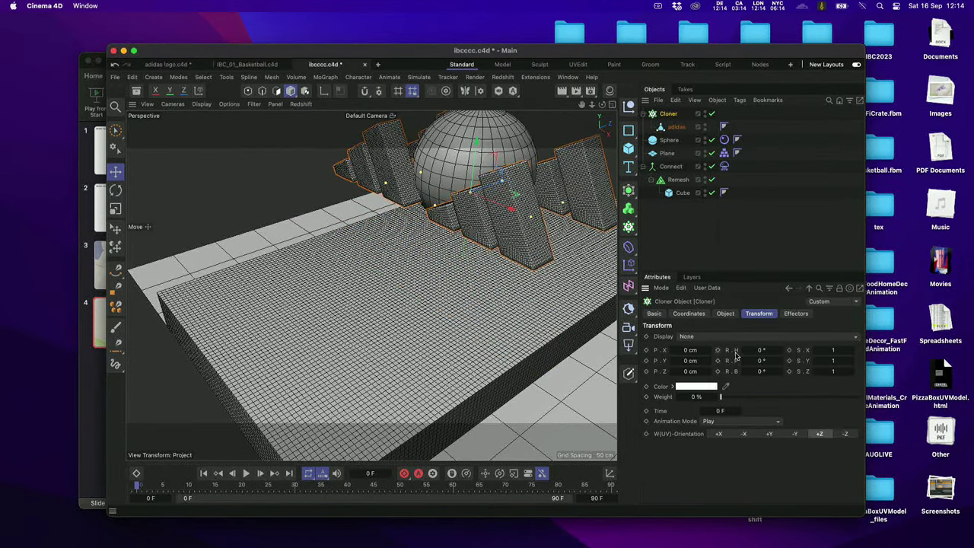
{"action": "type", "text": "90"}
{"action": "key", "text": "Tab"}
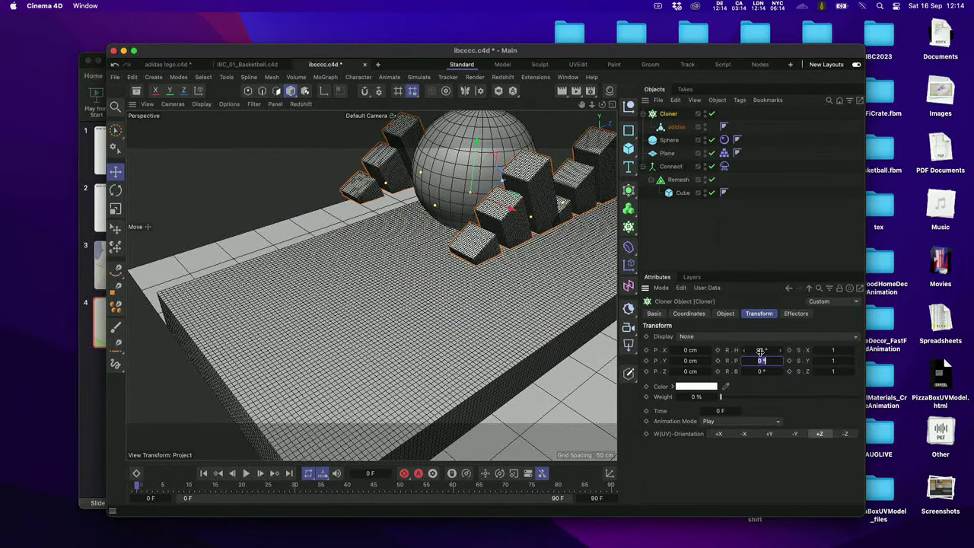
{"action": "type", "text": "-90"}
{"action": "key", "text": "Return"}
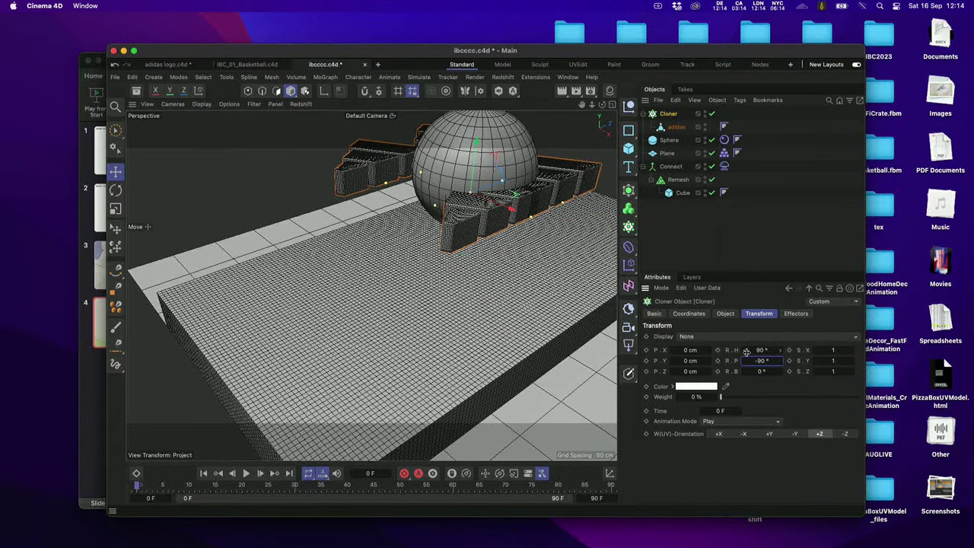
Spread the clones to about 114 cm in X and 151 cm in Z, fitting them over the slab.
{"action": "left_click", "coordinate": [726, 313]}
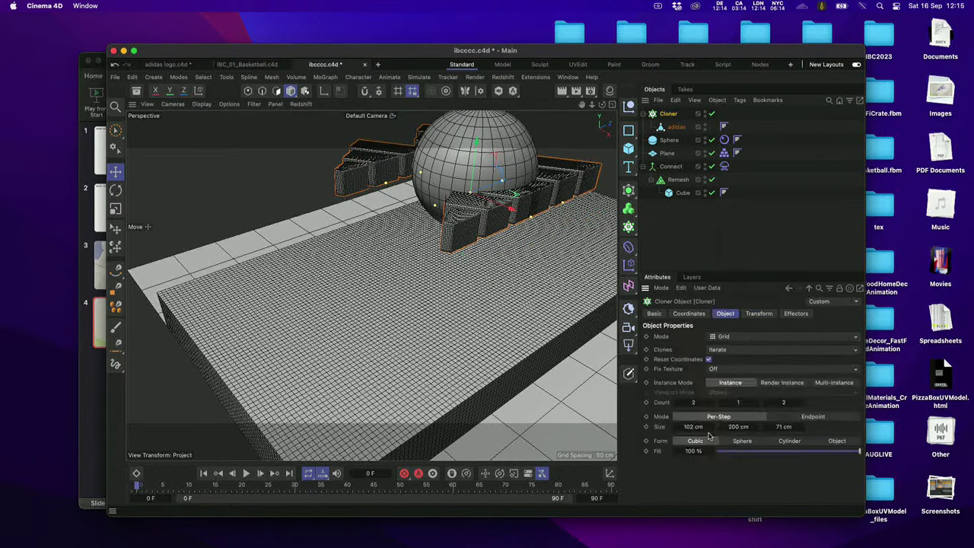
{"action": "left_click_drag", "start_coordinate": [713, 426], "coordinate": [834, 427]}
{"action": "left_click", "coordinate": [612, 106]}
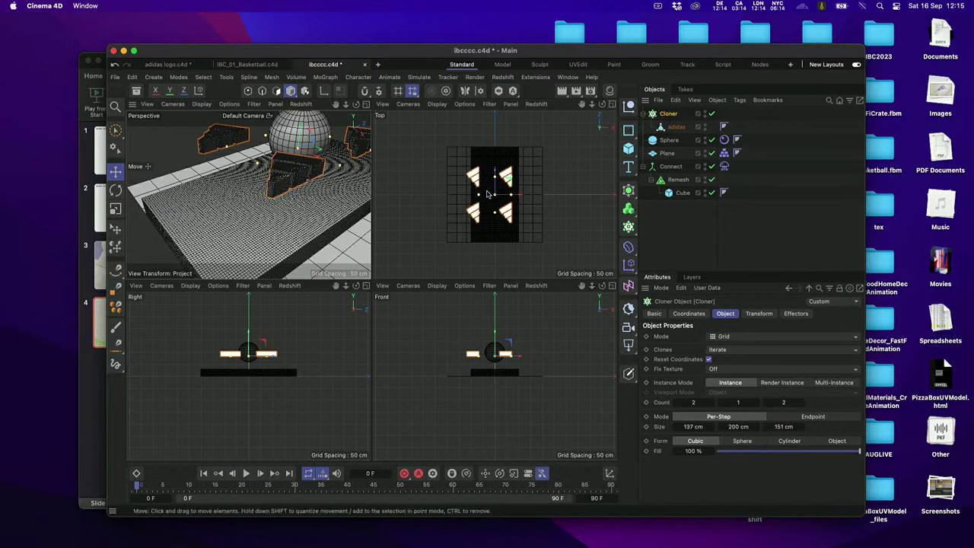
{"action": "left_click_drag", "start_coordinate": [473, 195], "coordinate": [500, 196]}
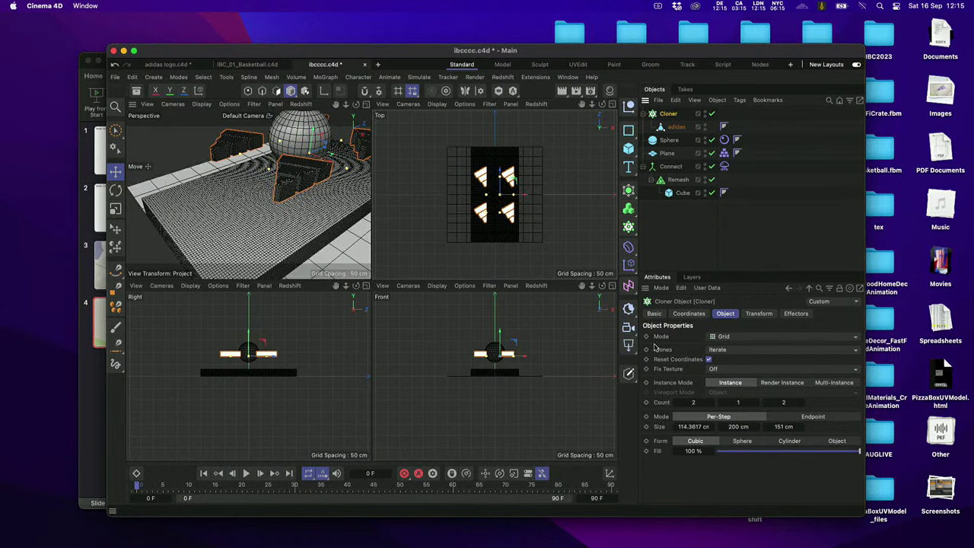
Add a Random effector to the Cloner with position 6, 25, 36 cm and rotation 27°, 11°, 29°.
{"action": "left_click", "coordinate": [629, 265]}
{"action": "left_click", "coordinate": [732, 335]}
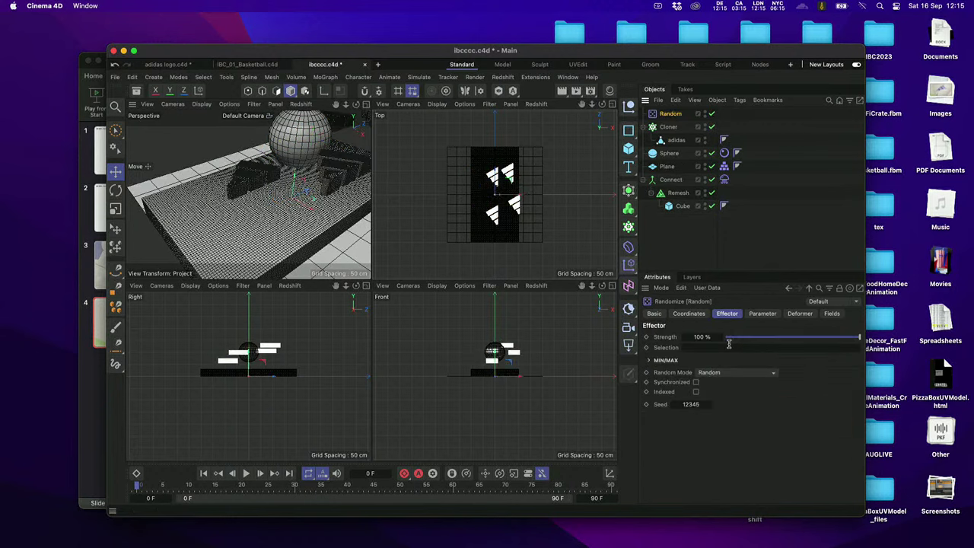
{"action": "left_click", "coordinate": [761, 314]}
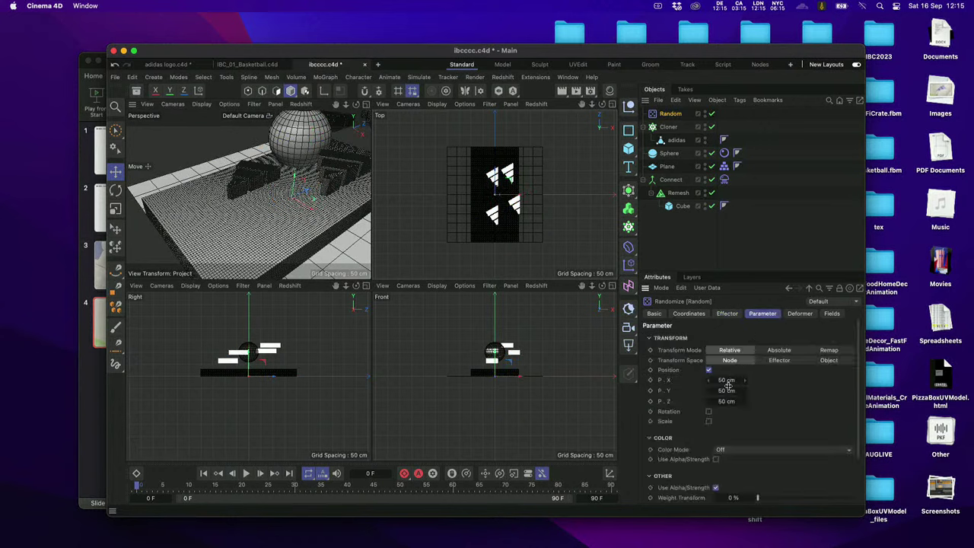
{"action": "left_click_drag", "start_coordinate": [727, 380], "coordinate": [734, 442]}
{"action": "left_click", "coordinate": [708, 412]}
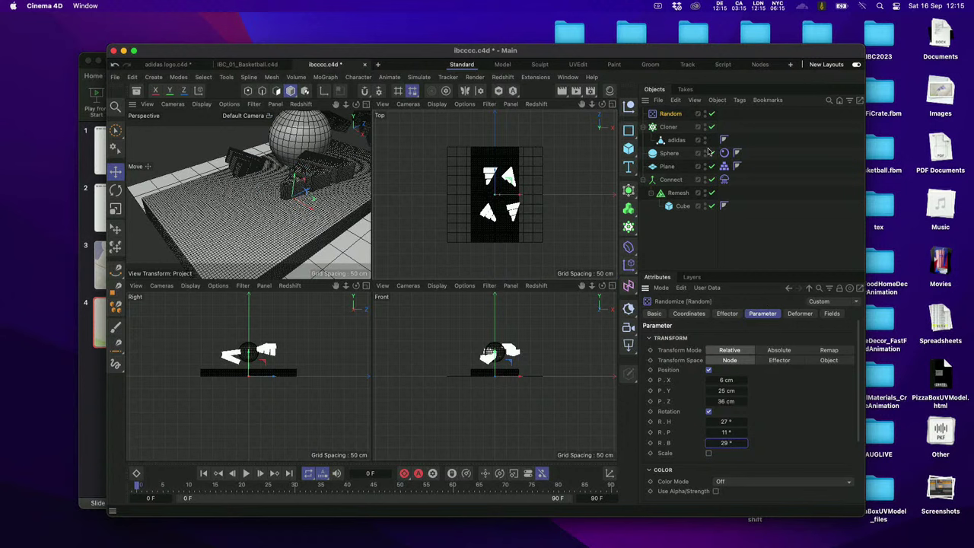
Move the sphere's Rigid Body tag to the Cloner and delete the sphere.
{"action": "left_click_drag", "start_coordinate": [724, 152], "coordinate": [724, 127]}
{"action": "left_click", "coordinate": [670, 154]}
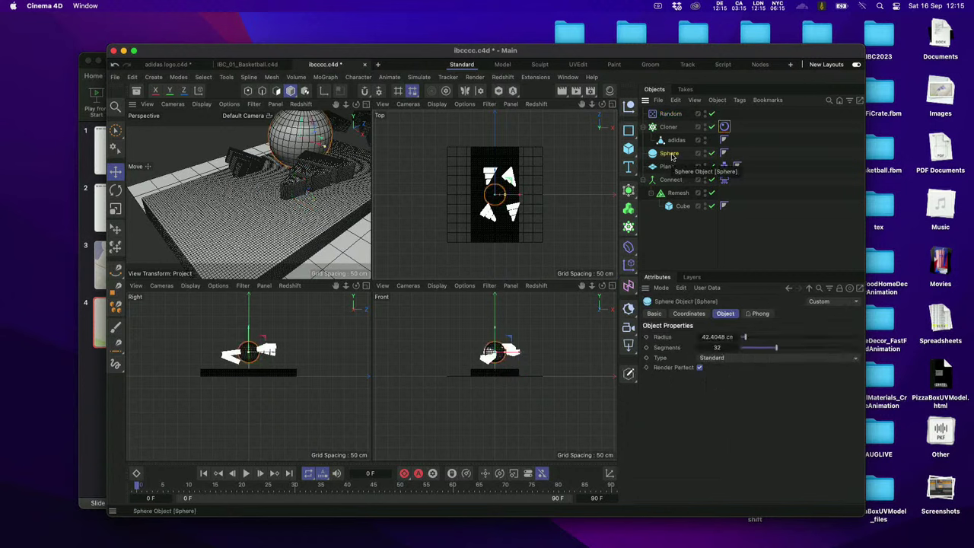
{"action": "key", "text": "Delete"}
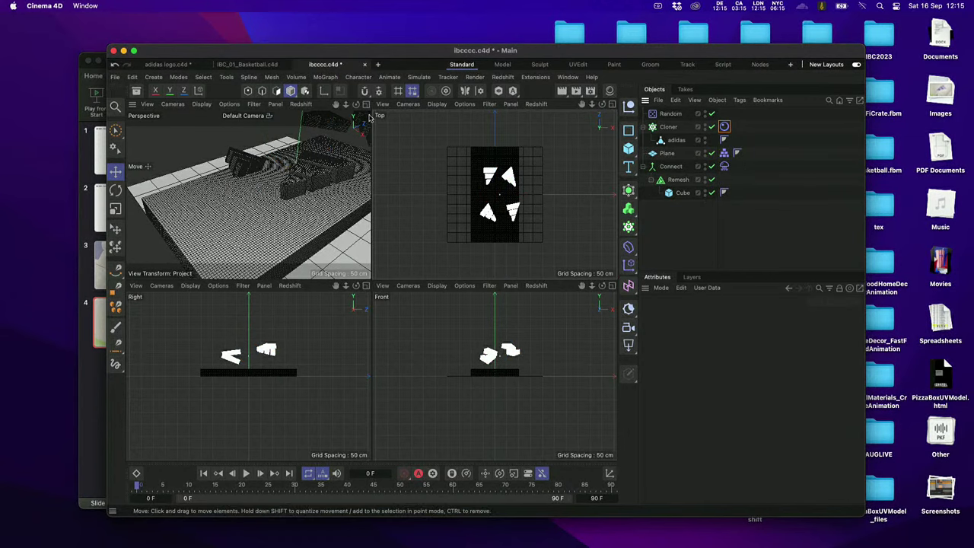
Play the simulation in an enlarged, line-free perspective view to examine the logos hitting the slab, and return to the first frame.
{"action": "middle_click", "coordinate": [370, 119]}
{"action": "scroll", "coordinate": [374, 218], "scroll_direction": "up", "scroll_amount": 3}
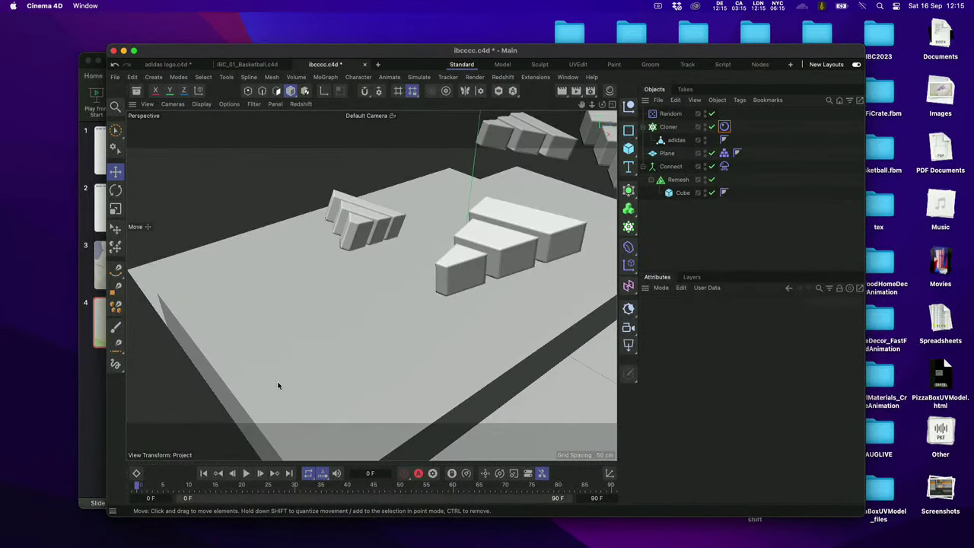
{"action": "left_click", "coordinate": [246, 474]}
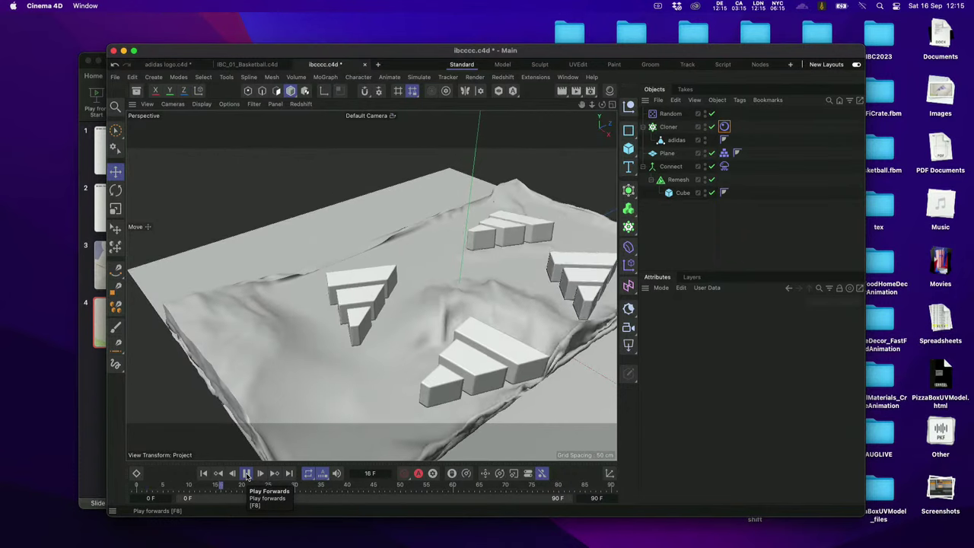
{"action": "left_click", "coordinate": [246, 474]}
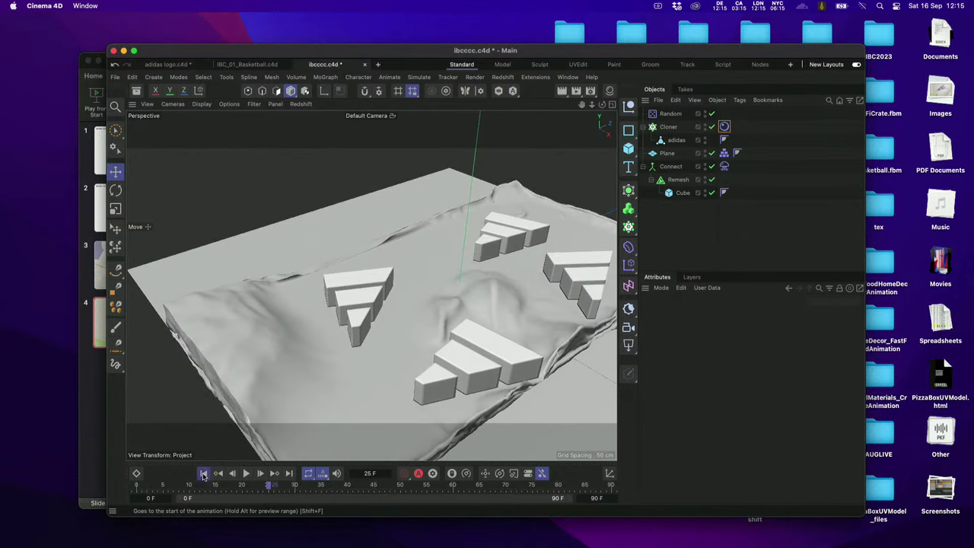
{"action": "left_click", "coordinate": [203, 475]}
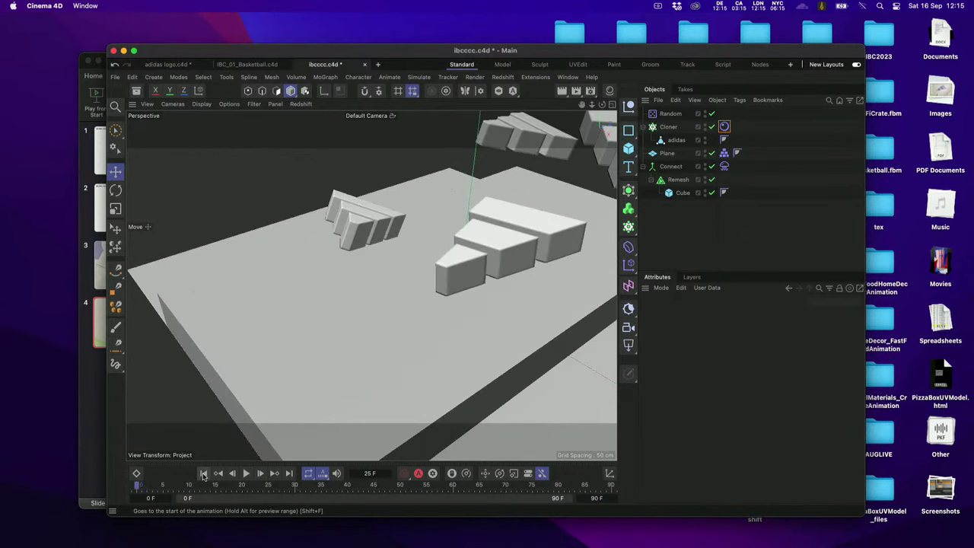
Refresh the soft-body structure in the Connect object's Soft Body tag.
{"action": "left_click", "coordinate": [725, 166]}
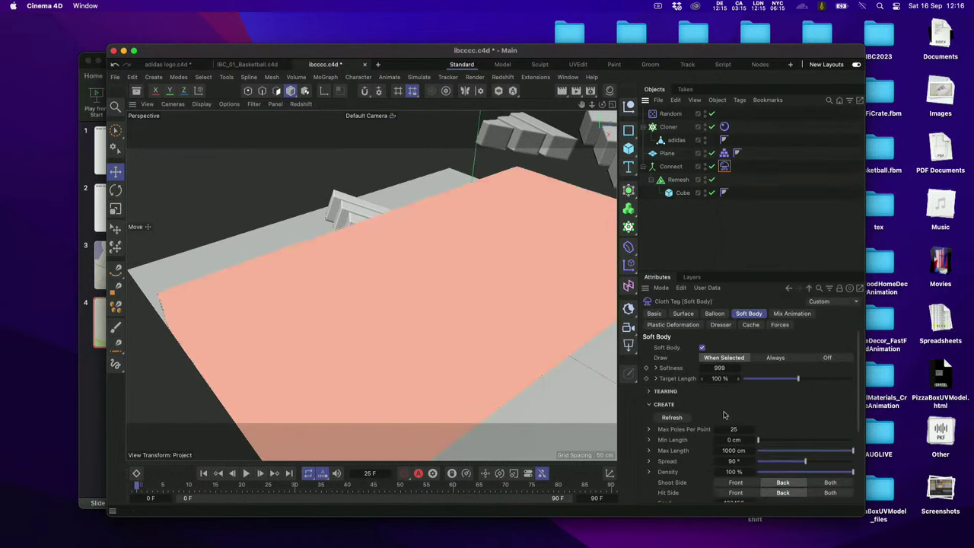
{"action": "left_click", "coordinate": [672, 418]}
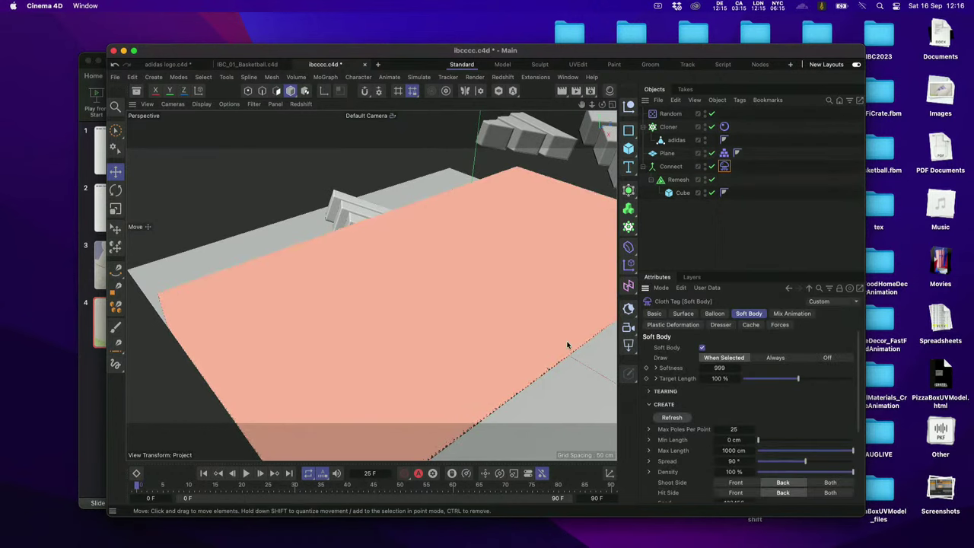
{"action": "left_click", "coordinate": [677, 238]}
Replay the simulation to examine how the logos land on the refreshed slab, and return to the first frame.
{"action": "left_click", "coordinate": [246, 484]}
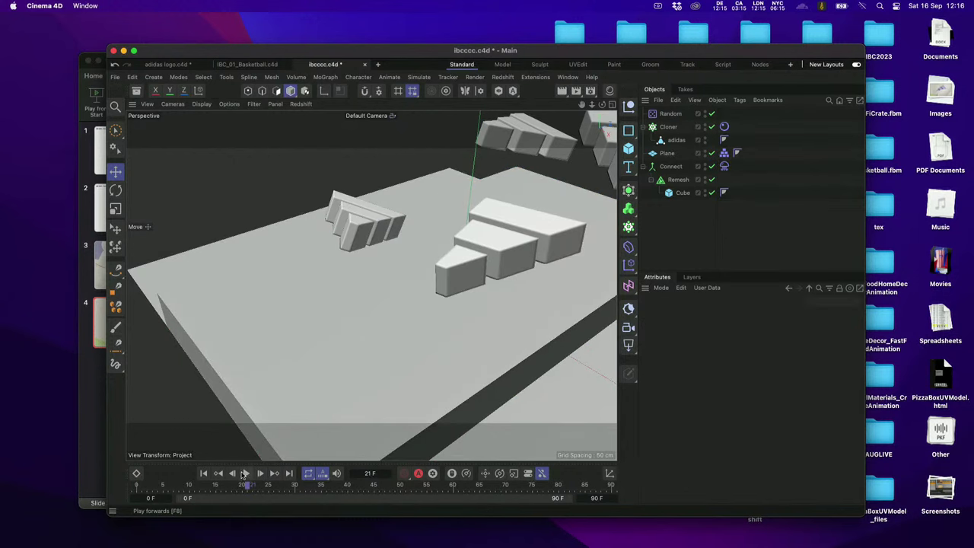
{"action": "left_click", "coordinate": [245, 473]}
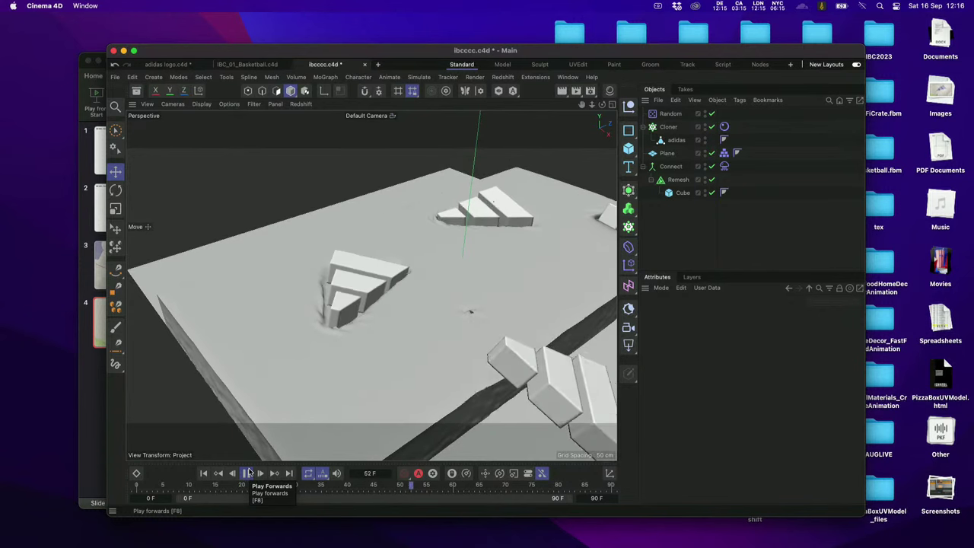
{"action": "left_click", "coordinate": [204, 474]}
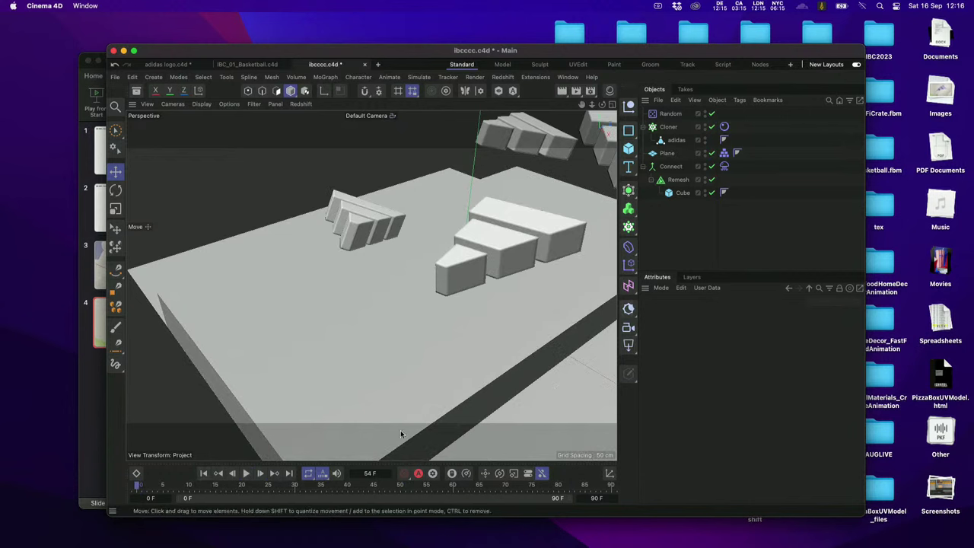
Shift the Cloner sideways along X so the logos drop farther inside the slab's edge.
{"action": "left_click", "coordinate": [669, 127]}
{"action": "left_click_drag", "start_coordinate": [526, 218], "coordinate": [508, 208]}
{"action": "left_click", "coordinate": [681, 225]}
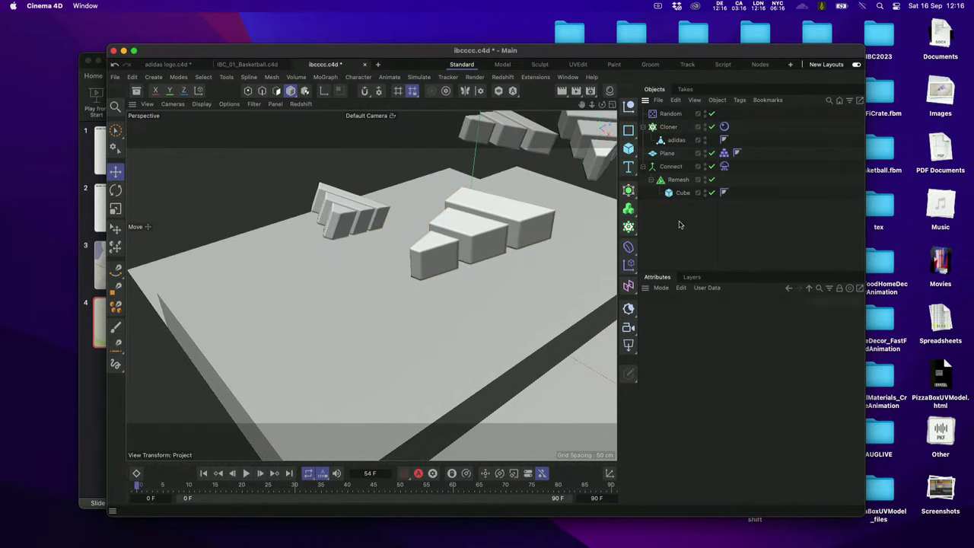
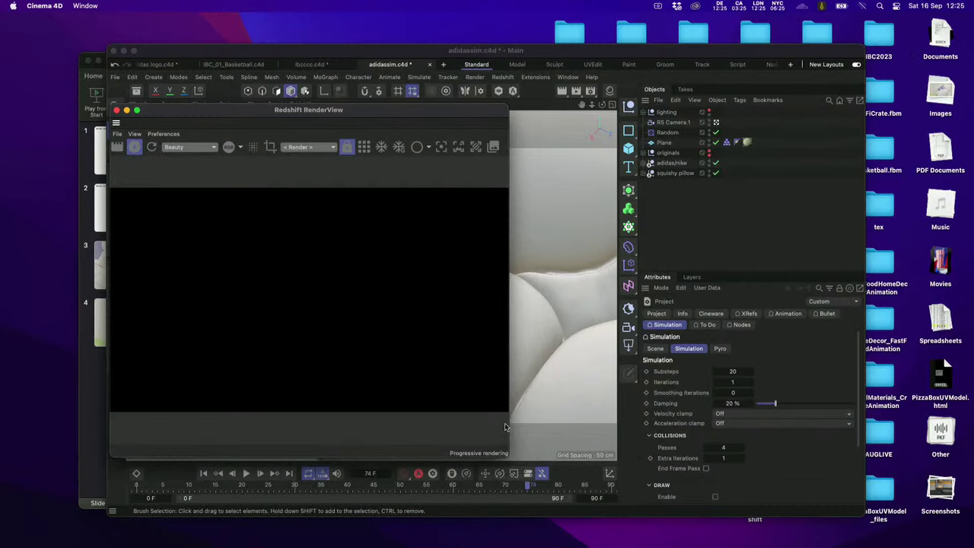
Review the Redshift render settings, from output resolution and bucket quality to sampling, caustics and system options.
{"action": "left_click", "coordinate": [591, 90]}
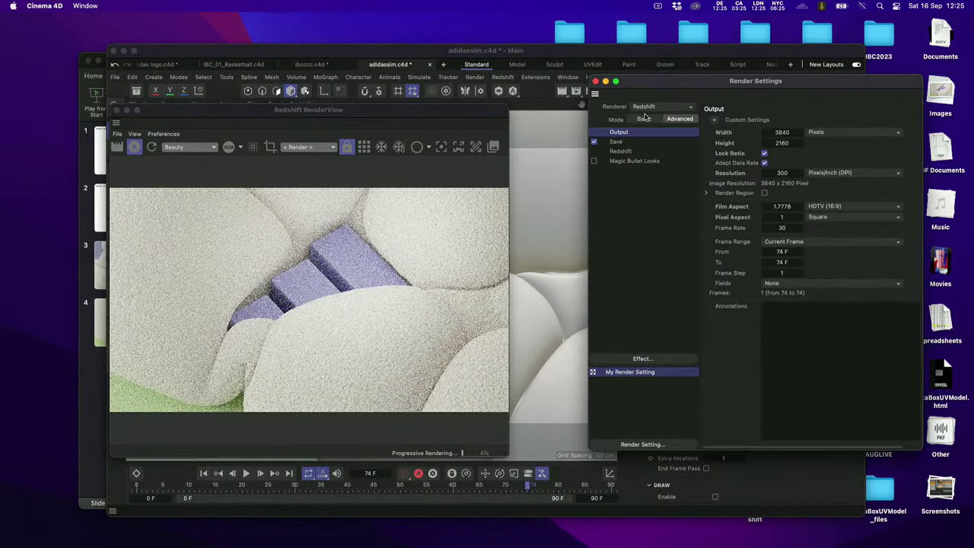
{"action": "double_click", "coordinate": [791, 133]}
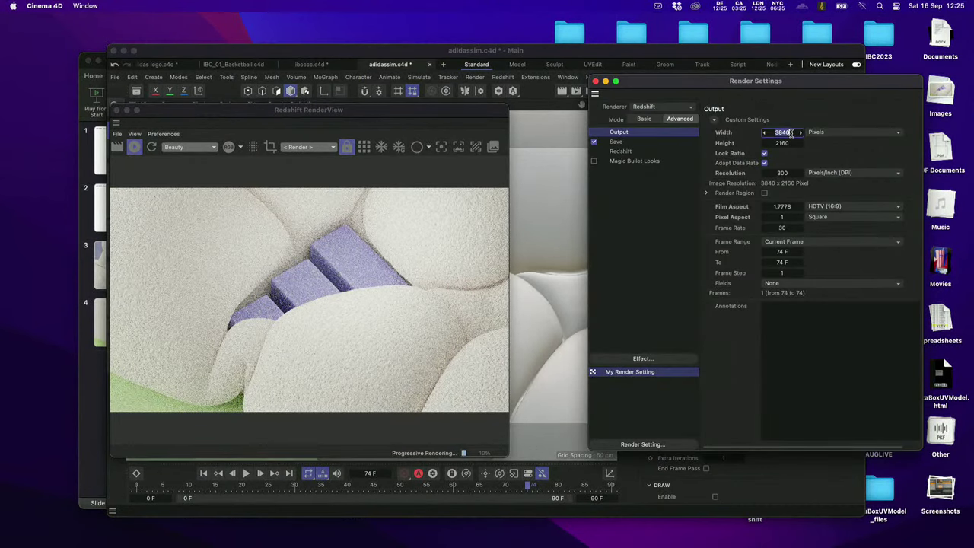
{"action": "left_click", "coordinate": [618, 151]}
{"action": "left_click", "coordinate": [645, 120]}
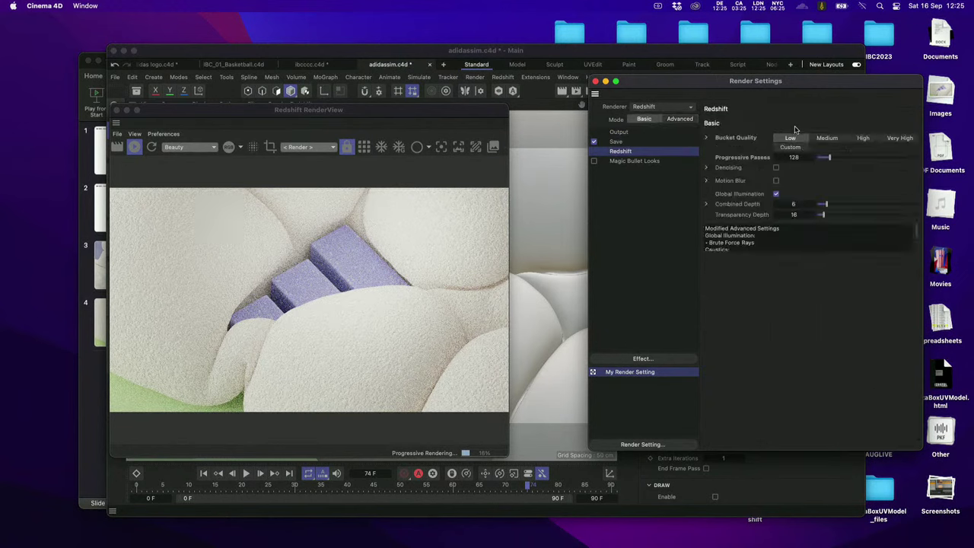
{"action": "left_click", "coordinate": [679, 120]}
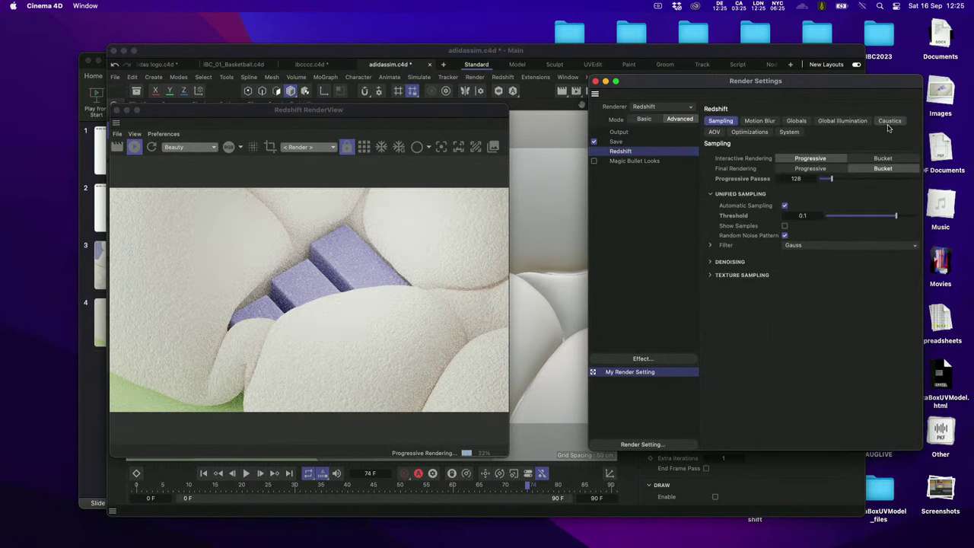
{"action": "left_click", "coordinate": [829, 123]}
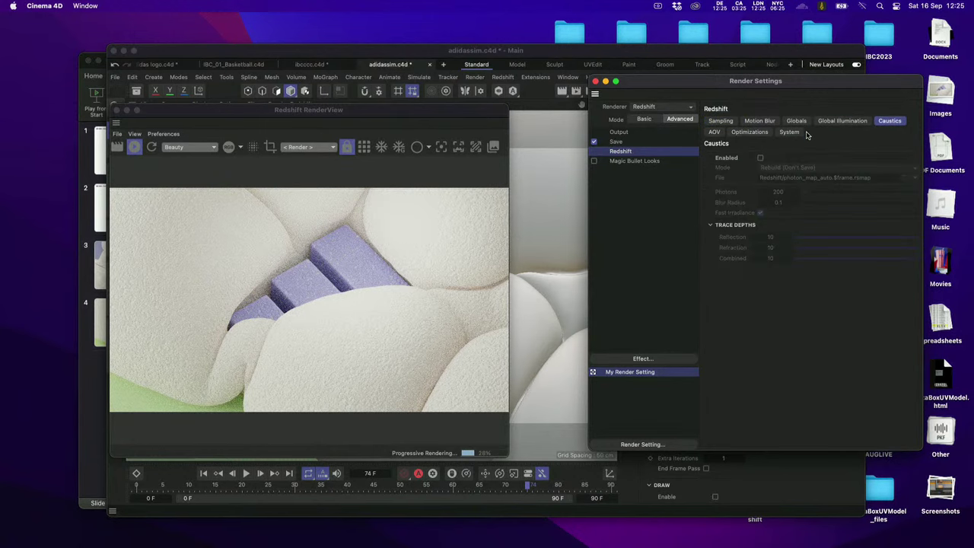
{"action": "left_click", "coordinate": [801, 133]}
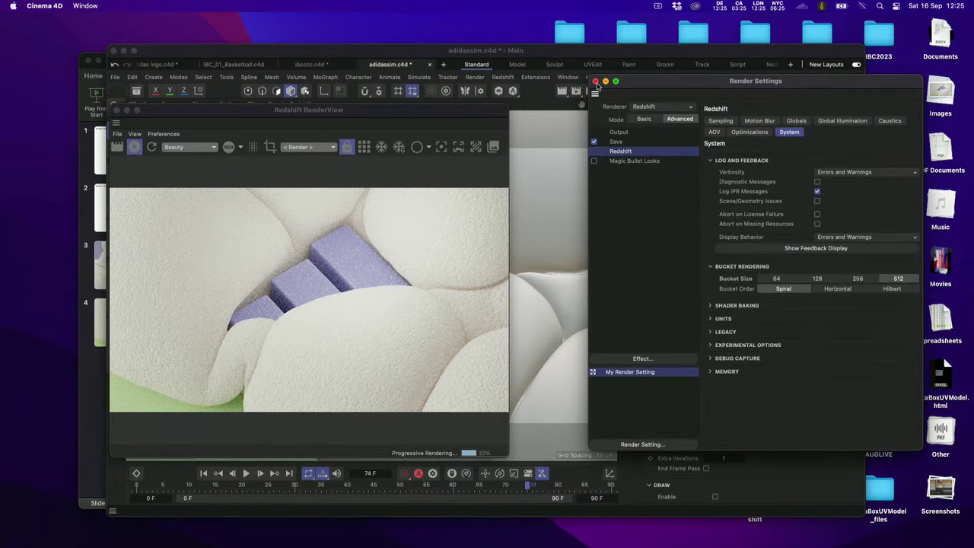
{"action": "left_click", "coordinate": [596, 83]}
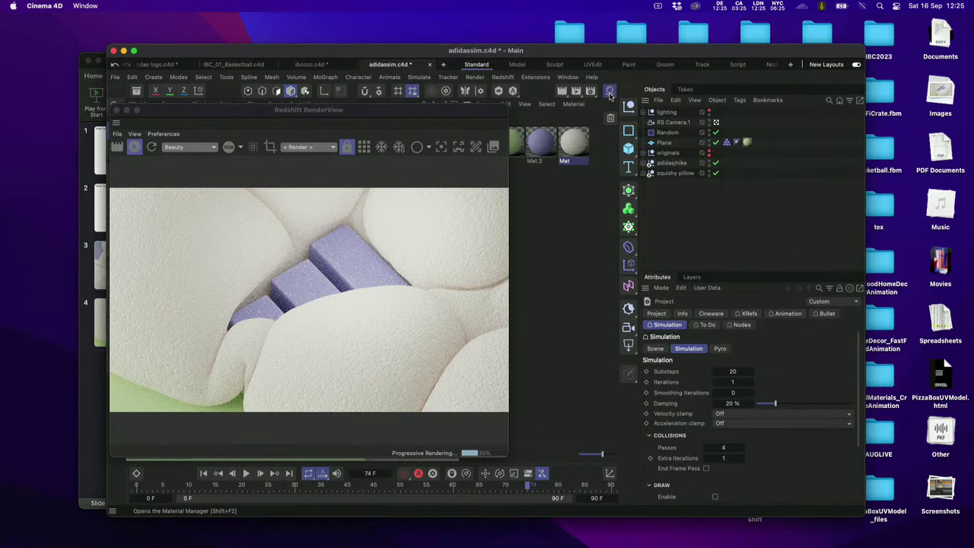
Remove the material and the RS Object tag from the Subdivision SurfaceConnect object inside squishy pillow.
{"action": "left_click", "coordinate": [406, 123]}
{"action": "left_click_drag", "start_coordinate": [442, 112], "coordinate": [350, 112]}
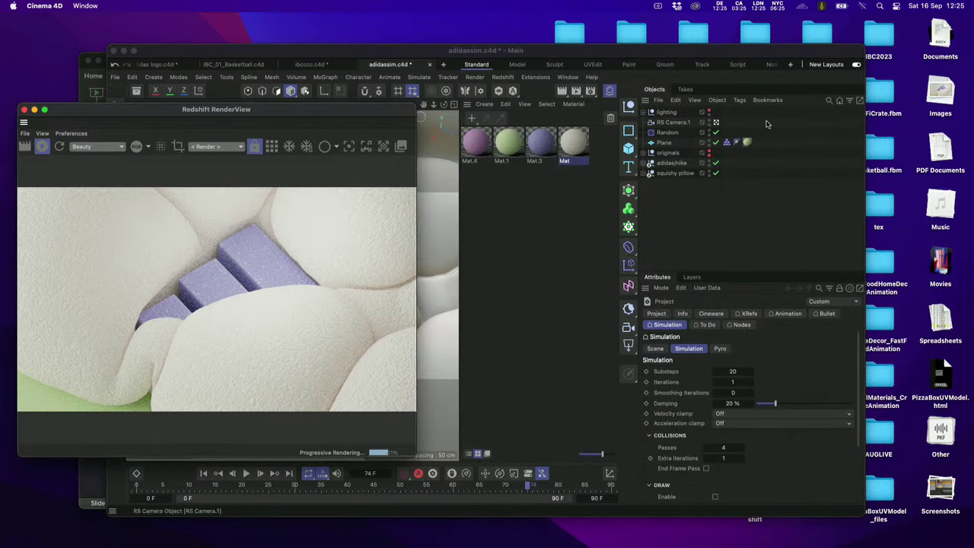
{"action": "left_click", "coordinate": [812, 204]}
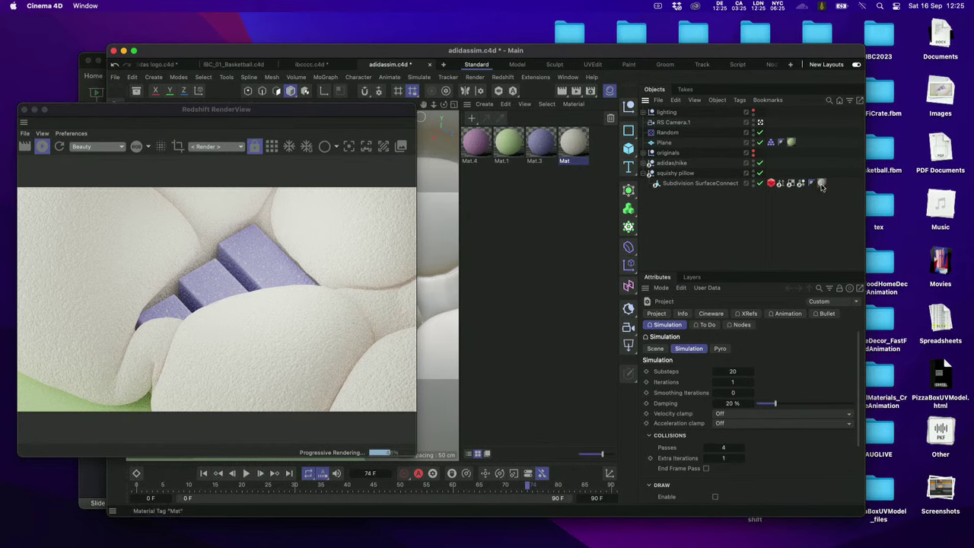
{"action": "left_click", "coordinate": [812, 183]}
{"action": "left_click", "coordinate": [771, 183]}
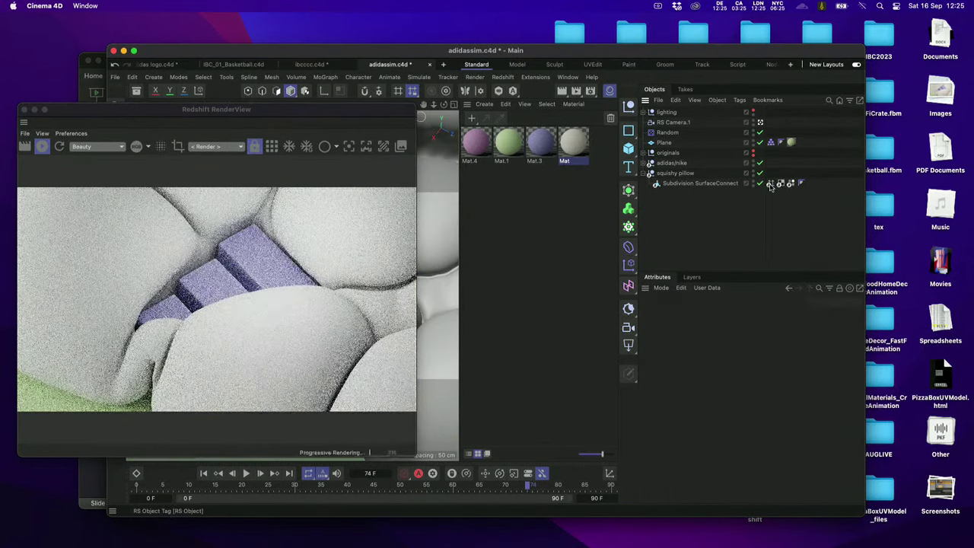
Remove the blue material from the adidas logo's Null 0Connect_1 object and the green material from the Plane.
{"action": "left_click", "coordinate": [854, 181]}
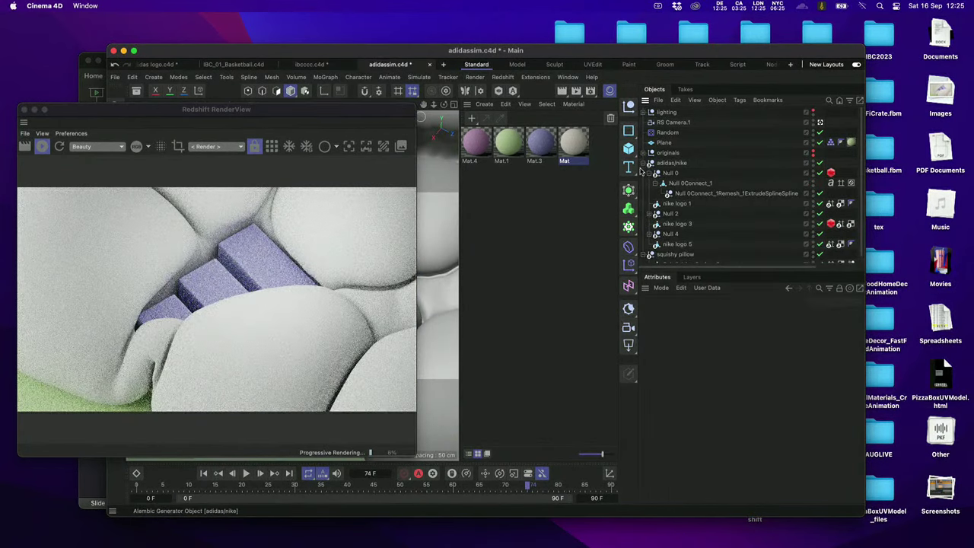
{"action": "scroll", "coordinate": [806, 202], "scroll_direction": "right", "scroll_amount": 3}
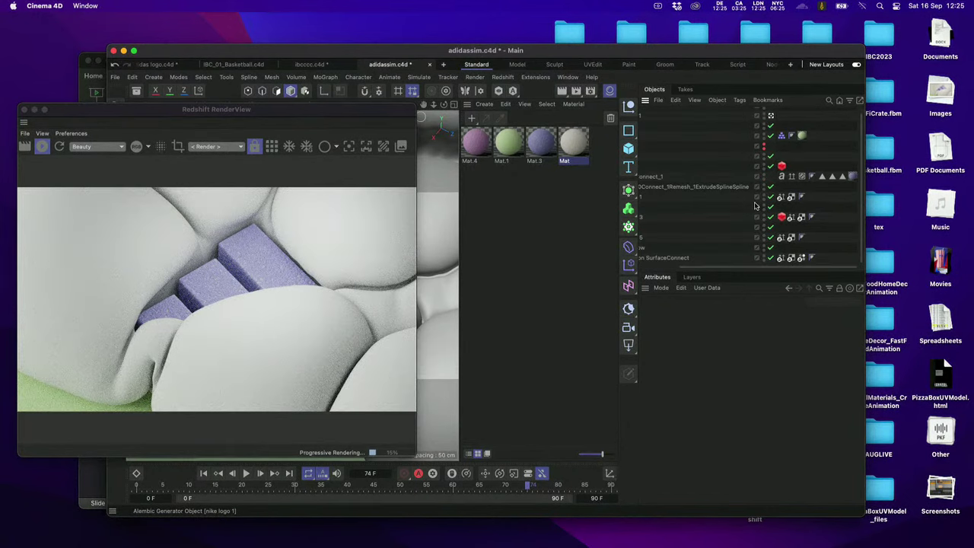
{"action": "scroll", "coordinate": [756, 206], "scroll_direction": "left", "scroll_amount": 1}
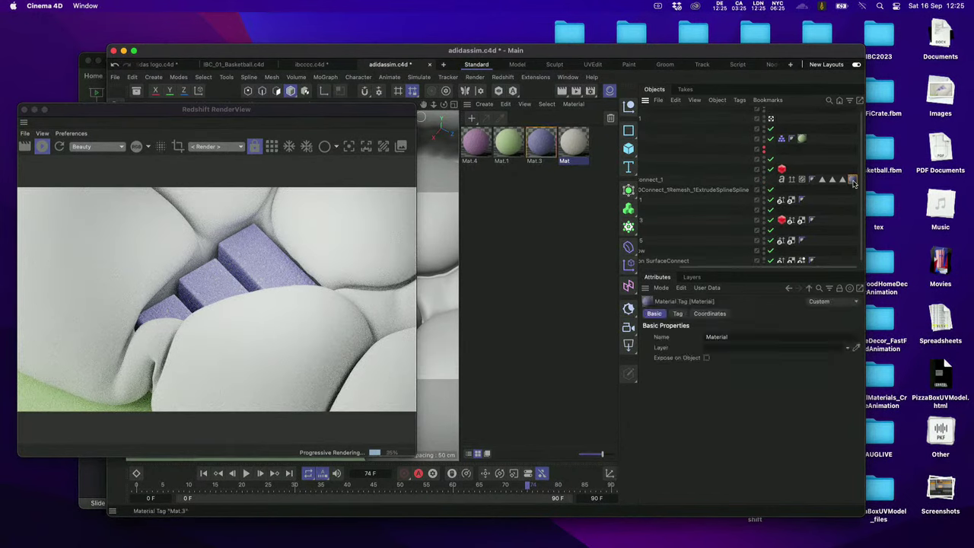
{"action": "left_click", "coordinate": [813, 138]}
{"action": "key", "text": "Delete"}
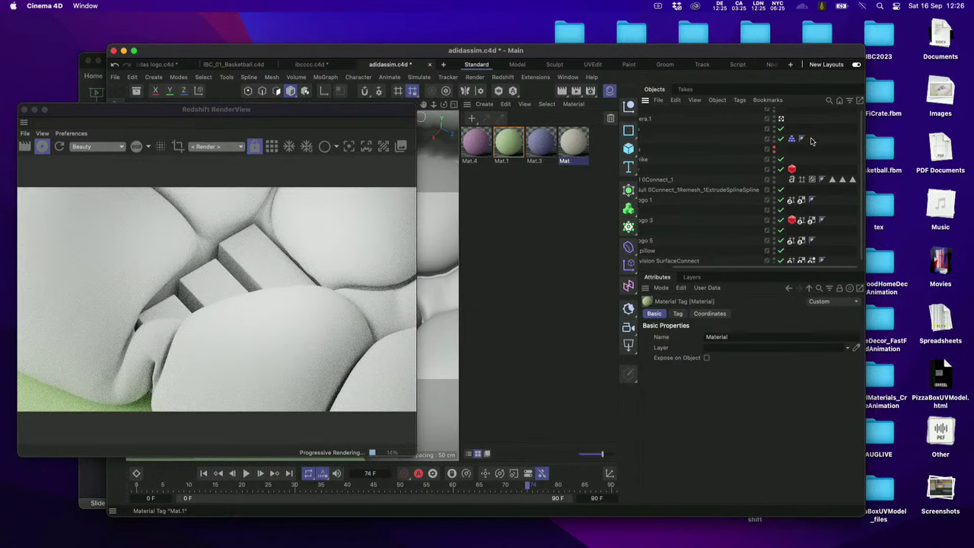
{"action": "scroll", "coordinate": [761, 175], "scroll_direction": "left", "scroll_amount": 2}
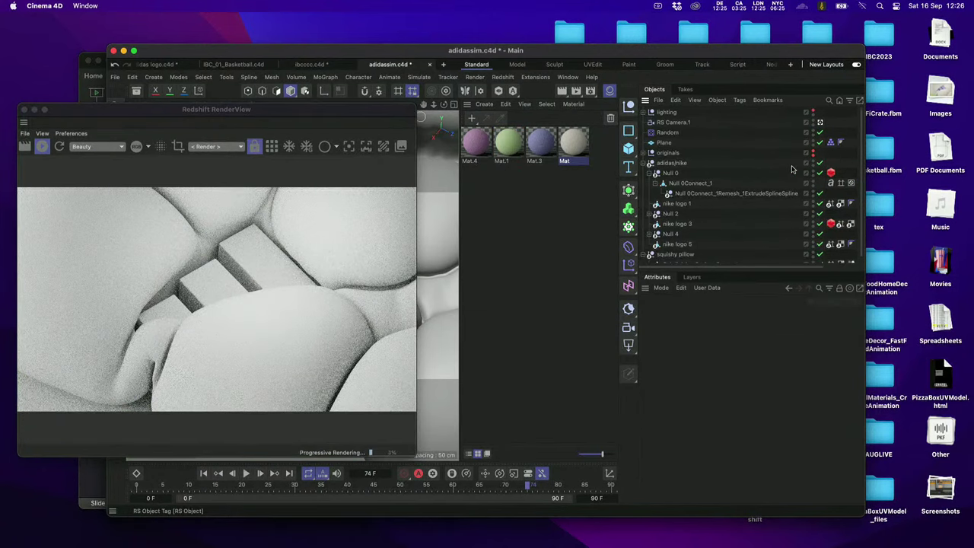
{"action": "left_click", "coordinate": [643, 163]}
Switch the object list to large icons.
{"action": "left_click", "coordinate": [695, 100]}
{"action": "mouse_move", "coordinate": [762, 122]}
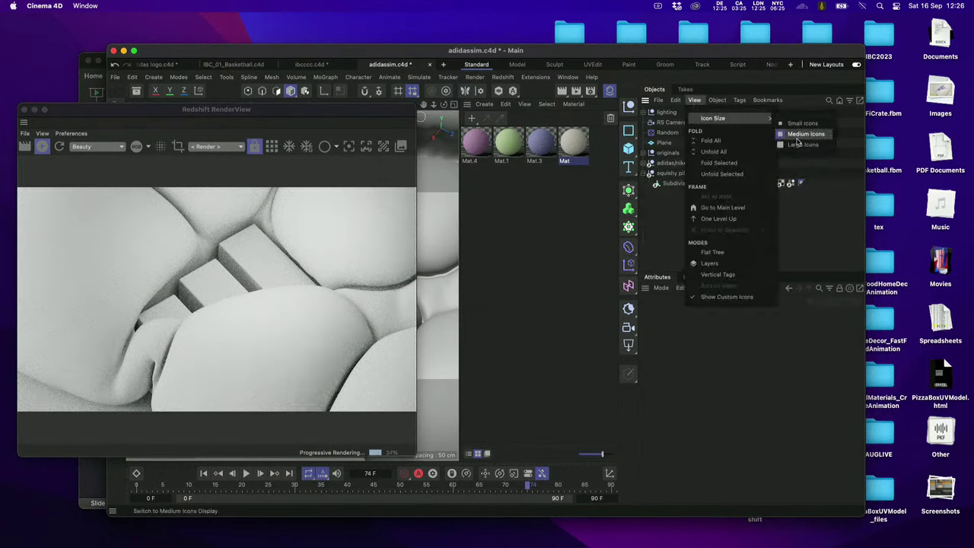
{"action": "left_click", "coordinate": [791, 143]}
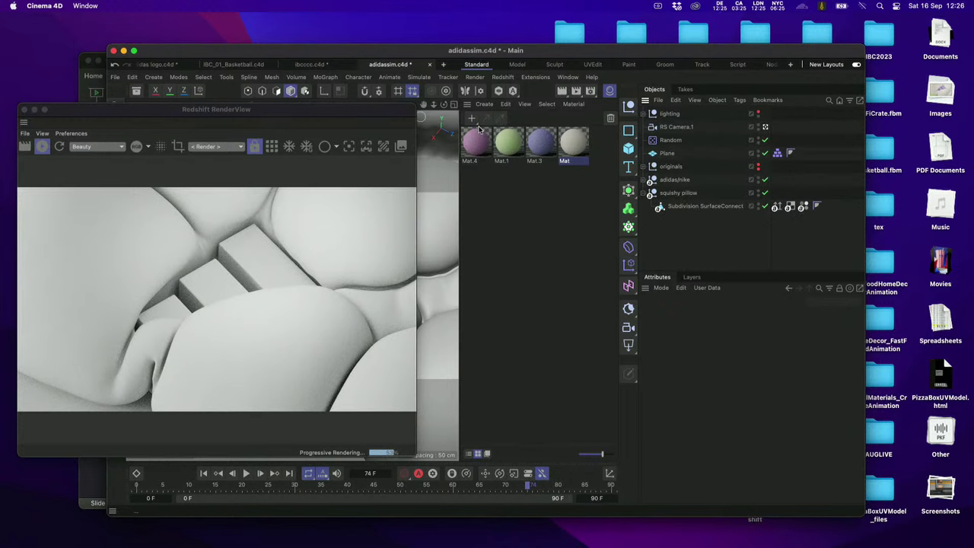
Disable all lights in the lighting group and re-enable the dome and area lights one by one to compare their effect in the render.
{"action": "left_click_drag", "start_coordinate": [363, 117], "coordinate": [457, 119]}
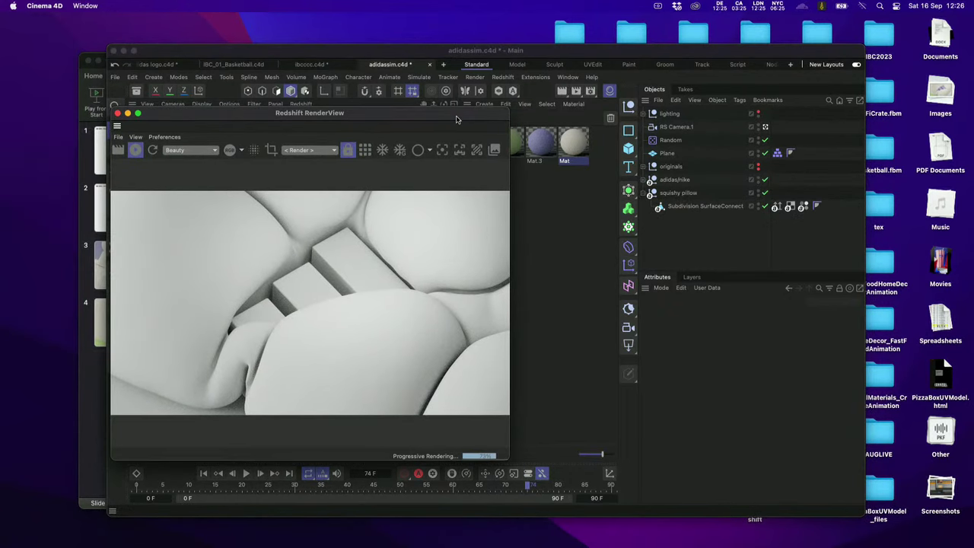
{"action": "left_click", "coordinate": [643, 113]}
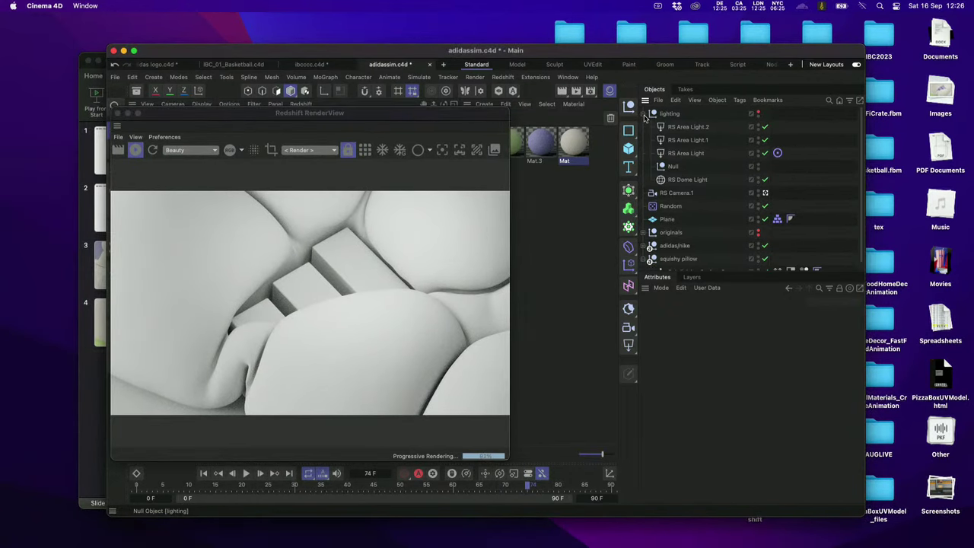
{"action": "left_click_drag", "start_coordinate": [765, 127], "coordinate": [767, 179]}
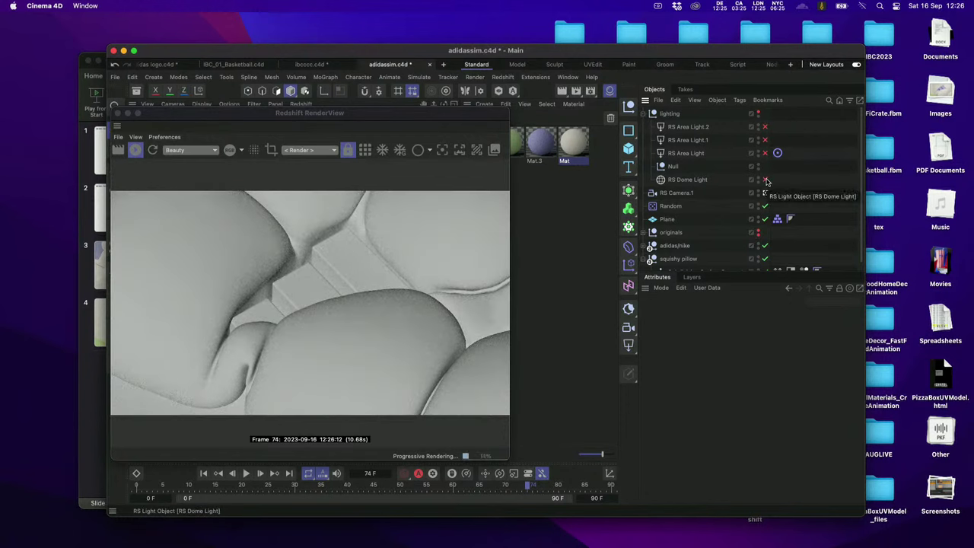
{"action": "left_click", "coordinate": [766, 179]}
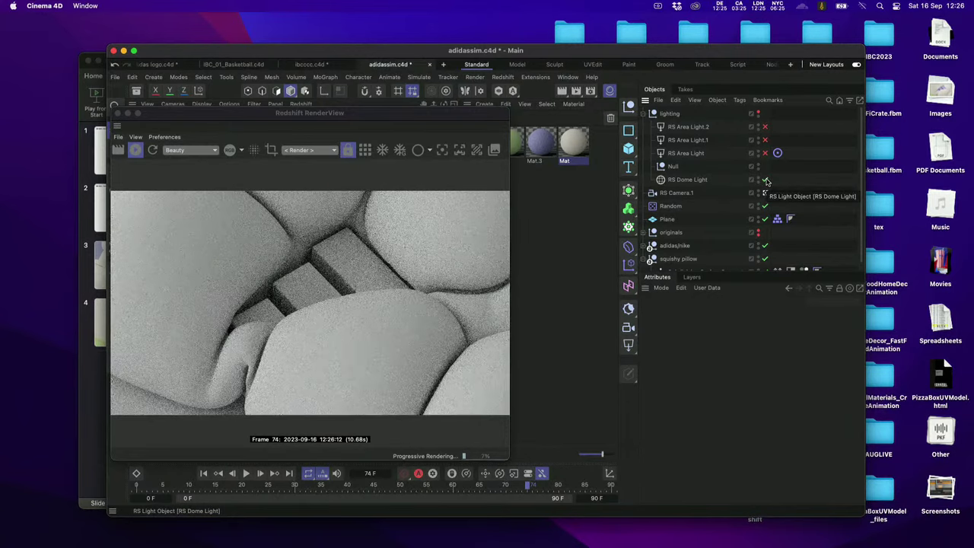
{"action": "left_click", "coordinate": [765, 153]}
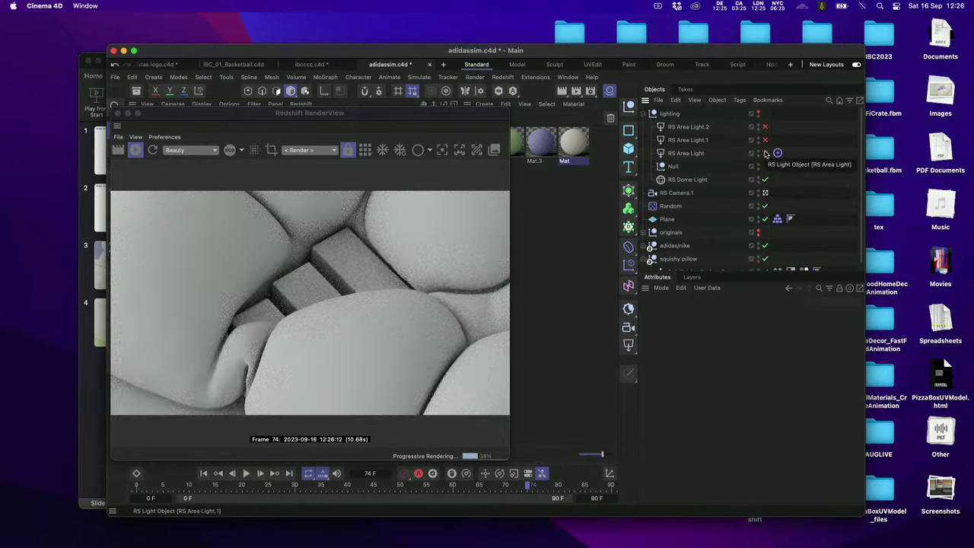
{"action": "left_click", "coordinate": [765, 141]}
{"action": "left_click", "coordinate": [765, 127]}
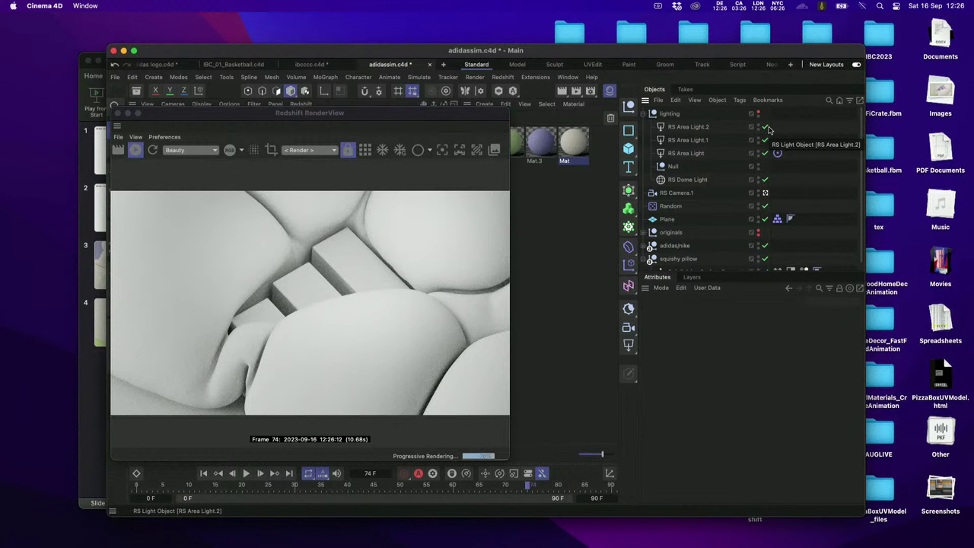
Create a new Redshift standard material and assign it to the squishy pillow.
{"action": "double_click", "coordinate": [550, 183]}
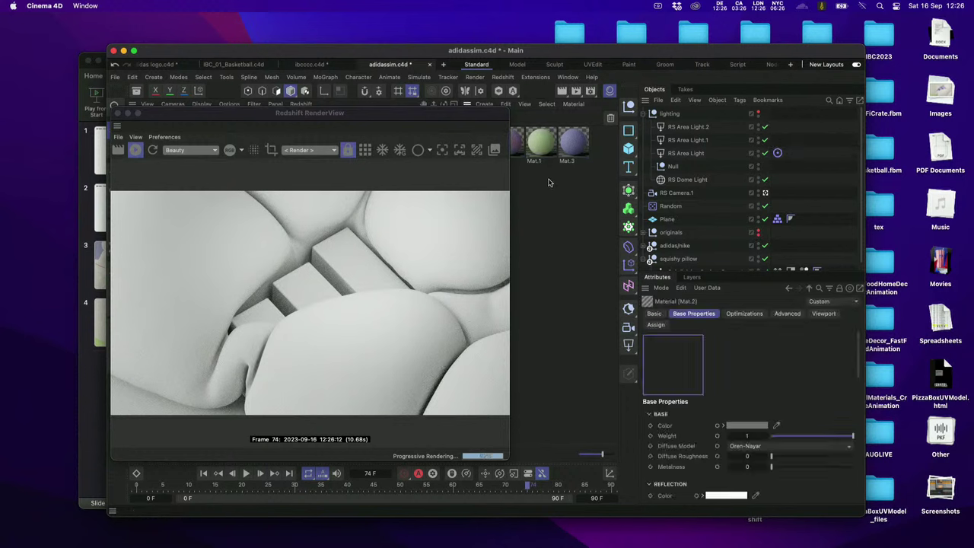
{"action": "left_click_drag", "start_coordinate": [502, 116], "coordinate": [481, 183]}
{"action": "left_click", "coordinate": [480, 144]}
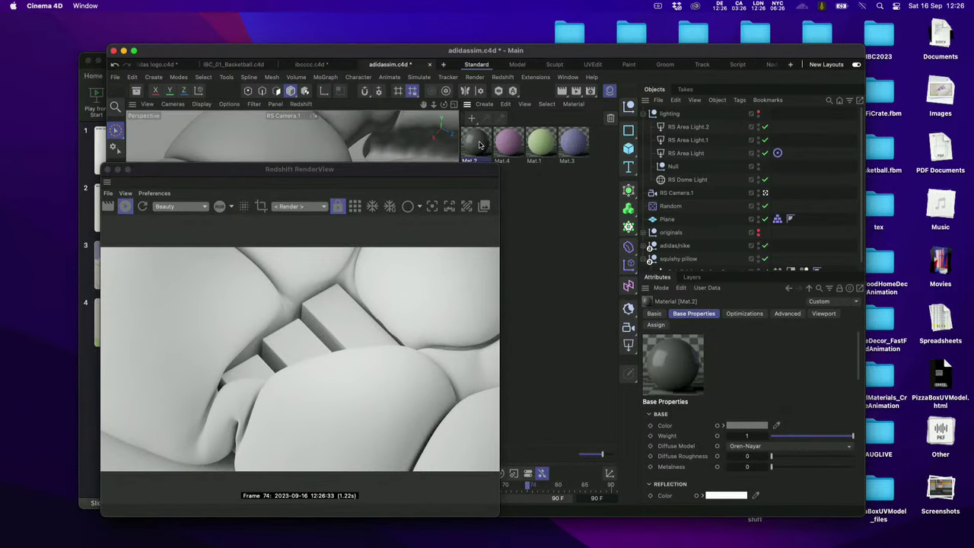
{"action": "left_click_drag", "start_coordinate": [480, 145], "coordinate": [402, 121]}
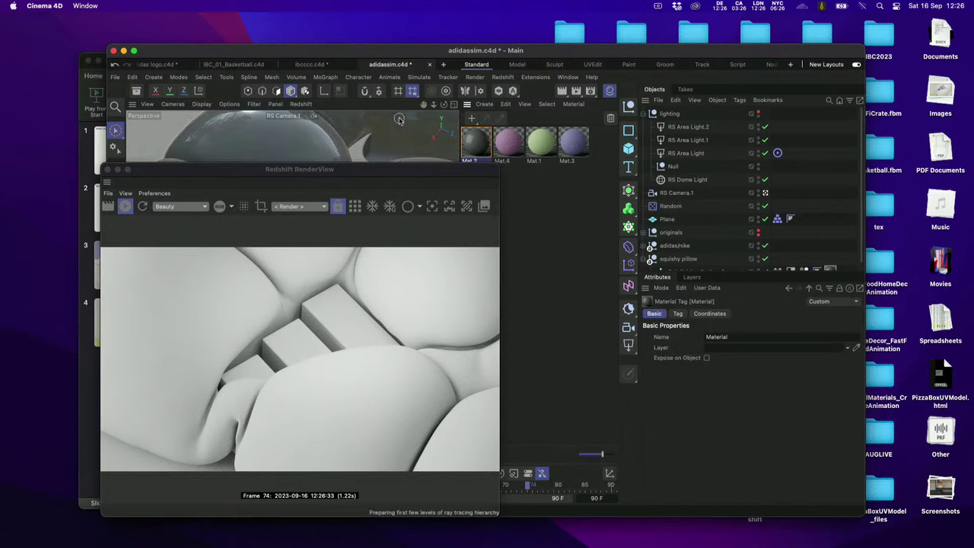
{"action": "left_click_drag", "start_coordinate": [382, 172], "coordinate": [390, 145]}
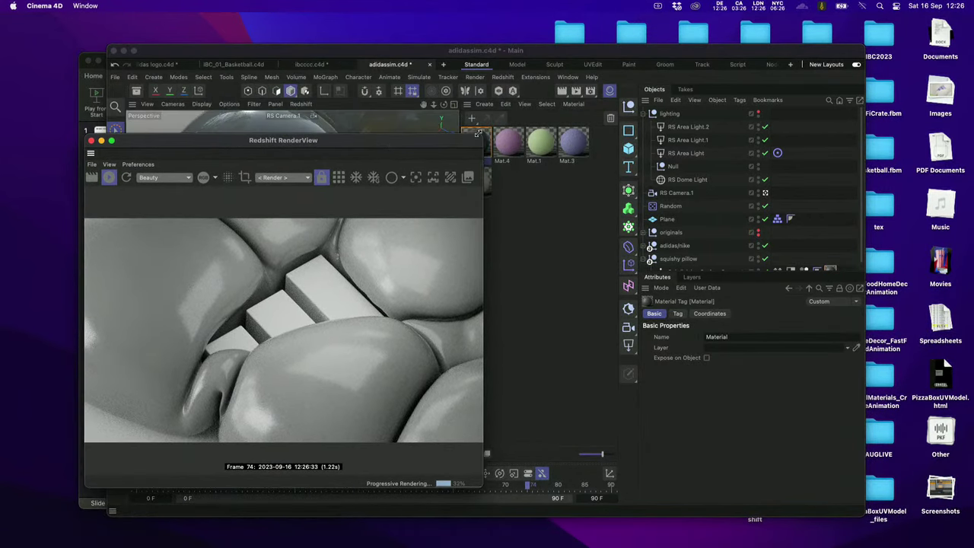
Open the new material's node graph beside the render view and fit all its nodes in the frame.
{"action": "double_click", "coordinate": [486, 137]}
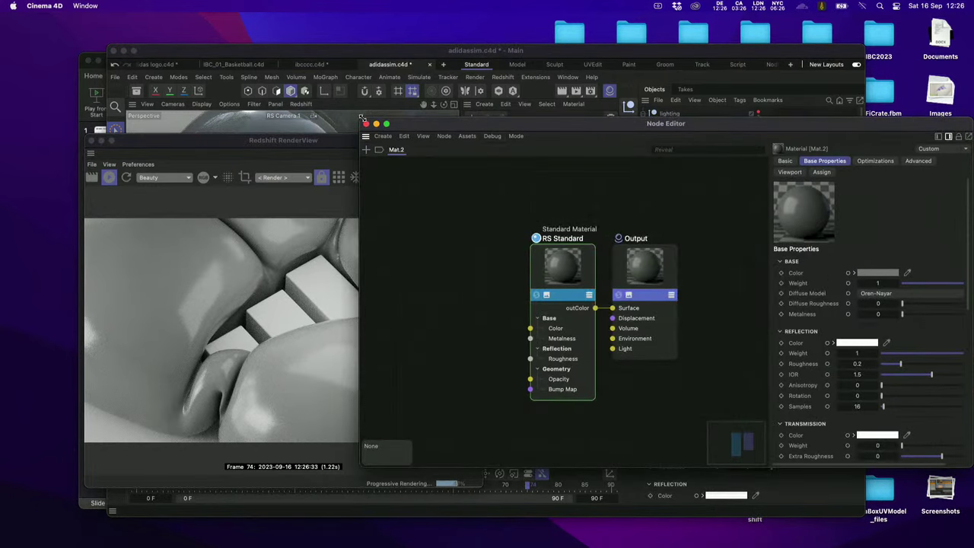
{"action": "left_click_drag", "start_coordinate": [362, 120], "coordinate": [525, 62]}
{"action": "left_click_drag", "start_coordinate": [594, 69], "coordinate": [494, 90]}
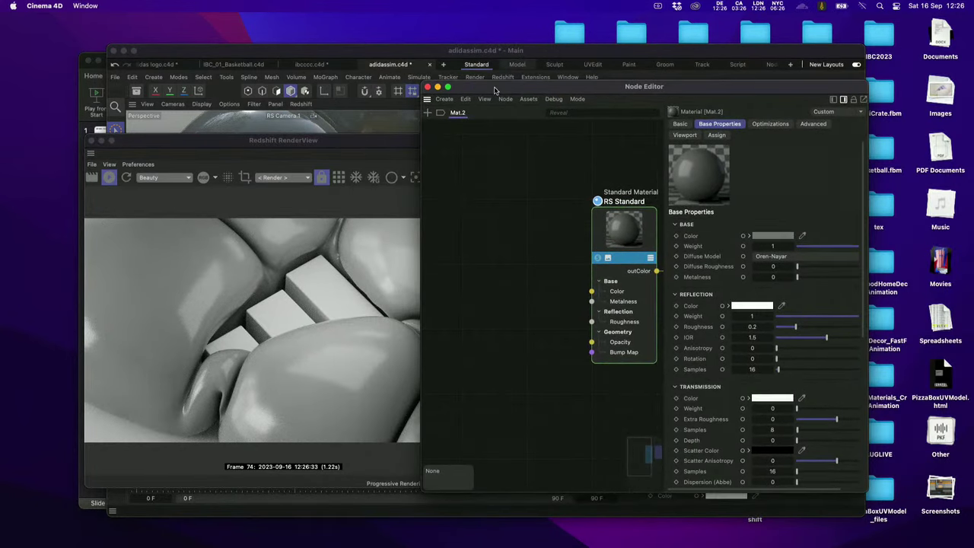
{"action": "left_click_drag", "start_coordinate": [313, 142], "coordinate": [313, 105]}
{"action": "left_click", "coordinate": [539, 155]}
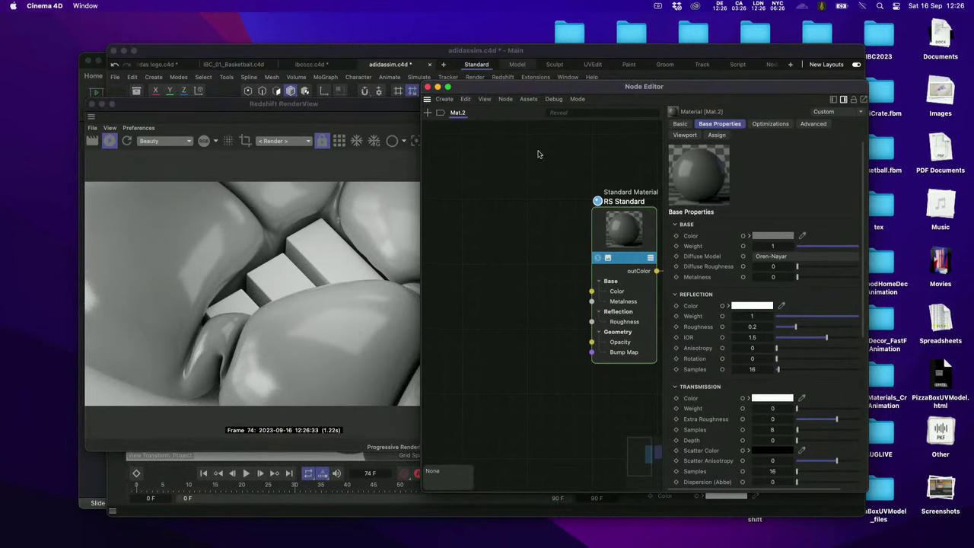
{"action": "key", "text": "h"}
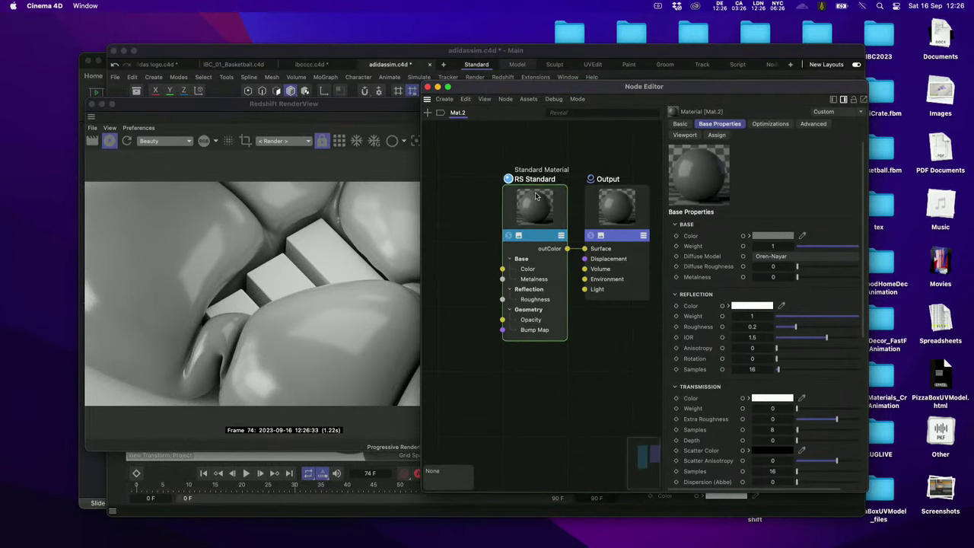
Set the base color of the RS Standard node to a pale warm beige with an orange hue of about 24°.
{"action": "left_click", "coordinate": [536, 197]}
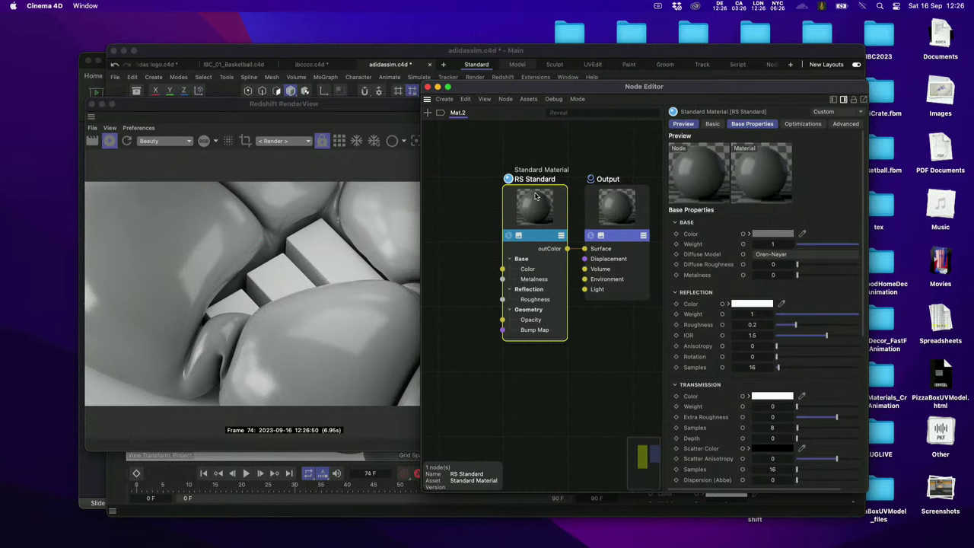
{"action": "scroll", "coordinate": [535, 196], "scroll_direction": "left", "scroll_amount": 3}
{"action": "scroll", "coordinate": [536, 197], "scroll_direction": "up", "scroll_amount": 2}
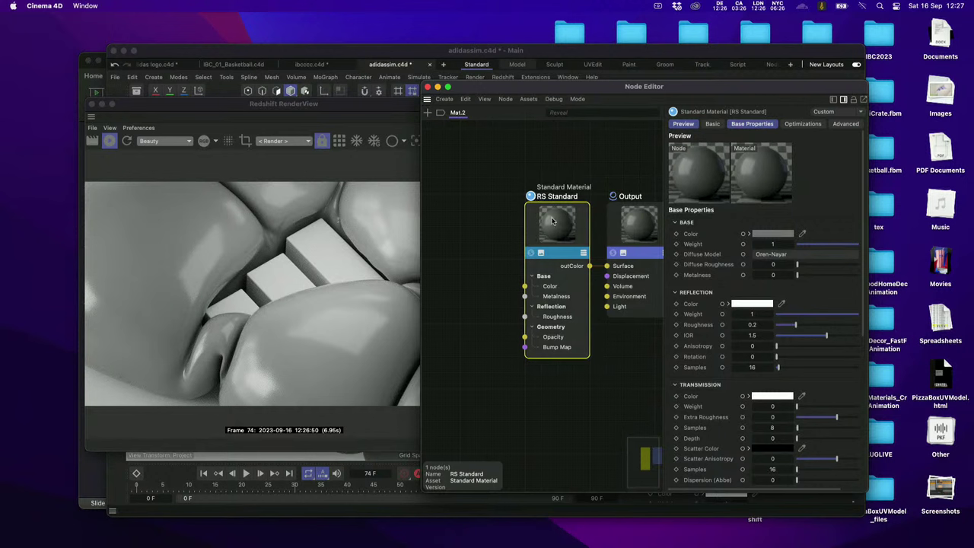
{"action": "left_click", "coordinate": [766, 237]}
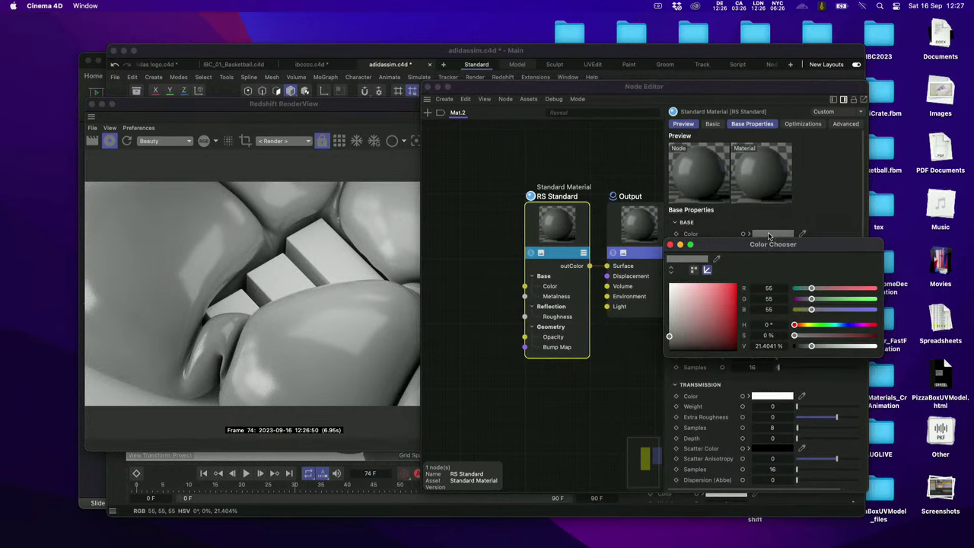
{"action": "left_click_drag", "start_coordinate": [796, 326], "coordinate": [800, 326]}
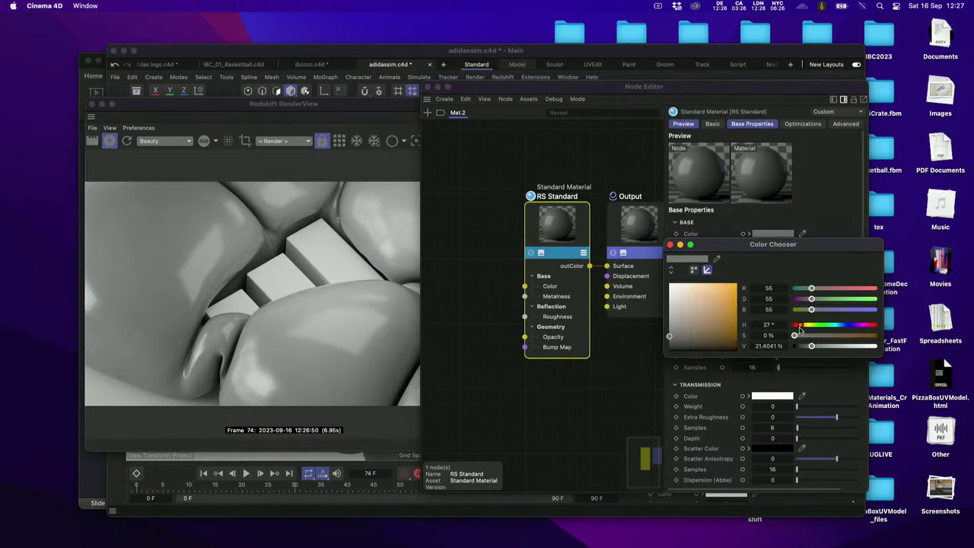
{"action": "left_click", "coordinate": [686, 303]}
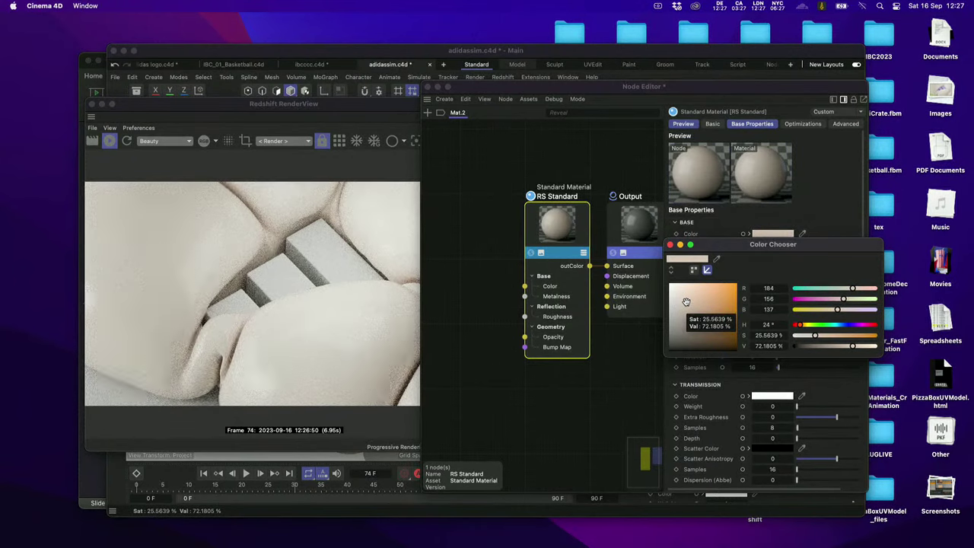
{"action": "left_click", "coordinate": [670, 244]}
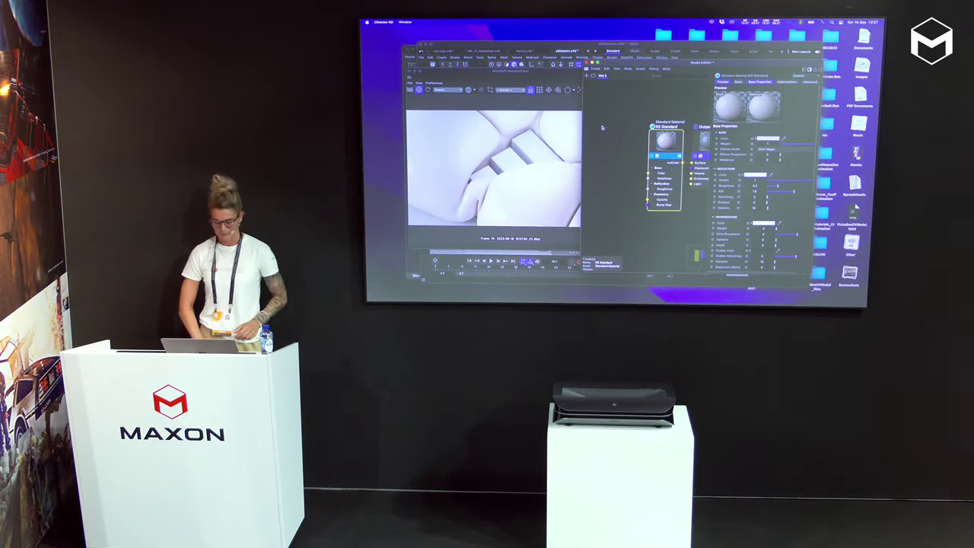
Add a Maxon Noise node beside the RS Standard node and solo it in the render.
{"action": "right_click", "coordinate": [598, 126]}
{"action": "left_click", "coordinate": [623, 138]}
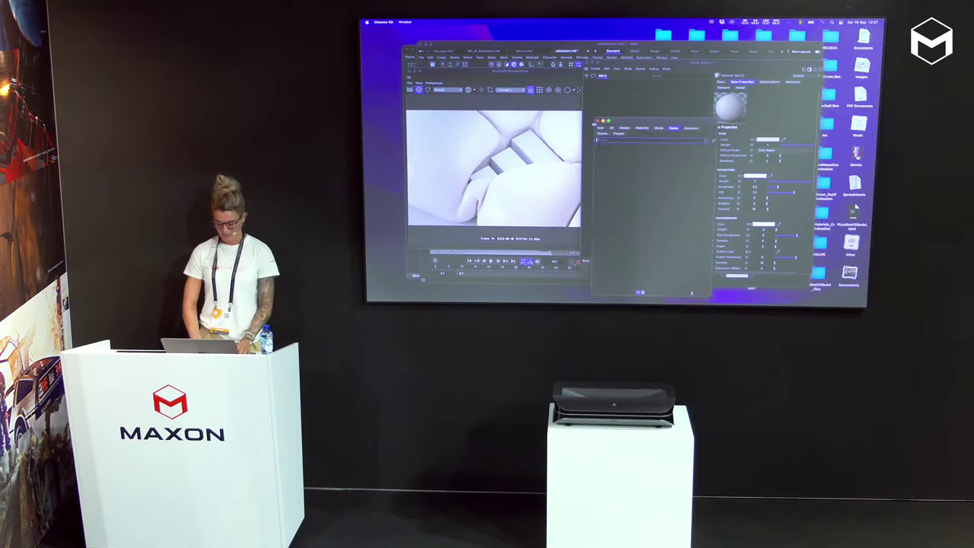
{"action": "type", "text": "max"}
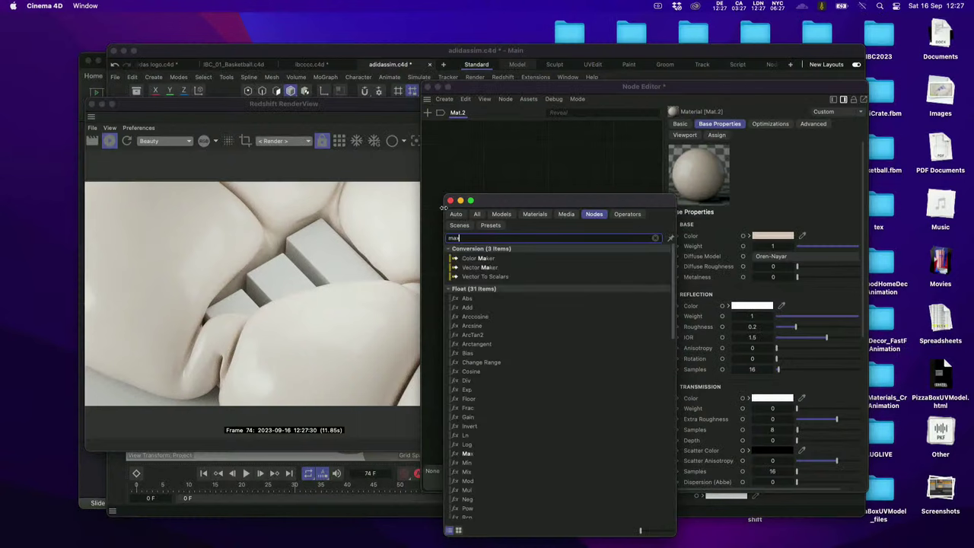
{"action": "type", "text": "on"}
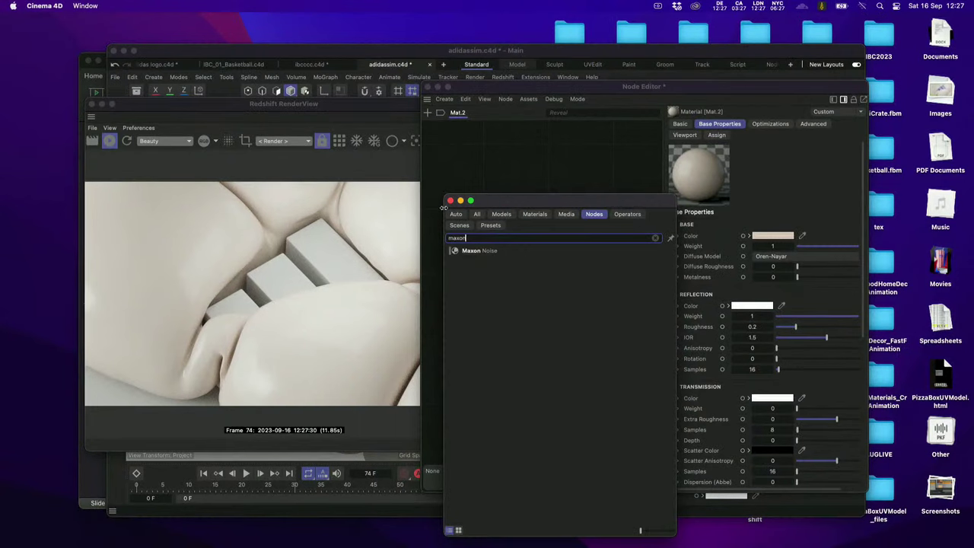
{"action": "left_click_drag", "start_coordinate": [484, 255], "coordinate": [447, 236]}
{"action": "left_click", "coordinate": [461, 175]}
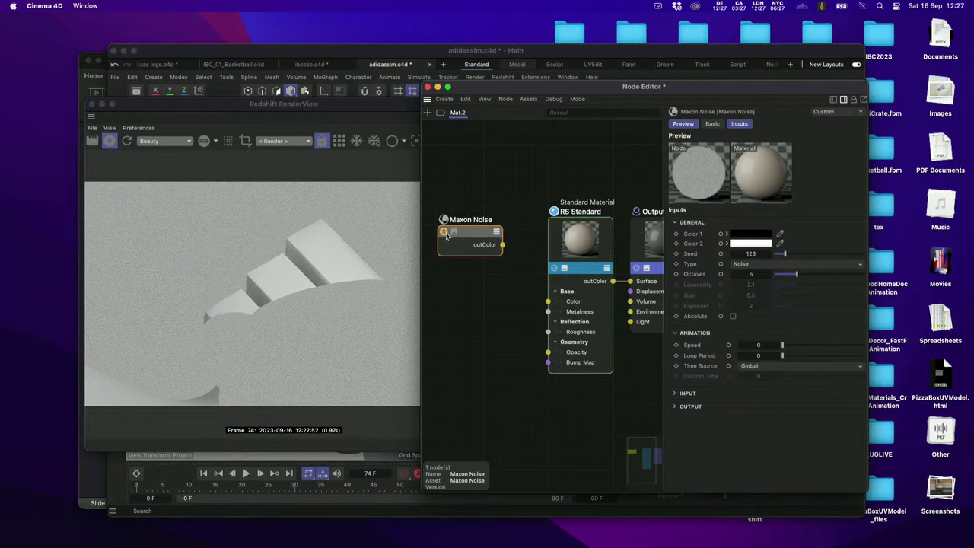
Set the Maxon Noise overall scale to 20 and its noise type to Voronoi 1.
{"action": "left_click", "coordinate": [682, 393]}
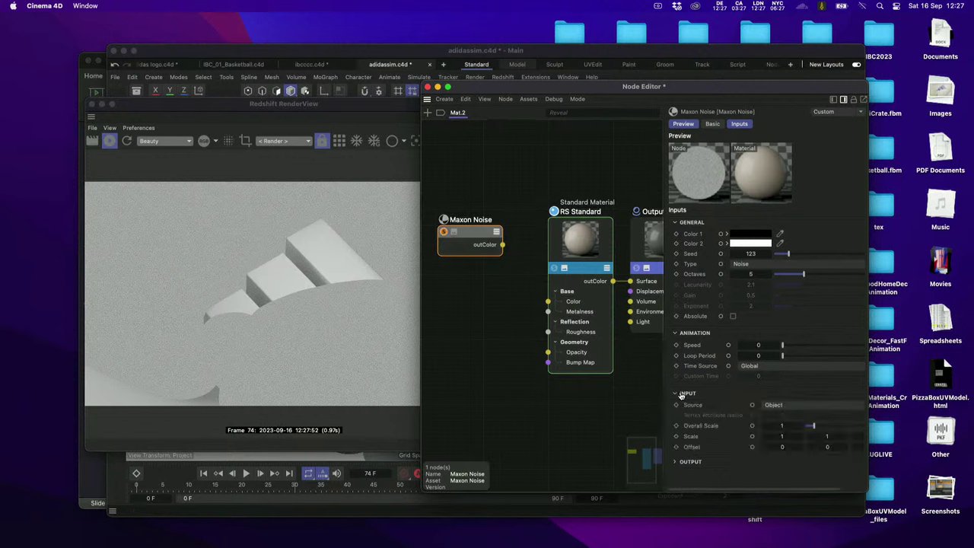
{"action": "left_click", "coordinate": [781, 425]}
{"action": "key", "text": "Return"}
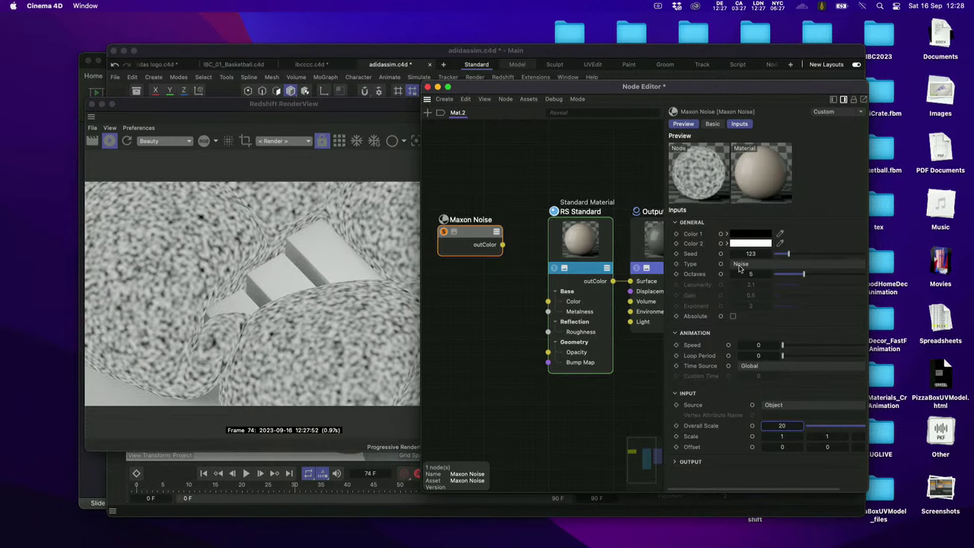
{"action": "left_click", "coordinate": [739, 264]}
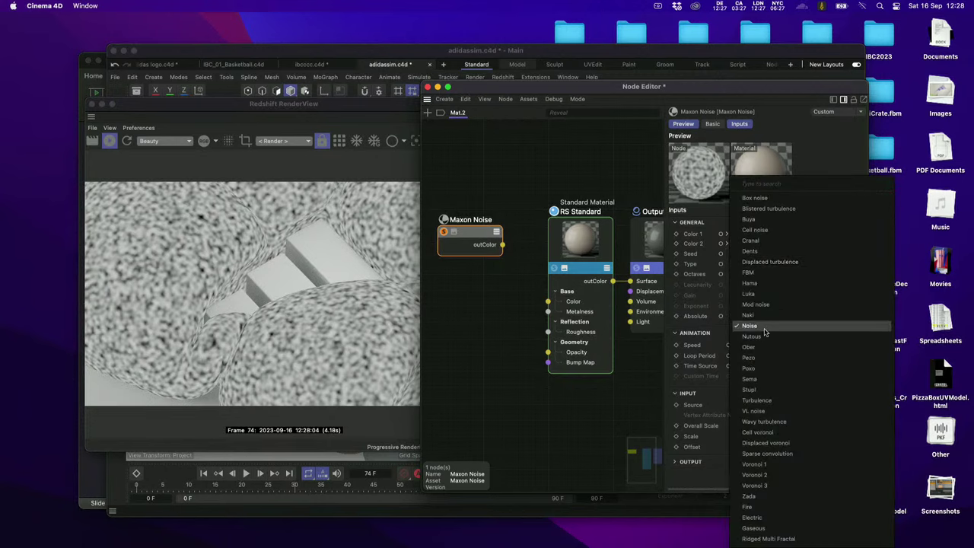
{"action": "left_click", "coordinate": [754, 465]}
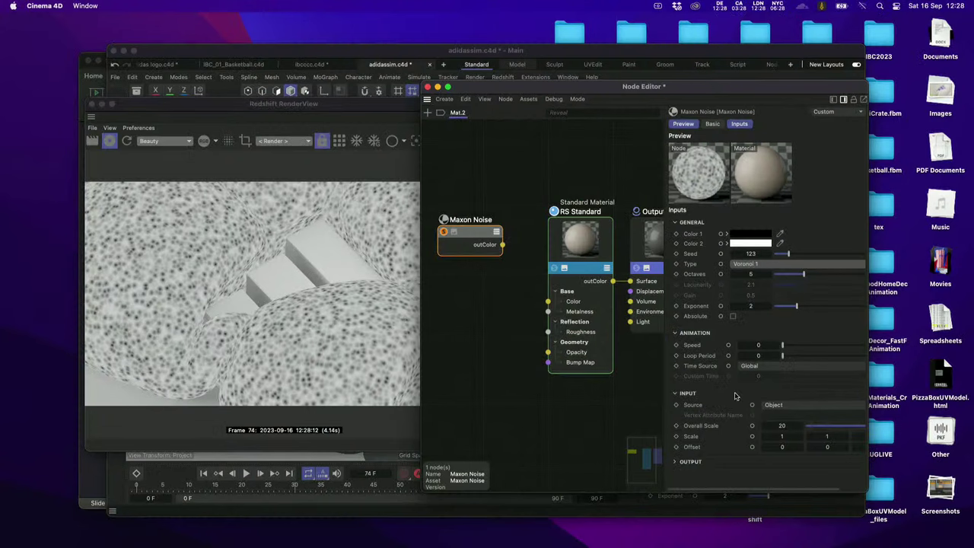
Refine the noise output into sparse speckles with Cycles 1.52, Low Clip 0.177, High Clip 0.519 and Contrast -0.424.
{"action": "scroll", "coordinate": [714, 441], "scroll_direction": "down", "scroll_amount": 2}
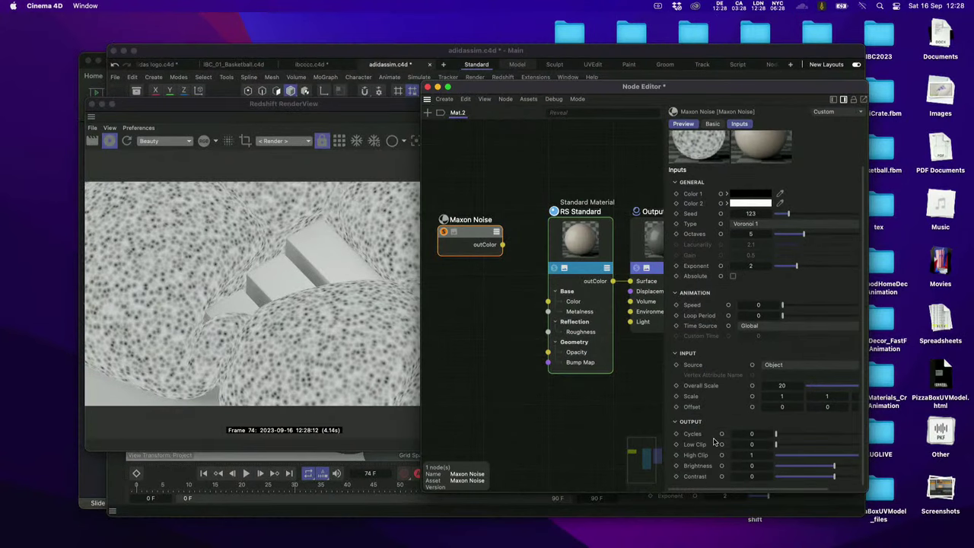
{"action": "left_click_drag", "start_coordinate": [783, 436], "coordinate": [805, 436]}
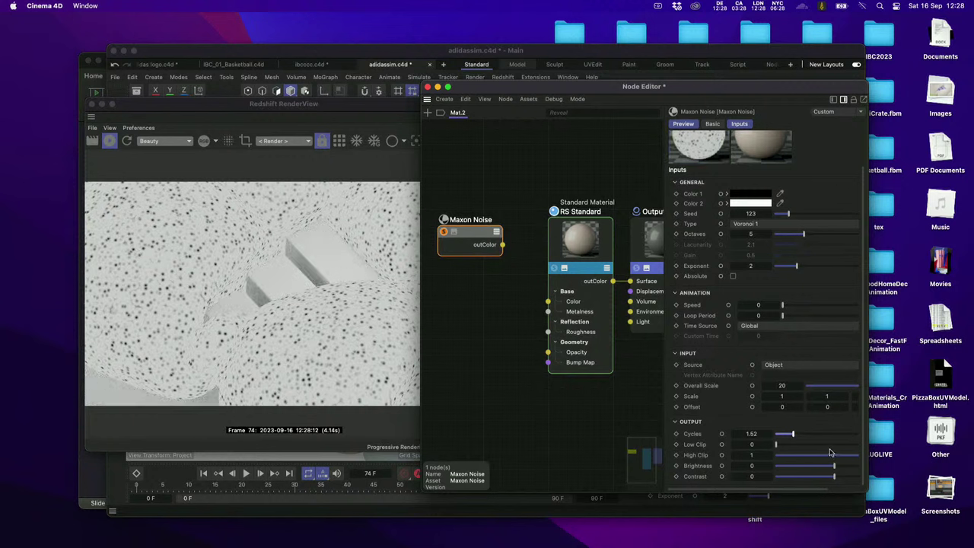
{"action": "left_click_drag", "start_coordinate": [787, 449], "coordinate": [797, 448]}
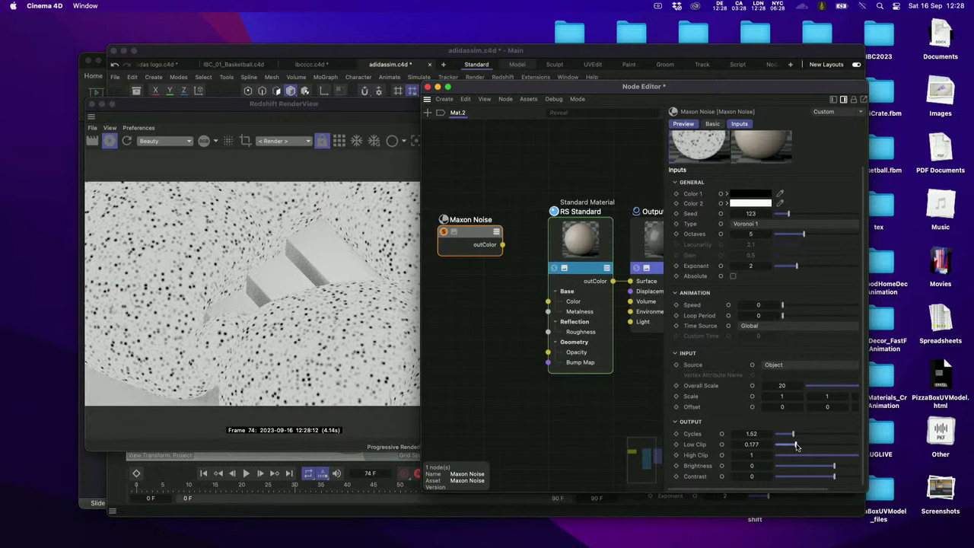
{"action": "left_click", "coordinate": [837, 456]}
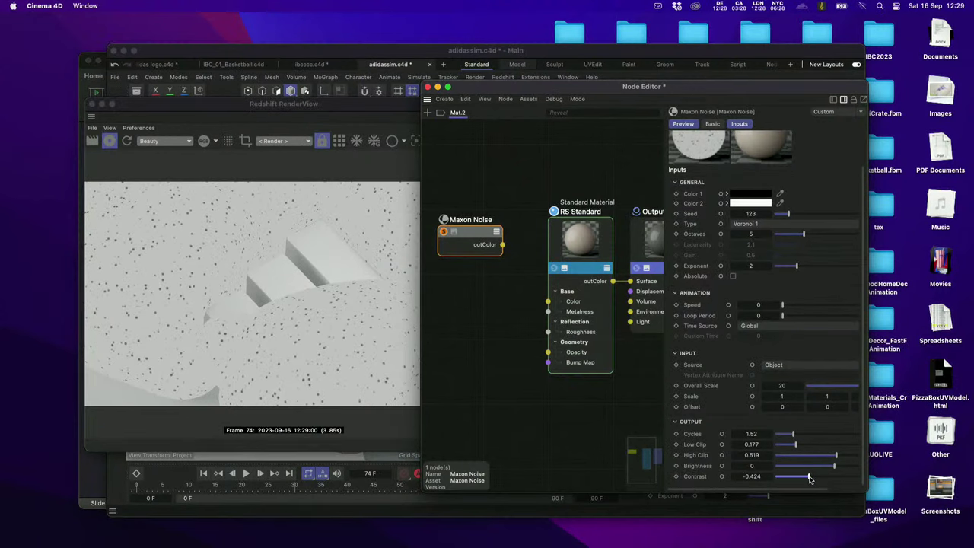
{"action": "left_click", "coordinate": [512, 380]}
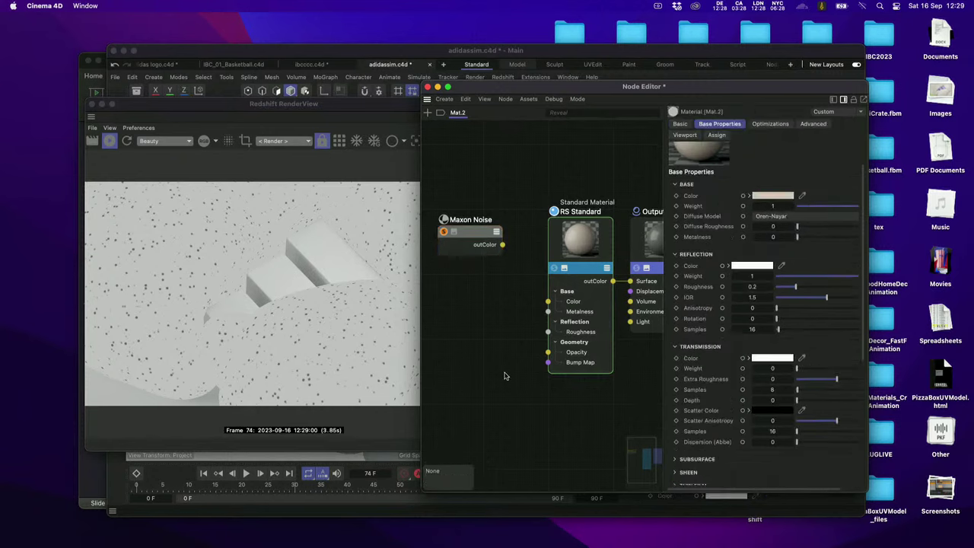
Duplicate the Maxon Noise node below the original and give the copy an overall scale of 15 and seed 124.
{"action": "left_click", "coordinate": [476, 230]}
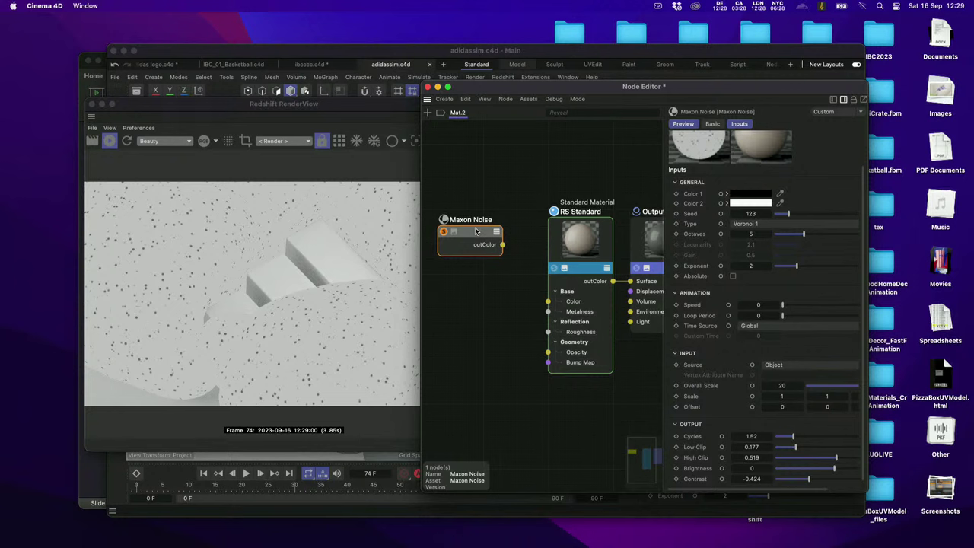
{"action": "left_click_drag", "start_coordinate": [470, 234], "coordinate": [470, 275], "text": "ctrl"}
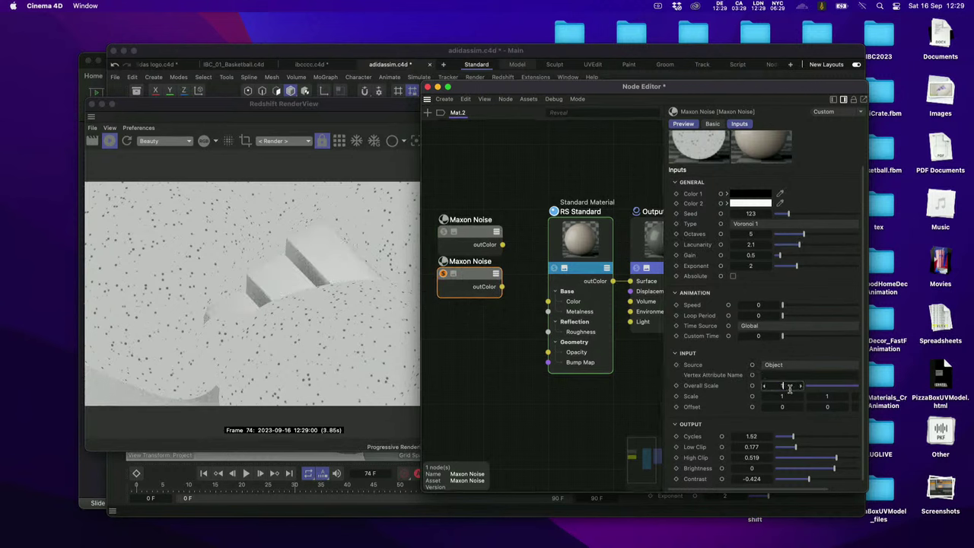
{"action": "left_click_drag", "start_coordinate": [796, 388], "coordinate": [789, 387]}
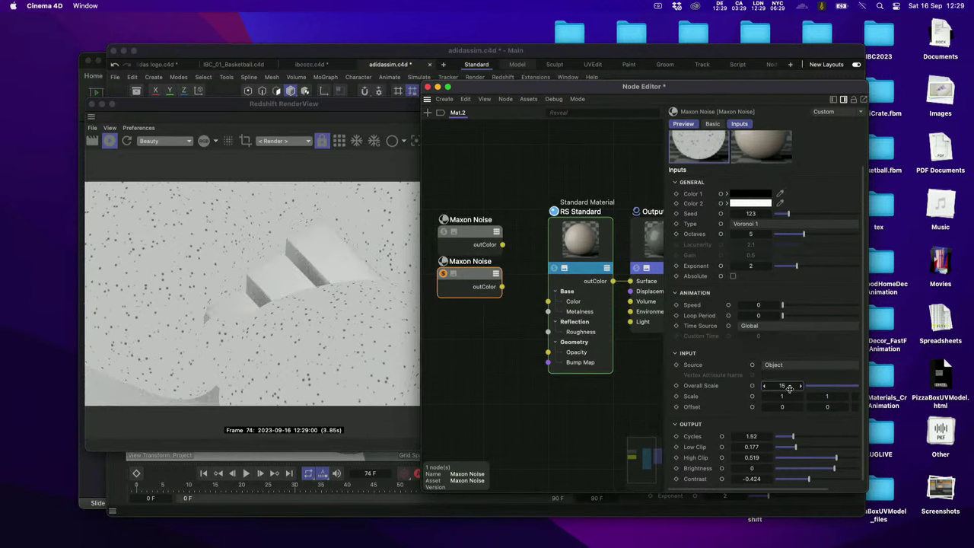
{"action": "left_click", "coordinate": [769, 217]}
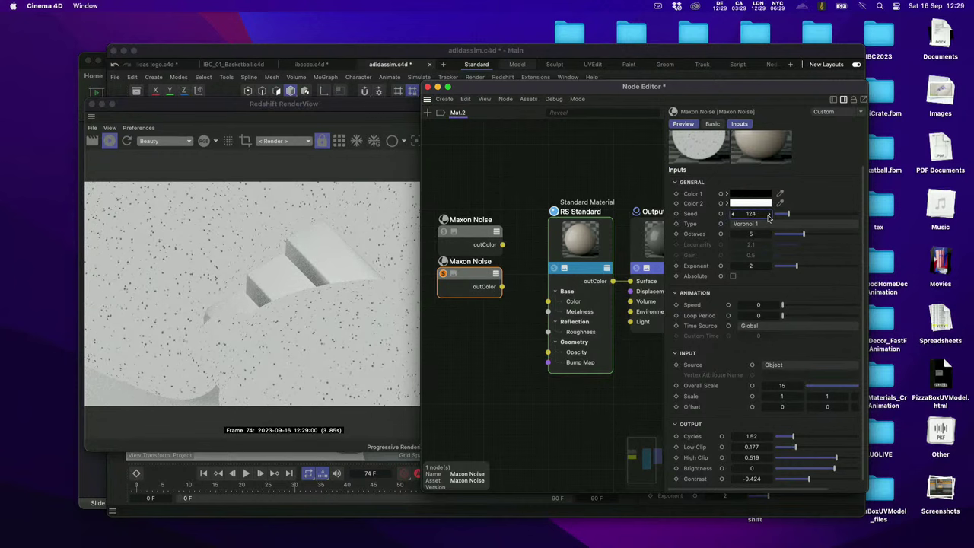
Duplicate the second Maxon Noise node below it and give the copy an overall scale of 10 and seed 125.
{"action": "left_click_drag", "start_coordinate": [472, 282], "coordinate": [474, 331], "text": "ctrl"}
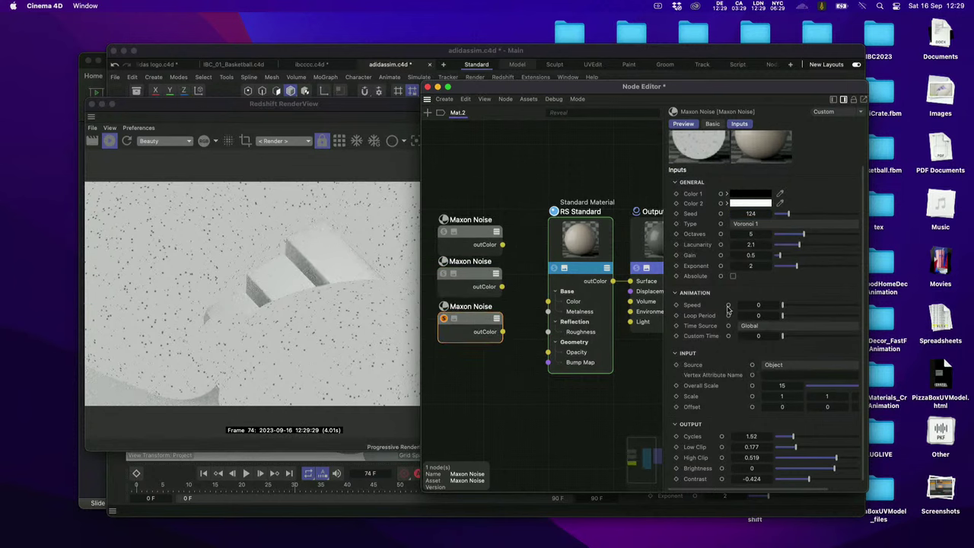
{"action": "left_click", "coordinate": [784, 386]}
{"action": "type", "text": "10"}
{"action": "key", "text": "Return"}
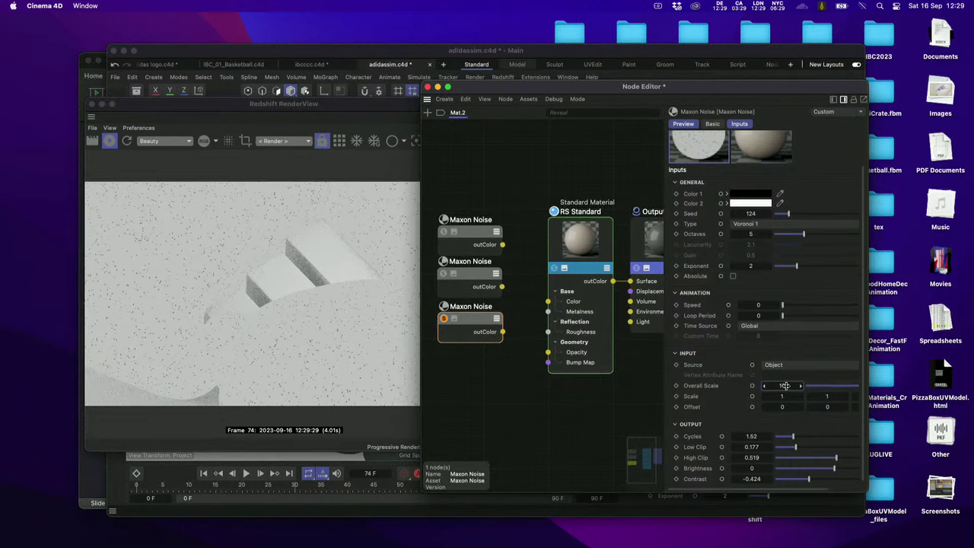
{"action": "left_click", "coordinate": [770, 216]}
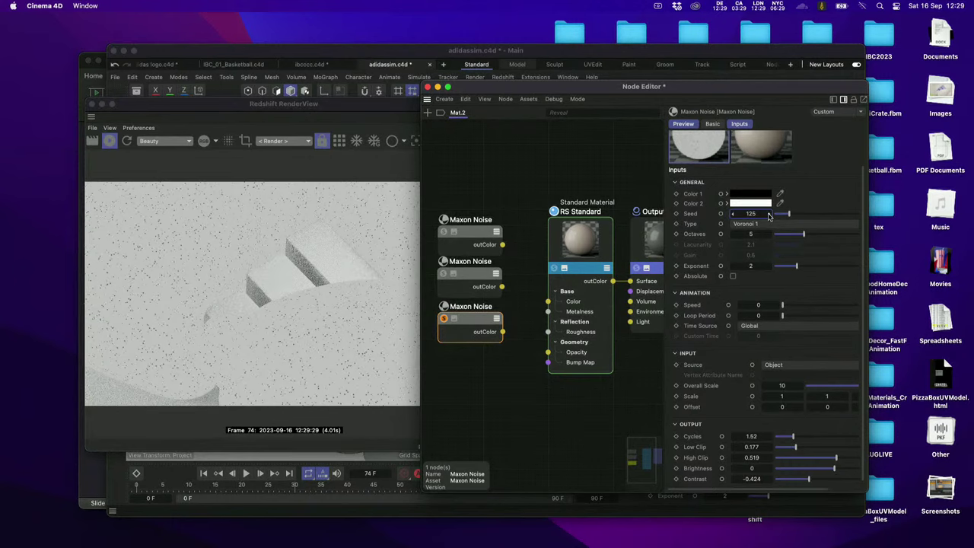
Solo the first and third Maxon Noise nodes in turn to compare their speckle sizes in the render.
{"action": "left_click", "coordinate": [444, 231]}
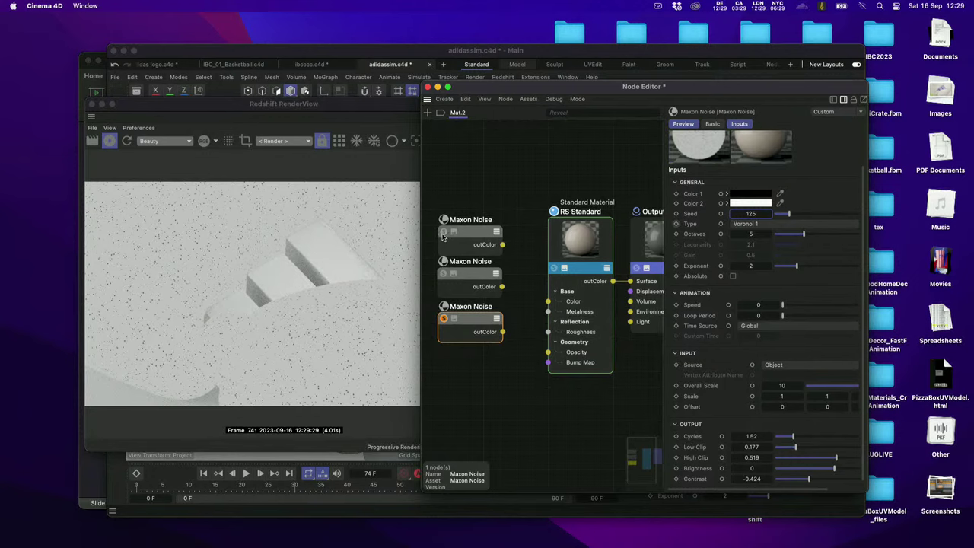
{"action": "left_click", "coordinate": [444, 319]}
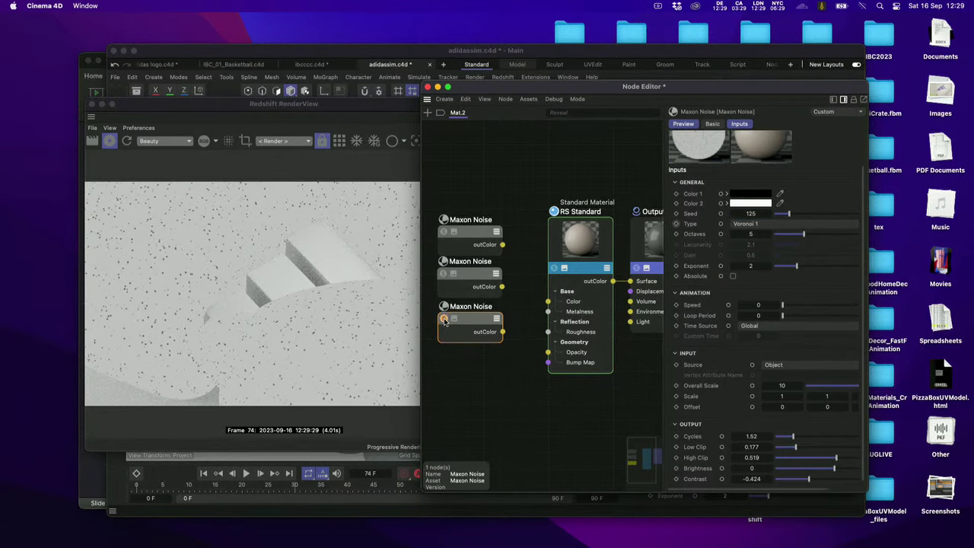
{"action": "left_click", "coordinate": [498, 189]}
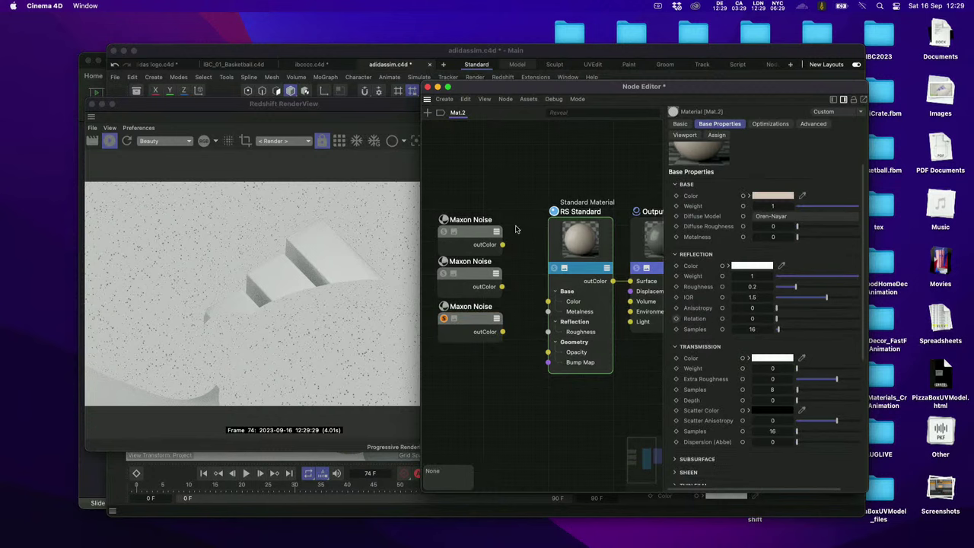
Widen the node graph, move the RS Standard and Output nodes aside, and add a soloed Color Layer node between the noises and RS Standard.
{"action": "left_click_drag", "start_coordinate": [419, 426], "coordinate": [358, 424]}
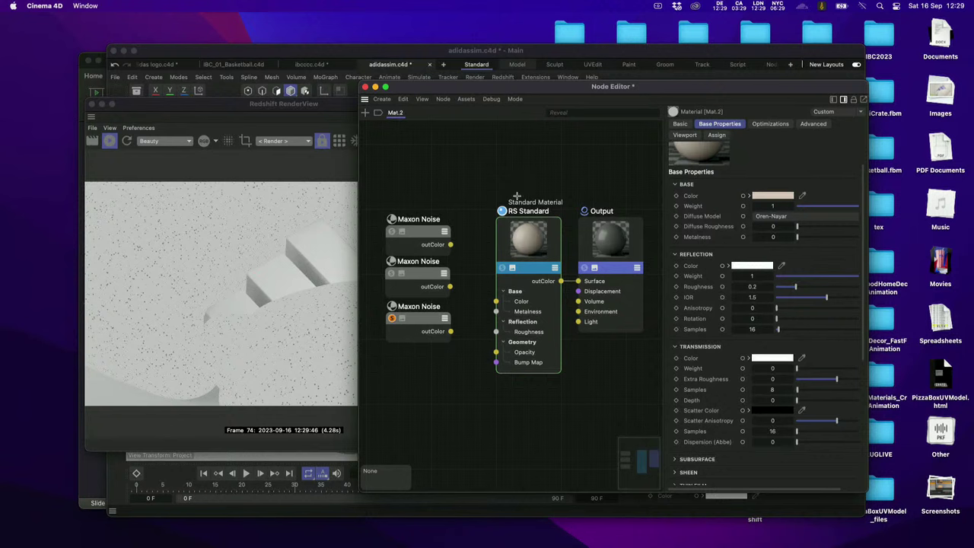
{"action": "left_click_drag", "start_coordinate": [516, 193], "coordinate": [603, 279]}
{"action": "left_click_drag", "start_coordinate": [544, 250], "coordinate": [608, 252]}
{"action": "double_click", "coordinate": [508, 251]}
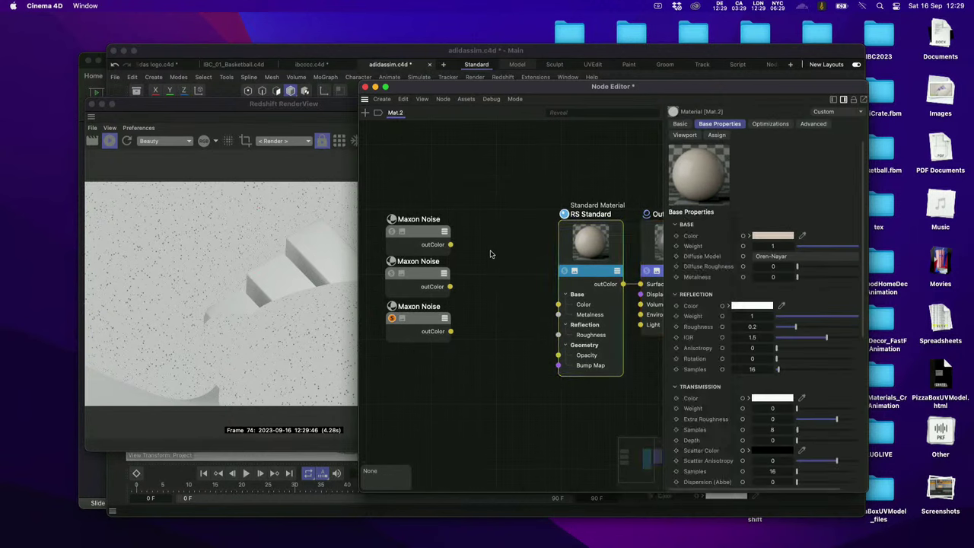
{"action": "type", "text": "colo"}
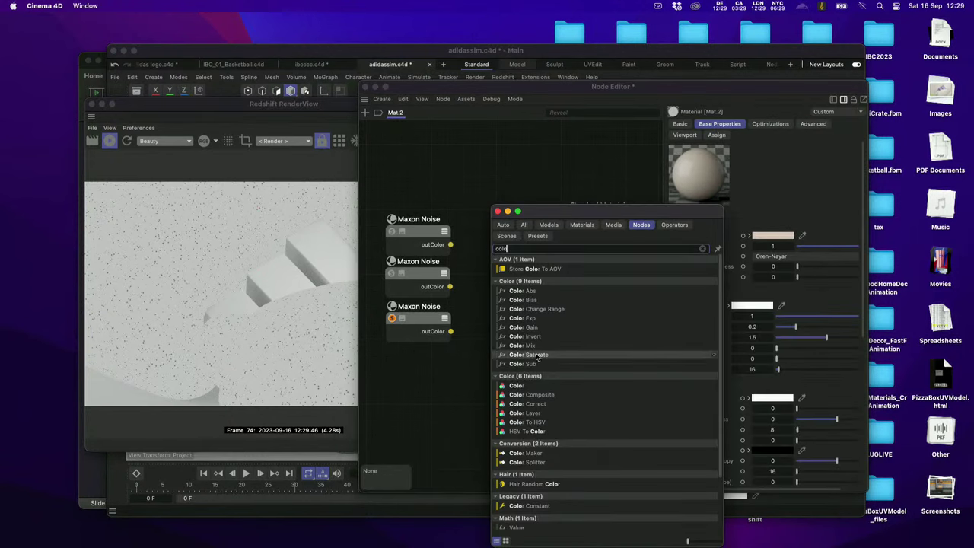
{"action": "left_click_drag", "start_coordinate": [525, 412], "coordinate": [502, 252]}
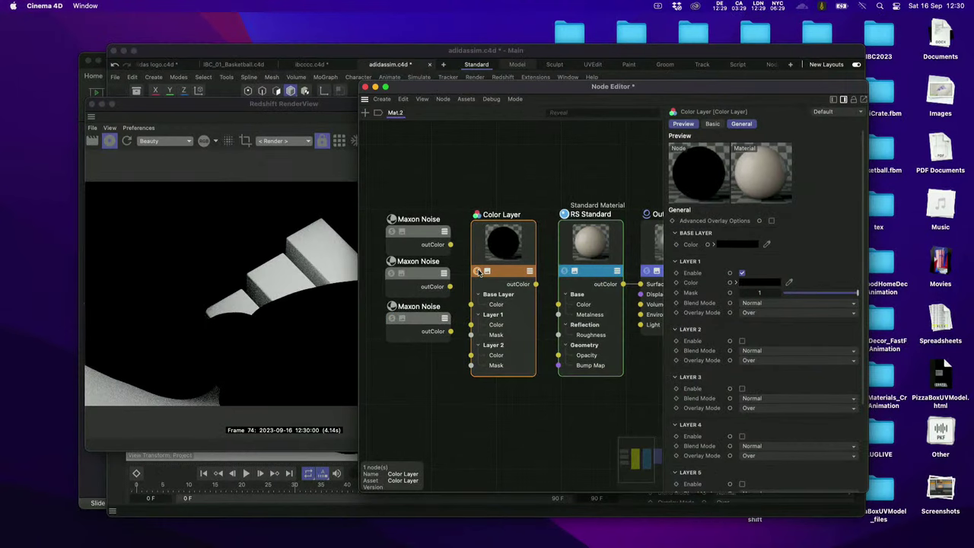
Collapse the Layer 3, Layer 4, Layer 5 and Layer 6 settings of the Color Layer node.
{"action": "left_click", "coordinate": [675, 377]}
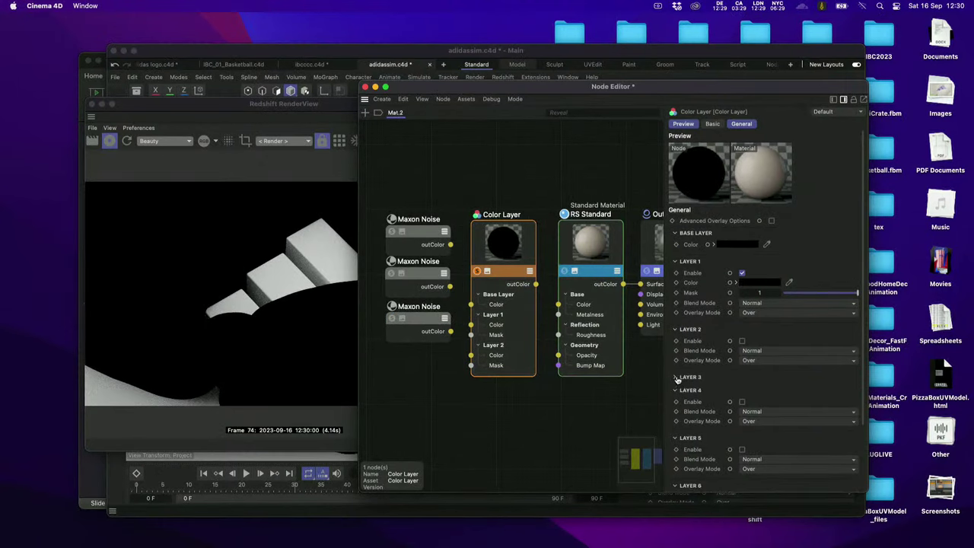
{"action": "left_click", "coordinate": [676, 389]}
{"action": "left_click", "coordinate": [676, 404]}
{"action": "left_click", "coordinate": [676, 416]}
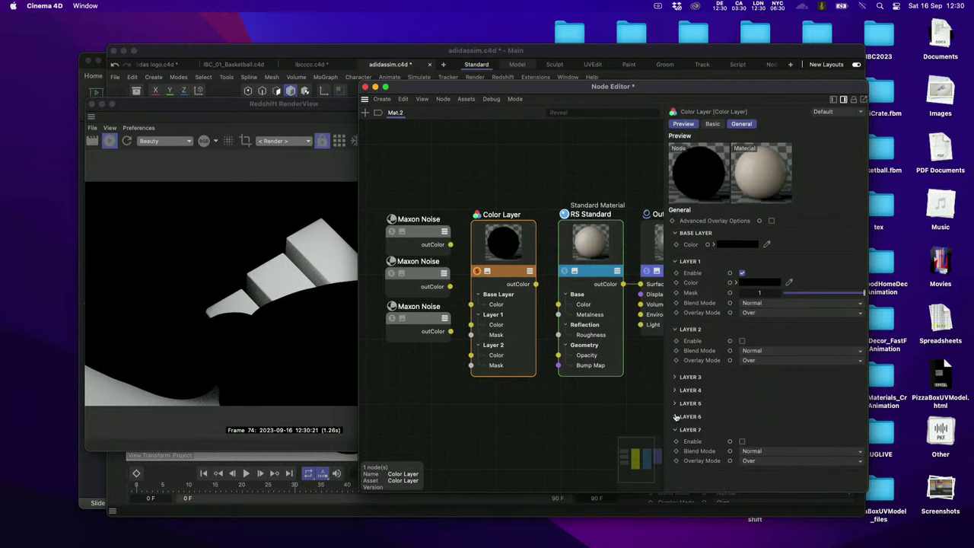
Collapse the Color Layer's Layer 7, enable Layer 2, and connect the three Maxon Noise nodes to the Base Layer, Layer 1 and Layer 2 colors.
{"action": "left_click", "coordinate": [674, 430]}
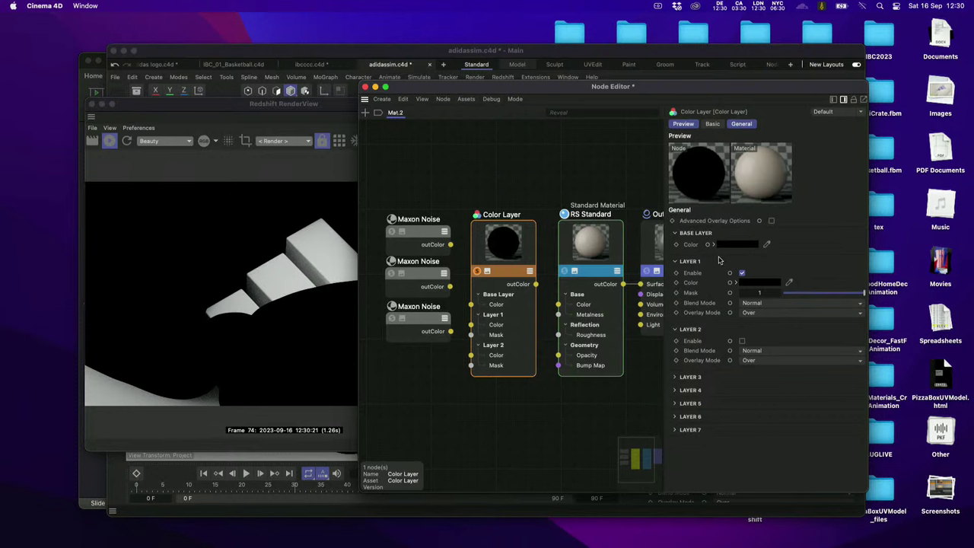
{"action": "left_click", "coordinate": [742, 341]}
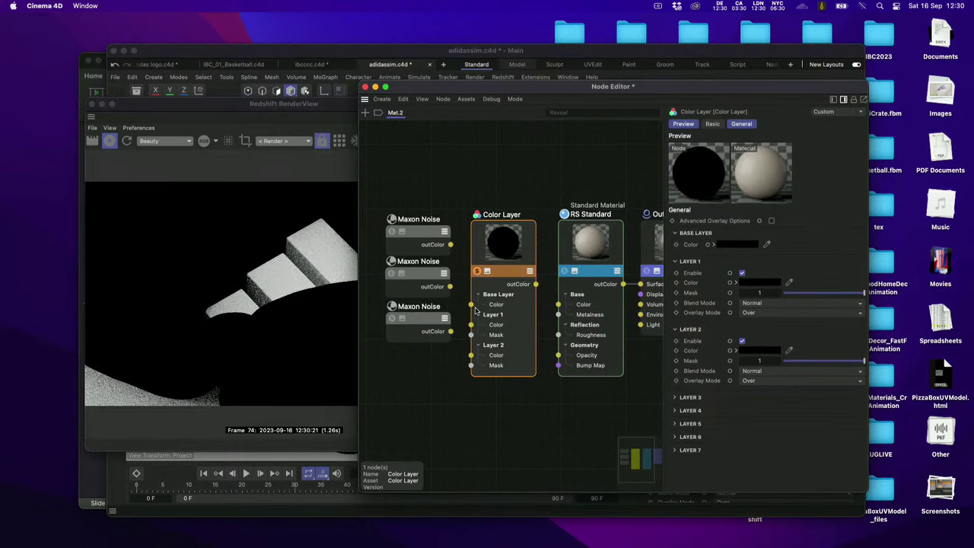
{"action": "left_click_drag", "start_coordinate": [451, 251], "coordinate": [472, 356]}
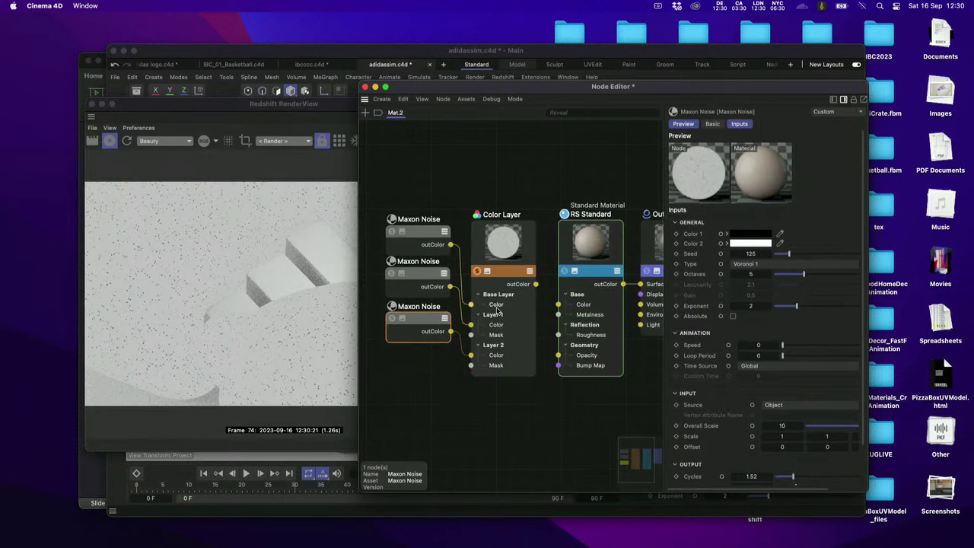
Set the blend mode of Layer 1 and Layer 2 in the Color Layer node to Multiply.
{"action": "left_click", "coordinate": [513, 250]}
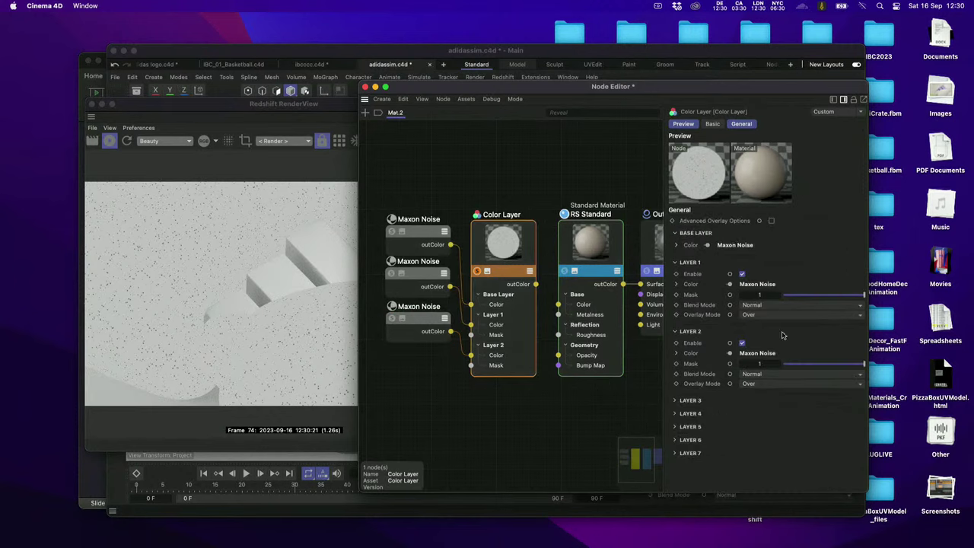
{"action": "left_click", "coordinate": [761, 305]}
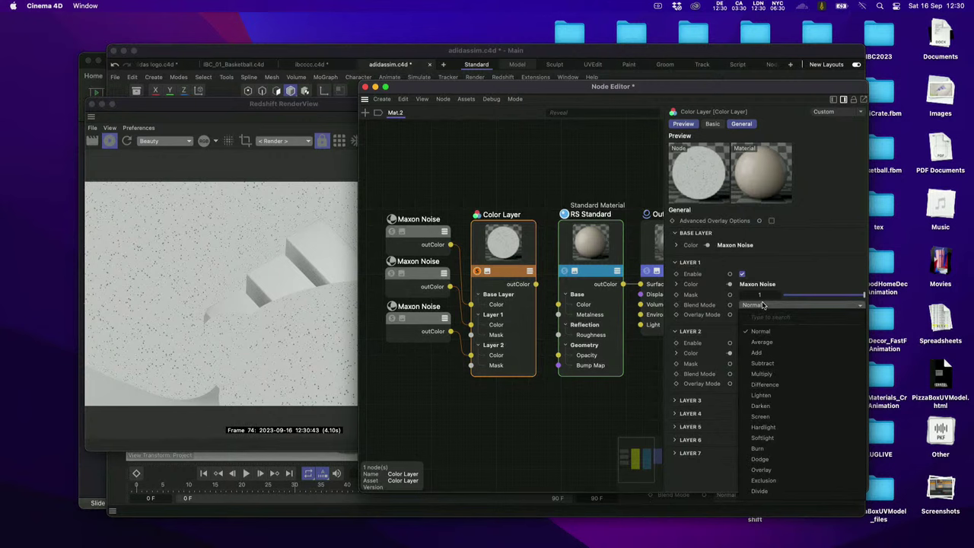
{"action": "left_click", "coordinate": [771, 373]}
{"action": "left_click", "coordinate": [759, 373]}
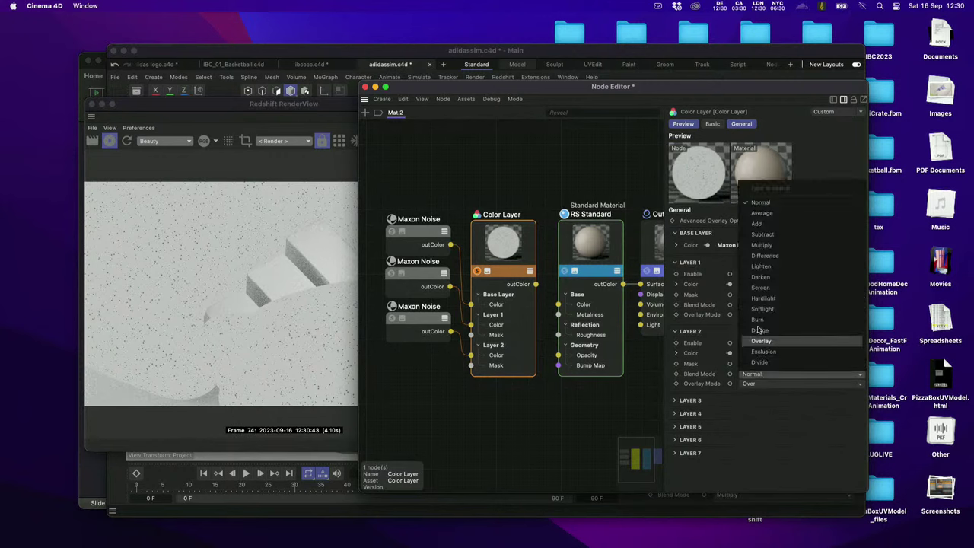
{"action": "left_click", "coordinate": [763, 245]}
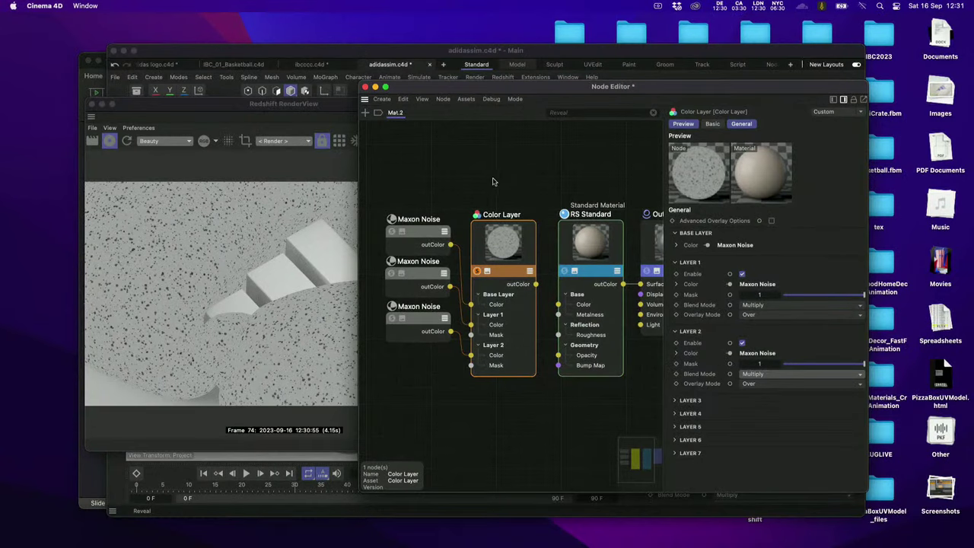
Move the Maxon Noise and Color Layer nodes away from RS Standard and add a Bump Map and a Displacement node.
{"action": "key", "text": "s"}
{"action": "left_click_drag", "start_coordinate": [467, 165], "coordinate": [571, 356]}
{"action": "left_click_drag", "start_coordinate": [586, 244], "coordinate": [489, 241]}
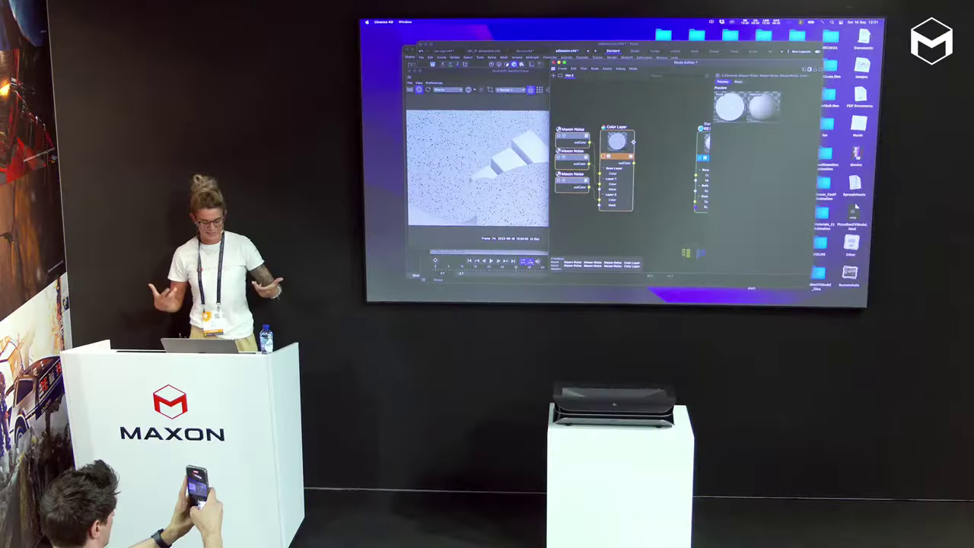
{"action": "key", "text": "shift+c"}
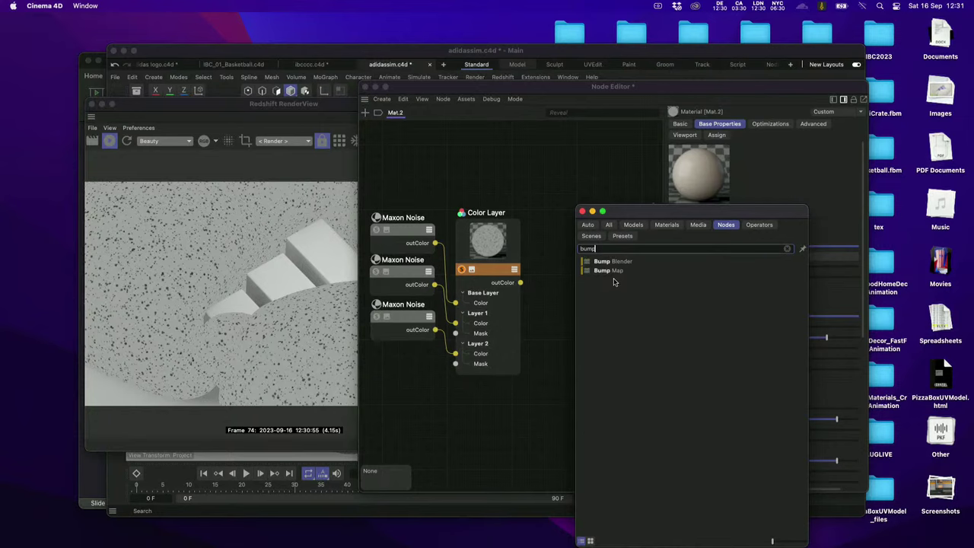
{"action": "double_click", "coordinate": [613, 270]}
{"action": "type", "text": "dis"}
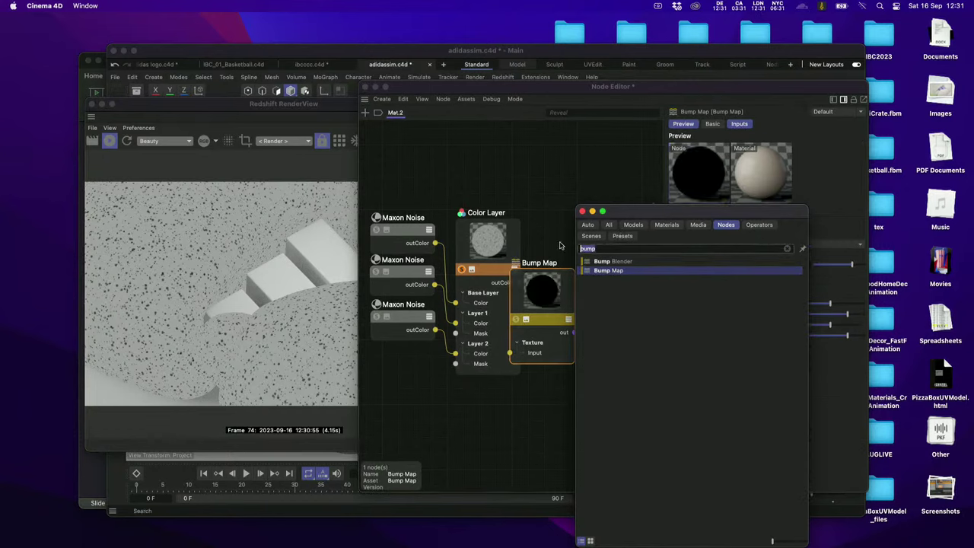
{"action": "double_click", "coordinate": [611, 278]}
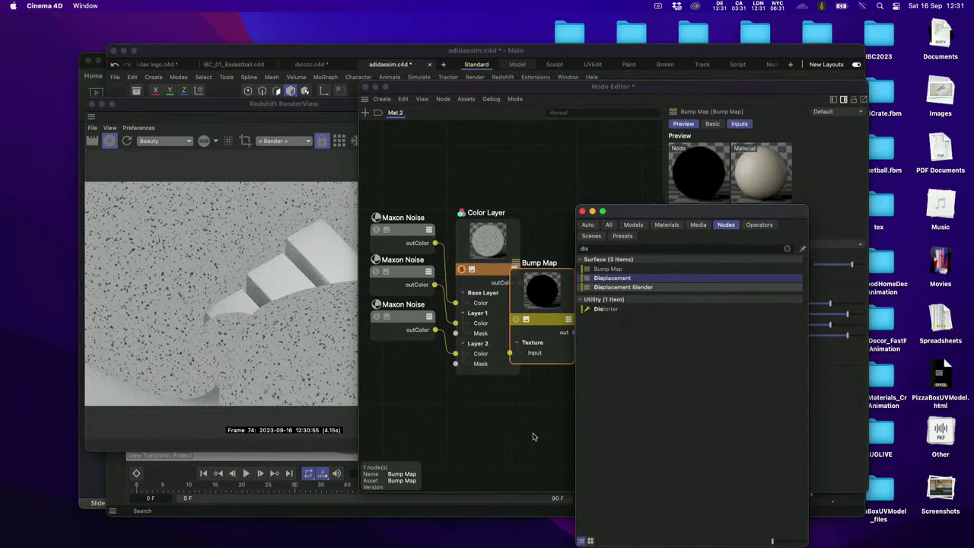
Close the asset search, place the Bump Map node above the Displacement node before RS Standard, and hide the Bump Map's preview.
{"action": "left_click", "coordinate": [582, 212]}
{"action": "left_click_drag", "start_coordinate": [567, 299], "coordinate": [603, 301]}
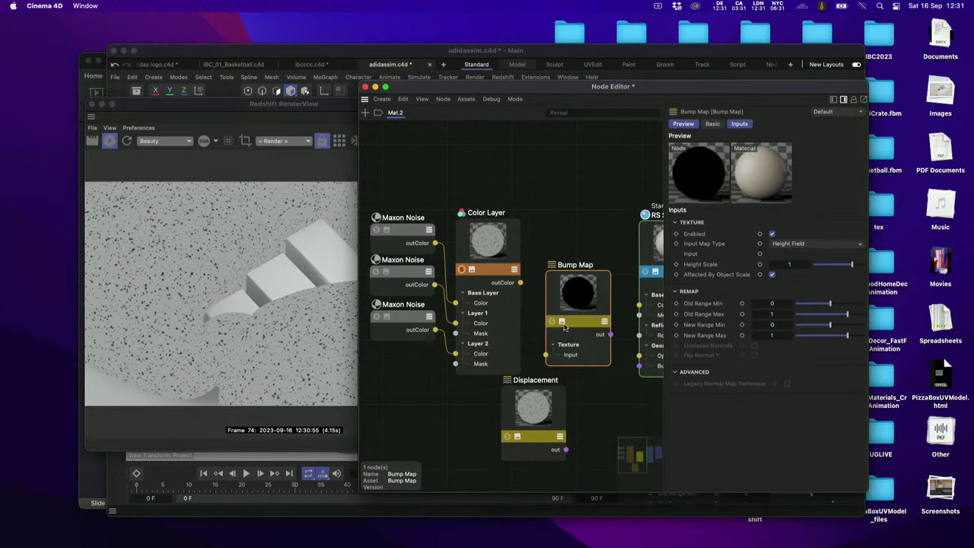
{"action": "left_click_drag", "start_coordinate": [534, 422], "coordinate": [578, 429]}
{"action": "left_click", "coordinate": [562, 323]}
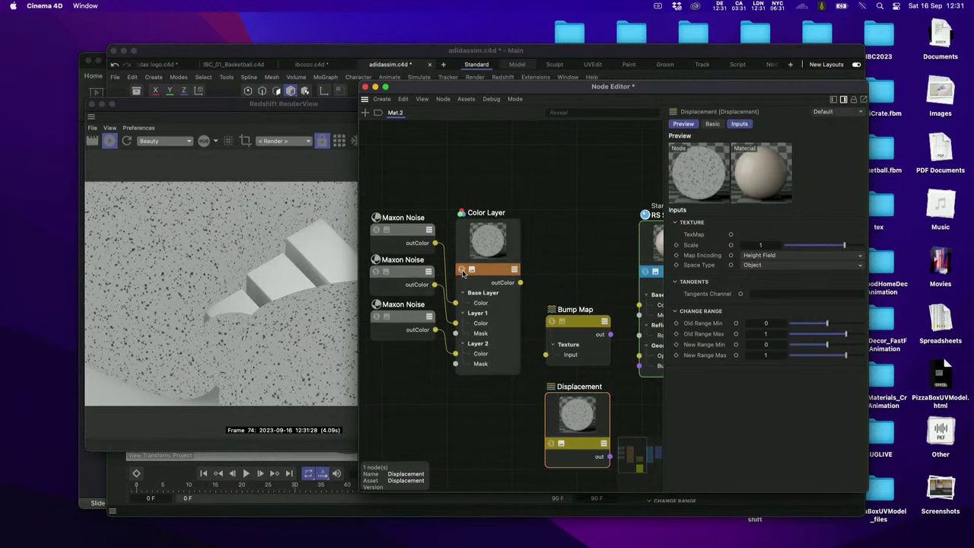
Connect the Color Layer output to the Bump Map input, and the Bump Map output to RS Standard's Bump Map port.
{"action": "left_click_drag", "start_coordinate": [520, 283], "coordinate": [546, 355]}
{"action": "left_click_drag", "start_coordinate": [610, 335], "coordinate": [640, 366]}
{"action": "scroll", "coordinate": [622, 318], "scroll_direction": "right", "scroll_amount": 5}
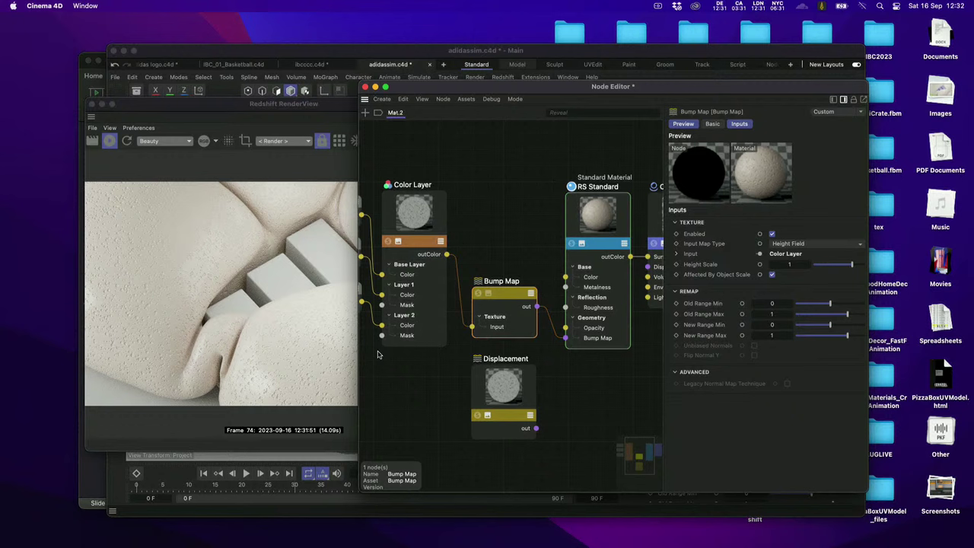
Connect the Color Layer to the Displacement node's TexMap, lower the Output node, and link Displacement to the Output node's Displacement port.
{"action": "left_click_drag", "start_coordinate": [447, 255], "coordinate": [499, 388]}
{"action": "mouse_move", "coordinate": [559, 411]}
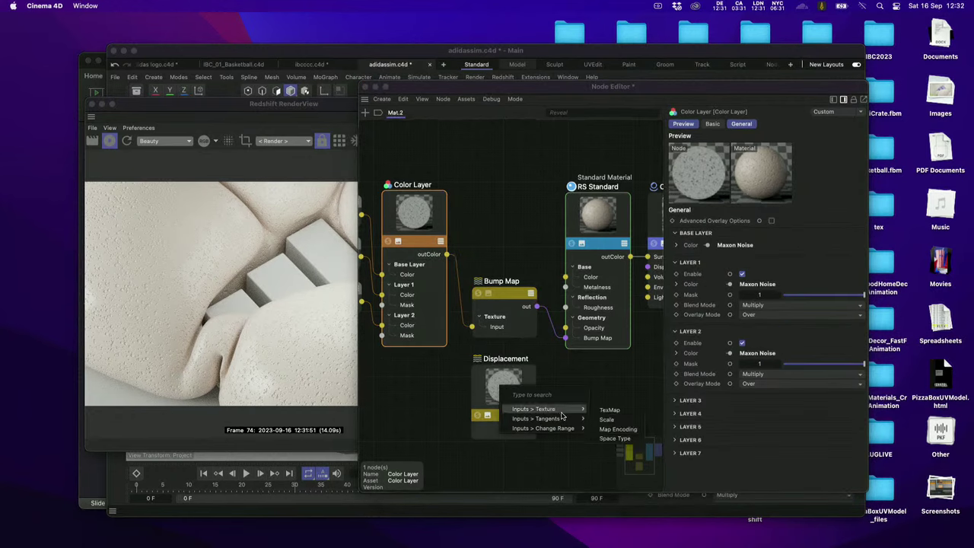
{"action": "left_click", "coordinate": [610, 410]}
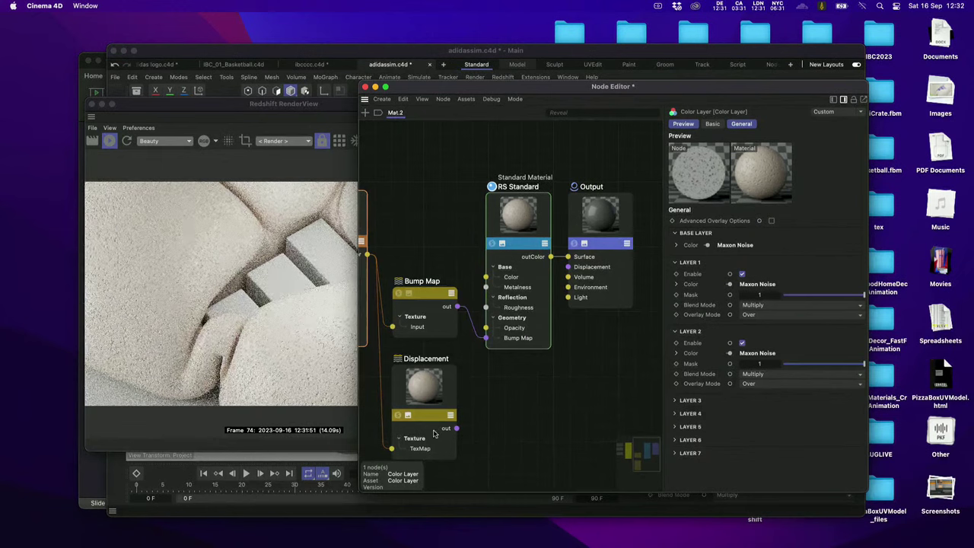
{"action": "left_click_drag", "start_coordinate": [603, 234], "coordinate": [604, 339]}
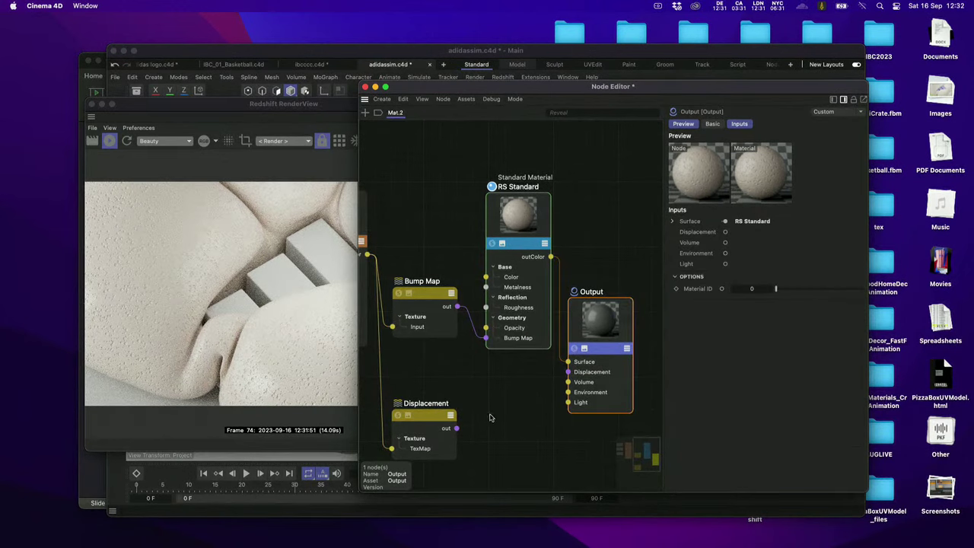
{"action": "left_click_drag", "start_coordinate": [457, 428], "coordinate": [579, 372]}
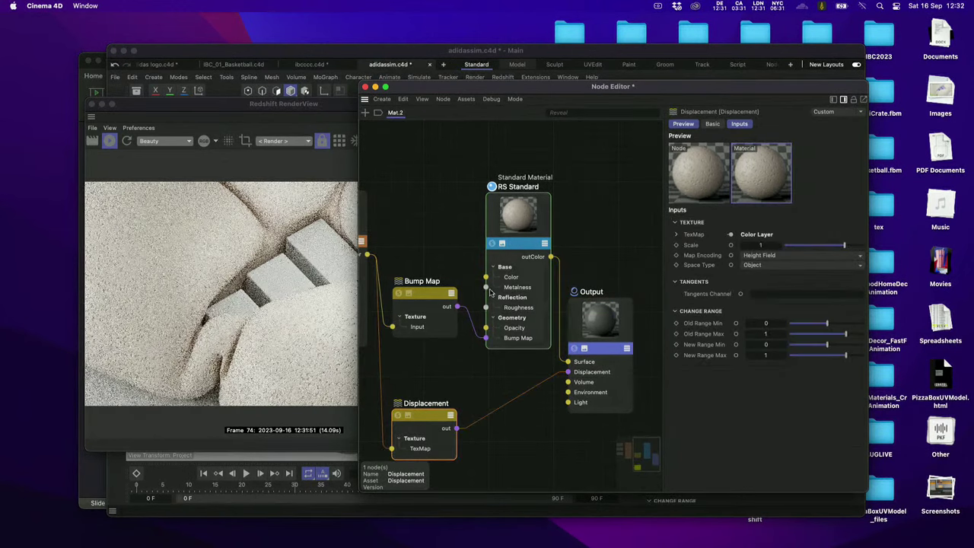
Close the Node Editor and add a Redshift Object render tag to the squishy pillow's Subdivision SurfaceConnect object.
{"action": "left_click", "coordinate": [366, 87]}
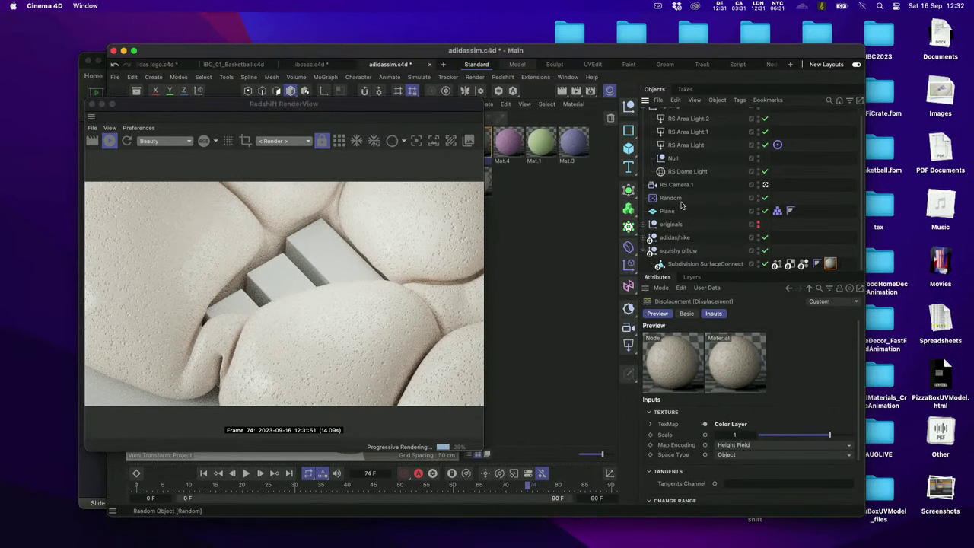
{"action": "right_click", "coordinate": [693, 266]}
{"action": "mouse_move", "coordinate": [733, 213]}
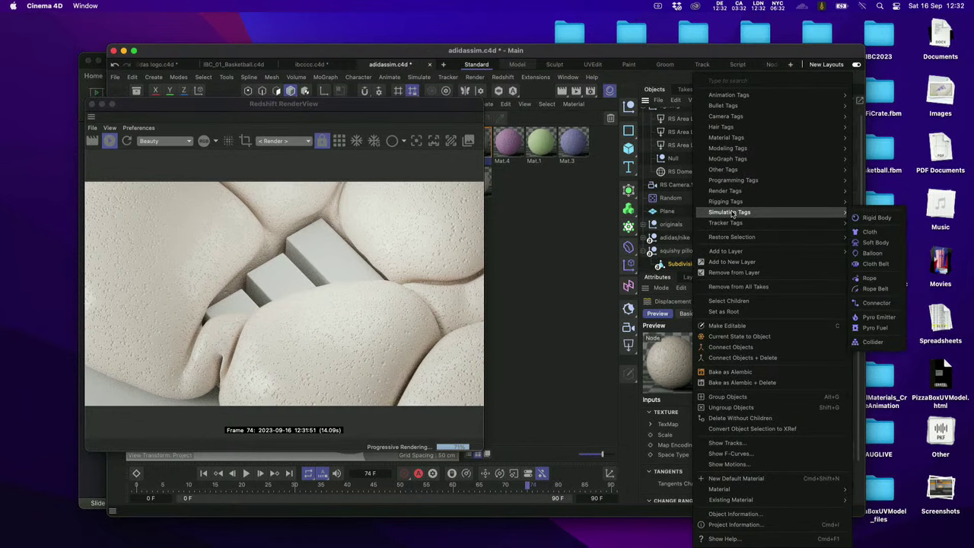
{"action": "type", "text": "rs"}
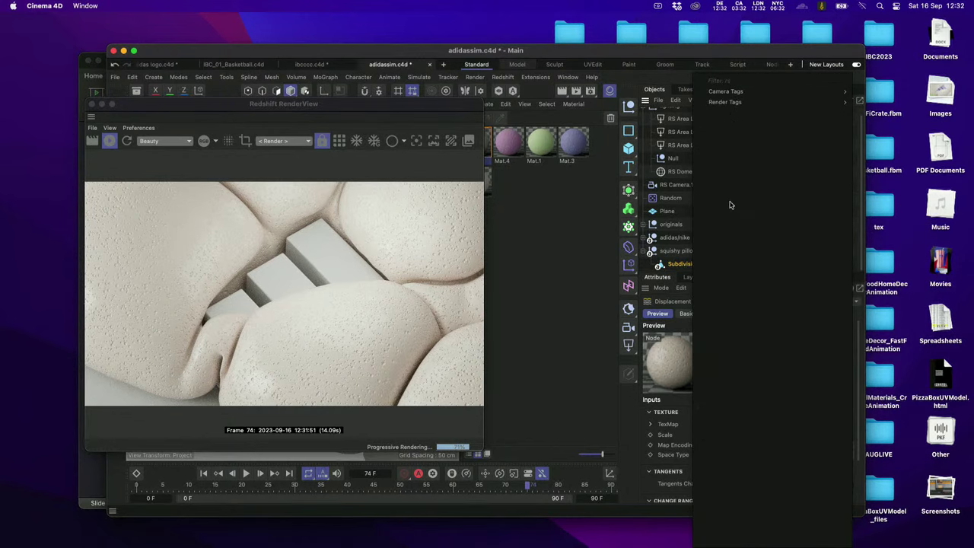
{"action": "mouse_move", "coordinate": [818, 105]}
{"action": "left_click", "coordinate": [874, 103]}
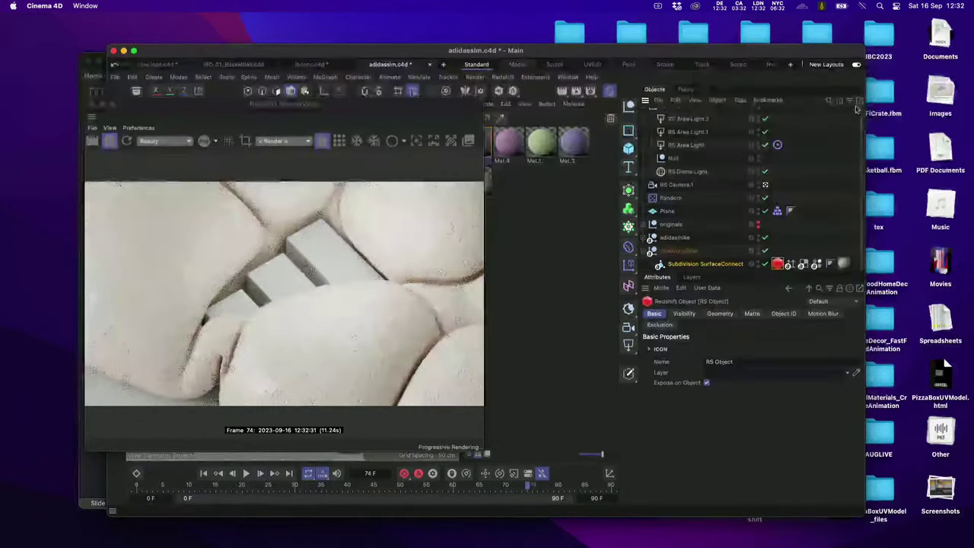
Enable the RS Object tag's geometry override, tessellation and displacement, set the displacement scale to 0.5, and refresh the render.
{"action": "left_click", "coordinate": [720, 313]}
{"action": "left_click", "coordinate": [683, 347]}
{"action": "left_click", "coordinate": [756, 371]}
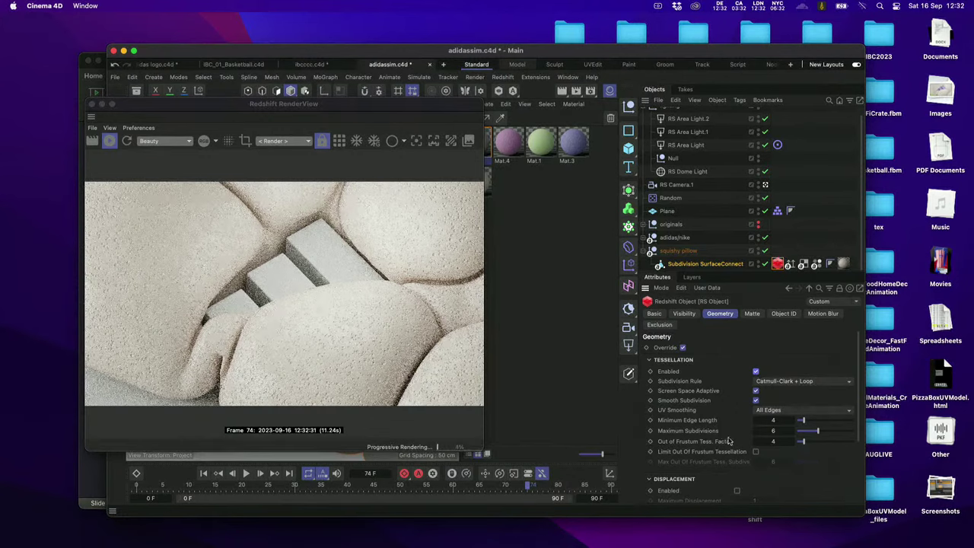
{"action": "scroll", "coordinate": [719, 432], "scroll_direction": "down", "scroll_amount": 2}
{"action": "left_click", "coordinate": [737, 463]}
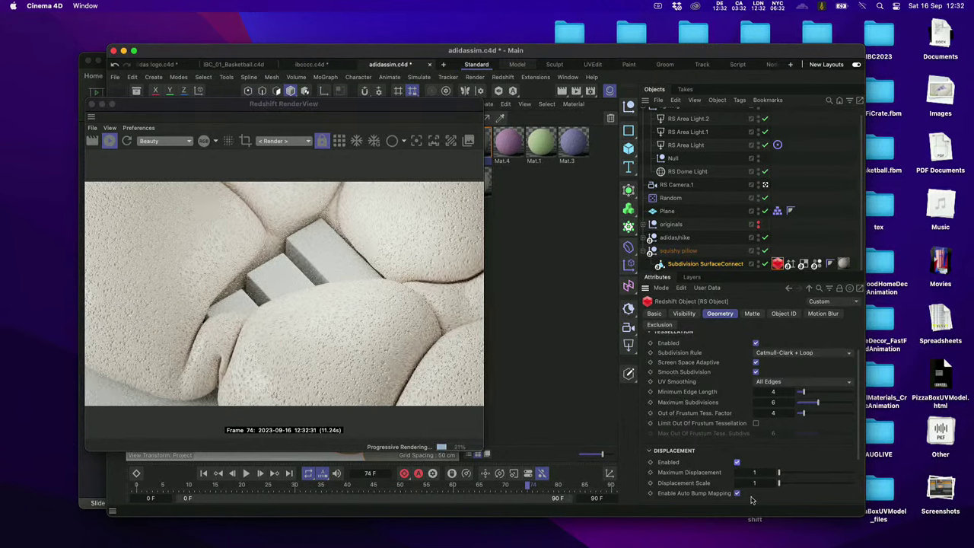
{"action": "left_click_drag", "start_coordinate": [759, 480], "coordinate": [743, 482]}
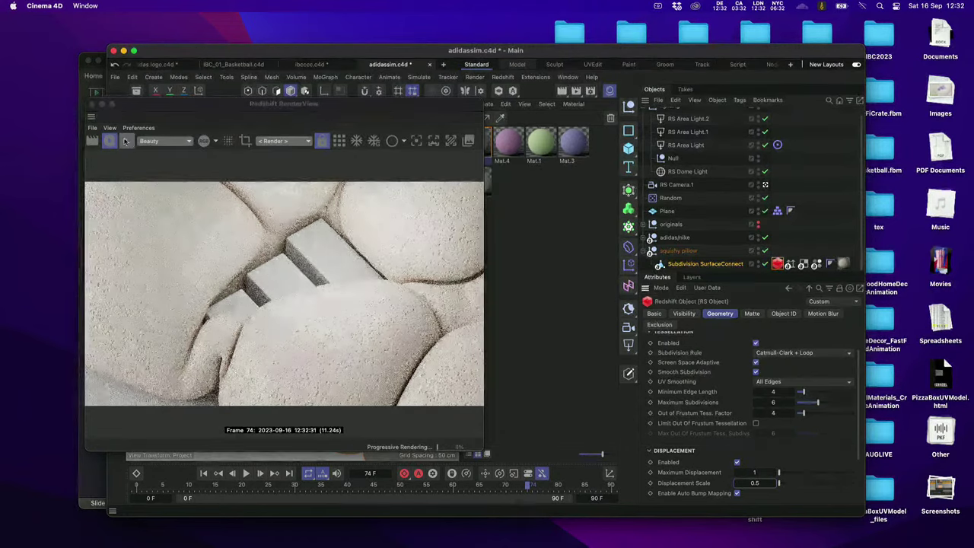
{"action": "left_click", "coordinate": [127, 142]}
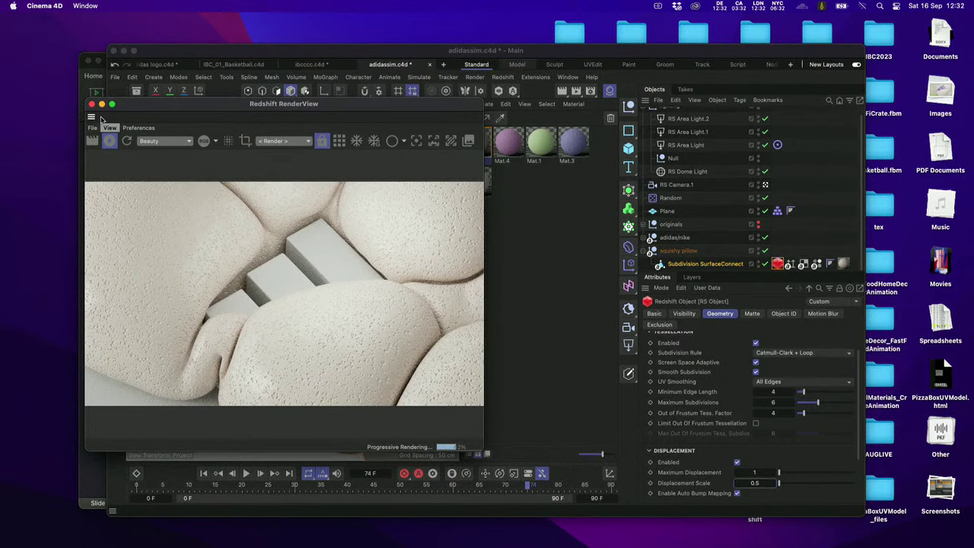
Reposition and narrow the Redshift RenderView window, reopen Mat.2 in the Node Editor, and fit the editor beside the render.
{"action": "left_click_drag", "start_coordinate": [132, 106], "coordinate": [149, 102]}
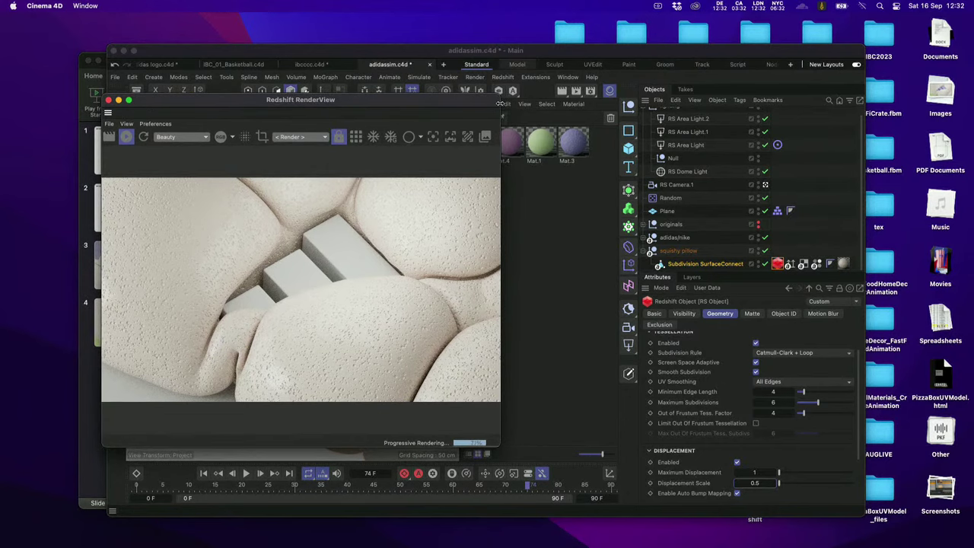
{"action": "left_click_drag", "start_coordinate": [499, 103], "coordinate": [449, 101]}
{"action": "double_click", "coordinate": [512, 141]}
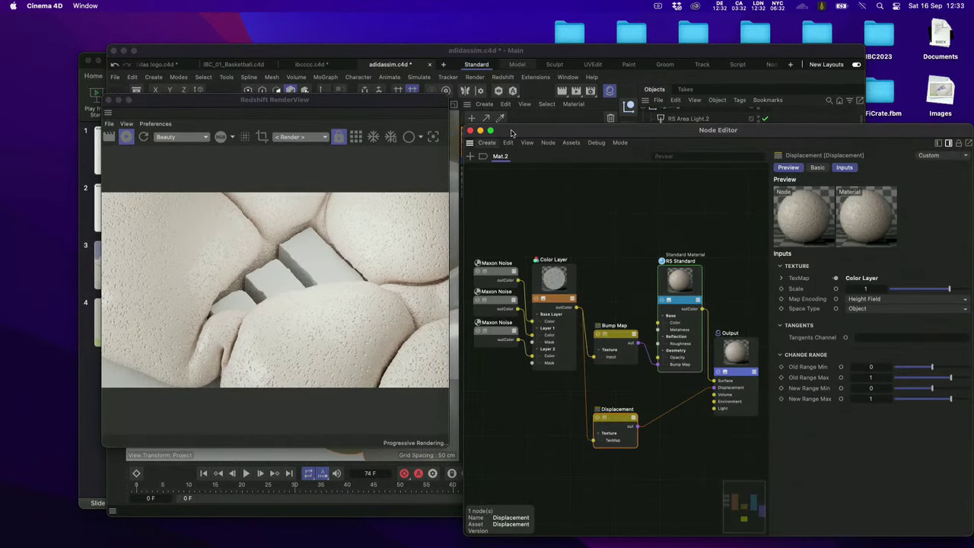
{"action": "left_click_drag", "start_coordinate": [512, 133], "coordinate": [458, 79]}
{"action": "left_click_drag", "start_coordinate": [918, 78], "coordinate": [861, 80]}
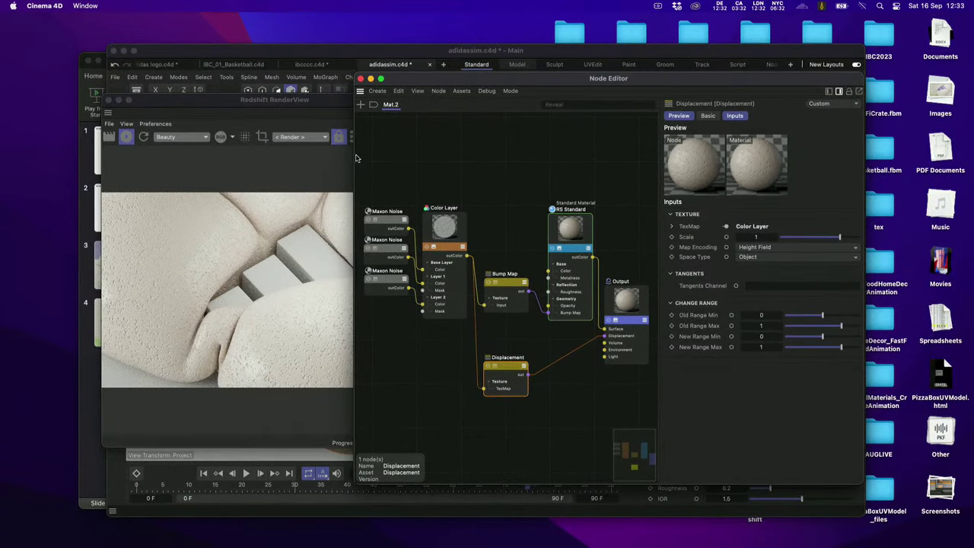
{"action": "left_click_drag", "start_coordinate": [356, 157], "coordinate": [408, 158]}
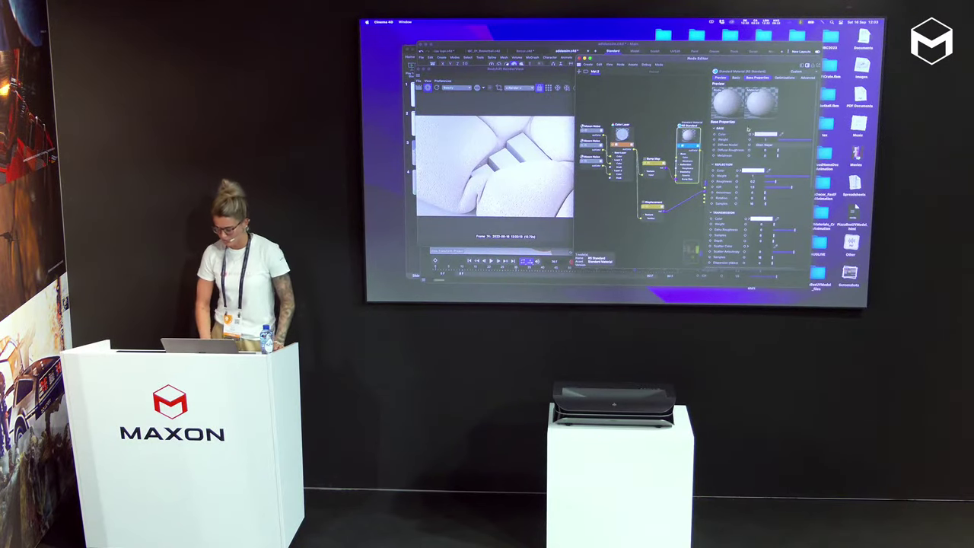
Expand the RS Standard node's Subsurface settings and copy the beige base color into the subsurface color.
{"action": "scroll", "coordinate": [762, 205], "scroll_direction": "down", "scroll_amount": 5}
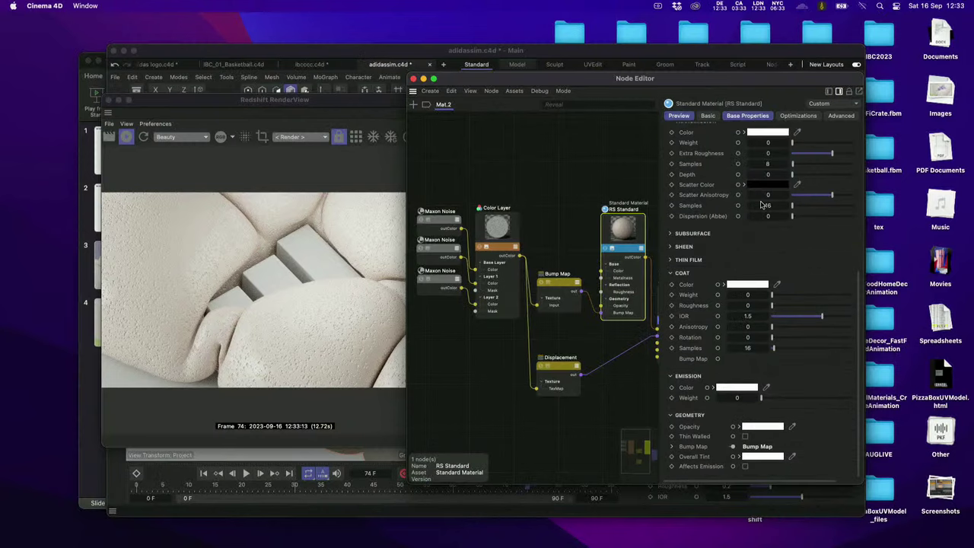
{"action": "left_click", "coordinate": [682, 236]}
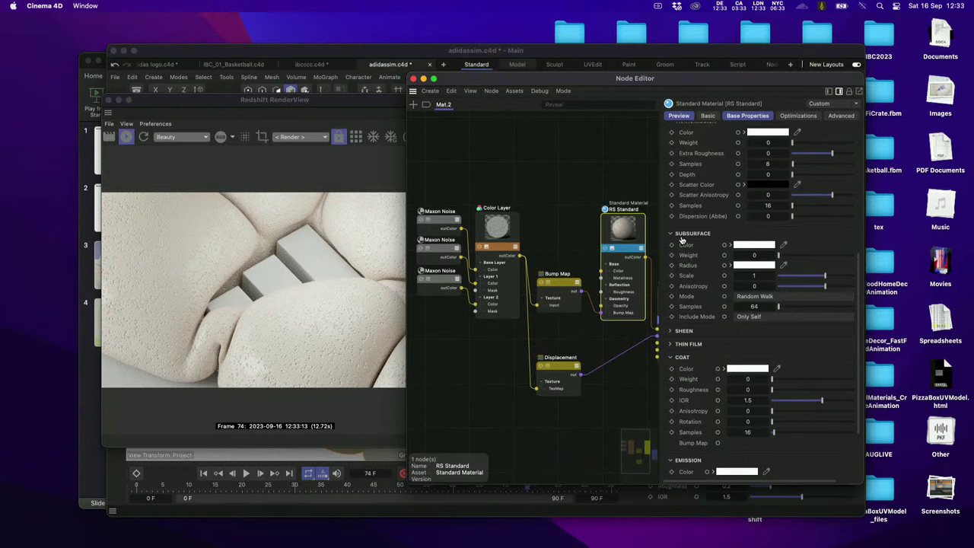
{"action": "scroll", "coordinate": [682, 240], "scroll_direction": "up", "scroll_amount": 10}
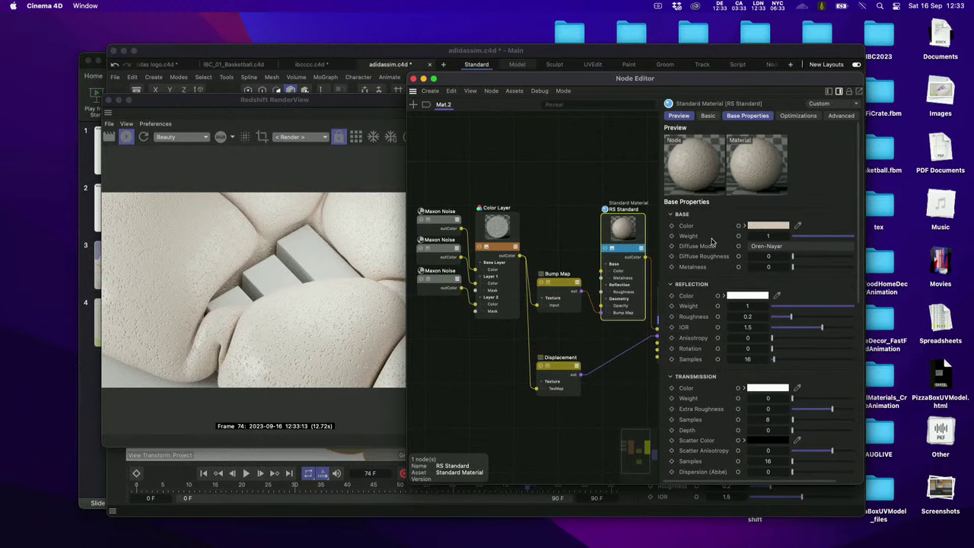
{"action": "scroll", "coordinate": [713, 241], "scroll_direction": "down", "scroll_amount": 5}
{"action": "scroll", "coordinate": [712, 241], "scroll_direction": "down", "scroll_amount": 4}
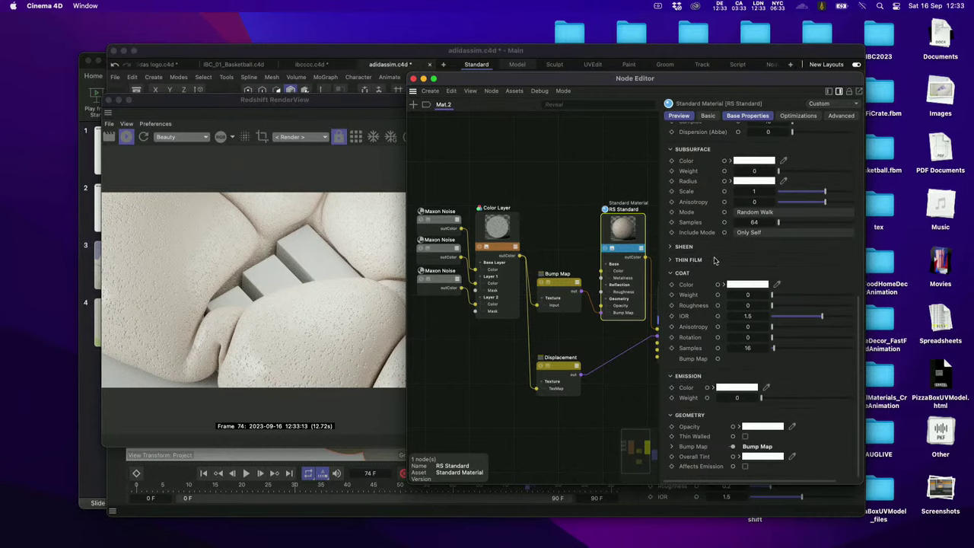
{"action": "right_click", "coordinate": [743, 163]}
{"action": "left_click", "coordinate": [763, 180]}
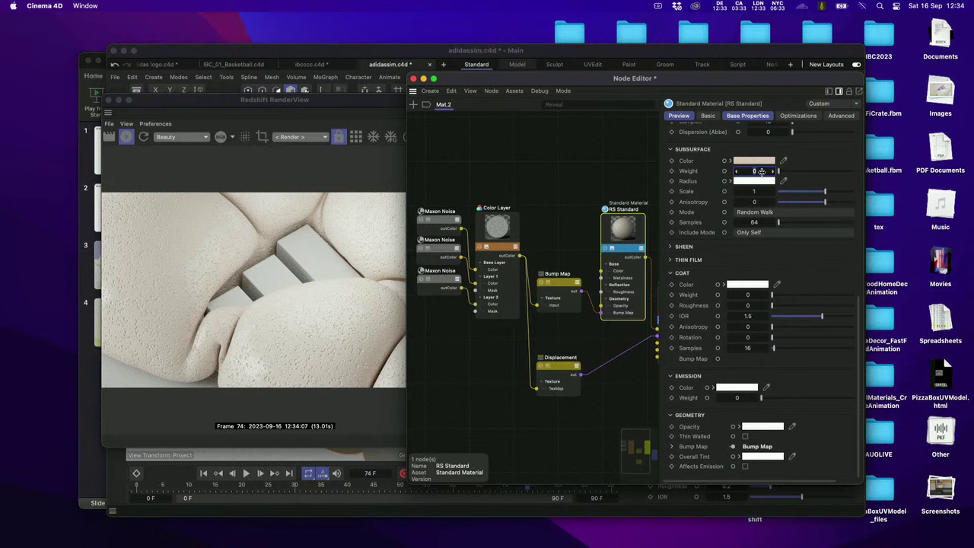
Set the RS Standard node's subsurface weight to 0.5 and its subsurface scale to 5.
{"action": "type", "text": "0.5"}
{"action": "key", "text": "Return"}
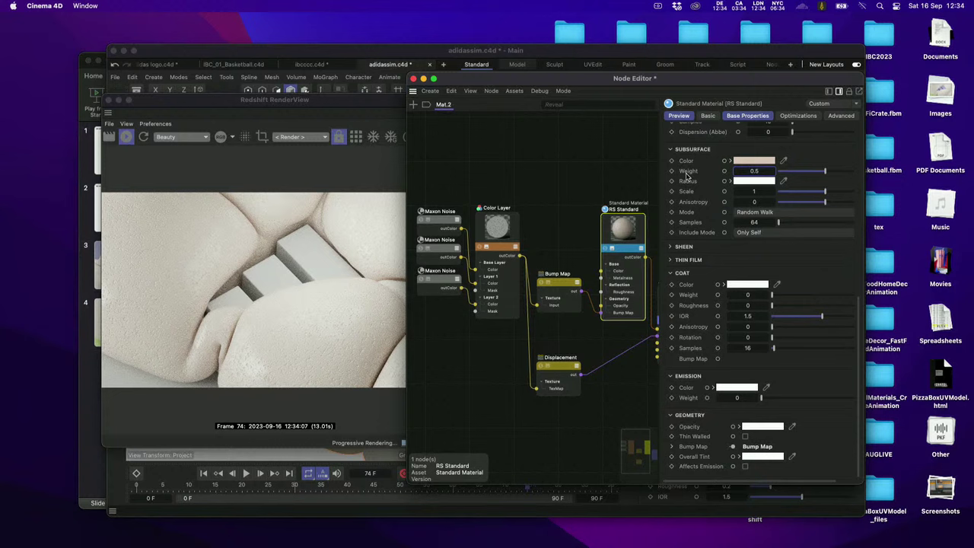
{"action": "left_click", "coordinate": [755, 191]}
{"action": "type", "text": "5"}
{"action": "key", "text": "Return"}
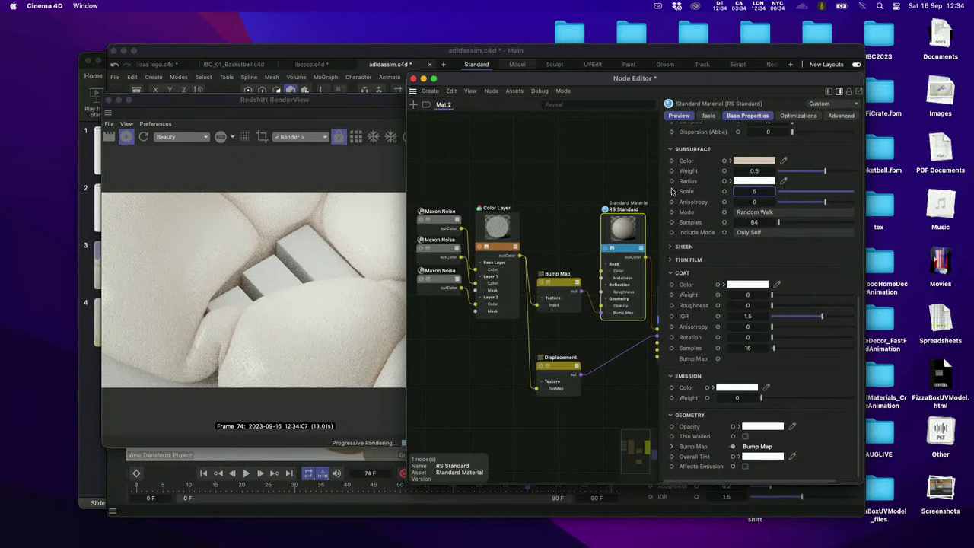
Solo the Color Layer output in the render and duplicate the Color Layer with its three Maxon Noise nodes beneath the originals.
{"action": "left_click", "coordinate": [562, 369]}
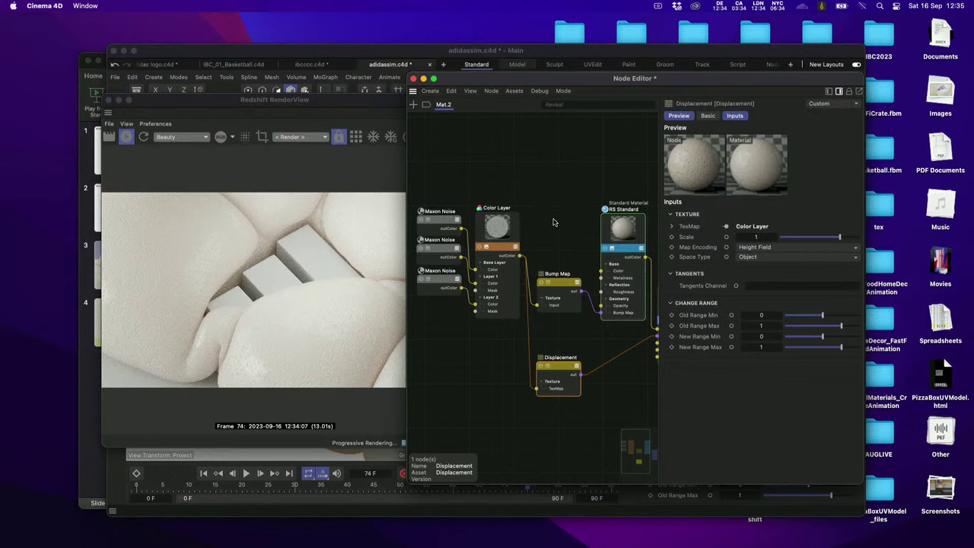
{"action": "scroll", "coordinate": [555, 221], "scroll_direction": "down", "scroll_amount": 2}
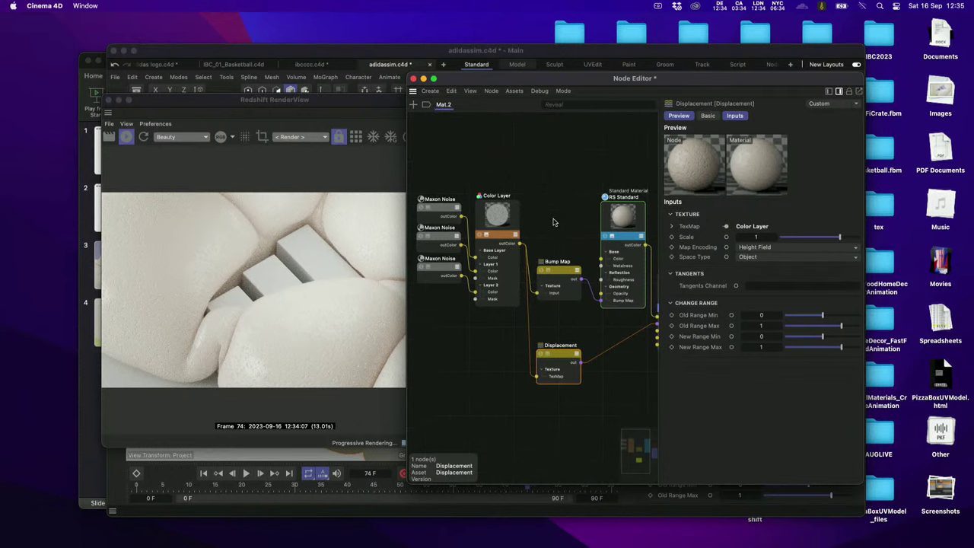
{"action": "left_click", "coordinate": [482, 238]}
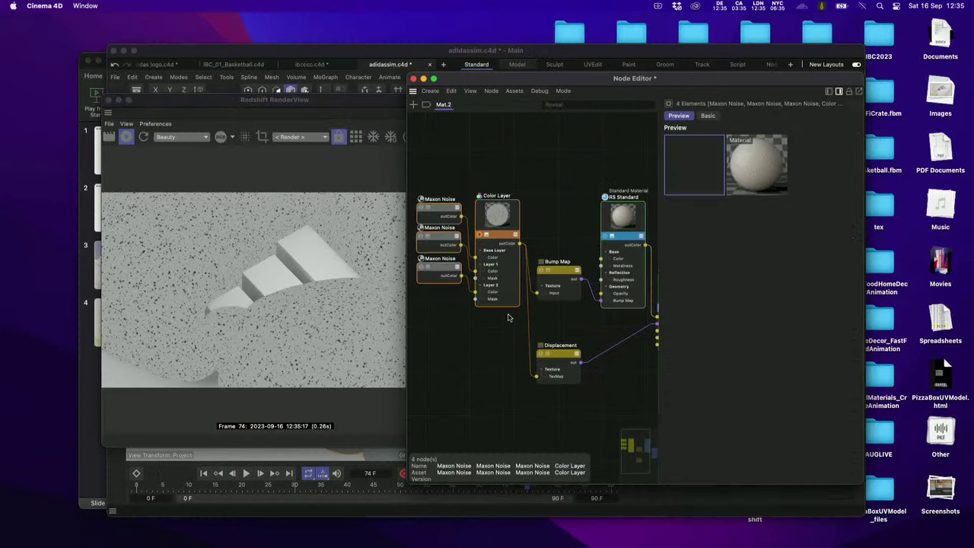
{"action": "left_click_drag", "start_coordinate": [497, 217], "coordinate": [495, 352], "text": "ctrl"}
{"action": "scroll", "coordinate": [478, 344], "scroll_direction": "down", "scroll_amount": 1}
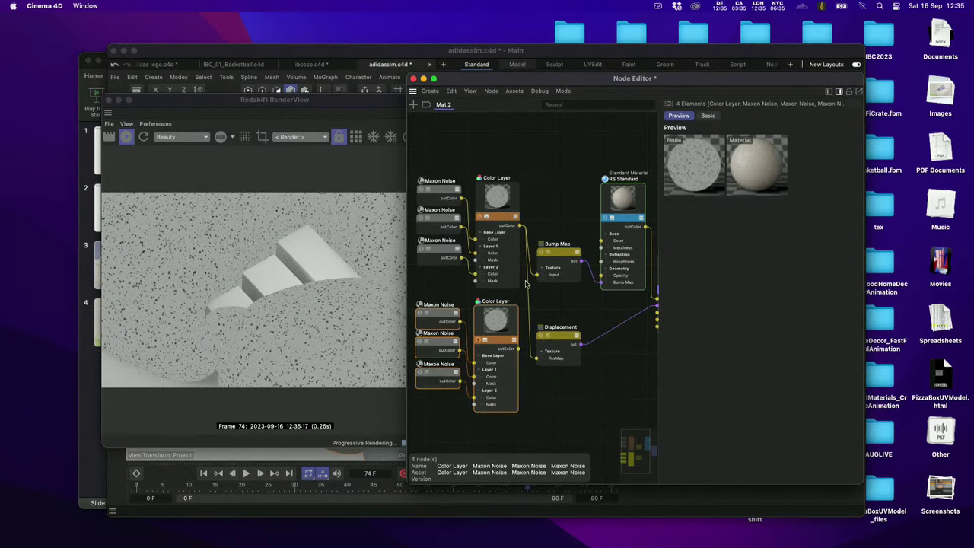
Invert the first duplicated Maxon Noise with a white Color 1 and dark grey Color 2, and set its seed to 127.
{"action": "left_click", "coordinate": [440, 315]}
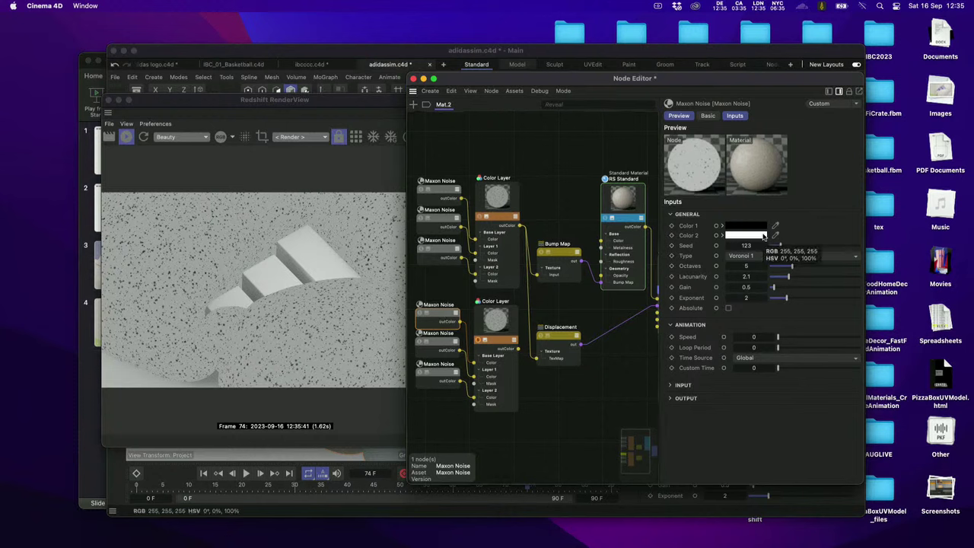
{"action": "left_click", "coordinate": [744, 226]}
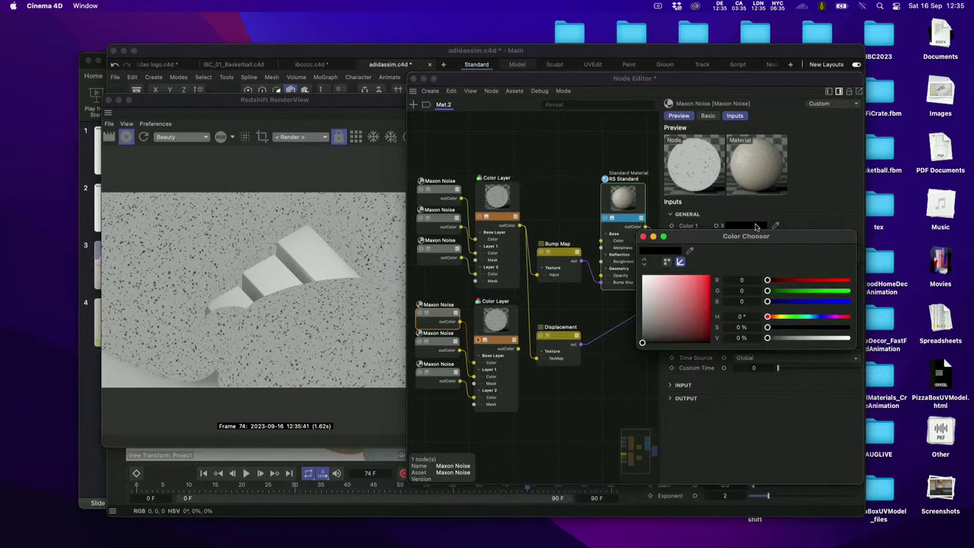
{"action": "left_click", "coordinate": [644, 278]}
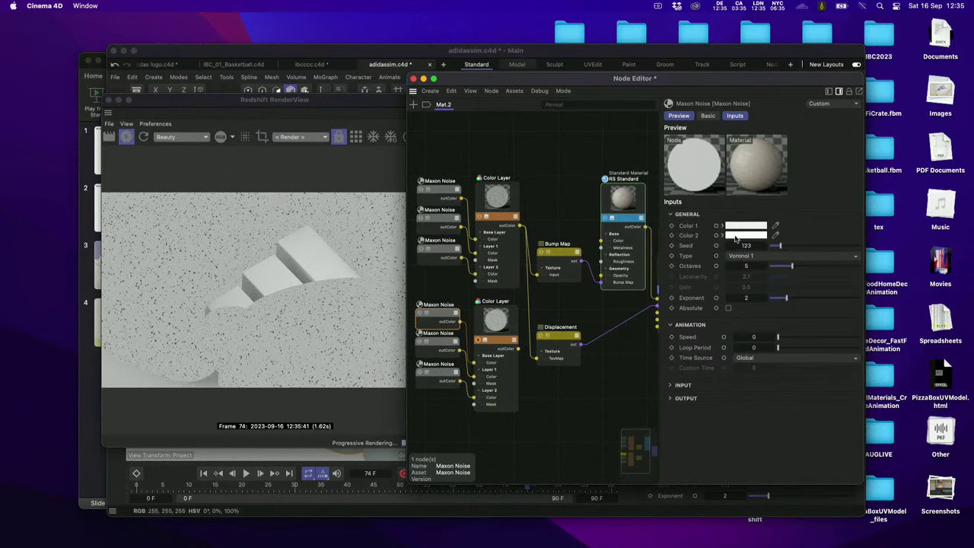
{"action": "left_click", "coordinate": [745, 235]}
{"action": "left_click", "coordinate": [642, 348]}
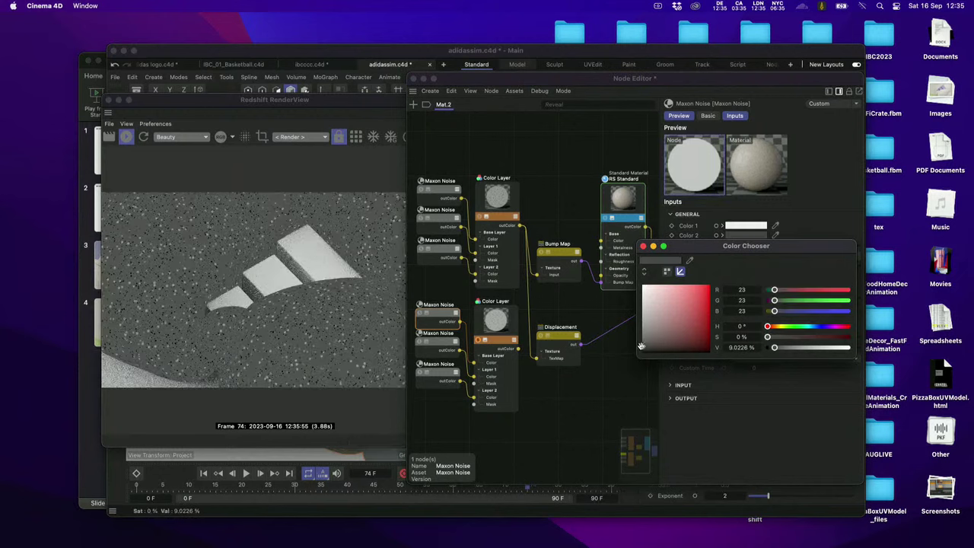
{"action": "left_click", "coordinate": [643, 247]}
{"action": "left_click_drag", "start_coordinate": [760, 246], "coordinate": [765, 249]}
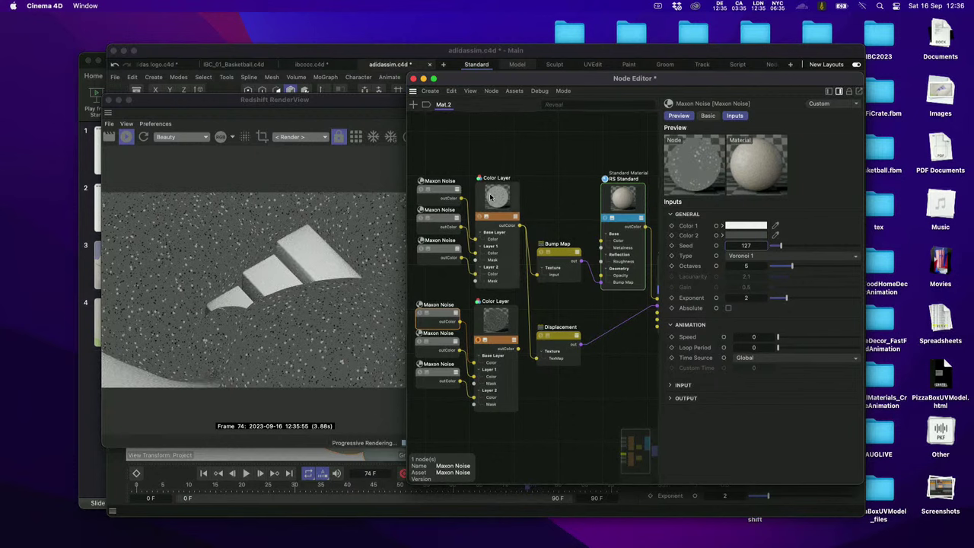
Make Color 1 of the second duplicated Maxon Noise white and its Color 2 dark grey, RGB 21.
{"action": "left_click", "coordinate": [438, 349]}
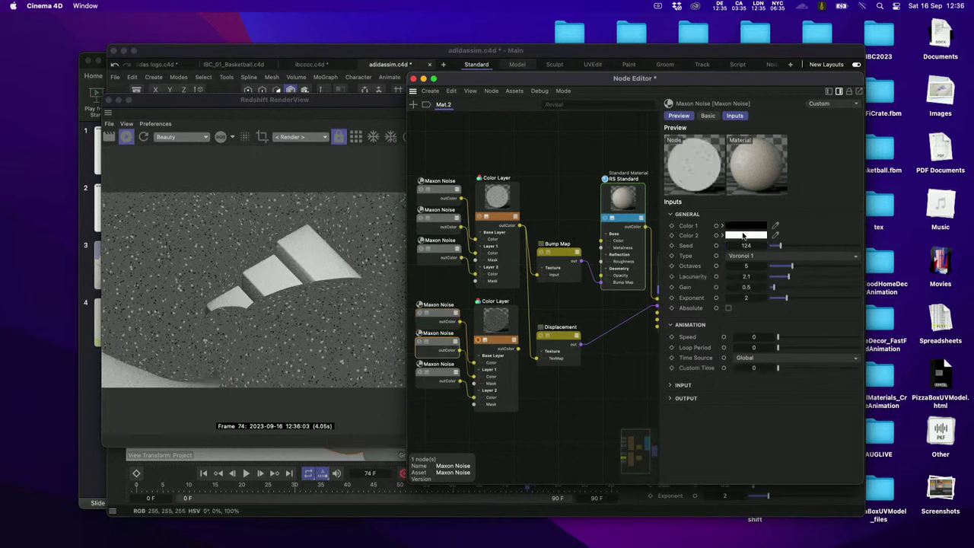
{"action": "left_click", "coordinate": [752, 228]}
{"action": "left_click", "coordinate": [643, 280]}
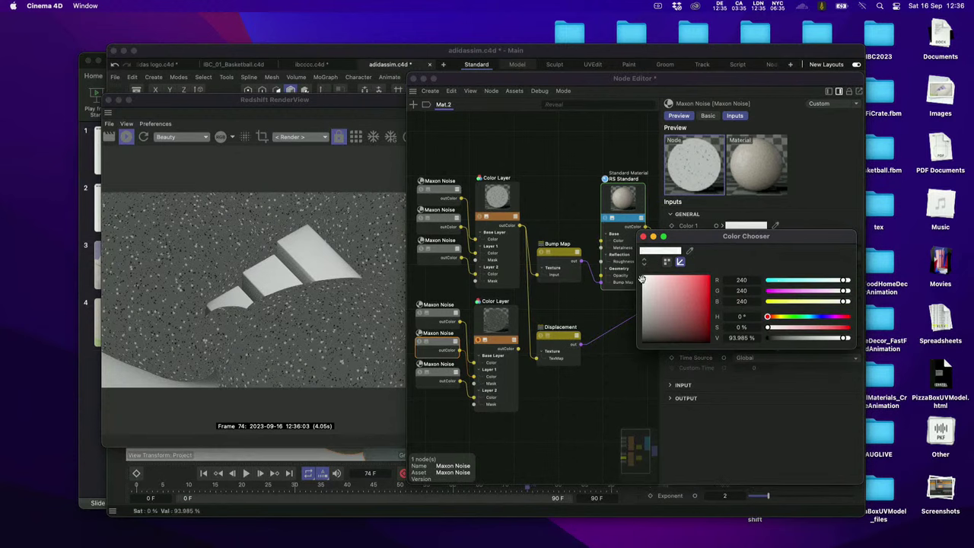
{"action": "left_click", "coordinate": [643, 238]}
{"action": "left_click", "coordinate": [752, 236]}
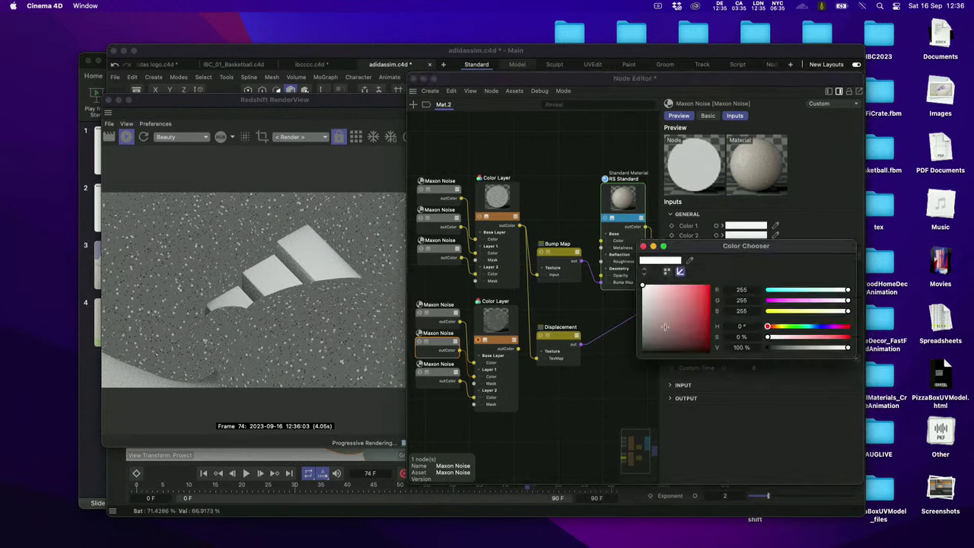
{"action": "left_click", "coordinate": [642, 348]}
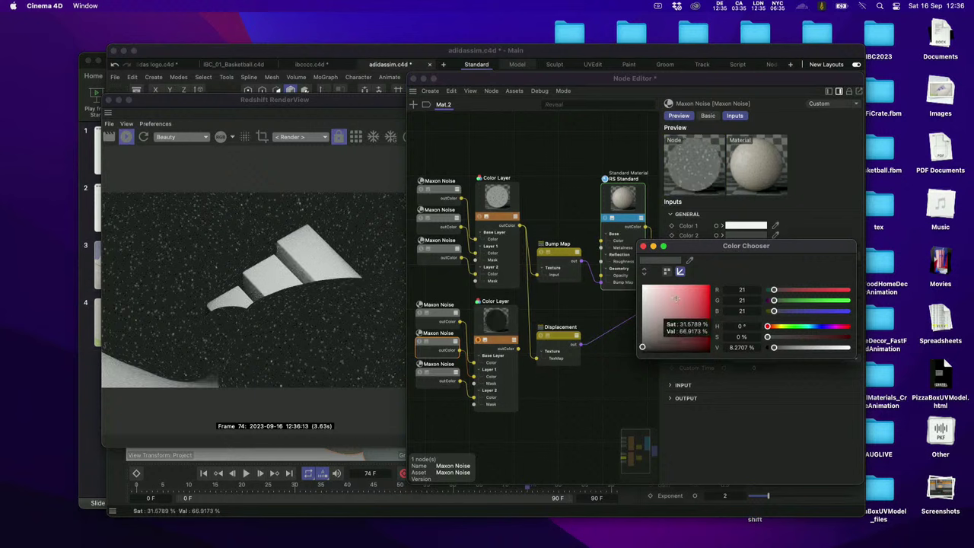
{"action": "left_click", "coordinate": [643, 247]}
Give the third duplicated Maxon Noise a white Color 1 and dark grey Color 2, and set the second one's seed to 129.
{"action": "left_click", "coordinate": [443, 373]}
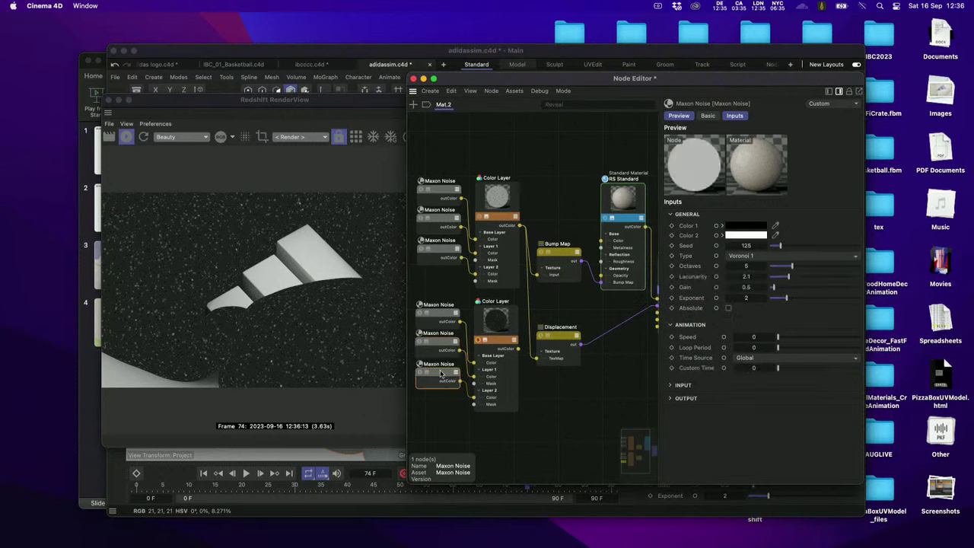
{"action": "left_click", "coordinate": [753, 225]}
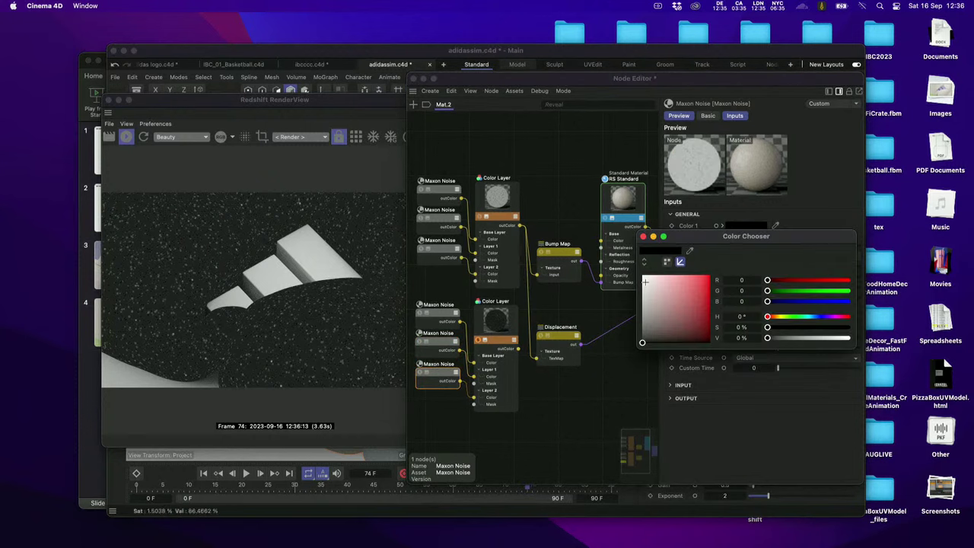
{"action": "left_click", "coordinate": [644, 279]}
{"action": "left_click", "coordinate": [643, 236]}
{"action": "left_click", "coordinate": [749, 235]}
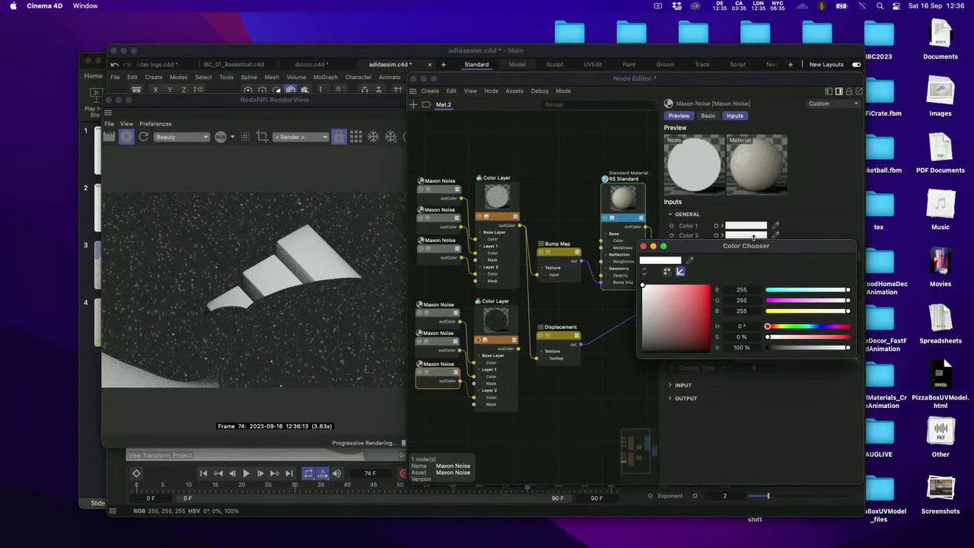
{"action": "left_click", "coordinate": [643, 246]}
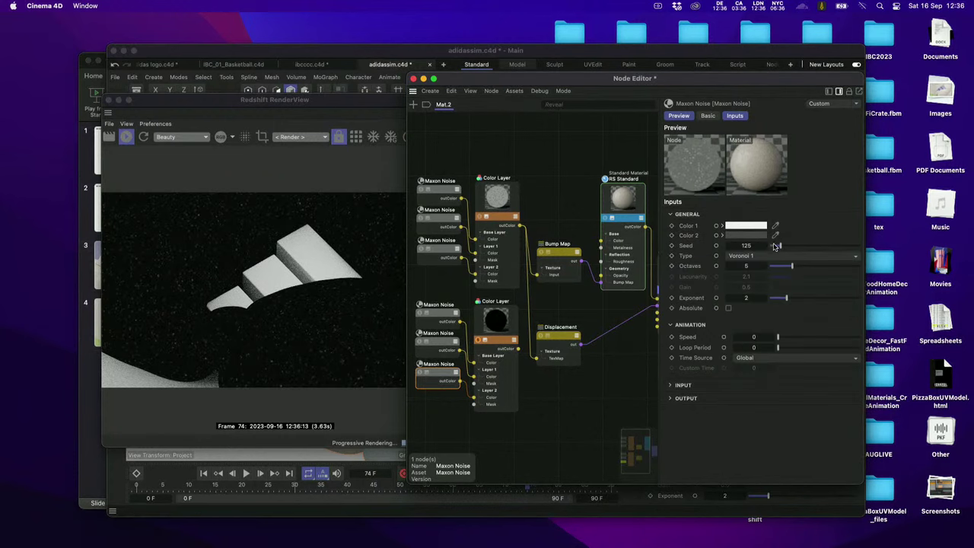
{"action": "left_click", "coordinate": [448, 351]}
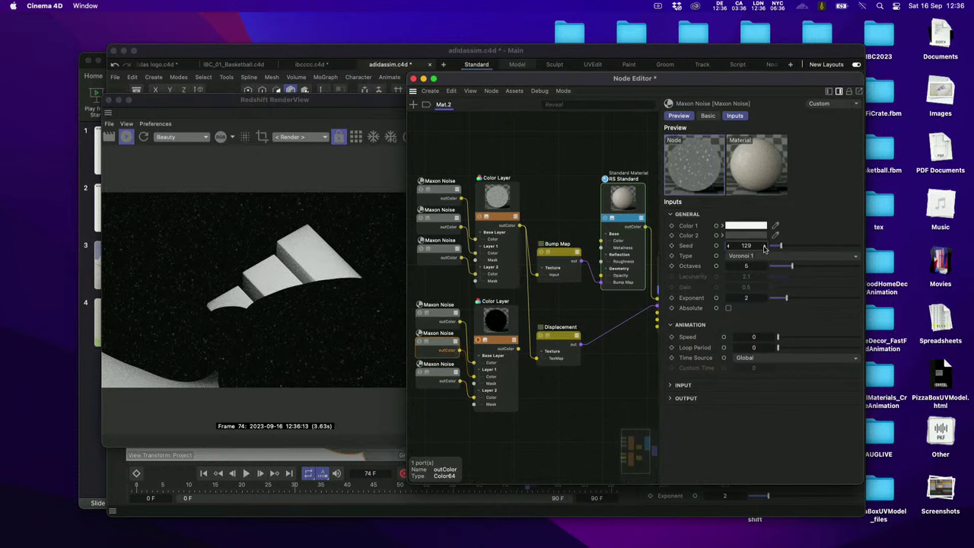
Set the blend modes of Layer 1 and Layer 2 in the duplicated Color Layer to Average.
{"action": "left_click", "coordinate": [491, 318]}
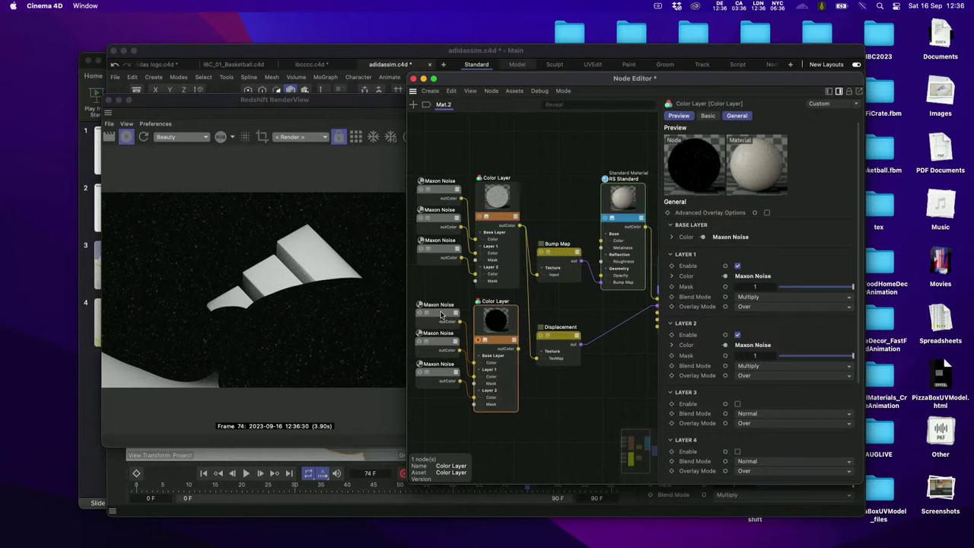
{"action": "left_click", "coordinate": [758, 301]}
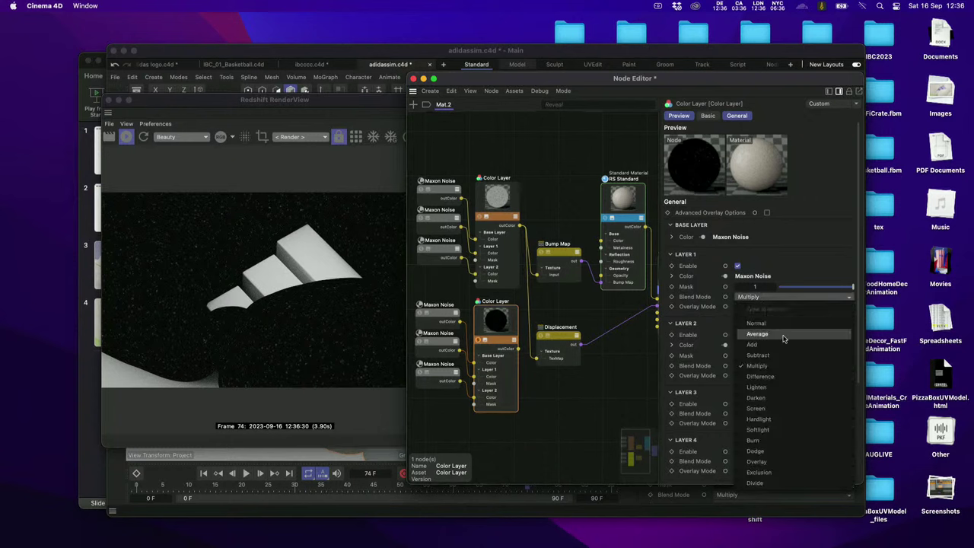
{"action": "left_click", "coordinate": [781, 337]}
{"action": "left_click", "coordinate": [761, 366]}
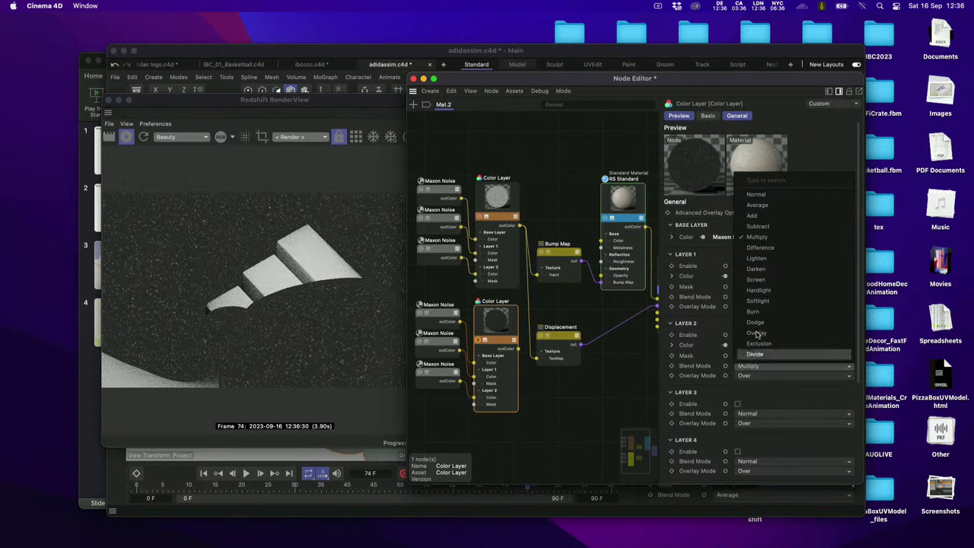
{"action": "left_click", "coordinate": [757, 206]}
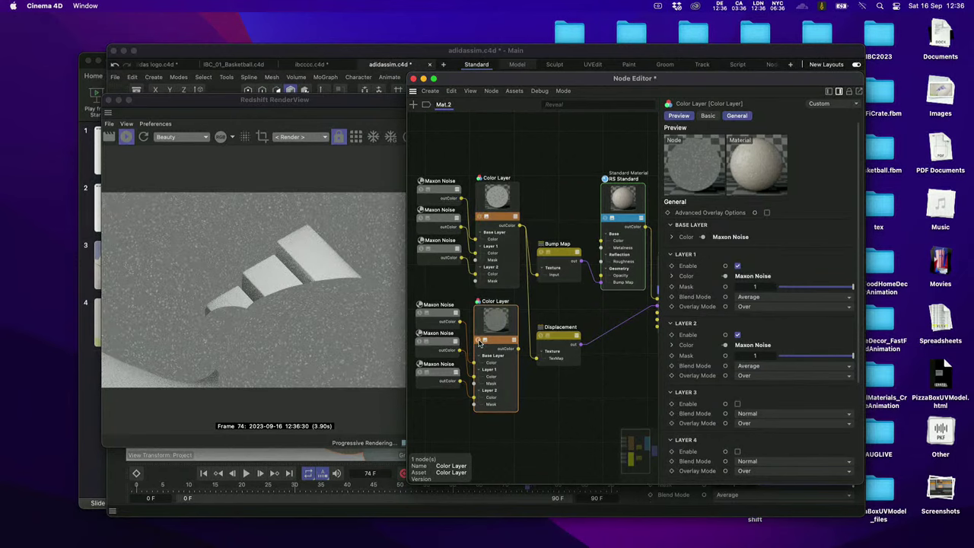
Move the existing Bump Map and Displacement nodes up, and add a second Bump Map and a second Displacement node below them.
{"action": "left_click_drag", "start_coordinate": [564, 254], "coordinate": [563, 209]}
{"action": "left_click_drag", "start_coordinate": [558, 339], "coordinate": [558, 326]}
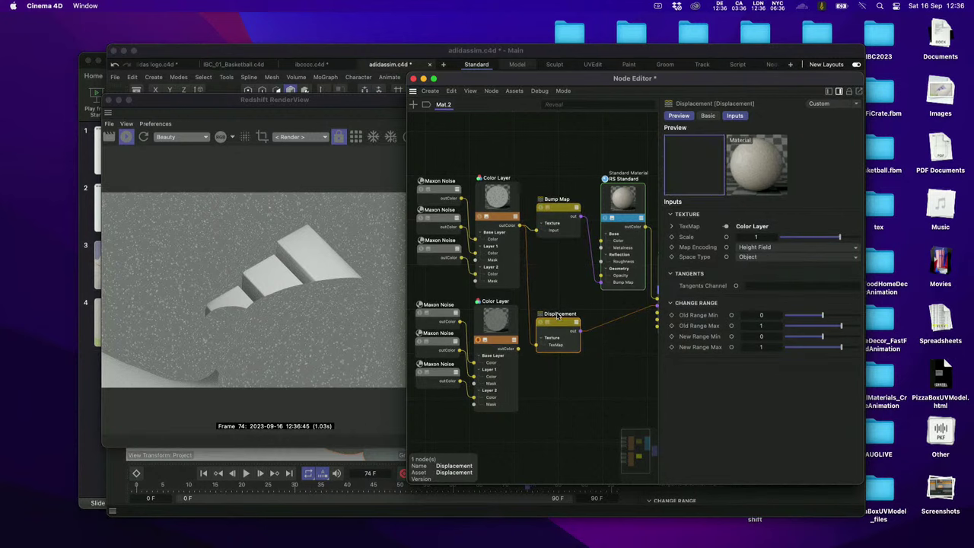
{"action": "key", "text": "shift+c"}
{"action": "type", "text": "bump"}
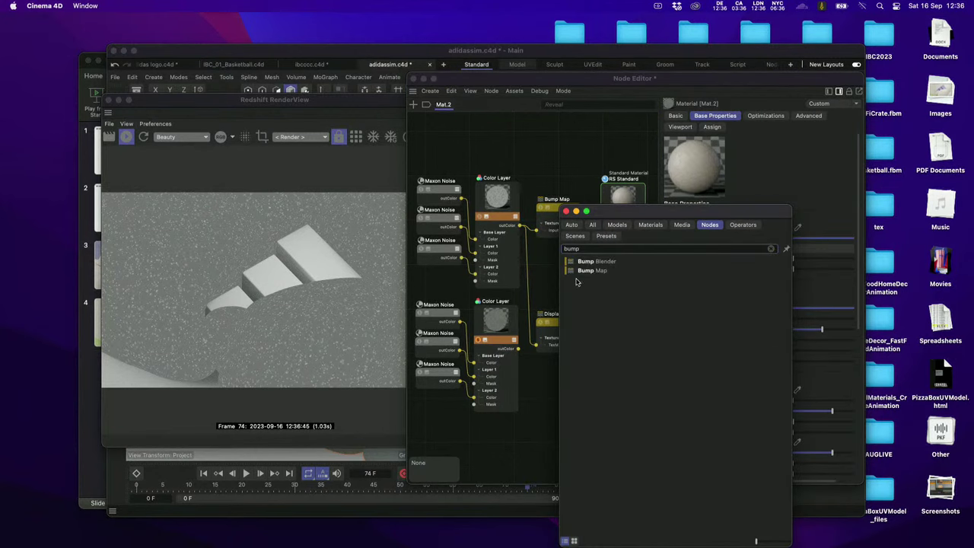
{"action": "left_click_drag", "start_coordinate": [595, 271], "coordinate": [559, 262]}
{"action": "key", "text": "shift+c"}
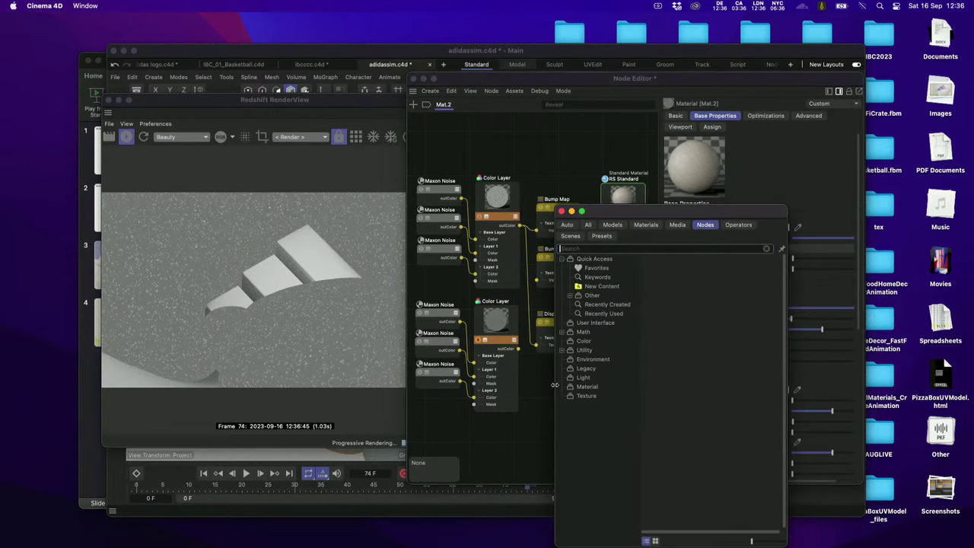
{"action": "type", "text": "dis"}
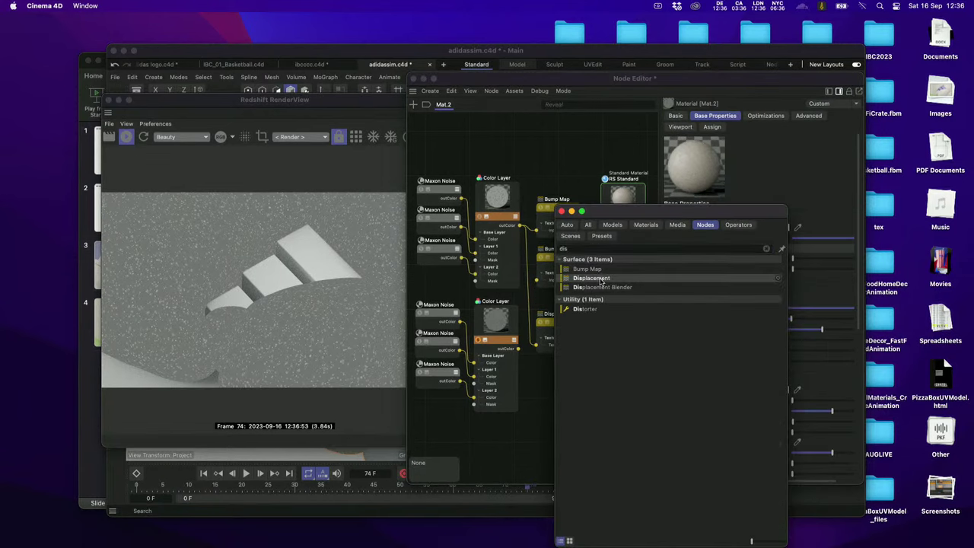
{"action": "left_click_drag", "start_coordinate": [541, 392], "coordinate": [542, 391]}
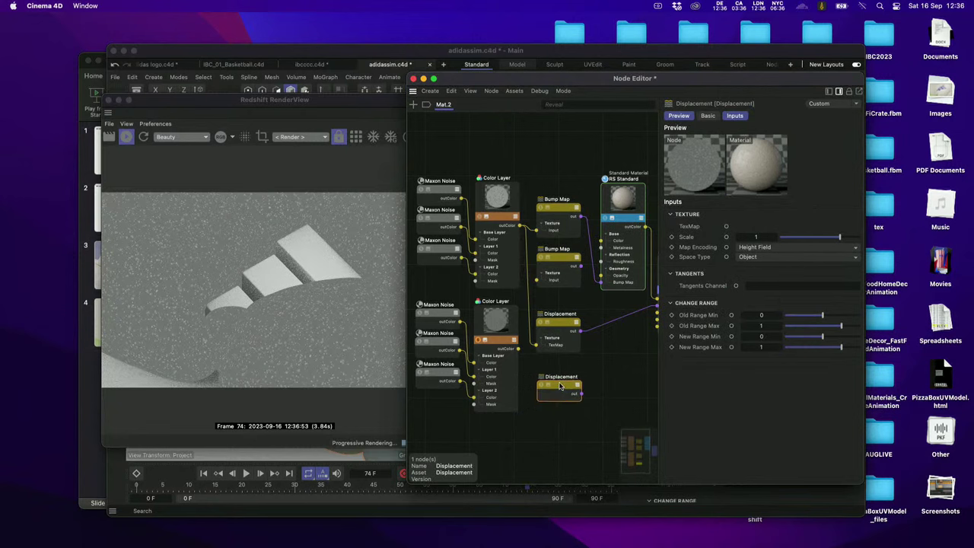
Connect the duplicated Color Layer's output to the new Bump Map's input and the new Displacement node's TexMap.
{"action": "left_click", "coordinate": [521, 359]}
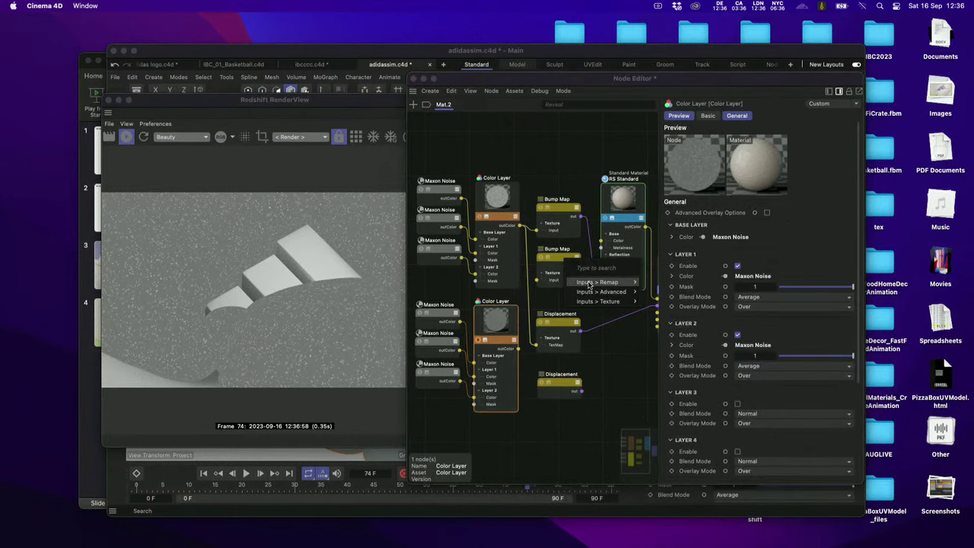
{"action": "left_click", "coordinate": [542, 294]}
{"action": "left_click_drag", "start_coordinate": [518, 348], "coordinate": [536, 279]}
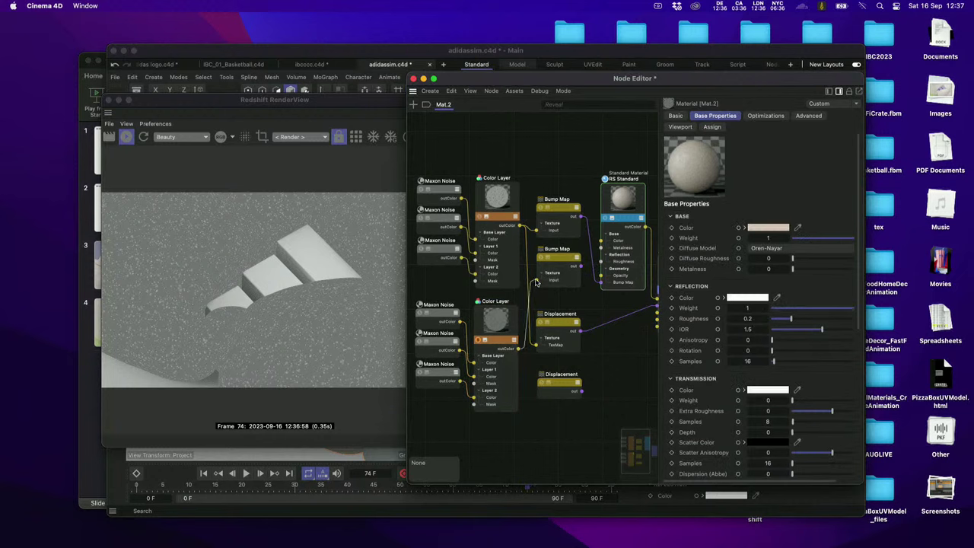
{"action": "left_click_drag", "start_coordinate": [518, 351], "coordinate": [562, 387]}
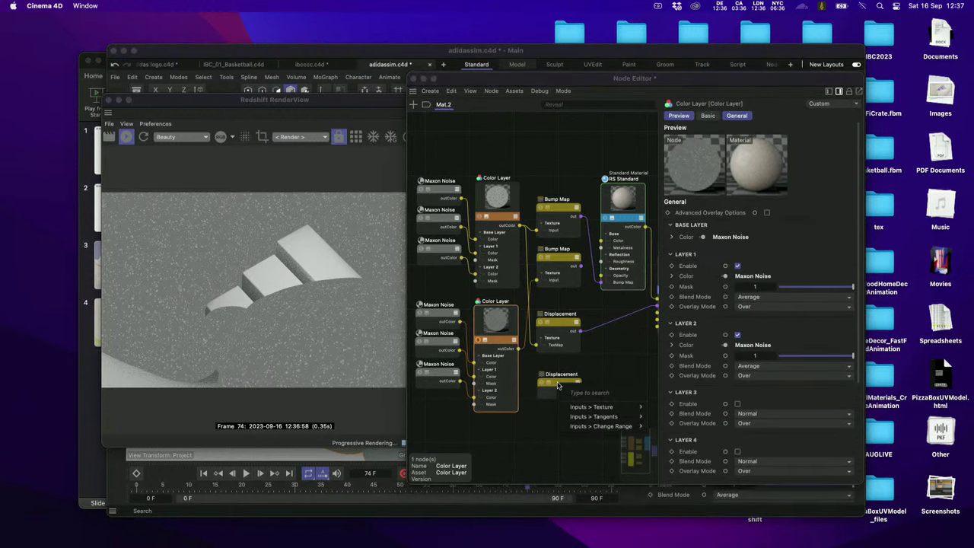
{"action": "mouse_move", "coordinate": [613, 409]}
{"action": "left_click", "coordinate": [667, 409]}
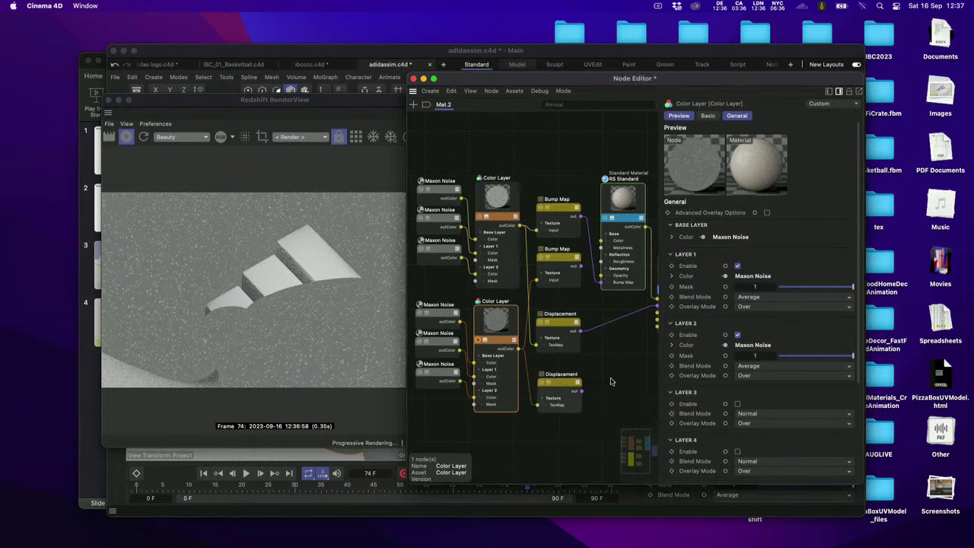
{"action": "scroll", "coordinate": [605, 375], "scroll_direction": "right", "scroll_amount": 5}
{"action": "scroll", "coordinate": [605, 375], "scroll_direction": "up", "scroll_amount": 2}
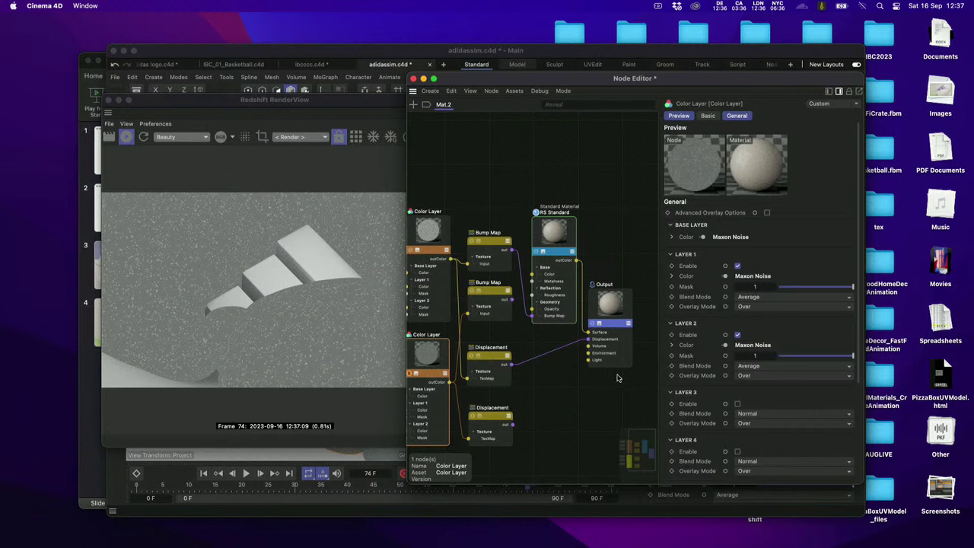
{"action": "scroll", "coordinate": [623, 378], "scroll_direction": "right", "scroll_amount": 3}
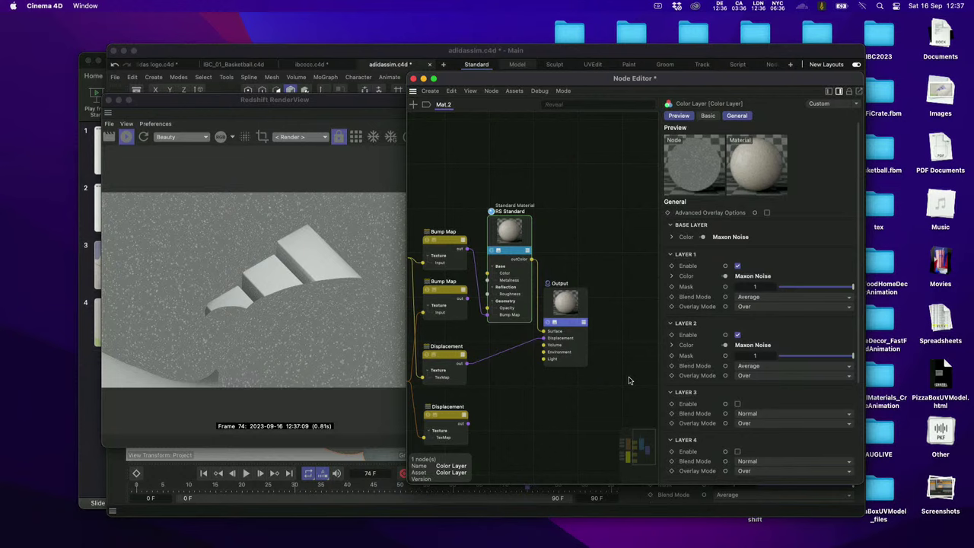
Move the RS Standard and Output nodes aside and add a Bump Blender and a Displacement Blender node beside the bump and displacement nodes.
{"action": "left_click_drag", "start_coordinate": [629, 380], "coordinate": [509, 230]}
{"action": "left_click_drag", "start_coordinate": [514, 237], "coordinate": [577, 246]}
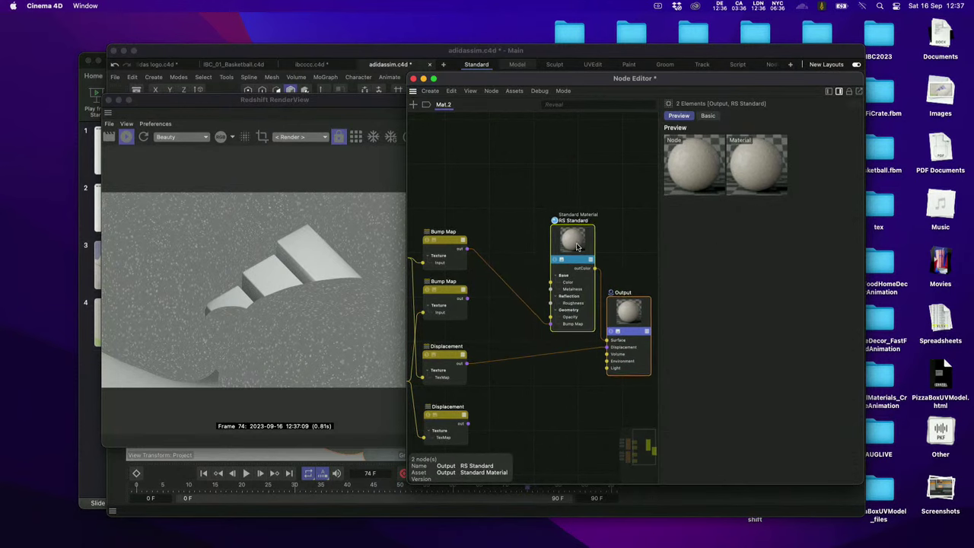
{"action": "double_click", "coordinate": [524, 183]}
{"action": "type", "text": "bump"}
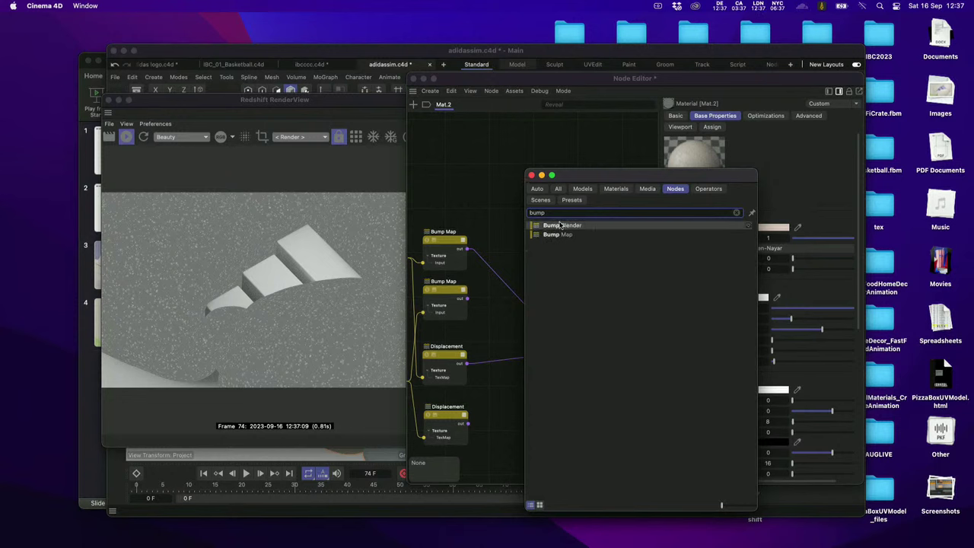
{"action": "key", "text": "BackSpace"}
{"action": "key", "text": "BackSpace"}
{"action": "key", "text": "BackSpace"}
{"action": "key", "text": "BackSpace"}
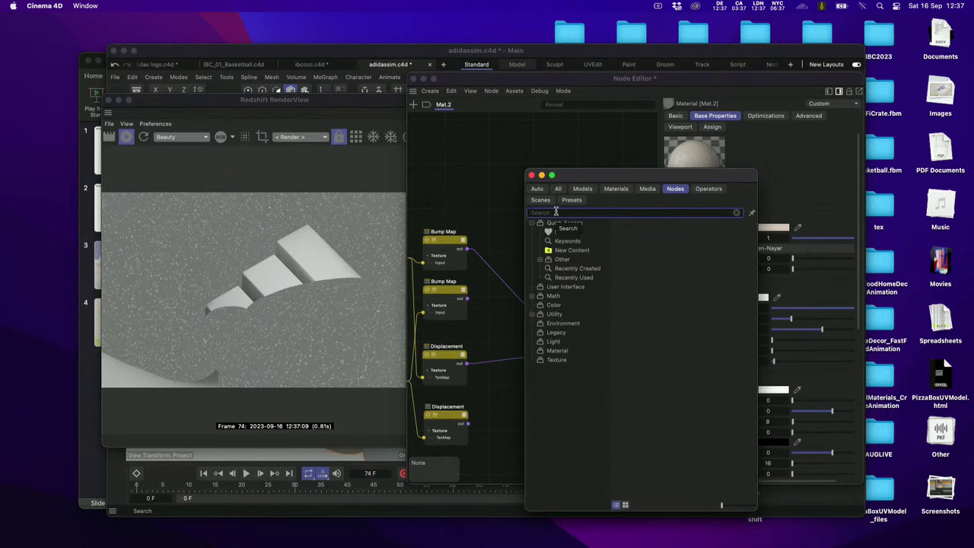
{"action": "type", "text": "blender"}
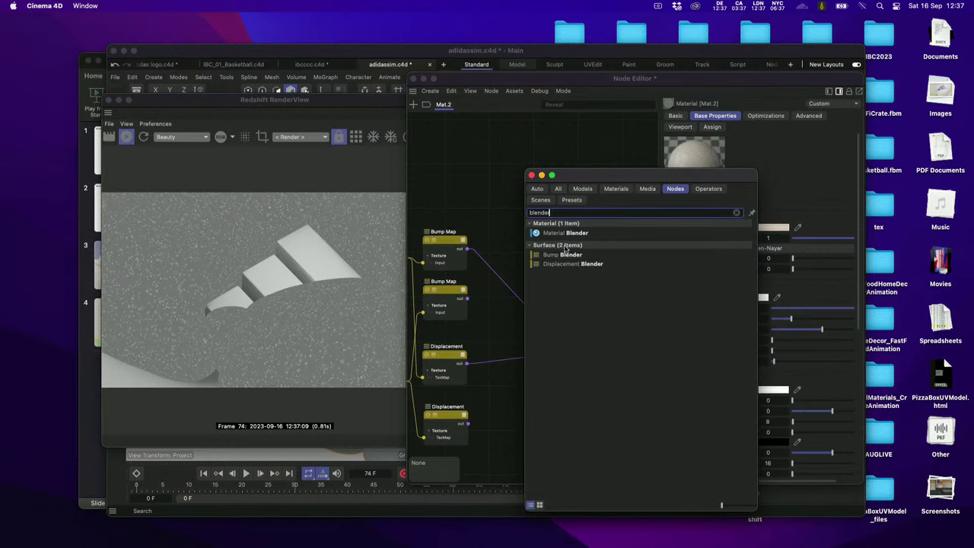
{"action": "left_click_drag", "start_coordinate": [567, 254], "coordinate": [486, 255]}
{"action": "left_click_drag", "start_coordinate": [572, 263], "coordinate": [491, 396]}
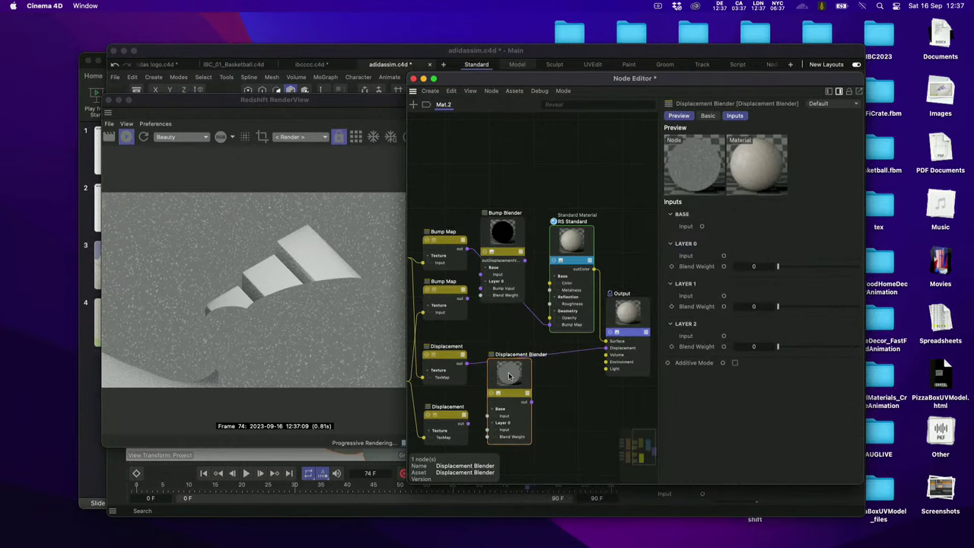
Connect the two Bump Maps to the Bump Blender's Base and Layer 0 inputs, and its output to RS Standard's Bump Map.
{"action": "mouse_move", "coordinate": [493, 227]}
{"action": "left_mouse_down"}
{"action": "mouse_move", "coordinate": [495, 242]}
{"action": "mouse_move", "coordinate": [475, 266]}
{"action": "mouse_move", "coordinate": [473, 308]}
{"action": "mouse_move", "coordinate": [485, 310]}
{"action": "left_mouse_up"}
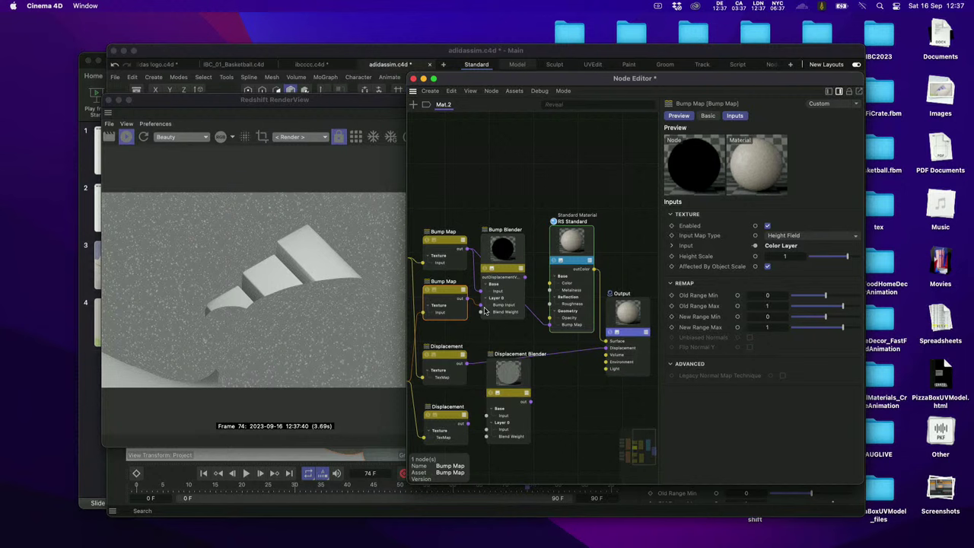
{"action": "left_click", "coordinate": [524, 284]}
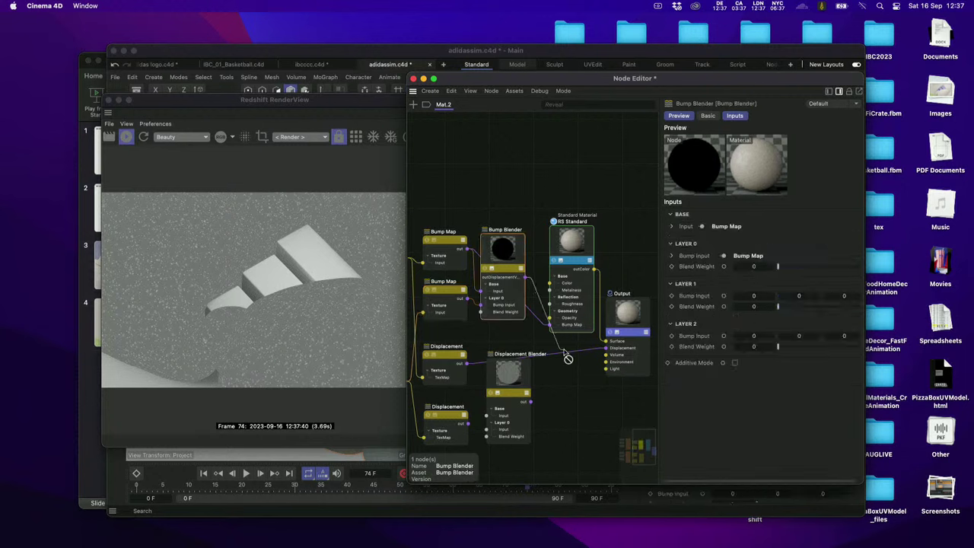
{"action": "left_click_drag", "start_coordinate": [550, 327], "coordinate": [550, 326]}
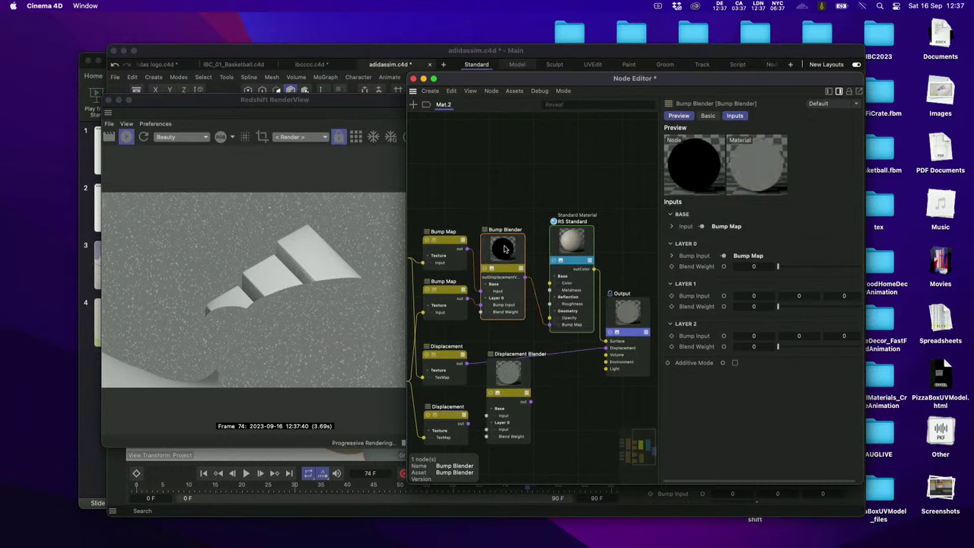
Set the Bump Blender's Layer 0 Blend Weight to about 0.549 and enable Additive Mode.
{"action": "scroll", "coordinate": [481, 294], "scroll_direction": "left", "scroll_amount": 5}
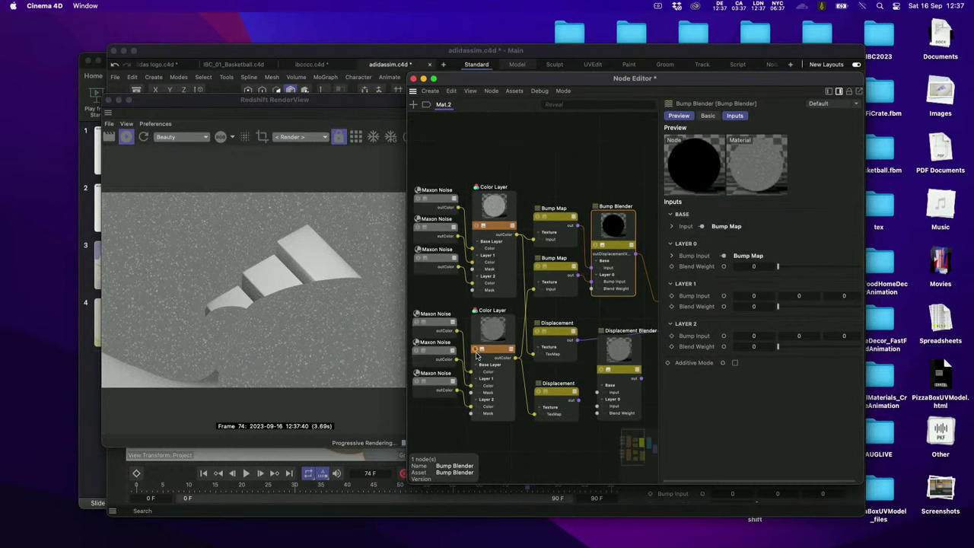
{"action": "scroll", "coordinate": [535, 302], "scroll_direction": "up", "scroll_amount": 2}
{"action": "scroll", "coordinate": [535, 302], "scroll_direction": "right", "scroll_amount": 2}
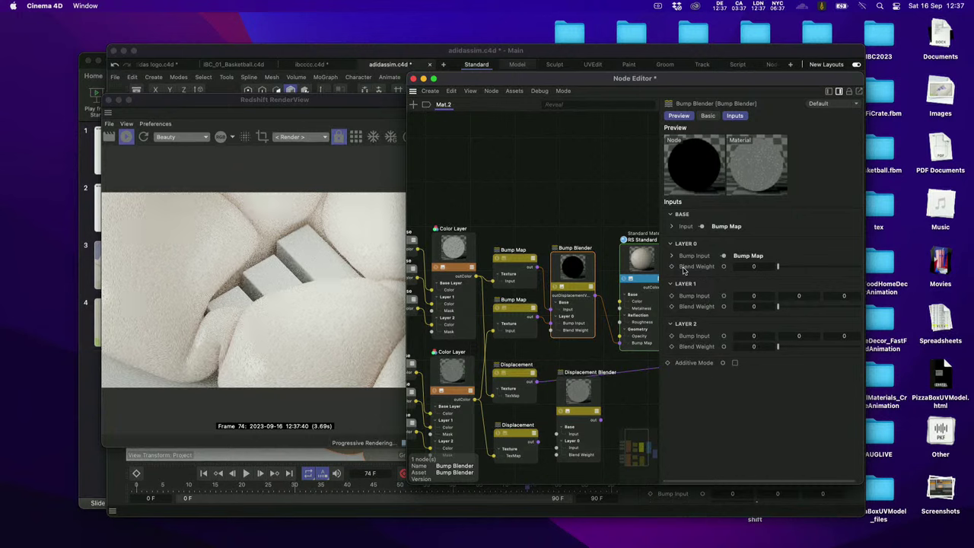
{"action": "left_click", "coordinate": [825, 266]}
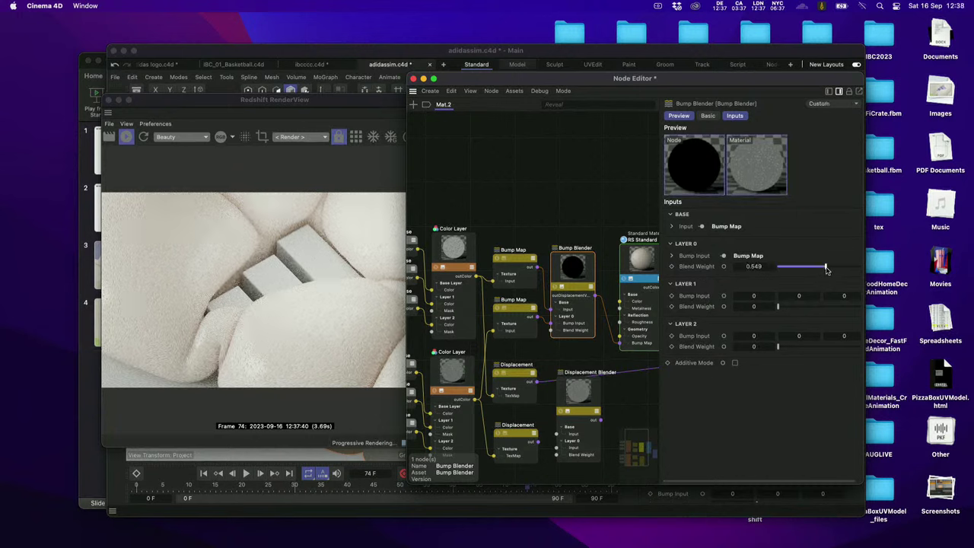
{"action": "left_click", "coordinate": [735, 364]}
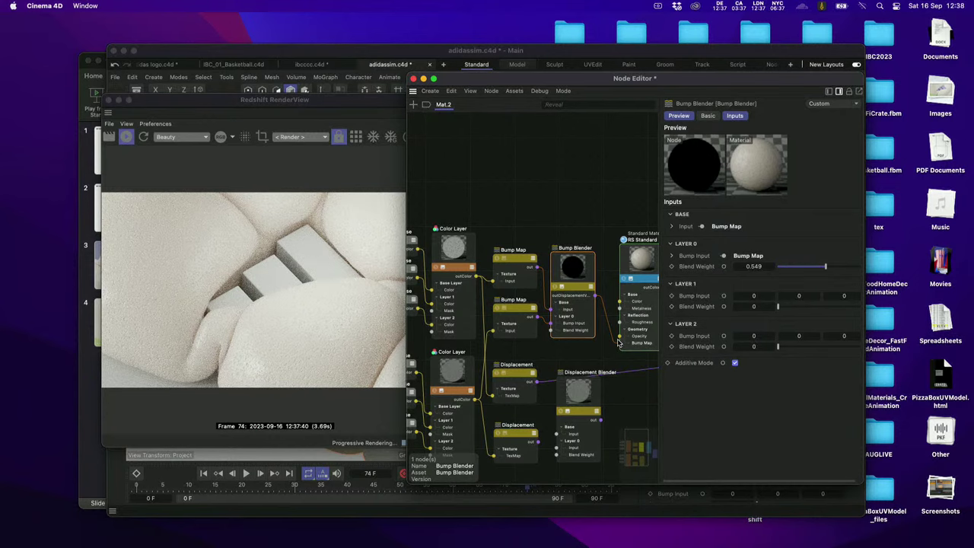
Connect the two Displacement nodes to the Displacement Blender's Base and Layer 0 inputs.
{"action": "scroll", "coordinate": [533, 381], "scroll_direction": "down", "scroll_amount": 2}
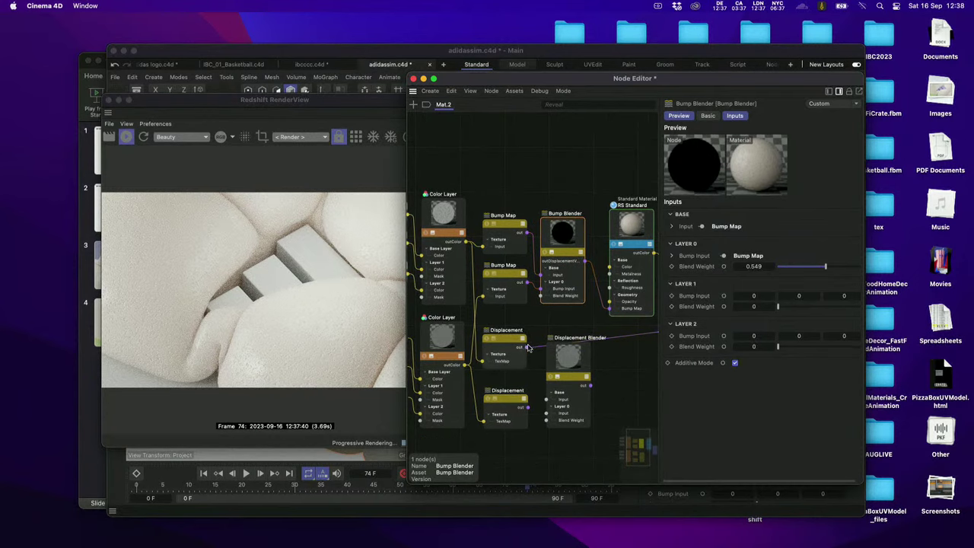
{"action": "left_click", "coordinate": [526, 354]}
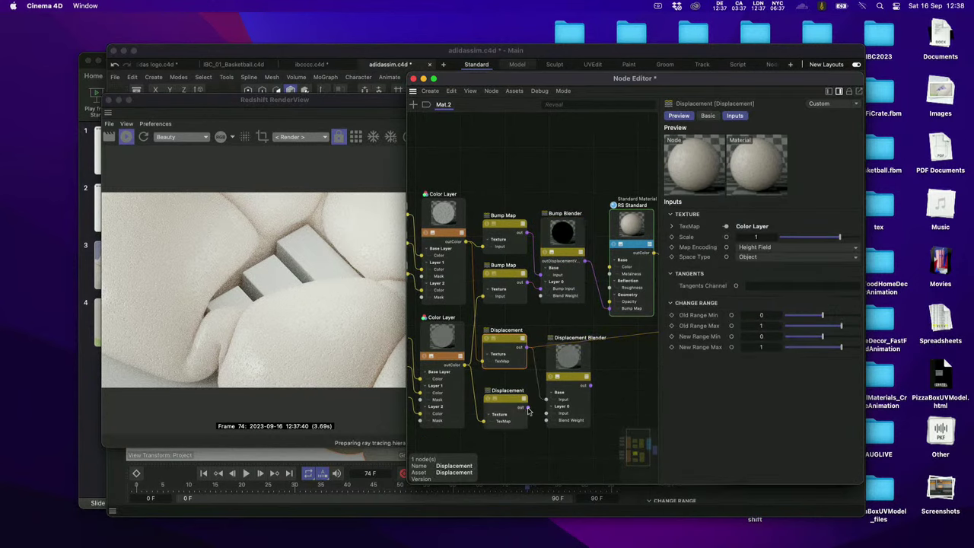
{"action": "left_click", "coordinate": [525, 411]}
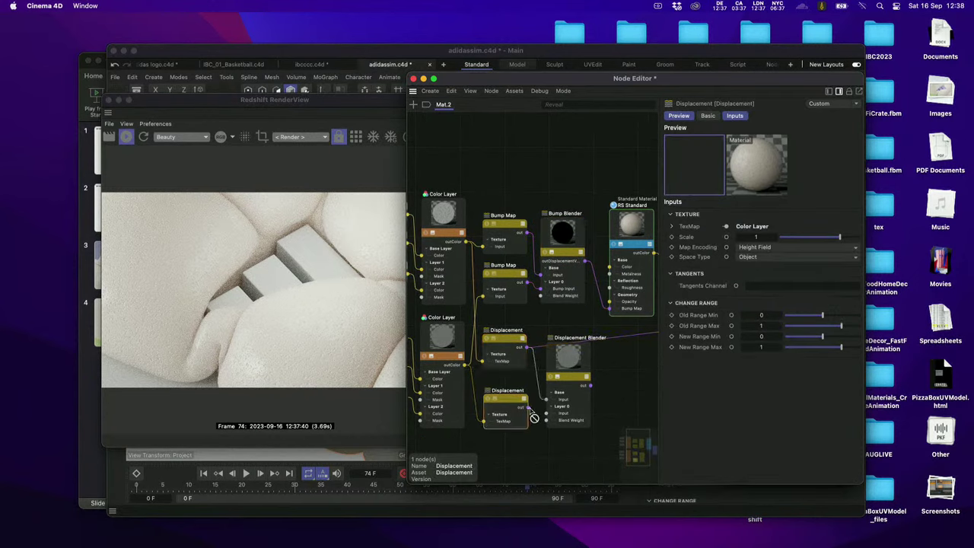
Set the Displacement Blender's Layer 0 Blend Weight to about 0.625 with Additive Mode enabled, and connect it to the Output node's Displacement.
{"action": "left_click", "coordinate": [569, 391]}
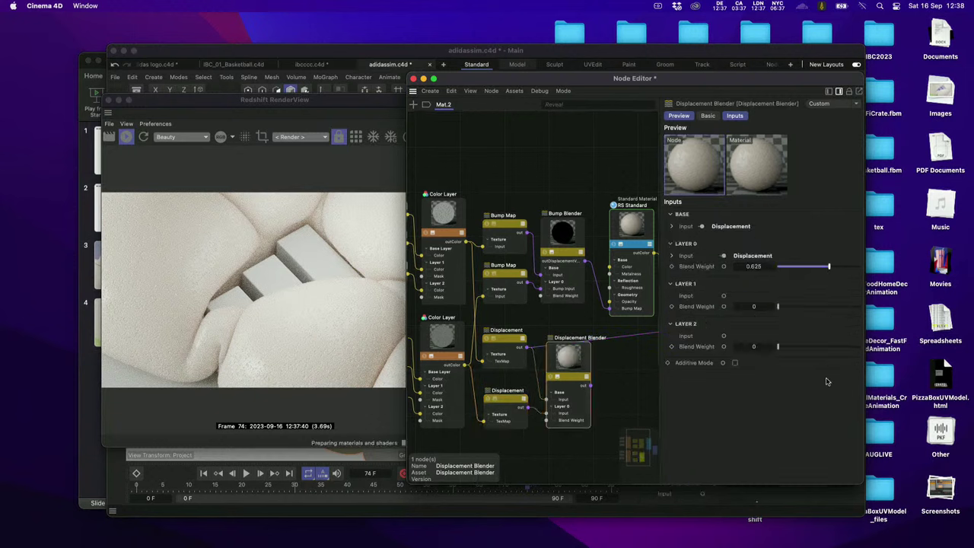
{"action": "left_click", "coordinate": [734, 363]}
{"action": "scroll", "coordinate": [622, 397], "scroll_direction": "right", "scroll_amount": 3}
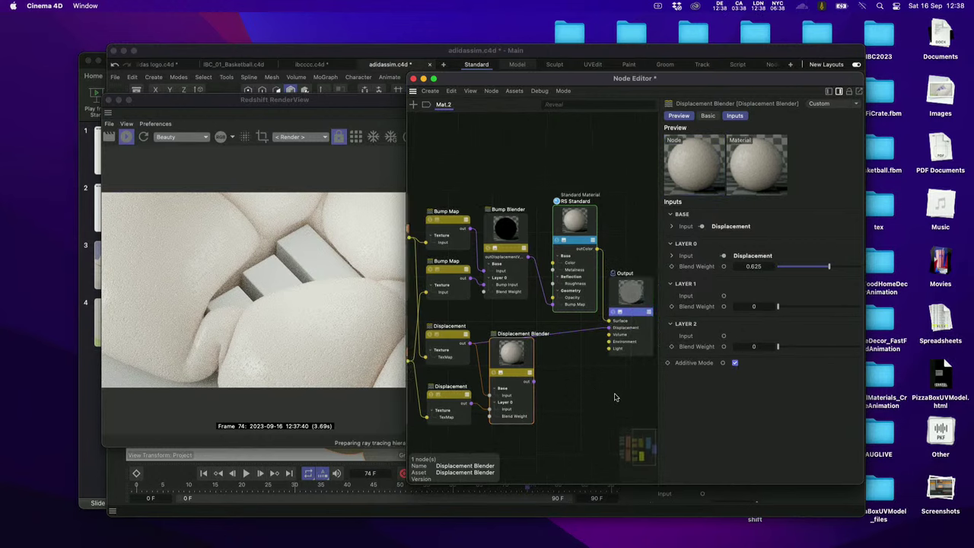
{"action": "left_click_drag", "start_coordinate": [534, 380], "coordinate": [610, 327]}
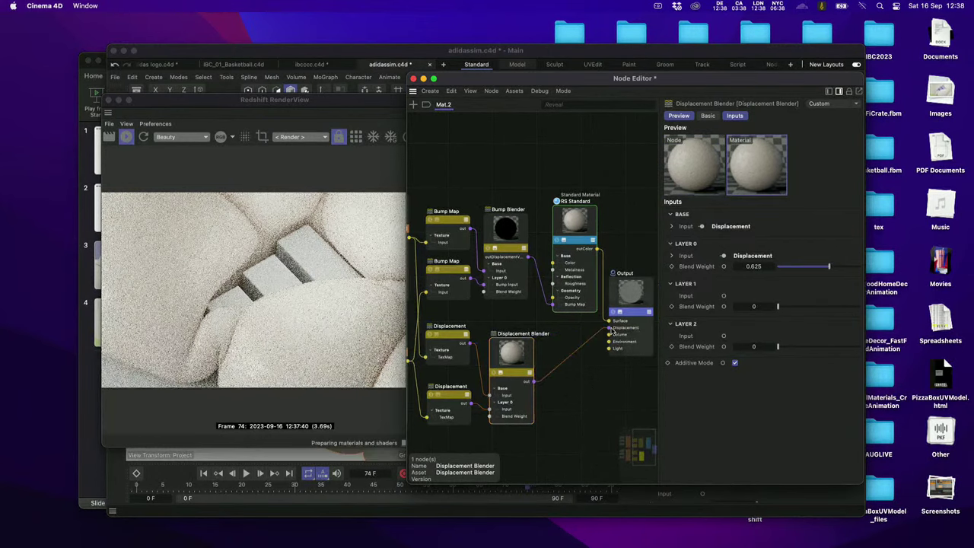
Set the RS Standard material's Subsurface Weight to 0, refresh the render preview and stop it.
{"action": "left_click", "coordinate": [575, 221]}
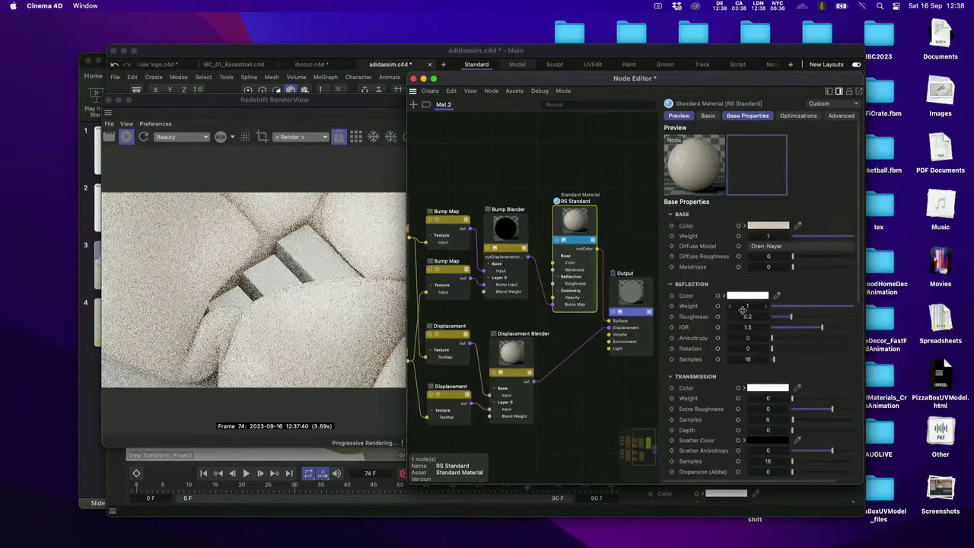
{"action": "scroll", "coordinate": [697, 324], "scroll_direction": "down", "scroll_amount": 8}
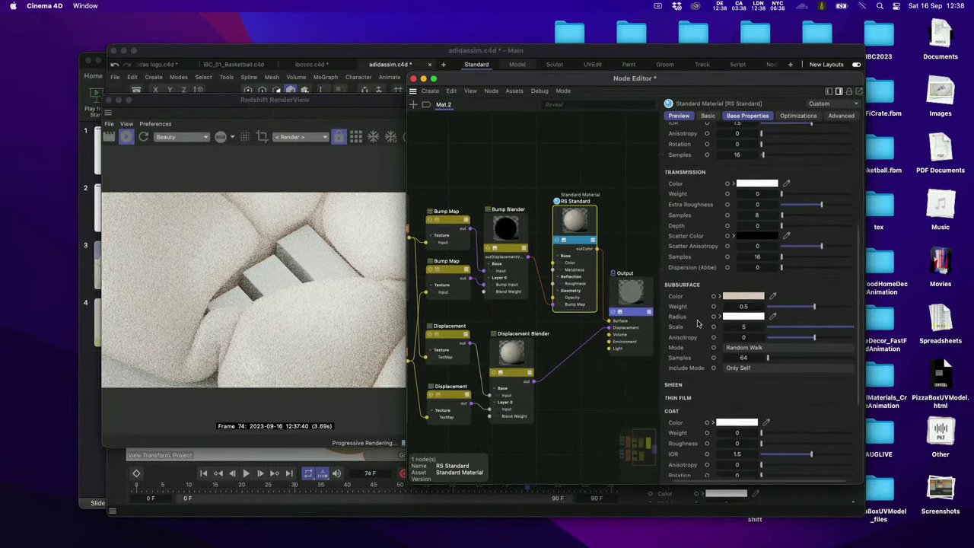
{"action": "left_click_drag", "start_coordinate": [770, 302], "coordinate": [725, 303]}
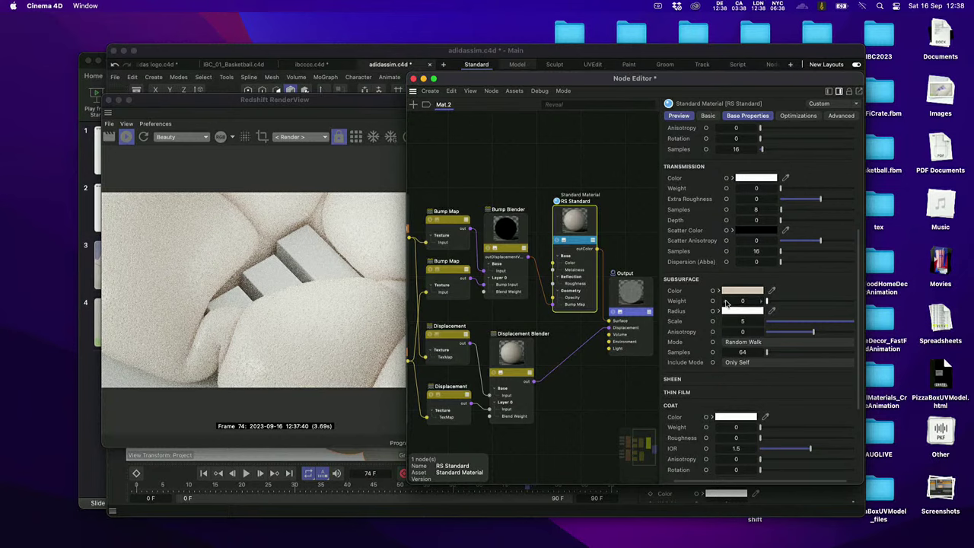
{"action": "left_click", "coordinate": [144, 138]}
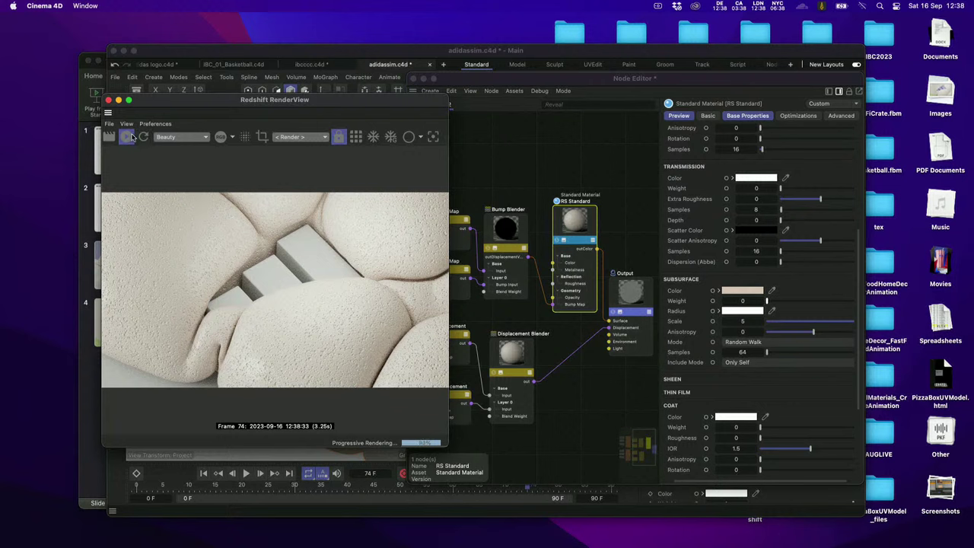
{"action": "left_click", "coordinate": [127, 137]}
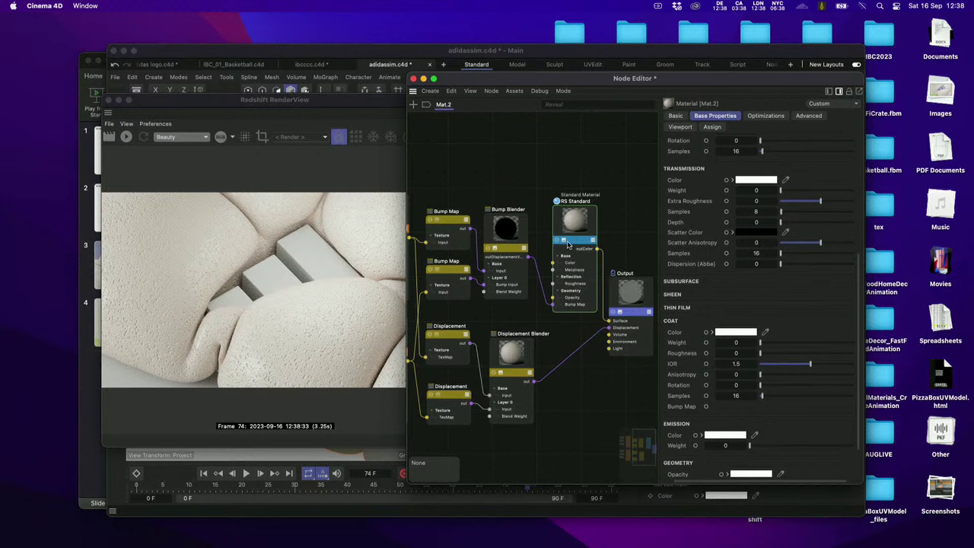
Raise the RS Standard material's Subsurface Weight to about 0.519 and restart the live render preview.
{"action": "left_click", "coordinate": [578, 212]}
{"action": "left_click_drag", "start_coordinate": [808, 302], "coordinate": [815, 301]}
{"action": "left_click", "coordinate": [121, 135]}
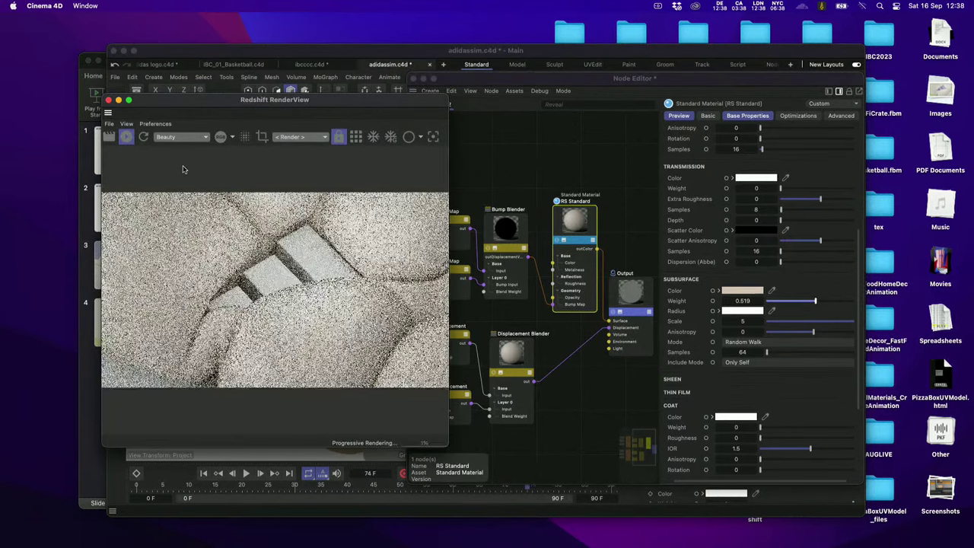
{"action": "left_click", "coordinate": [496, 145]}
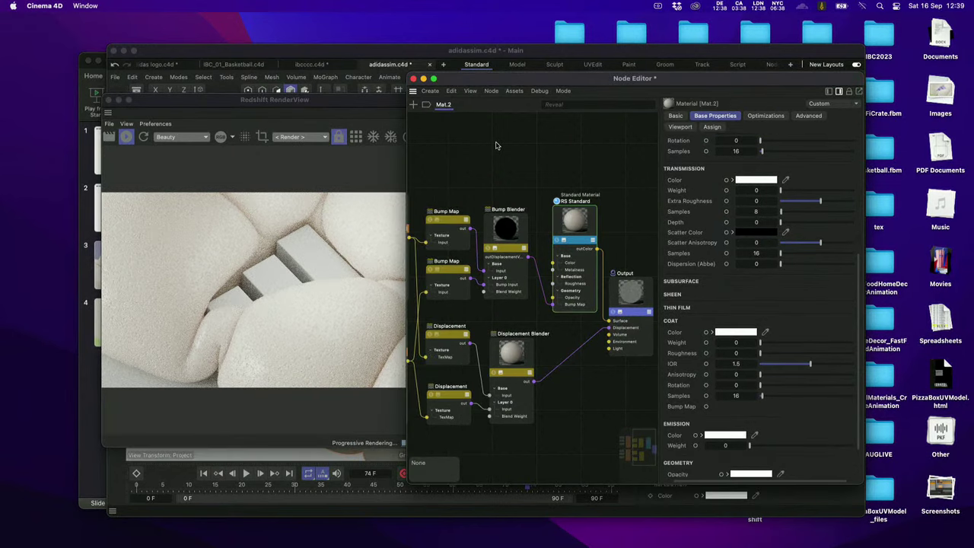
Change the material's Diffuse Model to d'Eon Lambertian Spheres and its Reflection Roughness to about 0.555.
{"action": "left_click", "coordinate": [586, 223]}
{"action": "scroll", "coordinate": [772, 240], "scroll_direction": "up", "scroll_amount": 5}
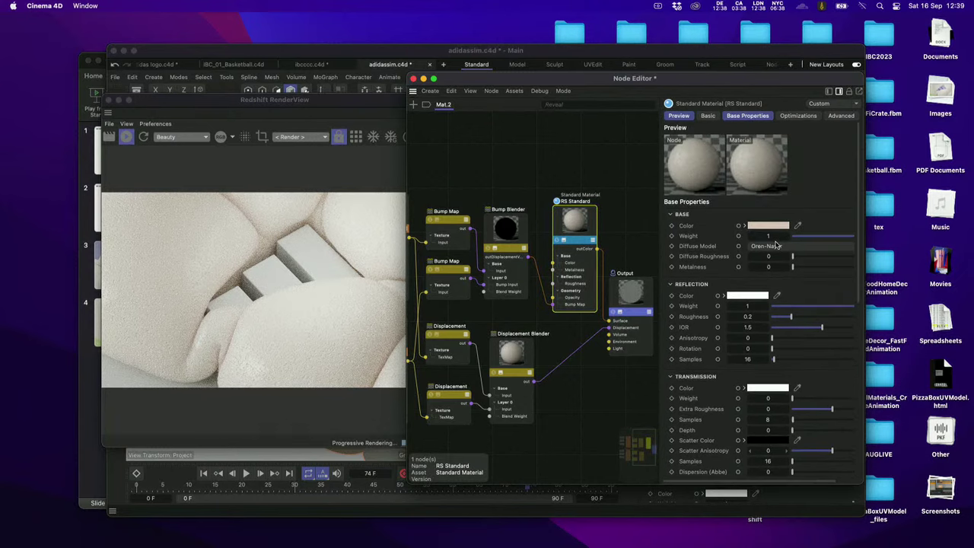
{"action": "left_click", "coordinate": [775, 247]}
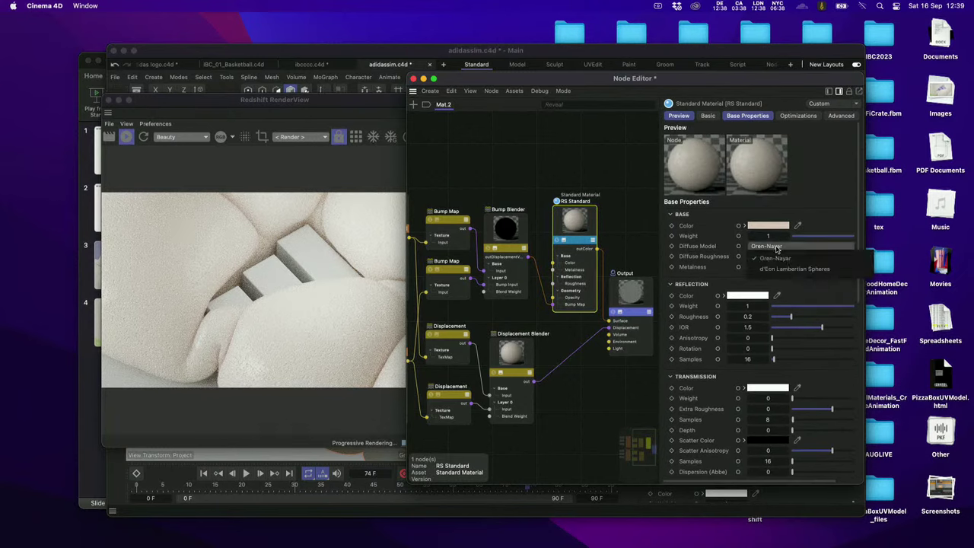
{"action": "left_click", "coordinate": [819, 270]}
{"action": "left_click_drag", "start_coordinate": [822, 319], "coordinate": [828, 319]}
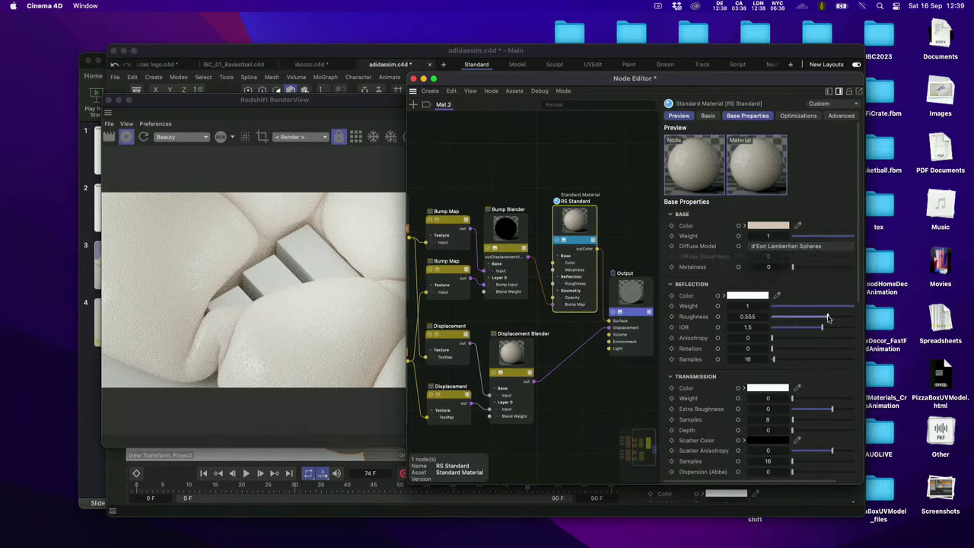
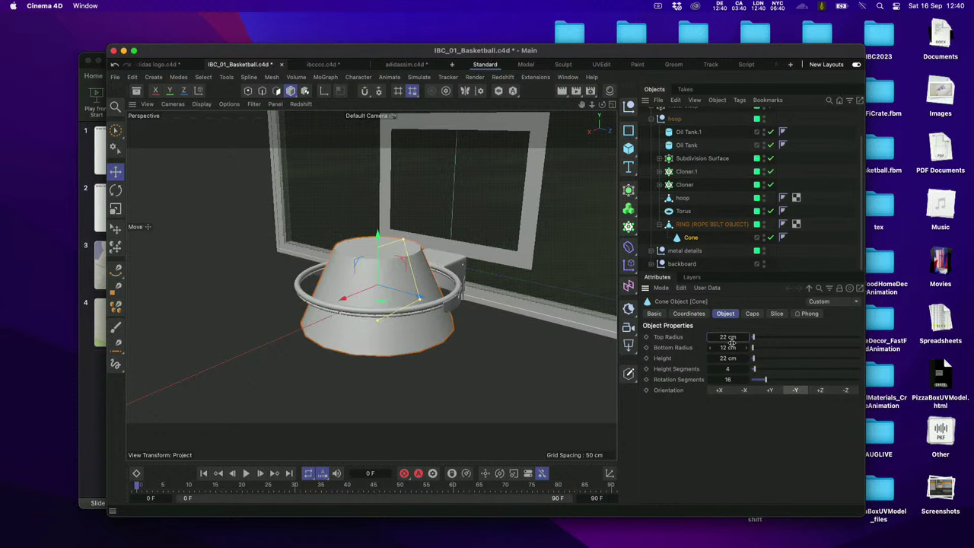
Set the cone's Top Radius to 12 cm, Bottom Radius to 22 cm and Height to 50 cm, and lower it so its rim meets the hoop.
{"action": "left_click", "coordinate": [729, 347]}
{"action": "type", "text": "22"}
{"action": "key", "text": "Return"}
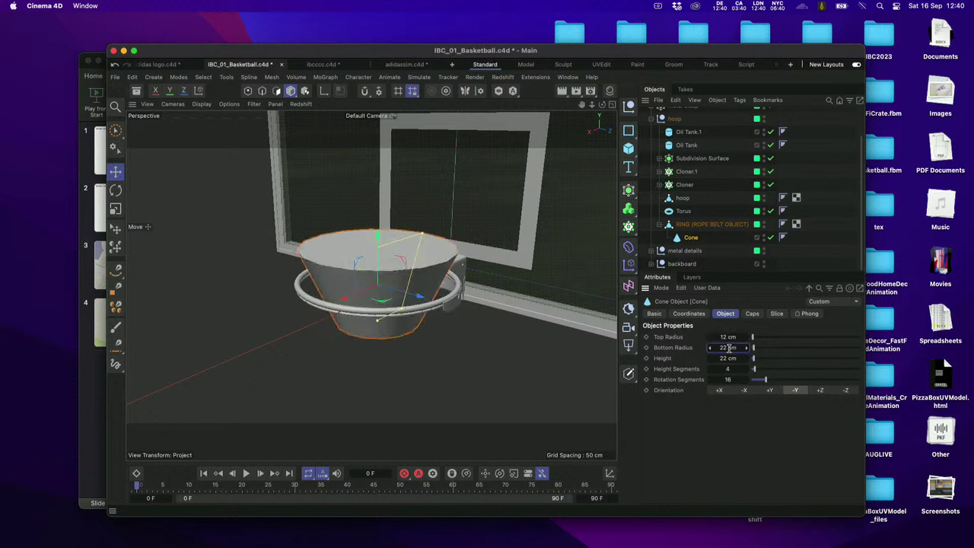
{"action": "left_click", "coordinate": [730, 358]}
{"action": "type", "text": "50"}
{"action": "key", "text": "Return"}
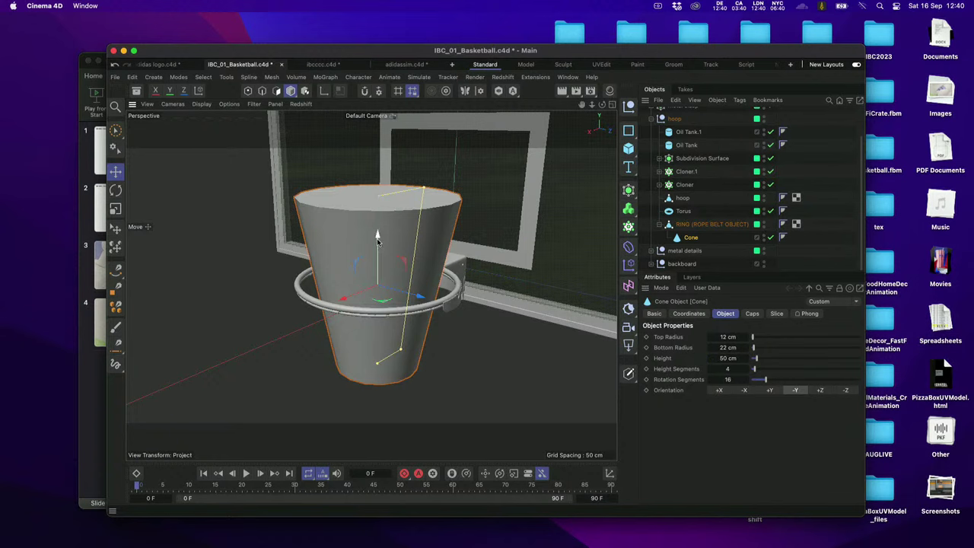
{"action": "left_click_drag", "start_coordinate": [378, 242], "coordinate": [378, 315]}
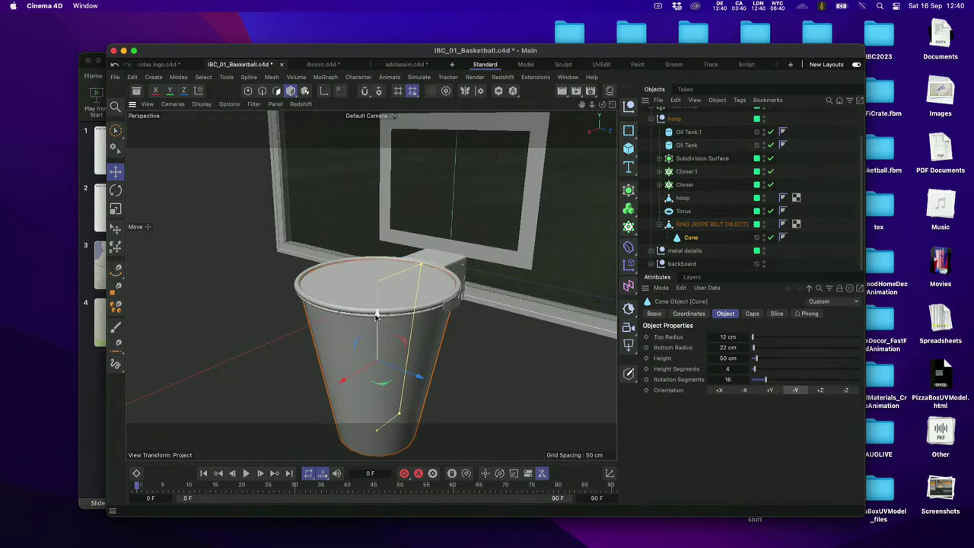
Show wireframe lines on the shaded objects and give the cone 12 Height Segments and 32 Rotation Segments.
{"action": "key", "text": "n"}
{"action": "key", "text": "b"}
{"action": "left_click_drag", "start_coordinate": [395, 361], "coordinate": [400, 328], "text": "alt"}
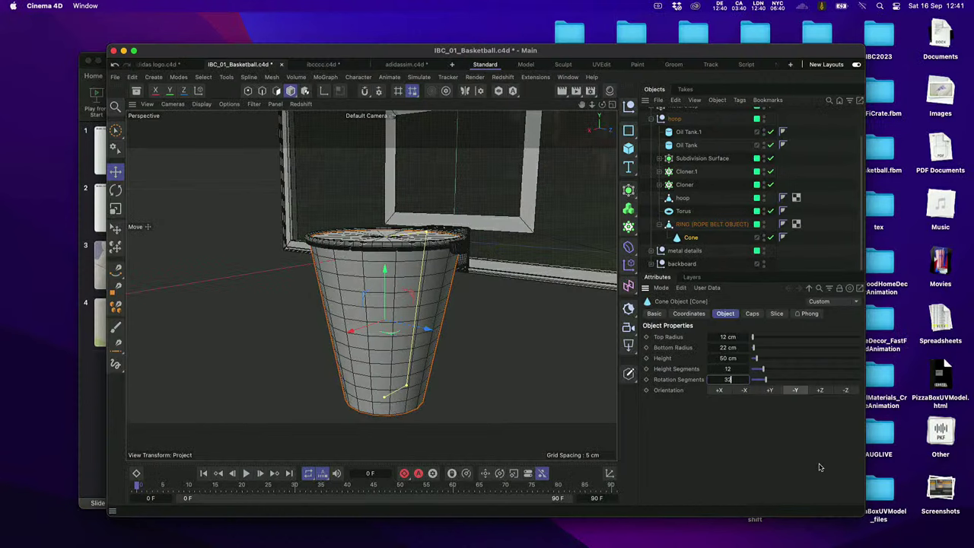
{"action": "key", "text": "Return"}
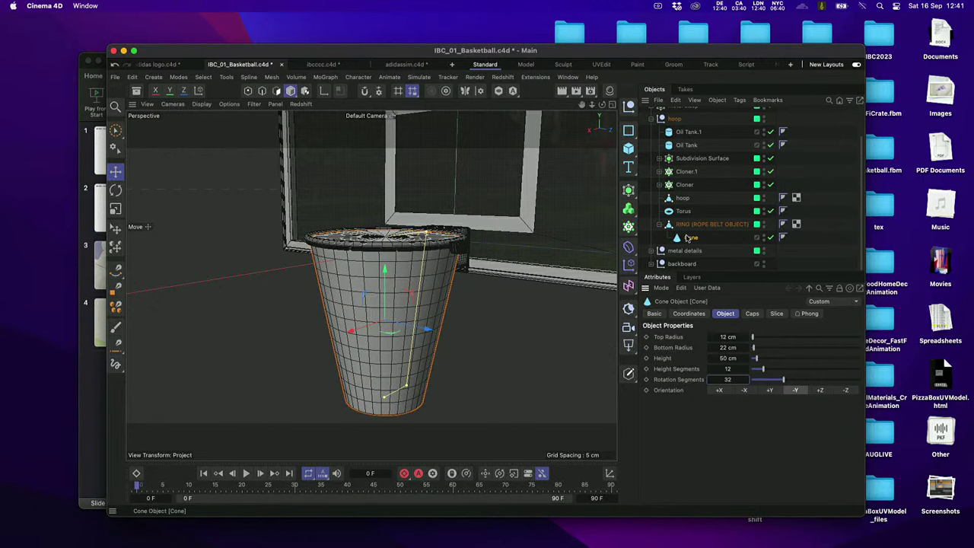
{"action": "mouse_move", "coordinate": [688, 237]}
{"action": "left_mouse_down"}
{"action": "mouse_move", "coordinate": [692, 253]}
{"action": "mouse_move", "coordinate": [689, 242]}
{"action": "left_mouse_up"}
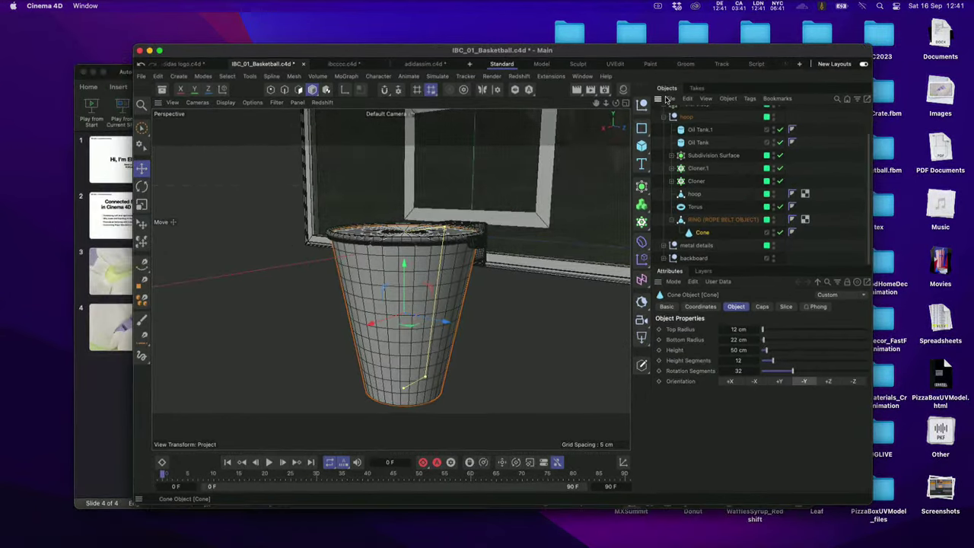
Move the cone out of the RING (ROPE BELT OBJECT) in the object hierarchy and make it an editable polygon object.
{"action": "left_click_drag", "start_coordinate": [694, 242], "coordinate": [677, 266]}
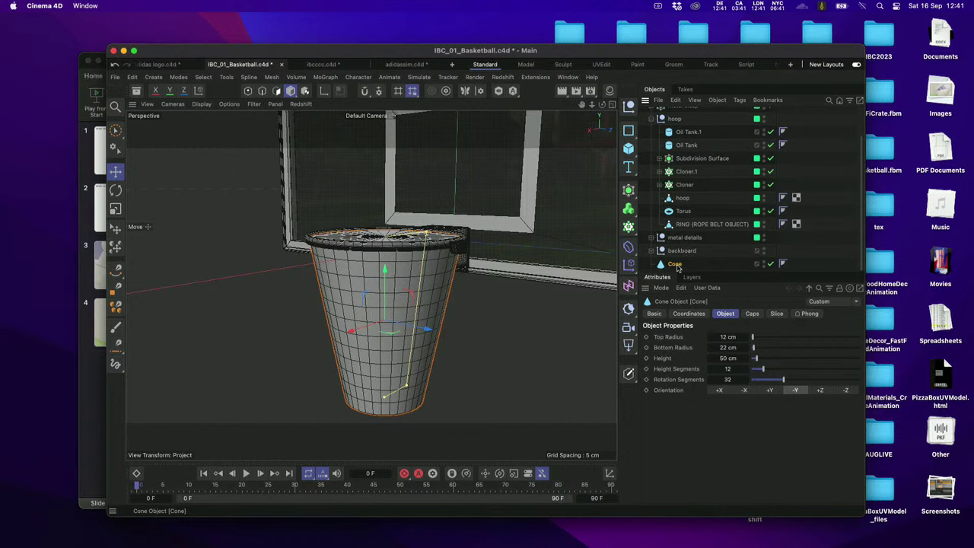
{"action": "key", "text": "c"}
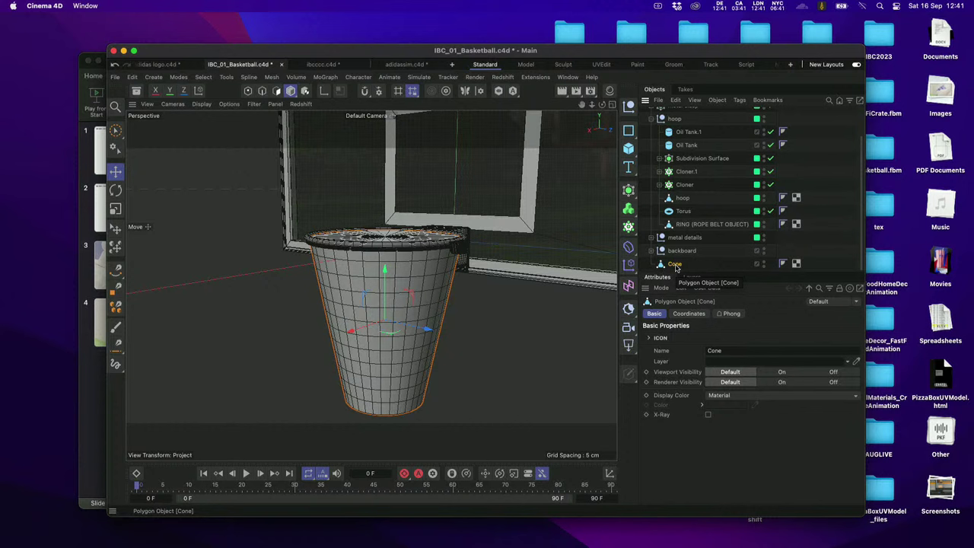
Delete the cone's top and bottom cap polygons so that only the open side wall is left.
{"action": "left_click", "coordinate": [277, 90]}
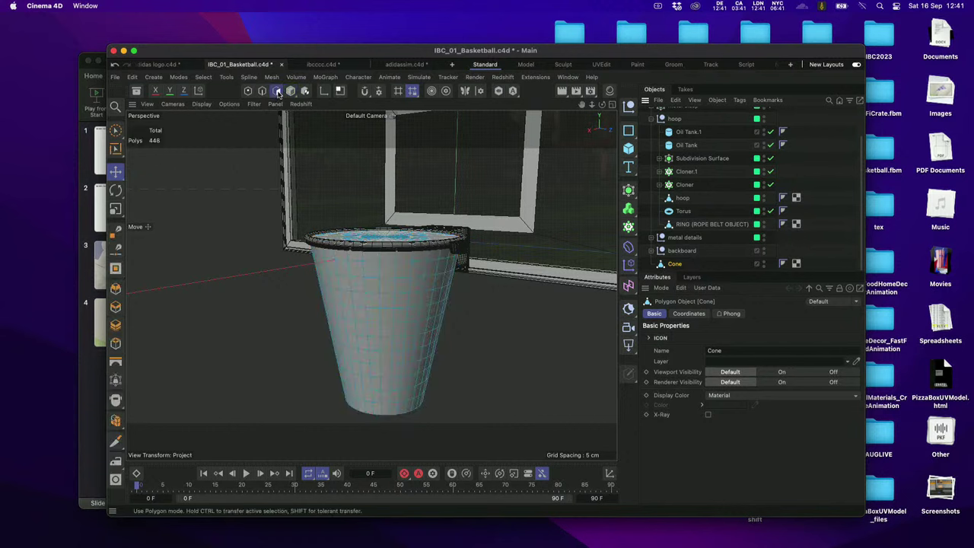
{"action": "mouse_move", "coordinate": [398, 272]}
{"action": "left_mouse_down", "text": "alt"}
{"action": "mouse_move", "coordinate": [398, 327]}
{"action": "mouse_move", "coordinate": [383, 188]}
{"action": "mouse_move", "coordinate": [380, 217]}
{"action": "left_mouse_up", "text": "alt"}
{"action": "left_click", "coordinate": [116, 130]}
{"action": "key", "text": "Delete"}
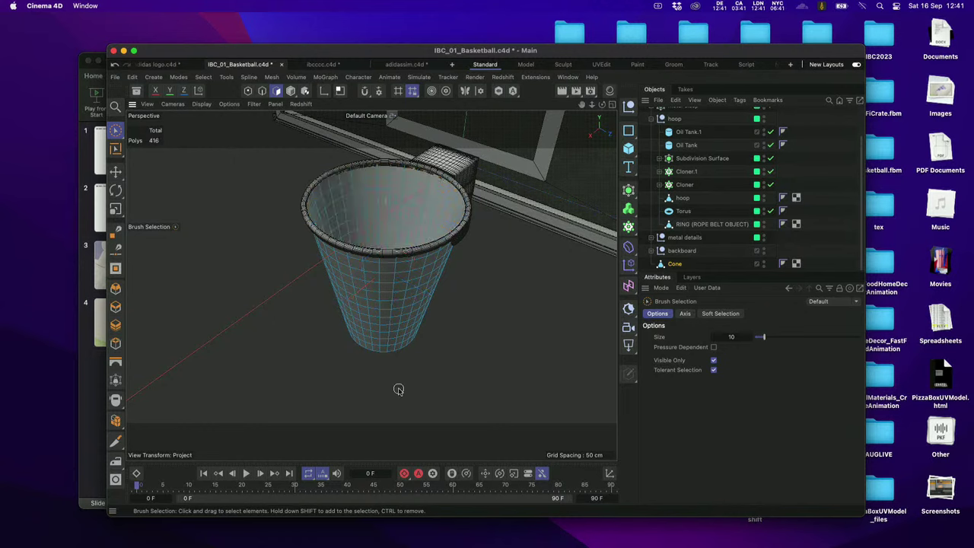
{"action": "mouse_move", "coordinate": [398, 396]}
{"action": "left_mouse_down", "text": "alt"}
{"action": "mouse_move", "coordinate": [398, 313]}
{"action": "mouse_move", "coordinate": [383, 373]}
{"action": "mouse_move", "coordinate": [394, 294]}
{"action": "left_mouse_up", "text": "alt"}
{"action": "mouse_move", "coordinate": [411, 362]}
{"action": "left_mouse_down"}
{"action": "mouse_move", "coordinate": [398, 356]}
{"action": "mouse_move", "coordinate": [372, 384]}
{"action": "mouse_move", "coordinate": [399, 359]}
{"action": "left_mouse_up"}
{"action": "key", "text": "Delete"}
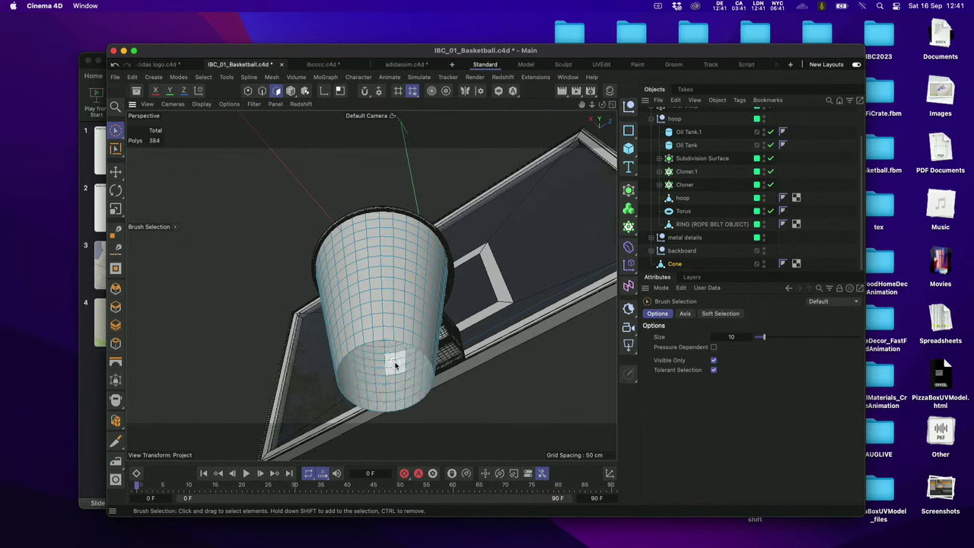
Select all of the open cone's edges and convert them to a spline with Edge to Spline.
{"action": "left_click_drag", "start_coordinate": [391, 246], "coordinate": [399, 386], "text": "alt"}
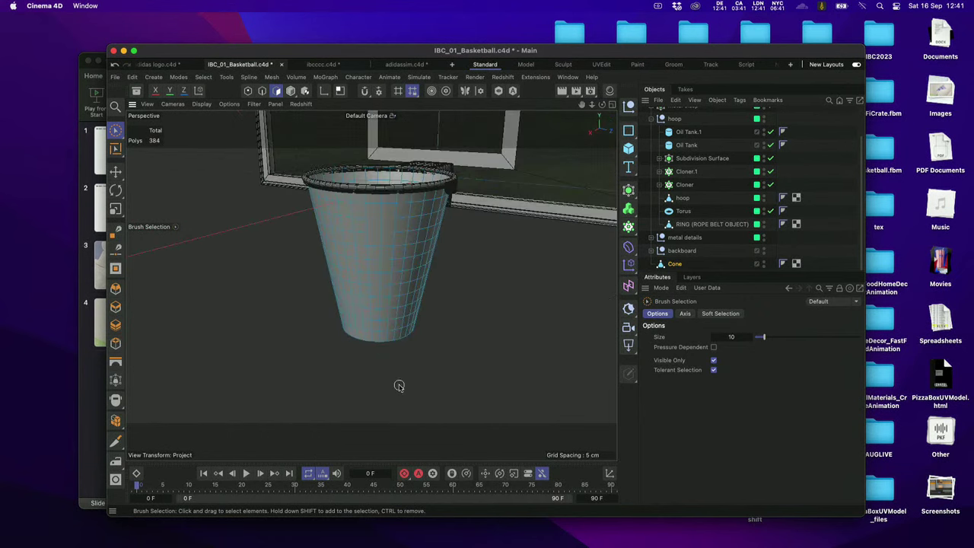
{"action": "left_click", "coordinate": [262, 90]}
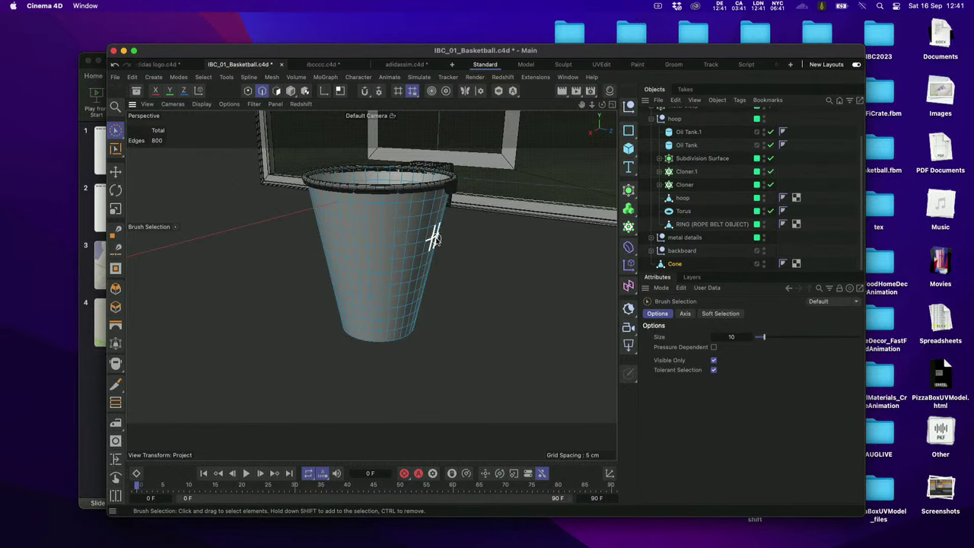
{"action": "left_click_drag", "start_coordinate": [434, 237], "coordinate": [436, 244], "text": "alt"}
{"action": "key", "text": "super+a"}
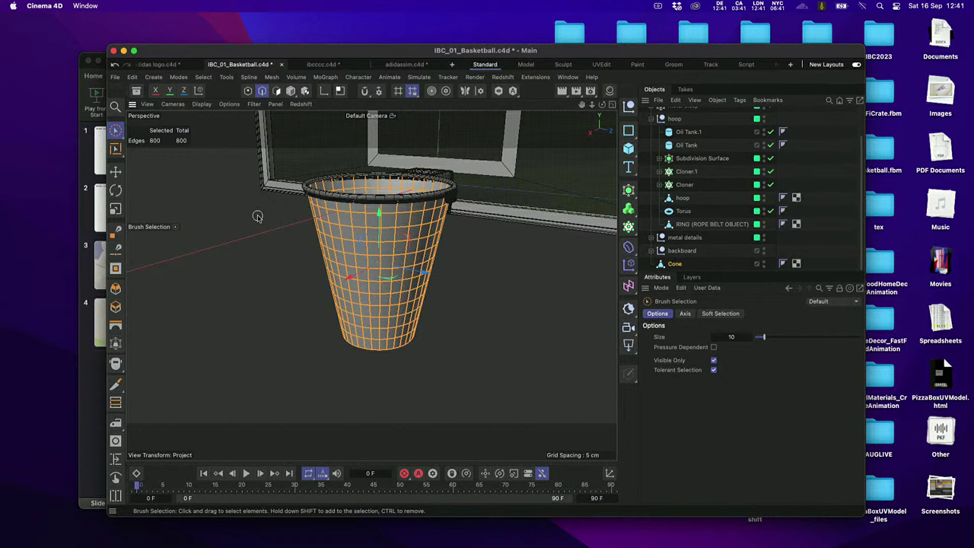
{"action": "key", "text": "shift+c"}
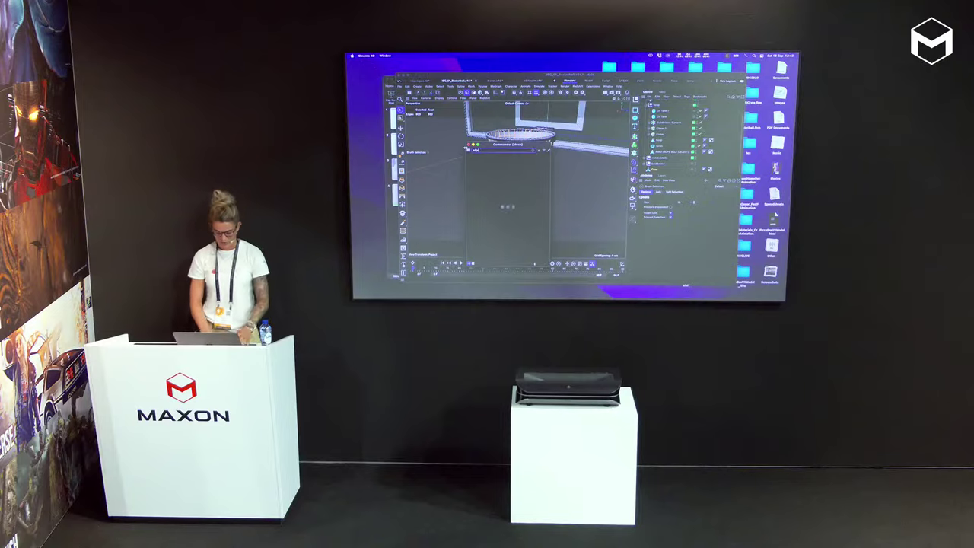
{"action": "type", "text": "e"}
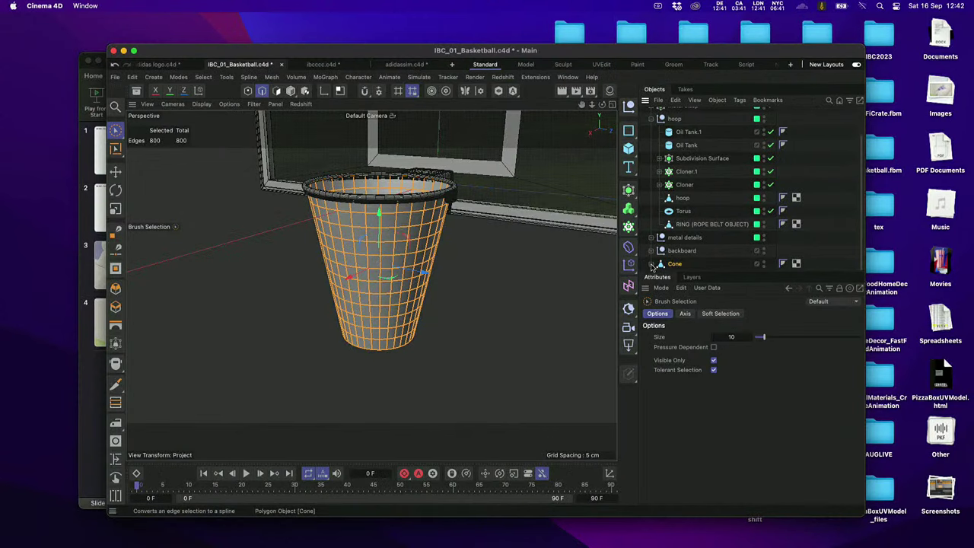
Move Cone.Spline out from under the cone in the hierarchy and delete the original polygon cone.
{"action": "left_click", "coordinate": [652, 264]}
{"action": "left_click", "coordinate": [685, 264]}
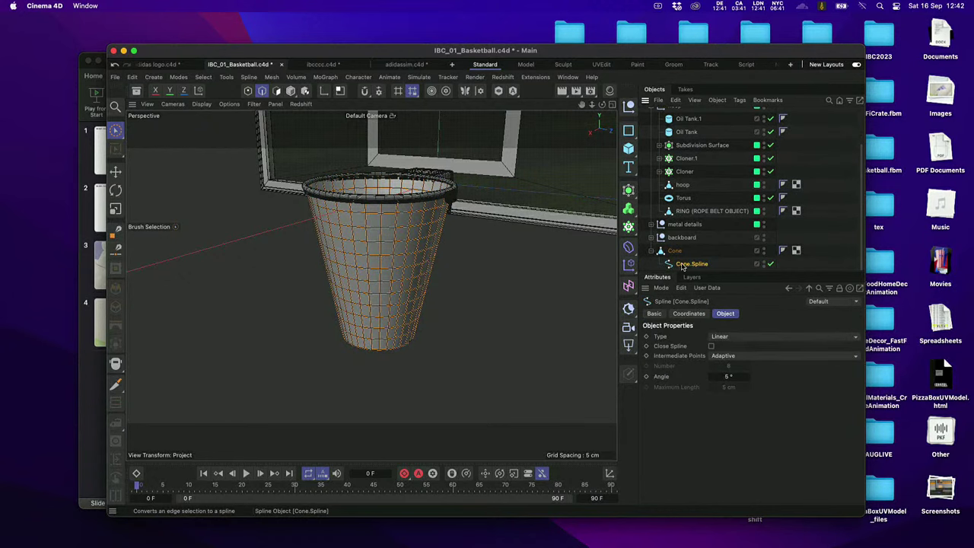
{"action": "left_click", "coordinate": [691, 278]}
{"action": "left_click_drag", "start_coordinate": [673, 265], "coordinate": [673, 251]}
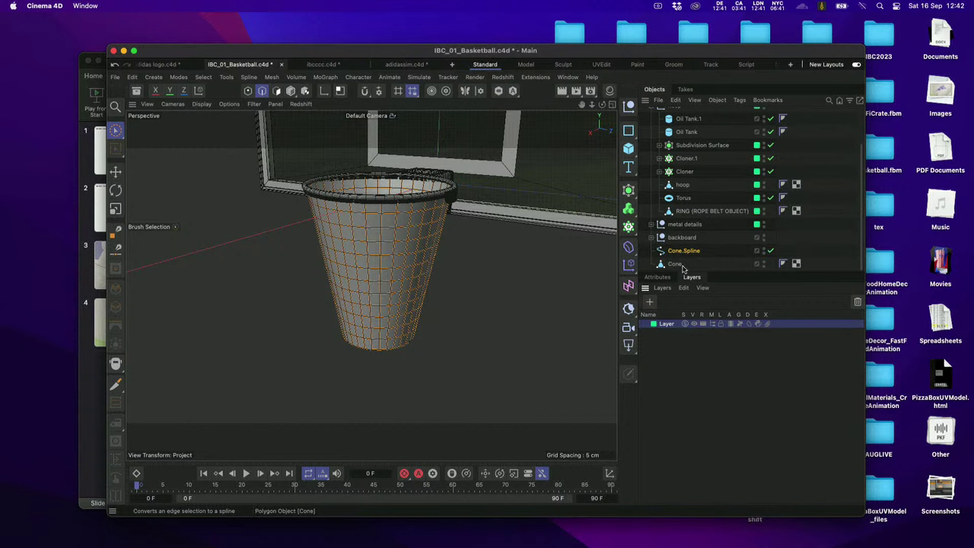
{"action": "scroll", "coordinate": [677, 267], "scroll_direction": "up", "scroll_amount": 1}
{"action": "left_click", "coordinate": [675, 265]}
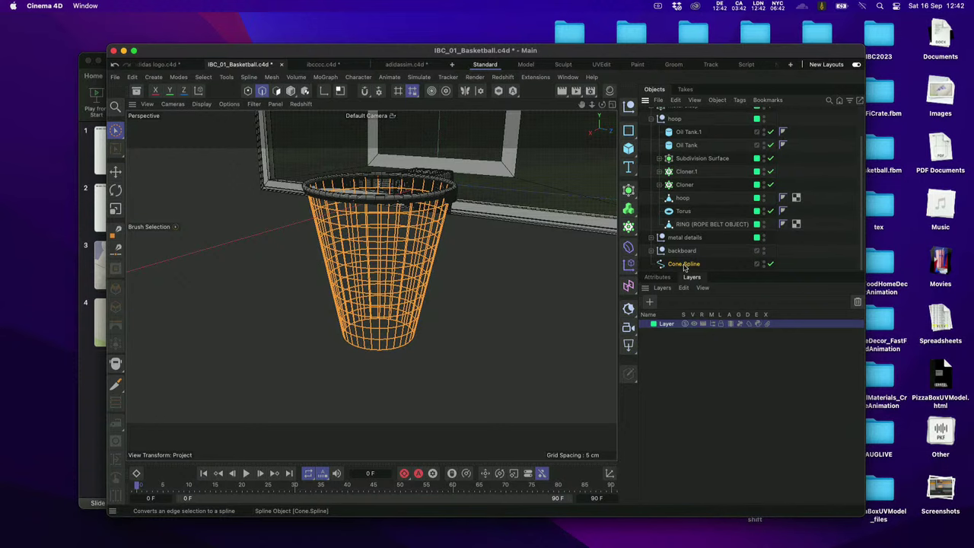
Add a plane to the scene and lower it beneath the net as a floor.
{"action": "left_click", "coordinate": [628, 148]}
{"action": "left_click", "coordinate": [667, 207]}
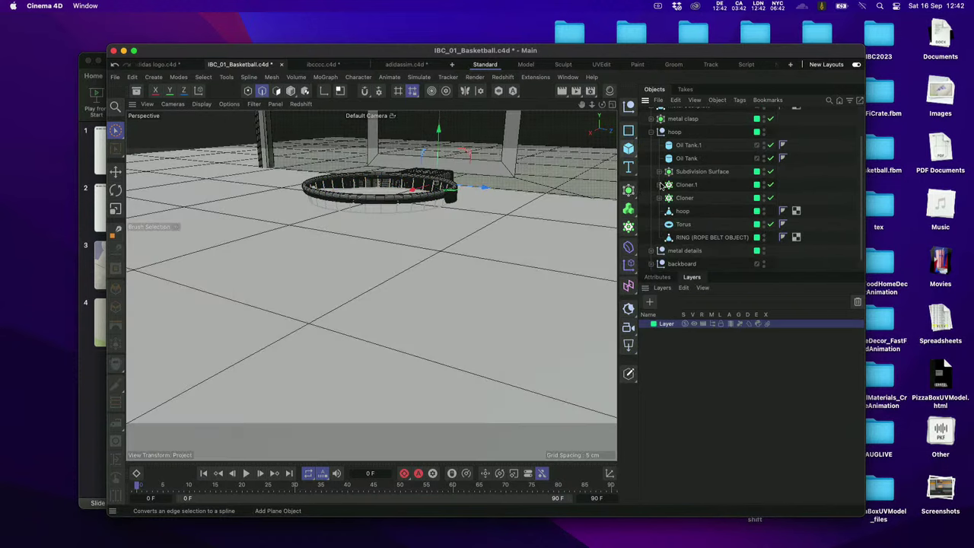
{"action": "left_click_drag", "start_coordinate": [442, 135], "coordinate": [426, 342]}
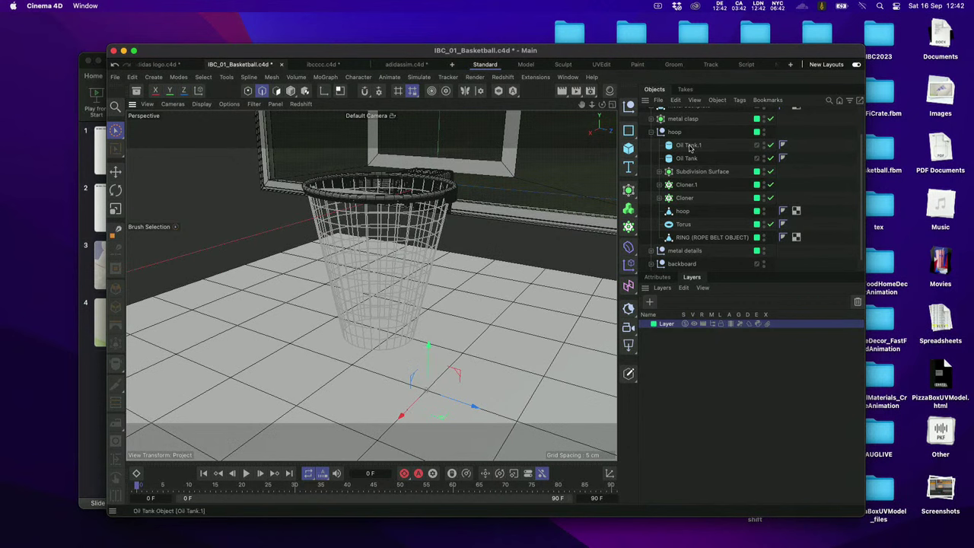
Set the plane's Display Color to Custom with a very dark gray.
{"action": "scroll", "coordinate": [680, 120], "scroll_direction": "up", "scroll_amount": 3}
{"action": "left_click", "coordinate": [658, 277]}
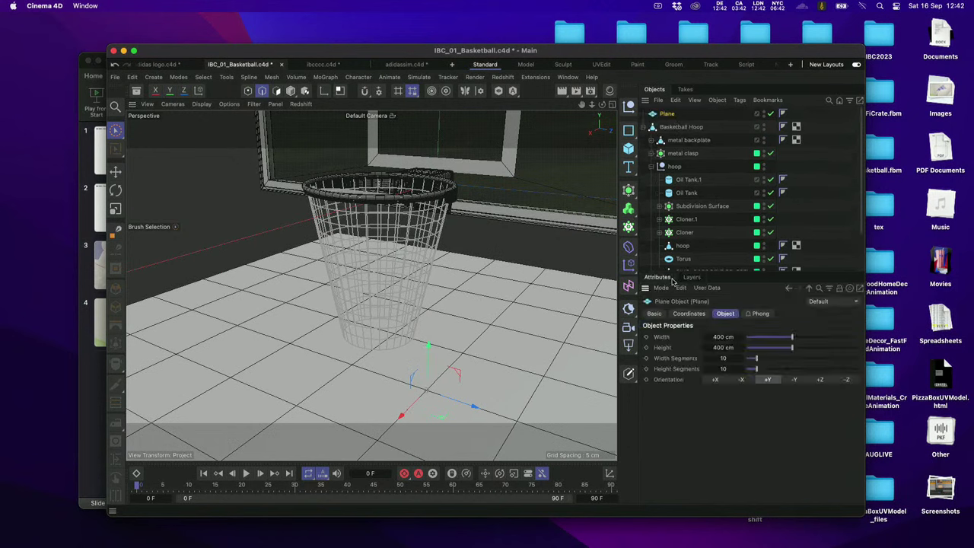
{"action": "left_click", "coordinate": [654, 314]}
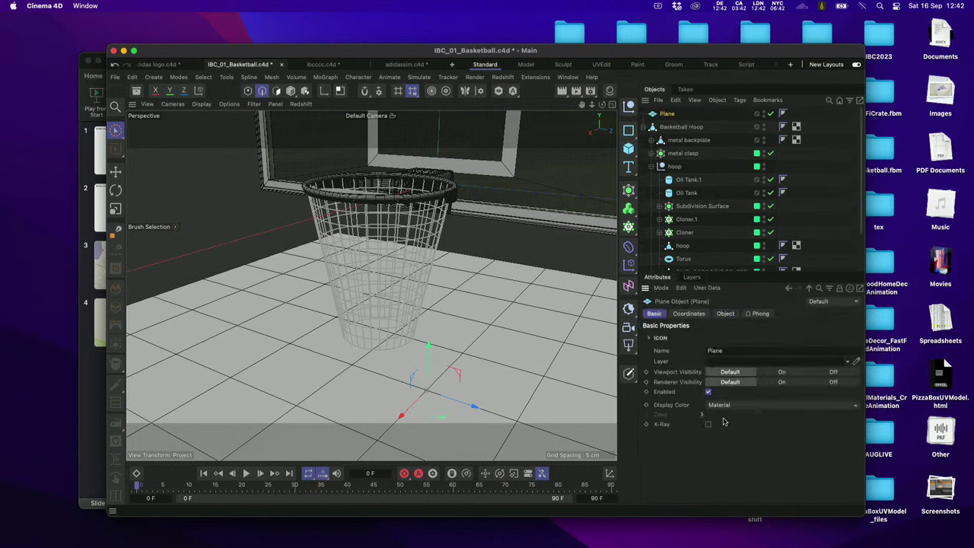
{"action": "left_click", "coordinate": [731, 407]}
{"action": "left_click", "coordinate": [724, 427]}
{"action": "left_click", "coordinate": [721, 405]}
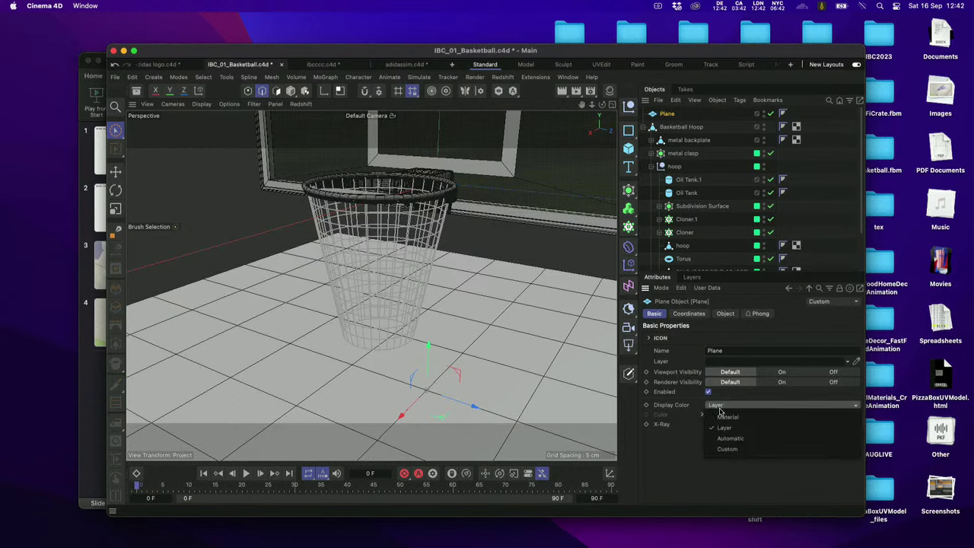
{"action": "left_click", "coordinate": [728, 449]}
{"action": "left_click", "coordinate": [727, 414]}
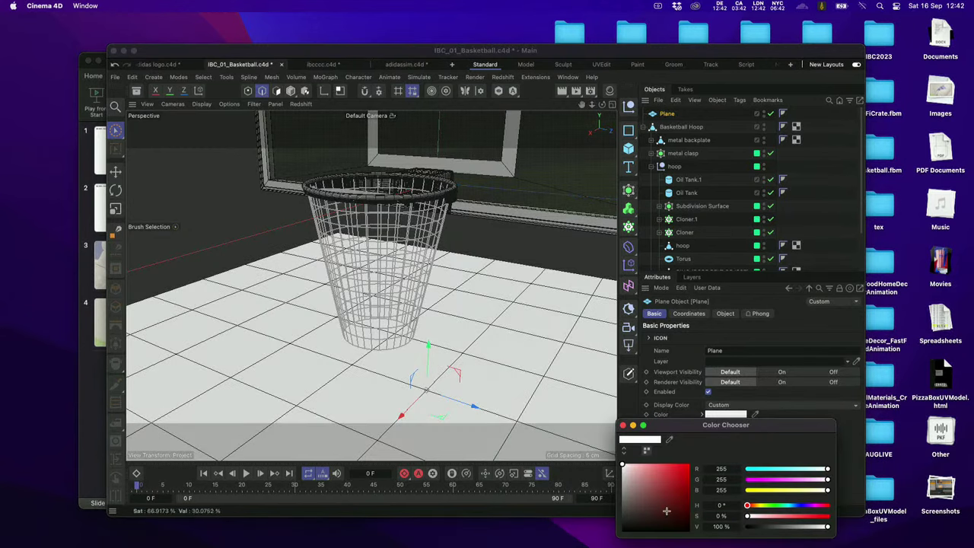
{"action": "left_click", "coordinate": [626, 518]}
{"action": "left_click", "coordinate": [623, 425]}
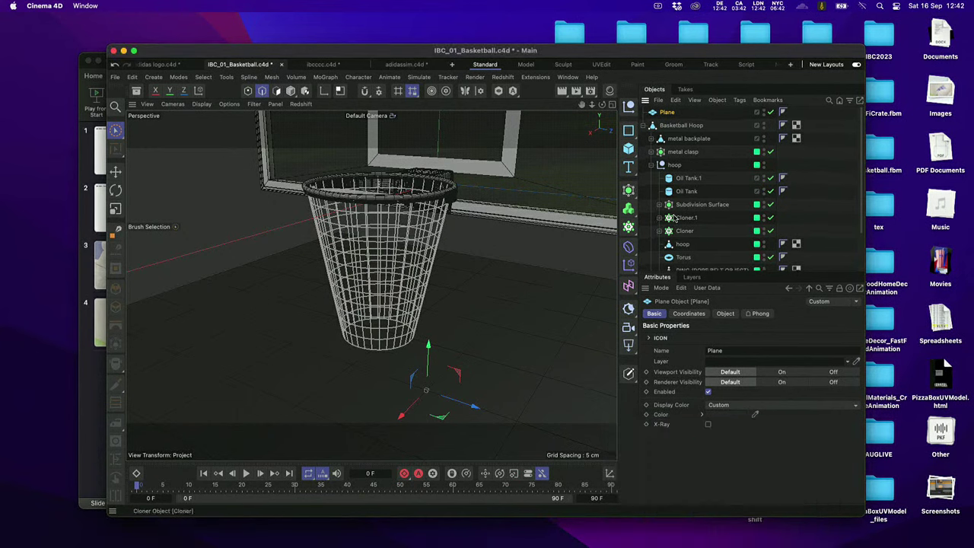
Add a Rope simulation tag to Cone.Spline.
{"action": "scroll", "coordinate": [702, 268], "scroll_direction": "down", "scroll_amount": 2}
{"action": "right_click", "coordinate": [689, 271]}
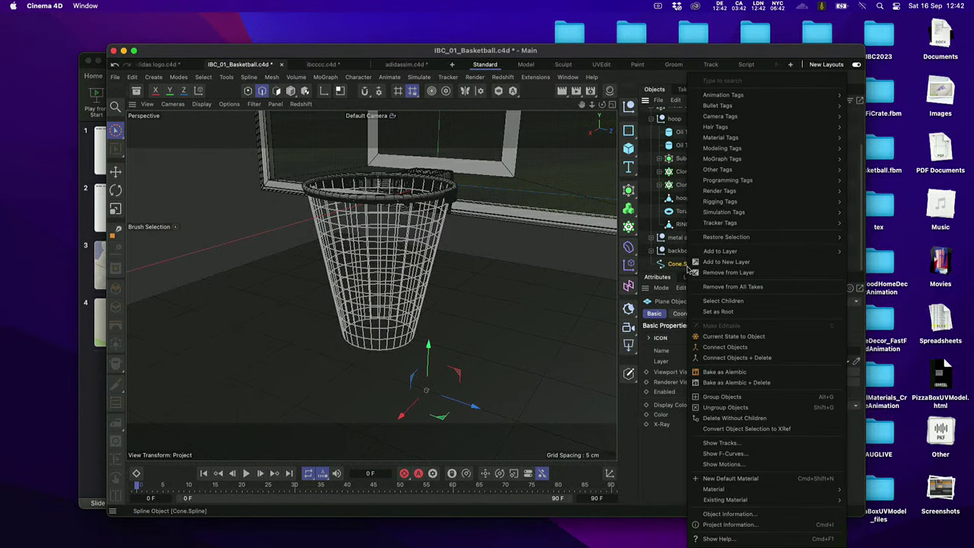
{"action": "type", "text": "rop"}
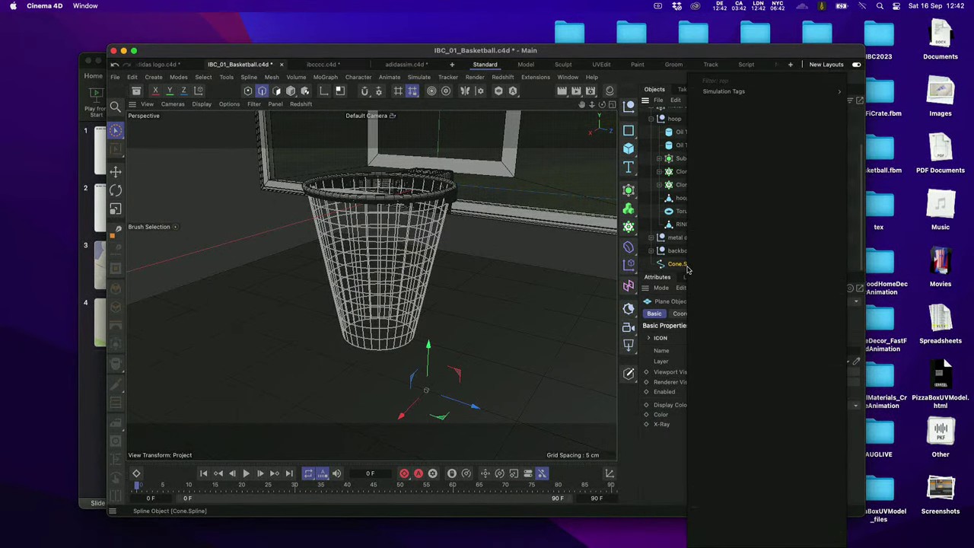
{"action": "mouse_move", "coordinate": [711, 90]}
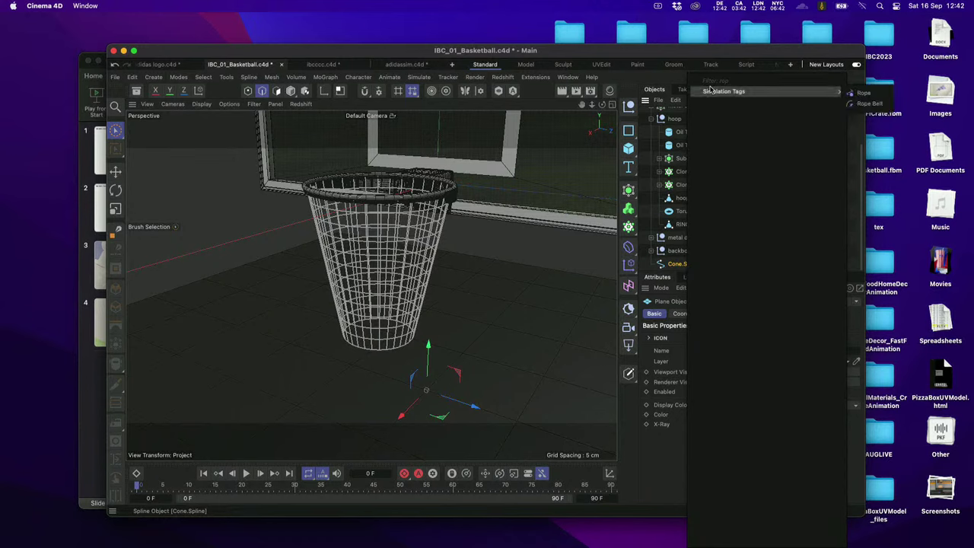
{"action": "left_click", "coordinate": [864, 92]}
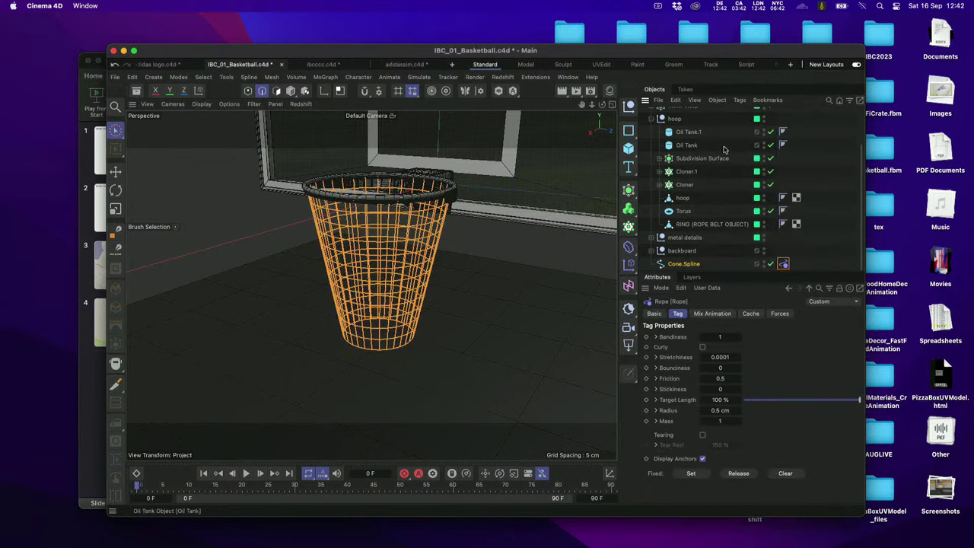
Add a Collider simulation tag to the floor plane and play the simulation to test the rope net.
{"action": "scroll", "coordinate": [672, 152], "scroll_direction": "up", "scroll_amount": 3}
{"action": "right_click", "coordinate": [673, 118]}
{"action": "type", "text": "coll"}
{"action": "mouse_move", "coordinate": [822, 112]}
{"action": "left_click", "coordinate": [853, 115]}
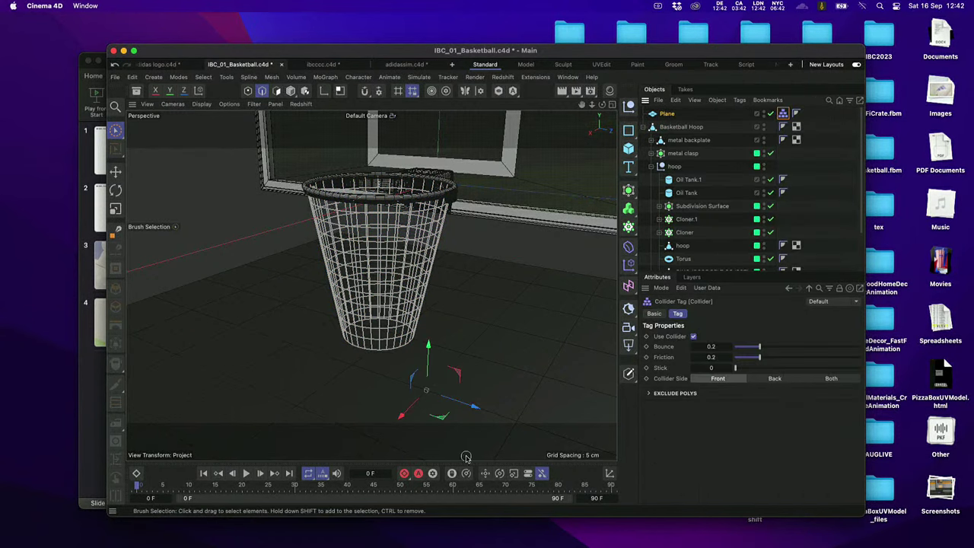
{"action": "left_click", "coordinate": [248, 473]}
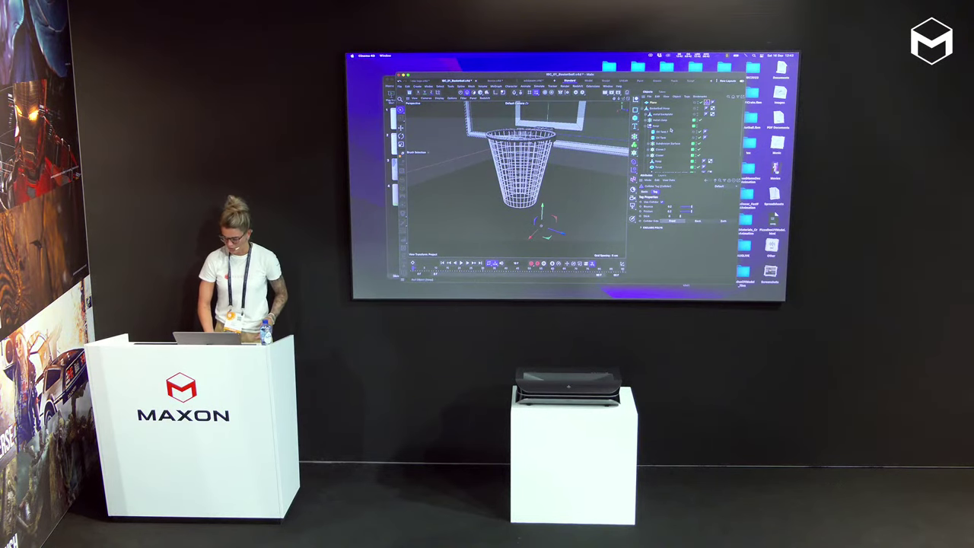
Add a Connector simulation tag to Cone.Spline.
{"action": "scroll", "coordinate": [670, 130], "scroll_direction": "down", "scroll_amount": 3}
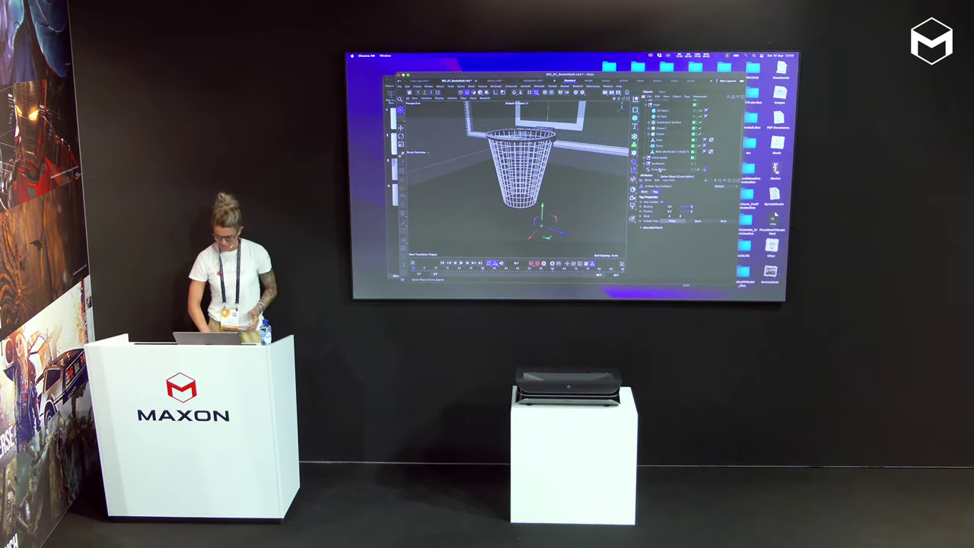
{"action": "right_click", "coordinate": [658, 169]}
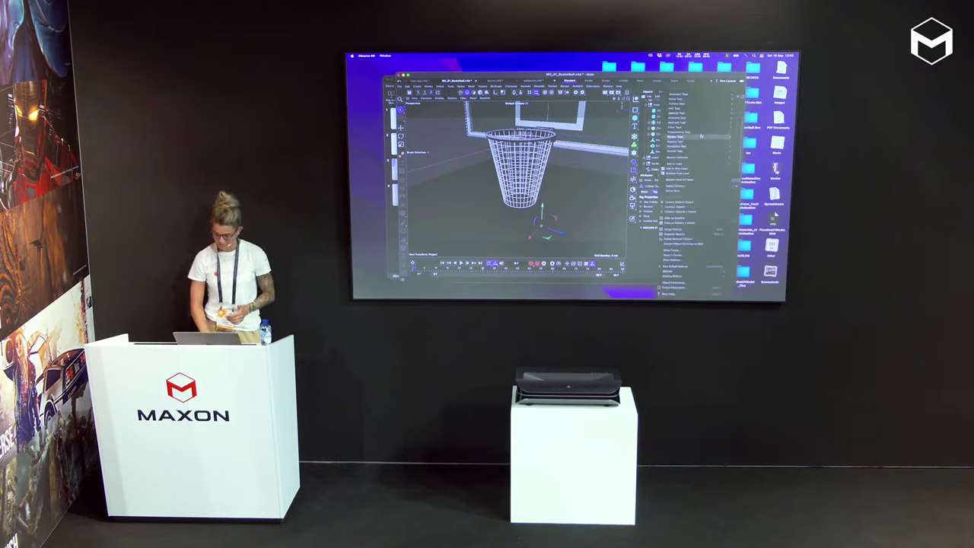
{"action": "mouse_move", "coordinate": [731, 212]}
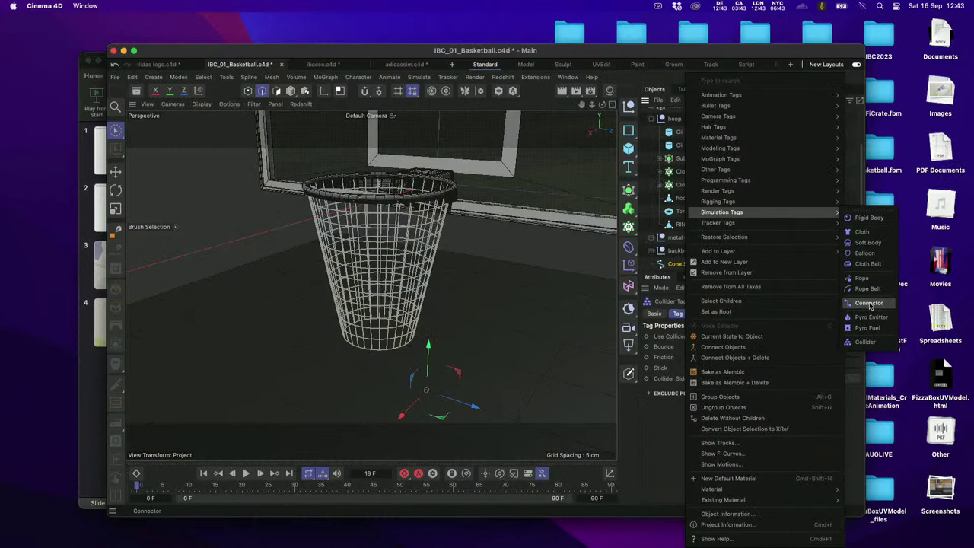
{"action": "left_click", "coordinate": [869, 304]}
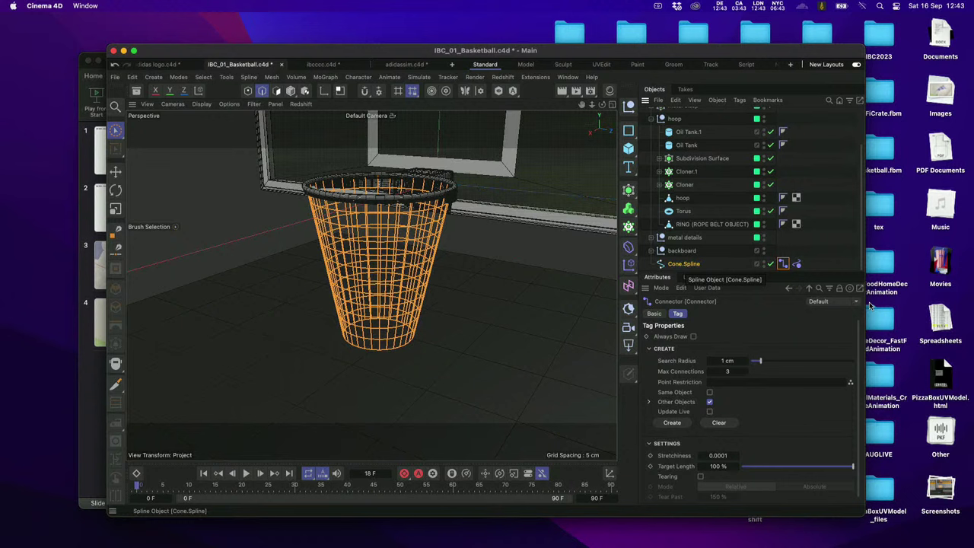
Give the Connector a 4 cm Search Radius and 4 Max Connections, enable Same Object and Update Live, disable Other Objects, and play the simulation.
{"action": "left_click", "coordinate": [730, 361]}
{"action": "type", "text": "4"}
{"action": "key", "text": "Return"}
{"action": "left_click", "coordinate": [727, 371]}
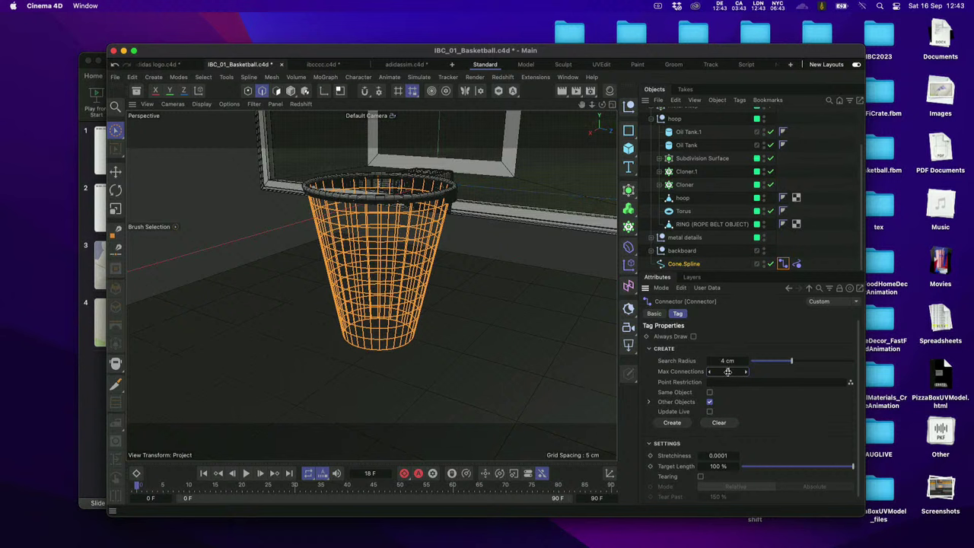
{"action": "type", "text": "4"}
{"action": "key", "text": "Return"}
{"action": "left_click", "coordinate": [710, 411]}
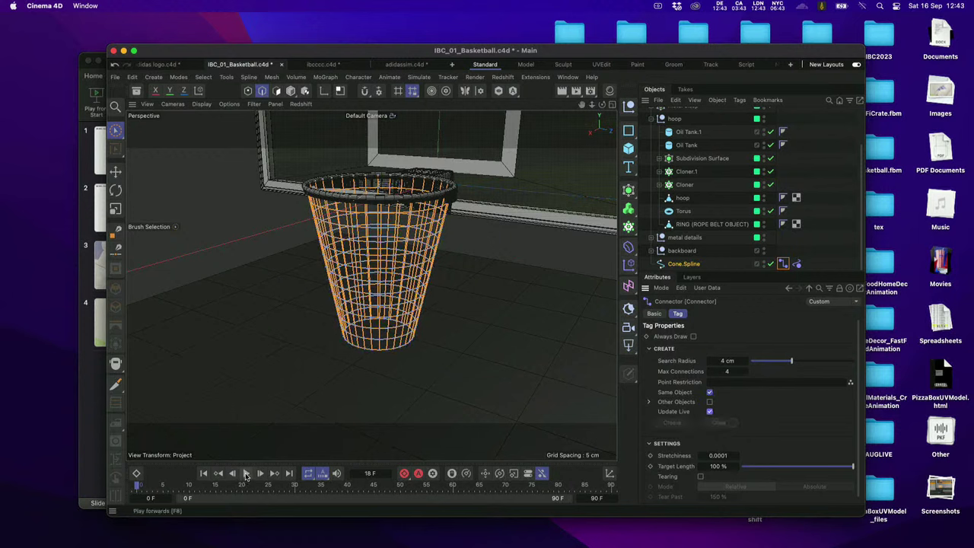
{"action": "left_click", "coordinate": [246, 474]}
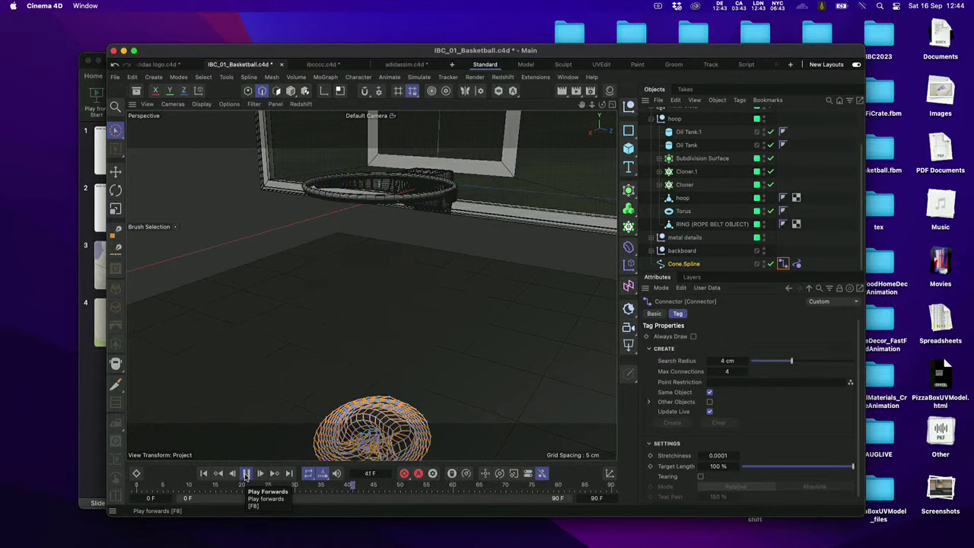
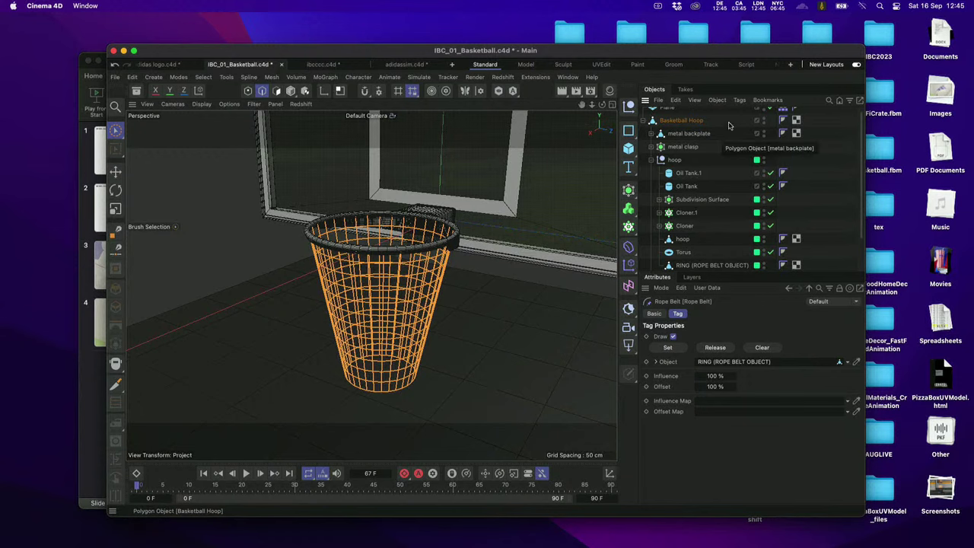
Hide the Basketball Hoop object and its children.
{"action": "left_click", "coordinate": [764, 120]}
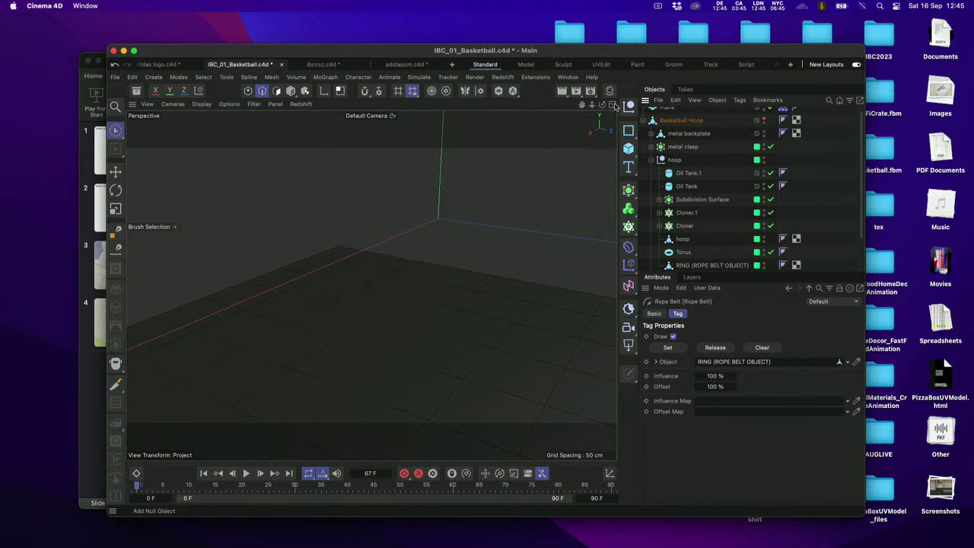
Unhide the Basketball Hoop and rectangle-select the top ring of points on Cone.Spline in the Front view.
{"action": "left_click", "coordinate": [614, 105]}
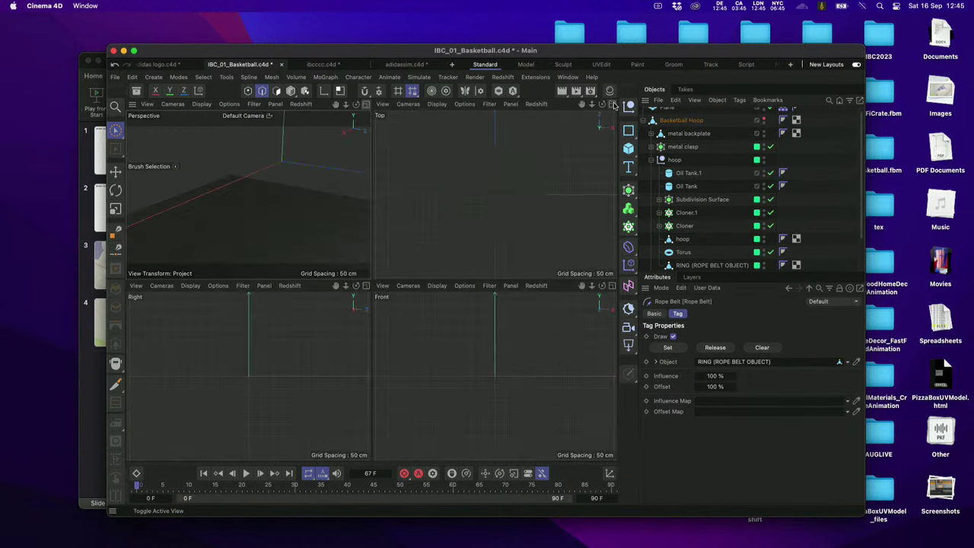
{"action": "left_click", "coordinate": [765, 120]}
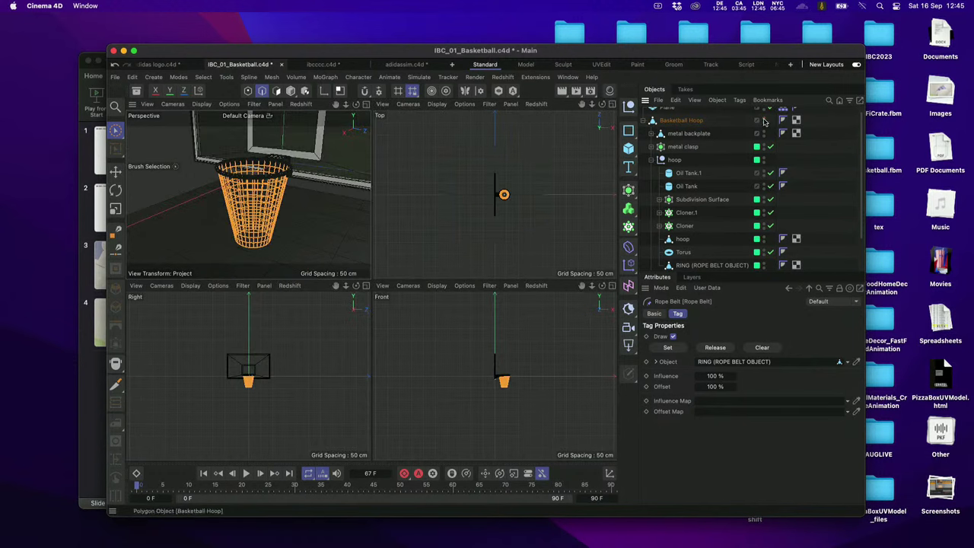
{"action": "scroll", "coordinate": [698, 228], "scroll_direction": "down", "scroll_amount": 2}
{"action": "left_click", "coordinate": [684, 264]}
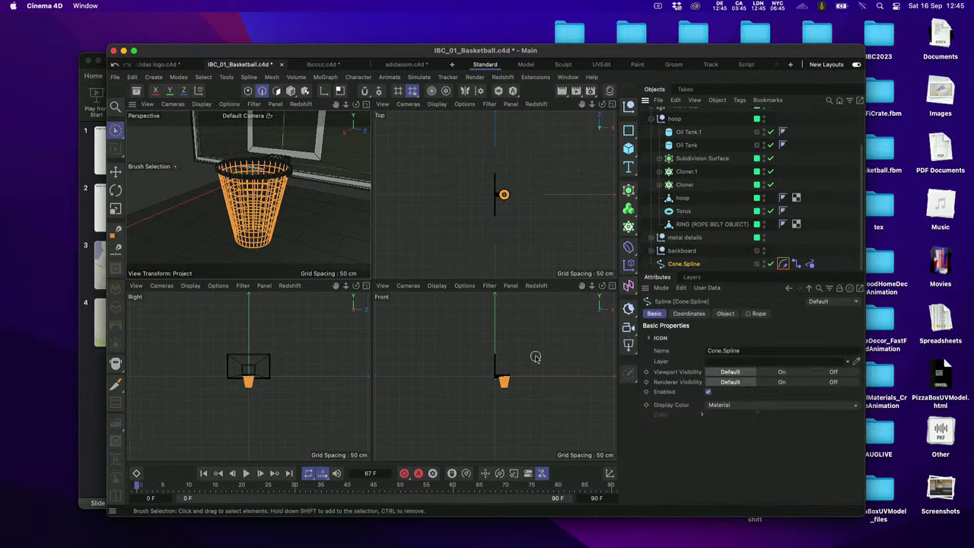
{"action": "scroll", "coordinate": [515, 393], "scroll_direction": "up", "scroll_amount": 10}
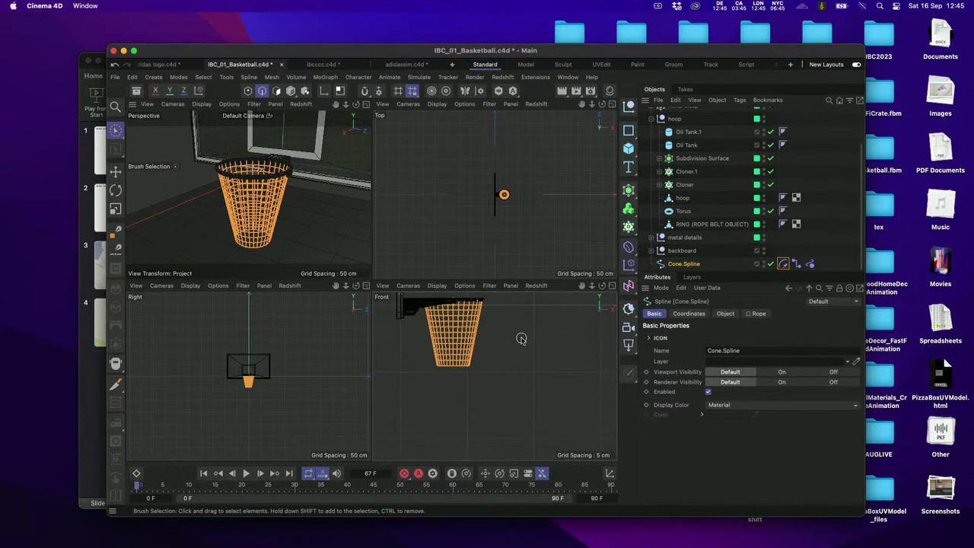
{"action": "scroll", "coordinate": [521, 338], "scroll_direction": "up", "scroll_amount": 3}
{"action": "scroll", "coordinate": [539, 364], "scroll_direction": "up", "scroll_amount": 5}
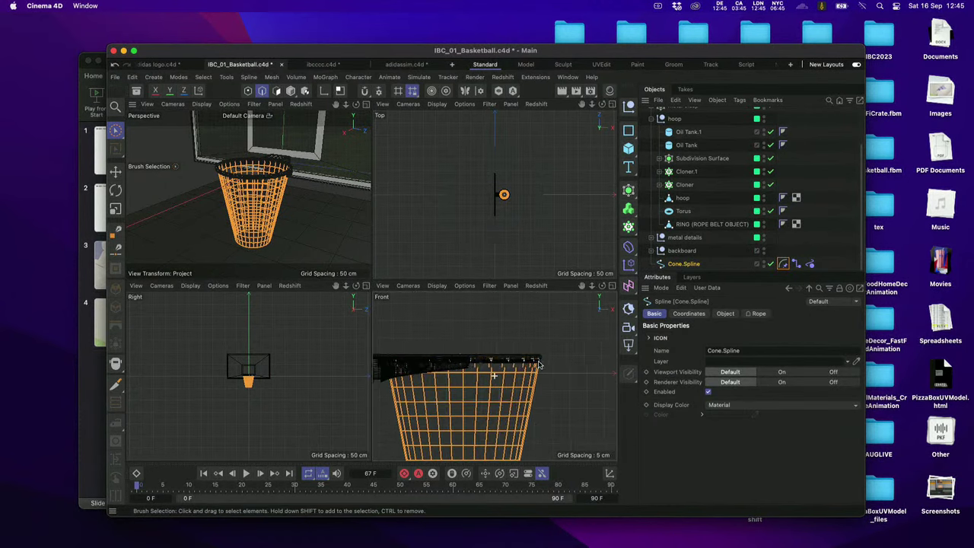
{"action": "scroll", "coordinate": [528, 358], "scroll_direction": "left", "scroll_amount": 3}
{"action": "left_click_drag", "start_coordinate": [118, 133], "coordinate": [152, 161]}
{"action": "left_click", "coordinate": [255, 90]}
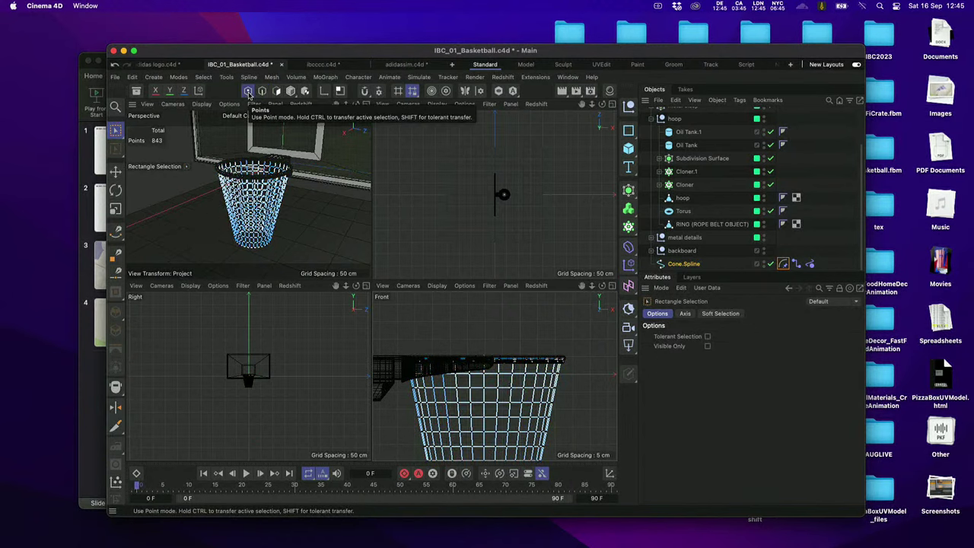
{"action": "left_click_drag", "start_coordinate": [593, 331], "coordinate": [388, 374]}
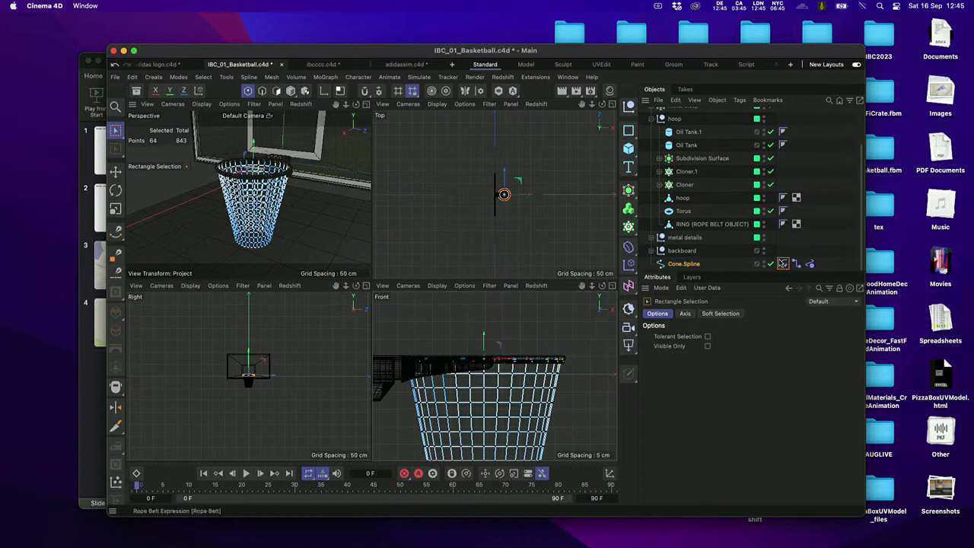
Set the selected points in the Rope Belt tag for RING (ROPE BELT OBJECT), and play the simulation to test the net's attachment.
{"action": "left_click", "coordinate": [783, 263]}
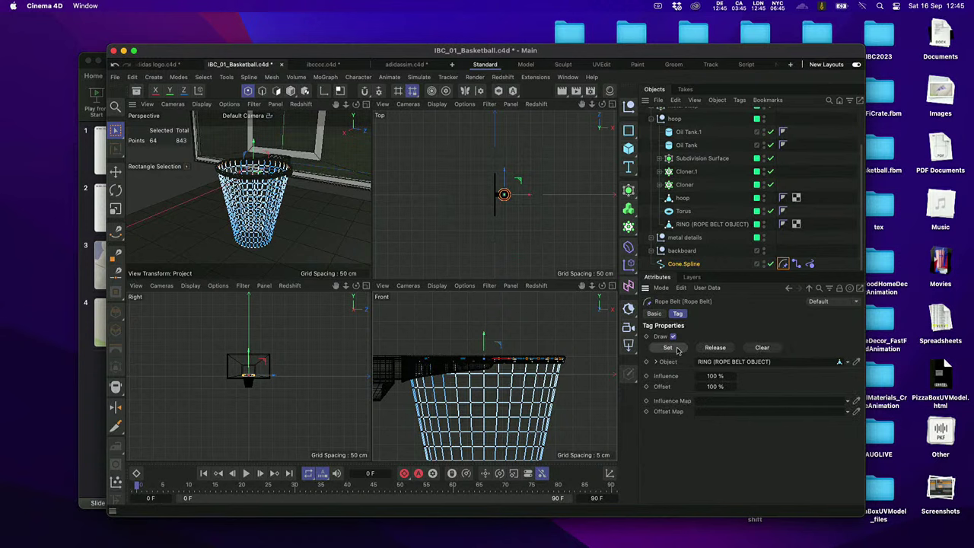
{"action": "left_click", "coordinate": [368, 105]}
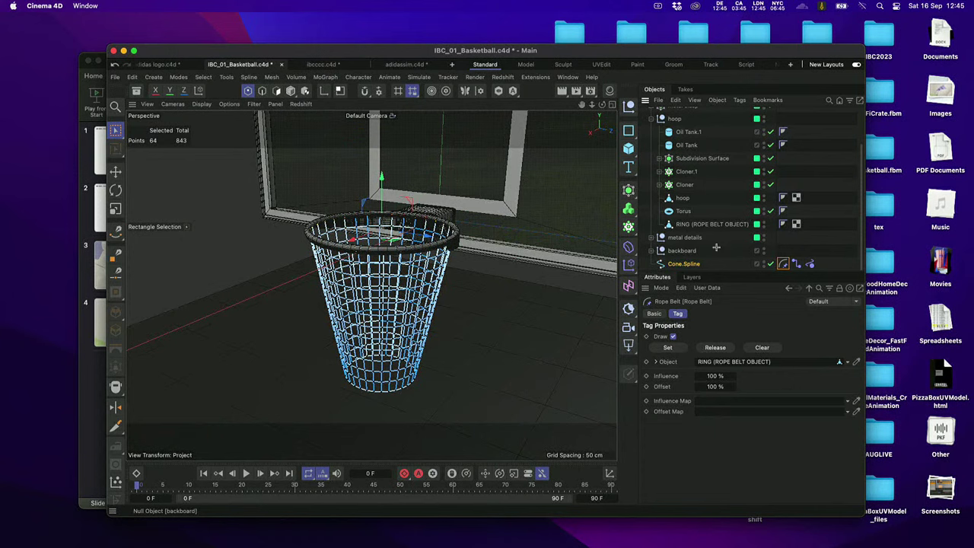
{"action": "left_click", "coordinate": [387, 437]}
{"action": "left_click", "coordinate": [245, 474]}
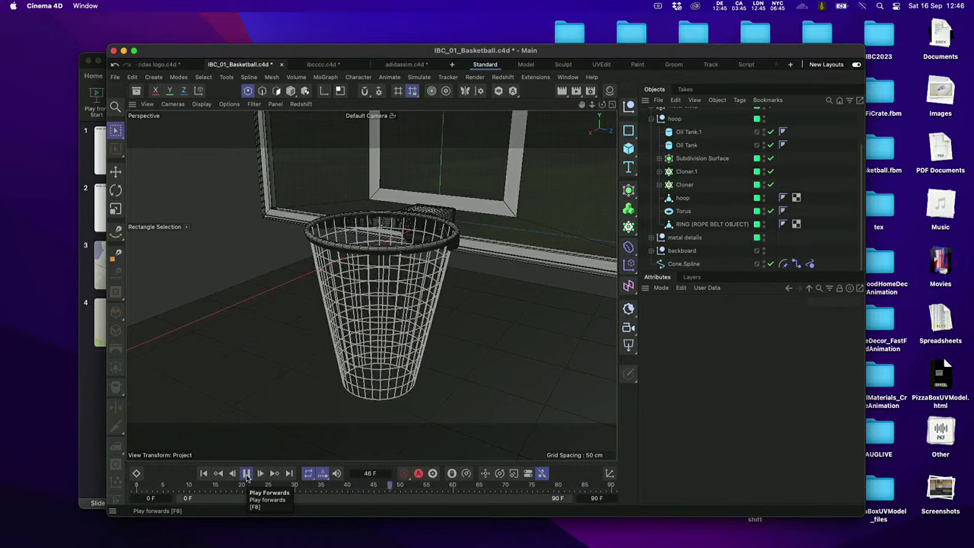
{"action": "left_click", "coordinate": [245, 473]}
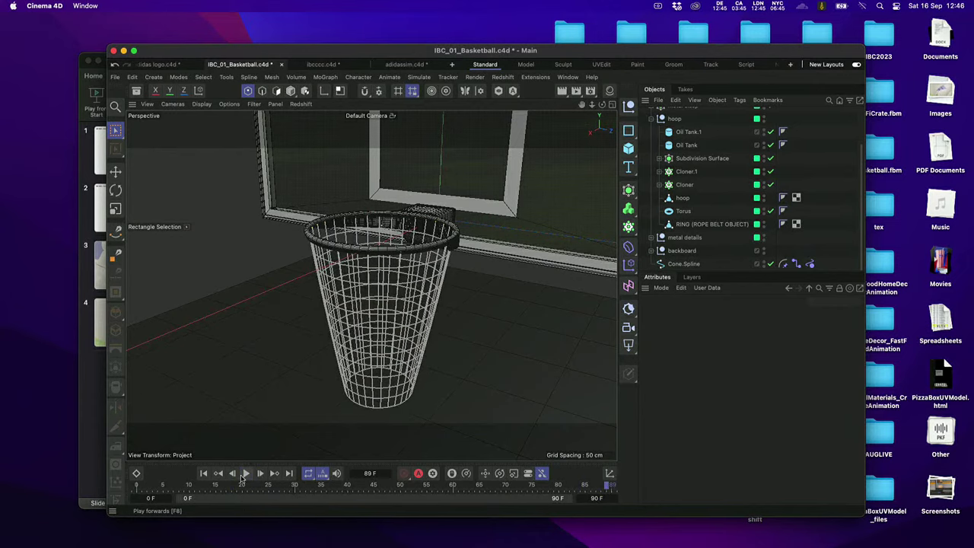
{"action": "left_click", "coordinate": [203, 473]}
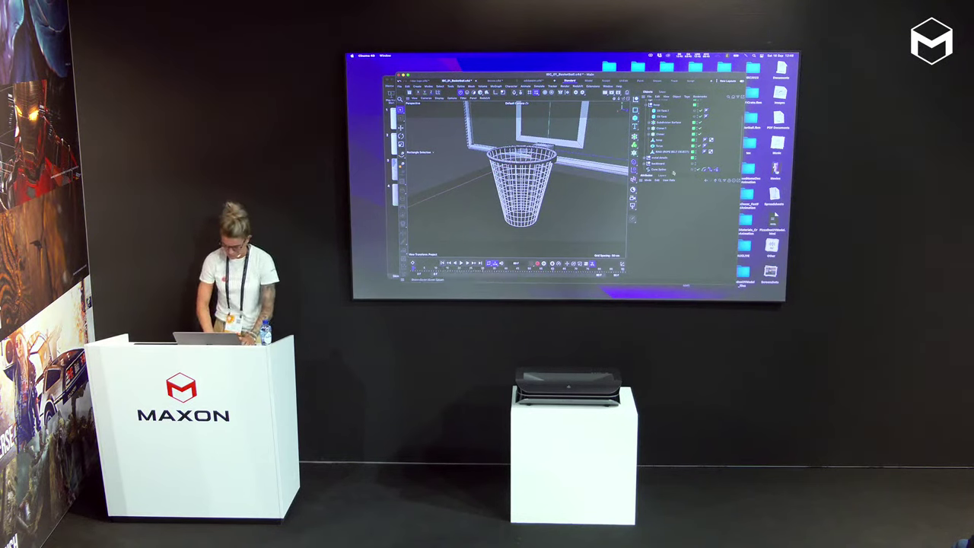
Switch to Brush Selection and add a Sphere primitive to the scene.
{"action": "left_click", "coordinate": [410, 111]}
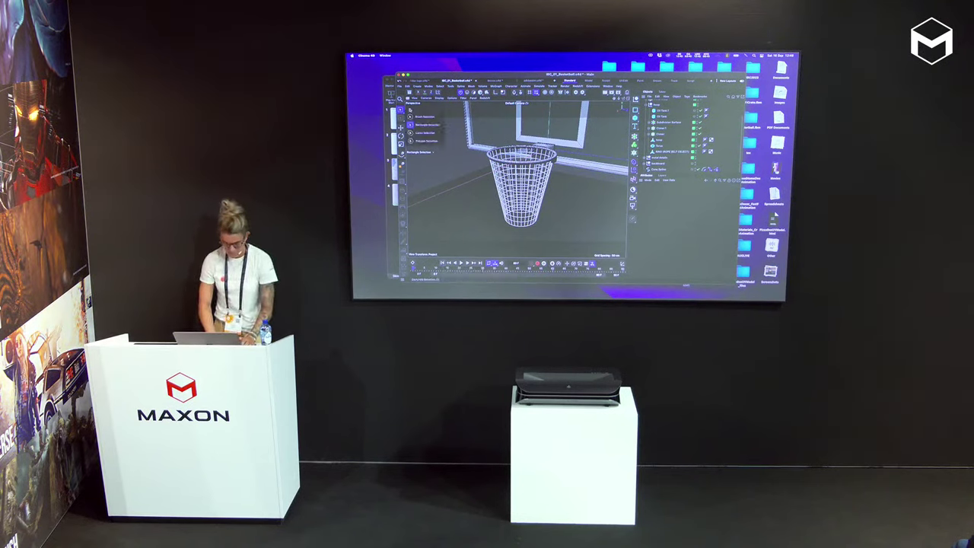
{"action": "left_click", "coordinate": [425, 131]}
{"action": "left_click", "coordinate": [654, 103]}
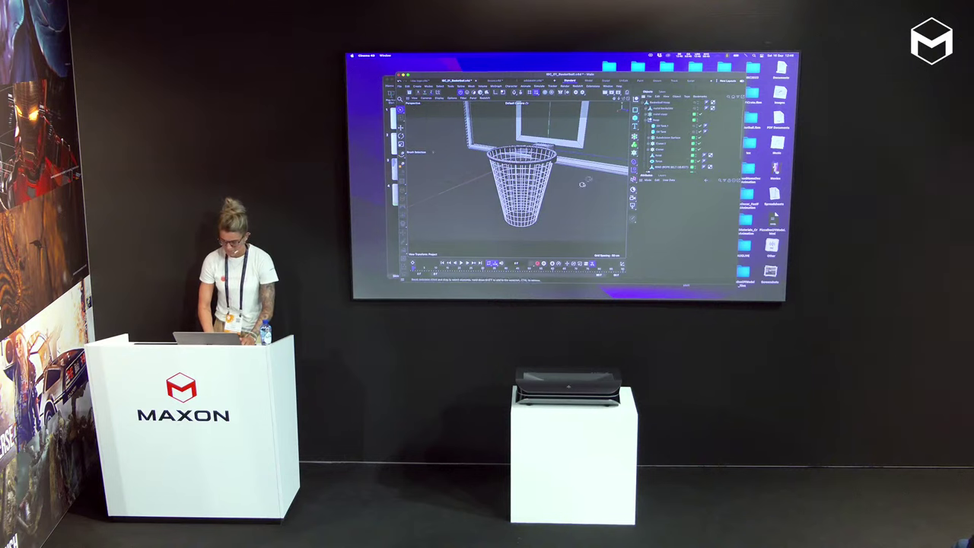
{"action": "left_click", "coordinate": [647, 103]}
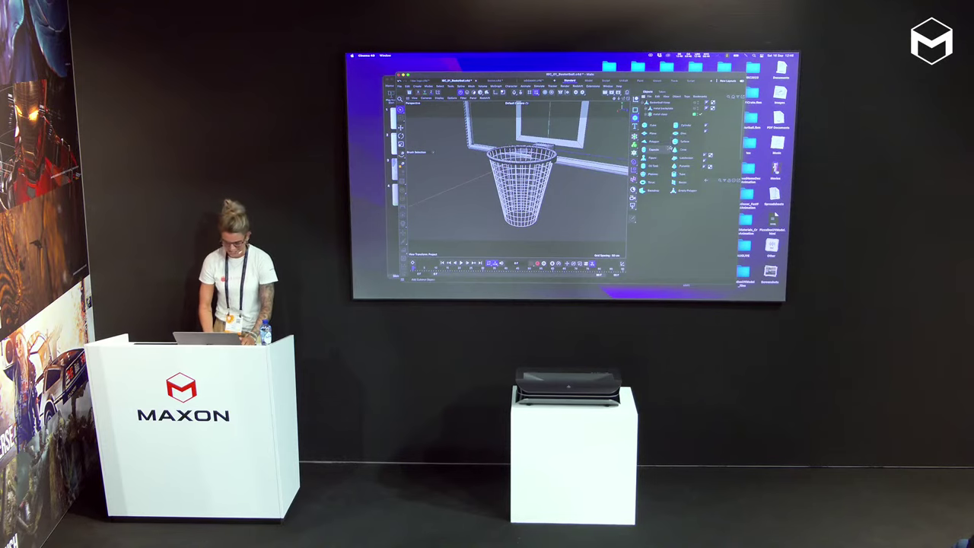
{"action": "left_click", "coordinate": [682, 141]}
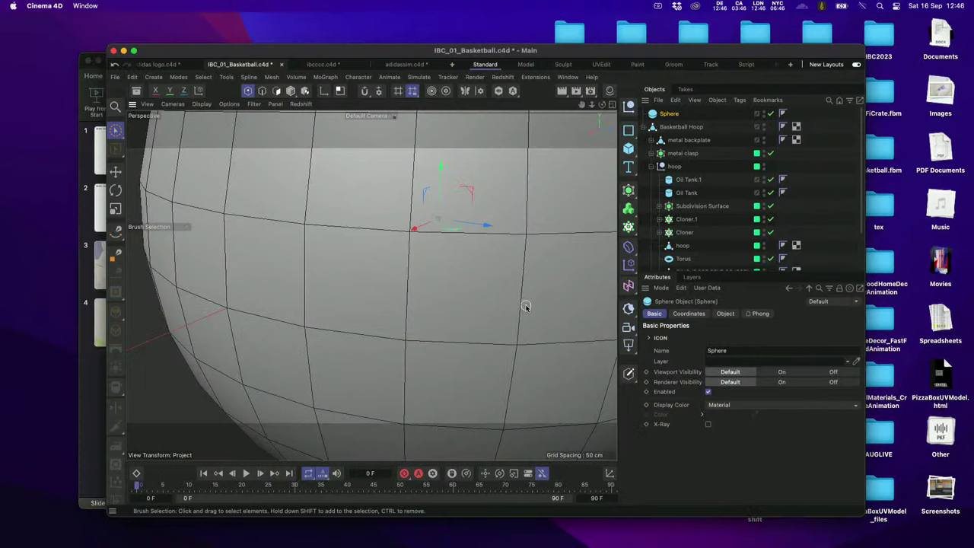
Scale the Sphere down to roughly half its original size.
{"action": "scroll", "coordinate": [522, 300], "scroll_direction": "down", "scroll_amount": 5}
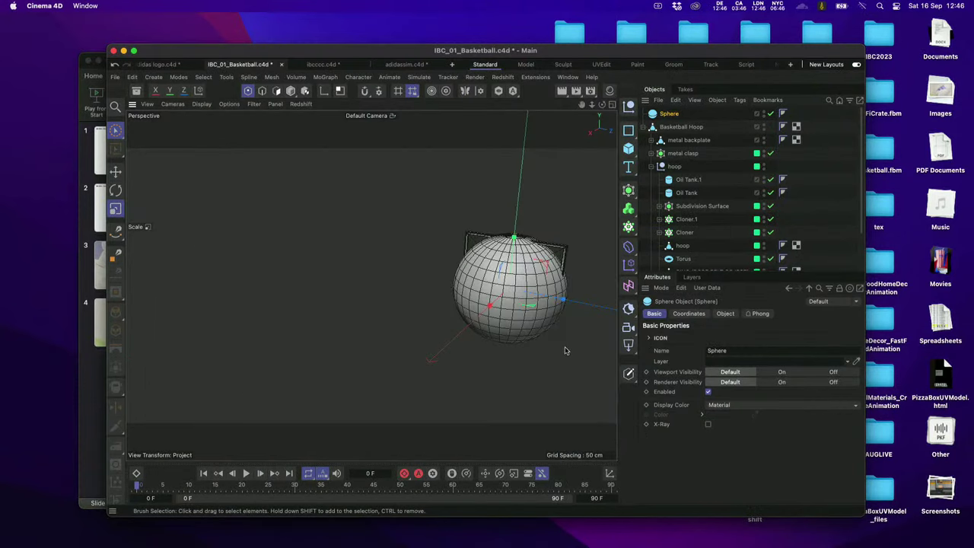
{"action": "mouse_move", "coordinate": [565, 350]}
{"action": "left_mouse_down"}
{"action": "mouse_move", "coordinate": [398, 352]}
{"action": "mouse_move", "coordinate": [507, 353]}
{"action": "left_mouse_up"}
{"action": "key", "text": "space"}
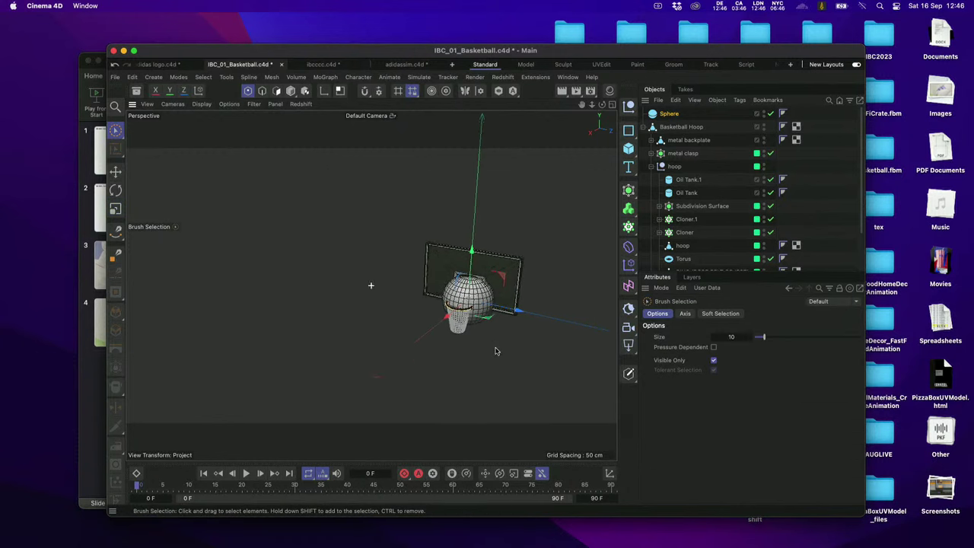
{"action": "scroll", "coordinate": [495, 349], "scroll_direction": "up", "scroll_amount": 5}
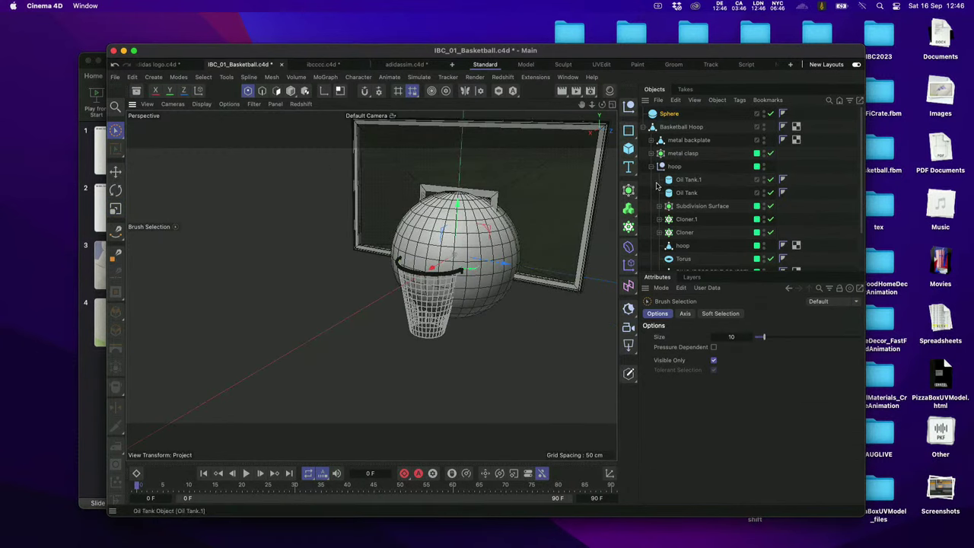
Nest the Sphere under the Torus to centre it on the hoop, and raise it above the rim at basketball size.
{"action": "left_click_drag", "start_coordinate": [746, 271], "coordinate": [738, 313]}
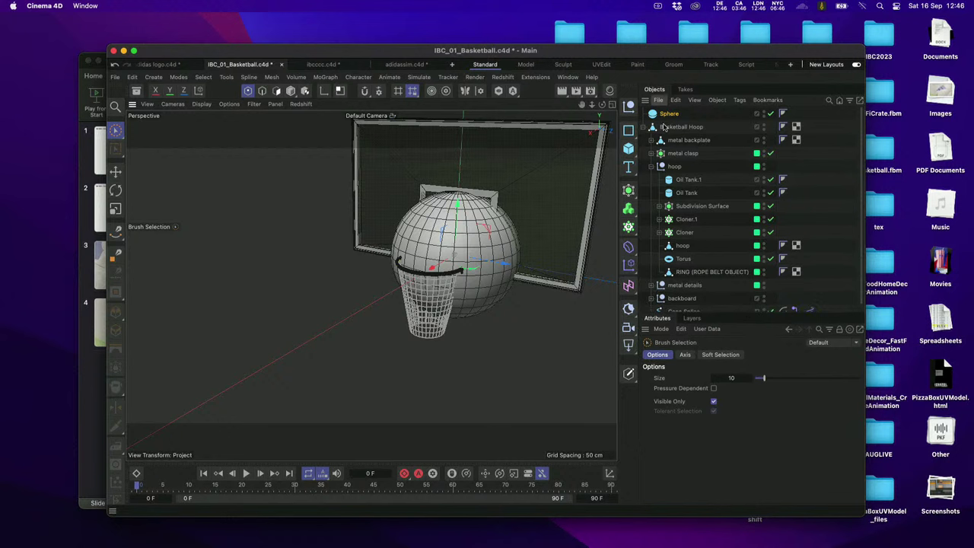
{"action": "left_click_drag", "start_coordinate": [669, 116], "coordinate": [683, 261]}
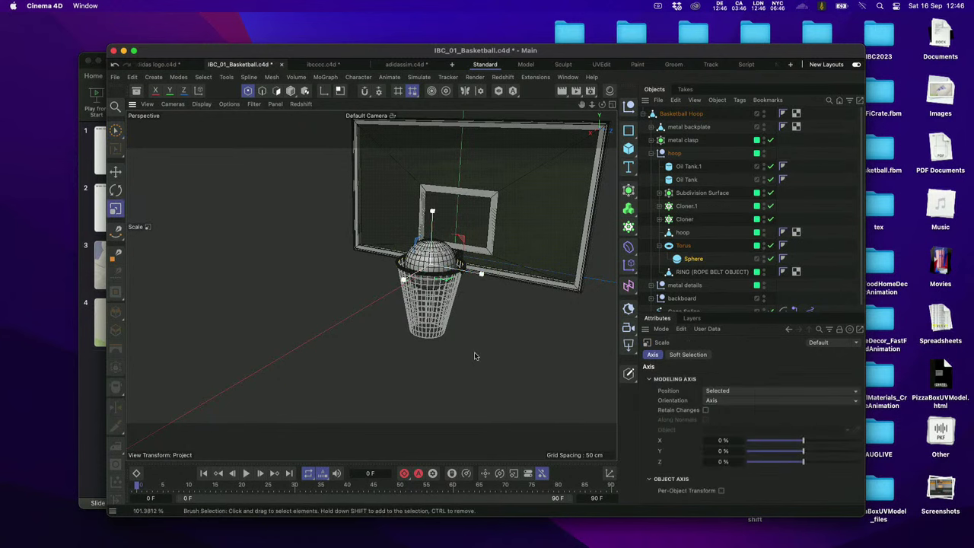
{"action": "left_click_drag", "start_coordinate": [434, 214], "coordinate": [434, 143]}
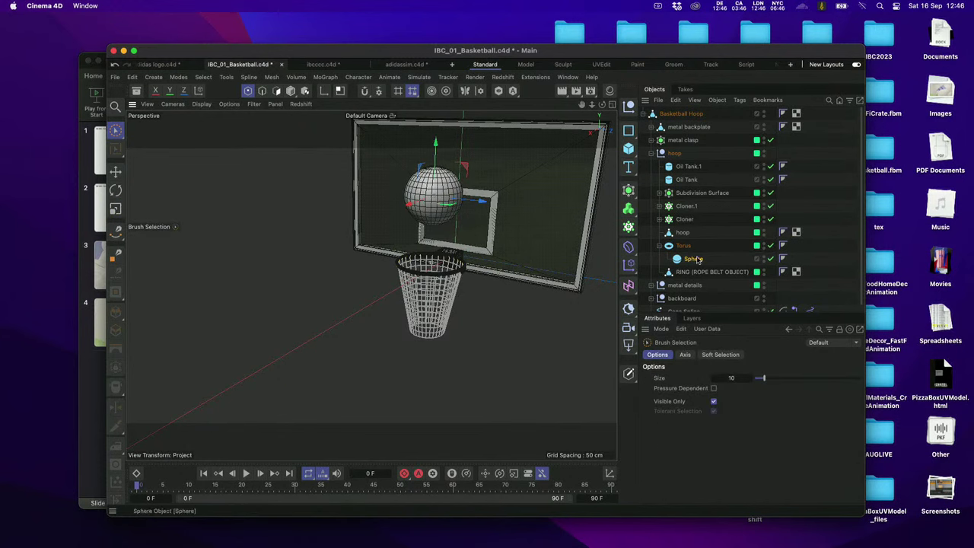
Move the Sphere back to the top level of the hierarchy and add a Rigid Body simulation tag to it.
{"action": "left_click", "coordinate": [647, 128]}
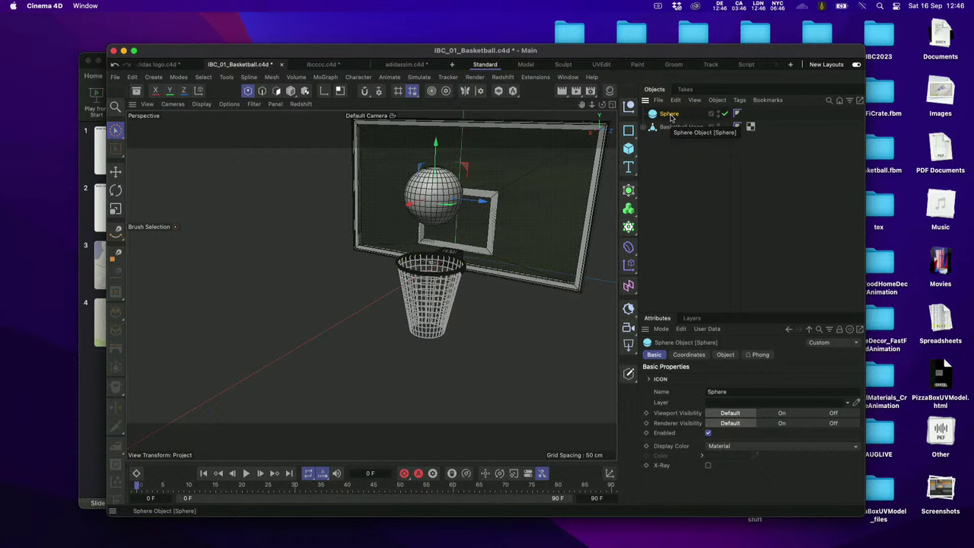
{"action": "right_click", "coordinate": [670, 117]}
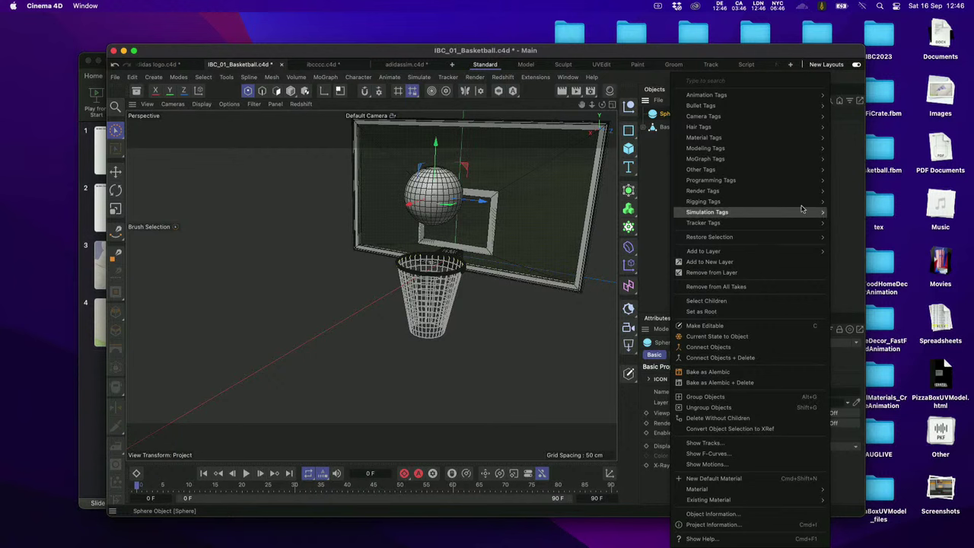
{"action": "mouse_move", "coordinate": [803, 213]}
{"action": "left_click", "coordinate": [851, 217]}
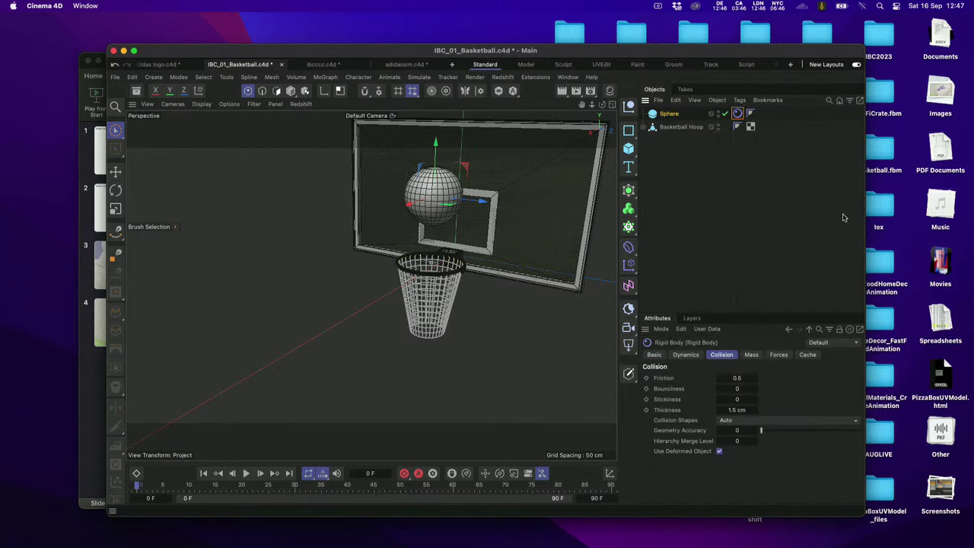
Play the simulation to test the ball dropping toward the hoop, and rewind to frame 0.
{"action": "left_click", "coordinate": [714, 185]}
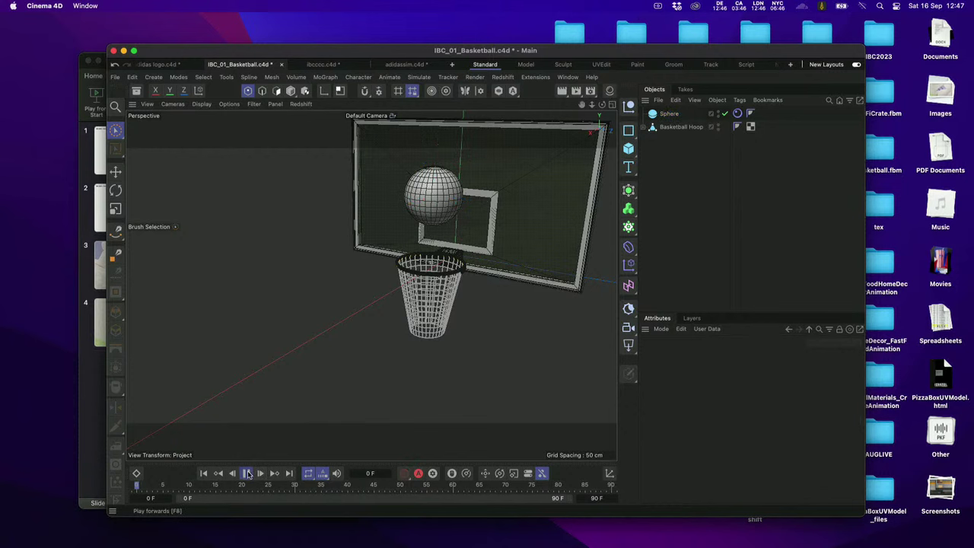
{"action": "left_click", "coordinate": [247, 474]}
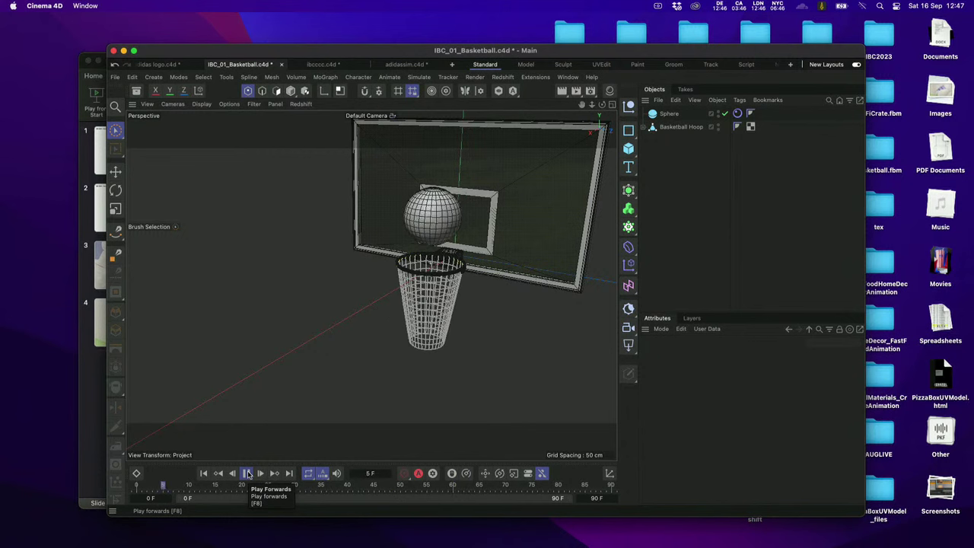
{"action": "left_click", "coordinate": [248, 474]}
{"action": "left_click", "coordinate": [203, 474]}
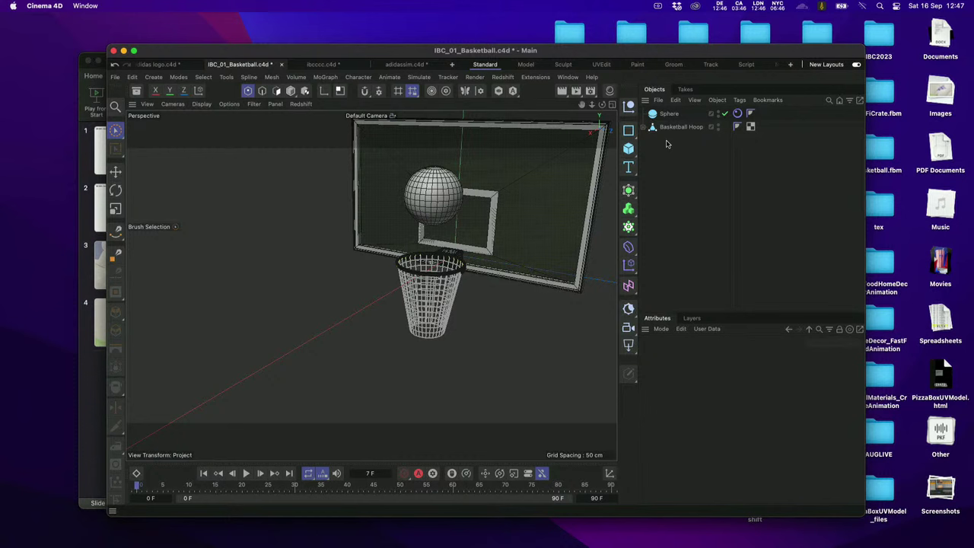
Open the Rope tag settings of Cone.Spline and play the simulation of the ball falling through the net.
{"action": "left_click", "coordinate": [645, 128]}
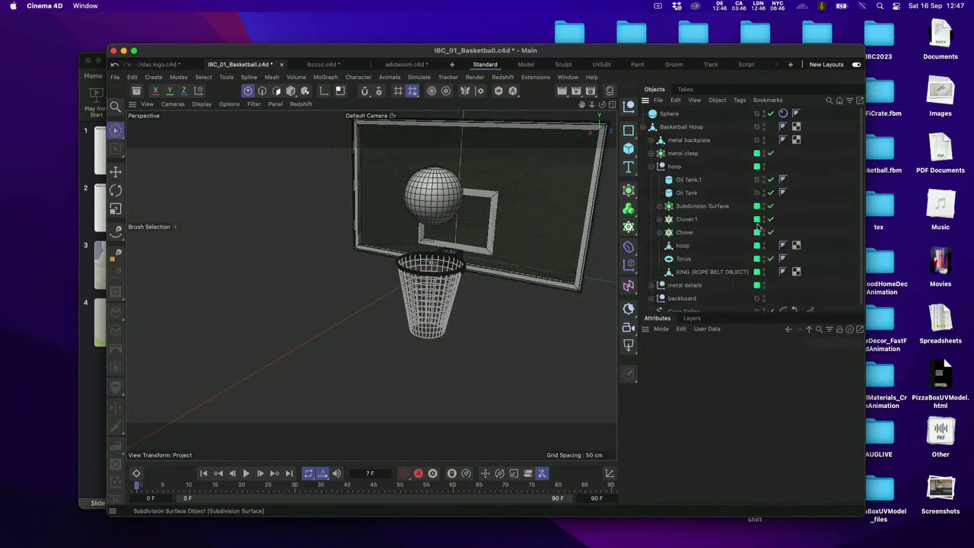
{"action": "scroll", "coordinate": [834, 265], "scroll_direction": "down", "scroll_amount": 1}
{"action": "left_click", "coordinate": [811, 306]}
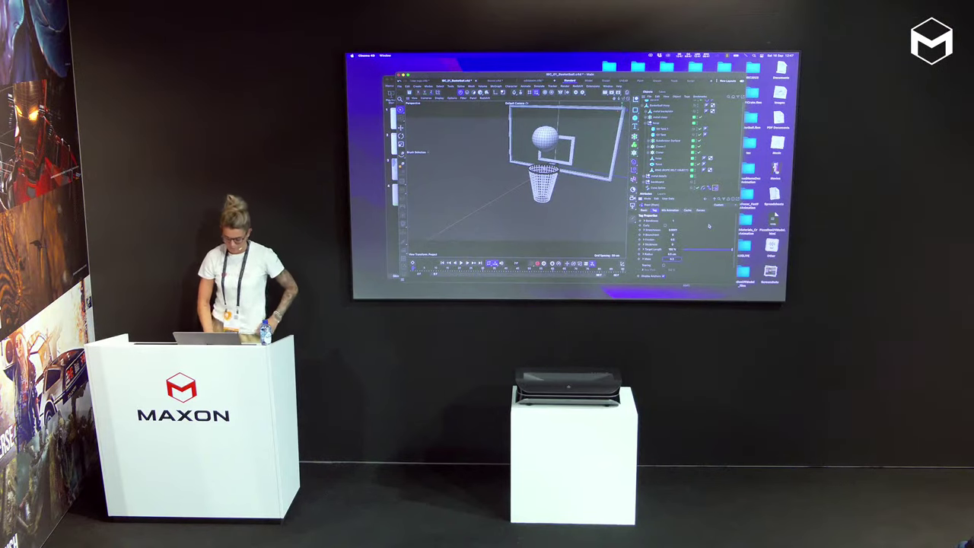
{"action": "left_click", "coordinate": [246, 472]}
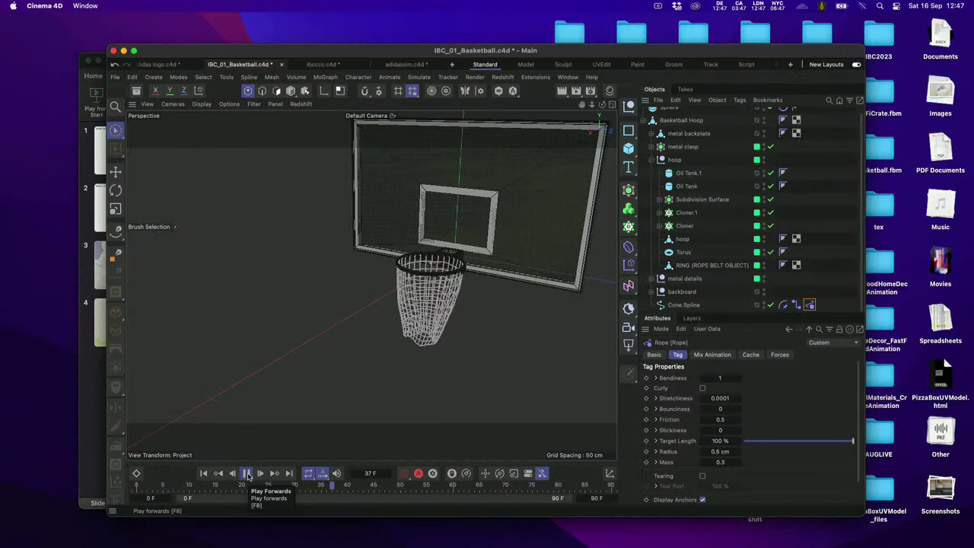
{"action": "left_click", "coordinate": [307, 473]}
{"action": "key", "text": "space"}
Replay the ball drop from frame 0 with a close view of the net, and rewind to the start.
{"action": "scroll", "coordinate": [463, 295], "scroll_direction": "up", "scroll_amount": 3}
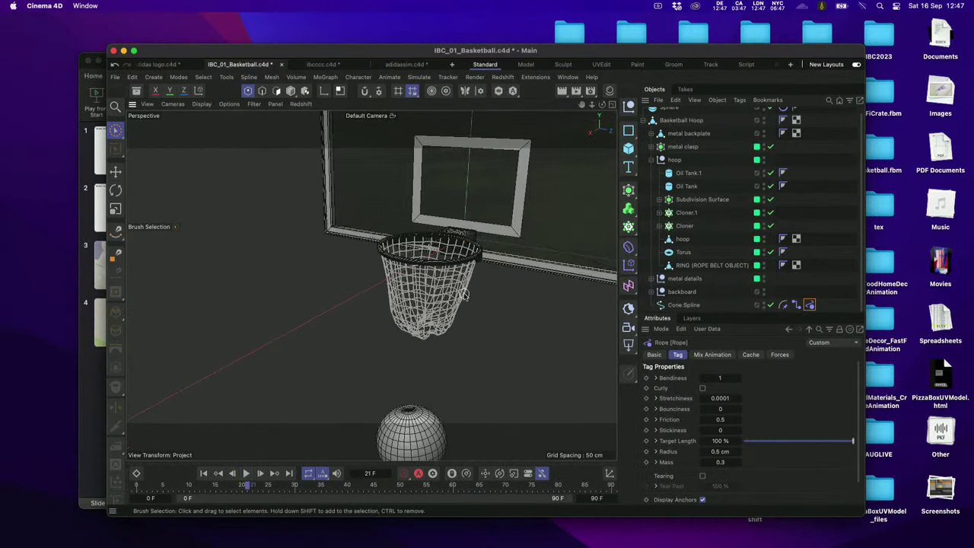
{"action": "left_click", "coordinate": [207, 473]}
{"action": "left_click_drag", "start_coordinate": [487, 300], "coordinate": [456, 308], "text": "alt"}
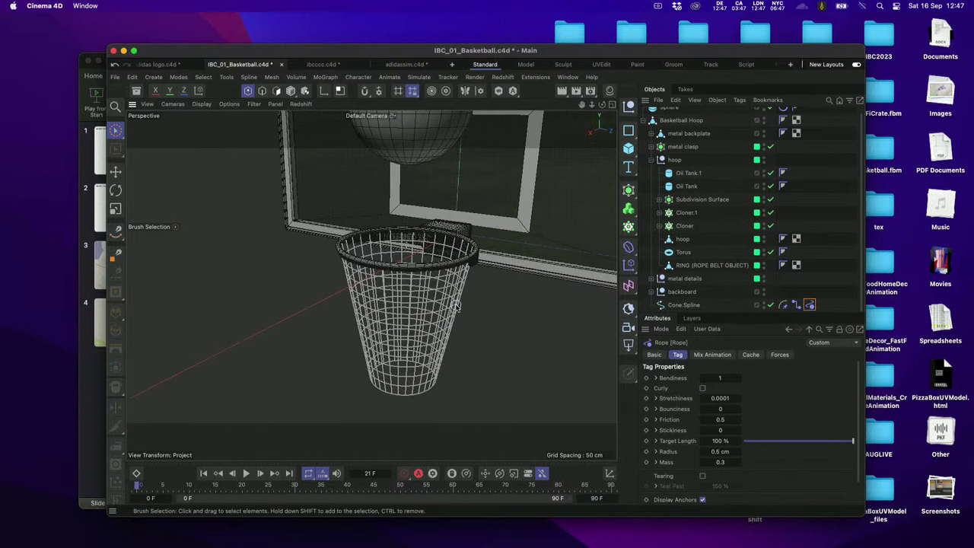
{"action": "left_click", "coordinate": [245, 473]}
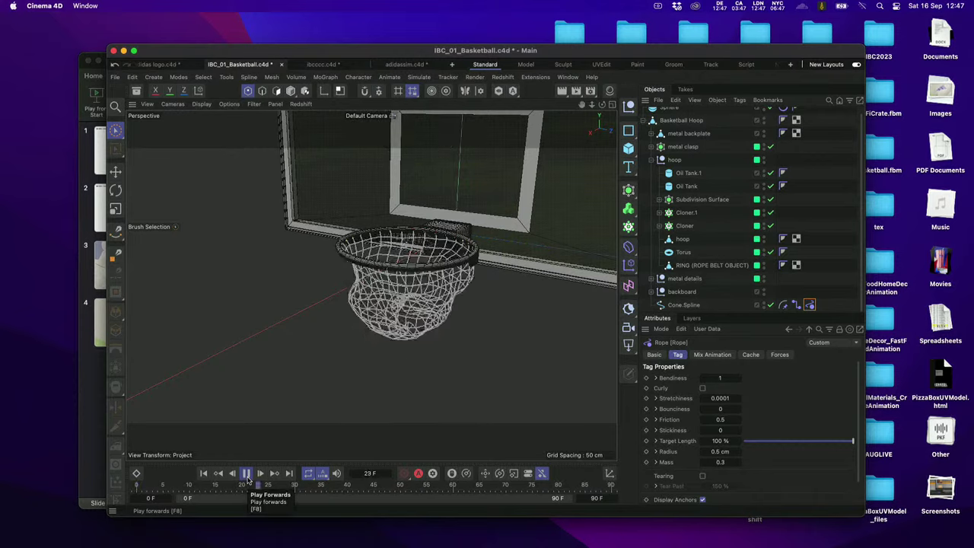
{"action": "left_click", "coordinate": [201, 475]}
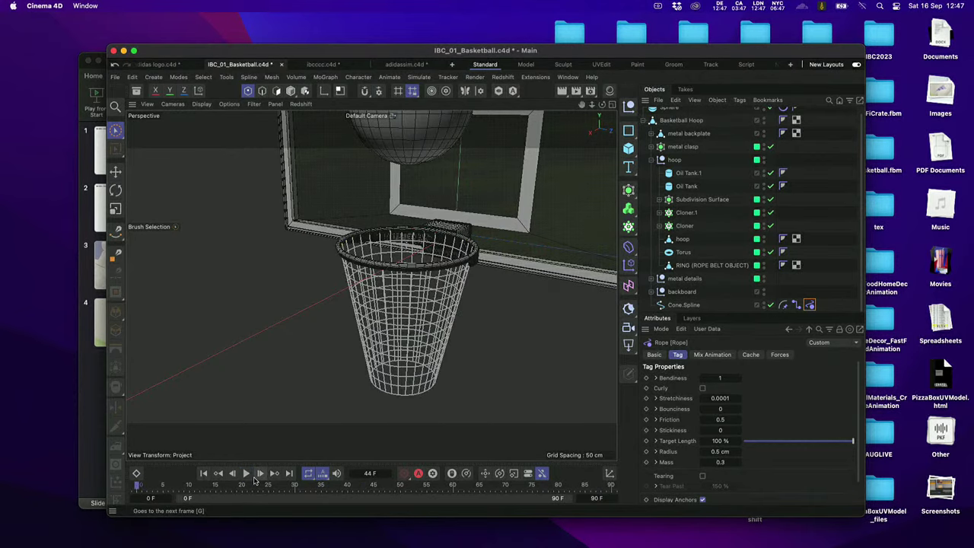
Play the ball drop simulation once more, and place Cone.Spline inside a new Sweep generator.
{"action": "left_click", "coordinate": [246, 474]}
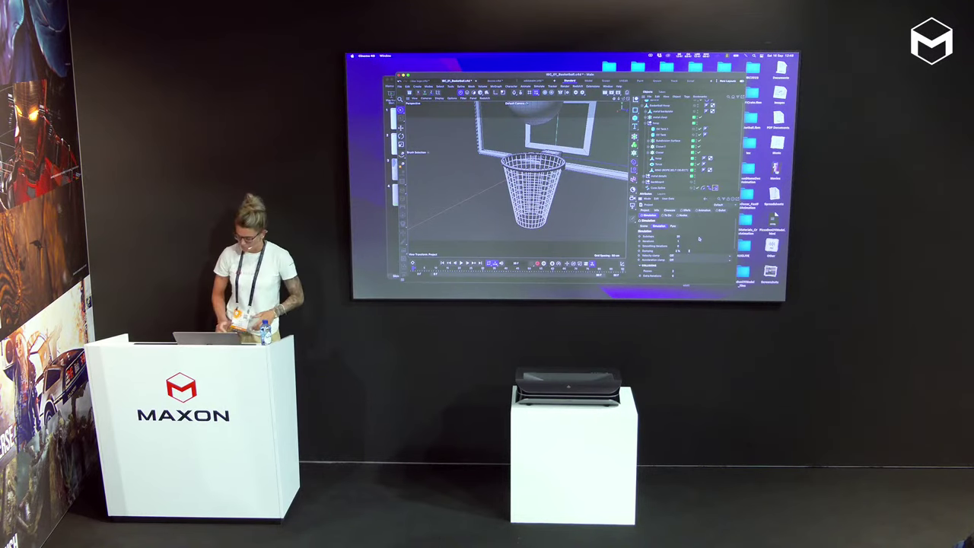
{"action": "left_click", "coordinate": [659, 184]}
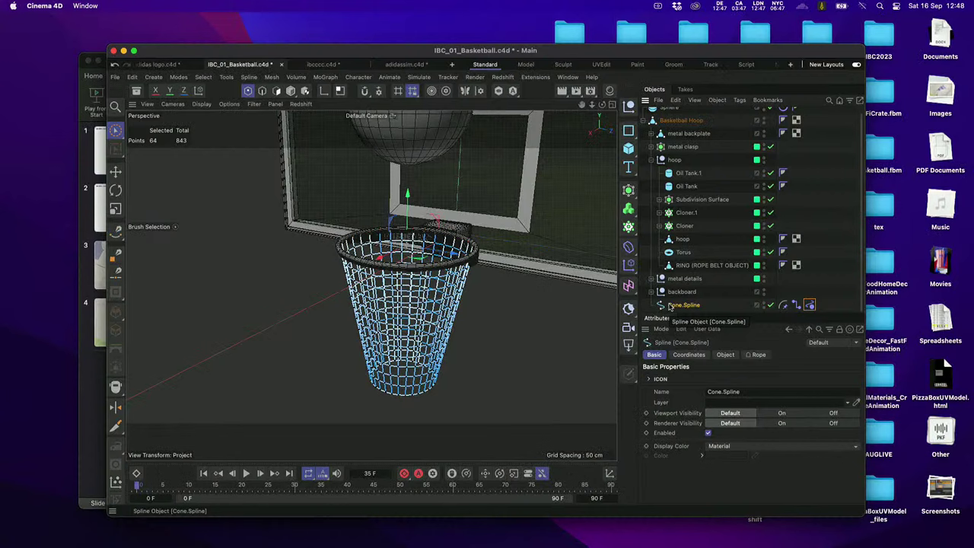
{"action": "left_click", "coordinate": [629, 189]}
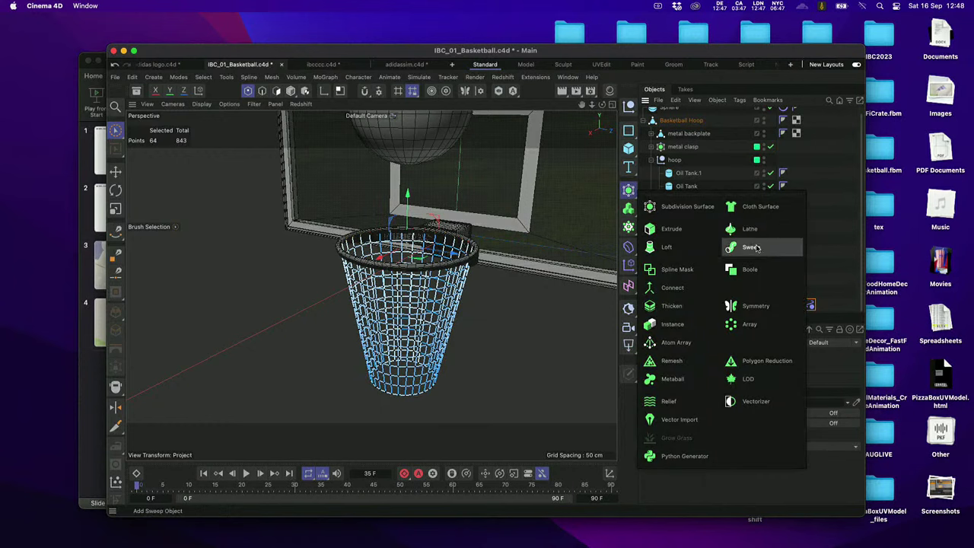
{"action": "left_click", "coordinate": [750, 248]}
{"action": "scroll", "coordinate": [715, 284], "scroll_direction": "down", "scroll_amount": 1}
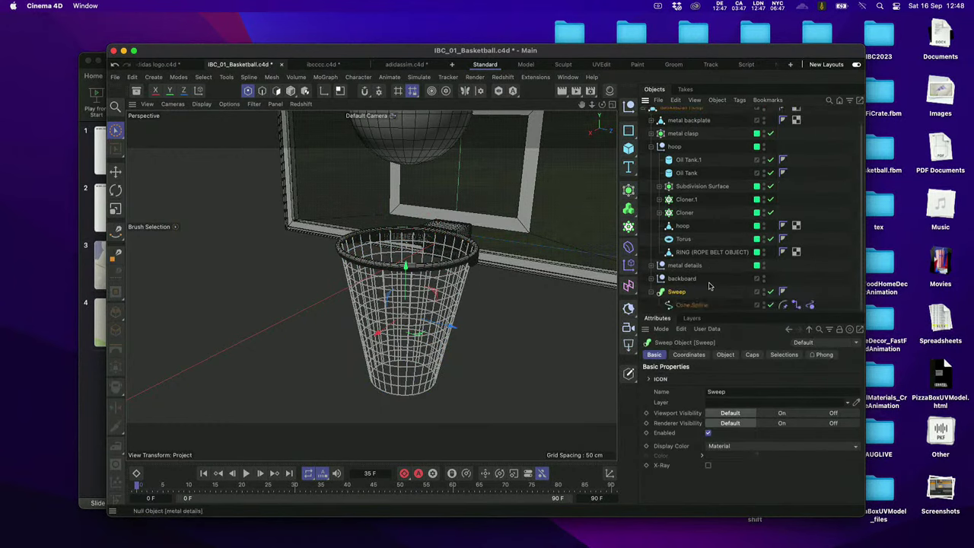
Add a Circle spline with a 0.1 cm radius and place it inside the Sweep above Cone.Spline as its profile.
{"action": "left_click", "coordinate": [629, 136]}
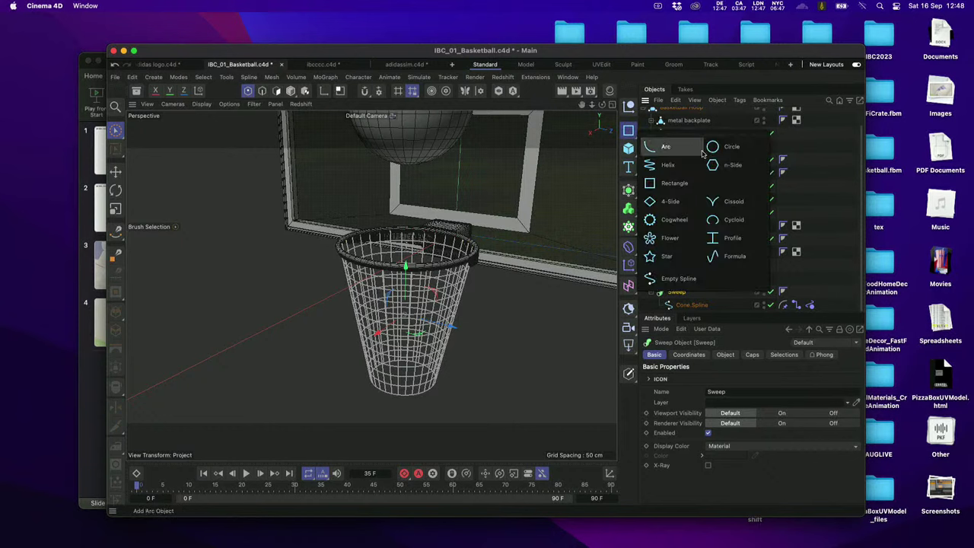
{"action": "left_click", "coordinate": [727, 146]}
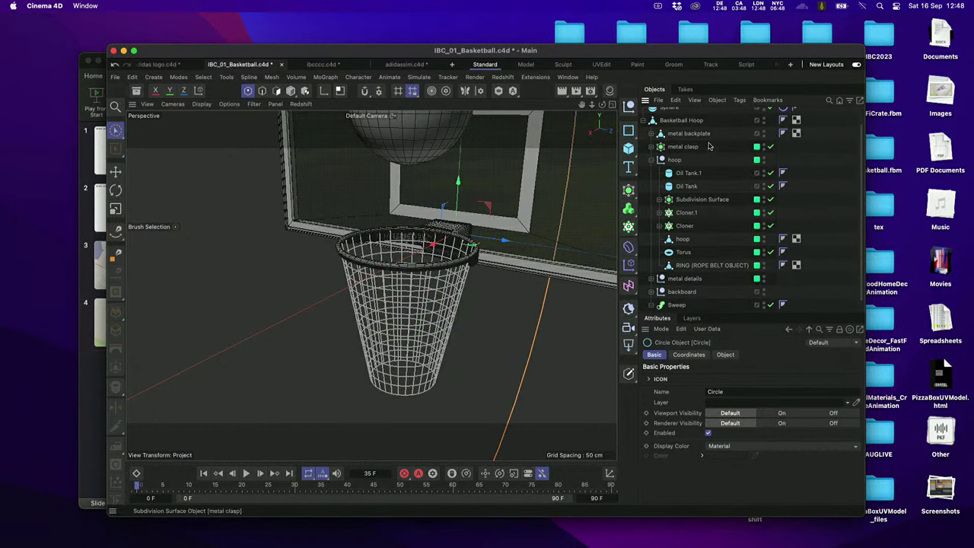
{"action": "left_click", "coordinate": [725, 355]}
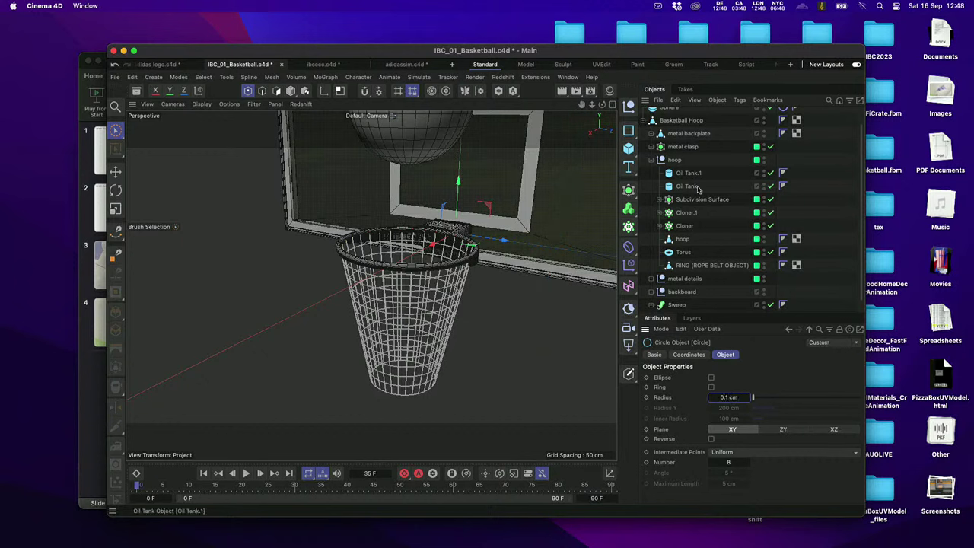
{"action": "scroll", "coordinate": [697, 189], "scroll_direction": "up", "scroll_amount": 1}
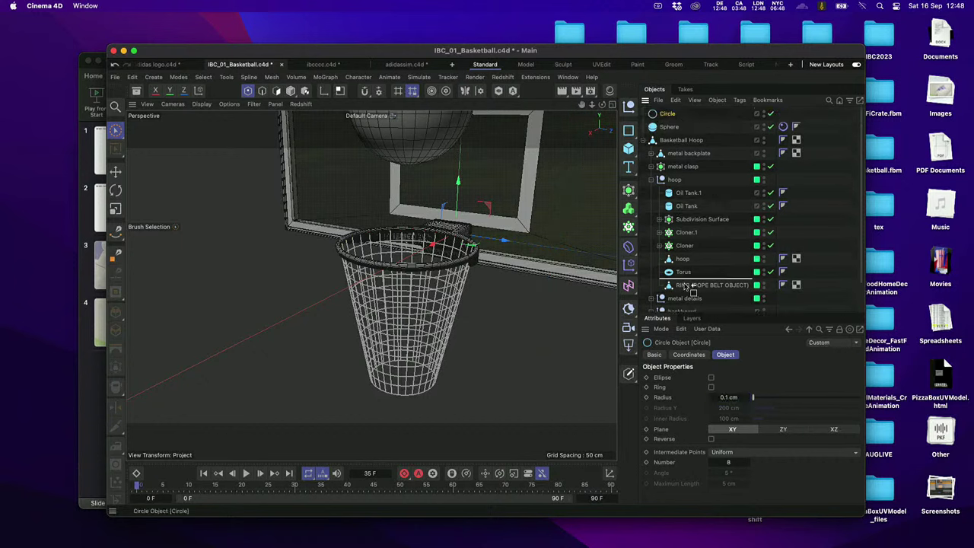
{"action": "left_click_drag", "start_coordinate": [685, 286], "coordinate": [683, 286]}
{"action": "scroll", "coordinate": [683, 286], "scroll_direction": "down", "scroll_amount": 2}
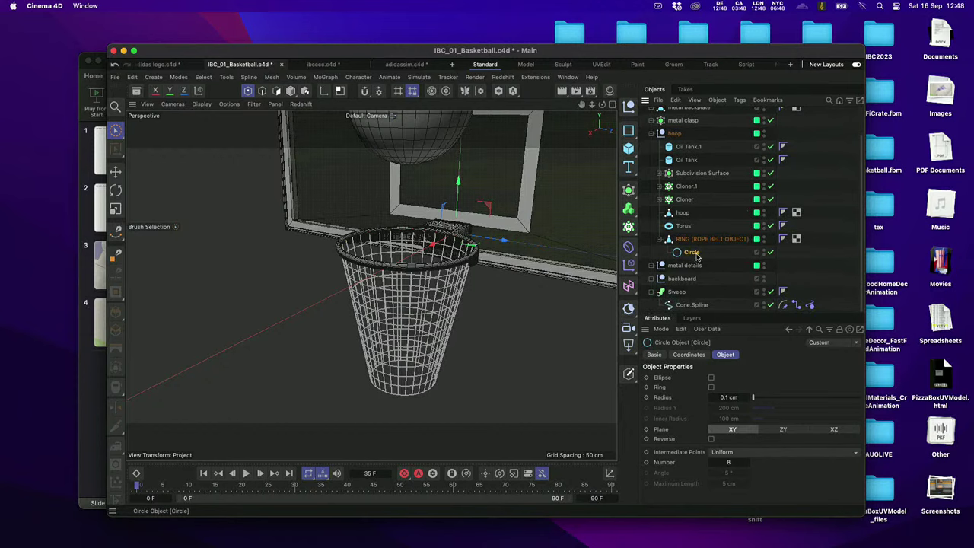
{"action": "left_click_drag", "start_coordinate": [697, 319], "coordinate": [677, 292]}
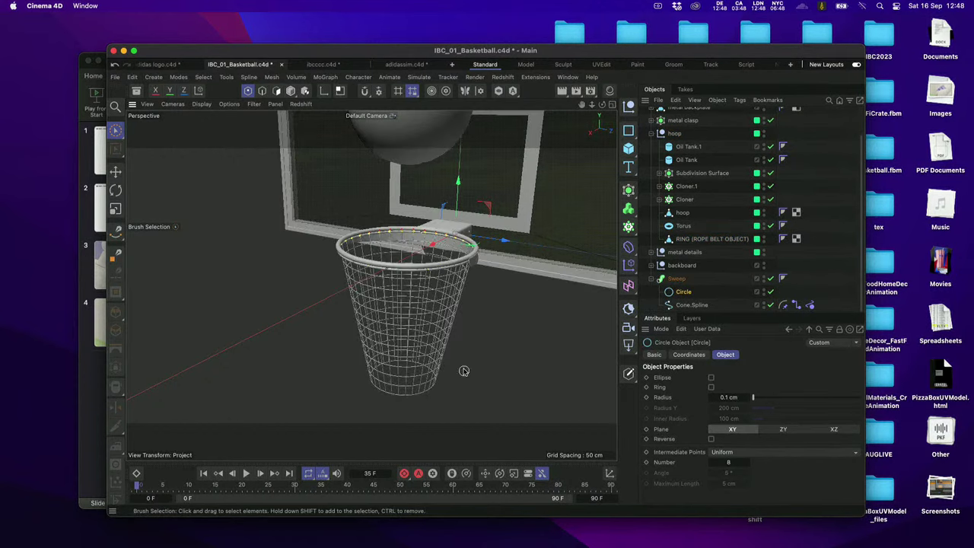
Inspect the swept net up close, play the simulation of the ball falling through it, and rewind to frame 0.
{"action": "scroll", "coordinate": [418, 369], "scroll_direction": "up", "scroll_amount": 5}
{"action": "scroll", "coordinate": [418, 369], "scroll_direction": "down", "scroll_amount": 5}
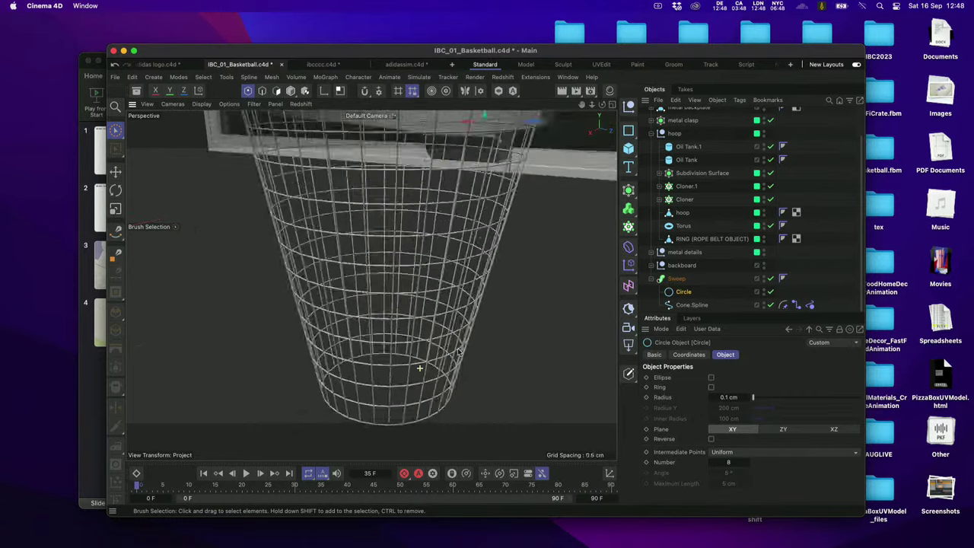
{"action": "scroll", "coordinate": [418, 368], "scroll_direction": "down", "scroll_amount": 1}
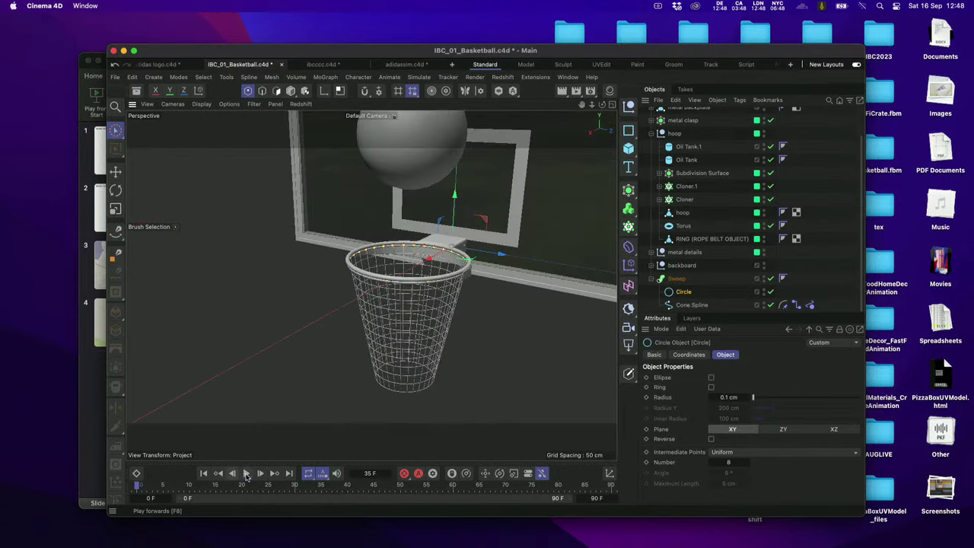
{"action": "left_click", "coordinate": [246, 474]}
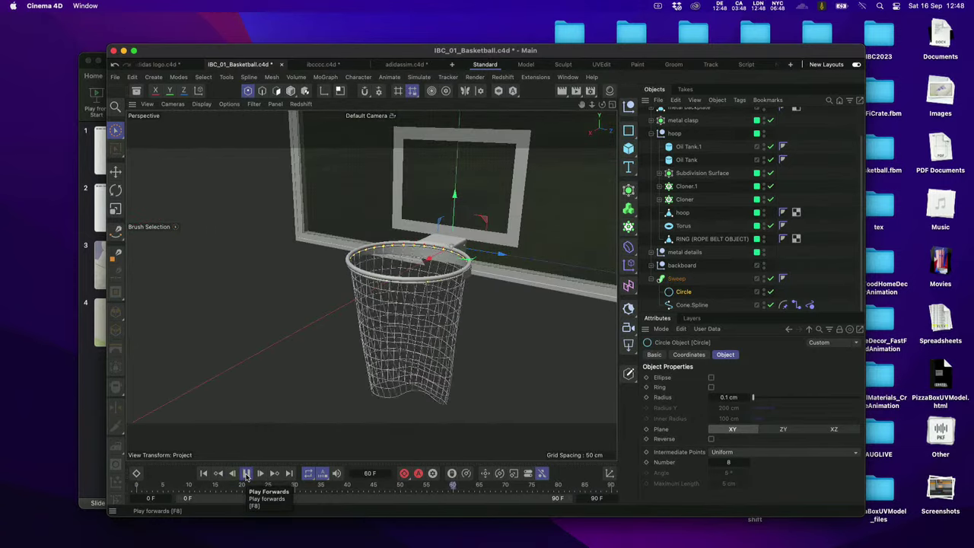
{"action": "left_click", "coordinate": [246, 473]}
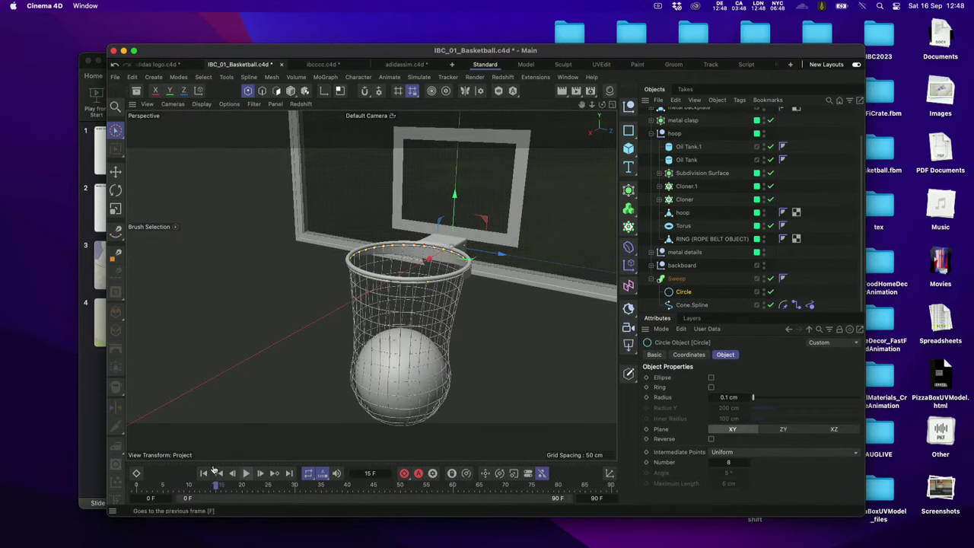
{"action": "left_click", "coordinate": [204, 475]}
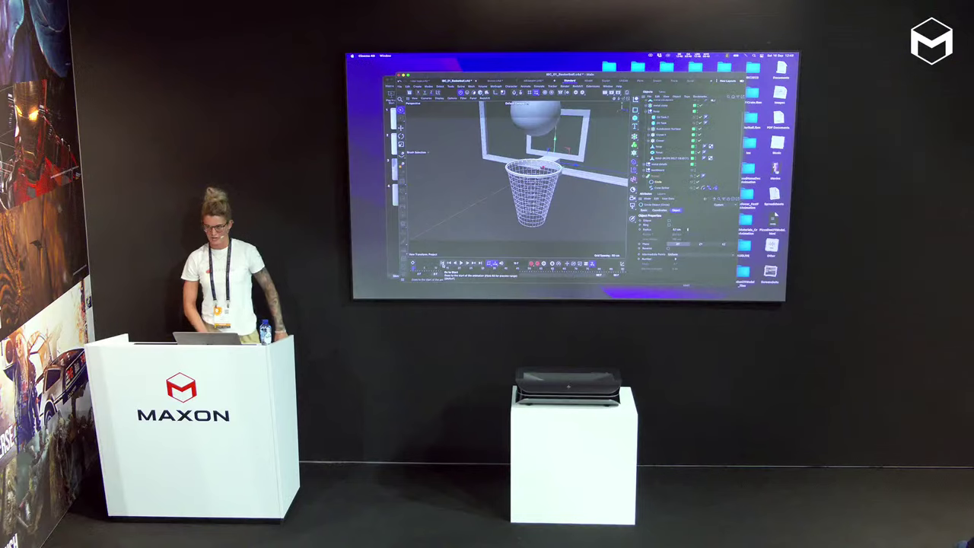
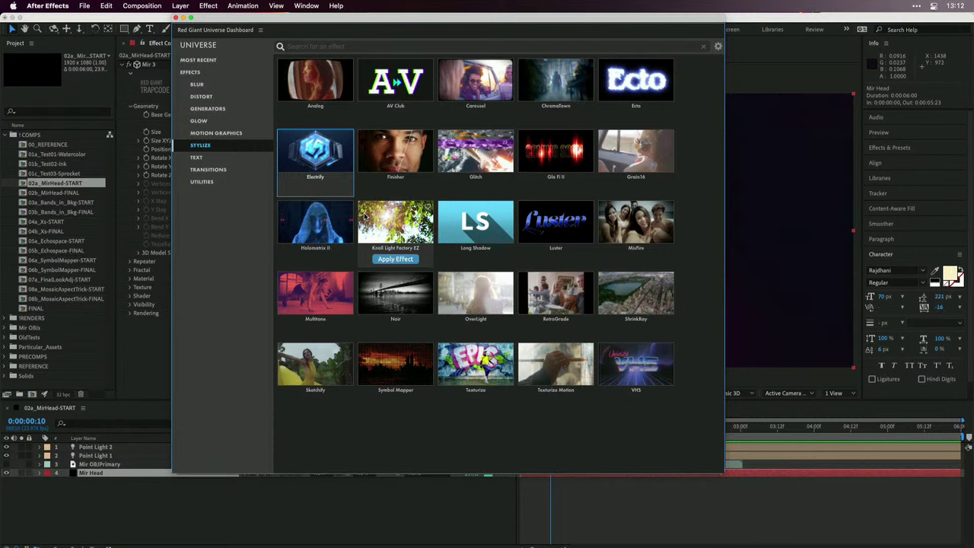
In After Effects, open the Holomatrix II effect from the Universe Dashboard's Stylize effects and browse its glitch and hologram presets.
{"action": "mouse_move", "coordinate": [332, 219]}
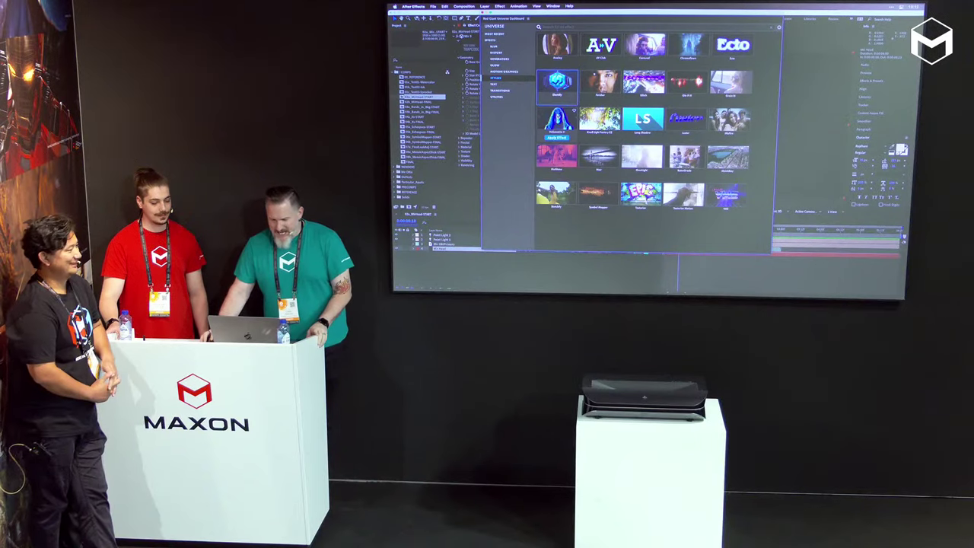
{"action": "left_click", "coordinate": [557, 118]}
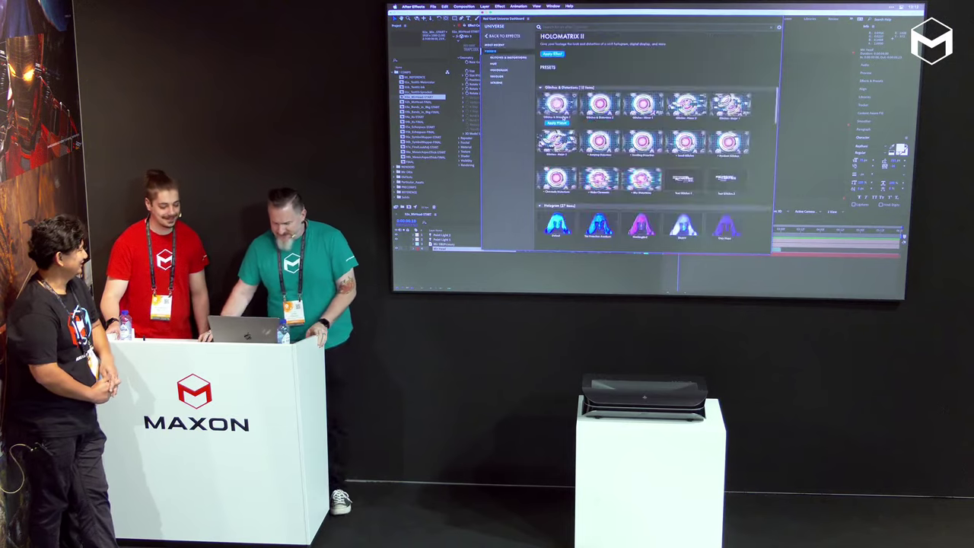
{"action": "scroll", "coordinate": [765, 129], "scroll_direction": "down", "scroll_amount": 2}
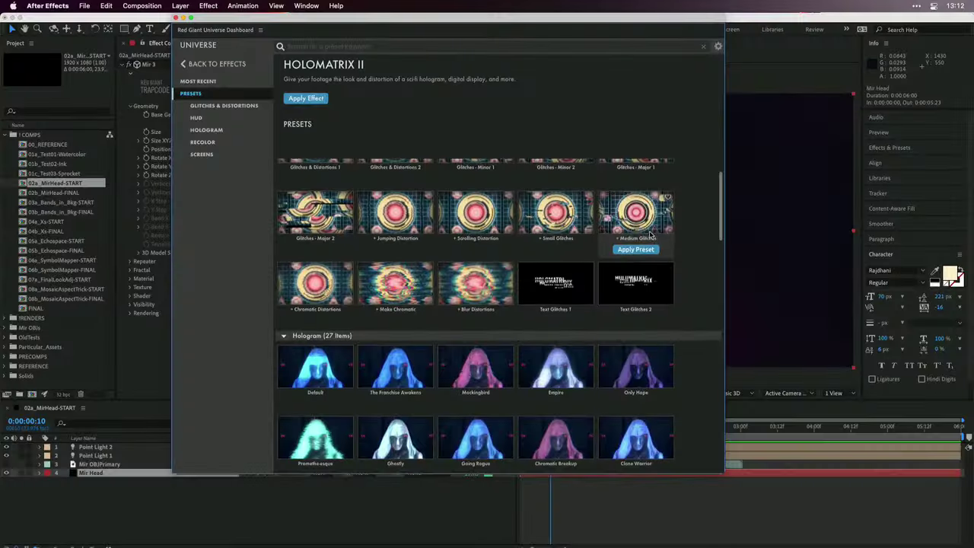
Apply the Holomatrix II Mockingbird hologram preset to the Mir Head layer and close the Universe Dashboard.
{"action": "scroll", "coordinate": [637, 230], "scroll_direction": "down", "scroll_amount": 3}
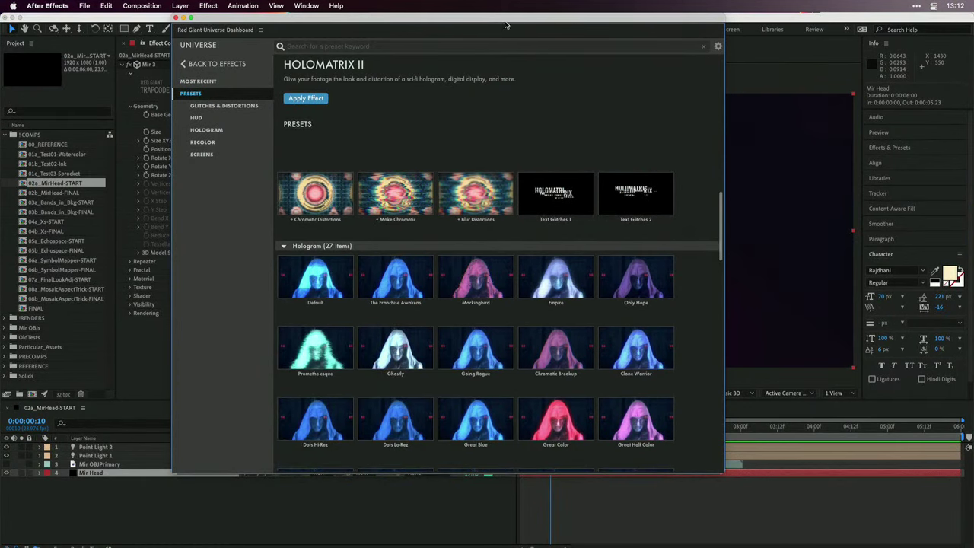
{"action": "left_click_drag", "start_coordinate": [506, 19], "coordinate": [527, 91]}
{"action": "mouse_move", "coordinate": [492, 350]}
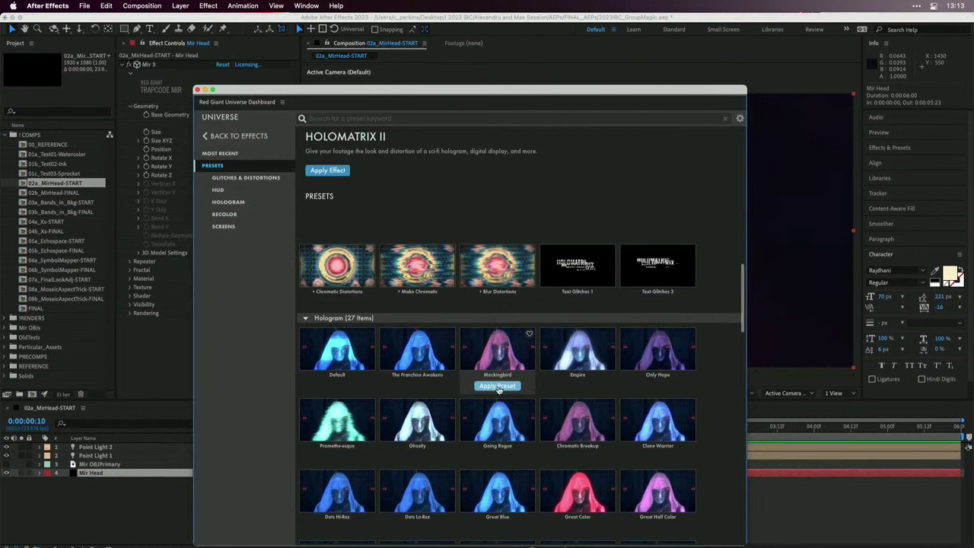
{"action": "left_click", "coordinate": [499, 386]}
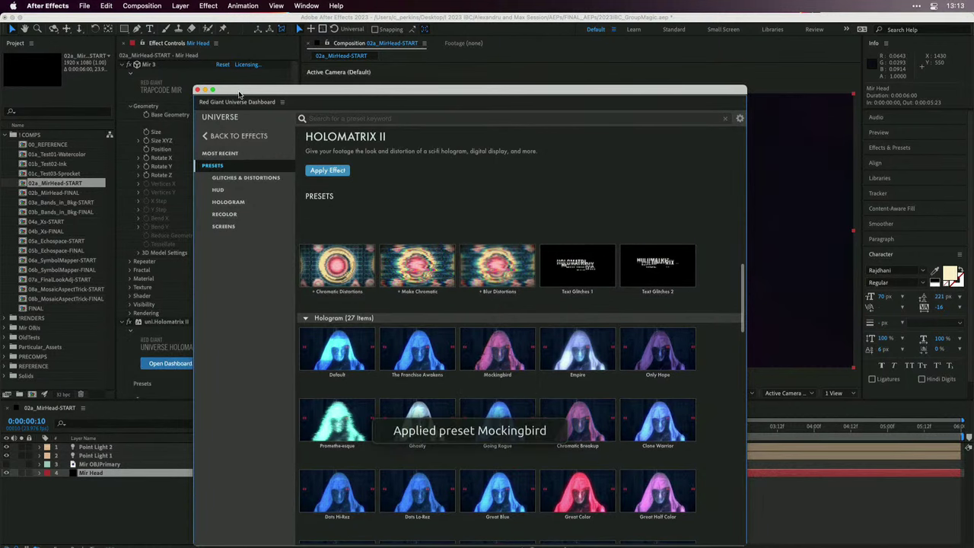
{"action": "left_click", "coordinate": [198, 90]}
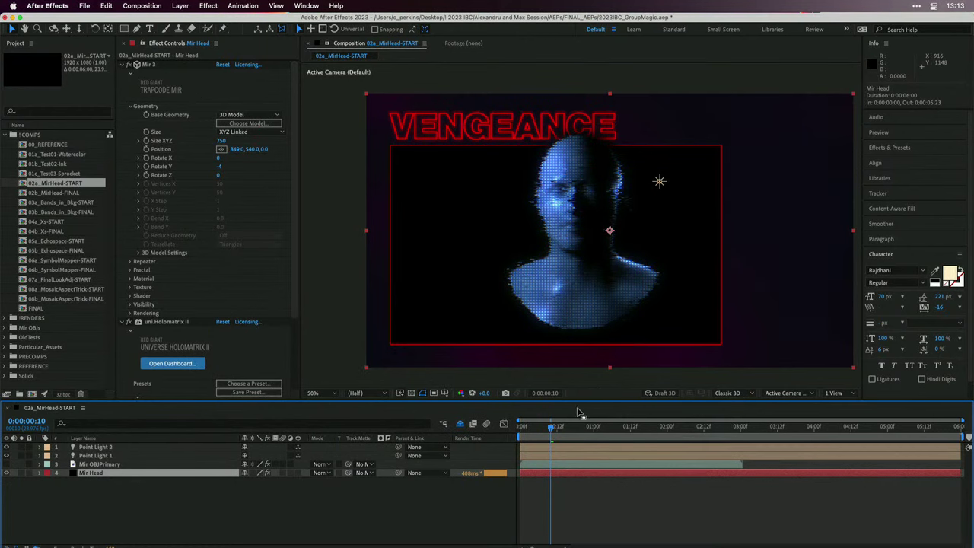
Preview the hologram glitches on the head across the first second of the composition, including a close-up of the face.
{"action": "left_click", "coordinate": [558, 428]}
{"action": "scroll", "coordinate": [533, 198], "scroll_direction": "up", "scroll_amount": 3}
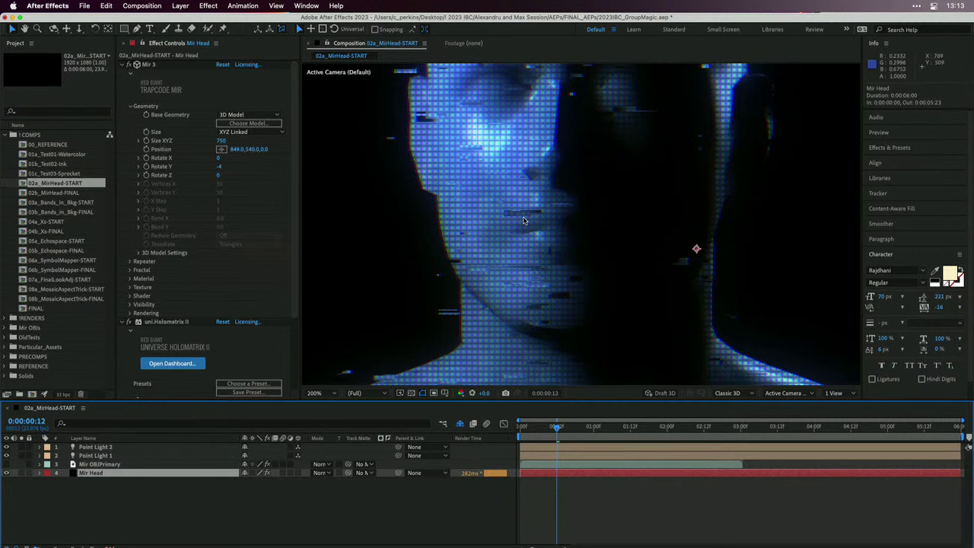
{"action": "scroll", "coordinate": [502, 204], "scroll_direction": "down", "scroll_amount": 1}
{"action": "left_click_drag", "start_coordinate": [560, 429], "coordinate": [541, 428]}
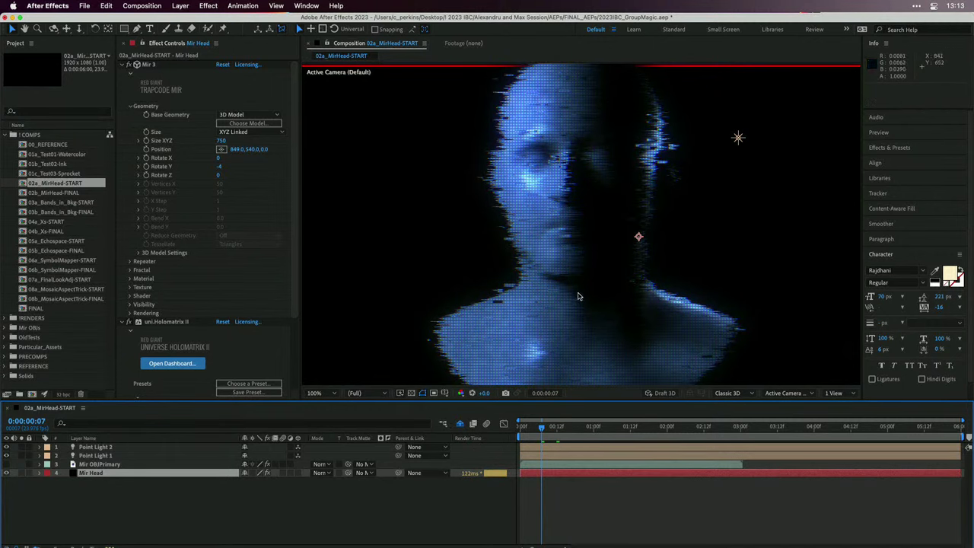
{"action": "left_click_drag", "start_coordinate": [539, 430], "coordinate": [560, 429]}
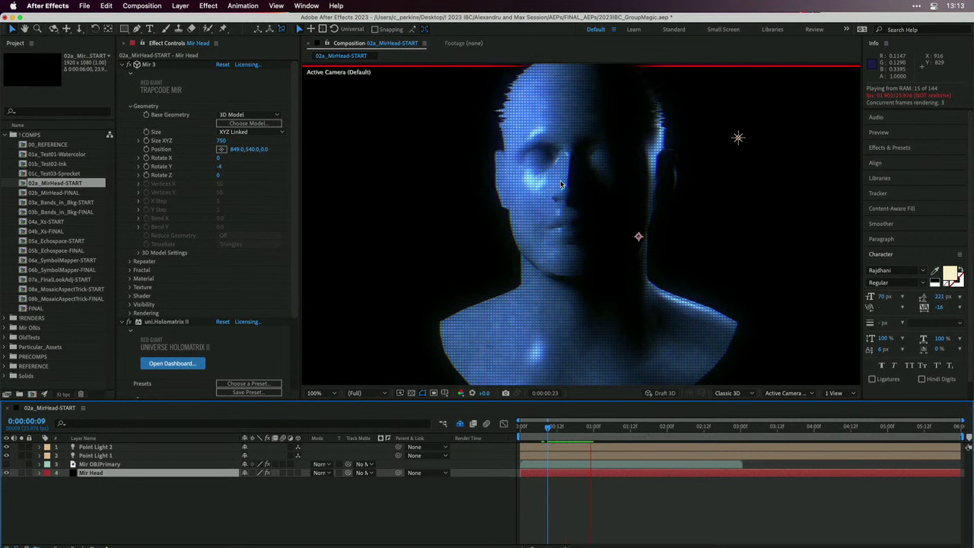
{"action": "key", "text": "space"}
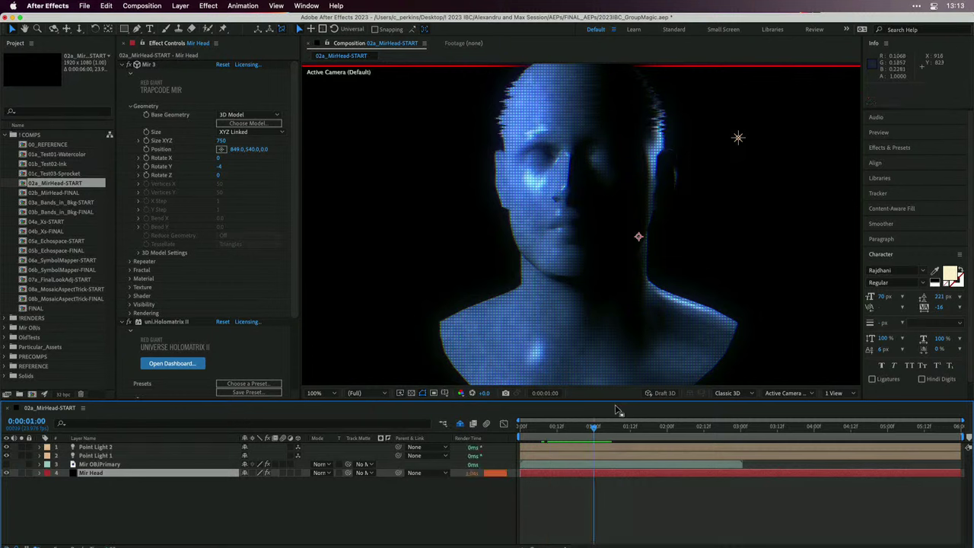
{"action": "left_click", "coordinate": [545, 424]}
{"action": "left_click_drag", "start_coordinate": [545, 423], "coordinate": [590, 418]}
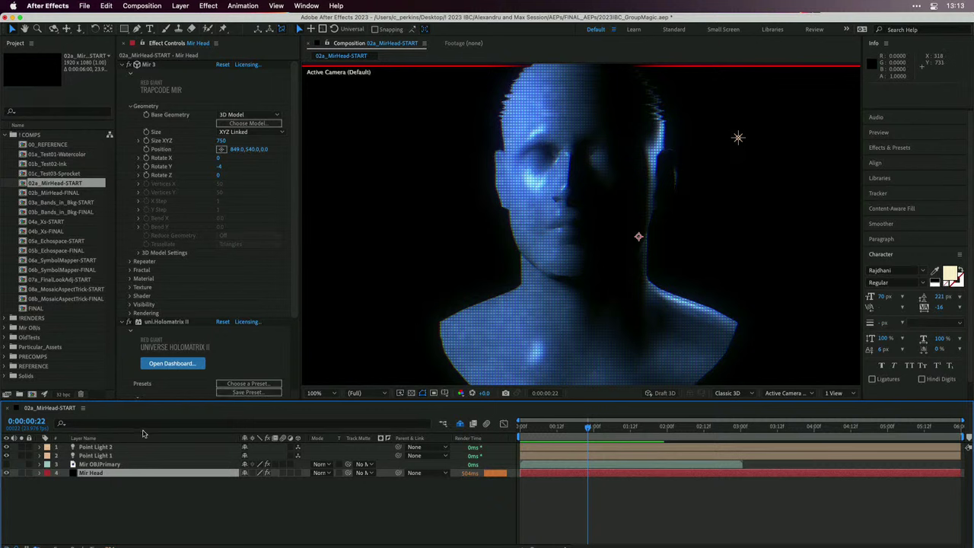
Add the Universe Multitone effect from the Stylize category to the Mir Head layer and preview the recolored head.
{"action": "left_click", "coordinate": [306, 6]}
{"action": "mouse_move", "coordinate": [349, 70]}
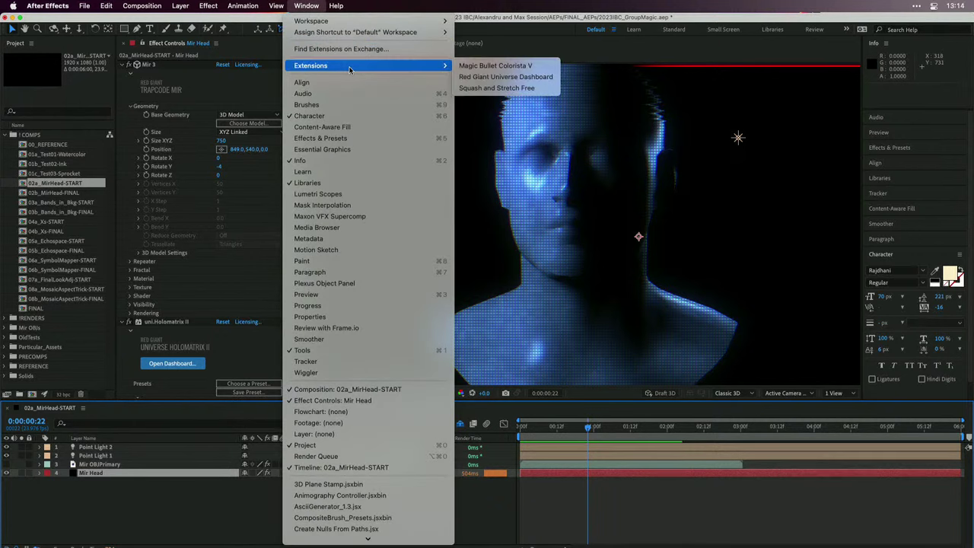
{"action": "left_click", "coordinate": [475, 77]}
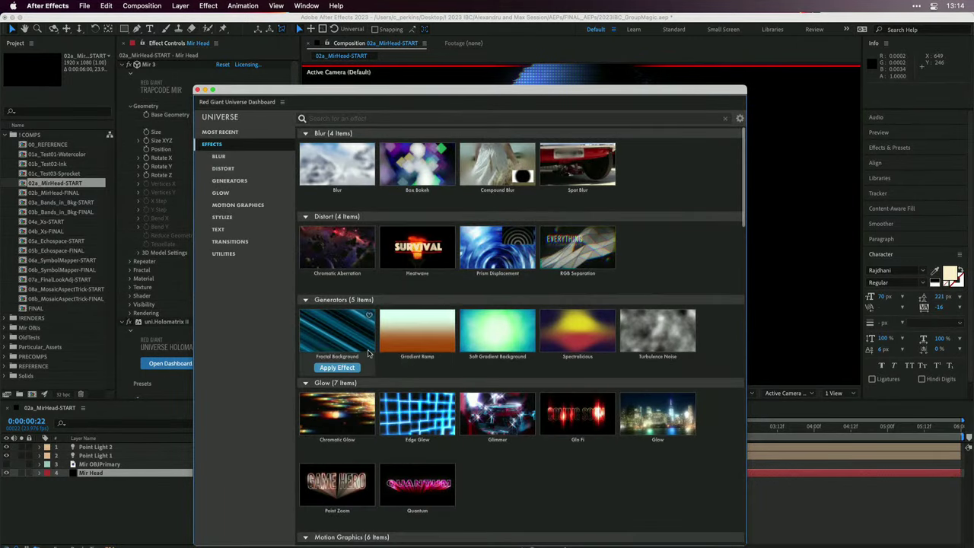
{"action": "left_click", "coordinate": [231, 207]}
{"action": "left_click", "coordinate": [229, 218]}
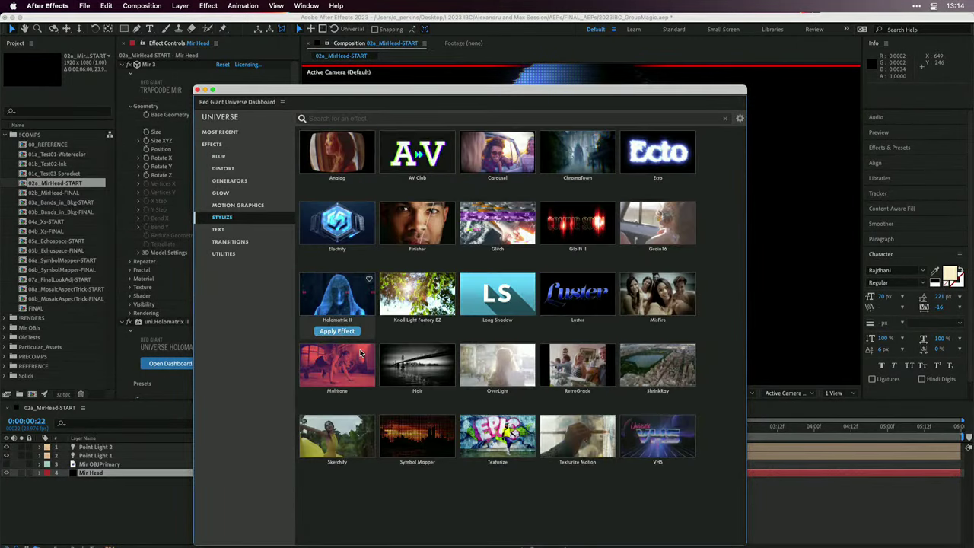
{"action": "left_click", "coordinate": [322, 371]}
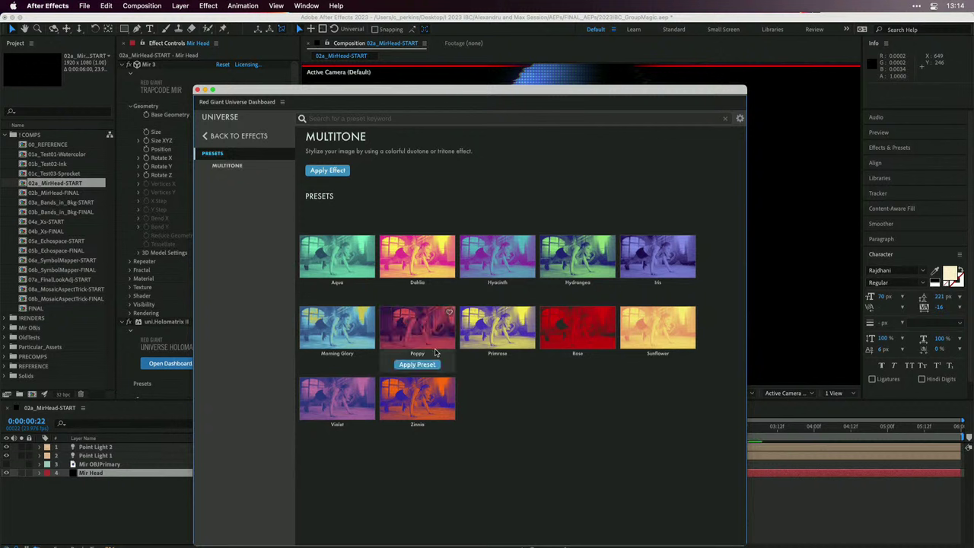
{"action": "left_click", "coordinate": [327, 172]}
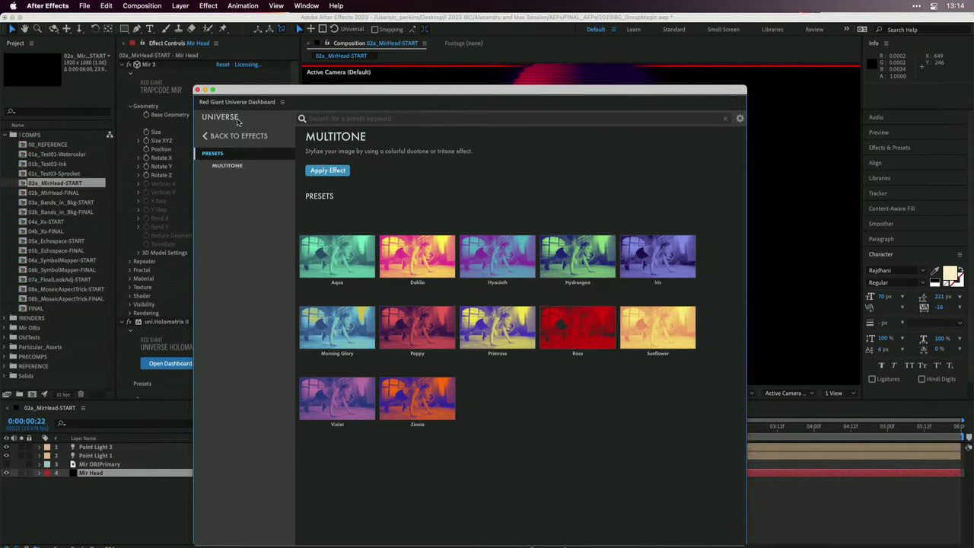
{"action": "left_click", "coordinate": [197, 90]}
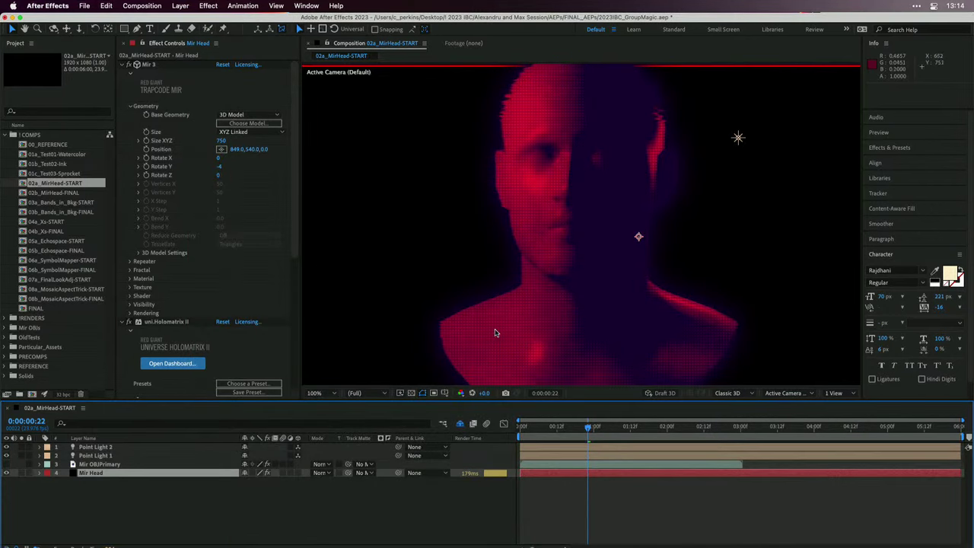
{"action": "key", "text": "space"}
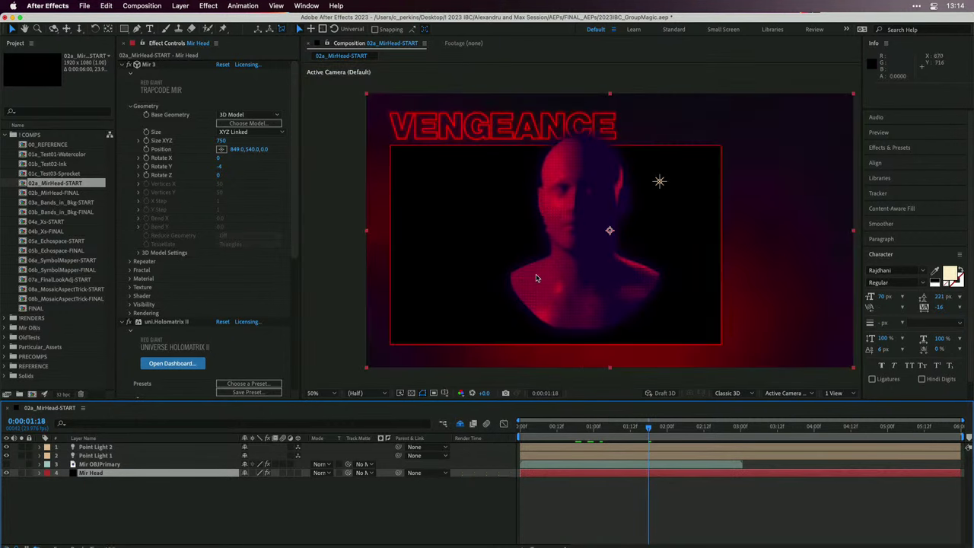
{"action": "left_click_drag", "start_coordinate": [603, 437], "coordinate": [680, 416]}
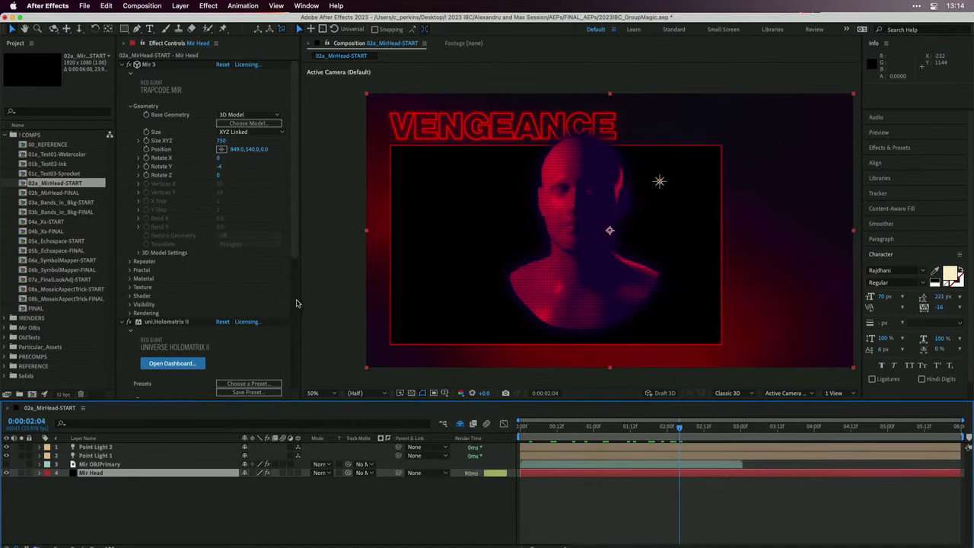
Collapse the Mir 3 and Holomatrix II settings and set the Multitone midpoint to 1.40.
{"action": "left_click", "coordinate": [125, 65]}
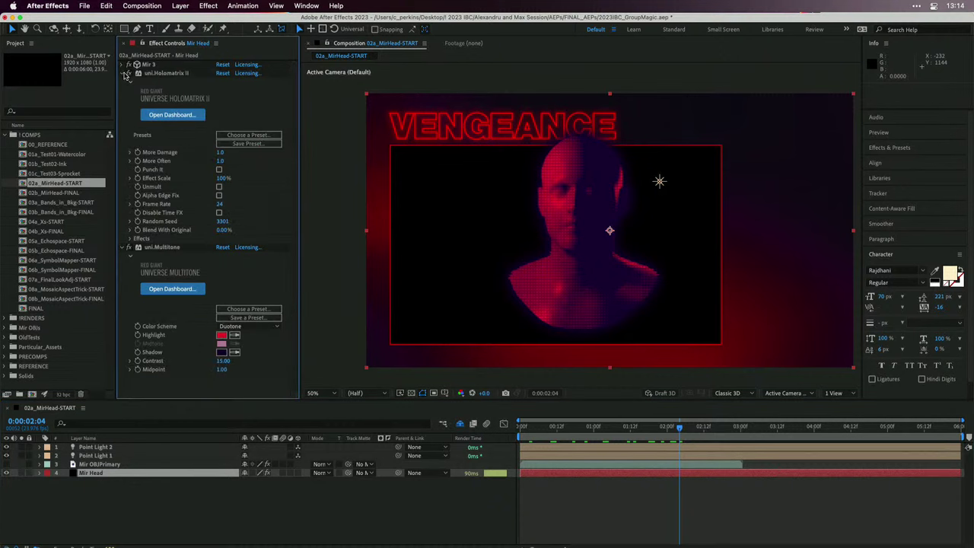
{"action": "left_click", "coordinate": [128, 74]}
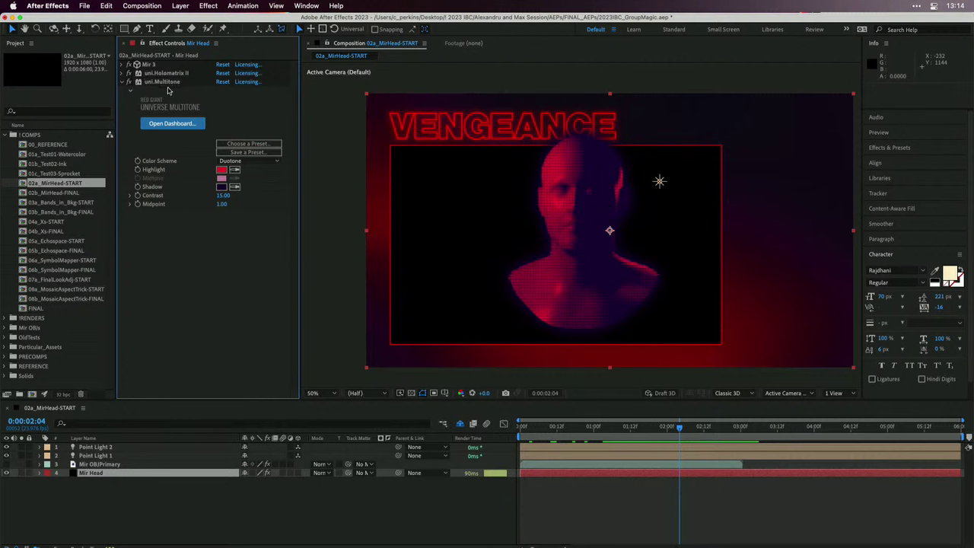
{"action": "mouse_move", "coordinate": [221, 210]}
{"action": "left_mouse_down"}
{"action": "mouse_move", "coordinate": [240, 207]}
{"action": "mouse_move", "coordinate": [225, 208]}
{"action": "left_mouse_up"}
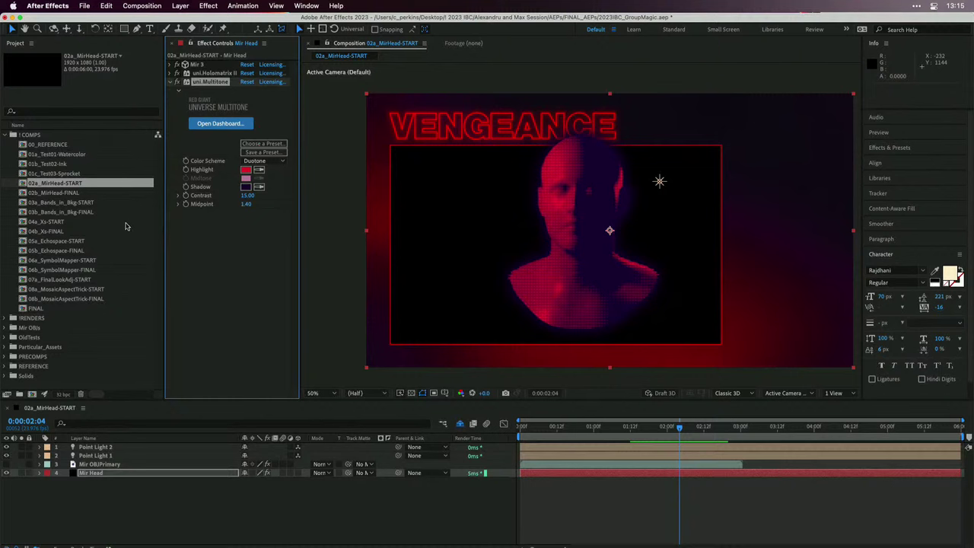
Open the 03a_Bands_in_Bkg-START composition, enlarge the timeline area and select the Bkg Blinds layer.
{"action": "double_click", "coordinate": [81, 203]}
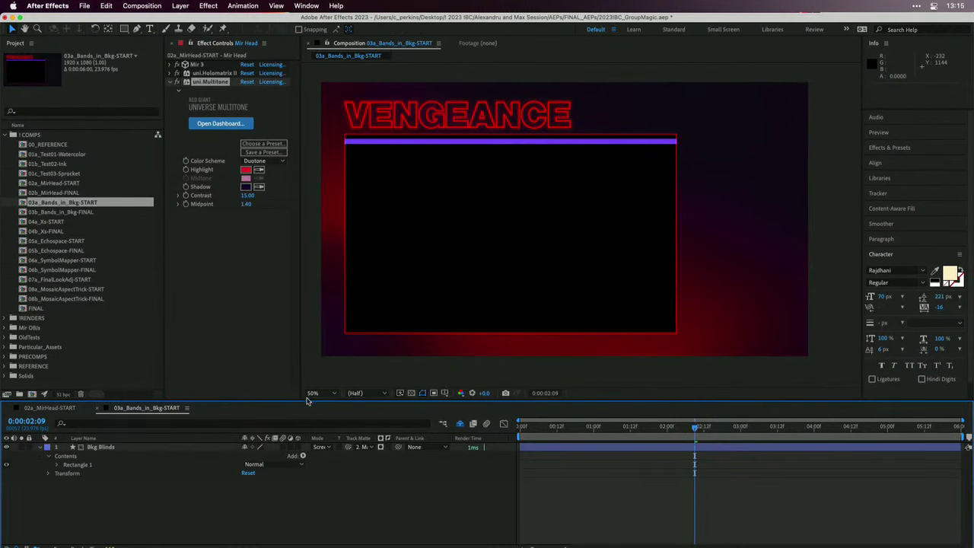
{"action": "left_click_drag", "start_coordinate": [308, 401], "coordinate": [309, 379]}
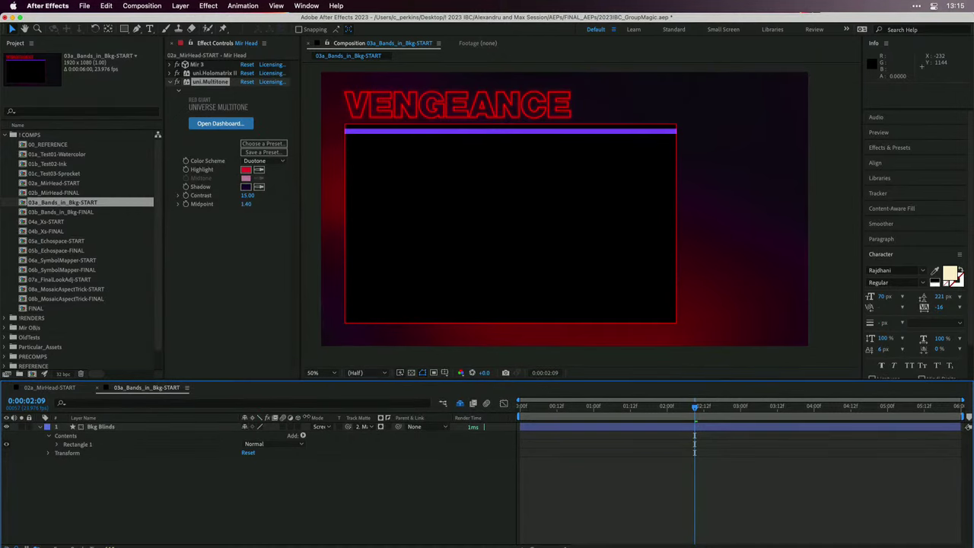
{"action": "left_click", "coordinate": [147, 432]}
{"action": "left_click", "coordinate": [148, 429]}
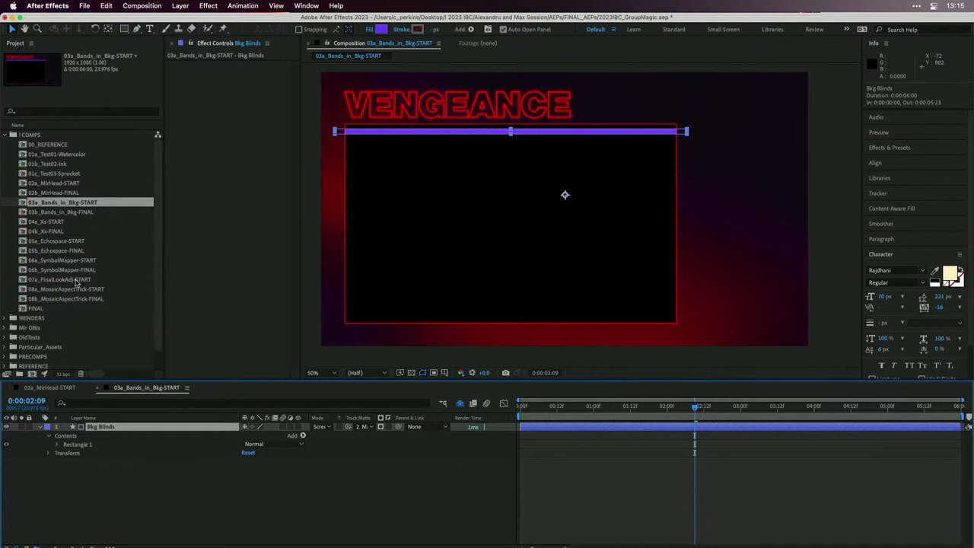
Open the FINAL composition, examine the background bands around the head up close, and close it again.
{"action": "double_click", "coordinate": [35, 309]}
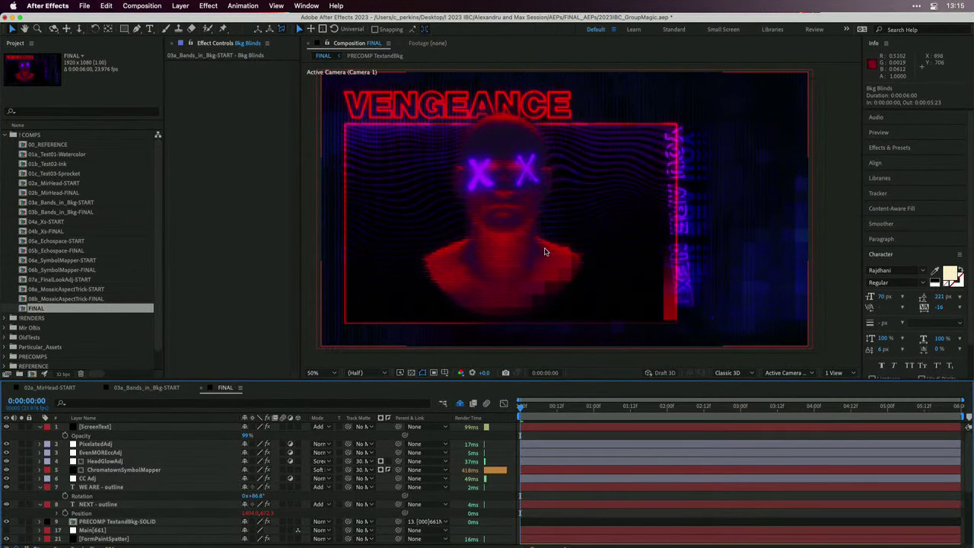
{"action": "scroll", "coordinate": [548, 190], "scroll_direction": "up", "scroll_amount": 2}
{"action": "mouse_move", "coordinate": [516, 152]}
{"action": "left_mouse_down"}
{"action": "mouse_move", "coordinate": [699, 252]}
{"action": "mouse_move", "coordinate": [657, 201]}
{"action": "mouse_move", "coordinate": [508, 159]}
{"action": "left_mouse_up"}
{"action": "key", "text": "v"}
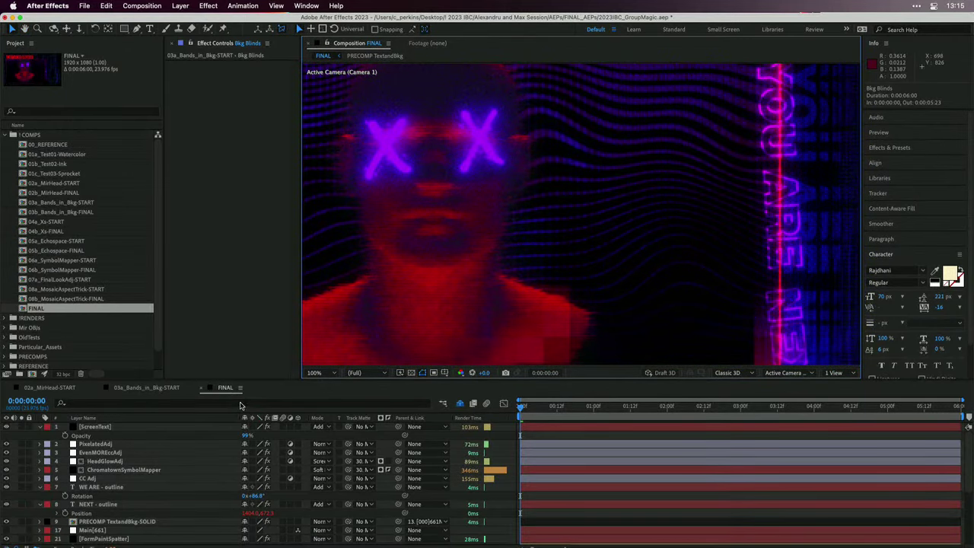
{"action": "left_click", "coordinate": [202, 388]}
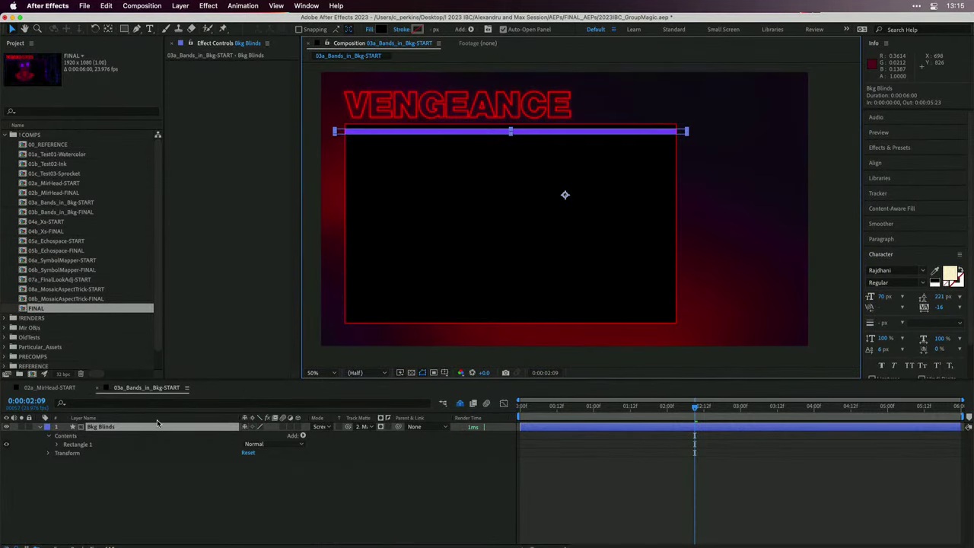
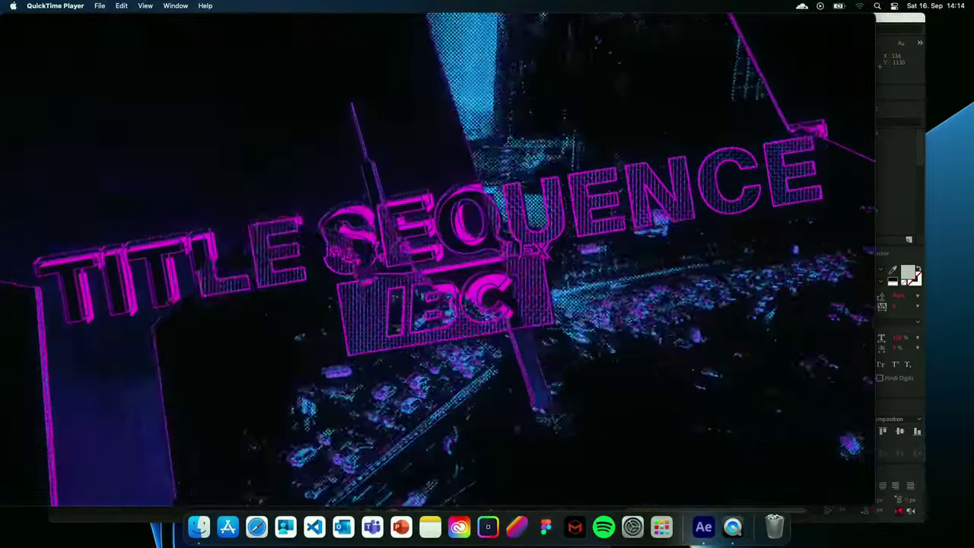
Switch from QuickTime Player to After Effects, maximize its window and move the MAIN composition's current time to 0:00:03:15.
{"action": "mouse_move", "coordinate": [665, 352]}
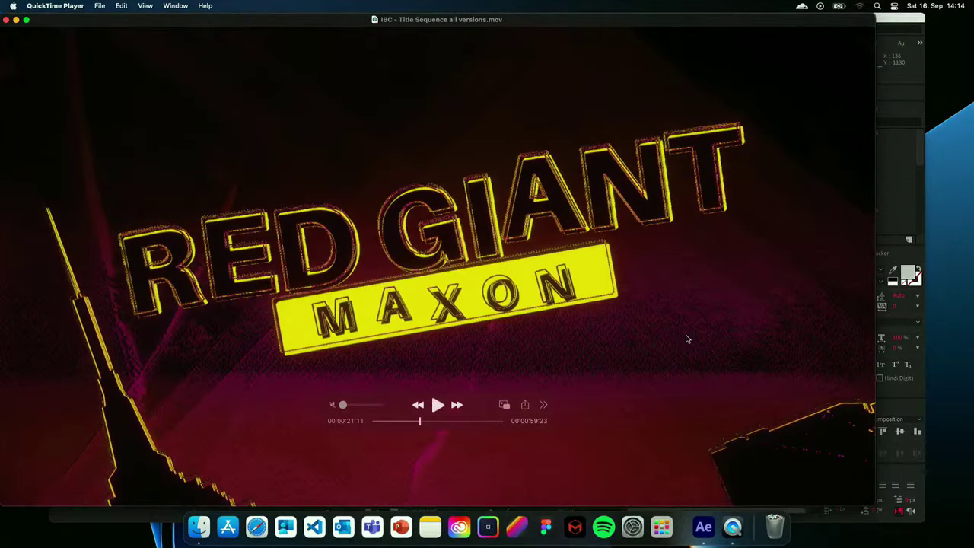
{"action": "left_click", "coordinate": [704, 527]}
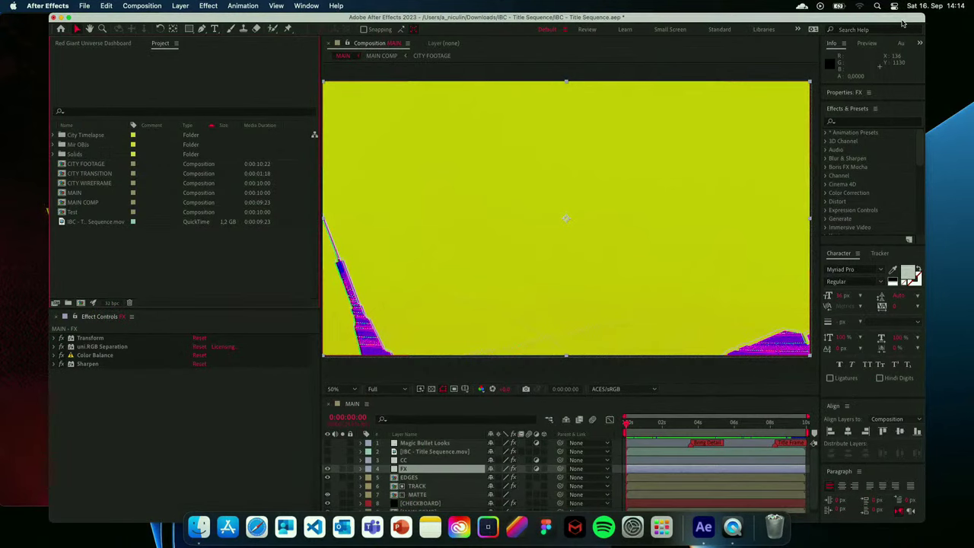
{"action": "double_click", "coordinate": [838, 19]}
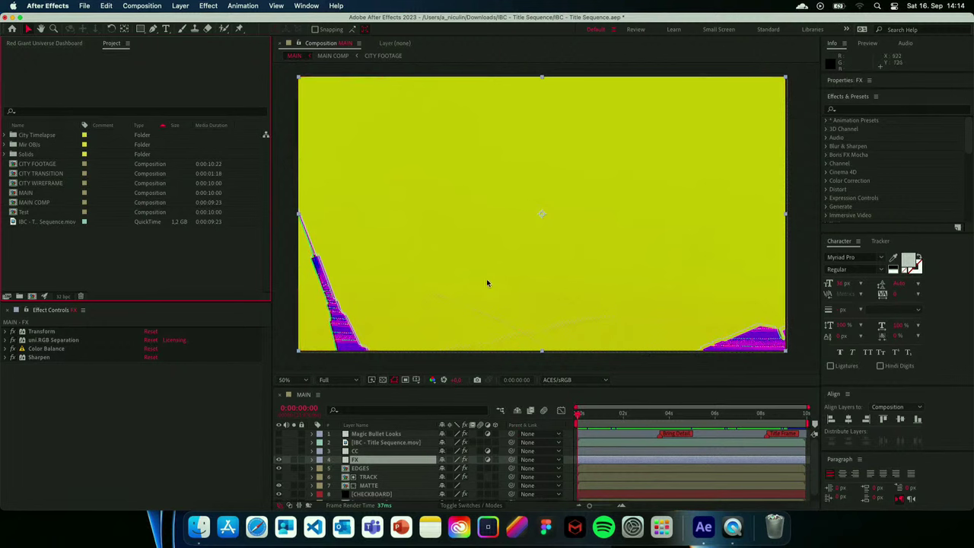
{"action": "left_click_drag", "start_coordinate": [592, 414], "coordinate": [662, 418]}
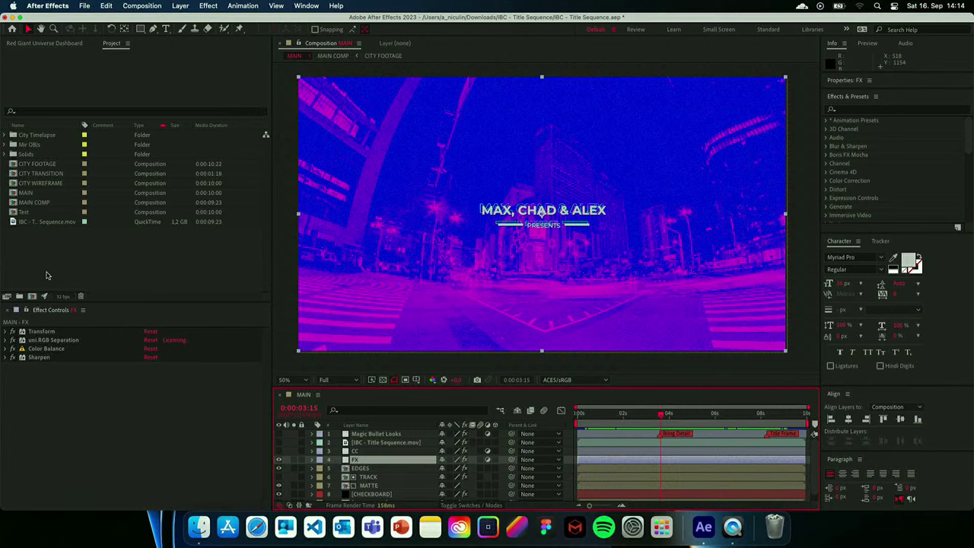
Create a new 1920 x 1080 composition named Test at 23.976 fps with a 10-second duration.
{"action": "left_click", "coordinate": [33, 296]}
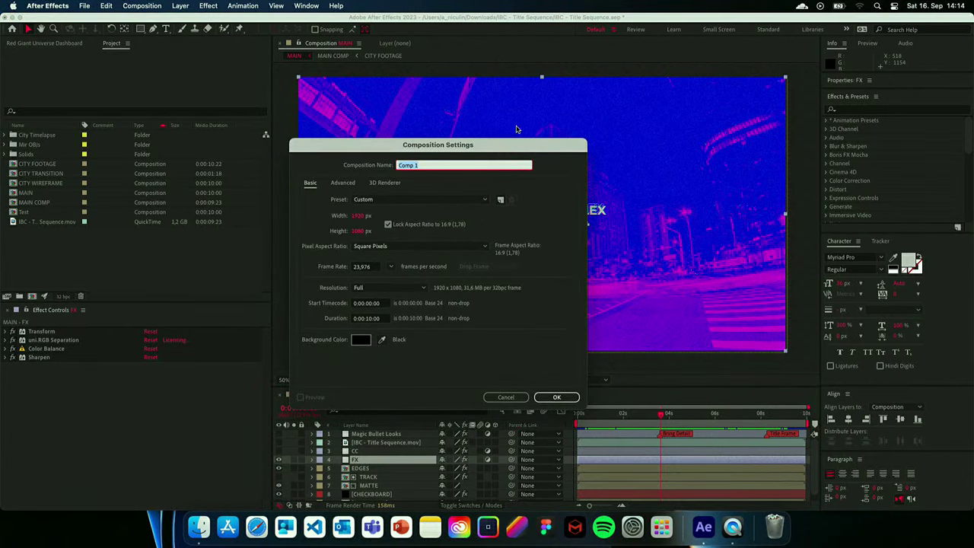
{"action": "type", "text": "Test"}
{"action": "key", "text": "Return"}
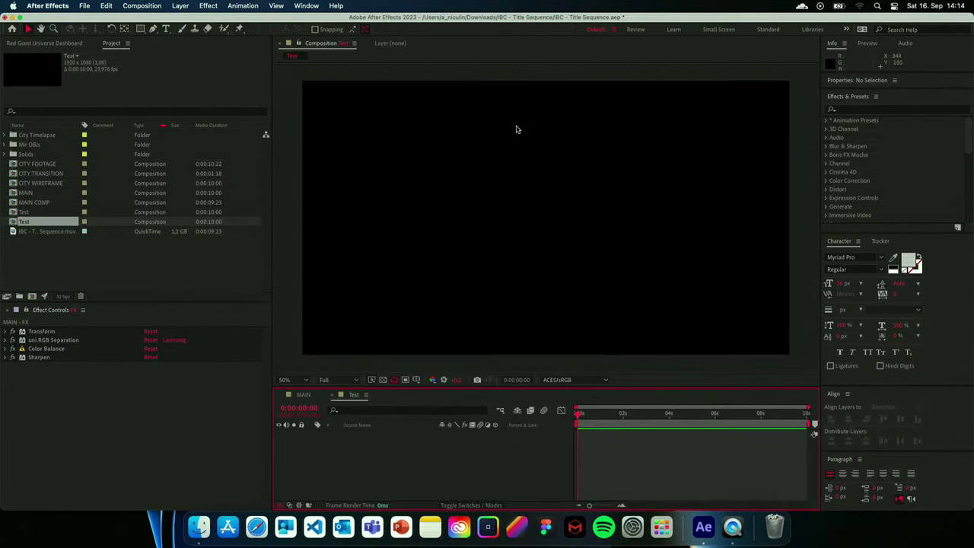
Open the MAIN COMP precomposition from the MAIN composition and move its current time to 0:00:01:11.
{"action": "left_click", "coordinate": [303, 395]}
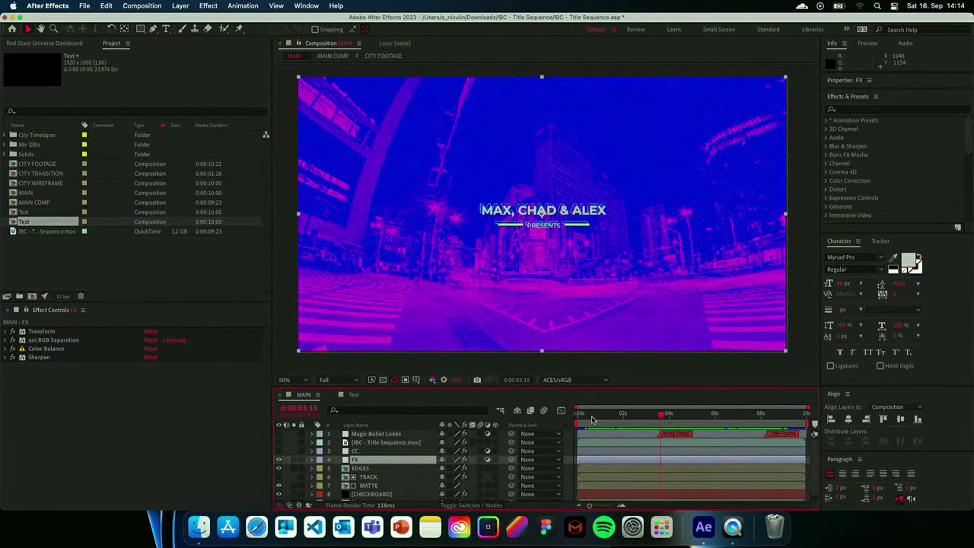
{"action": "scroll", "coordinate": [380, 488], "scroll_direction": "down", "scroll_amount": 1}
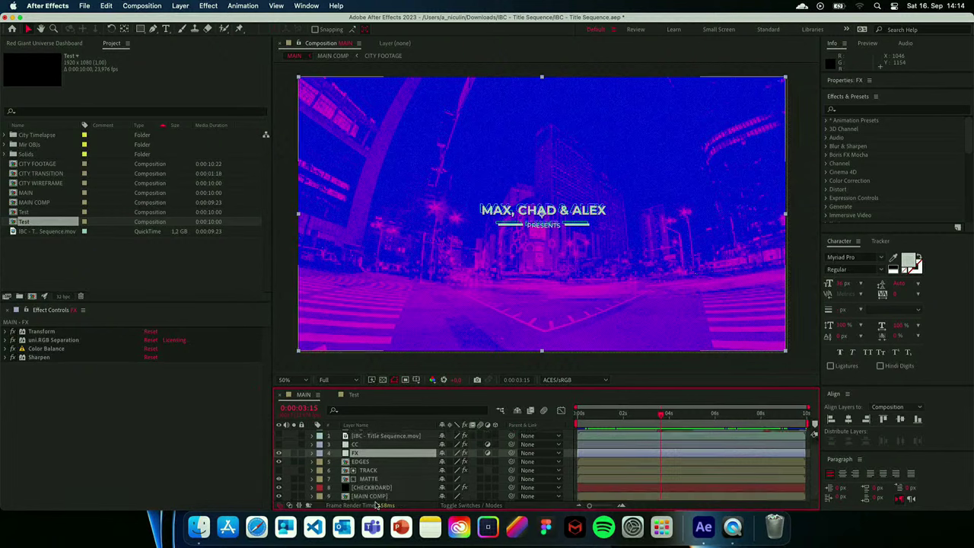
{"action": "left_click", "coordinate": [370, 496]}
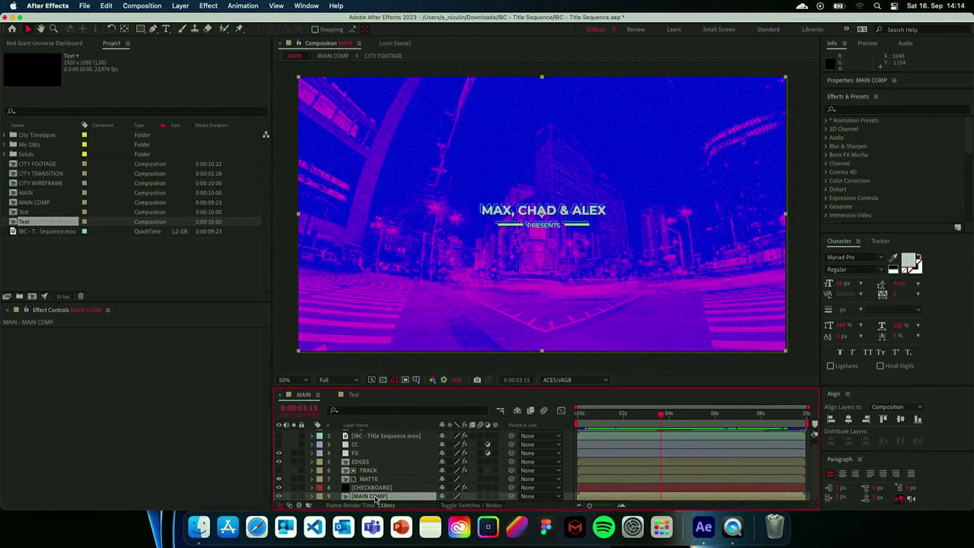
{"action": "double_click", "coordinate": [370, 496]}
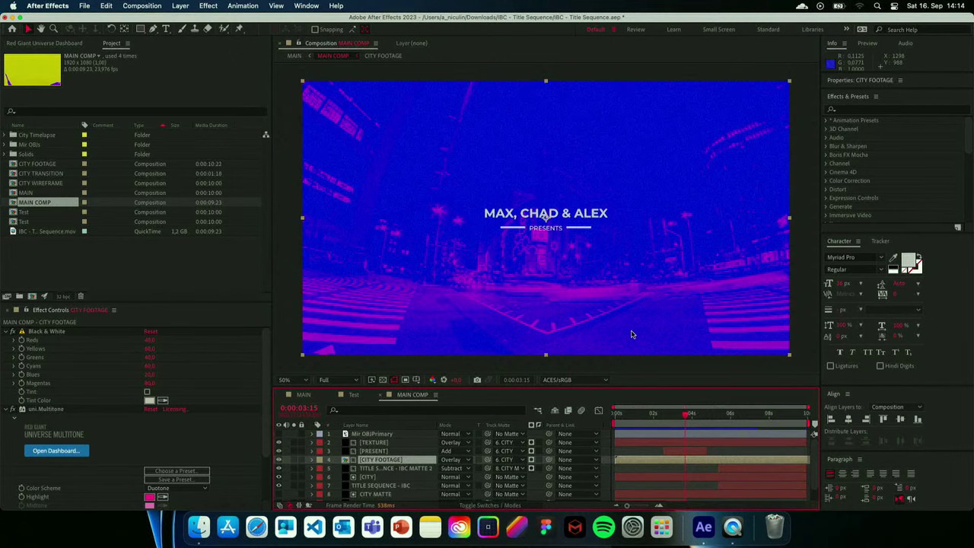
{"action": "left_click", "coordinate": [644, 416]}
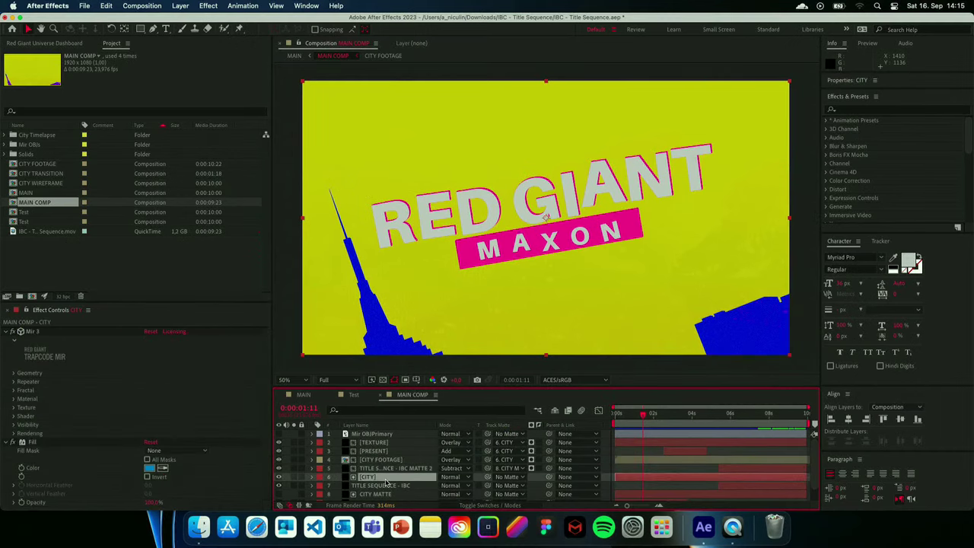
Select the GRADIENT layer at the end of the MAIN COMP layer stack and solo it.
{"action": "scroll", "coordinate": [385, 483], "scroll_direction": "down", "scroll_amount": 1}
{"action": "scroll", "coordinate": [386, 483], "scroll_direction": "down", "scroll_amount": 1}
{"action": "left_click", "coordinate": [356, 495]}
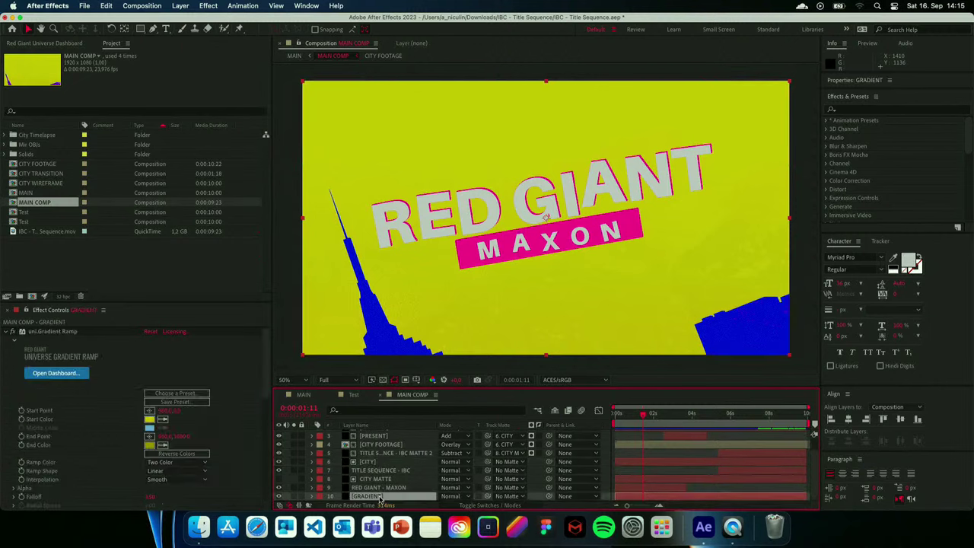
{"action": "left_click", "coordinate": [295, 502]}
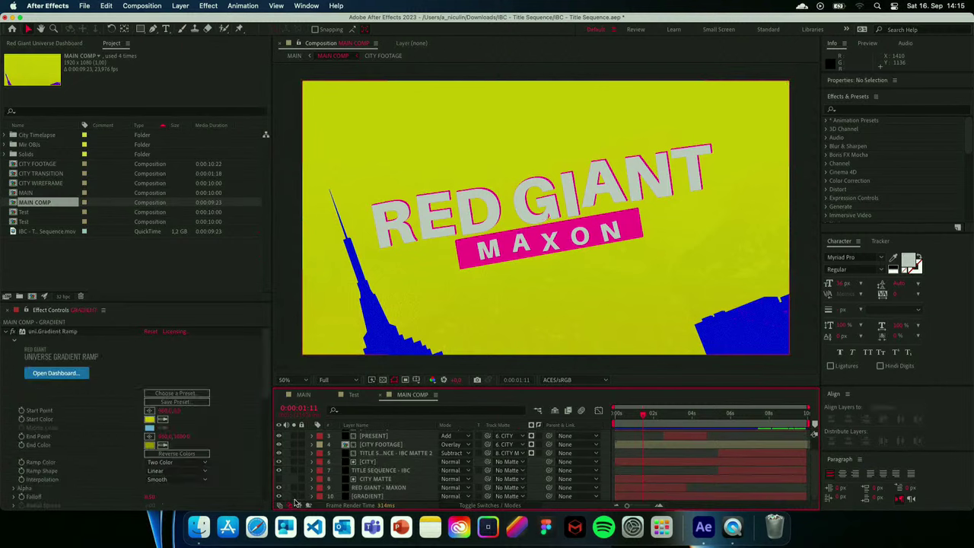
{"action": "left_click", "coordinate": [294, 496]}
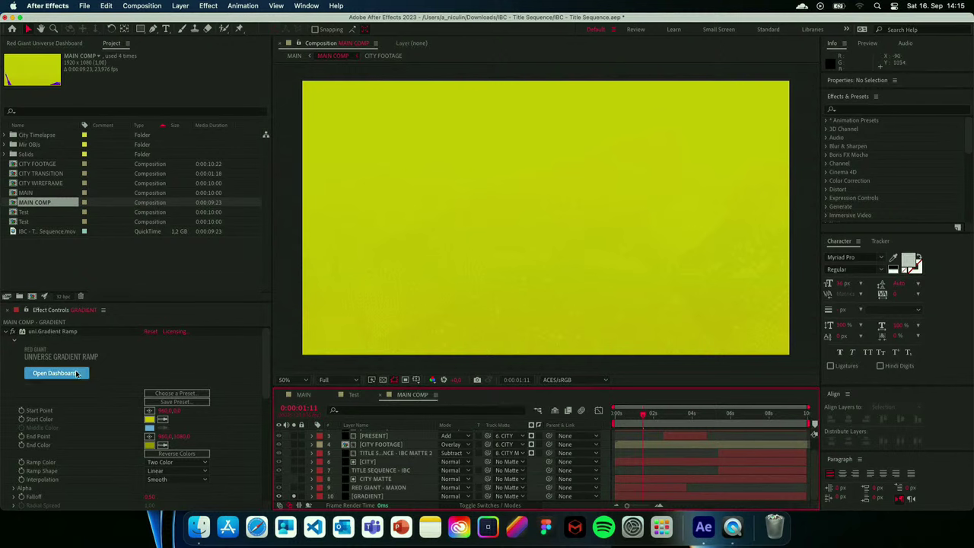
Examine the GRADIENT layer's Gradient Ramp and Texturize Motion settings, including the available Texture Select options.
{"action": "scroll", "coordinate": [76, 374], "scroll_direction": "down", "scroll_amount": 1}
{"action": "scroll", "coordinate": [76, 374], "scroll_direction": "up", "scroll_amount": 1}
{"action": "scroll", "coordinate": [103, 436], "scroll_direction": "down", "scroll_amount": 12}
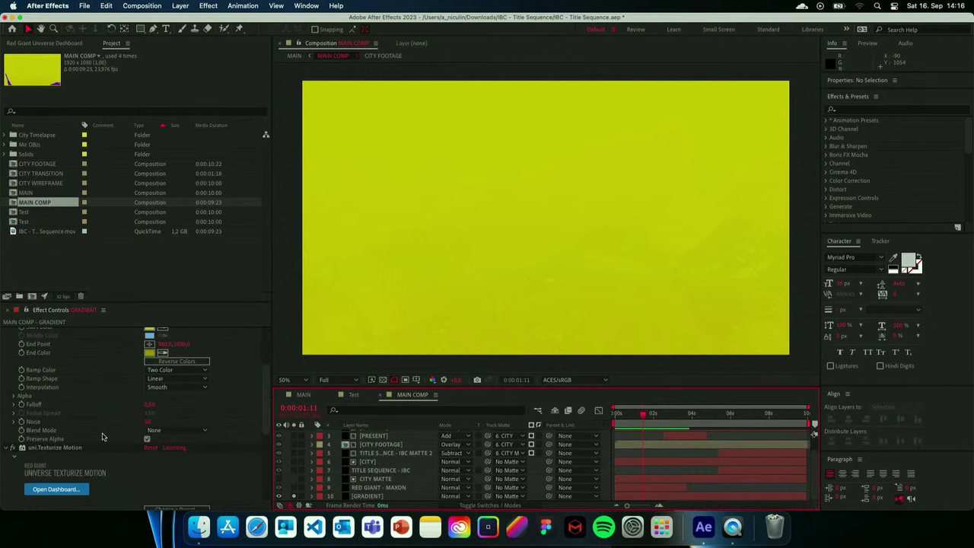
{"action": "scroll", "coordinate": [104, 437], "scroll_direction": "down", "scroll_amount": 2}
{"action": "scroll", "coordinate": [104, 437], "scroll_direction": "down", "scroll_amount": 1}
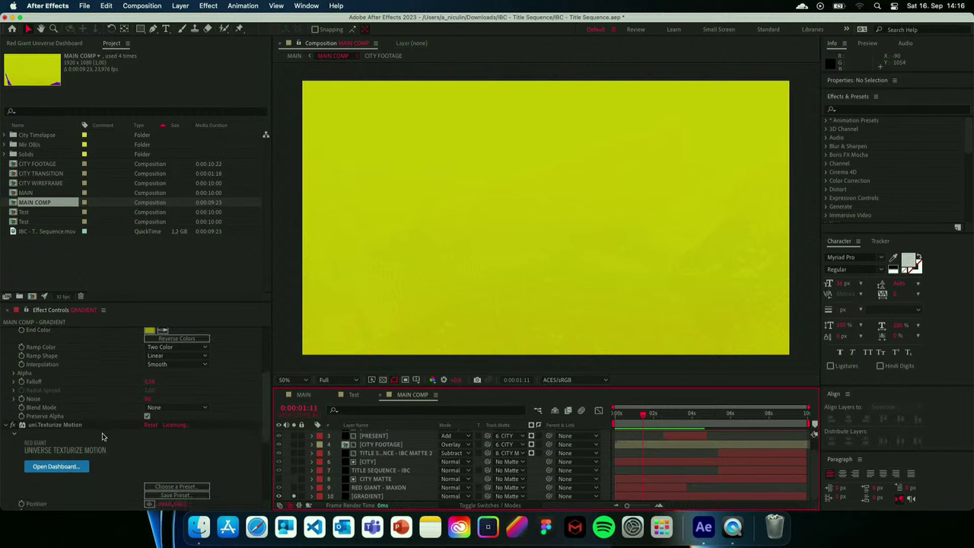
{"action": "scroll", "coordinate": [104, 437], "scroll_direction": "down", "scroll_amount": 16}
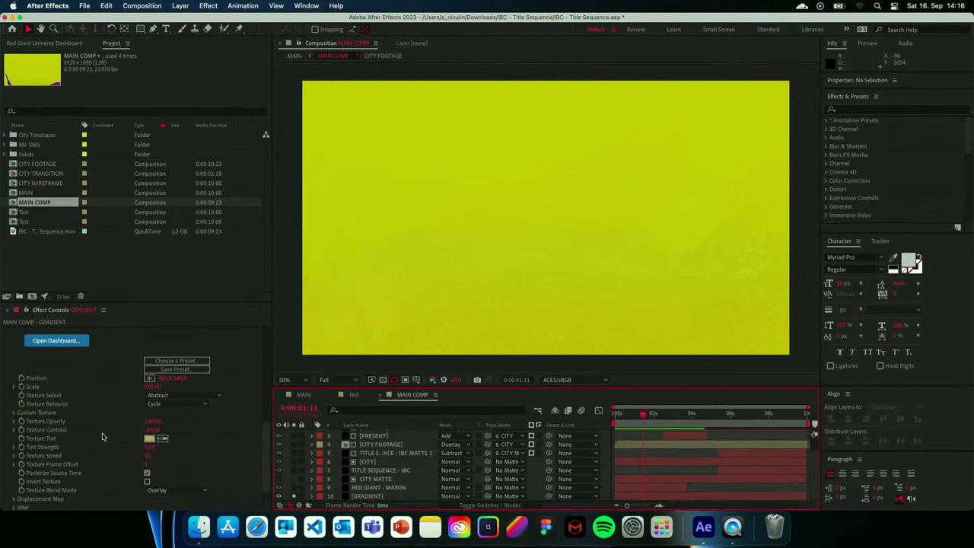
{"action": "left_click", "coordinate": [160, 397]}
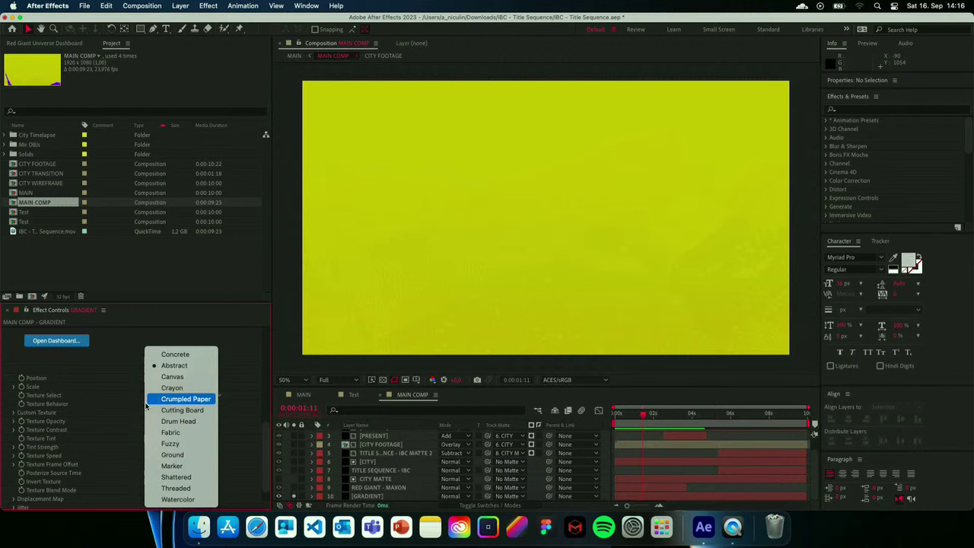
{"action": "left_click", "coordinate": [96, 428]}
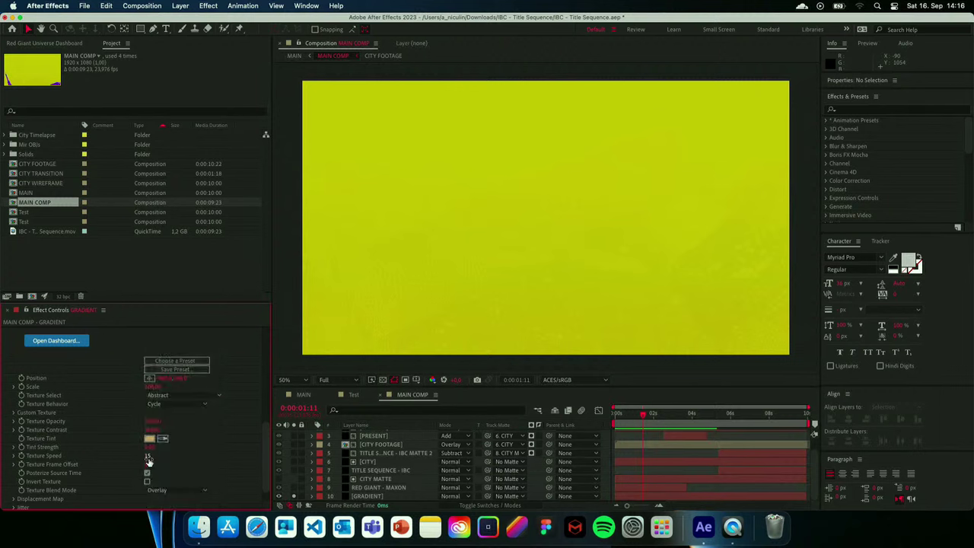
Play back the soloed GRADIENT layer from the start to preview its animated texture.
{"action": "left_click", "coordinate": [149, 456]}
{"action": "left_click_drag", "start_coordinate": [646, 421], "coordinate": [603, 438]}
{"action": "key", "text": "space"}
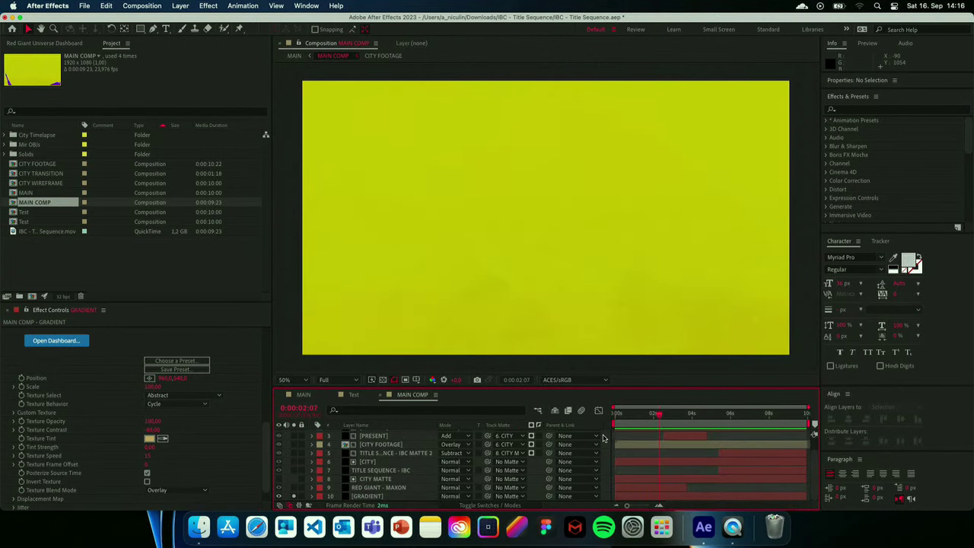
Try a Texture Speed of 5 on the GRADIENT layer, preview it, and set the speed back to 15.
{"action": "left_click", "coordinate": [148, 456]}
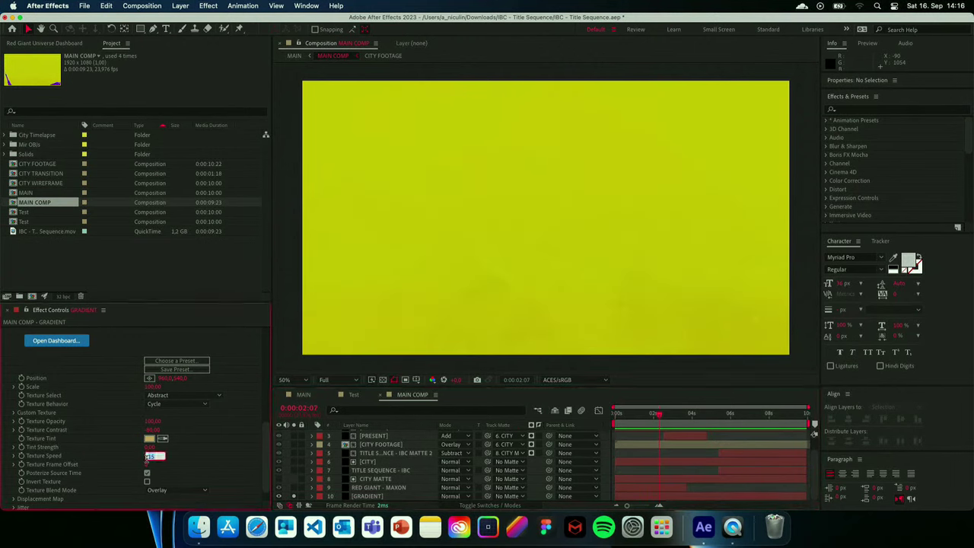
{"action": "left_click", "coordinate": [606, 420]}
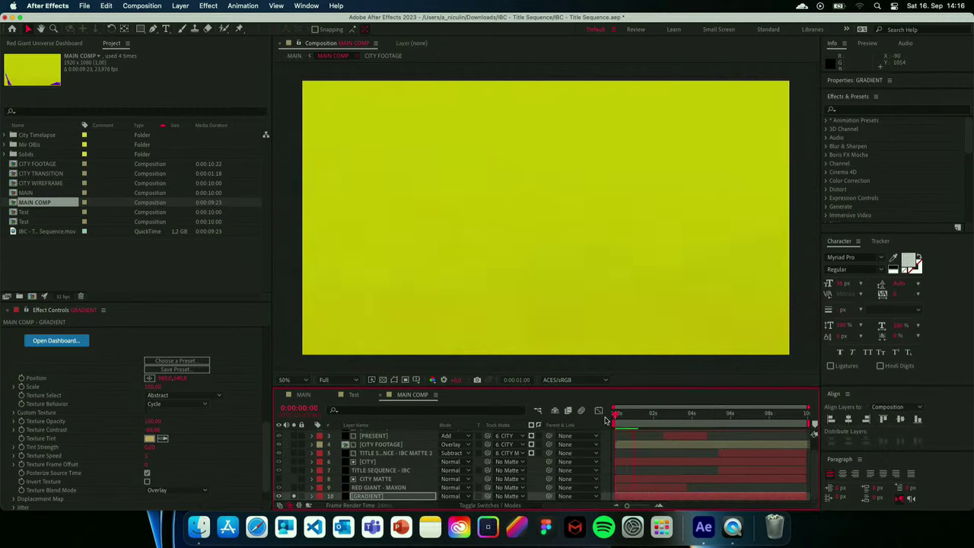
{"action": "key", "text": "space"}
{"action": "left_click", "coordinate": [149, 455]}
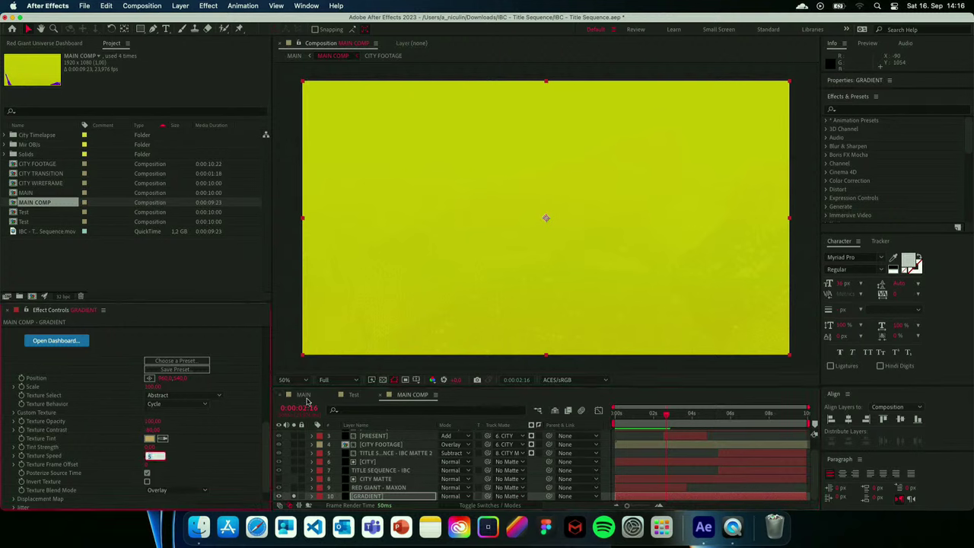
{"action": "type", "text": "1"}
{"action": "left_click", "coordinate": [242, 451]}
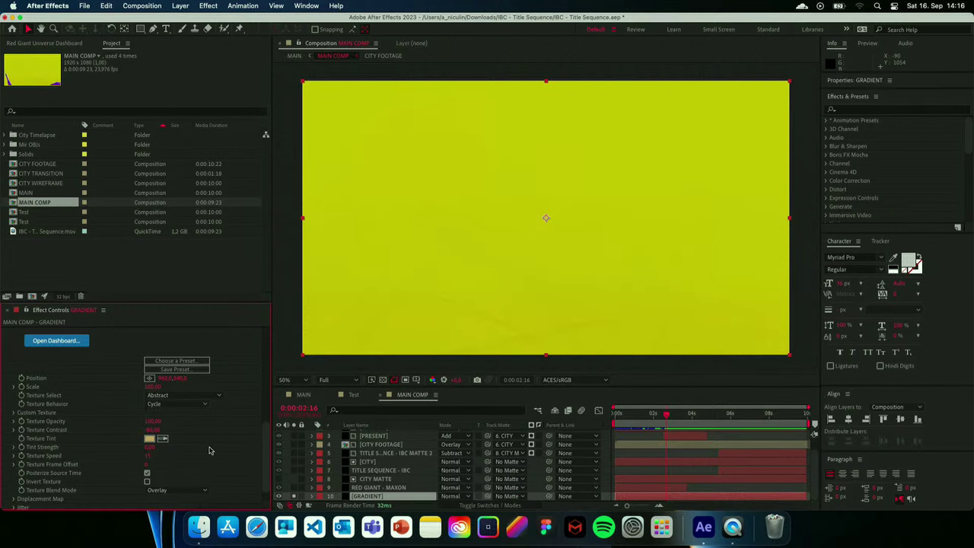
Expand the Custom Texture settings of Texturize Motion and look at the Texture Behavior options.
{"action": "left_click", "coordinate": [13, 414]}
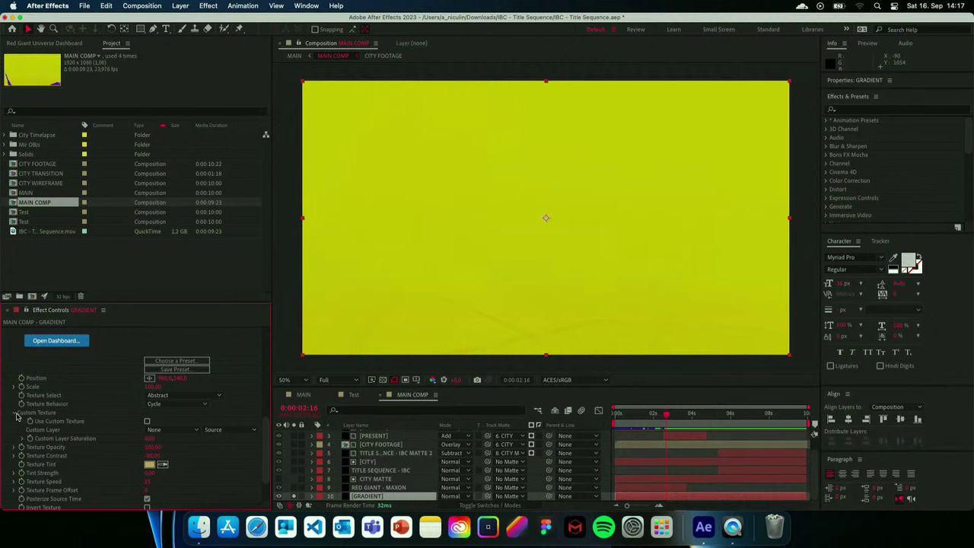
{"action": "left_click", "coordinate": [158, 404]}
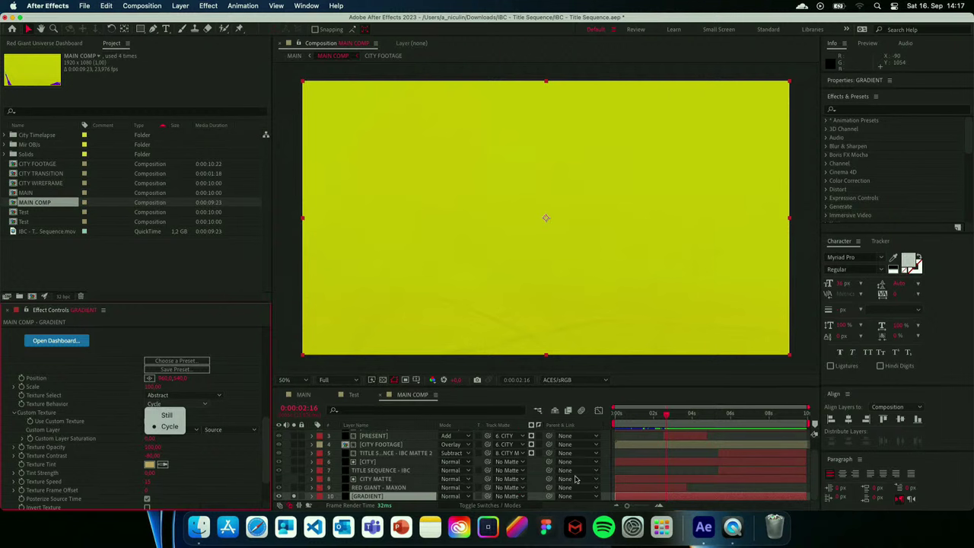
{"action": "left_click", "coordinate": [633, 499]}
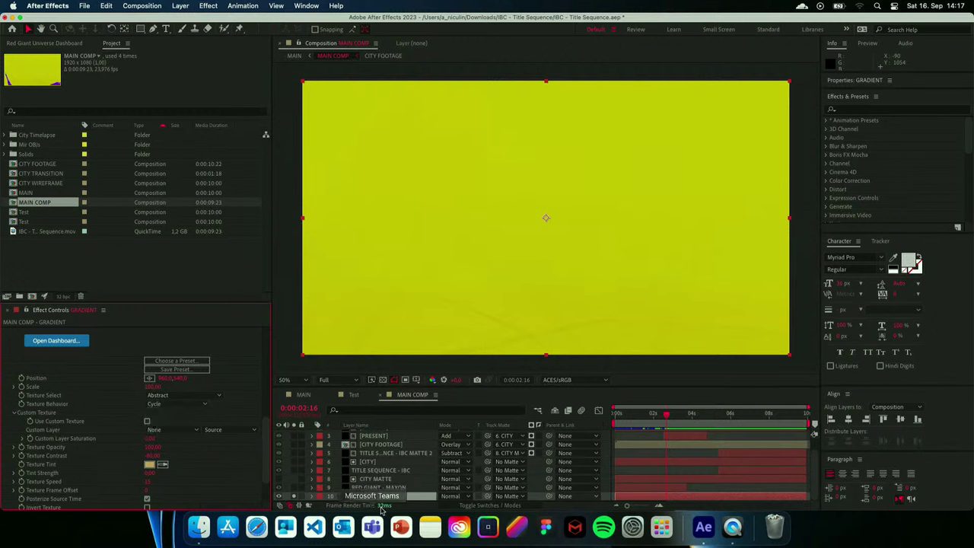
Turn off solo for the GRADIENT layer and switch to the Test composition.
{"action": "left_click", "coordinate": [295, 503]}
{"action": "left_click", "coordinate": [294, 496]}
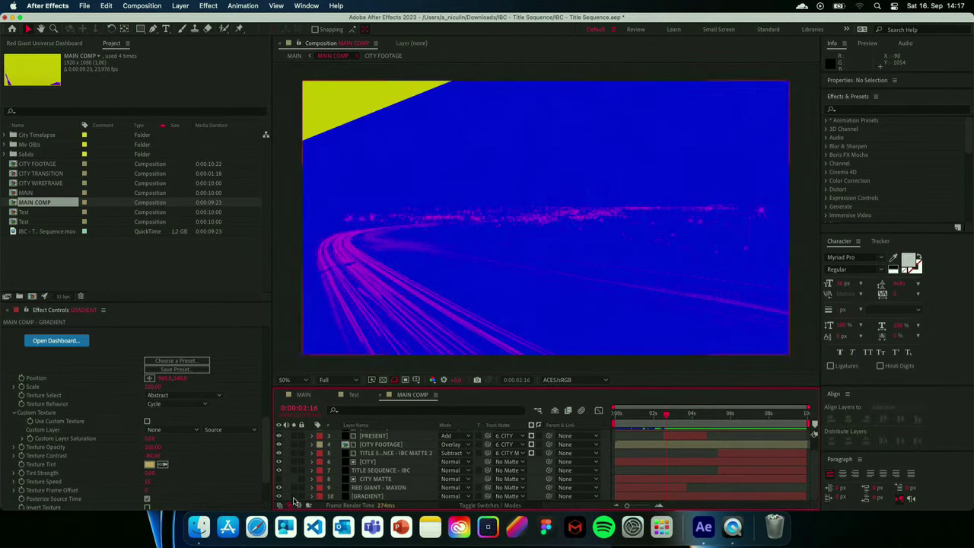
{"action": "left_click", "coordinate": [354, 397]}
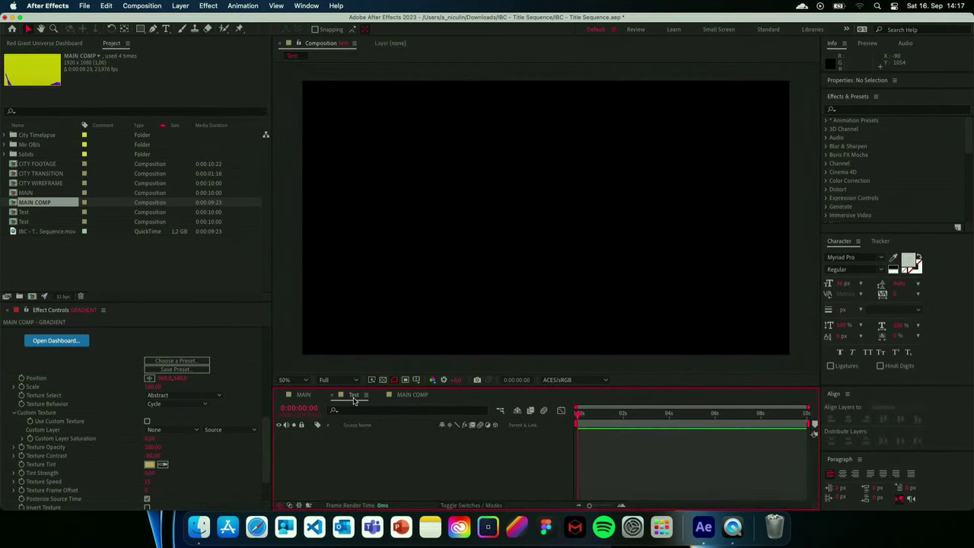
{"action": "right_click", "coordinate": [631, 469]}
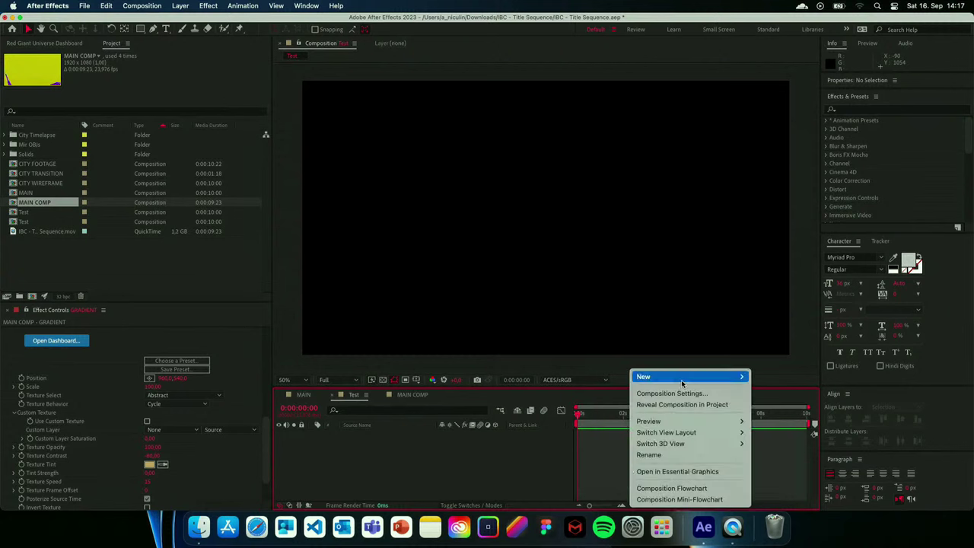
{"action": "mouse_move", "coordinate": [683, 378]}
{"action": "left_click", "coordinate": [776, 422]}
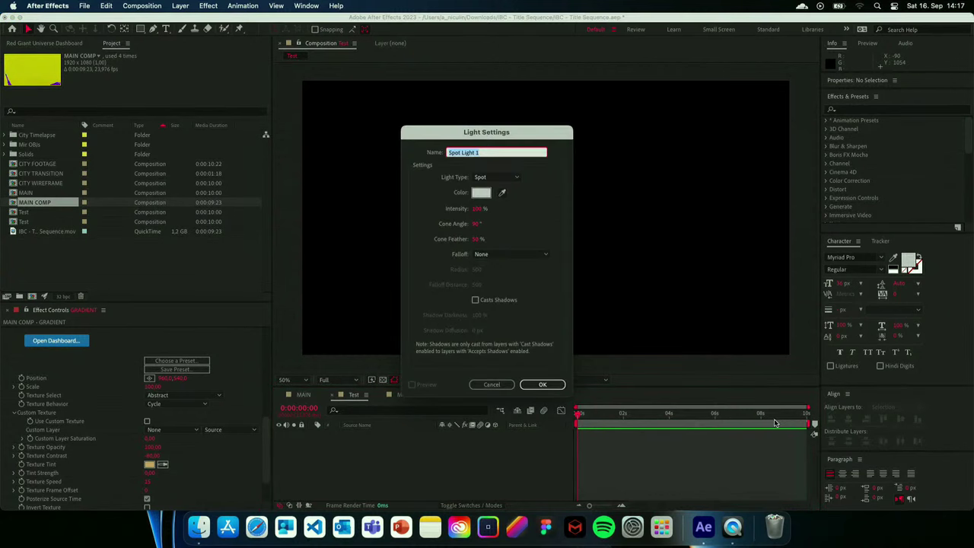
{"action": "left_click", "coordinate": [484, 386]}
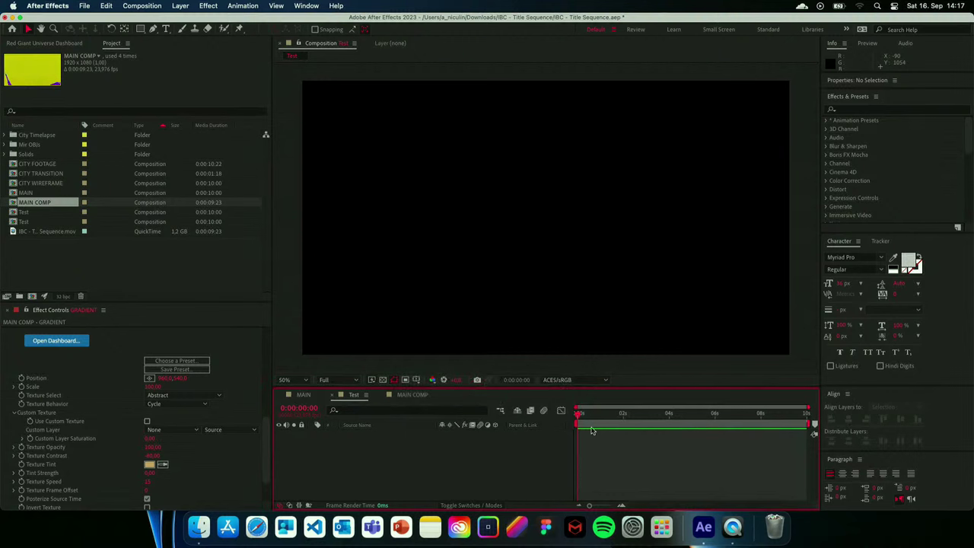
Create a black comp-size solid named uni.GR in the Test composition.
{"action": "right_click", "coordinate": [593, 445]}
{"action": "mouse_move", "coordinate": [641, 378]}
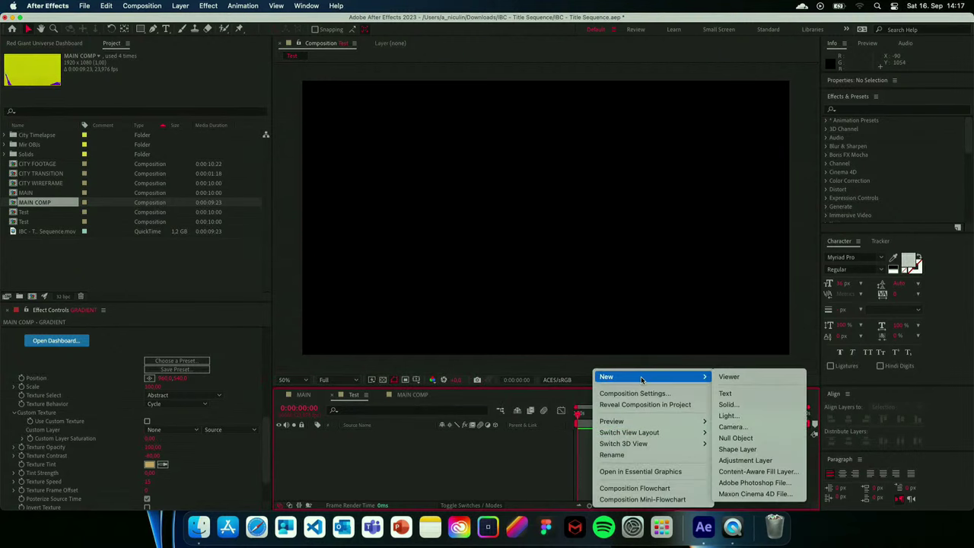
{"action": "left_click", "coordinate": [729, 404]}
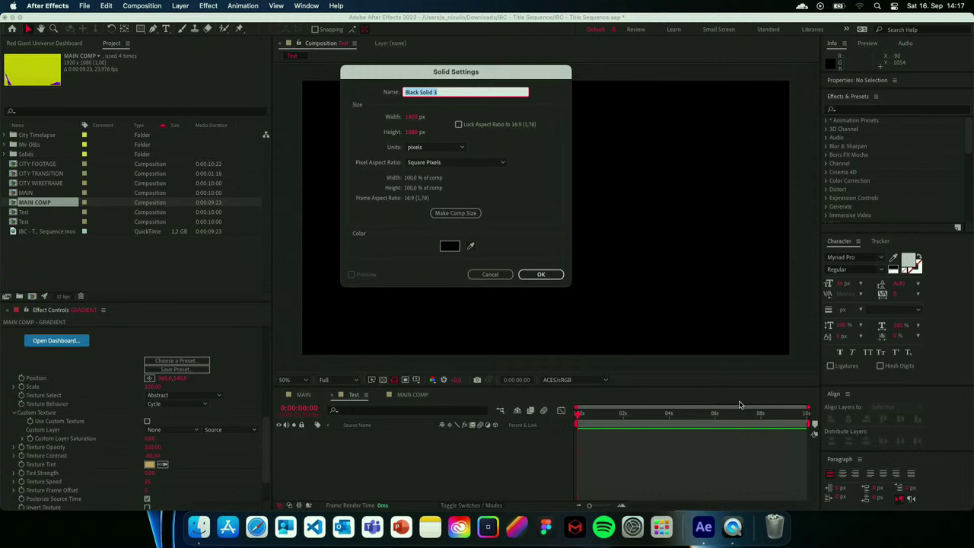
{"action": "type", "text": "uniGR"}
{"action": "left_click", "coordinate": [551, 277]}
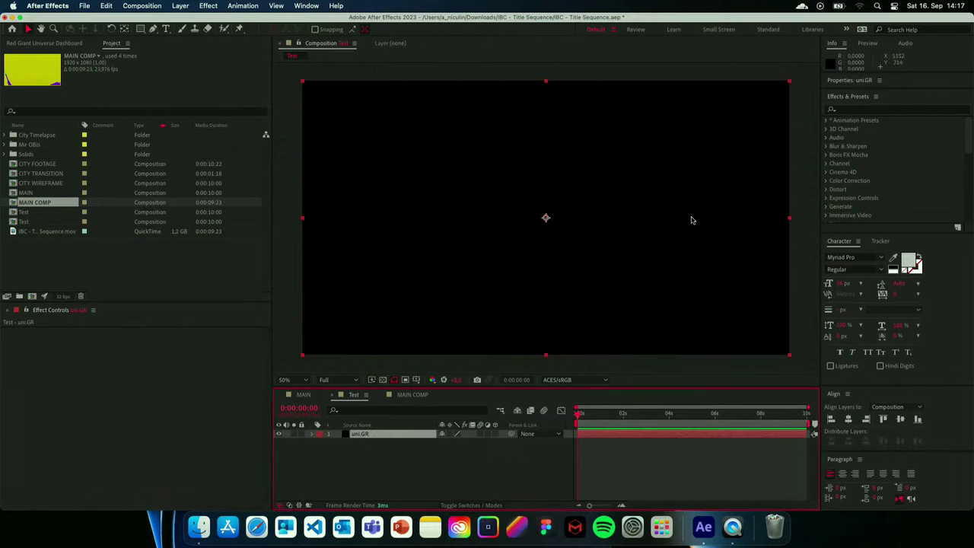
Search the effects for "gradi" and apply uni.Gradient Ramp to the uni.GR solid.
{"action": "left_click", "coordinate": [904, 112]}
{"action": "type", "text": "gradi"}
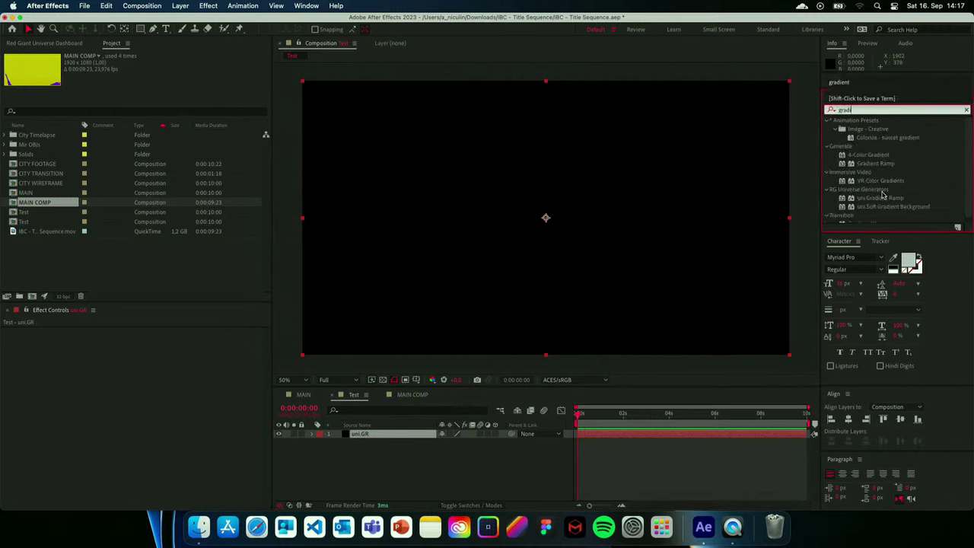
{"action": "double_click", "coordinate": [881, 197]}
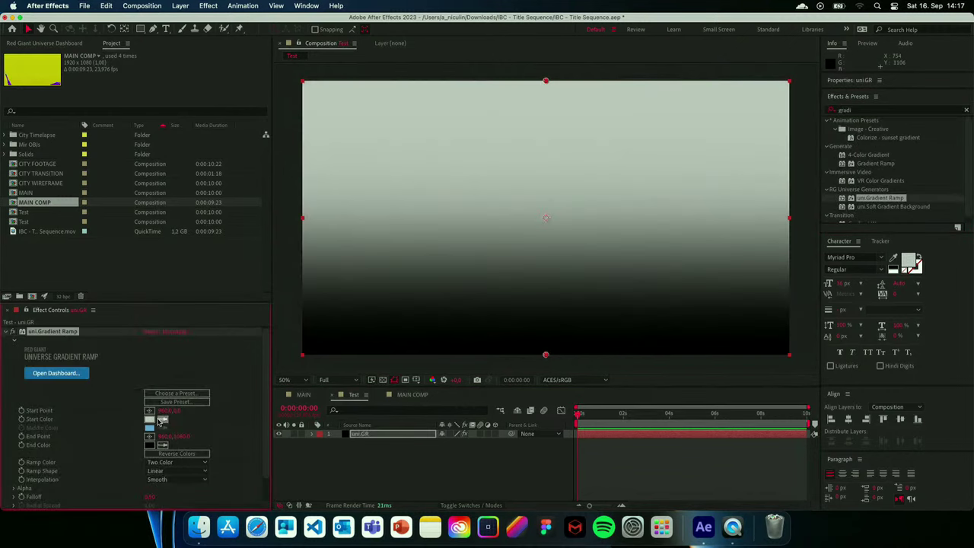
Set the Gradient Ramp's Start Color to magenta, FF00CD.
{"action": "left_click", "coordinate": [150, 420]}
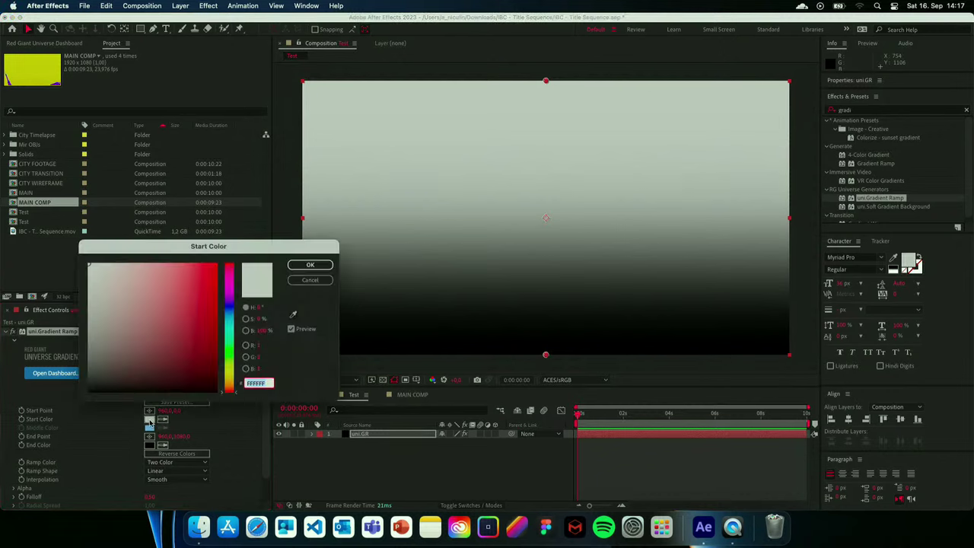
{"action": "left_click", "coordinate": [229, 279]}
{"action": "left_click", "coordinate": [214, 278]}
{"action": "left_click_drag", "start_coordinate": [214, 278], "coordinate": [217, 265]}
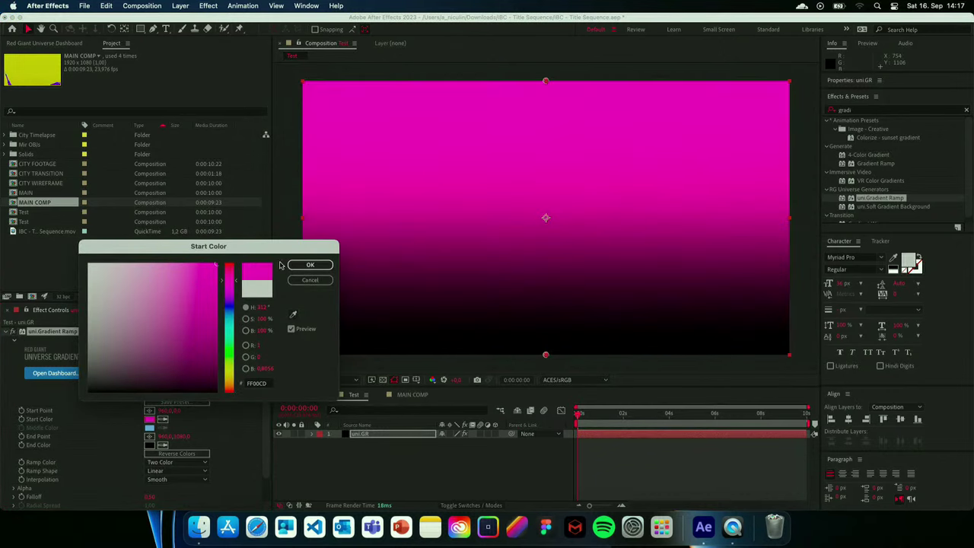
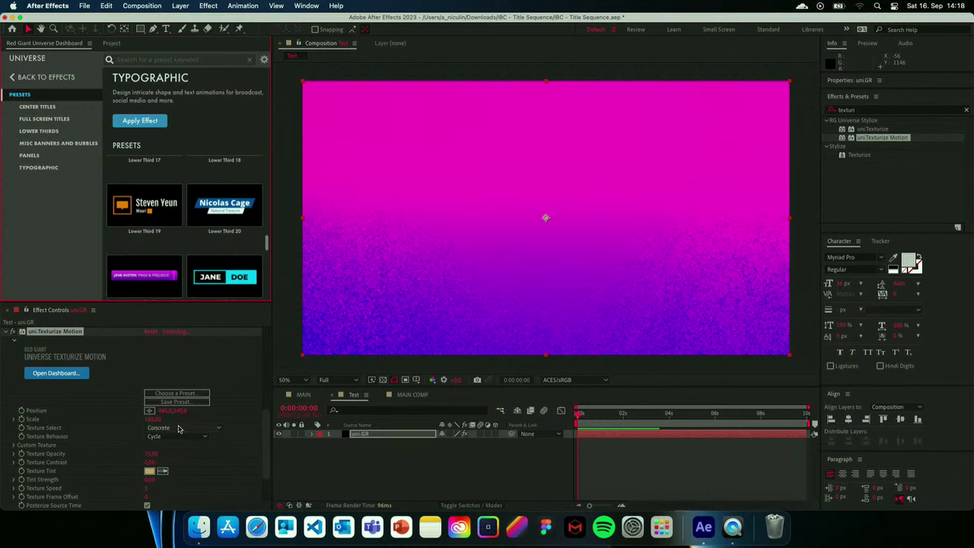
Try the Fuzzy texture in uni.Texturize Motion and set Texture Select to Abstract.
{"action": "scroll", "coordinate": [179, 429], "scroll_direction": "down", "scroll_amount": 1}
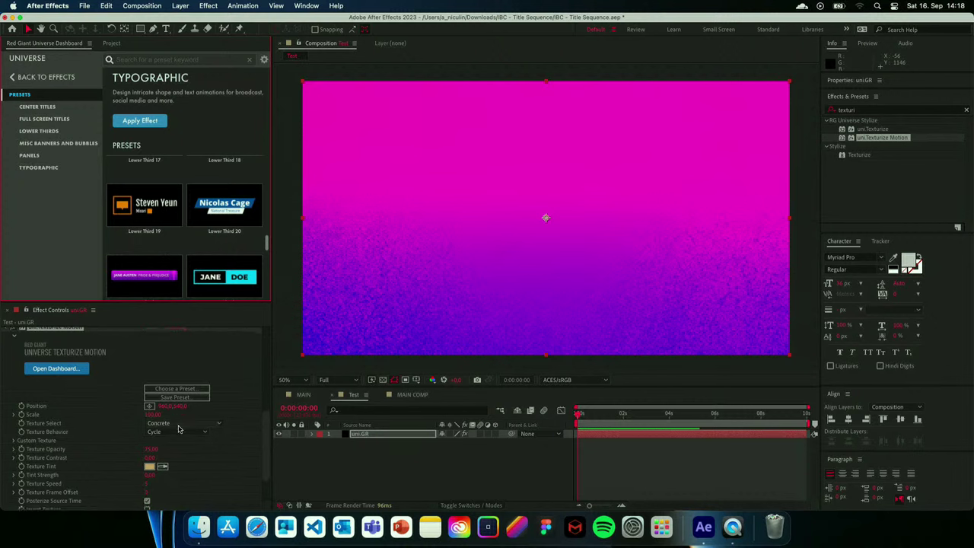
{"action": "left_click", "coordinate": [178, 429]}
{"action": "left_click", "coordinate": [171, 444]}
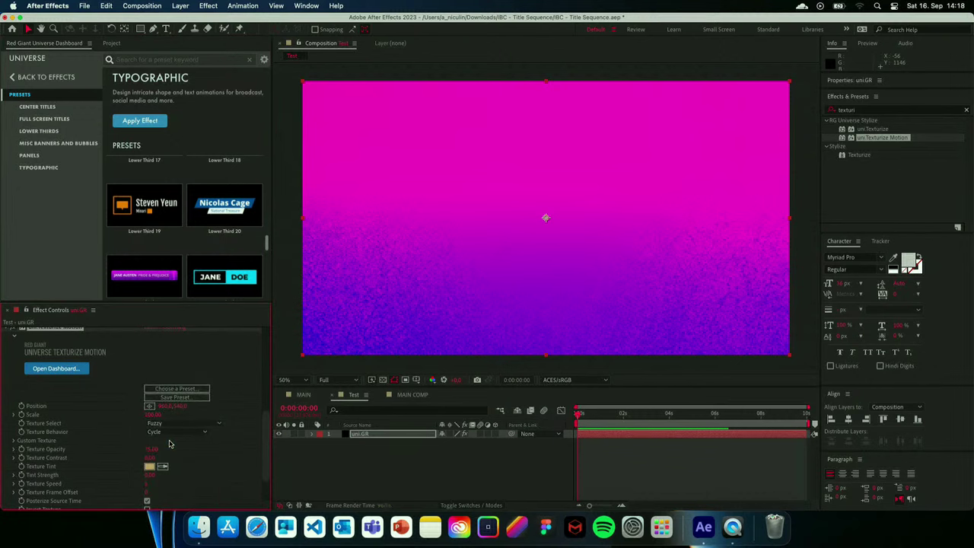
{"action": "left_click", "coordinate": [171, 423]}
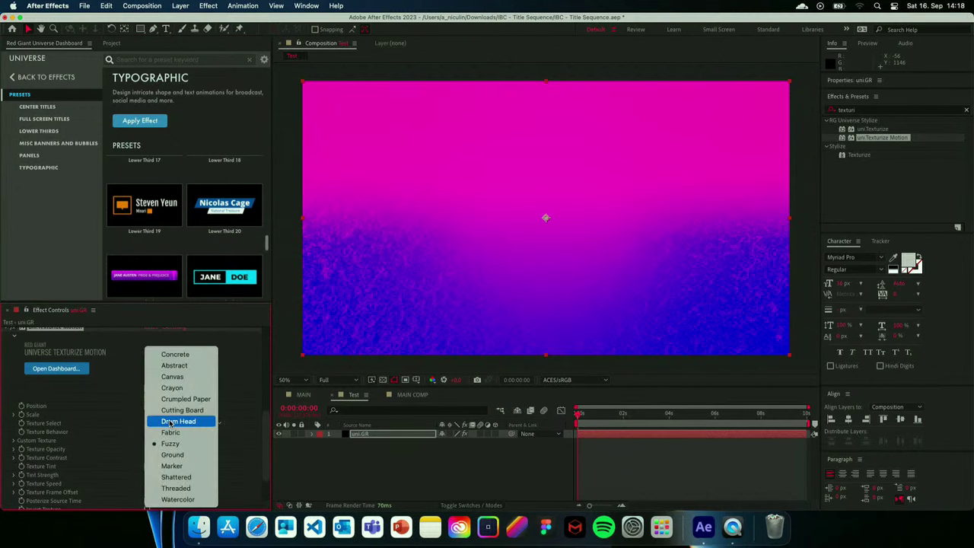
{"action": "left_click", "coordinate": [173, 366]}
Disable the mask in the uni.Texturize Motion effect so the texture covers the whole gradient.
{"action": "scroll", "coordinate": [127, 469], "scroll_direction": "down", "scroll_amount": 3}
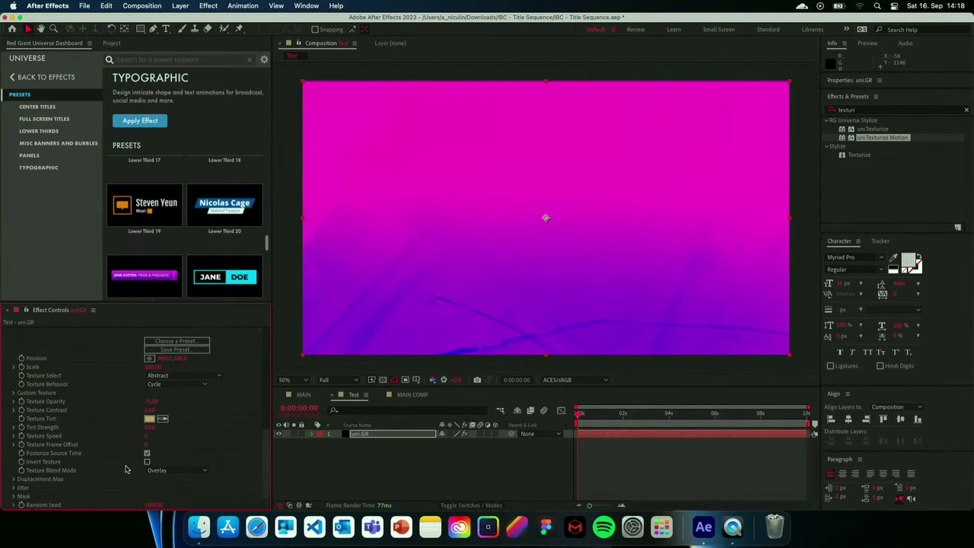
{"action": "left_click", "coordinate": [14, 497]}
{"action": "scroll", "coordinate": [16, 499], "scroll_direction": "down", "scroll_amount": 2}
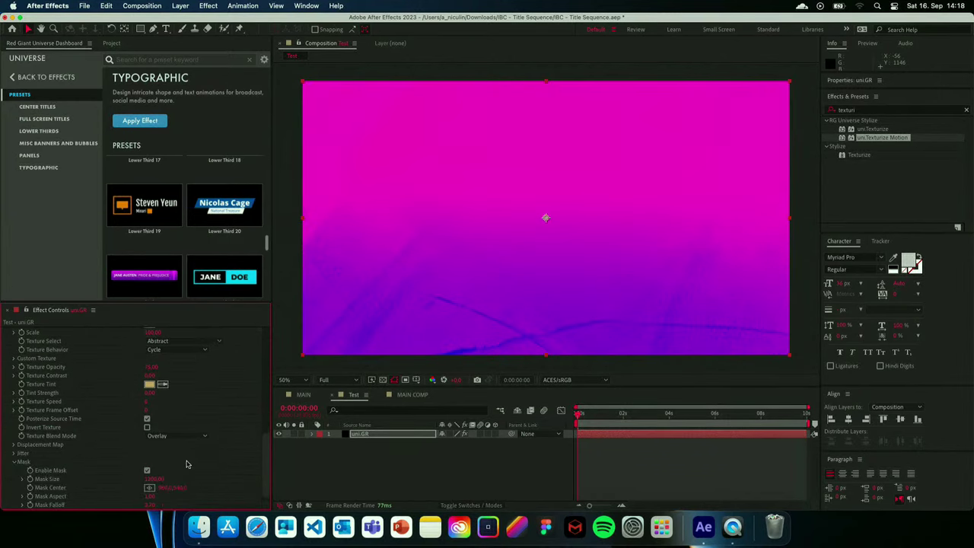
{"action": "left_click", "coordinate": [147, 470]}
Preview the animated textured gradient from the start of the Test composition.
{"action": "left_click", "coordinate": [576, 415]}
{"action": "key", "text": "space"}
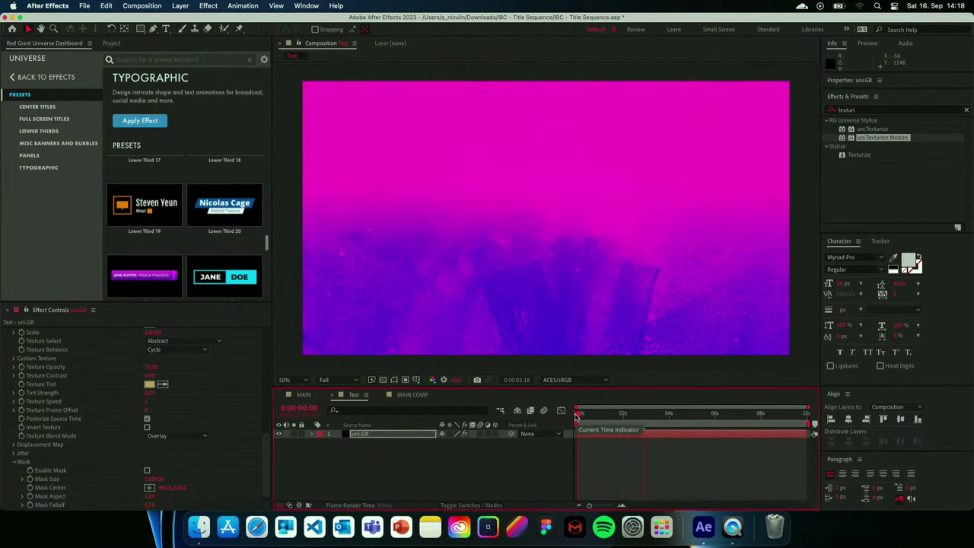
{"action": "left_click", "coordinate": [583, 416]}
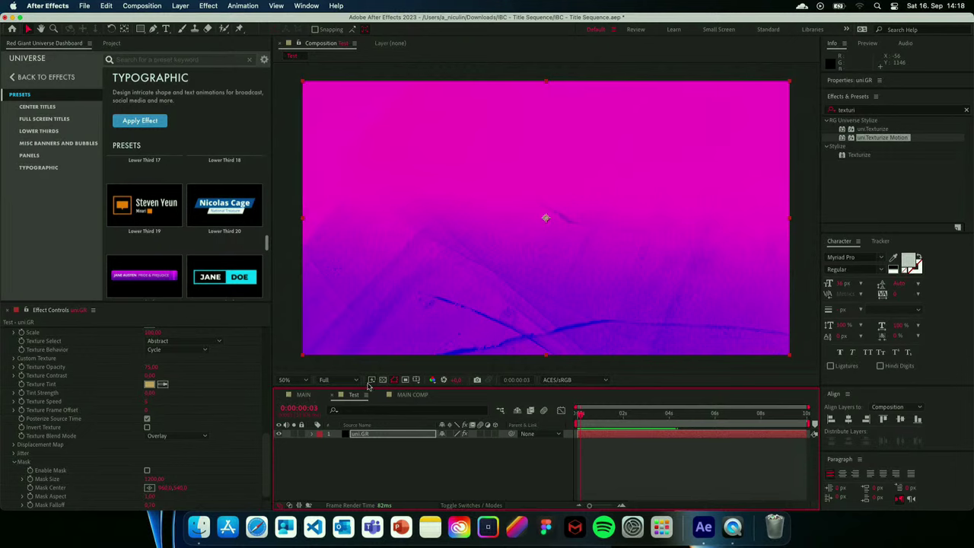
In MAIN COMP, solo the CITY layer, examine its skyline silhouette up to 0:00:06:22, and turn solo off.
{"action": "left_click", "coordinate": [412, 395]}
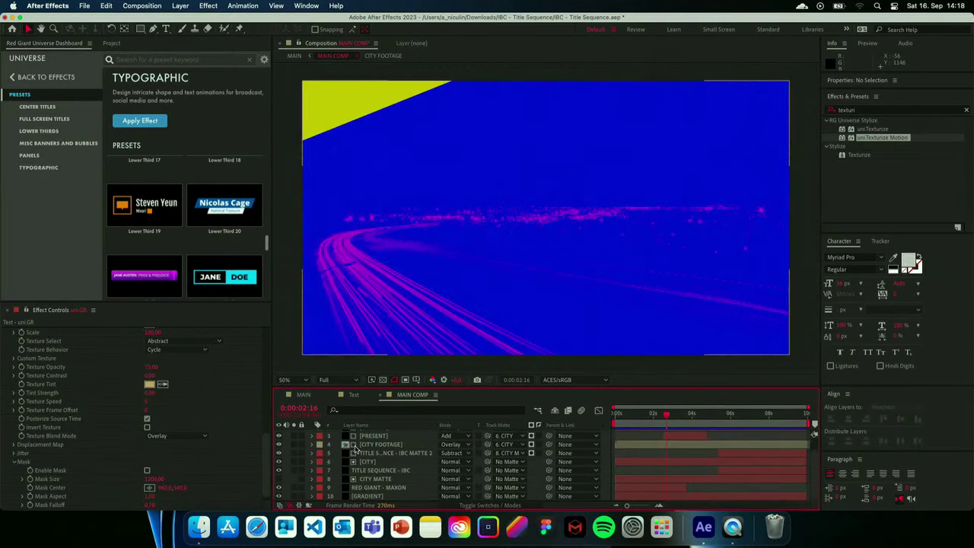
{"action": "left_click", "coordinate": [373, 463]}
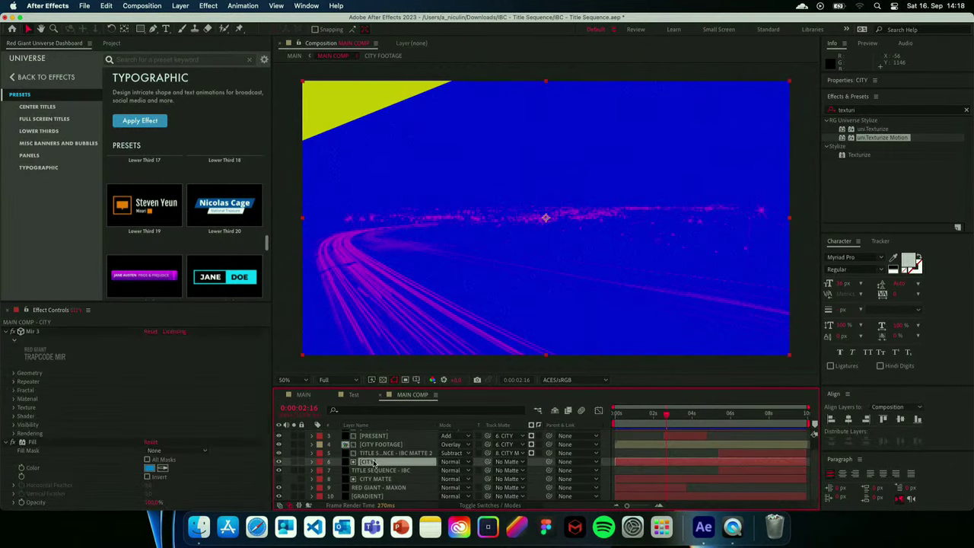
{"action": "left_click", "coordinate": [294, 462]}
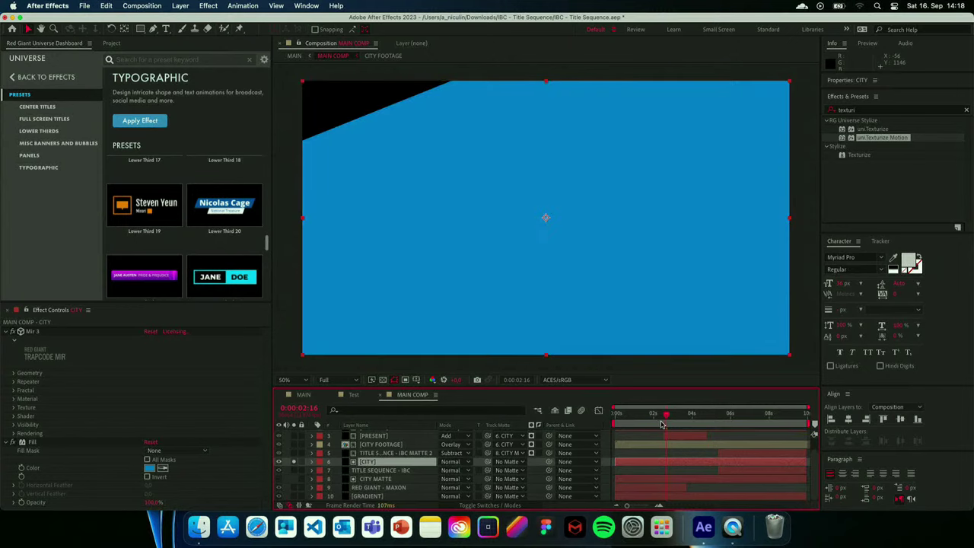
{"action": "left_click_drag", "start_coordinate": [636, 419], "coordinate": [748, 416]}
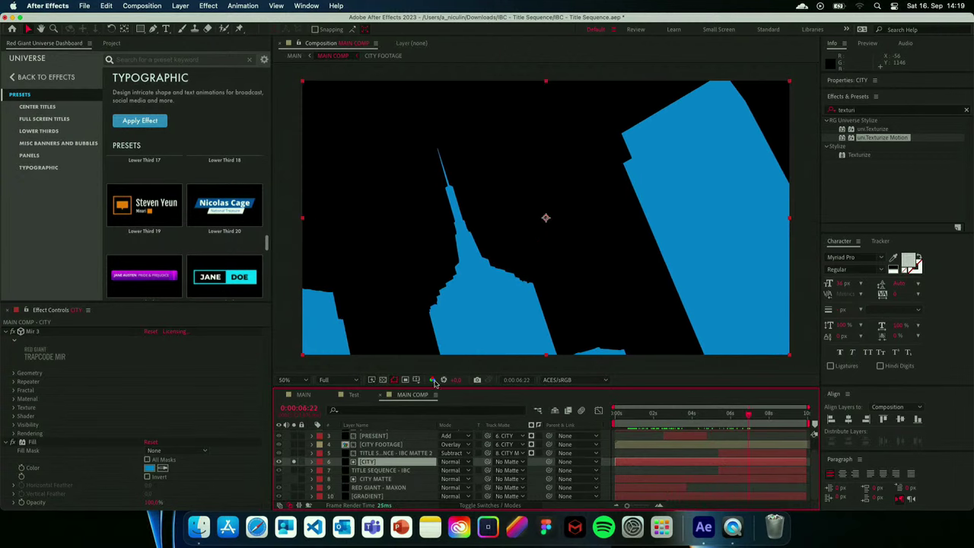
{"action": "left_click", "coordinate": [294, 463]}
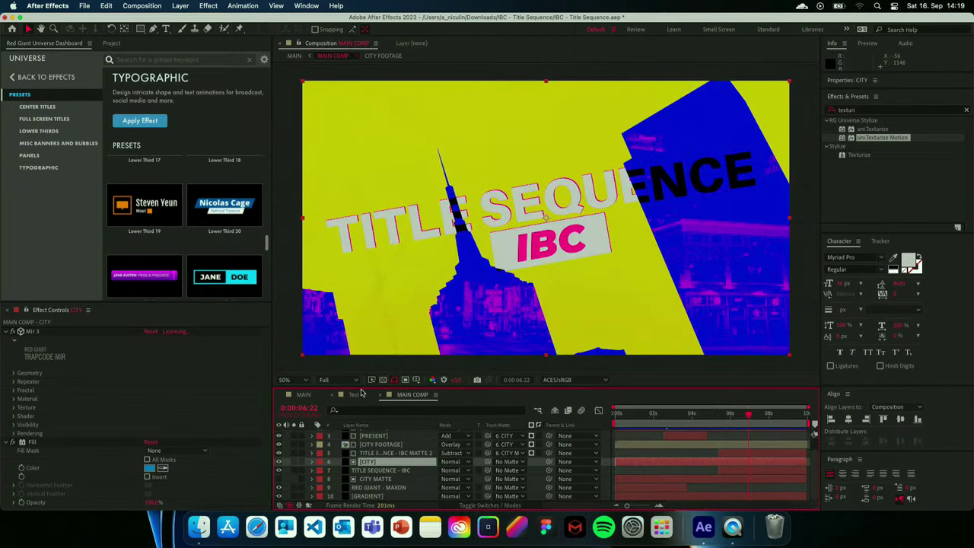
Return to the Test composition and create a black comp-size solid named City.
{"action": "left_click", "coordinate": [352, 396]}
{"action": "right_click", "coordinate": [601, 461]}
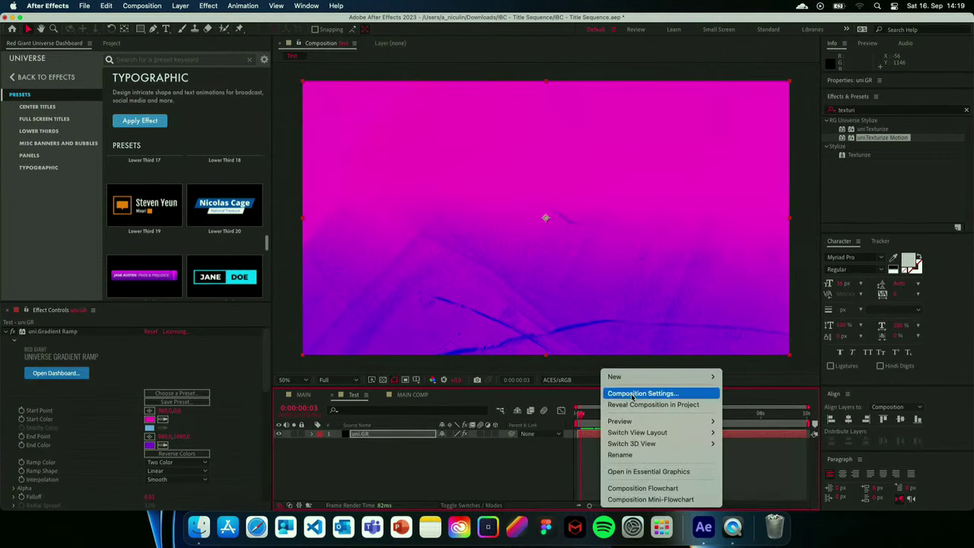
{"action": "mouse_move", "coordinate": [705, 377]}
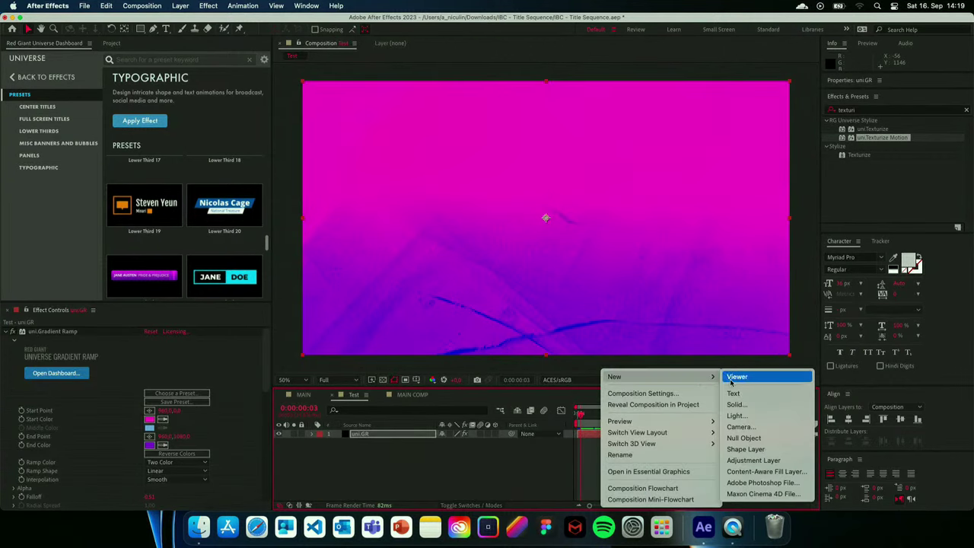
{"action": "left_click", "coordinate": [761, 406]}
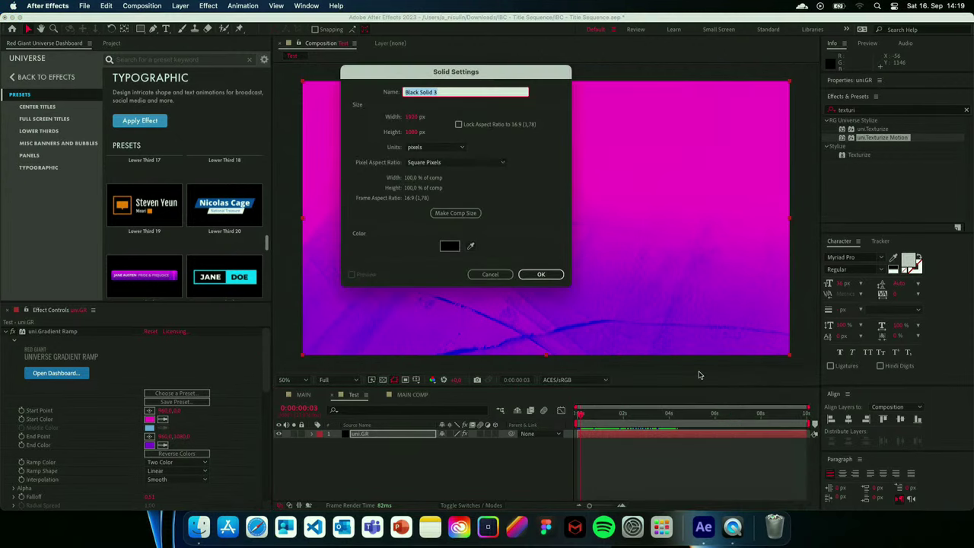
{"action": "type", "text": "c"}
{"action": "key", "text": "Return"}
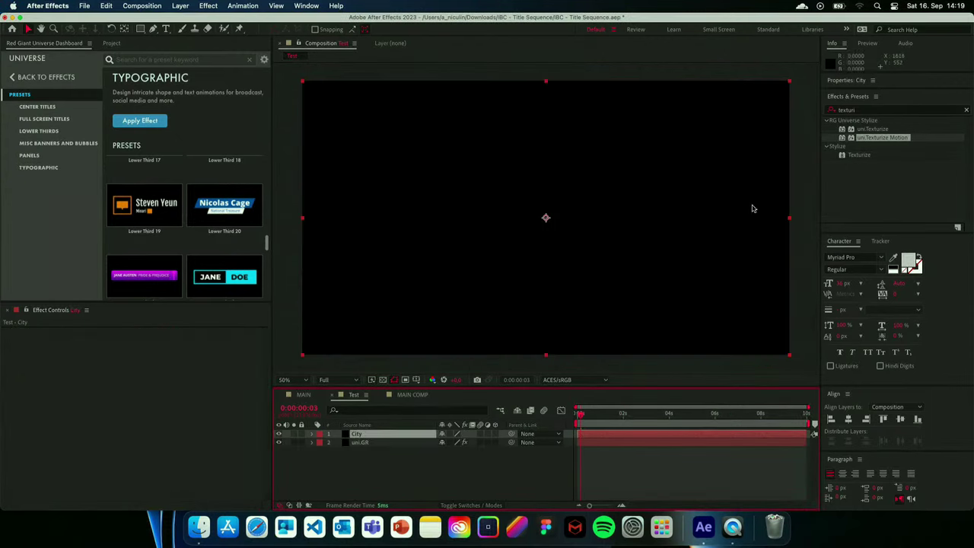
Search the effects for "mir" and apply Trapcode Mir 3 to the City solid.
{"action": "left_click", "coordinate": [861, 110]}
{"action": "type", "text": "mir"}
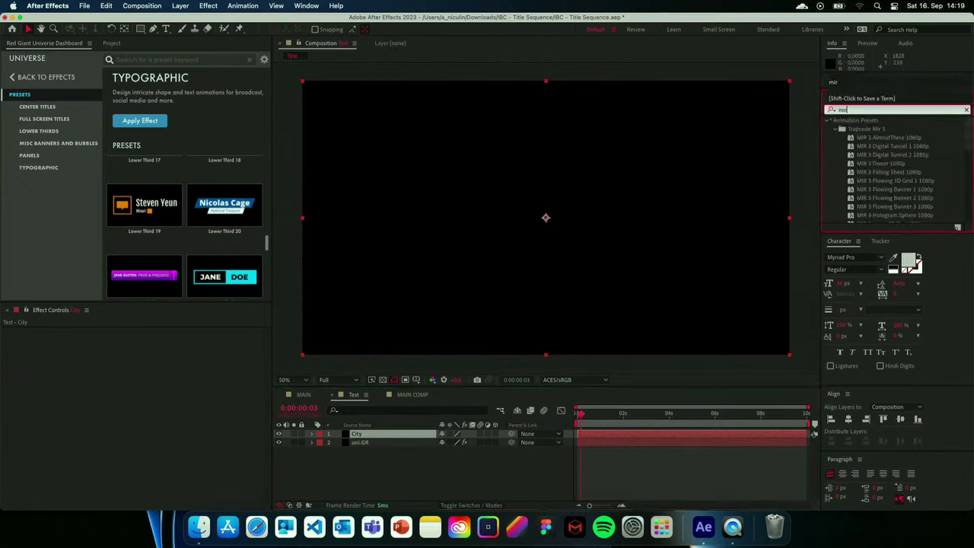
{"action": "left_click", "coordinate": [835, 133]}
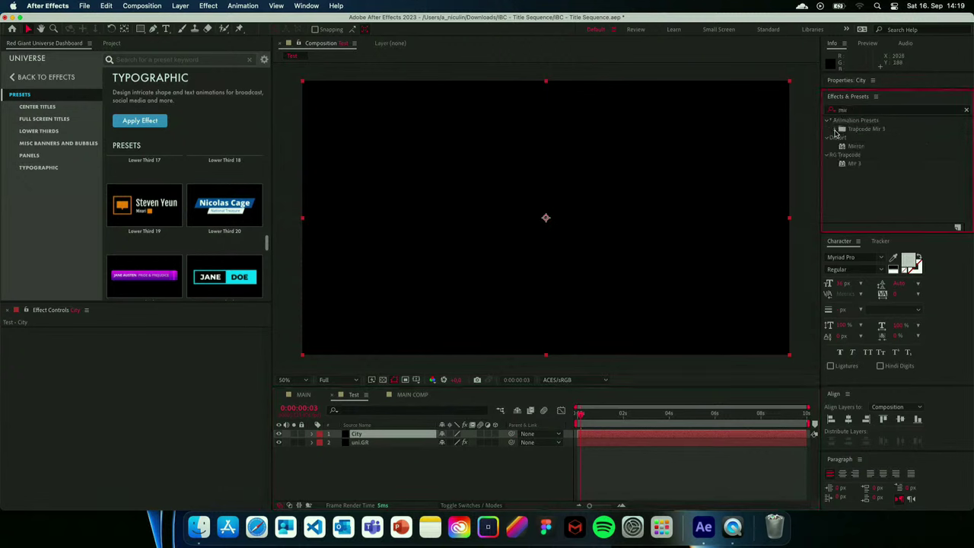
{"action": "double_click", "coordinate": [853, 163]}
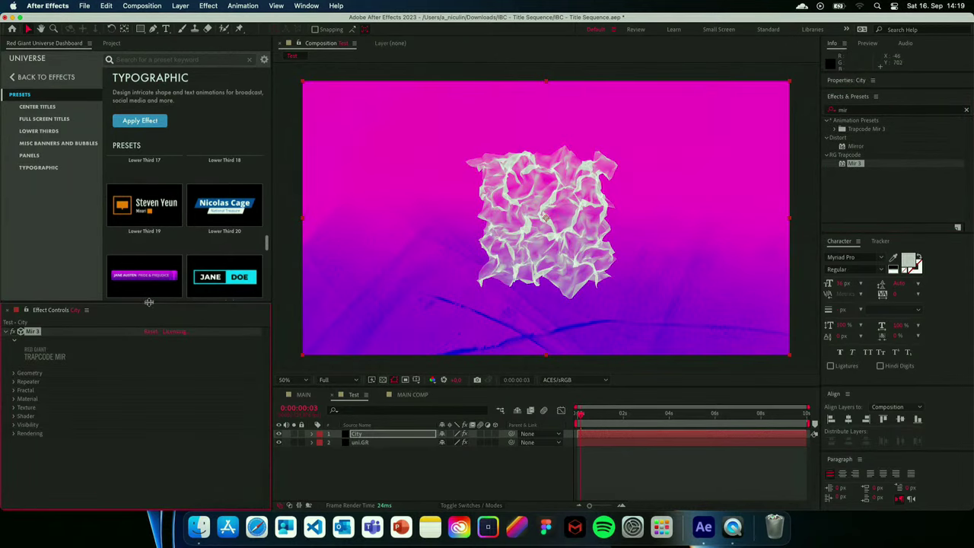
Set Mir's Base Geometry to 3D Model and load the City model from the Geometry collection.
{"action": "left_click", "coordinate": [15, 374]}
{"action": "scroll", "coordinate": [15, 374], "scroll_direction": "down", "scroll_amount": 1}
{"action": "left_click", "coordinate": [155, 367]}
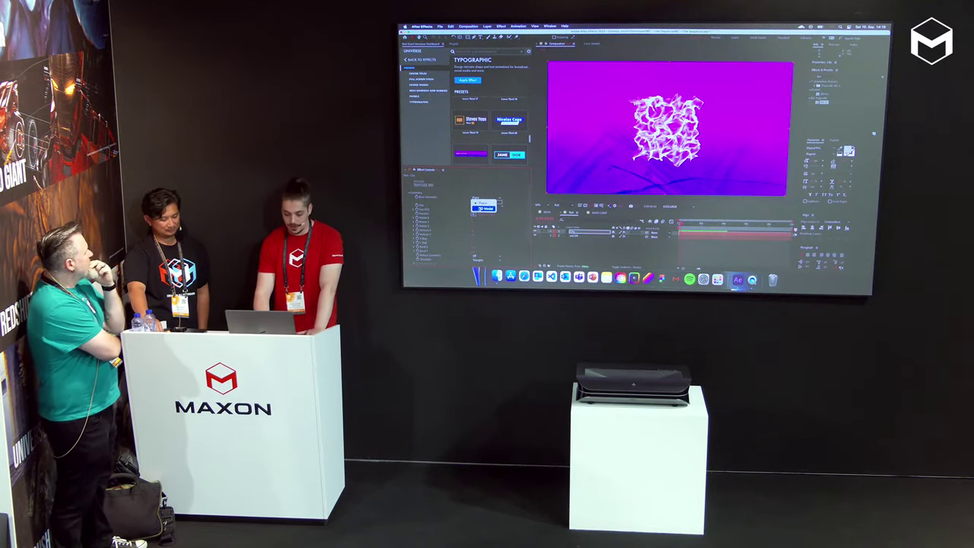
{"action": "left_click", "coordinate": [485, 208]}
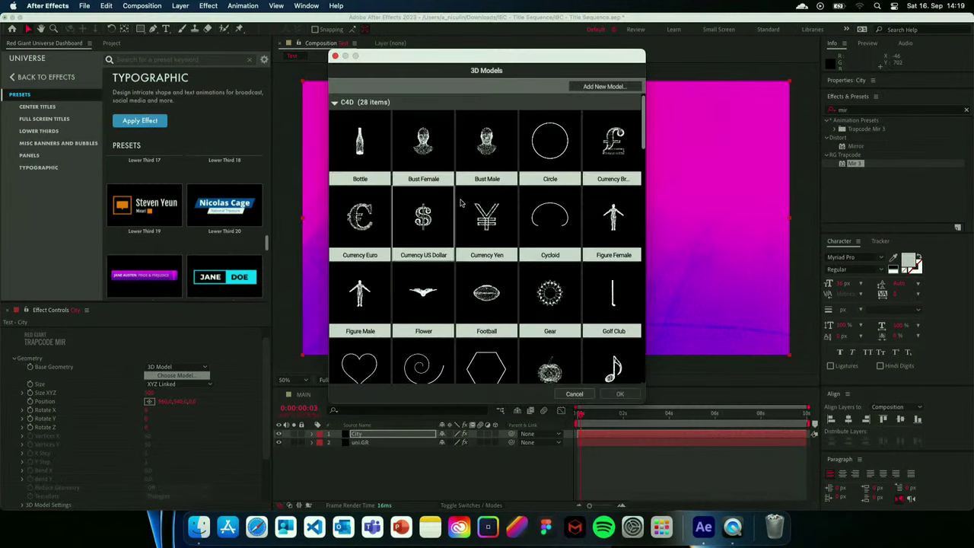
{"action": "scroll", "coordinate": [476, 204], "scroll_direction": "down", "scroll_amount": 1}
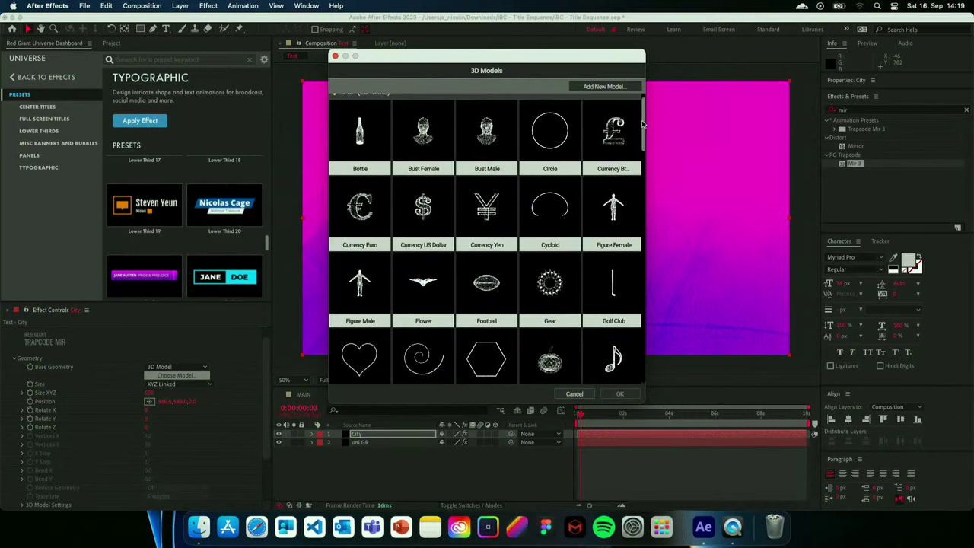
{"action": "left_click_drag", "start_coordinate": [643, 122], "coordinate": [626, 200]}
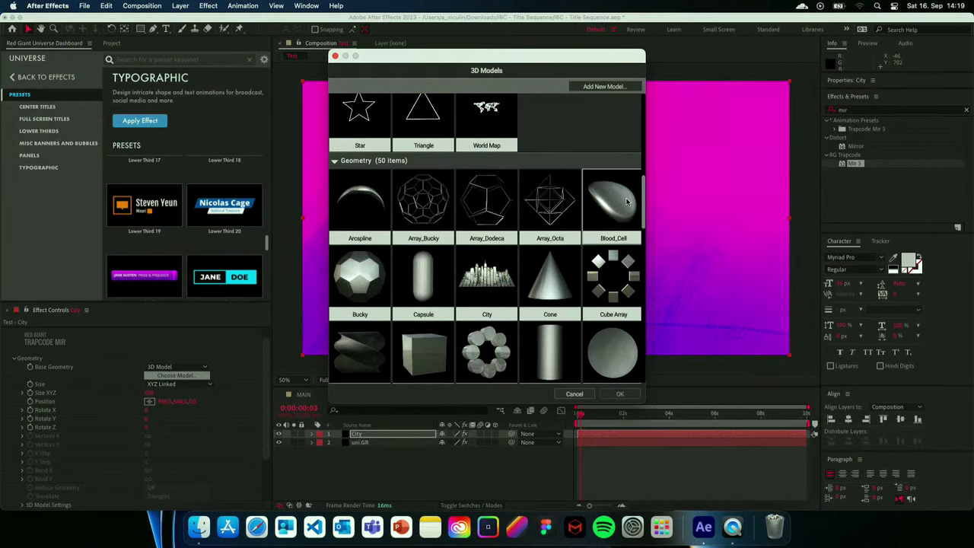
{"action": "left_click", "coordinate": [488, 278]}
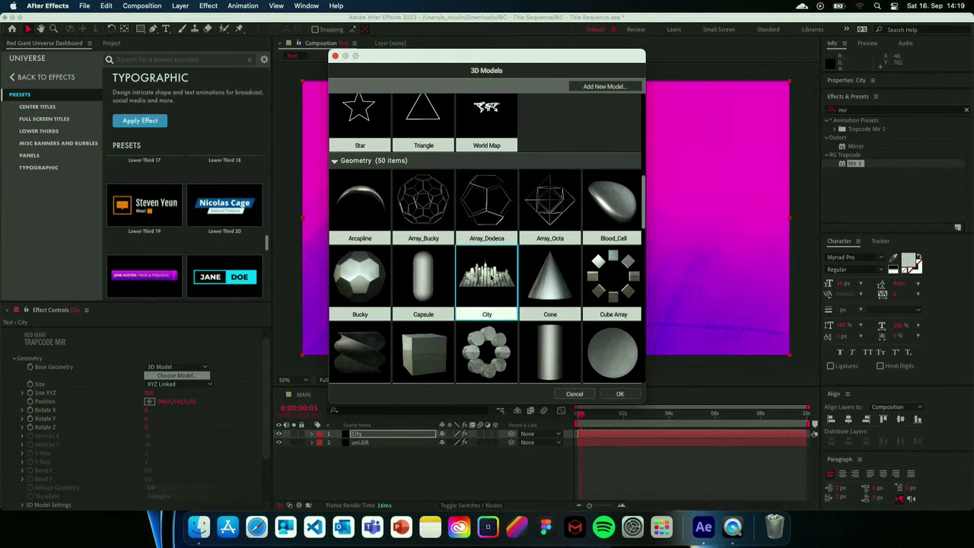
{"action": "left_click", "coordinate": [620, 394]}
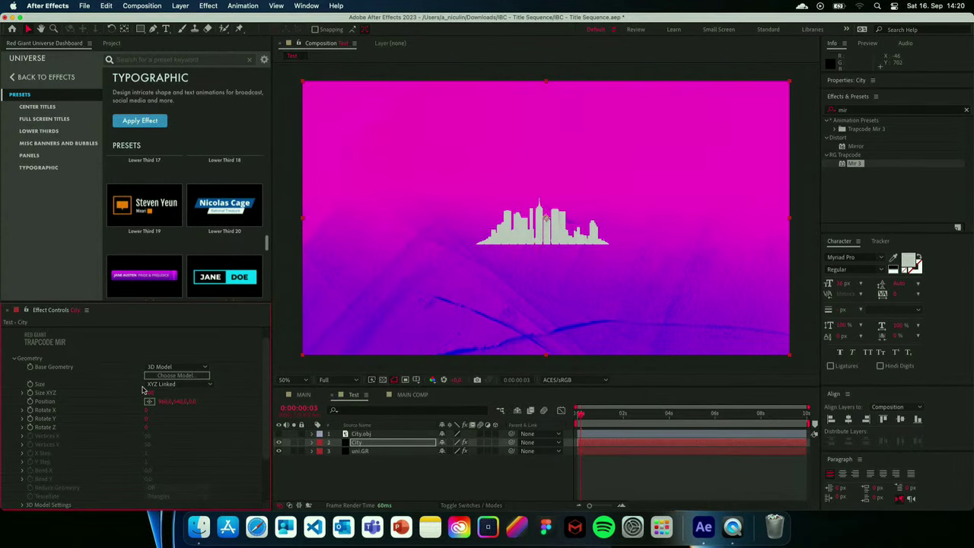
Enlarge the Mir city model until its skyline spans the frame and reposition it to about X 1100, Y 755.
{"action": "left_click_drag", "start_coordinate": [149, 392], "coordinate": [246, 379]}
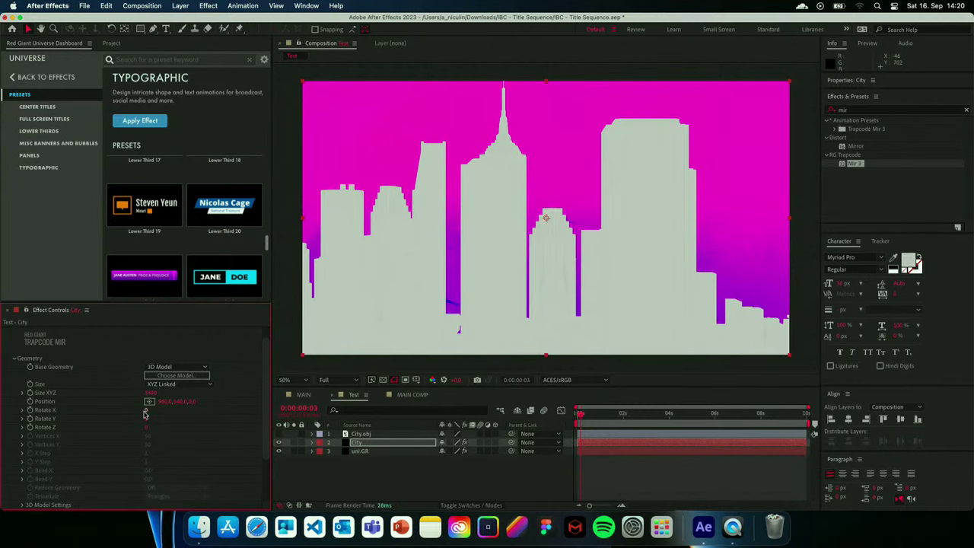
{"action": "left_click_drag", "start_coordinate": [145, 413], "coordinate": [150, 416]}
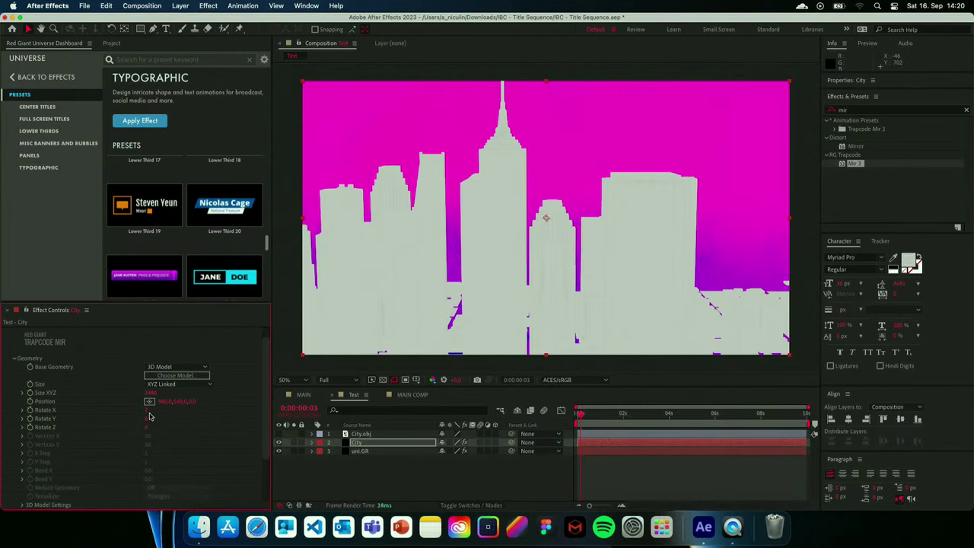
{"action": "left_click_drag", "start_coordinate": [150, 410], "coordinate": [328, 400]}
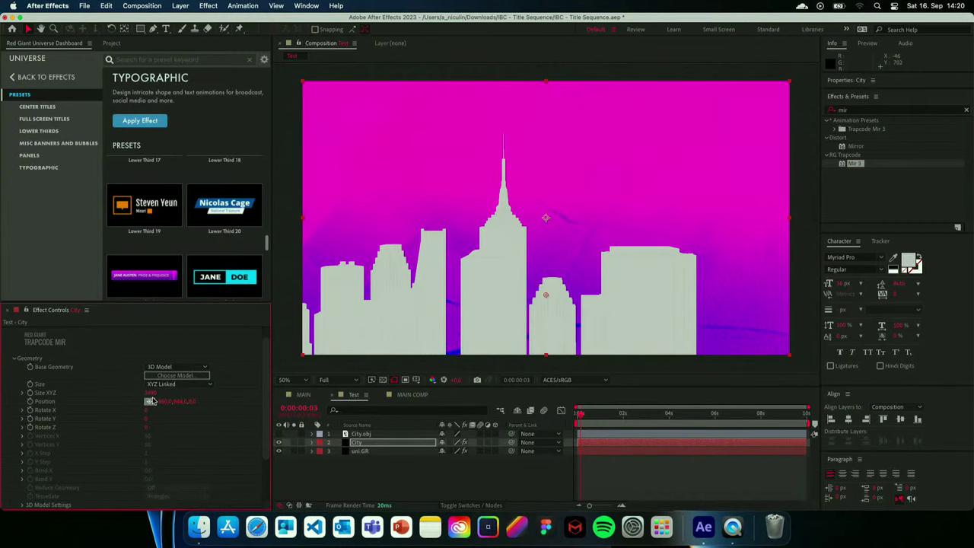
{"action": "left_click_drag", "start_coordinate": [150, 393], "coordinate": [251, 377]}
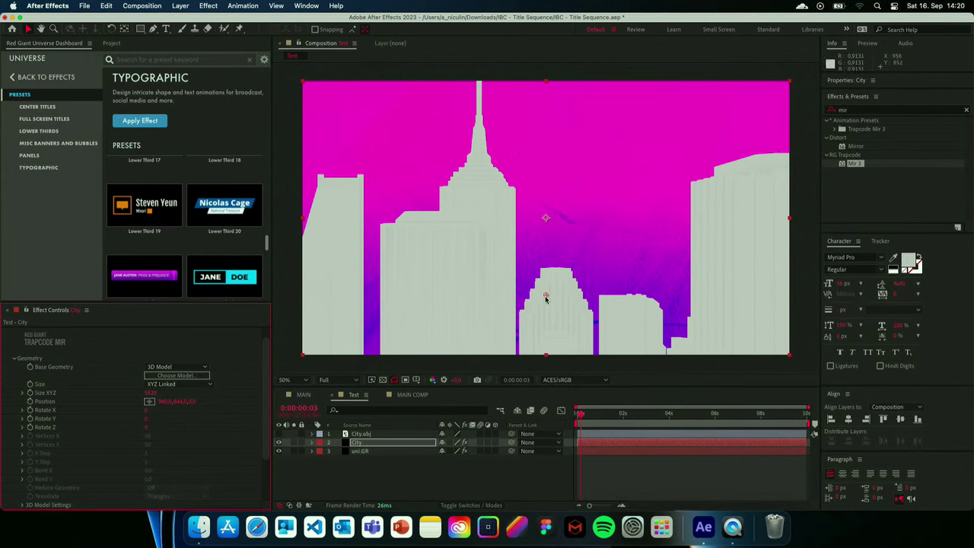
{"action": "left_click_drag", "start_coordinate": [546, 297], "coordinate": [581, 273]}
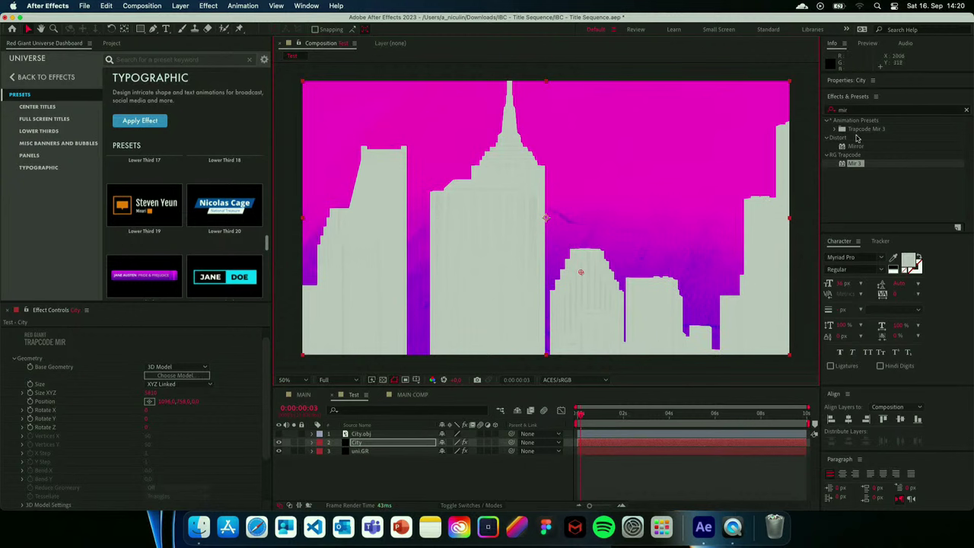
Search the effects for "gradi" and apply uni.Gradient Ramp to the City layer.
{"action": "left_click", "coordinate": [868, 111]}
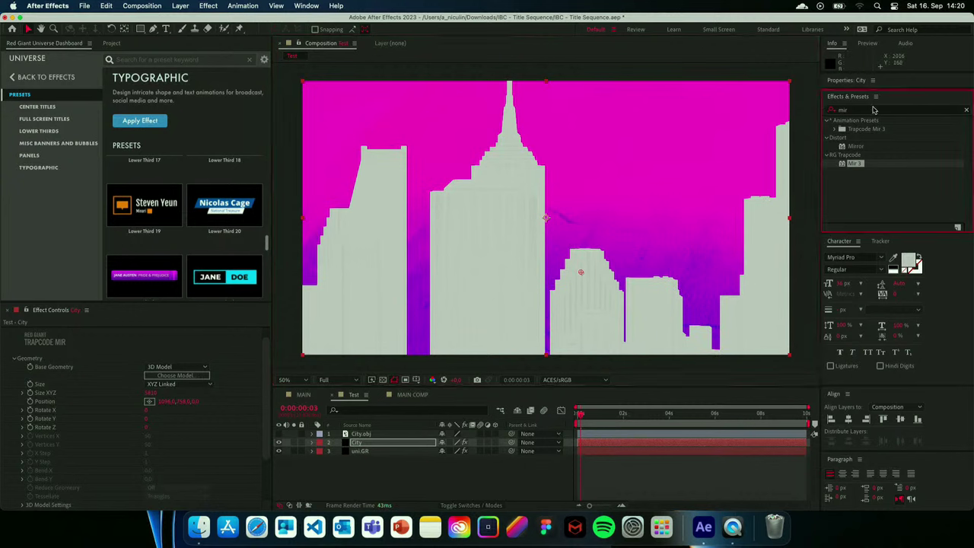
{"action": "left_click", "coordinate": [855, 111]}
{"action": "type", "text": "gra"}
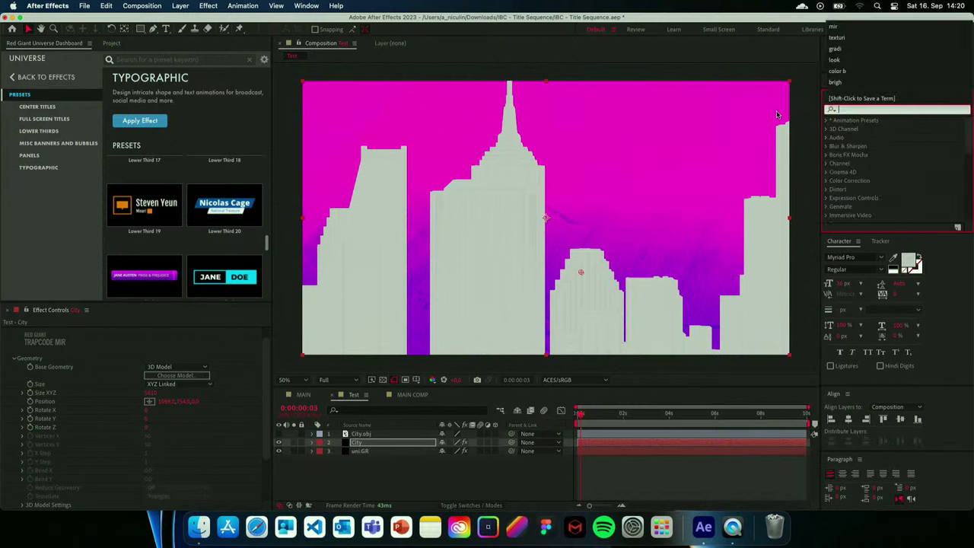
{"action": "type", "text": "di"}
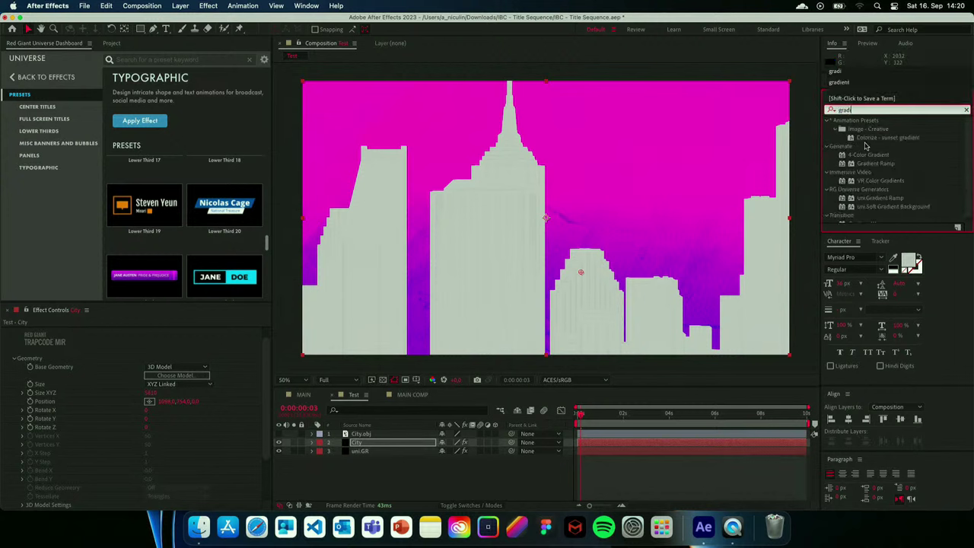
{"action": "double_click", "coordinate": [880, 192]}
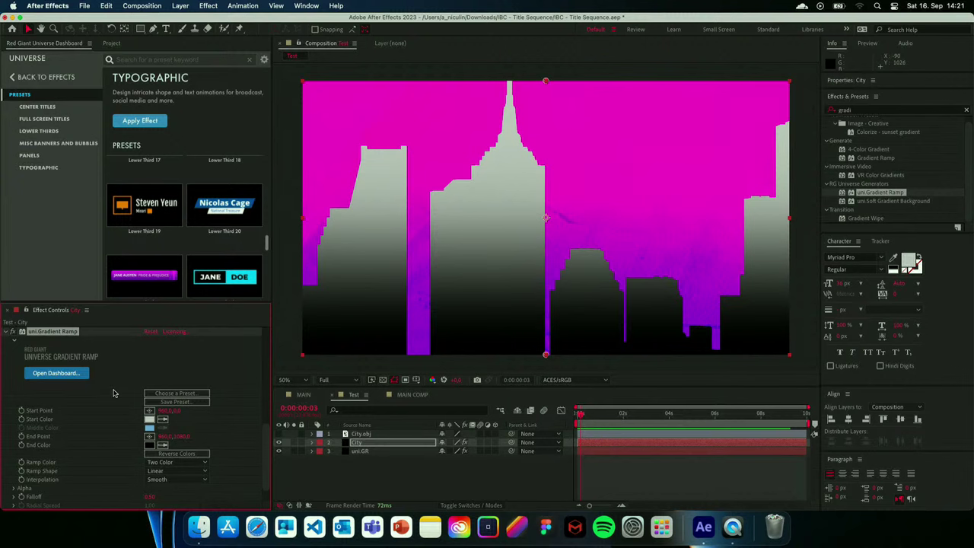
Set the start color of the City layer's uni.Gradient Ramp to a bright light blue.
{"action": "left_click", "coordinate": [149, 420]}
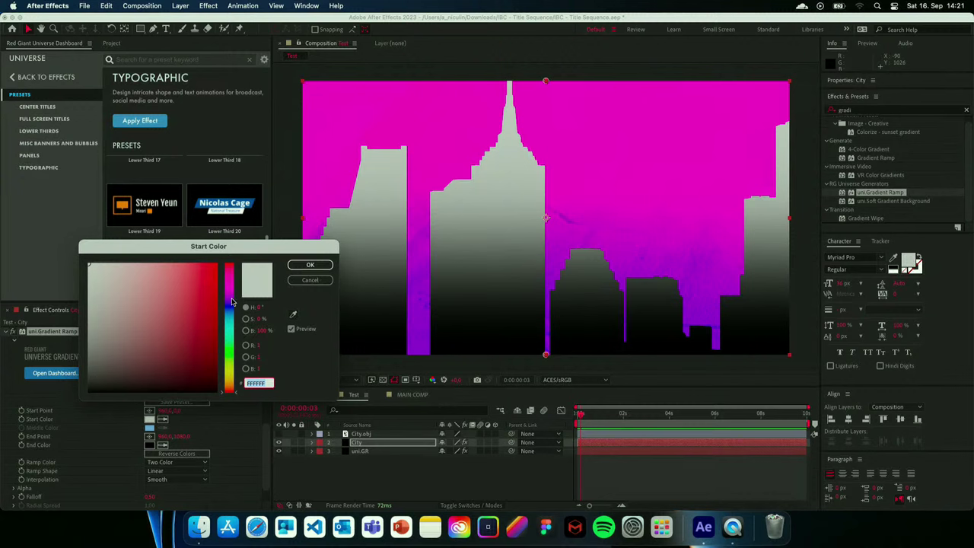
{"action": "left_click_drag", "start_coordinate": [232, 301], "coordinate": [230, 312]}
{"action": "left_click_drag", "start_coordinate": [213, 268], "coordinate": [251, 227]}
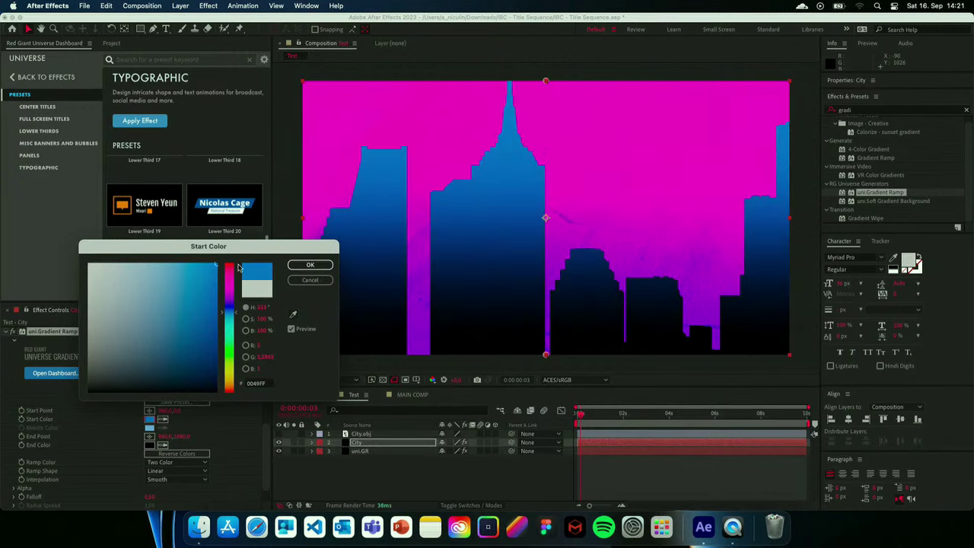
{"action": "left_click_drag", "start_coordinate": [233, 312], "coordinate": [232, 316]}
{"action": "left_click", "coordinate": [310, 265]}
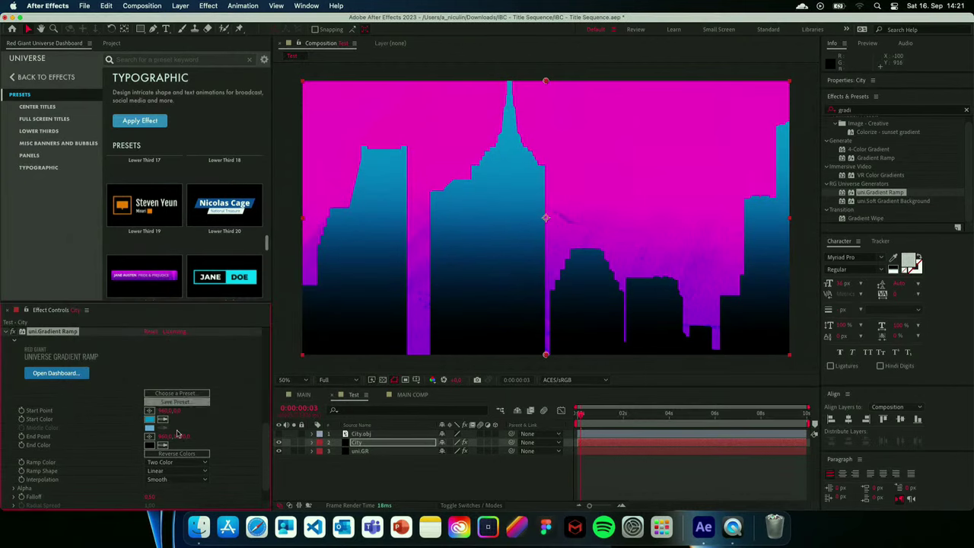
Set the end color of the City layer's gradient ramp to the saturated purple 7F00FF.
{"action": "left_click", "coordinate": [151, 445]}
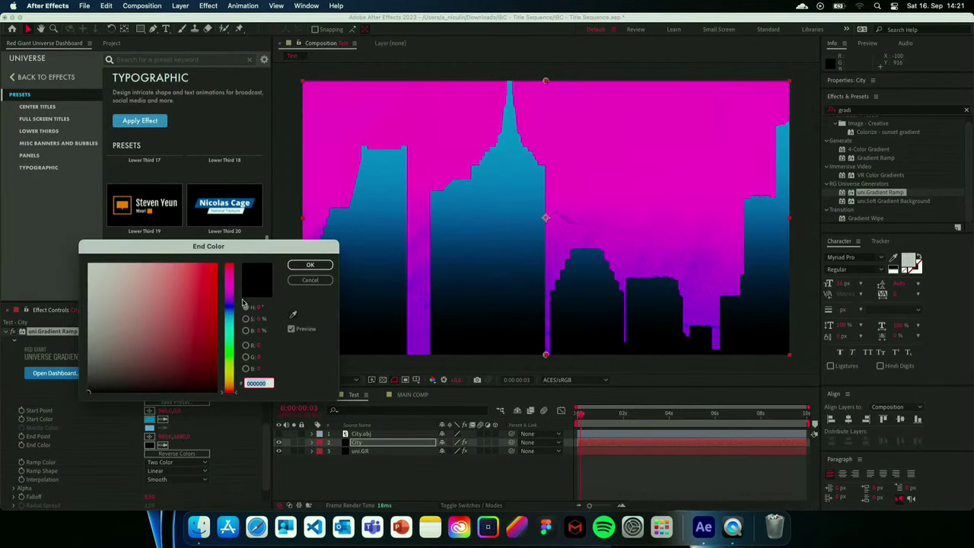
{"action": "left_click", "coordinate": [216, 265]}
{"action": "left_click_drag", "start_coordinate": [229, 275], "coordinate": [231, 299]}
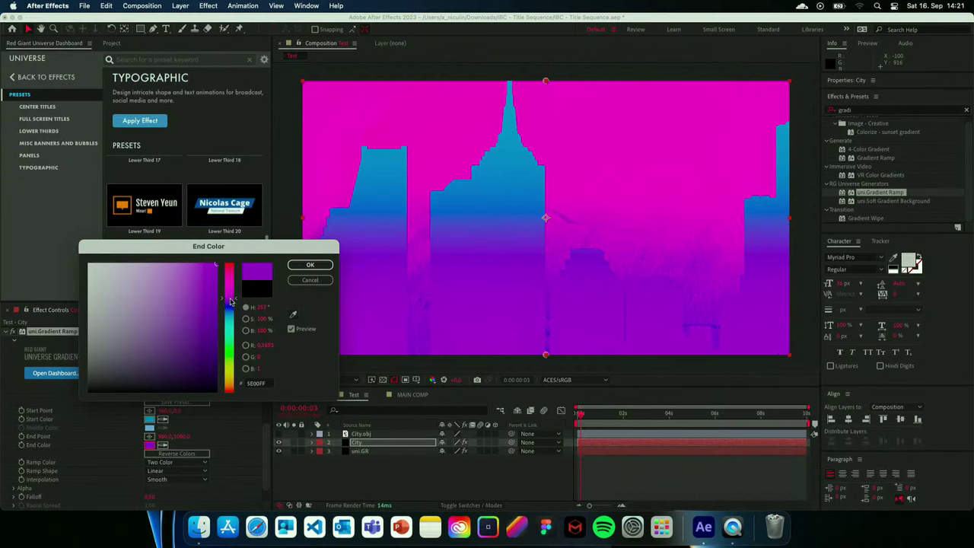
{"action": "left_click_drag", "start_coordinate": [230, 302], "coordinate": [230, 299]}
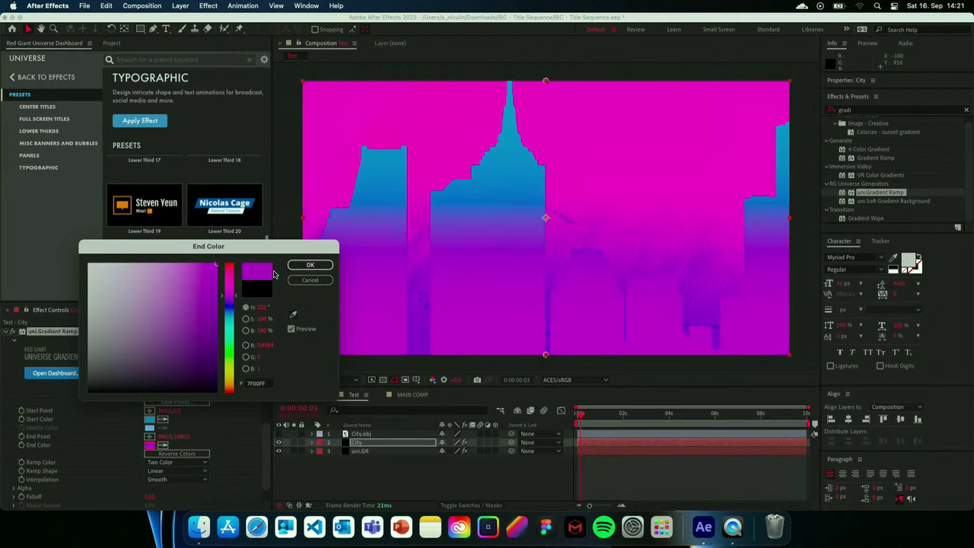
{"action": "left_click", "coordinate": [307, 266]}
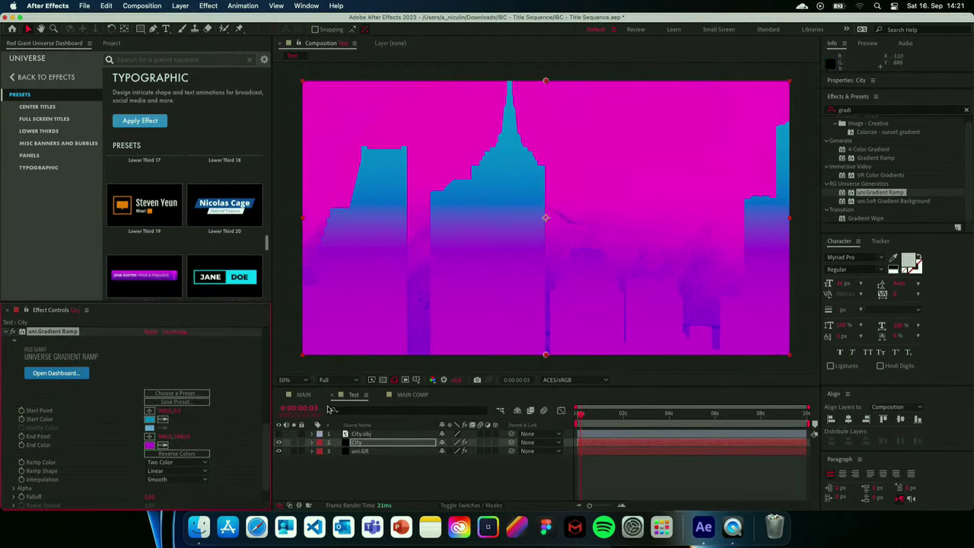
In MAIN COMP, isolate the CITY layer temporarily and scrub the timeline to examine how its skyline animates and reveals the footage.
{"action": "left_click", "coordinate": [397, 394]}
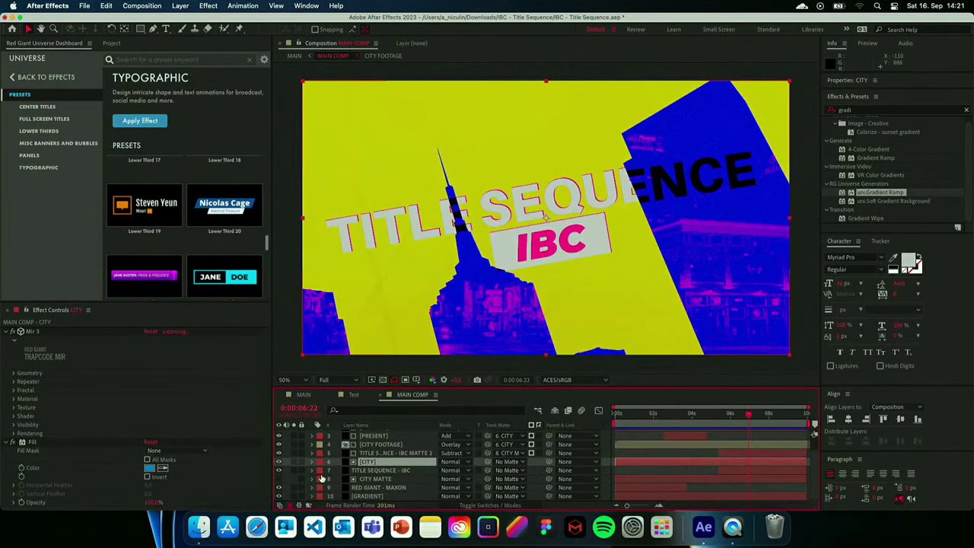
{"action": "left_click", "coordinate": [294, 462]}
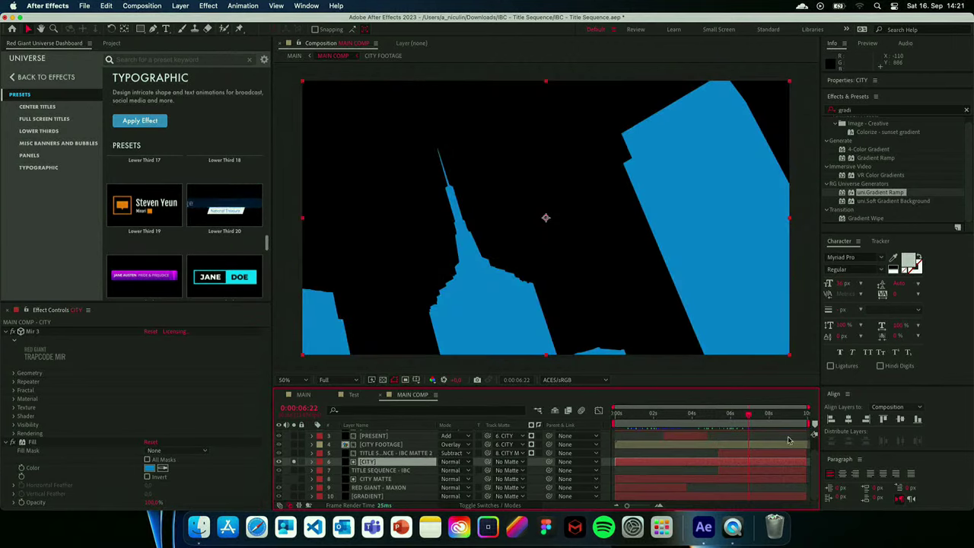
{"action": "left_click_drag", "start_coordinate": [747, 424], "coordinate": [673, 418]}
{"action": "left_click_drag", "start_coordinate": [617, 415], "coordinate": [680, 415]}
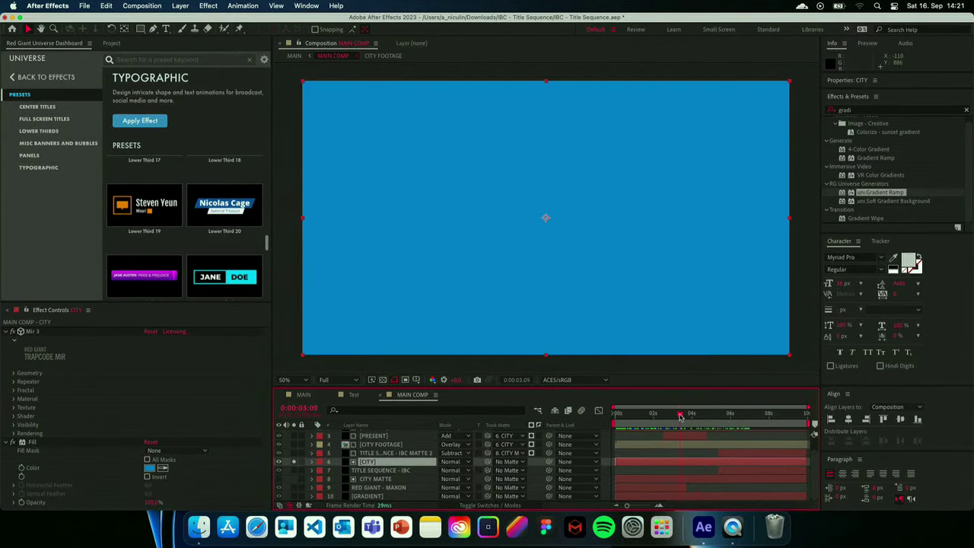
{"action": "left_click", "coordinate": [294, 462]}
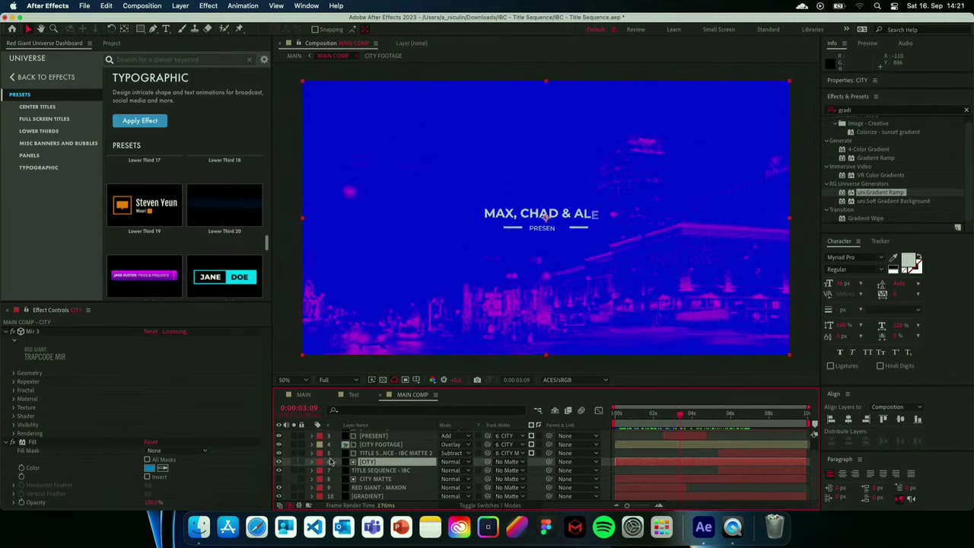
{"action": "left_click", "coordinate": [629, 414]}
{"action": "left_click_drag", "start_coordinate": [628, 413], "coordinate": [672, 408]}
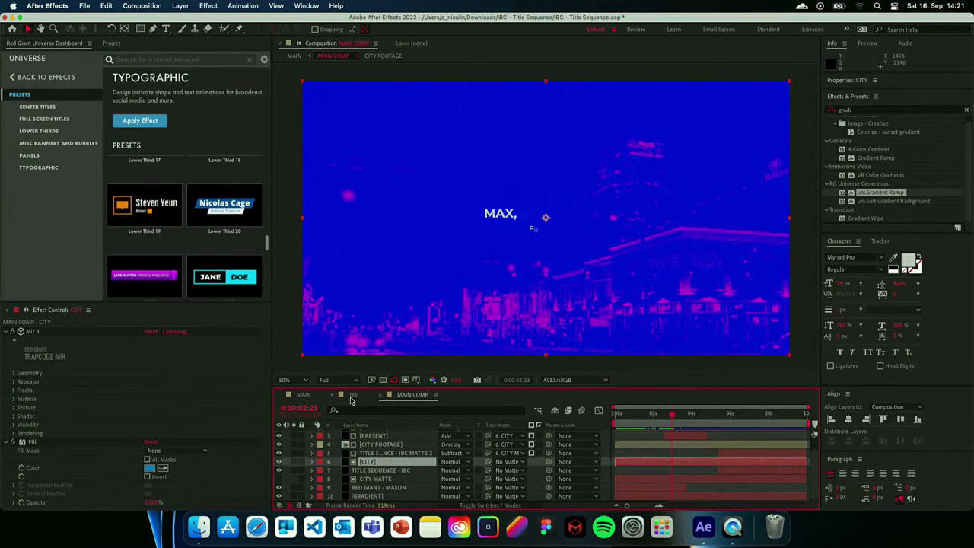
Add video (1080p).mp4 from the City Timelapse folder to the Test composition, directly above the City layer.
{"action": "left_click", "coordinate": [352, 395]}
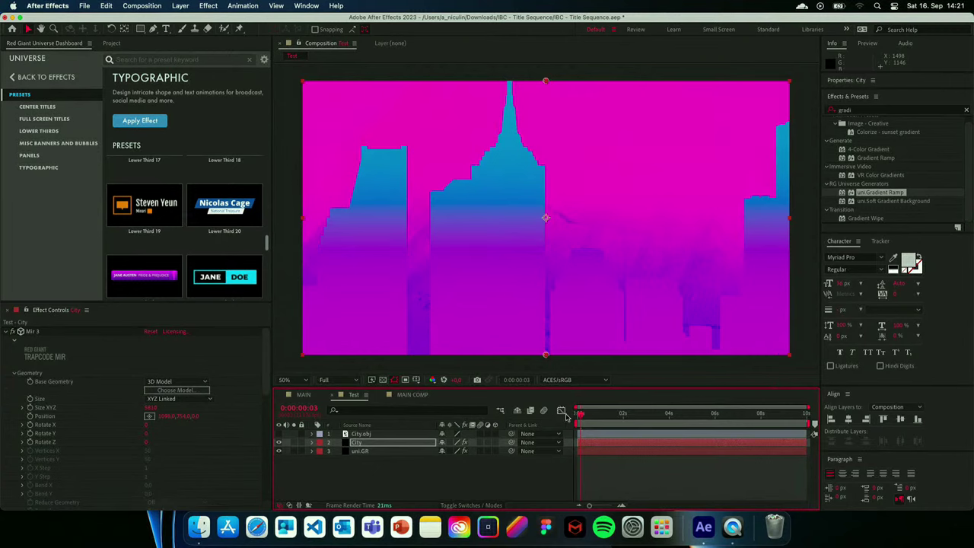
{"action": "left_click", "coordinate": [588, 454]}
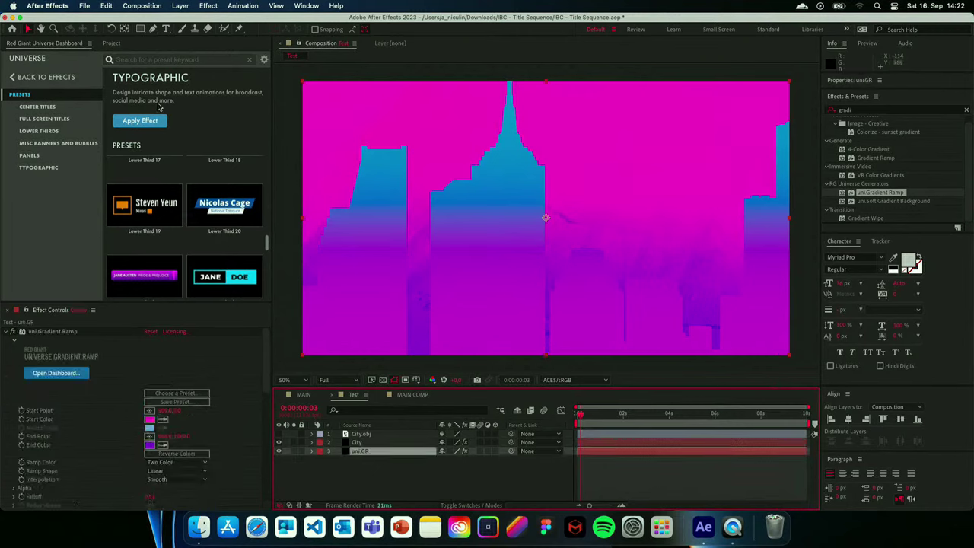
{"action": "left_click", "coordinate": [112, 44]}
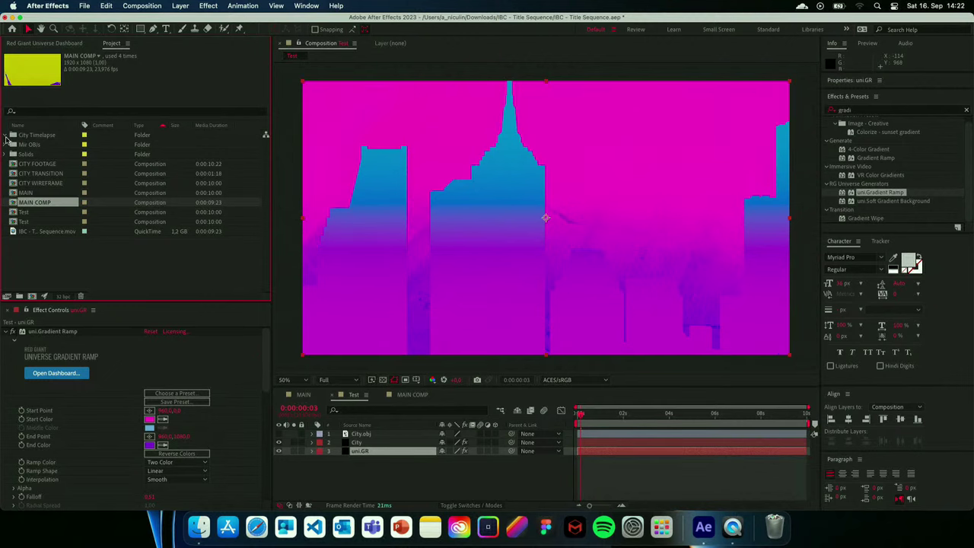
{"action": "left_click", "coordinate": [6, 135]}
{"action": "left_click", "coordinate": [48, 155]}
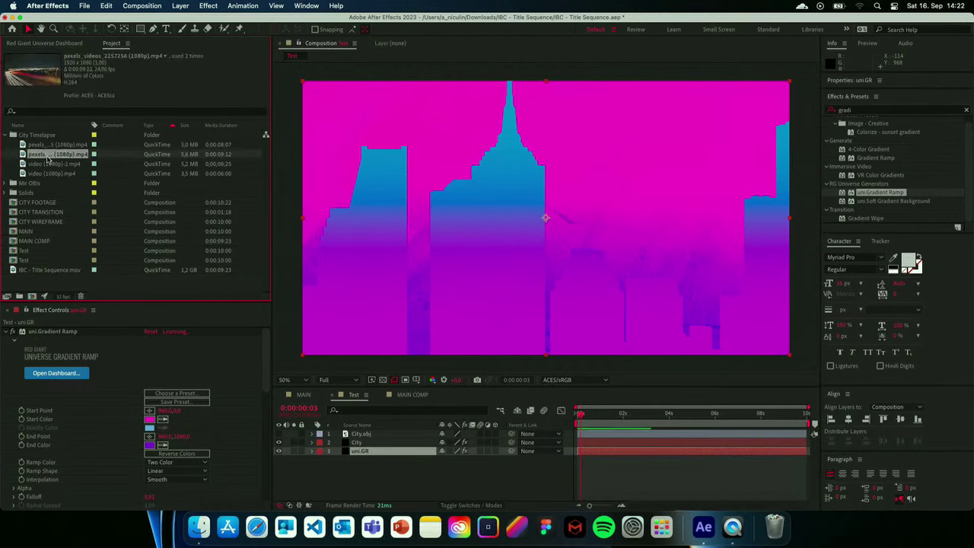
{"action": "left_click", "coordinate": [46, 174]}
{"action": "left_click_drag", "start_coordinate": [46, 173], "coordinate": [553, 442]}
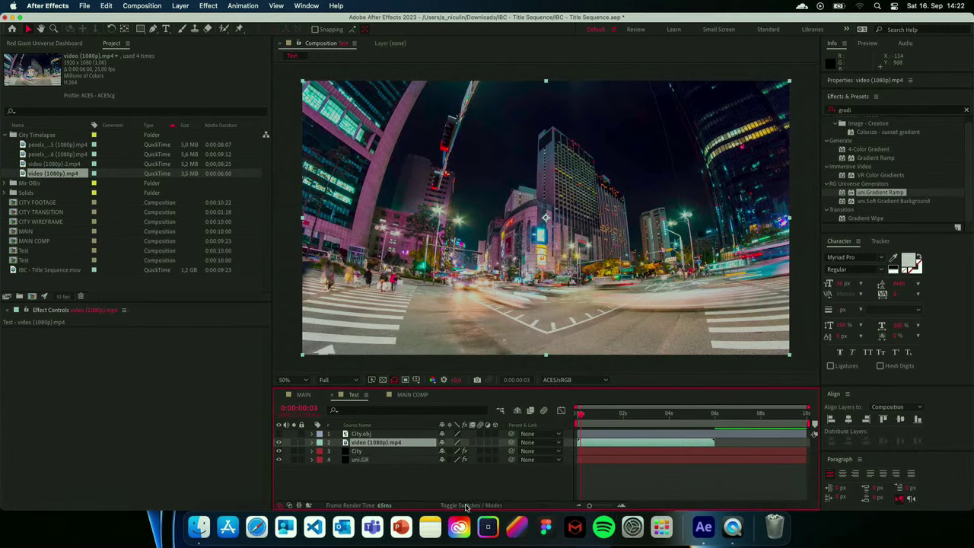
Use City as the track matte of the video (1080p).mp4 layer, keep City visible, and set the video's blending mode to Overlay.
{"action": "left_click", "coordinate": [463, 505]}
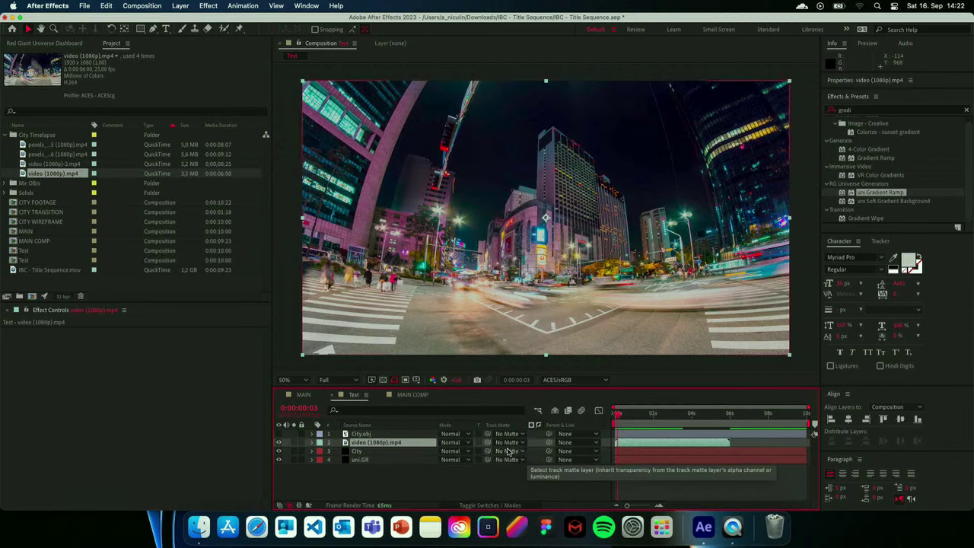
{"action": "left_click", "coordinate": [509, 443]}
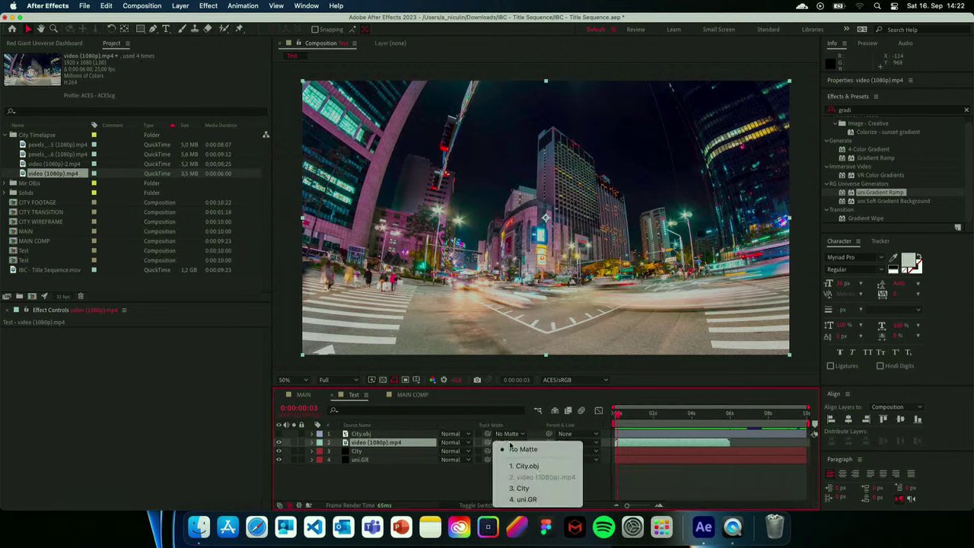
{"action": "left_click", "coordinate": [524, 488]}
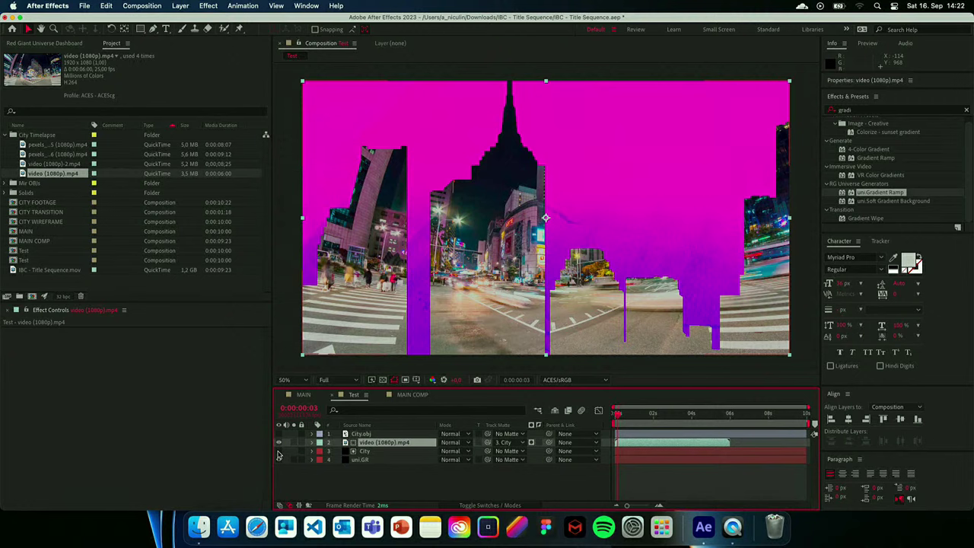
{"action": "left_click", "coordinate": [453, 442]}
{"action": "left_click", "coordinate": [502, 242]}
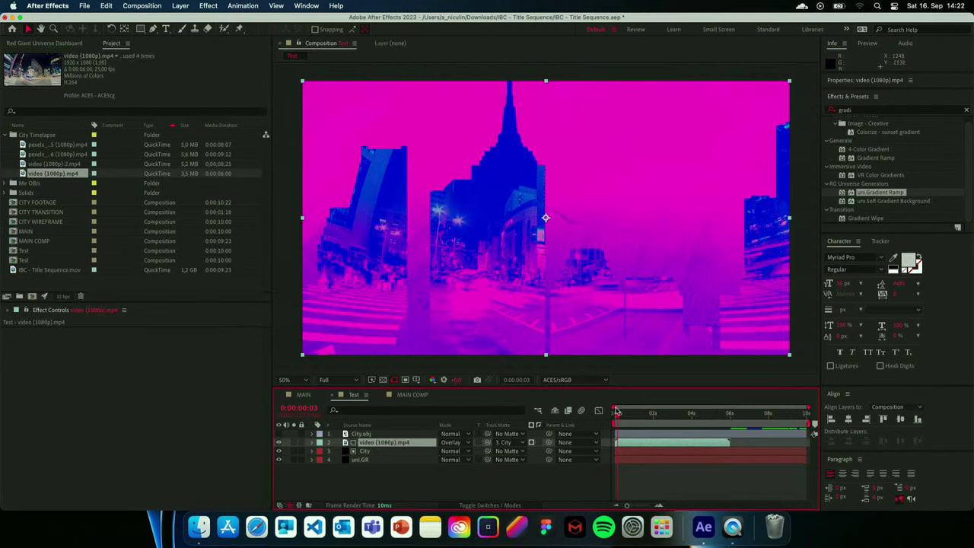
{"action": "left_click_drag", "start_coordinate": [637, 417], "coordinate": [600, 420]}
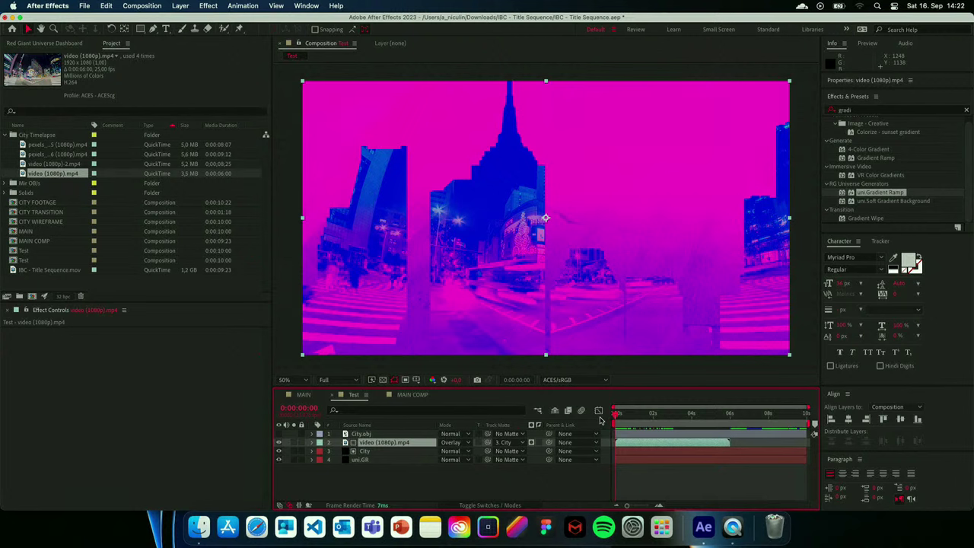
Search the effects for "multi" and apply uni.Multitone to the video (1080p).mp4 layer.
{"action": "left_click", "coordinate": [872, 109]}
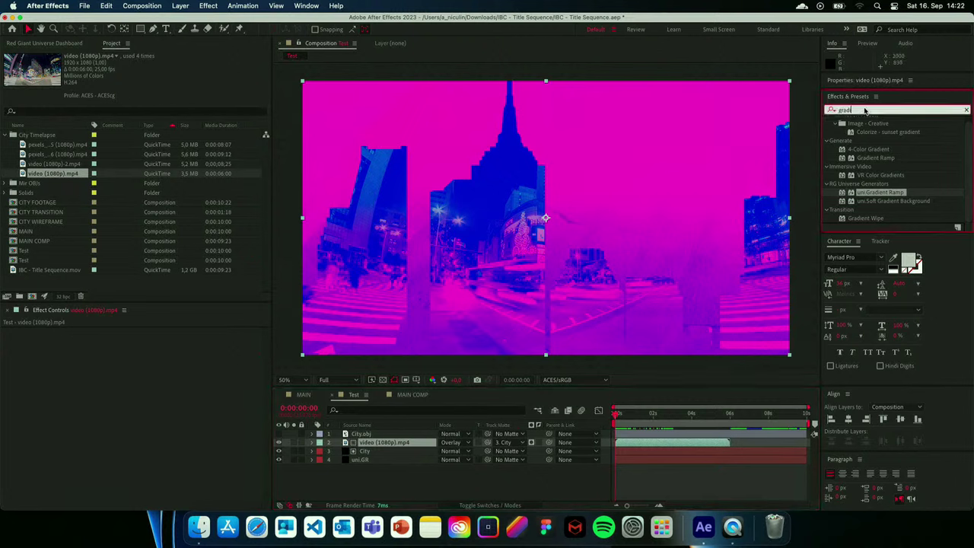
{"action": "key", "text": "BackSpace"}
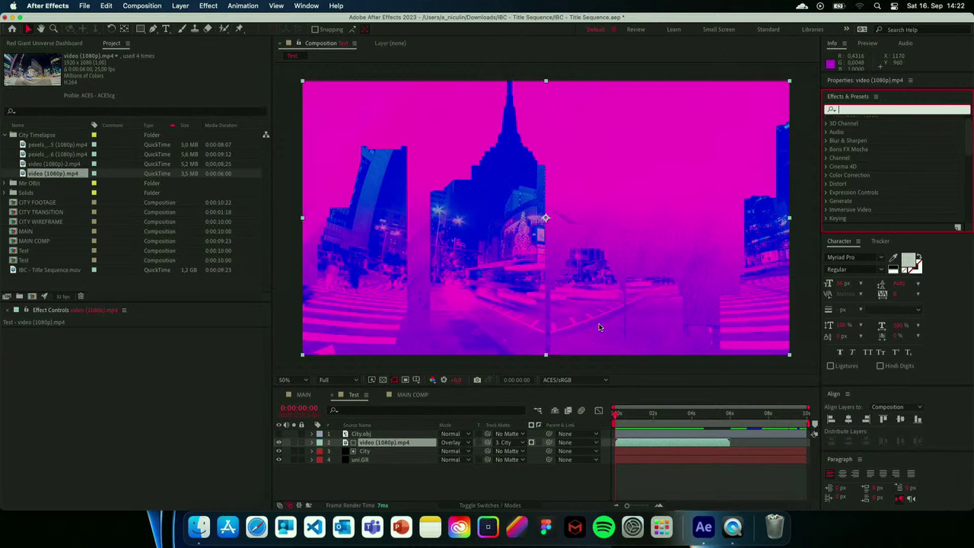
{"action": "type", "text": "multo"}
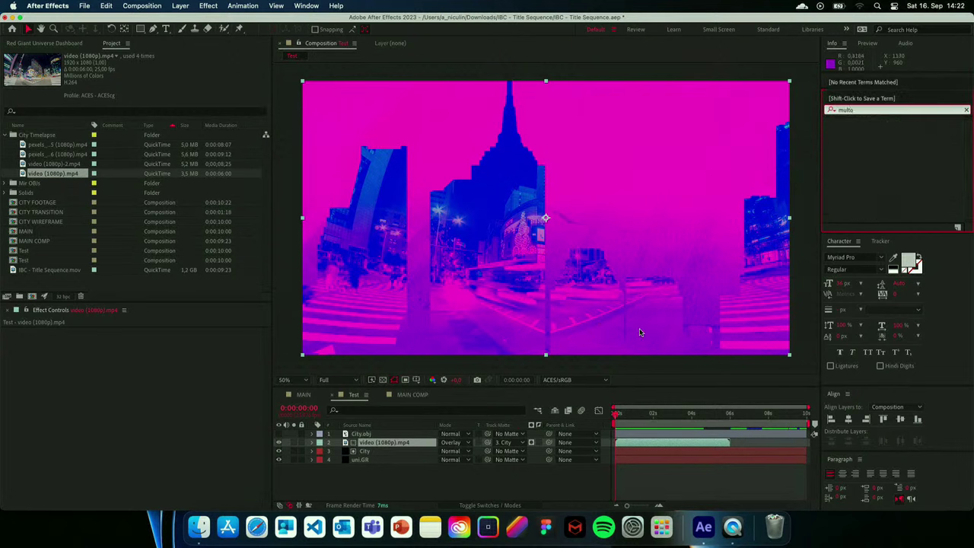
{"action": "key", "text": "BackSpace"}
{"action": "type", "text": "i"}
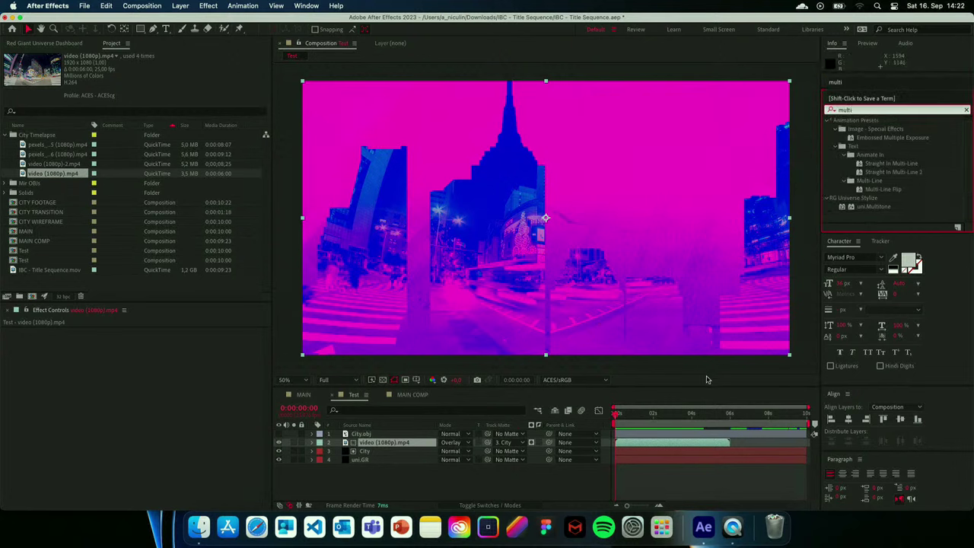
{"action": "double_click", "coordinate": [873, 207]}
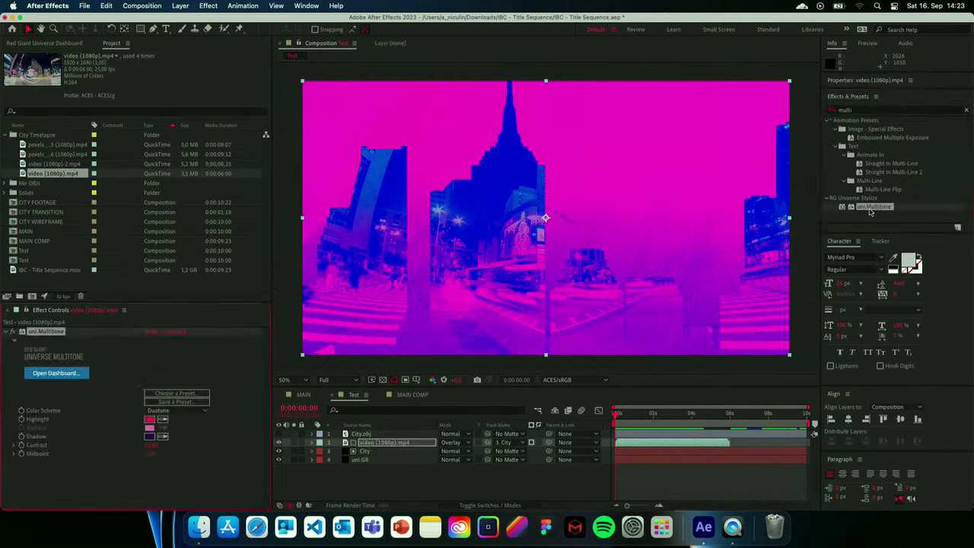
Set the Multitone highlight color to lime green A2E519, lower Contrast to 1.00 and adjust the Midpoint.
{"action": "left_click", "coordinate": [150, 420]}
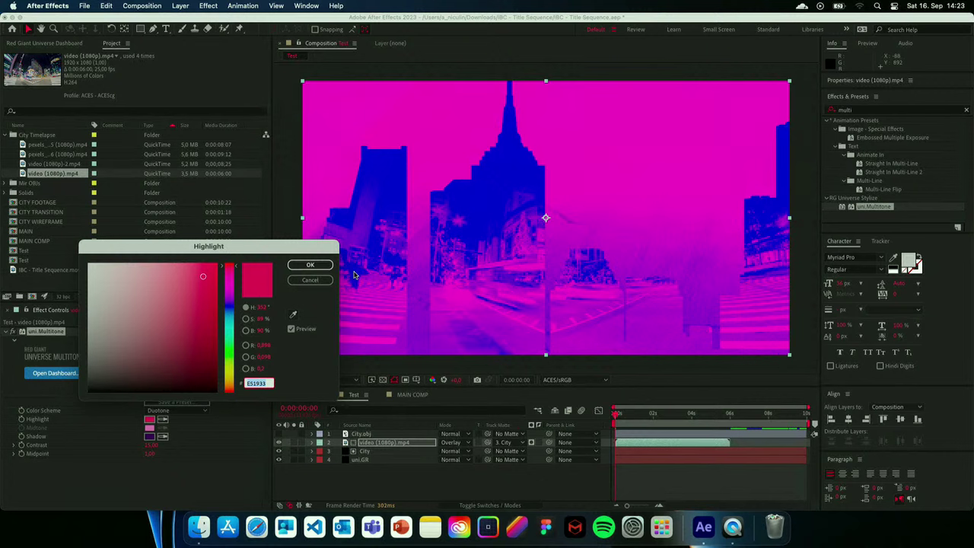
{"action": "left_click_drag", "start_coordinate": [228, 271], "coordinate": [233, 365]}
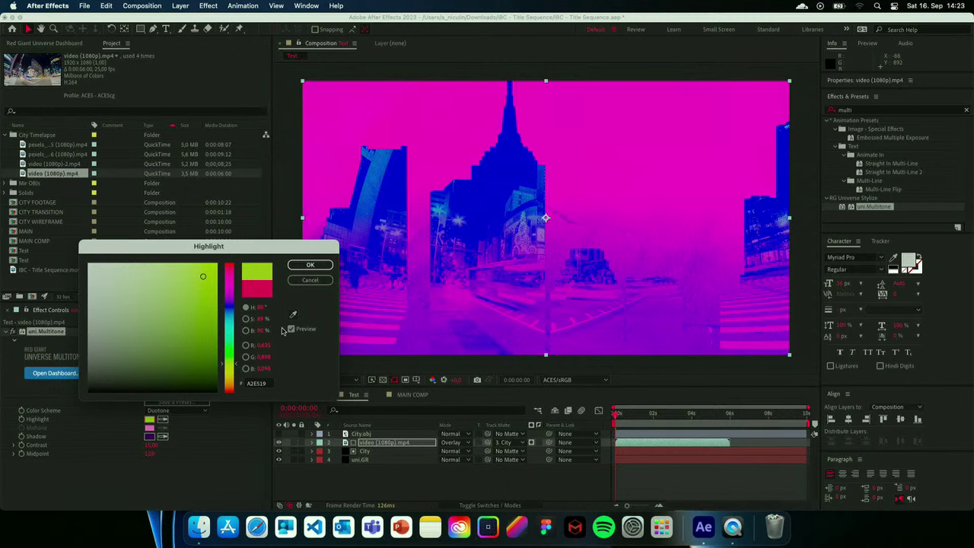
{"action": "left_click", "coordinate": [309, 266]}
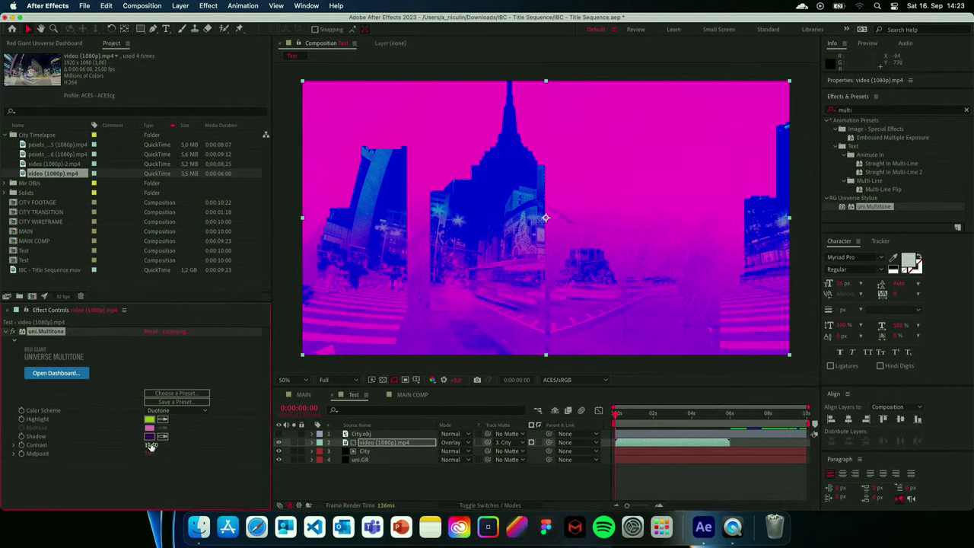
{"action": "mouse_move", "coordinate": [150, 456]}
{"action": "left_mouse_down"}
{"action": "mouse_move", "coordinate": [141, 456]}
{"action": "mouse_move", "coordinate": [164, 454]}
{"action": "mouse_move", "coordinate": [149, 450]}
{"action": "left_mouse_up"}
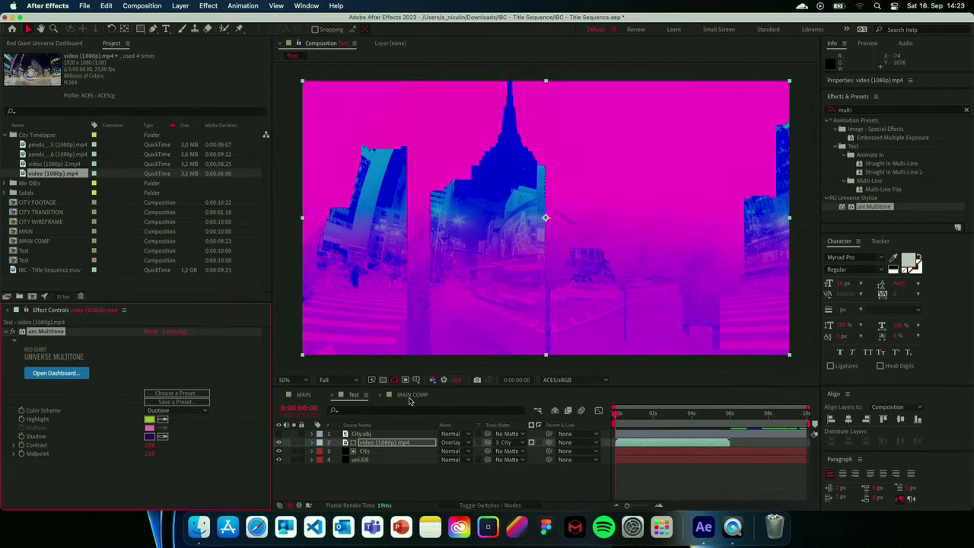
Return to MAIN COMP, check the effects on the CITY FOOTAGE layer and play back the title sequence.
{"action": "left_click", "coordinate": [411, 395]}
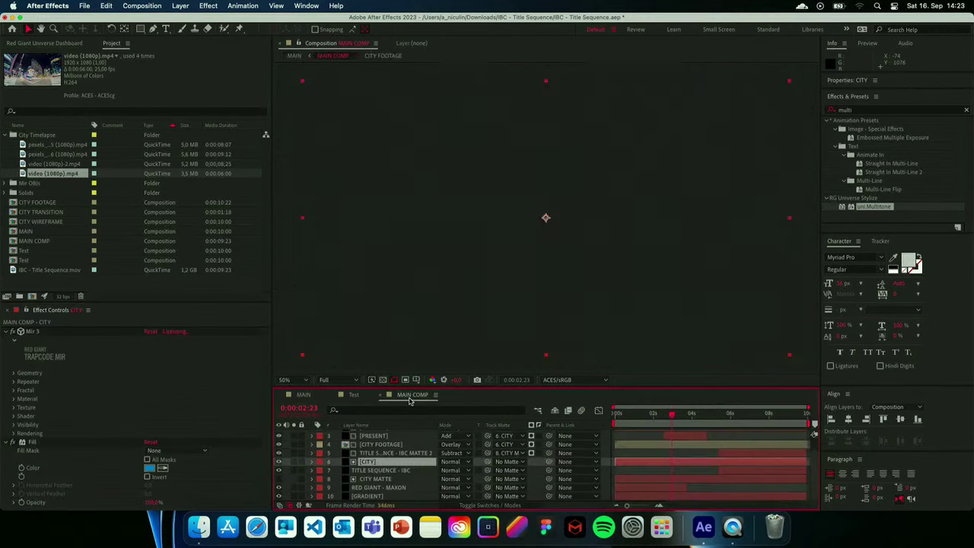
{"action": "left_click", "coordinate": [384, 455]}
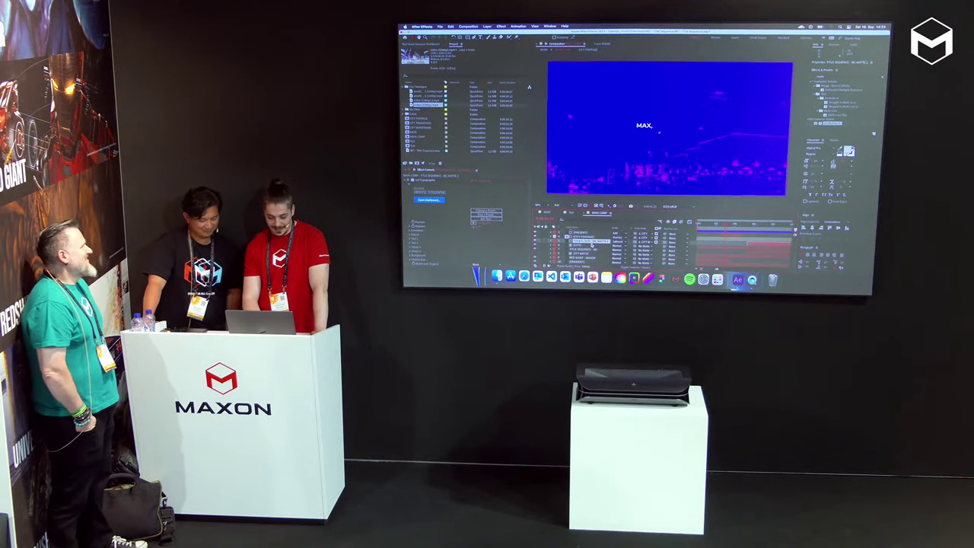
{"action": "left_click", "coordinate": [667, 127]}
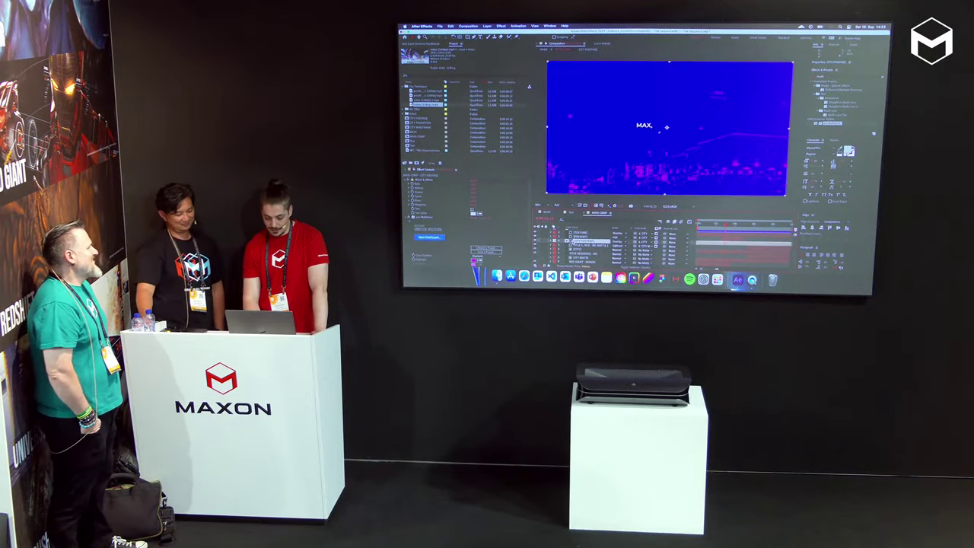
{"action": "key", "text": "space"}
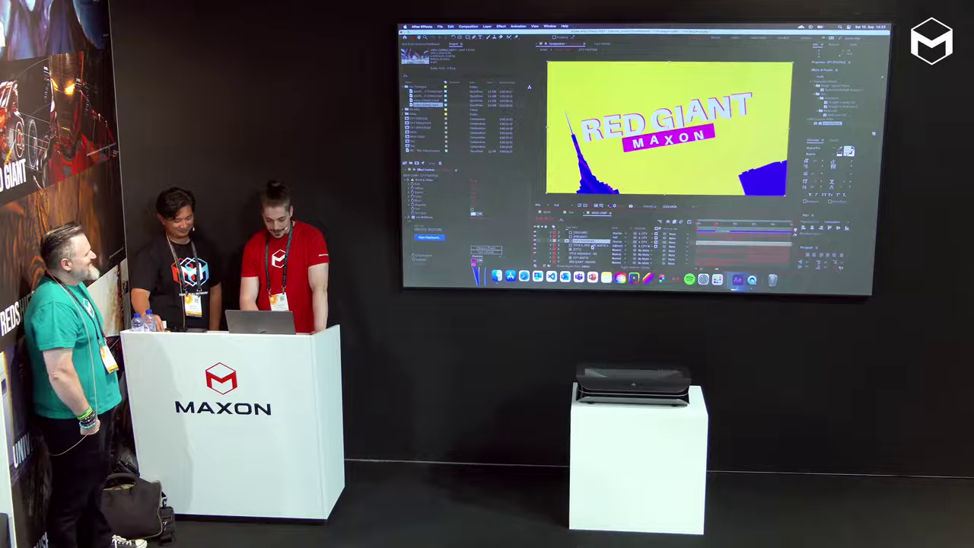
Compare the Test composition with MAIN COMP and scrub through the opening RED GIANT MAXON title.
{"action": "key", "text": "space"}
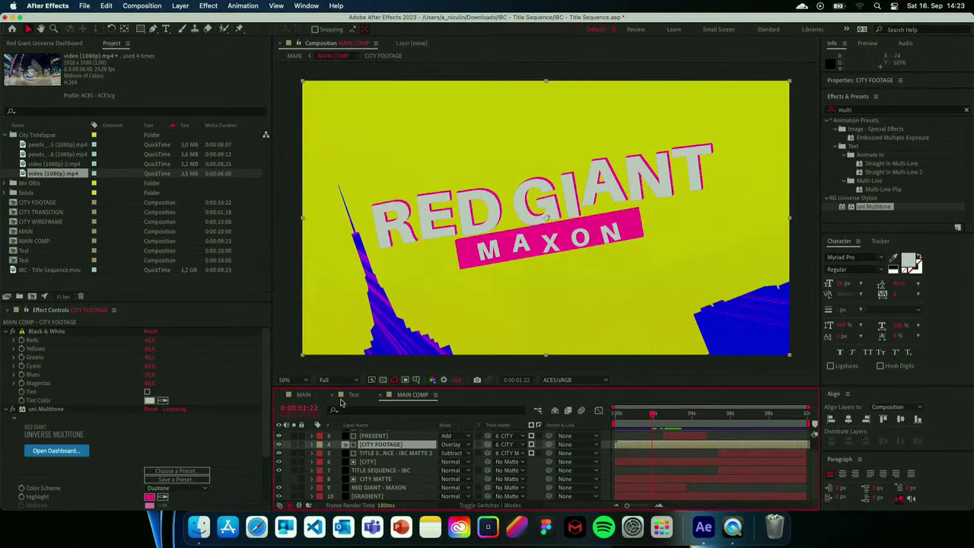
{"action": "left_click", "coordinate": [354, 396]}
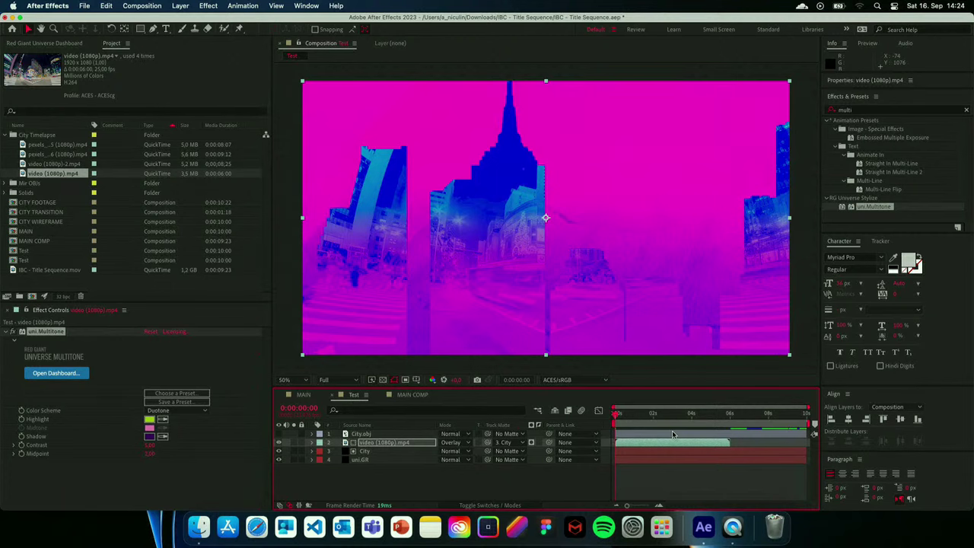
{"action": "left_click", "coordinate": [419, 399]}
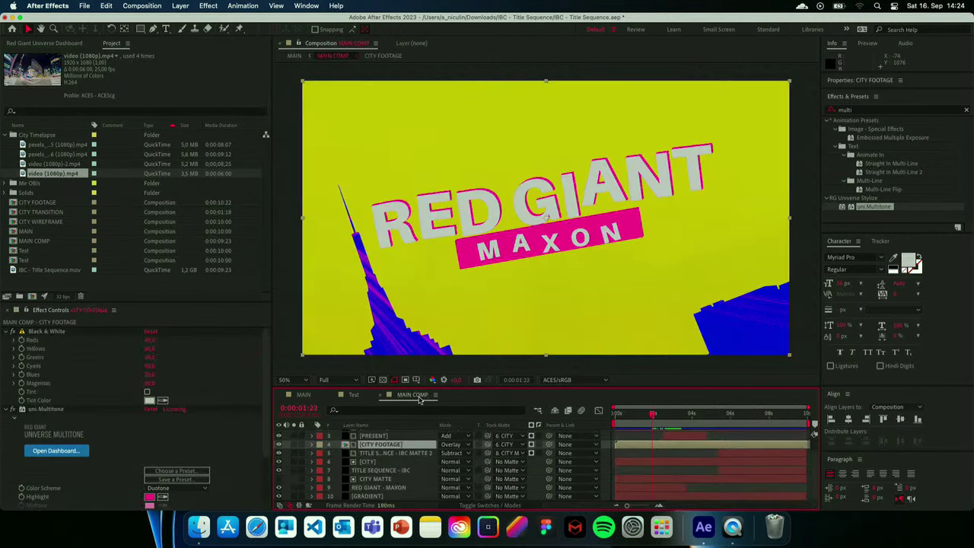
{"action": "left_click_drag", "start_coordinate": [626, 415], "coordinate": [652, 423]}
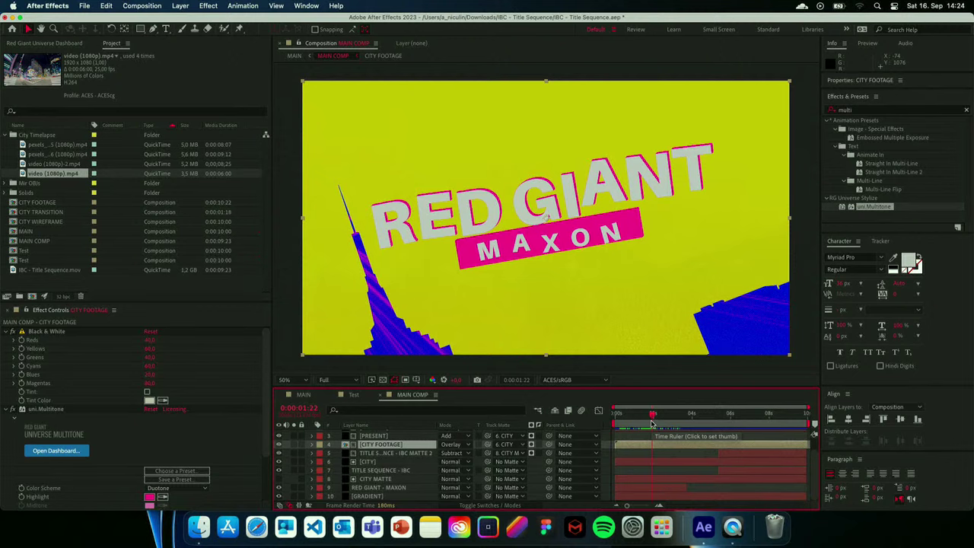
Return to the Test composition and create a new solid layer named Text.
{"action": "left_click", "coordinate": [355, 395]}
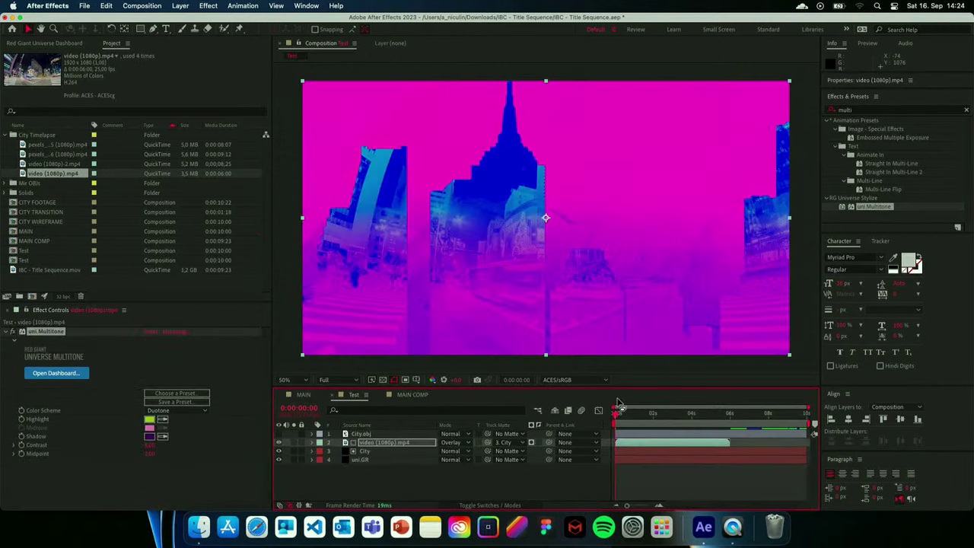
{"action": "right_click", "coordinate": [632, 478]}
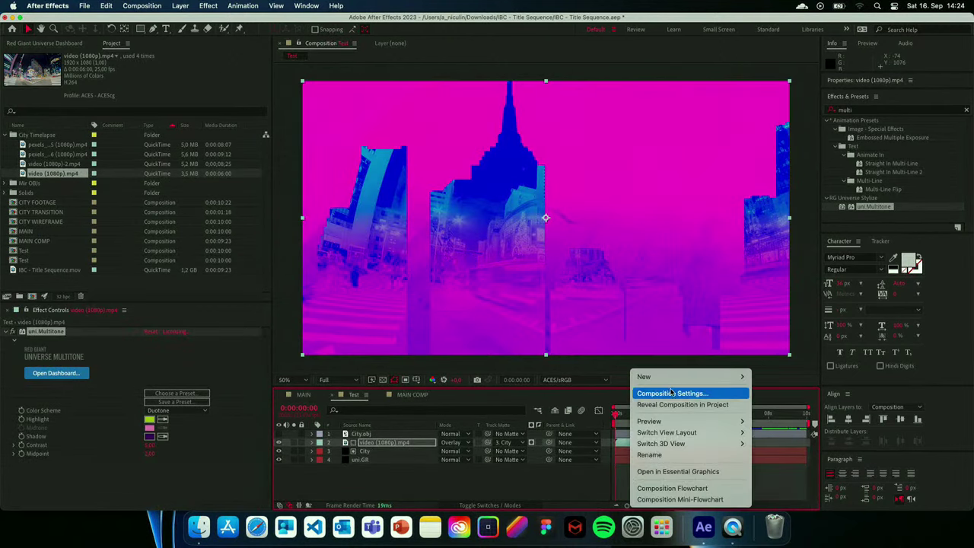
{"action": "mouse_move", "coordinate": [645, 376]}
{"action": "left_click", "coordinate": [768, 401]}
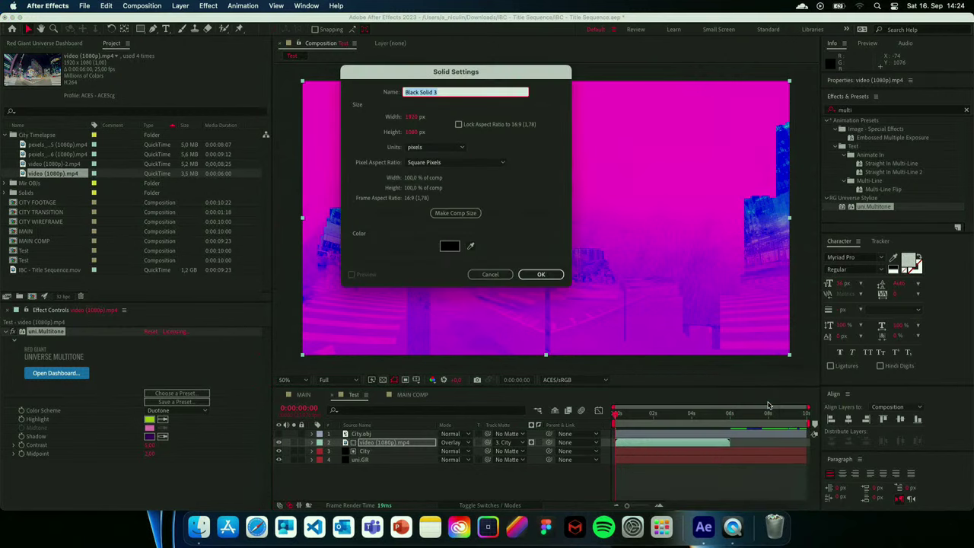
{"action": "type", "text": "Text"}
{"action": "key", "text": "Return"}
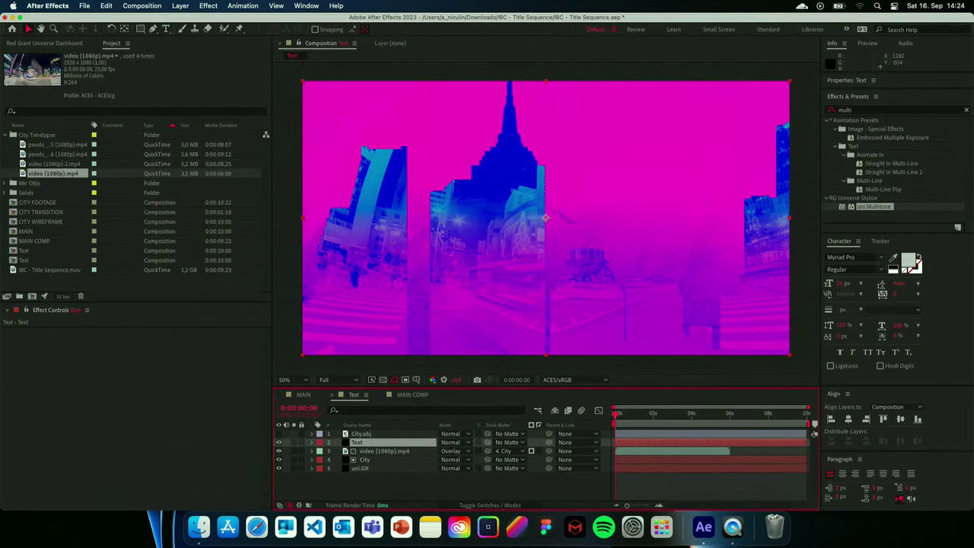
Search the effects for "typog" and apply uni.Typographic to the Text layer.
{"action": "left_click", "coordinate": [858, 109]}
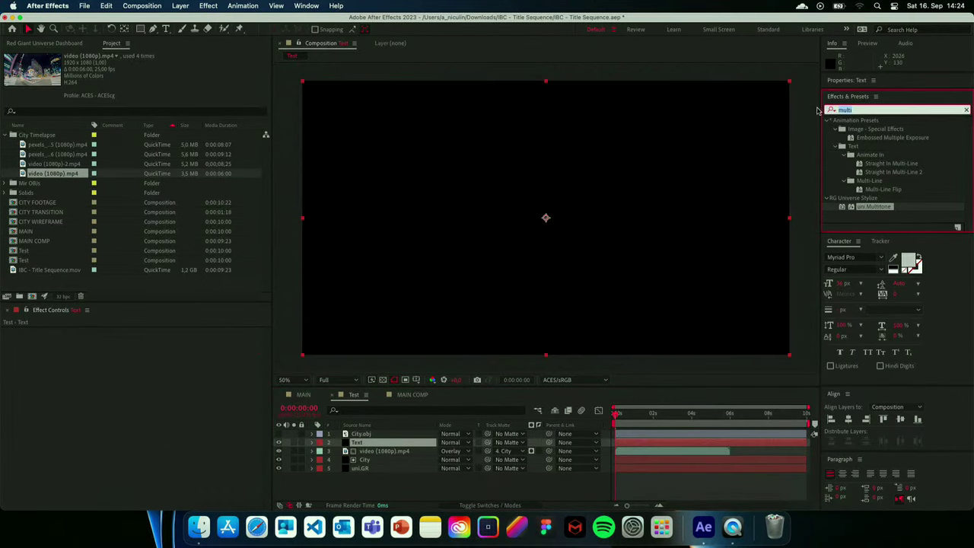
{"action": "type", "text": "typog"}
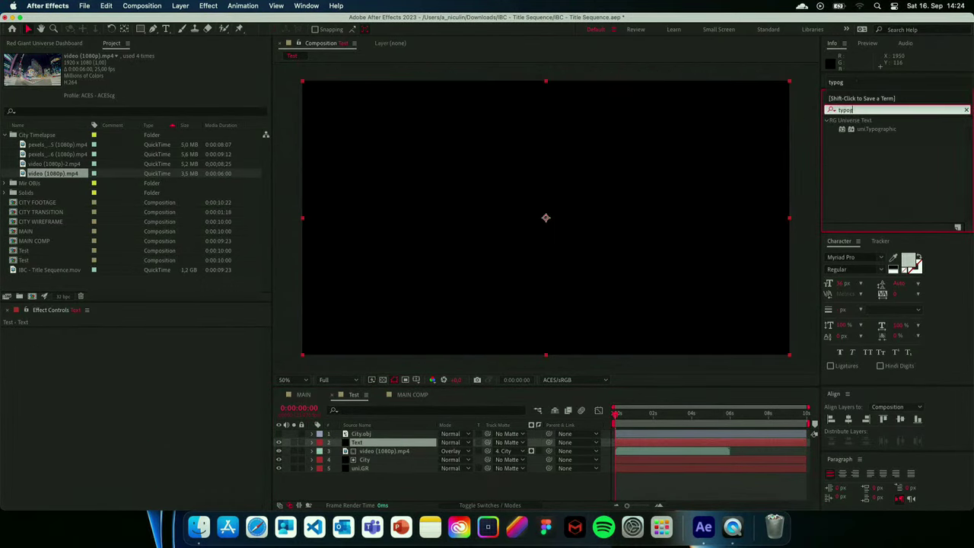
{"action": "left_click", "coordinate": [875, 130]}
{"action": "double_click", "coordinate": [875, 131]}
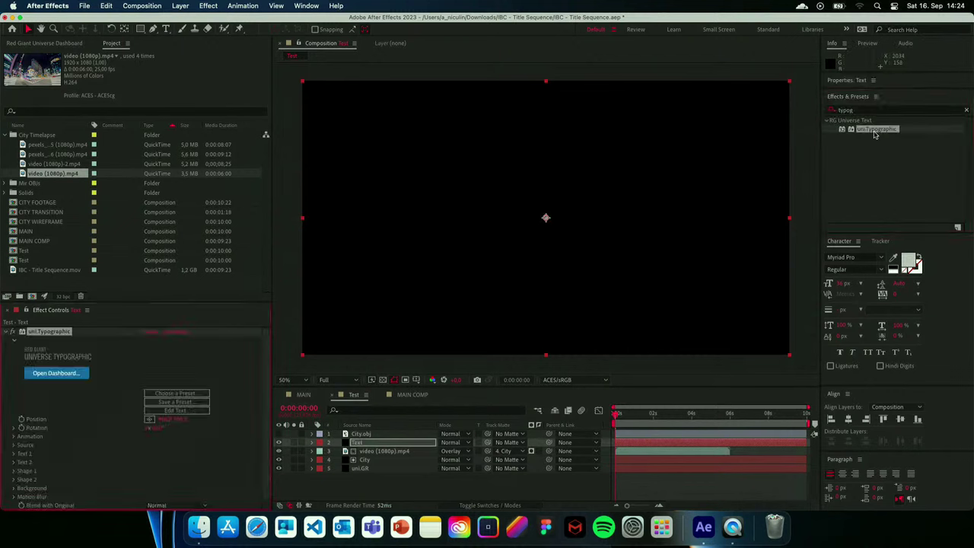
Browse the Typographic presets in the Red Giant Universe Dashboard and apply Lower Third 25 to the Text layer.
{"action": "left_click", "coordinate": [35, 43]}
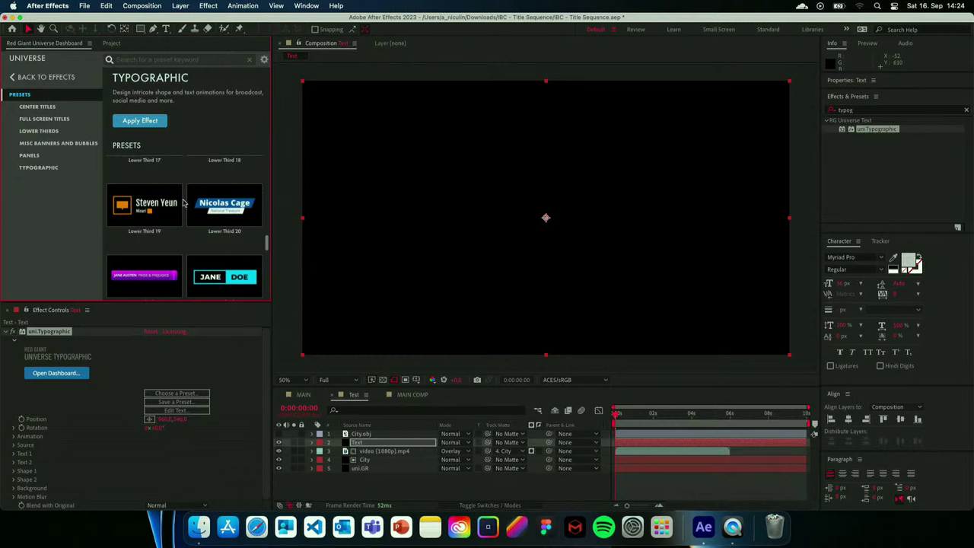
{"action": "scroll", "coordinate": [183, 203], "scroll_direction": "up", "scroll_amount": 1}
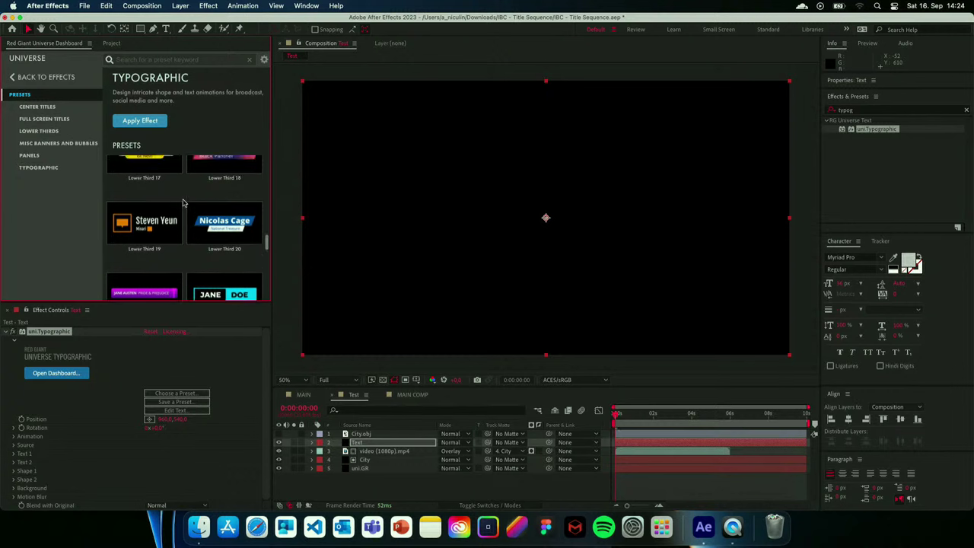
{"action": "scroll", "coordinate": [182, 203], "scroll_direction": "up", "scroll_amount": 1}
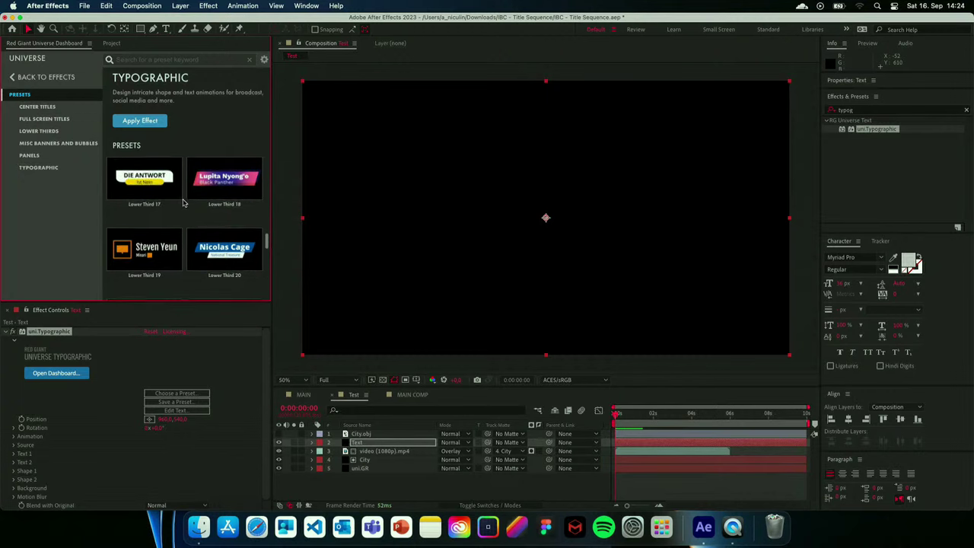
{"action": "scroll", "coordinate": [183, 203], "scroll_direction": "down", "scroll_amount": 1}
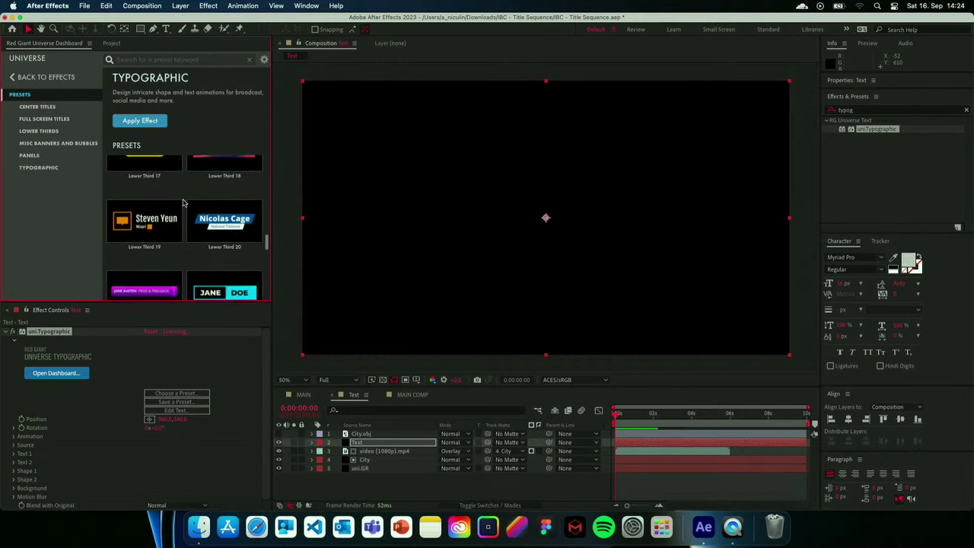
{"action": "scroll", "coordinate": [183, 203], "scroll_direction": "down", "scroll_amount": 1}
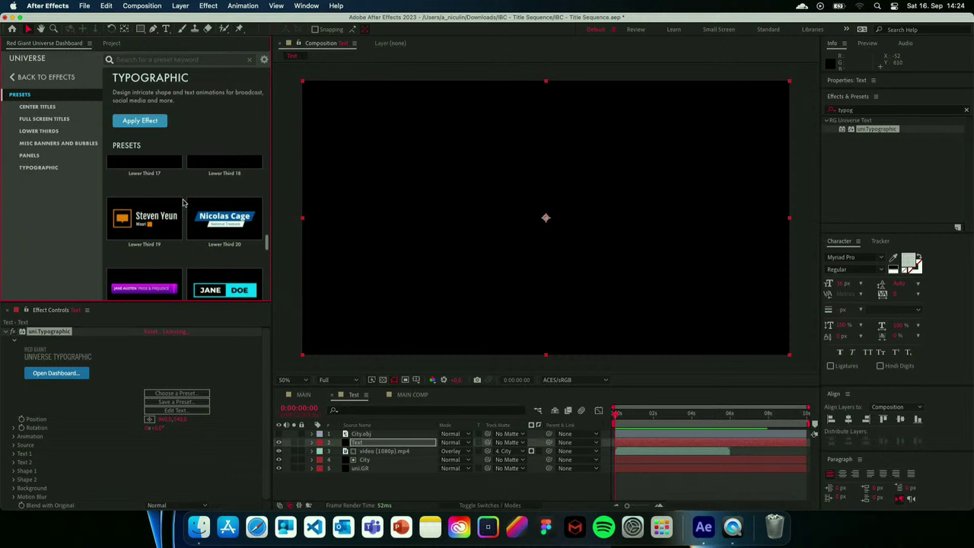
{"action": "scroll", "coordinate": [183, 202], "scroll_direction": "down", "scroll_amount": 5}
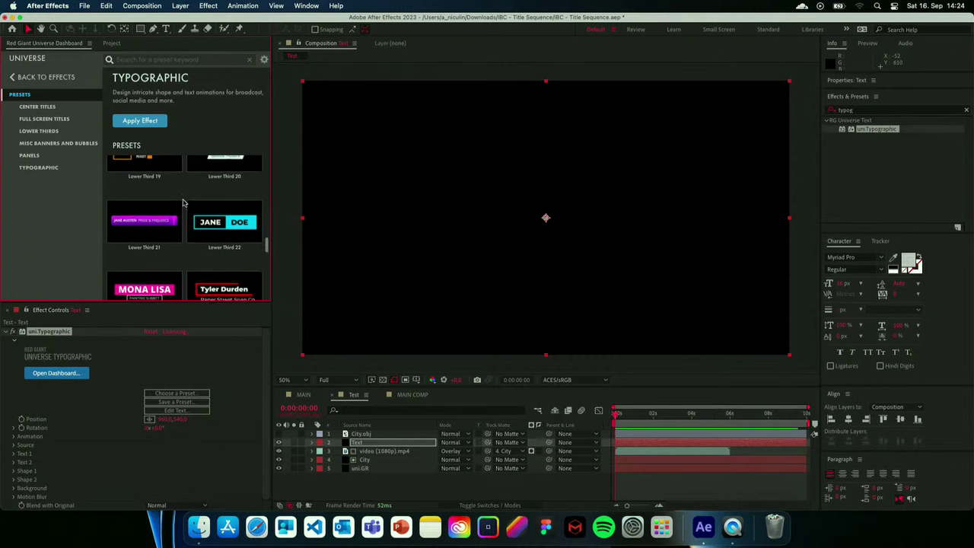
{"action": "scroll", "coordinate": [182, 202], "scroll_direction": "down", "scroll_amount": 2}
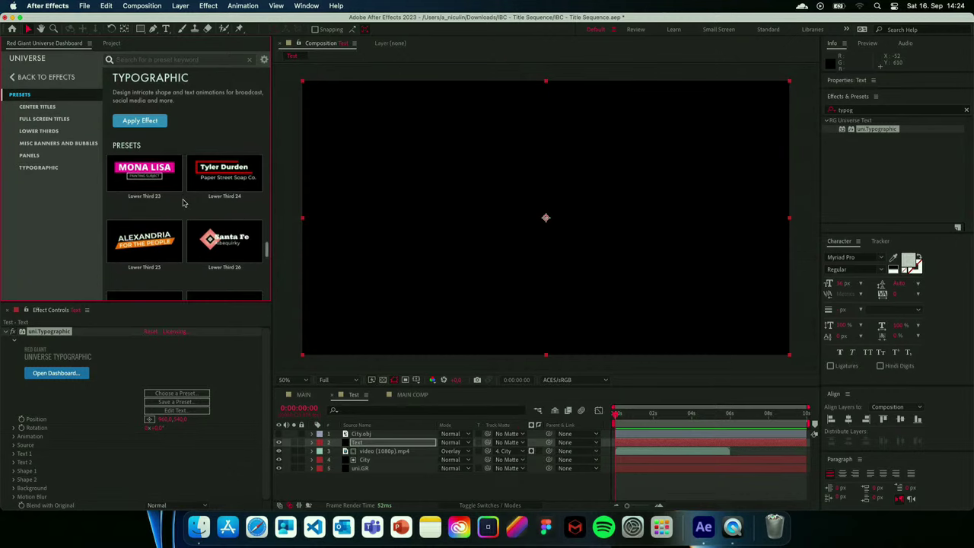
{"action": "mouse_move", "coordinate": [163, 226]}
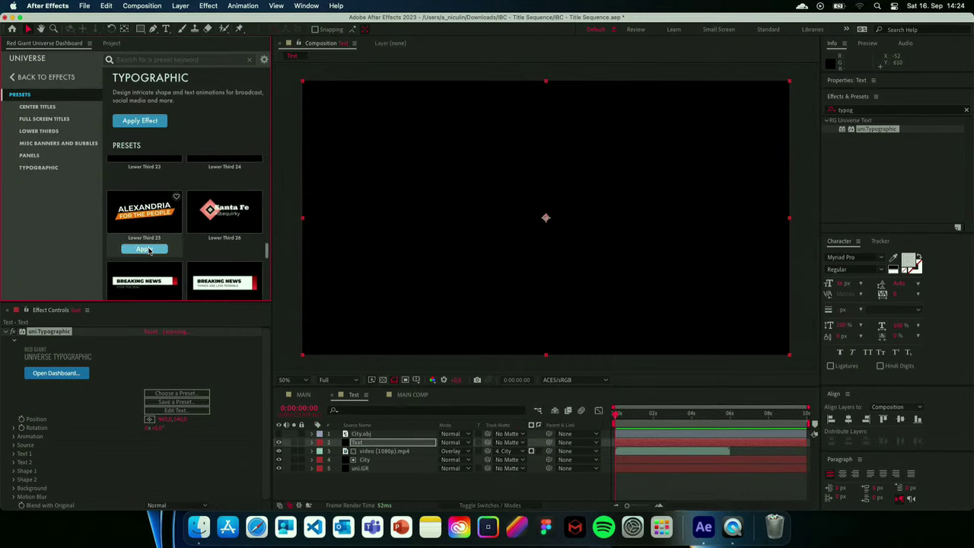
{"action": "left_click", "coordinate": [150, 249]}
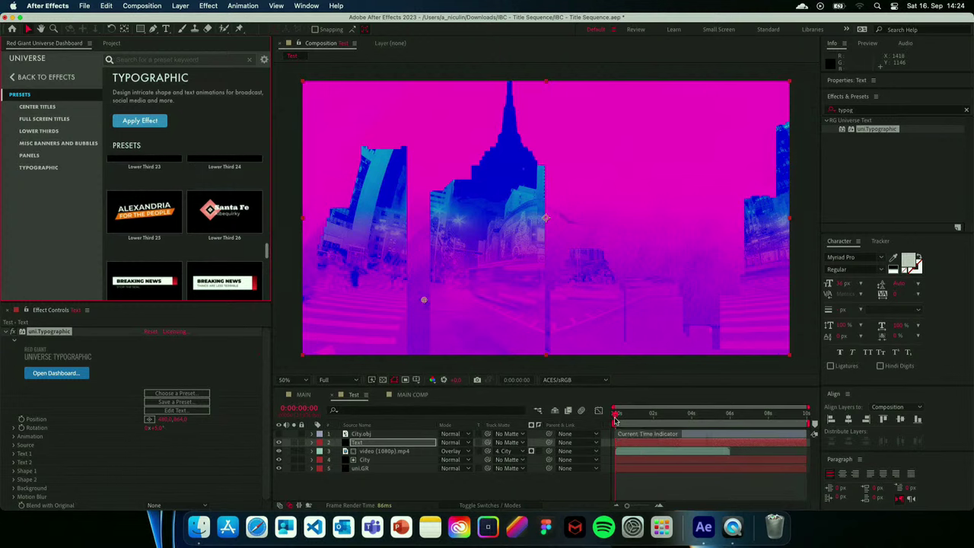
At 0:00:00:15, set the Typographic title's rotation to 0° and place it at the centre of the frame.
{"action": "left_click", "coordinate": [617, 419]}
{"action": "left_click_drag", "start_coordinate": [617, 418], "coordinate": [624, 420]}
{"action": "left_click_drag", "start_coordinate": [619, 419], "coordinate": [628, 421]}
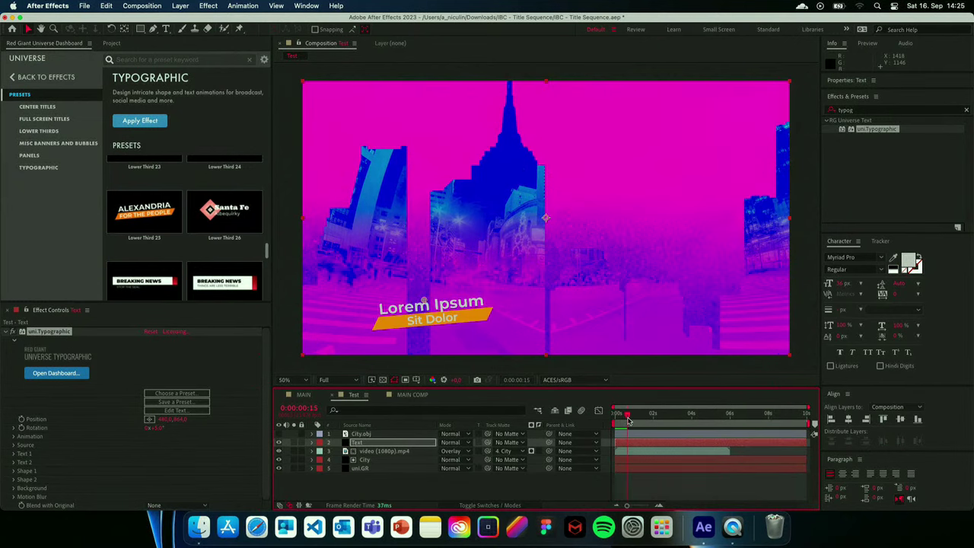
{"action": "left_click", "coordinate": [161, 430]}
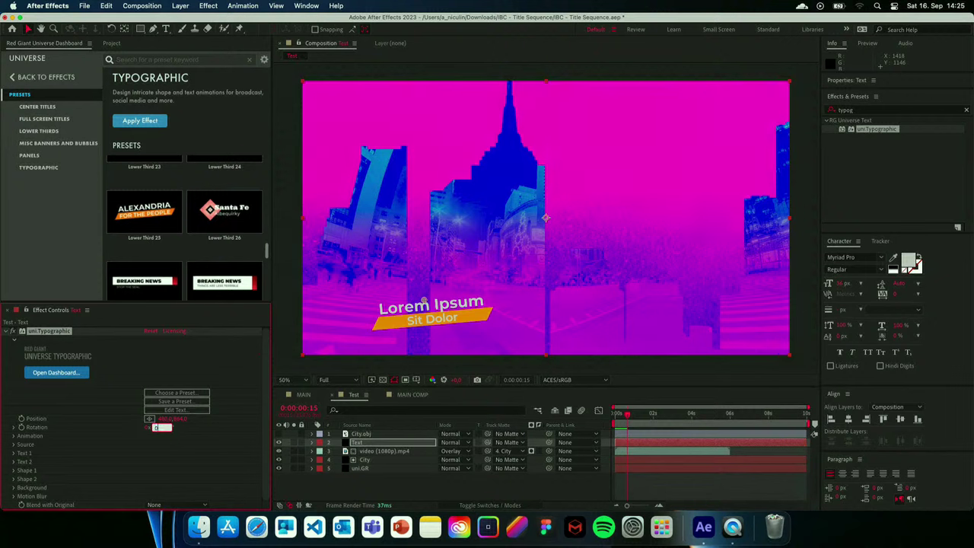
{"action": "type", "text": "0"}
{"action": "key", "text": "Return"}
{"action": "left_click", "coordinate": [149, 420]}
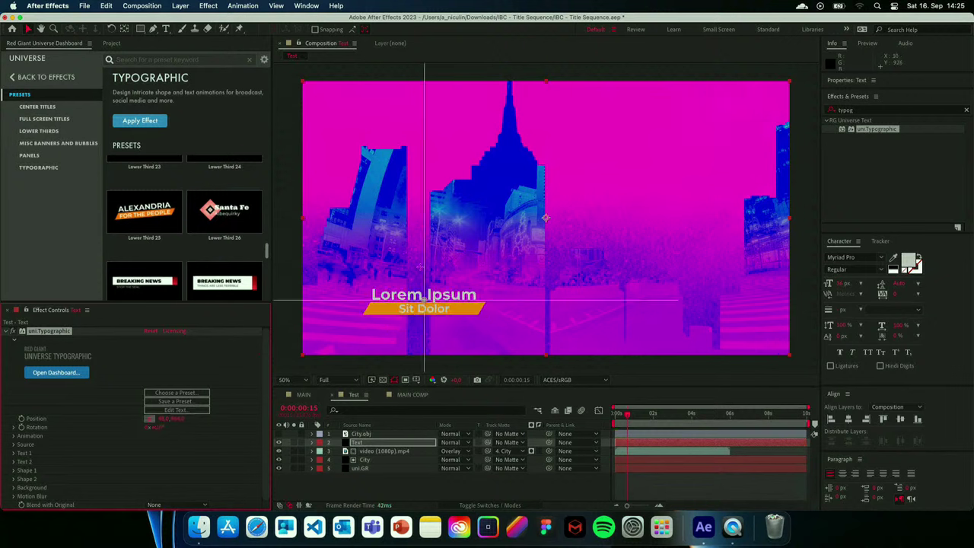
{"action": "left_click", "coordinate": [546, 219]}
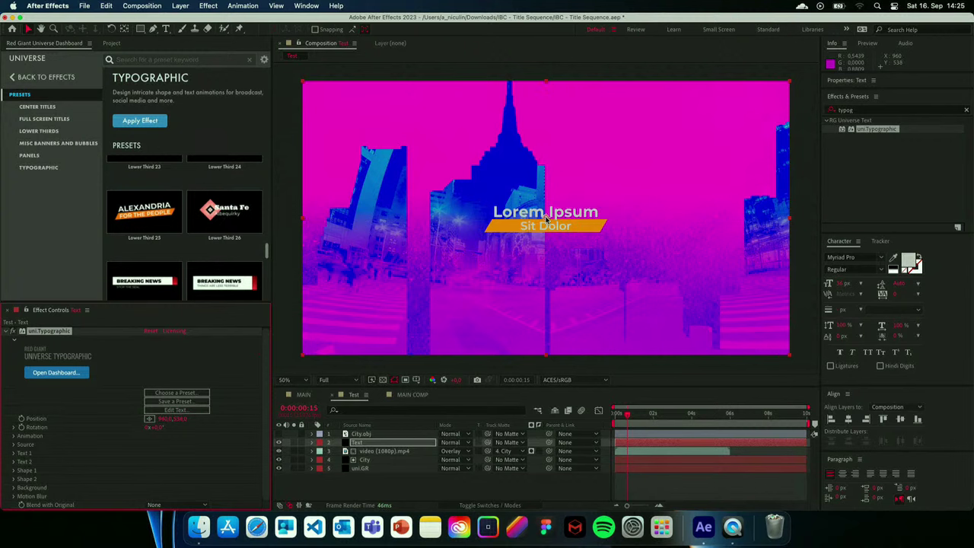
Try randomizing the letter rotation of Text 1 with the Text 1 Rotation Random setting.
{"action": "left_click", "coordinate": [13, 454]}
{"action": "scroll", "coordinate": [18, 472], "scroll_direction": "down", "scroll_amount": 3}
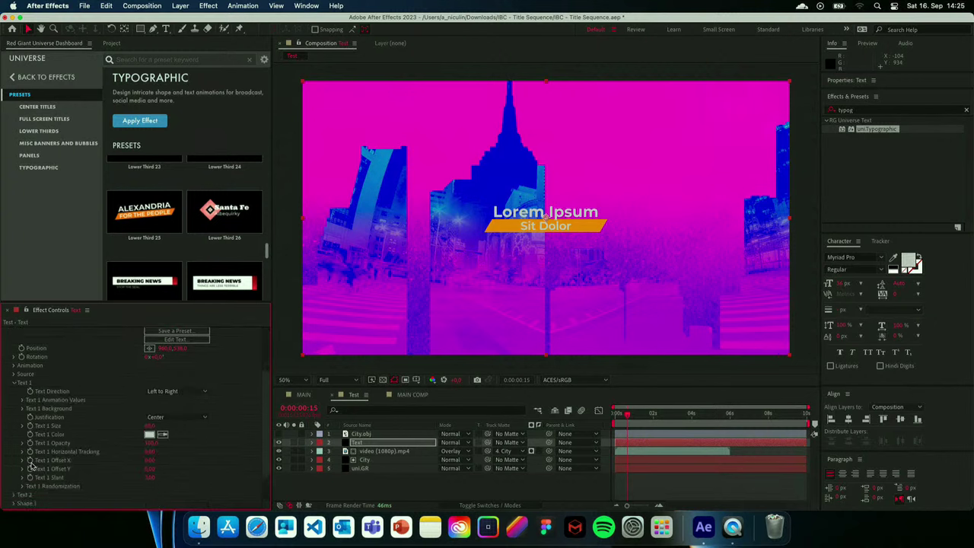
{"action": "left_click", "coordinate": [21, 487]}
{"action": "scroll", "coordinate": [21, 491], "scroll_direction": "down", "scroll_amount": 3}
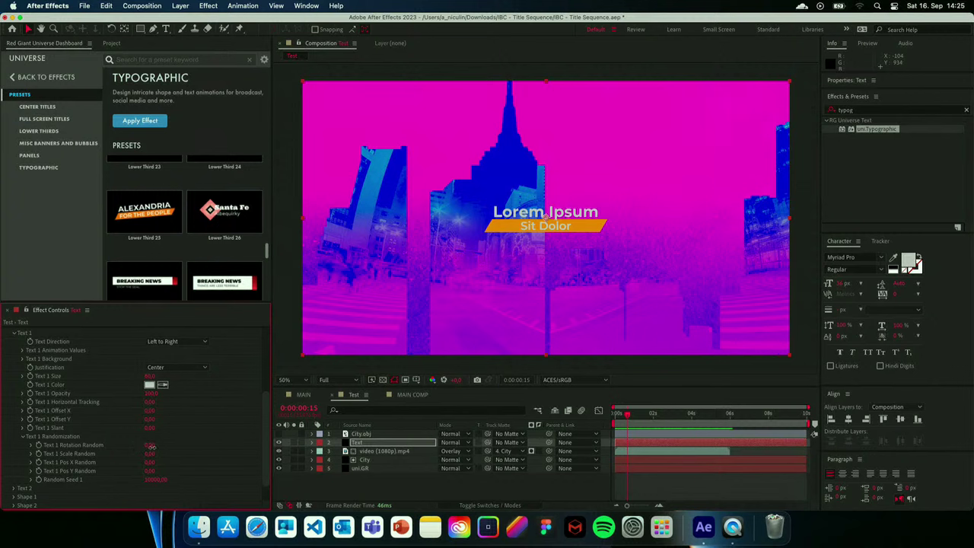
{"action": "left_click_drag", "start_coordinate": [154, 448], "coordinate": [185, 457]}
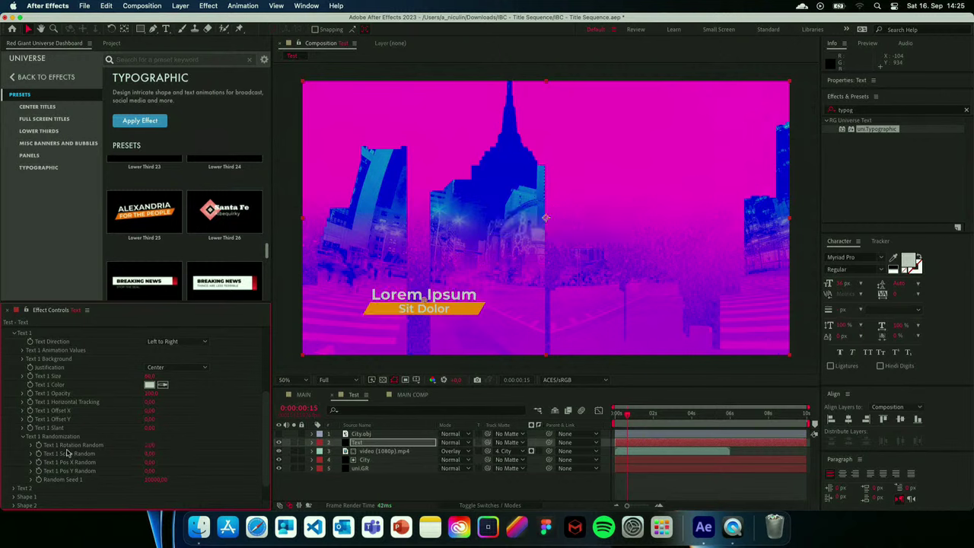
Move the Lorem Ipsum title from the lower part of the frame to its centre.
{"action": "scroll", "coordinate": [182, 394], "scroll_direction": "up", "scroll_amount": 3}
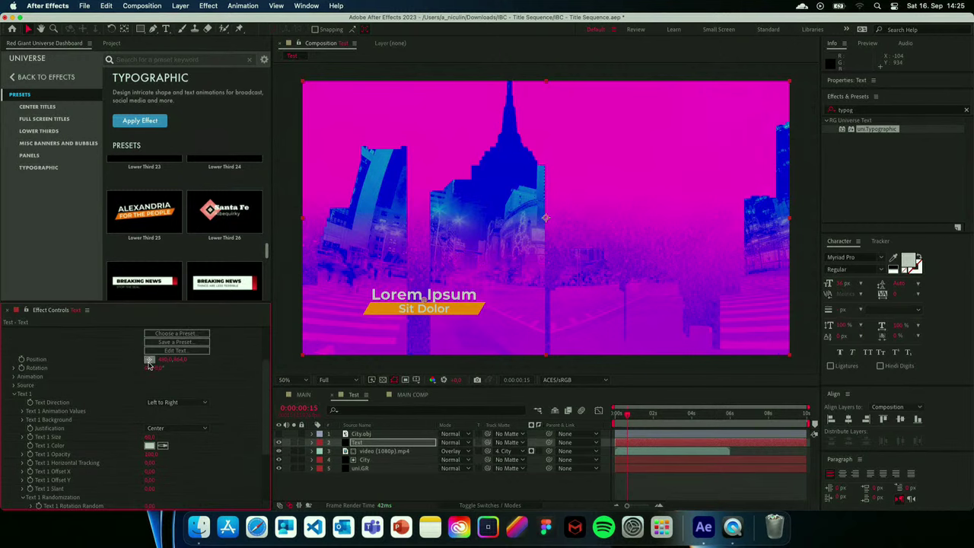
{"action": "left_click_drag", "start_coordinate": [424, 299], "coordinate": [548, 219]}
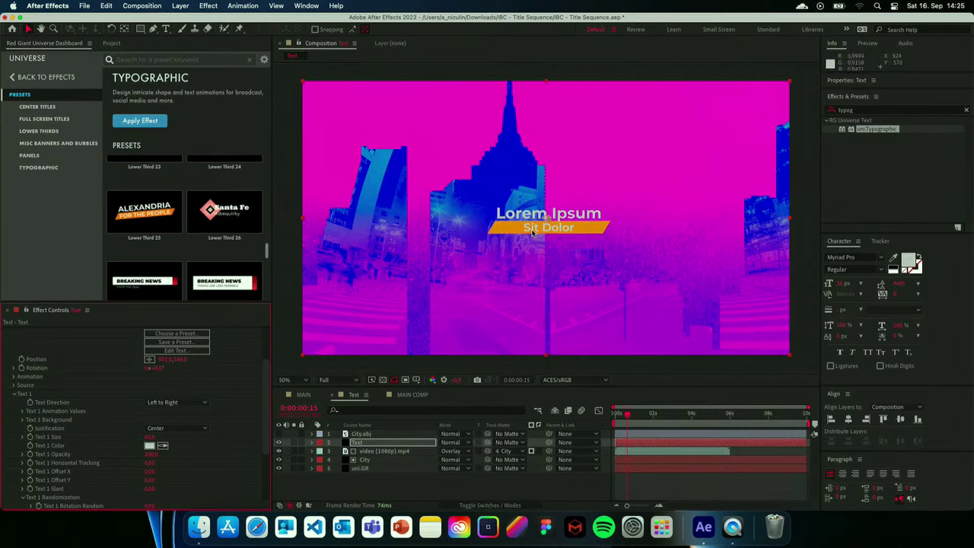
Scrub through the title animation in MAIN COMP to examine the shadow behind the RED GIANT lettering.
{"action": "left_click", "coordinate": [412, 395]}
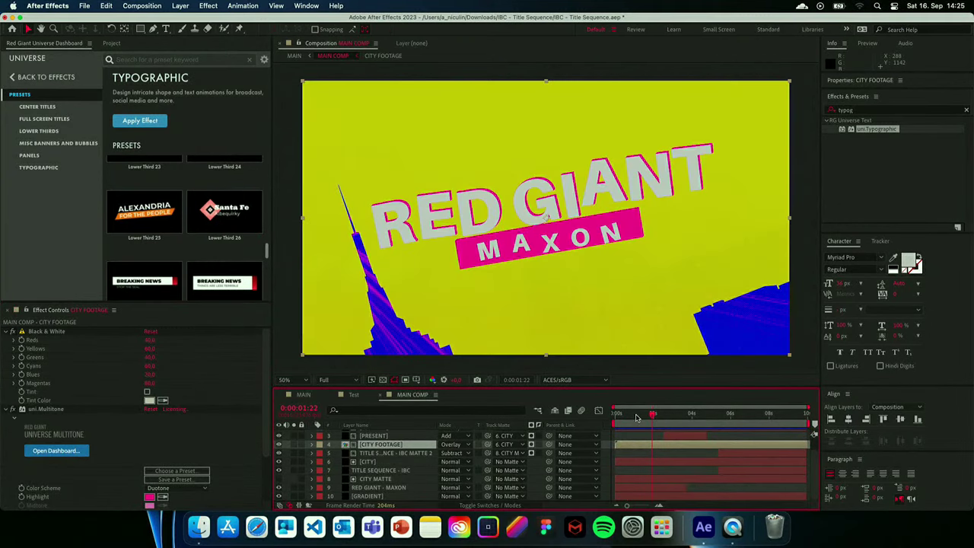
{"action": "left_click_drag", "start_coordinate": [645, 417], "coordinate": [626, 417]}
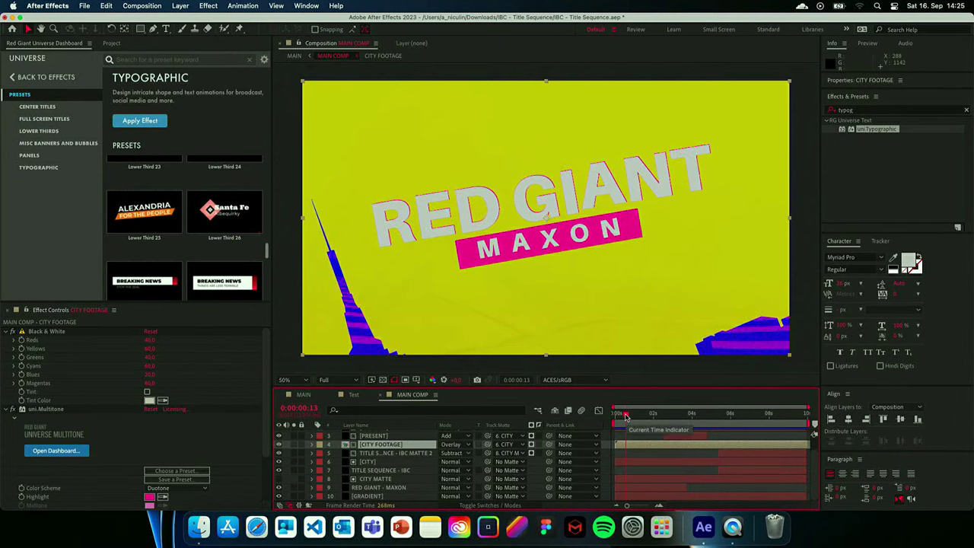
{"action": "left_click_drag", "start_coordinate": [626, 417], "coordinate": [656, 414]}
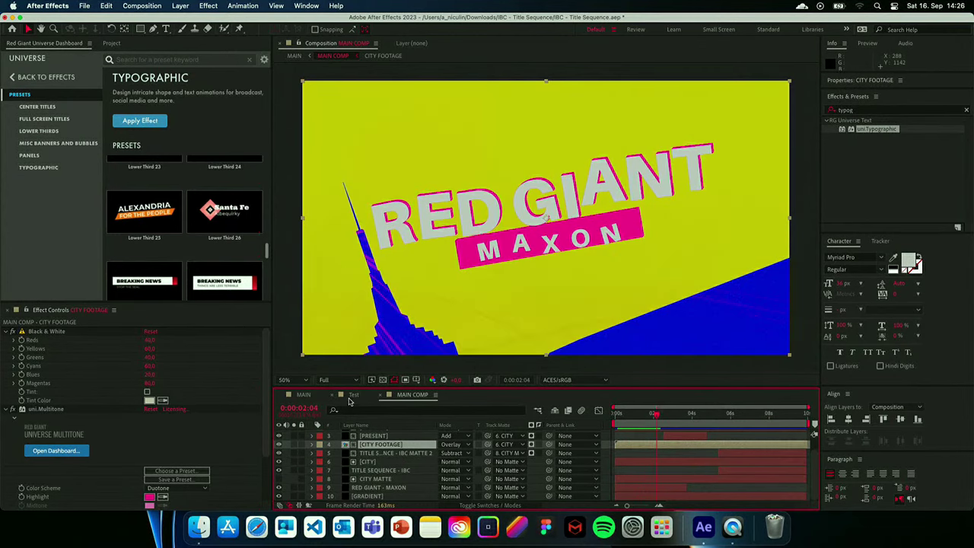
Return to Test, search the effects for "long sh" and apply uni.Long Shadow to the Text layer.
{"action": "left_click", "coordinate": [352, 395]}
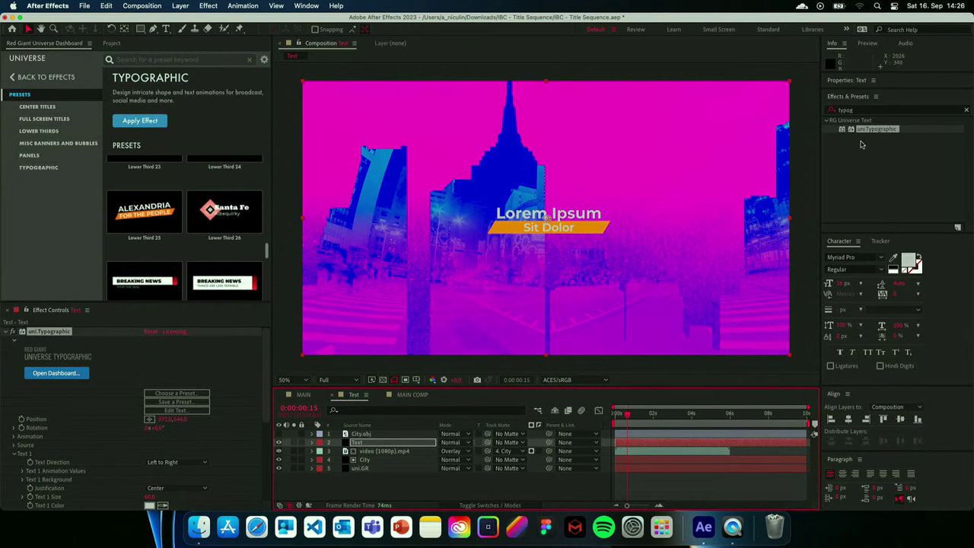
{"action": "left_click", "coordinate": [828, 112]}
{"action": "type", "text": "lo"}
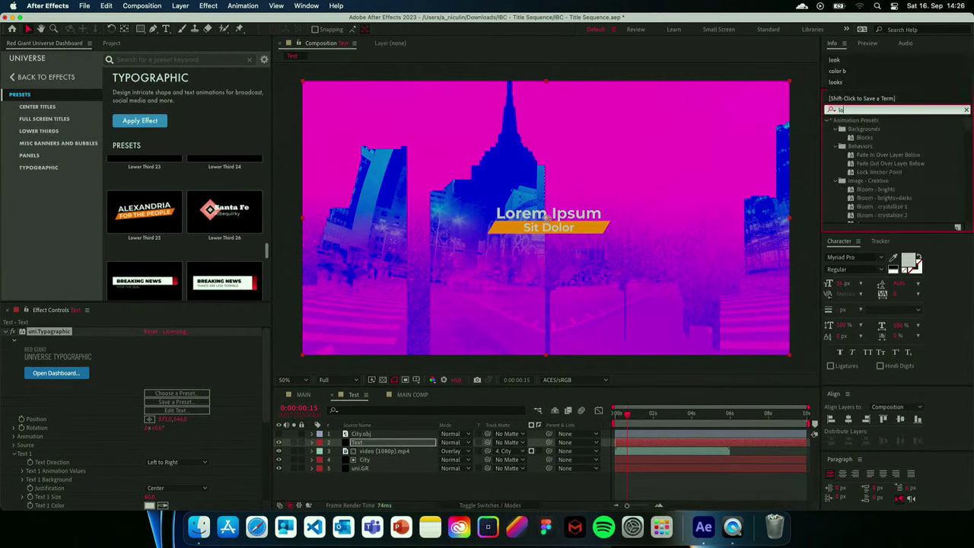
{"action": "type", "text": "ng sh"}
{"action": "double_click", "coordinate": [883, 129]}
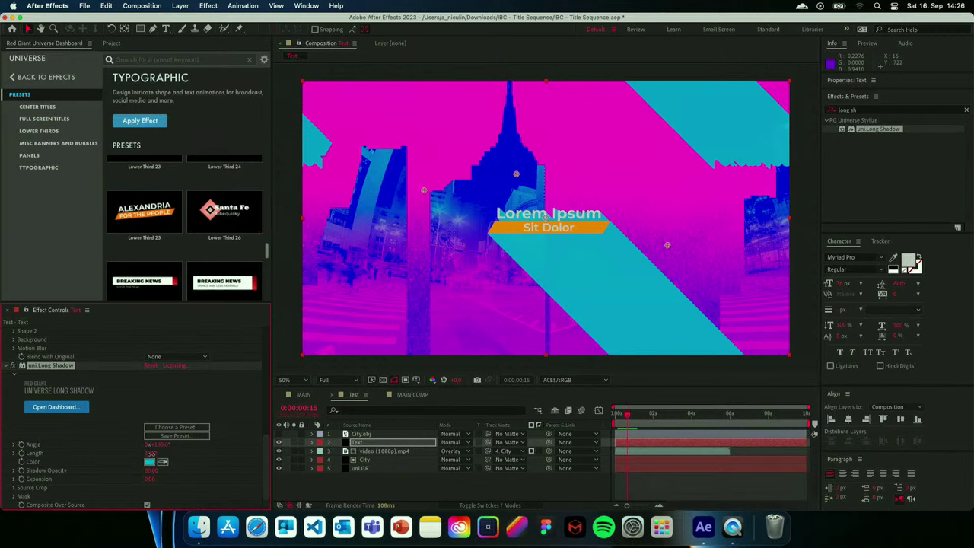
Shorten the title's long shadow to a length of 10 and try out its Expansion setting.
{"action": "left_click_drag", "start_coordinate": [150, 455], "coordinate": [100, 465]}
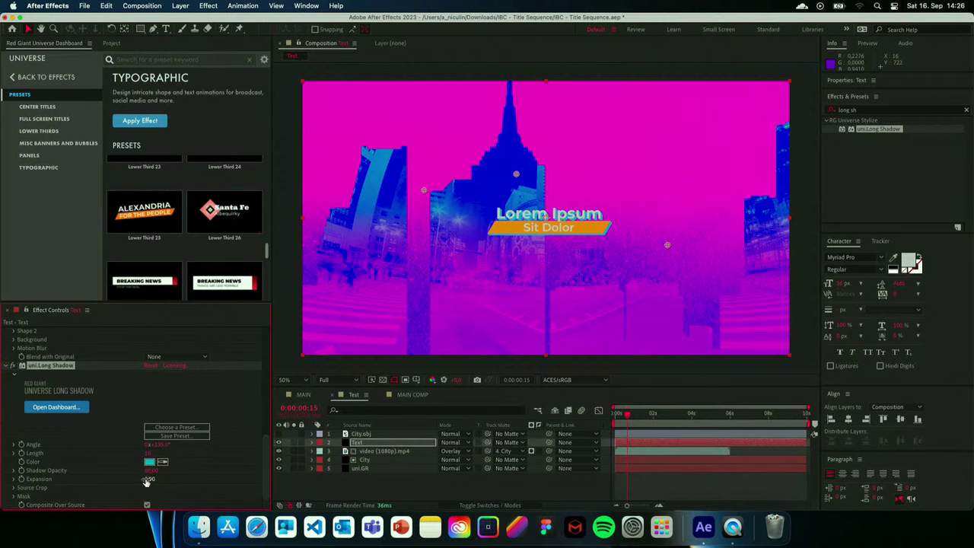
{"action": "left_click_drag", "start_coordinate": [150, 479], "coordinate": [179, 477]}
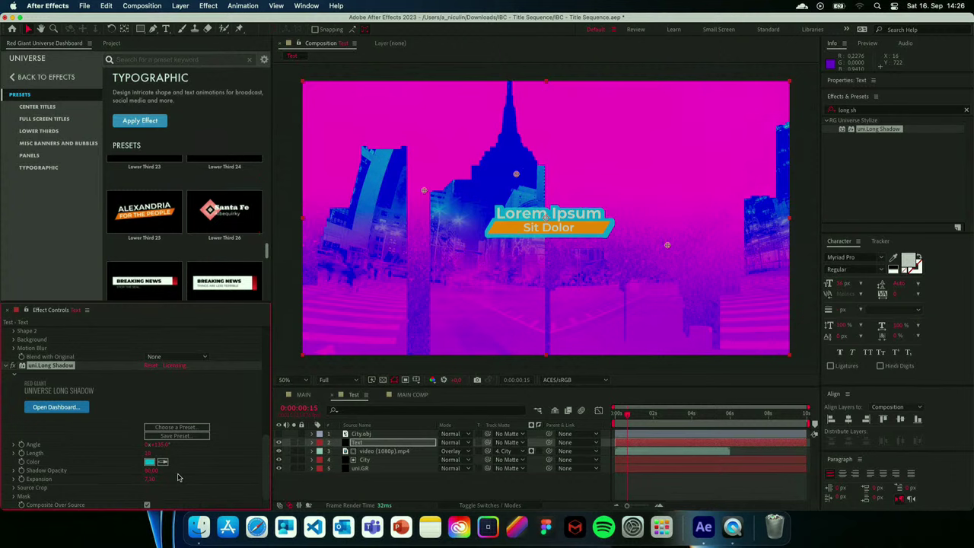
{"action": "left_click", "coordinate": [151, 480]}
{"action": "key", "text": "BackSpace"}
{"action": "type", "text": "2"}
{"action": "key", "text": "Return"}
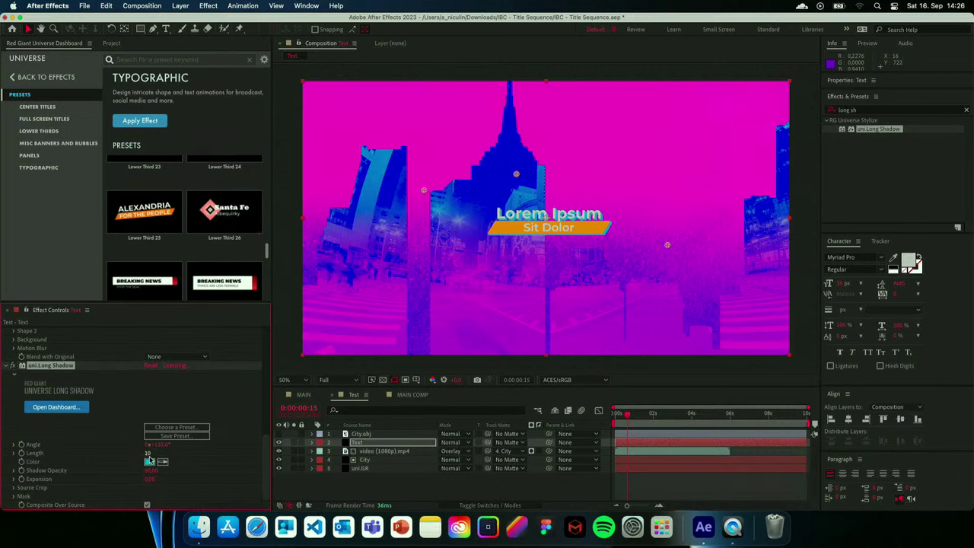
Set the uni.Long Shadow color on the Text layer to black (000000).
{"action": "left_click", "coordinate": [150, 462]}
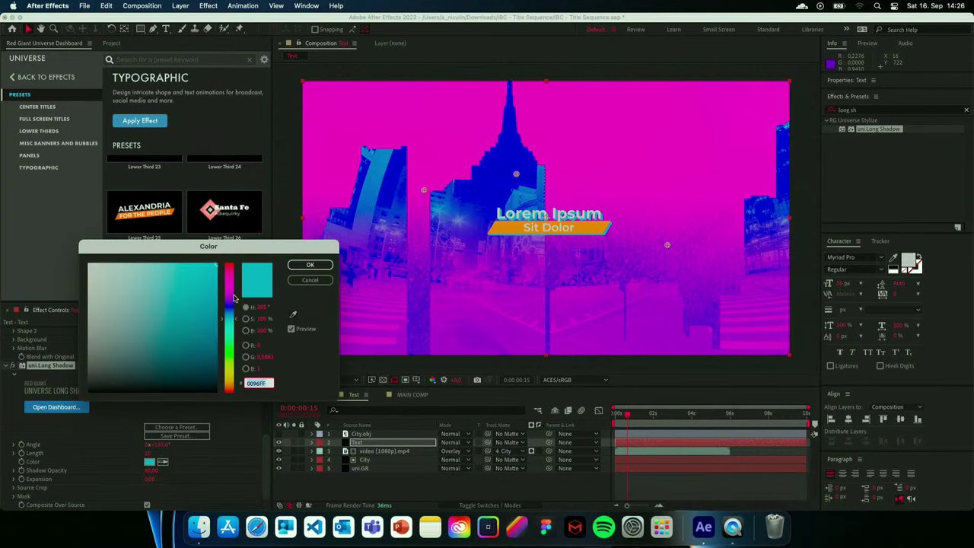
{"action": "mouse_move", "coordinate": [183, 335]}
{"action": "left_mouse_down"}
{"action": "mouse_move", "coordinate": [190, 319]}
{"action": "mouse_move", "coordinate": [198, 431]}
{"action": "left_mouse_up"}
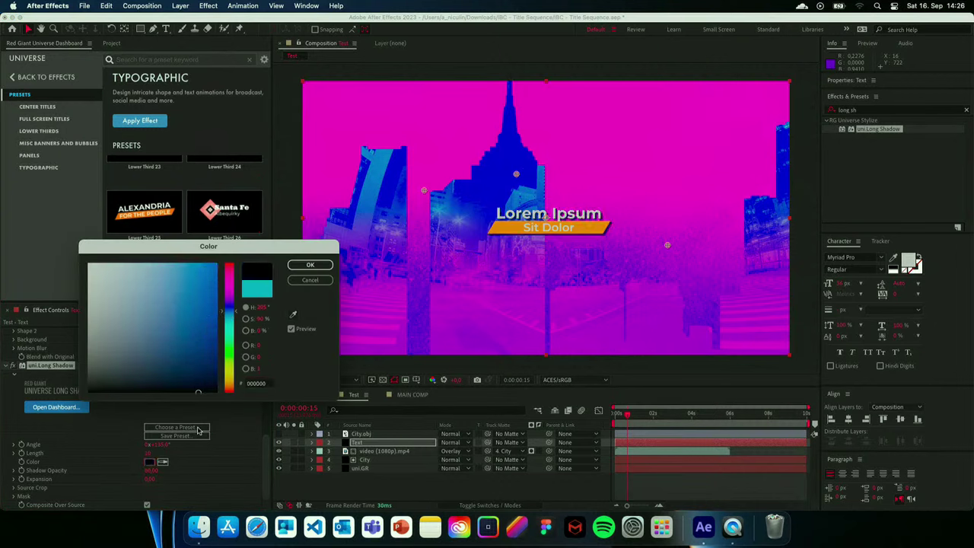
{"action": "left_click", "coordinate": [309, 265]}
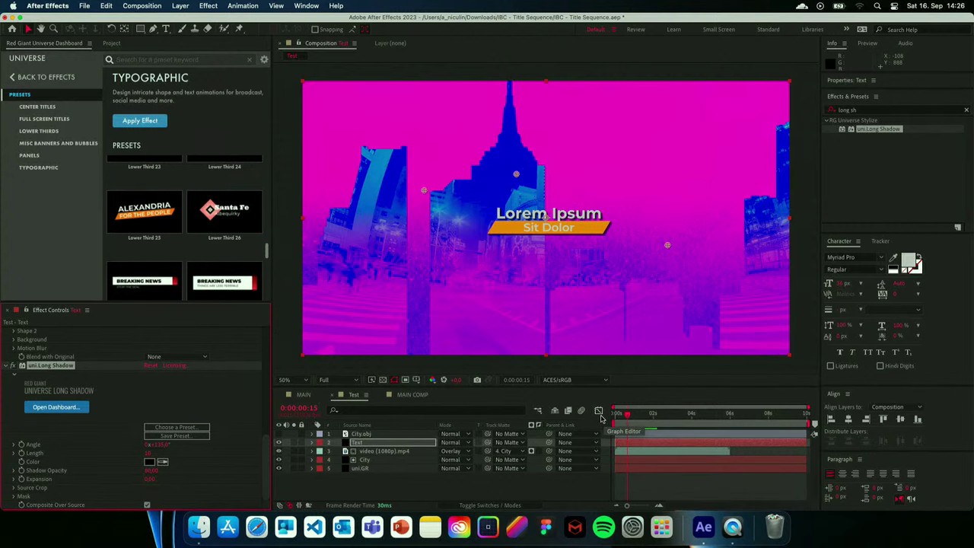
Scrub through MAIN COMP and MAIN to examine how the TITLE SEQUENCE lettering changes where it overlaps the buildings.
{"action": "left_click", "coordinate": [411, 395]}
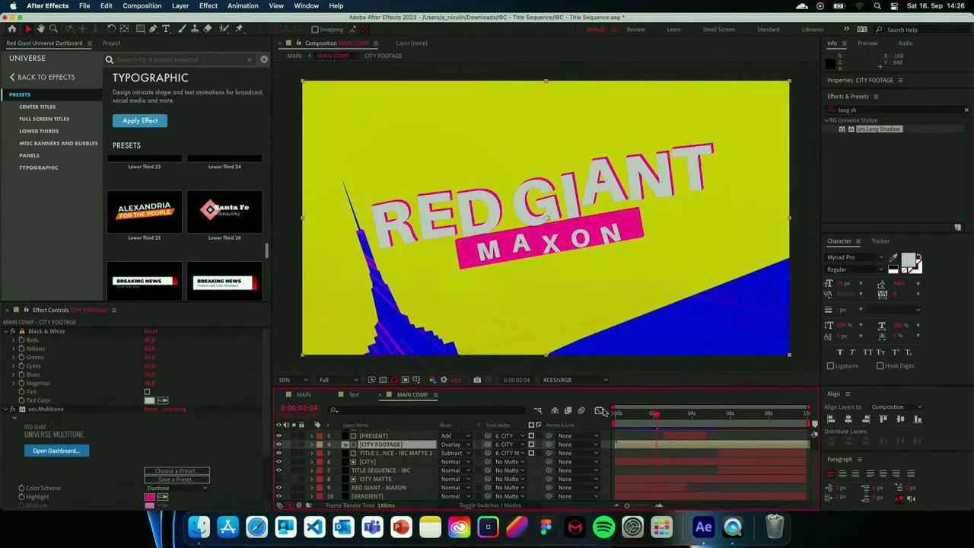
{"action": "mouse_move", "coordinate": [651, 423]}
{"action": "left_mouse_down"}
{"action": "mouse_move", "coordinate": [618, 424]}
{"action": "mouse_move", "coordinate": [654, 418]}
{"action": "left_mouse_up"}
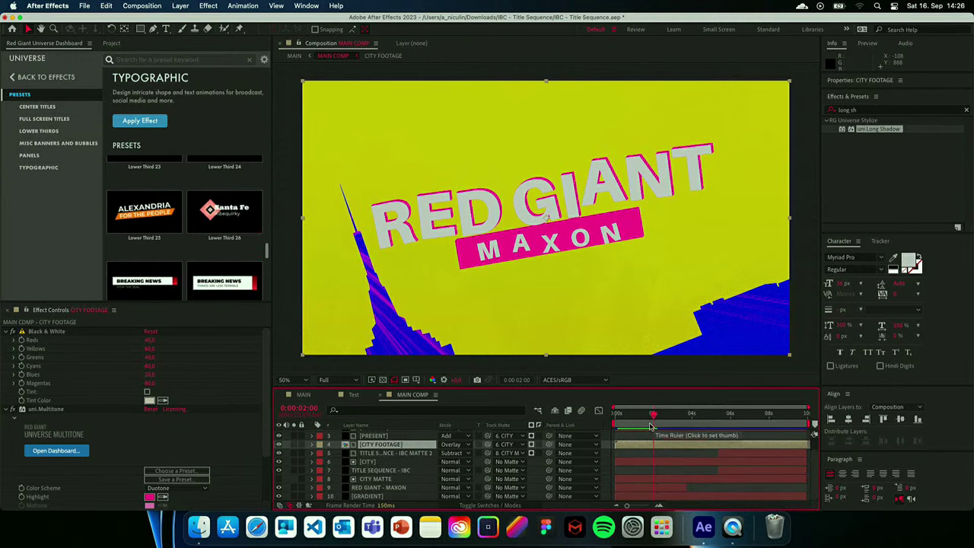
{"action": "scroll", "coordinate": [658, 437], "scroll_direction": "up", "scroll_amount": 2}
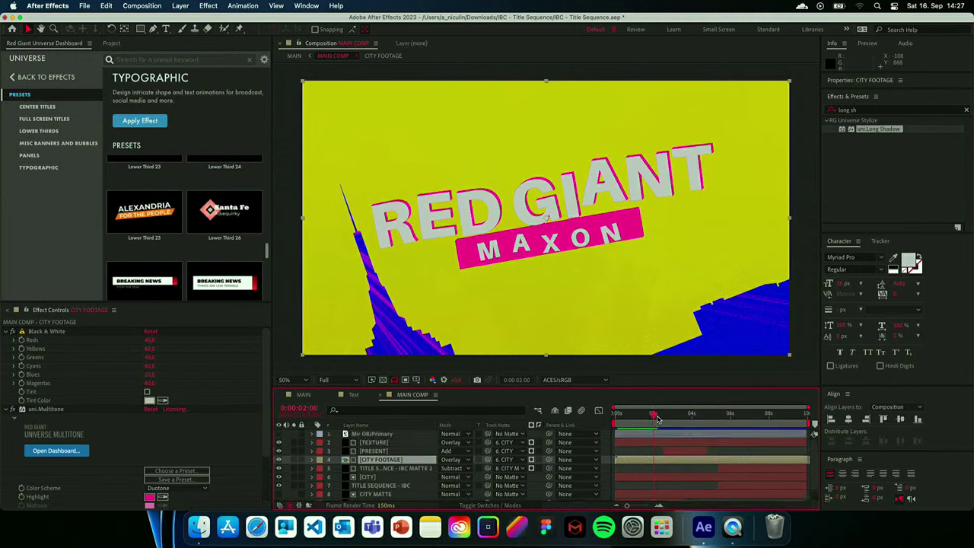
{"action": "left_click_drag", "start_coordinate": [658, 420], "coordinate": [755, 416]}
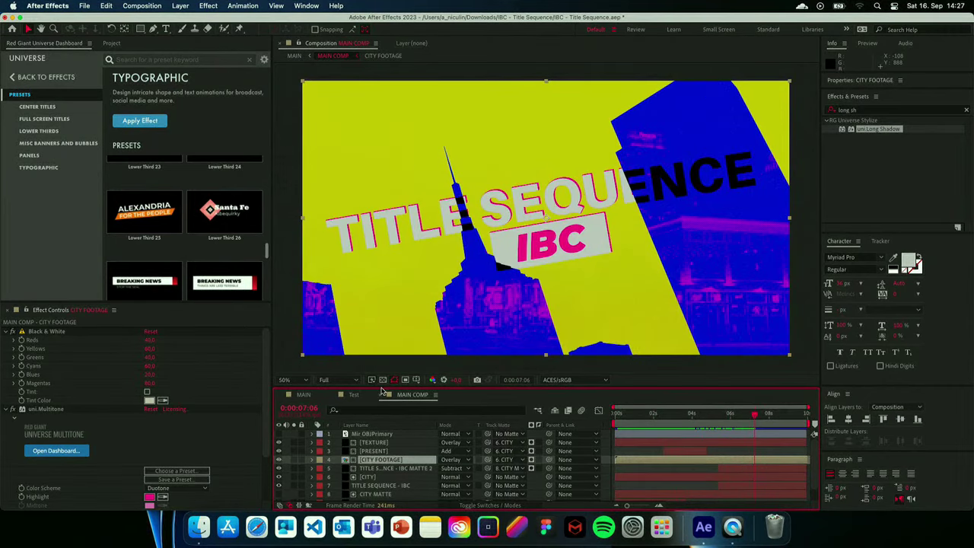
{"action": "left_click", "coordinate": [303, 395]}
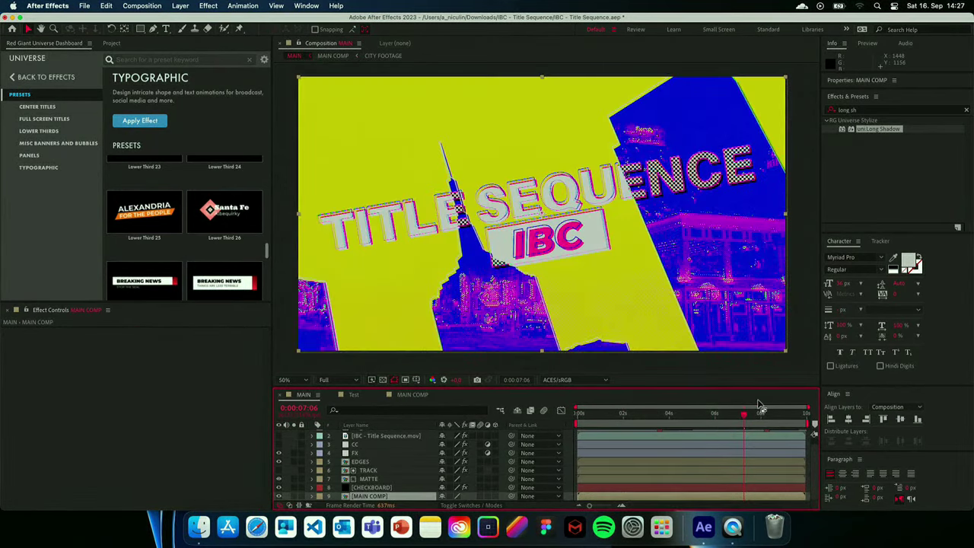
{"action": "left_click_drag", "start_coordinate": [744, 418], "coordinate": [732, 418]}
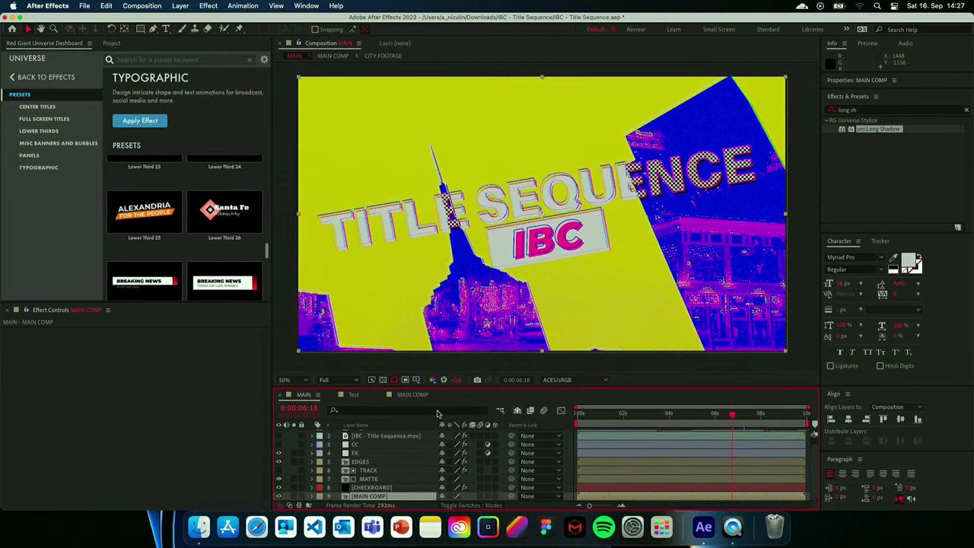
Return to Test and set the City layer as the Text layer's track matte.
{"action": "left_click", "coordinate": [355, 396]}
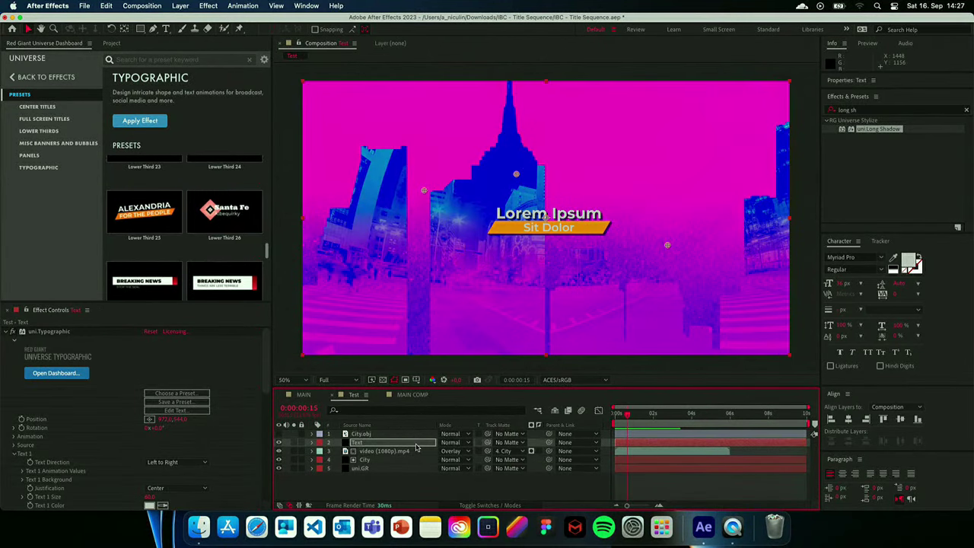
{"action": "left_click", "coordinate": [502, 443]}
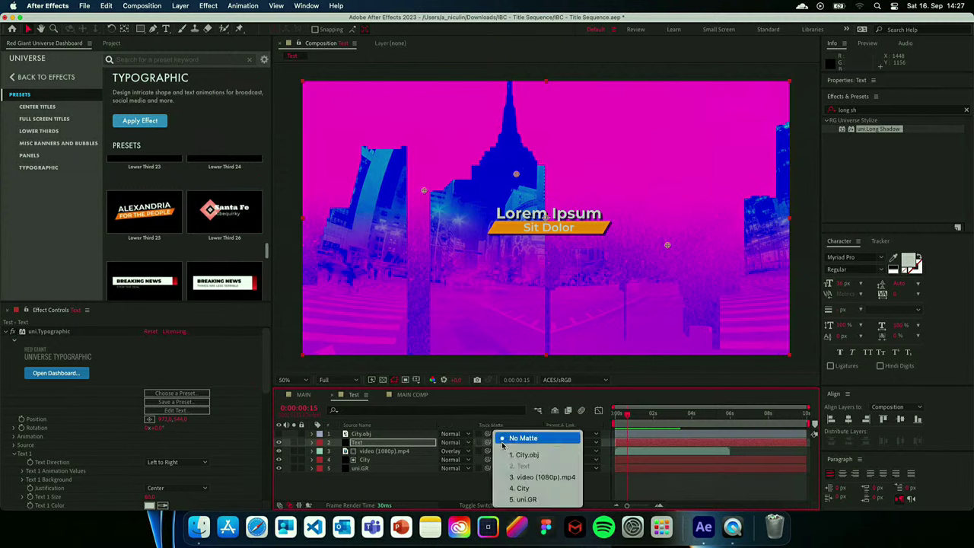
{"action": "left_click", "coordinate": [518, 488]}
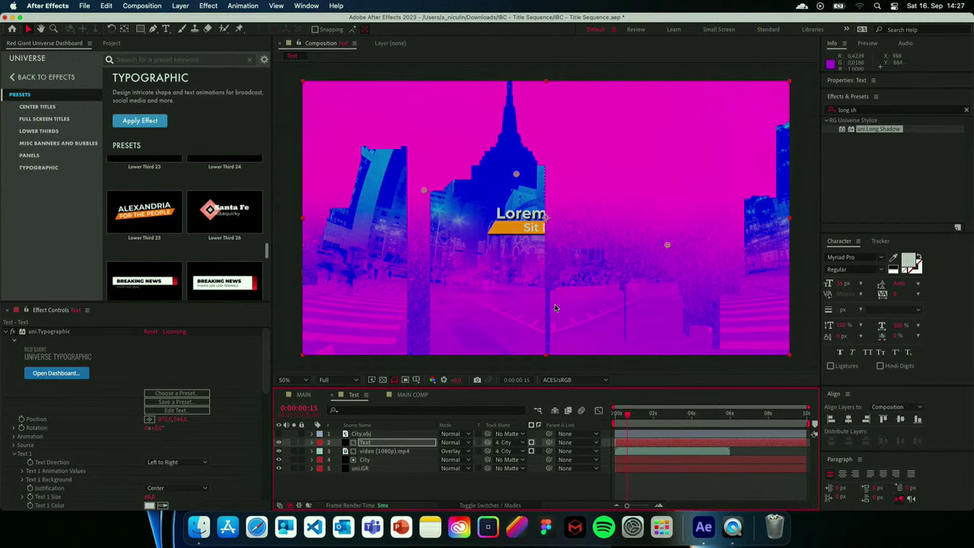
Reposition the Lorem Ipsum title across the central building's edge, at about 980, 538.
{"action": "left_click", "coordinate": [149, 418]}
{"action": "left_click", "coordinate": [517, 245]}
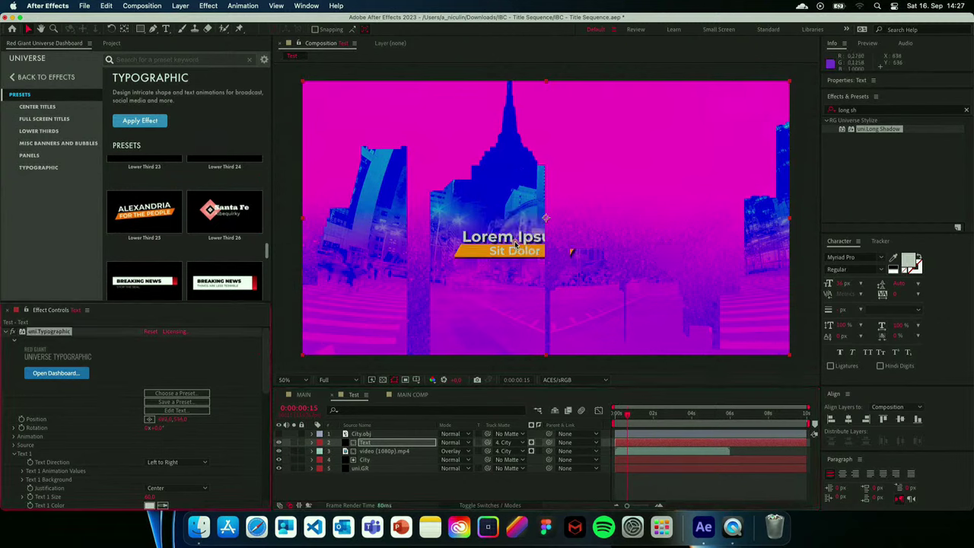
{"action": "left_click_drag", "start_coordinate": [571, 252], "coordinate": [551, 221]}
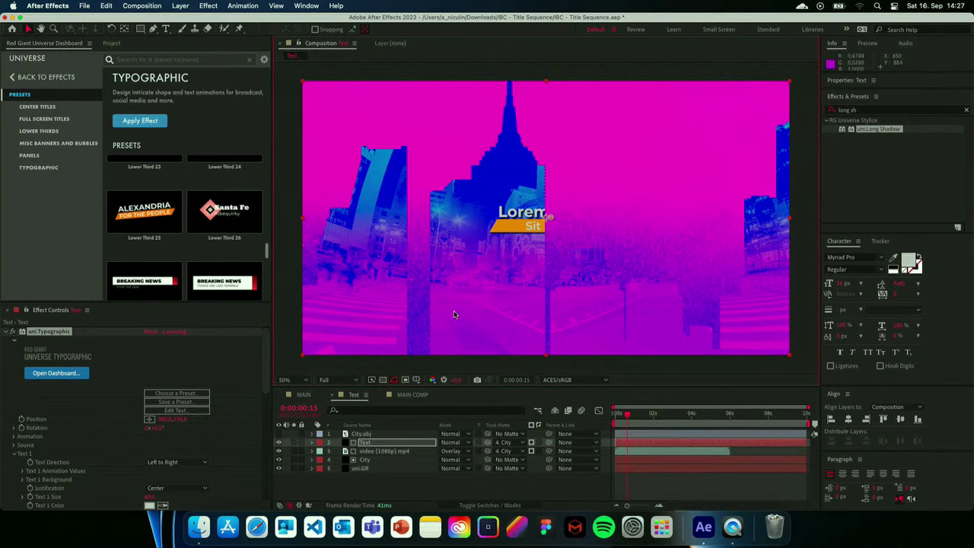
Duplicate the Text layer and set the upper copy's track matte to No Matte.
{"action": "left_click", "coordinate": [387, 445]}
{"action": "key", "text": "super+d"}
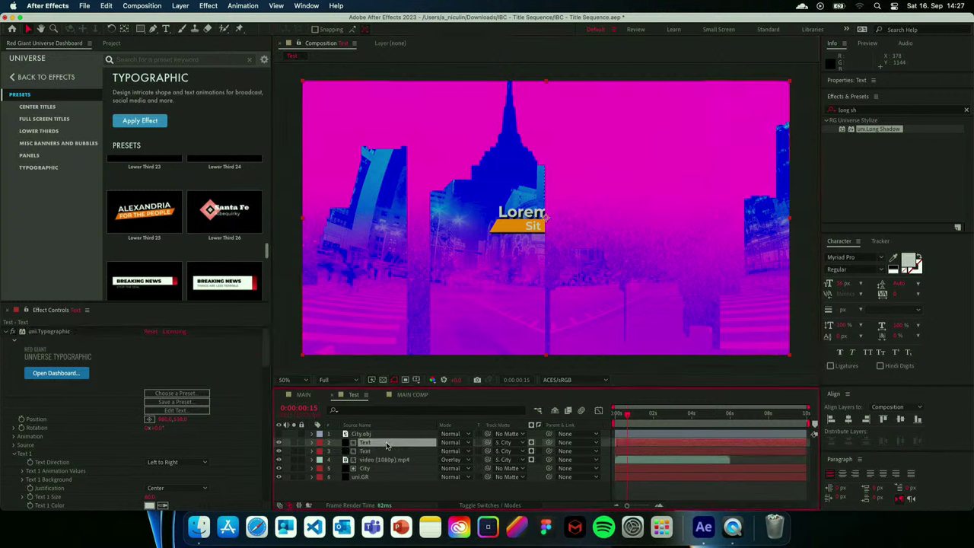
{"action": "left_click", "coordinate": [511, 444]}
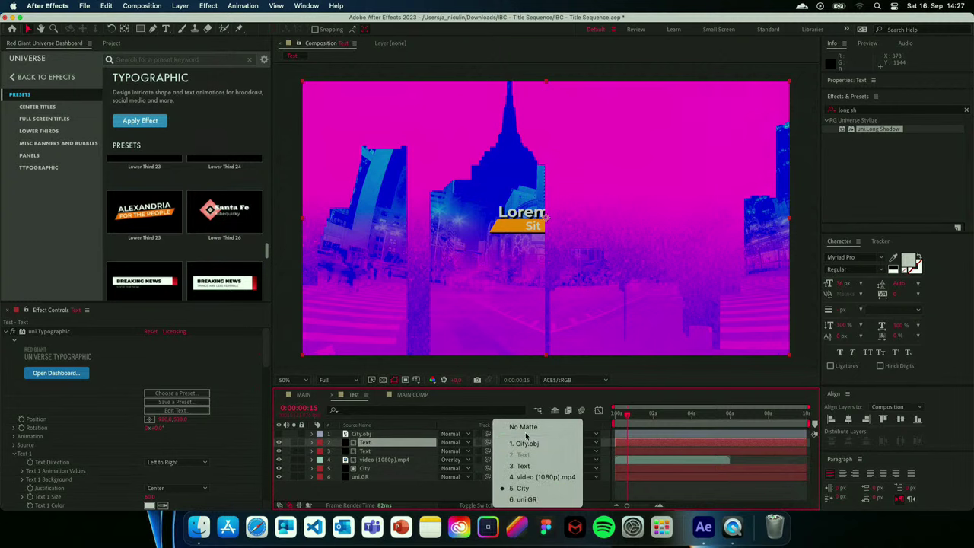
{"action": "left_click", "coordinate": [524, 427]}
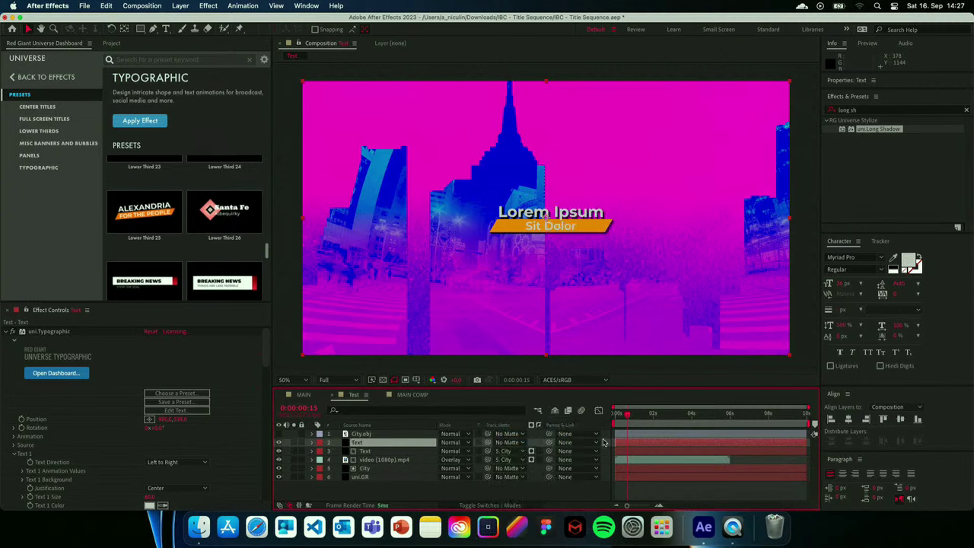
Set the City-matted Text layer's blending mode to Subtract and stack it above the unmatted Text layer.
{"action": "left_click", "coordinate": [603, 451]}
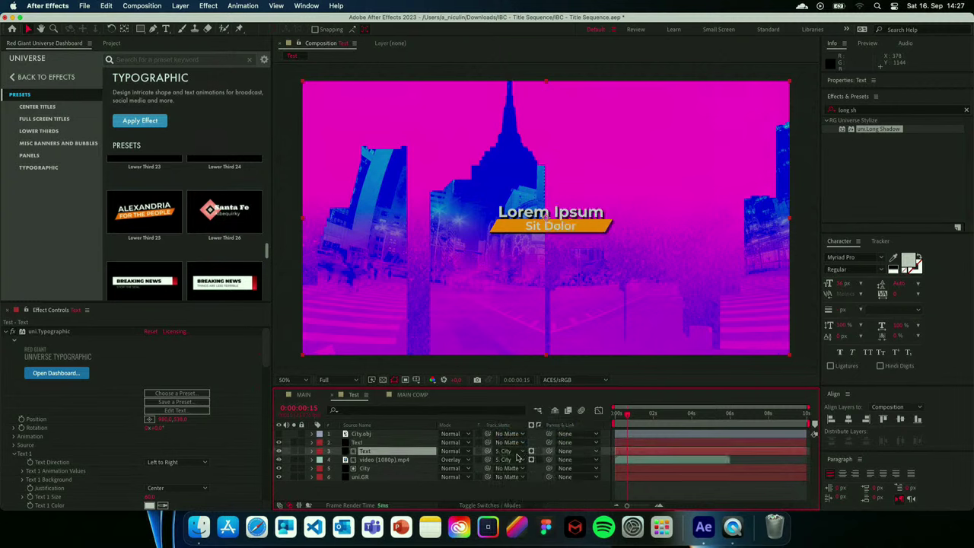
{"action": "left_click", "coordinate": [449, 451]}
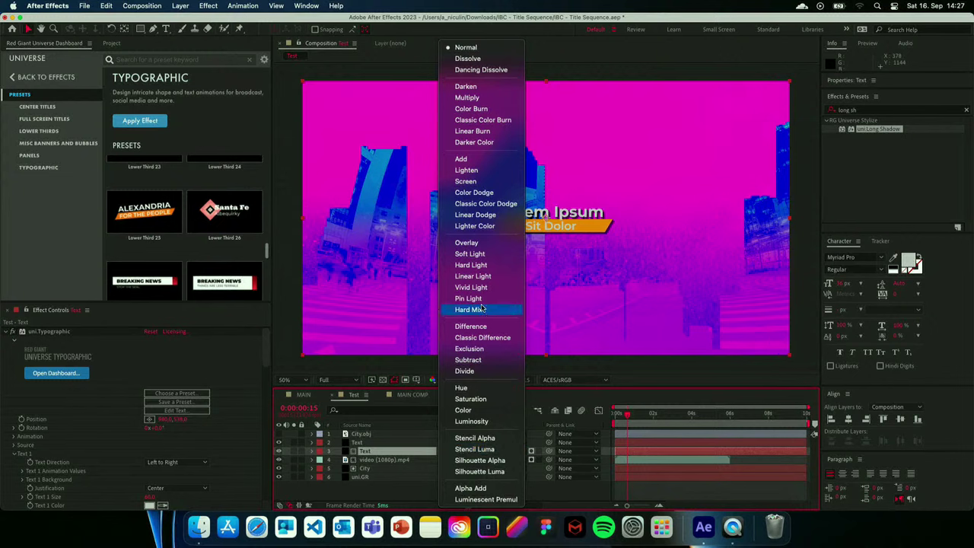
{"action": "left_click", "coordinate": [468, 360]}
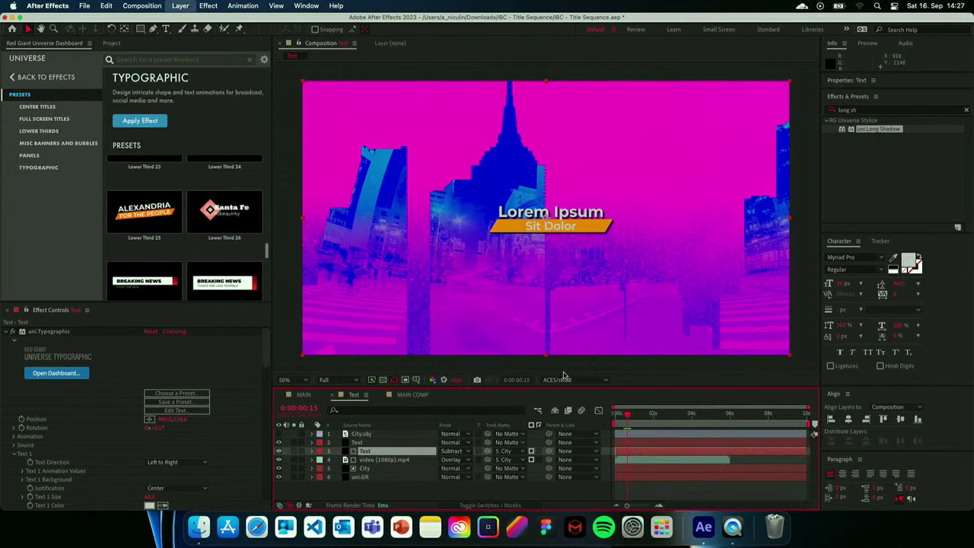
{"action": "left_click", "coordinate": [375, 445]}
{"action": "left_click_drag", "start_coordinate": [375, 446], "coordinate": [376, 457]}
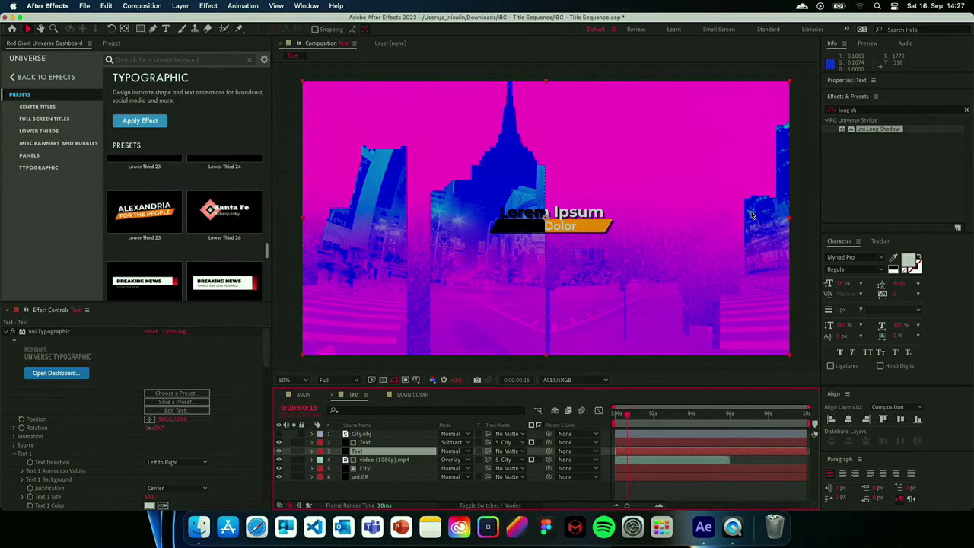
Scale both Text layers up together to about 172% and adjust their position.
{"action": "left_click", "coordinate": [624, 443]}
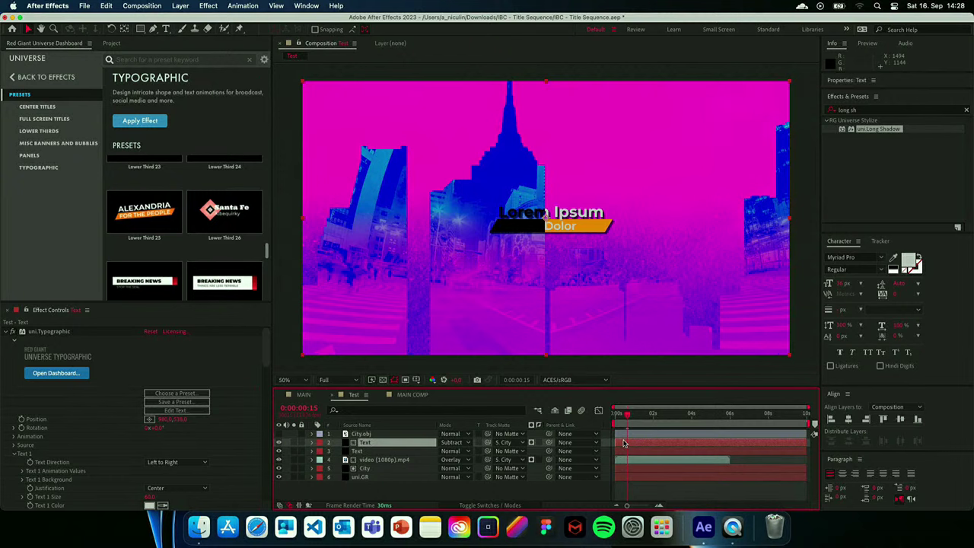
{"action": "left_click", "coordinate": [632, 451], "text": "shift"}
{"action": "key", "text": "s"}
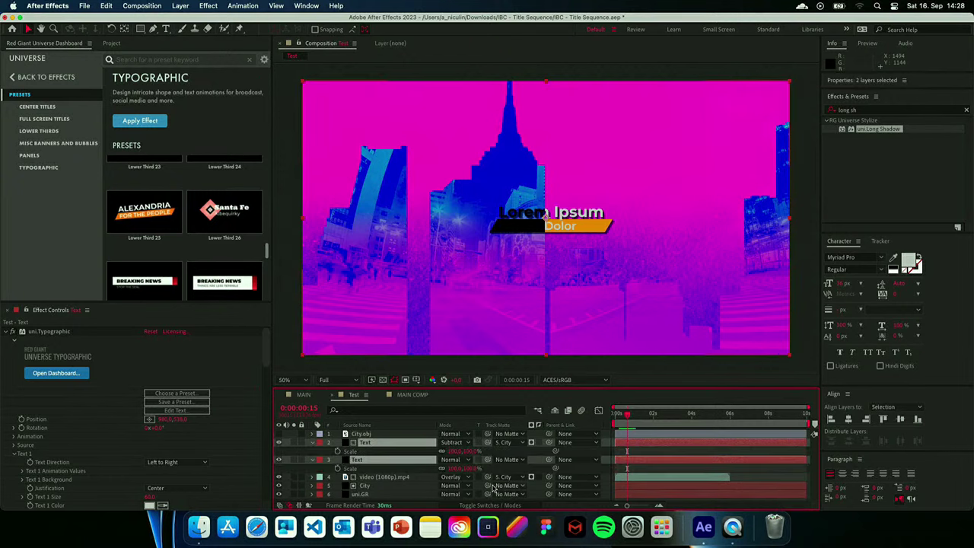
{"action": "left_click_drag", "start_coordinate": [456, 468], "coordinate": [509, 470]}
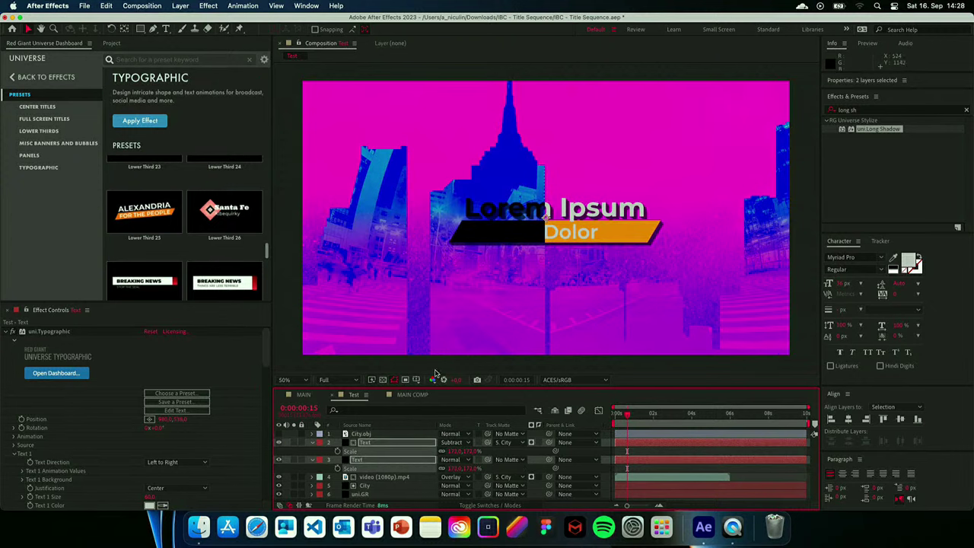
{"action": "key", "text": "p"}
{"action": "left_click_drag", "start_coordinate": [457, 451], "coordinate": [395, 433]}
Preview the TITLE SEQUENCE section in the MAIN composition to examine the finished look of the lettering.
{"action": "left_click", "coordinate": [304, 394]}
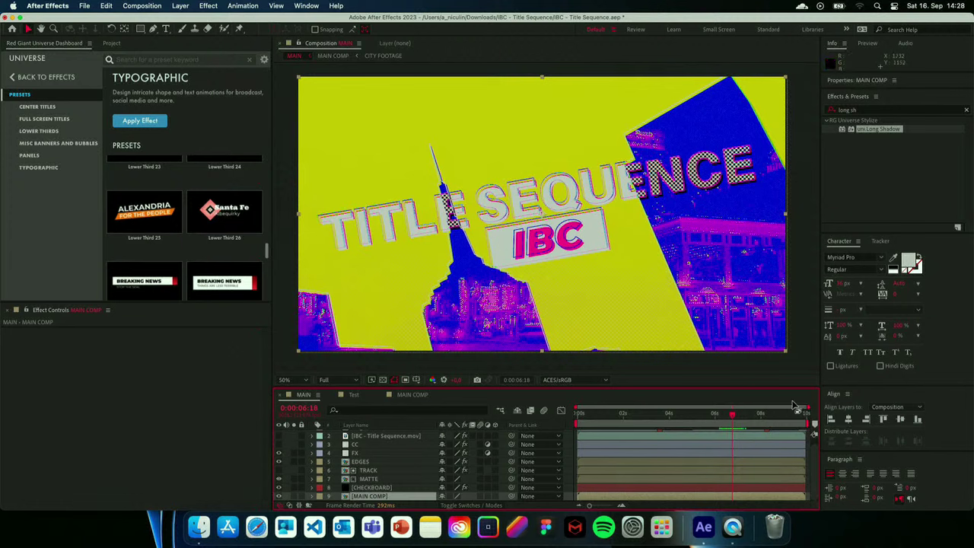
{"action": "mouse_move", "coordinate": [733, 418]}
{"action": "left_mouse_down"}
{"action": "mouse_move", "coordinate": [746, 421]}
{"action": "mouse_move", "coordinate": [714, 421]}
{"action": "mouse_move", "coordinate": [746, 421]}
{"action": "left_mouse_up"}
{"action": "key", "text": "space"}
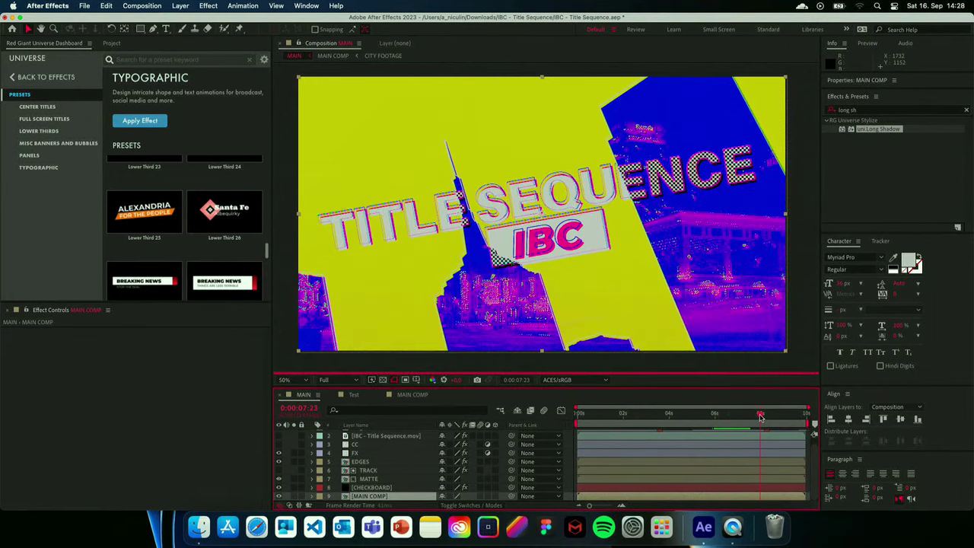
Turn off uni.Unmult, Invert, uni.Camera Shake and Hue/Saturation on the EDGES layer, leaving only Find Edges active.
{"action": "left_click", "coordinate": [361, 462]}
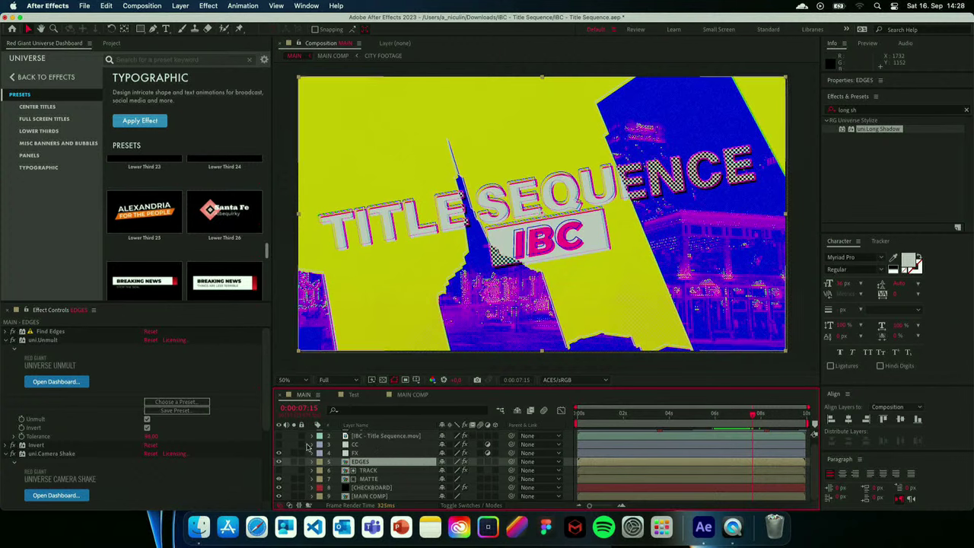
{"action": "left_click", "coordinate": [12, 342]}
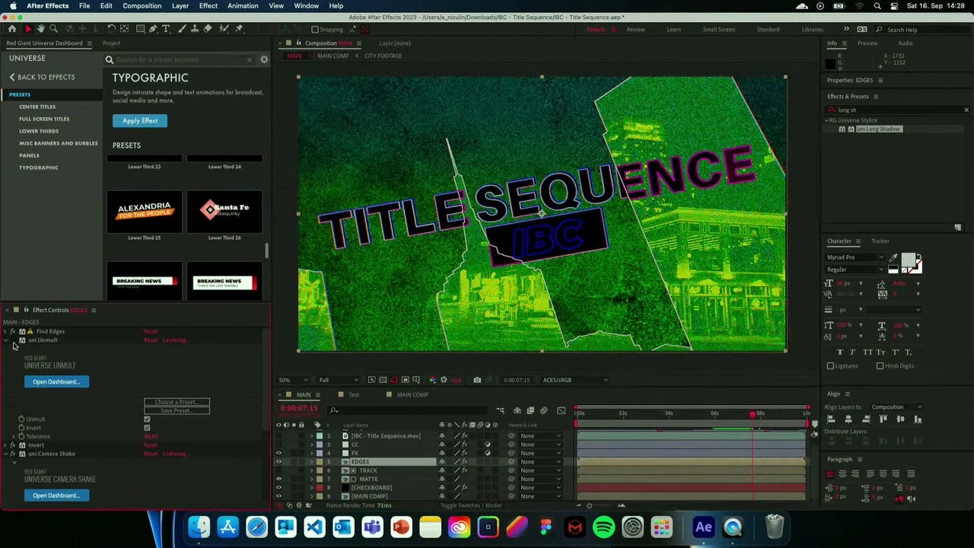
{"action": "left_click", "coordinate": [13, 455]}
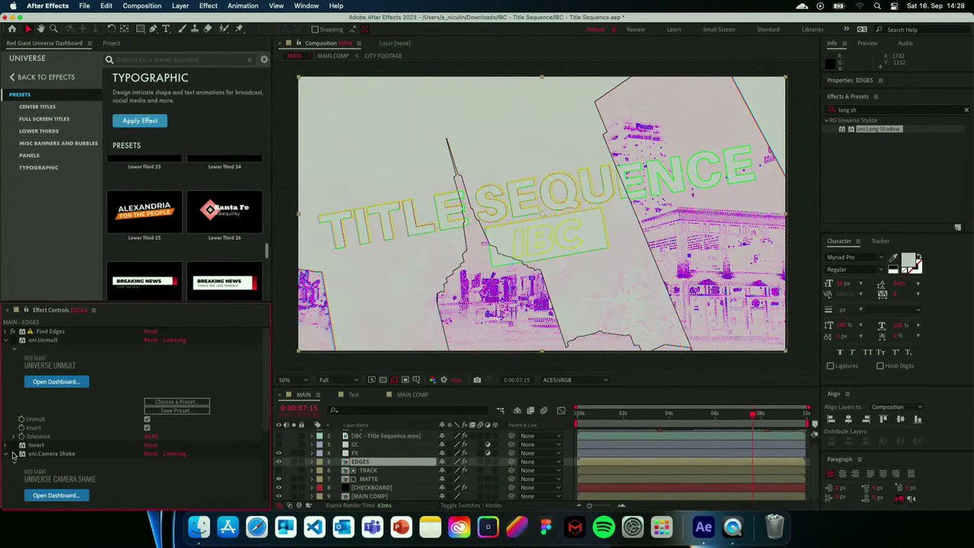
{"action": "scroll", "coordinate": [13, 455], "scroll_direction": "down", "scroll_amount": 5}
{"action": "scroll", "coordinate": [12, 455], "scroll_direction": "up", "scroll_amount": 3}
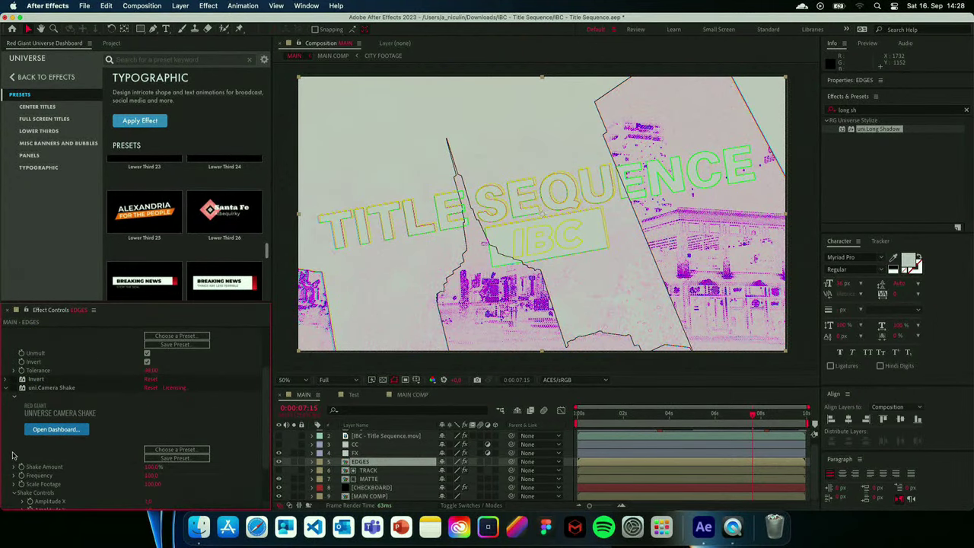
{"action": "left_click", "coordinate": [9, 390]}
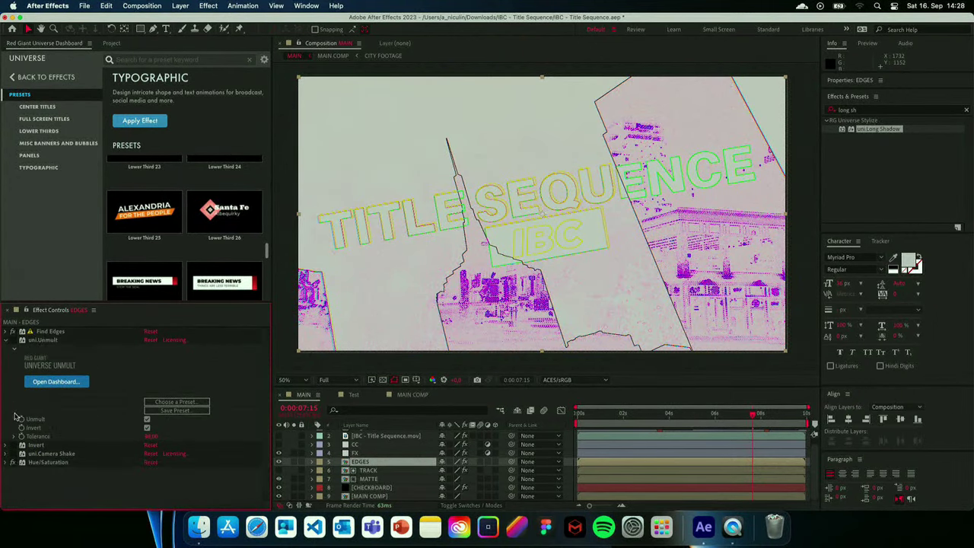
{"action": "left_click", "coordinate": [22, 462]}
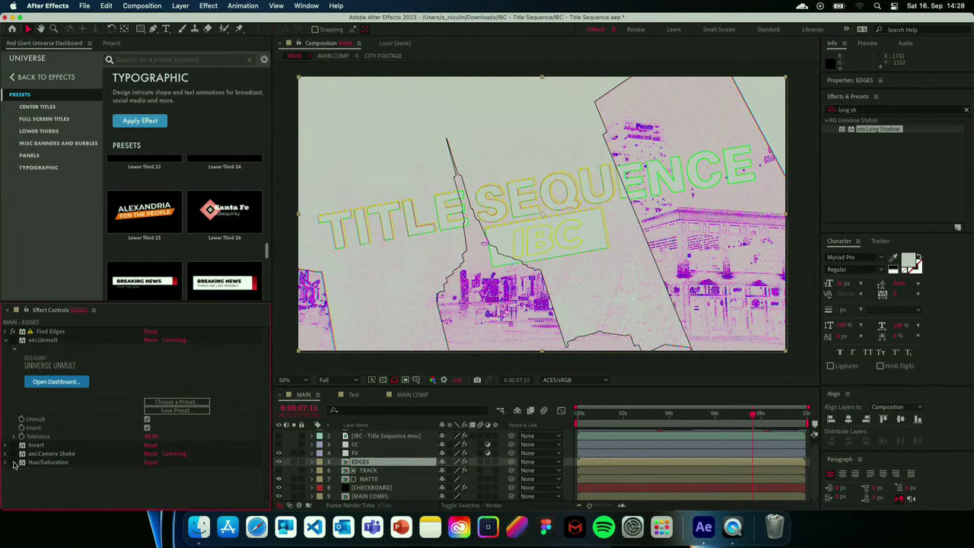
Turn uni.Unmult, Invert and uni.Camera Shake back on for the EDGES layer, comparing the title outlines up close with Invert off and on.
{"action": "left_click", "coordinate": [53, 334]}
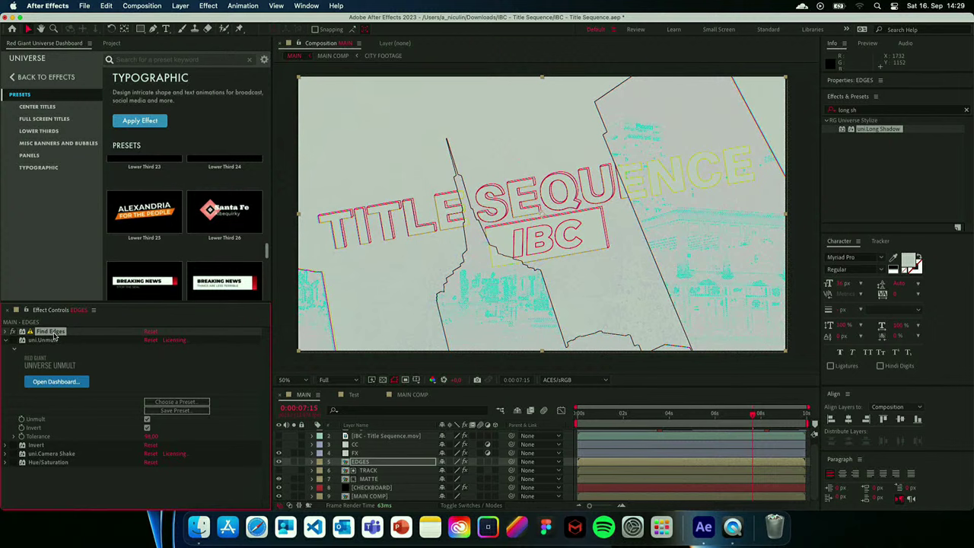
{"action": "left_click", "coordinate": [6, 332]}
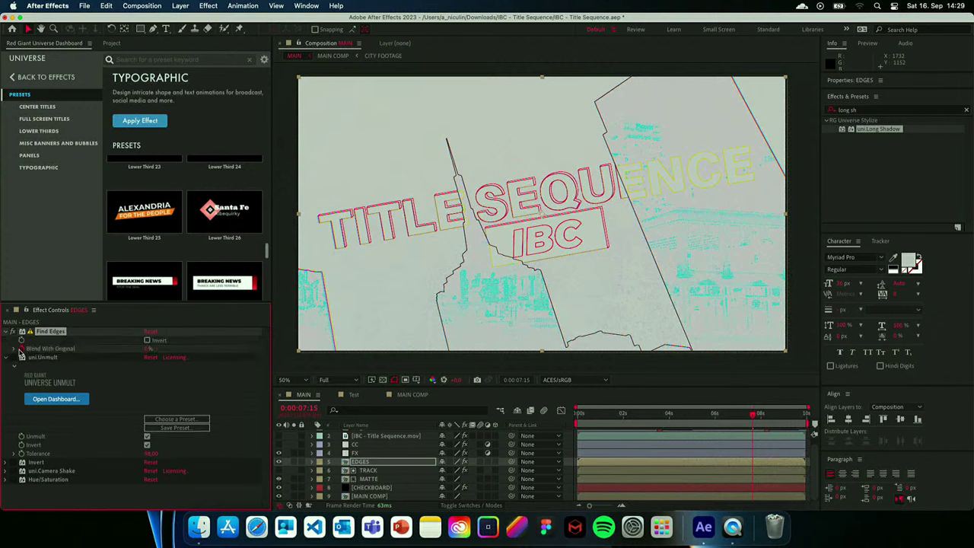
{"action": "left_click", "coordinate": [13, 358]}
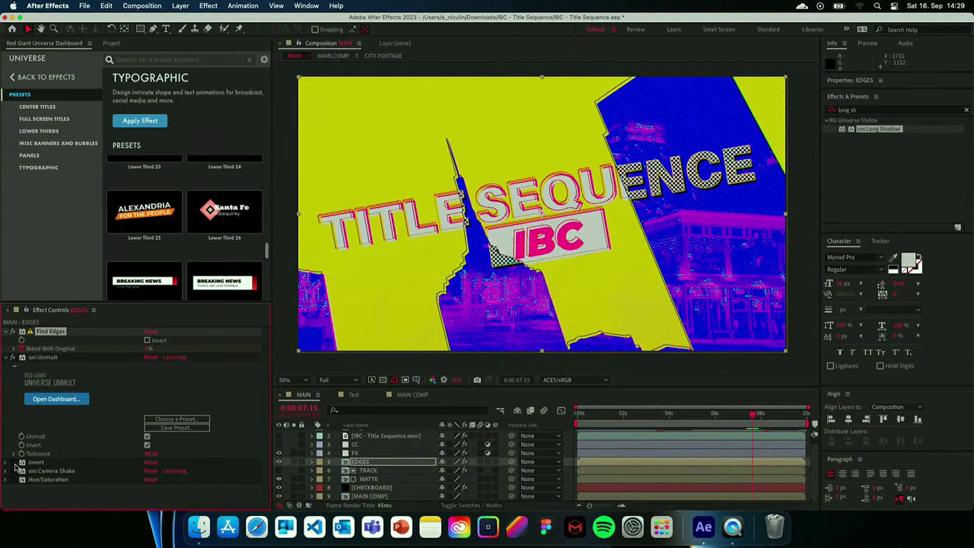
{"action": "left_click", "coordinate": [17, 463]}
{"action": "left_click", "coordinate": [15, 463]}
{"action": "scroll", "coordinate": [514, 175], "scroll_direction": "up", "scroll_amount": 4}
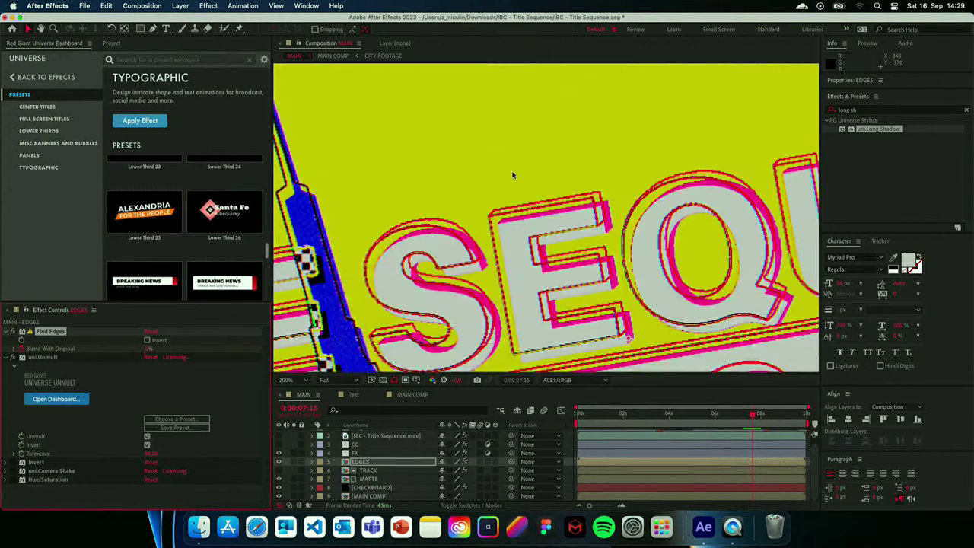
{"action": "left_click", "coordinate": [13, 464]}
{"action": "left_click", "coordinate": [12, 464]}
{"action": "left_click", "coordinate": [13, 463]}
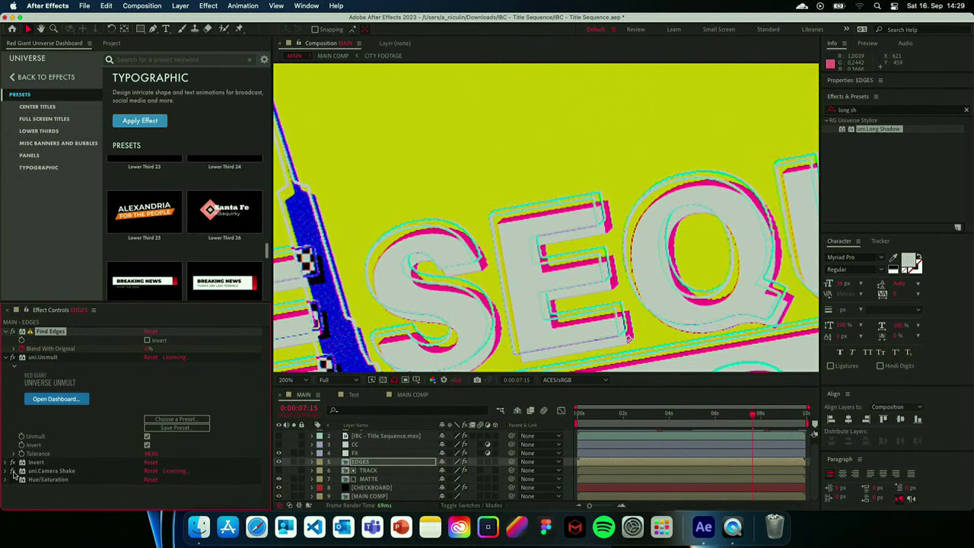
Select uni.Camera Shake on the EDGES layer and reveal its shake settings.
{"action": "left_click", "coordinate": [48, 471]}
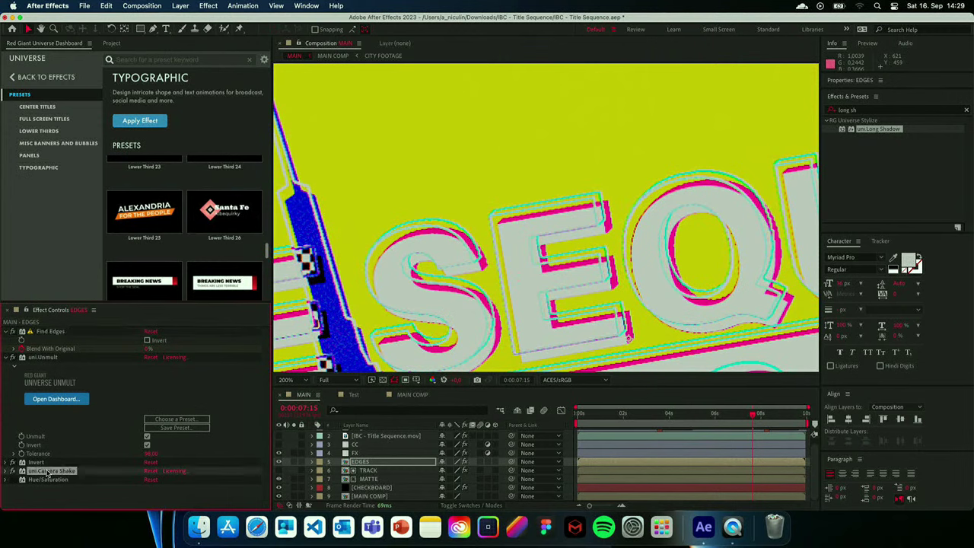
{"action": "left_click", "coordinate": [6, 471]}
{"action": "scroll", "coordinate": [99, 400], "scroll_direction": "down", "scroll_amount": 5}
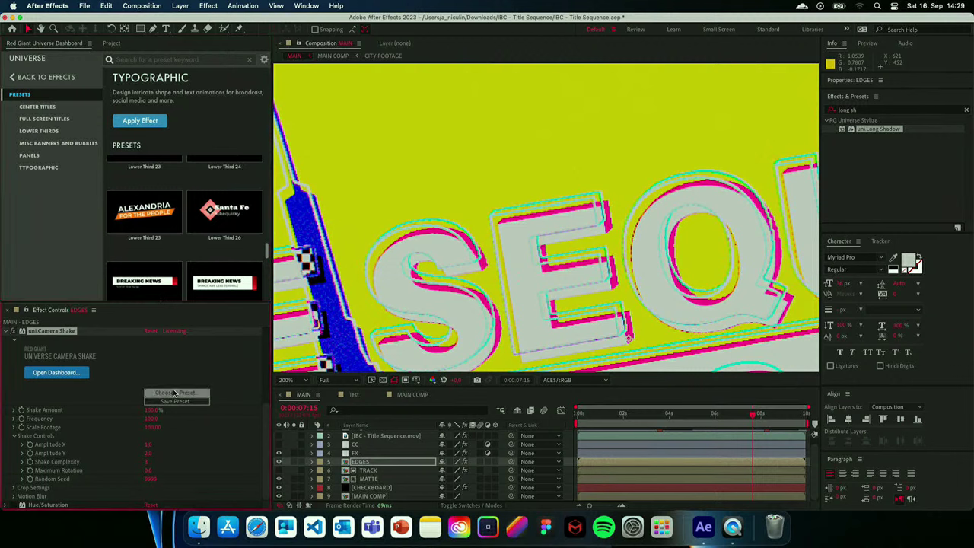
{"action": "mouse_move", "coordinate": [224, 259]}
{"action": "type", "text": "typ"}
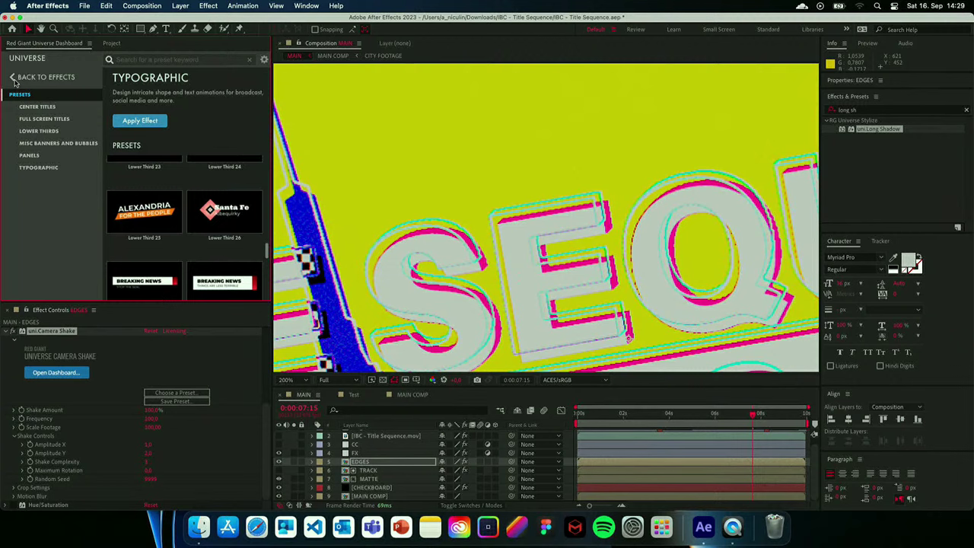
{"action": "left_click", "coordinate": [30, 72]}
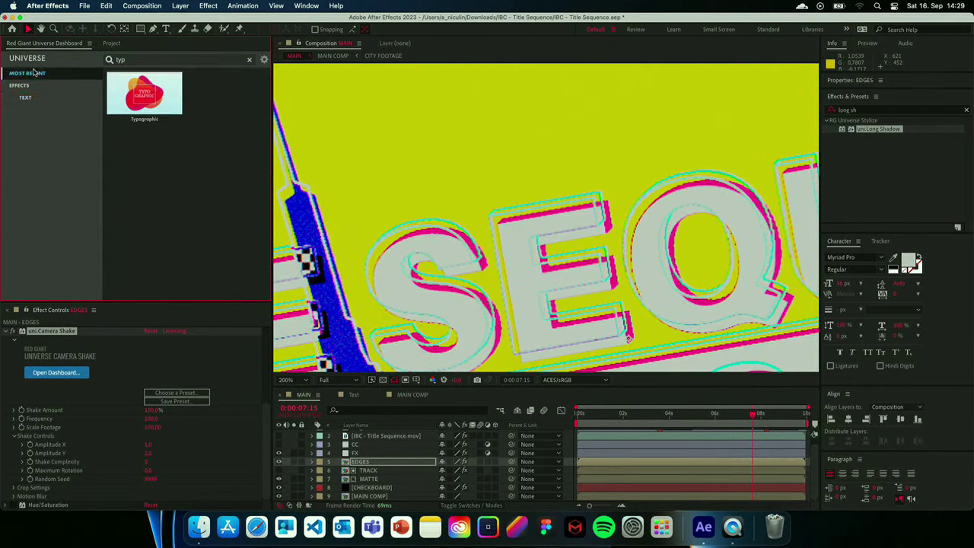
{"action": "left_click", "coordinate": [28, 86]}
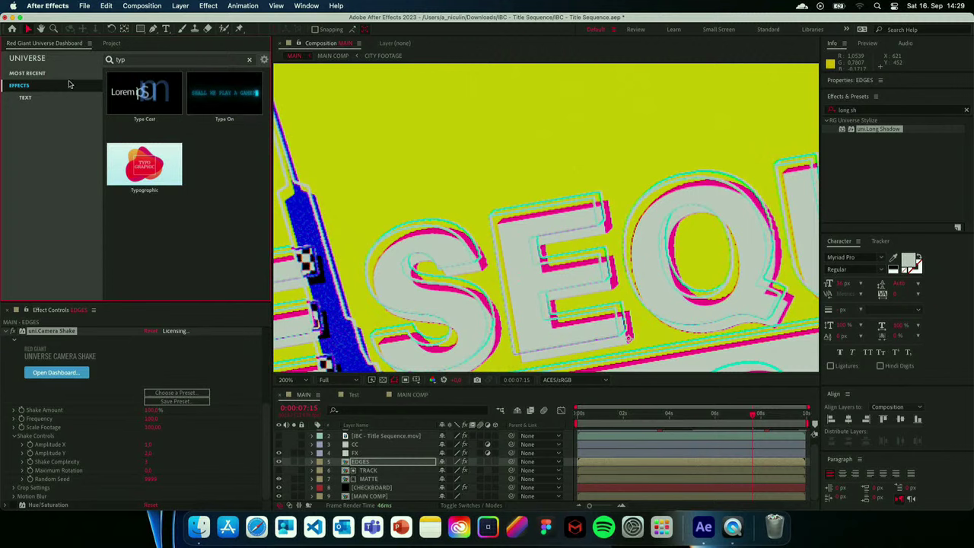
{"action": "left_click", "coordinate": [89, 44]}
{"action": "left_click", "coordinate": [97, 50]}
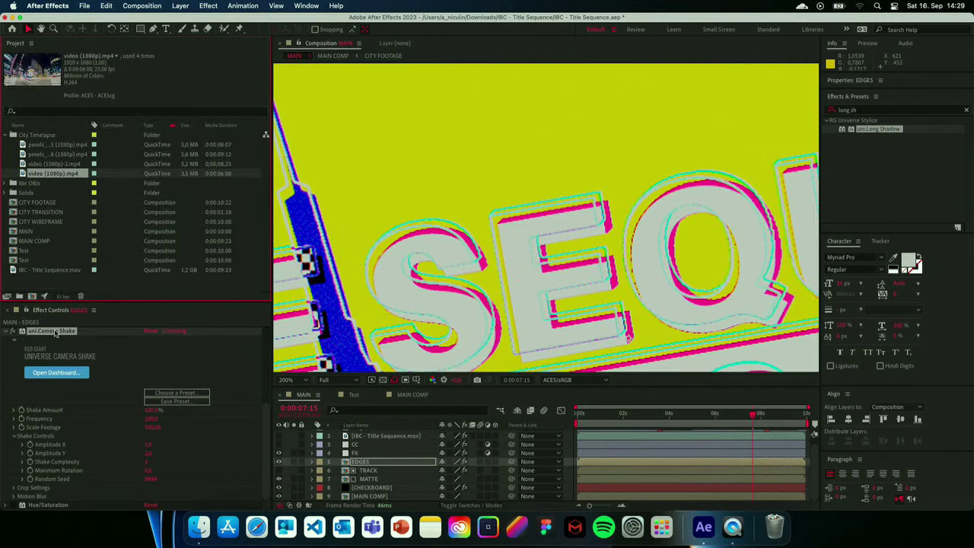
Load the Car Mount preset from the Universe Dashboard into the EDGES layer's uni.Camera Shake effect.
{"action": "left_click", "coordinate": [43, 373]}
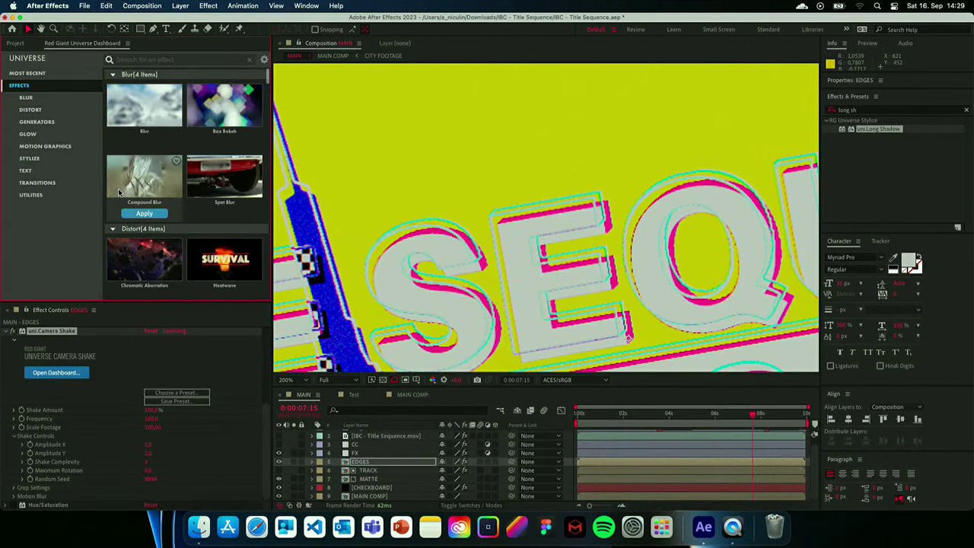
{"action": "left_click", "coordinate": [176, 392]}
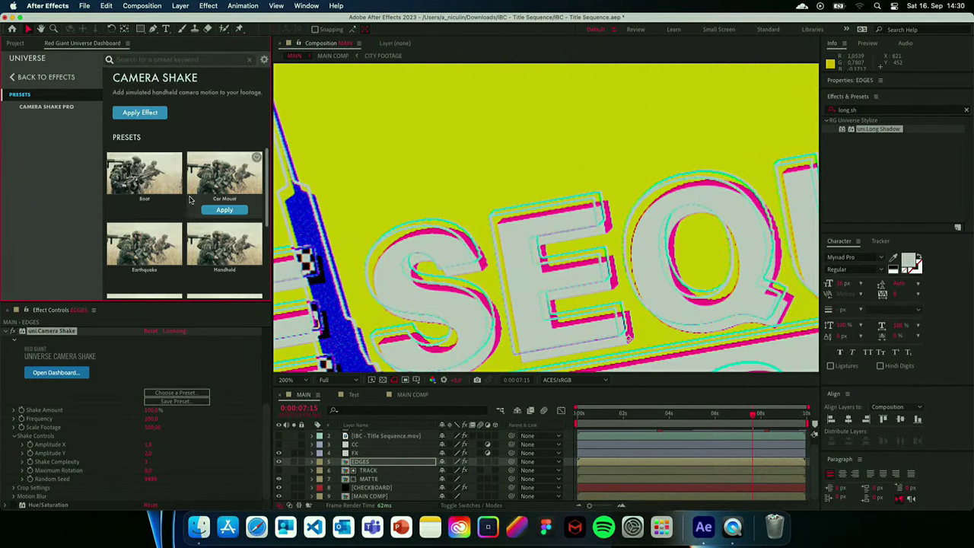
{"action": "mouse_move", "coordinate": [208, 204]}
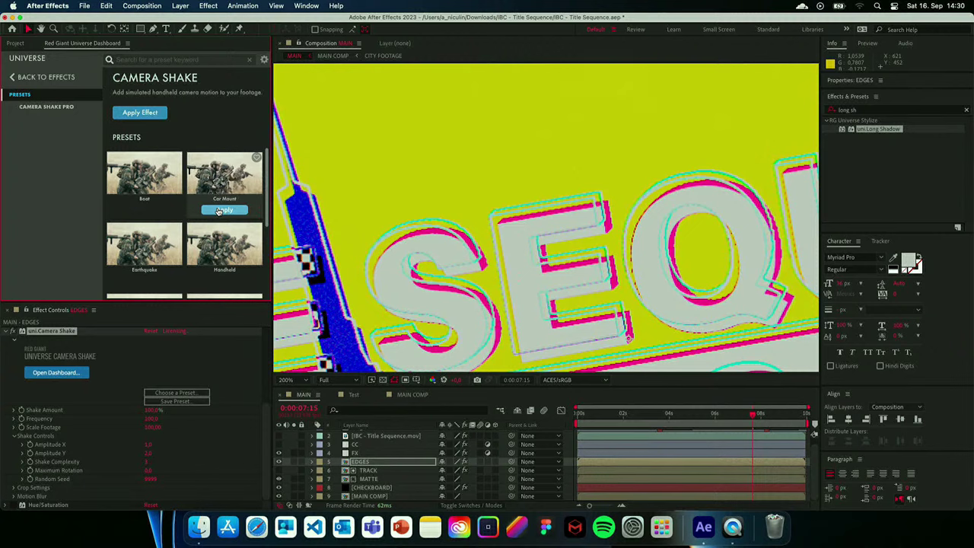
{"action": "left_click", "coordinate": [218, 211]}
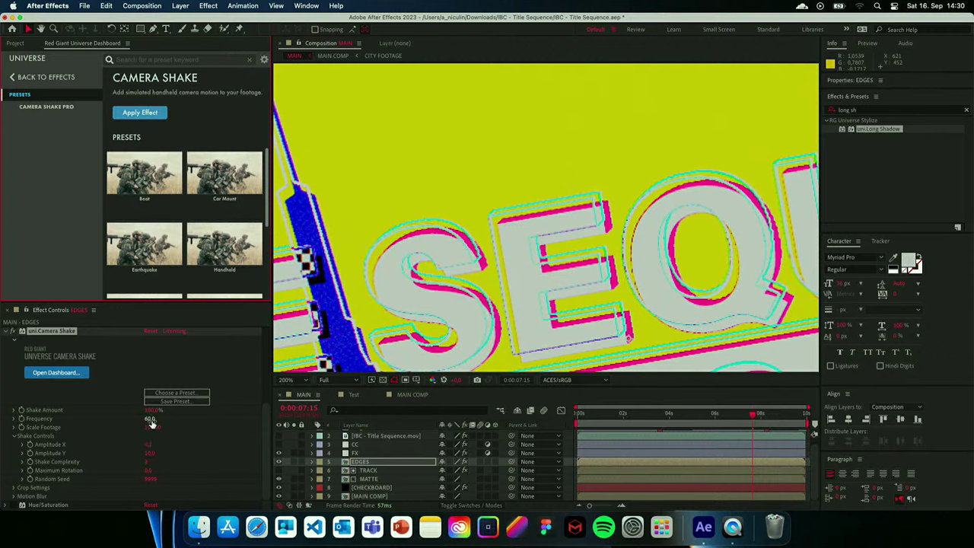
Raise the Camera Shake Frequency, set Amplitude X to 2 and Amplitude Y to 4, and scrub back to 0:00:06:11 to check the edges.
{"action": "left_click_drag", "start_coordinate": [151, 424], "coordinate": [196, 422]}
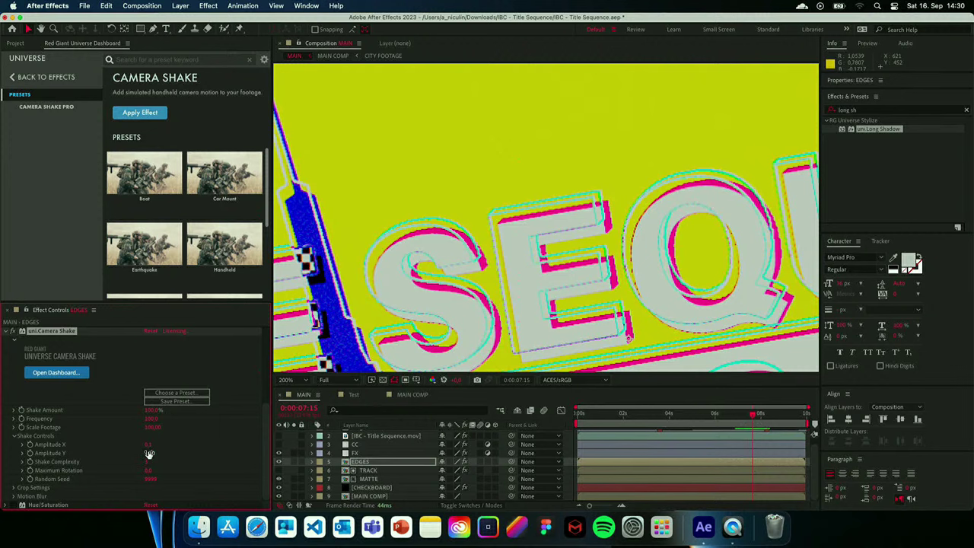
{"action": "left_click", "coordinate": [149, 454]}
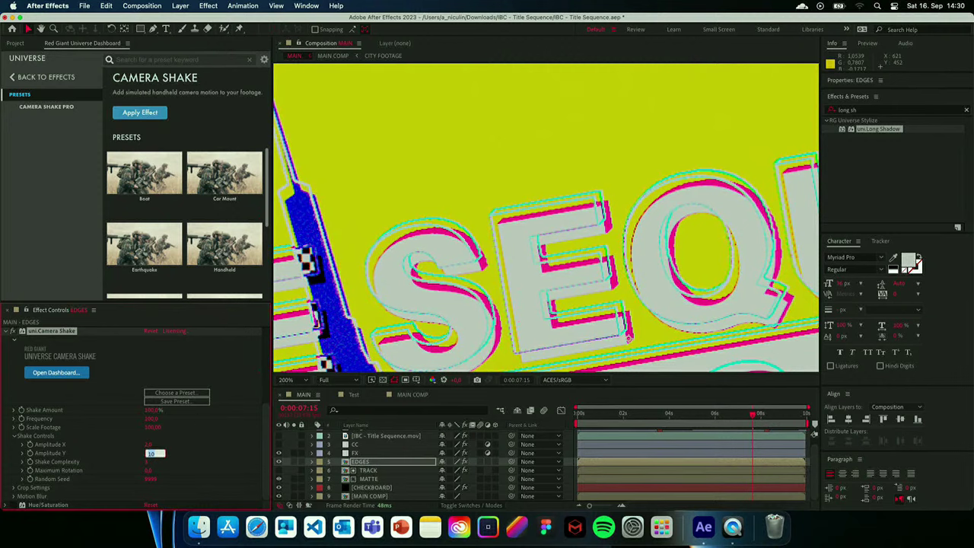
{"action": "type", "text": "4"}
{"action": "key", "text": "Return"}
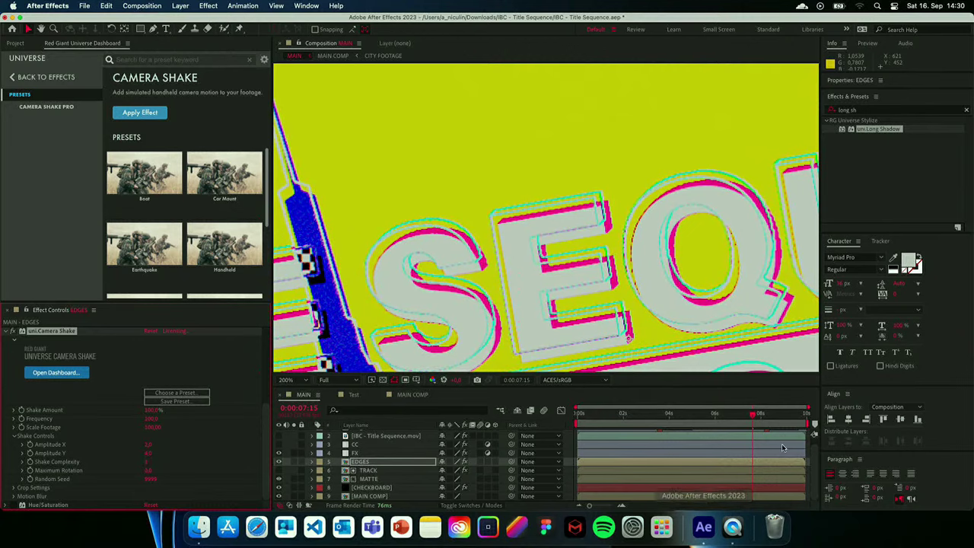
{"action": "left_click_drag", "start_coordinate": [765, 418], "coordinate": [738, 417]}
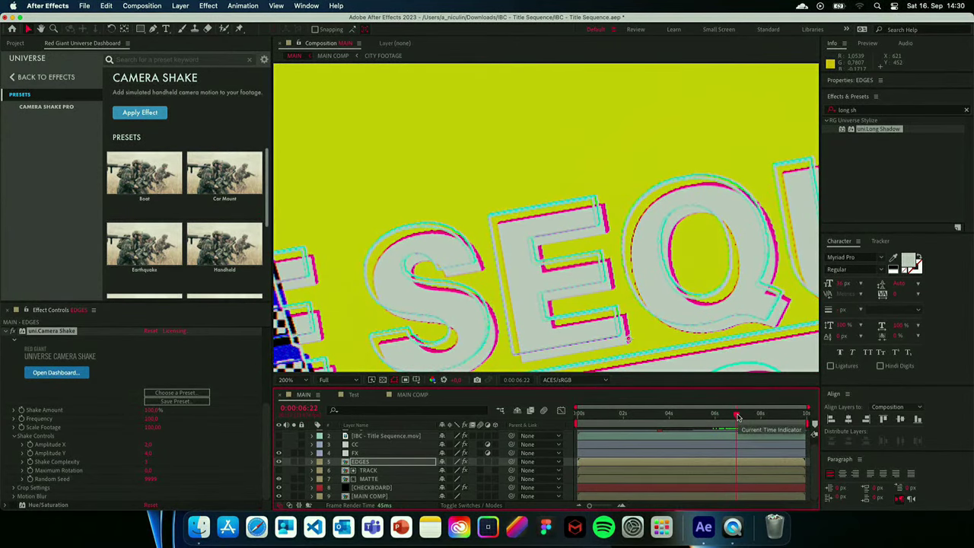
{"action": "left_click_drag", "start_coordinate": [738, 417], "coordinate": [726, 417]}
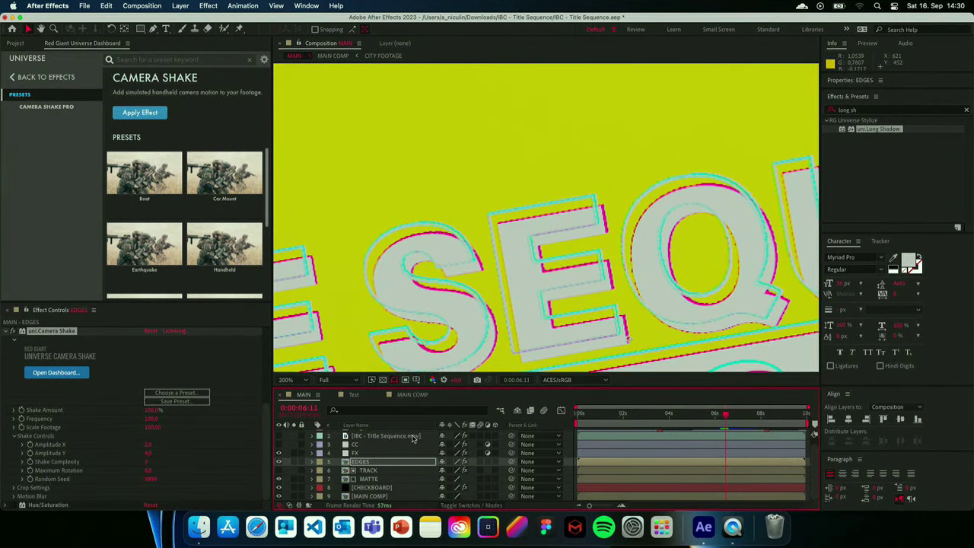
Select the FX layer and show the whole composition frame at 50% magnification.
{"action": "scroll", "coordinate": [303, 453], "scroll_direction": "up", "scroll_amount": 1}
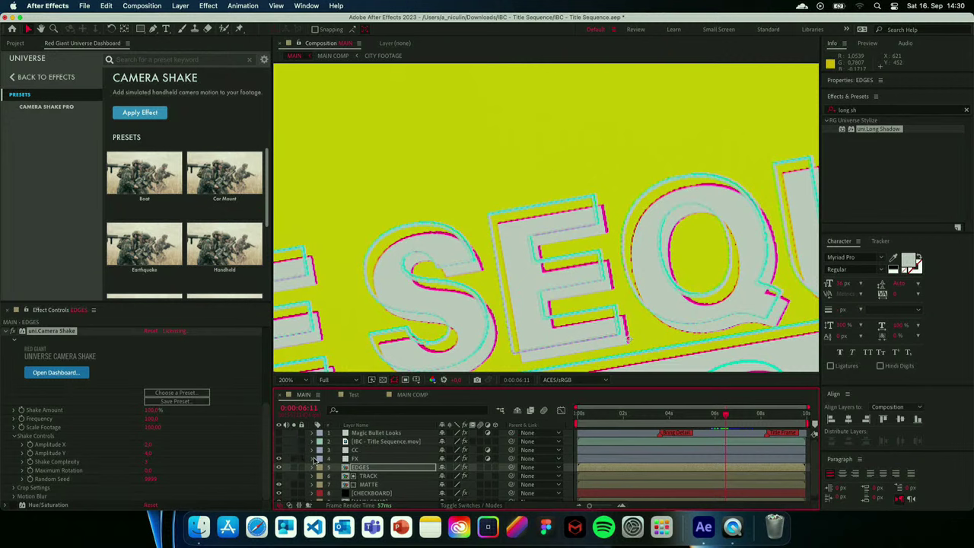
{"action": "left_click", "coordinate": [363, 460]}
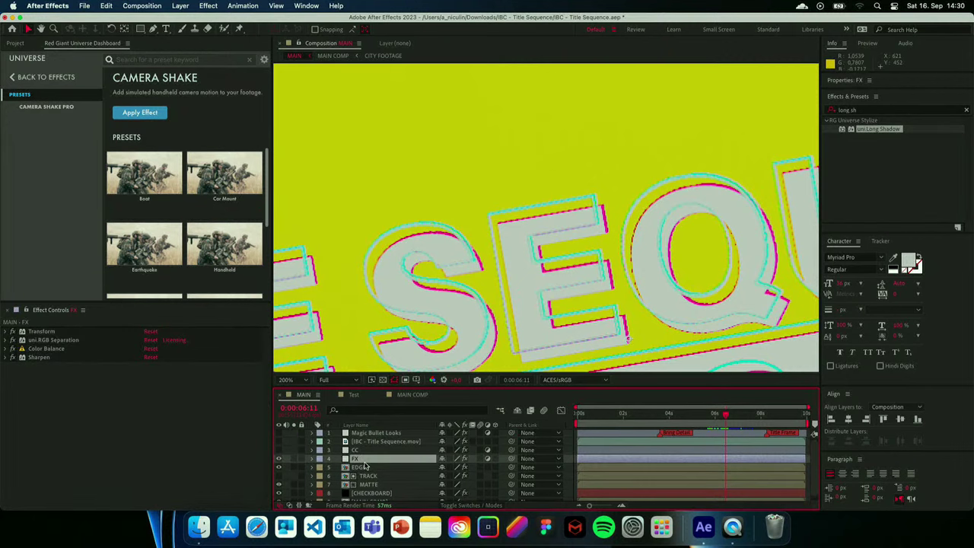
{"action": "left_click", "coordinate": [286, 379]}
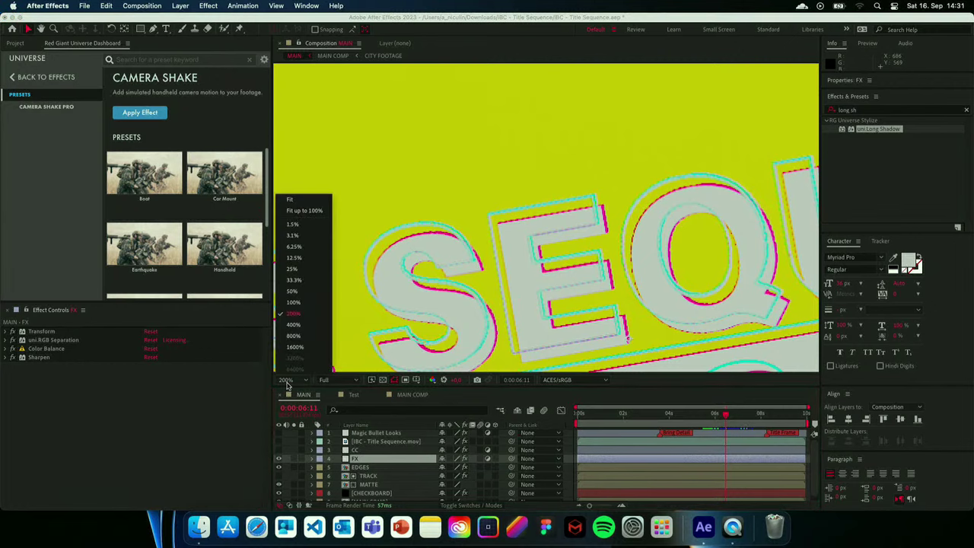
{"action": "left_click", "coordinate": [294, 302]}
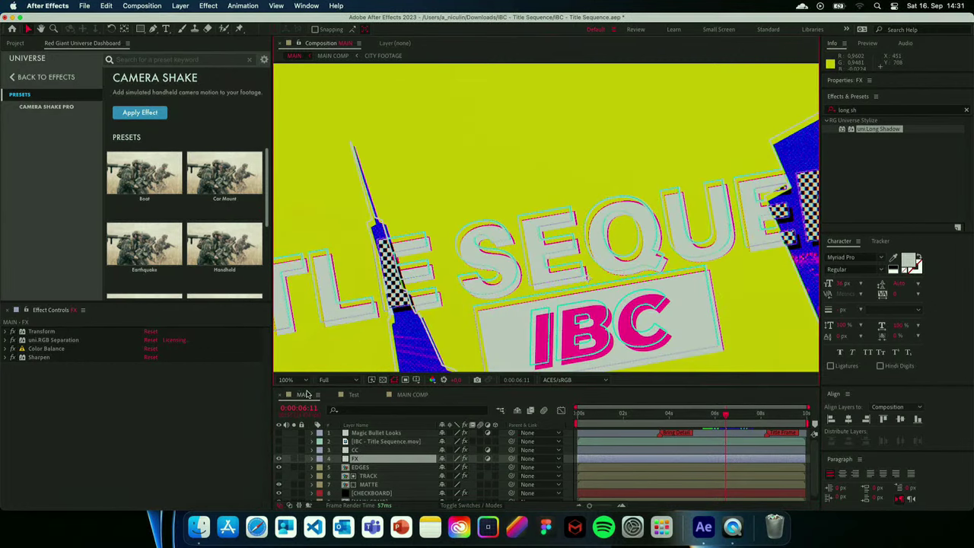
{"action": "left_click", "coordinate": [287, 379]}
{"action": "left_click", "coordinate": [308, 294]}
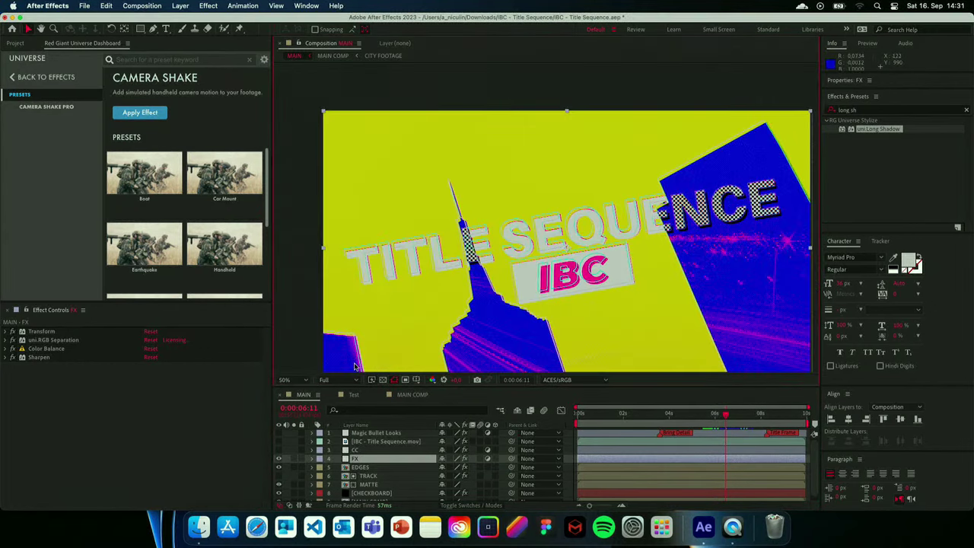
{"action": "left_click_drag", "start_coordinate": [469, 315], "coordinate": [449, 280]}
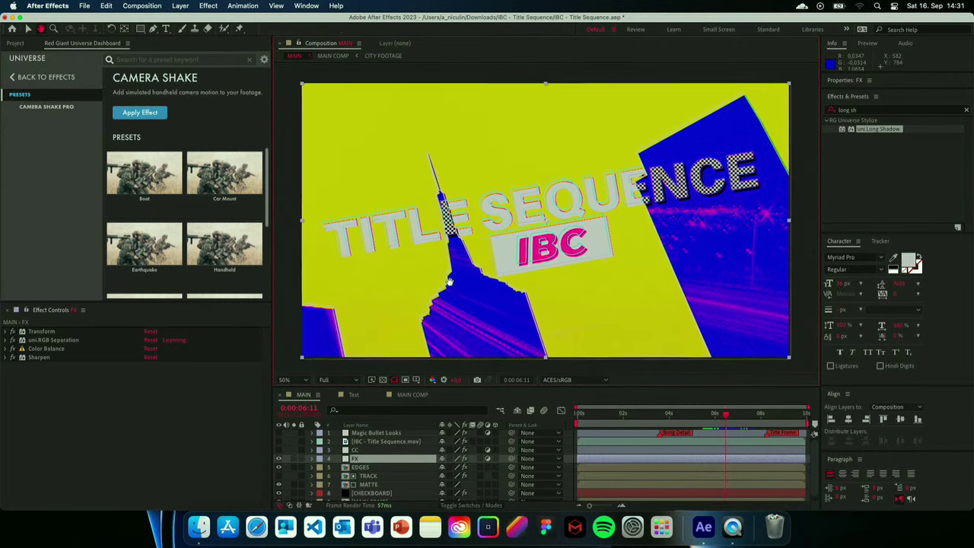
{"action": "key", "text": "v"}
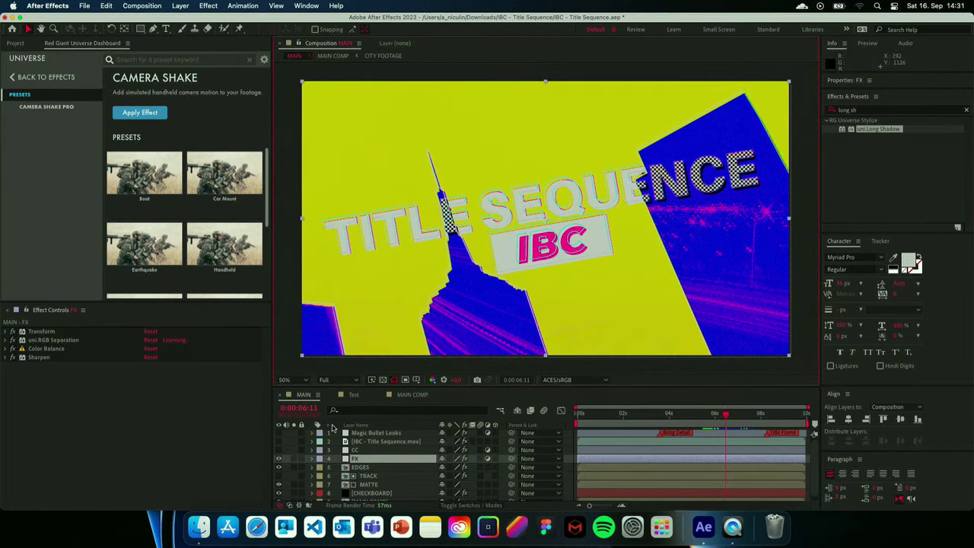
Inspect the effects on the CC and FX layers, checking the FX layer's uni.RGB Separation at 0:00:07:01.
{"action": "left_click", "coordinate": [386, 450]}
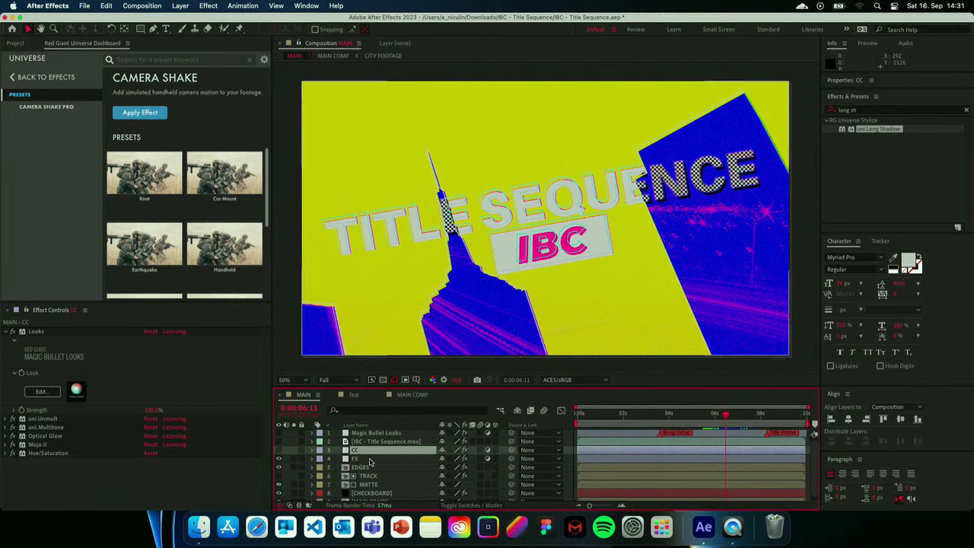
{"action": "left_click", "coordinate": [370, 460]}
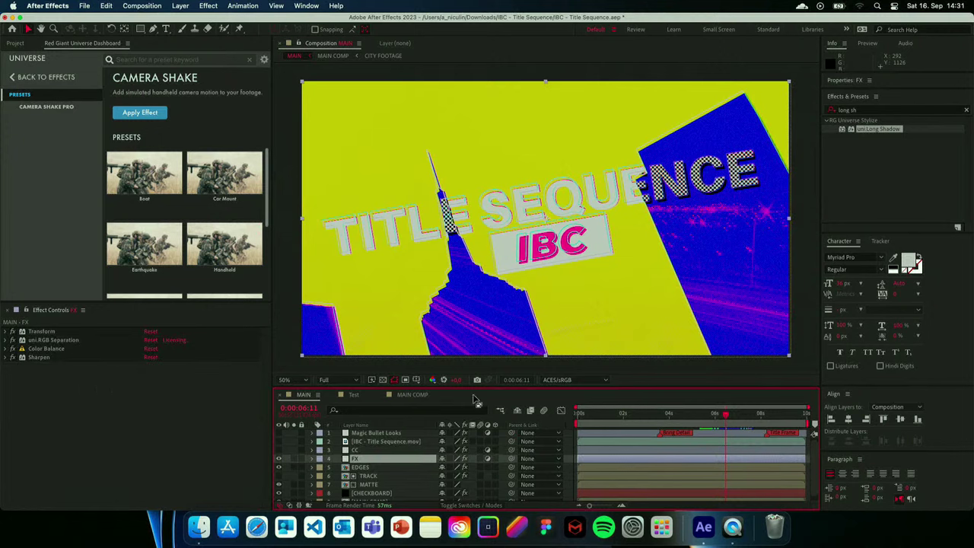
{"action": "mouse_move", "coordinate": [724, 415]}
{"action": "left_mouse_down"}
{"action": "mouse_move", "coordinate": [697, 416]}
{"action": "mouse_move", "coordinate": [740, 415]}
{"action": "left_mouse_up"}
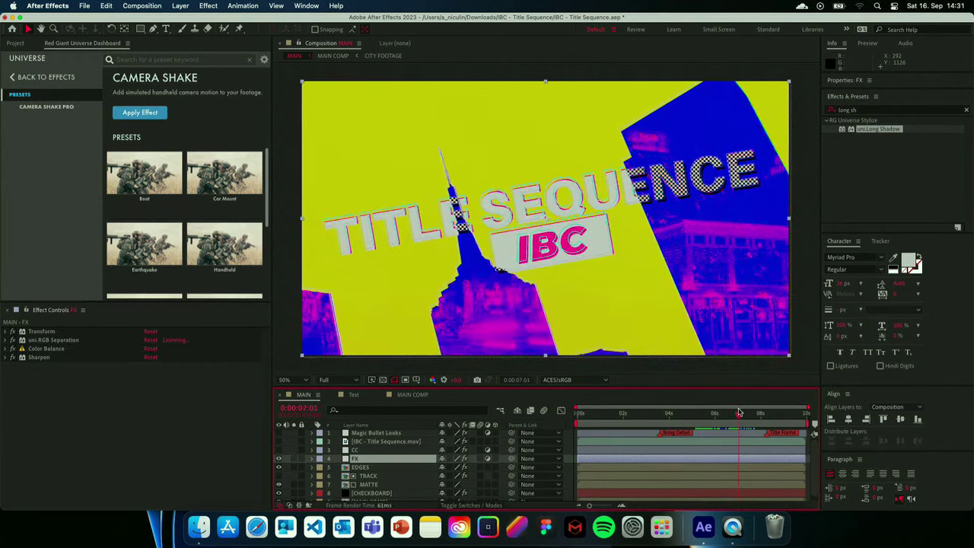
{"action": "left_click", "coordinate": [11, 344]}
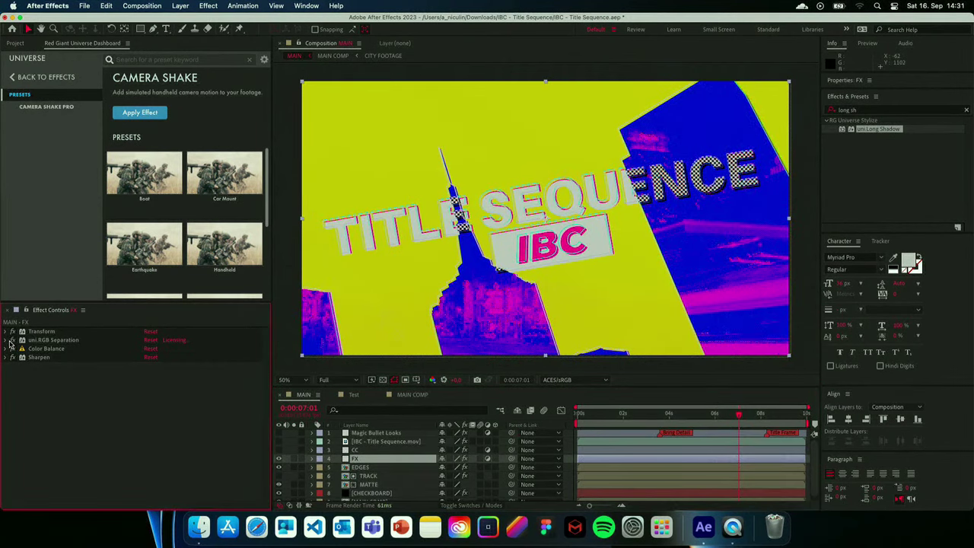
{"action": "left_click", "coordinate": [7, 340]}
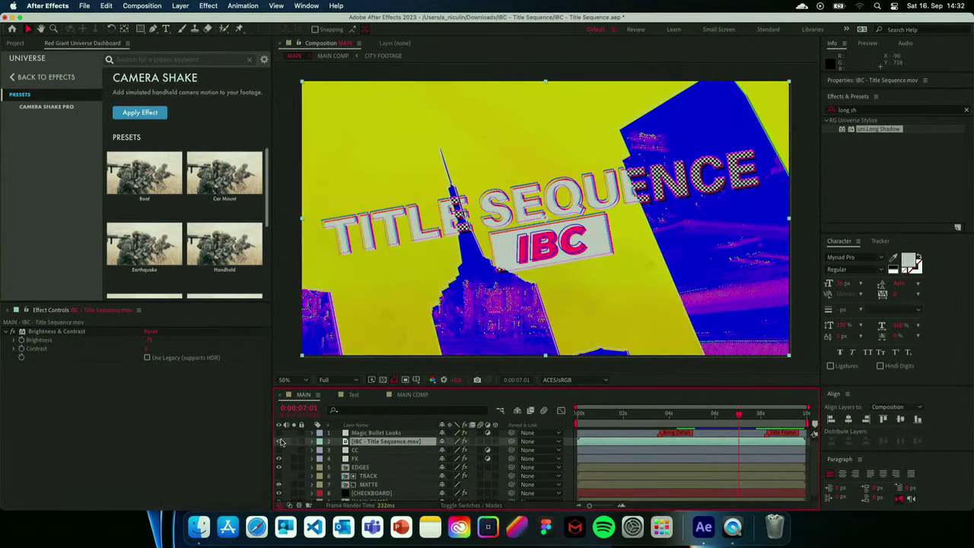
Open the look editor for the Magic Bullet Looks layer, apply a black, off-white and red look, and leave the editor.
{"action": "left_click", "coordinate": [346, 441]}
{"action": "left_click", "coordinate": [362, 433]}
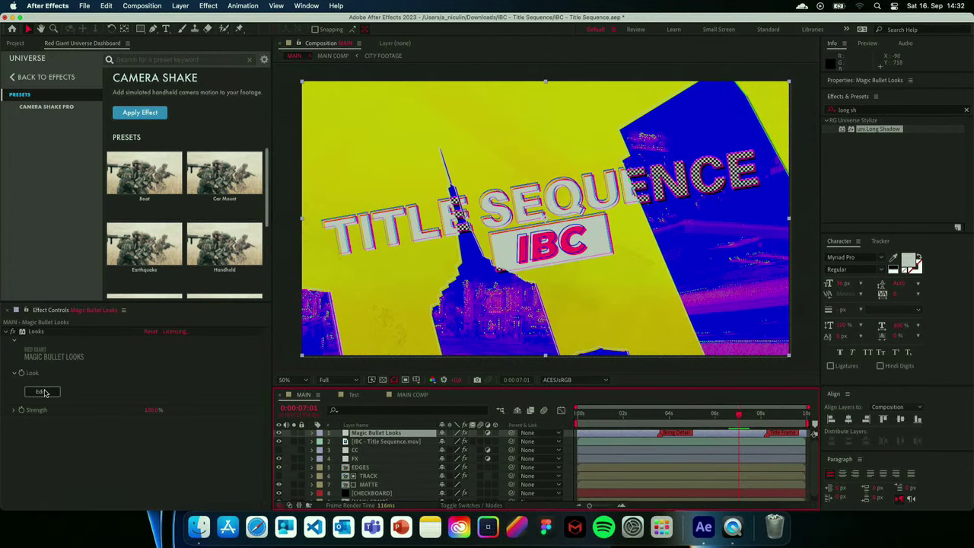
{"action": "left_click", "coordinate": [42, 392]}
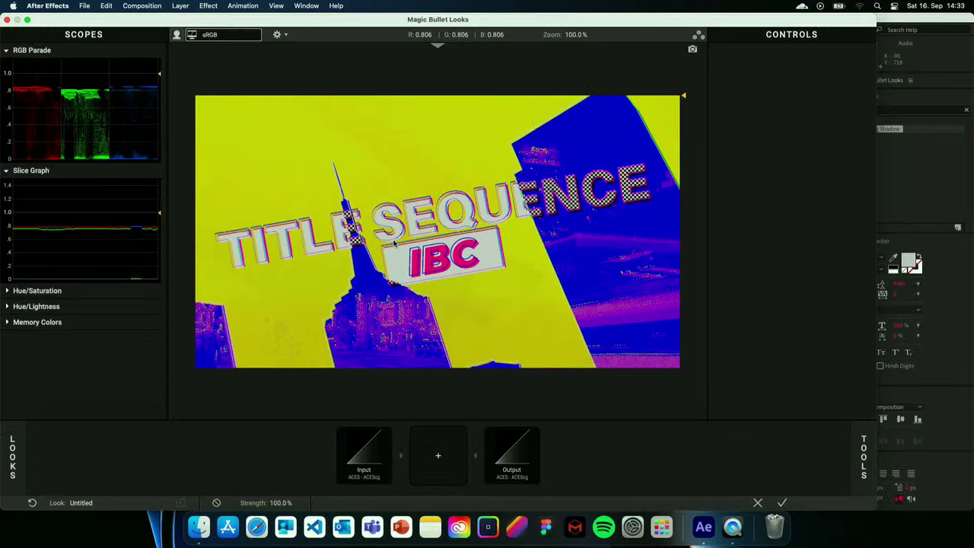
{"action": "left_click", "coordinate": [7, 20]}
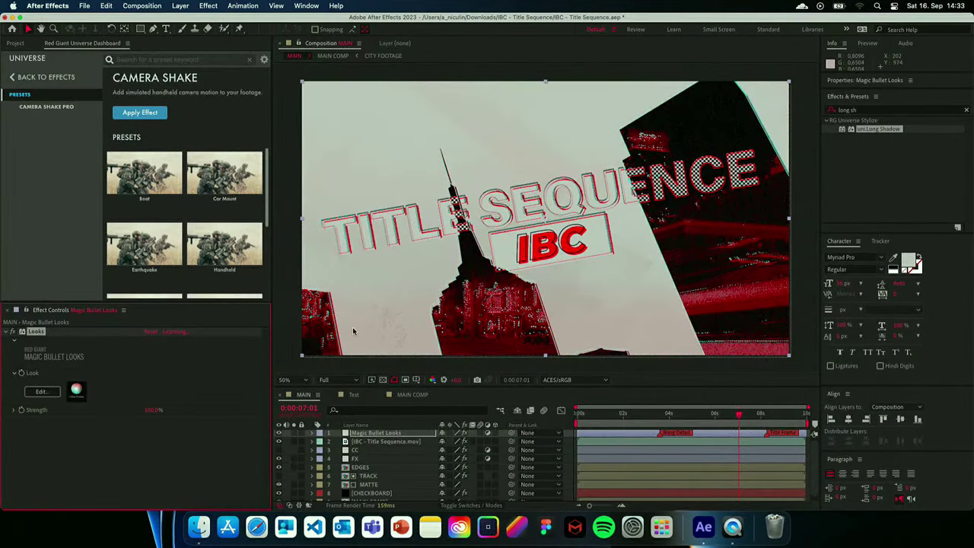
Disable the Looks effect and scrub between 0:00:03:23 and 0:00:04:10 to check the frames in their original colors.
{"action": "left_click", "coordinate": [677, 417]}
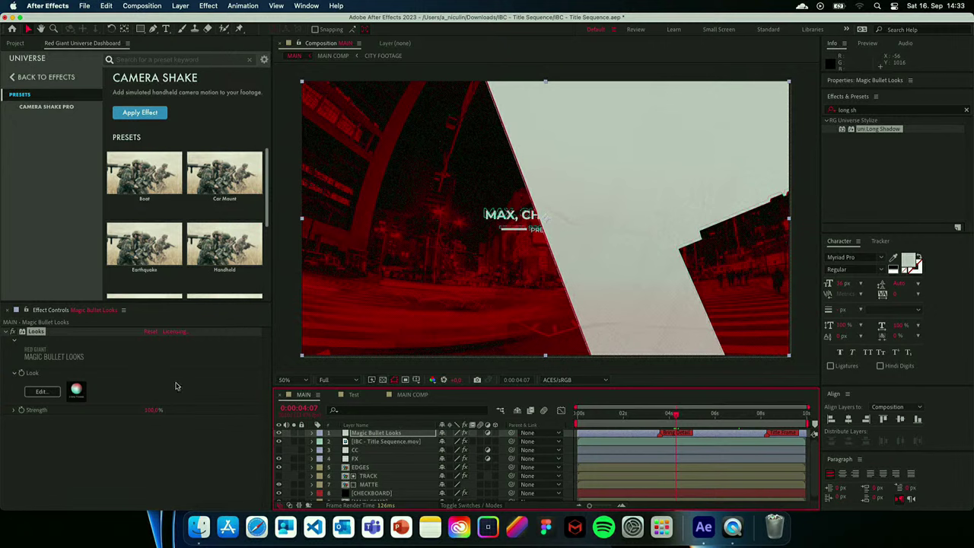
{"action": "left_click", "coordinate": [13, 335]}
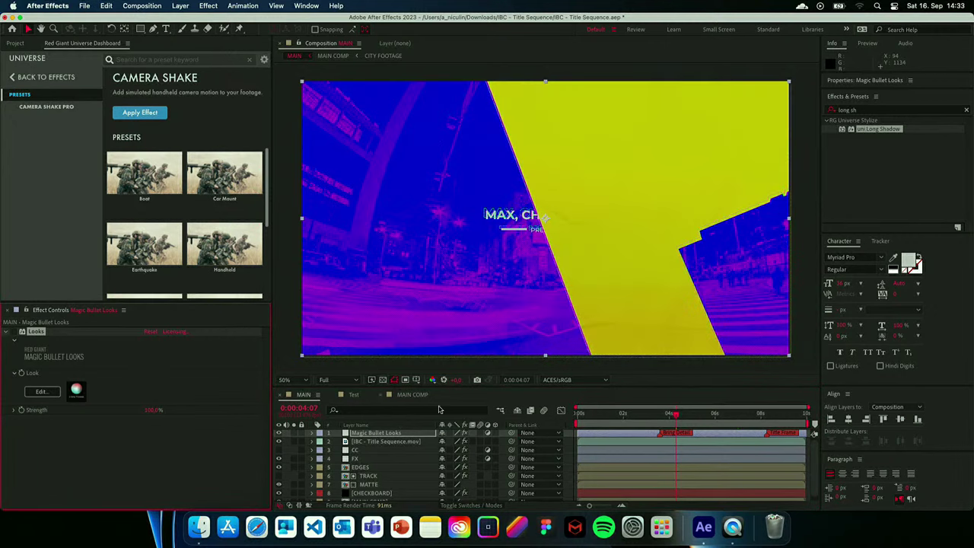
{"action": "left_click", "coordinate": [671, 415]}
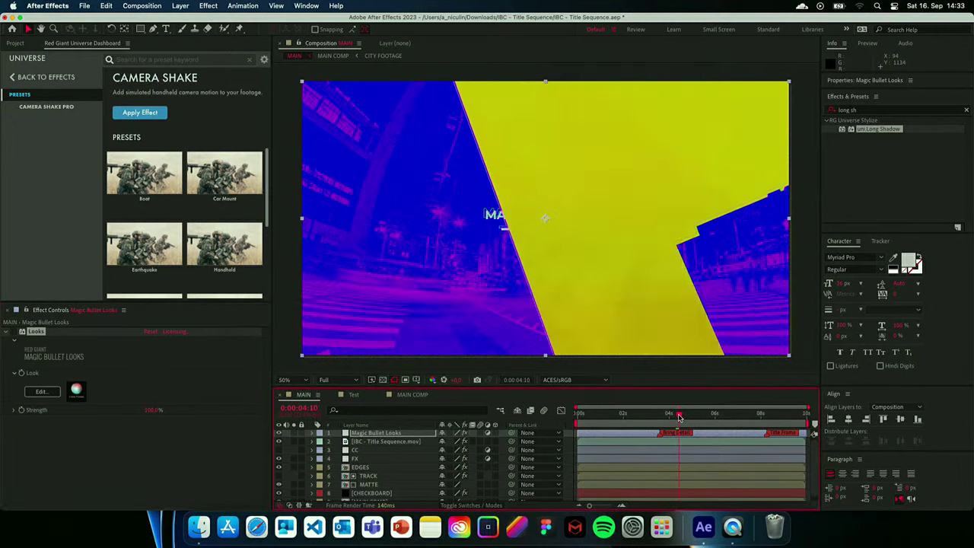
{"action": "left_click", "coordinate": [671, 416]}
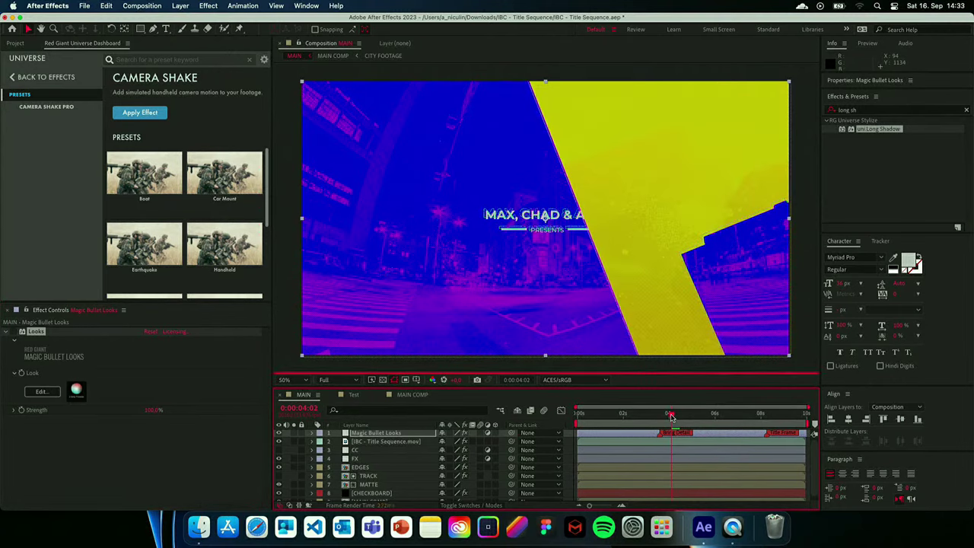
{"action": "left_click_drag", "start_coordinate": [671, 416], "coordinate": [674, 416]}
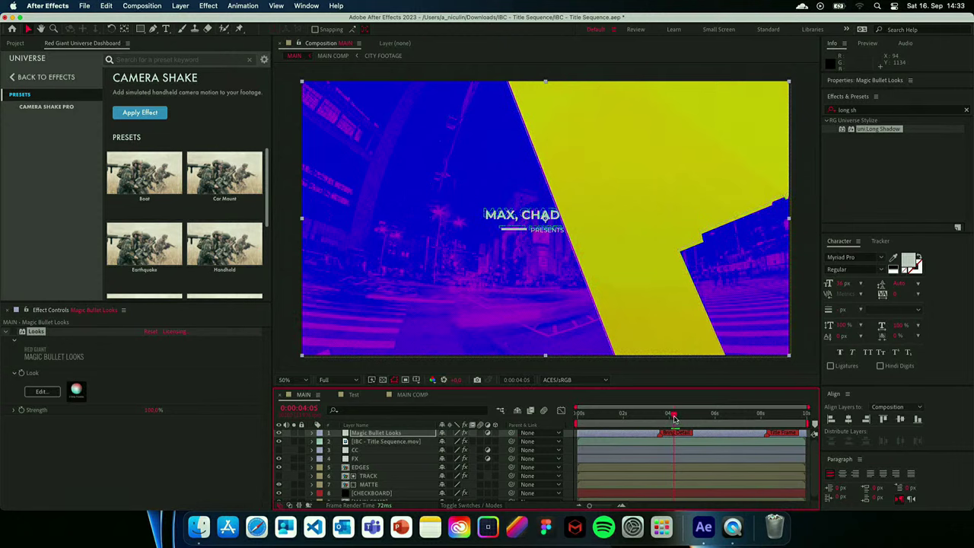
{"action": "left_click_drag", "start_coordinate": [673, 418], "coordinate": [669, 418]}
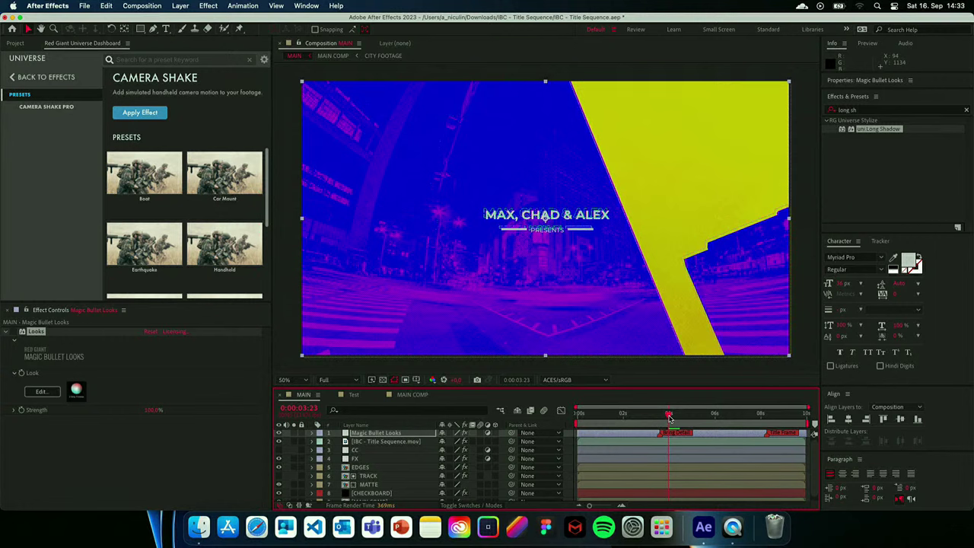
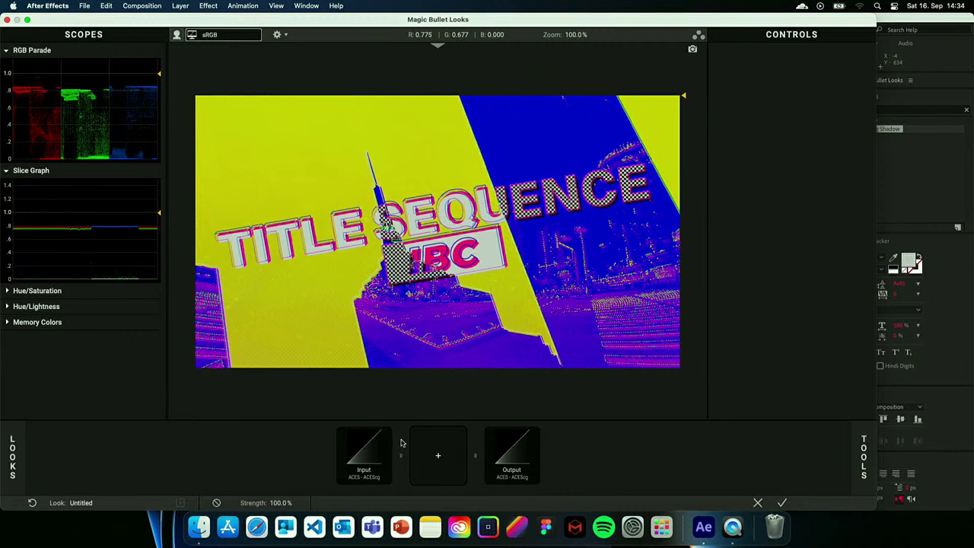
Check the look's input color management, try a Contrast tool with contrast +0.320 and pivot 0.215, and remove it.
{"action": "left_click", "coordinate": [360, 447]}
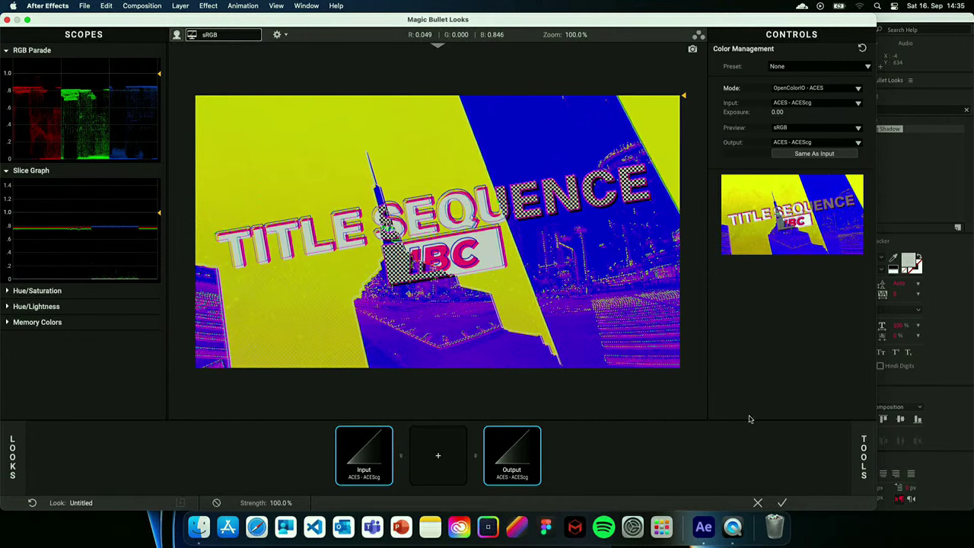
{"action": "mouse_move", "coordinate": [860, 453]}
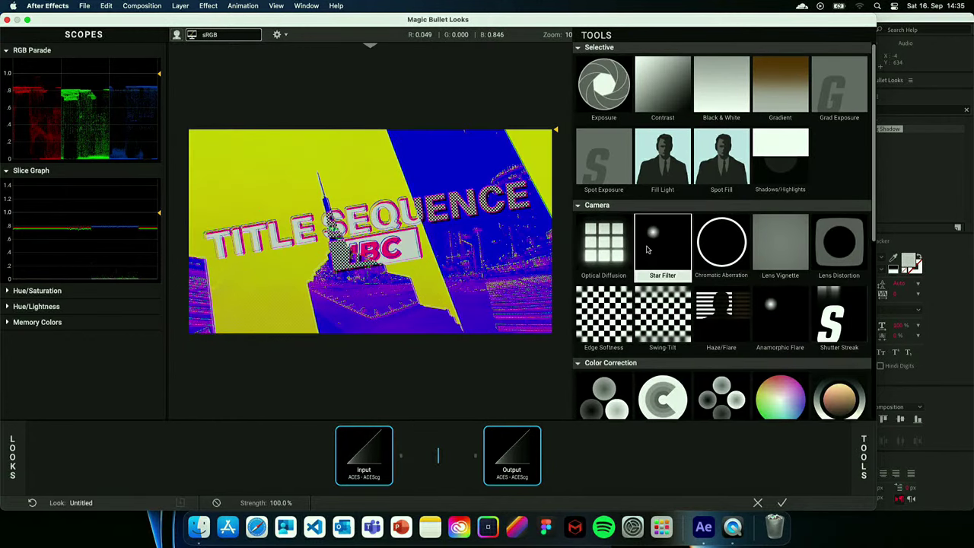
{"action": "scroll", "coordinate": [649, 248], "scroll_direction": "down", "scroll_amount": 3}
{"action": "scroll", "coordinate": [650, 248], "scroll_direction": "up", "scroll_amount": 3}
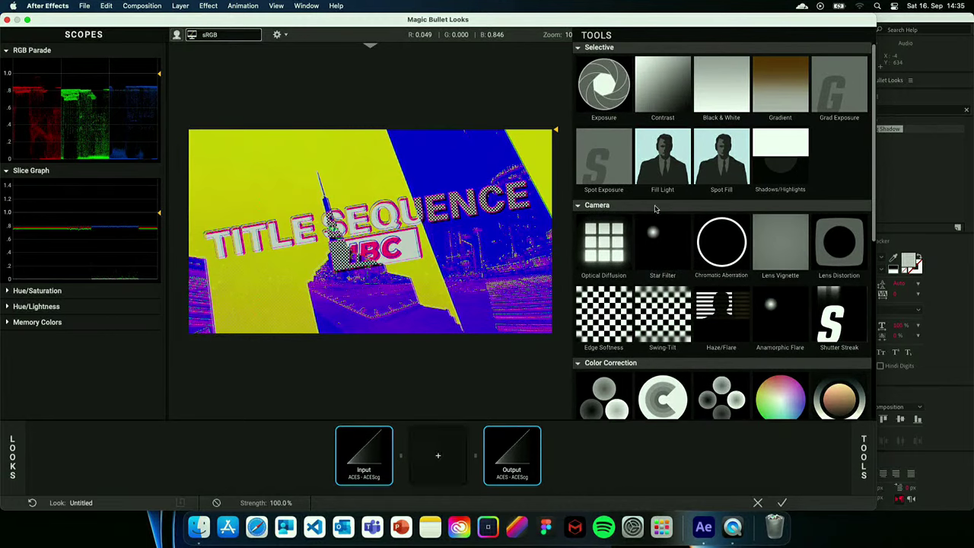
{"action": "left_click_drag", "start_coordinate": [657, 99], "coordinate": [427, 460]}
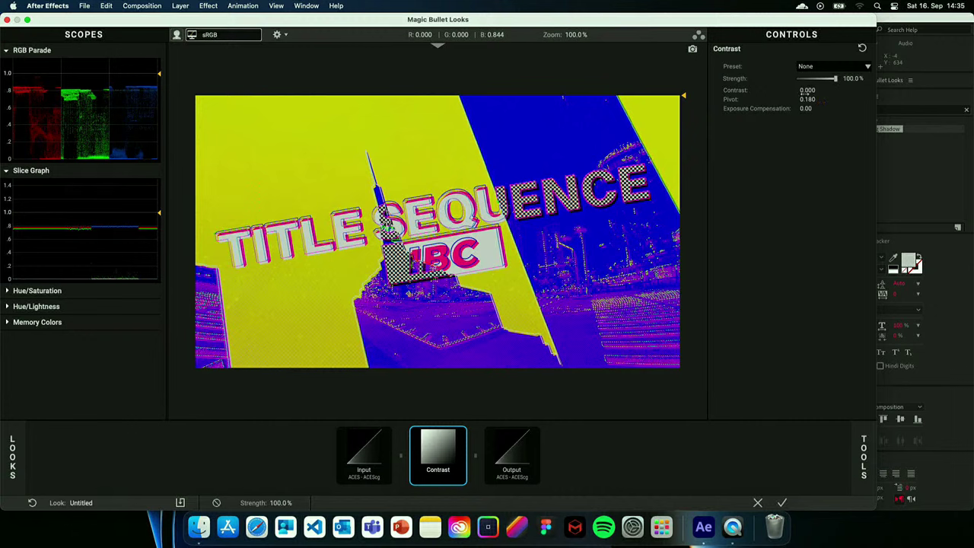
{"action": "left_click_drag", "start_coordinate": [807, 90], "coordinate": [792, 108]}
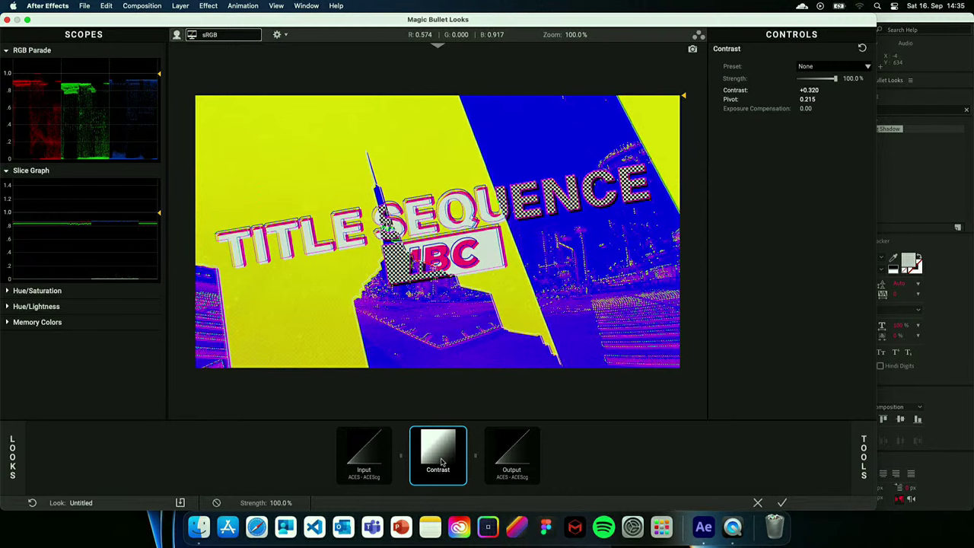
{"action": "left_click_drag", "start_coordinate": [440, 461], "coordinate": [459, 483]}
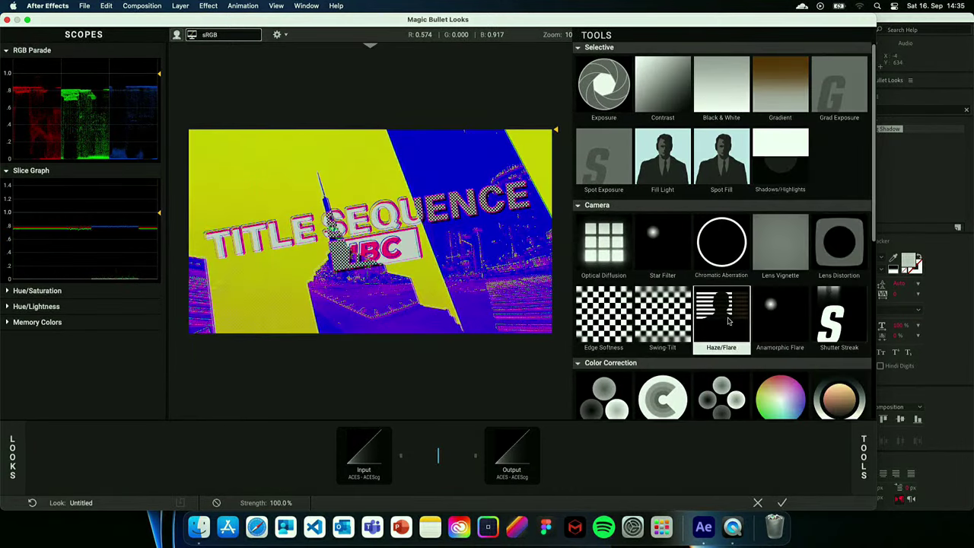
Try a Color Remap tool in the empty look and remove it.
{"action": "scroll", "coordinate": [761, 321], "scroll_direction": "down", "scroll_amount": 5}
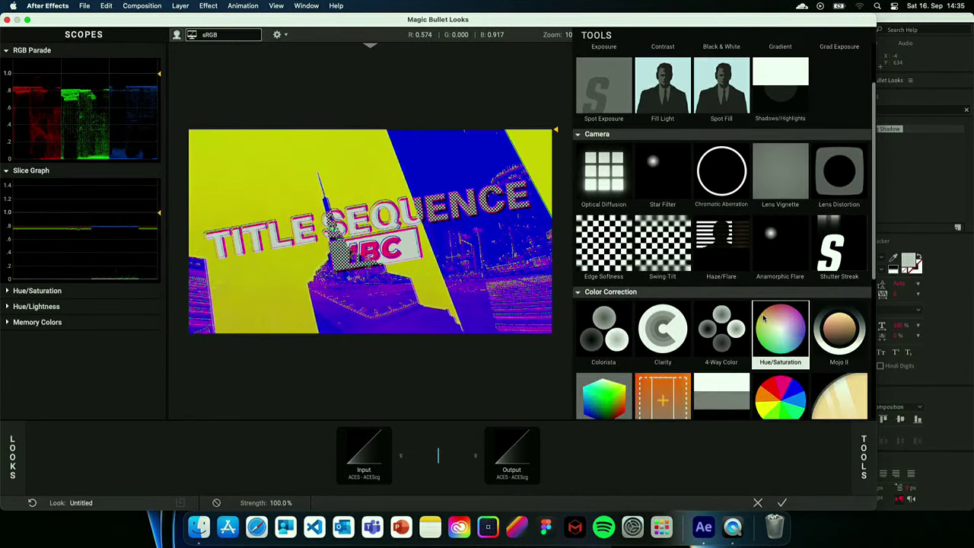
{"action": "left_click", "coordinate": [723, 342]}
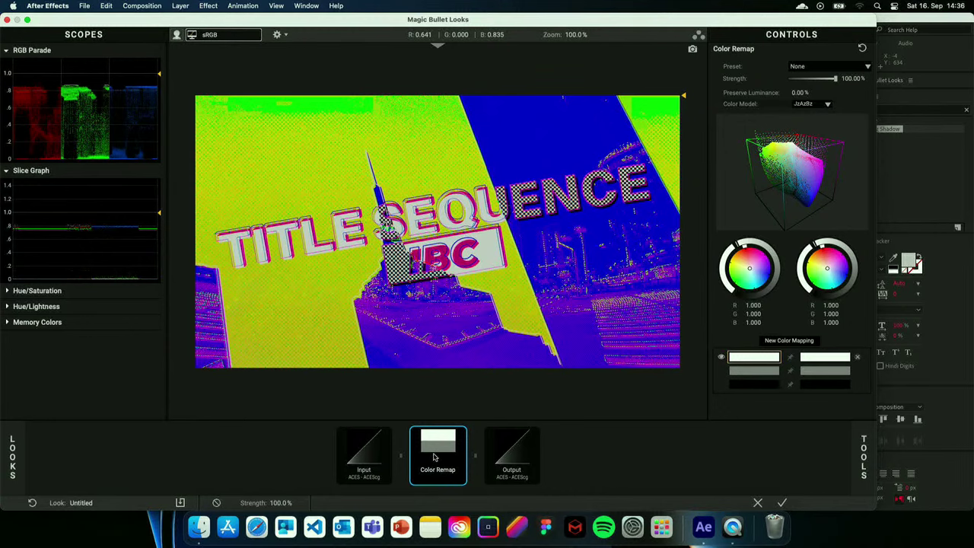
{"action": "left_click_drag", "start_coordinate": [435, 457], "coordinate": [439, 508]}
Add the Mojo II color correction tool to the look with Mojo at 55% and Punch at -8.90%.
{"action": "left_click", "coordinate": [859, 454]}
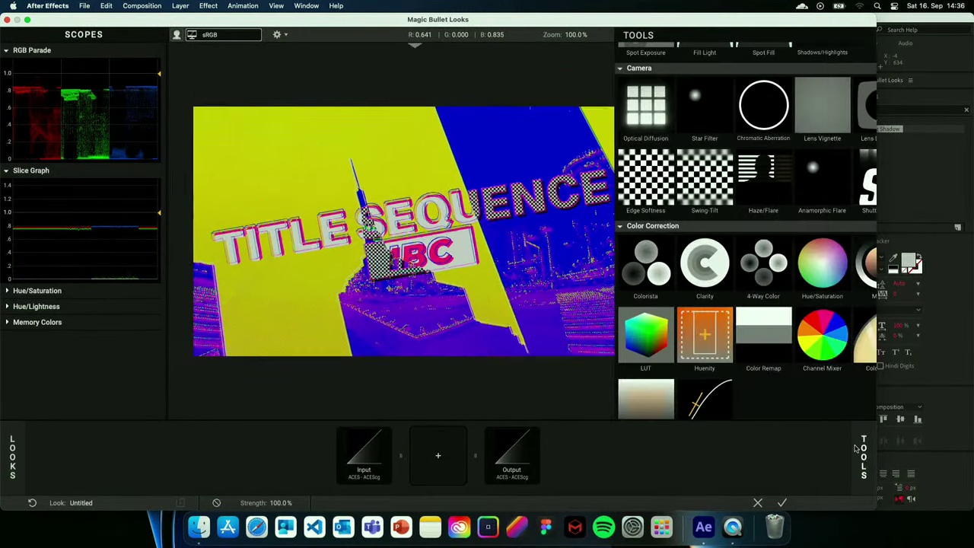
{"action": "double_click", "coordinate": [839, 262]}
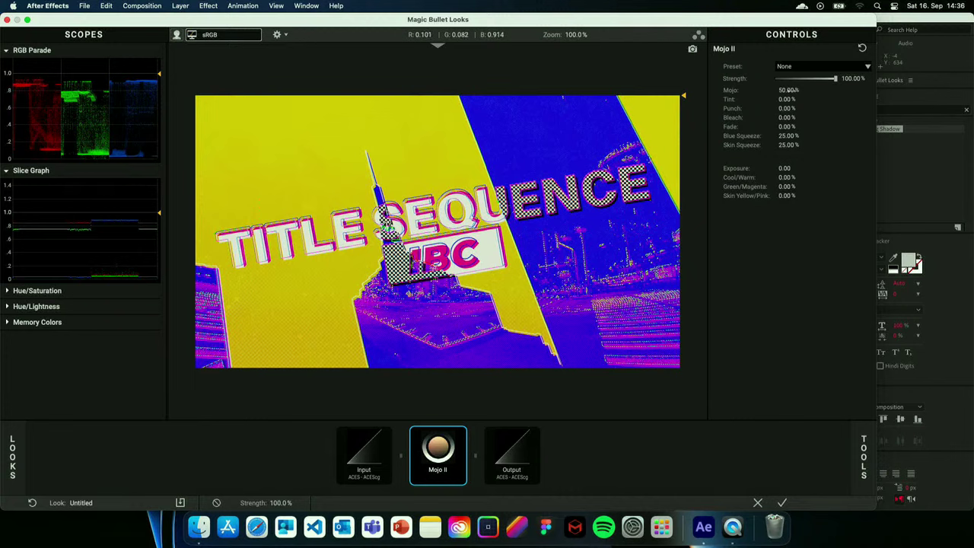
{"action": "left_click_drag", "start_coordinate": [787, 90], "coordinate": [779, 99]}
{"action": "left_click_drag", "start_coordinate": [784, 108], "coordinate": [771, 108]}
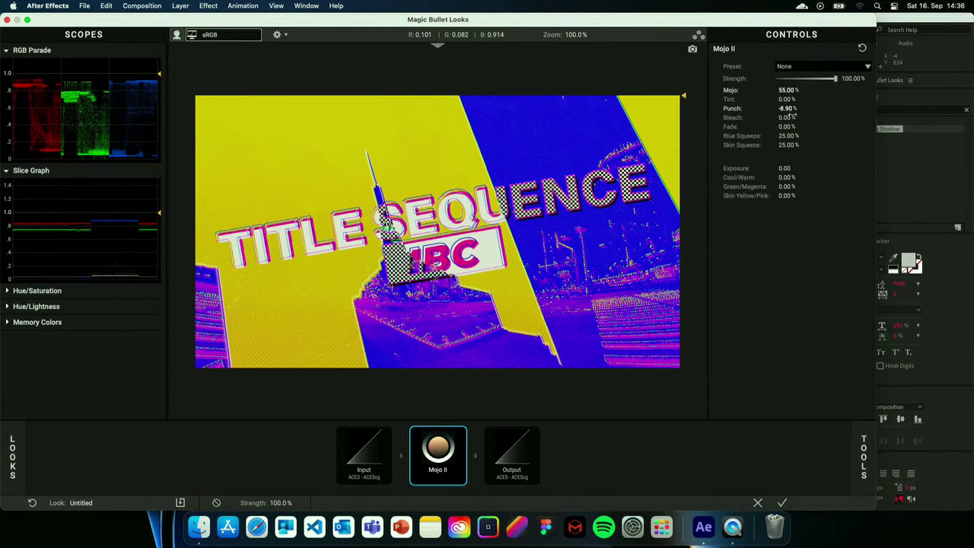
Add an Optical Diffusion tool to the look and apply its Glimmer Glass Full preset.
{"action": "left_click", "coordinate": [863, 449]}
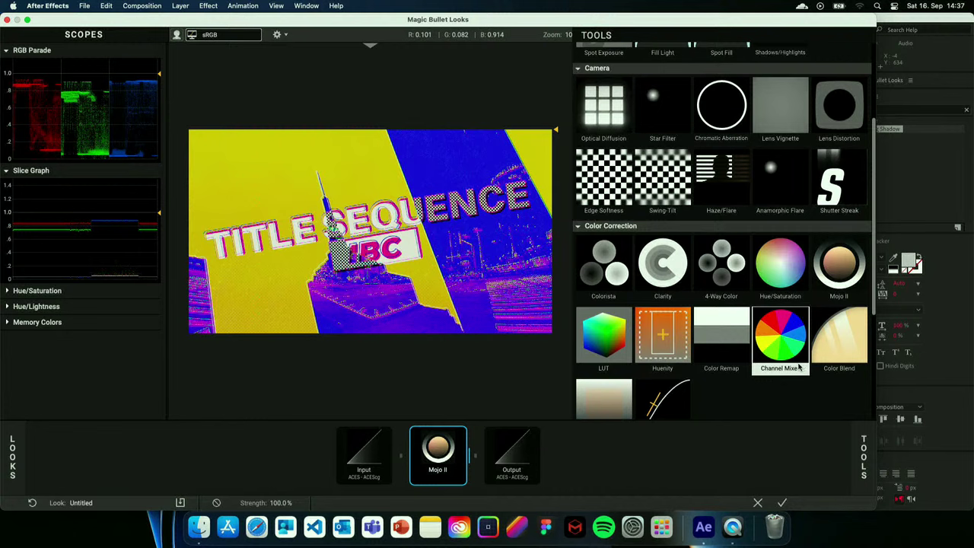
{"action": "scroll", "coordinate": [796, 370], "scroll_direction": "down", "scroll_amount": 2}
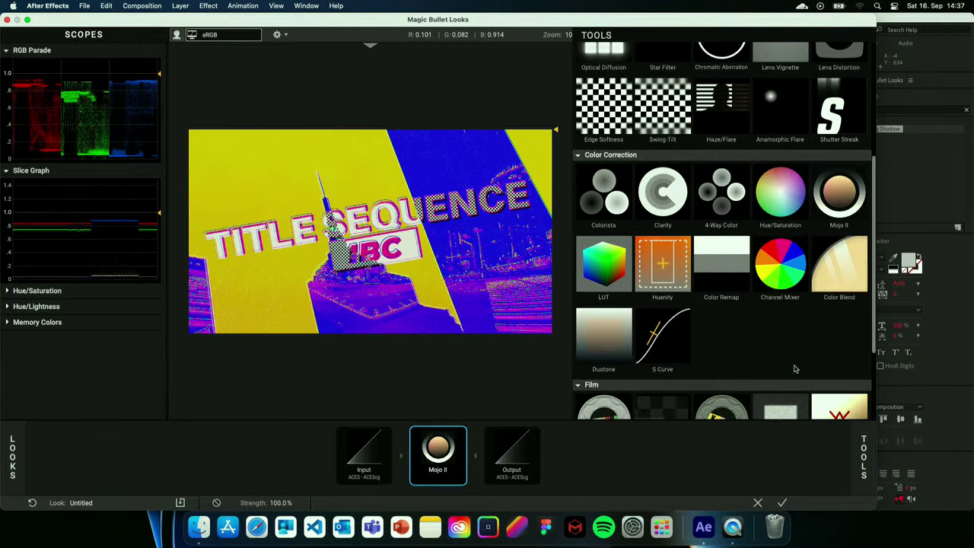
{"action": "scroll", "coordinate": [793, 366], "scroll_direction": "up", "scroll_amount": 4}
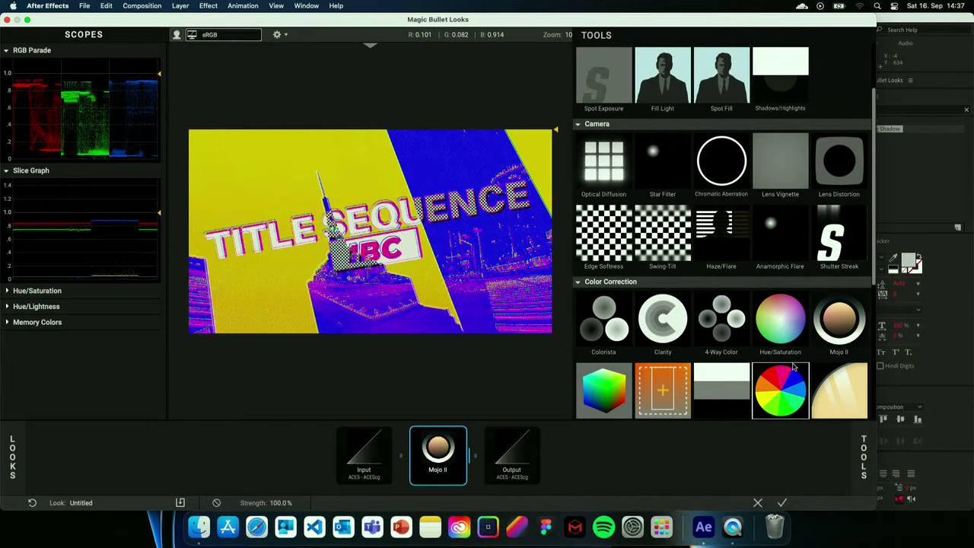
{"action": "double_click", "coordinate": [616, 169]}
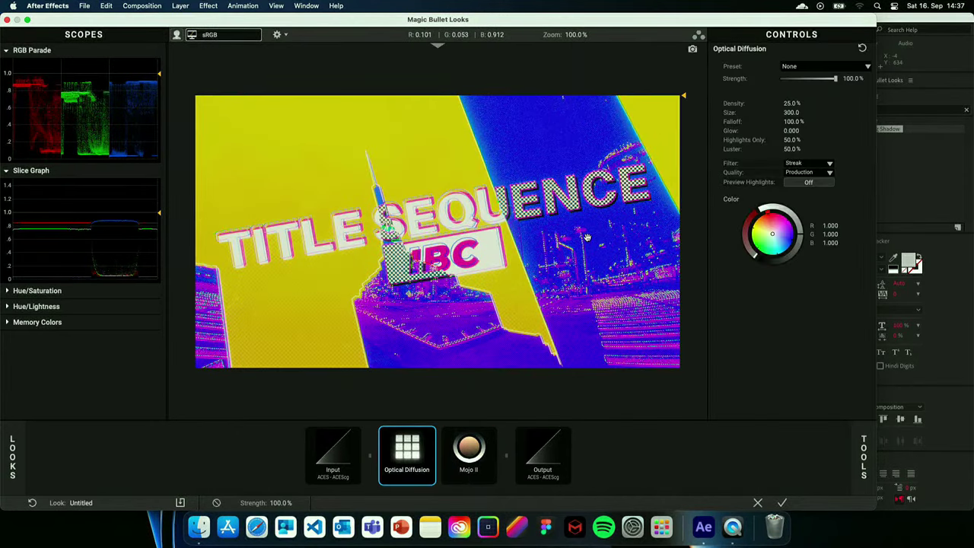
{"action": "left_click", "coordinate": [829, 67]}
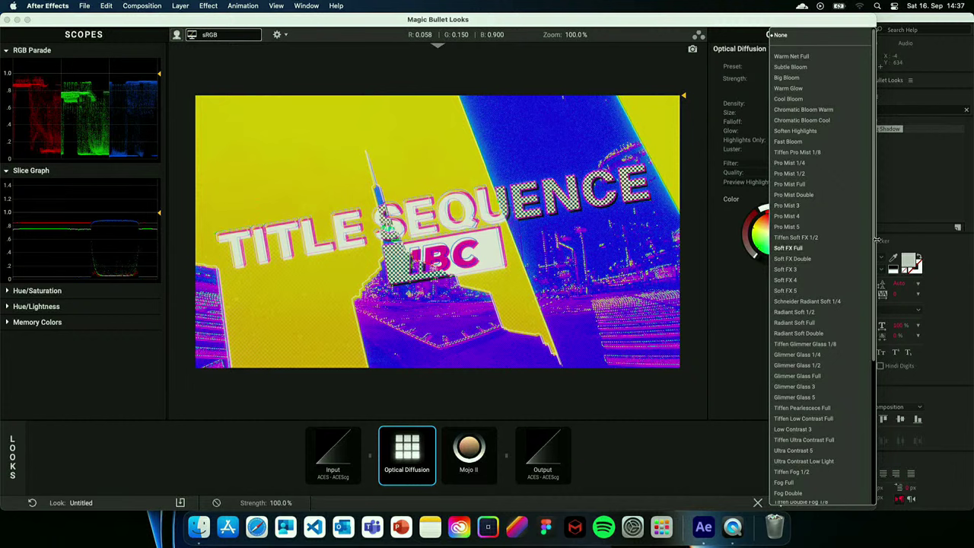
{"action": "left_click_drag", "start_coordinate": [877, 240], "coordinate": [865, 287]}
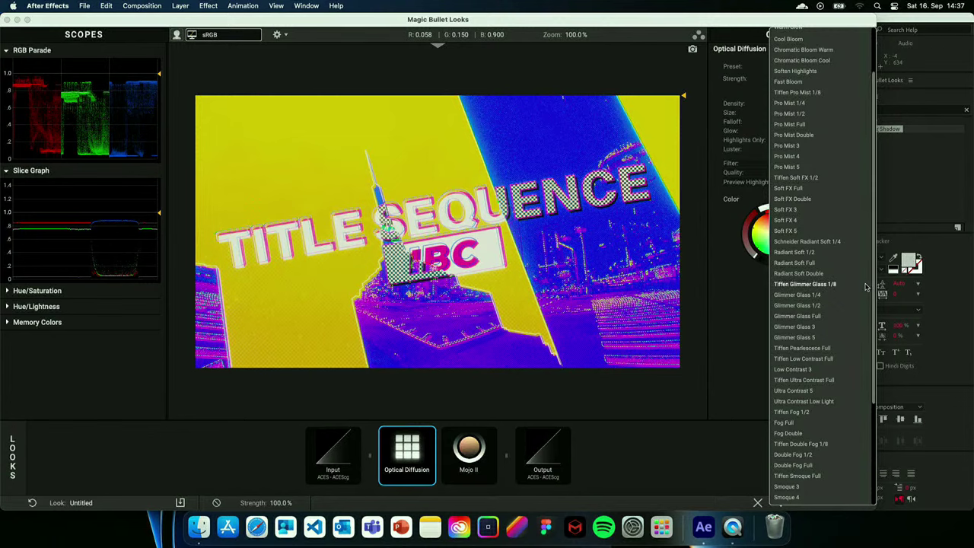
{"action": "left_click", "coordinate": [813, 316]}
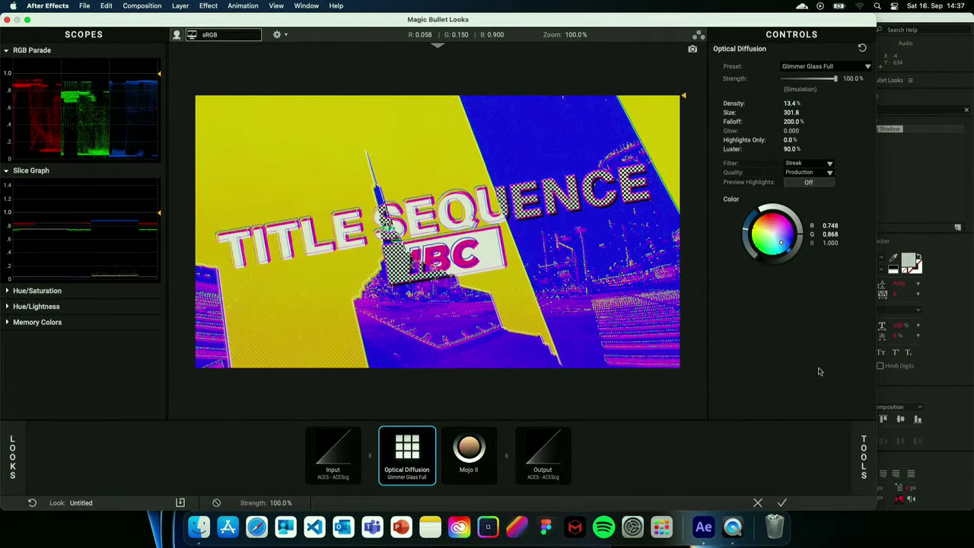
Add a second Optical Diffusion tool and place it ahead of the Glimmer Glass Full one.
{"action": "mouse_move", "coordinate": [864, 457]}
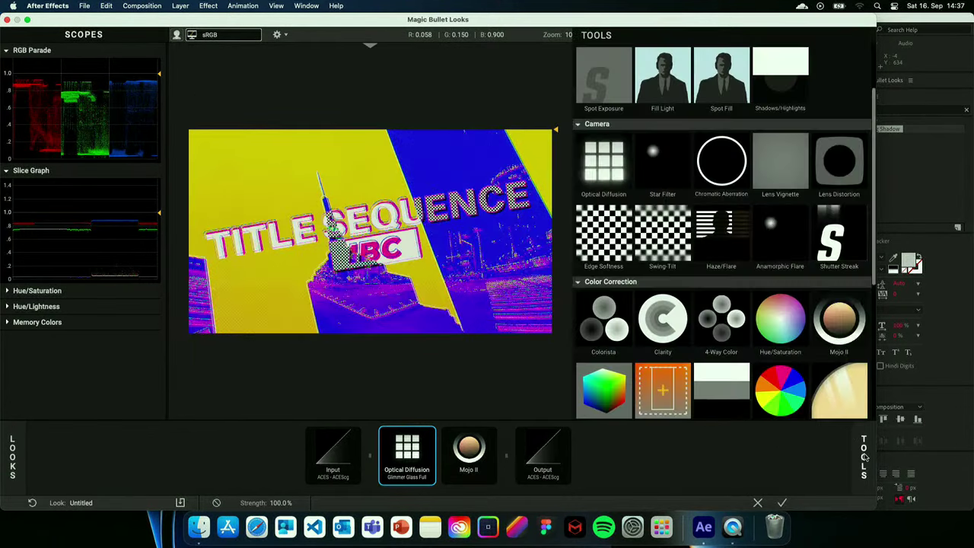
{"action": "double_click", "coordinate": [609, 179]}
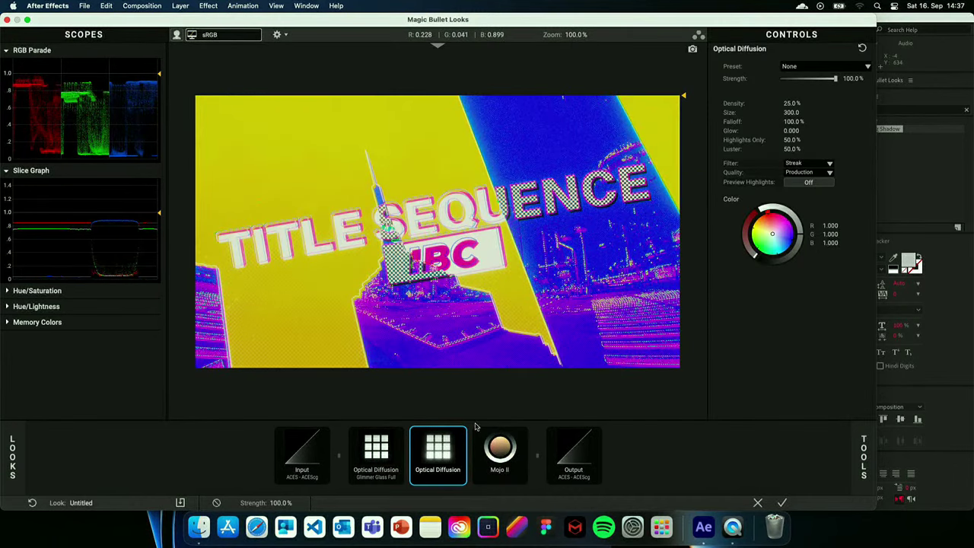
{"action": "left_click_drag", "start_coordinate": [448, 456], "coordinate": [392, 439]}
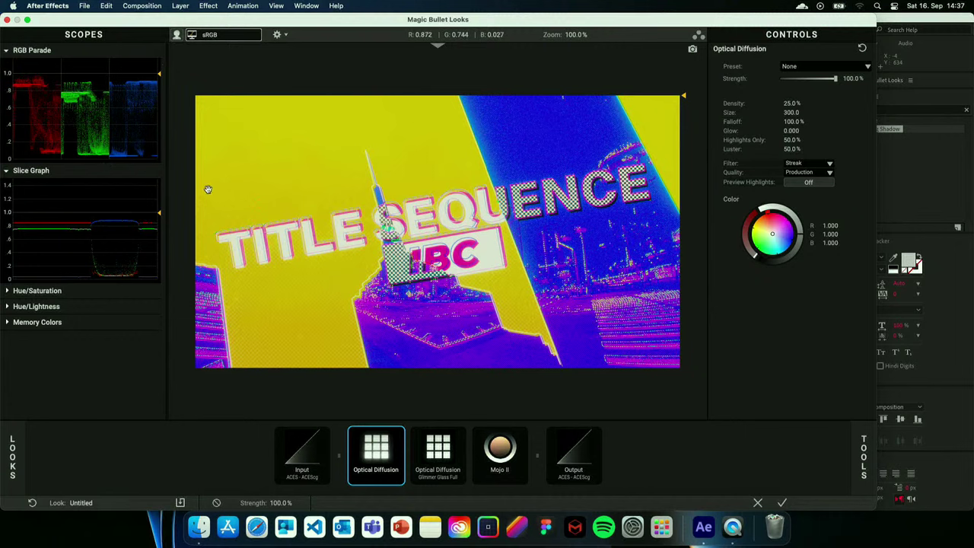
Set the new Optical Diffusion to density 31.8%, size 282.6, a light blue color (R 0.533, G 0.718, B 1.000), Diffuse filter and Best quality.
{"action": "mouse_move", "coordinate": [791, 103]}
{"action": "left_mouse_down"}
{"action": "mouse_move", "coordinate": [807, 103]}
{"action": "mouse_move", "coordinate": [784, 112]}
{"action": "left_mouse_up"}
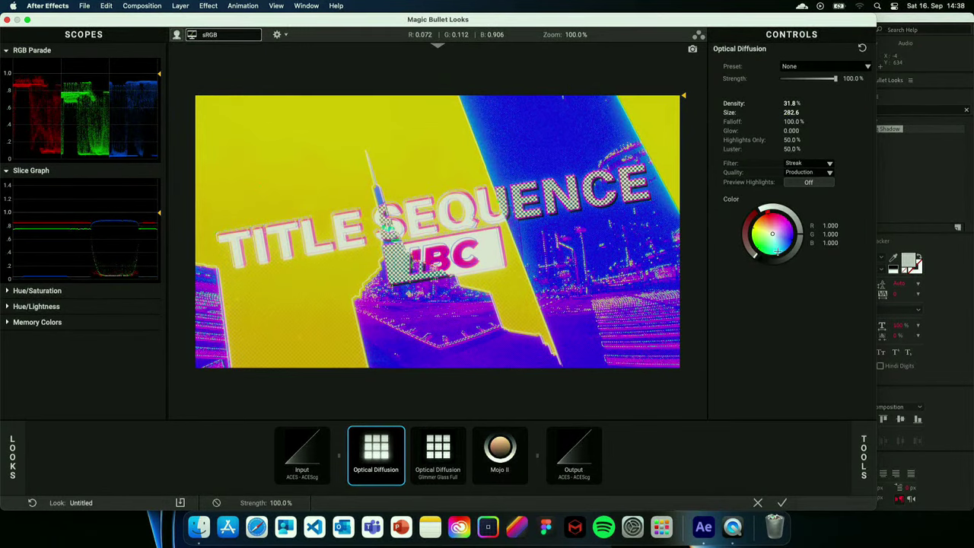
{"action": "mouse_move", "coordinate": [770, 234]}
{"action": "left_mouse_down"}
{"action": "mouse_move", "coordinate": [780, 241]}
{"action": "mouse_move", "coordinate": [777, 229]}
{"action": "left_mouse_up"}
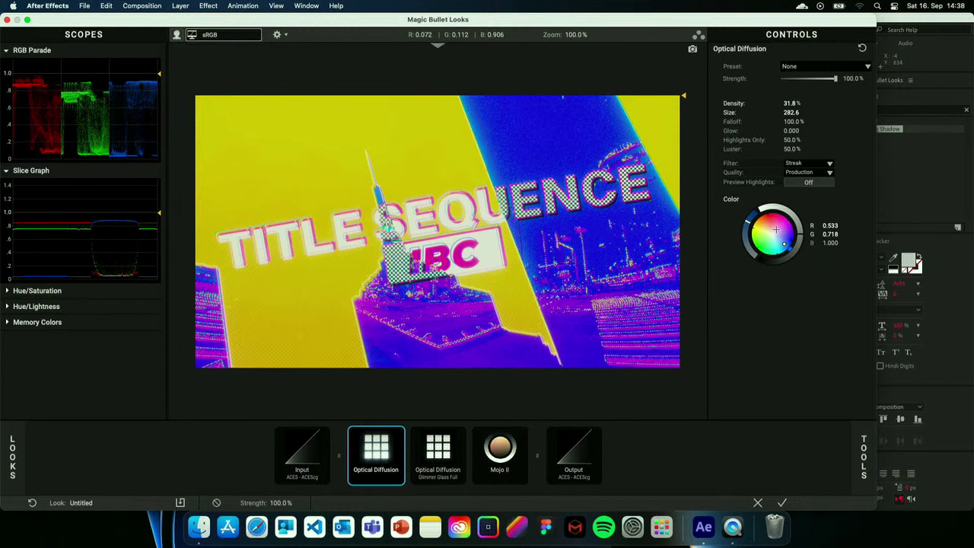
{"action": "left_click", "coordinate": [824, 164]}
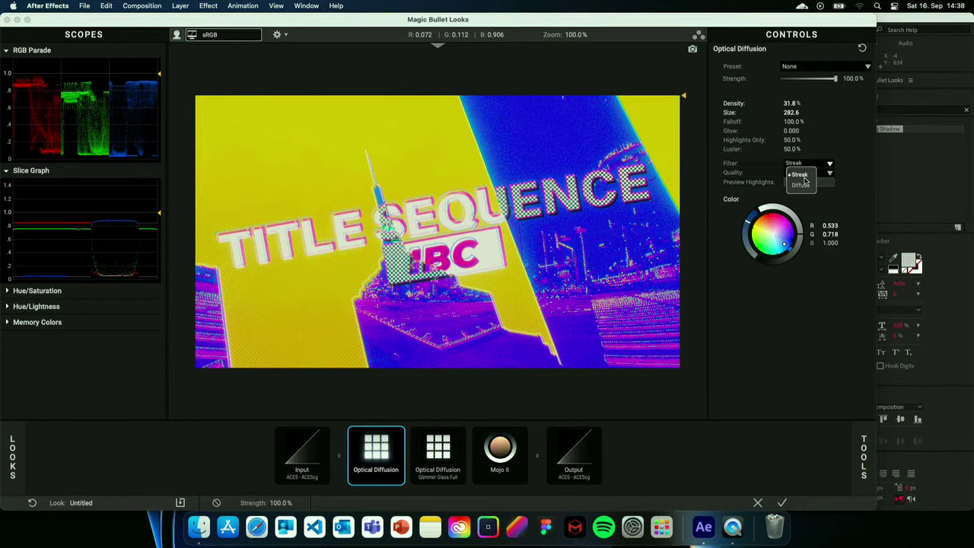
{"action": "left_click", "coordinate": [803, 184]}
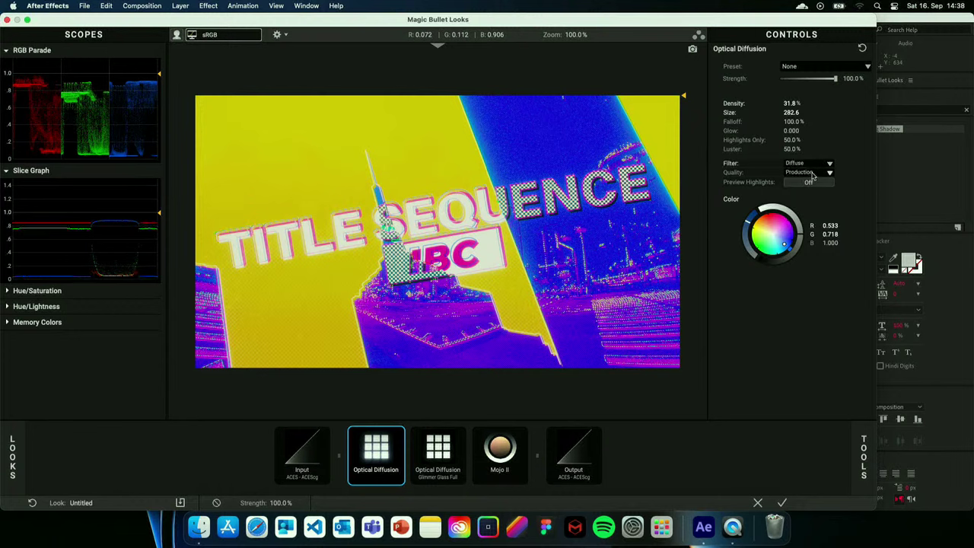
{"action": "left_click", "coordinate": [813, 174]}
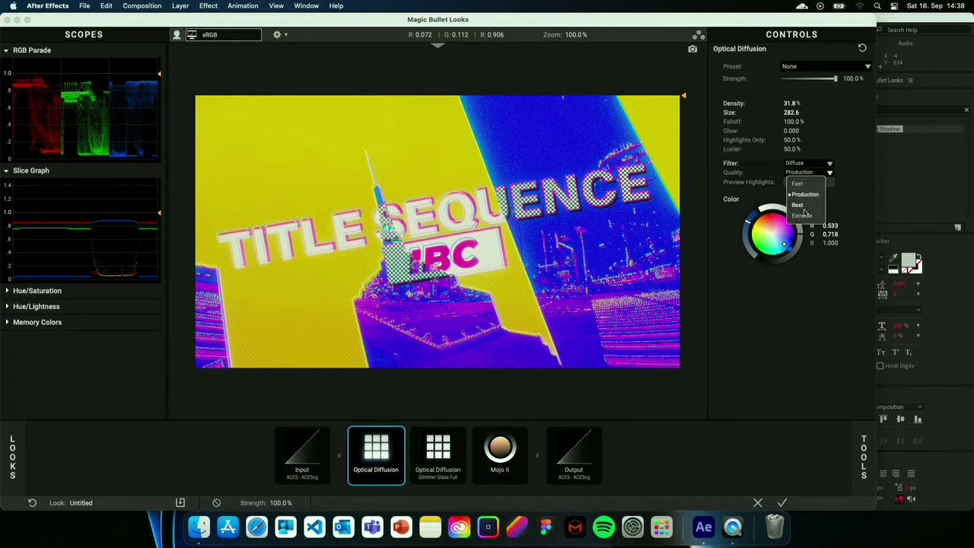
{"action": "left_click", "coordinate": [806, 206]}
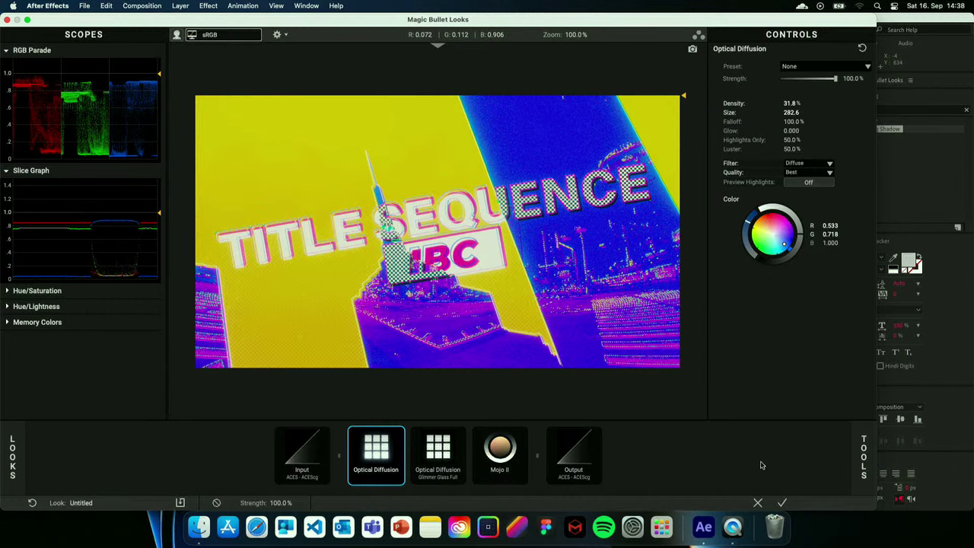
Add a Renoiser film tool to the look, placed after Mojo II.
{"action": "left_click", "coordinate": [864, 455]}
{"action": "scroll", "coordinate": [763, 367], "scroll_direction": "up", "scroll_amount": 2}
{"action": "scroll", "coordinate": [761, 364], "scroll_direction": "down", "scroll_amount": 5}
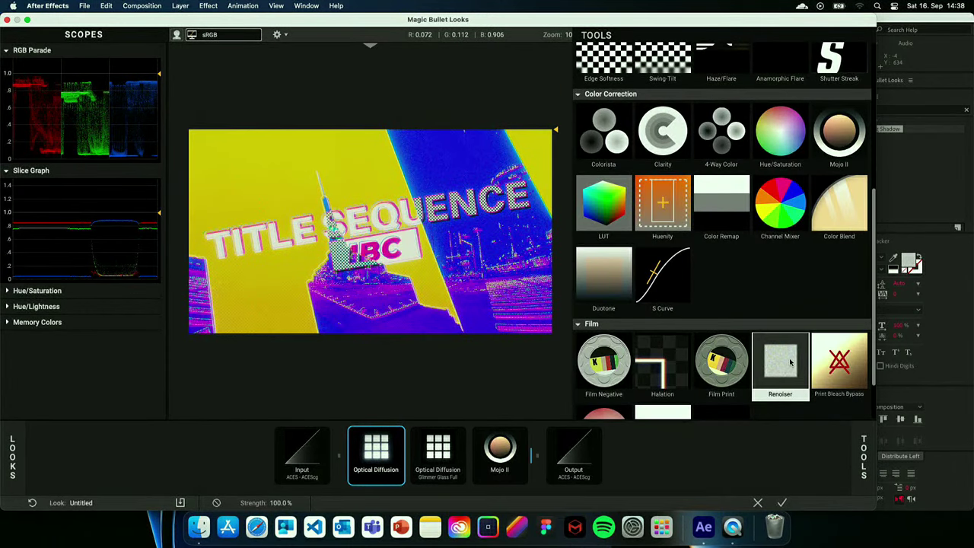
{"action": "left_click_drag", "start_coordinate": [784, 363], "coordinate": [495, 451]}
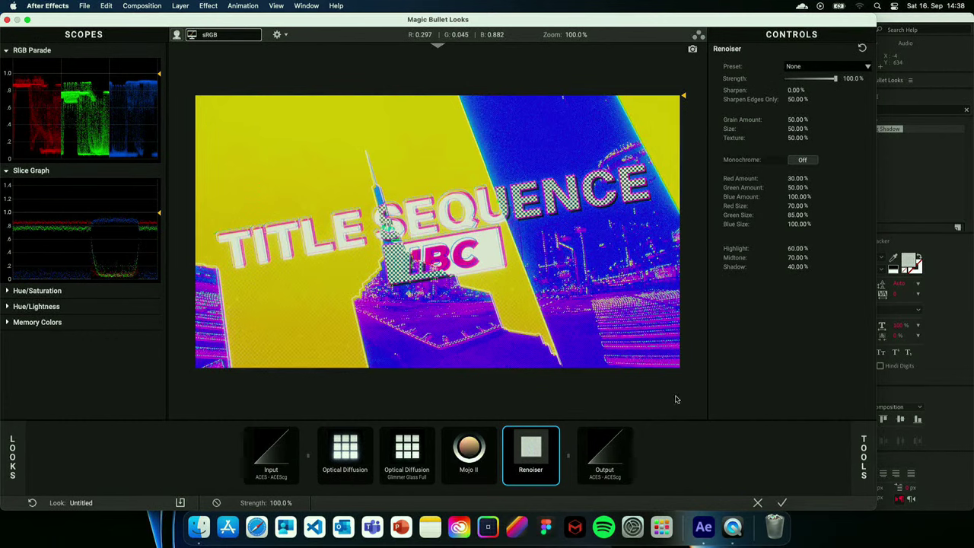
Apply the Image Vitamins preset to the Renoiser and reduce its strength to 56.1%.
{"action": "left_click", "coordinate": [825, 68]}
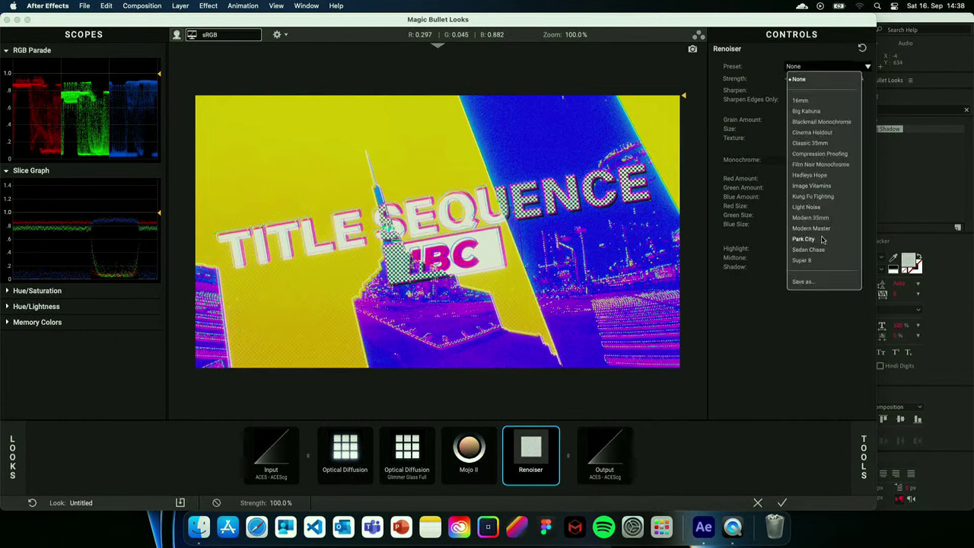
{"action": "left_click", "coordinate": [822, 208]}
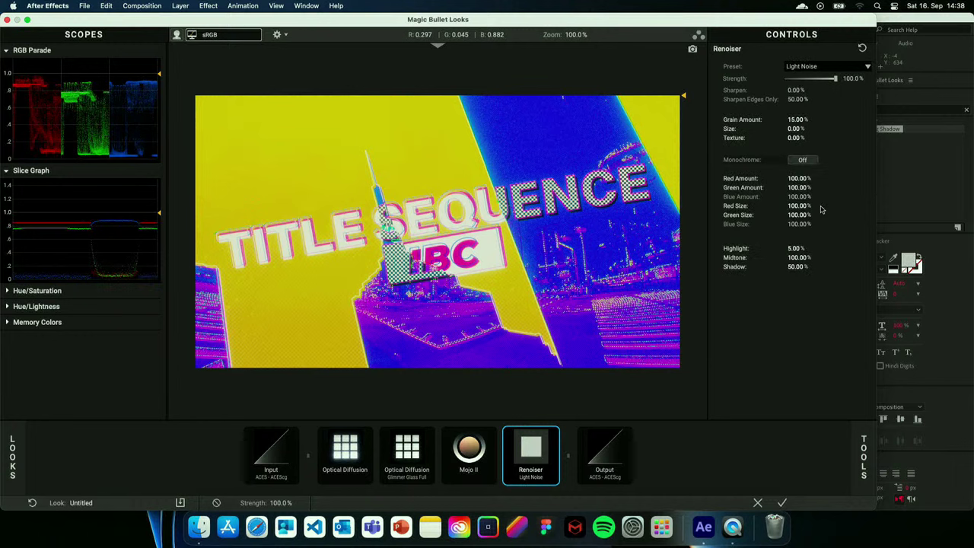
{"action": "left_click", "coordinate": [837, 68]}
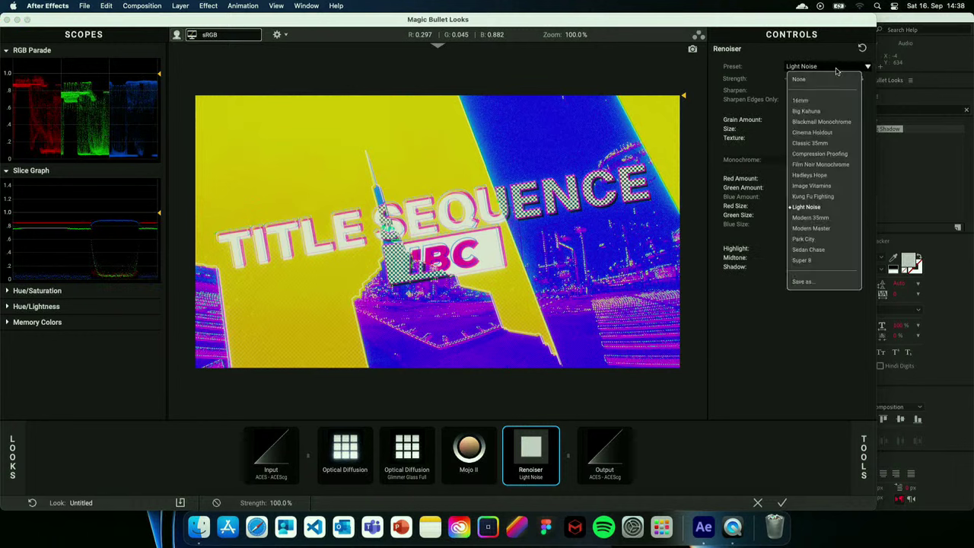
{"action": "left_click", "coordinate": [819, 187]}
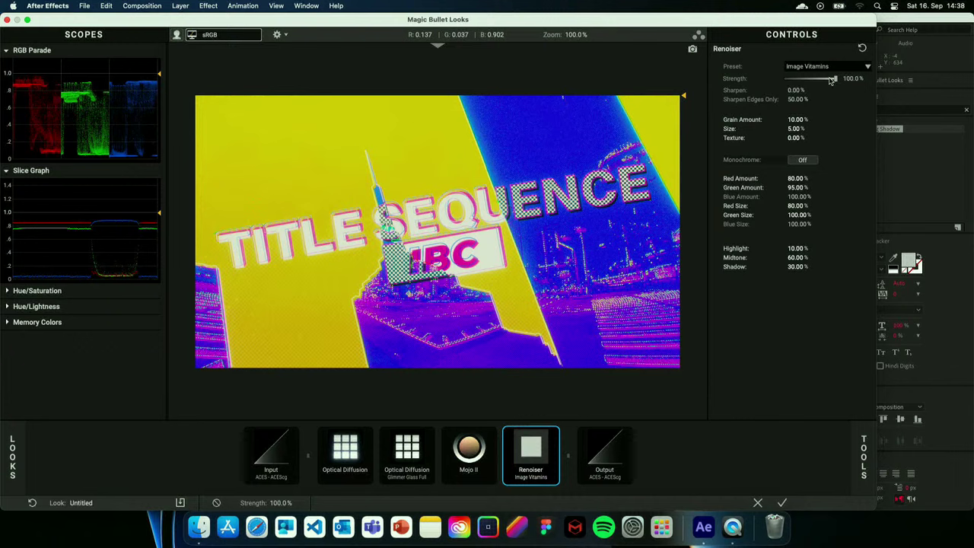
{"action": "mouse_move", "coordinate": [832, 80]}
{"action": "left_mouse_down"}
{"action": "mouse_move", "coordinate": [814, 80]}
{"action": "mouse_move", "coordinate": [825, 79]}
{"action": "left_mouse_up"}
Set the Mojo II tool's strength to 79.31% and apply the look to the composition.
{"action": "left_click", "coordinate": [471, 462]}
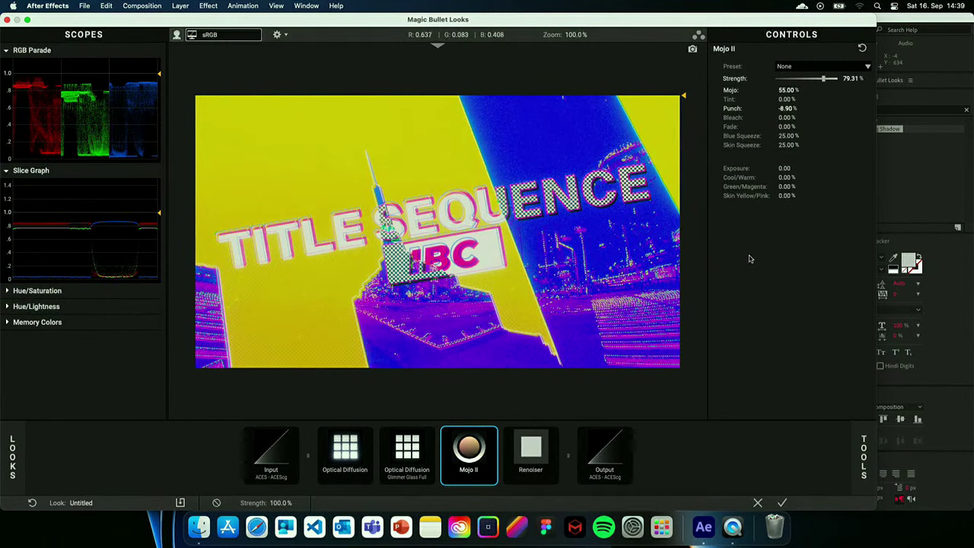
{"action": "left_click", "coordinate": [783, 503]}
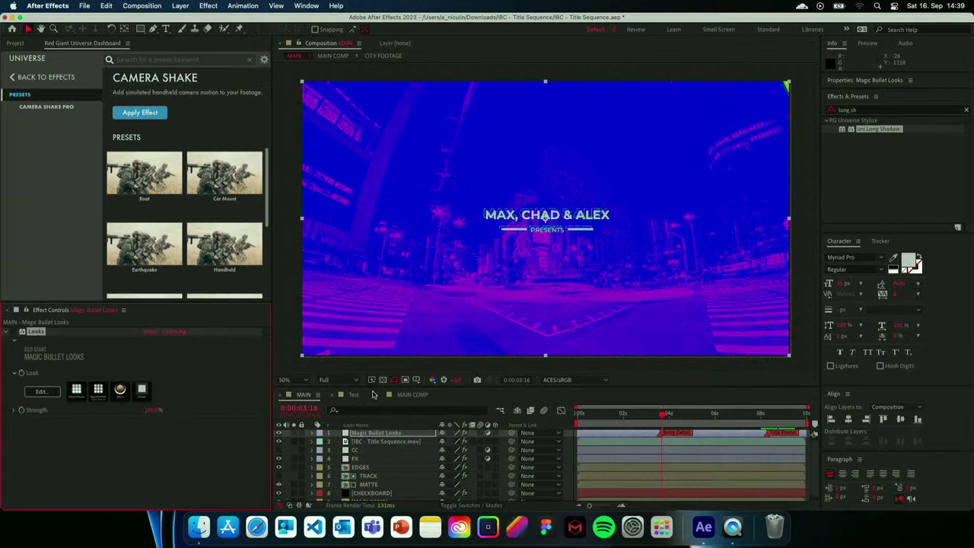
Reopen the look for editing at 0:00:03:19 and disable both Optical Diffusion tools, Mojo II and Renoiser.
{"action": "left_click", "coordinate": [654, 416]}
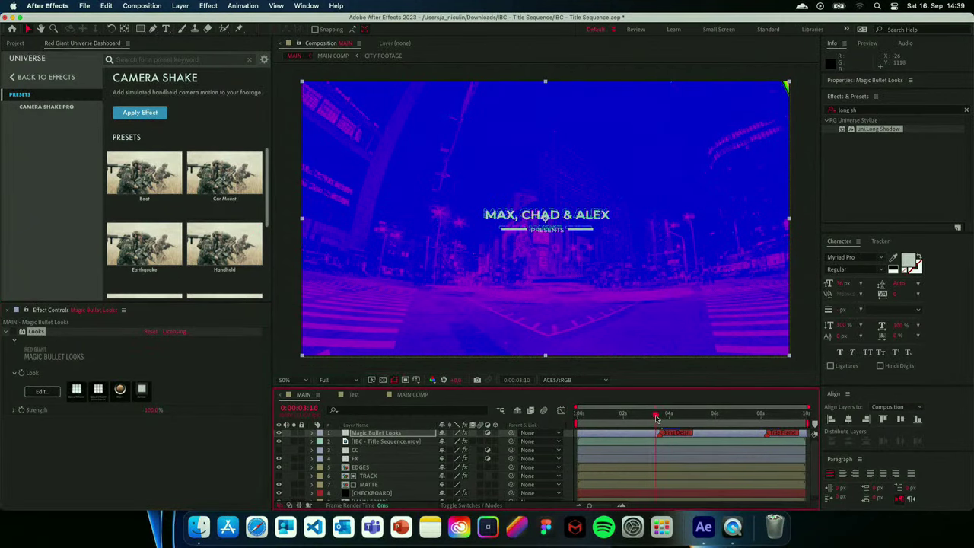
{"action": "left_click_drag", "start_coordinate": [654, 418], "coordinate": [665, 421]}
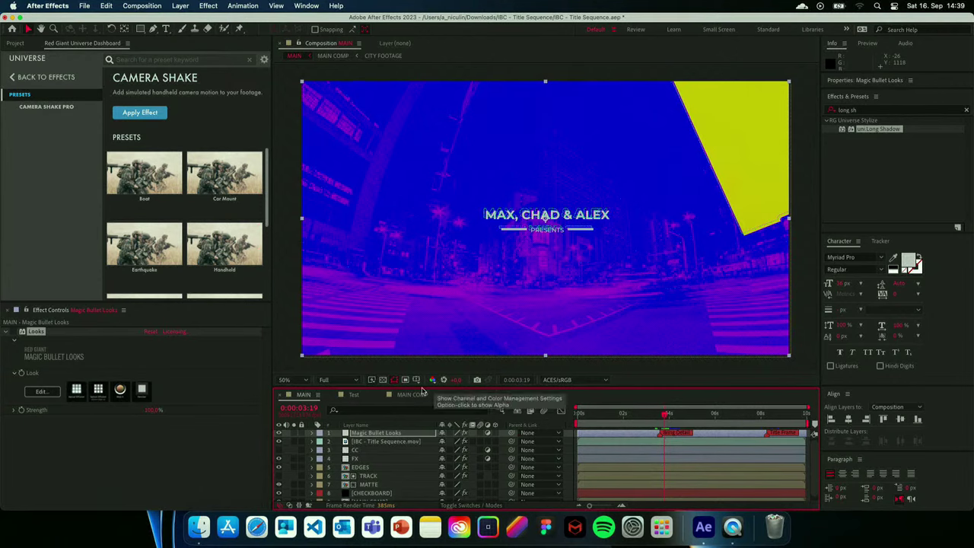
{"action": "left_click", "coordinate": [40, 392]}
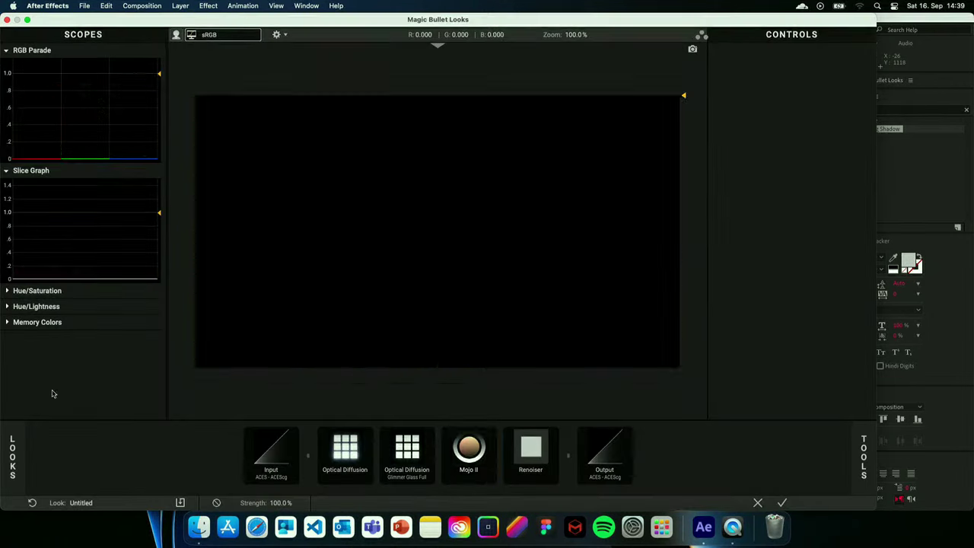
{"action": "left_click", "coordinate": [340, 449]}
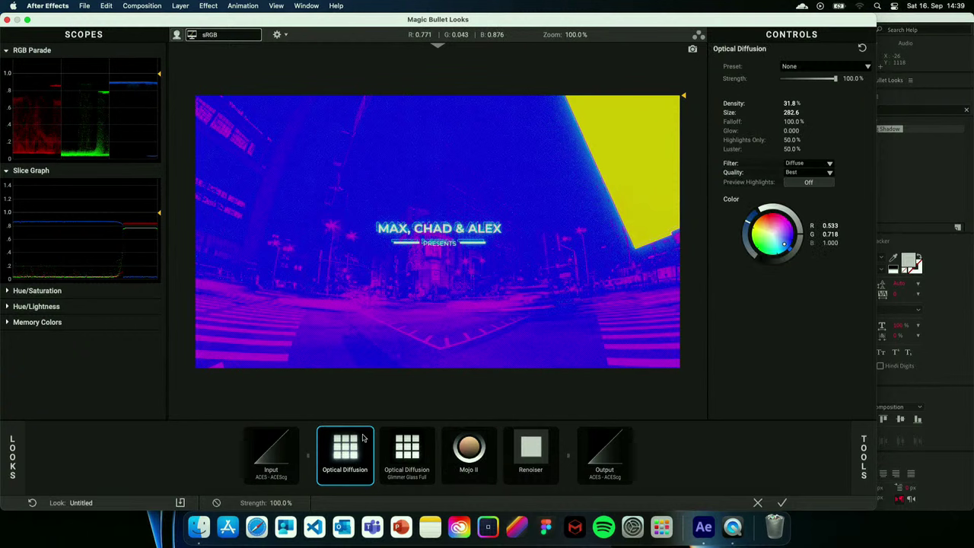
{"action": "left_click", "coordinate": [369, 433]}
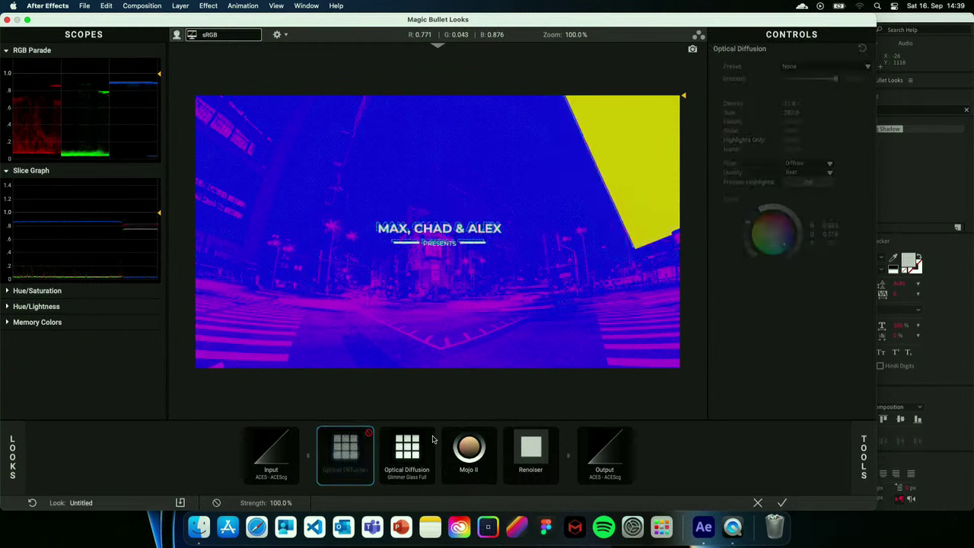
{"action": "left_click", "coordinate": [431, 433]}
{"action": "left_click", "coordinate": [493, 433]}
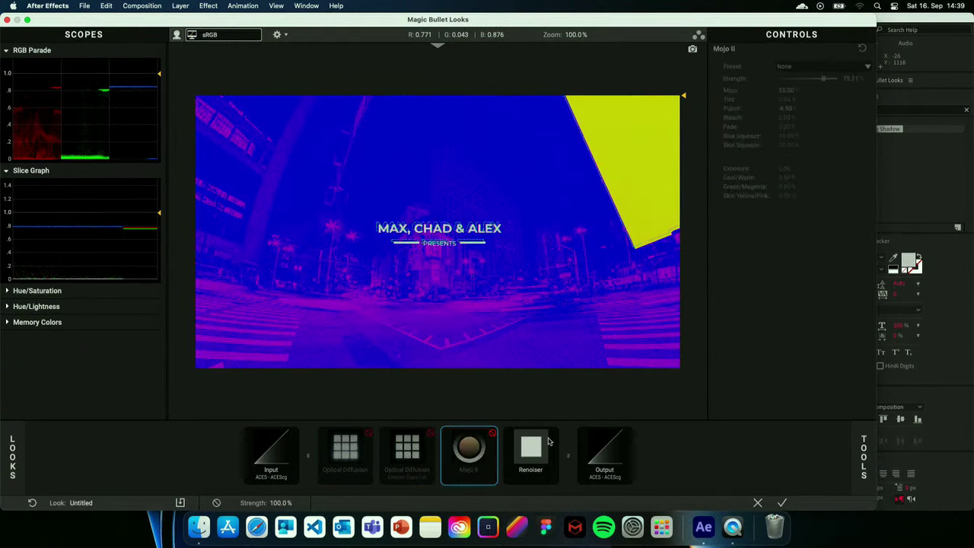
{"action": "left_click", "coordinate": [554, 434]}
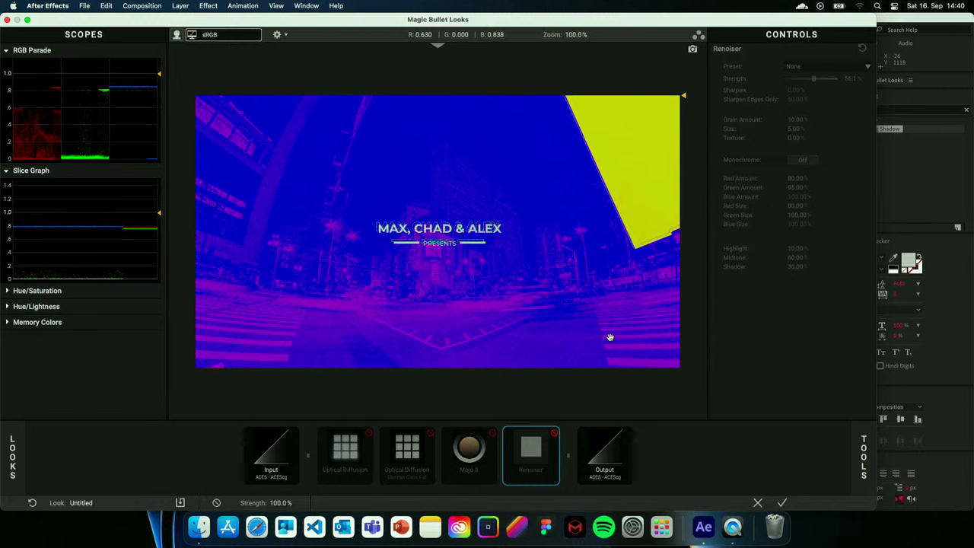
Add a Channel Mixer tool to the look and place it ahead of the first Optical Diffusion.
{"action": "left_click", "coordinate": [862, 460]}
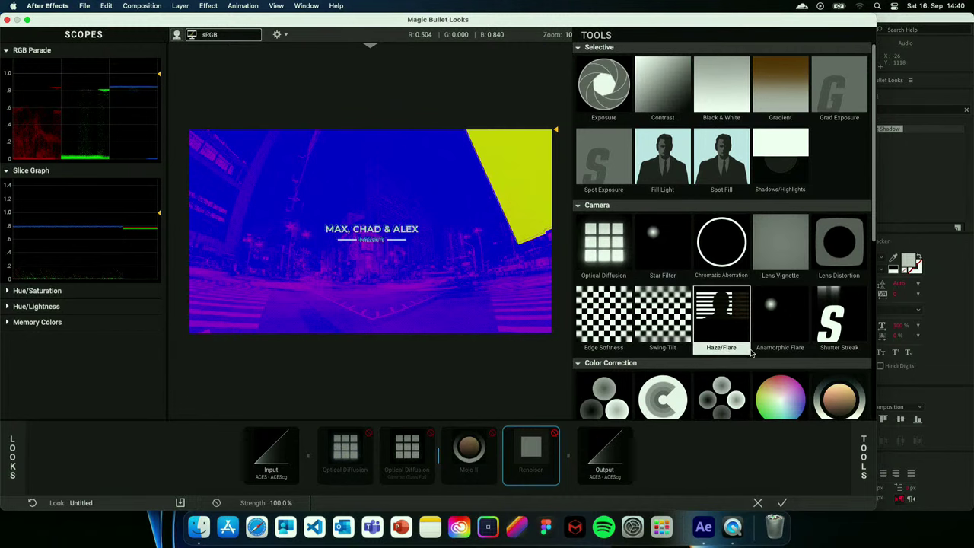
{"action": "scroll", "coordinate": [755, 351], "scroll_direction": "down", "scroll_amount": 2}
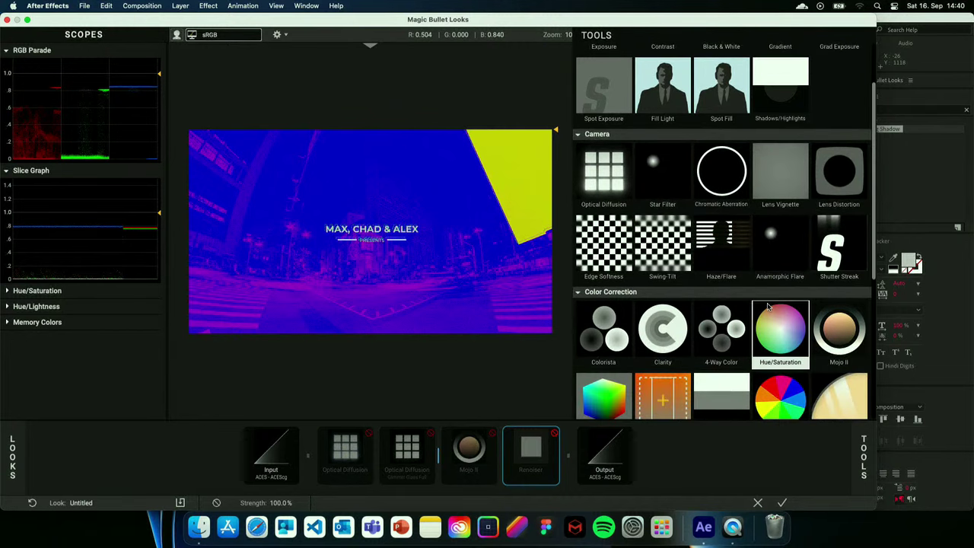
{"action": "scroll", "coordinate": [769, 307], "scroll_direction": "down", "scroll_amount": 2}
{"action": "double_click", "coordinate": [767, 324]}
{"action": "left_click_drag", "start_coordinate": [510, 460], "coordinate": [335, 454]}
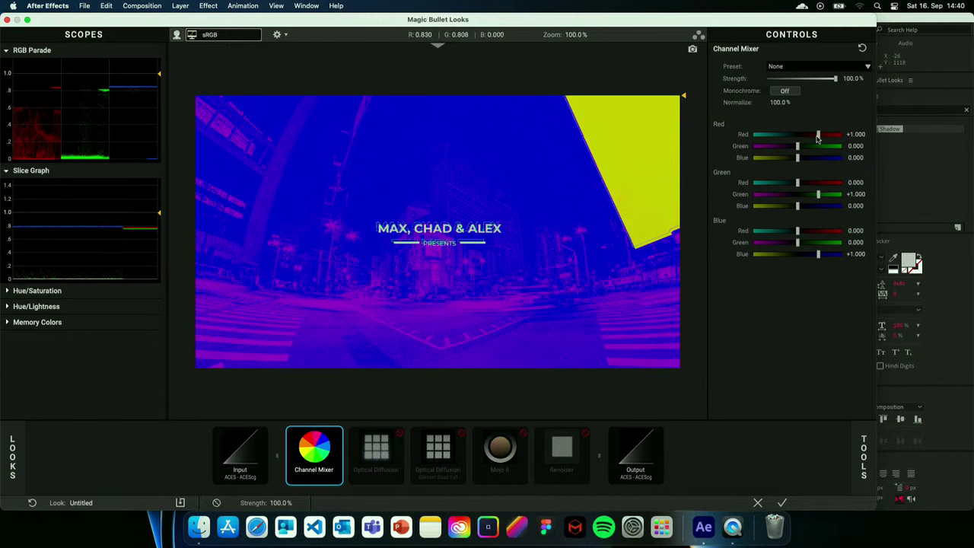
Set the Channel Mixer's Red output to red 0.802, Green output to blue 0.132, and Blue output to green 0.180 and blue 0.731.
{"action": "left_click_drag", "start_coordinate": [819, 136], "coordinate": [815, 135]}
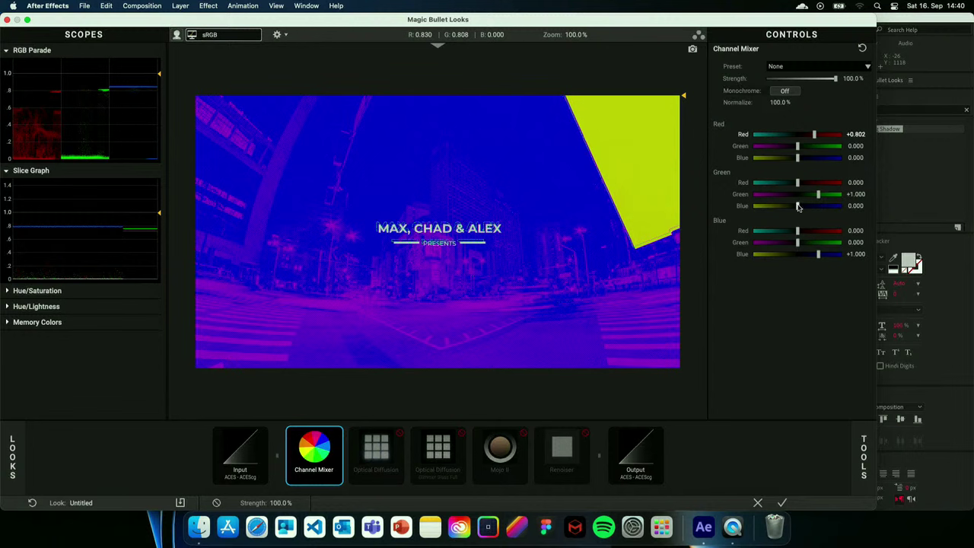
{"action": "left_click_drag", "start_coordinate": [799, 207], "coordinate": [808, 207]}
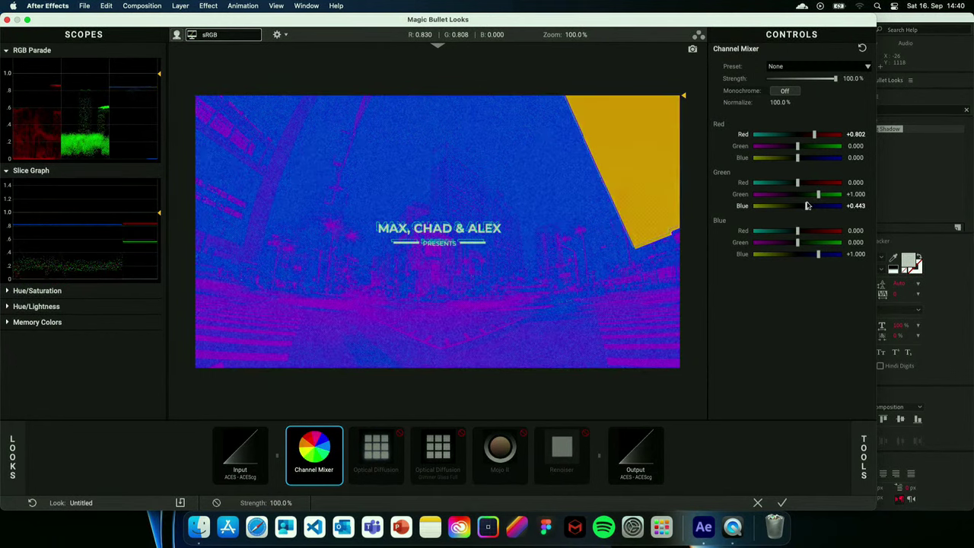
{"action": "left_click_drag", "start_coordinate": [808, 206], "coordinate": [801, 206]}
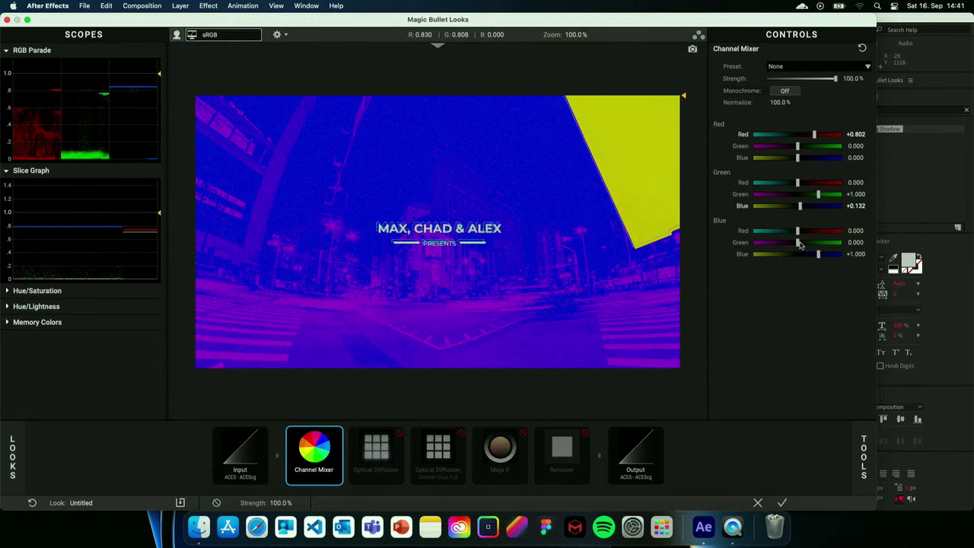
{"action": "left_click_drag", "start_coordinate": [799, 243], "coordinate": [803, 236]}
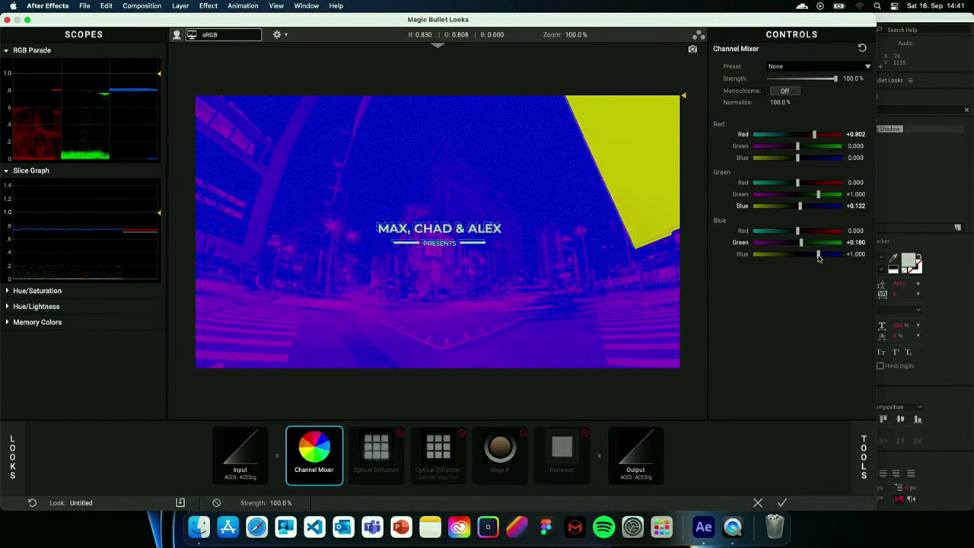
{"action": "left_click_drag", "start_coordinate": [818, 254], "coordinate": [813, 257]}
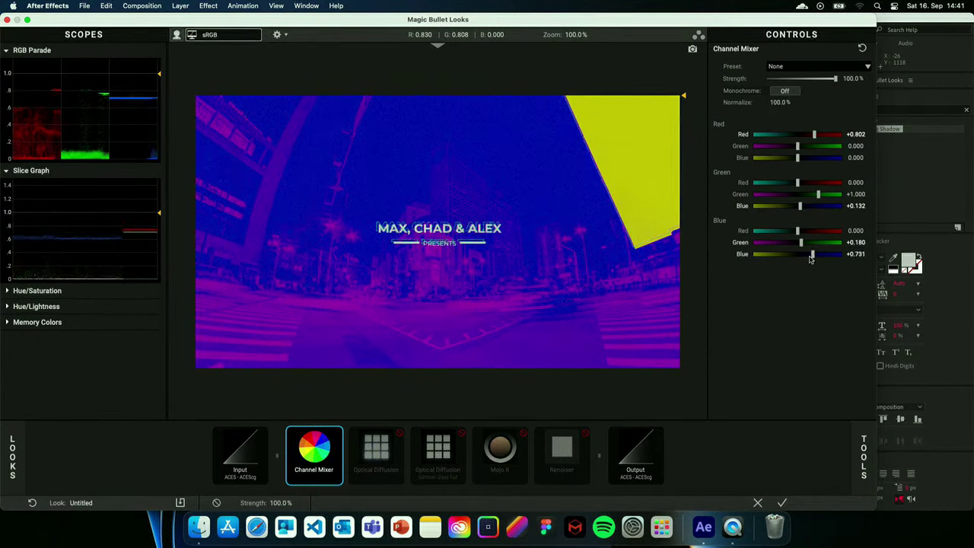
Compare the image with and without the Channel Mixer, then set its Blue output's blue to -0.419 and apply the look.
{"action": "left_click", "coordinate": [338, 433]}
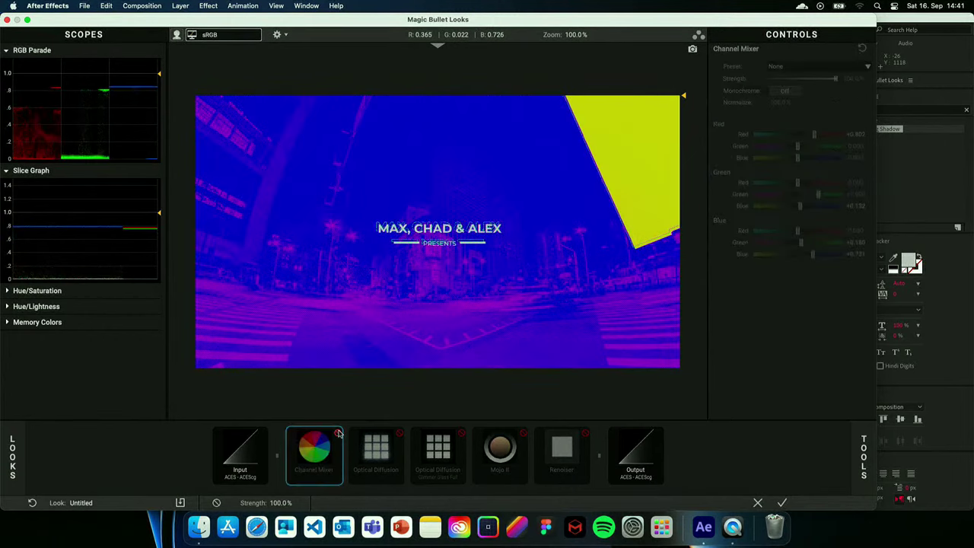
{"action": "left_click", "coordinate": [338, 433]}
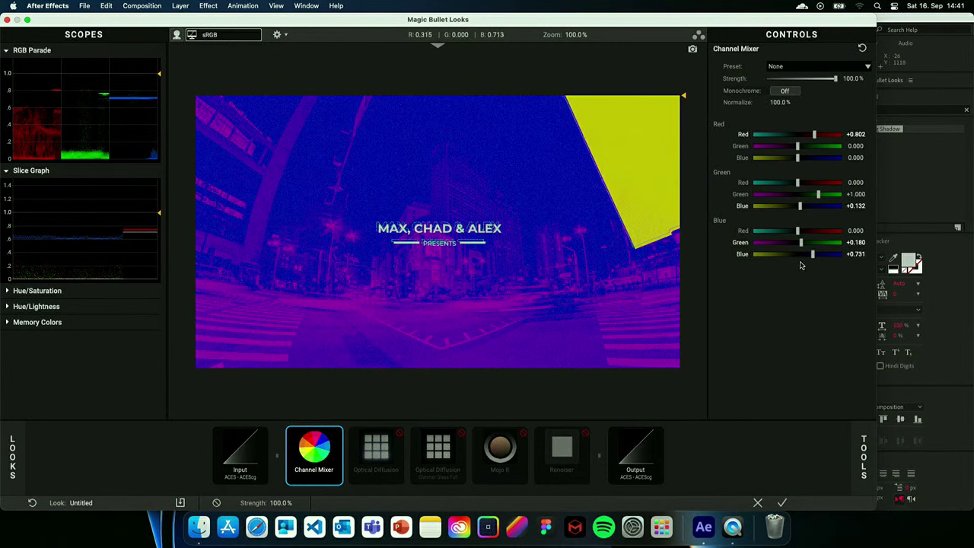
{"action": "left_click_drag", "start_coordinate": [813, 255], "coordinate": [789, 256]}
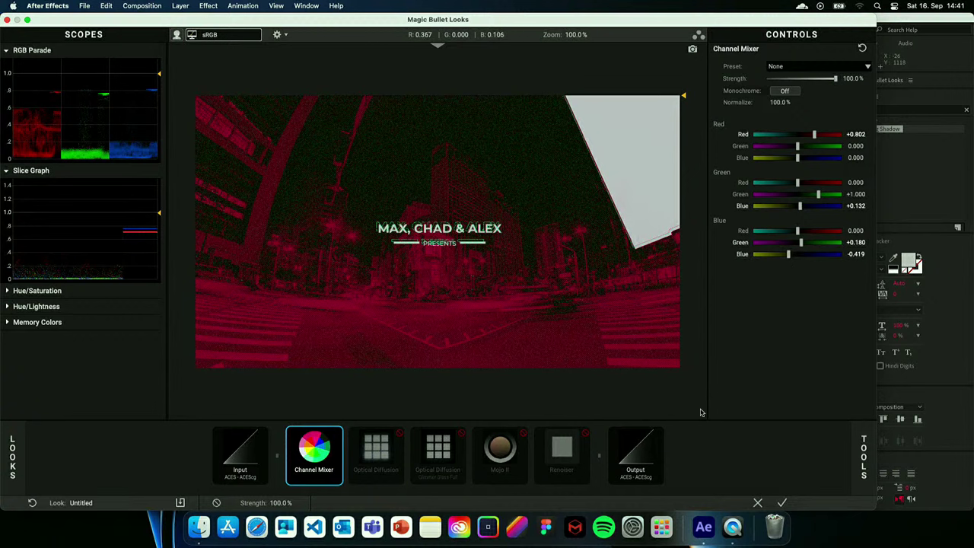
{"action": "left_click", "coordinate": [779, 503]}
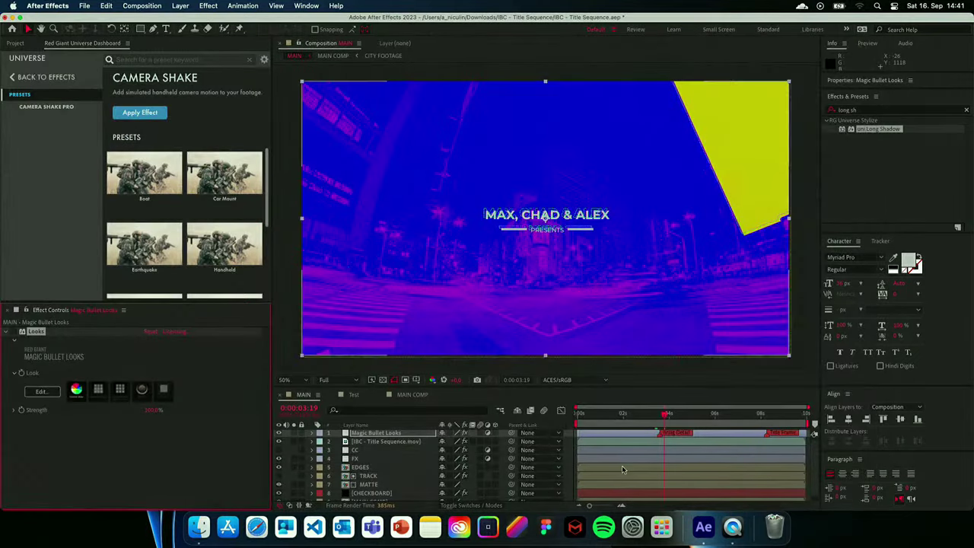
Compare the title frame at 0:00:09:01 with the Looks effect on and off.
{"action": "left_click", "coordinate": [785, 418]}
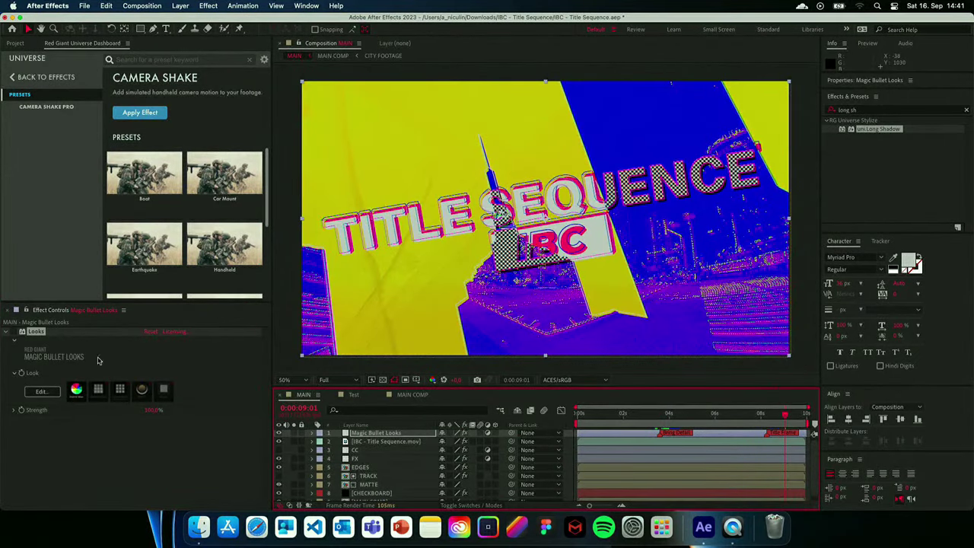
{"action": "left_click", "coordinate": [11, 333]}
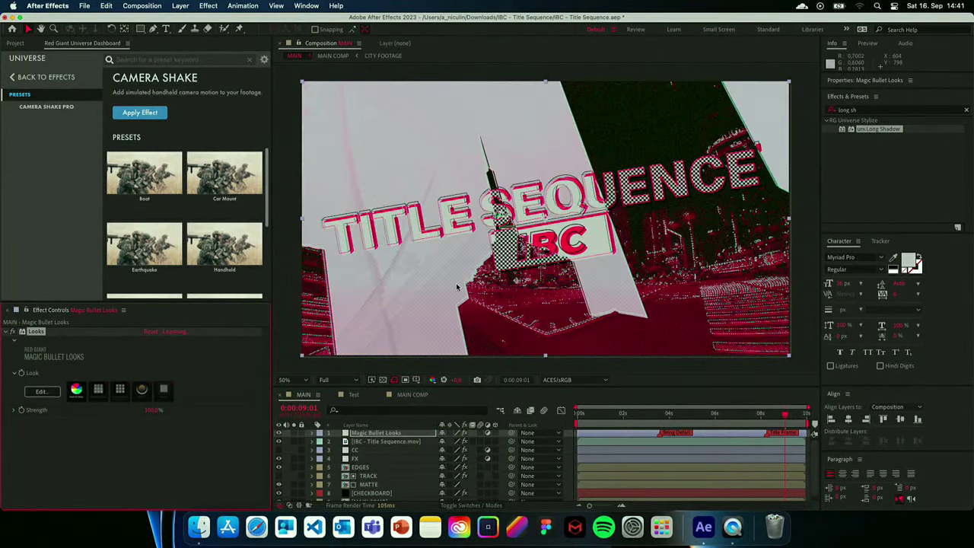
{"action": "left_click", "coordinate": [12, 332]}
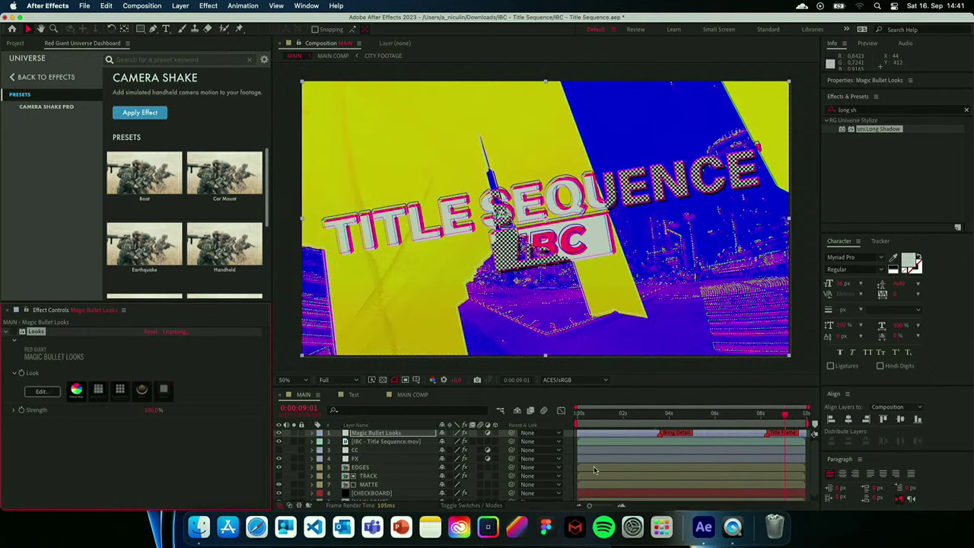
Reopen the look at 0:00:04:06, raise the Channel Mixer's Blue output blue to a positive value, and apply the look.
{"action": "left_click", "coordinate": [673, 413]}
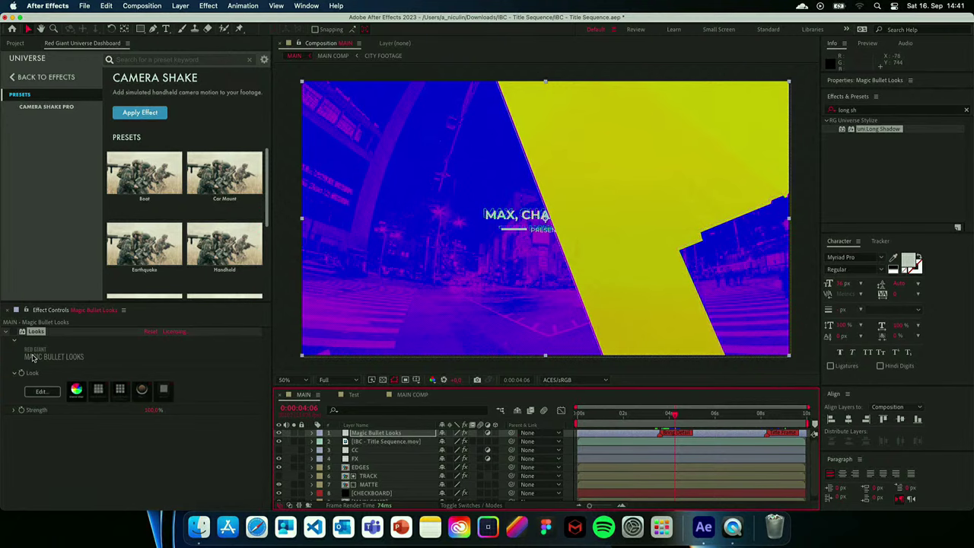
{"action": "left_click", "coordinate": [44, 393]}
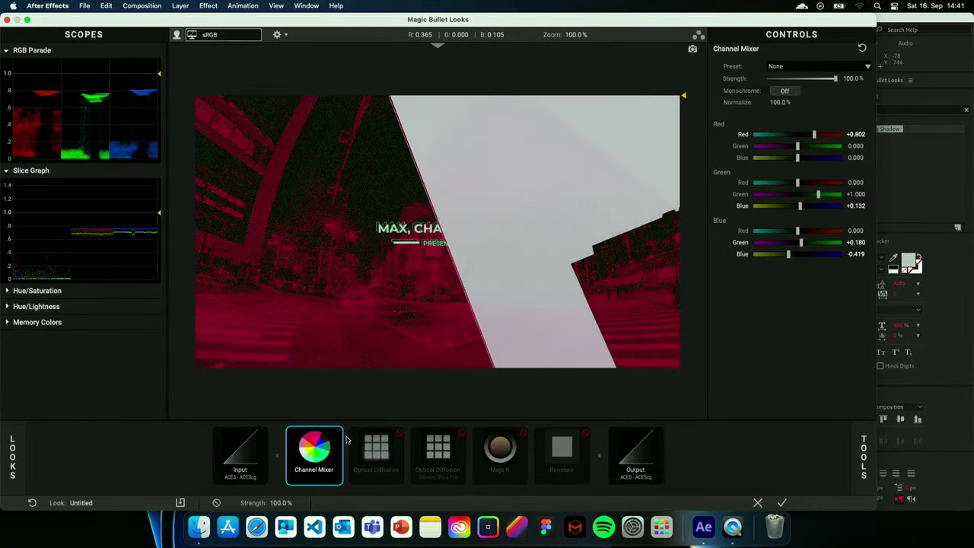
{"action": "left_click", "coordinate": [338, 434]}
{"action": "left_click", "coordinate": [338, 434]}
{"action": "left_click", "coordinate": [338, 434]}
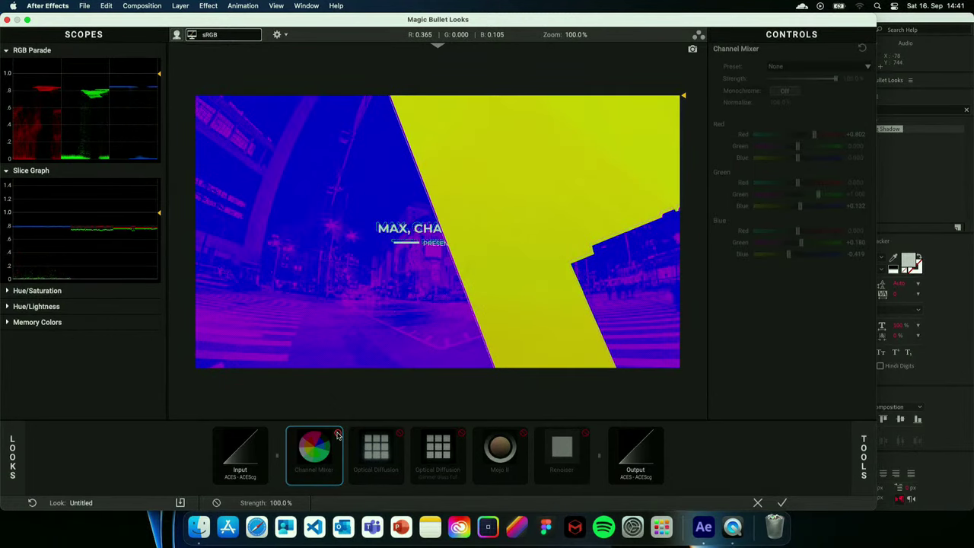
{"action": "left_click", "coordinate": [338, 434]}
{"action": "left_click_drag", "start_coordinate": [791, 256], "coordinate": [808, 255]}
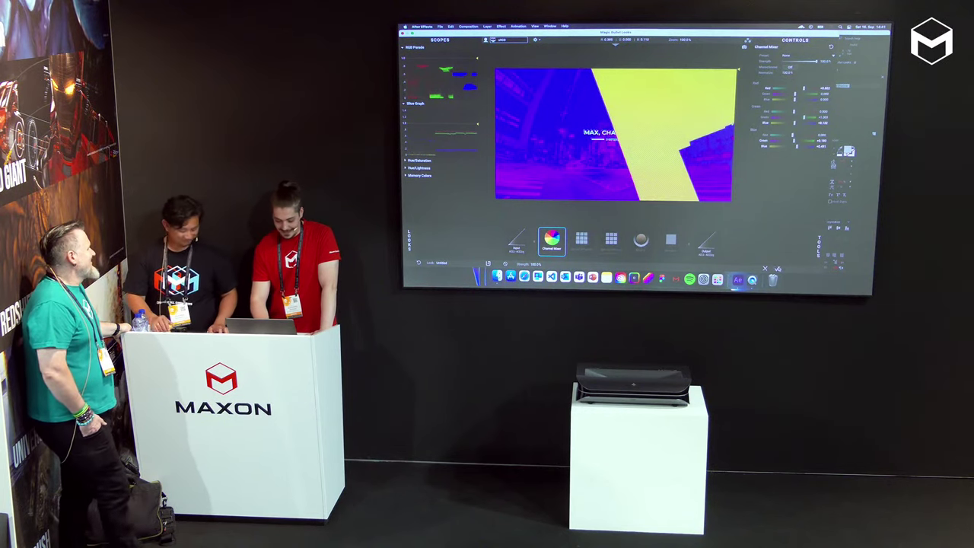
{"action": "left_click", "coordinate": [778, 269]}
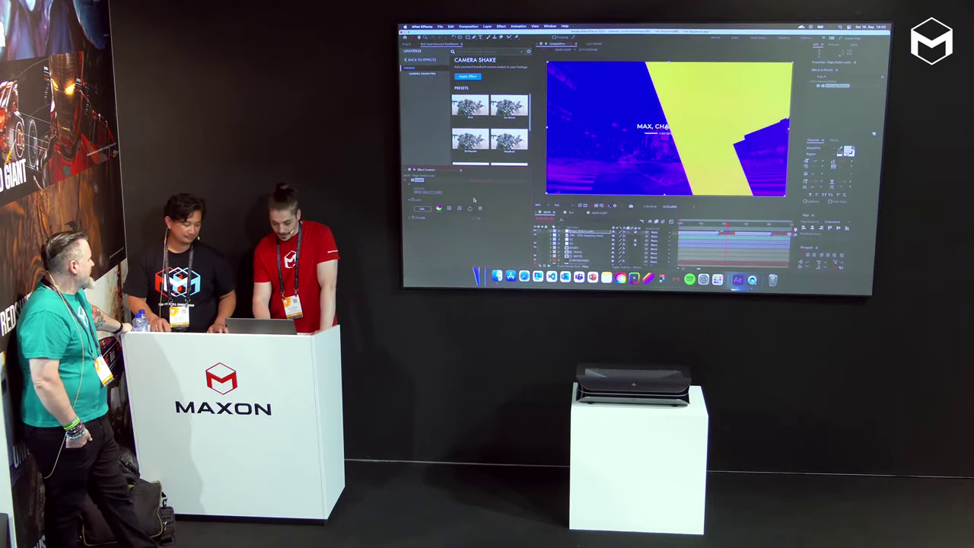
Select the CC adjustment layer and review the graded title transition between 0:00:03:23 and 0:00:04:09.
{"action": "left_click", "coordinate": [587, 239]}
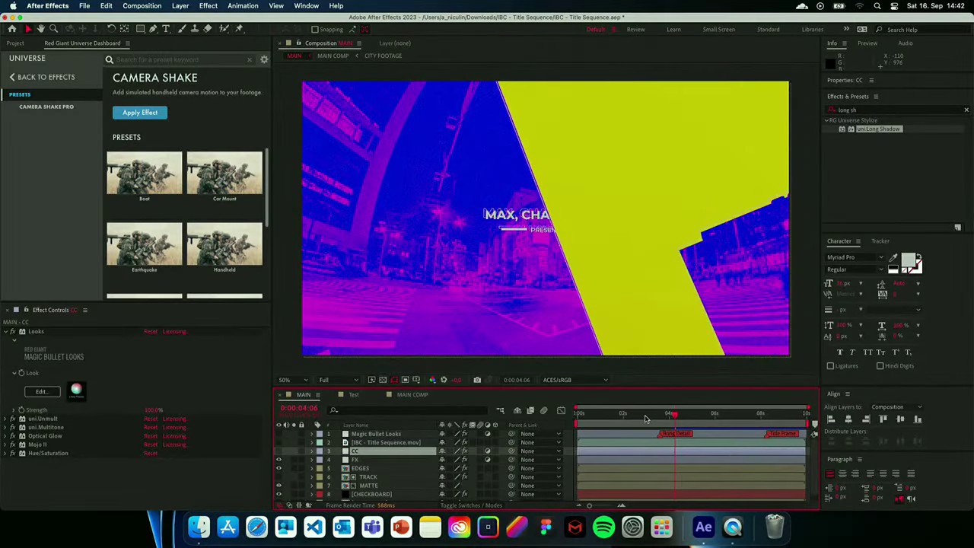
{"action": "left_click_drag", "start_coordinate": [646, 418], "coordinate": [668, 419]}
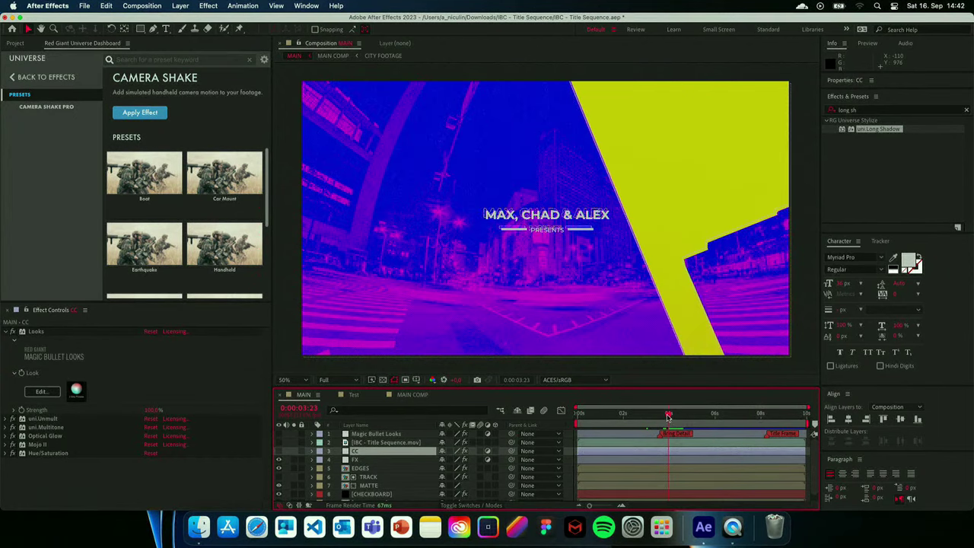
{"action": "mouse_move", "coordinate": [668, 417]}
{"action": "left_mouse_down"}
{"action": "mouse_move", "coordinate": [696, 418]}
{"action": "mouse_move", "coordinate": [678, 420]}
{"action": "left_mouse_up"}
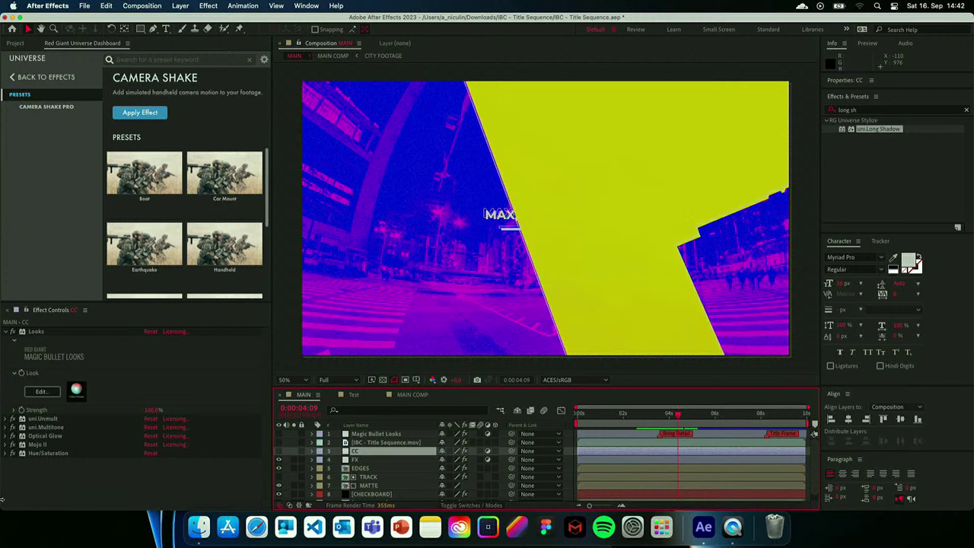
Make the CC adjustment layer visible, enable its uni.Unmult effect, and go to the presenter title at 0:00:03:22.
{"action": "left_click", "coordinate": [16, 420]}
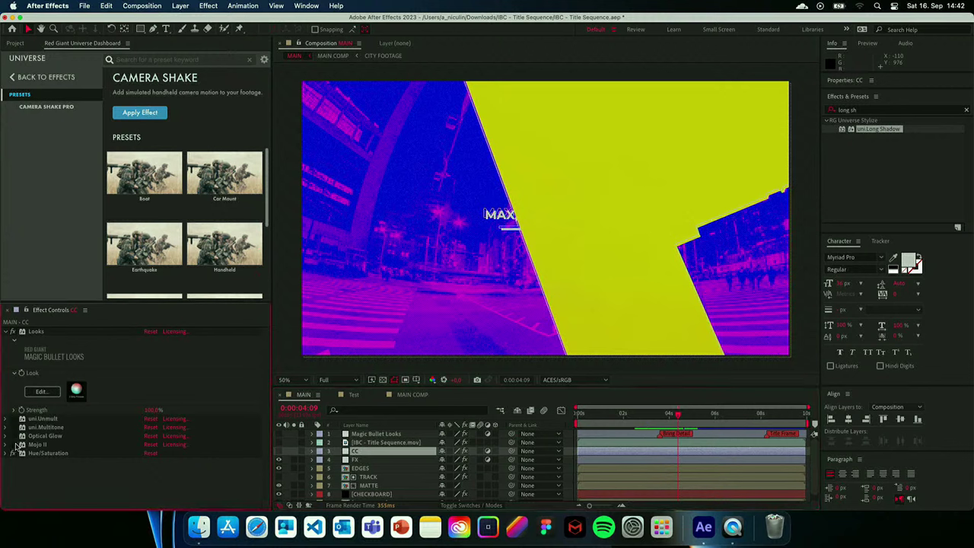
{"action": "left_click", "coordinate": [279, 451]}
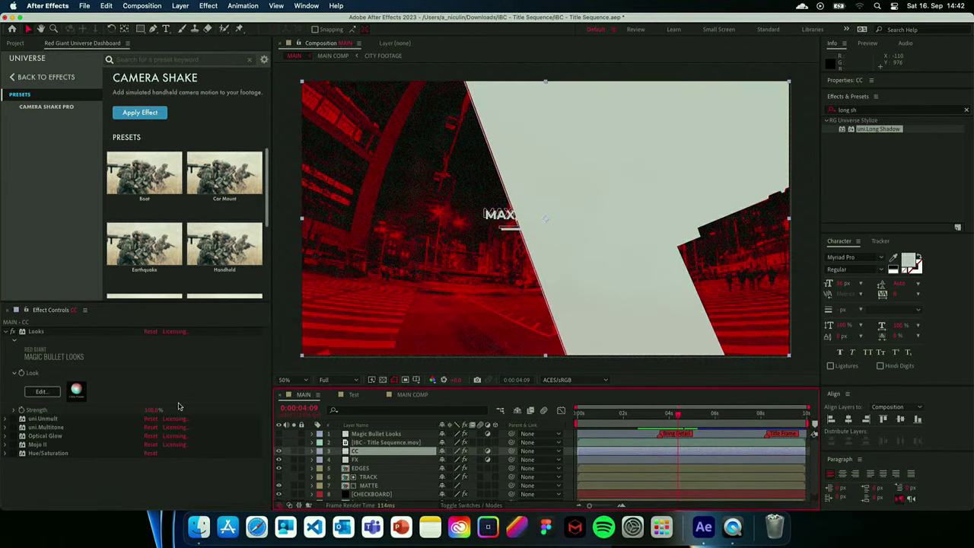
{"action": "left_click", "coordinate": [41, 392]}
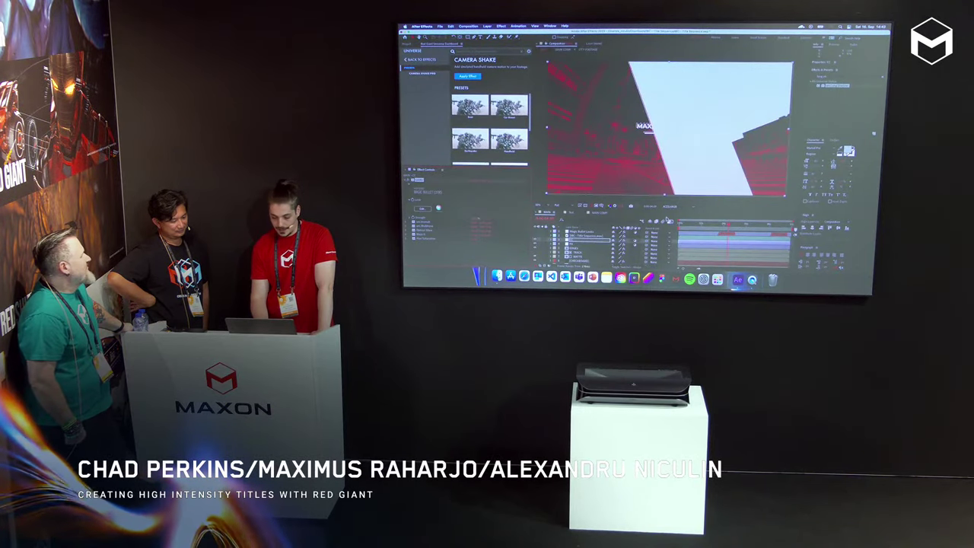
{"action": "left_click_drag", "start_coordinate": [667, 225], "coordinate": [706, 227]}
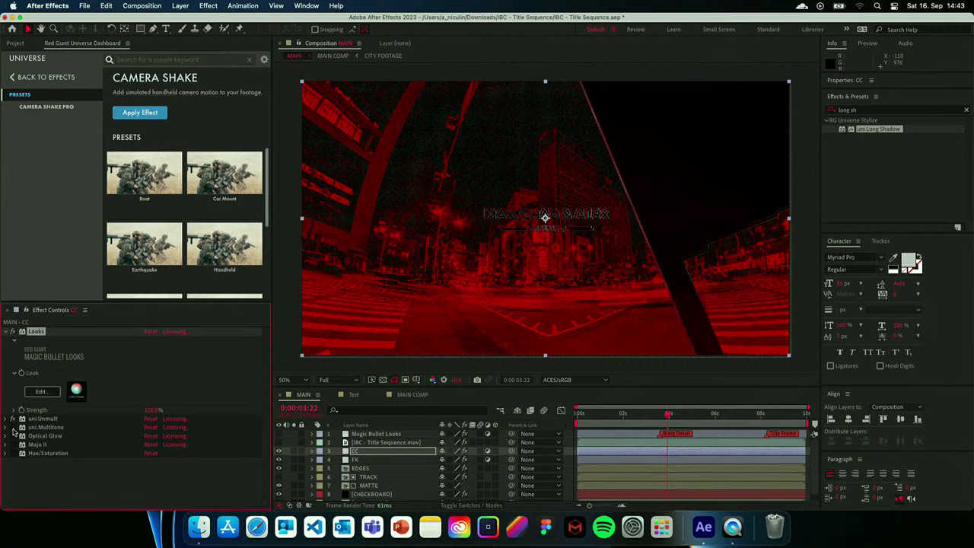
Enable the uni.Multitone effect on the CC layer and expand its tritone color settings.
{"action": "left_click", "coordinate": [13, 428]}
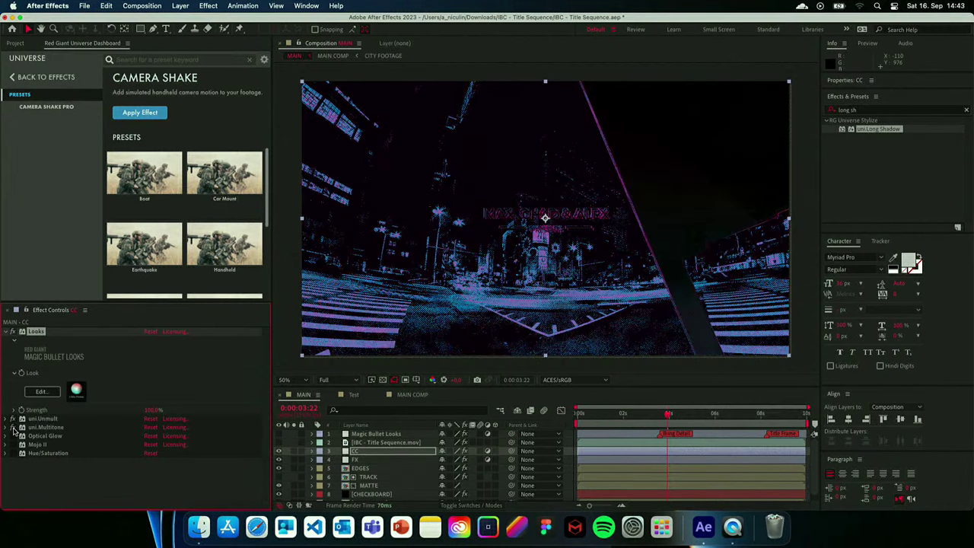
{"action": "left_click", "coordinate": [12, 427]}
{"action": "scroll", "coordinate": [7, 431], "scroll_direction": "down", "scroll_amount": 2}
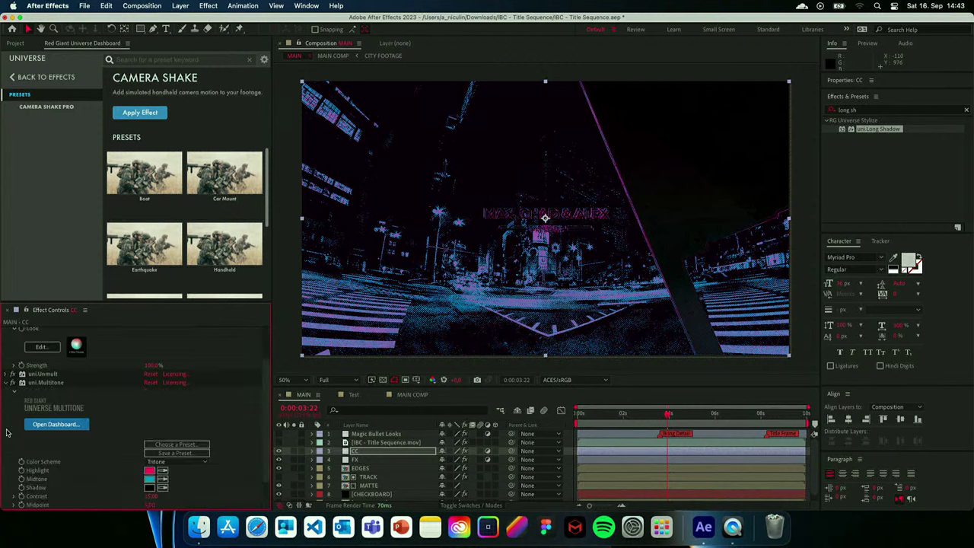
{"action": "scroll", "coordinate": [77, 450], "scroll_direction": "down", "scroll_amount": 1}
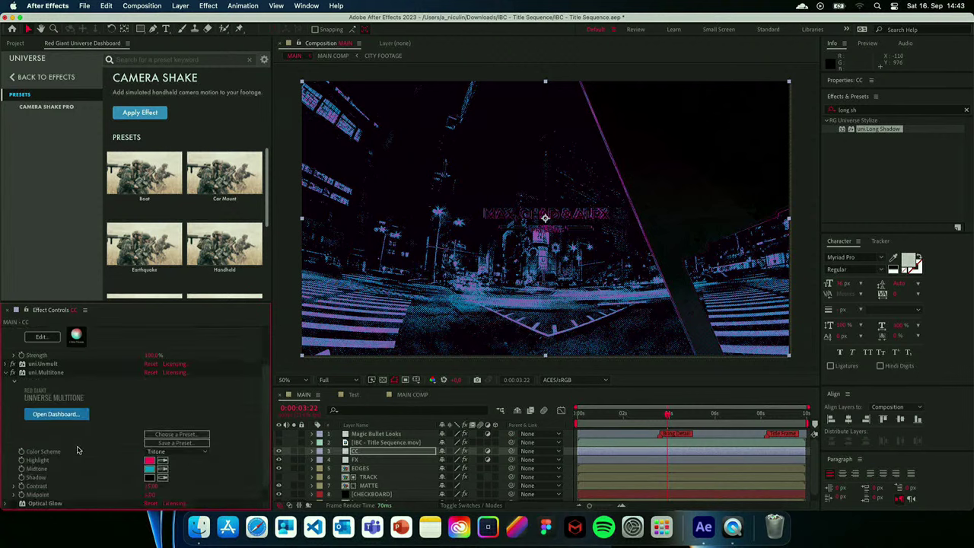
At the Red Giant title frame, 0:00:02:07, enable the CC layer's Optical Glow, Mojo II and Hue/Saturation effects.
{"action": "mouse_move", "coordinate": [640, 419]}
{"action": "left_mouse_down"}
{"action": "mouse_move", "coordinate": [601, 423]}
{"action": "mouse_move", "coordinate": [629, 417]}
{"action": "left_mouse_up"}
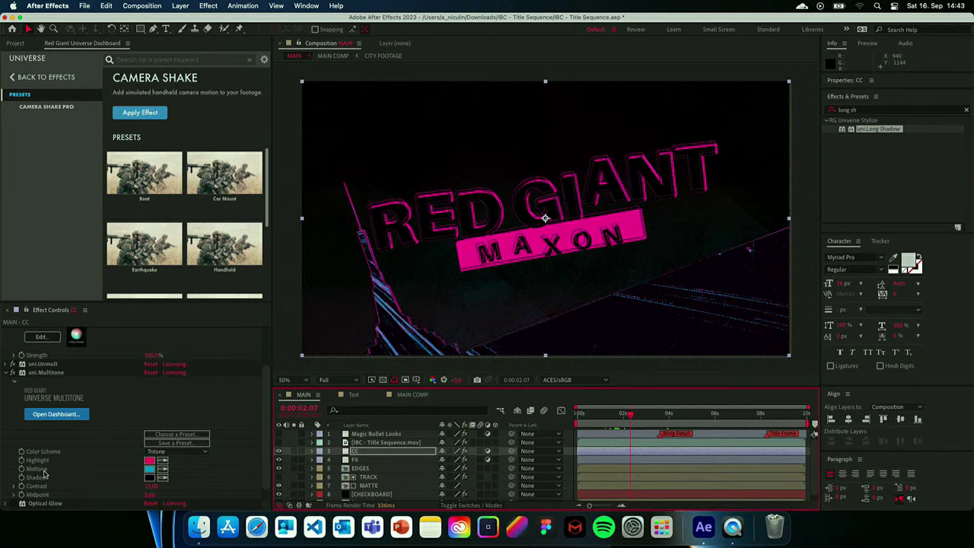
{"action": "scroll", "coordinate": [46, 475], "scroll_direction": "down", "scroll_amount": 2}
{"action": "left_click", "coordinate": [16, 488]}
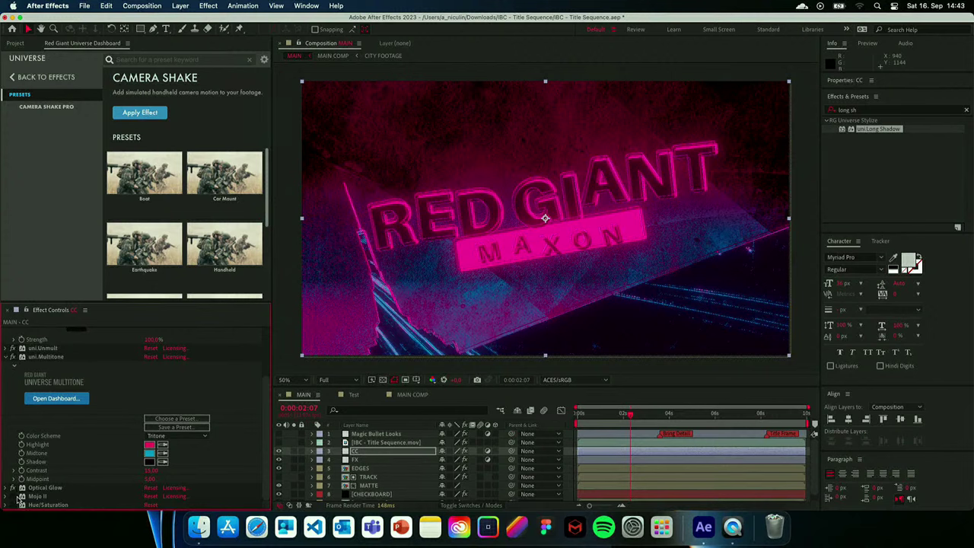
{"action": "left_click", "coordinate": [17, 497]}
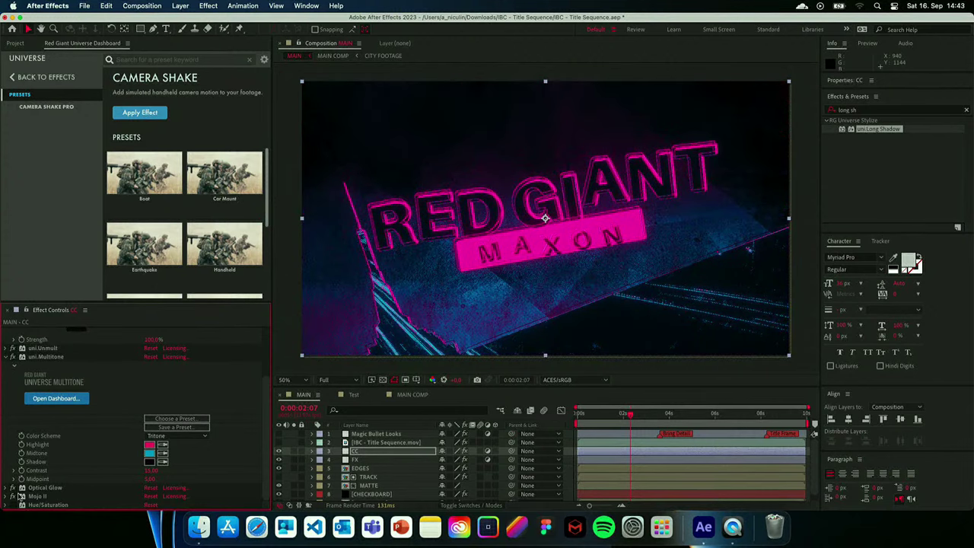
{"action": "mouse_move", "coordinate": [256, 285]}
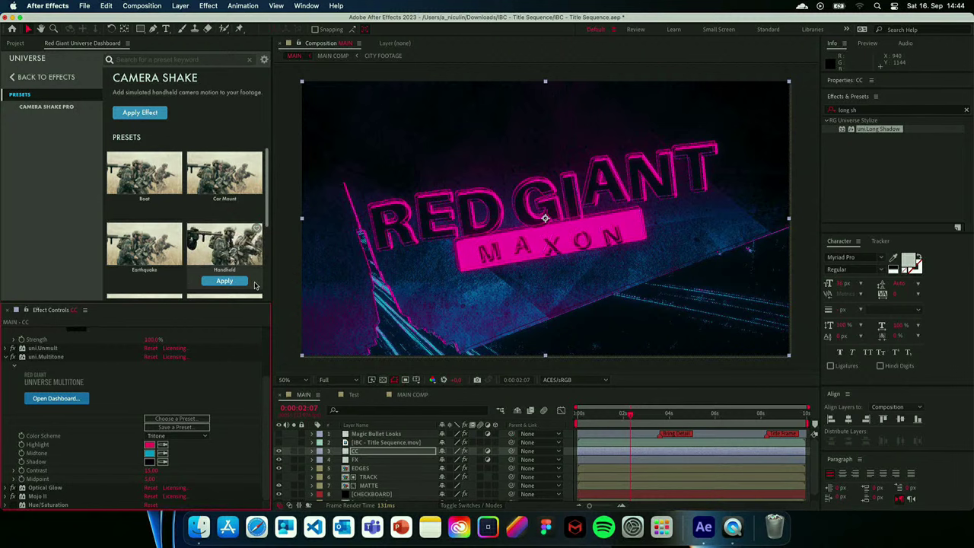
{"action": "left_click", "coordinate": [12, 506]}
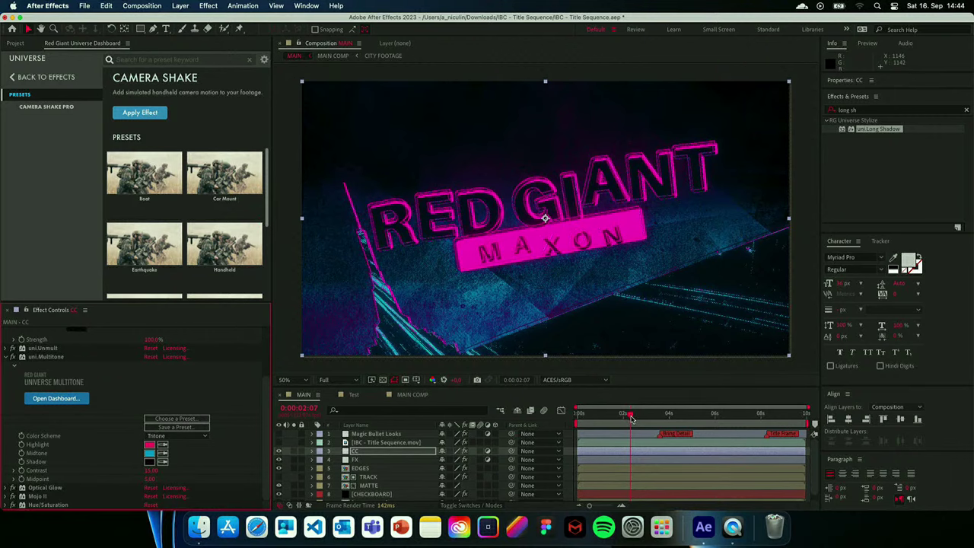
At the IBC title frame, 0:00:07:02, open the uni.Multitone Highlight color for editing.
{"action": "left_click_drag", "start_coordinate": [630, 417], "coordinate": [741, 419]}
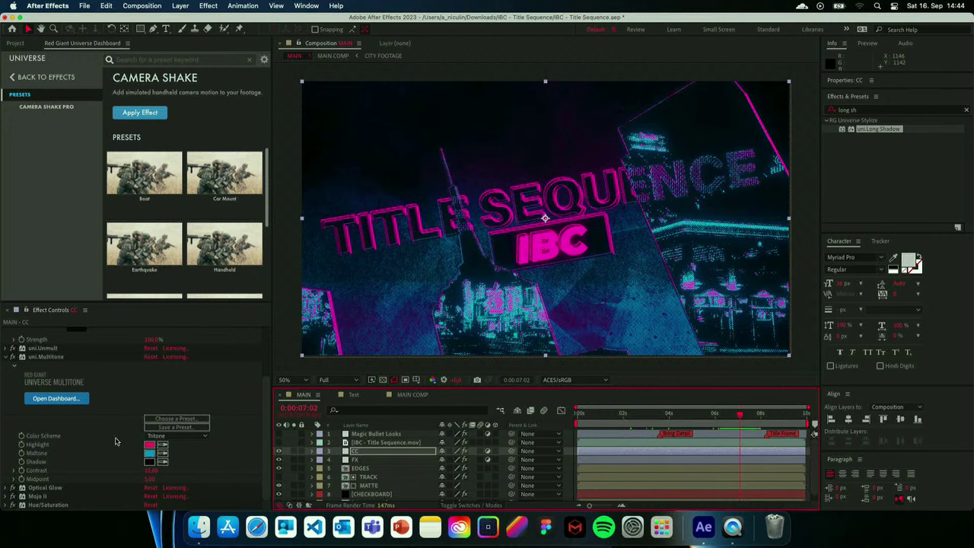
{"action": "left_click", "coordinate": [149, 446]}
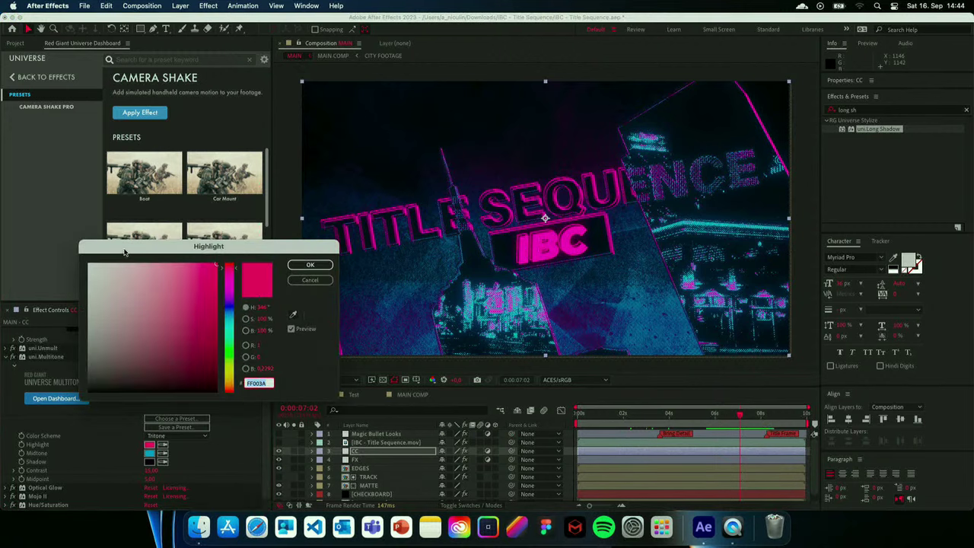
Recolor the CC layer's Multitone effect with highlight FFFFFF and midtone orange FF7600.
{"action": "type", "text": "FFFFFF"}
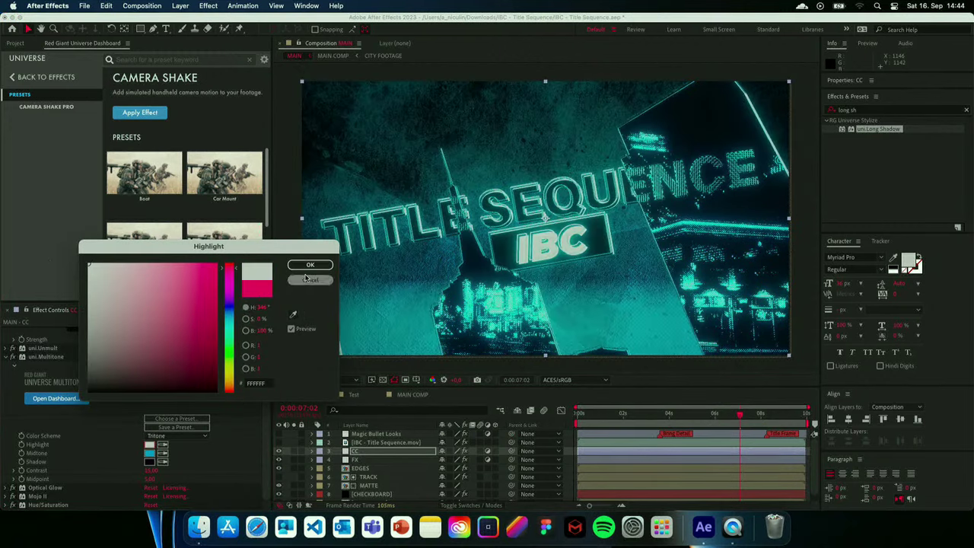
{"action": "left_click", "coordinate": [309, 266]}
{"action": "left_click", "coordinate": [149, 455]}
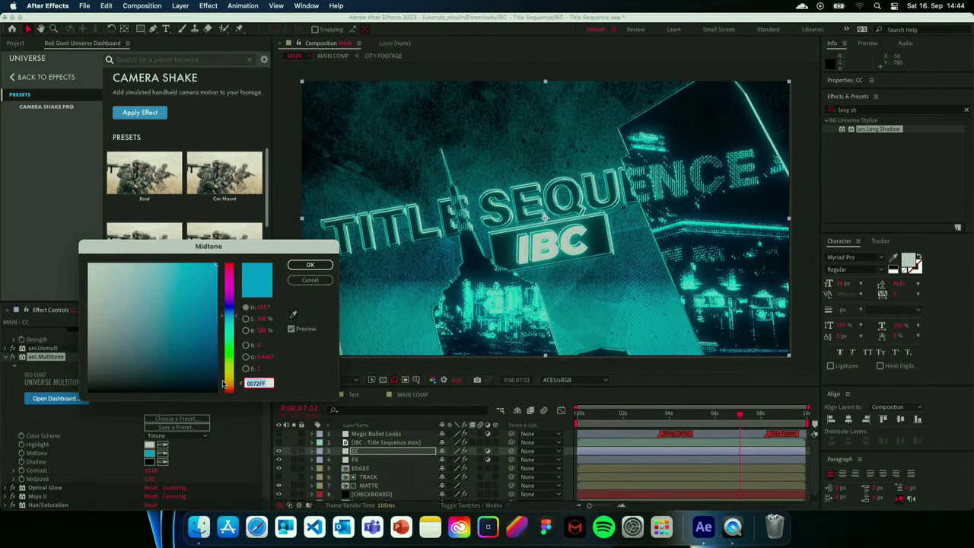
{"action": "left_click_drag", "start_coordinate": [231, 320], "coordinate": [230, 385]}
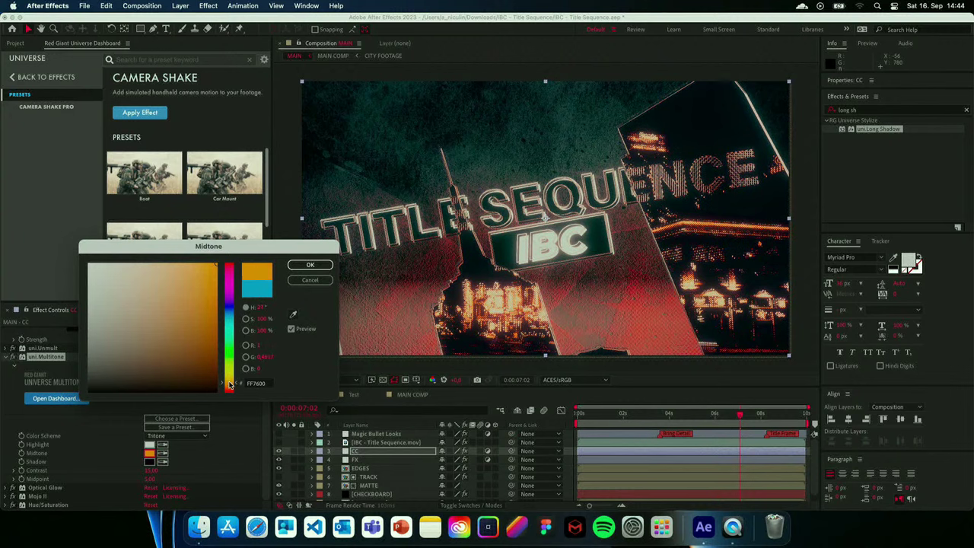
{"action": "left_click", "coordinate": [307, 265]}
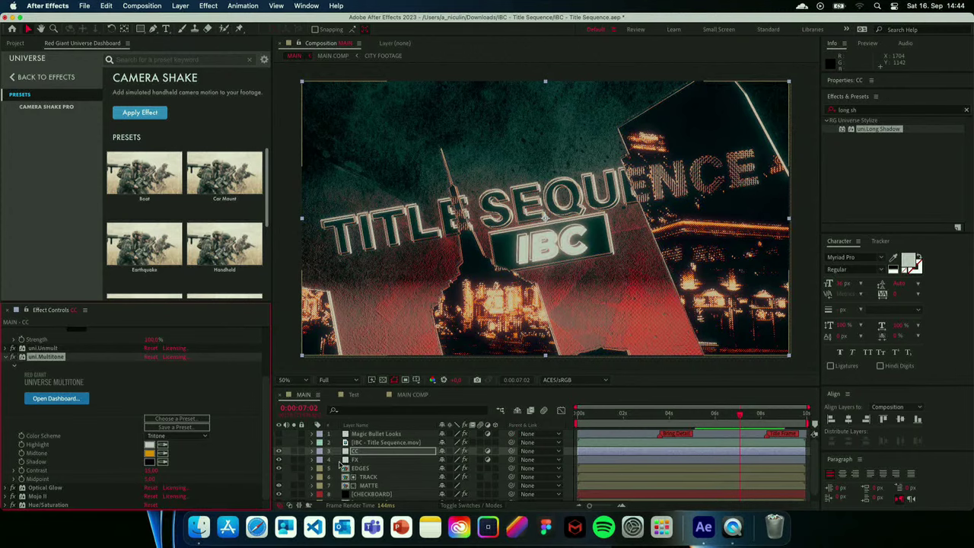
Expand the FX and CC layers, and switch to QuickTime Player to replay the title sequence versions from an earlier point.
{"action": "left_click", "coordinate": [312, 460]}
{"action": "left_click", "coordinate": [313, 451]}
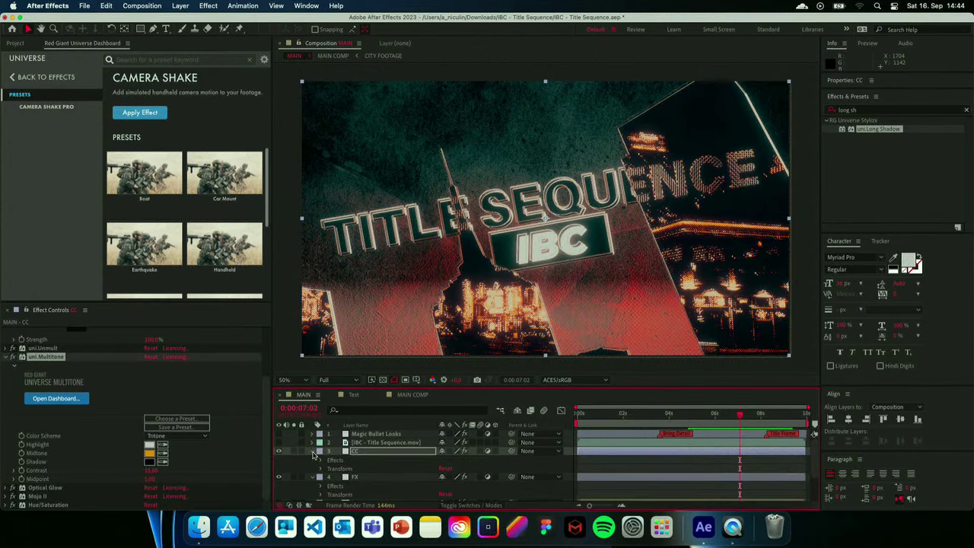
{"action": "left_click", "coordinate": [732, 527]}
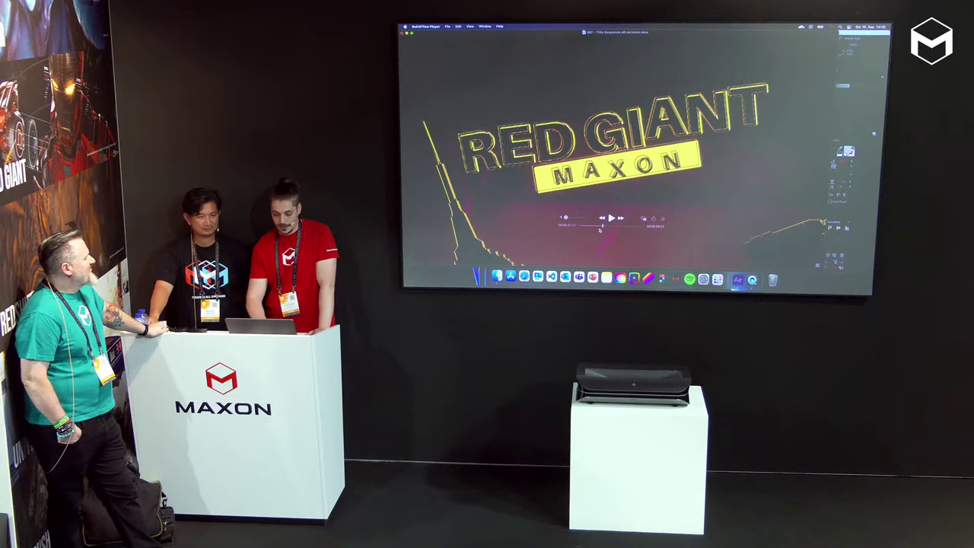
{"action": "left_click_drag", "start_coordinate": [601, 228], "coordinate": [580, 226]}
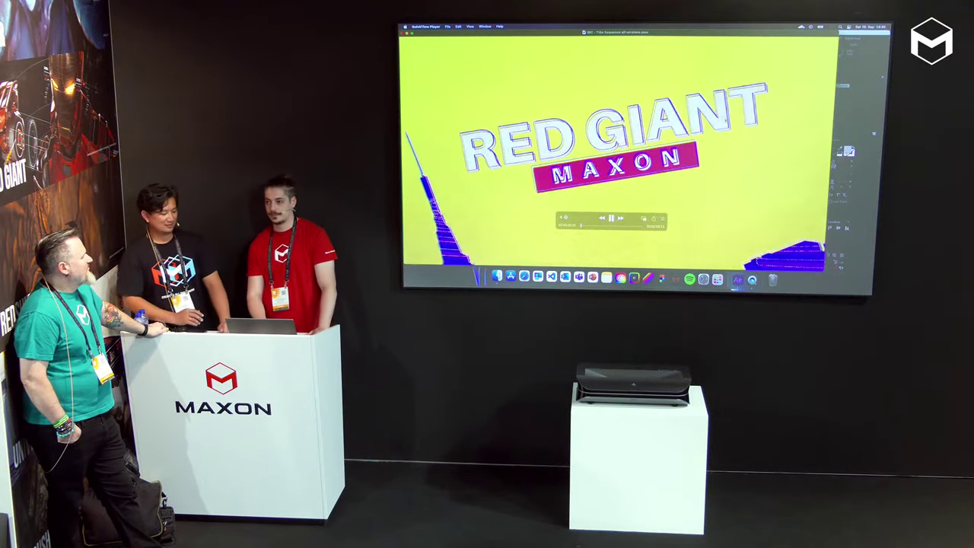
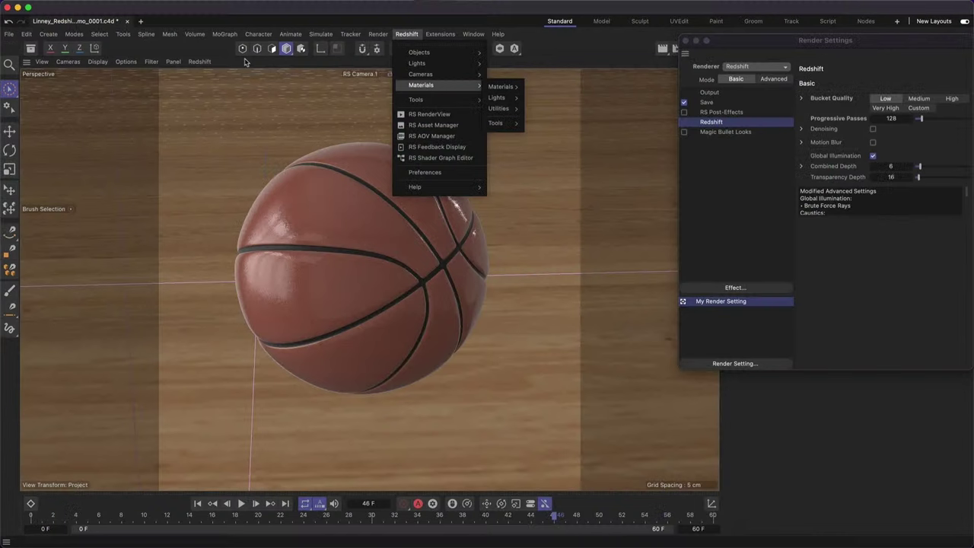
{"action": "key", "text": "Escape"}
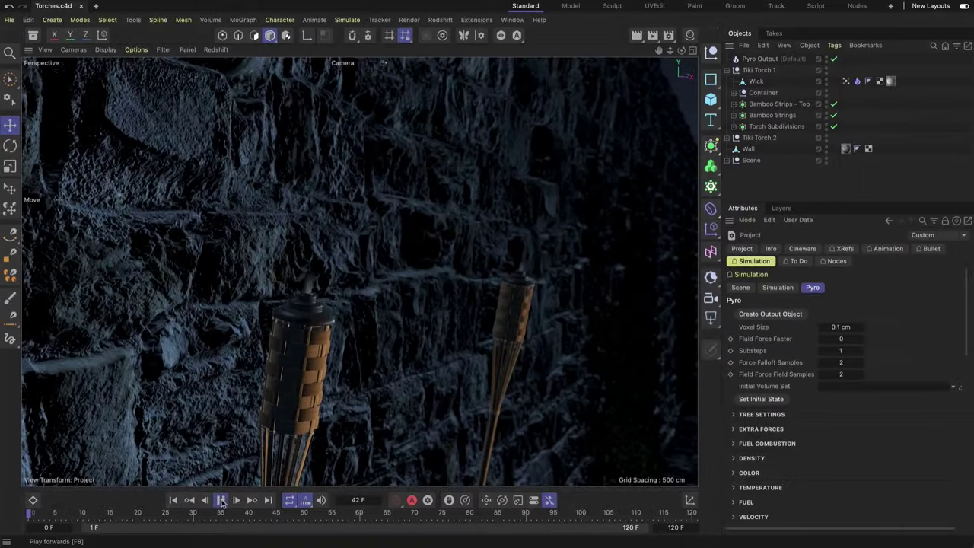
Stop the tiki torch fire simulation, return to the start of the timeline and replay it.
{"action": "left_click", "coordinate": [221, 501]}
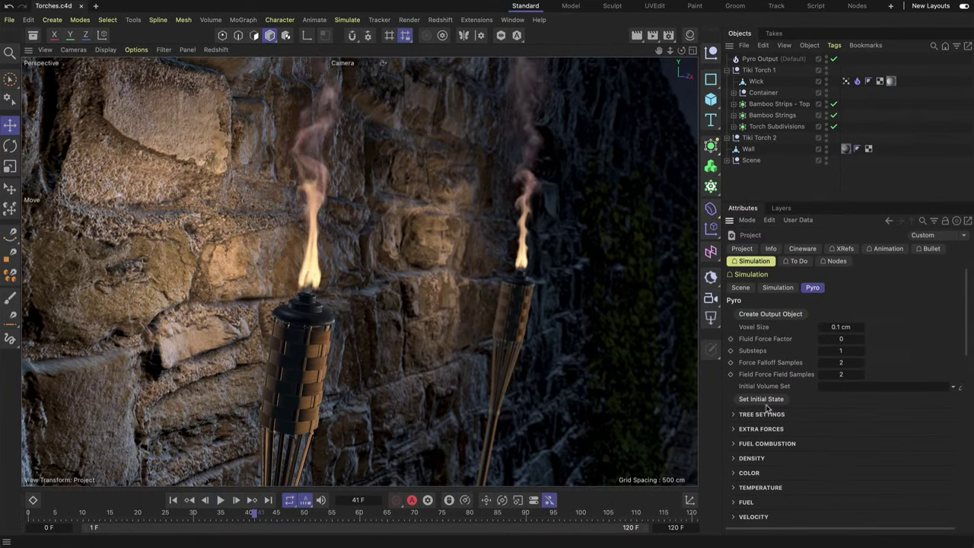
{"action": "left_click", "coordinate": [174, 500]}
{"action": "left_click", "coordinate": [220, 500]}
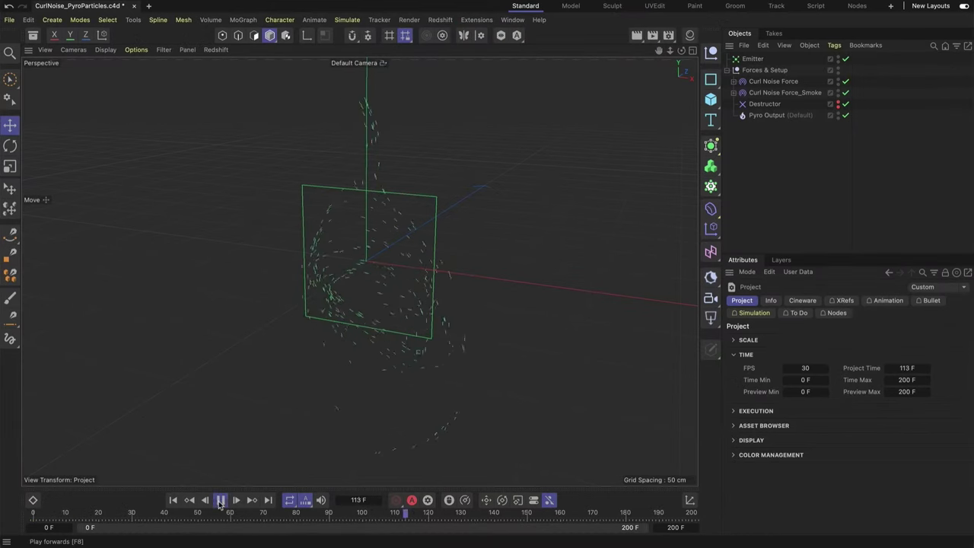
Add a Pyro Emitter simulation tag to the particle Emitter and play the simulation.
{"action": "right_click", "coordinate": [737, 60]}
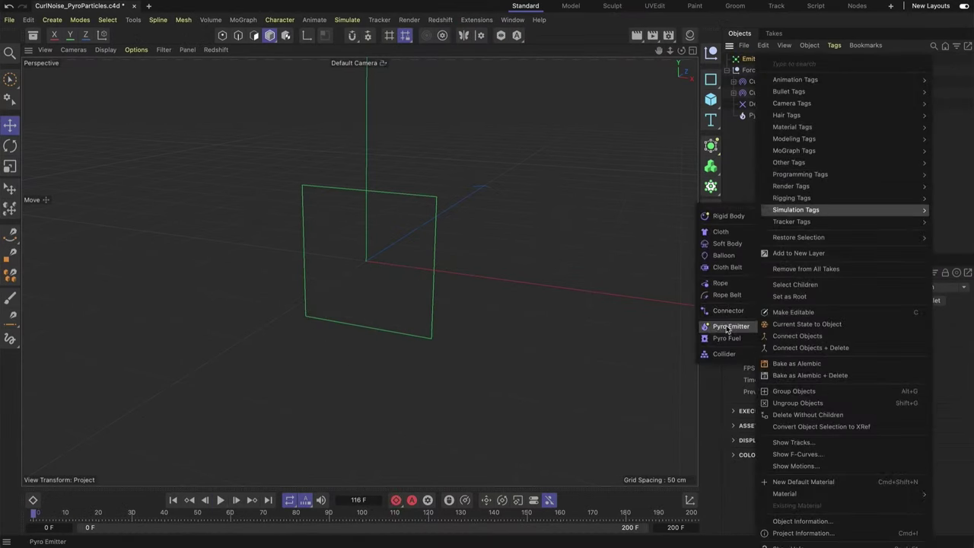
{"action": "left_click", "coordinate": [746, 329]}
{"action": "left_click", "coordinate": [514, 458]}
{"action": "left_click", "coordinate": [220, 500]}
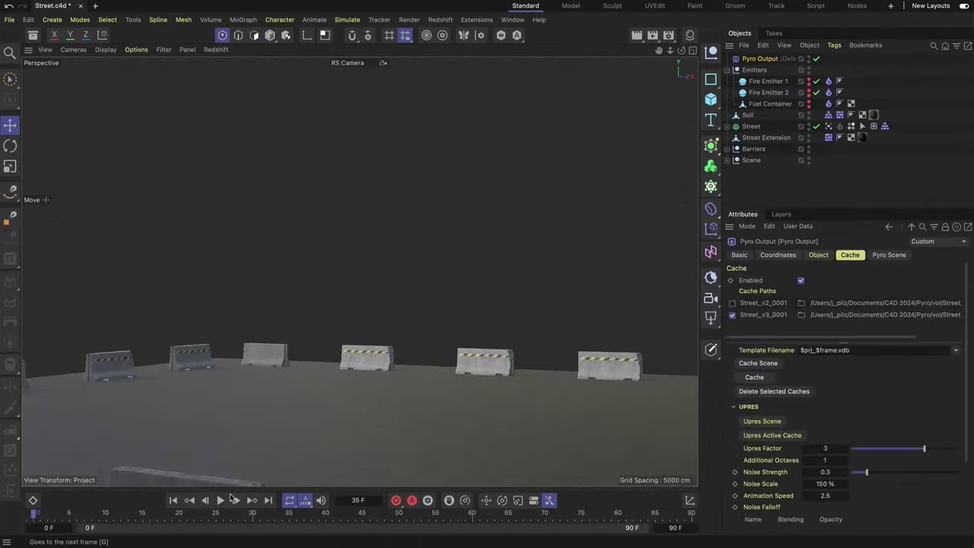
Preview the cached street explosion and upres the Pyro Output's active cache, storing the files at the project location.
{"action": "left_click", "coordinate": [221, 501]}
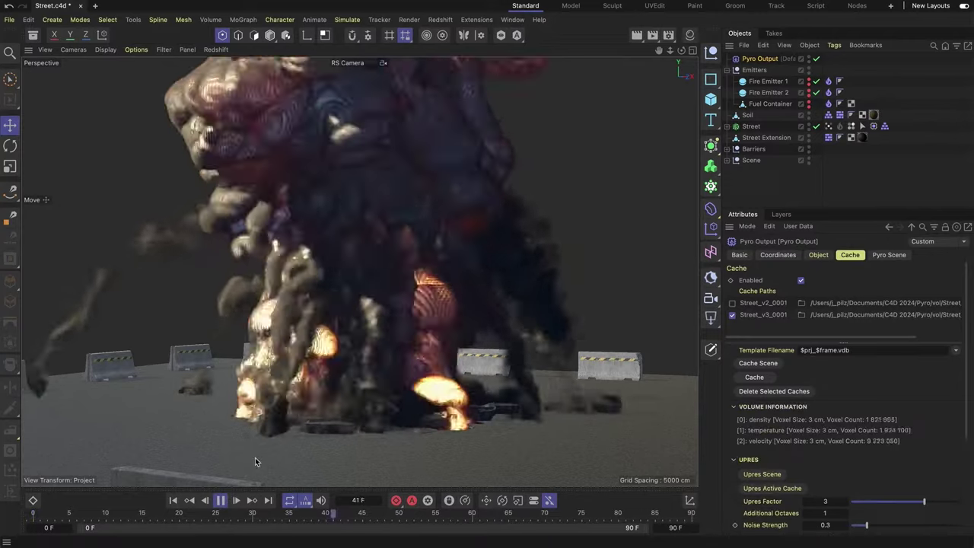
{"action": "key", "text": "F8"}
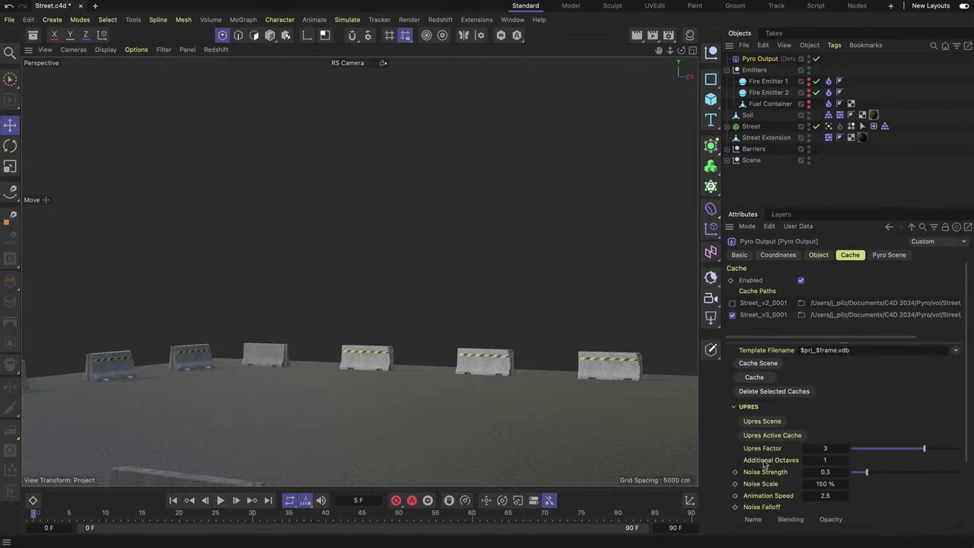
{"action": "left_click", "coordinate": [770, 437]}
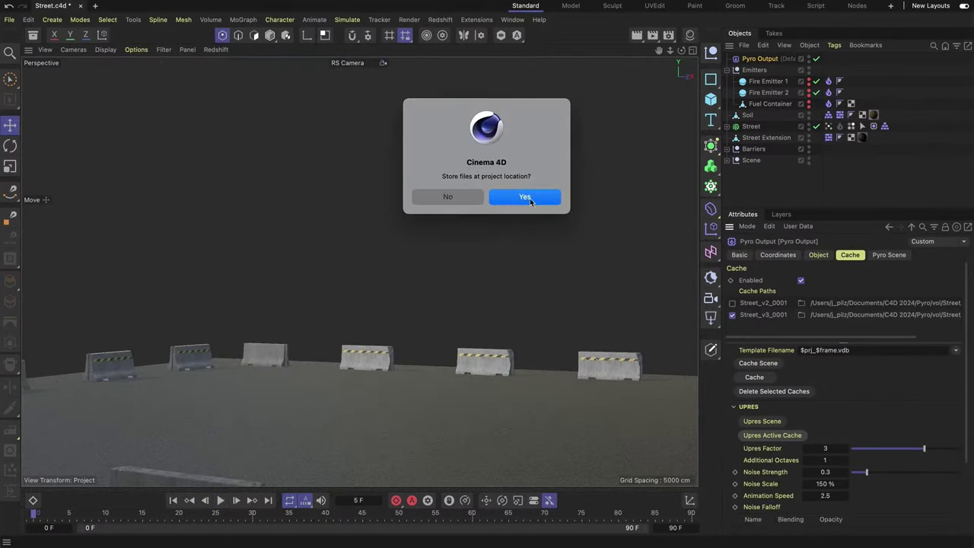
{"action": "left_click", "coordinate": [531, 201]}
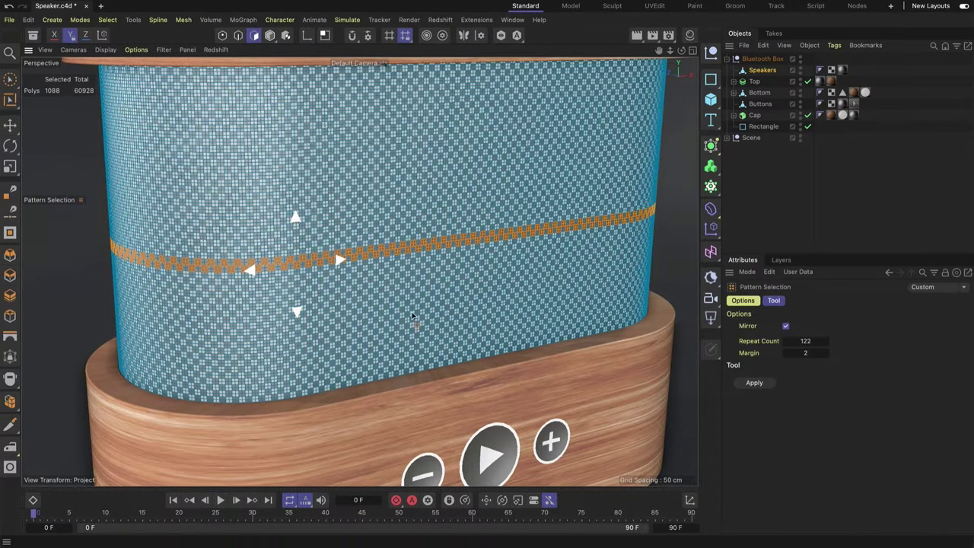
Apply the mirrored pattern selection to the Speakers mesh with a repeat count of 122 and a margin of 2.
{"action": "left_click", "coordinate": [755, 384]}
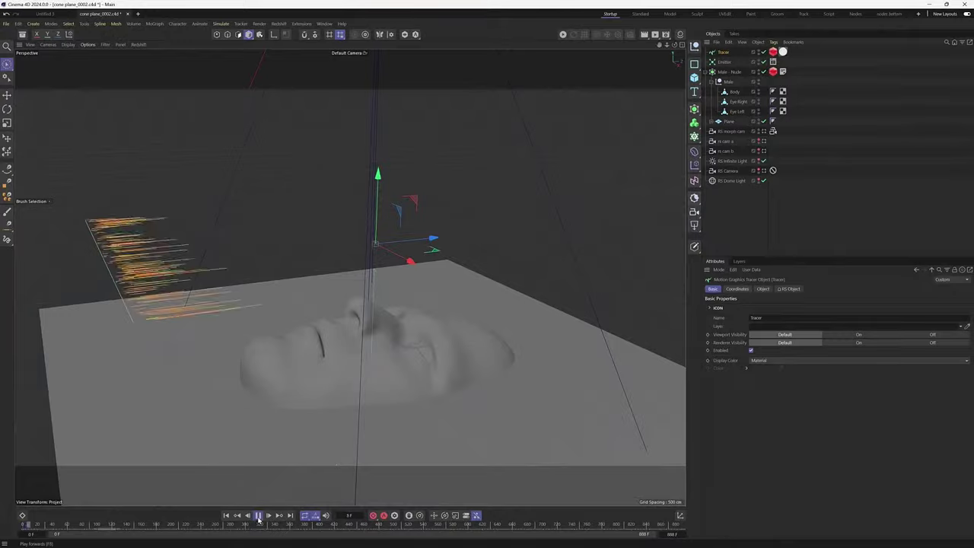
Add a Projection deformer as a child of the Tracer.
{"action": "left_click", "coordinate": [695, 152]}
{"action": "left_click", "coordinate": [723, 181]}
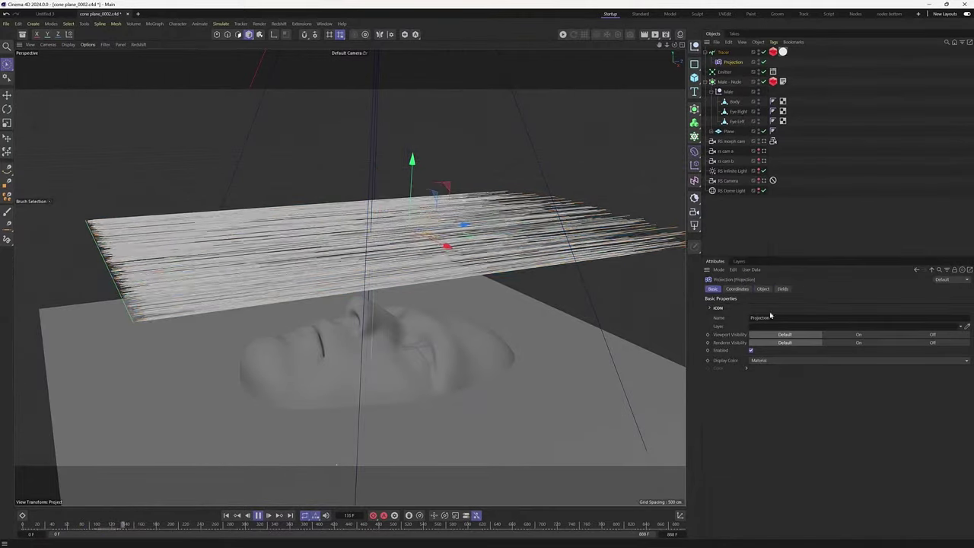
{"action": "left_click", "coordinate": [877, 322]}
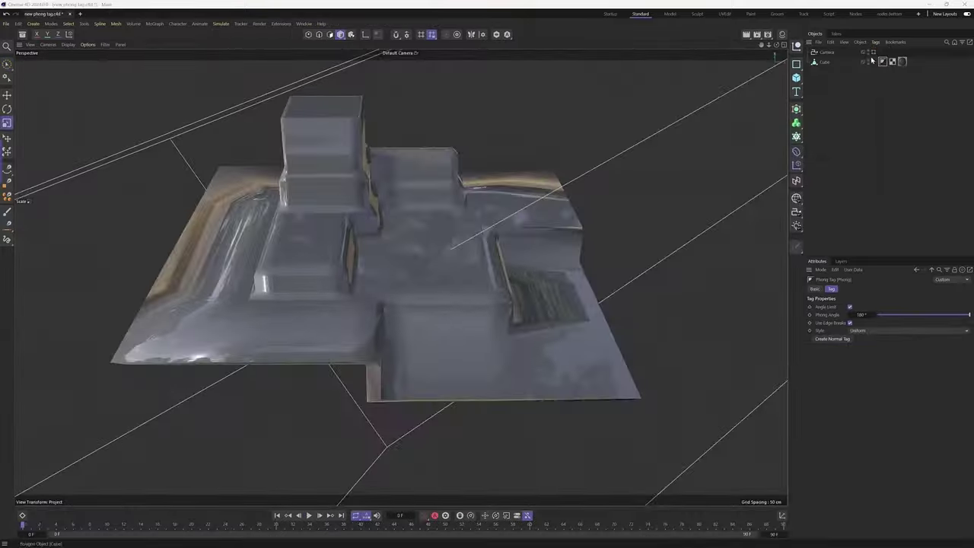
Look through the scene camera and try the Cube's Phong tag styles, including Angle and Area Weighted and Square Area Weighted.
{"action": "left_click", "coordinate": [873, 51]}
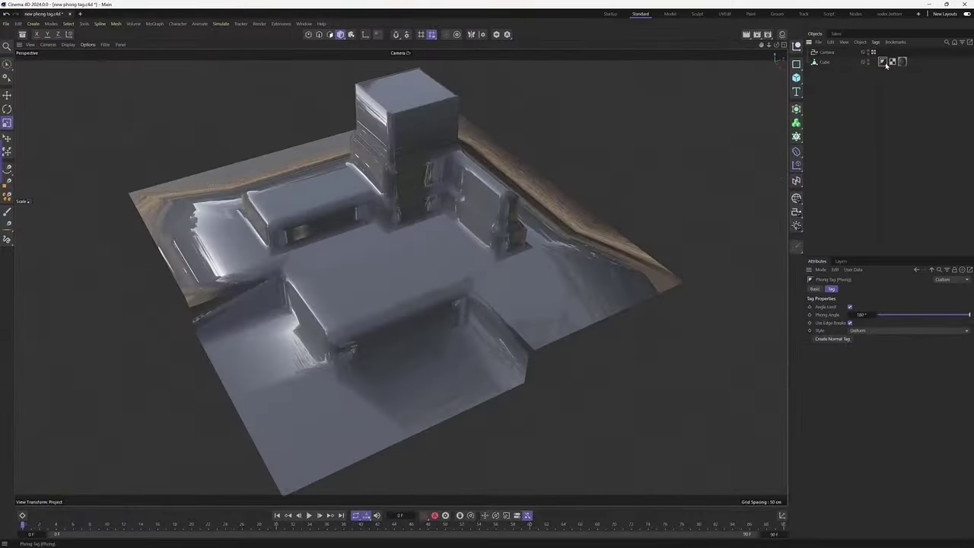
{"action": "left_click", "coordinate": [877, 331]}
{"action": "left_click", "coordinate": [877, 339]}
{"action": "left_click", "coordinate": [877, 330]}
{"action": "left_click", "coordinate": [877, 340]}
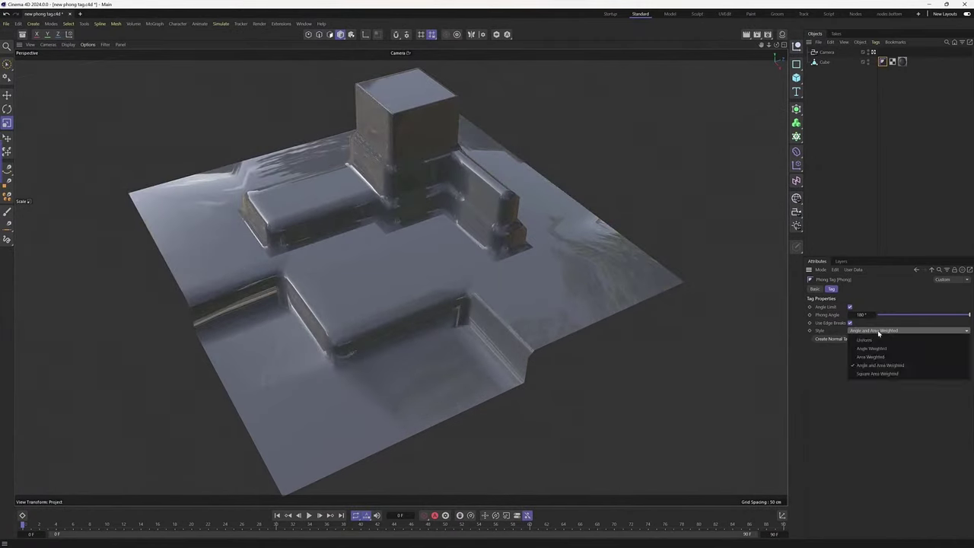
{"action": "left_click", "coordinate": [877, 339]}
{"action": "left_click", "coordinate": [879, 374]}
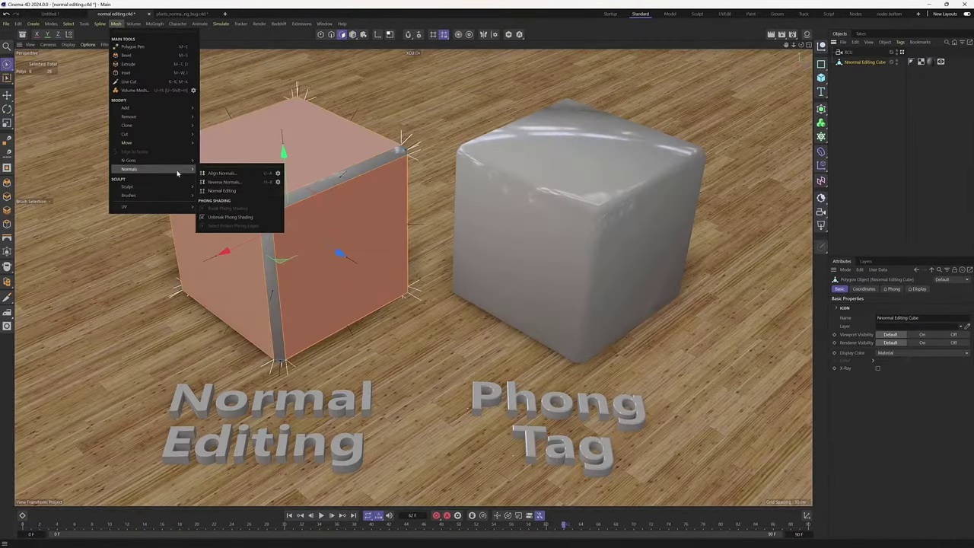
Use Normal Editing on the selected faces of the beveled cube and play the animation.
{"action": "left_click", "coordinate": [221, 190]}
{"action": "left_click_drag", "start_coordinate": [273, 213], "coordinate": [501, 251]}
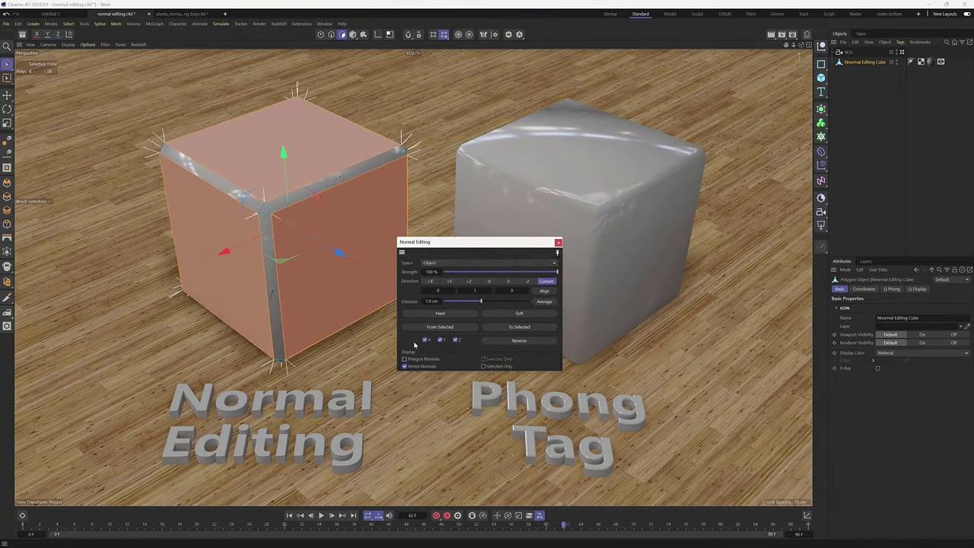
{"action": "left_click", "coordinate": [558, 242]}
{"action": "left_click", "coordinate": [954, 113]}
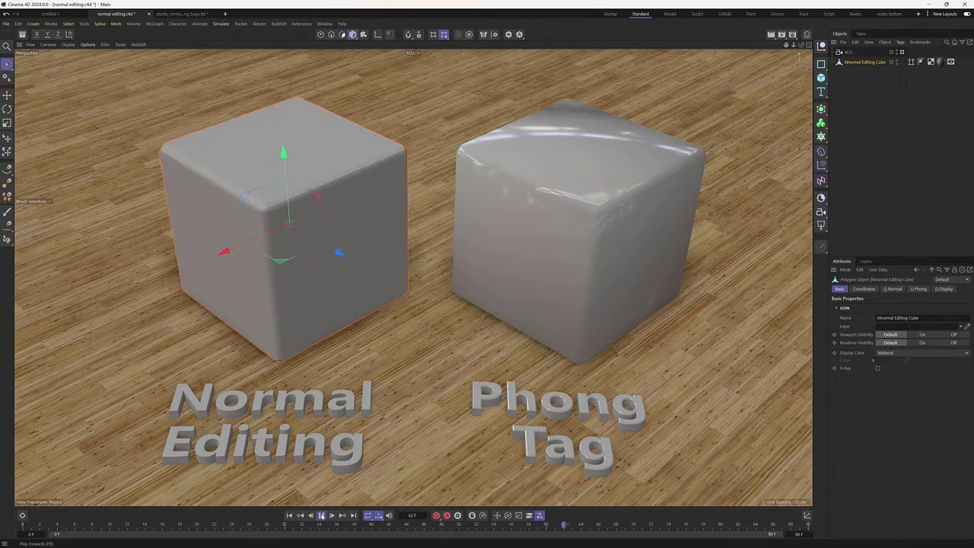
{"action": "key", "text": "F8"}
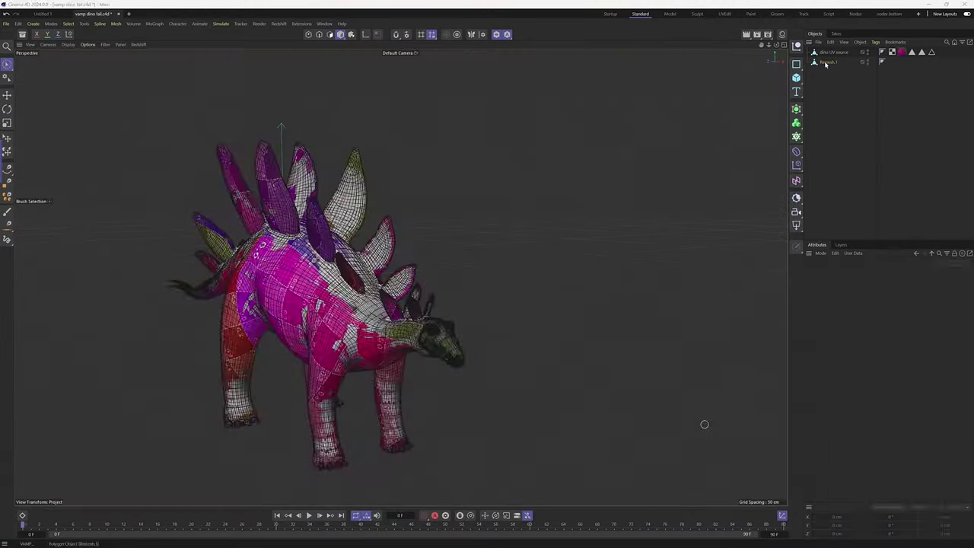
Transfer material tags and UVs from dino UV source to Remesh.1 with VAMP, using the Nearest Polygon (With Data Breaks) evaluation method.
{"action": "left_click", "coordinate": [835, 52], "text": "ctrl"}
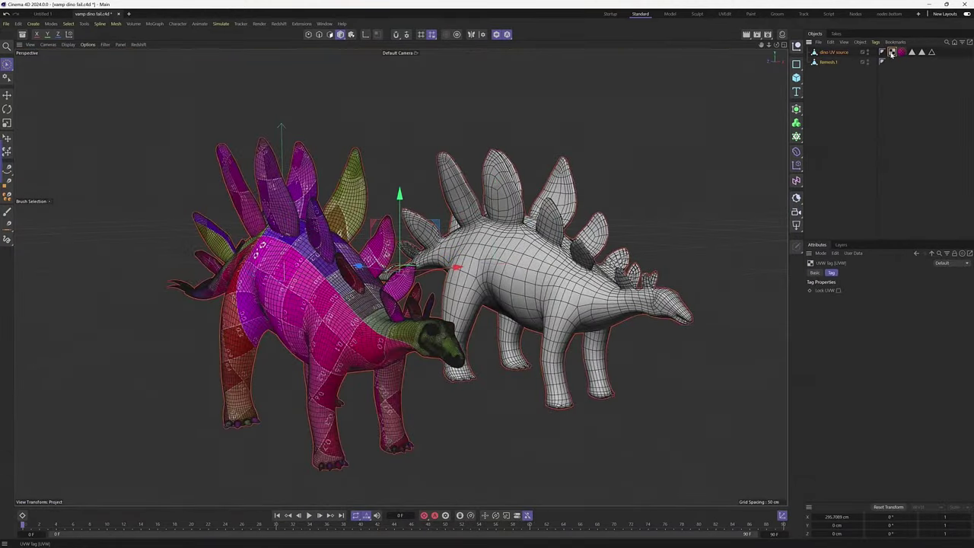
{"action": "key", "text": "shift+c"}
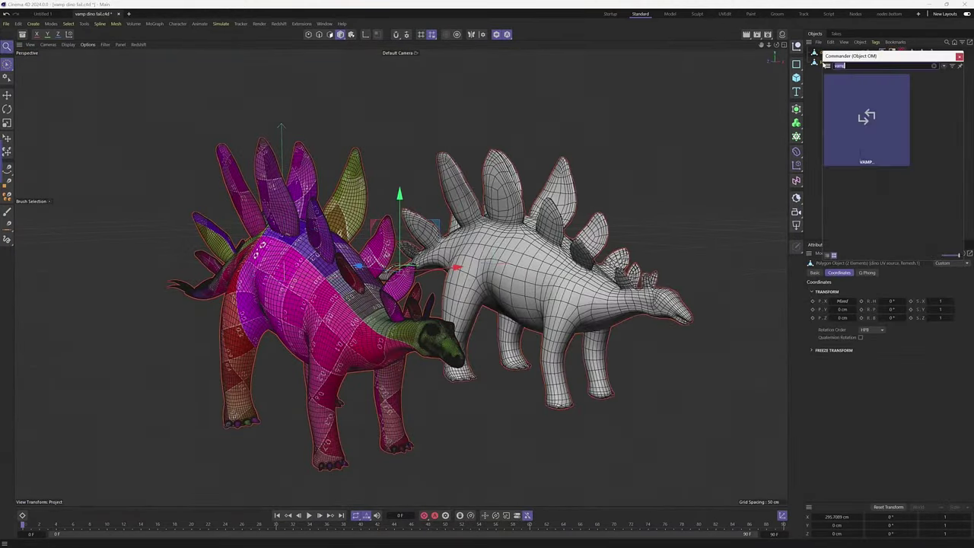
{"action": "key", "text": "Return"}
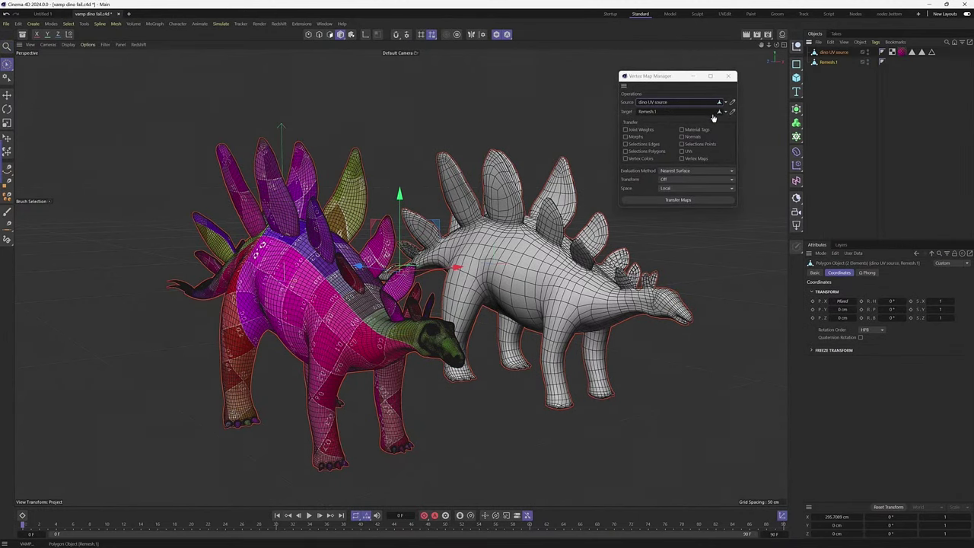
{"action": "left_click", "coordinate": [678, 200]}
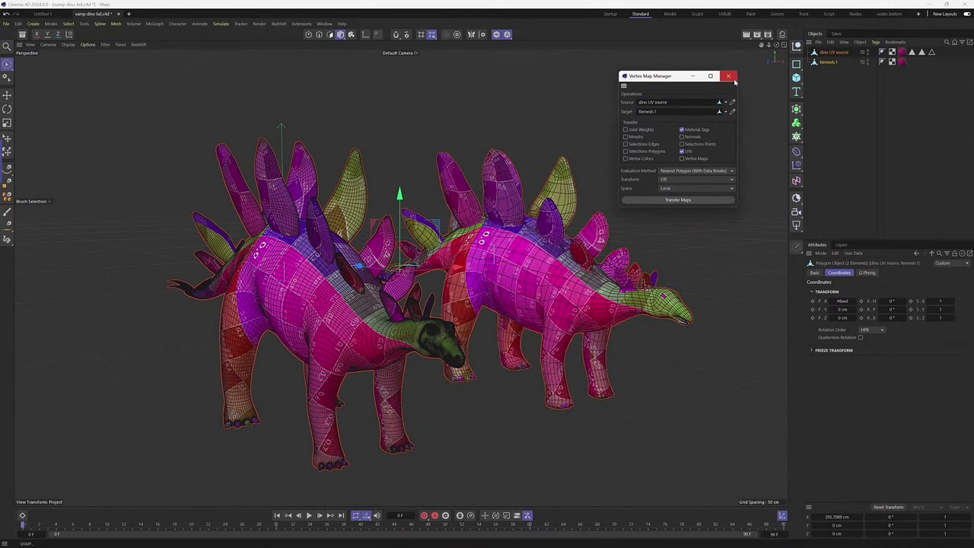
{"action": "left_click", "coordinate": [729, 76]}
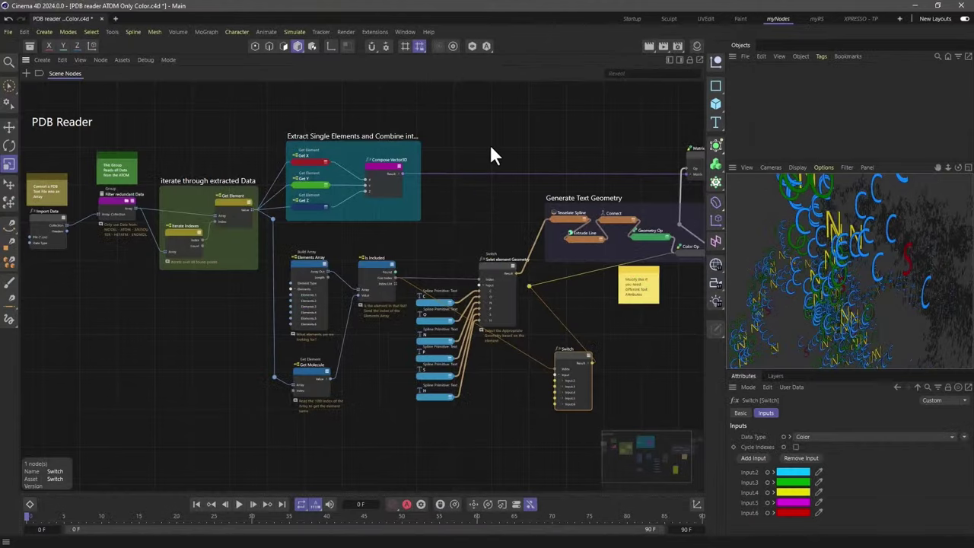
Group the element-reading nodes in a scaffold named "Read Molecule Type from ATOM" and move the color Switch node into it.
{"action": "scroll", "coordinate": [84, 255], "scroll_direction": "up", "scroll_amount": 5}
{"action": "middle_click_drag", "start_coordinate": [215, 315], "coordinate": [191, 363]}
{"action": "middle_click_drag", "start_coordinate": [515, 452], "coordinate": [295, 349]}
{"action": "left_click_drag", "start_coordinate": [157, 156], "coordinate": [532, 476]}
{"action": "right_click", "coordinate": [483, 202]}
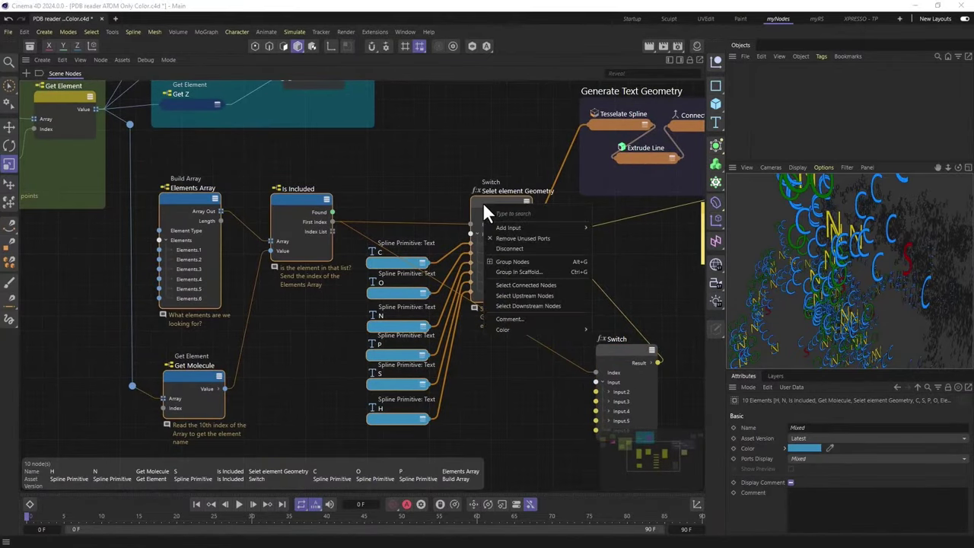
{"action": "left_click", "coordinate": [498, 265]}
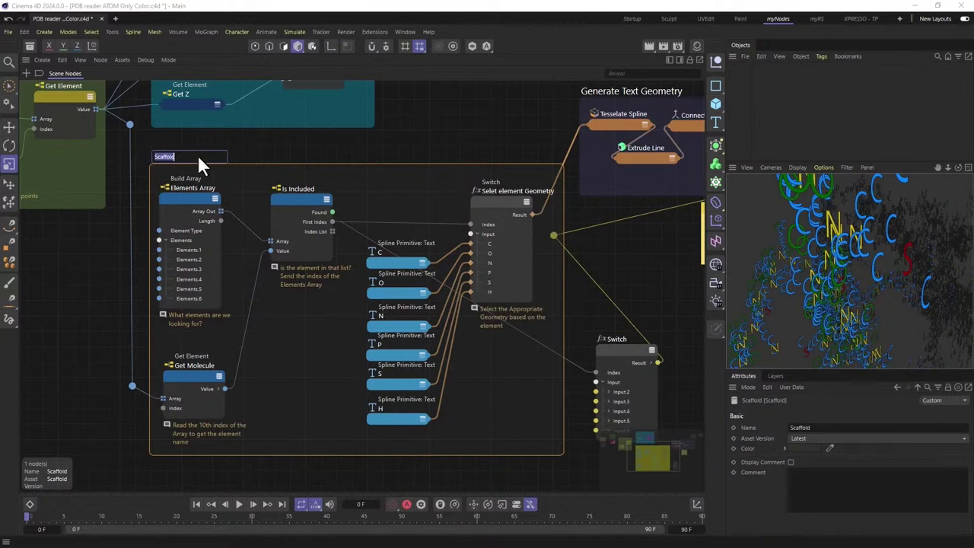
{"action": "type", "text": "Read Molecule Type from ATOM"}
{"action": "key", "text": "Return"}
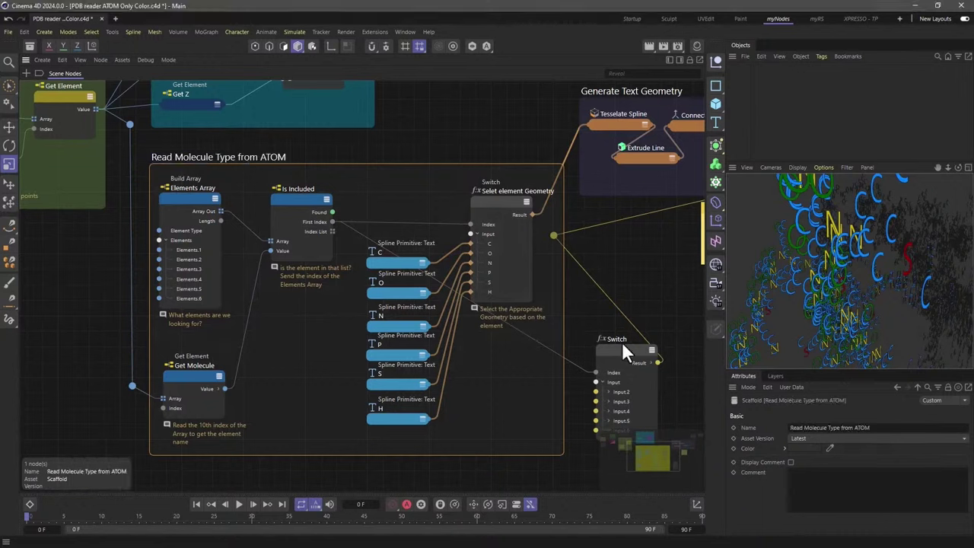
{"action": "left_click_drag", "start_coordinate": [623, 346], "coordinate": [502, 352]}
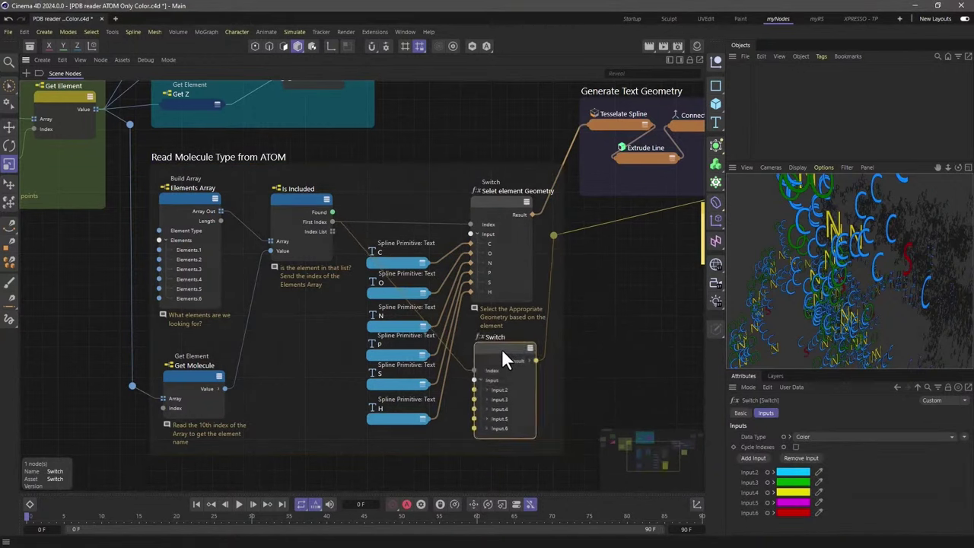
Add a note reading "This is a Note", set its font size to Large, place it above the scaffold's nodes and change its color.
{"action": "left_click", "coordinate": [586, 351]}
{"action": "type", "text": "This is a Note"}
{"action": "left_click", "coordinate": [826, 507]}
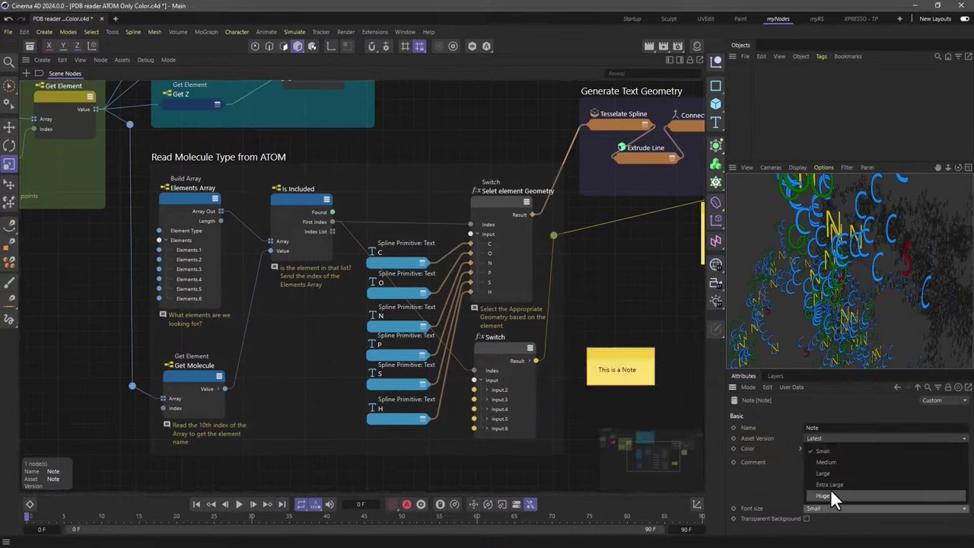
{"action": "left_click", "coordinate": [828, 473]}
{"action": "left_click_drag", "start_coordinate": [619, 356], "coordinate": [421, 138]}
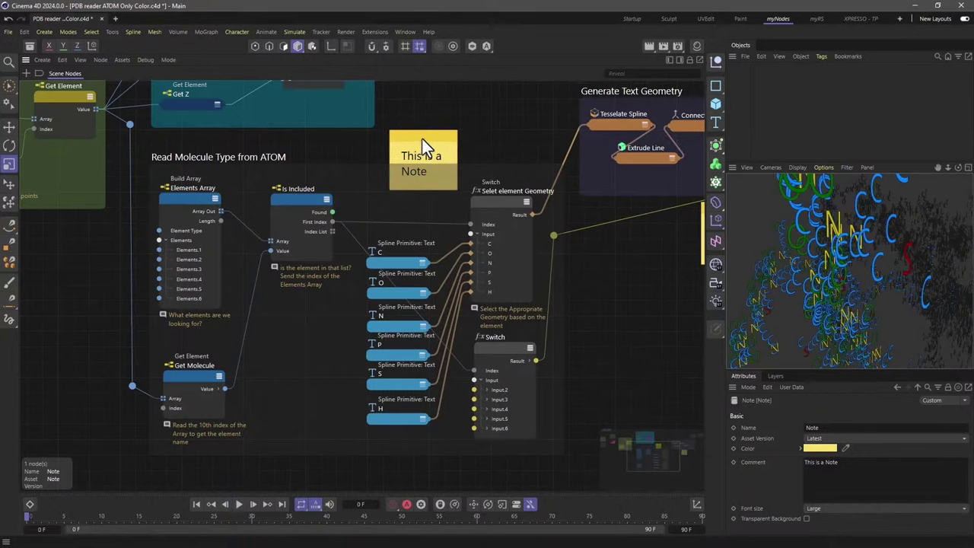
{"action": "left_click", "coordinate": [802, 448]}
{"action": "left_click", "coordinate": [892, 475]}
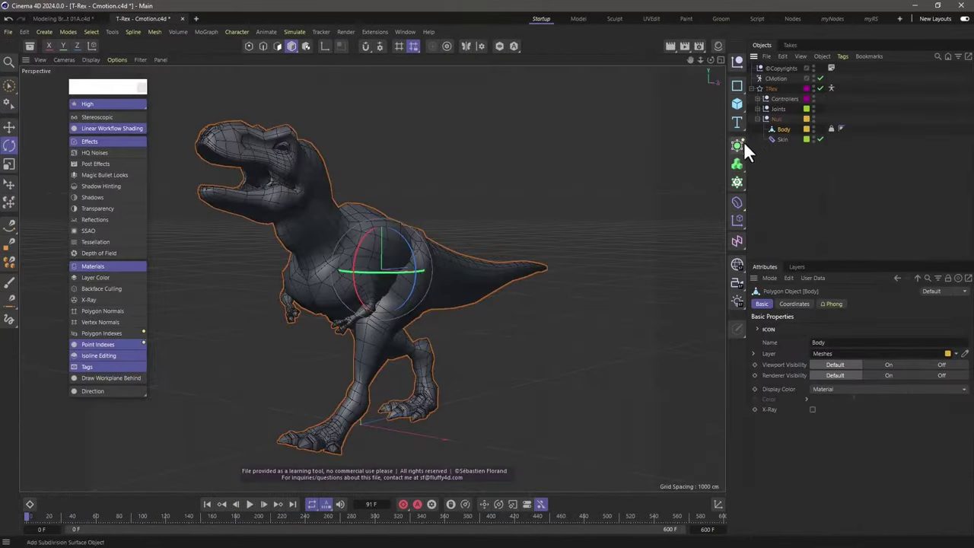
Inspect the point indexes on the T-Rex Body mesh and turn on Polygon Indexes in polygon mode.
{"action": "key", "text": "Return"}
{"action": "right_click_drag", "start_coordinate": [323, 228], "coordinate": [701, 234], "text": "alt"}
{"action": "left_click_drag", "start_coordinate": [700, 236], "coordinate": [335, 332], "text": "alt"}
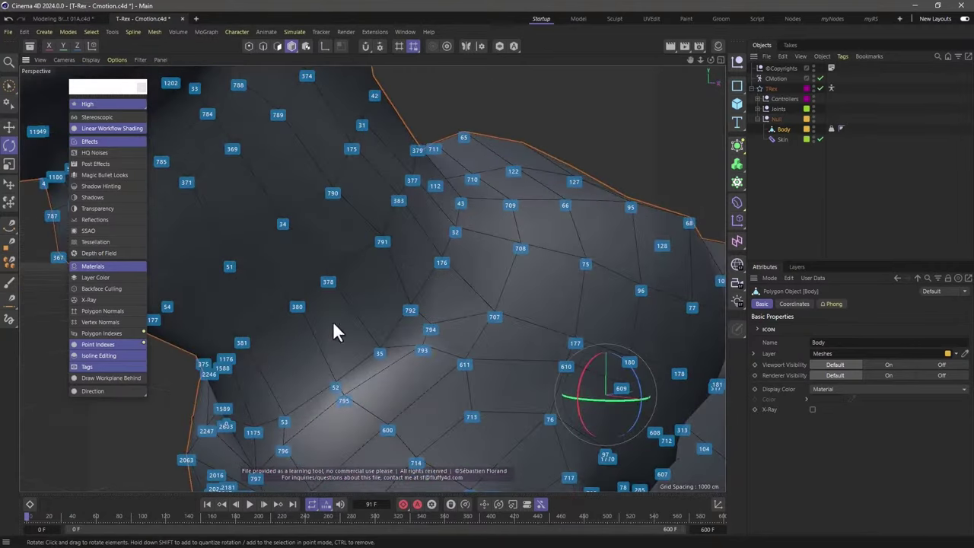
{"action": "left_click", "coordinate": [109, 333]}
{"action": "left_click", "coordinate": [278, 46]}
{"action": "key", "text": "9"}
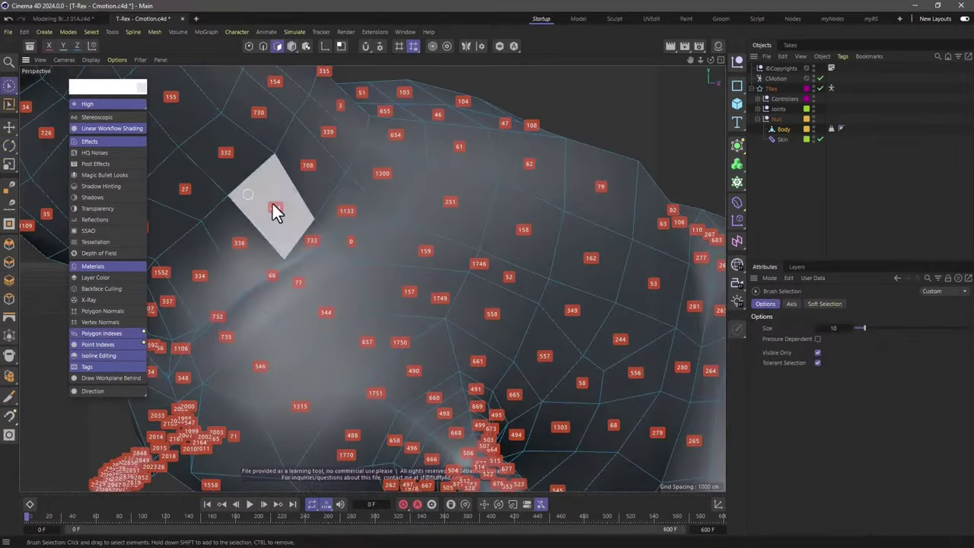
{"action": "left_click_drag", "start_coordinate": [408, 254], "coordinate": [482, 269], "text": "alt"}
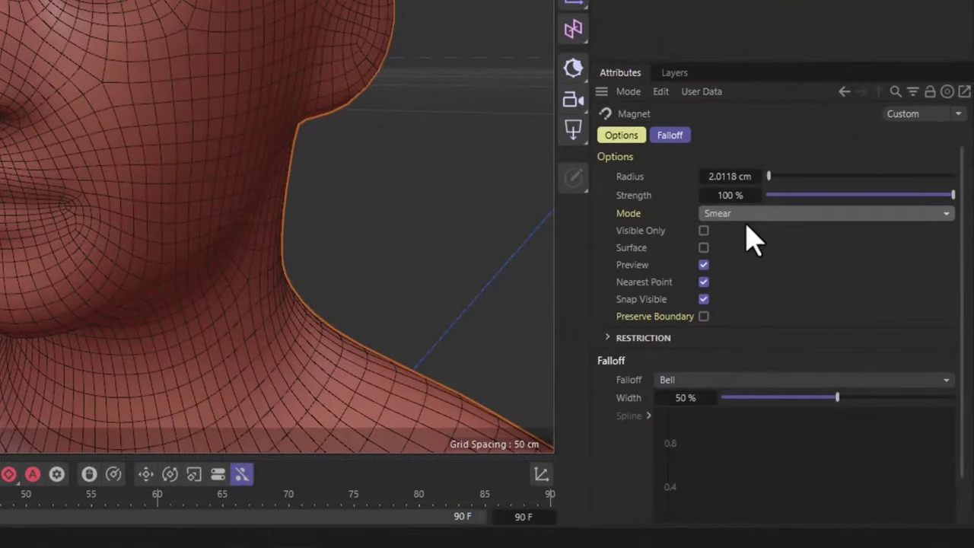
Set the Magnet tool's mode to Surface Smear and smear the corner of the head's mouth outward and slightly upward.
{"action": "left_click", "coordinate": [744, 214]}
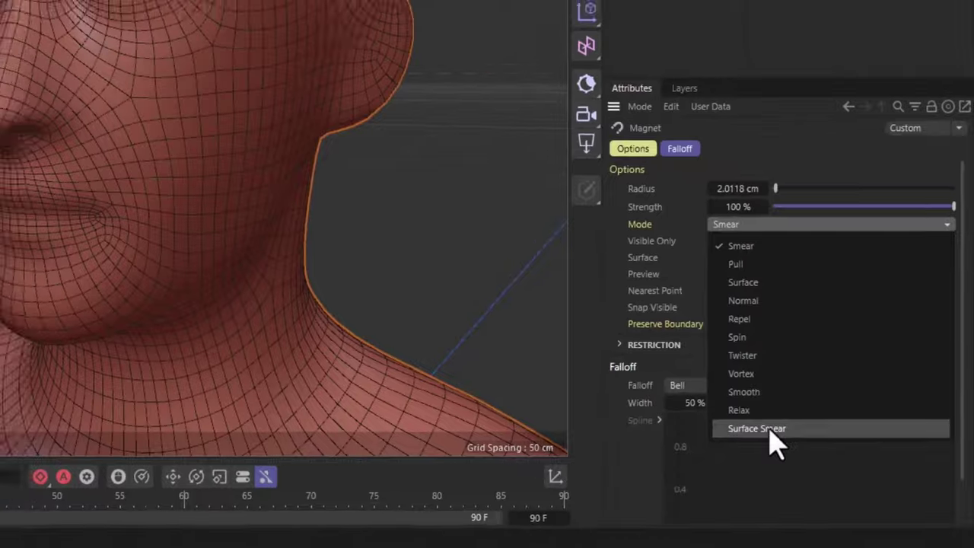
{"action": "left_click", "coordinate": [712, 427]}
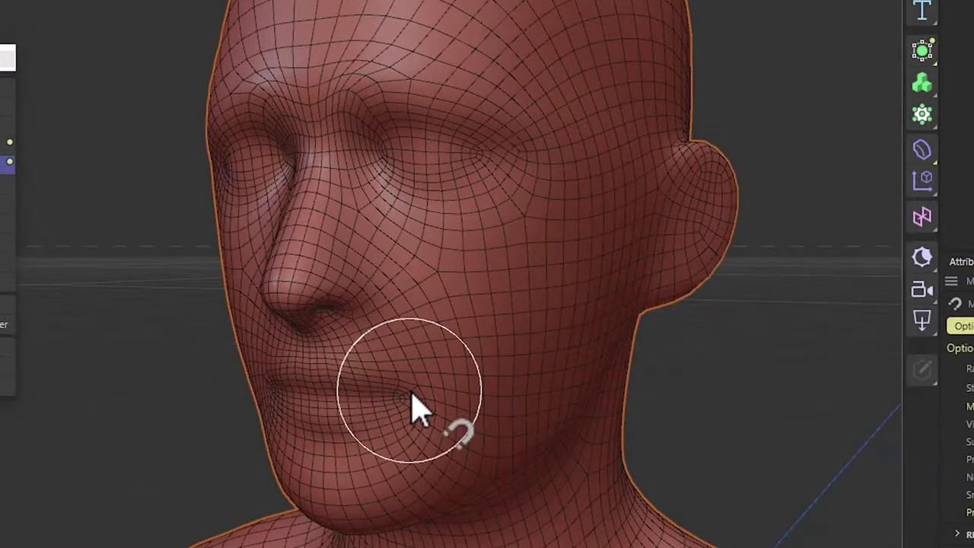
{"action": "left_click_drag", "start_coordinate": [411, 394], "coordinate": [435, 382]}
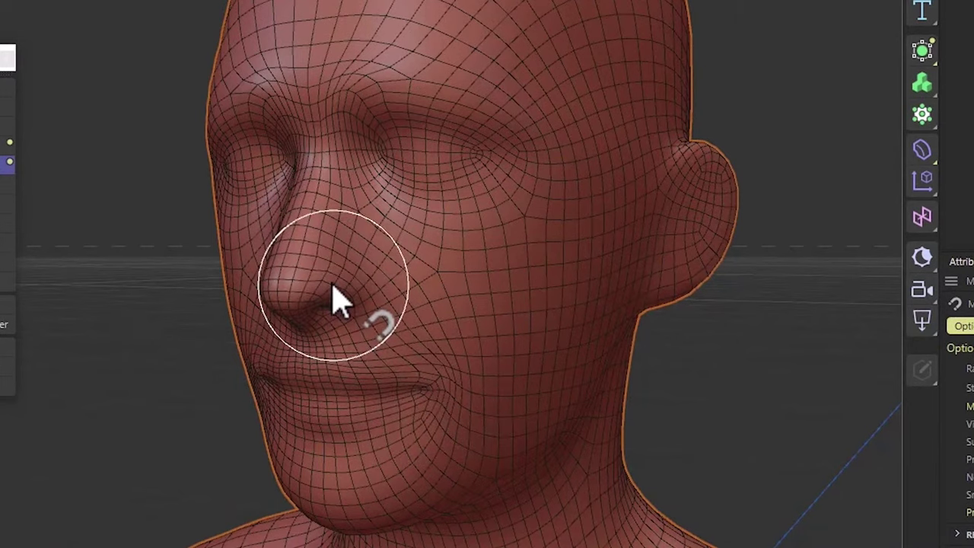
Play the basketball animation and look through the Redshift render settings and commands.
{"action": "left_click", "coordinate": [240, 503]}
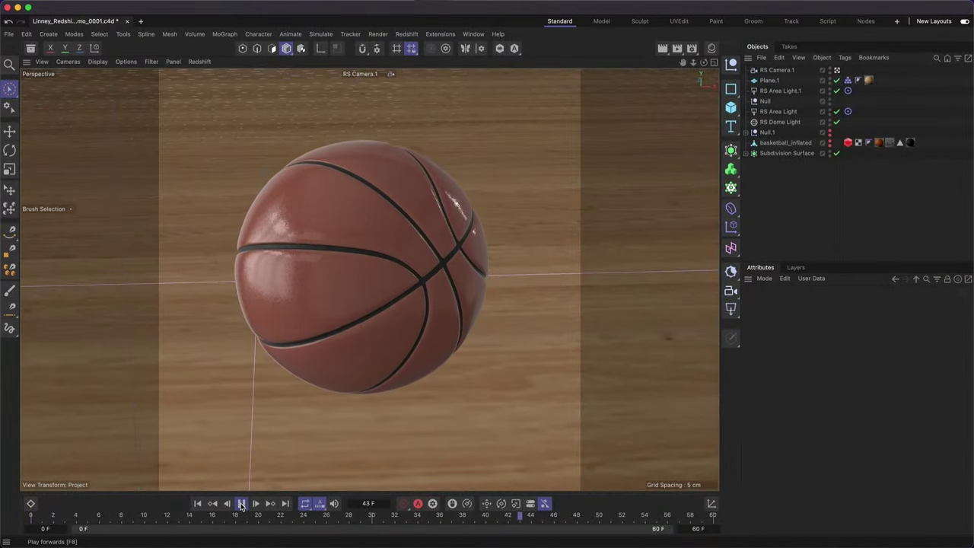
{"action": "left_click", "coordinate": [694, 49]}
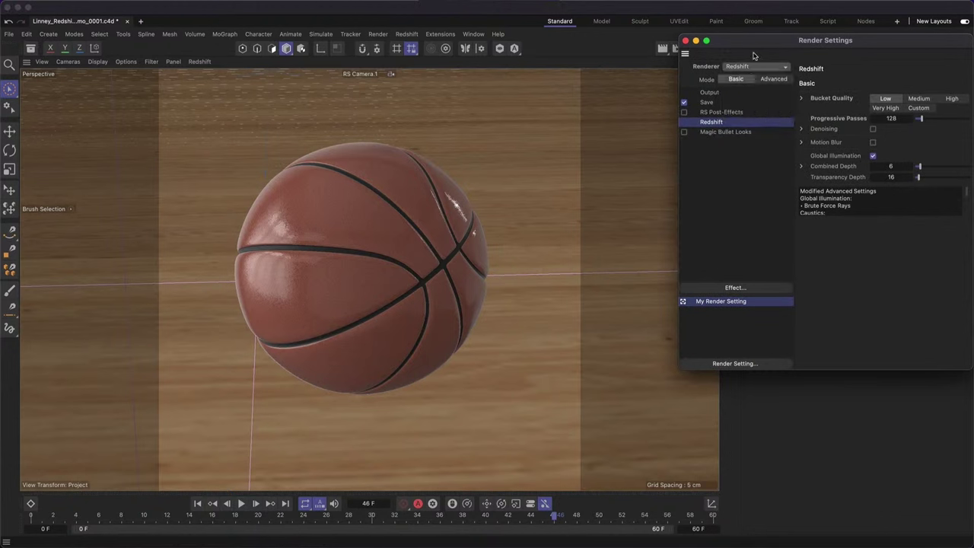
{"action": "left_click", "coordinate": [408, 35]}
{"action": "mouse_move", "coordinate": [418, 64]}
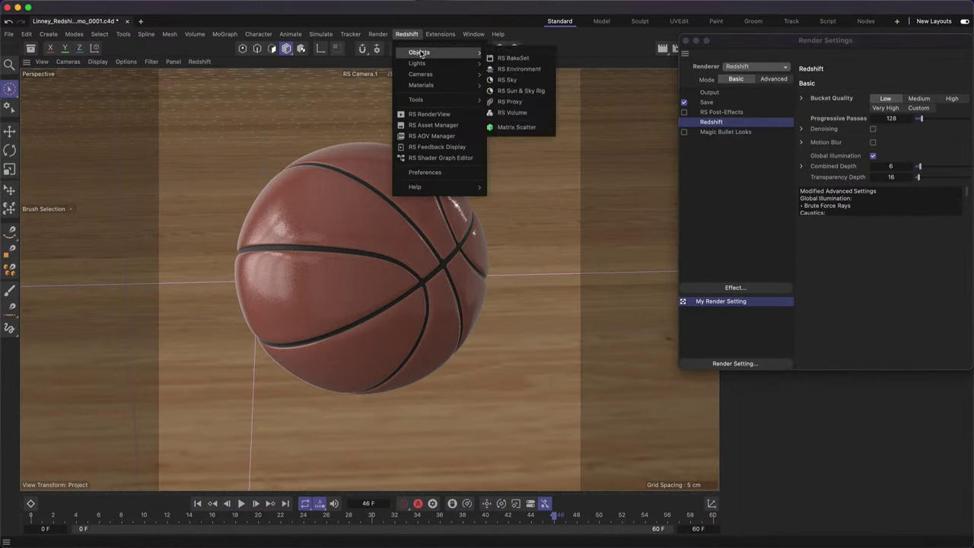
{"action": "mouse_move", "coordinate": [400, 86]}
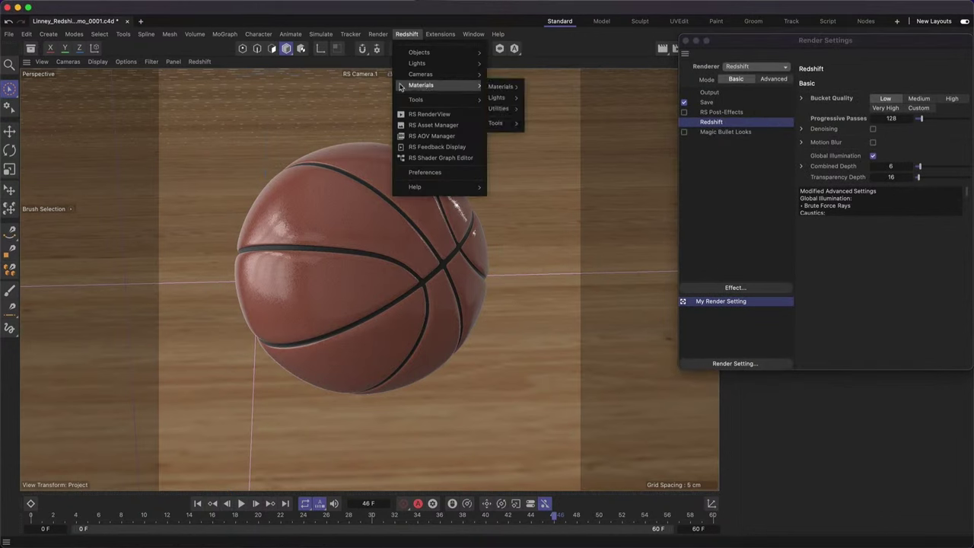
Start Redshift rendering of the basketball scene in the perspective viewport.
{"action": "left_click", "coordinate": [206, 63]}
{"action": "left_click", "coordinate": [200, 61]}
{"action": "left_click", "coordinate": [221, 79]}
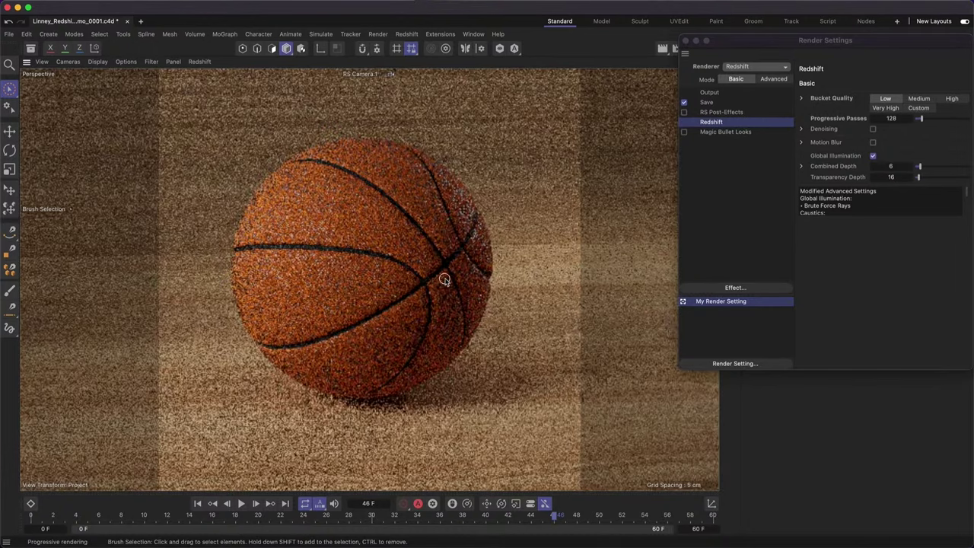
{"action": "scroll", "coordinate": [446, 280], "scroll_direction": "up", "scroll_amount": 3}
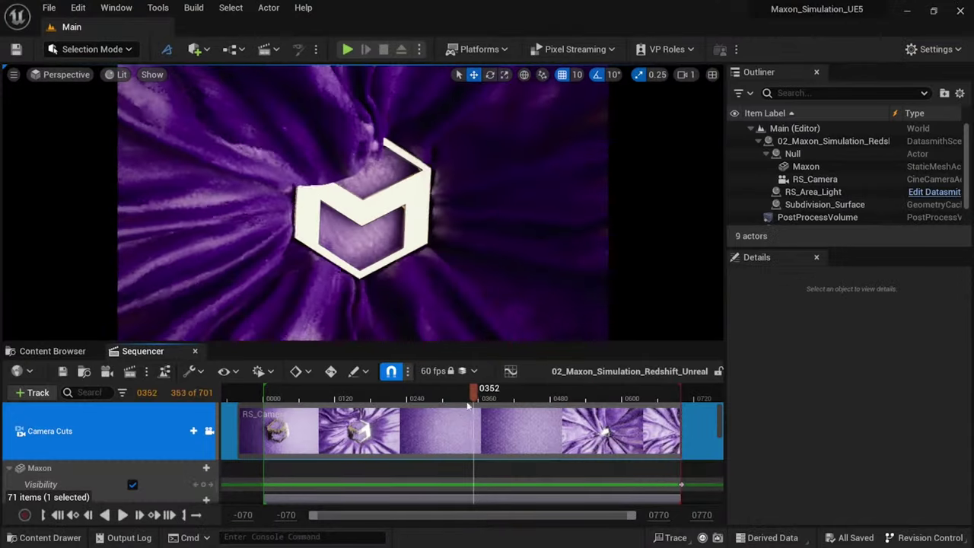
In Unreal Engine, scrub through the Maxon simulation sequence and compare viewport view modes, including Unlit and Detail Lighting.
{"action": "left_click_drag", "start_coordinate": [468, 407], "coordinate": [558, 406]}
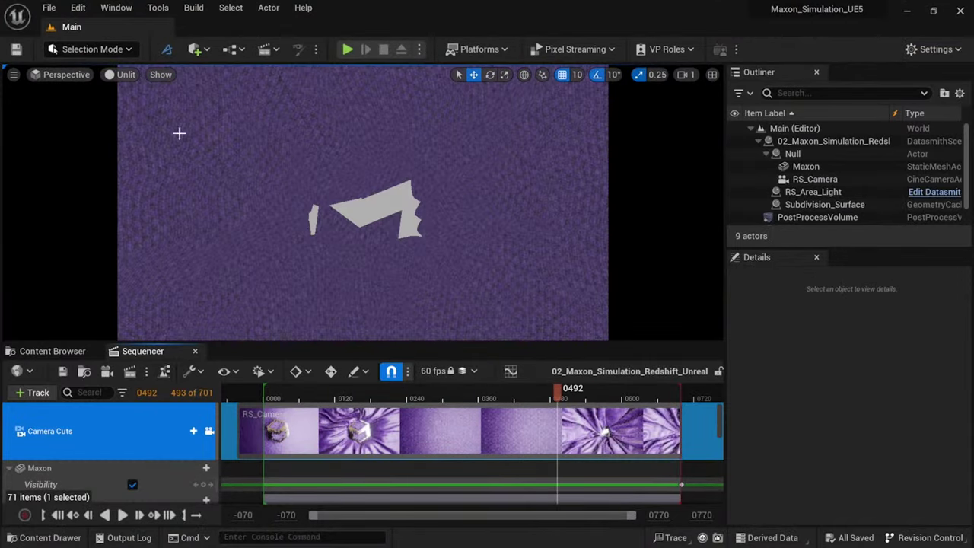
{"action": "mouse_move", "coordinate": [460, 392]}
{"action": "left_mouse_down"}
{"action": "mouse_move", "coordinate": [275, 392]}
{"action": "mouse_move", "coordinate": [472, 392]}
{"action": "left_mouse_up"}
{"action": "mouse_move", "coordinate": [582, 389]}
{"action": "left_mouse_down"}
{"action": "mouse_move", "coordinate": [300, 401]}
{"action": "mouse_move", "coordinate": [587, 402]}
{"action": "left_mouse_up"}
{"action": "key", "text": "alt+5"}
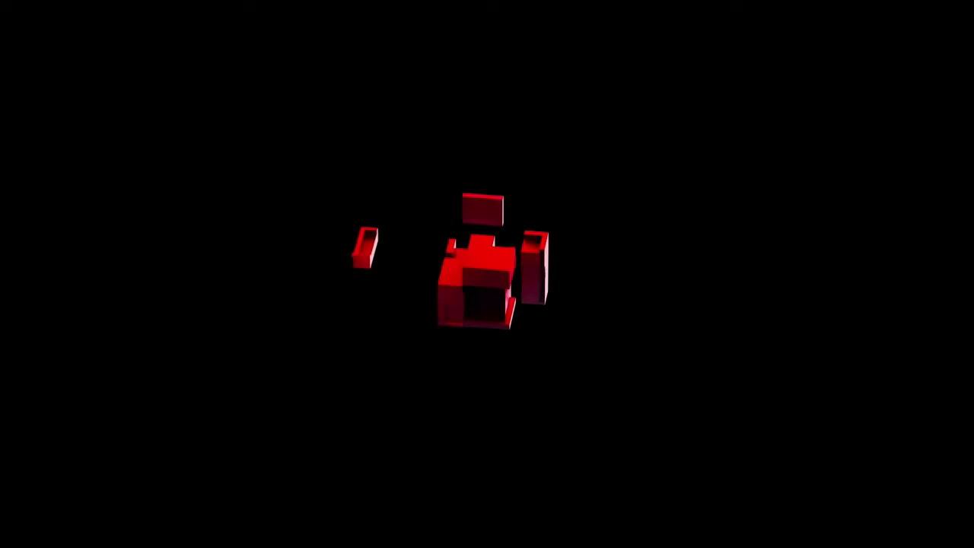
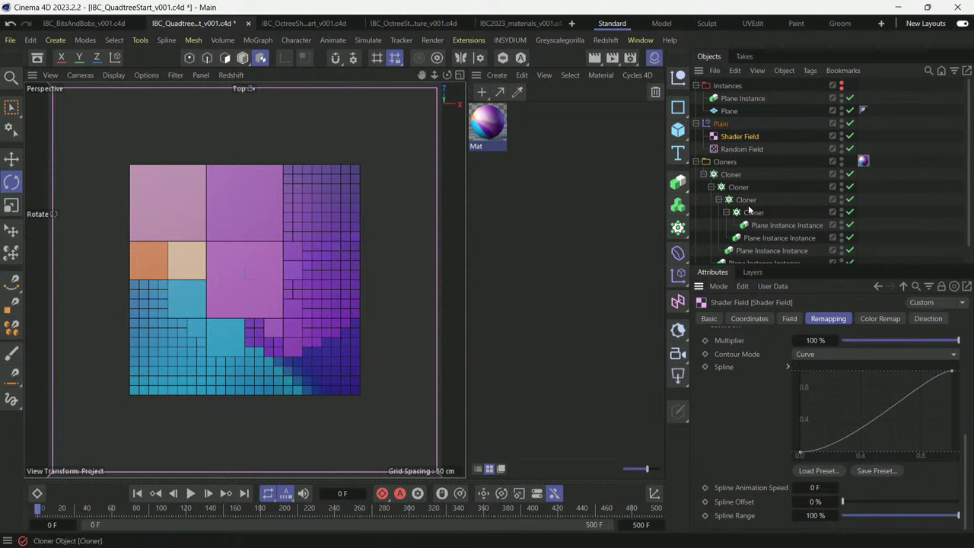
Duplicate the Plane Instance Instance that sits directly under the third nested Cloner, keeping the copy in that Cloner.
{"action": "scroll", "coordinate": [750, 210], "scroll_direction": "down", "scroll_amount": 1}
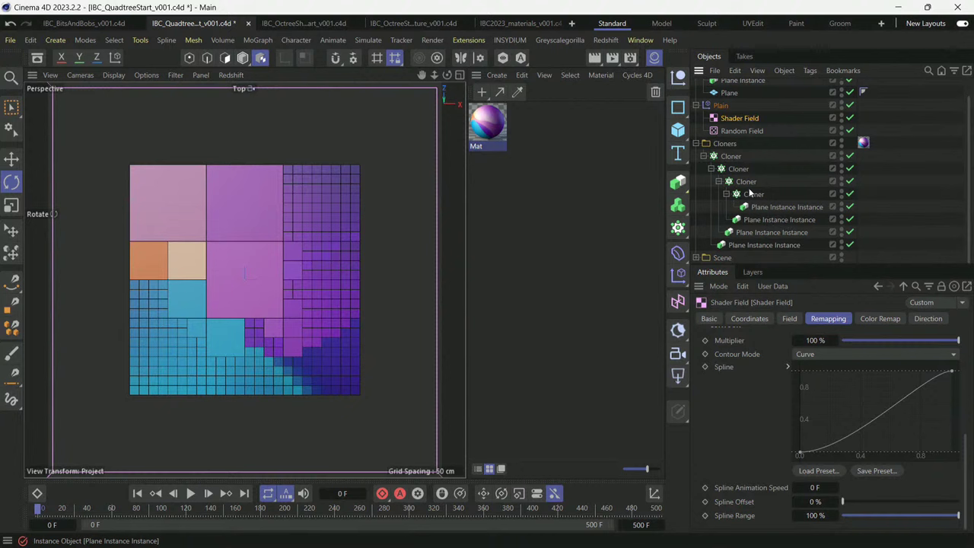
{"action": "left_click_drag", "start_coordinate": [767, 221], "coordinate": [763, 226]}
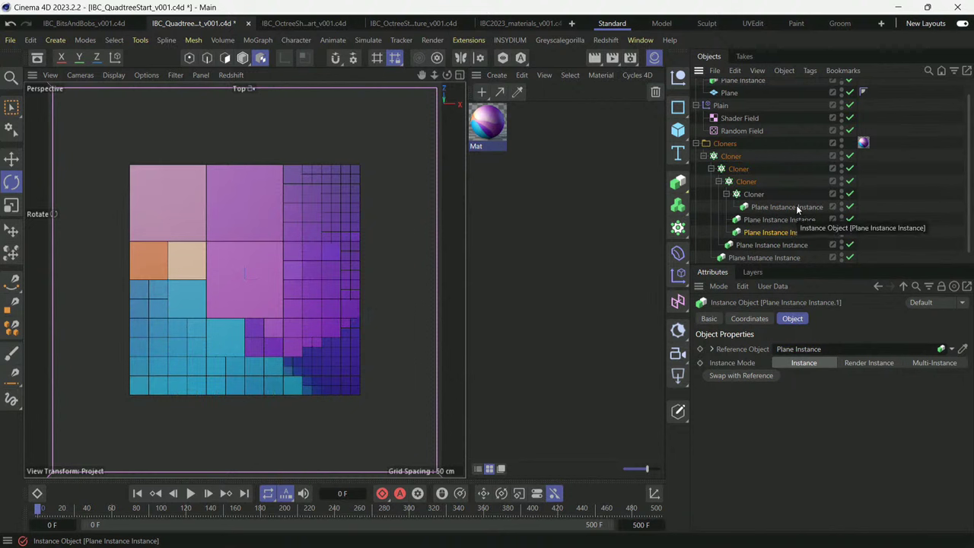
{"action": "scroll", "coordinate": [899, 186], "scroll_direction": "up", "scroll_amount": 1}
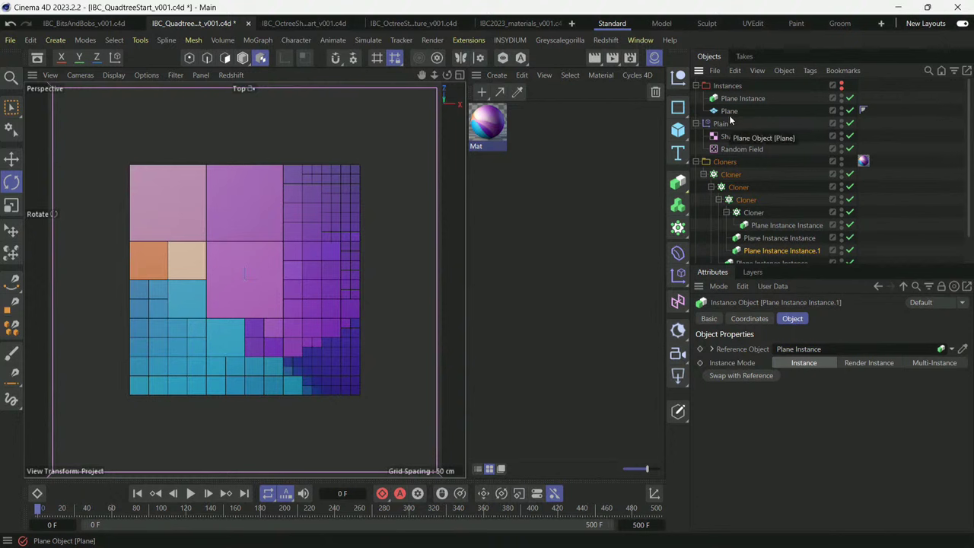
Add a Disc with an outer radius of 10 cm and move it into the Instances group.
{"action": "left_click", "coordinate": [678, 130]}
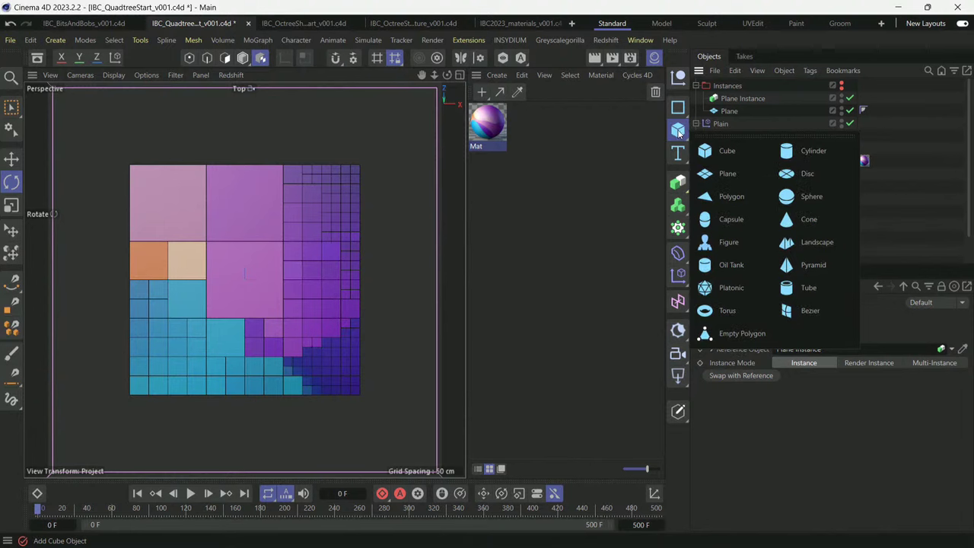
{"action": "left_click", "coordinate": [796, 176]}
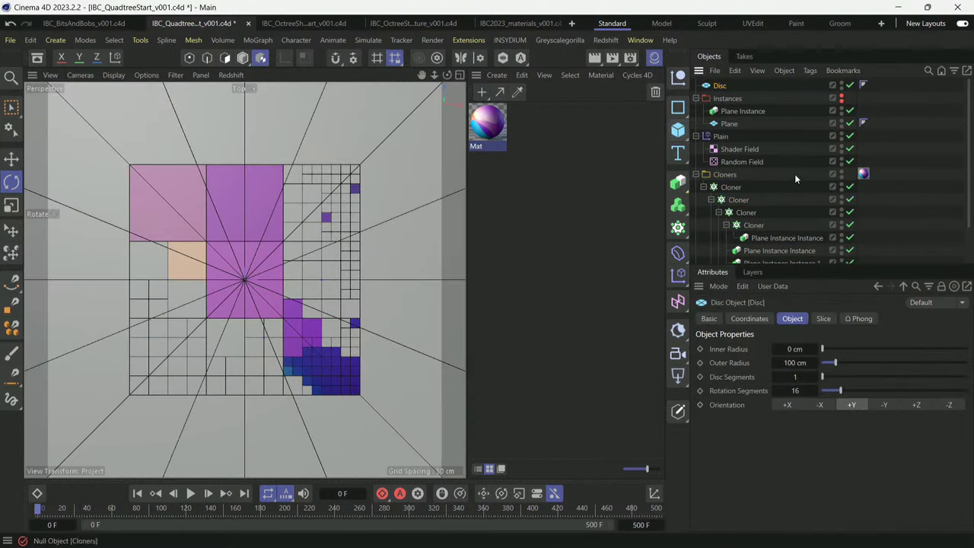
{"action": "left_click", "coordinate": [802, 363]}
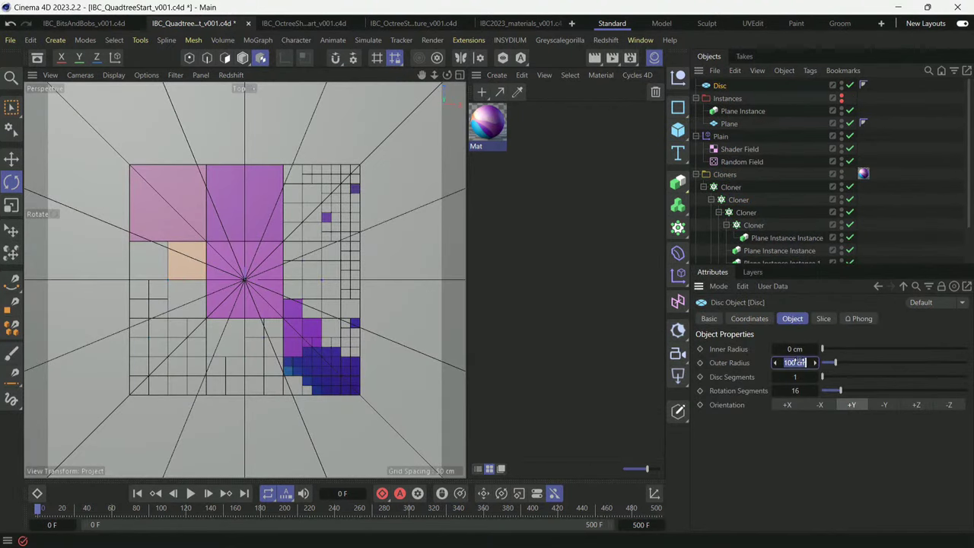
{"action": "type", "text": "10"}
{"action": "key", "text": "Return"}
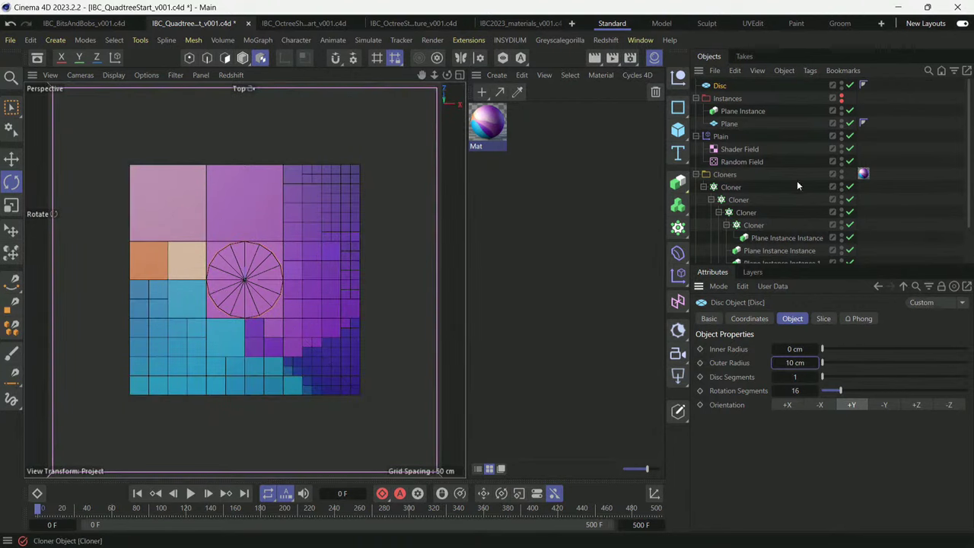
{"action": "left_click_drag", "start_coordinate": [720, 86], "coordinate": [732, 114]}
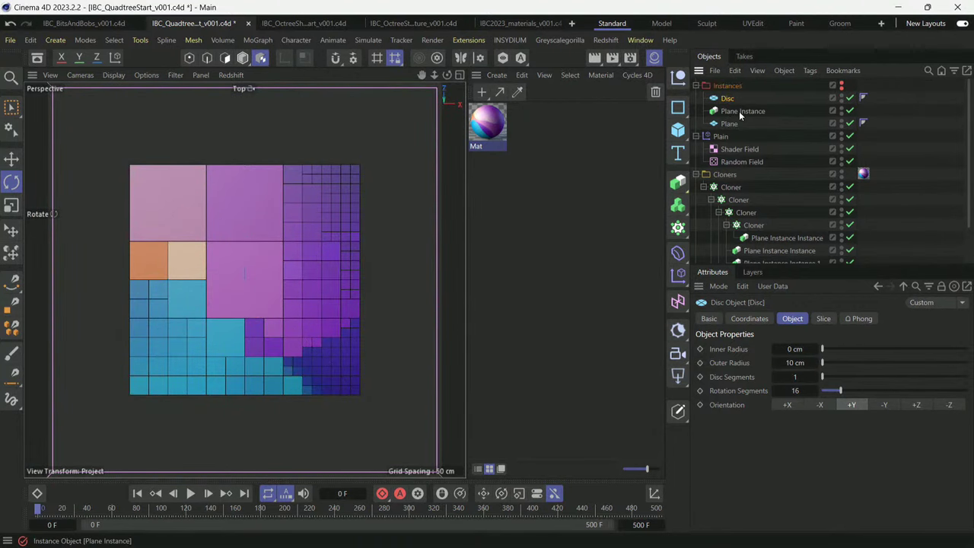
Set the Plane Instance's reference object to the Disc and display the viewport with Gouraud shading without lines.
{"action": "left_click", "coordinate": [738, 111]}
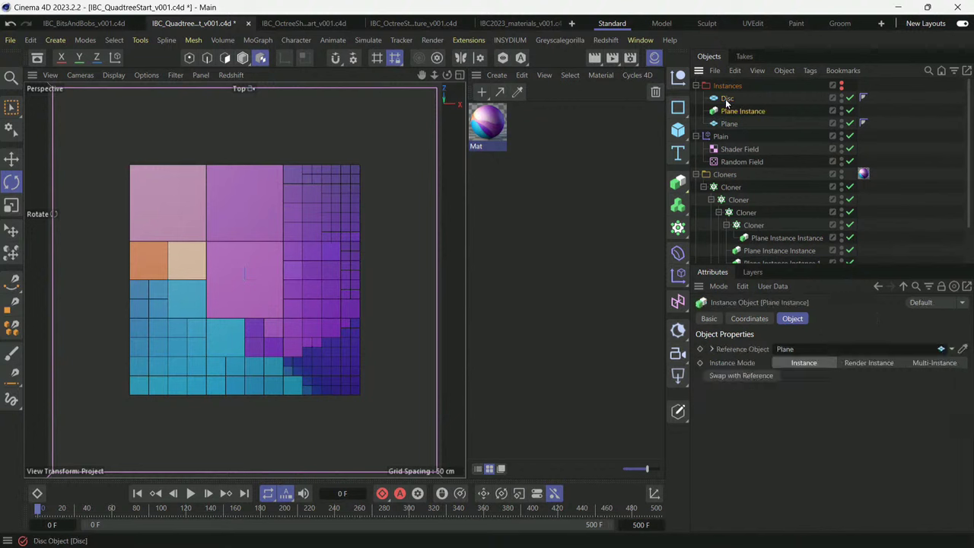
{"action": "left_click", "coordinate": [726, 99]}
{"action": "left_click_drag", "start_coordinate": [726, 100], "coordinate": [809, 352]}
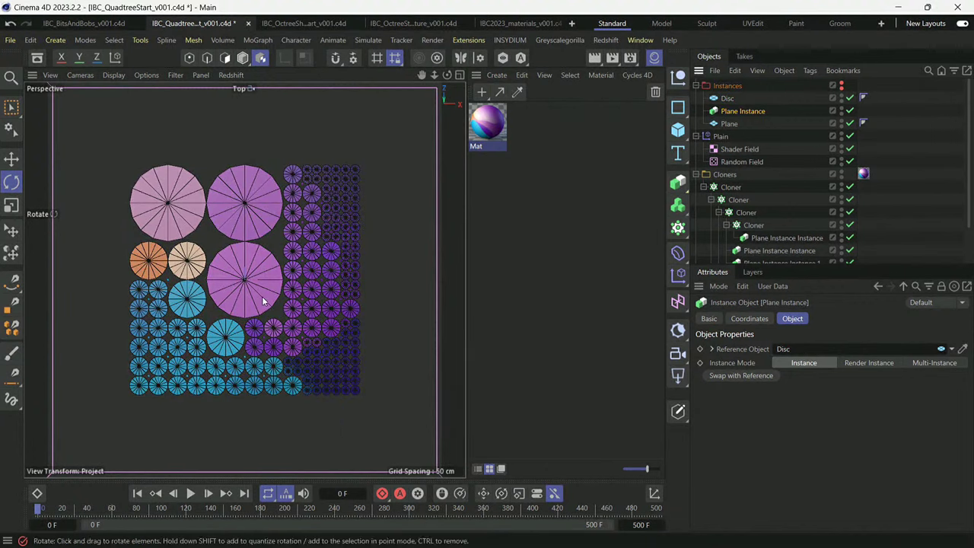
{"action": "key", "text": "n"}
{"action": "key", "text": "a"}
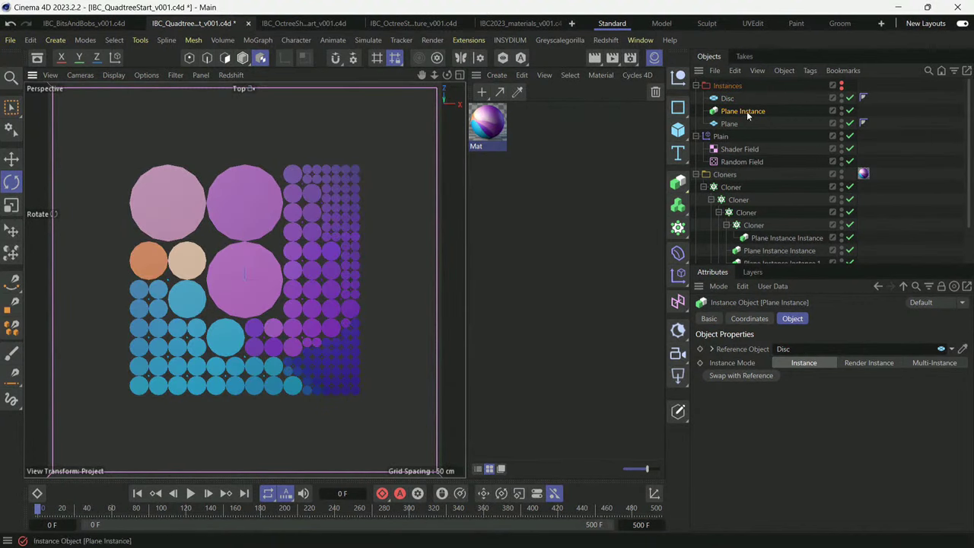
Set the Disc's rotation segments to 64.
{"action": "left_click", "coordinate": [727, 99]}
{"action": "left_click", "coordinate": [796, 390]}
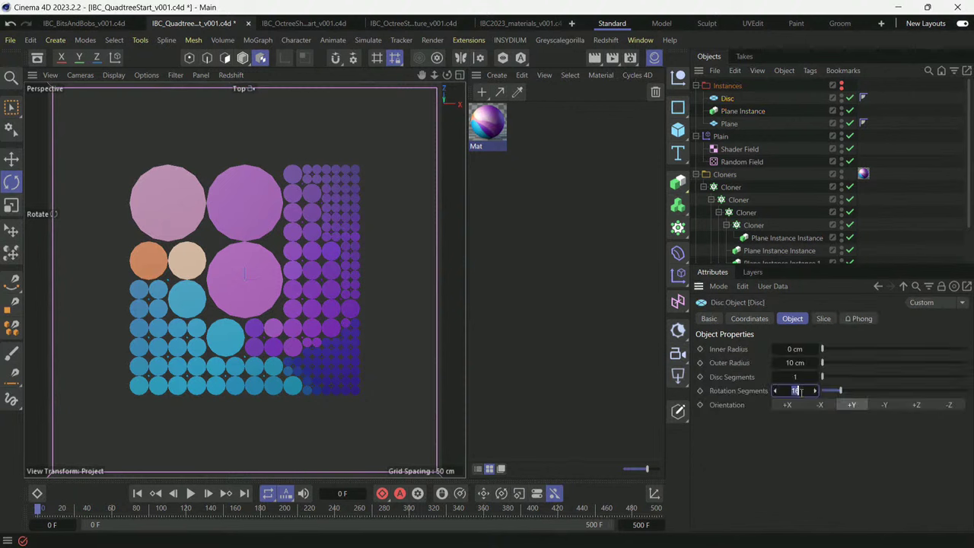
{"action": "type", "text": "64"}
{"action": "key", "text": "Return"}
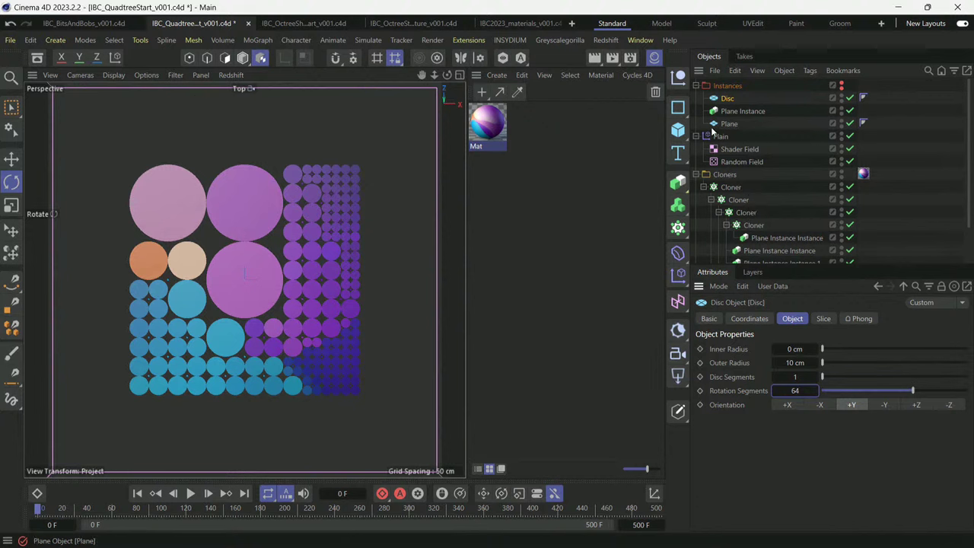
Add a Cube sized 20 × 5 × 20 cm and enable its Fillet.
{"action": "left_click", "coordinate": [678, 130]}
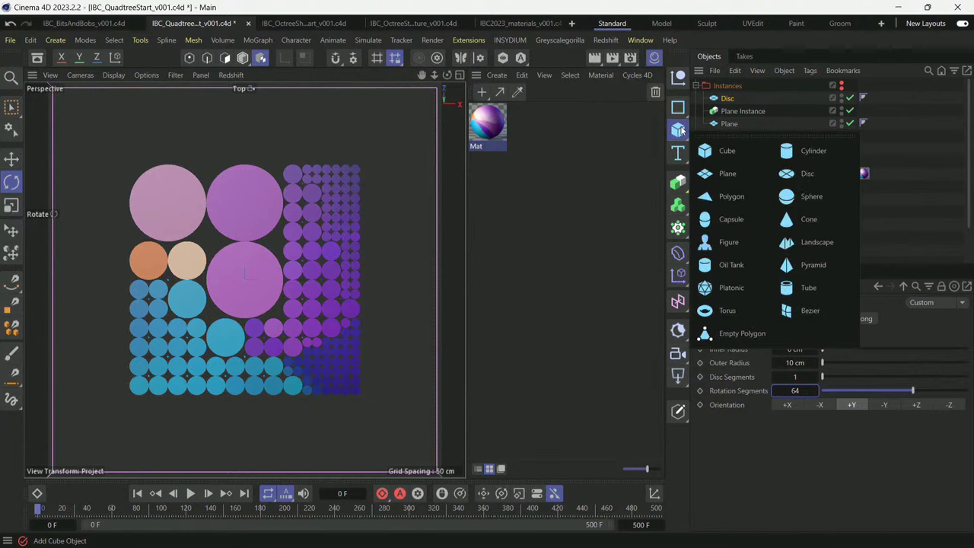
{"action": "left_click", "coordinate": [678, 129]}
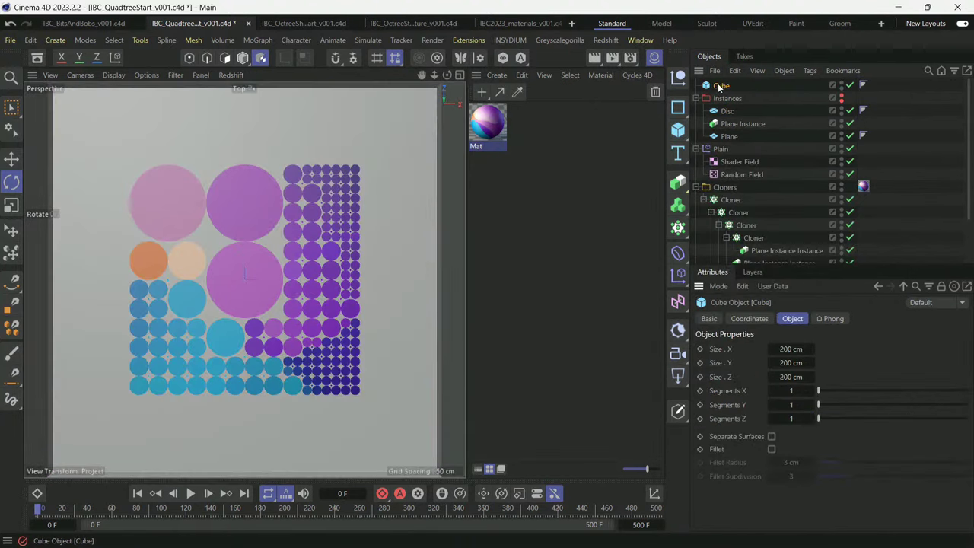
{"action": "left_click", "coordinate": [792, 349]}
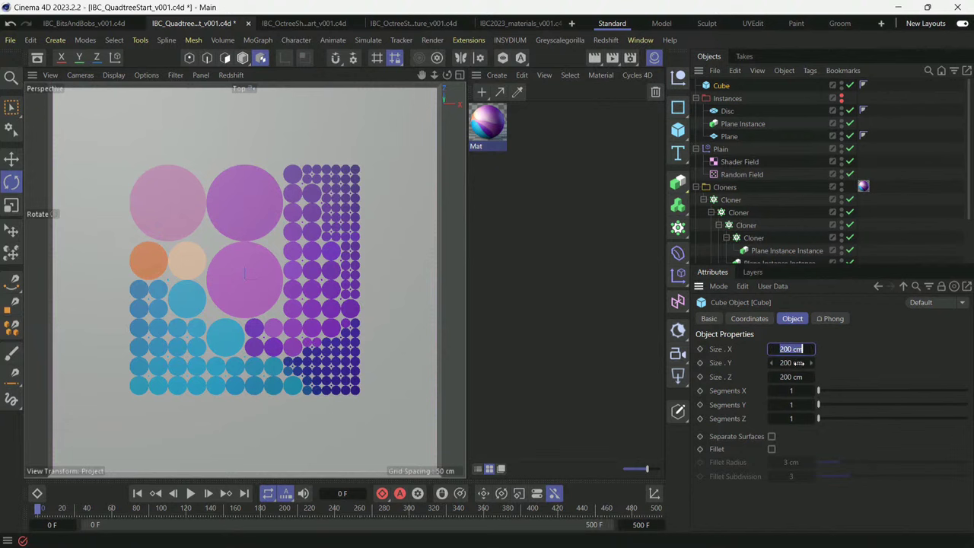
{"action": "type", "text": "20"}
{"action": "left_click", "coordinate": [797, 363]}
{"action": "type", "text": "5"}
{"action": "left_click", "coordinate": [800, 377]}
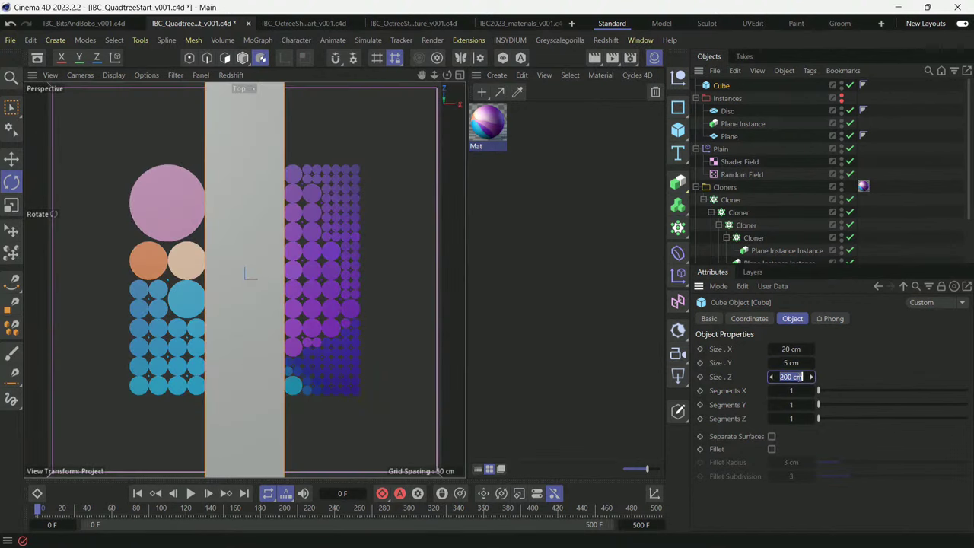
{"action": "type", "text": "20"}
{"action": "key", "text": "Return"}
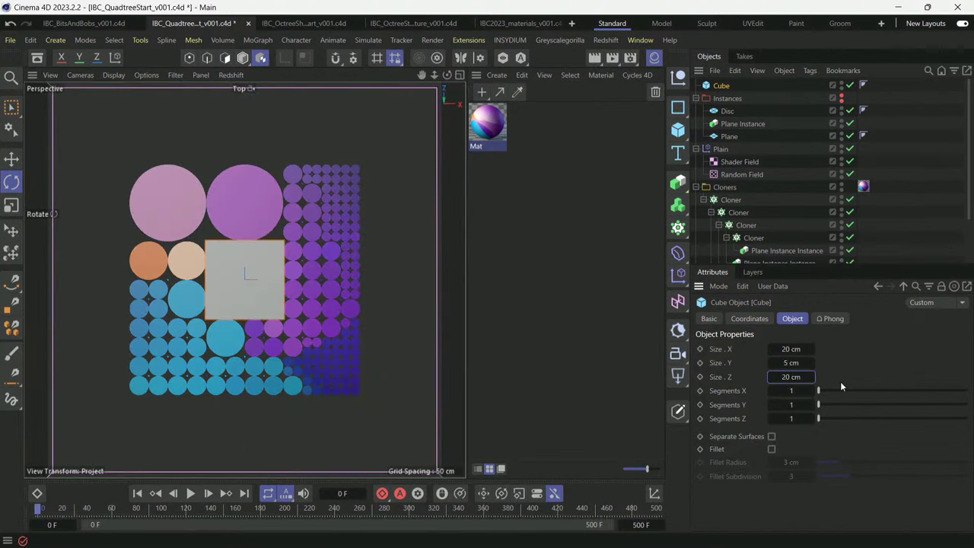
{"action": "left_click", "coordinate": [772, 449]}
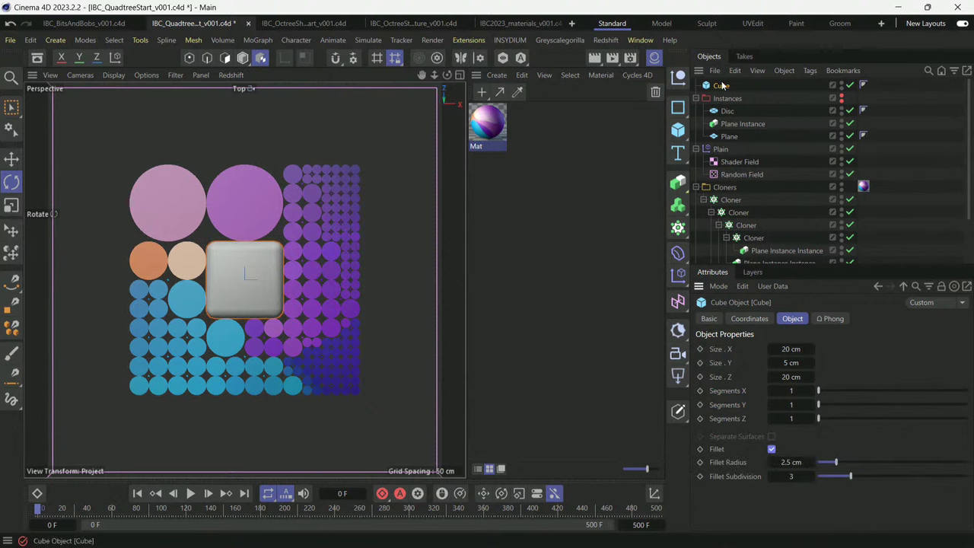
Move the Cube into the Instances group and set it as the Plane Instance's reference object.
{"action": "left_click_drag", "start_coordinate": [721, 85], "coordinate": [794, 356]}
{"action": "left_click", "coordinate": [737, 122]}
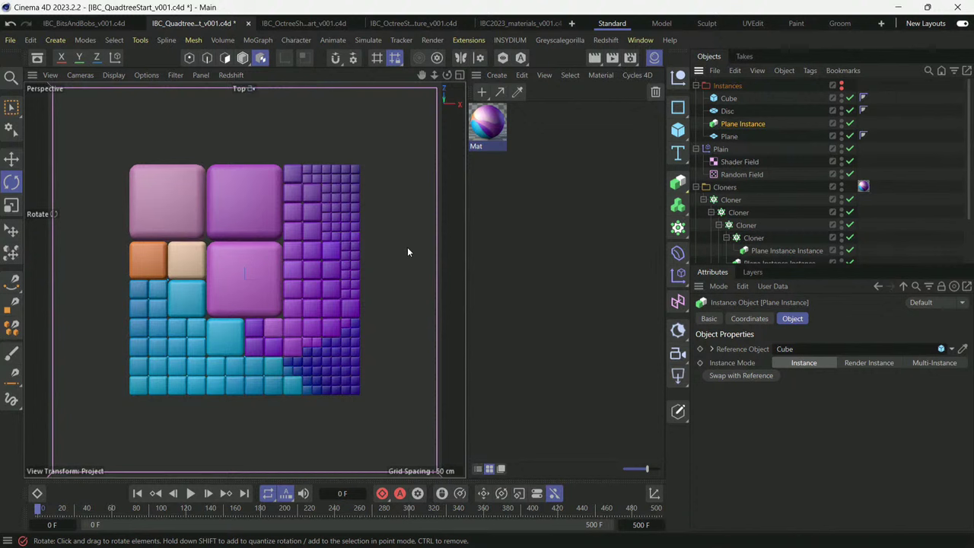
In the IBC_OctreeShapesStart_v001.c4d project, add a Cube measuring 100 cm on every axis.
{"action": "left_click", "coordinate": [304, 24]}
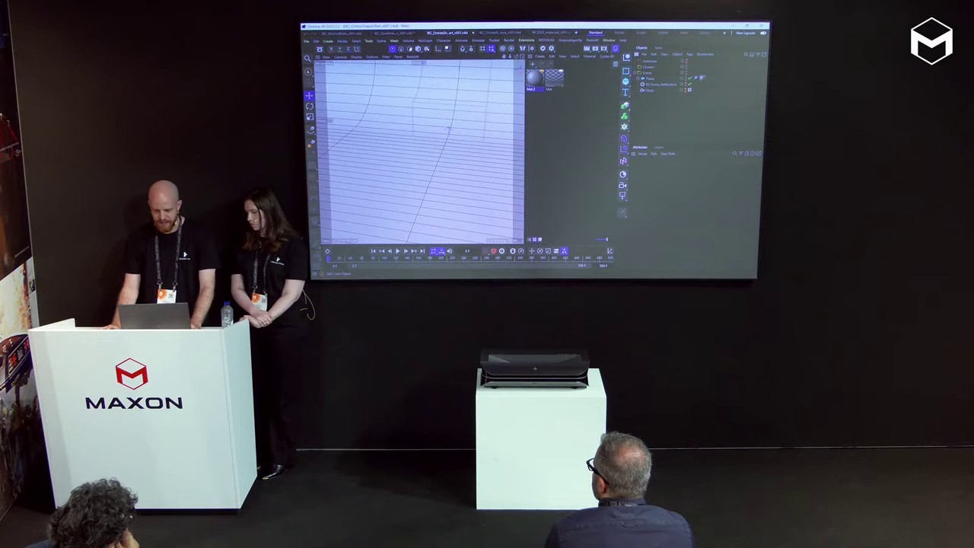
{"action": "left_click", "coordinate": [625, 71]}
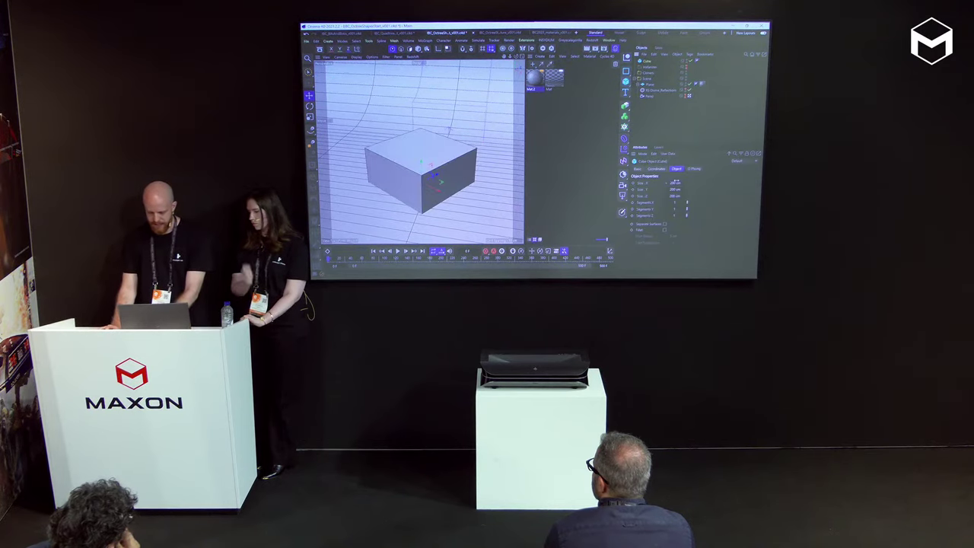
{"action": "left_click", "coordinate": [675, 183]}
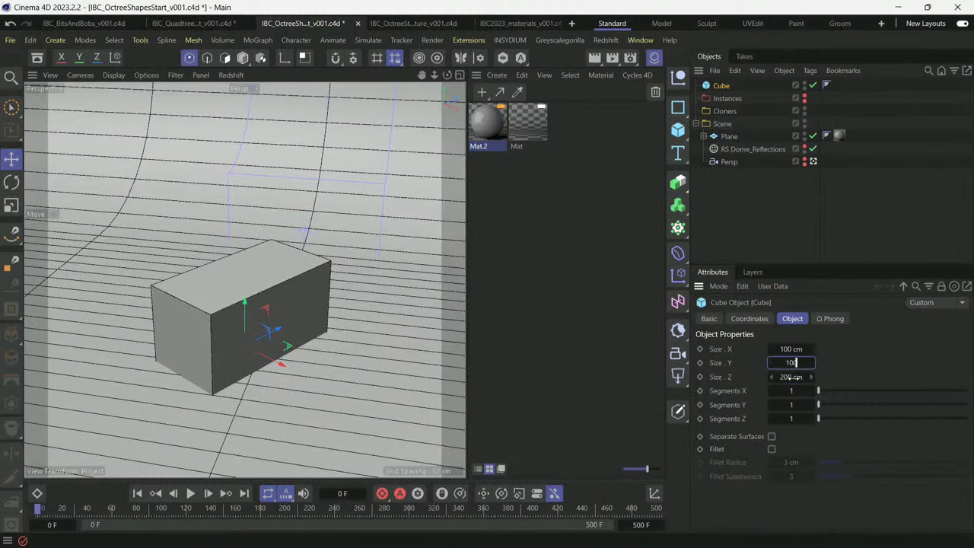
{"action": "key", "text": "Tab"}
{"action": "type", "text": "10"}
{"action": "left_click", "coordinate": [747, 228]}
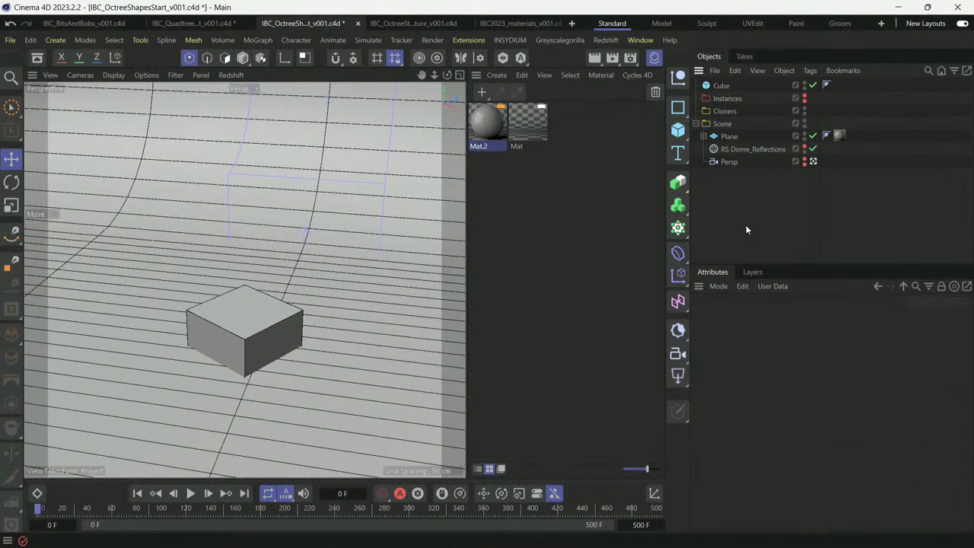
Create an Instance of the Cube and a second Instance that references the first one.
{"action": "left_click", "coordinate": [721, 87]}
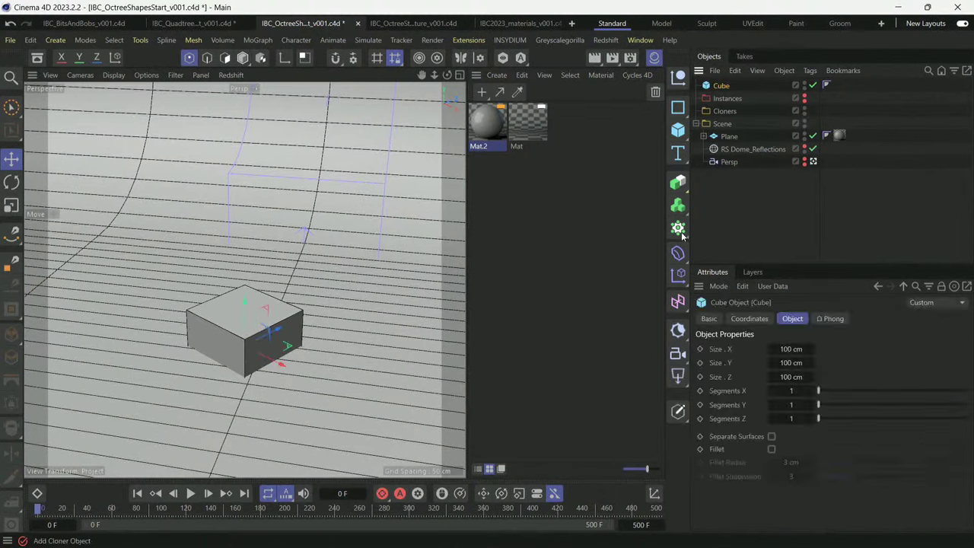
{"action": "left_click", "coordinate": [678, 183]}
{"action": "left_click", "coordinate": [678, 182]}
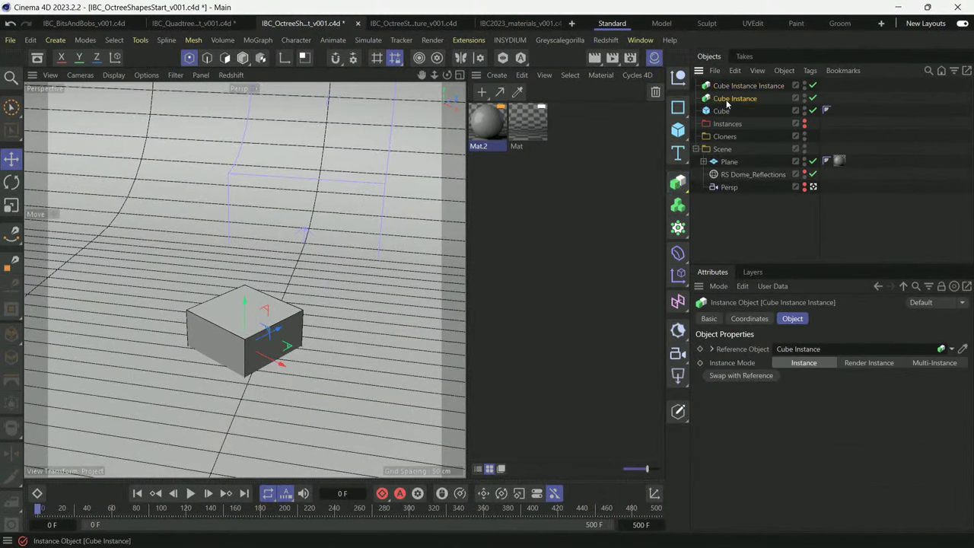
Move the Cube and Cube Instance into the Instances group, and place the Cube Instance Instance directly below the Cloners group.
{"action": "left_click", "coordinate": [734, 98]}
{"action": "left_click", "coordinate": [721, 111], "text": "shift"}
{"action": "left_click_drag", "start_coordinate": [727, 129], "coordinate": [728, 126]}
{"action": "left_click_drag", "start_coordinate": [729, 86], "coordinate": [730, 143]}
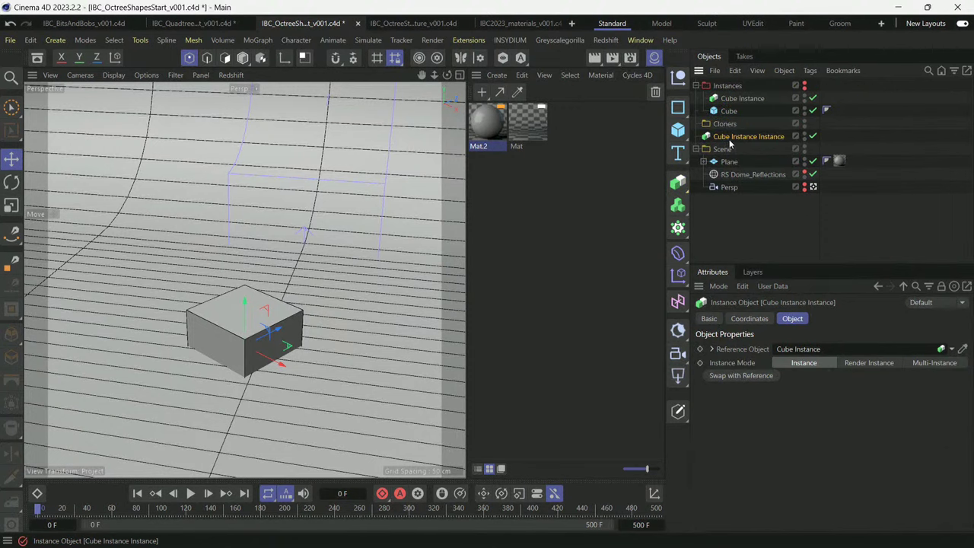
Place the Cube Instance Instance under a new grid Cloner with a count of 2 in X and Z.
{"action": "left_click", "coordinate": [679, 229], "text": "alt"}
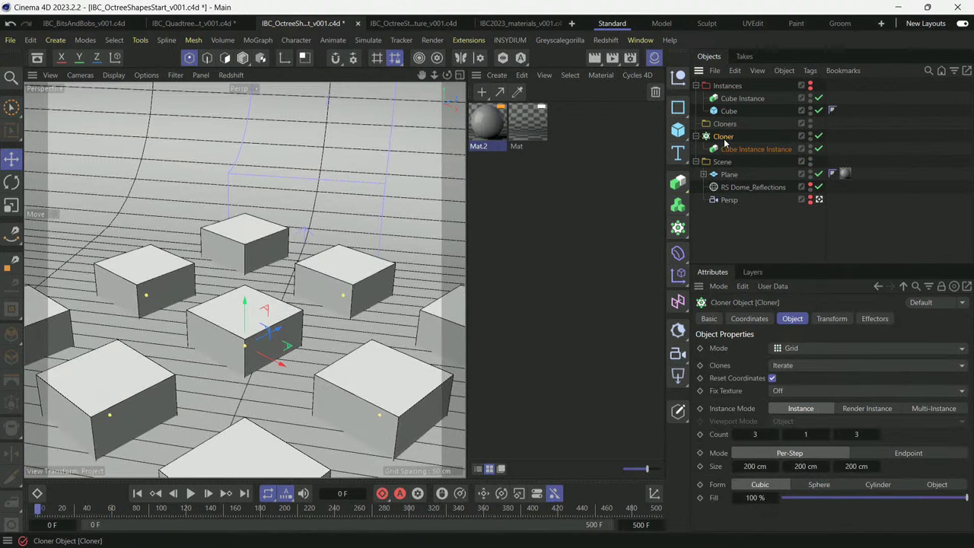
{"action": "double_click", "coordinate": [755, 434]}
{"action": "type", "text": "2"}
{"action": "double_click", "coordinate": [856, 434]}
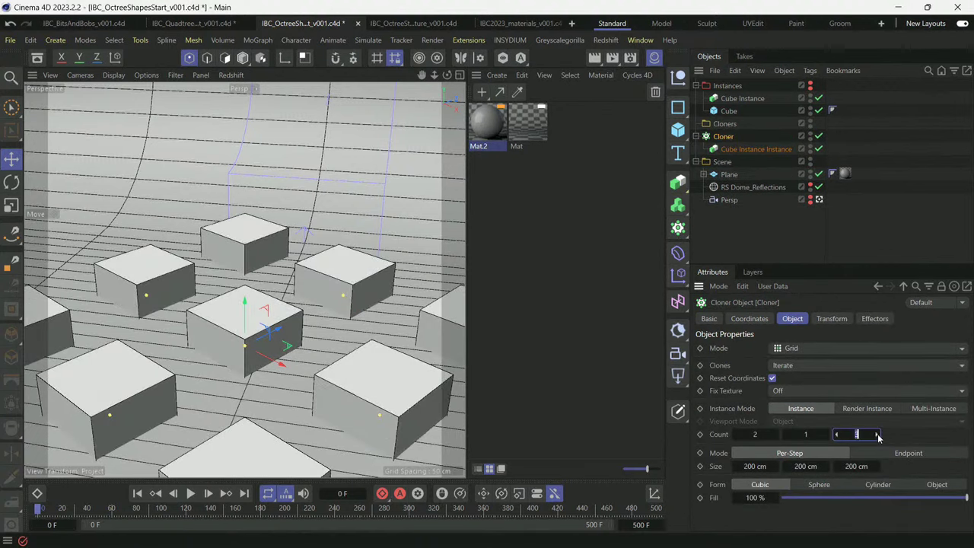
{"action": "type", "text": "2"}
{"action": "key", "text": "Return"}
Set the Cloner's per-step grid size to 100 cm in X and Z.
{"action": "double_click", "coordinate": [755, 466]}
{"action": "type", "text": "100"}
{"action": "double_click", "coordinate": [856, 466]}
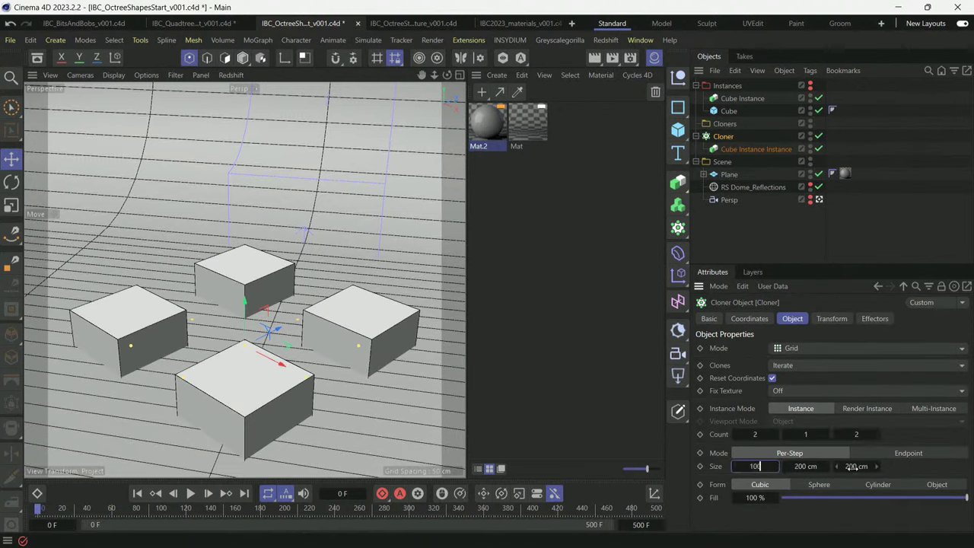
{"action": "type", "text": "100"}
{"action": "key", "text": "Return"}
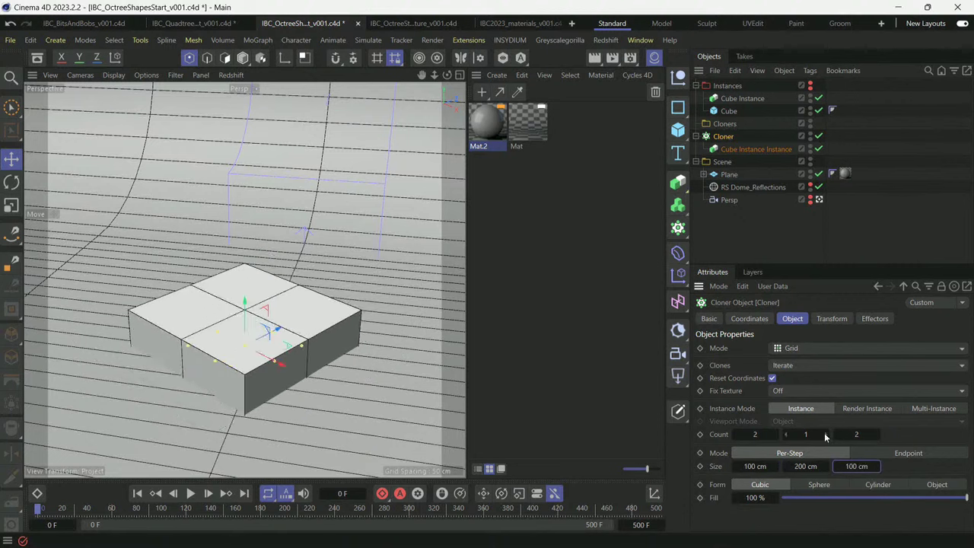
Set the Cloner's Y count to 2 and its Y step size to 100 cm.
{"action": "left_click", "coordinate": [825, 435]}
{"action": "double_click", "coordinate": [806, 466]}
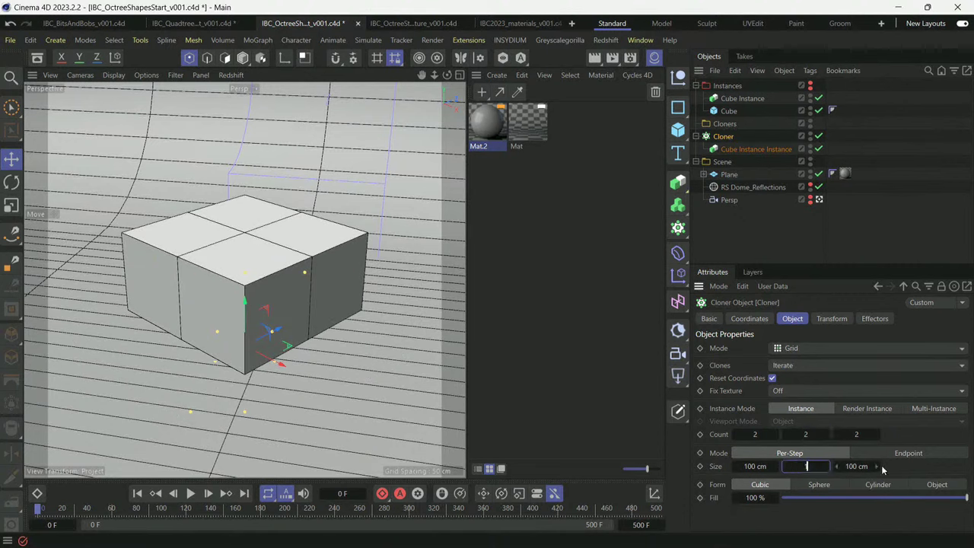
{"action": "type", "text": "100"}
{"action": "key", "text": "Return"}
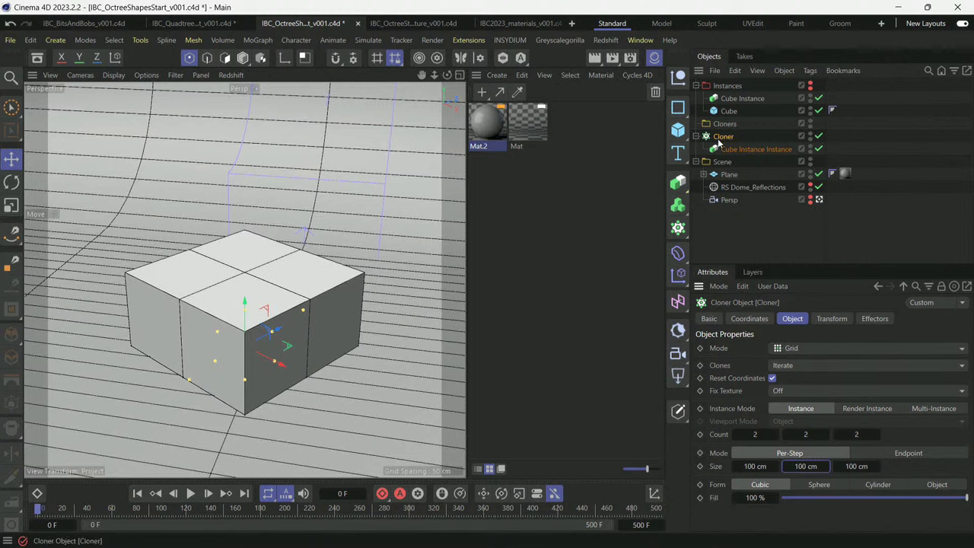
Raise the Cloner to a Y position of 100 cm and clear the selection.
{"action": "left_click", "coordinate": [750, 318]}
{"action": "type", "text": "1"}
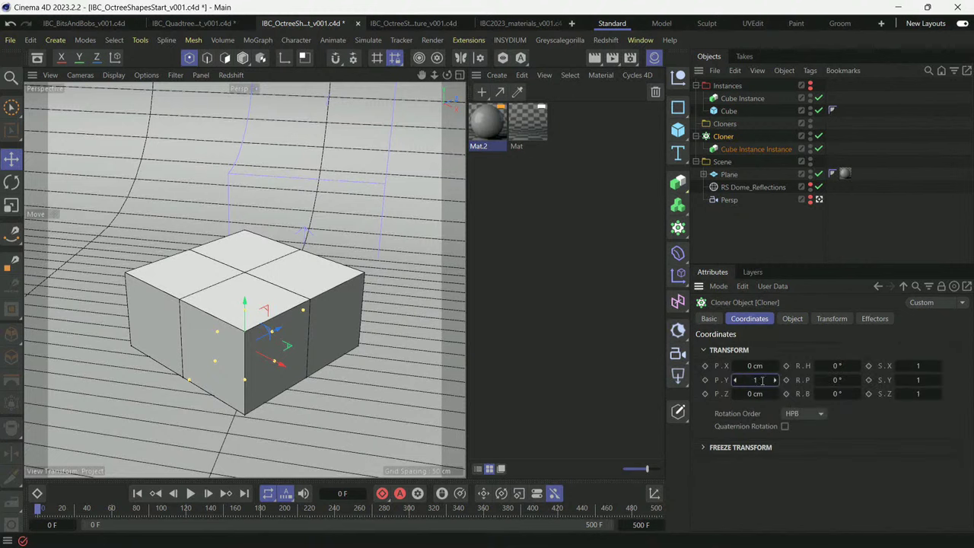
{"action": "type", "text": "00"}
{"action": "key", "text": "Return"}
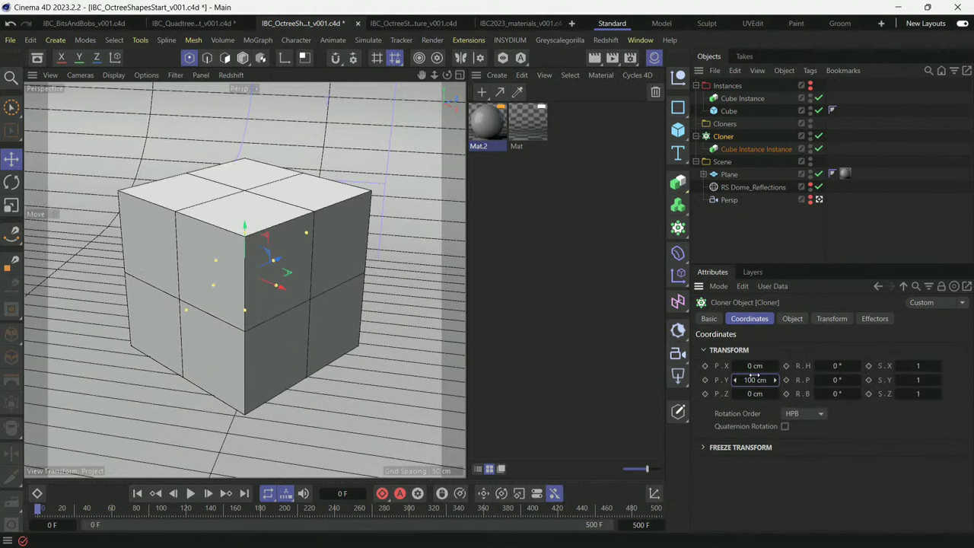
{"action": "left_click", "coordinate": [731, 226]}
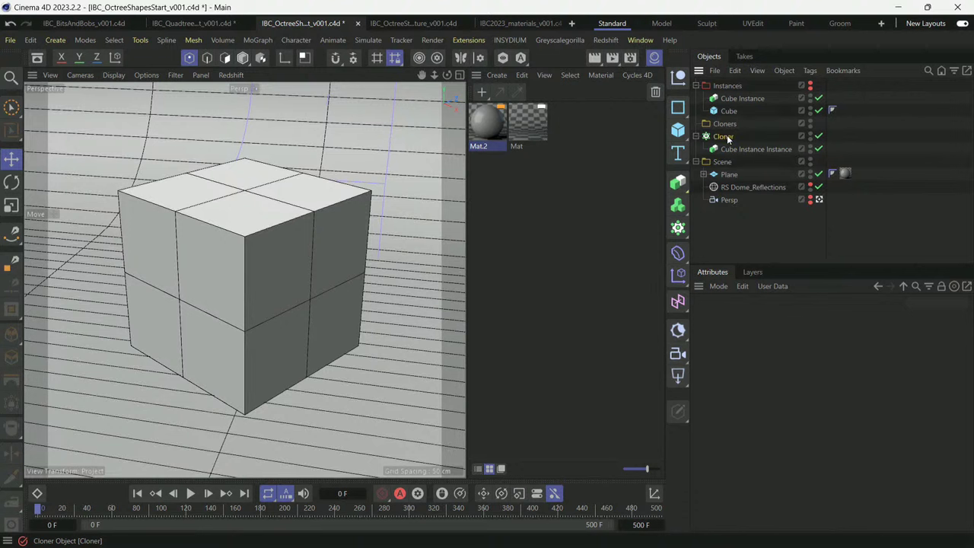
Nest a duplicate of the Cloner inside the original and set its clone transform scale to 0.5 on all axes.
{"action": "mouse_move", "coordinate": [728, 139]}
{"action": "left_mouse_down", "text": "ctrl"}
{"action": "mouse_move", "coordinate": [725, 149]}
{"action": "mouse_move", "coordinate": [719, 142]}
{"action": "left_mouse_up", "text": "ctrl"}
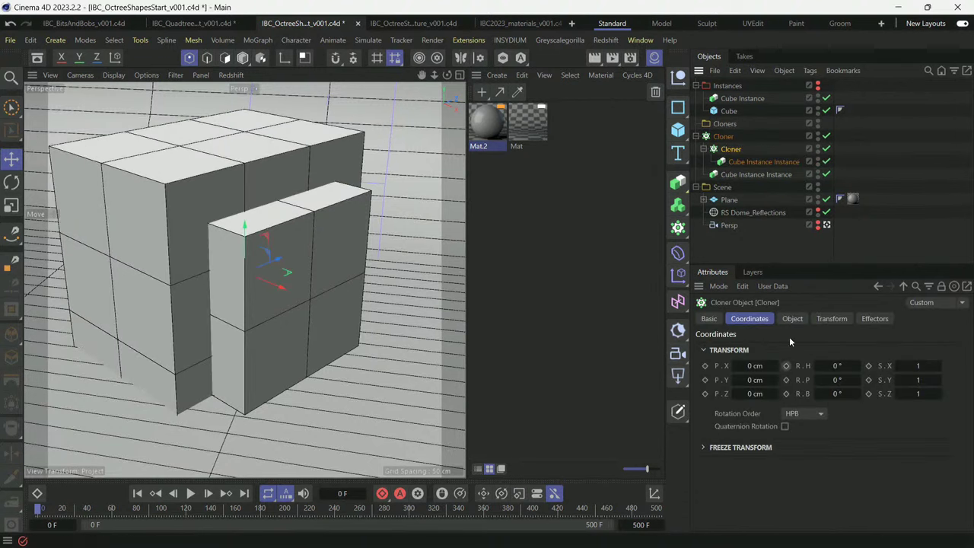
{"action": "left_click", "coordinate": [830, 320]}
{"action": "double_click", "coordinate": [918, 366]}
{"action": "type", "text": "0.5"}
{"action": "key", "text": "Tab"}
{"action": "type", "text": "0.5"}
{"action": "key", "text": "Tab"}
{"action": "type", "text": "0.5"}
{"action": "key", "text": "Return"}
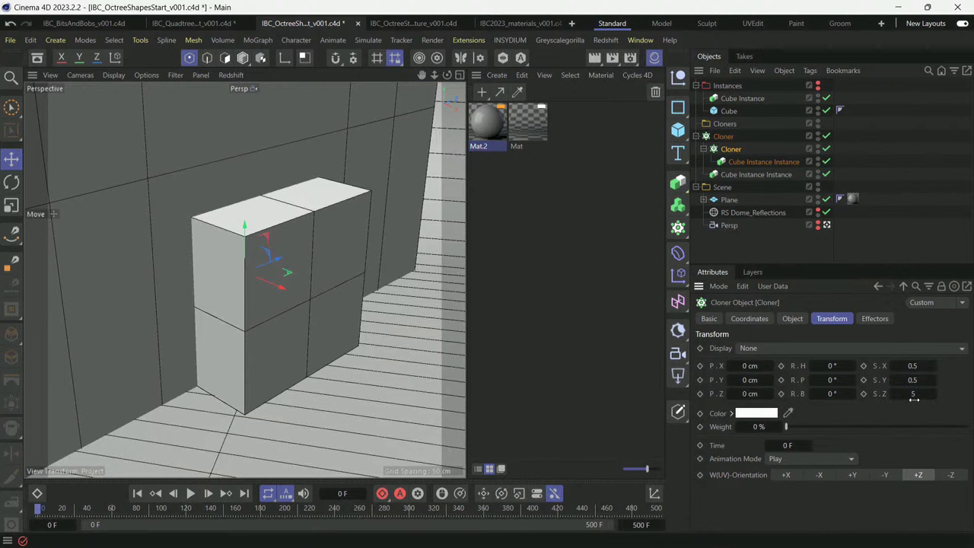
Set the nested Cloner's per-step grid size to 50 cm on all three axes.
{"action": "left_click", "coordinate": [794, 319]}
{"action": "left_click", "coordinate": [755, 466]}
{"action": "type", "text": "50"}
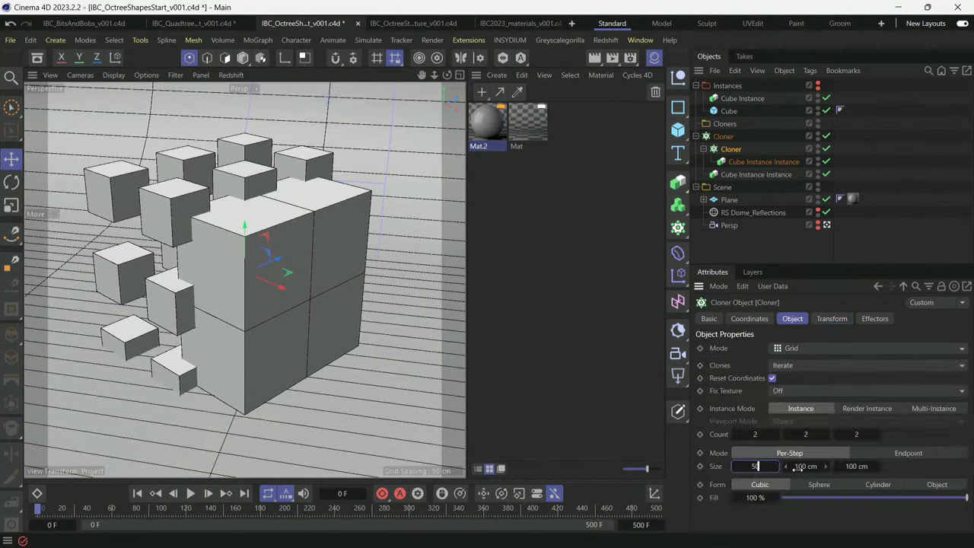
{"action": "key", "text": "Tab"}
{"action": "type", "text": "50"}
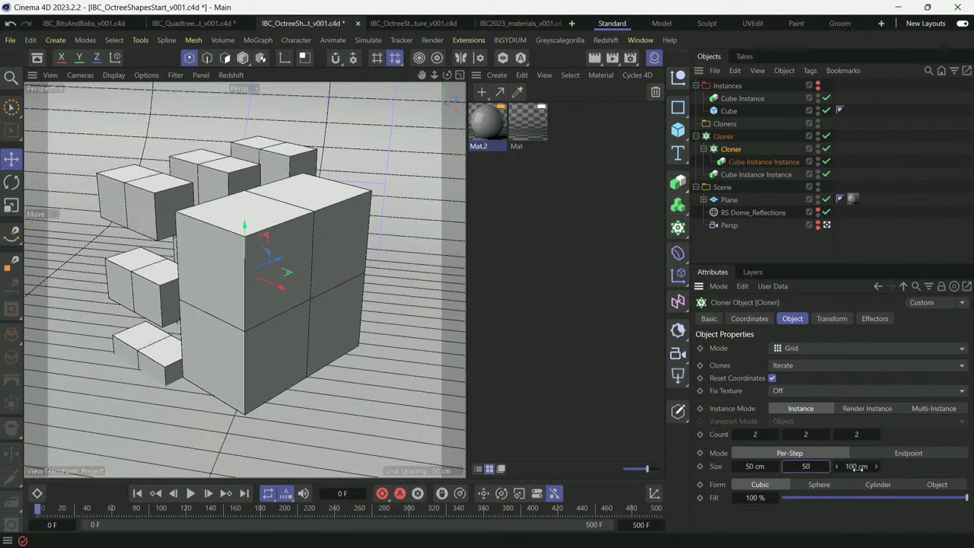
{"action": "key", "text": "Tab"}
{"action": "type", "text": "50"}
{"action": "key", "text": "Return"}
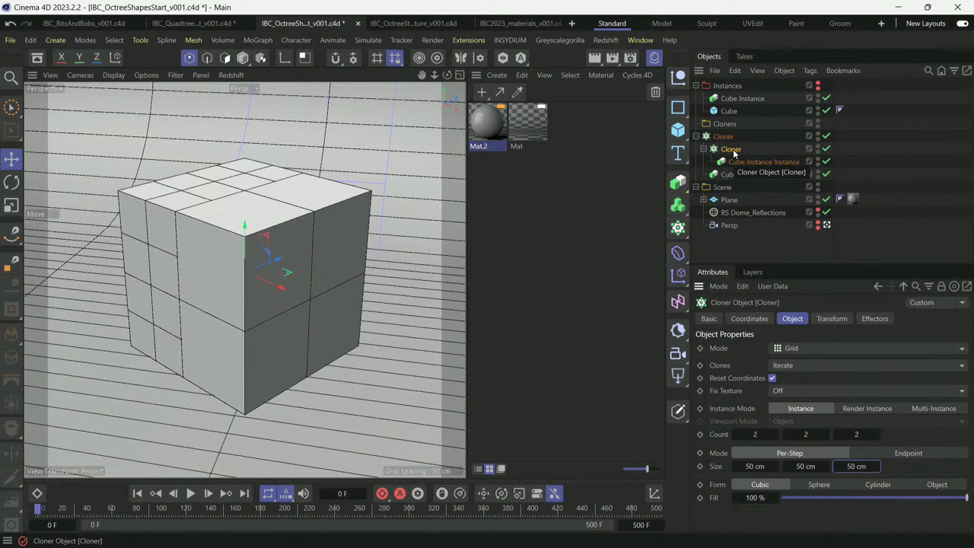
Nest a duplicate of the inner Cloner as a third level, then try a fourth-level copy and delete it.
{"action": "mouse_move", "coordinate": [733, 153]}
{"action": "left_mouse_down", "text": "ctrl"}
{"action": "mouse_move", "coordinate": [736, 162]}
{"action": "mouse_move", "coordinate": [728, 154]}
{"action": "left_mouse_up", "text": "ctrl"}
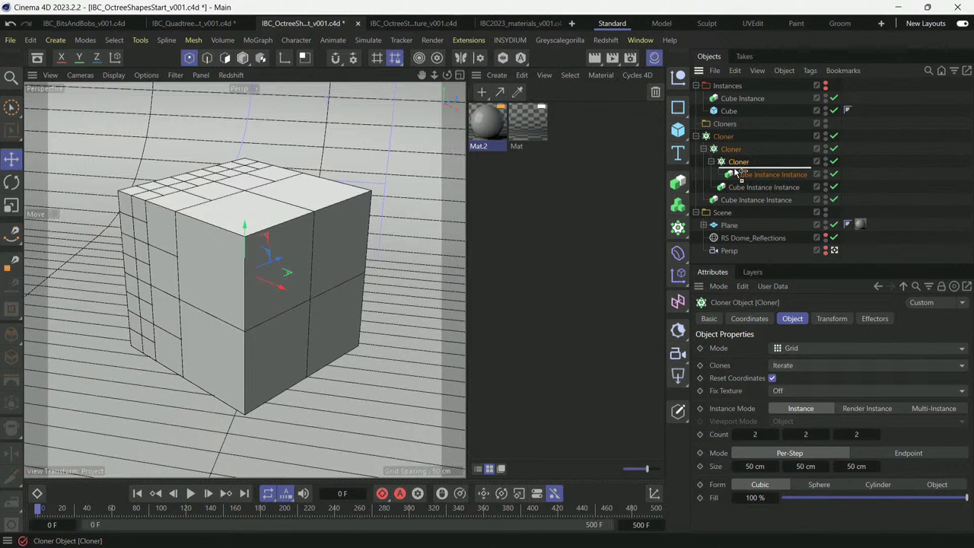
{"action": "left_click_drag", "start_coordinate": [736, 164], "coordinate": [736, 167], "text": "ctrl"}
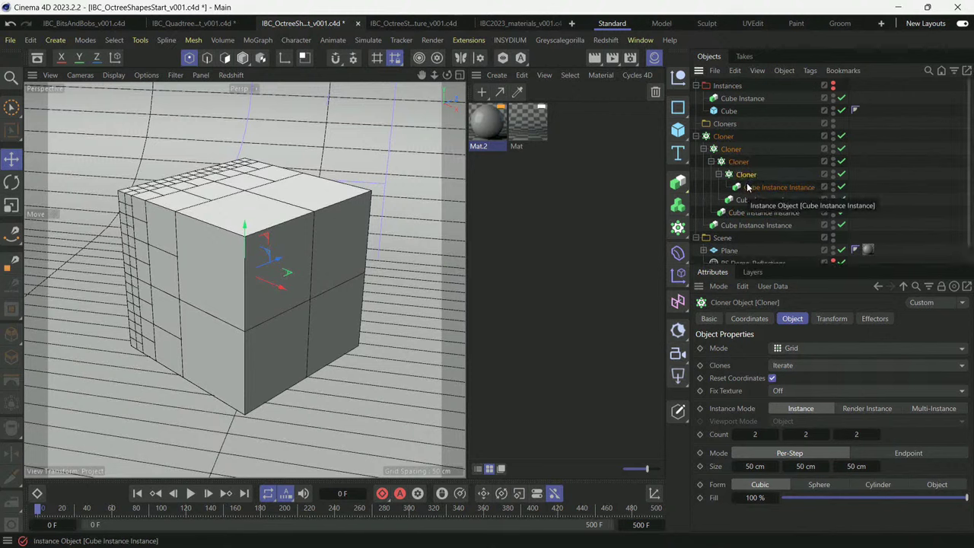
{"action": "key", "text": "Delete"}
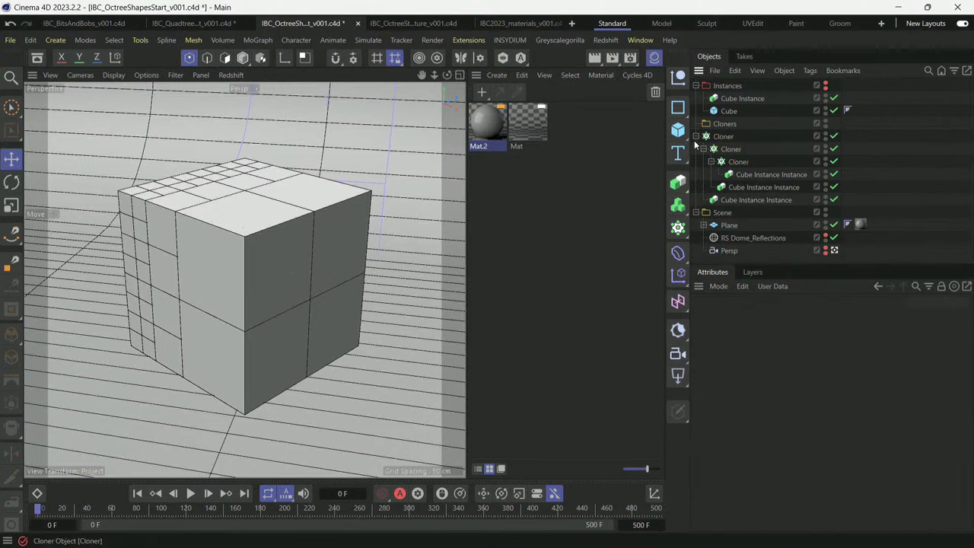
Enable Fillet on the Cube in the Instances group and display the viewport with Gouraud shading without lines.
{"action": "left_click", "coordinate": [729, 111]}
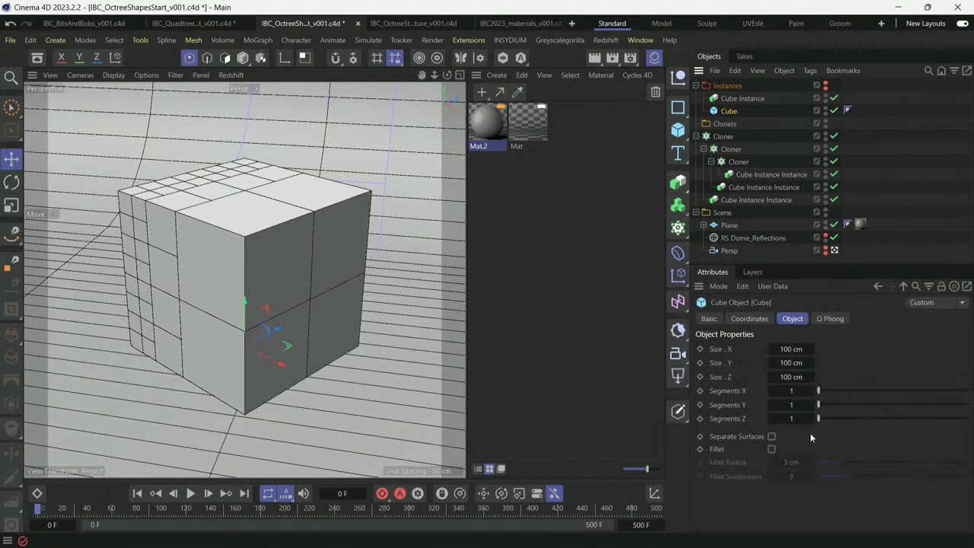
{"action": "left_click", "coordinate": [771, 449]}
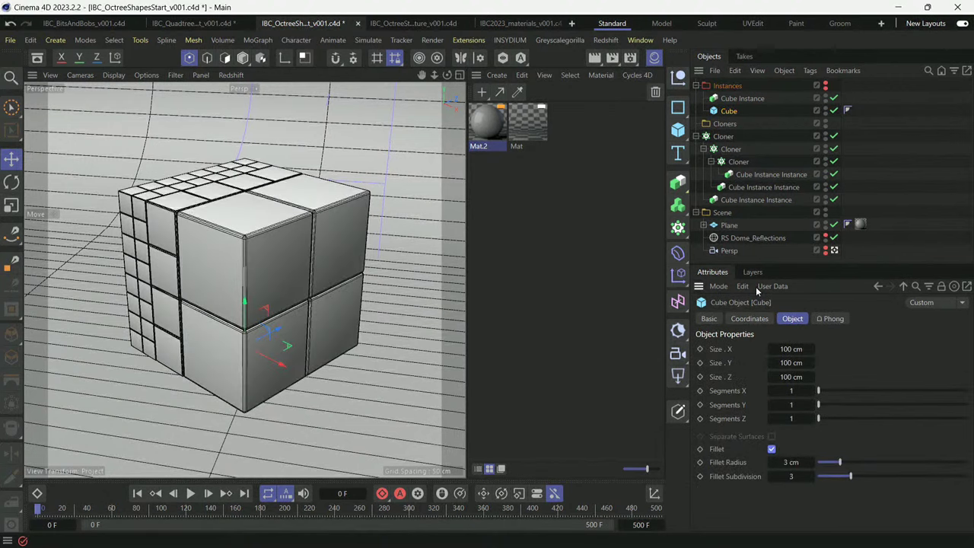
{"action": "key", "text": "n"}
{"action": "key", "text": "a"}
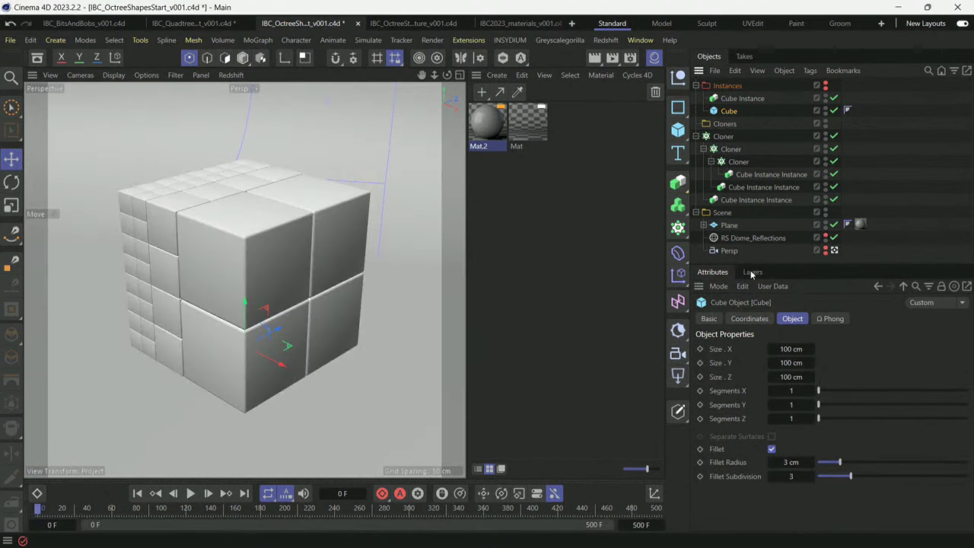
Move the top-level Cloner with its nested hierarchy into the Cloners group.
{"action": "left_click", "coordinate": [720, 137]}
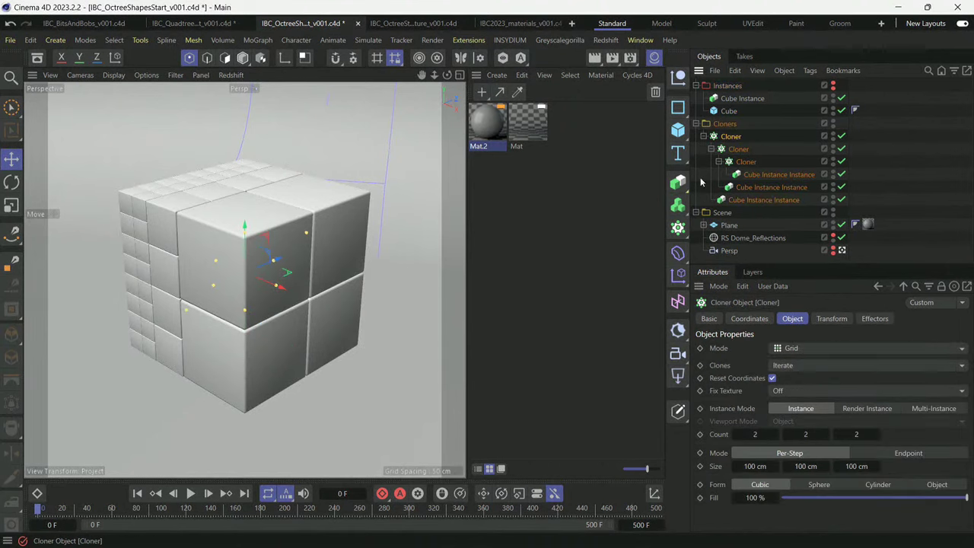
Add a Plain effector to the nested Cloners with Position disabled and Modify Clone at 100 %.
{"action": "left_click", "coordinate": [678, 281]}
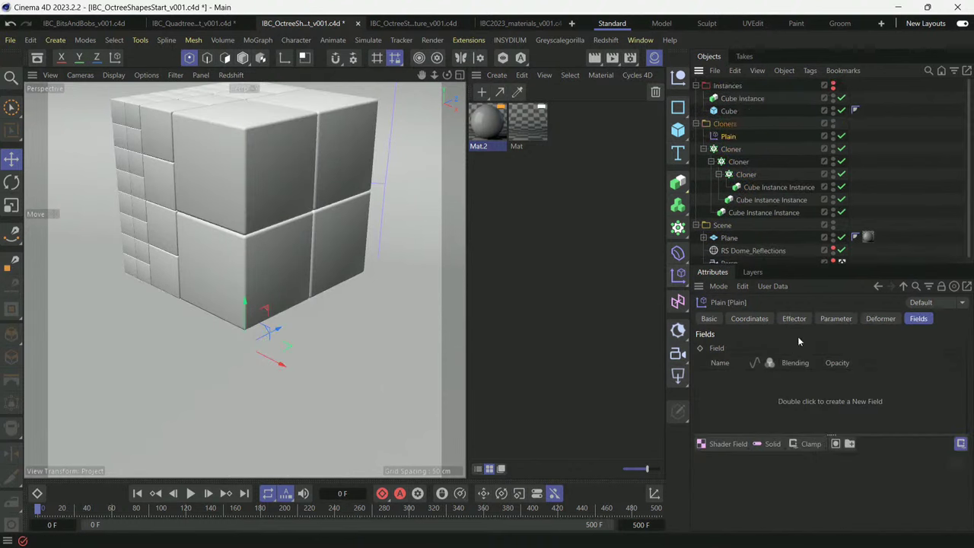
{"action": "left_click", "coordinate": [822, 319]}
{"action": "left_click", "coordinate": [773, 392]}
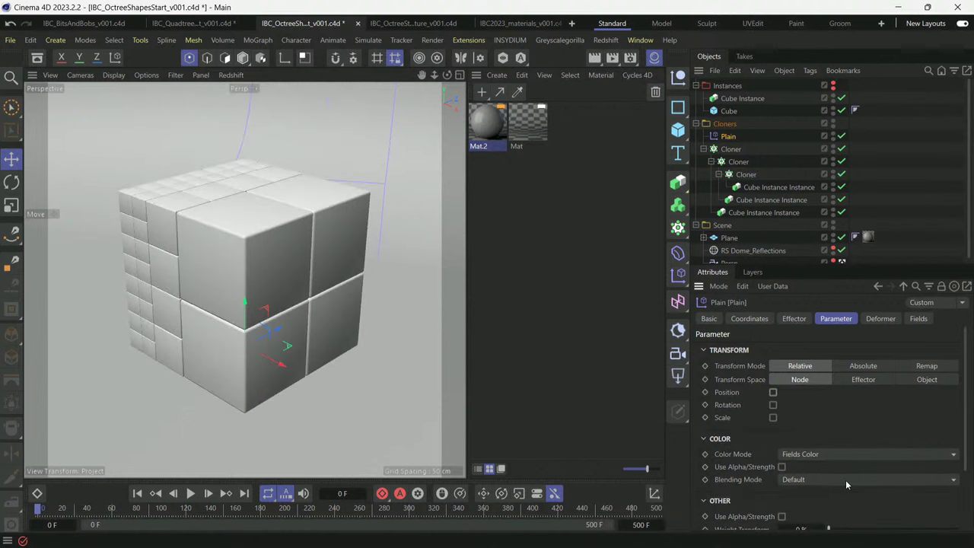
{"action": "scroll", "coordinate": [898, 502], "scroll_direction": "down", "scroll_amount": 3}
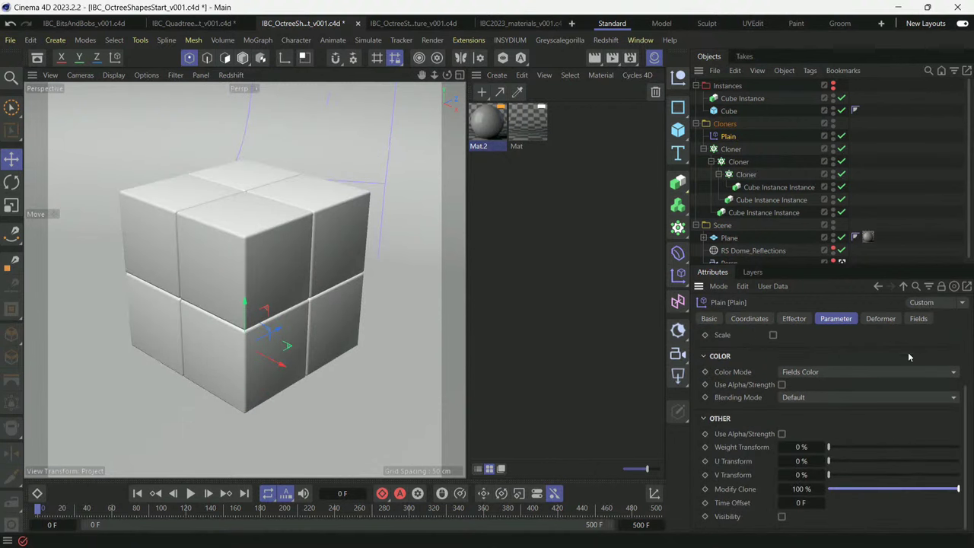
Add a Random Field to the Plain effector and collapse the Cloners group.
{"action": "left_click", "coordinate": [919, 318]}
{"action": "left_click", "coordinate": [722, 446]}
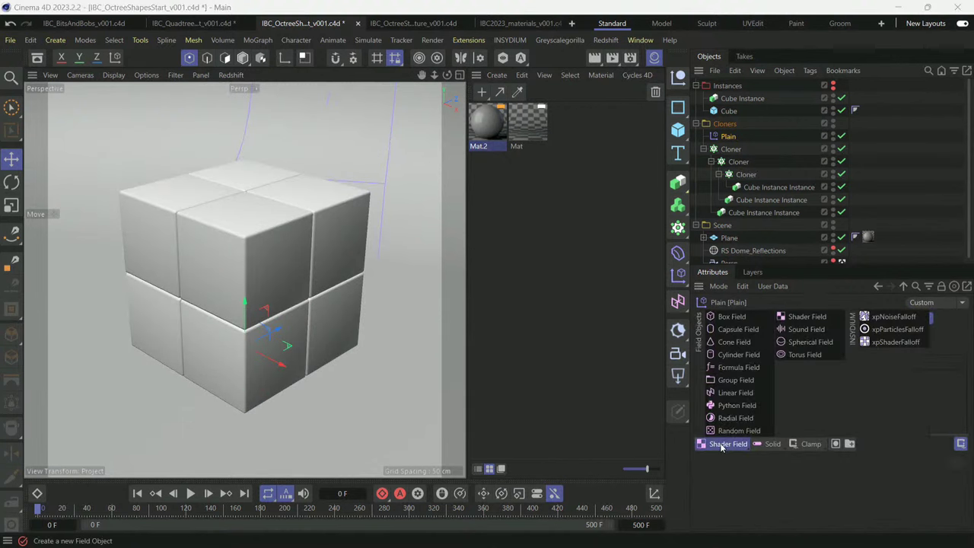
{"action": "left_click", "coordinate": [718, 431]}
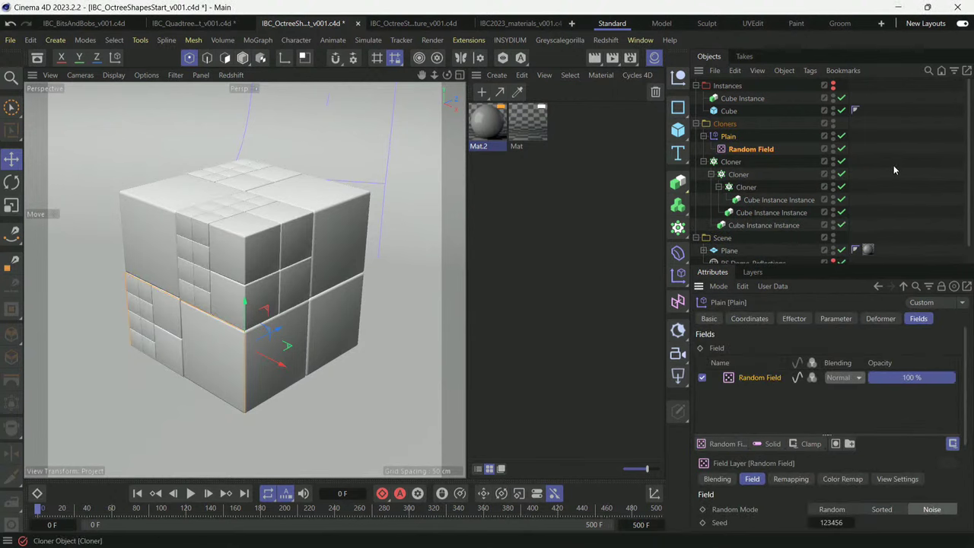
{"action": "left_click", "coordinate": [696, 124]}
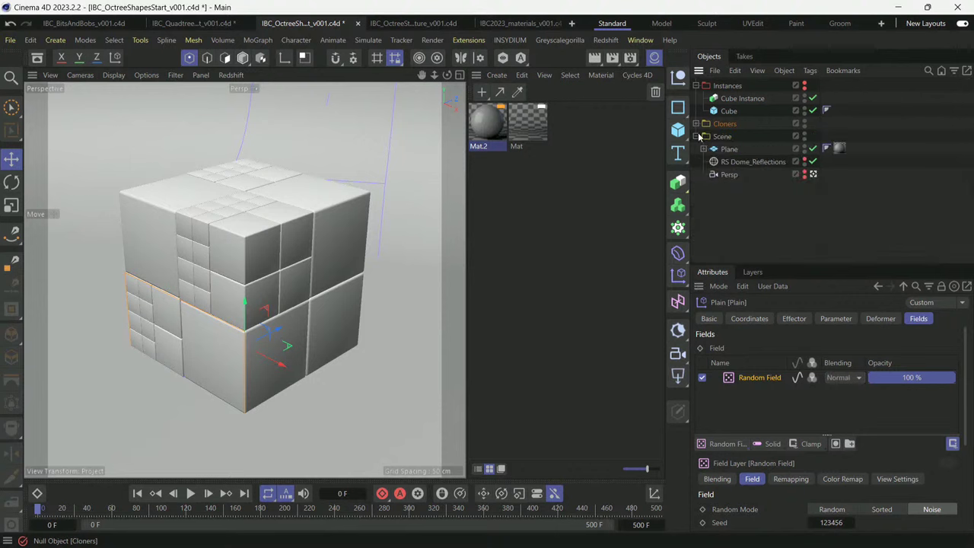
{"action": "left_click", "coordinate": [746, 207]}
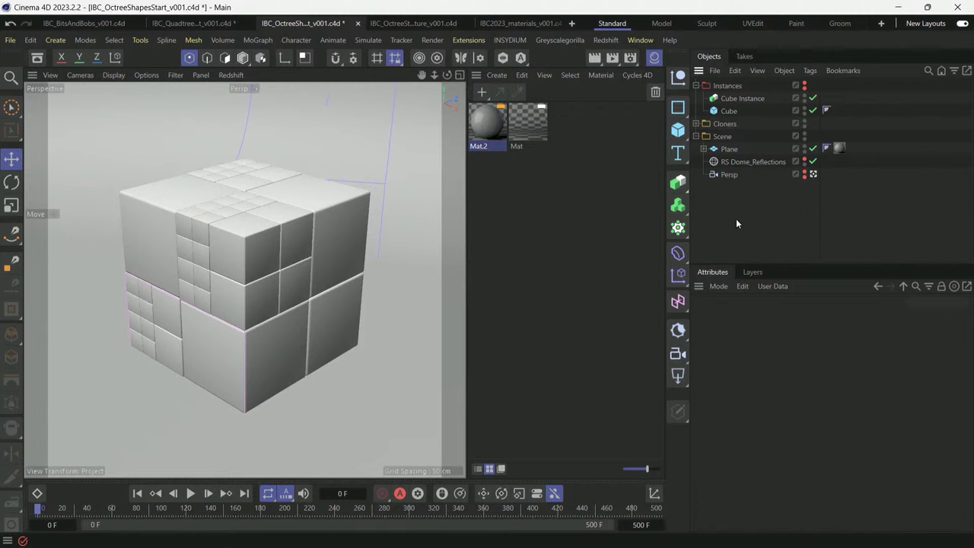
Copy the Cylinder, Triangle and HoleCube from the IBC_BitsAndBobs_v001 project into the IBC_OctreeShapesStart_v001 scene.
{"action": "left_click", "coordinate": [83, 24]}
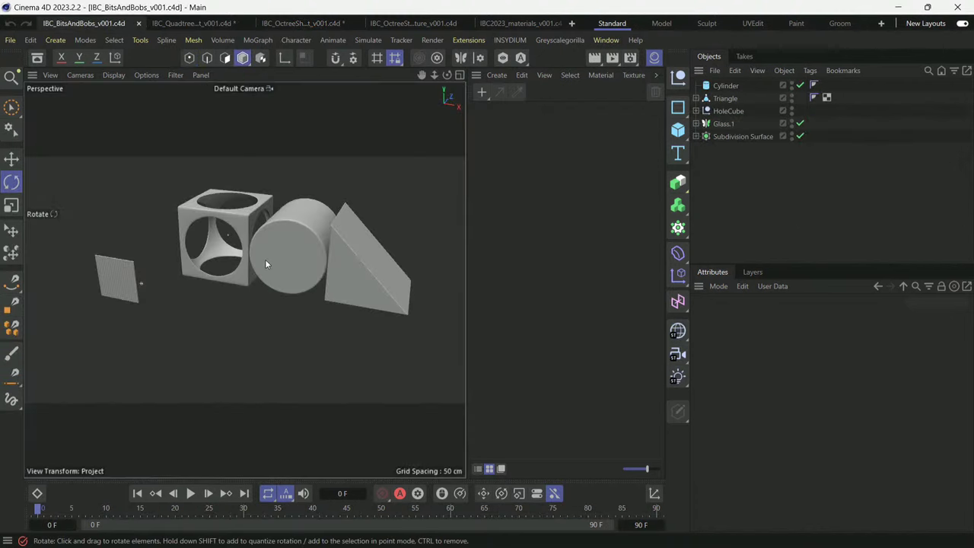
{"action": "left_click", "coordinate": [723, 86]}
{"action": "left_click", "coordinate": [720, 113], "text": "shift"}
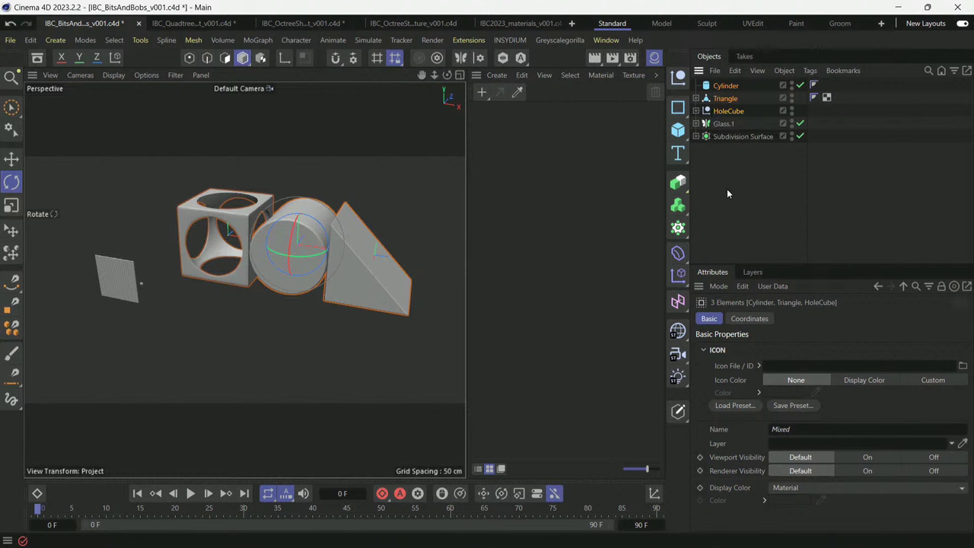
{"action": "left_click", "coordinate": [303, 23]}
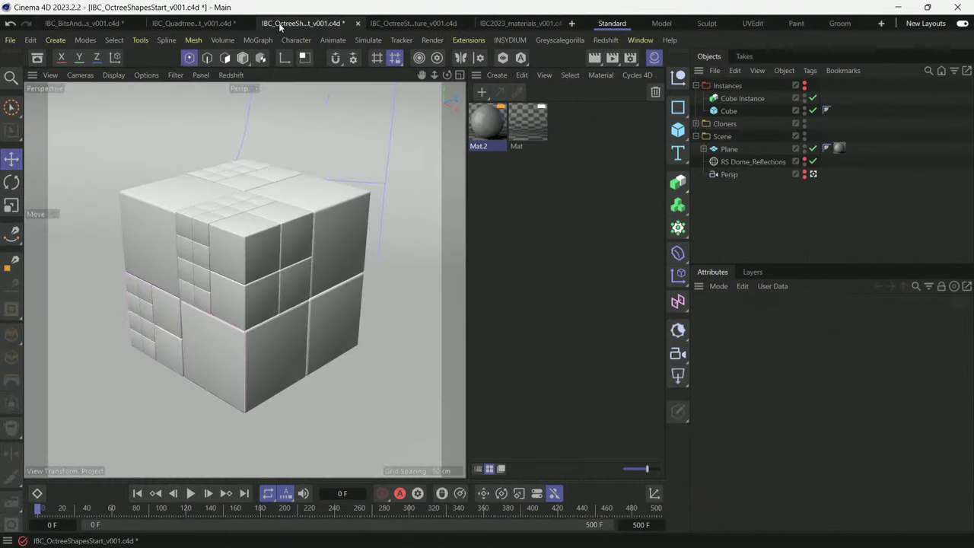
{"action": "key", "text": "ctrl+v"}
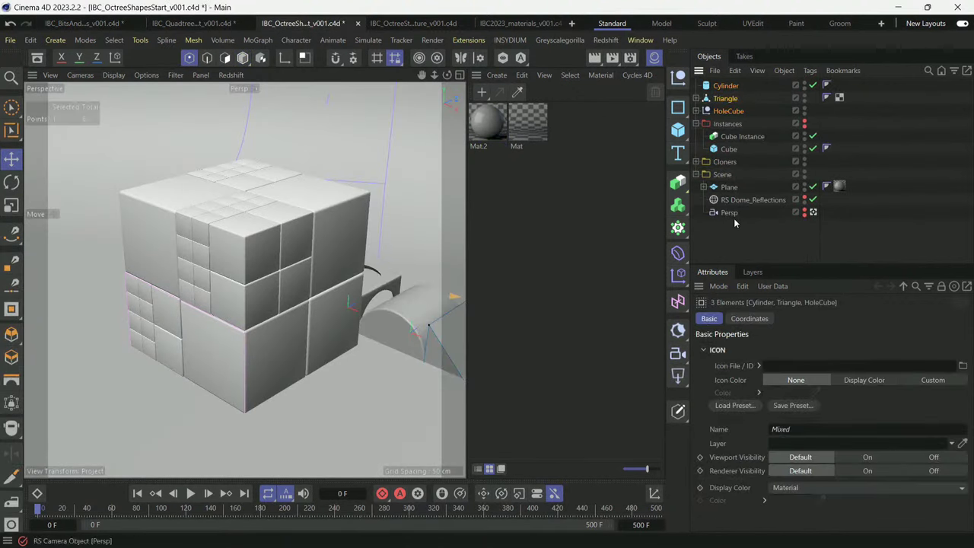
{"action": "left_click", "coordinate": [732, 234]}
{"action": "left_click", "coordinate": [723, 86]}
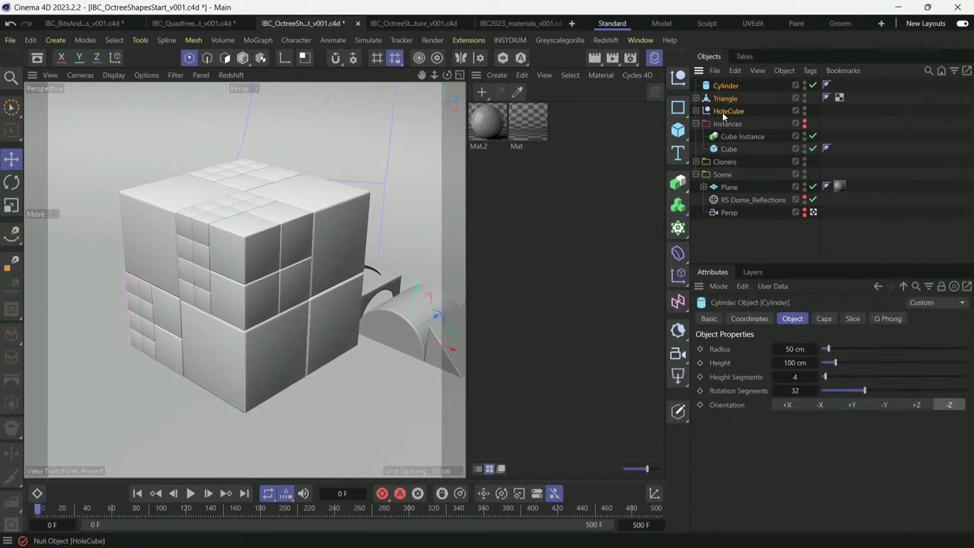
{"action": "left_click", "coordinate": [727, 111], "text": "shift"}
{"action": "left_click", "coordinate": [735, 236]}
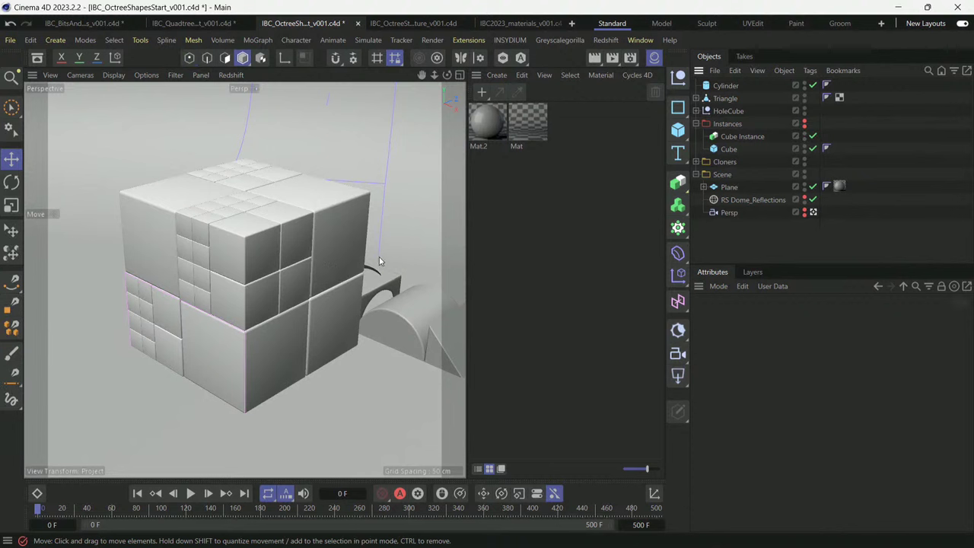
Create a Cloner containing the Cylinder, Triangle and HoleCube, and set its grid count to 1 on all axes.
{"action": "left_click", "coordinate": [676, 230]}
{"action": "left_click", "coordinate": [726, 98]}
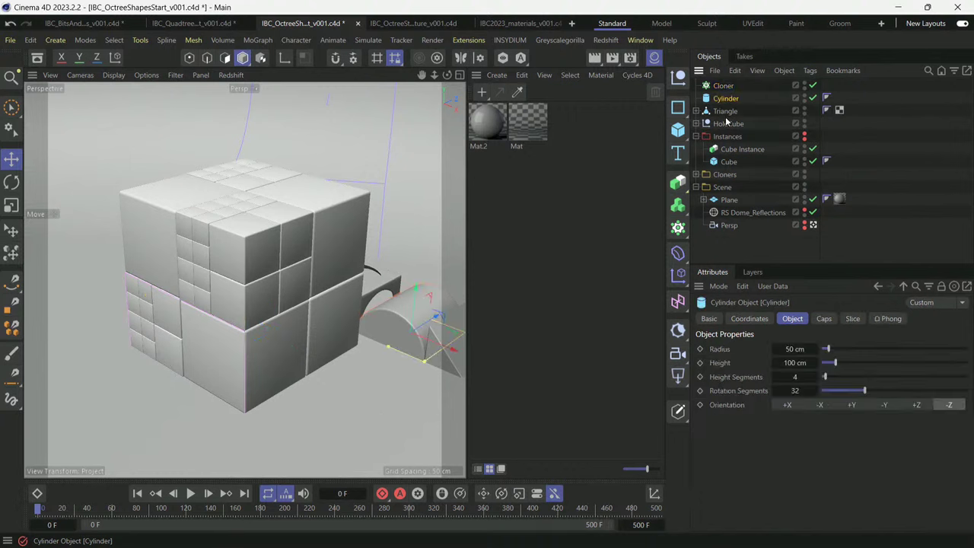
{"action": "left_click", "coordinate": [727, 124], "text": "shift"}
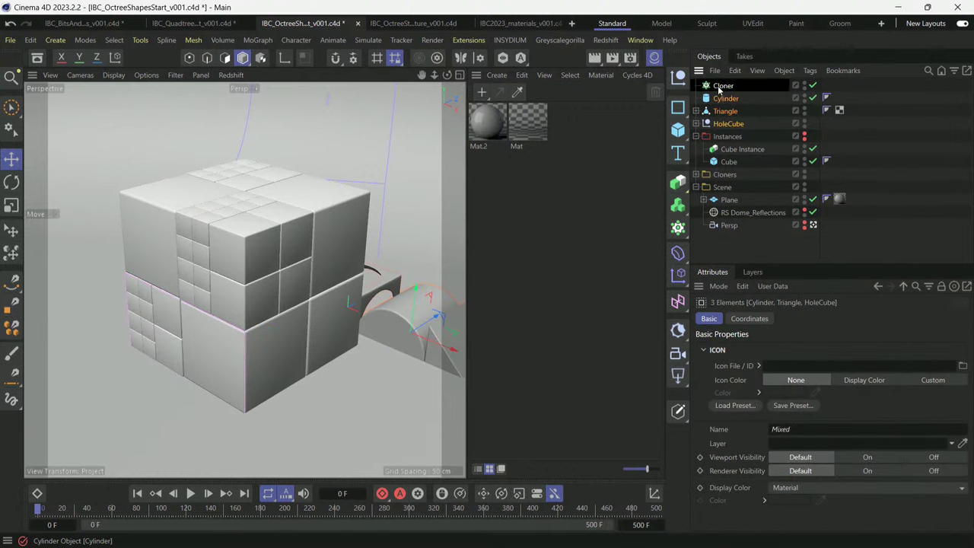
{"action": "left_click_drag", "start_coordinate": [720, 89], "coordinate": [721, 87]}
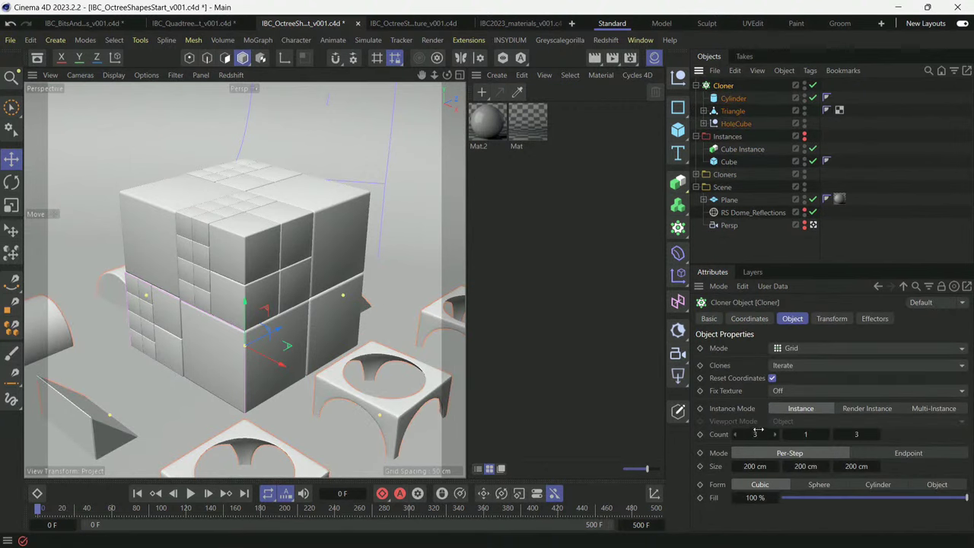
{"action": "left_click_drag", "start_coordinate": [759, 431], "coordinate": [749, 432]}
{"action": "left_click_drag", "start_coordinate": [857, 434], "coordinate": [848, 435]}
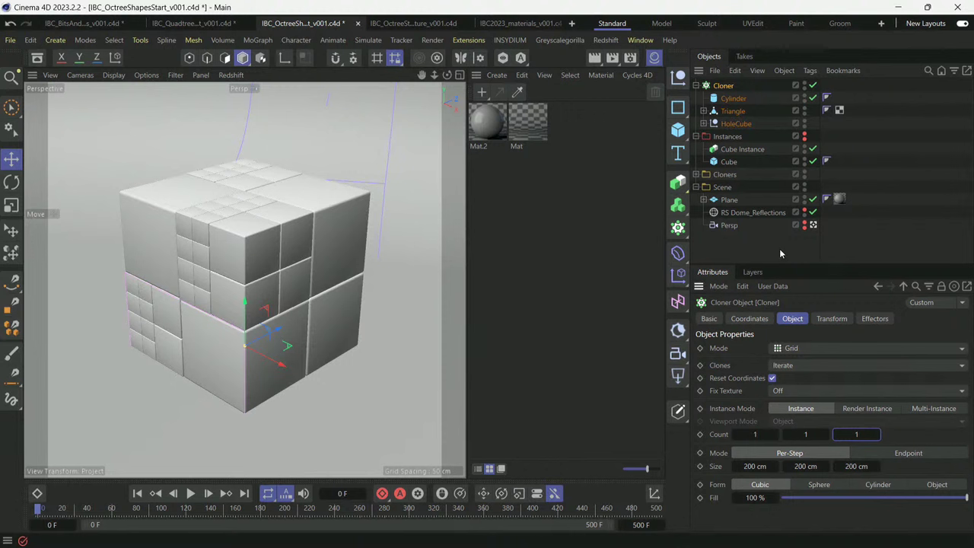
Move the shapes Cloner into the Instances group and make it the Cube Instance's reference object.
{"action": "left_click", "coordinate": [696, 85]}
{"action": "left_click_drag", "start_coordinate": [724, 89], "coordinate": [801, 353]}
{"action": "left_click", "coordinate": [730, 111]}
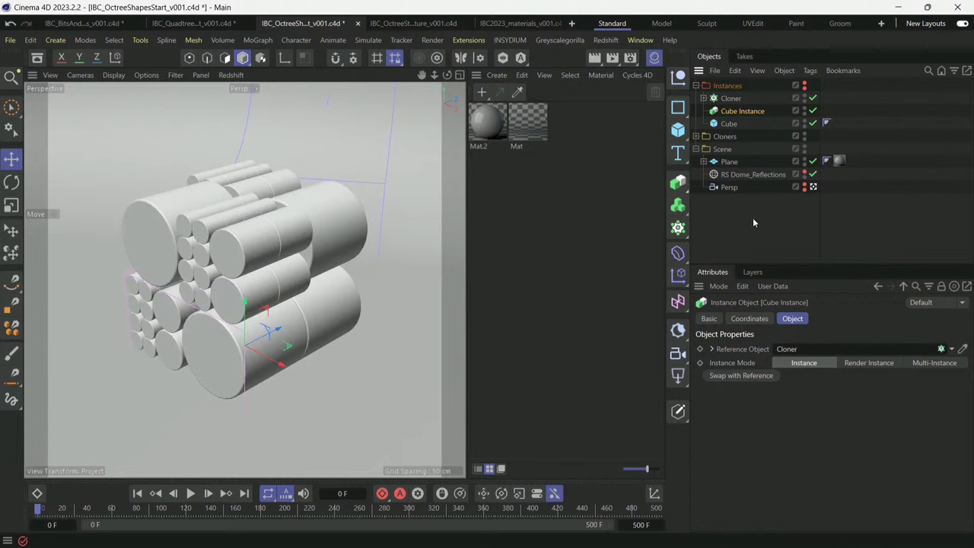
Add a Plain effector for the shapes Cloner inside the Instances group, with Position disabled and Modify Clone at 100 %.
{"action": "left_click", "coordinate": [723, 99]}
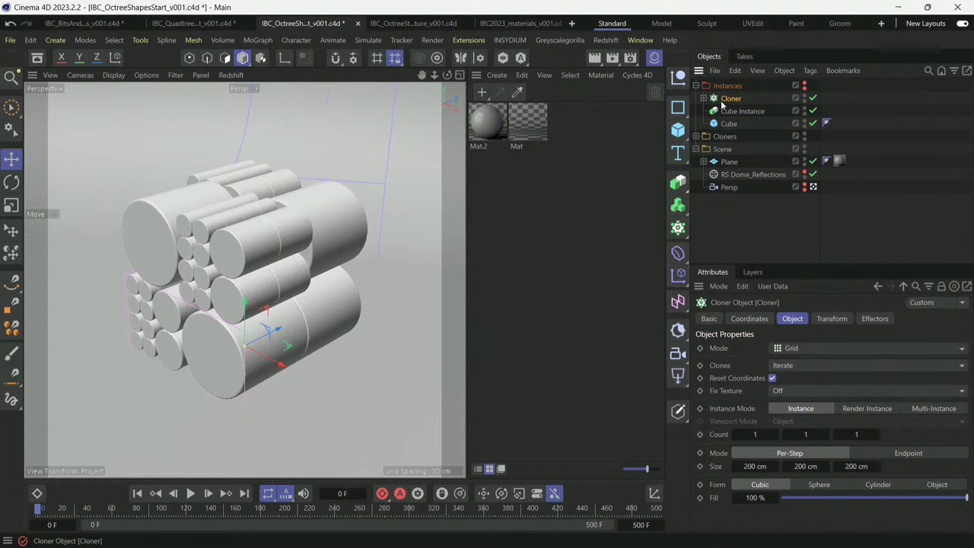
{"action": "left_click", "coordinate": [678, 277]}
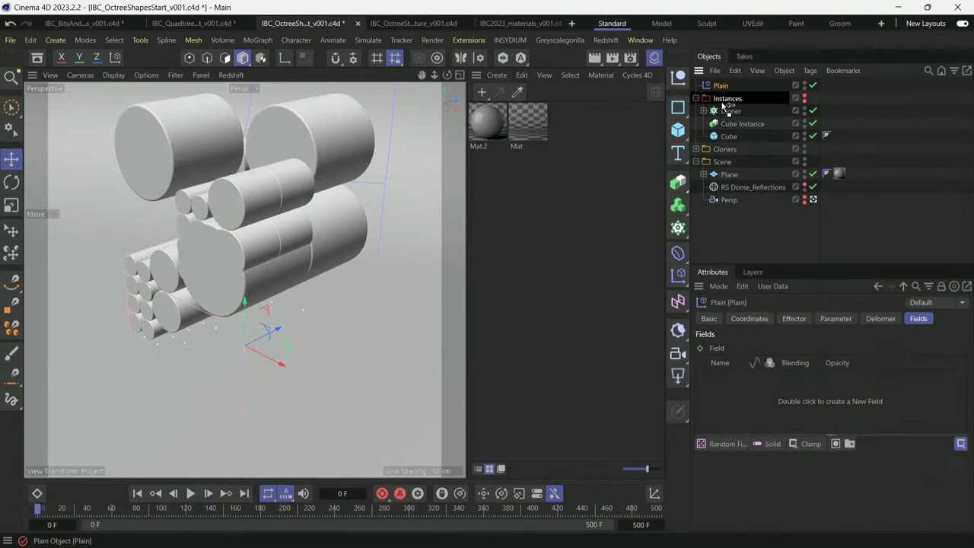
{"action": "left_click", "coordinate": [829, 318]}
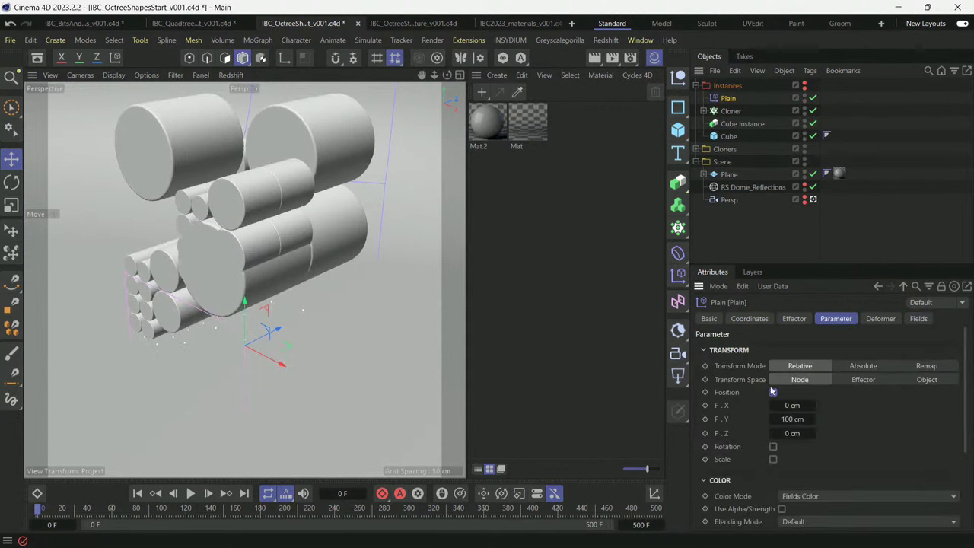
{"action": "left_click", "coordinate": [774, 393]}
{"action": "scroll", "coordinate": [861, 409], "scroll_direction": "down", "scroll_amount": 3}
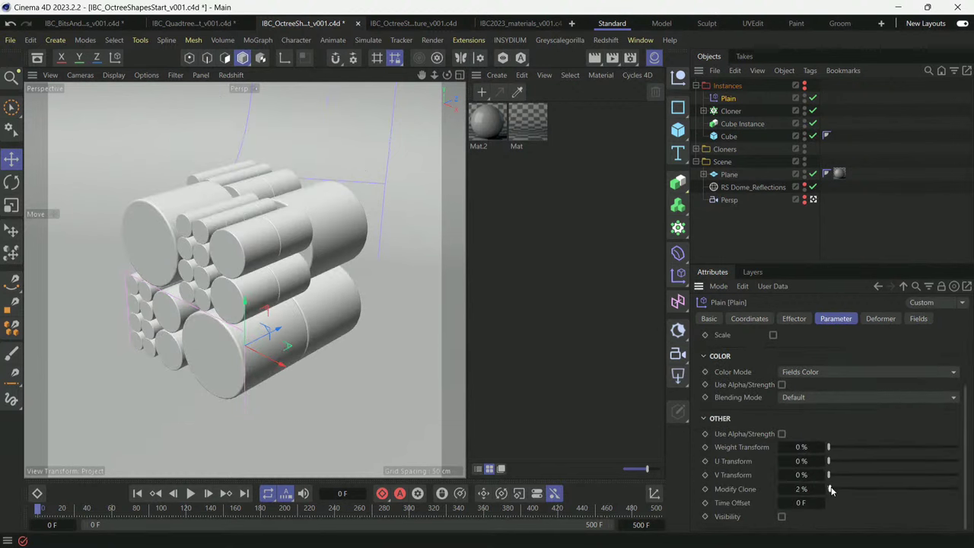
{"action": "left_click_drag", "start_coordinate": [832, 488], "coordinate": [965, 490]}
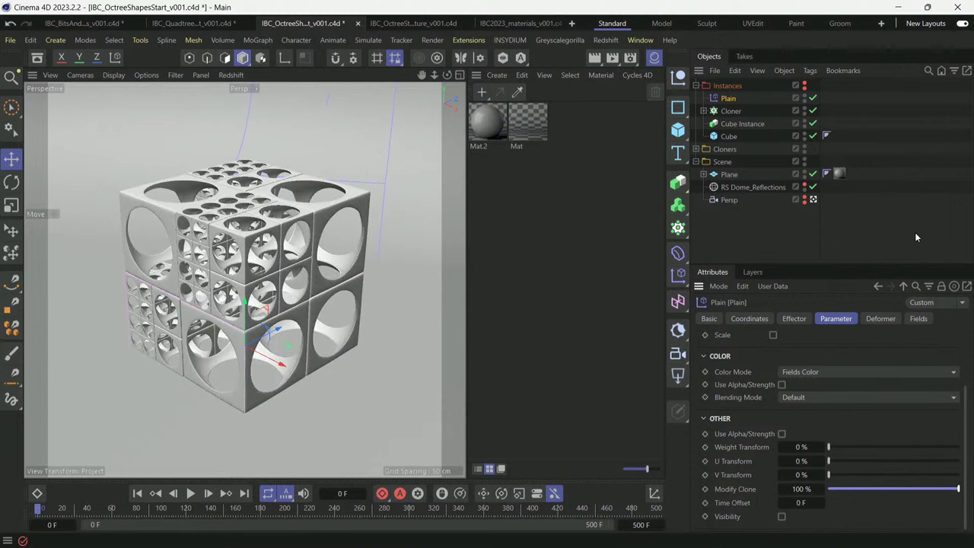
Add a Shader Field to the shapes Cloner's Plain effector and load a Noise shader into it.
{"action": "left_click", "coordinate": [919, 319]}
{"action": "left_click", "coordinate": [727, 445]}
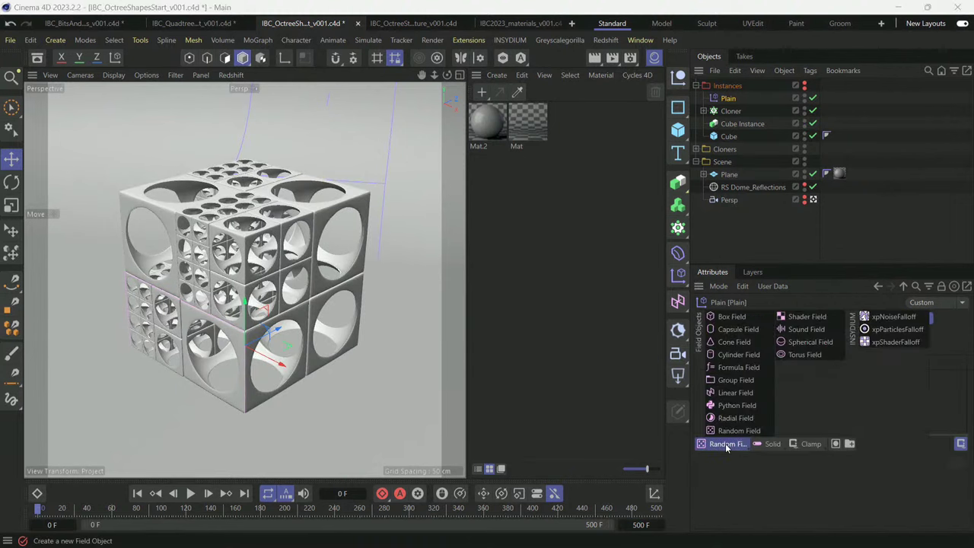
{"action": "left_click", "coordinate": [806, 316]}
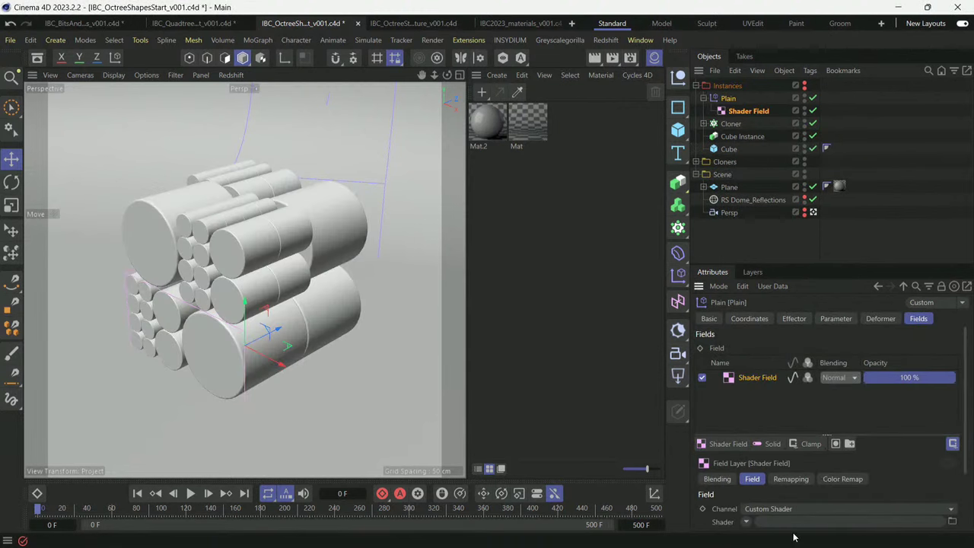
{"action": "scroll", "coordinate": [771, 460], "scroll_direction": "down", "scroll_amount": 2}
{"action": "left_click", "coordinate": [745, 447]}
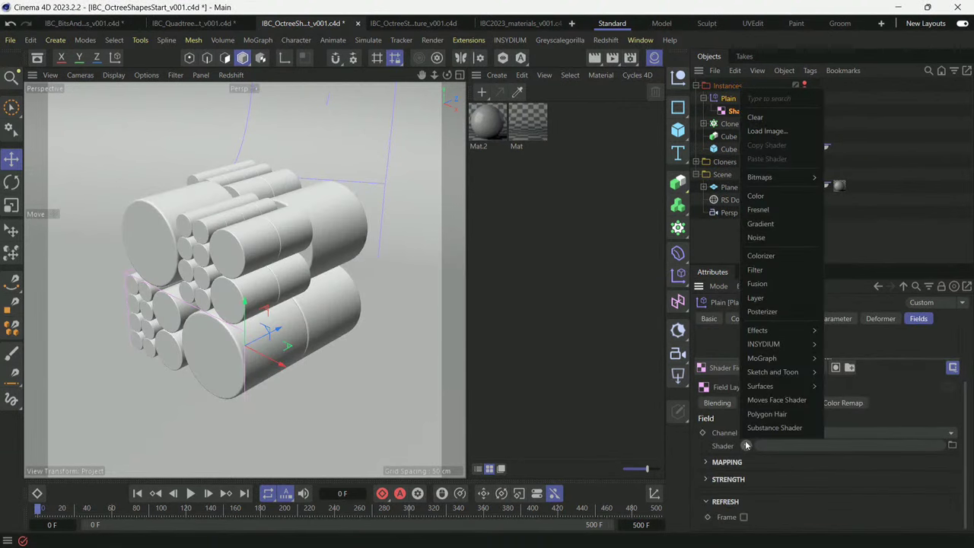
{"action": "left_click", "coordinate": [756, 244]}
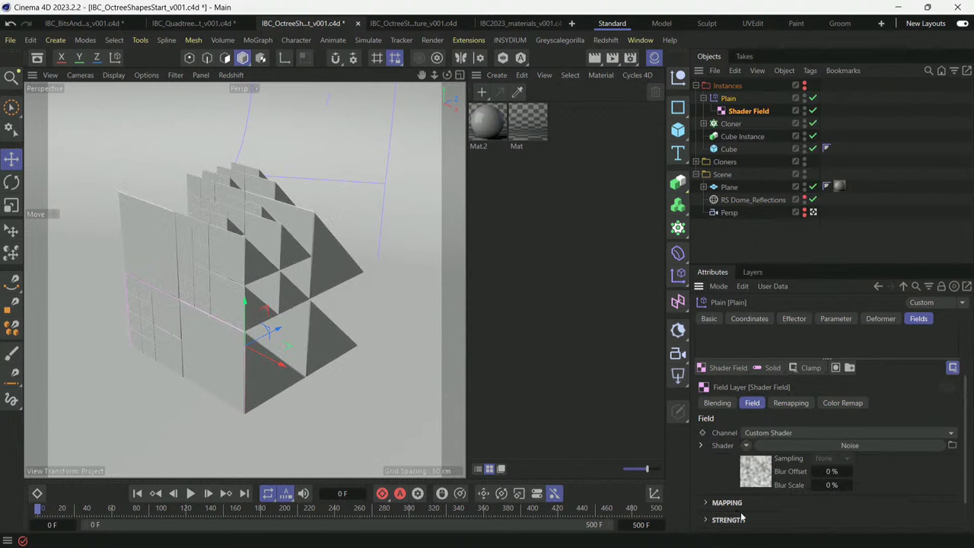
Raise the Noise shader's contrast to 34 %.
{"action": "left_click", "coordinate": [752, 472]}
{"action": "scroll", "coordinate": [756, 472], "scroll_direction": "down", "scroll_amount": 5}
{"action": "mouse_move", "coordinate": [901, 487]}
{"action": "left_mouse_down"}
{"action": "mouse_move", "coordinate": [922, 485]}
{"action": "mouse_move", "coordinate": [906, 486]}
{"action": "left_mouse_up"}
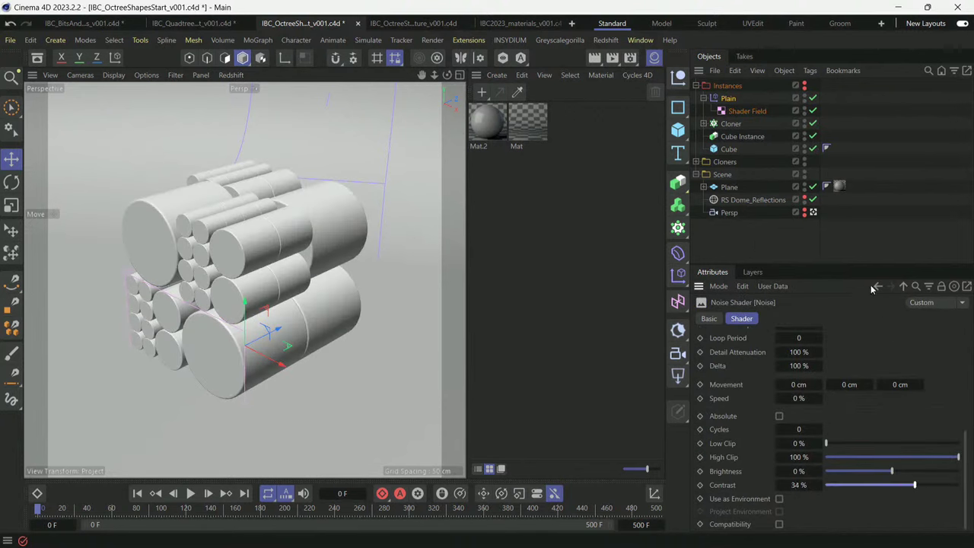
Set the space of the Shader Field's Noise shader to World.
{"action": "left_click", "coordinate": [904, 286]}
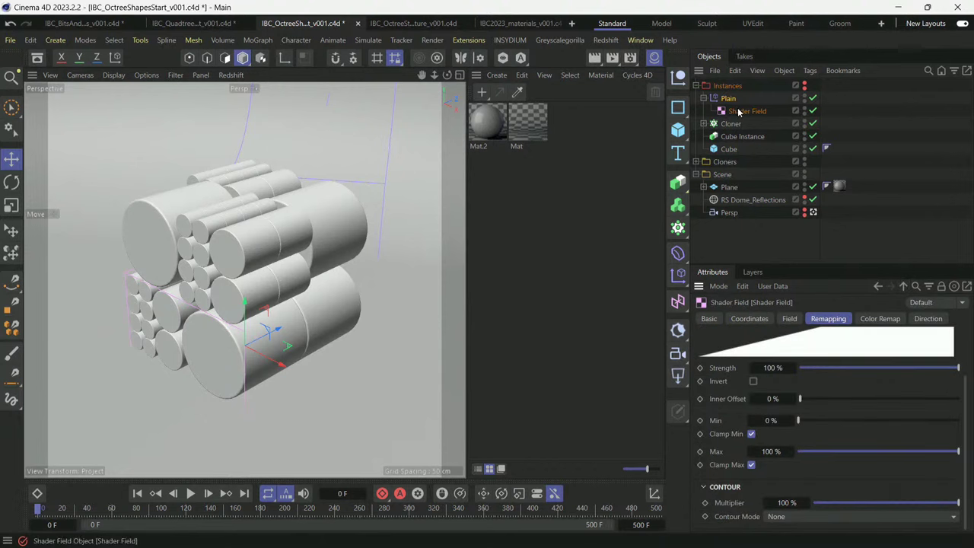
{"action": "left_click", "coordinate": [735, 123]}
{"action": "left_click", "coordinate": [735, 104]}
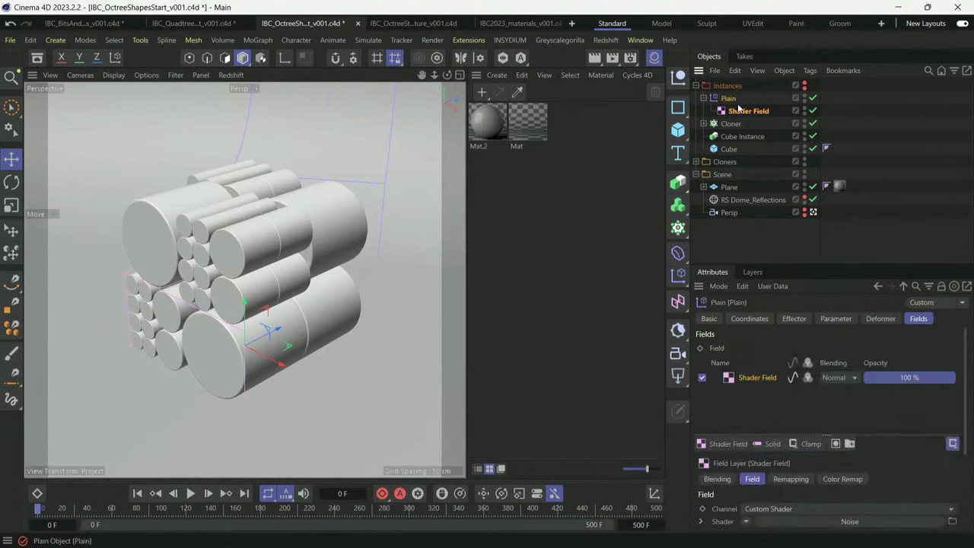
{"action": "left_click", "coordinate": [740, 110]}
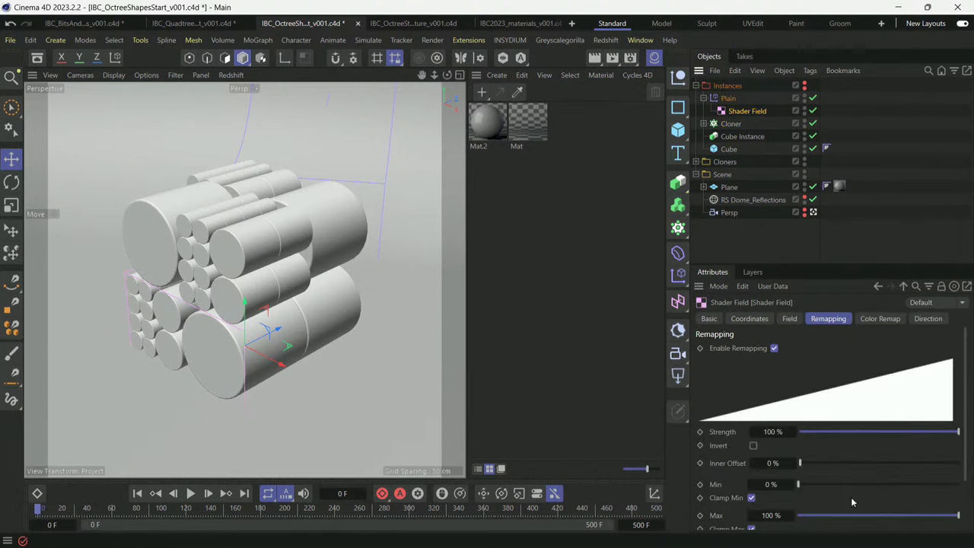
{"action": "left_click", "coordinate": [790, 318]}
{"action": "left_click", "coordinate": [753, 402]}
{"action": "left_click", "coordinate": [816, 469]}
{"action": "left_click", "coordinate": [816, 472]}
{"action": "left_click", "coordinate": [807, 495]}
{"action": "left_click", "coordinate": [803, 436]}
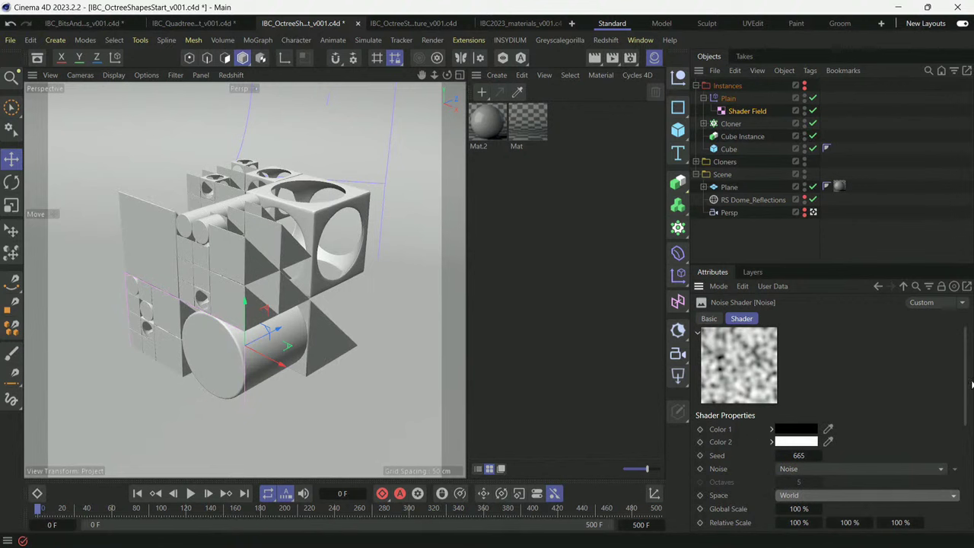
Set the Noise shader's seed to 670.
{"action": "scroll", "coordinate": [965, 370], "scroll_direction": "down", "scroll_amount": 3}
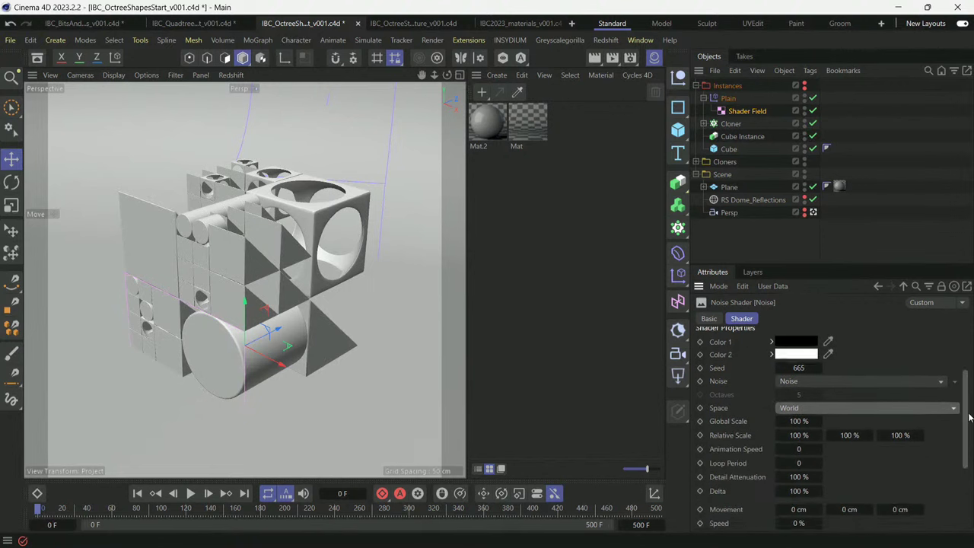
{"action": "left_click", "coordinate": [819, 359]}
{"action": "left_click", "coordinate": [819, 356]}
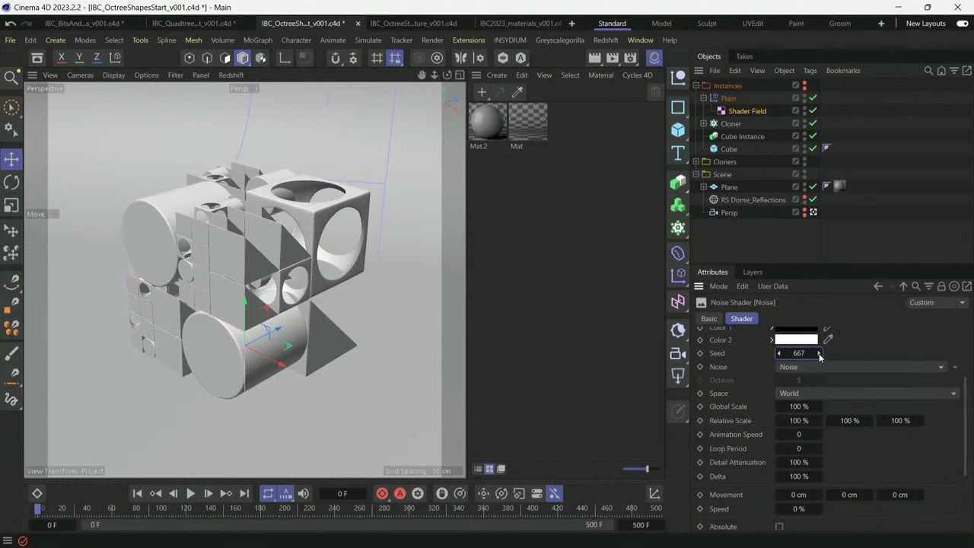
{"action": "left_click", "coordinate": [819, 356]}
{"action": "left_click", "coordinate": [819, 355]}
{"action": "left_click", "coordinate": [819, 356]}
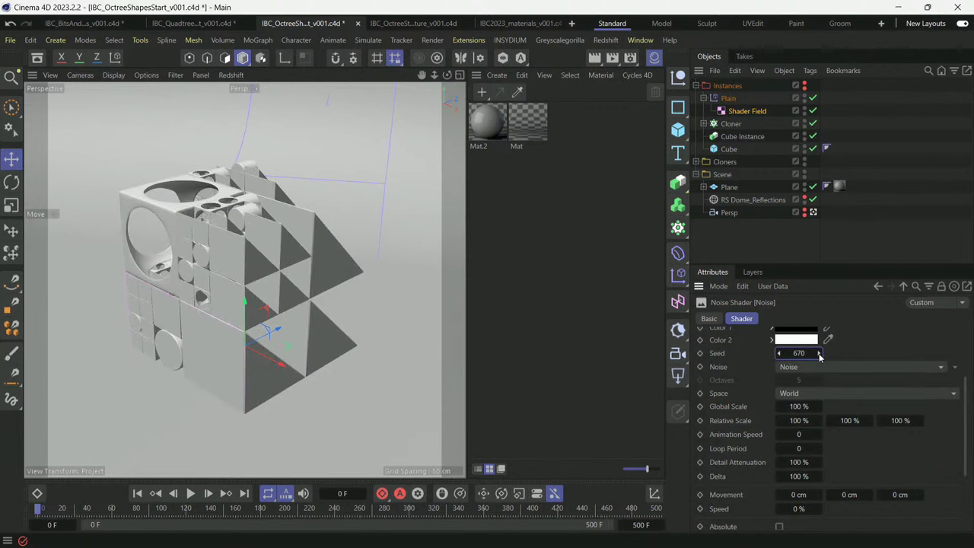
Set the seed of the Shader Field's Noise shader to 671.
{"action": "left_click", "coordinate": [819, 356]}
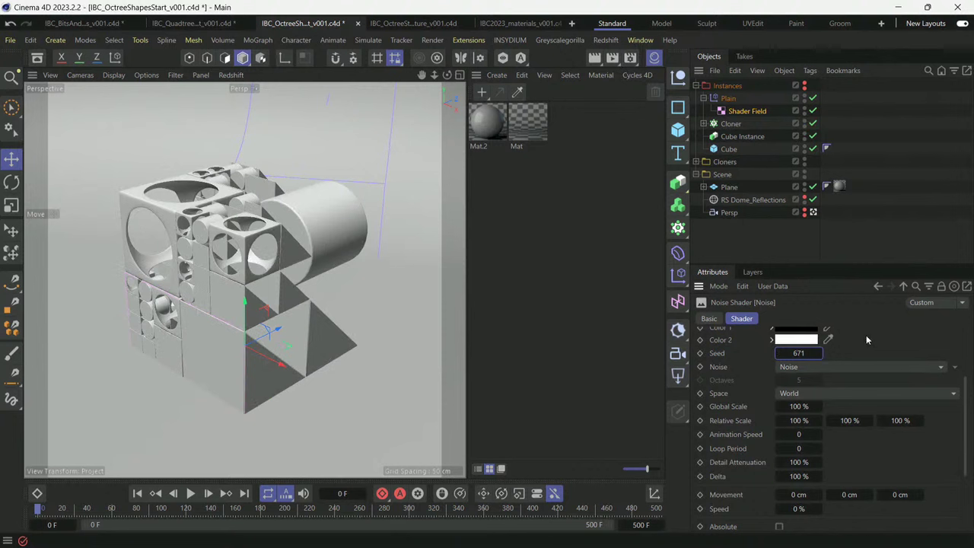
{"action": "left_click", "coordinate": [755, 228]}
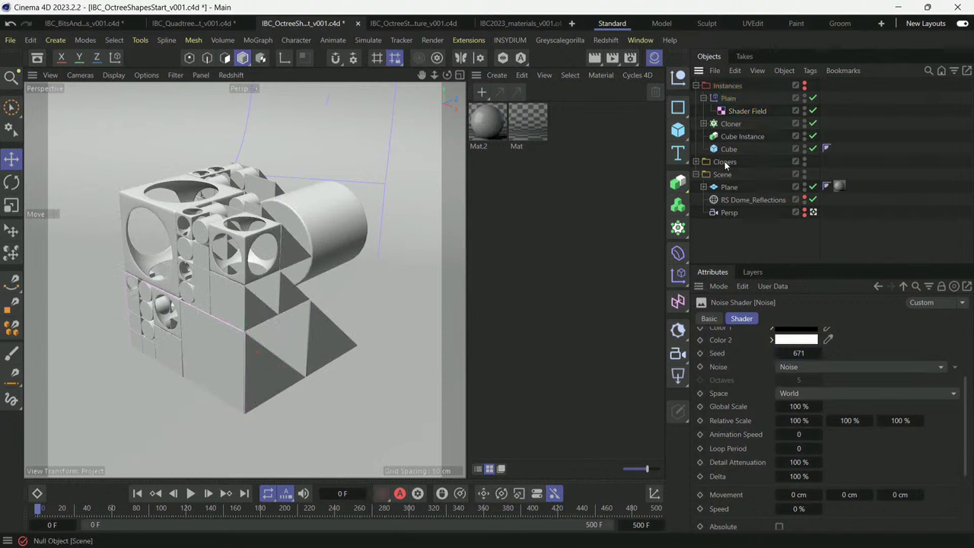
Check the settings of the Random Field under the Plain effector in the Cloners group.
{"action": "left_click", "coordinate": [695, 161]}
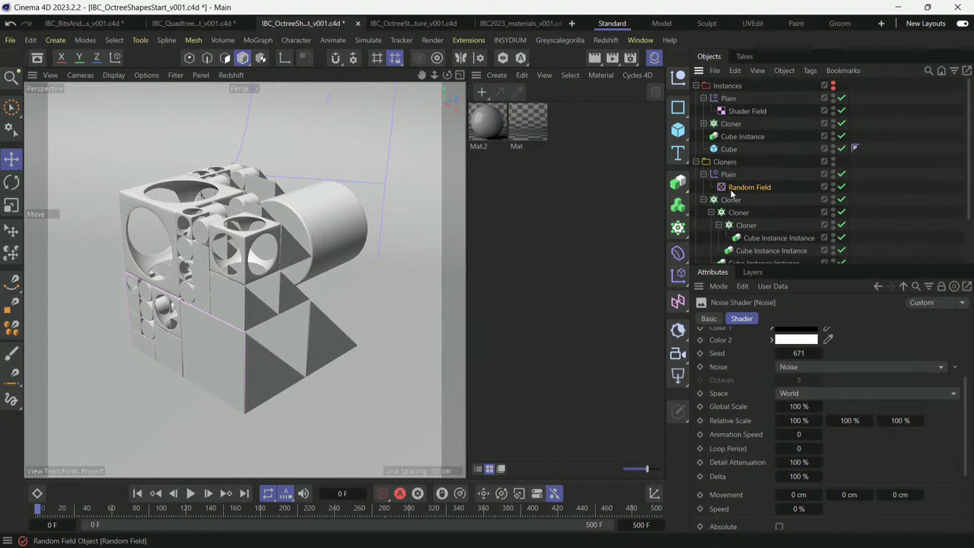
{"action": "left_click", "coordinate": [731, 191]}
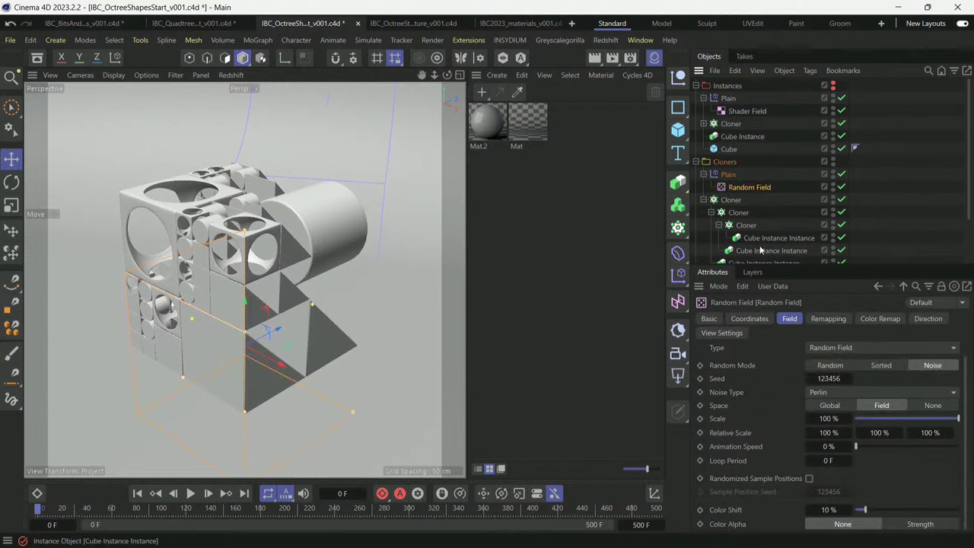
{"action": "left_click", "coordinate": [696, 161]}
{"action": "left_click", "coordinate": [733, 225]}
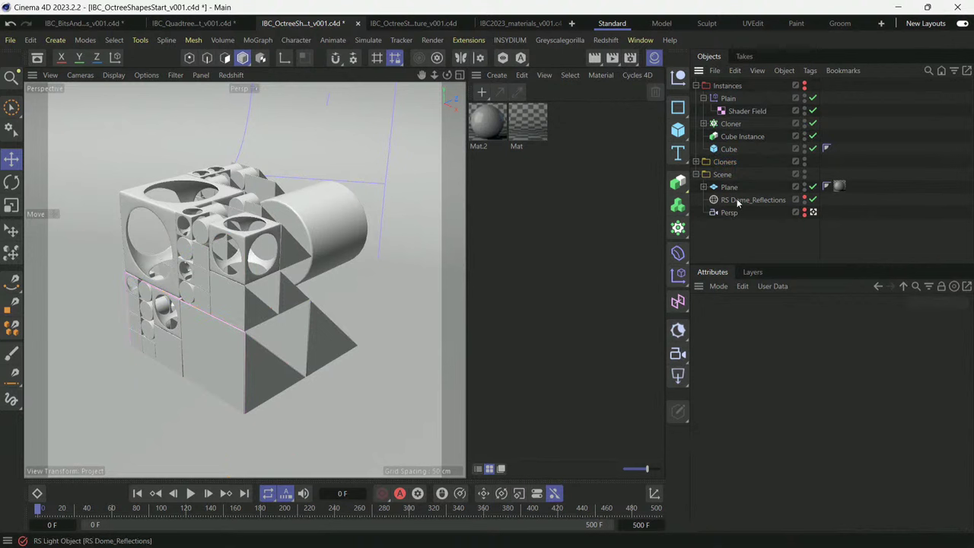
Rename the Plain effector in the Instances group to Random Shape.
{"action": "left_click", "coordinate": [704, 98]}
{"action": "left_click", "coordinate": [704, 110]}
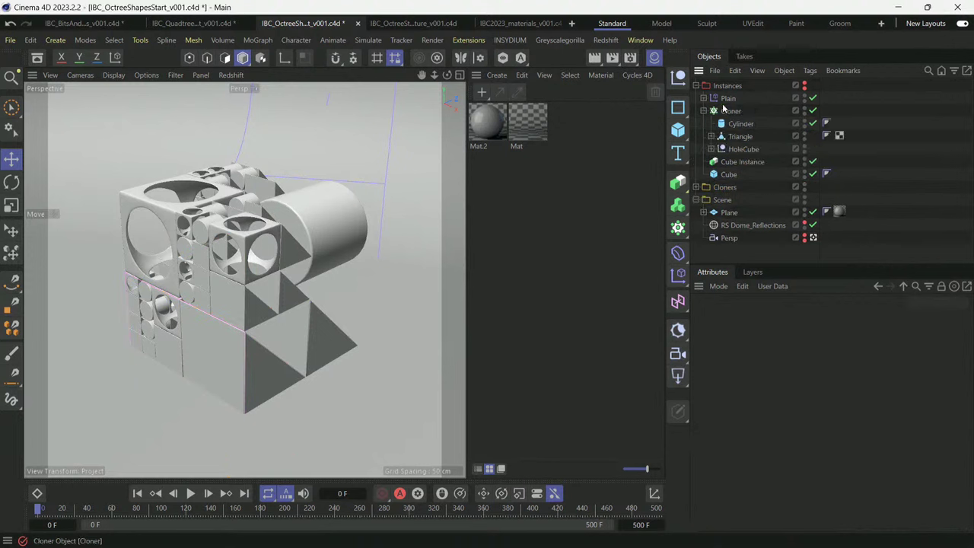
{"action": "left_click", "coordinate": [704, 111]}
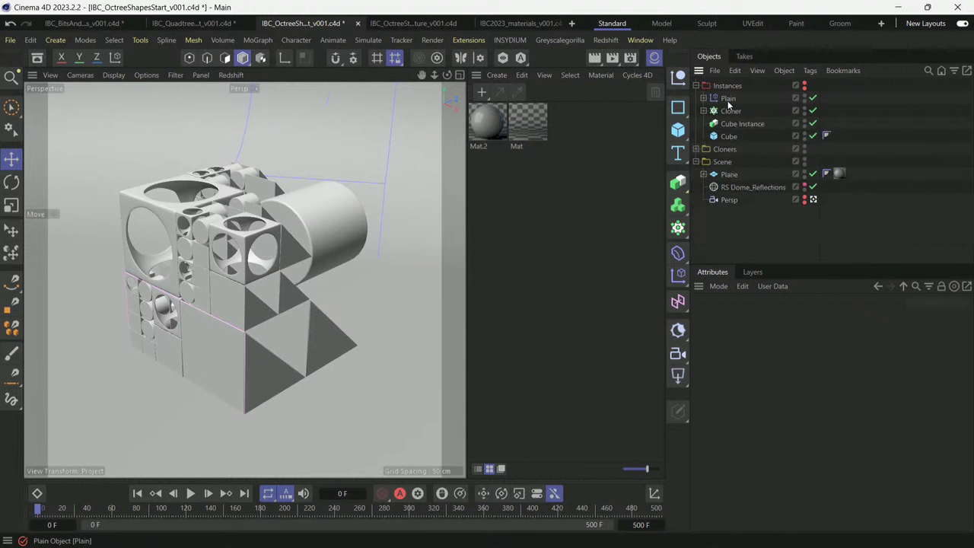
{"action": "double_click", "coordinate": [730, 99]}
{"action": "type", "text": "Random Shape"}
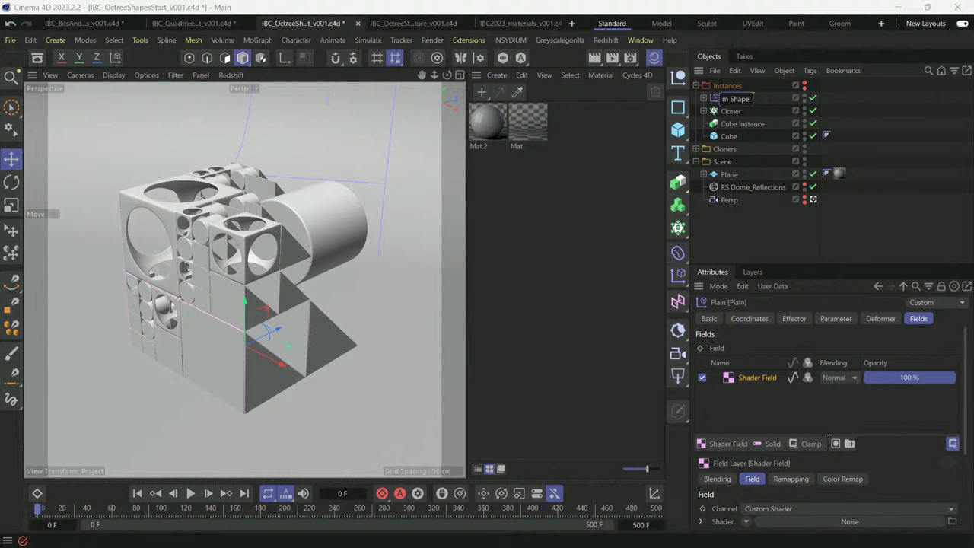
{"action": "key", "text": "Return"}
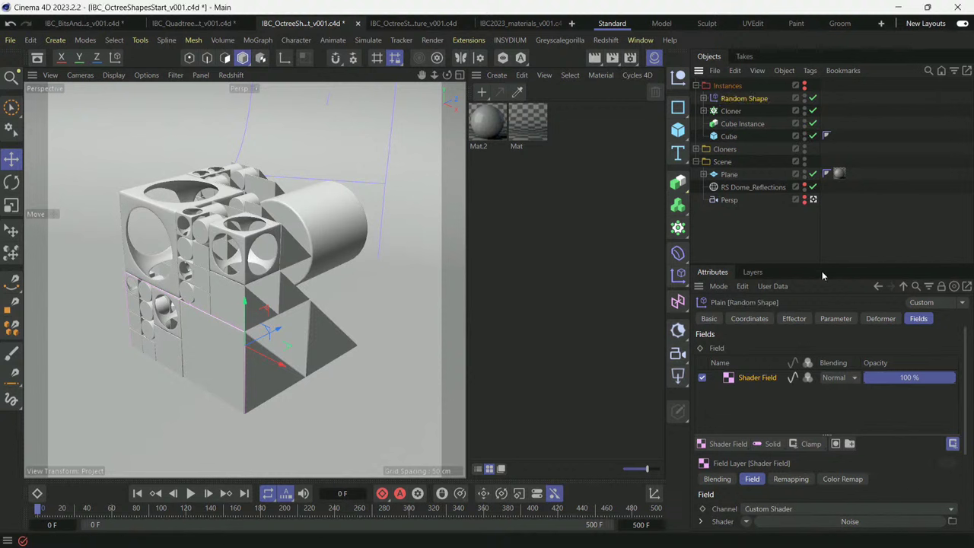
Add another Plain effector to the shapes Cloner, place it first in the Instances group, and turn off its position transform.
{"action": "left_click", "coordinate": [732, 111]}
{"action": "left_click", "coordinate": [678, 274]}
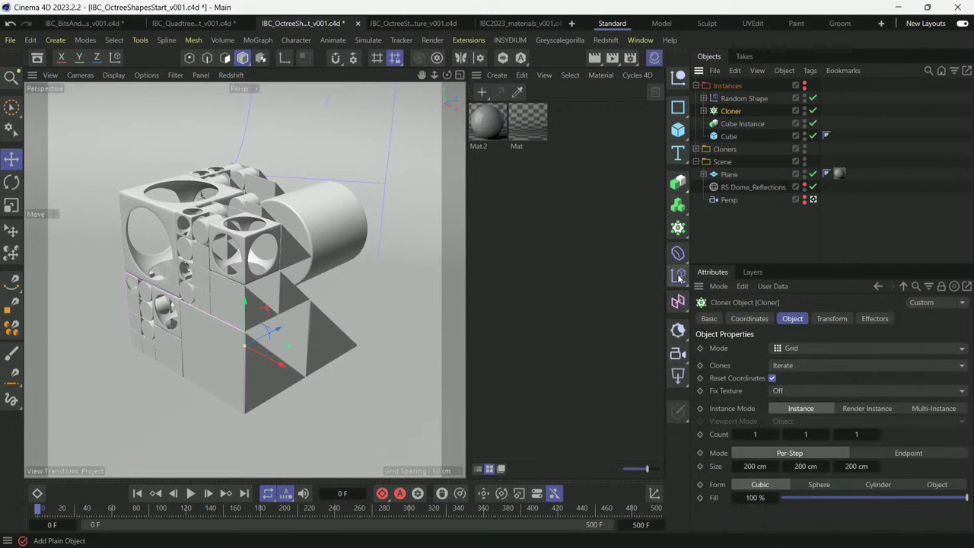
{"action": "left_click_drag", "start_coordinate": [724, 85], "coordinate": [733, 102]}
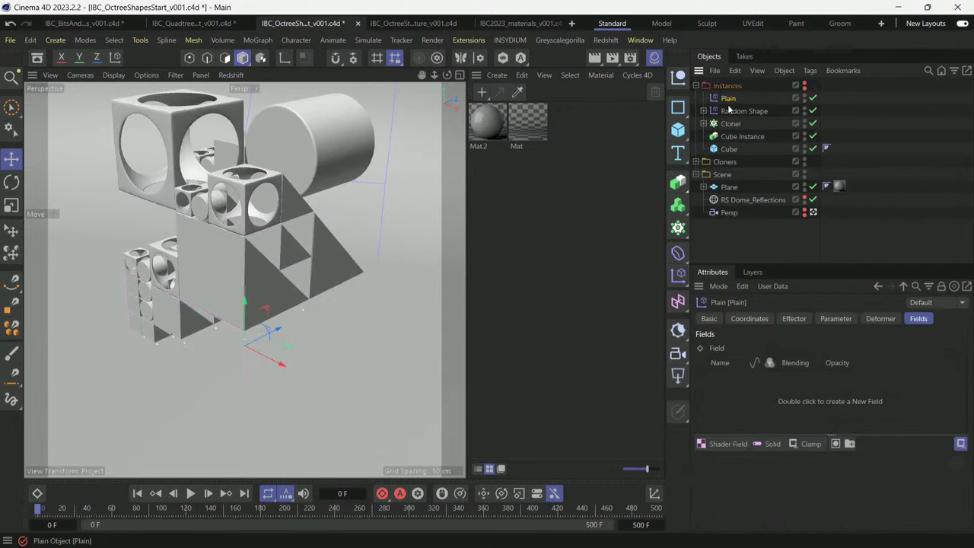
{"action": "left_click", "coordinate": [836, 320]}
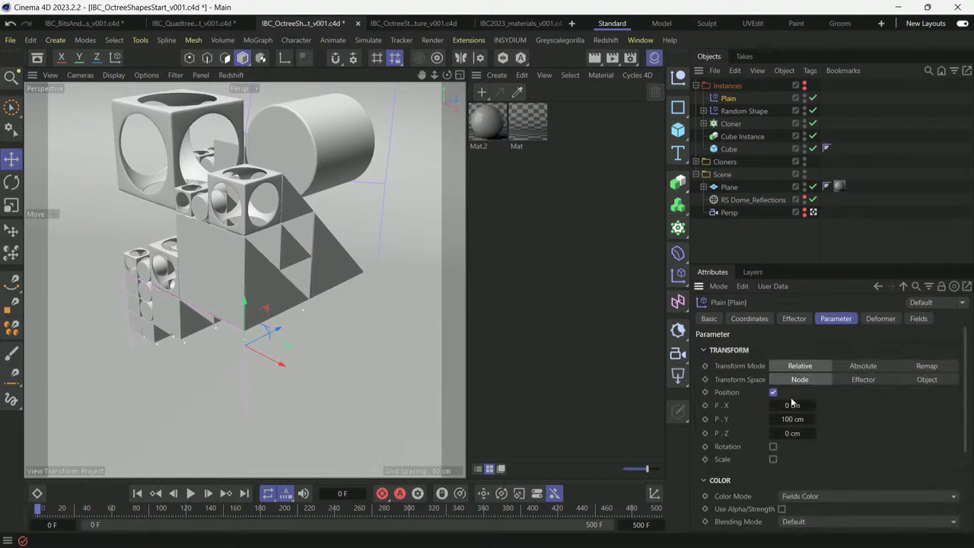
{"action": "left_click", "coordinate": [773, 392]}
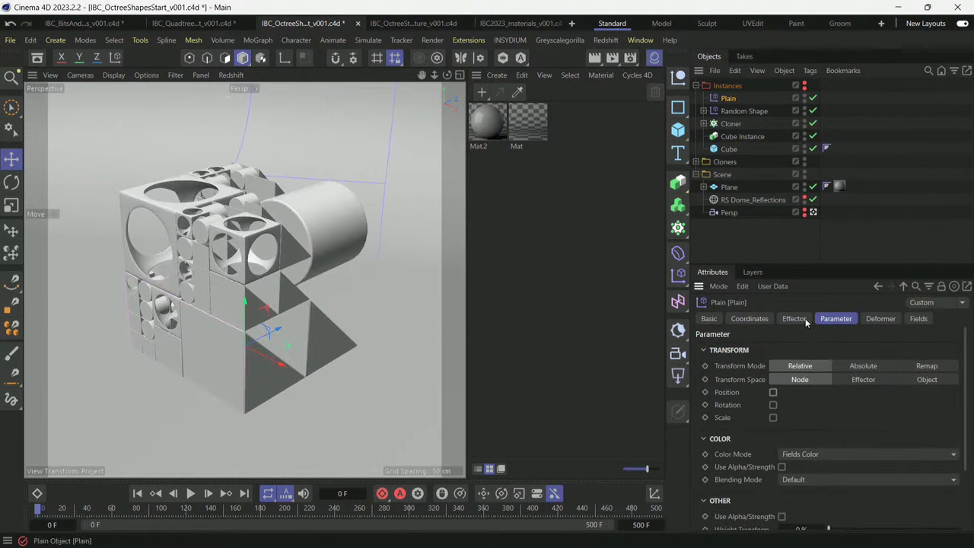
Rename the second Plain effector in the Instances group to Random Rotation.
{"action": "double_click", "coordinate": [727, 99]}
{"action": "type", "text": "R"}
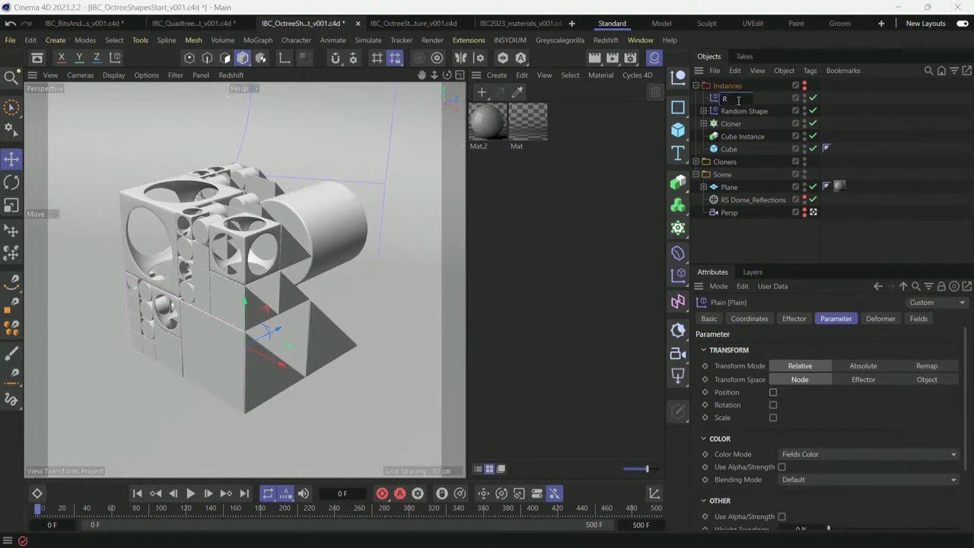
{"action": "type", "text": "andom Rotation"}
{"action": "key", "text": "Return"}
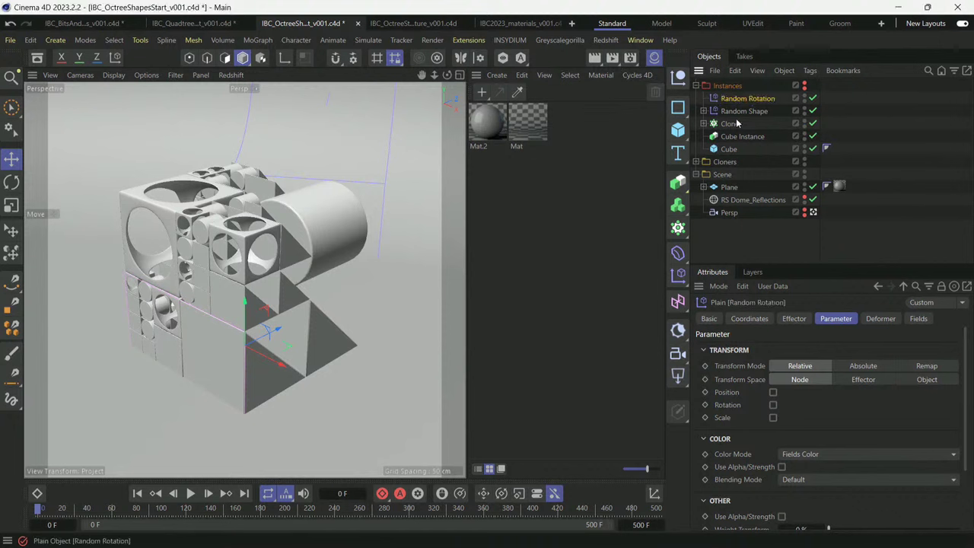
Enable rotation on the shapes Cloner's Random Rotation effector and set its pitch and bank to 360°.
{"action": "left_click", "coordinate": [730, 125]}
{"action": "left_click", "coordinate": [876, 319]}
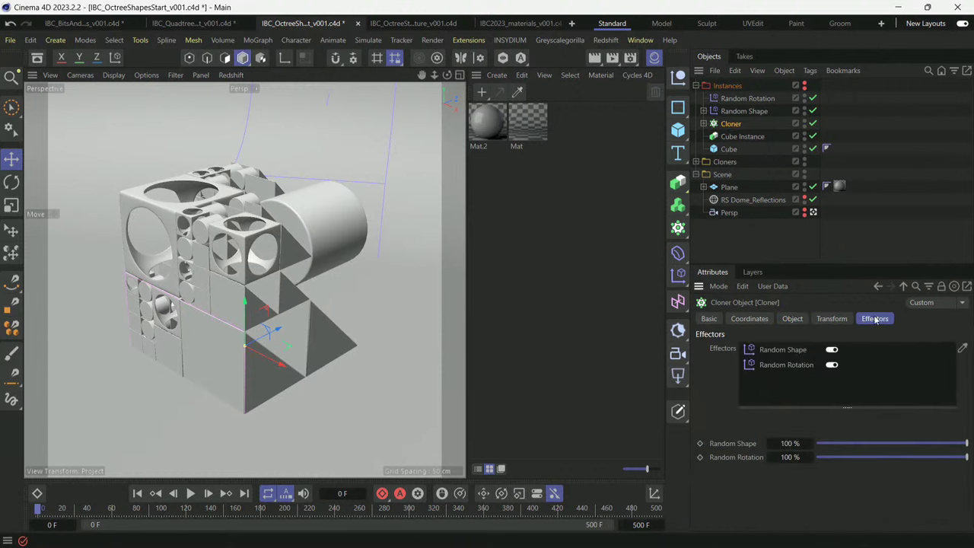
{"action": "double_click", "coordinate": [775, 366]}
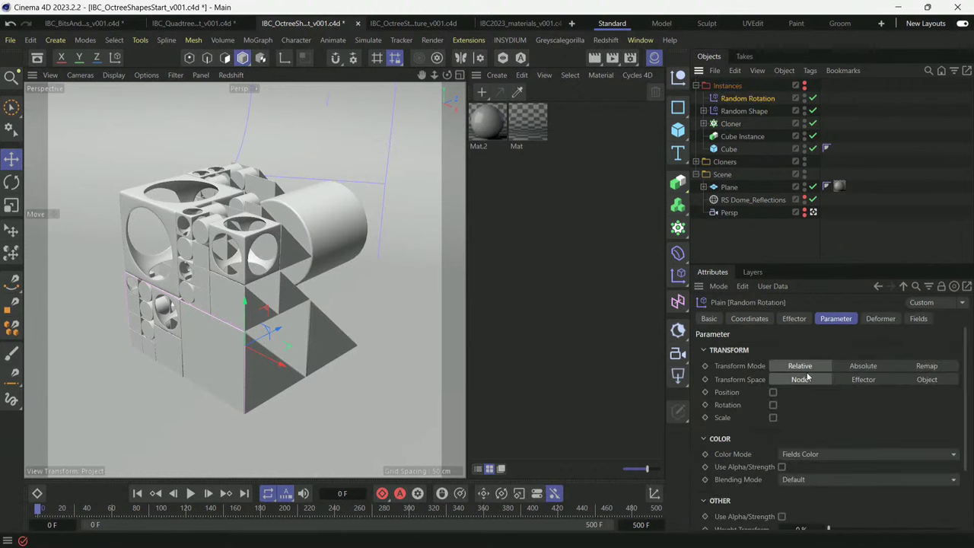
{"action": "left_click", "coordinate": [774, 405]}
{"action": "left_click", "coordinate": [795, 431]}
{"action": "type", "text": "360"}
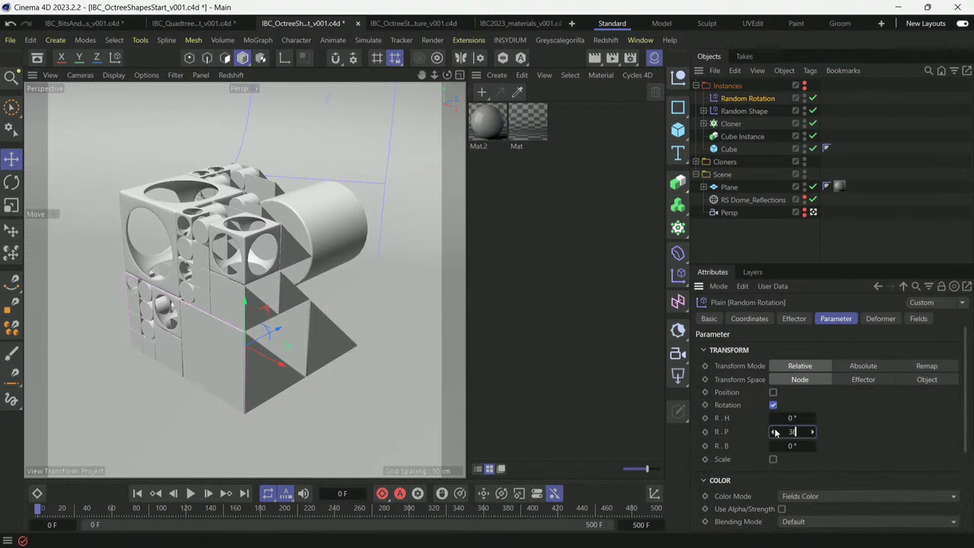
{"action": "left_click", "coordinate": [800, 448]}
{"action": "type", "text": "360"}
{"action": "key", "text": "Return"}
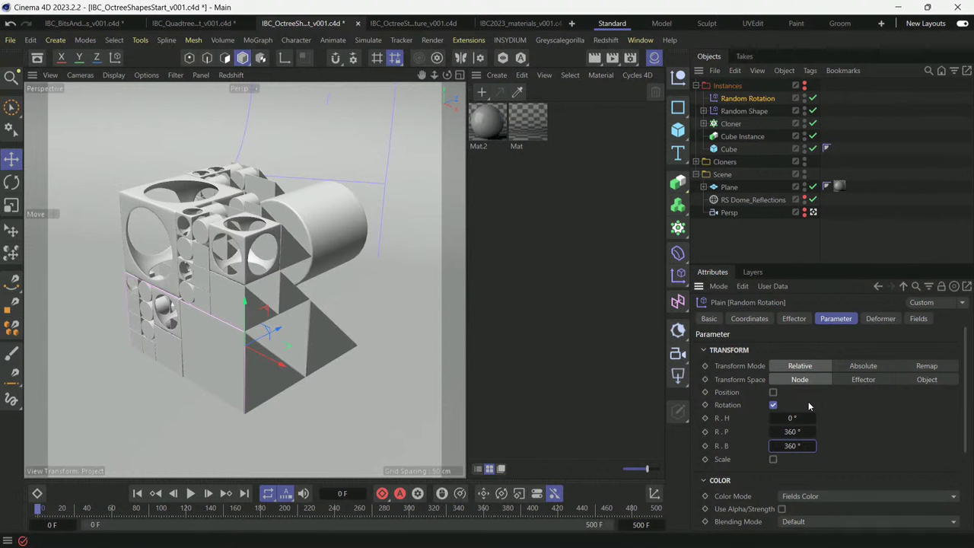
Add a Random Field to the Random Rotation effector.
{"action": "left_click", "coordinate": [919, 320]}
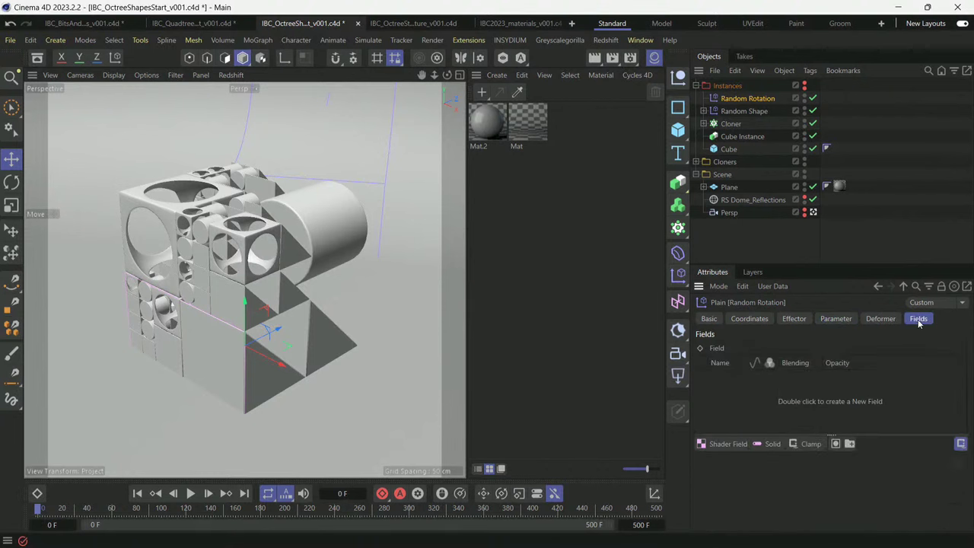
{"action": "left_click", "coordinate": [730, 446]}
{"action": "left_click", "coordinate": [733, 431]}
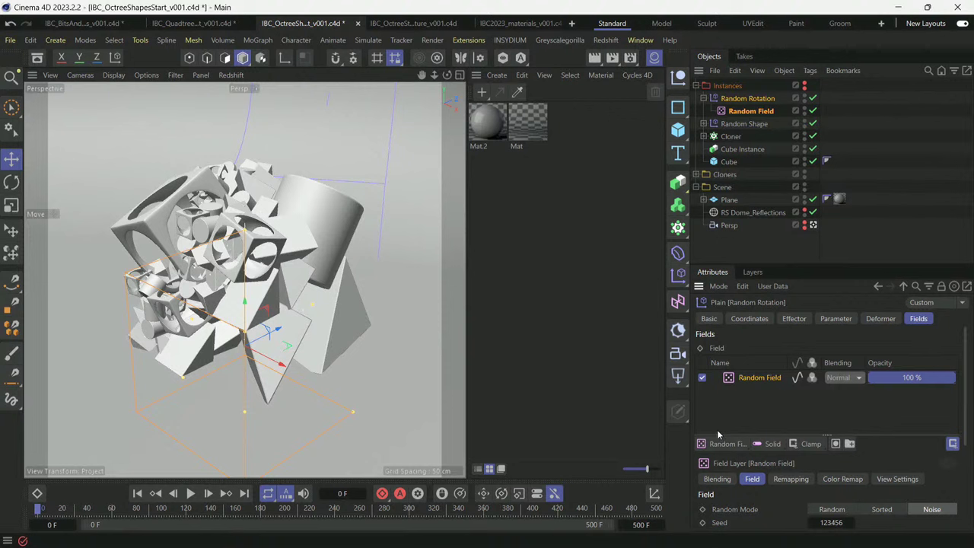
Set the Random Field's remapping contour mode to Step with 4 steps.
{"action": "left_click", "coordinate": [792, 480]}
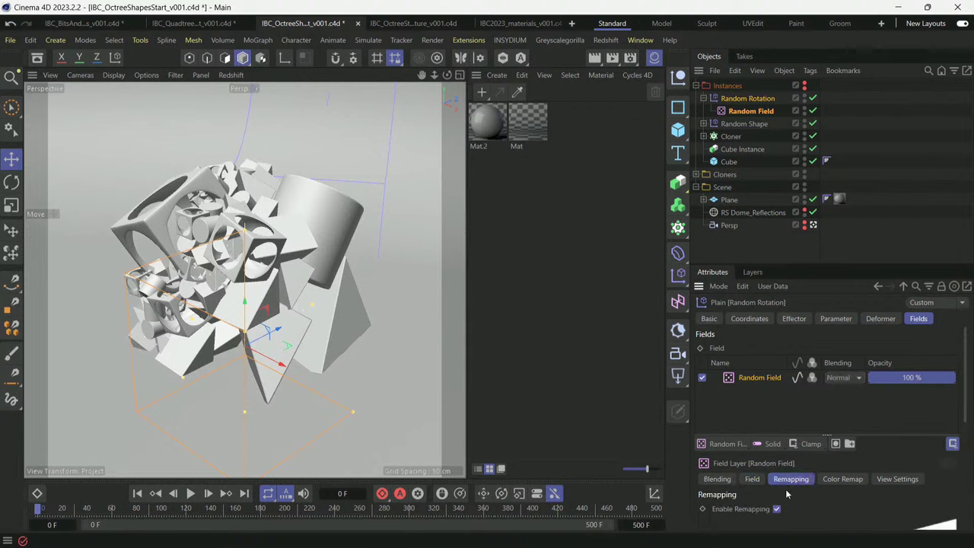
{"action": "scroll", "coordinate": [792, 487], "scroll_direction": "down", "scroll_amount": 4}
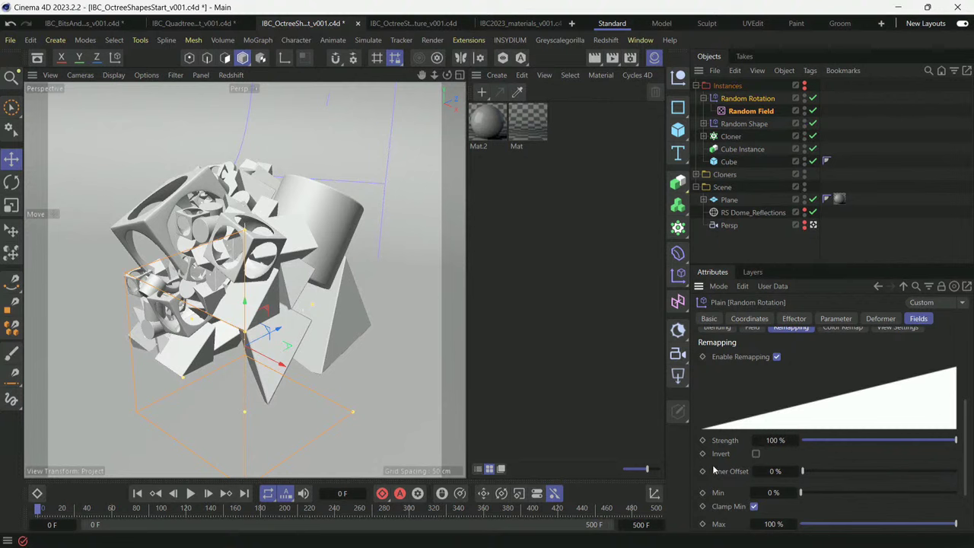
{"action": "scroll", "coordinate": [716, 471], "scroll_direction": "down", "scroll_amount": 2}
{"action": "left_click", "coordinate": [792, 516]}
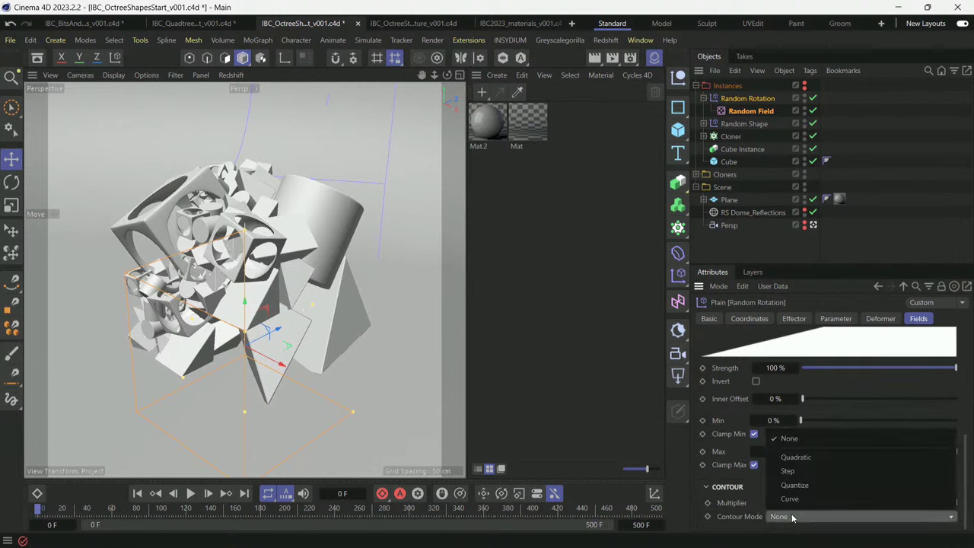
{"action": "left_click", "coordinate": [788, 472]}
{"action": "scroll", "coordinate": [715, 502], "scroll_direction": "down", "scroll_amount": 1}
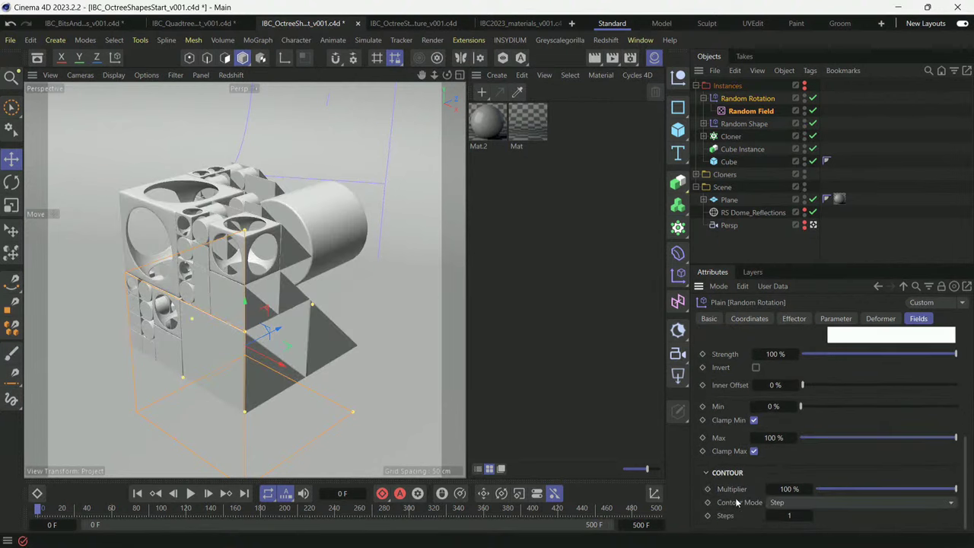
{"action": "left_click", "coordinate": [810, 517]}
{"action": "left_click", "coordinate": [810, 517]}
{"action": "left_click", "coordinate": [810, 516]}
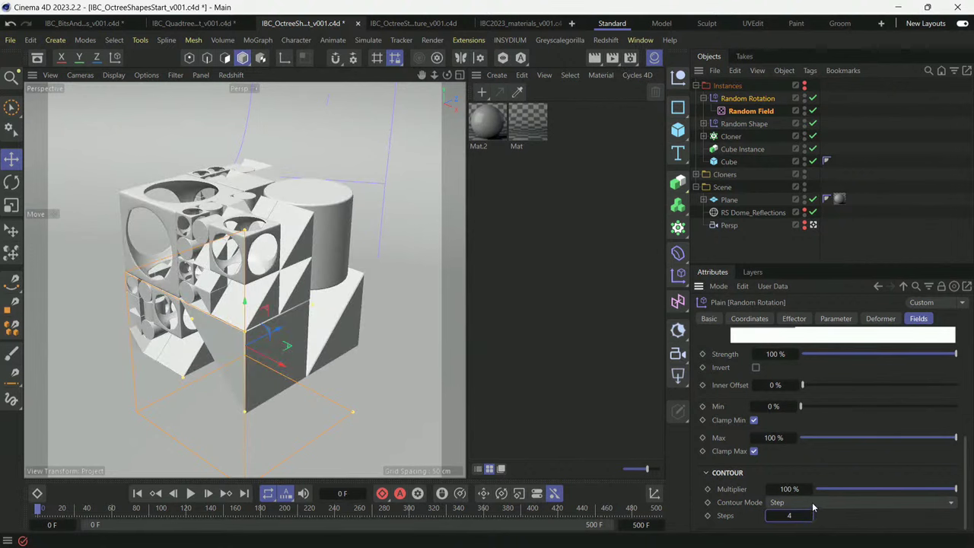
{"action": "left_click", "coordinate": [751, 255]}
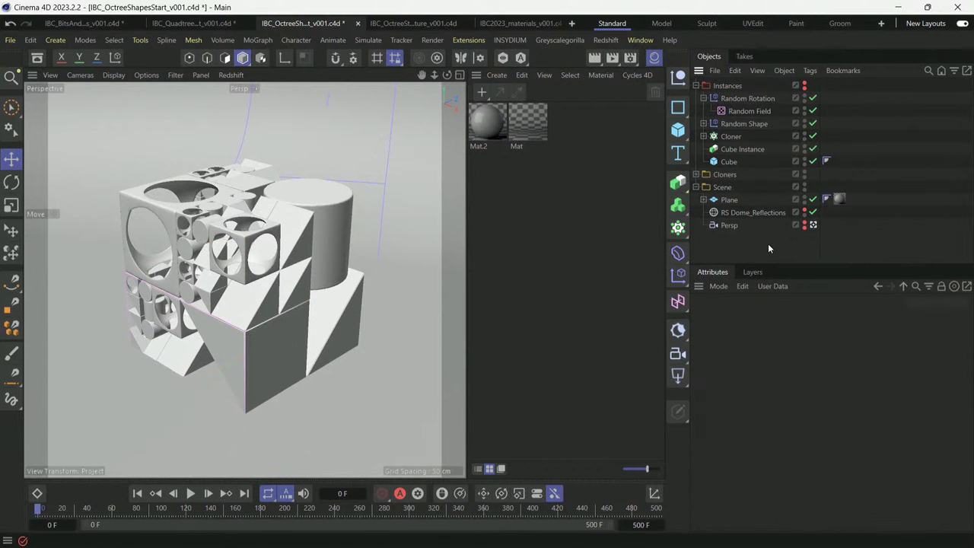
{"action": "left_click", "coordinate": [704, 98]}
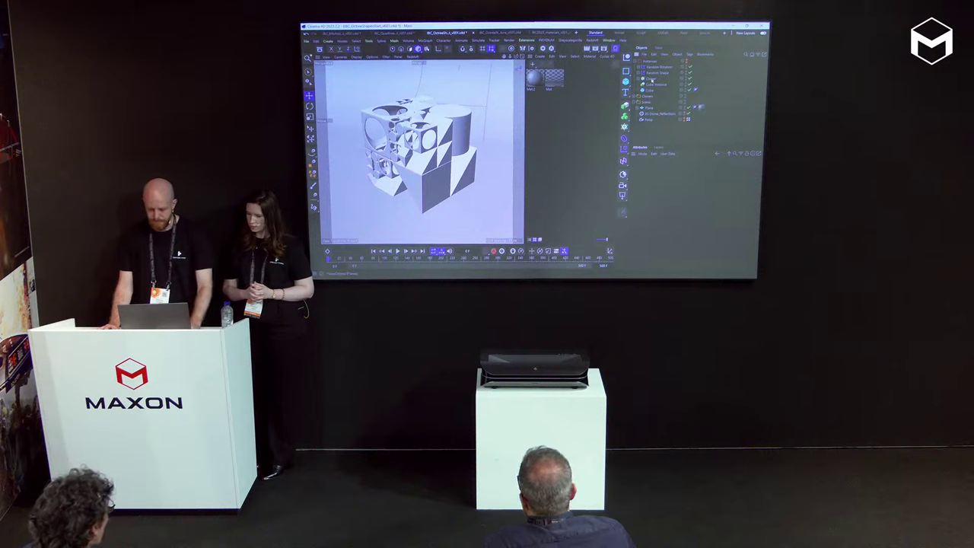
Add a third Plain effector to the shapes Cloner, move it into the top of the Instances group, and name it Random Colour.
{"action": "left_click", "coordinate": [652, 78]}
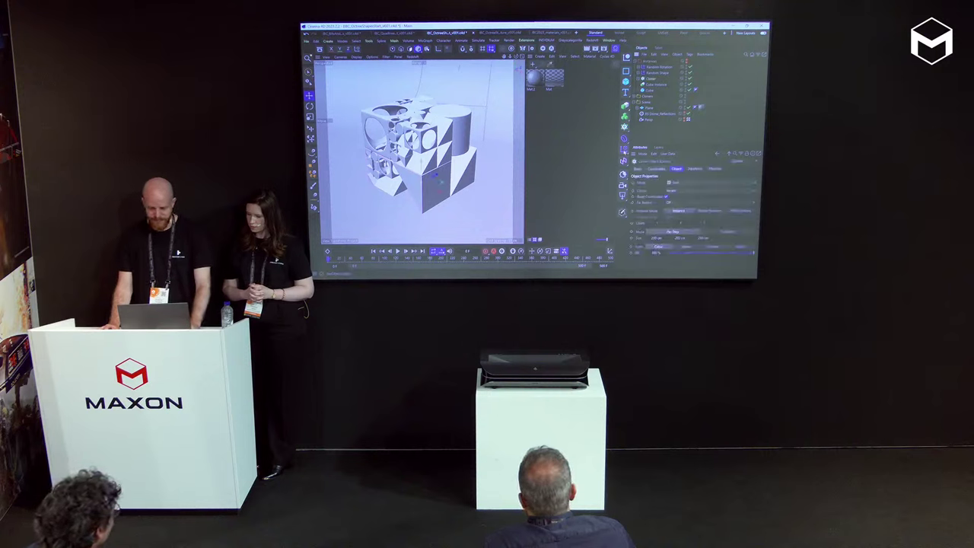
{"action": "left_click", "coordinate": [674, 155]}
{"action": "left_click", "coordinate": [673, 157]}
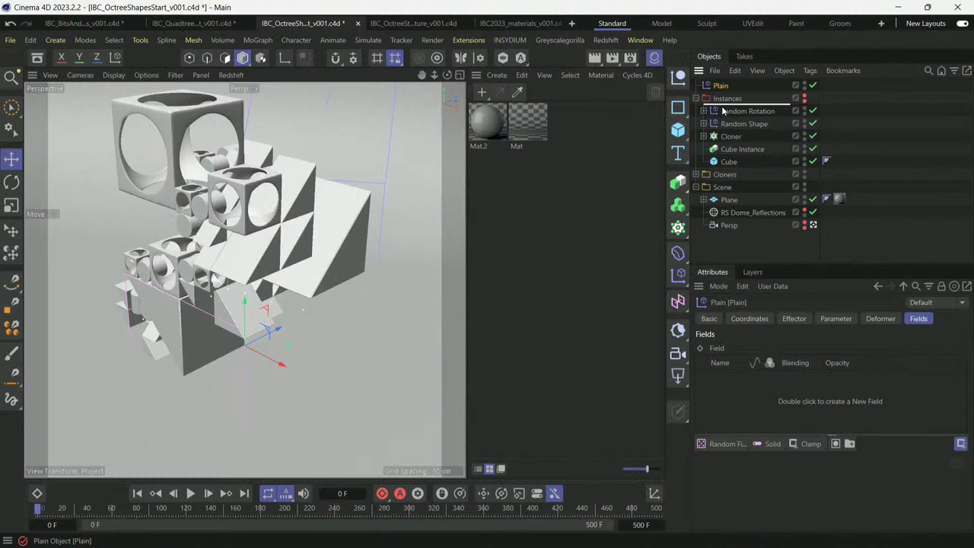
{"action": "left_click_drag", "start_coordinate": [724, 111], "coordinate": [724, 106]}
{"action": "double_click", "coordinate": [727, 100]}
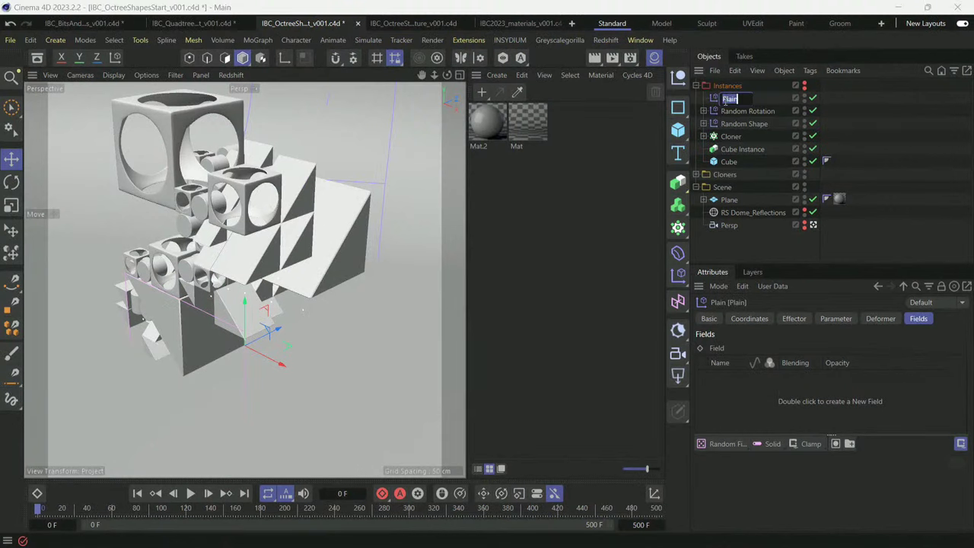
{"action": "type", "text": "Random Colou"}
{"action": "key", "text": "Return"}
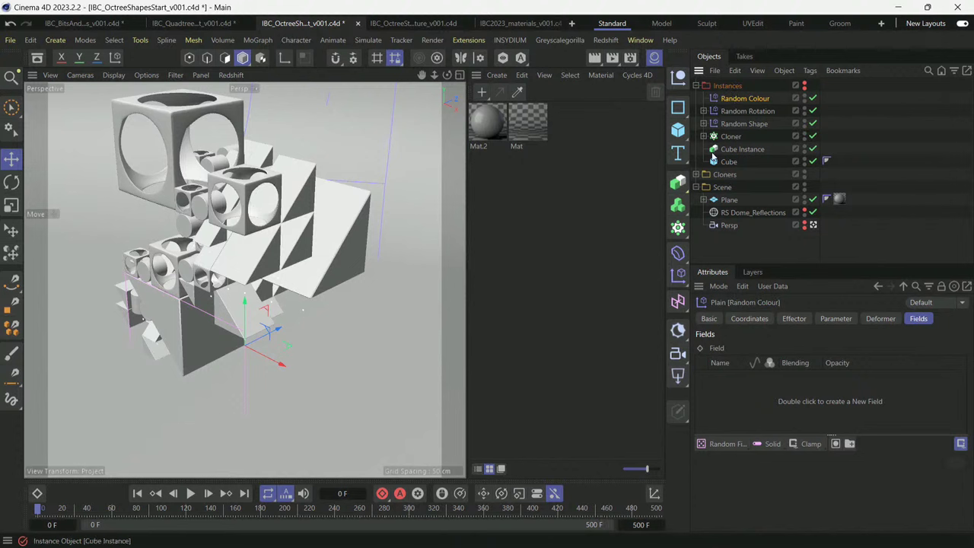
Turn off the position transform on the Random Colour effector.
{"action": "left_click", "coordinate": [794, 318]}
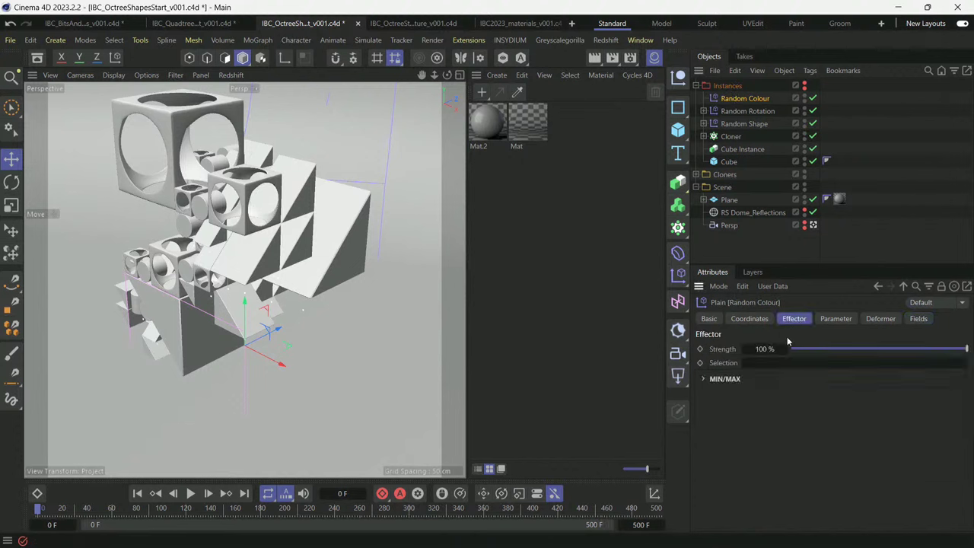
{"action": "left_click", "coordinate": [836, 319]}
{"action": "left_click", "coordinate": [774, 393]}
{"action": "left_click", "coordinate": [774, 393]}
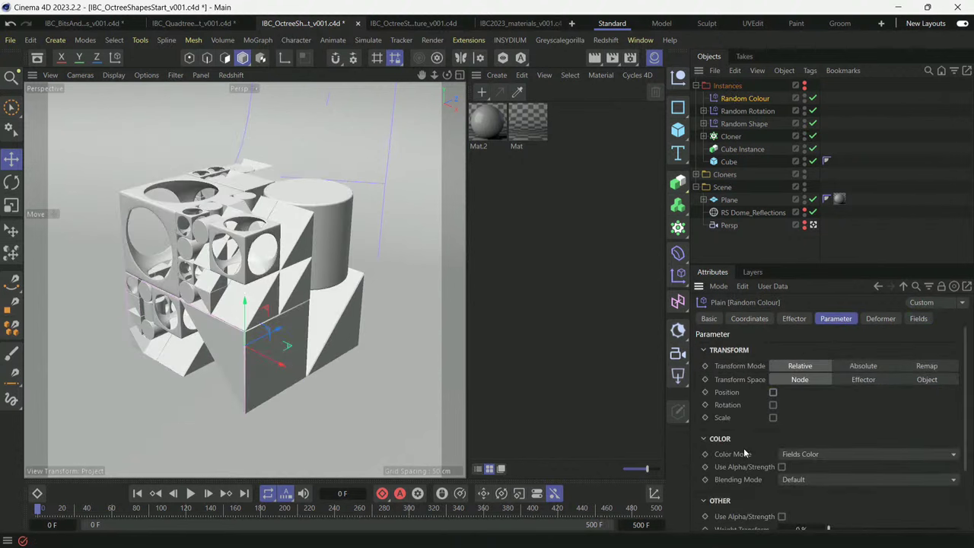
{"action": "scroll", "coordinate": [746, 454], "scroll_direction": "down", "scroll_amount": 3}
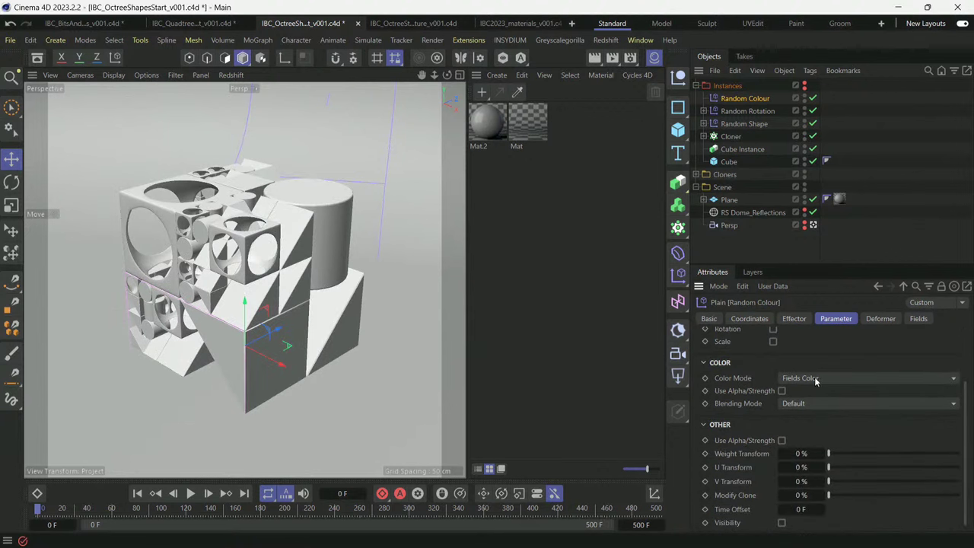
Add a Random Field to the Random Colour effector and set its colour remap mode to Gradient.
{"action": "left_click", "coordinate": [920, 319]}
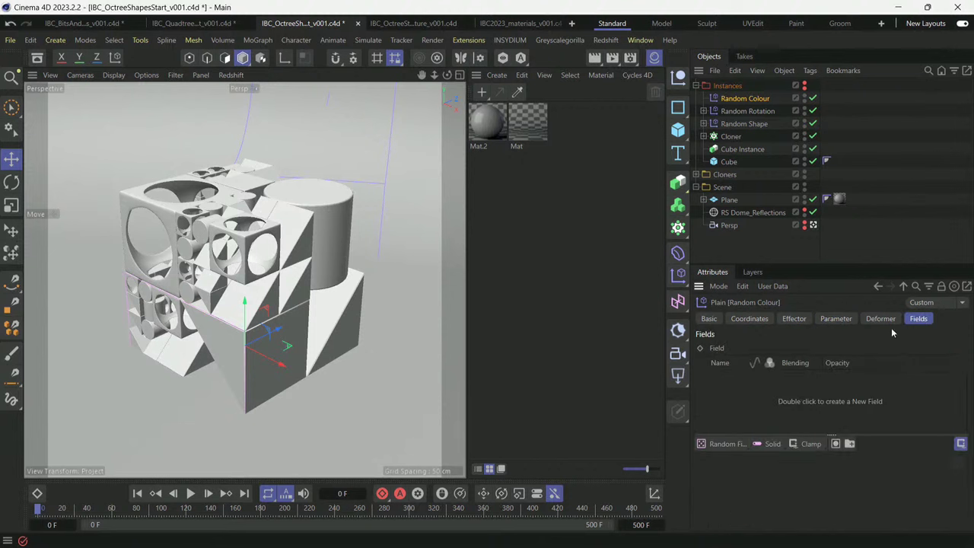
{"action": "left_click", "coordinate": [728, 446]}
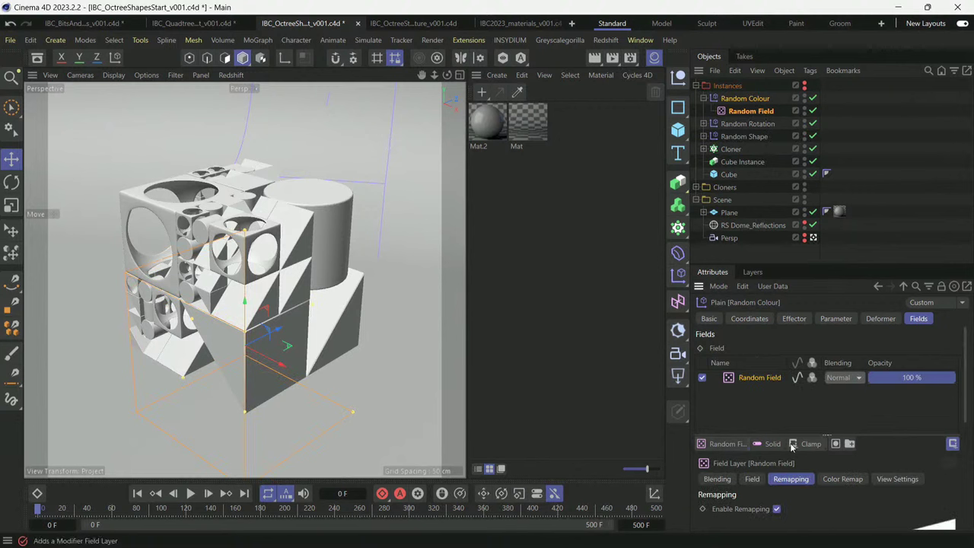
{"action": "left_click", "coordinate": [845, 480]}
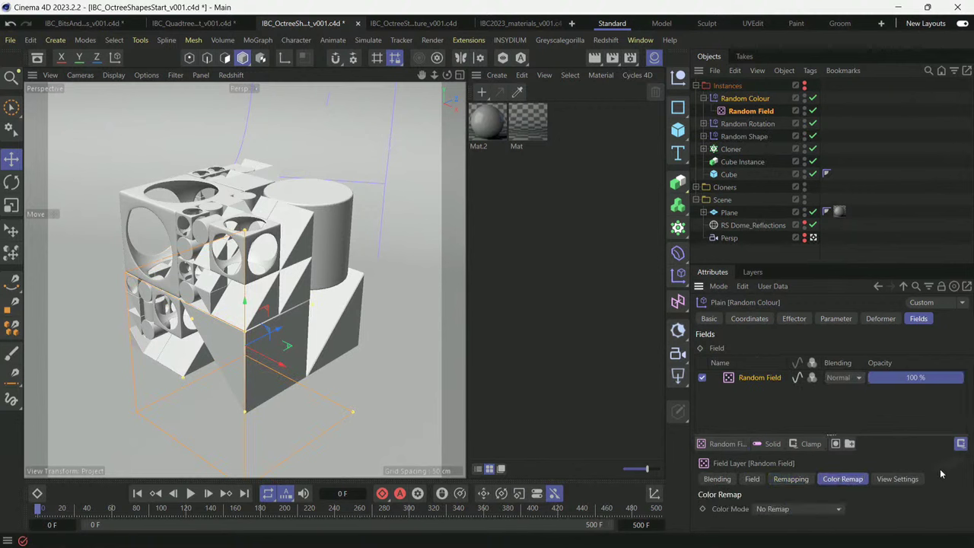
{"action": "left_click", "coordinate": [809, 510]}
{"action": "left_click", "coordinate": [793, 493]}
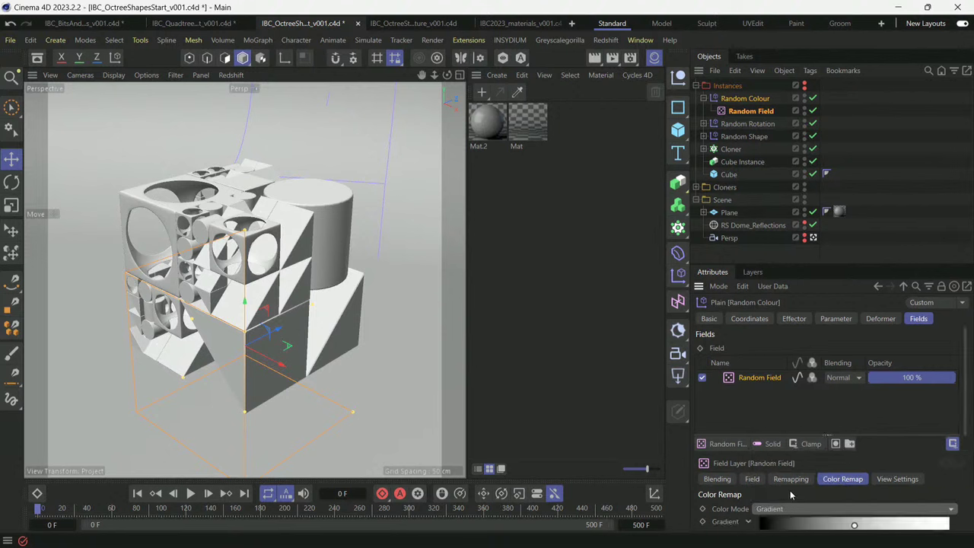
Try the Scheme 5 preset on the Random Field's colour gradient and replace it with the Scheme 7 preset.
{"action": "scroll", "coordinate": [912, 490], "scroll_direction": "down", "scroll_amount": 2}
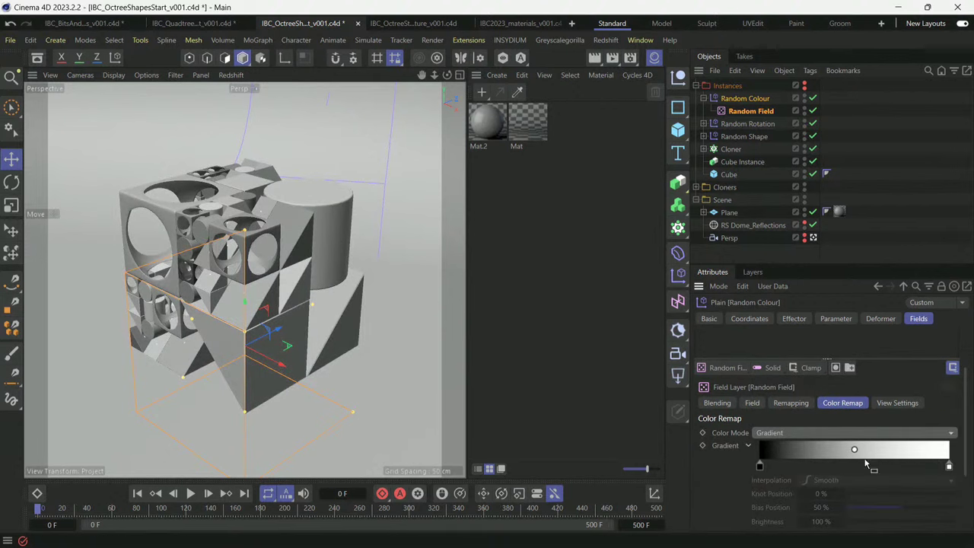
{"action": "scroll", "coordinate": [726, 469], "scroll_direction": "down", "scroll_amount": 3}
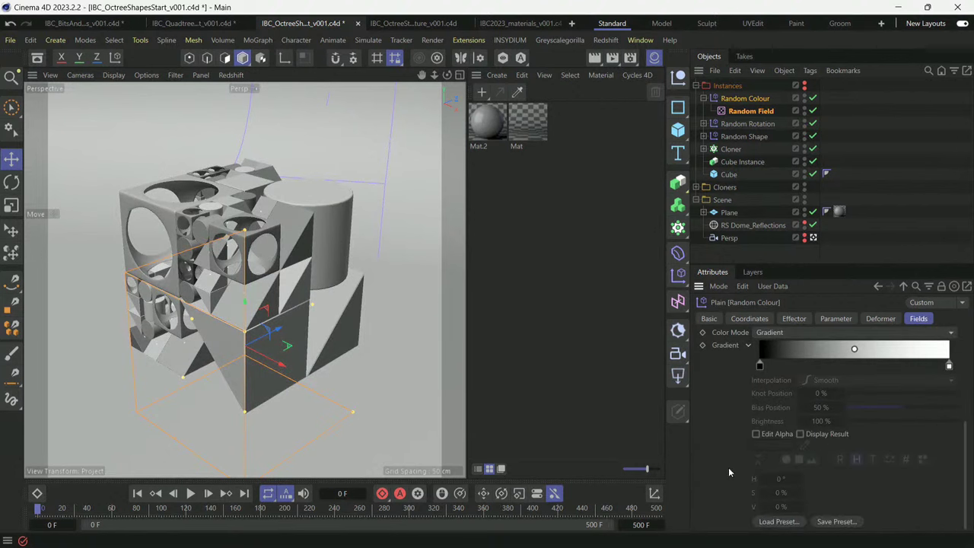
{"action": "left_click", "coordinate": [778, 522]}
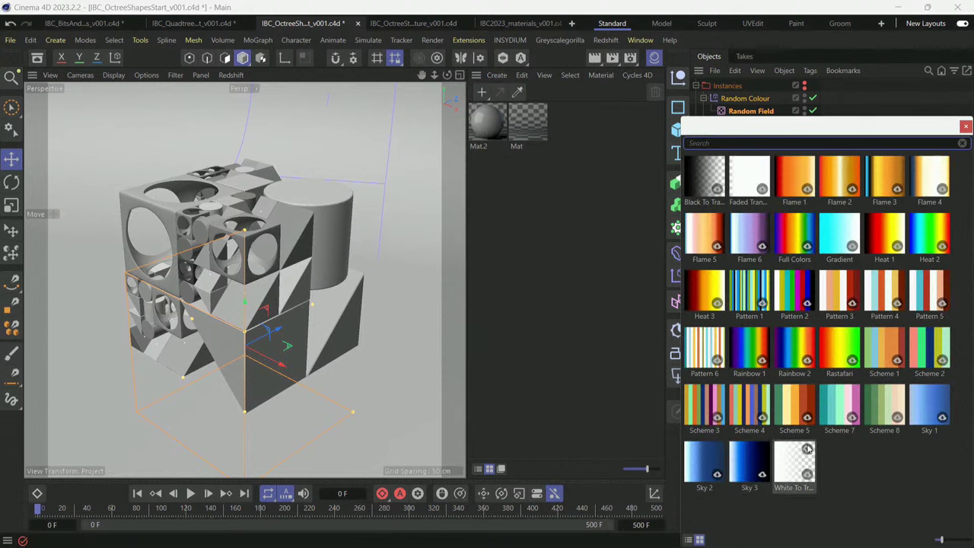
{"action": "double_click", "coordinate": [796, 411]}
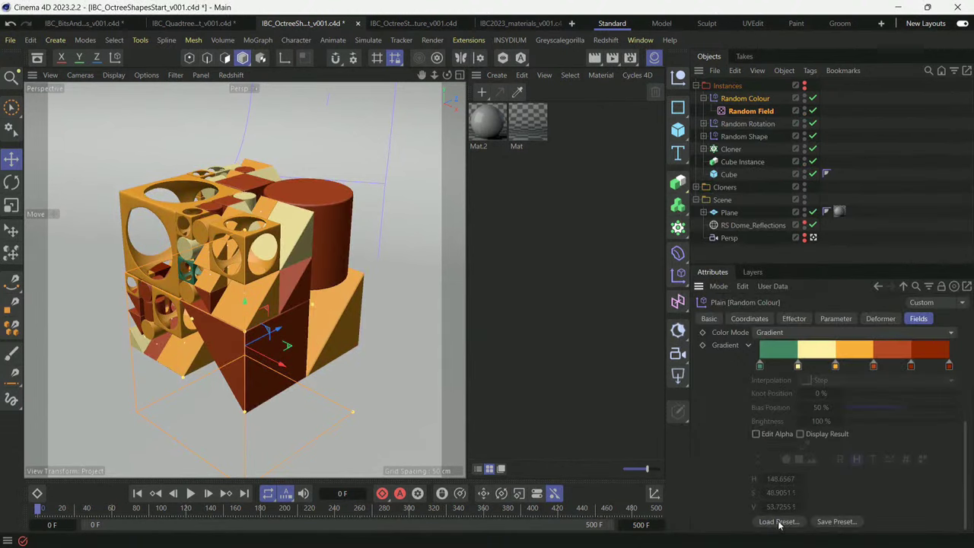
{"action": "left_click", "coordinate": [778, 523]}
{"action": "double_click", "coordinate": [834, 408]}
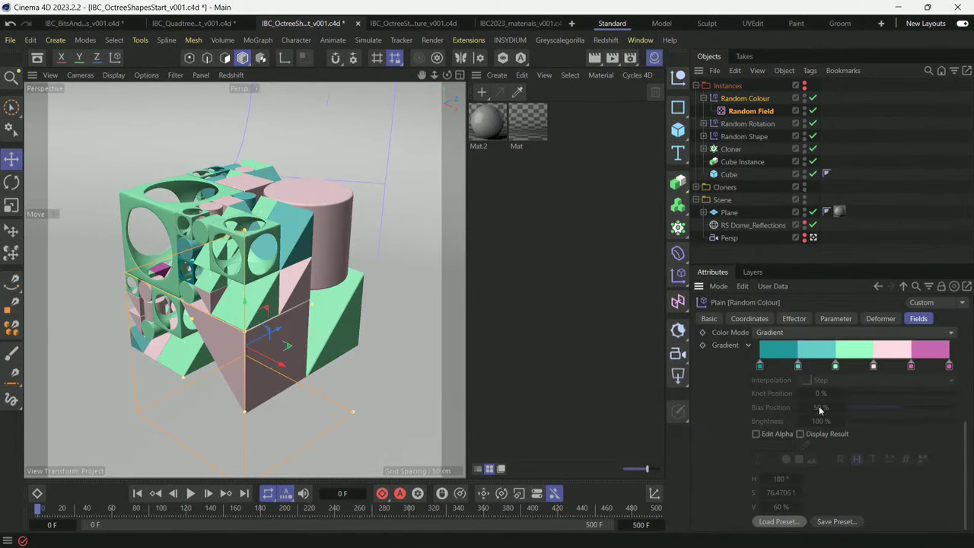
Set the contour mode in the remapping of the Random Colour effector's Random Field to Curve.
{"action": "left_click", "coordinate": [837, 319]}
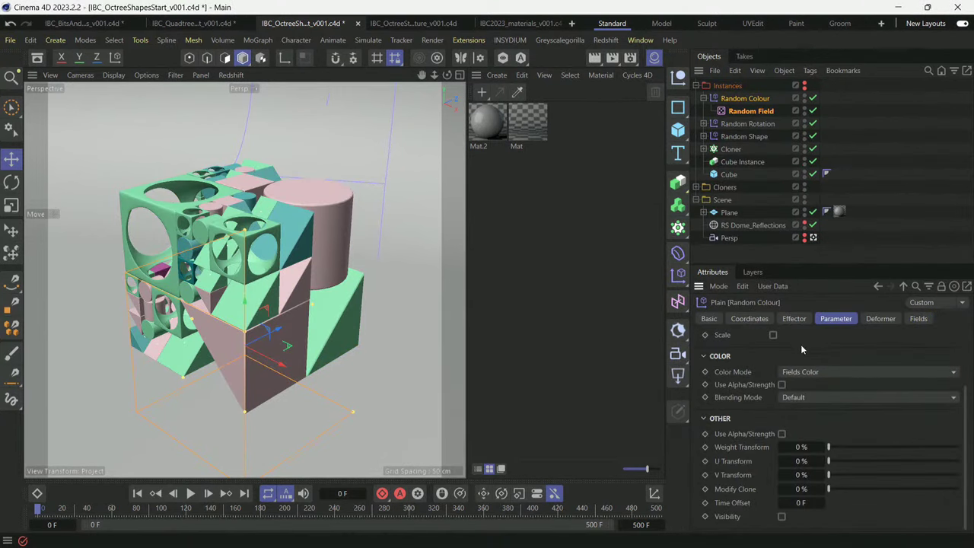
{"action": "left_click", "coordinate": [794, 318]}
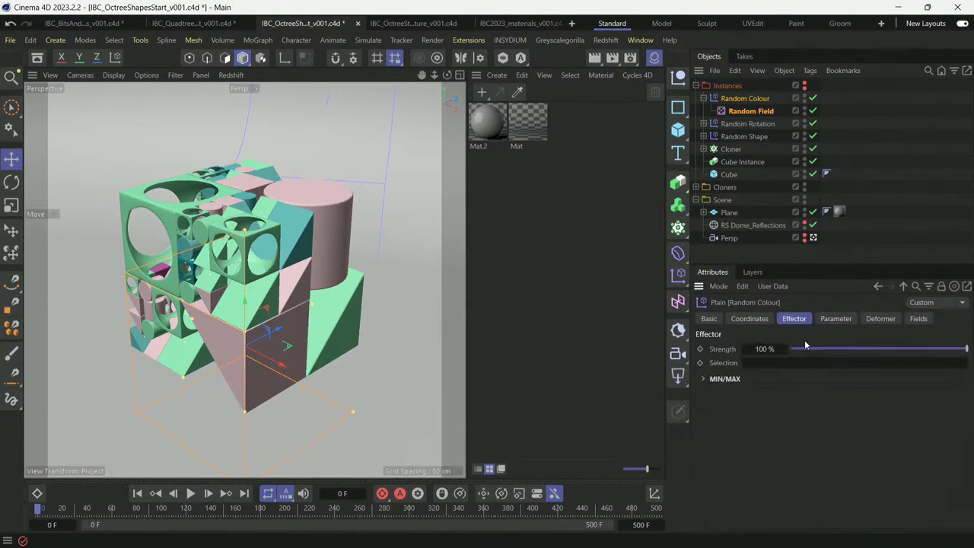
{"action": "left_click", "coordinate": [750, 111]}
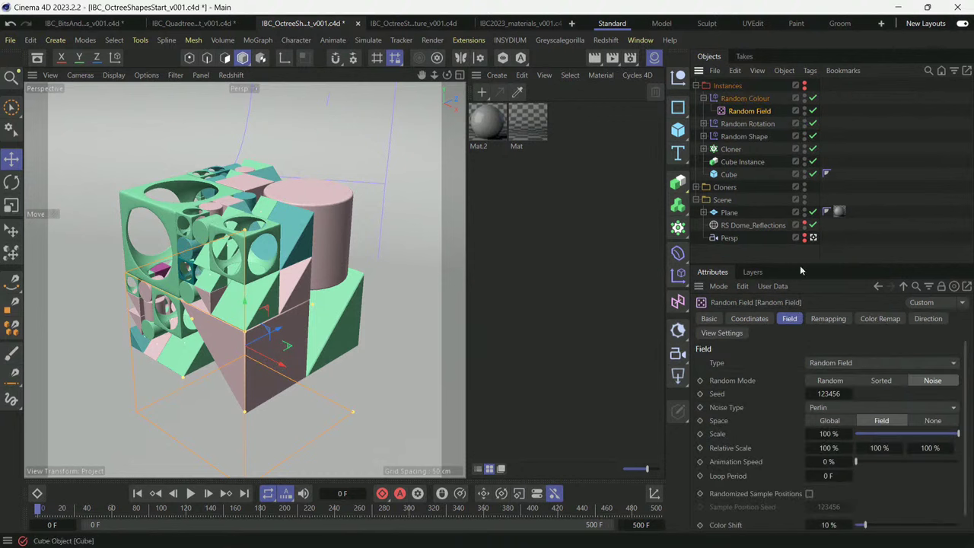
{"action": "left_click", "coordinate": [828, 318]}
{"action": "scroll", "coordinate": [729, 419], "scroll_direction": "down", "scroll_amount": 2}
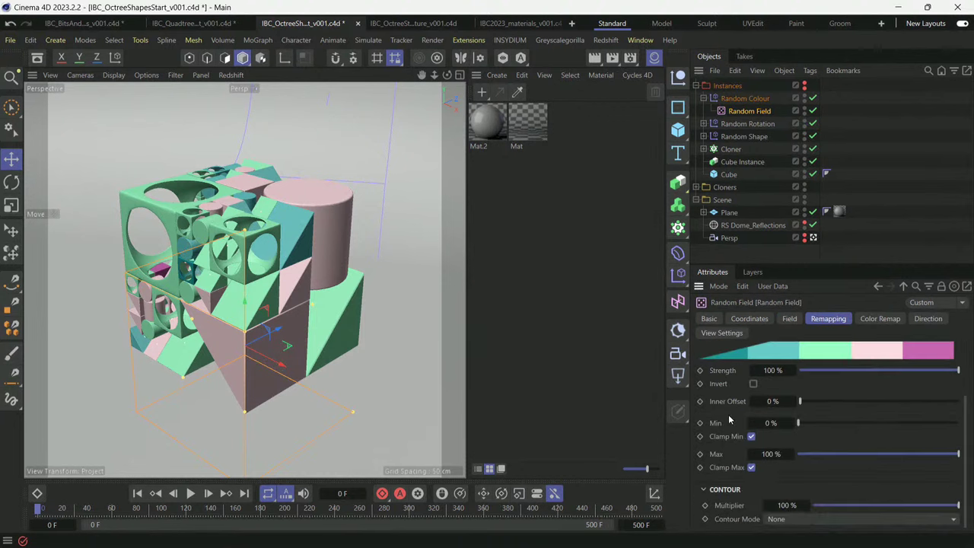
{"action": "left_click", "coordinate": [806, 523]}
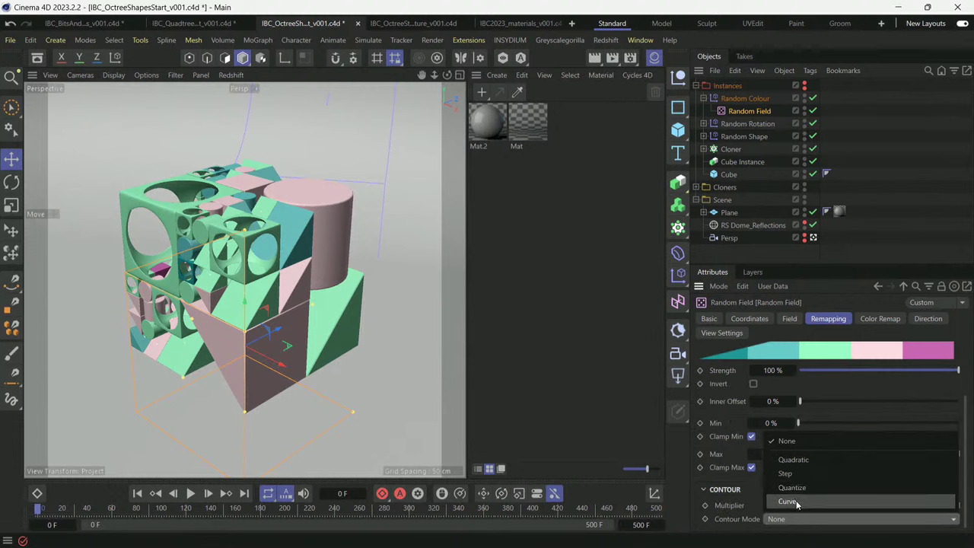
{"action": "left_click", "coordinate": [796, 502]}
Reshape the Random Field's remapping curve by adjusting the tangents at its end points, and collapse the Random Colour effector.
{"action": "scroll", "coordinate": [808, 453], "scroll_direction": "down", "scroll_amount": 2}
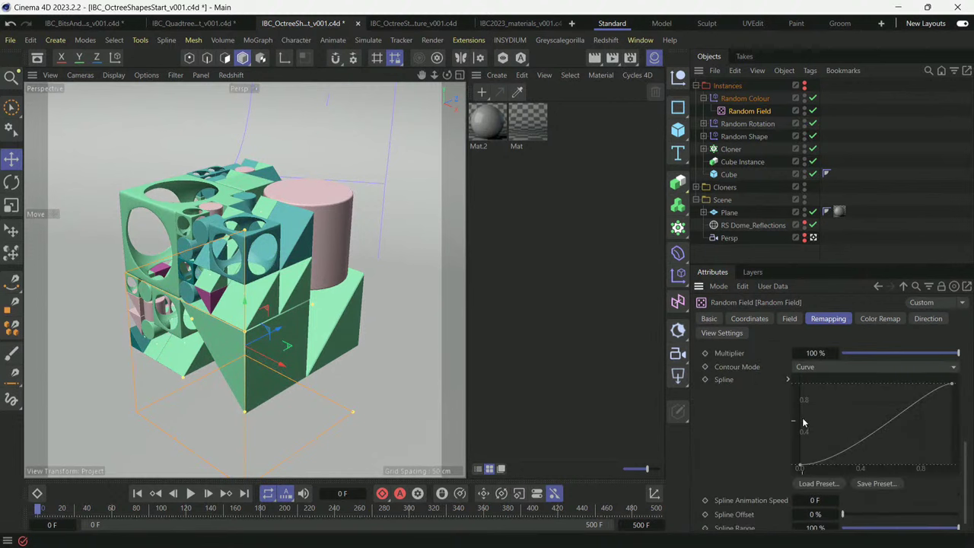
{"action": "left_click_drag", "start_coordinate": [805, 465], "coordinate": [831, 468]}
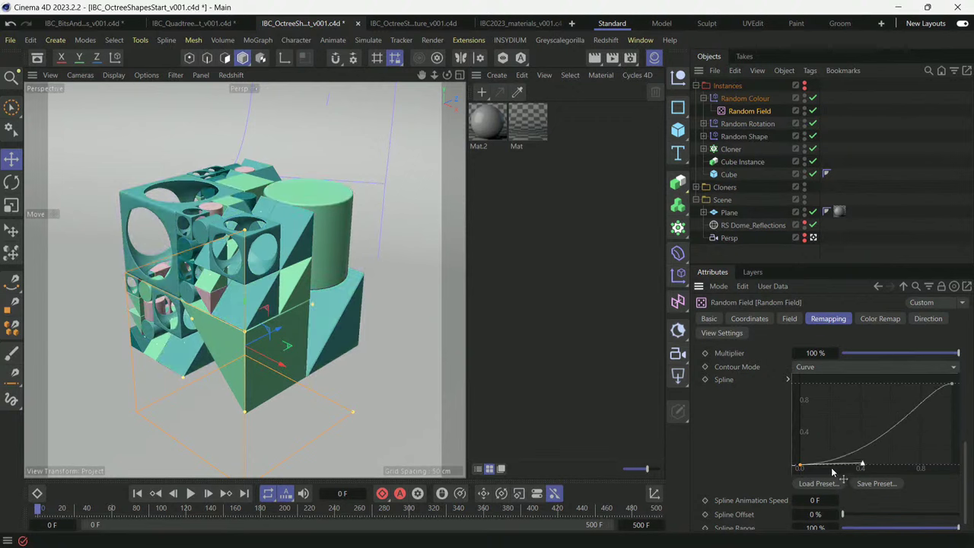
{"action": "left_click", "coordinate": [959, 382]}
{"action": "left_click_drag", "start_coordinate": [950, 386], "coordinate": [907, 386]}
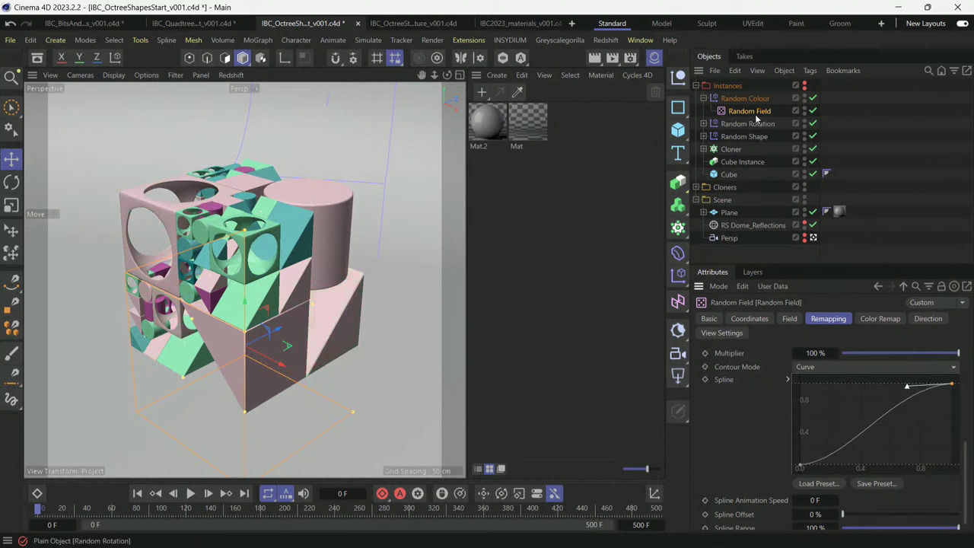
{"action": "left_click", "coordinate": [704, 98]}
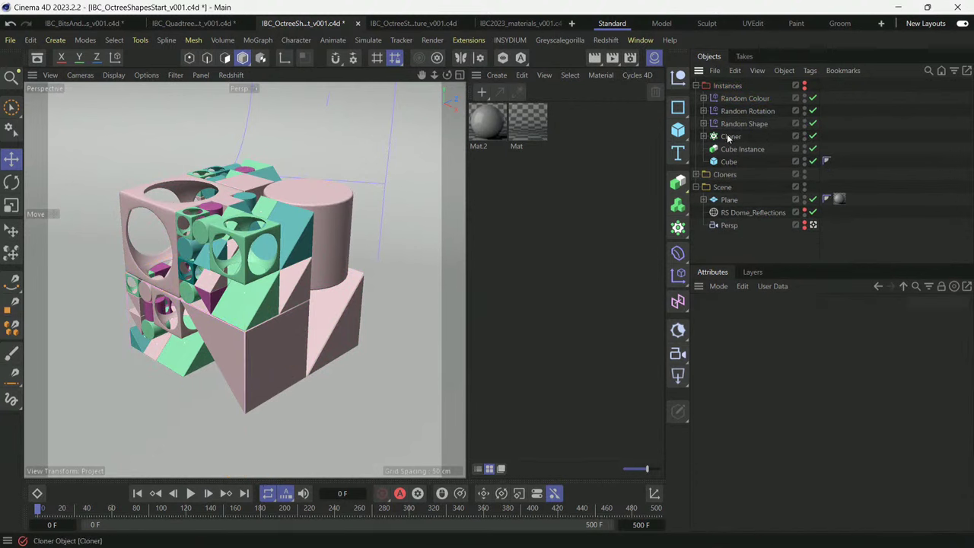
Add another Plain effector to the shapes Cloner and move it into the top of the Instances group.
{"action": "left_click", "coordinate": [729, 138]}
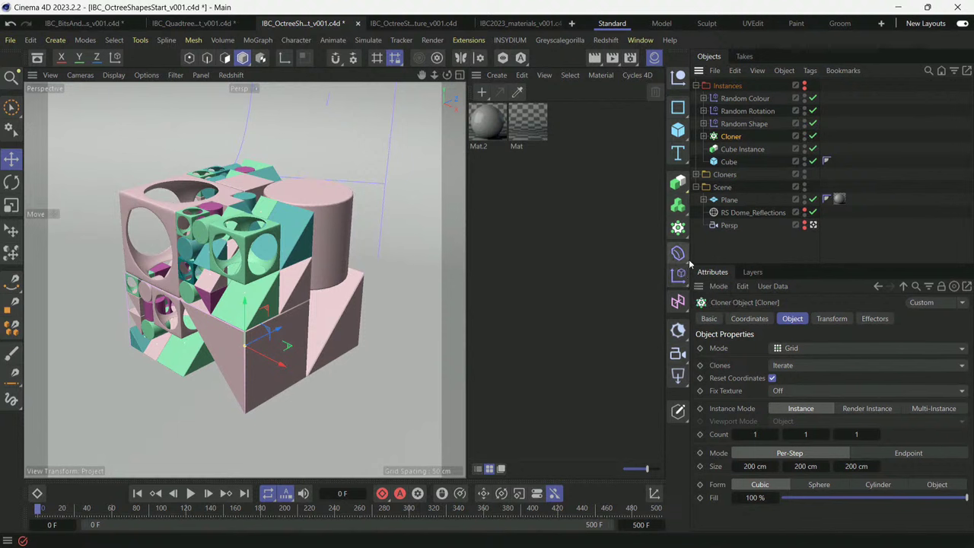
{"action": "left_click", "coordinate": [678, 276]}
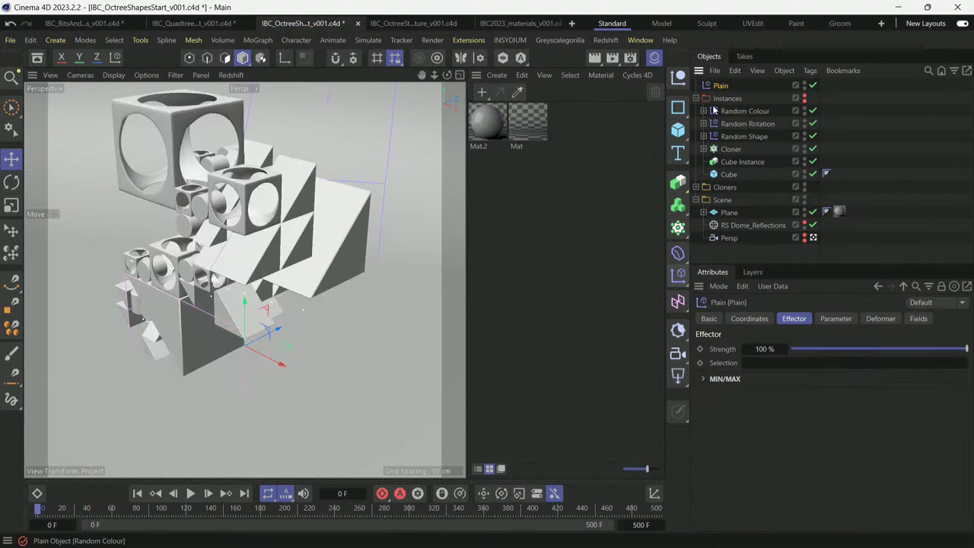
{"action": "left_click_drag", "start_coordinate": [727, 86], "coordinate": [725, 108]}
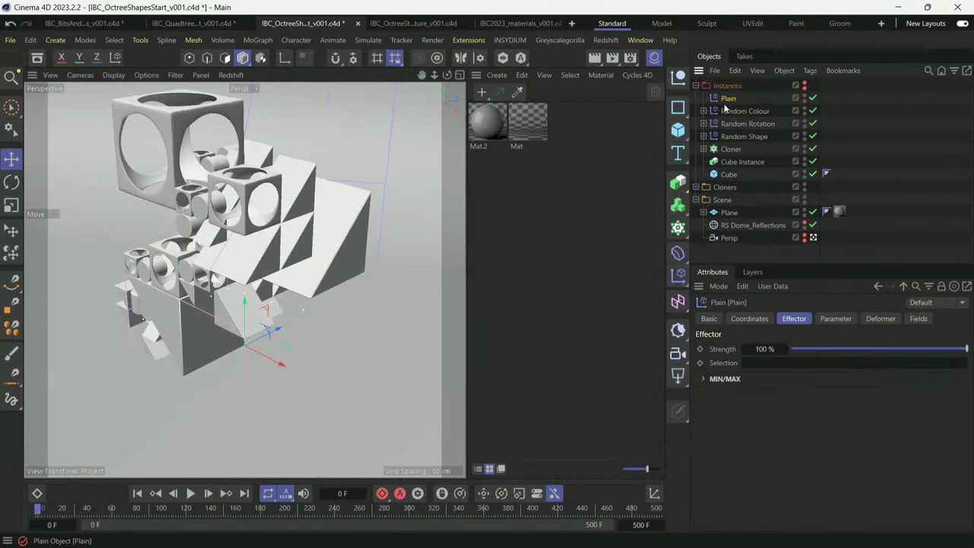
Turn off the new Plain effector's position transform, enable its Visibility parameter and set its color mode to Off.
{"action": "left_click", "coordinate": [836, 318]}
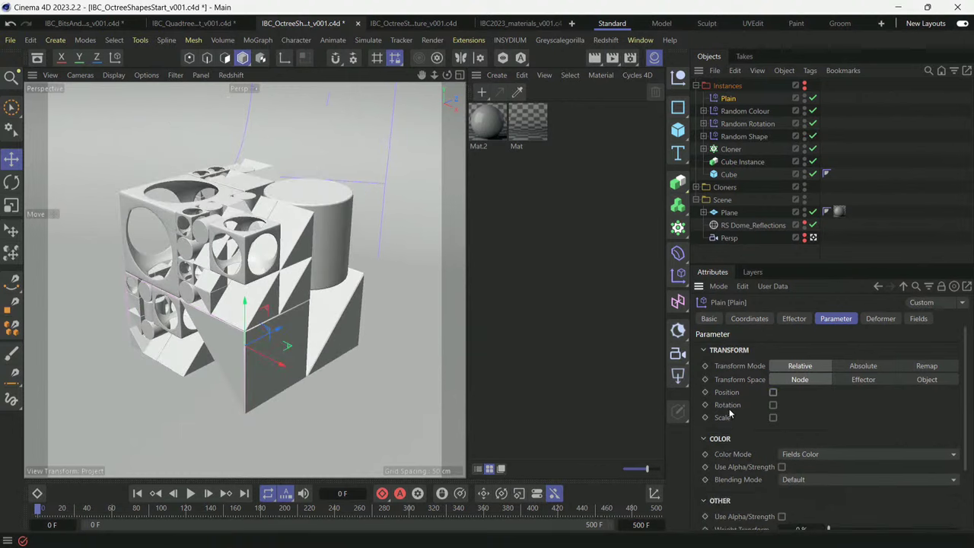
{"action": "scroll", "coordinate": [735, 426], "scroll_direction": "down", "scroll_amount": 3}
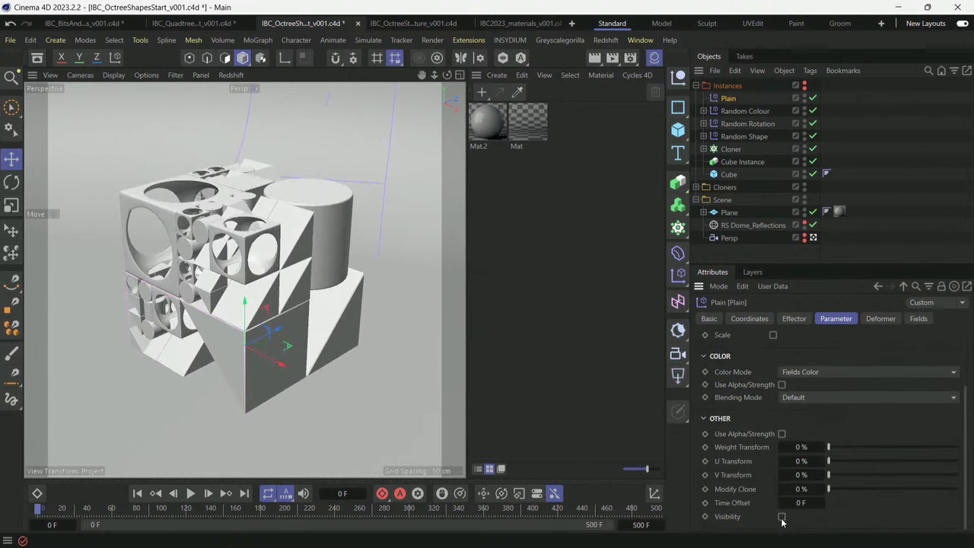
{"action": "left_click", "coordinate": [807, 372]}
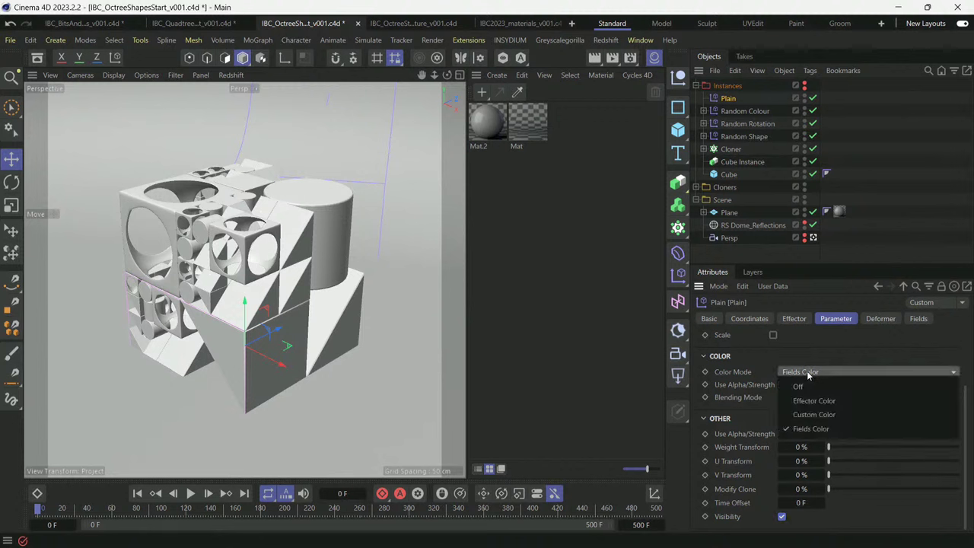
{"action": "left_click", "coordinate": [801, 388]}
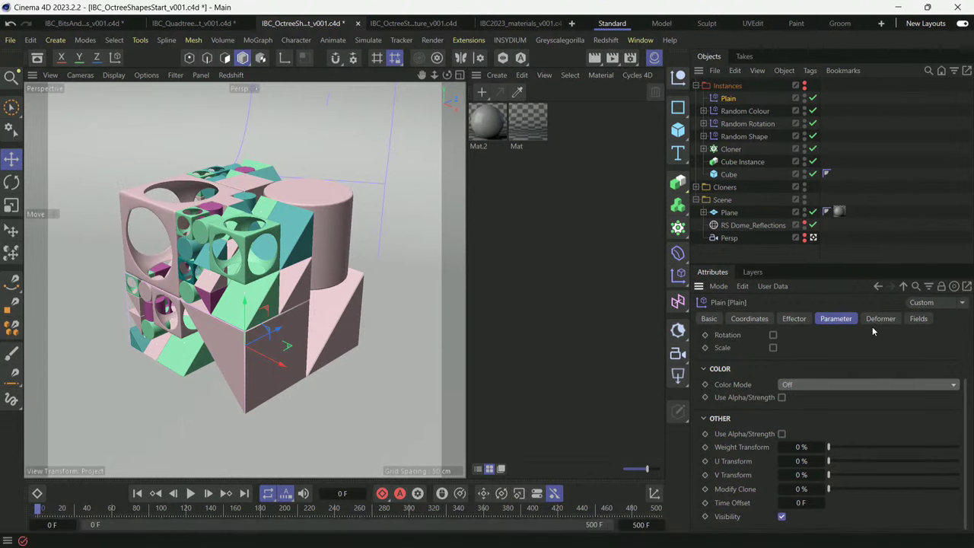
Add a Linear Field to the new Plain effector, and rotate and move it to cut diagonally through the cube of clones.
{"action": "left_click", "coordinate": [919, 319]}
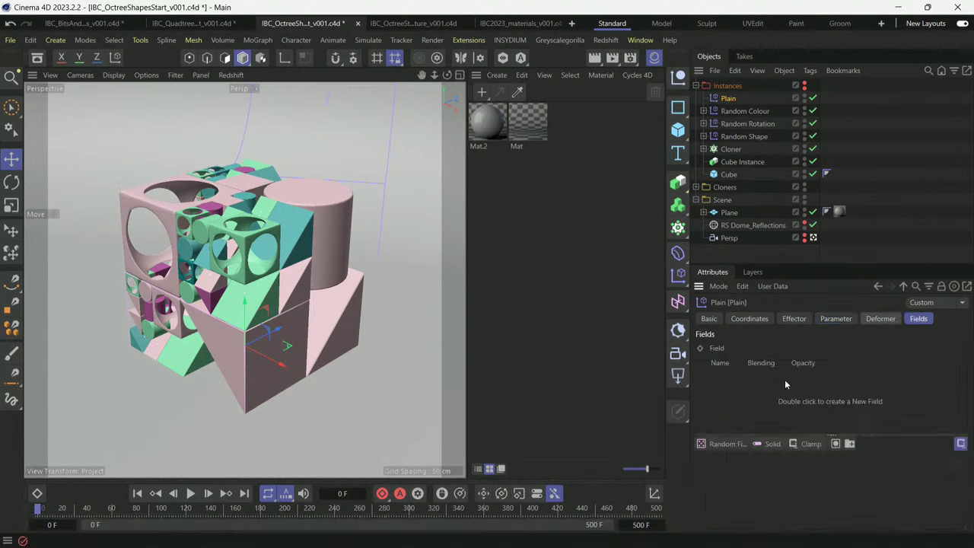
{"action": "left_click", "coordinate": [723, 443]}
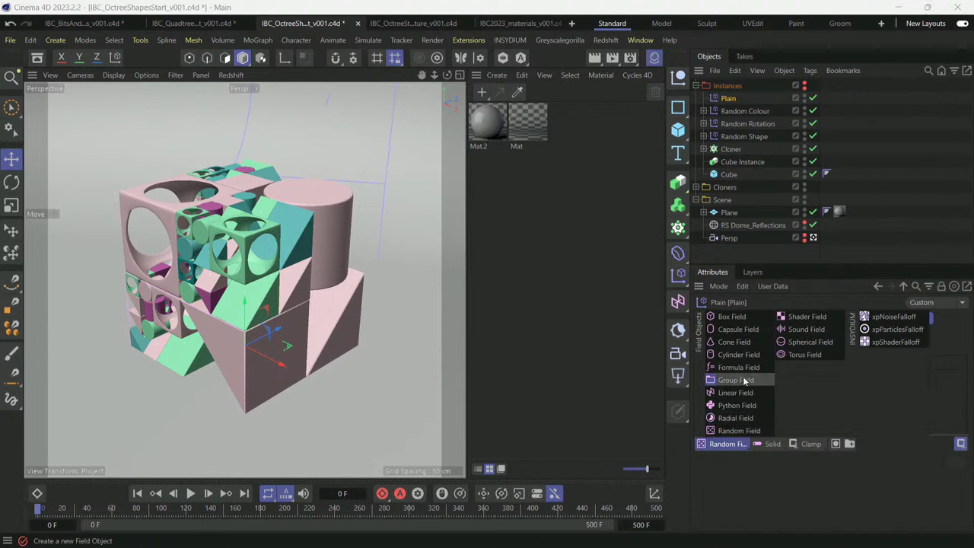
{"action": "left_click", "coordinate": [735, 392]}
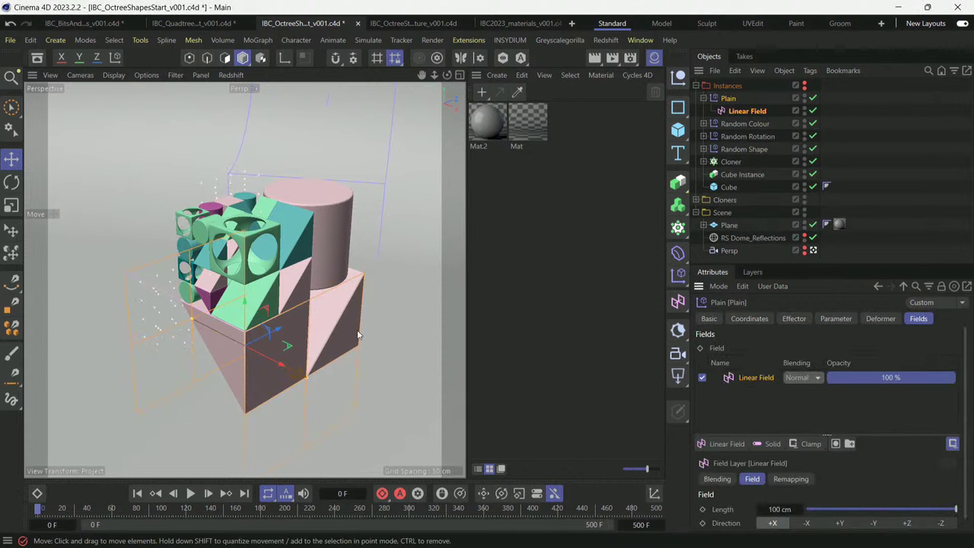
{"action": "key", "text": "r"}
{"action": "left_click_drag", "start_coordinate": [238, 364], "coordinate": [318, 357]}
{"action": "key", "text": "e"}
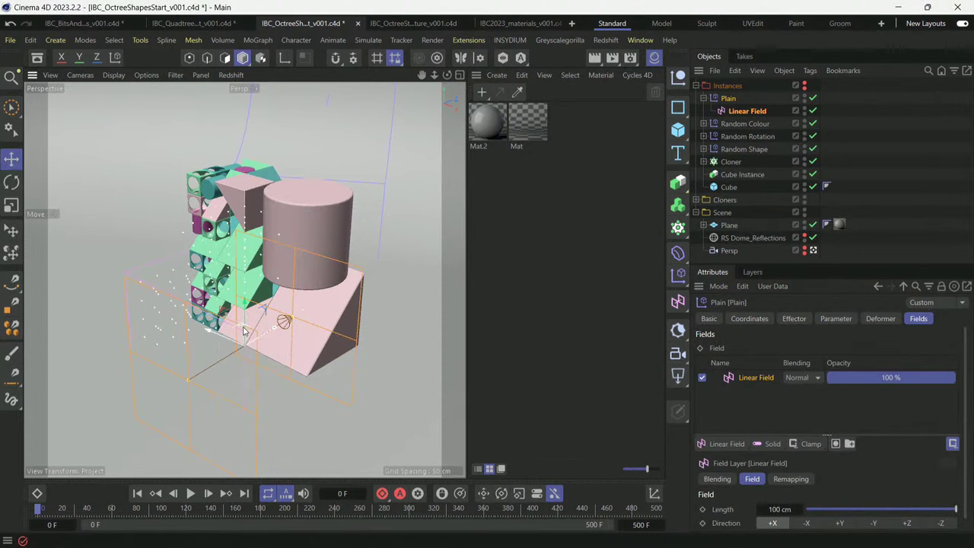
{"action": "mouse_move", "coordinate": [246, 329]}
{"action": "left_mouse_down"}
{"action": "mouse_move", "coordinate": [243, 264]}
{"action": "mouse_move", "coordinate": [258, 297]}
{"action": "mouse_move", "coordinate": [275, 305]}
{"action": "mouse_move", "coordinate": [256, 294]}
{"action": "left_mouse_up"}
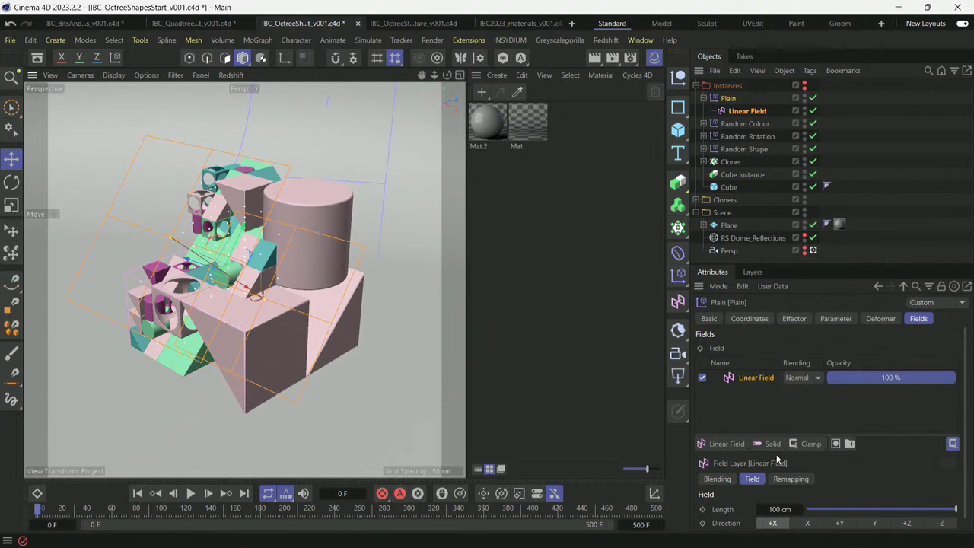
Add a Random Field above the Linear Field in the Plain effector and set its blending to Overlay.
{"action": "left_click", "coordinate": [737, 443]}
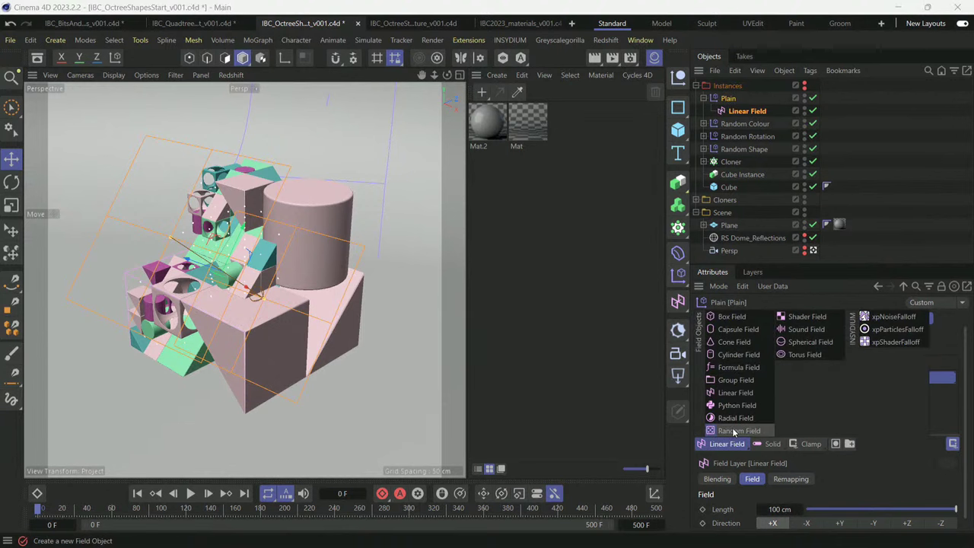
{"action": "left_click", "coordinate": [735, 431]}
{"action": "left_click", "coordinate": [822, 384]}
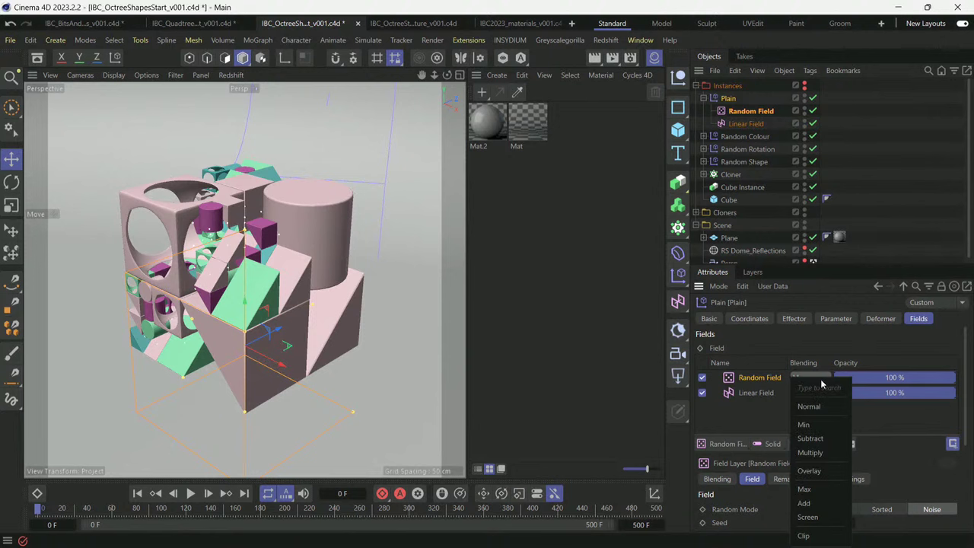
{"action": "left_click", "coordinate": [820, 472]}
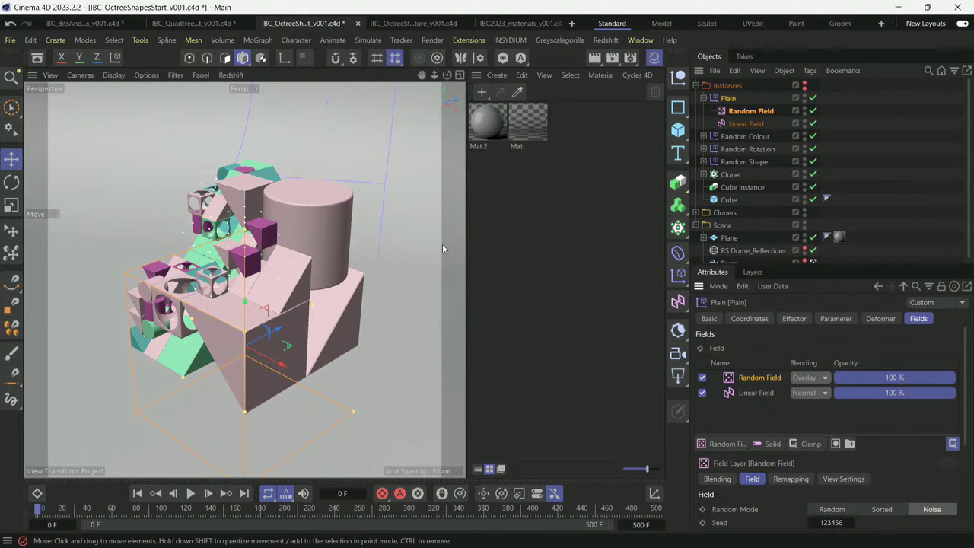
Switch to the IBC_OctreeStructure_v001.c4d document, collapse the Cloners group and expand the Scene group.
{"action": "left_click", "coordinate": [406, 25]}
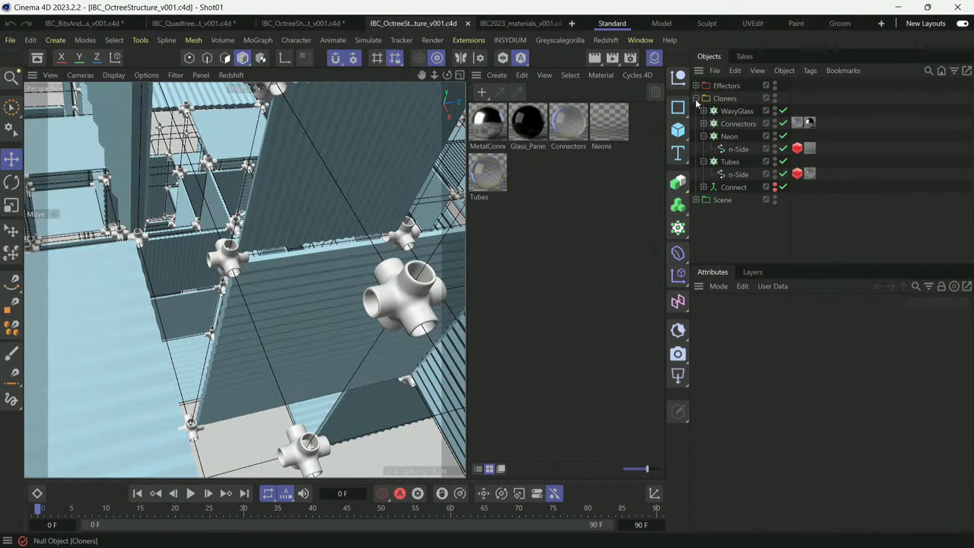
{"action": "left_click", "coordinate": [696, 99]}
{"action": "left_click", "coordinate": [696, 112]}
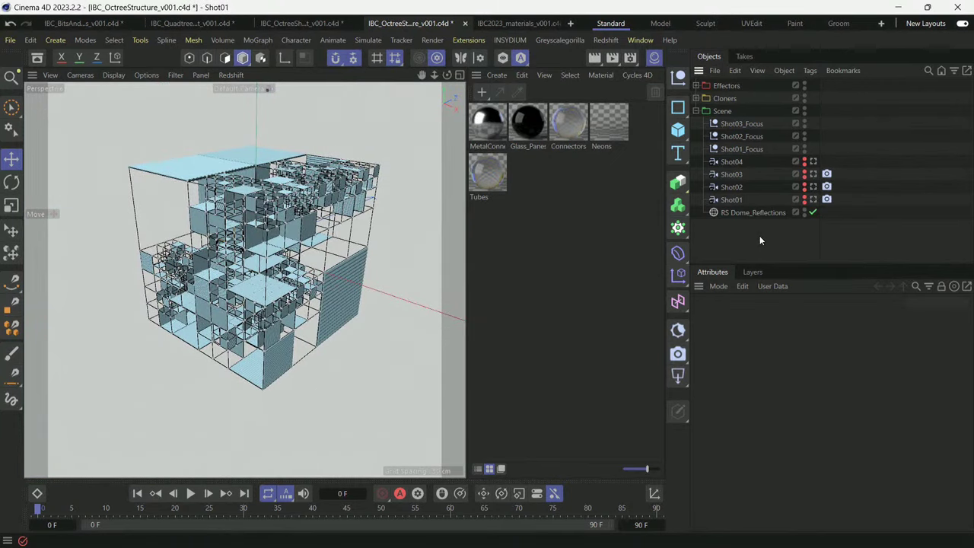
Collapse the Scene group, expand the Cloners group and collapse the Neon and Tubes cloner hierarchies.
{"action": "left_click", "coordinate": [696, 111]}
{"action": "left_click", "coordinate": [697, 98]}
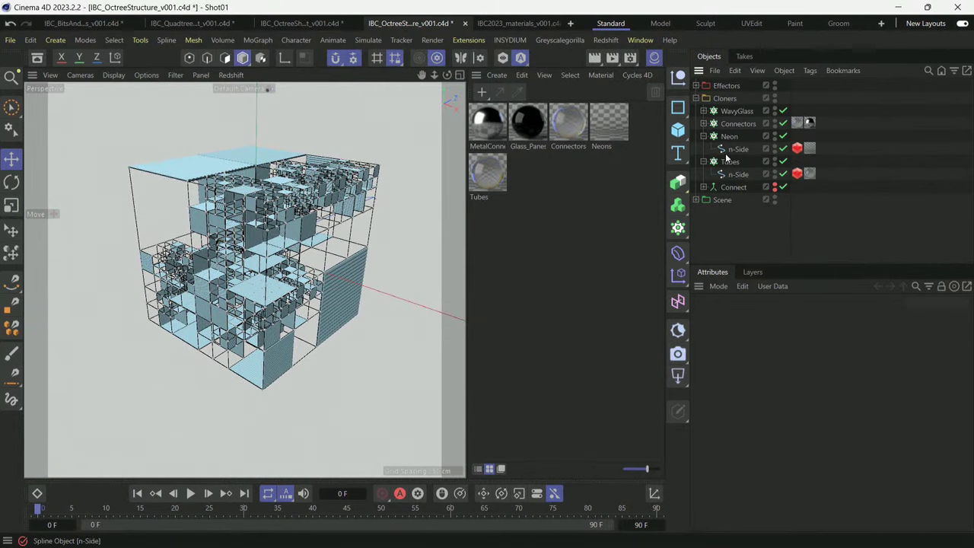
{"action": "left_click", "coordinate": [704, 136]}
{"action": "left_click", "coordinate": [704, 149]}
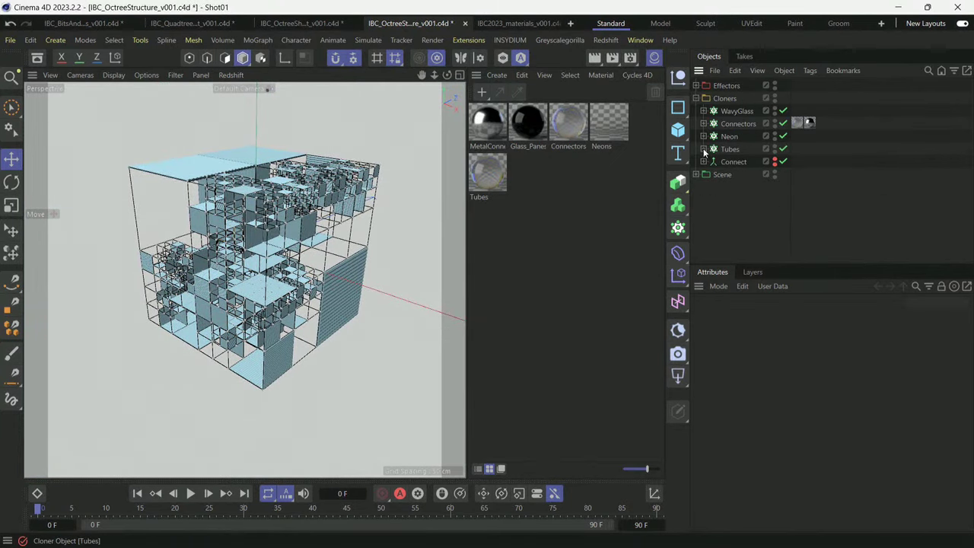
Make the Connect object visible in the viewport and solo it.
{"action": "left_click", "coordinate": [775, 162]}
{"action": "left_click", "coordinate": [742, 164]}
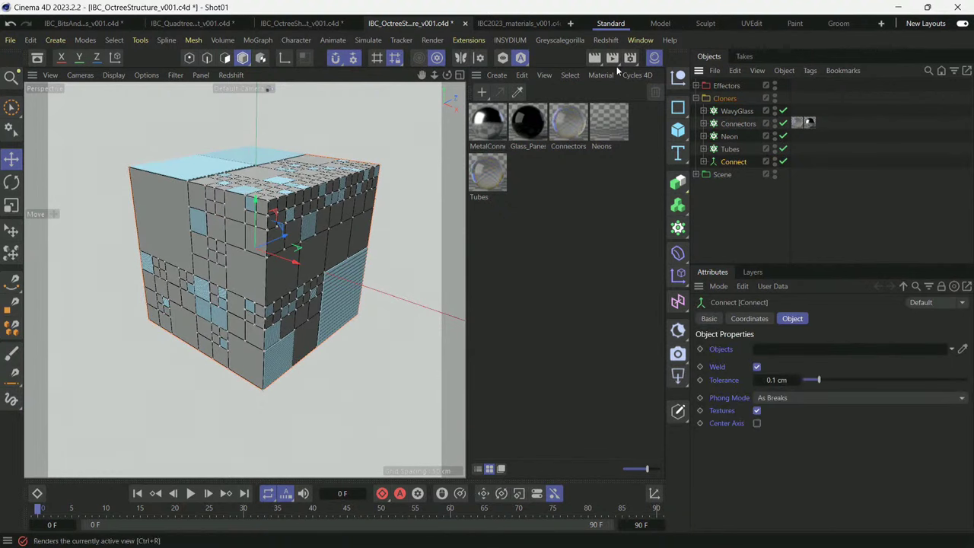
{"action": "left_click", "coordinate": [521, 58]}
{"action": "left_click", "coordinate": [586, 98]}
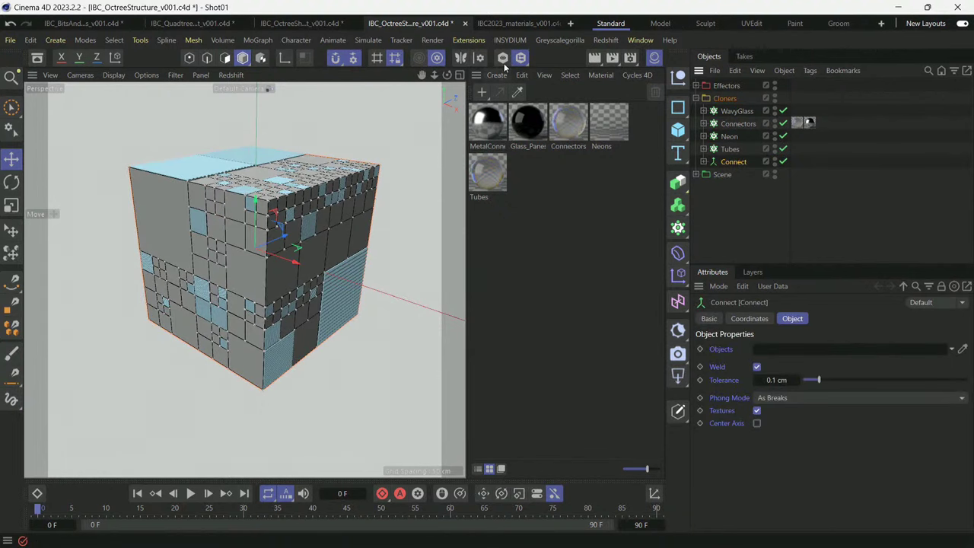
{"action": "left_click", "coordinate": [504, 59]}
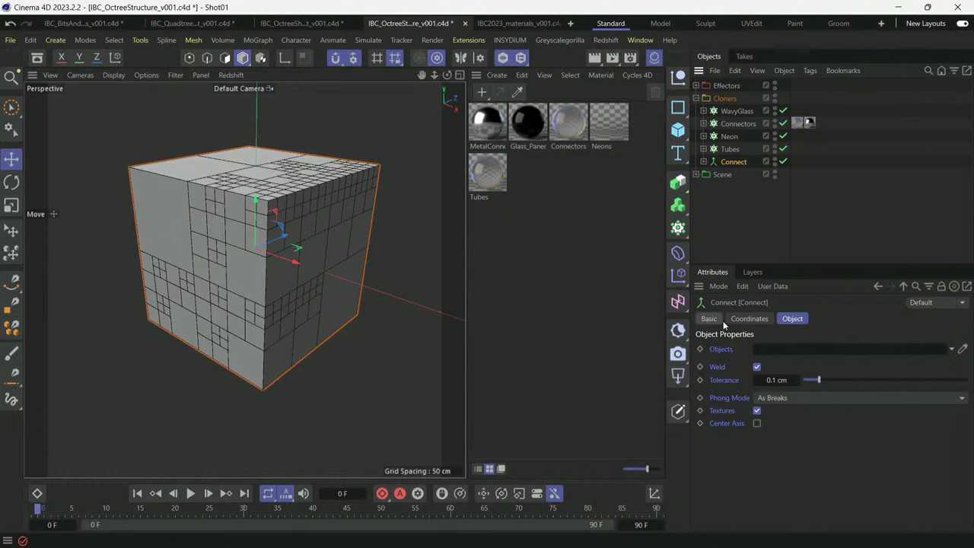
Solo the Tubes cloner in the viewport and inspect its object settings and the Redshift curve settings of its n-Side spline.
{"action": "left_click", "coordinate": [768, 212]}
{"action": "left_click", "coordinate": [732, 150]}
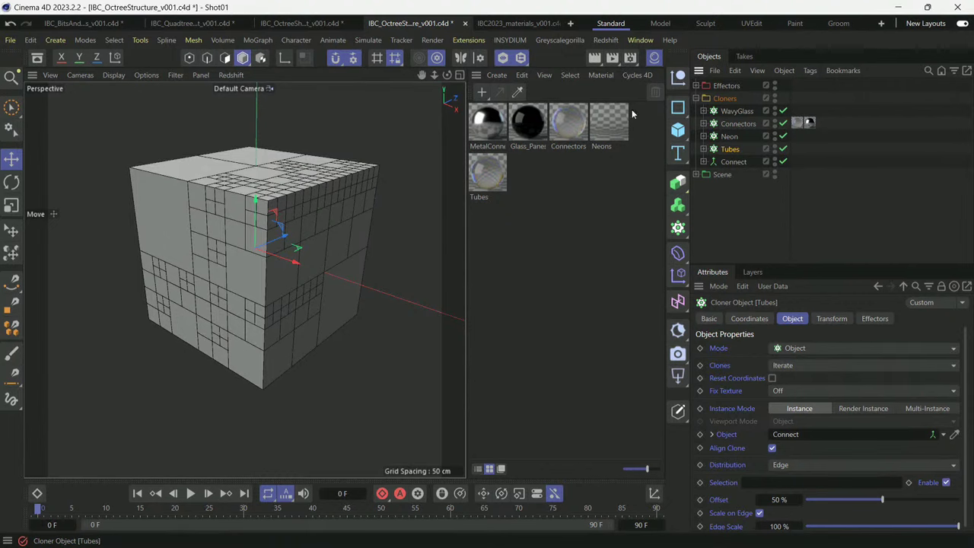
{"action": "left_click", "coordinate": [502, 57]}
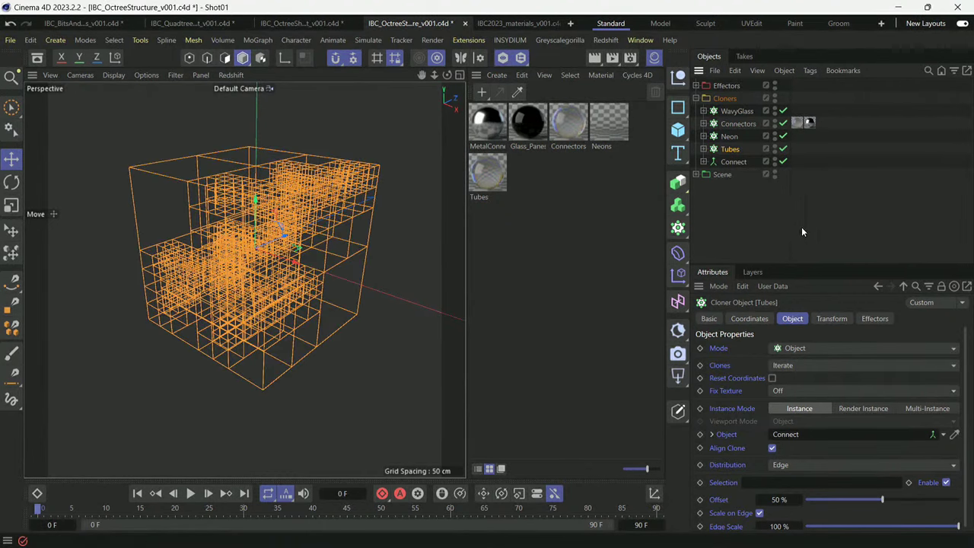
{"action": "left_click", "coordinate": [734, 207]}
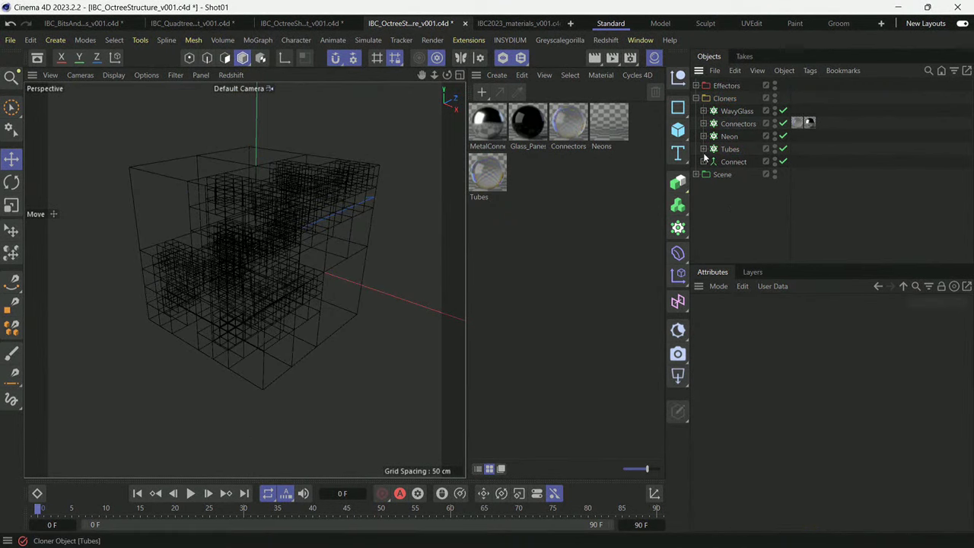
{"action": "left_click", "coordinate": [703, 149]}
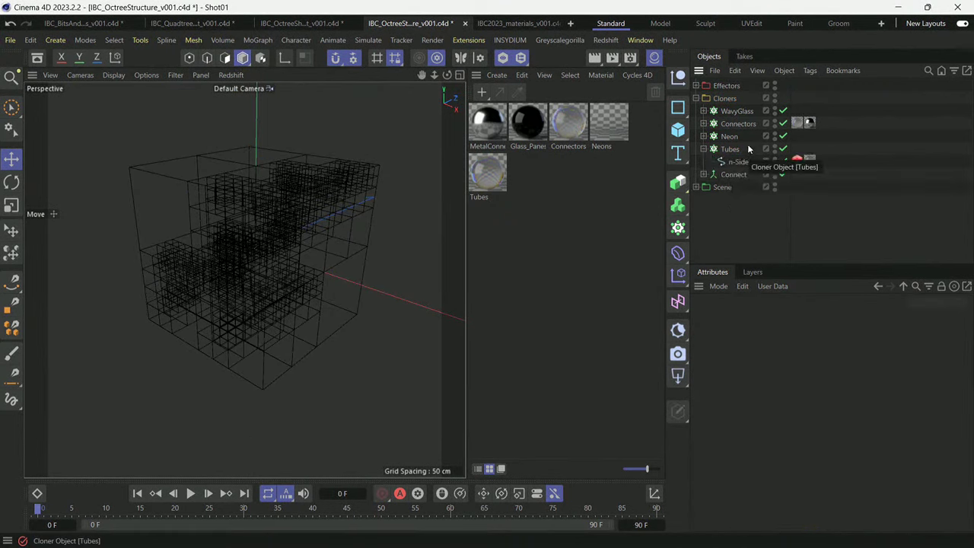
{"action": "left_click", "coordinate": [727, 151]}
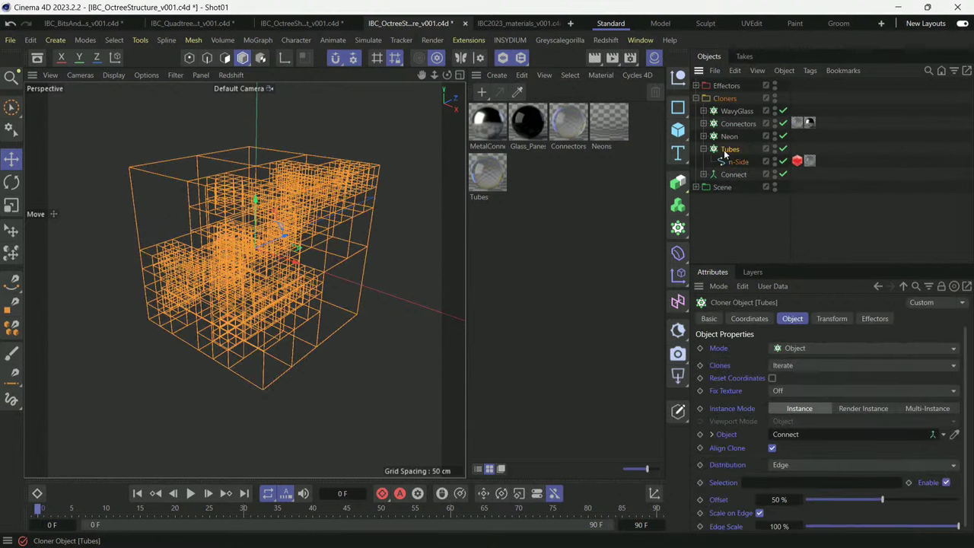
{"action": "scroll", "coordinate": [723, 426], "scroll_direction": "down", "scroll_amount": 1}
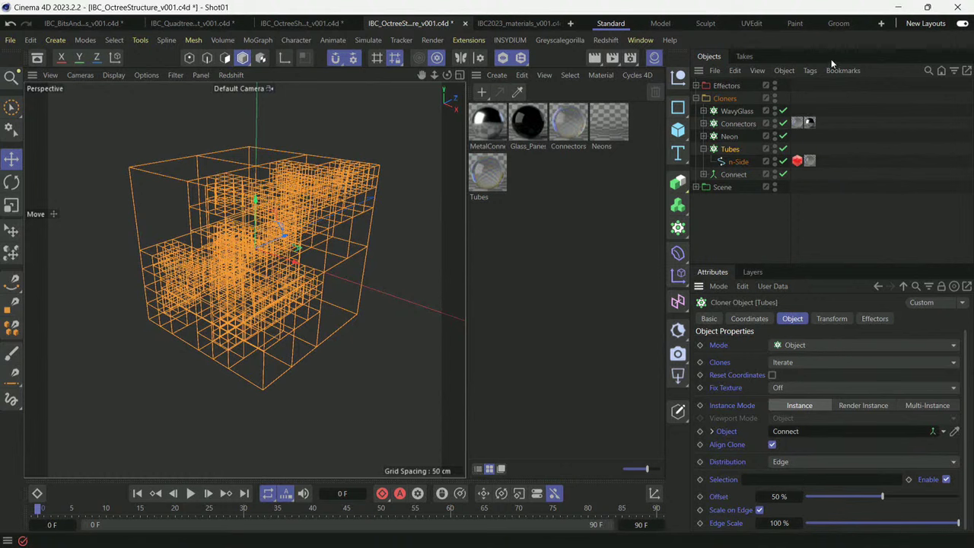
{"action": "left_click", "coordinate": [797, 160]}
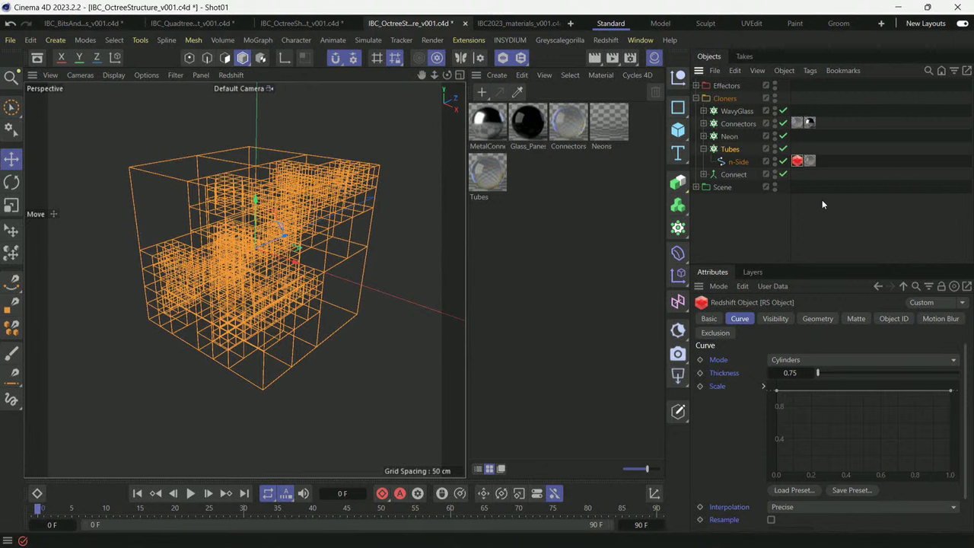
Collapse Tubes, solo the Neon cloner in the viewport, and expand both Neon and the Effectors group.
{"action": "left_click", "coordinate": [704, 149]}
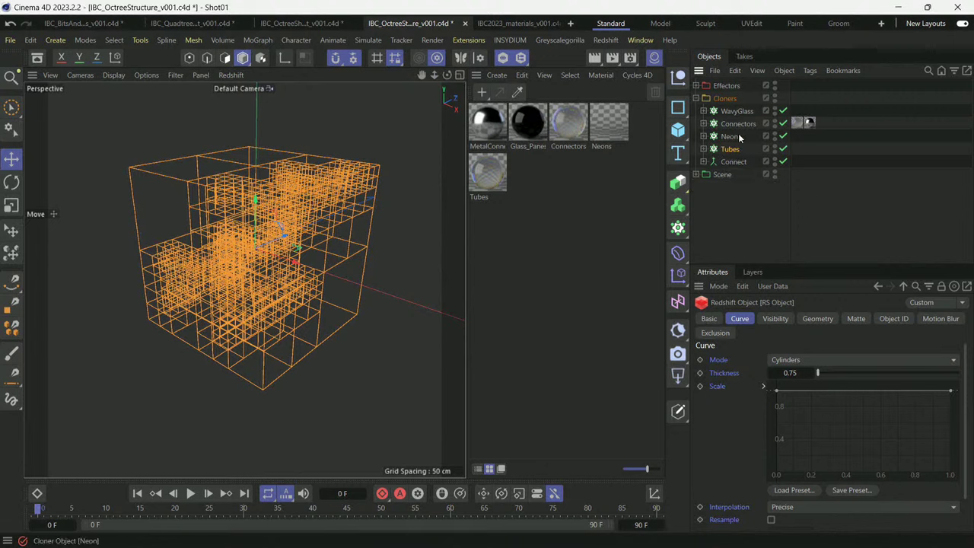
{"action": "left_click", "coordinate": [729, 136]}
{"action": "left_click", "coordinate": [502, 61]}
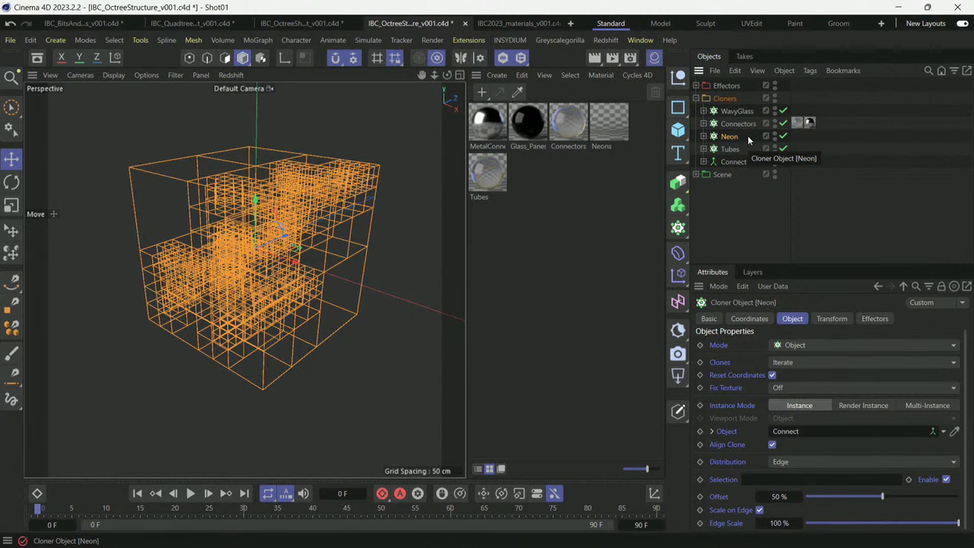
{"action": "left_click", "coordinate": [704, 136]}
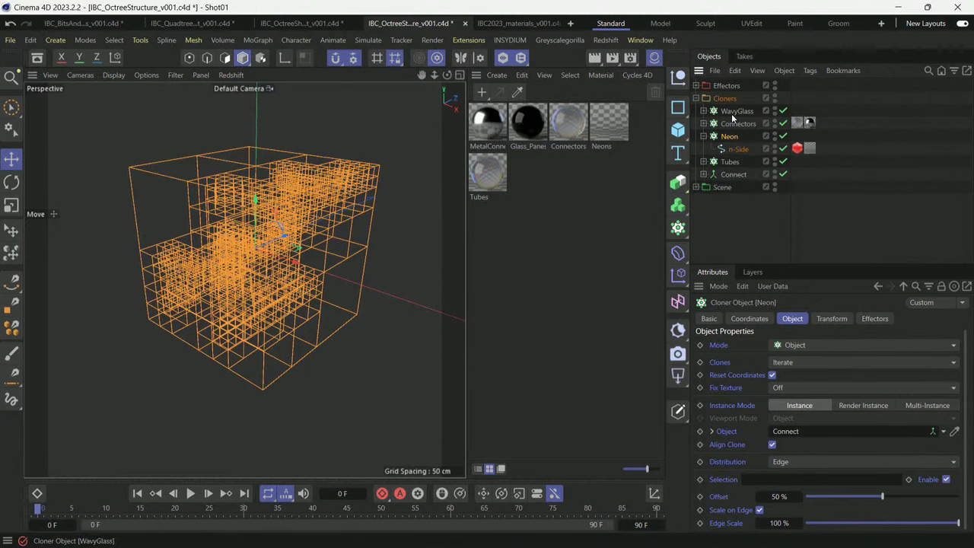
{"action": "left_click", "coordinate": [718, 220]}
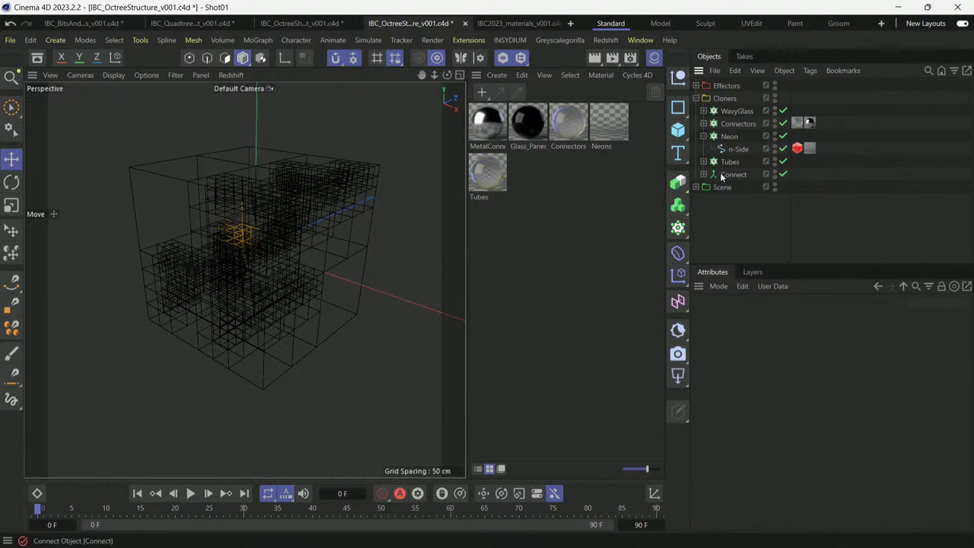
{"action": "left_click", "coordinate": [696, 85]}
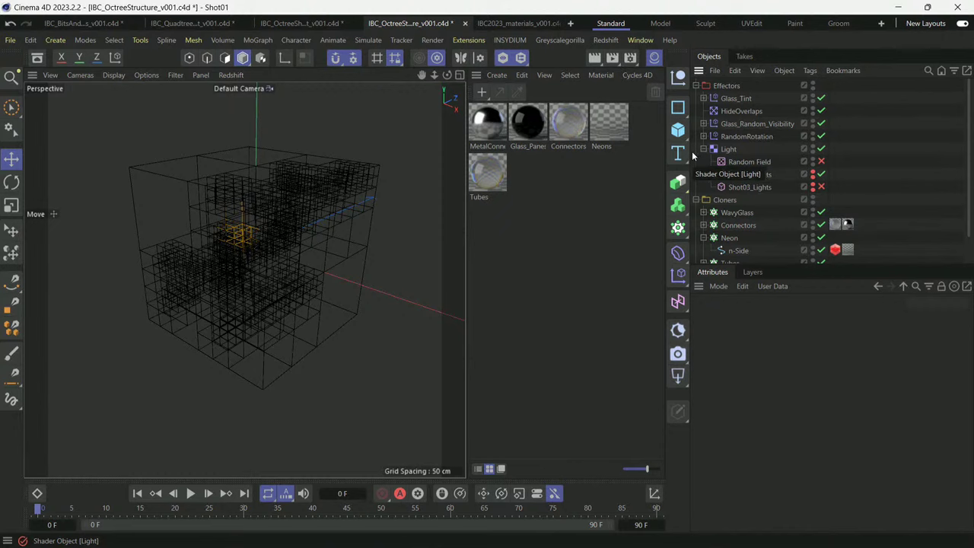
Switch to the browser presentation to show the four finished octree renders, and return to Cinema 4D with the Light effector selected.
{"action": "key", "text": "alt+Tab"}
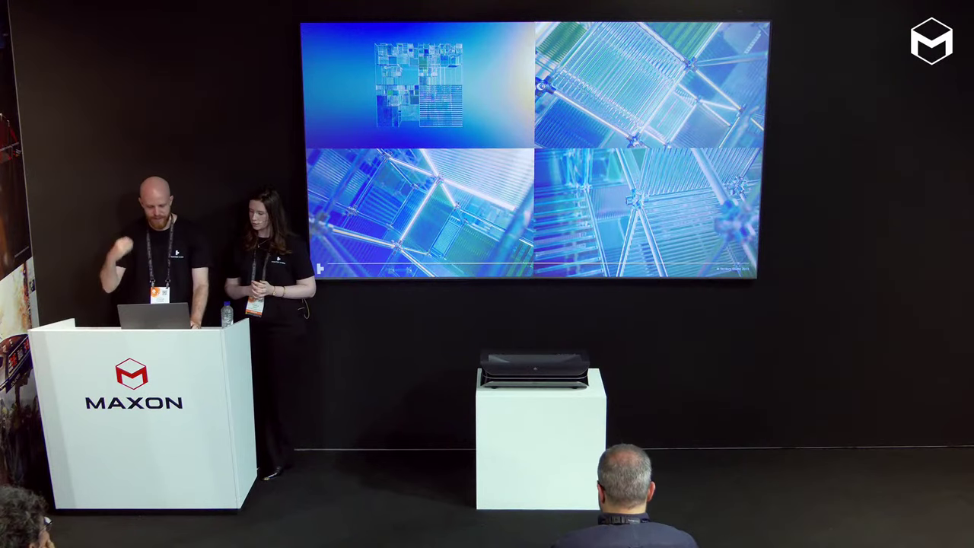
{"action": "key", "text": "alt+Tab"}
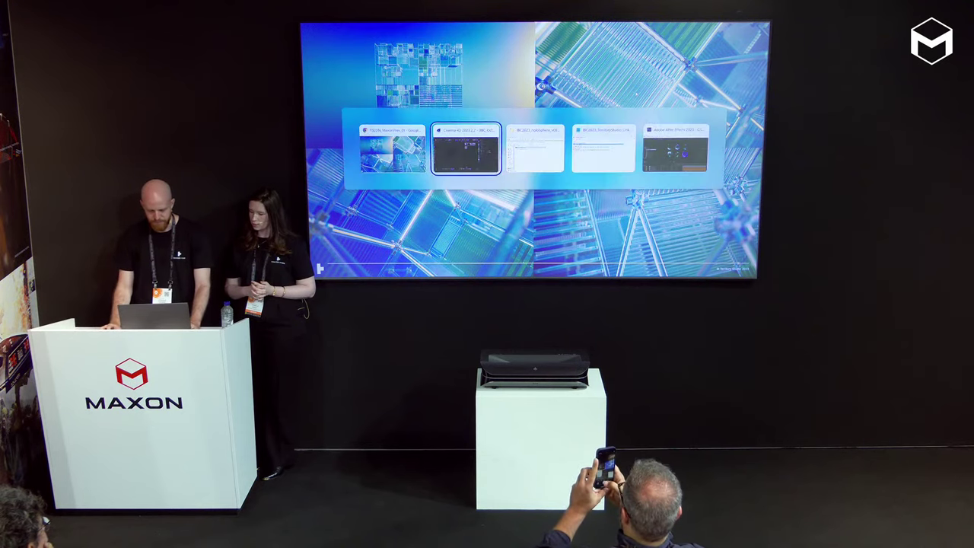
{"action": "left_click", "coordinate": [653, 96]}
{"action": "left_click", "coordinate": [651, 90]}
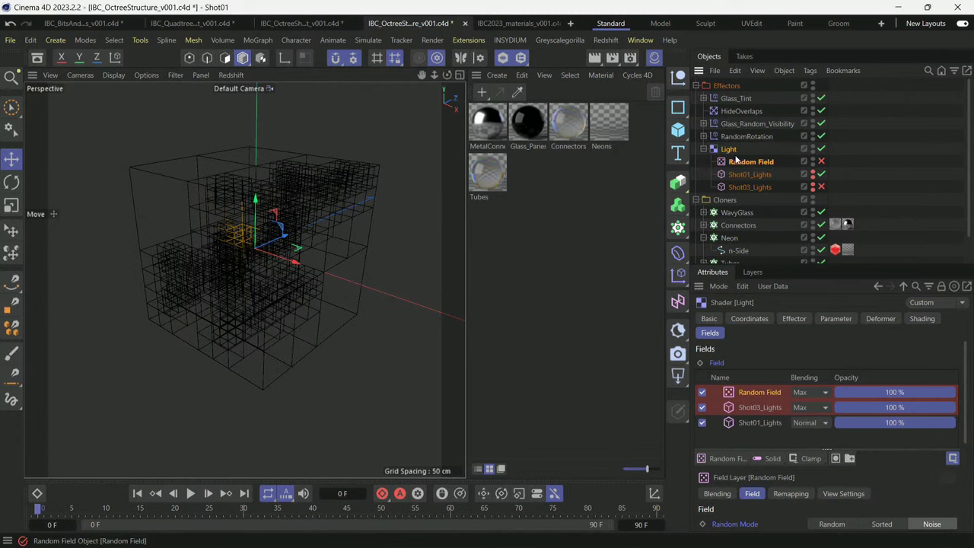
Inspect the Light shader effector's parameter and shading settings.
{"action": "left_click", "coordinate": [799, 319]}
{"action": "left_click", "coordinate": [835, 320]}
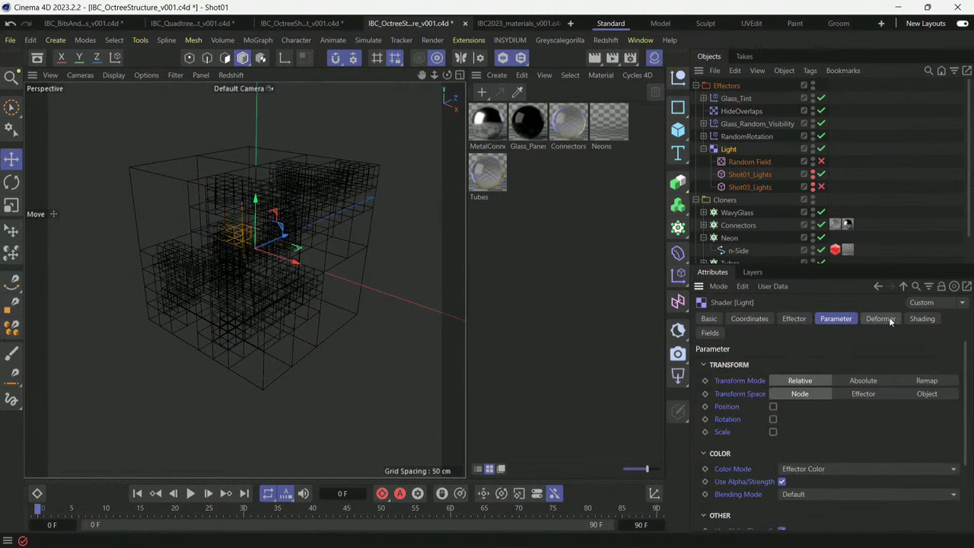
{"action": "left_click", "coordinate": [922, 319]}
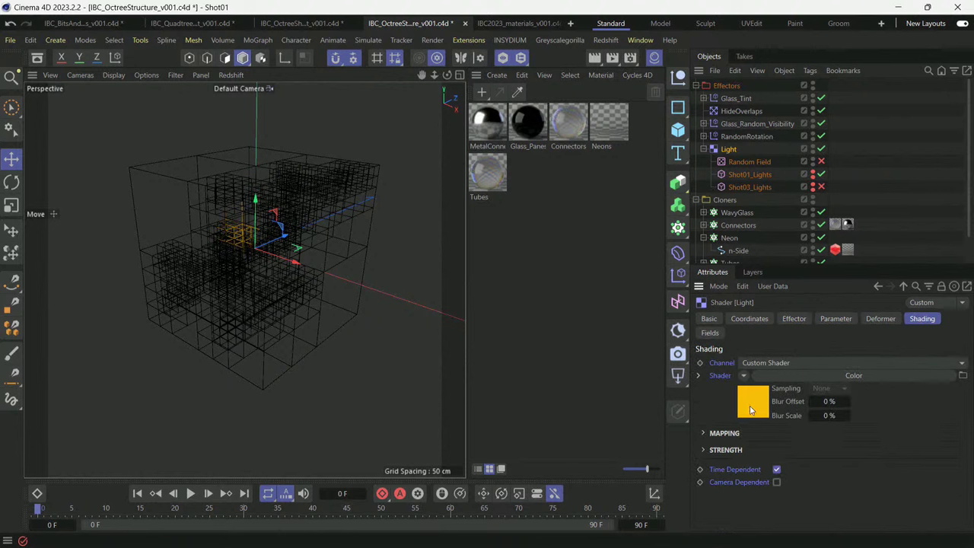
Add a Vibrate tag to the Shot01_Lights box field.
{"action": "left_click", "coordinate": [758, 177]}
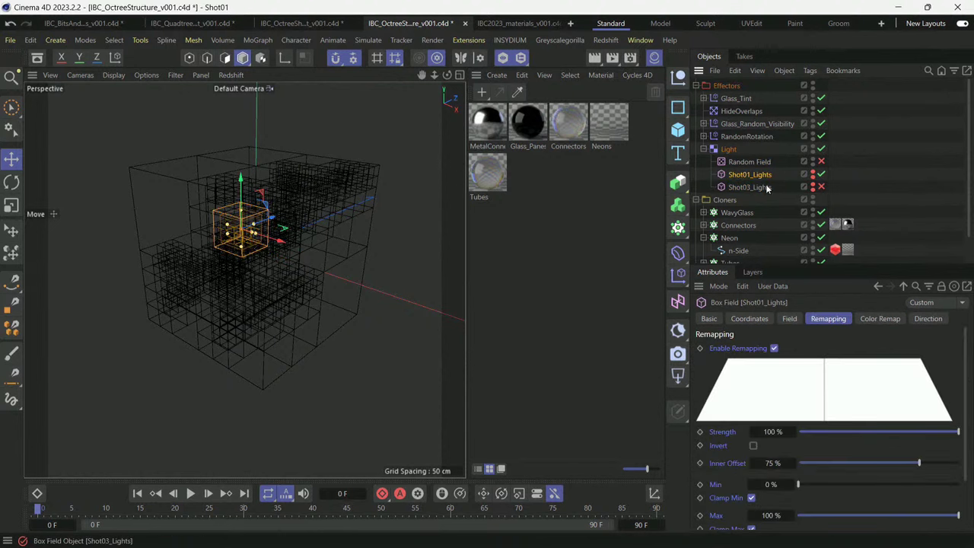
{"action": "right_click", "coordinate": [763, 179]}
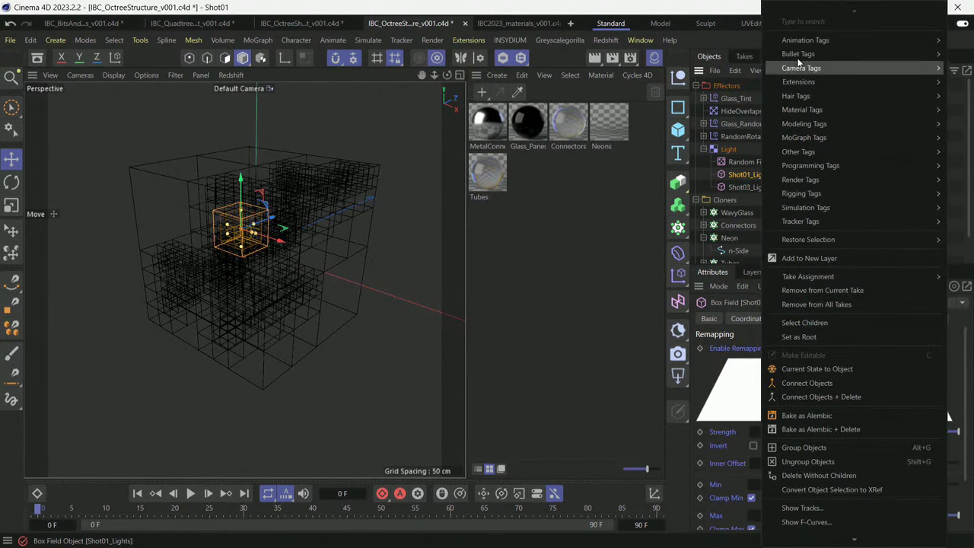
{"action": "mouse_move", "coordinate": [798, 42]}
{"action": "left_click", "coordinate": [718, 120]}
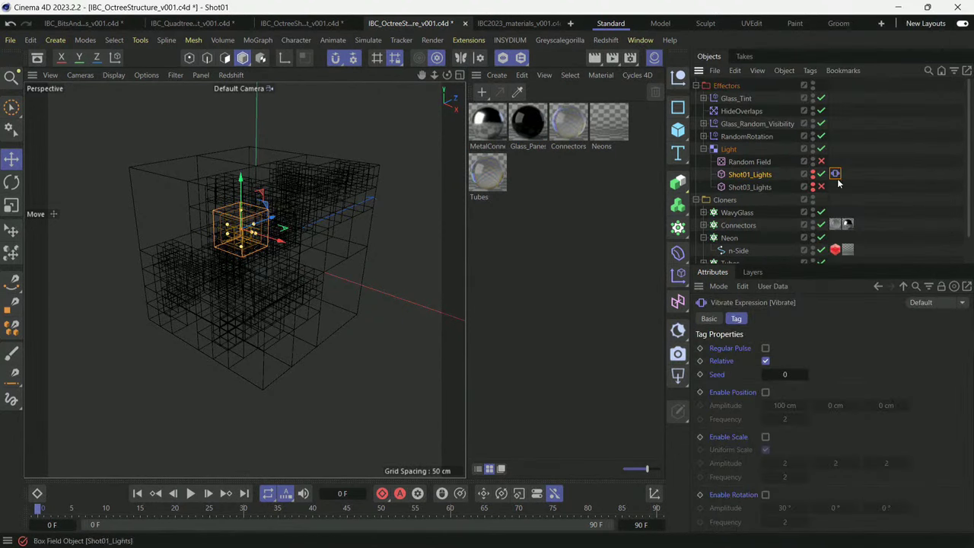
Enable position and Regular Pulse on the Vibrate tag and set the position amplitude to 50, 50 and 5 cm.
{"action": "left_click", "coordinate": [766, 393]}
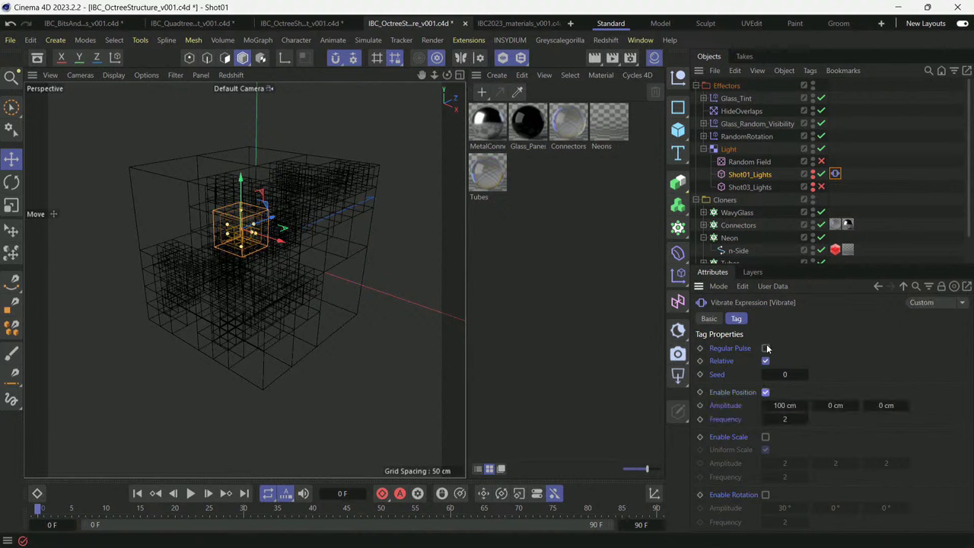
{"action": "left_click", "coordinate": [766, 348]}
{"action": "left_click", "coordinate": [785, 405]}
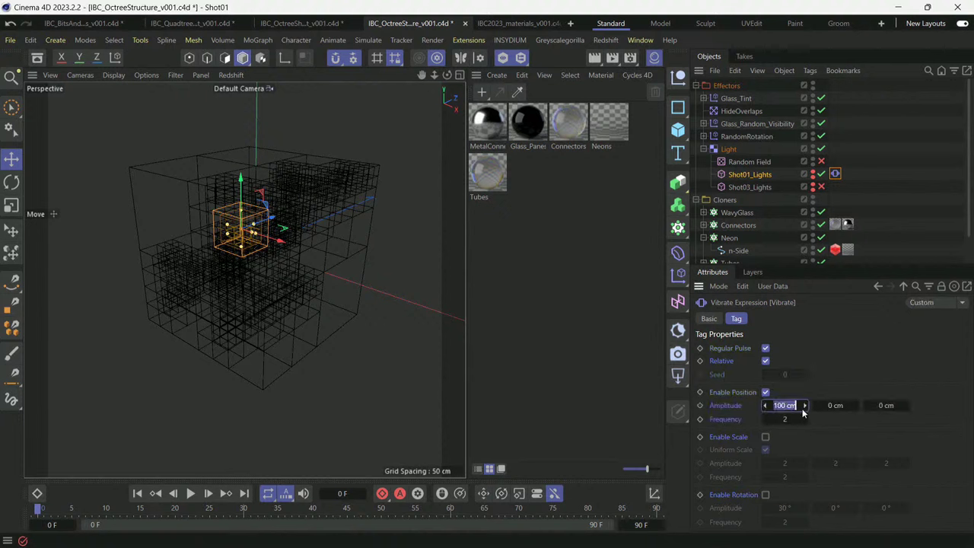
{"action": "type", "text": "50"}
{"action": "key", "text": "Tab"}
{"action": "type", "text": "50"}
{"action": "key", "text": "Tab"}
{"action": "type", "text": "0"}
{"action": "key", "text": "Return"}
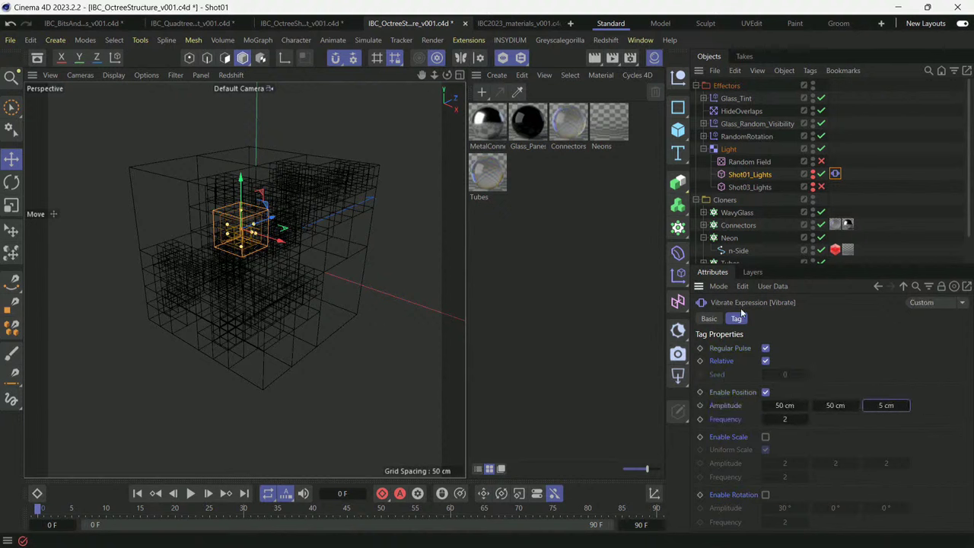
Deselect everything, play the animation to preview the lights moving through the structure, and pause it.
{"action": "left_click", "coordinate": [457, 409]}
{"action": "left_click", "coordinate": [192, 494]}
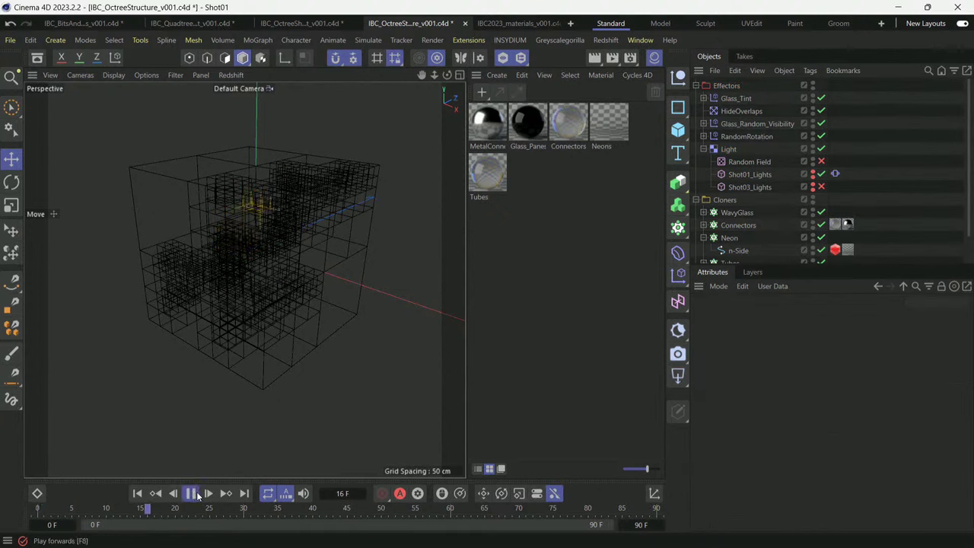
{"action": "left_click", "coordinate": [190, 494]}
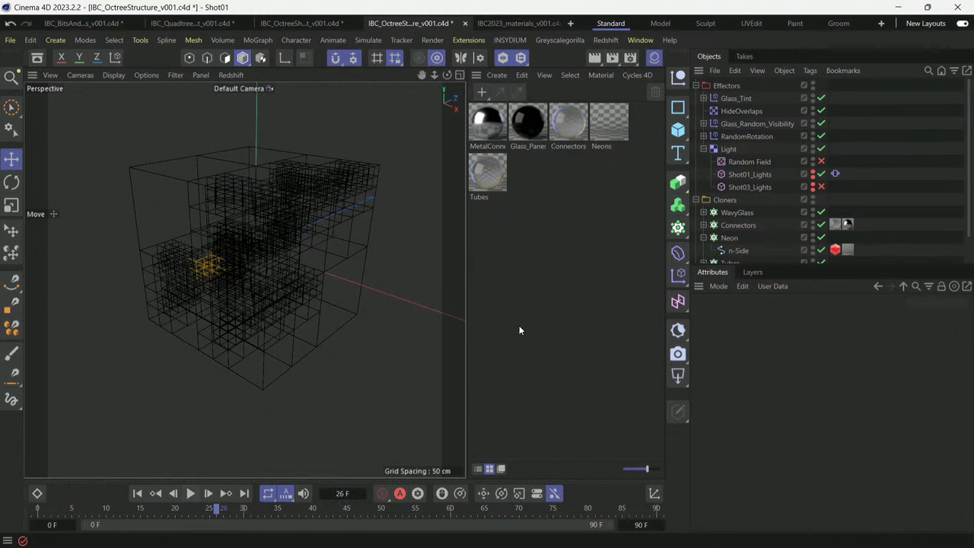
Open the Neons material's node graph, make room beside it, and examine the Color User Data node's MoGraph attribute presets.
{"action": "double_click", "coordinate": [604, 124]}
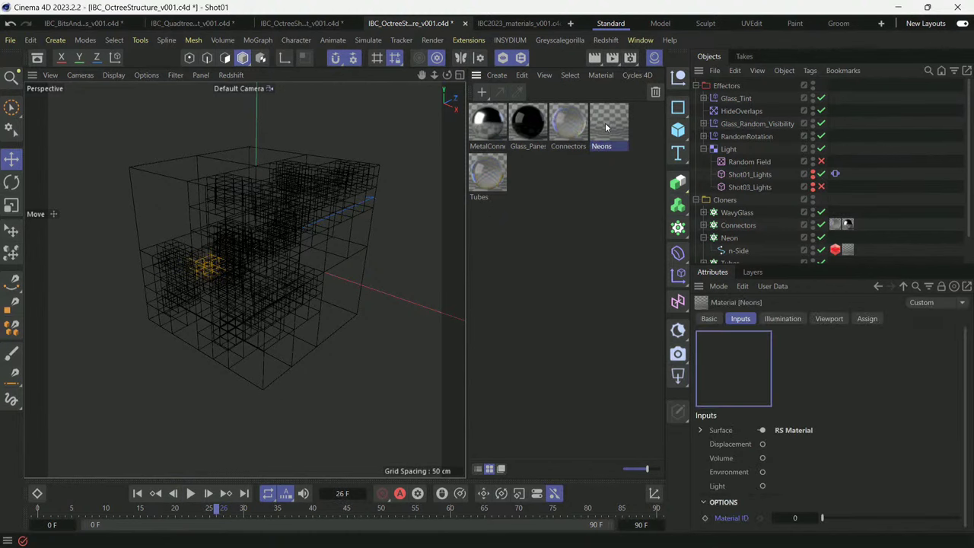
{"action": "scroll", "coordinate": [611, 336], "scroll_direction": "down", "scroll_amount": 6}
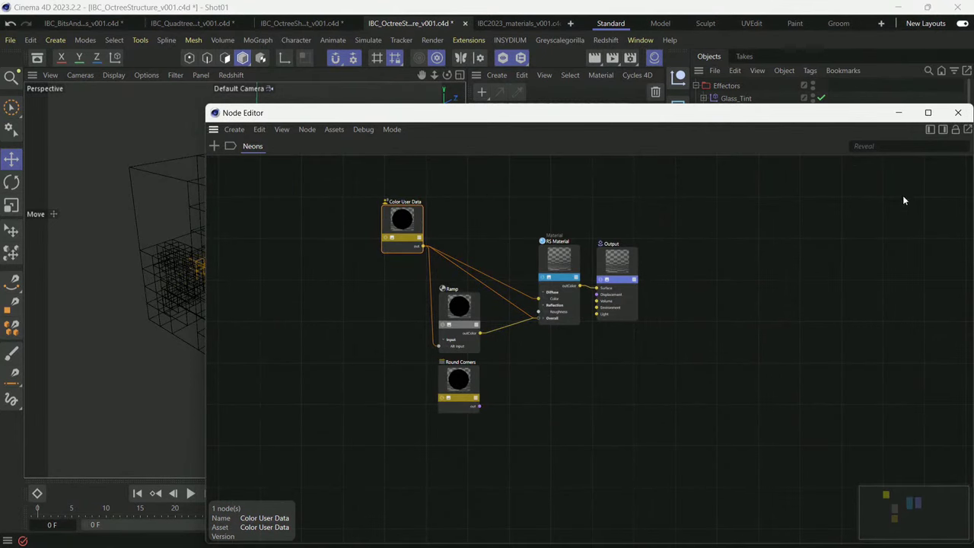
{"action": "left_click_drag", "start_coordinate": [719, 118], "coordinate": [464, 64]}
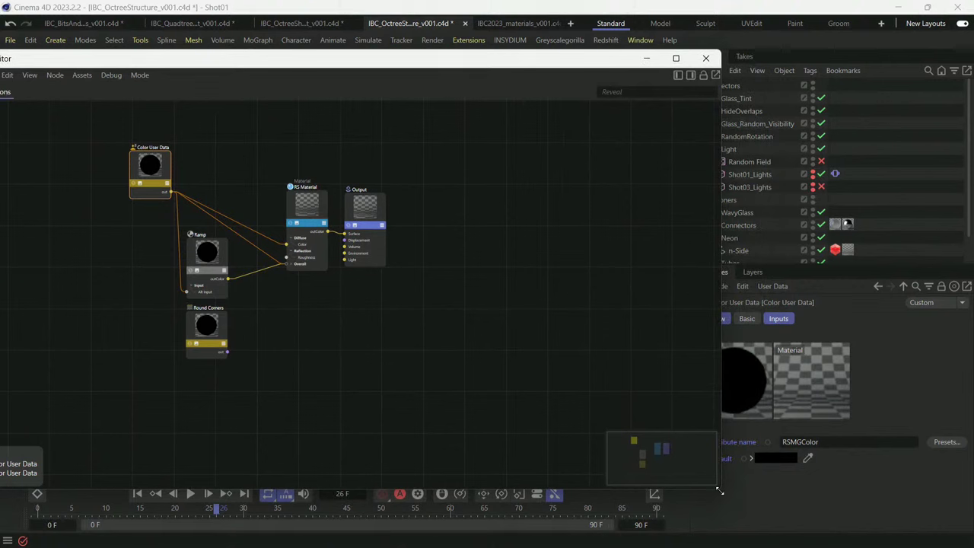
{"action": "left_click_drag", "start_coordinate": [723, 488], "coordinate": [582, 392]}
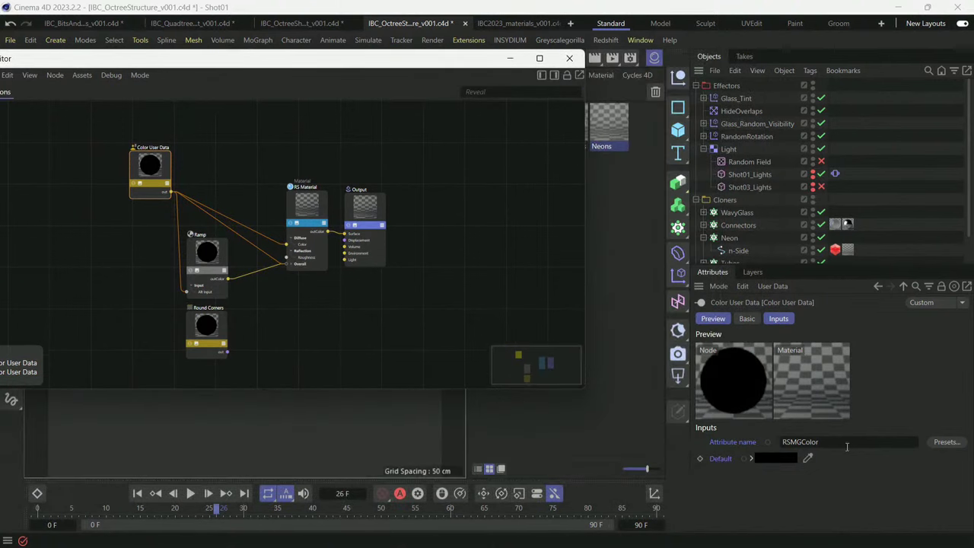
{"action": "left_click", "coordinate": [945, 444]}
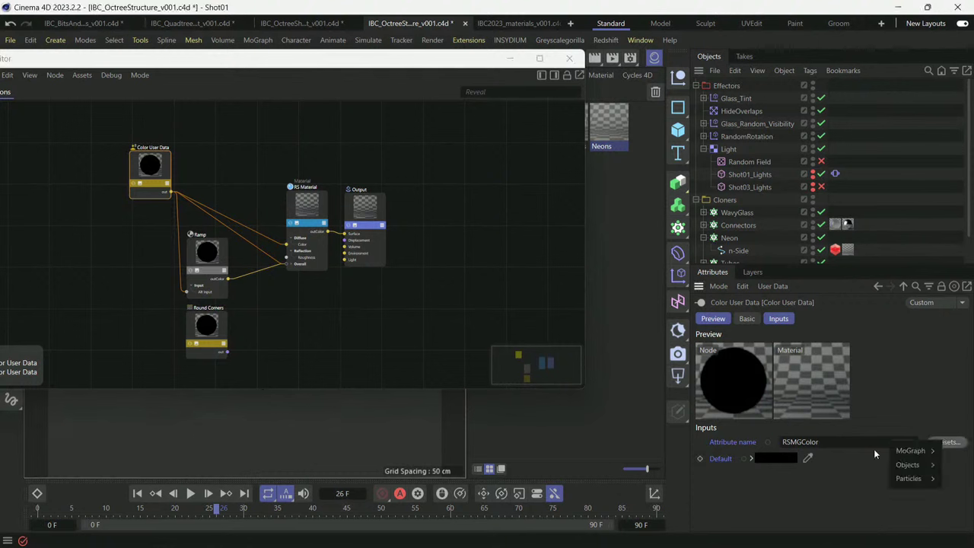
{"action": "mouse_move", "coordinate": [910, 450]}
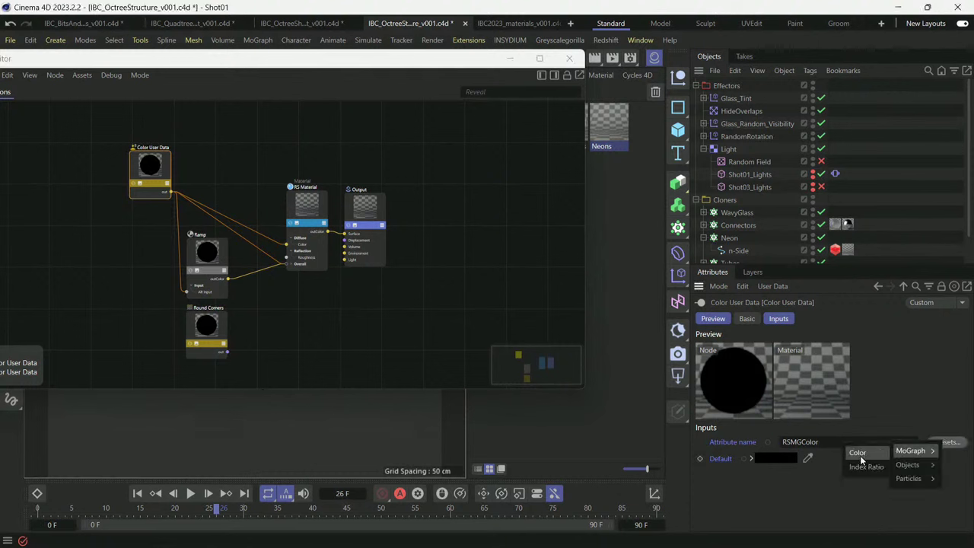
{"action": "left_click", "coordinate": [470, 280]}
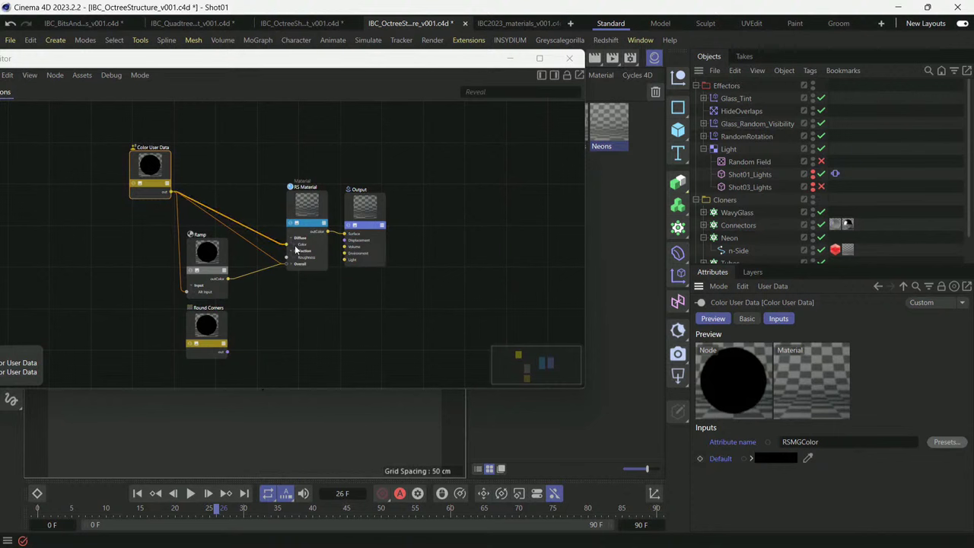
Examine the Ramp node's input and gradient settings in the Neons graph, and close the node editor.
{"action": "left_click", "coordinate": [216, 255]}
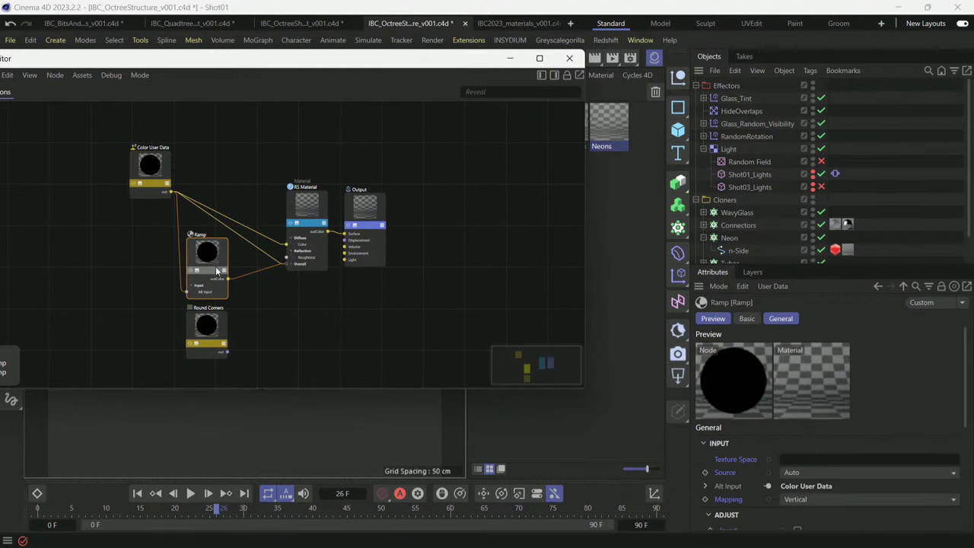
{"action": "scroll", "coordinate": [967, 412], "scroll_direction": "down", "scroll_amount": 1}
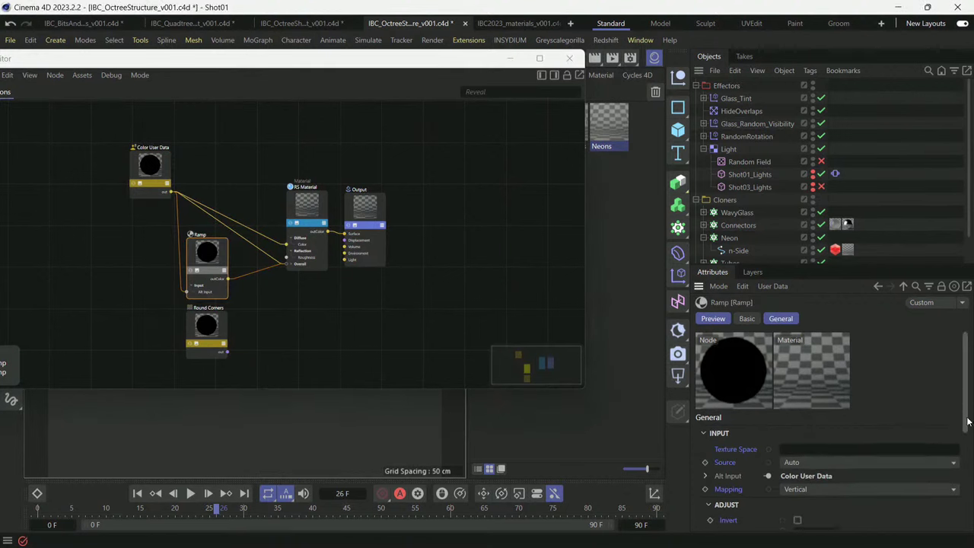
{"action": "scroll", "coordinate": [969, 421], "scroll_direction": "down", "scroll_amount": 5}
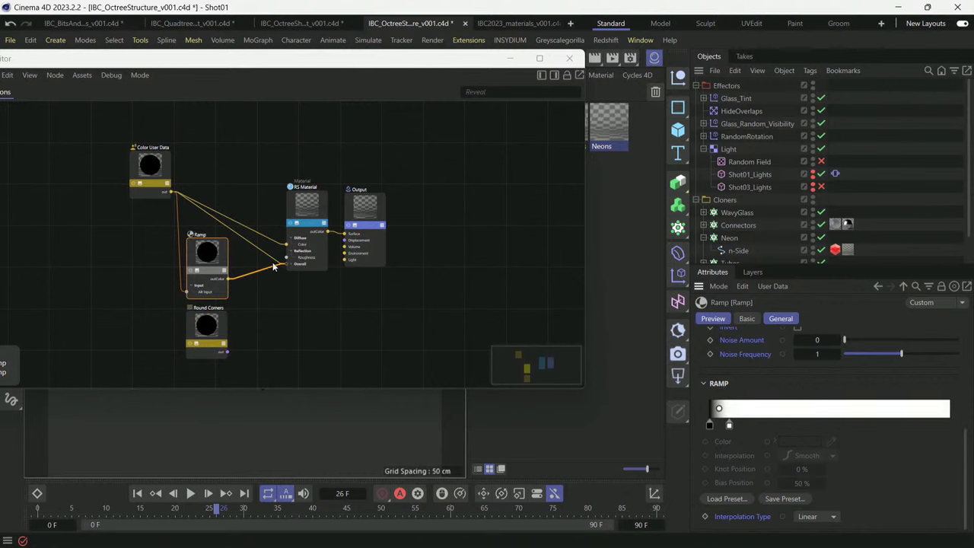
{"action": "left_click", "coordinate": [569, 59]}
Collapse the Light and Neon hierarchies and isolate the Connectors cloner in the viewport.
{"action": "left_click", "coordinate": [704, 149]}
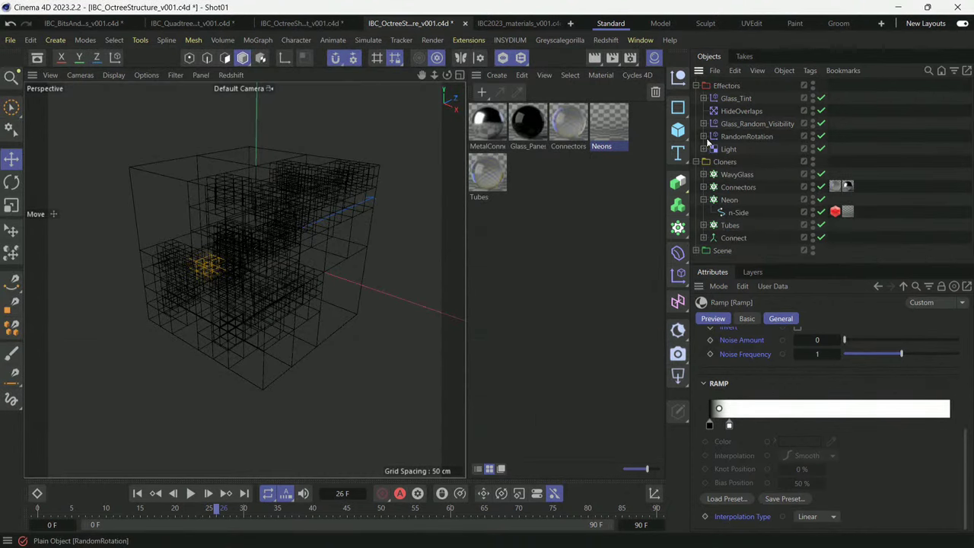
{"action": "left_click", "coordinate": [704, 199]}
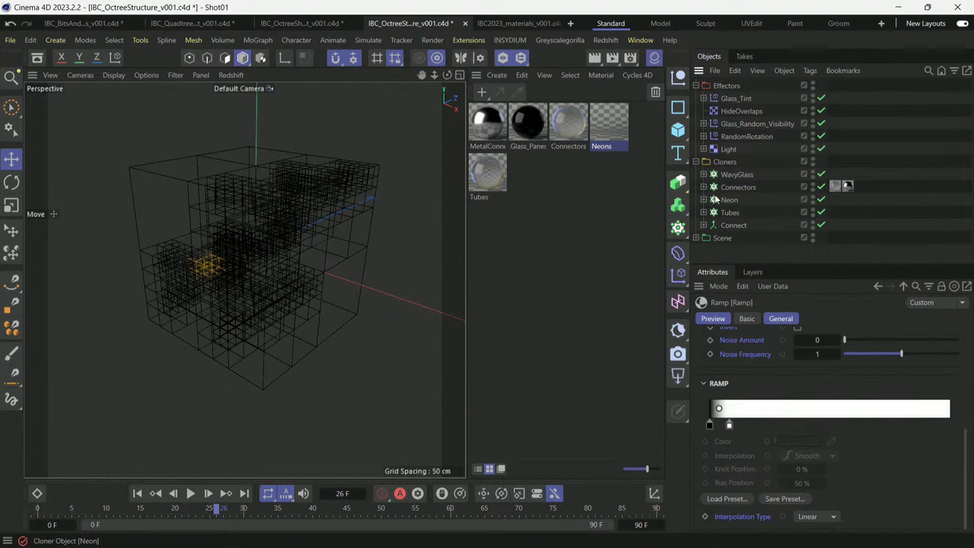
{"action": "left_click", "coordinate": [738, 187]}
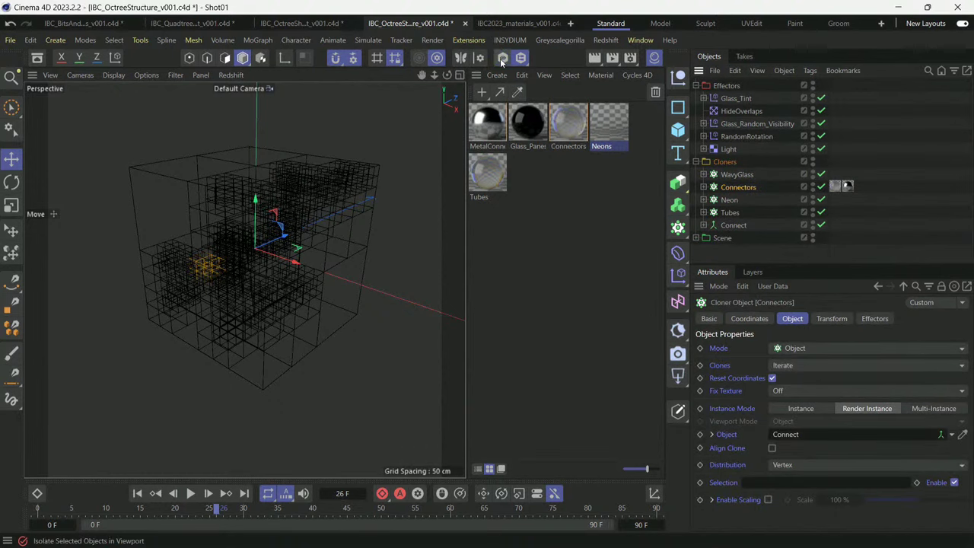
{"action": "left_click", "coordinate": [502, 58]}
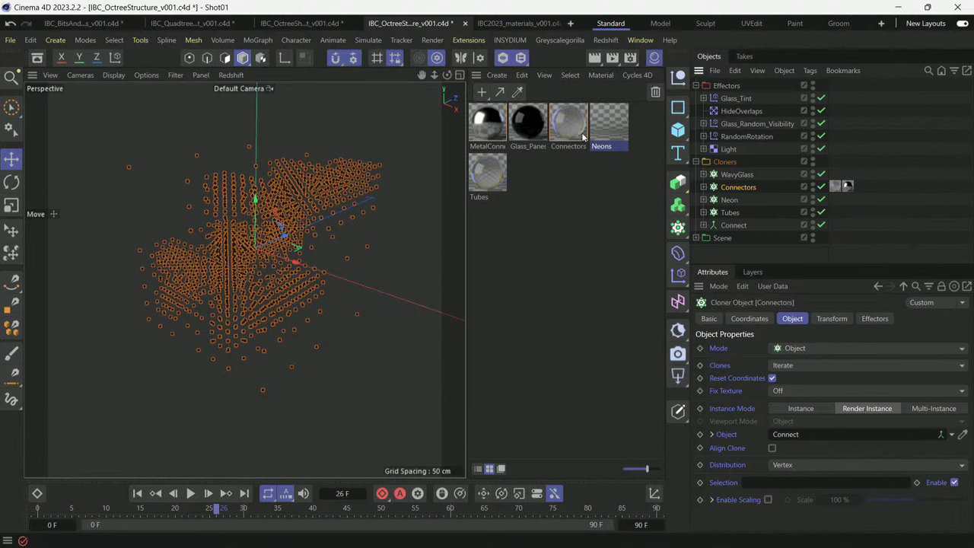
Isolate the WavyGlass cloner in the viewport, clear the selection and bring the whole structure back into view.
{"action": "left_click", "coordinate": [737, 174]}
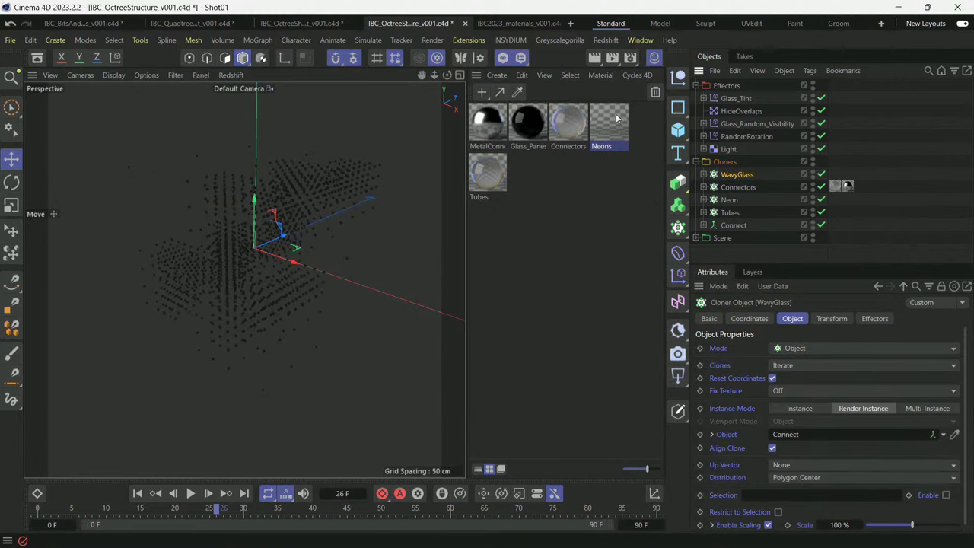
{"action": "left_click", "coordinate": [502, 60]}
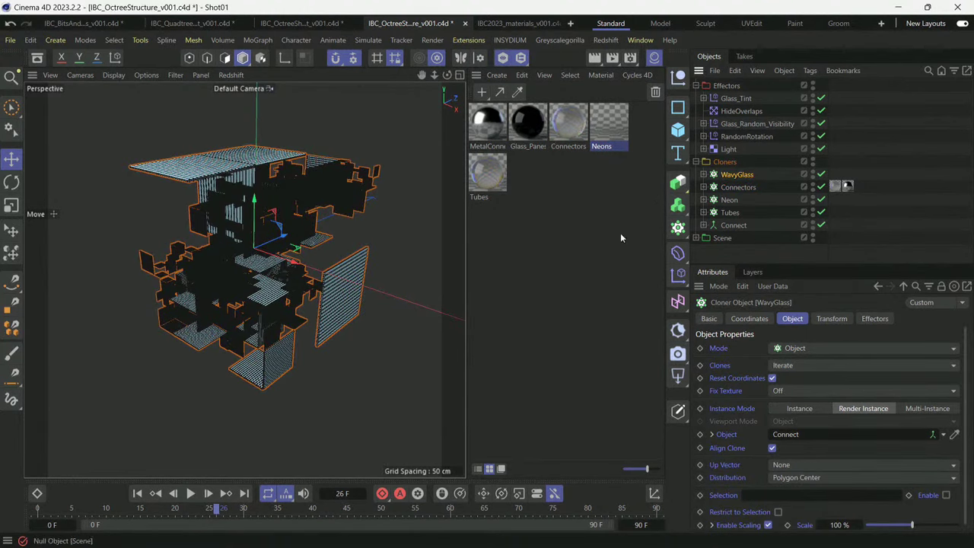
{"action": "left_click", "coordinate": [746, 250]}
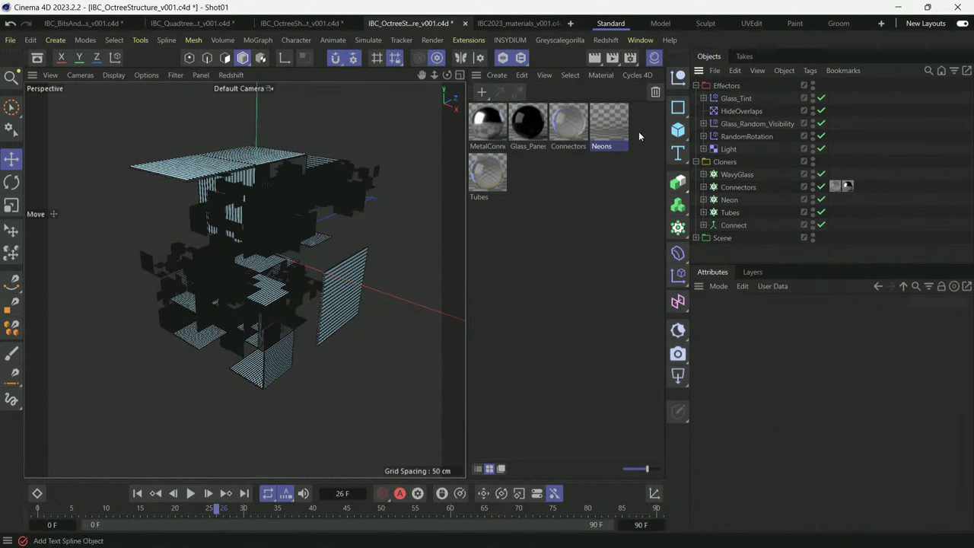
{"action": "left_click", "coordinate": [503, 57]}
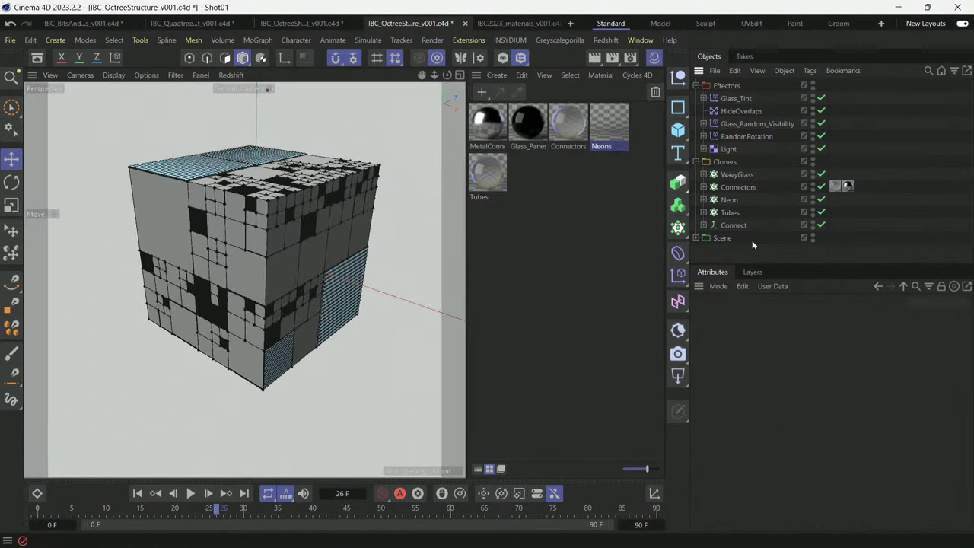
Expand the Scene group and hide the Connect object.
{"action": "left_click", "coordinate": [695, 238]}
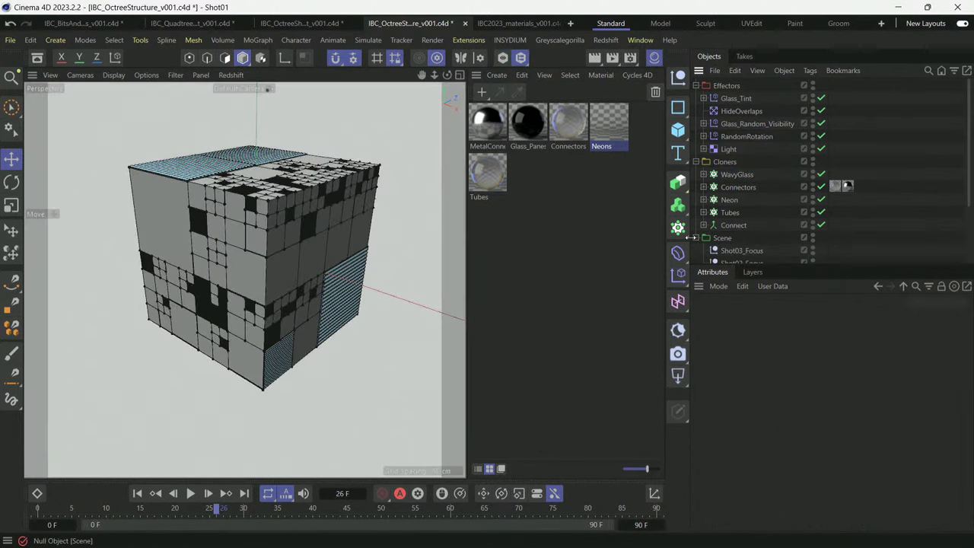
{"action": "left_click", "coordinate": [813, 224]}
{"action": "scroll", "coordinate": [833, 229], "scroll_direction": "down", "scroll_amount": 3}
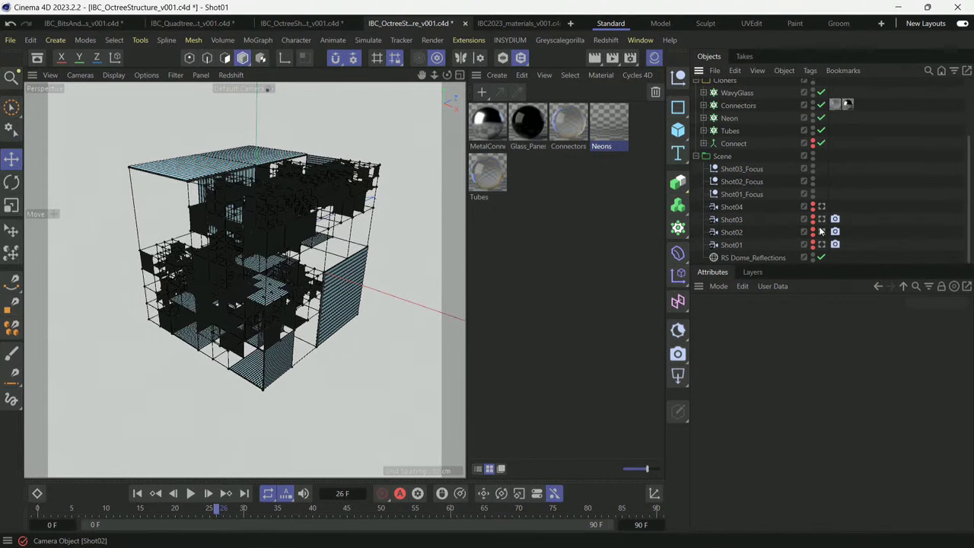
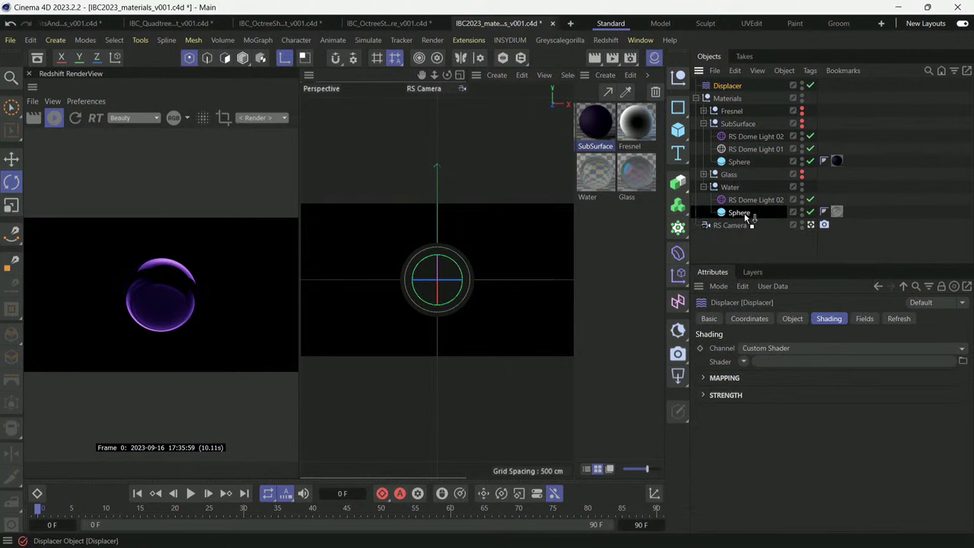
Load a Noise shader into the Displacer under the Water sphere and try a global scale of 40%.
{"action": "left_click", "coordinate": [745, 361]}
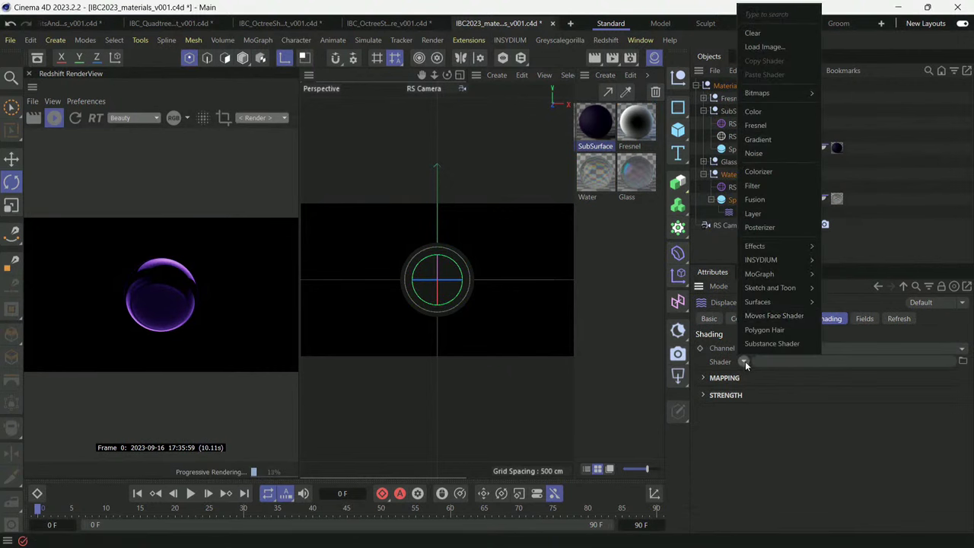
{"action": "left_click", "coordinate": [765, 153]}
{"action": "left_click", "coordinate": [746, 387]}
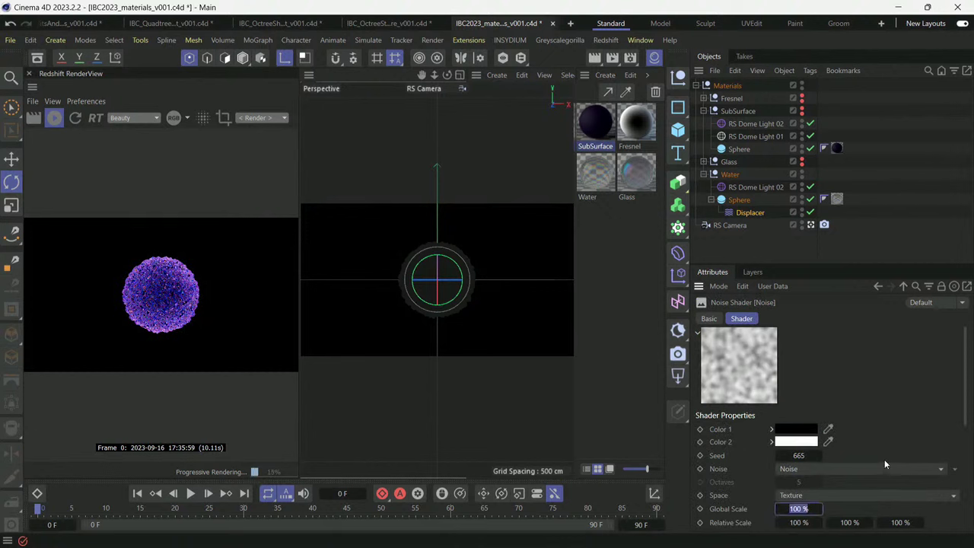
{"action": "type", "text": "40"}
{"action": "key", "text": "Return"}
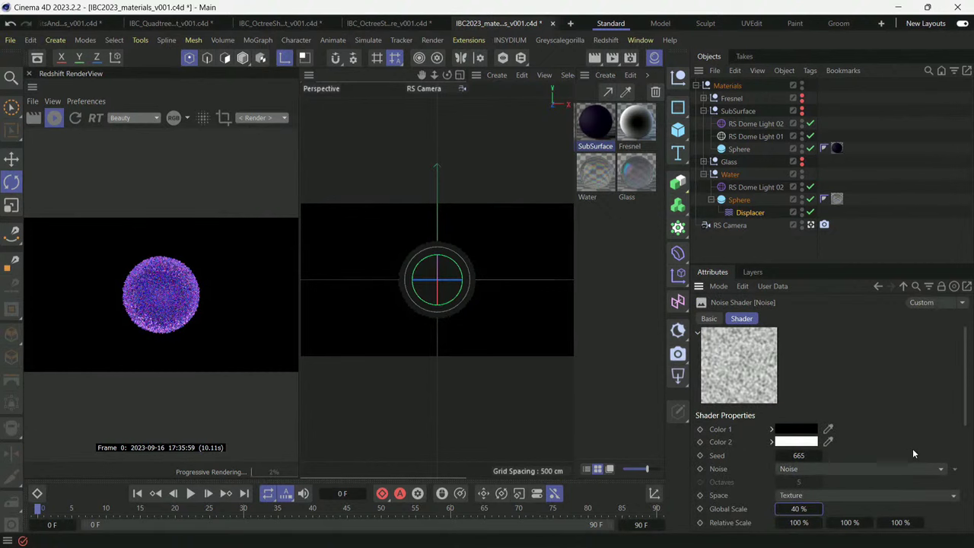
Set the displacement noise's global scale to 400%.
{"action": "left_click_drag", "start_coordinate": [792, 508], "coordinate": [828, 517]}
{"action": "type", "text": "400"}
{"action": "key", "text": "Return"}
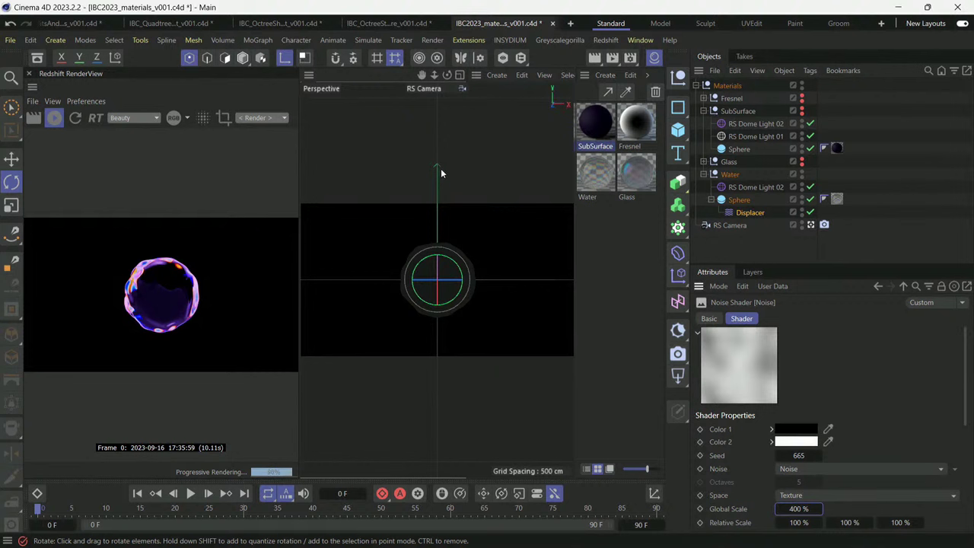
Collapse the SubSurface group, hide the Water group, and show and expand the Glass group.
{"action": "left_click", "coordinate": [704, 111]}
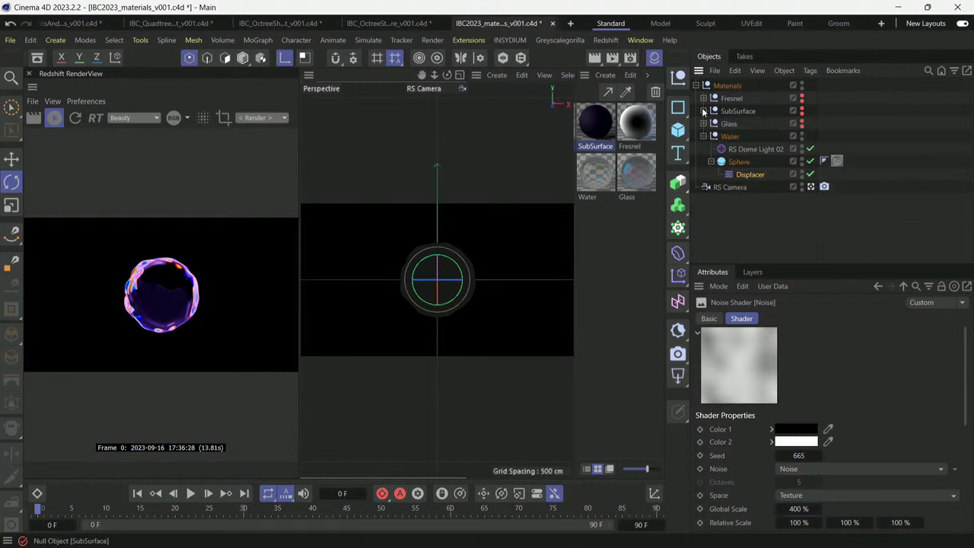
{"action": "left_click", "coordinate": [802, 134]}
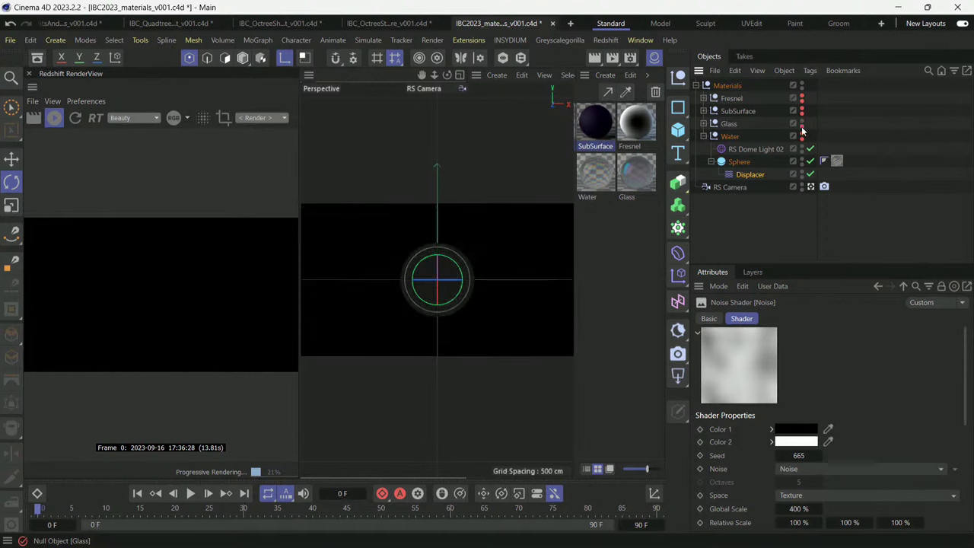
{"action": "left_click", "coordinate": [705, 123]}
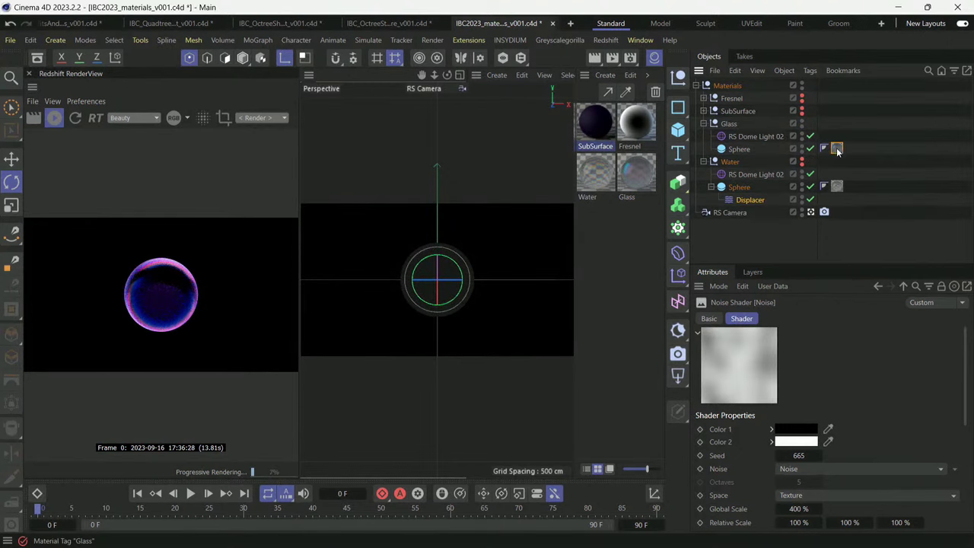
Examine the Glass material's shader graph, including the RS Material and RS Thin Film parameters, and close it.
{"action": "double_click", "coordinate": [837, 149]}
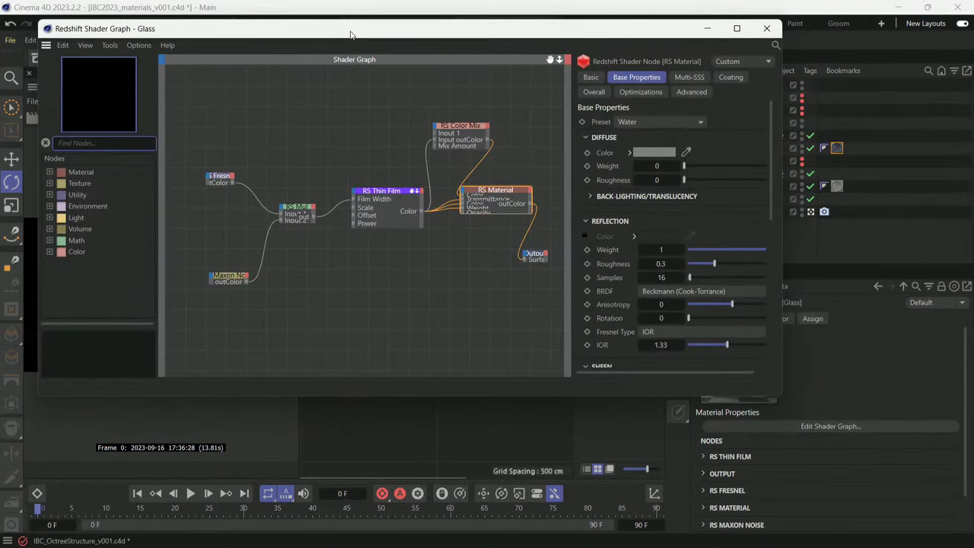
{"action": "left_click_drag", "start_coordinate": [351, 34], "coordinate": [555, 46]}
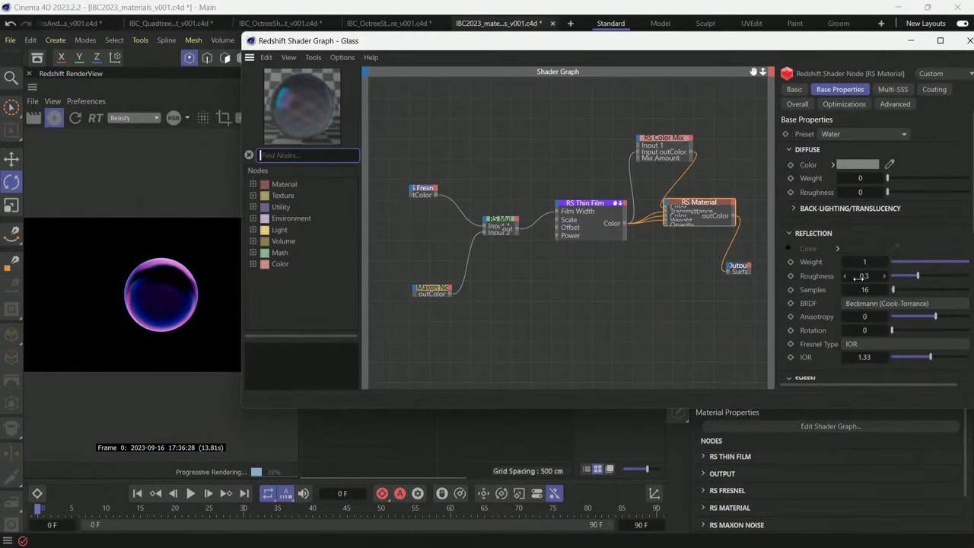
{"action": "left_click", "coordinate": [590, 212]}
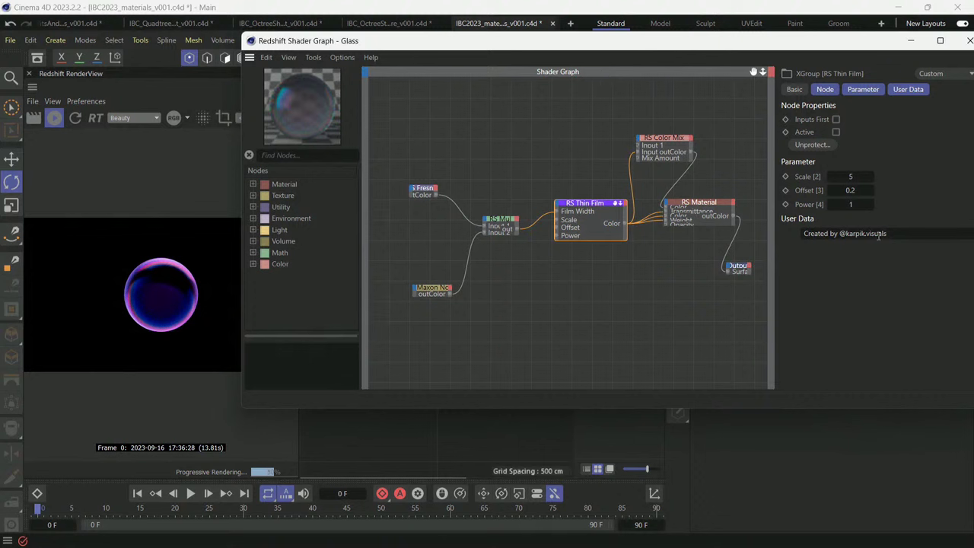
{"action": "double_click", "coordinate": [845, 234]}
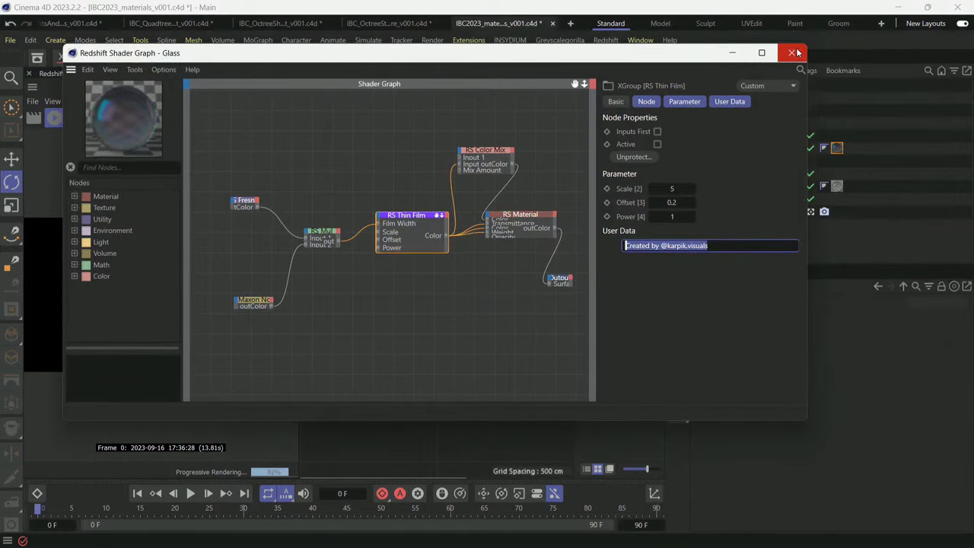
{"action": "left_click", "coordinate": [792, 52]}
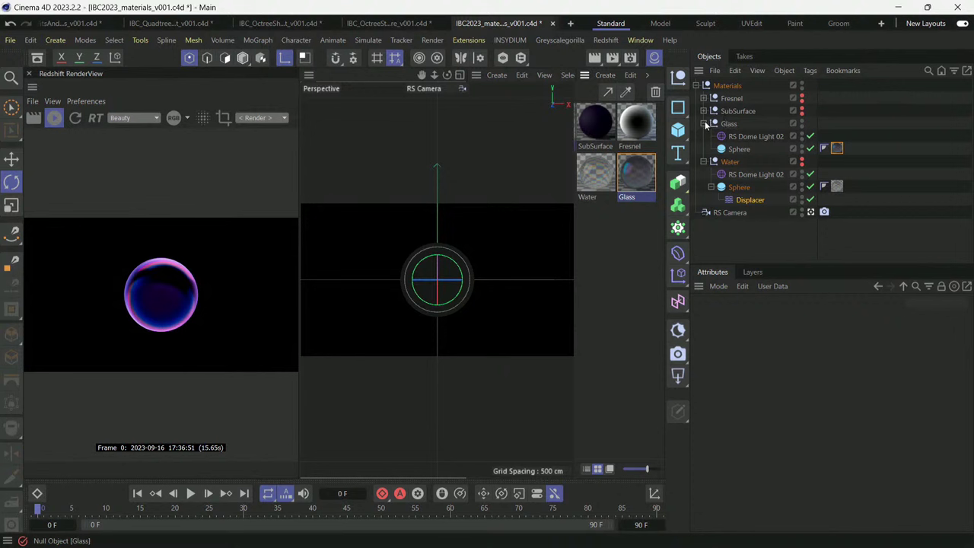
Check the Water sphere's object properties, collapse the Water group and leave the Glass group expanded.
{"action": "left_click", "coordinate": [704, 123]}
{"action": "left_click", "coordinate": [740, 161]}
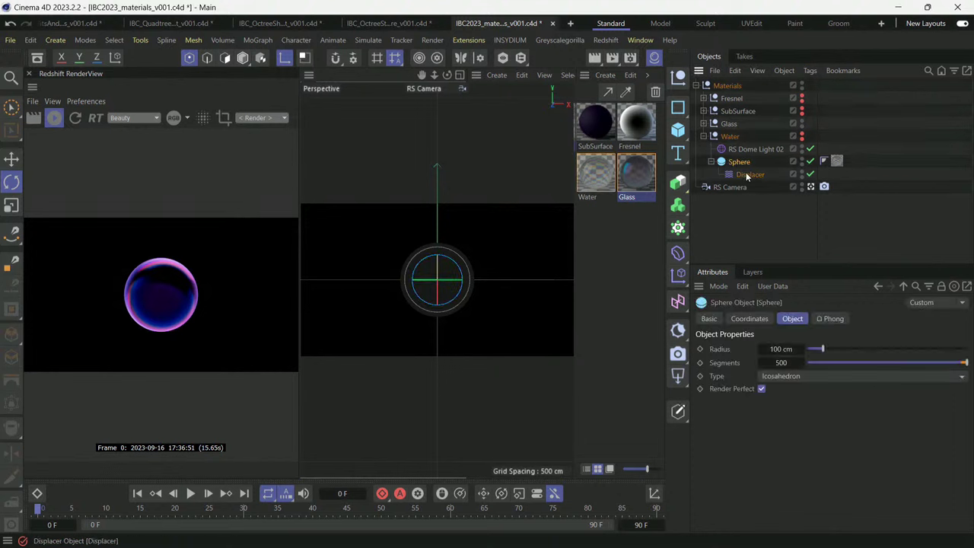
{"action": "left_click", "coordinate": [704, 137]}
{"action": "left_click", "coordinate": [704, 123]}
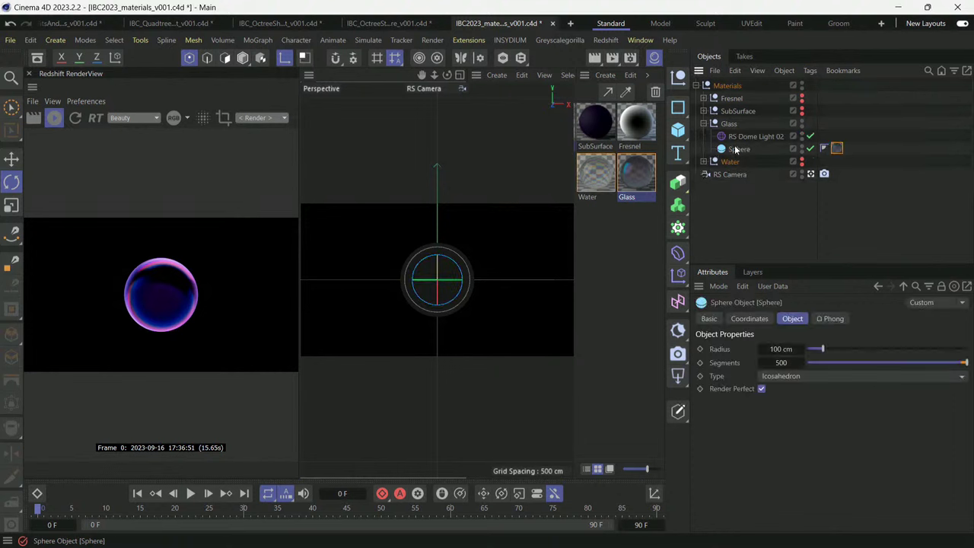
Duplicate the glass sphere and move the original and the copy apart to opposite sides along the X axis.
{"action": "key", "text": "ctrl+c"}
{"action": "key", "text": "ctrl+v"}
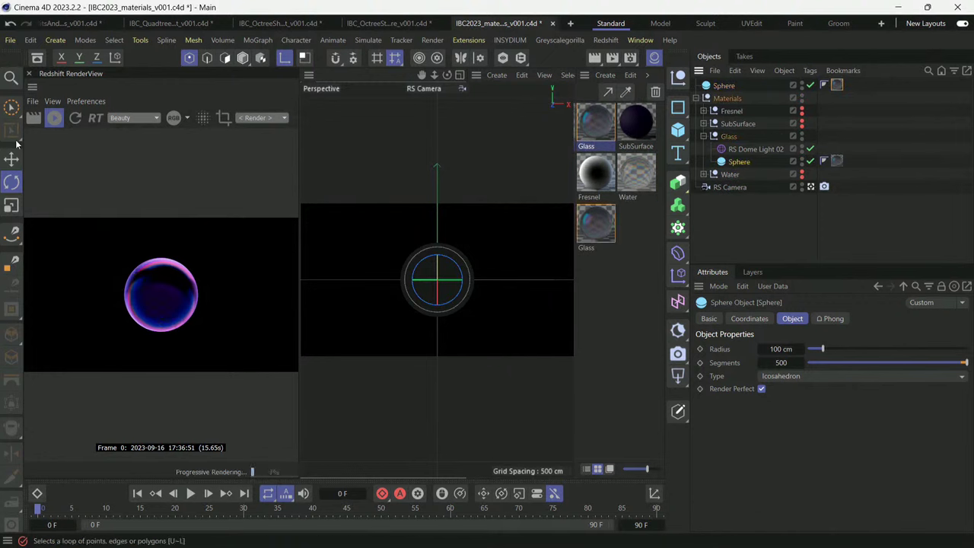
{"action": "key", "text": "e"}
{"action": "left_click_drag", "start_coordinate": [478, 279], "coordinate": [410, 266]}
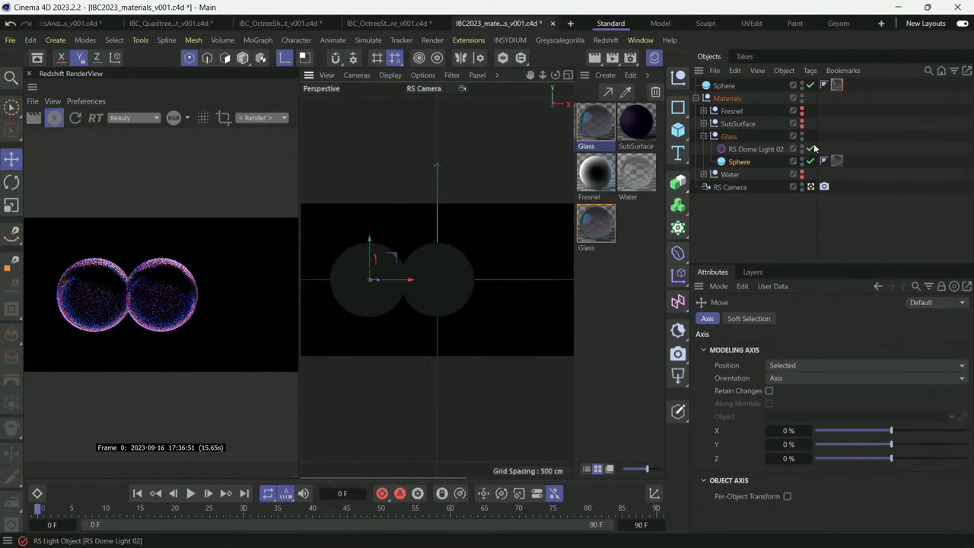
{"action": "left_click", "coordinate": [456, 276]}
{"action": "left_click_drag", "start_coordinate": [487, 276], "coordinate": [538, 287]}
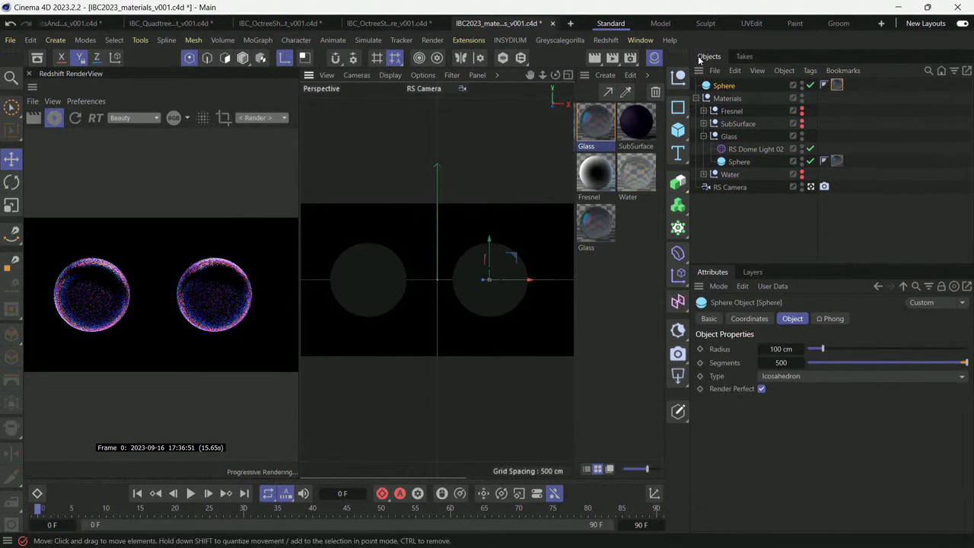
Create a Redshift Standard material, expand its Thin Film settings, and assign it to the duplicated sphere.
{"action": "left_click", "coordinate": [606, 74]}
{"action": "mouse_move", "coordinate": [675, 114]}
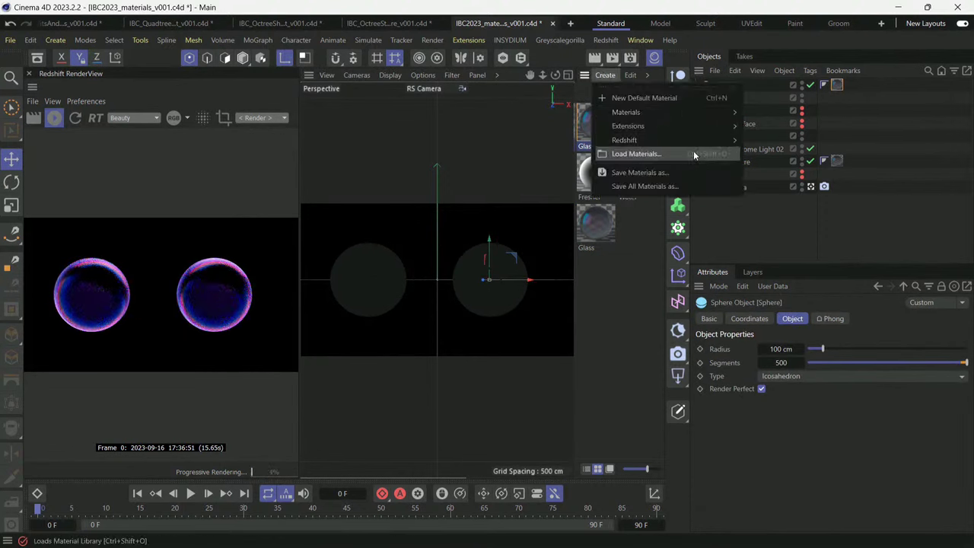
{"action": "mouse_move", "coordinate": [685, 140]}
{"action": "mouse_move", "coordinate": [759, 142]}
{"action": "left_click", "coordinate": [793, 145]}
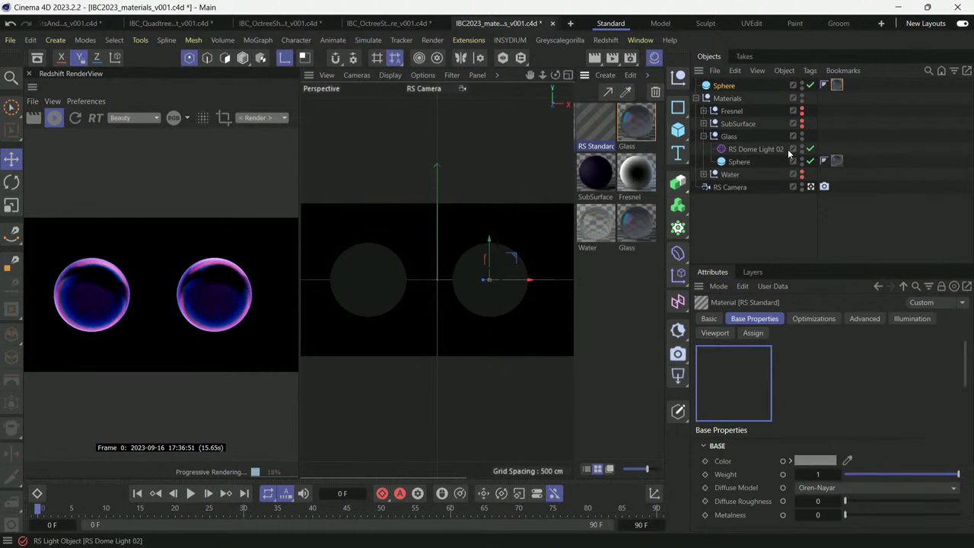
{"action": "left_click_drag", "start_coordinate": [965, 348], "coordinate": [971, 428]}
{"action": "scroll", "coordinate": [913, 441], "scroll_direction": "down", "scroll_amount": 6}
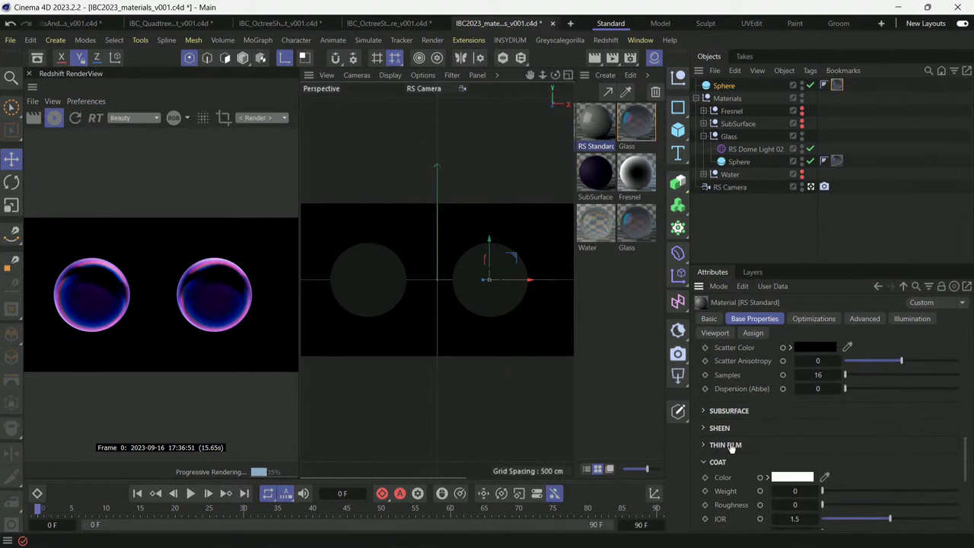
{"action": "left_click", "coordinate": [722, 446]}
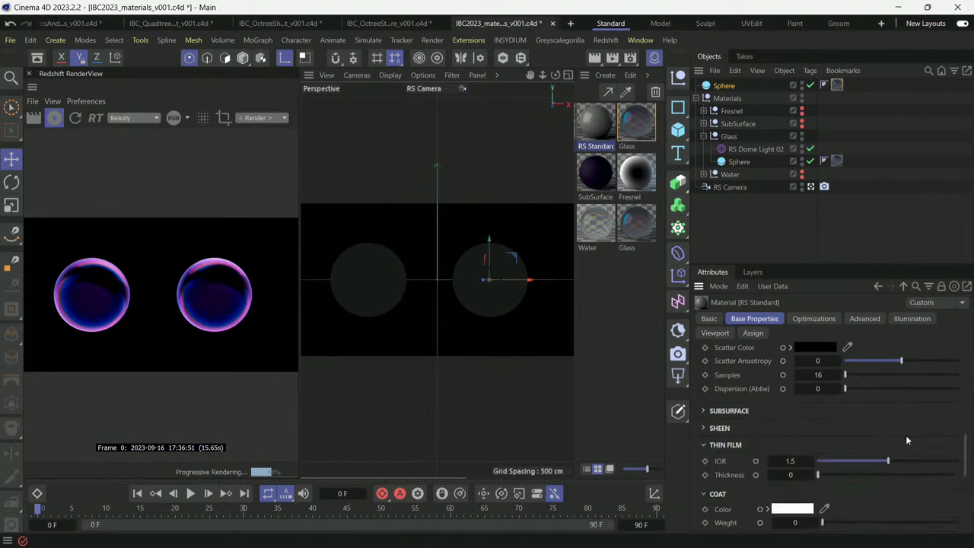
{"action": "left_click_drag", "start_coordinate": [609, 125], "coordinate": [724, 87]}
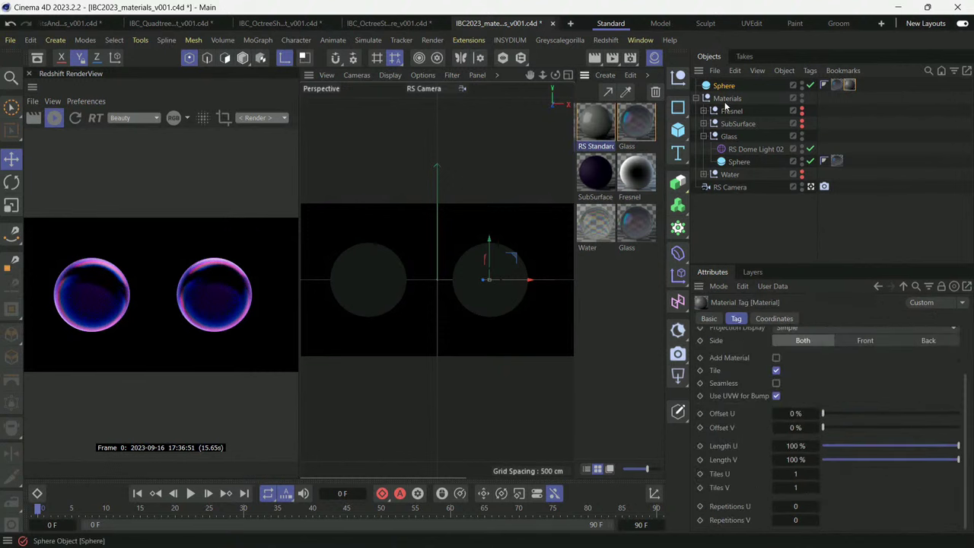
Open the RS Standard material's node graph and set its base weight to 0 and transmission weight to 1.
{"action": "double_click", "coordinate": [595, 124]}
{"action": "left_click_drag", "start_coordinate": [229, 122], "coordinate": [298, 114]}
{"action": "left_click_drag", "start_coordinate": [381, 124], "coordinate": [252, 77]}
{"action": "left_click", "coordinate": [819, 413]}
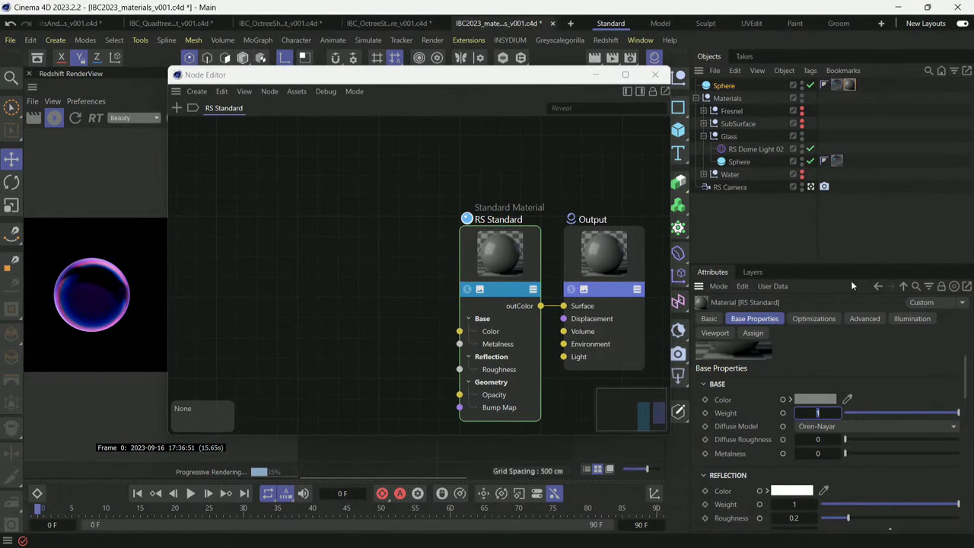
{"action": "type", "text": "0"}
{"action": "key", "text": "Return"}
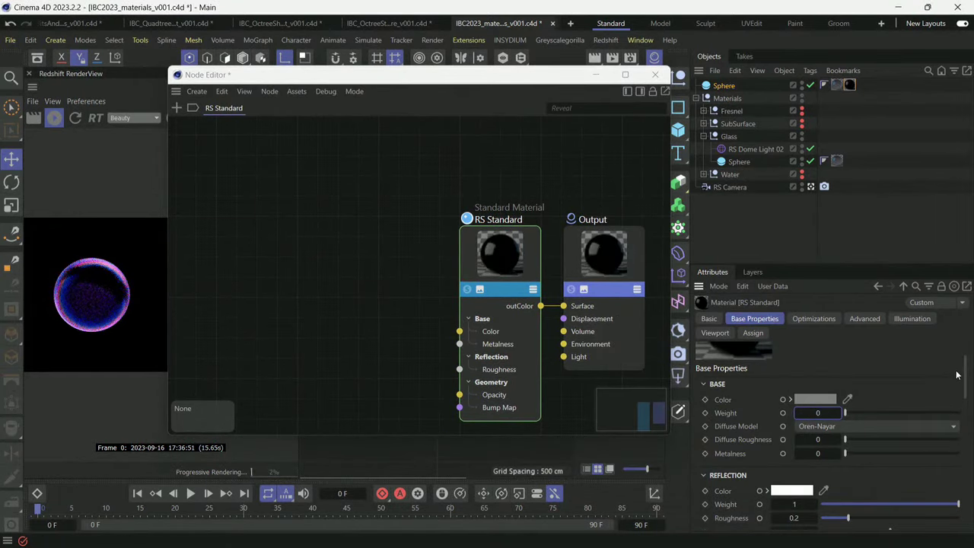
{"action": "scroll", "coordinate": [966, 380], "scroll_direction": "down", "scroll_amount": 3}
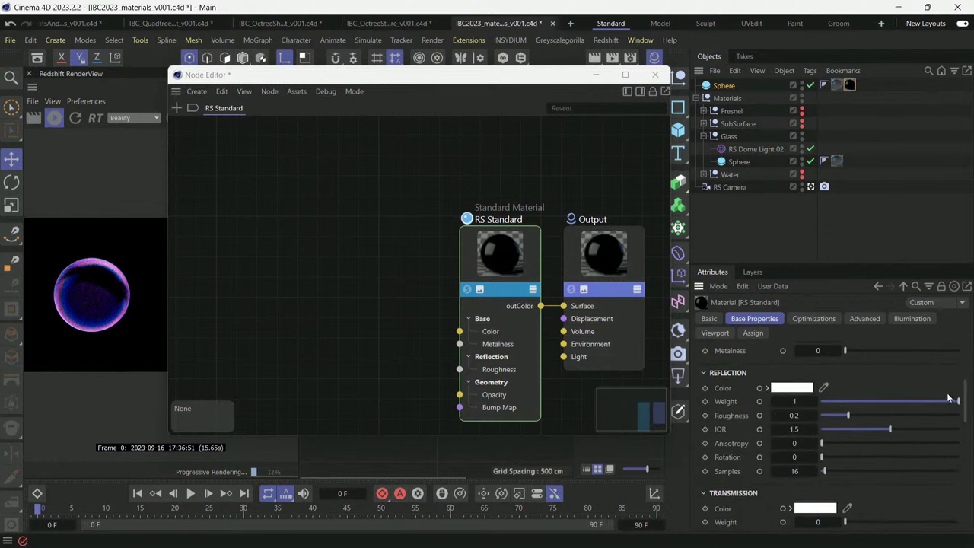
{"action": "scroll", "coordinate": [962, 398], "scroll_direction": "down", "scroll_amount": 3}
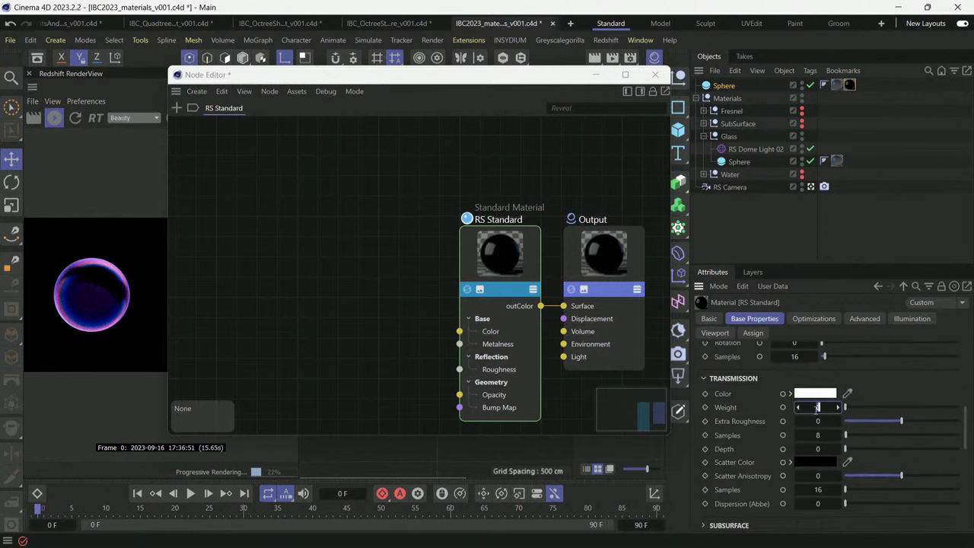
{"action": "type", "text": "1"}
Shrink and move the node graph window clear of the render, and set the thin film IOR to 1.33.
{"action": "left_click_drag", "start_coordinate": [966, 426], "coordinate": [967, 455]}
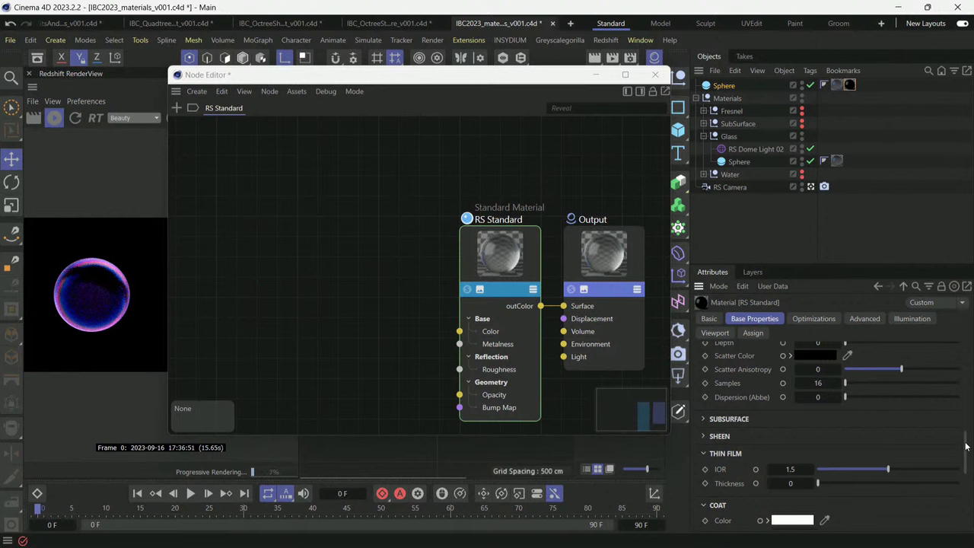
{"action": "scroll", "coordinate": [965, 447], "scroll_direction": "down", "scroll_amount": 3}
{"action": "left_click_drag", "start_coordinate": [564, 75], "coordinate": [711, 58]}
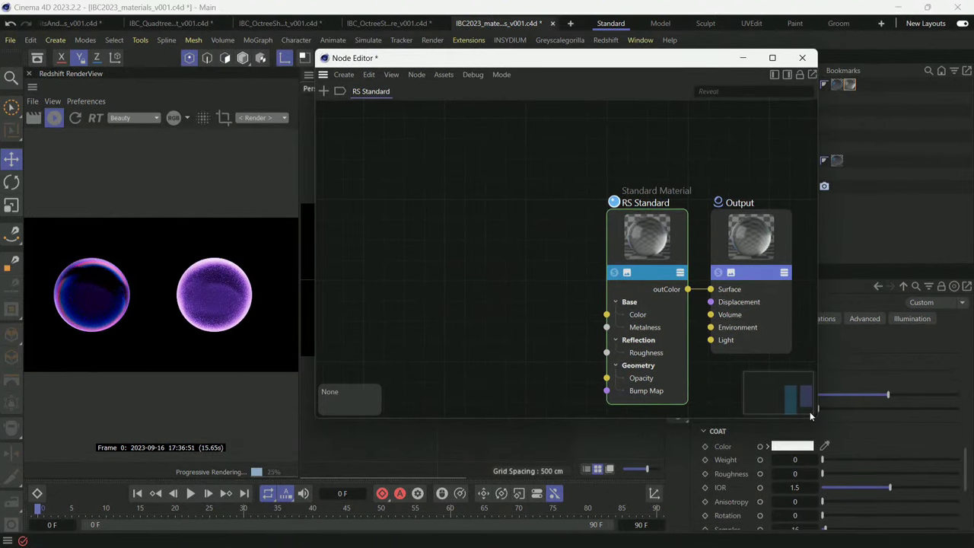
{"action": "left_click_drag", "start_coordinate": [814, 420], "coordinate": [673, 306]}
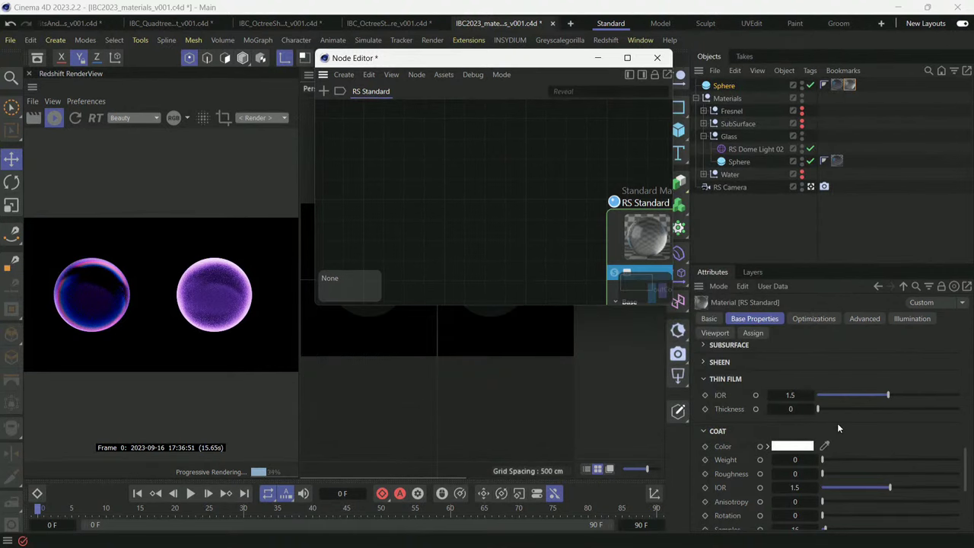
{"action": "double_click", "coordinate": [791, 395]}
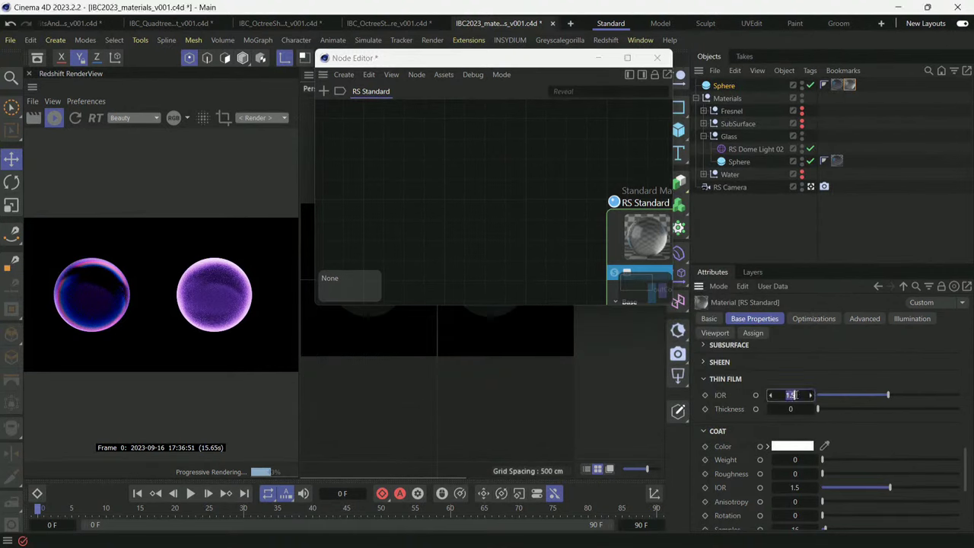
{"action": "type", "text": "1.33"}
{"action": "key", "text": "Return"}
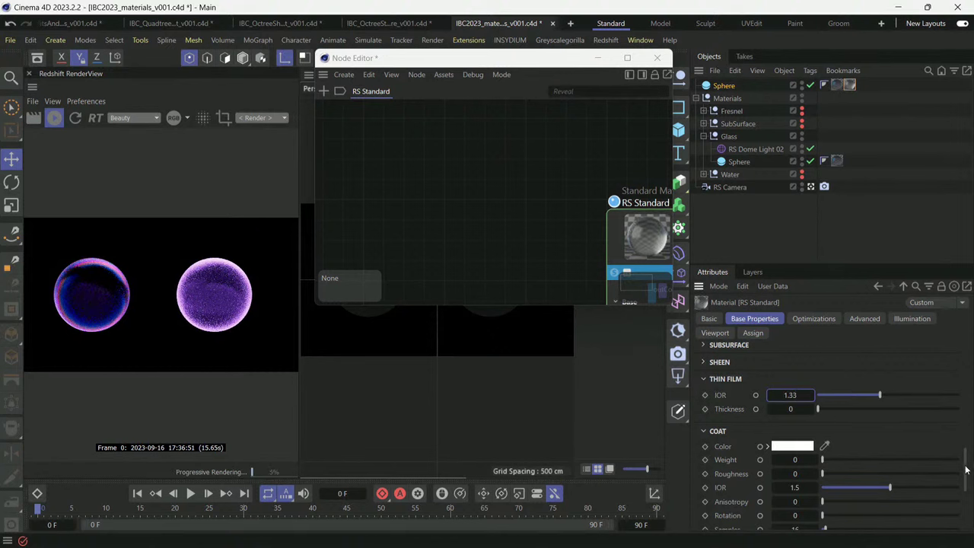
Set the reflection IOR of the RS Standard material to 1.33.
{"action": "left_click_drag", "start_coordinate": [966, 466], "coordinate": [965, 414]}
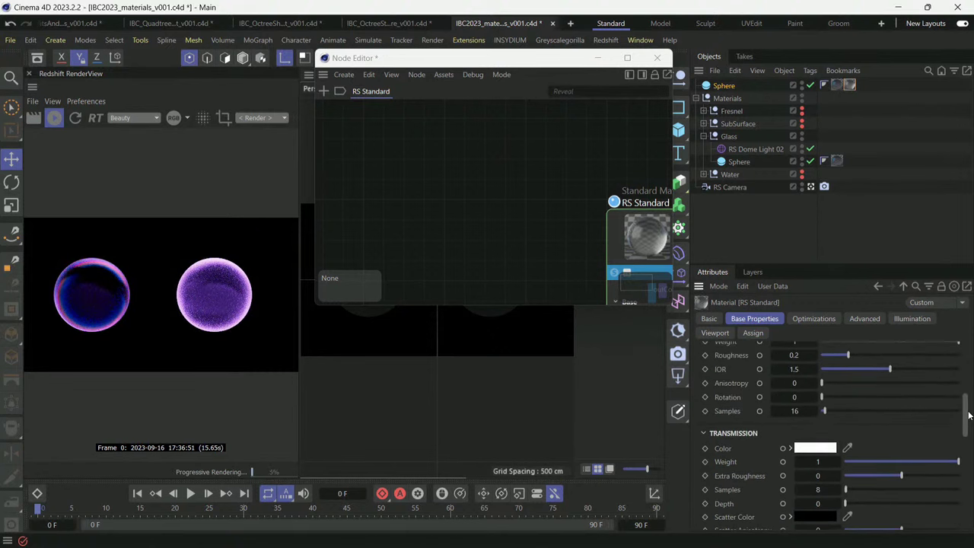
{"action": "double_click", "coordinate": [798, 371]}
{"action": "type", "text": "1.33"}
{"action": "key", "text": "Return"}
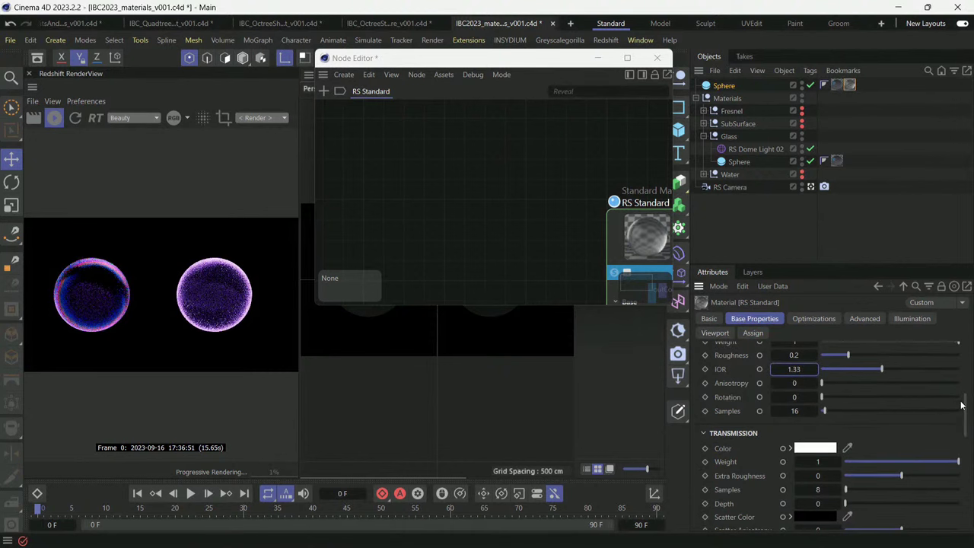
Increase the material's thin film thickness, raise its metalness to 0.492, and close the node graph.
{"action": "scroll", "coordinate": [961, 403], "scroll_direction": "down", "scroll_amount": 5}
{"action": "left_click_drag", "start_coordinate": [841, 443], "coordinate": [878, 444]}
{"action": "left_click_drag", "start_coordinate": [966, 457], "coordinate": [960, 368]}
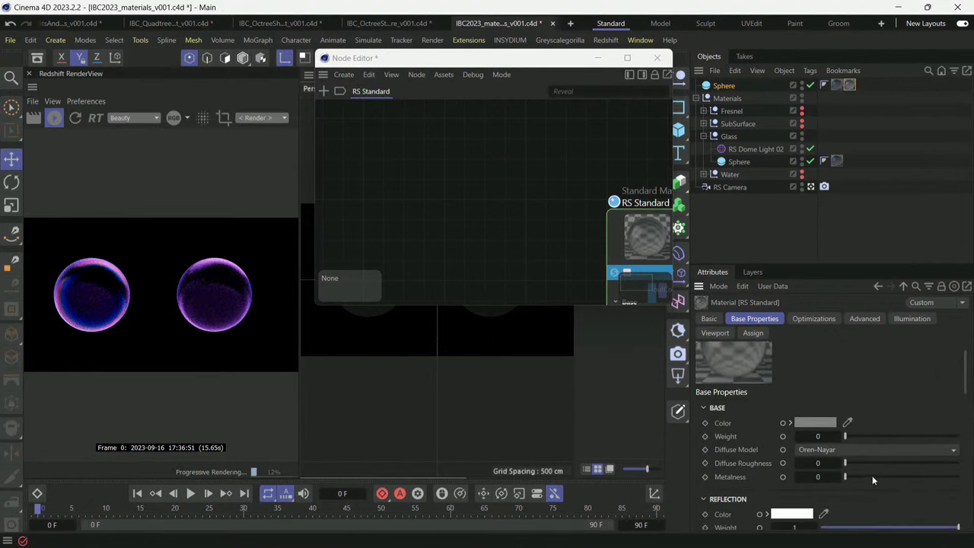
{"action": "left_click_drag", "start_coordinate": [872, 476], "coordinate": [902, 479]}
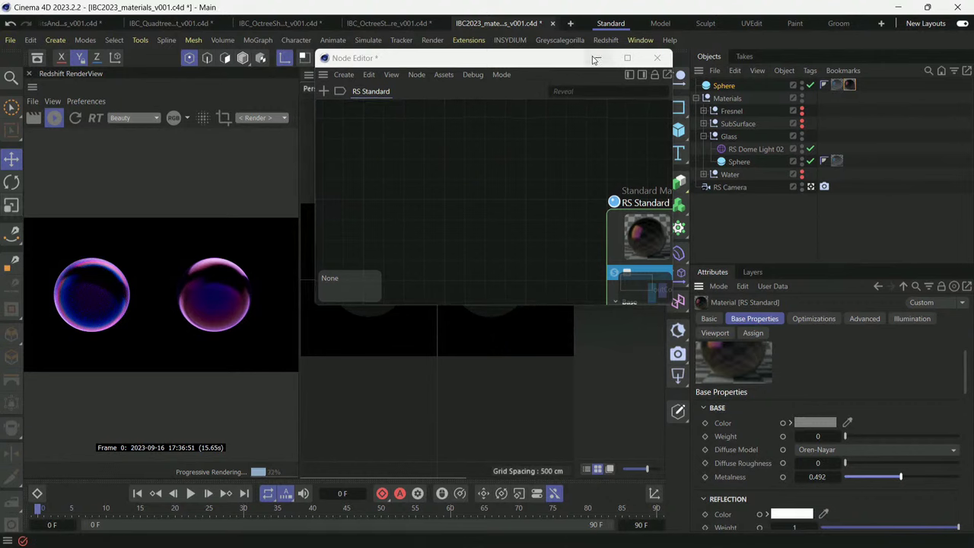
{"action": "left_click", "coordinate": [657, 58]}
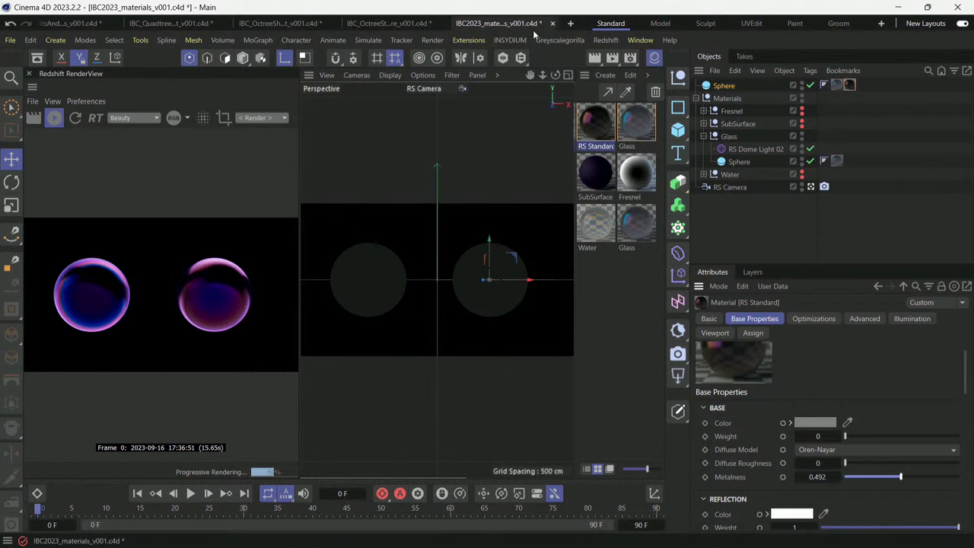
Close the octree structure and IBC2023_materials_v001 projects without saving their changes.
{"action": "left_click", "coordinate": [444, 23]}
{"action": "left_click", "coordinate": [495, 333]}
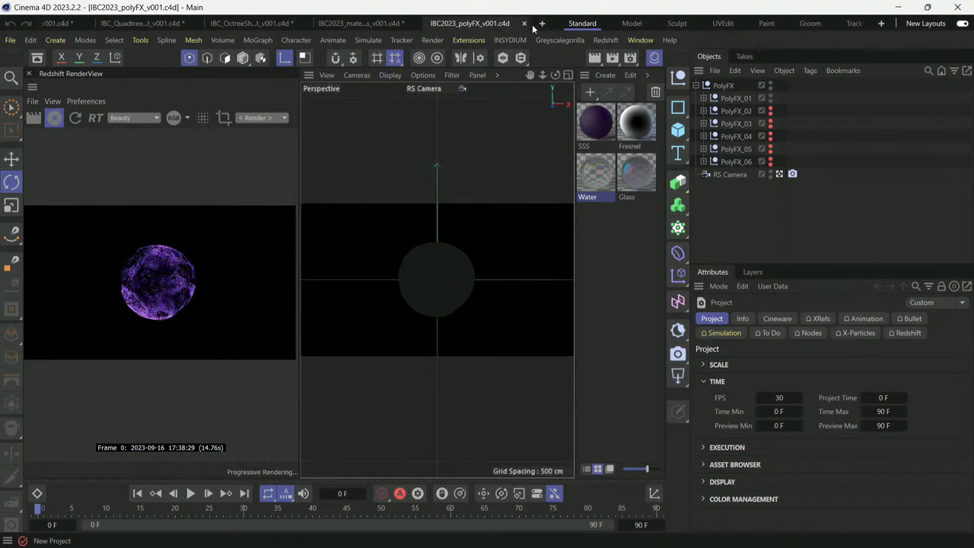
{"action": "left_click", "coordinate": [416, 23]}
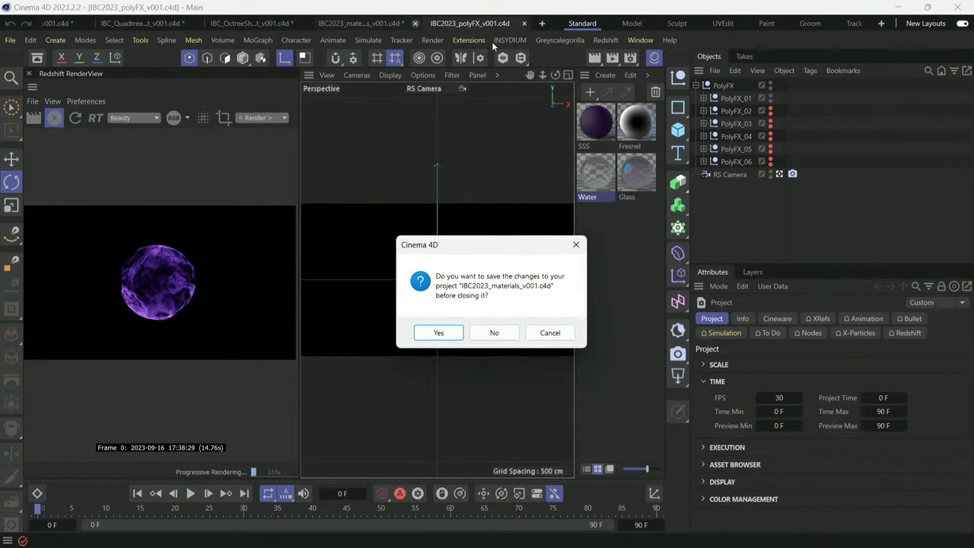
{"action": "left_click", "coordinate": [494, 332]}
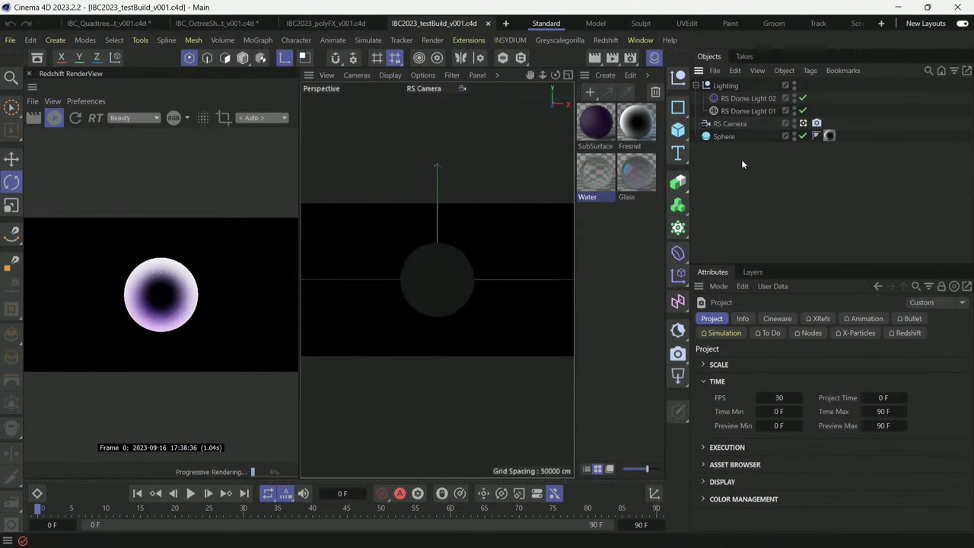
Disable RS Dome Light 01 in the IBC2023_testBuild_v001 scene.
{"action": "left_click", "coordinate": [746, 137]}
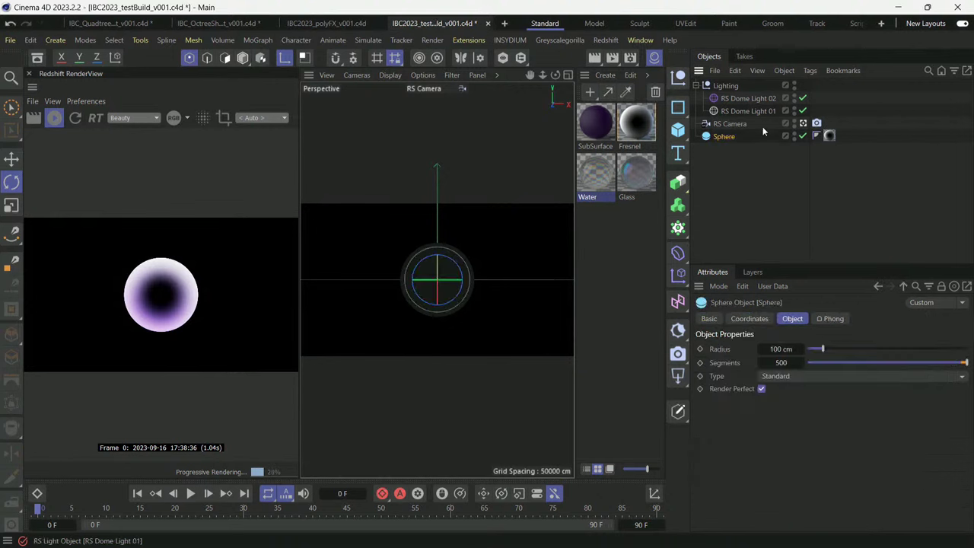
{"action": "left_click", "coordinate": [798, 110]}
{"action": "left_click", "coordinate": [803, 110]}
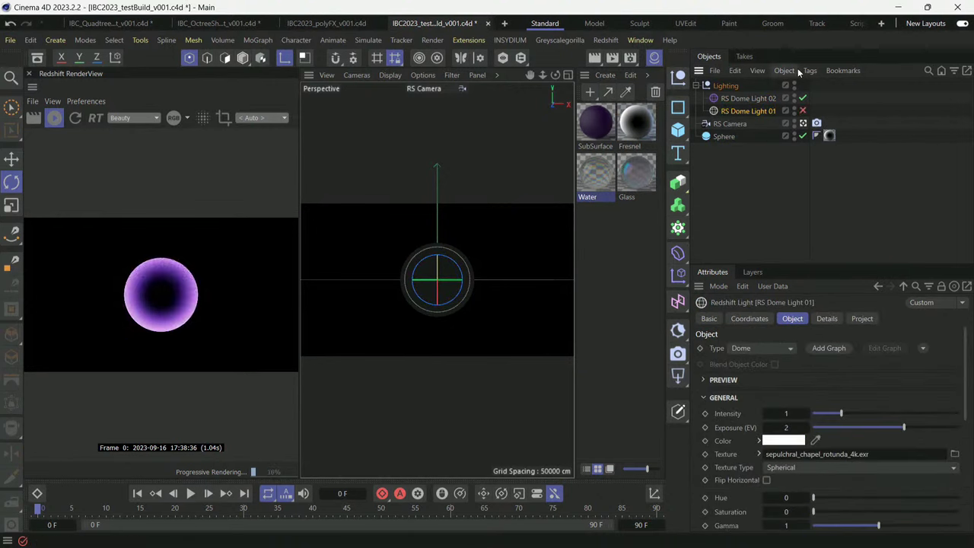
Add a MoGraph PolyFX deformer and make it a child of the Sphere.
{"action": "left_click", "coordinate": [737, 137]}
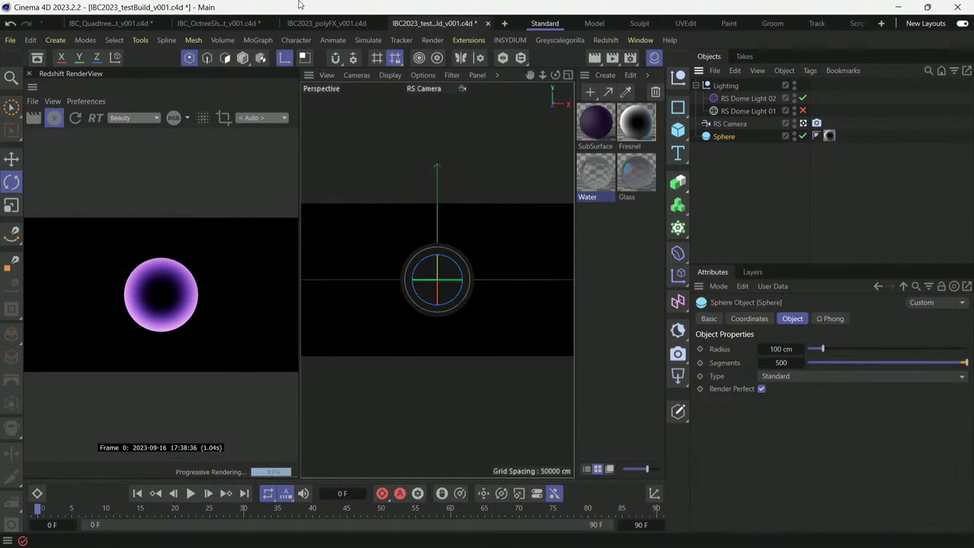
{"action": "left_click", "coordinate": [257, 40]}
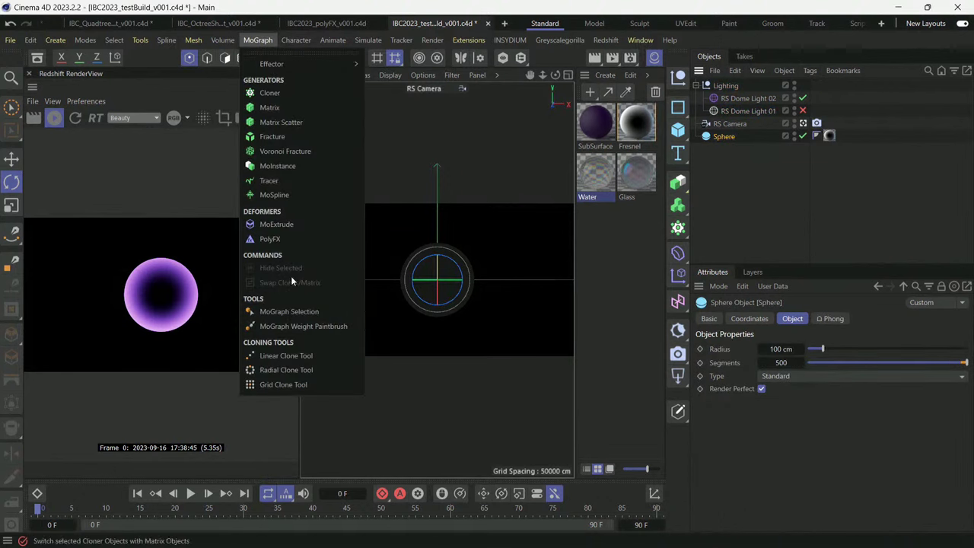
{"action": "left_click", "coordinate": [270, 240]}
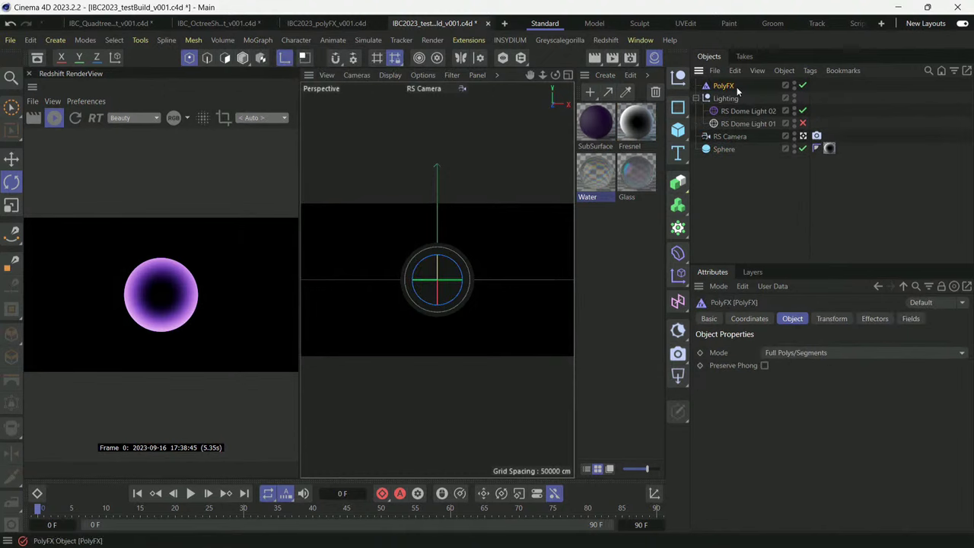
{"action": "left_click_drag", "start_coordinate": [731, 90], "coordinate": [735, 151]}
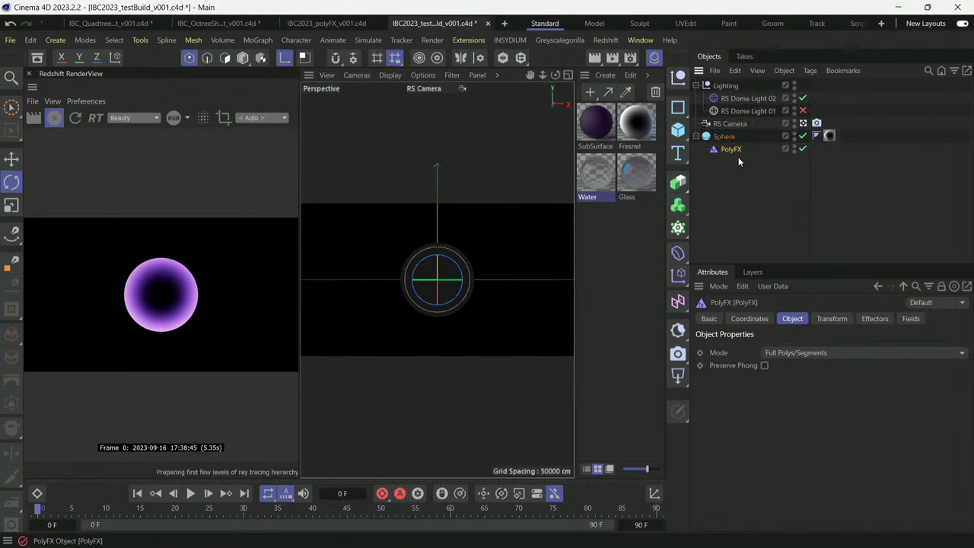
{"action": "left_click", "coordinate": [731, 149]}
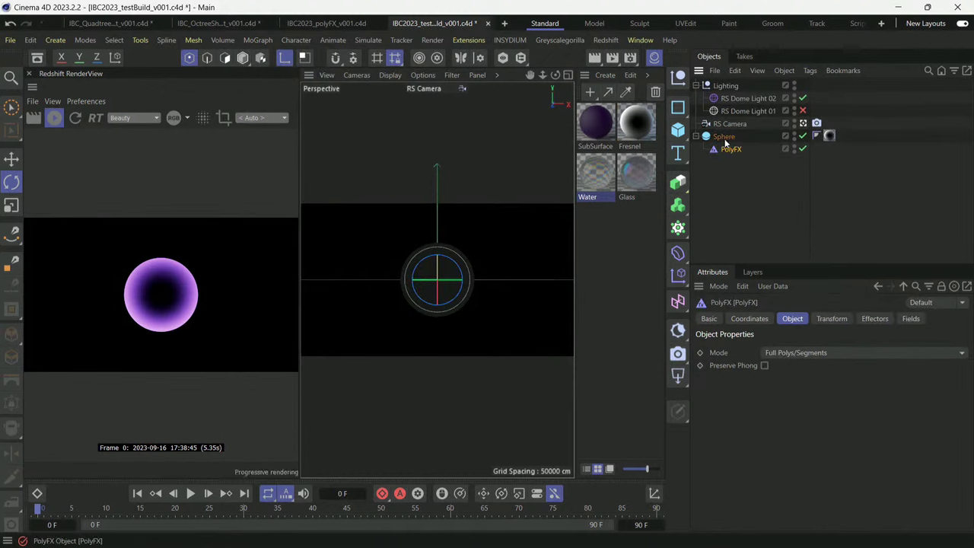
Set the PolyFX deformer's X and Y transform scale to 0.5.
{"action": "left_click", "coordinate": [826, 319]}
{"action": "left_click", "coordinate": [917, 354]}
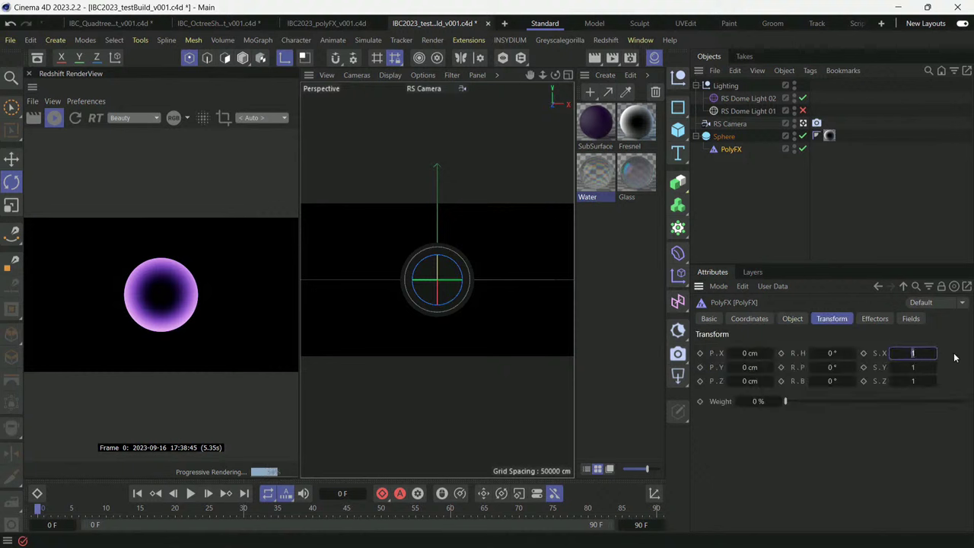
{"action": "type", "text": ".5"}
{"action": "key", "text": "Return"}
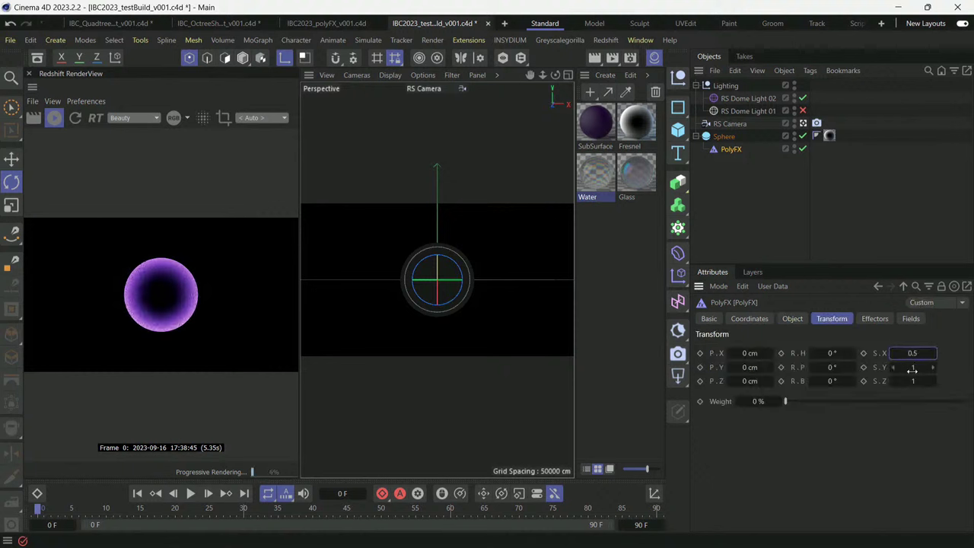
{"action": "left_click", "coordinate": [912, 369]}
{"action": "type", "text": ".5"}
{"action": "key", "text": "Return"}
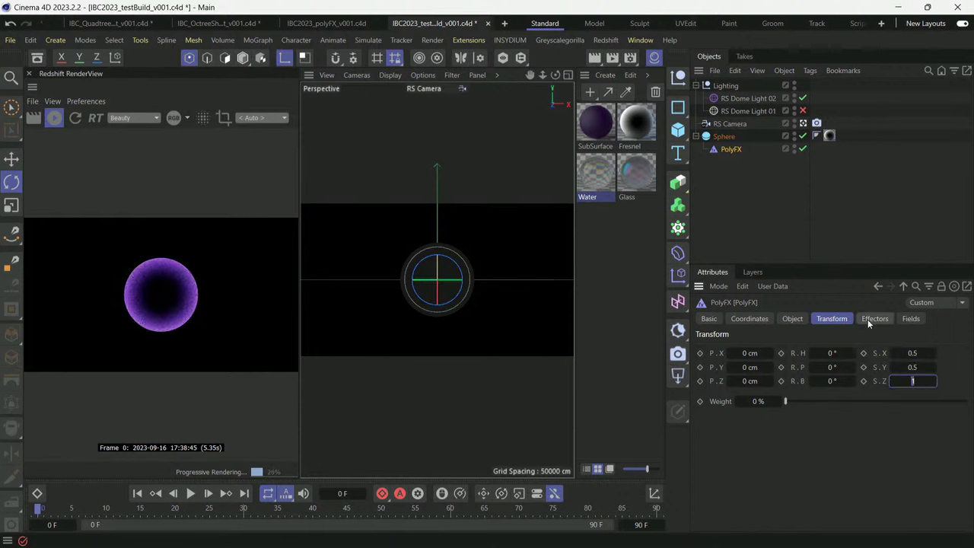
{"action": "left_click", "coordinate": [754, 183]}
{"action": "left_click", "coordinate": [733, 150]}
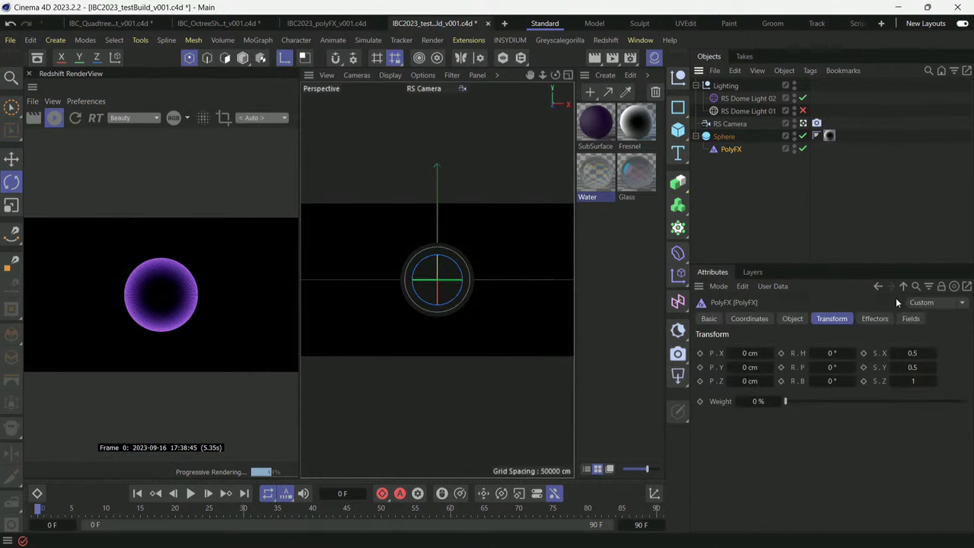
{"action": "left_click", "coordinate": [910, 382]}
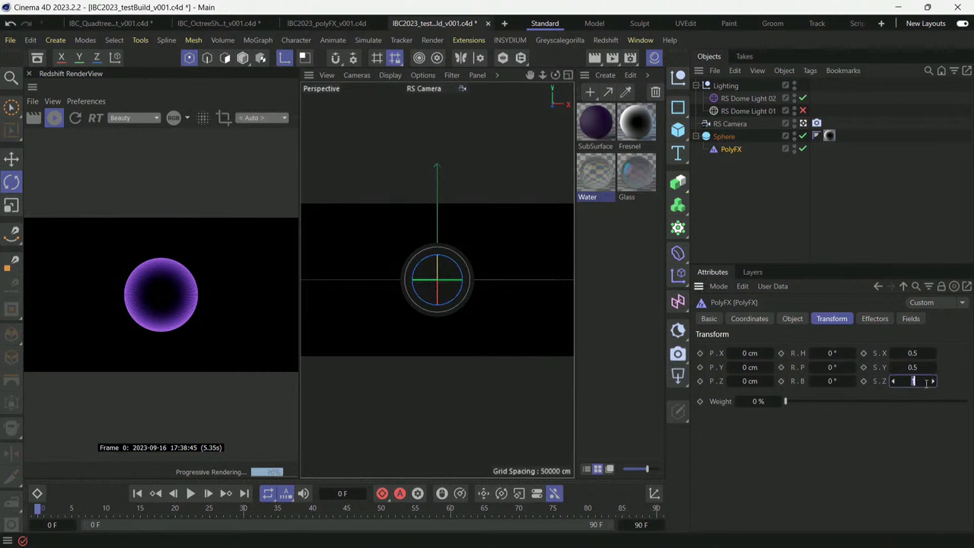
Set the Sphere's segment count to 50.
{"action": "left_click", "coordinate": [724, 136]}
{"action": "left_click", "coordinate": [781, 363]}
{"action": "type", "text": "50"}
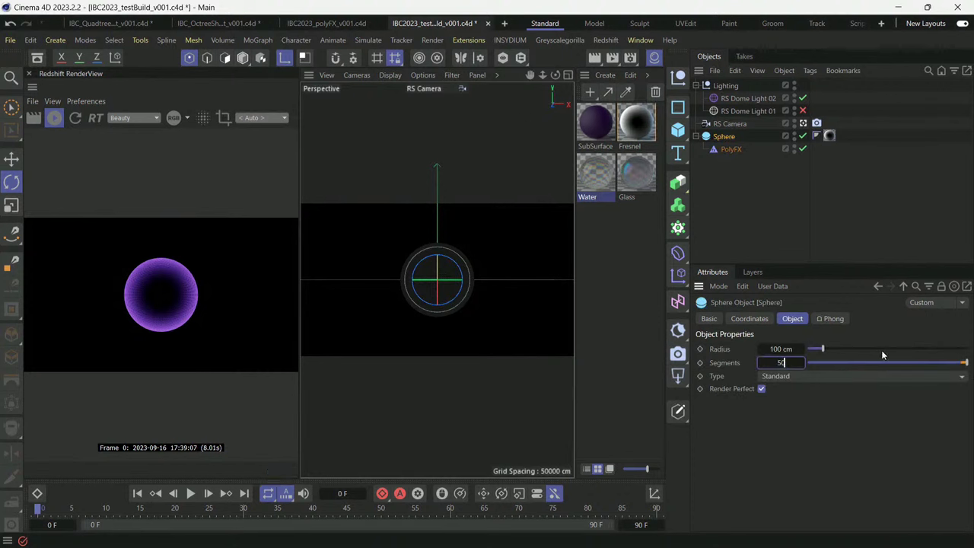
{"action": "key", "text": "Return"}
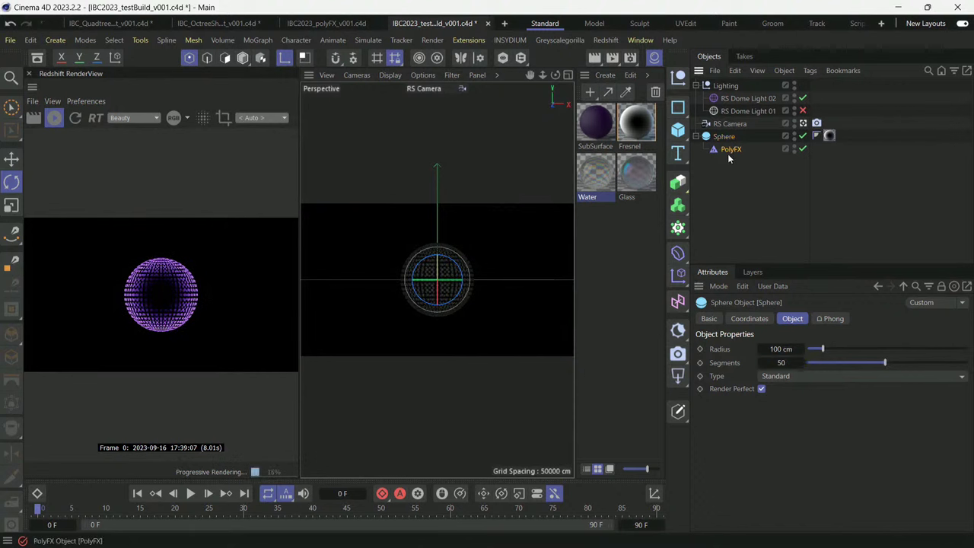
Reset the PolyFX deformer's X and Y transform scale to 1.
{"action": "left_click", "coordinate": [729, 149]}
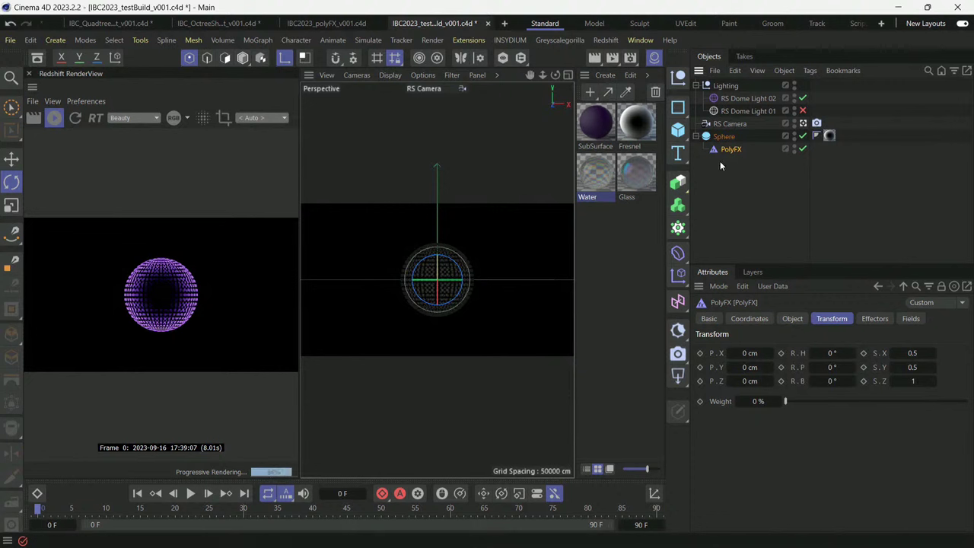
{"action": "double_click", "coordinate": [913, 353]}
{"action": "type", "text": "1"}
{"action": "key", "text": "Tab"}
{"action": "type", "text": "1"}
{"action": "key", "text": "Return"}
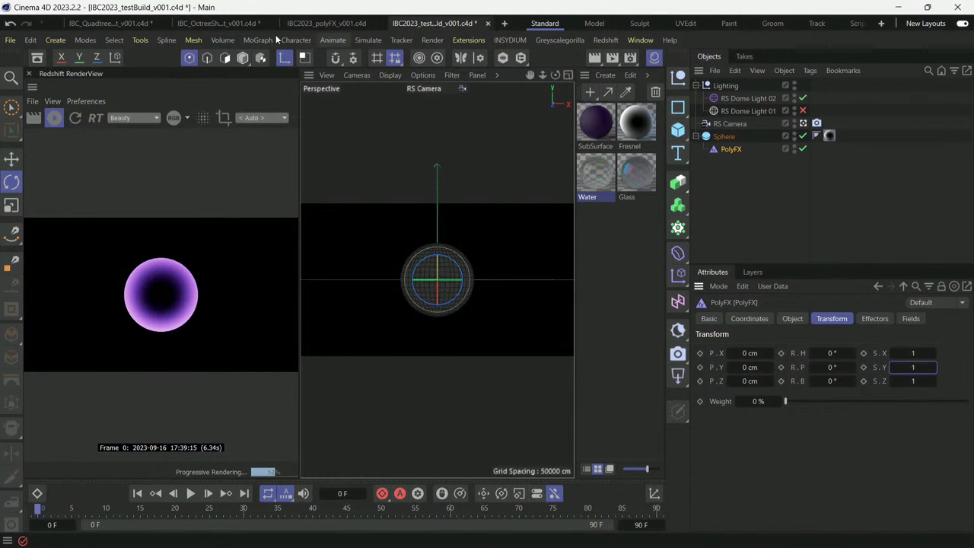
Add a MoGraph Random effector that drives the PolyFX deformer.
{"action": "left_click", "coordinate": [258, 39]}
{"action": "mouse_move", "coordinate": [288, 65]}
{"action": "left_click", "coordinate": [392, 157]}
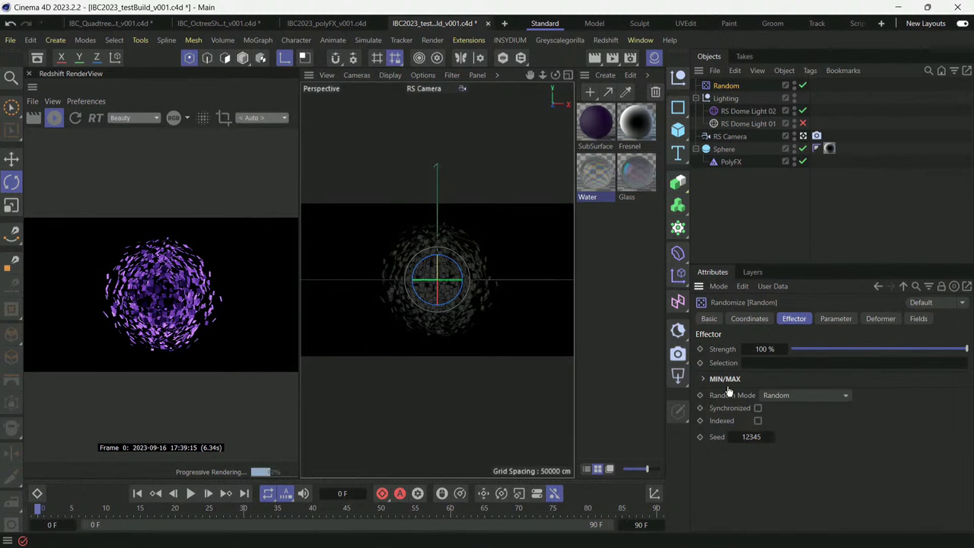
Switch the Random effector's random mode to Turbulence and set its strength to 19%.
{"action": "left_click", "coordinate": [816, 398]}
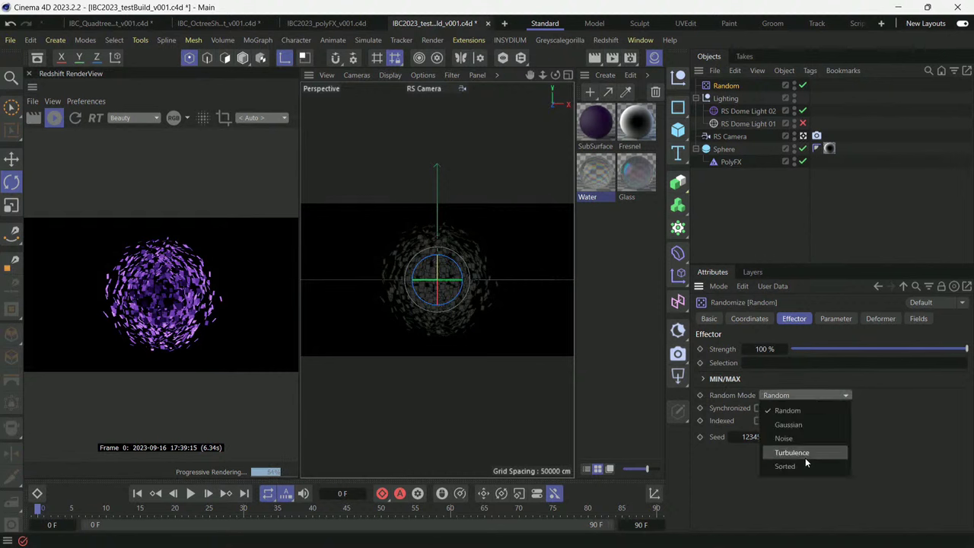
{"action": "left_click", "coordinate": [807, 457]}
{"action": "left_click", "coordinate": [778, 352]}
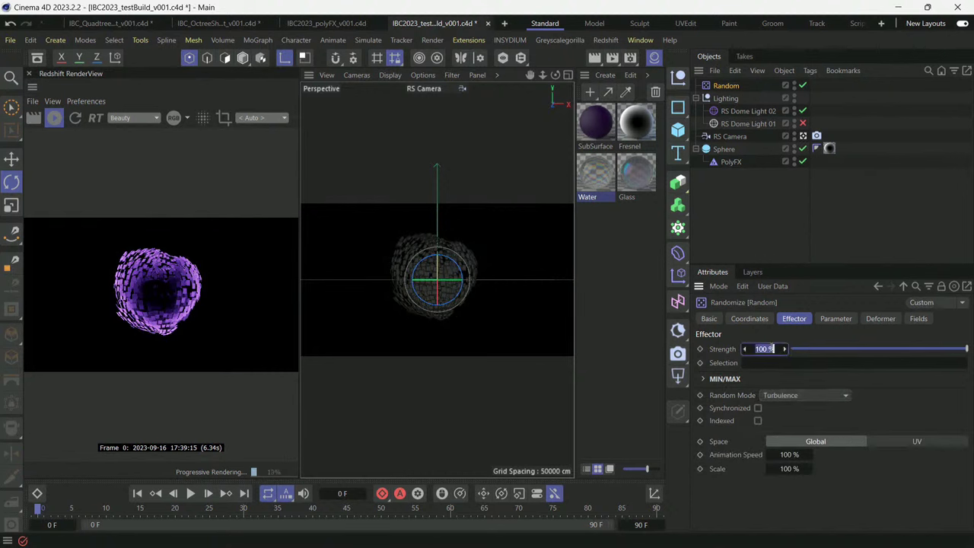
{"action": "type", "text": "19"}
{"action": "key", "text": "Return"}
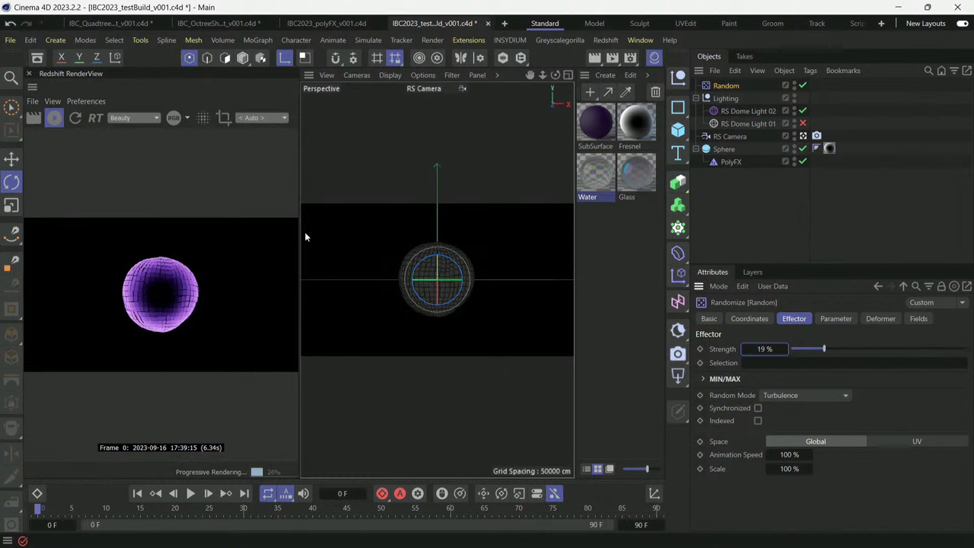
Enable rotation in the Random effector's parameters and set the heading rotation (R.H) to 1500°.
{"action": "left_click", "coordinate": [845, 319]}
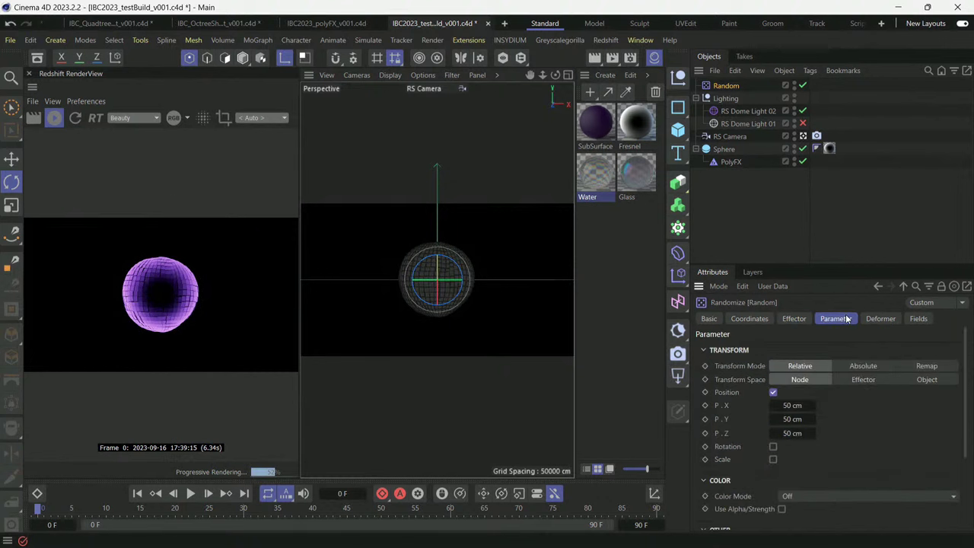
{"action": "left_click", "coordinate": [774, 447]}
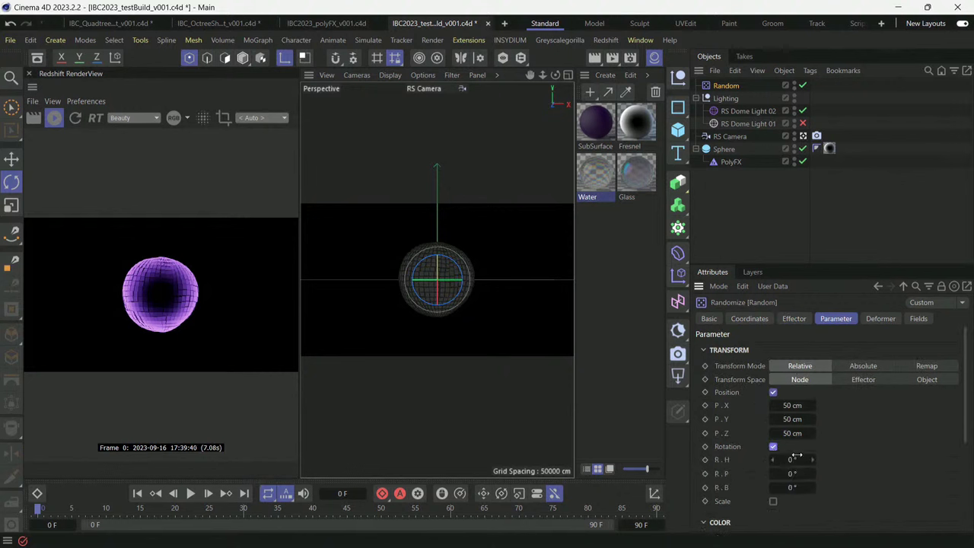
{"action": "left_click", "coordinate": [796, 459]}
{"action": "type", "text": "1500"}
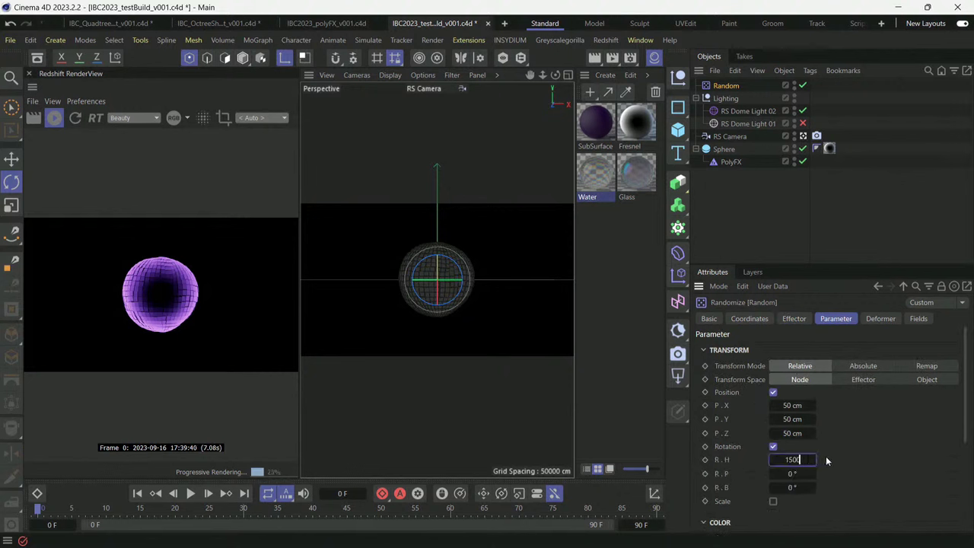
{"action": "key", "text": "Return"}
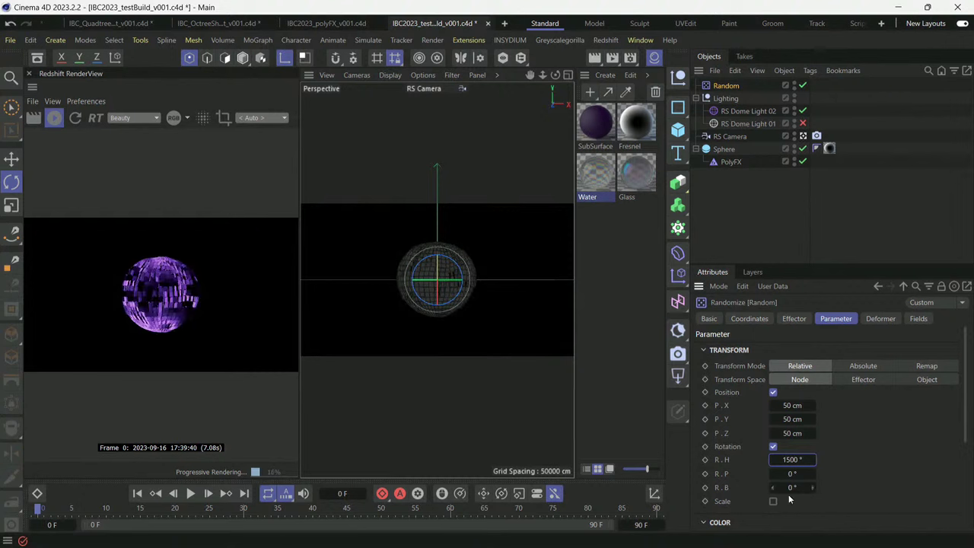
Enable scale on the Random effector with Uniform Scale and Absolute Scale, and set the scale to -6.
{"action": "left_click", "coordinate": [774, 501]}
{"action": "scroll", "coordinate": [792, 495], "scroll_direction": "down", "scroll_amount": 2}
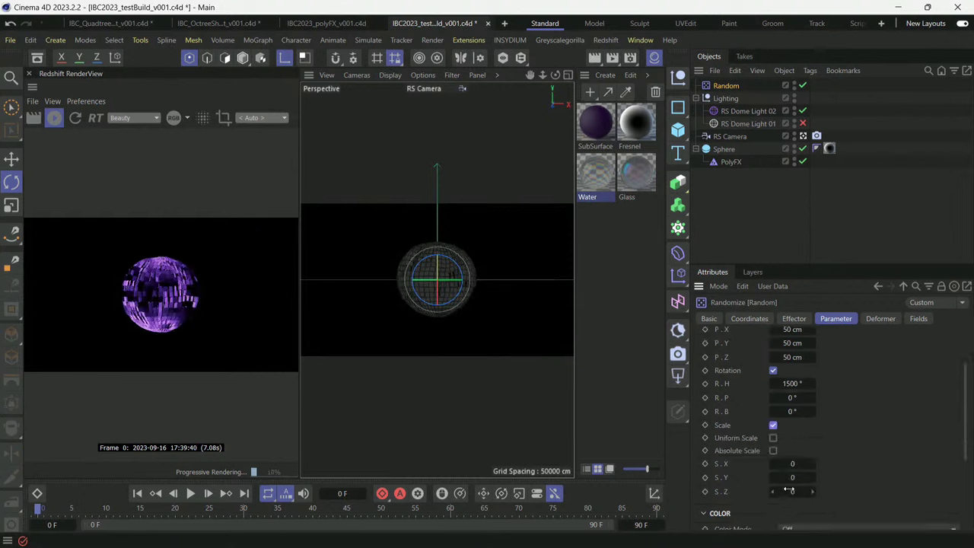
{"action": "left_click", "coordinate": [773, 450]}
{"action": "left_click", "coordinate": [774, 438]}
{"action": "left_click", "coordinate": [806, 464]}
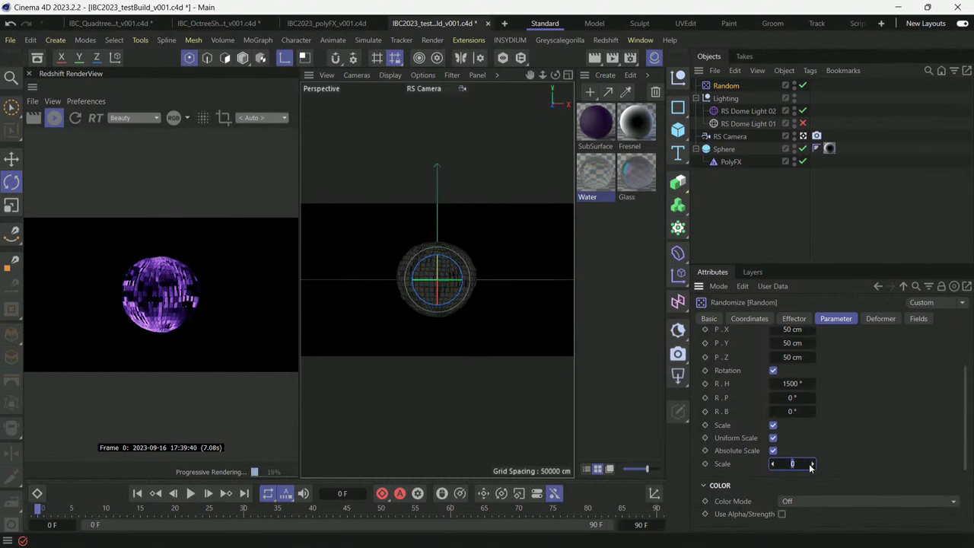
{"action": "type", "text": "-6"}
{"action": "key", "text": "Return"}
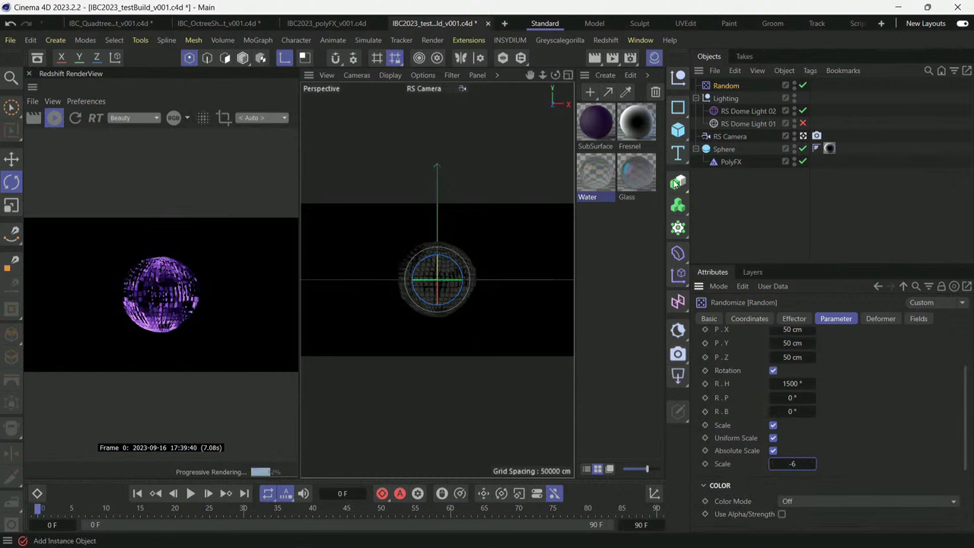
Add a Subdivision Surface object and make it the parent of the Sphere.
{"action": "left_click", "coordinate": [680, 229]}
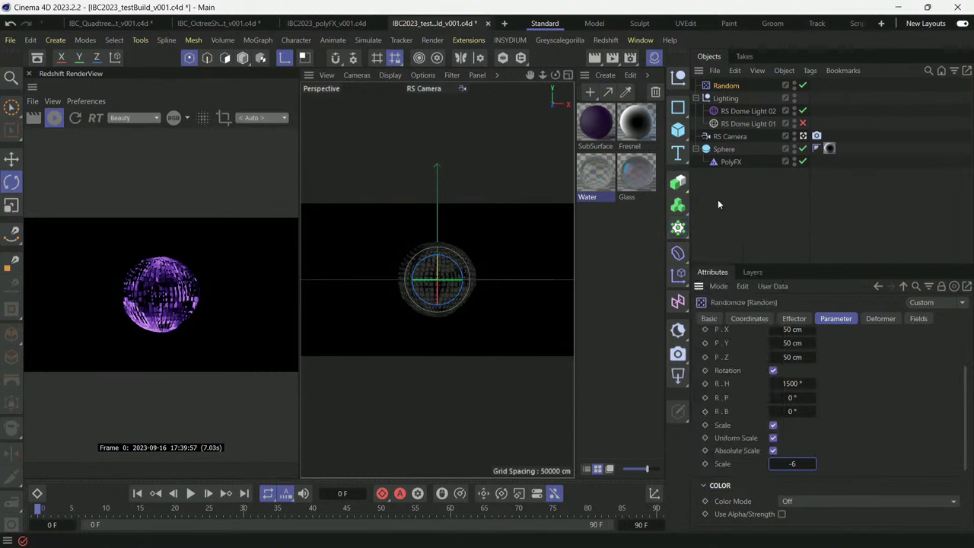
{"action": "key", "text": "shift+c"}
{"action": "type", "text": "subd"}
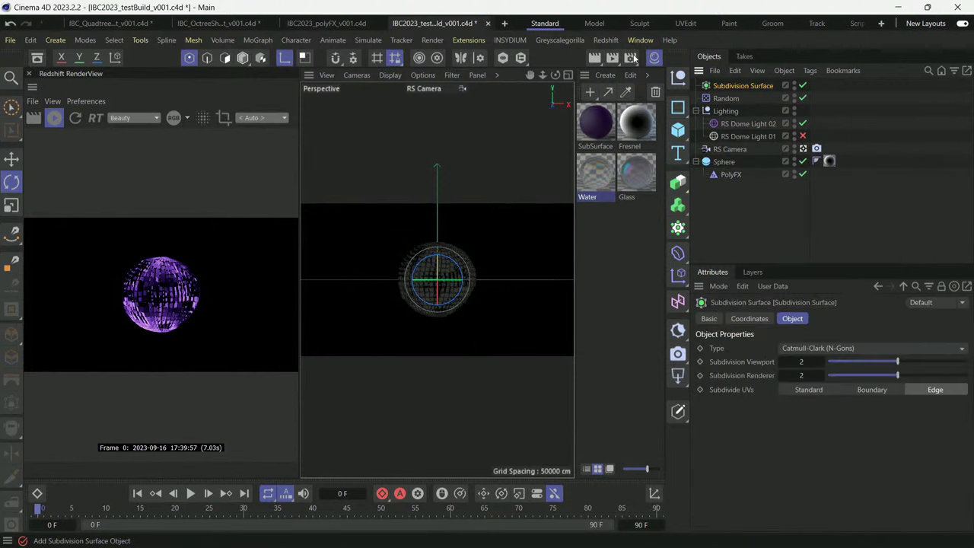
{"action": "left_click", "coordinate": [793, 262]}
{"action": "left_click_drag", "start_coordinate": [729, 86], "coordinate": [730, 150]}
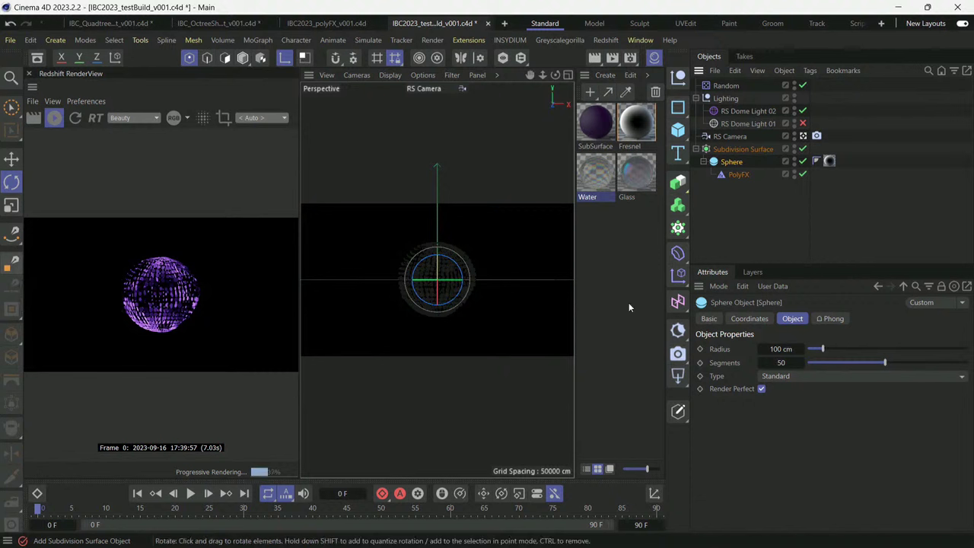
Set the segment count of the Sphere inside the Subdivision Surface to 500.
{"action": "double_click", "coordinate": [788, 362]}
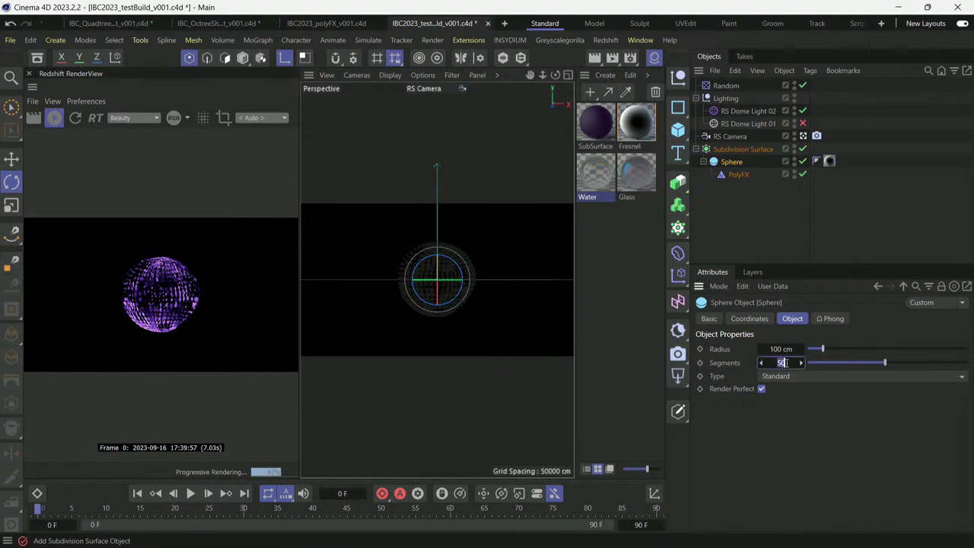
{"action": "type", "text": "500"}
{"action": "key", "text": "Return"}
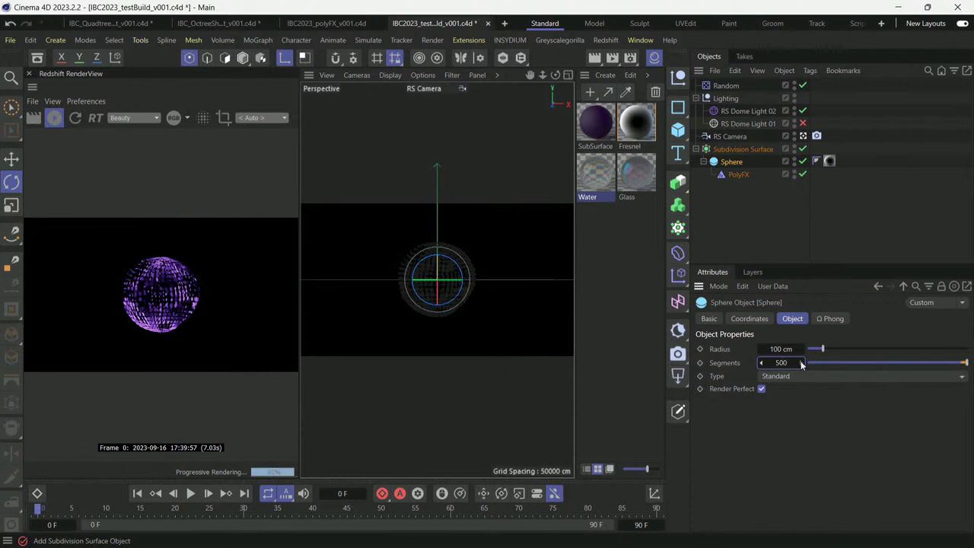